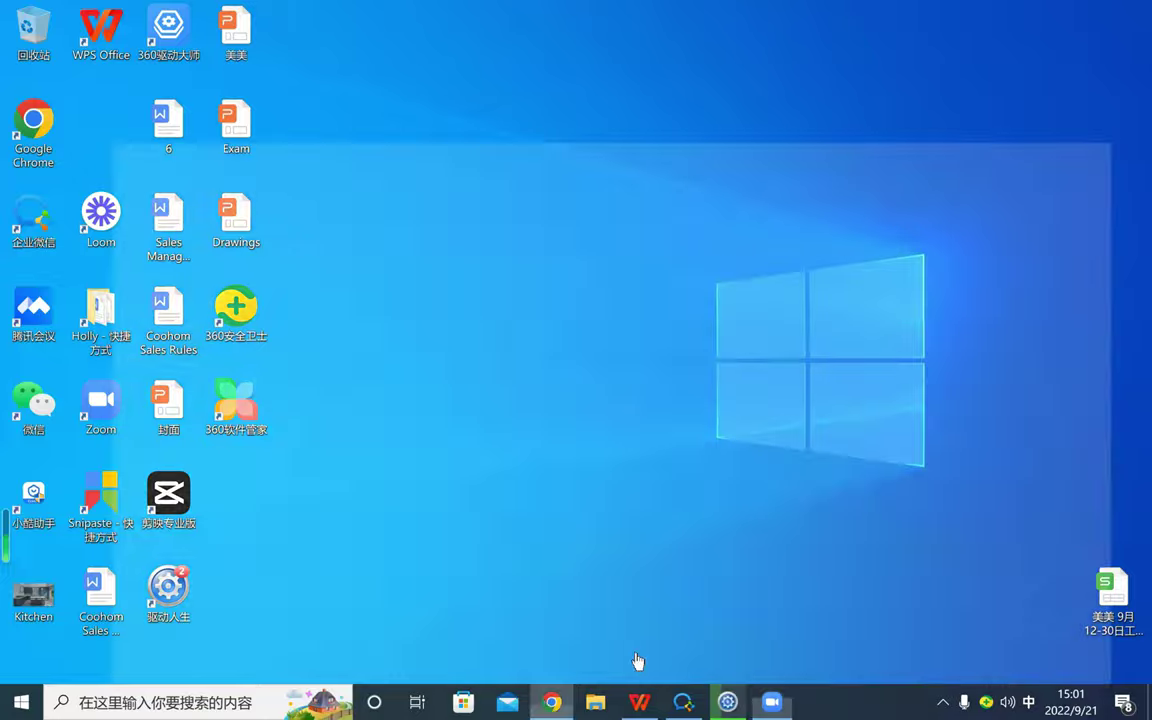
- Switch to the Background Wall presentation, view its first slide full screen and end the slideshow
click(641, 703)
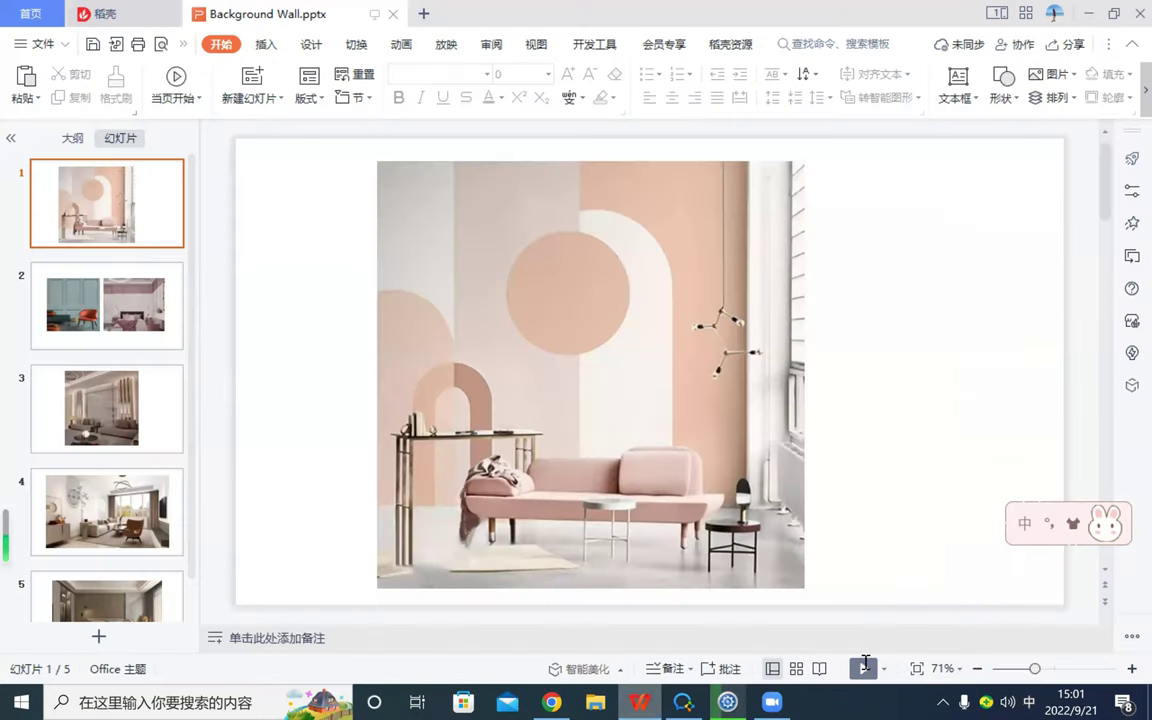
click(861, 671)
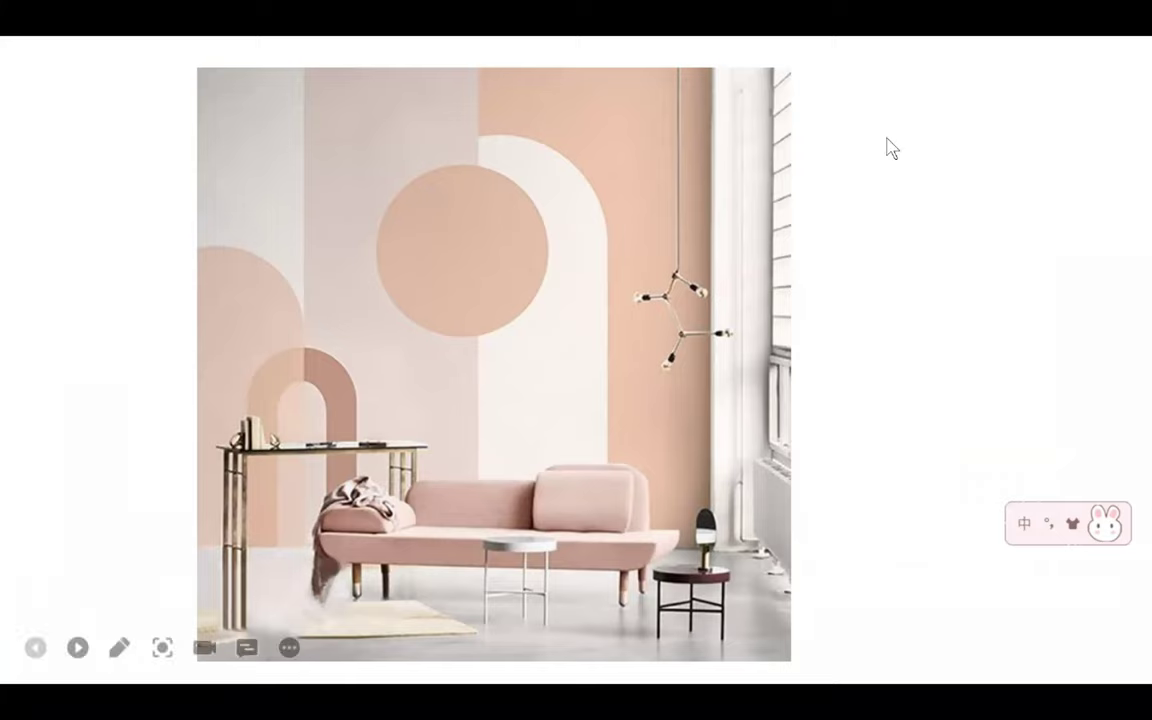
right_click(865, 336)
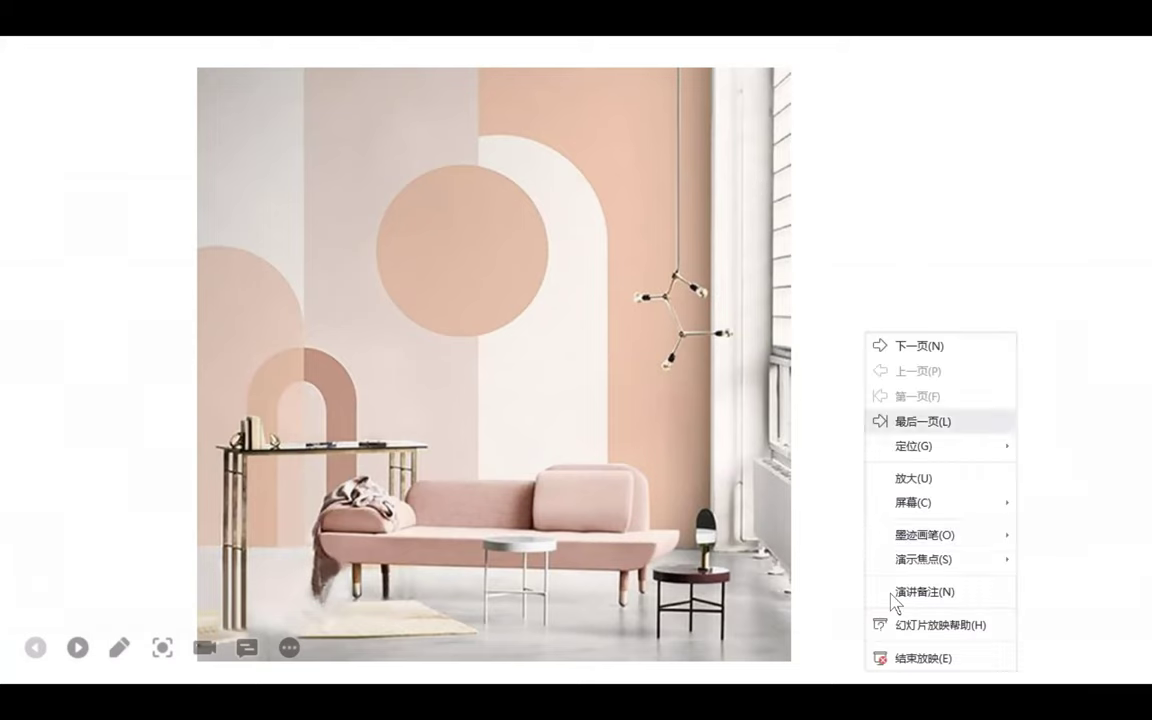
click(908, 656)
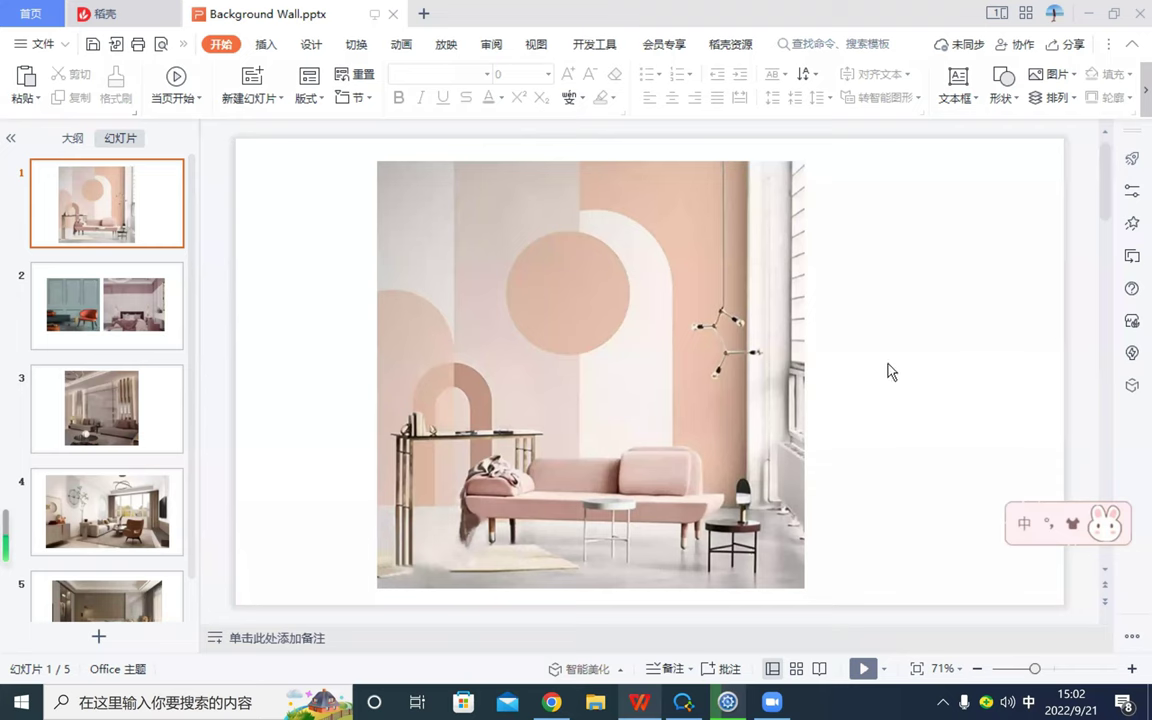
- Capture the first slide's picture, pin it as a floating reference, and position it over the library area of the Coohom room design
key(F1)
drag(377, 161, 801, 581)
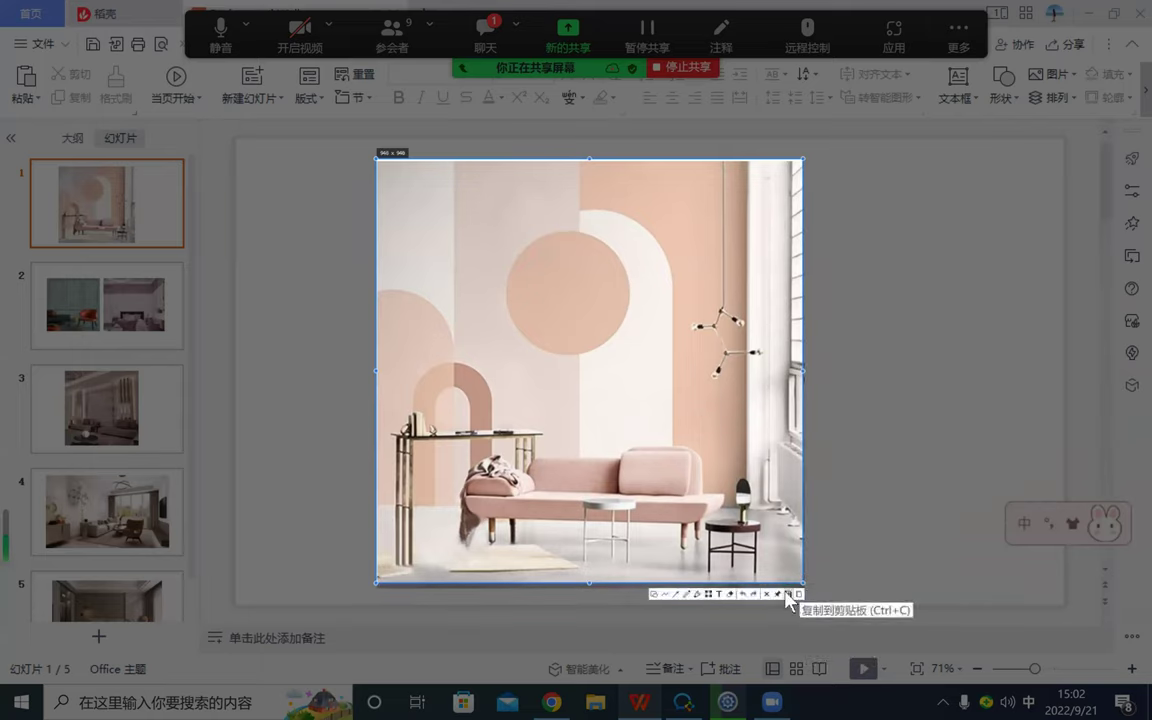
click(782, 597)
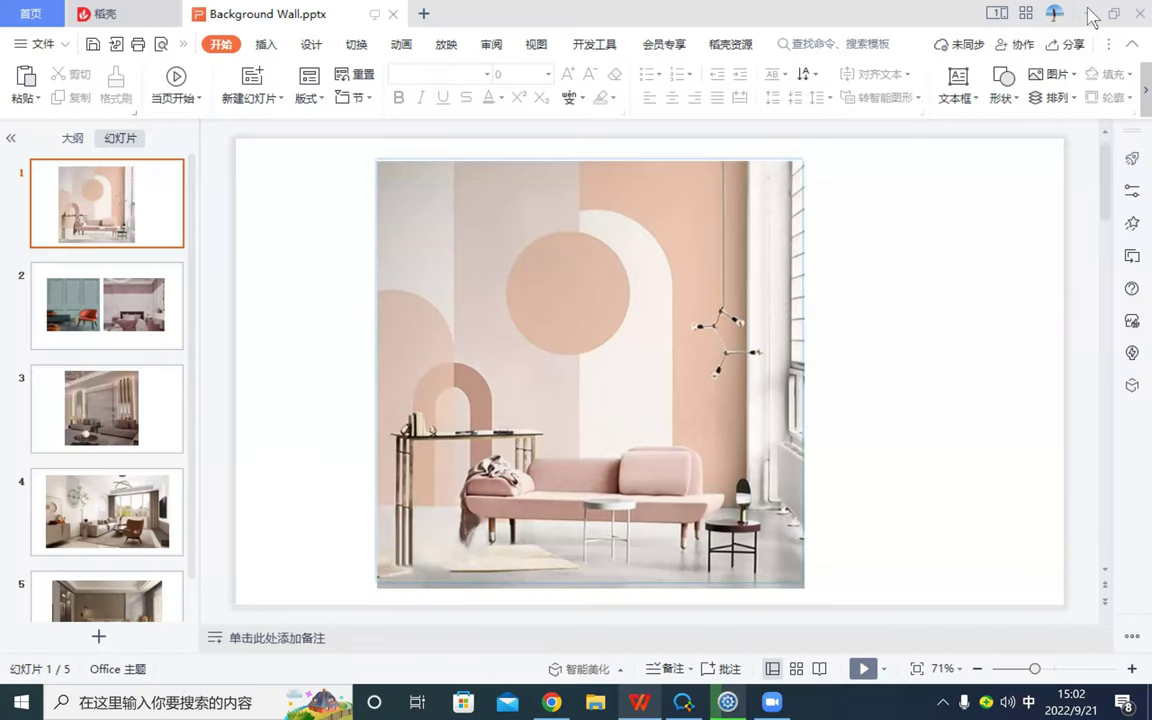
click(1089, 12)
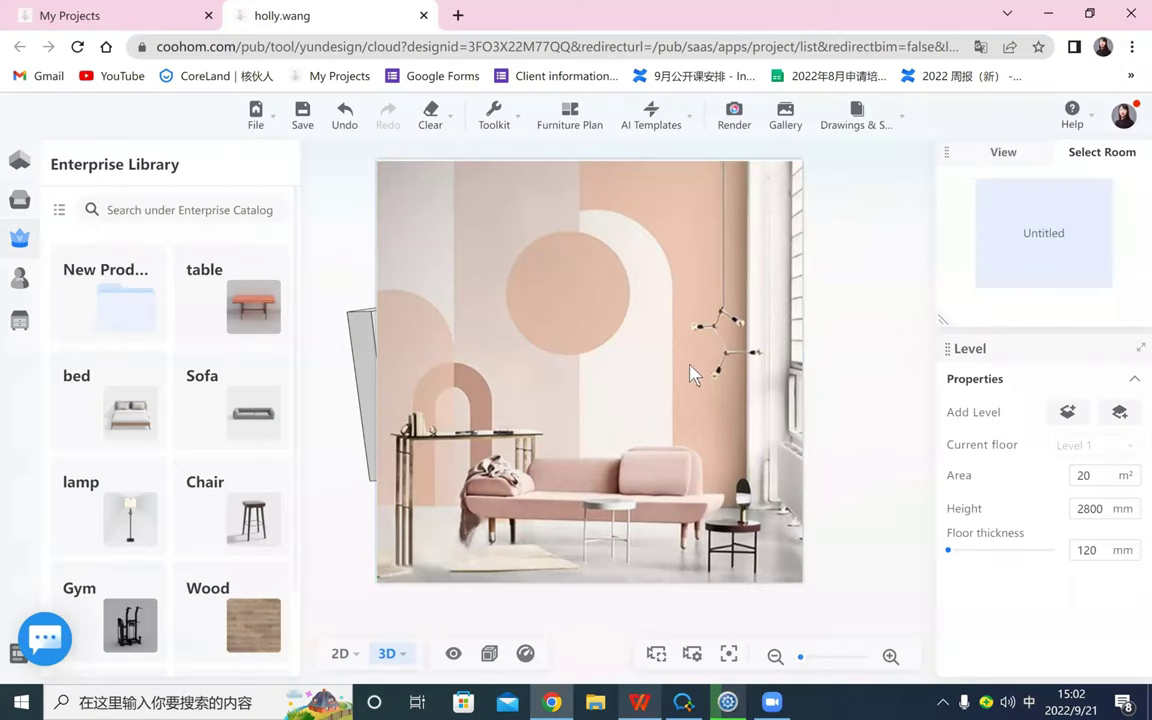
drag(629, 331, 265, 259)
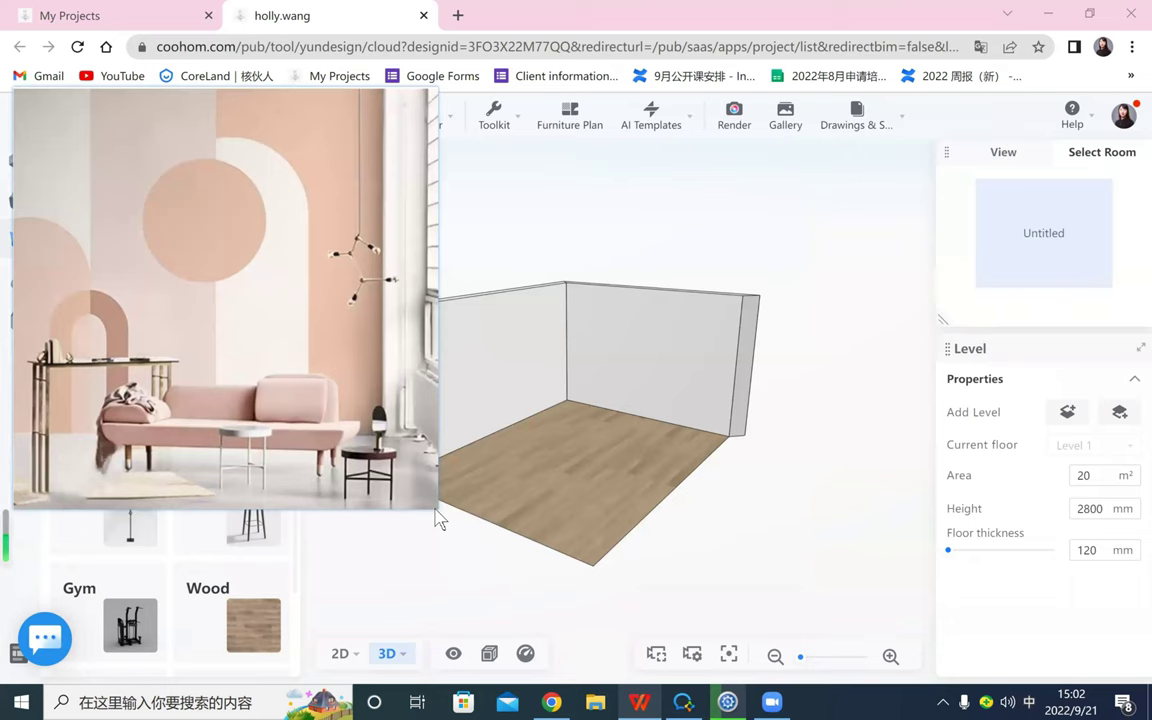
- Check the room in the 2D floor and 3D views and resize the floating reference picture
scroll(509, 298, up, 2)
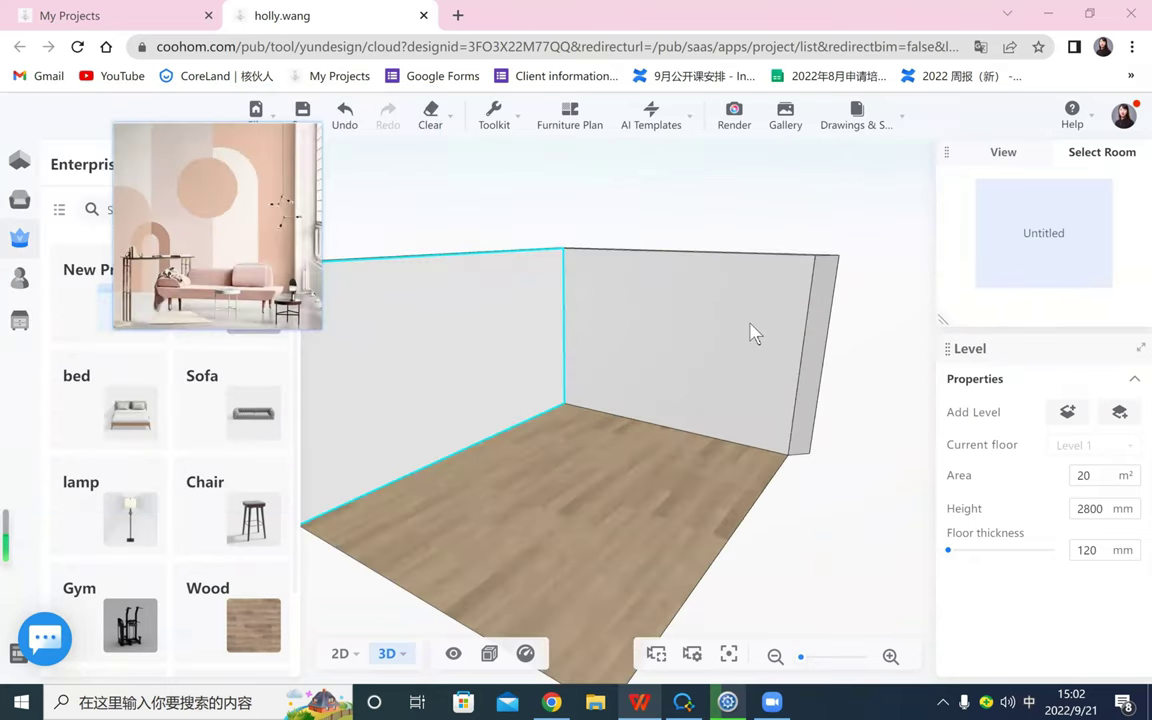
scroll(709, 319, down, 3)
scroll(709, 327, up, 2)
mouse_move(334, 666)
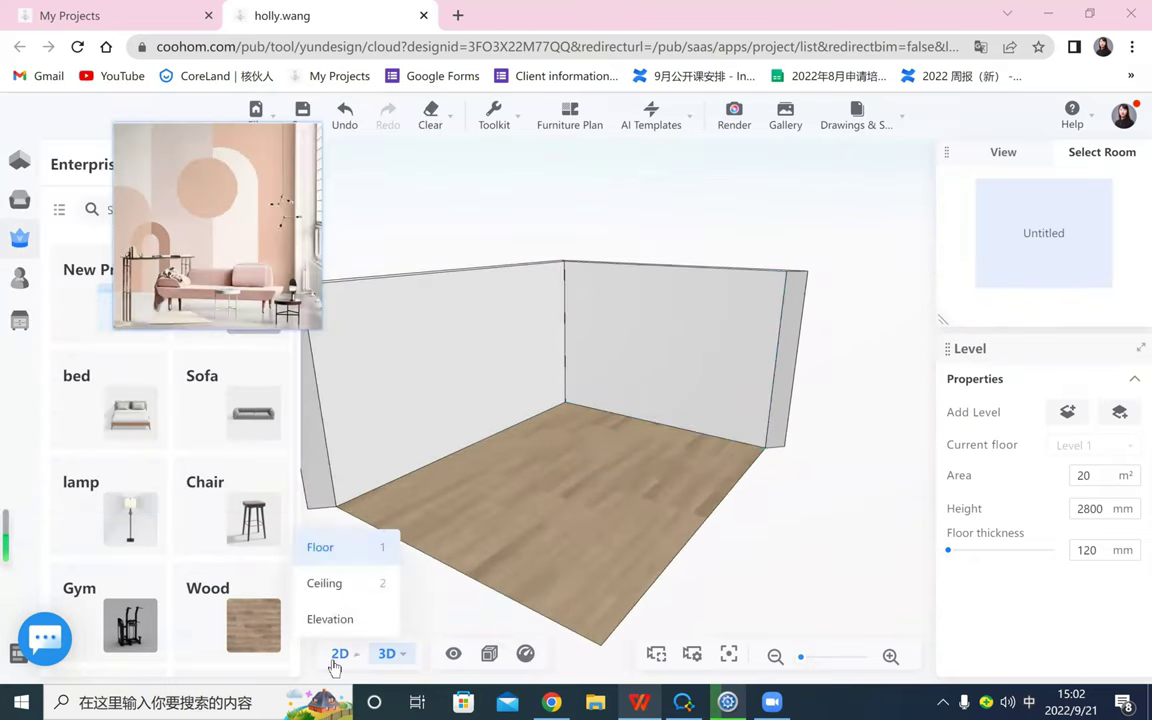
click(356, 567)
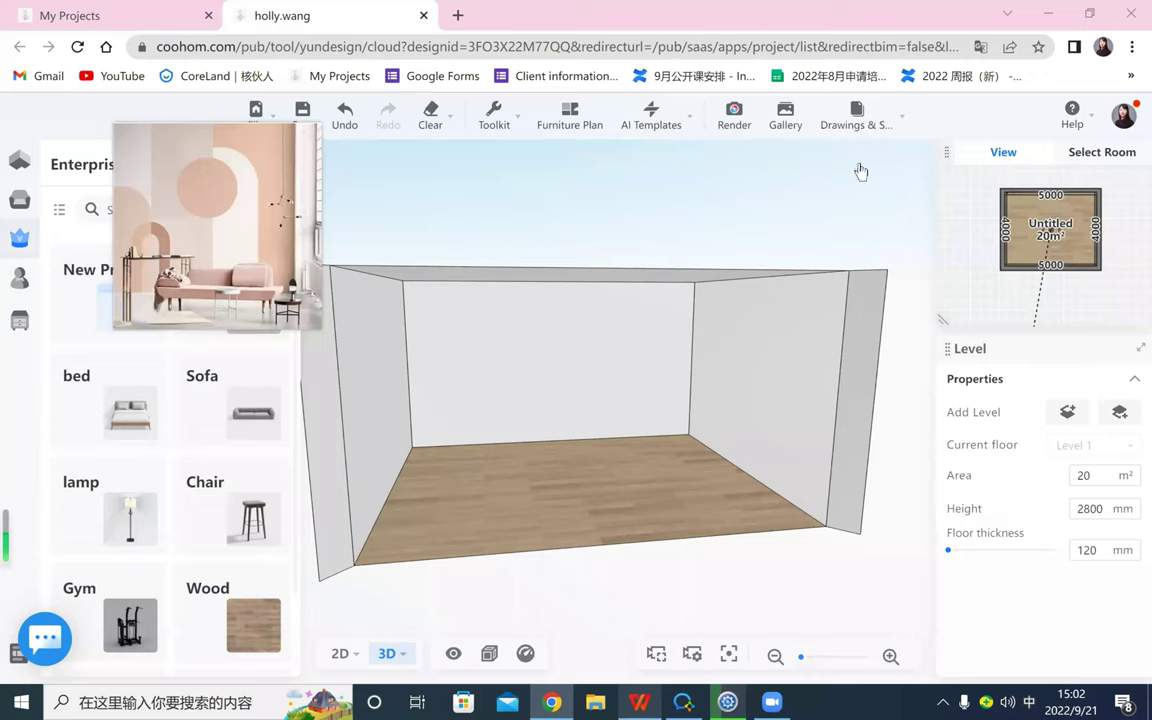
drag(321, 329, 410, 418)
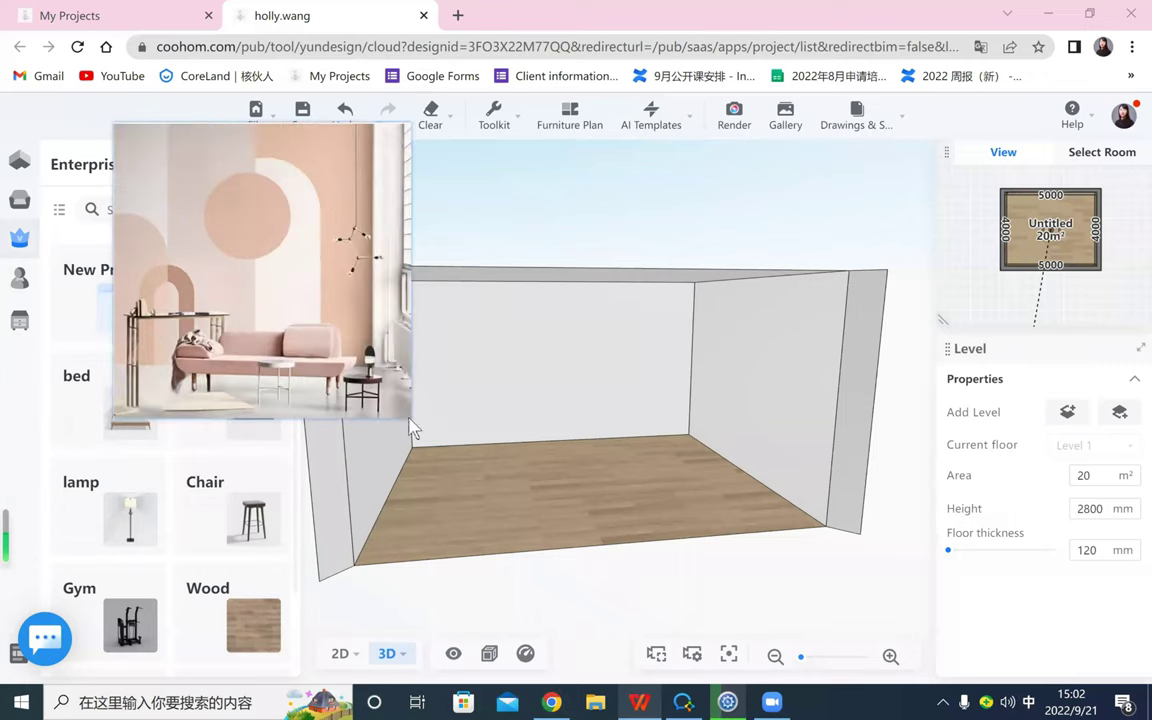
- Select the room's 4000 mm long wall and open it in the Wall Editor
drag(617, 490, 692, 342)
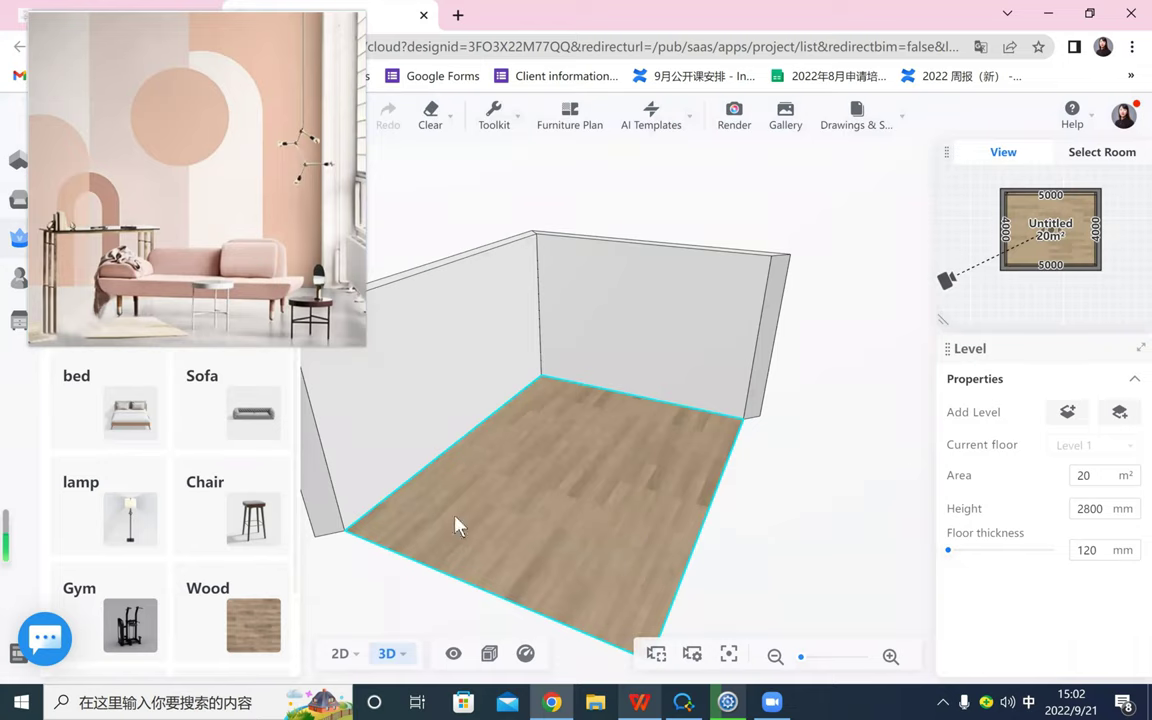
drag(458, 525, 586, 360)
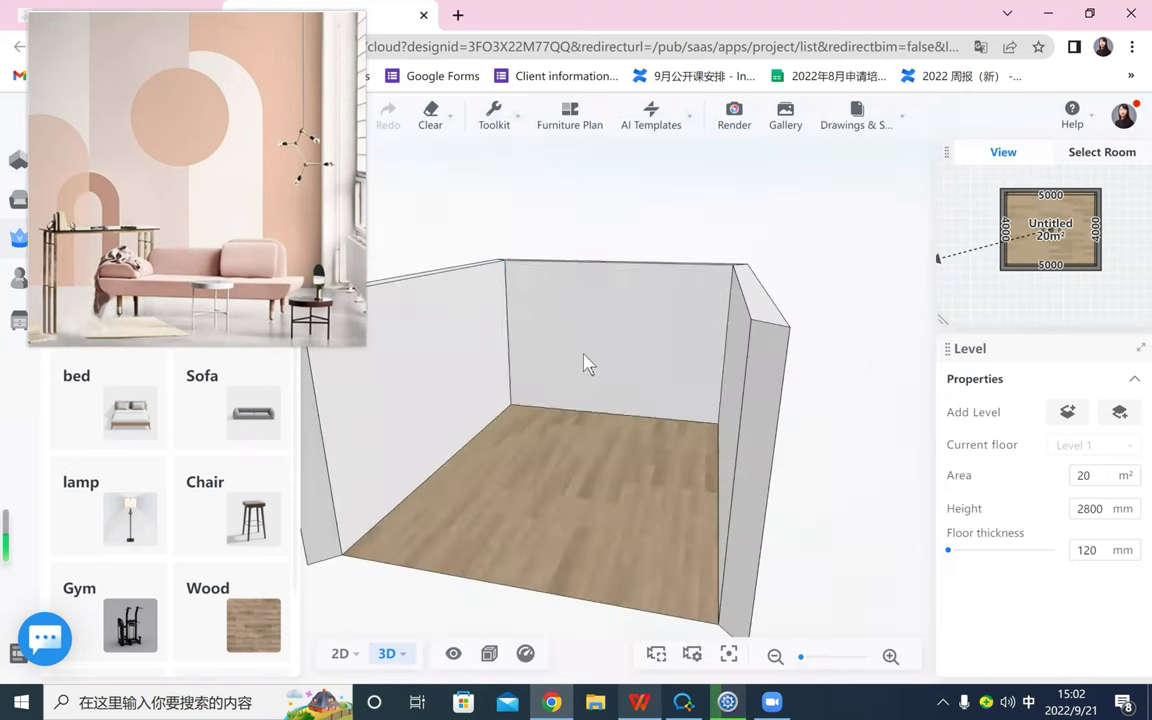
click(609, 356)
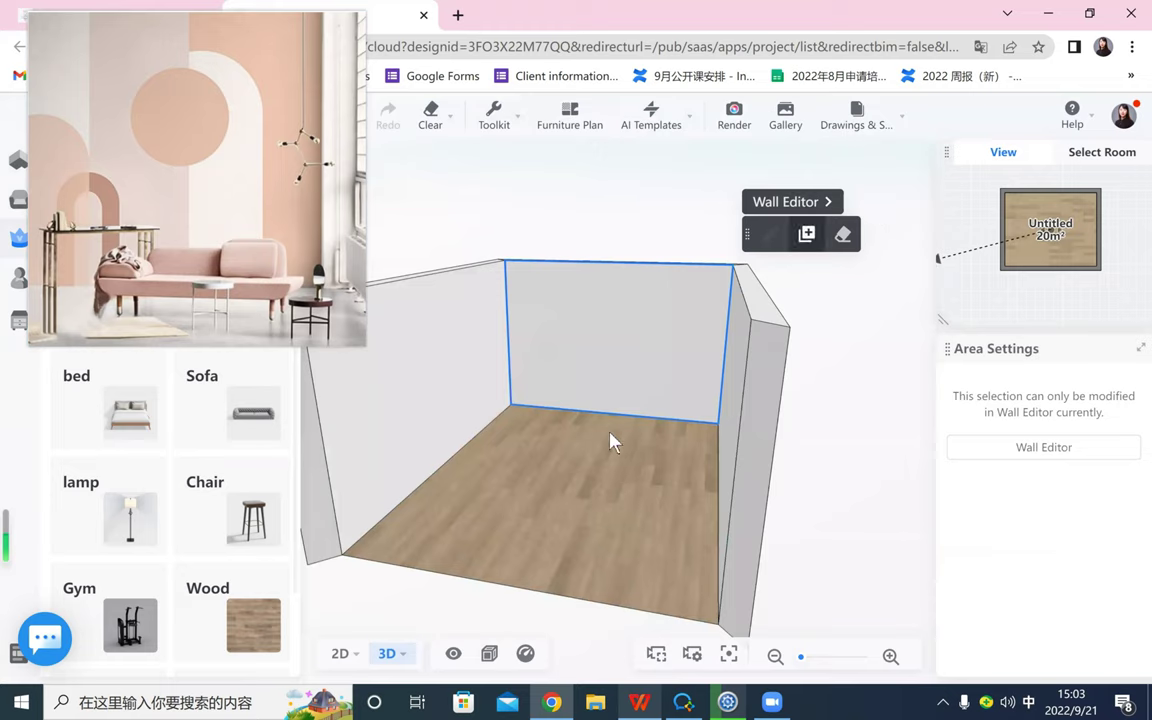
drag(668, 485, 681, 285)
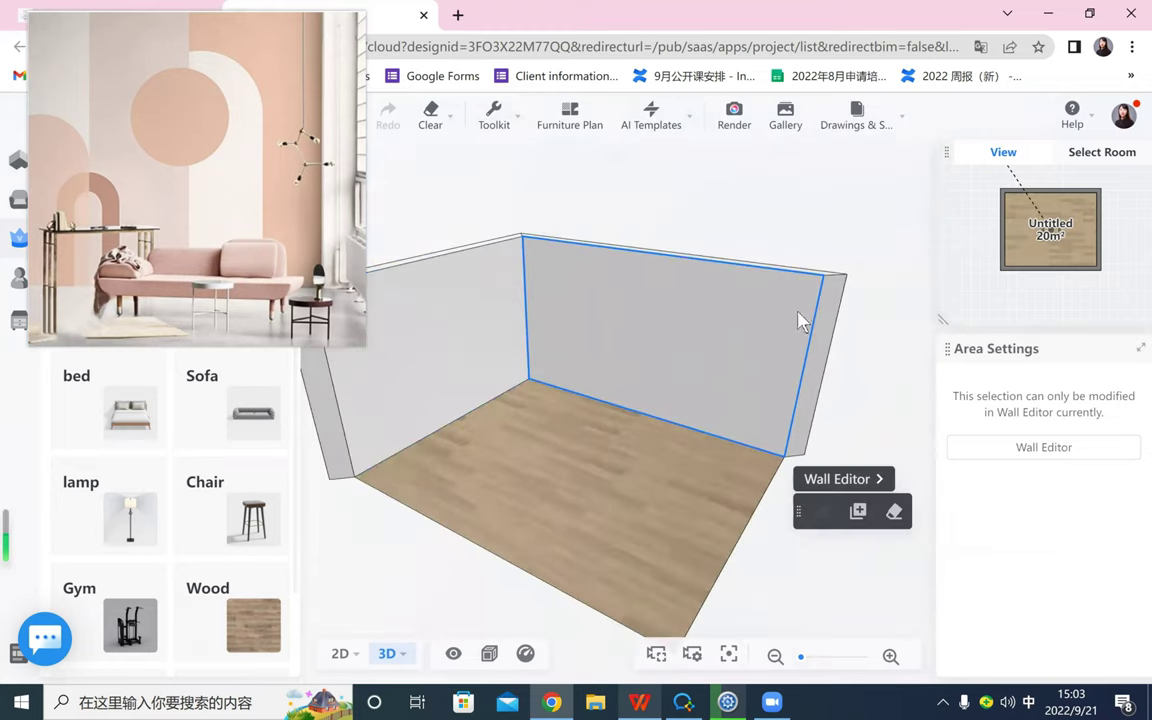
drag(697, 497, 699, 329)
drag(637, 466, 561, 355)
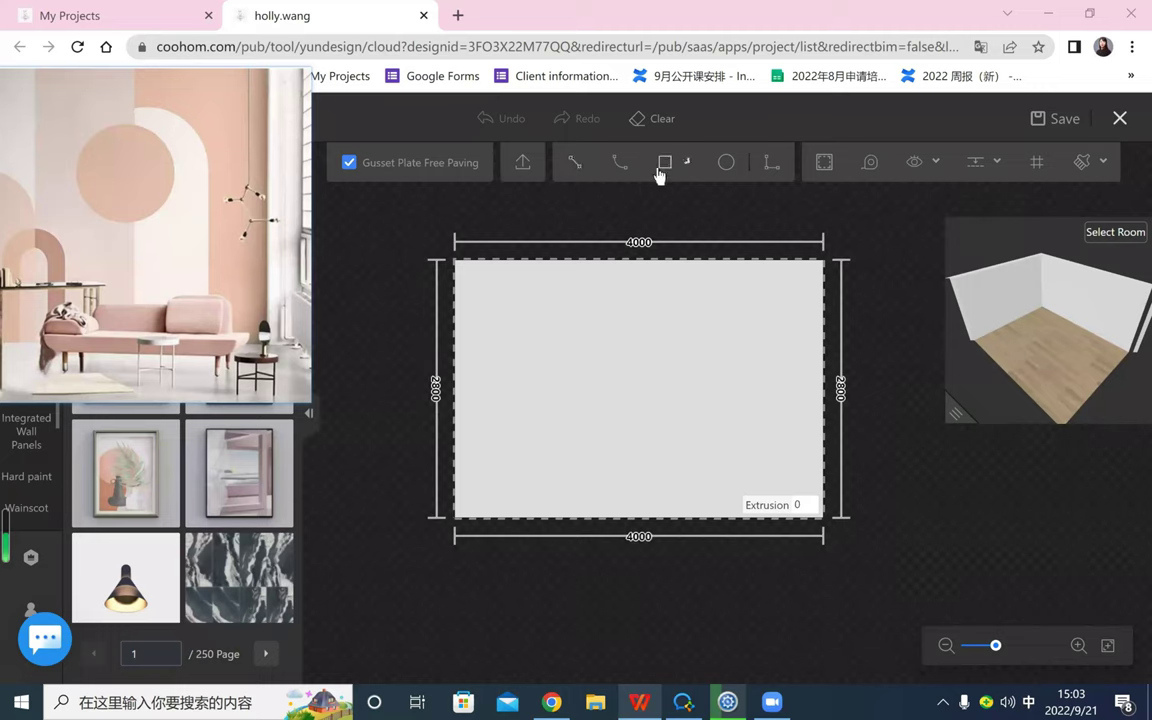
- Draw a diagonal line across the wall's upper-left corner, about 760 mm along the top edge and 1576 mm down the side
mouse_move(660, 175)
click(575, 168)
click(525, 260)
click(455, 404)
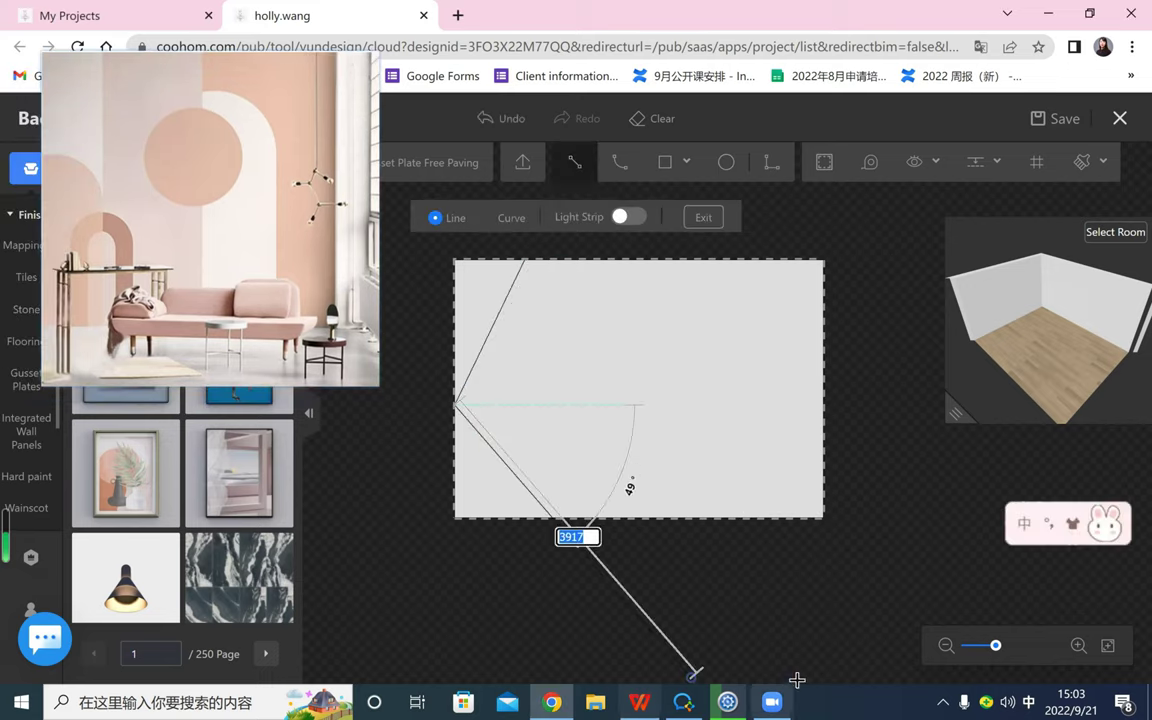
right_click(800, 637)
right_click(800, 637)
- Draw a near-vertical line from the wall's top edge, about 535 mm from its left corner, to the bottom edge about 633 mm in
click(575, 165)
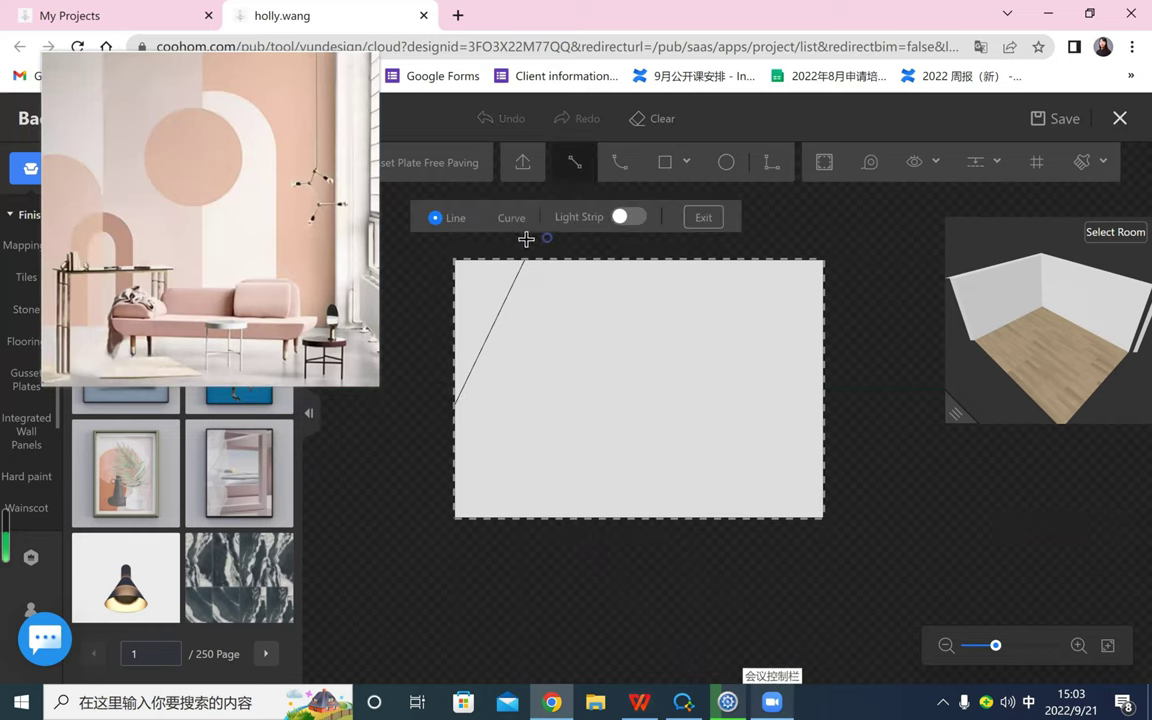
click(504, 260)
click(511, 517)
right_click(803, 606)
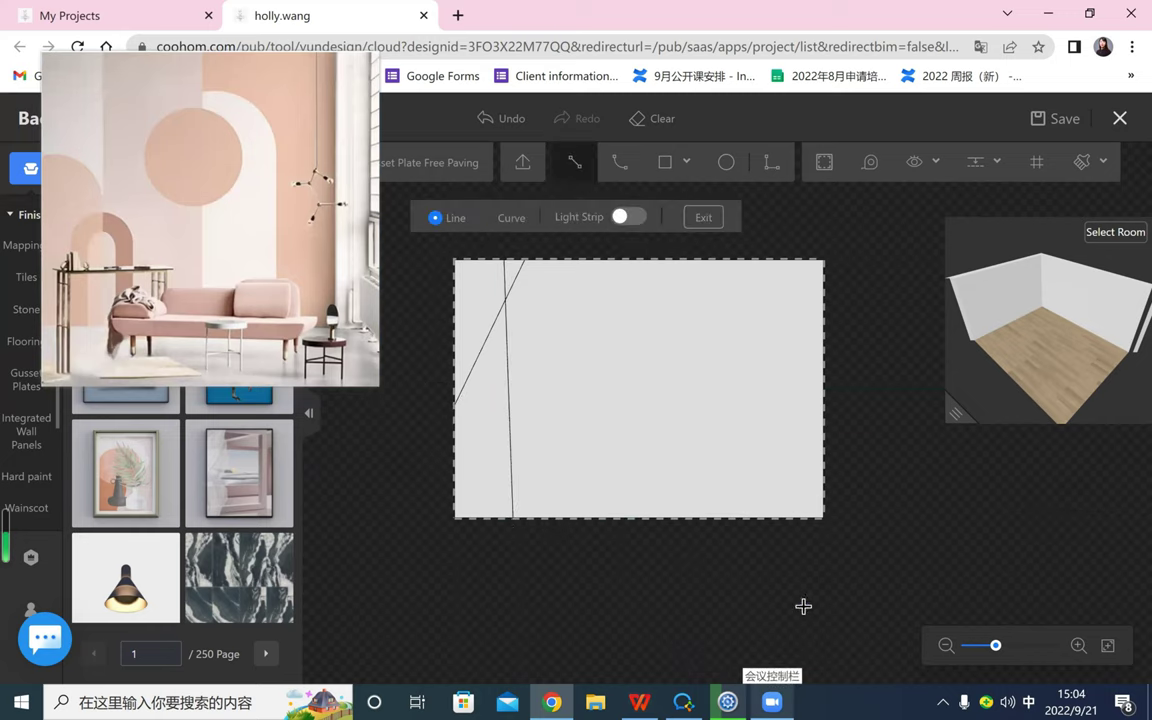
- Try to draw a free-standing arch about 1.1 m wide in the upper part of the wall with the Curve tool
click(620, 162)
click(539, 316)
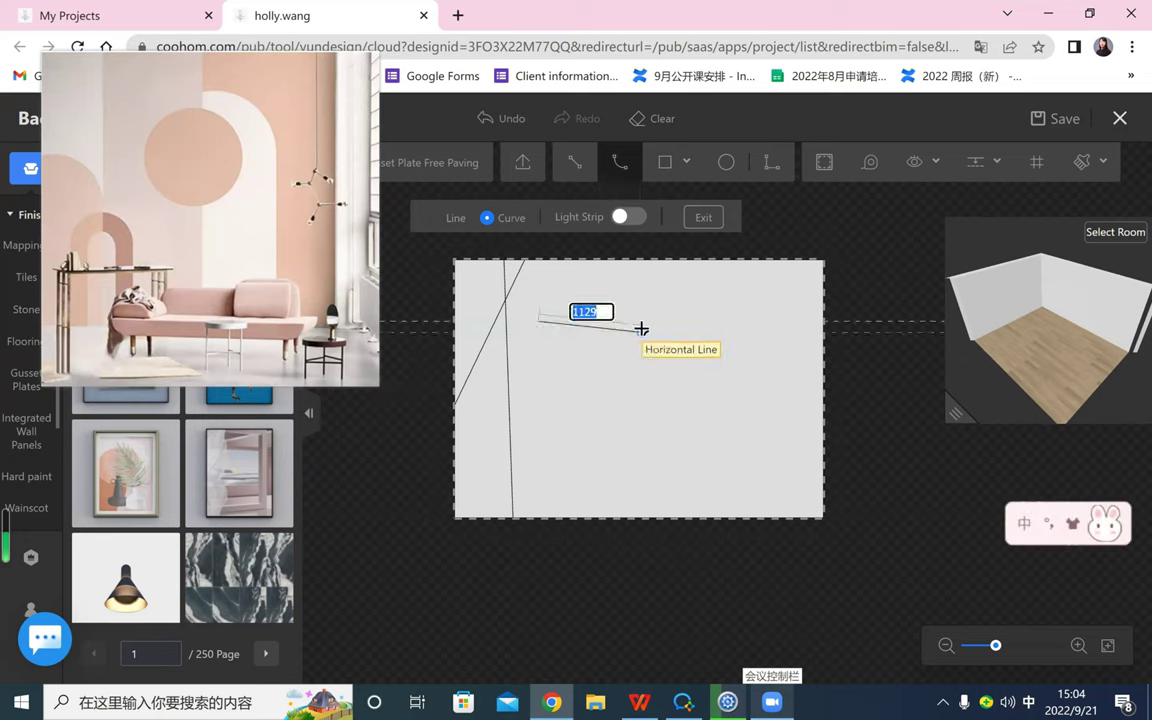
click(641, 329)
click(645, 321)
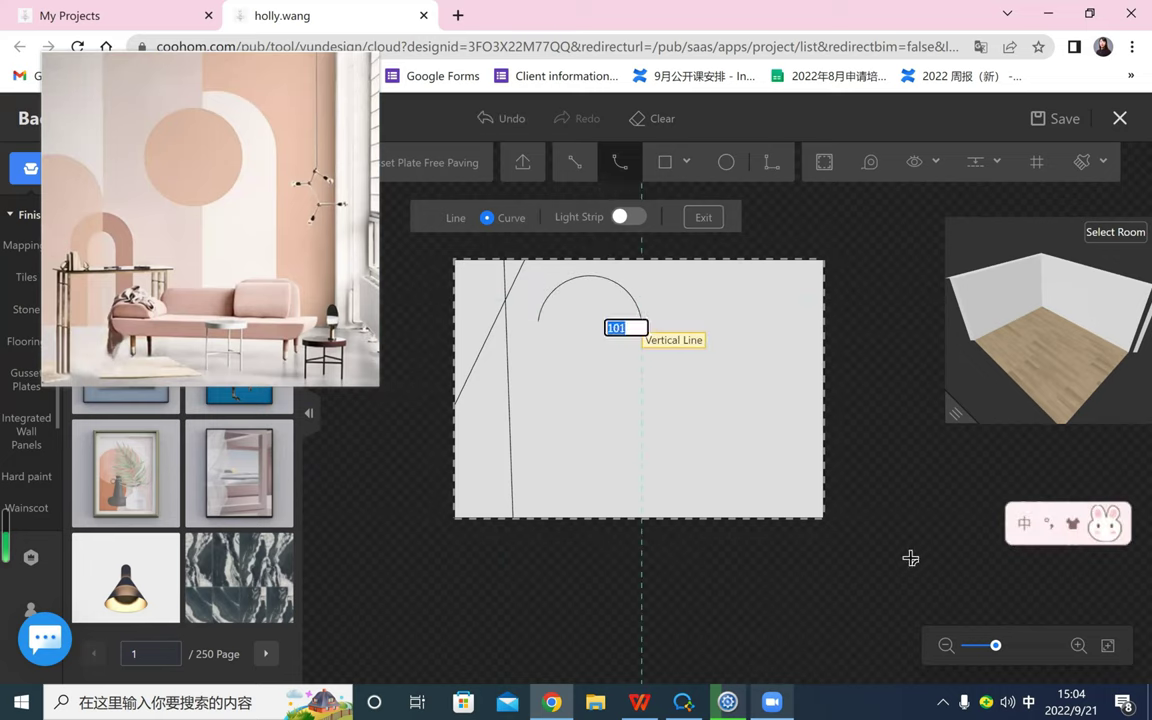
right_click(951, 568)
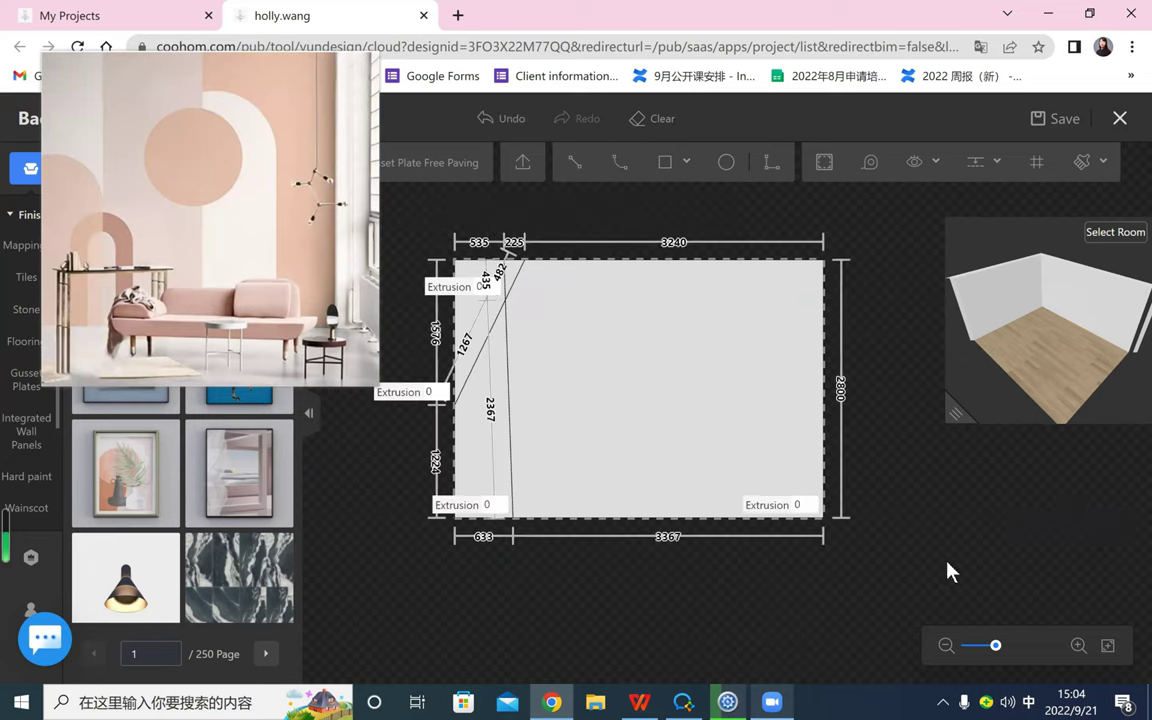
- Draw an arc bulging about 706 mm to the right of the near-vertical line, starting where it crosses the diagonal
click(620, 162)
click(506, 300)
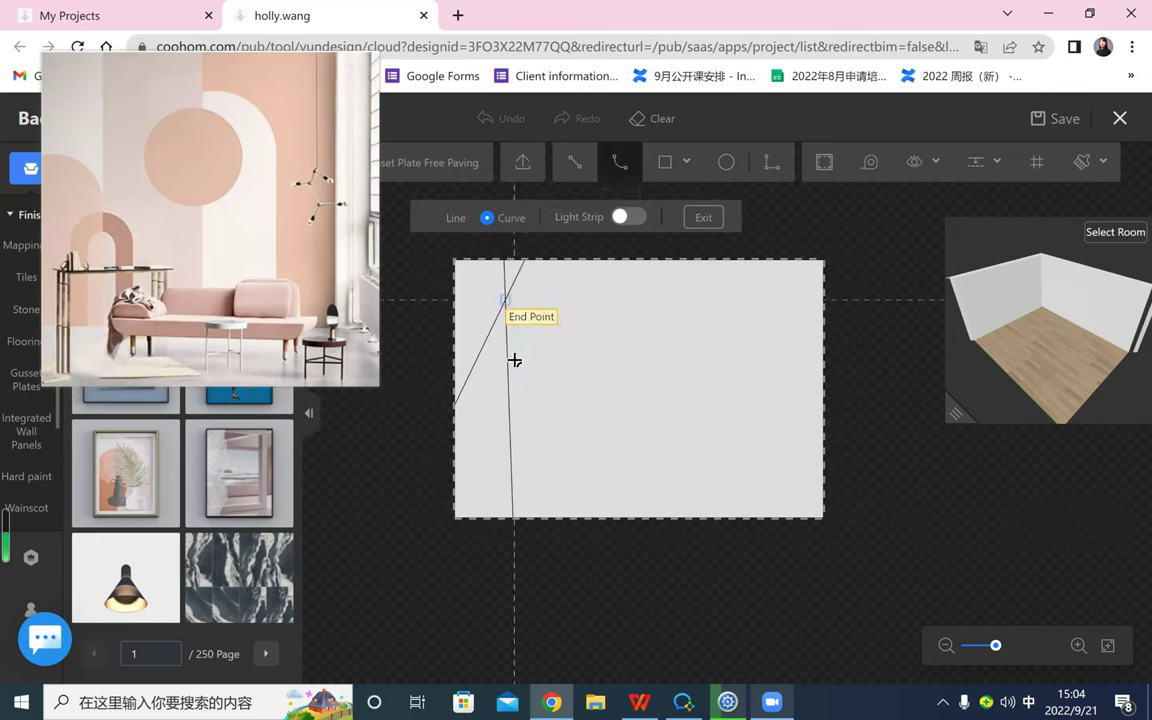
click(511, 405)
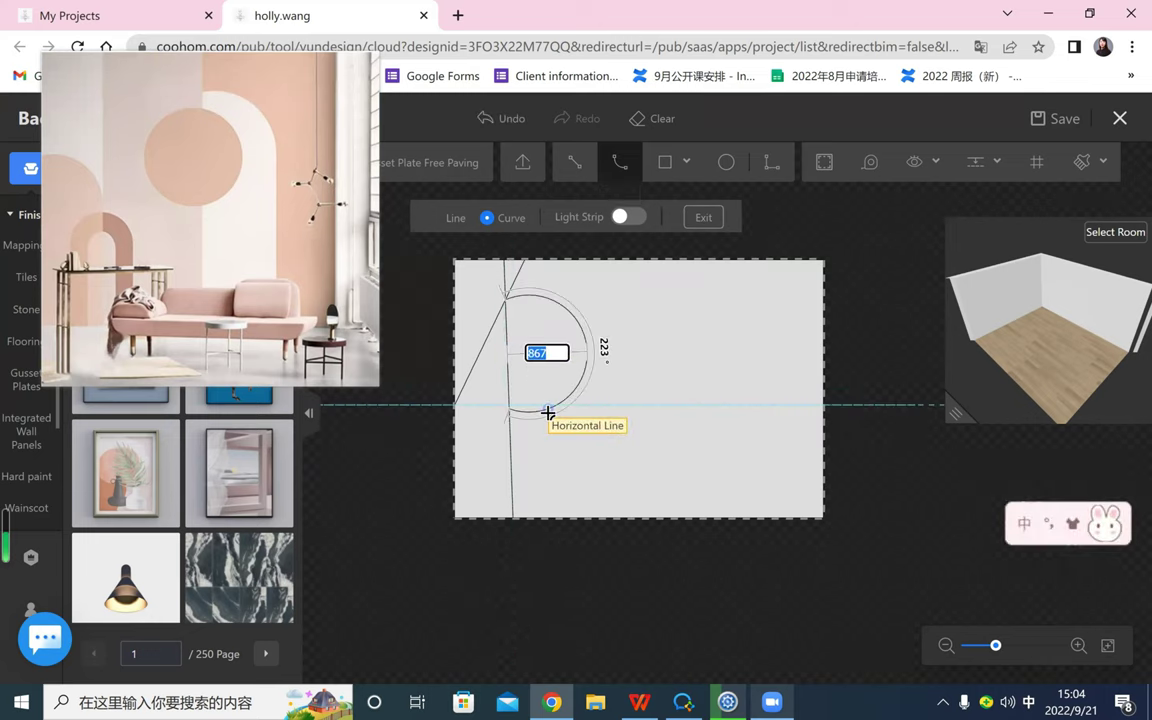
click(527, 409)
click(527, 408)
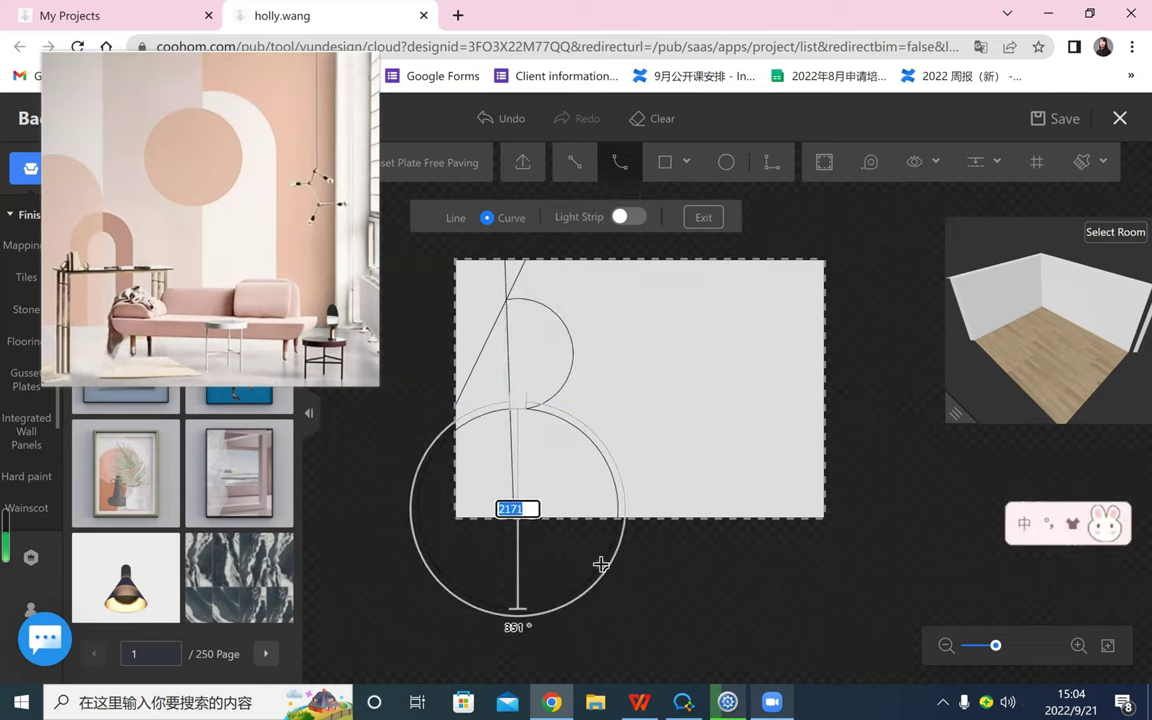
right_click(601, 565)
right_click(586, 500)
- Delete the near-vertical line's segment enclosed by the arc and its segment above the diagonal crossing
scroll(569, 548, up, 2)
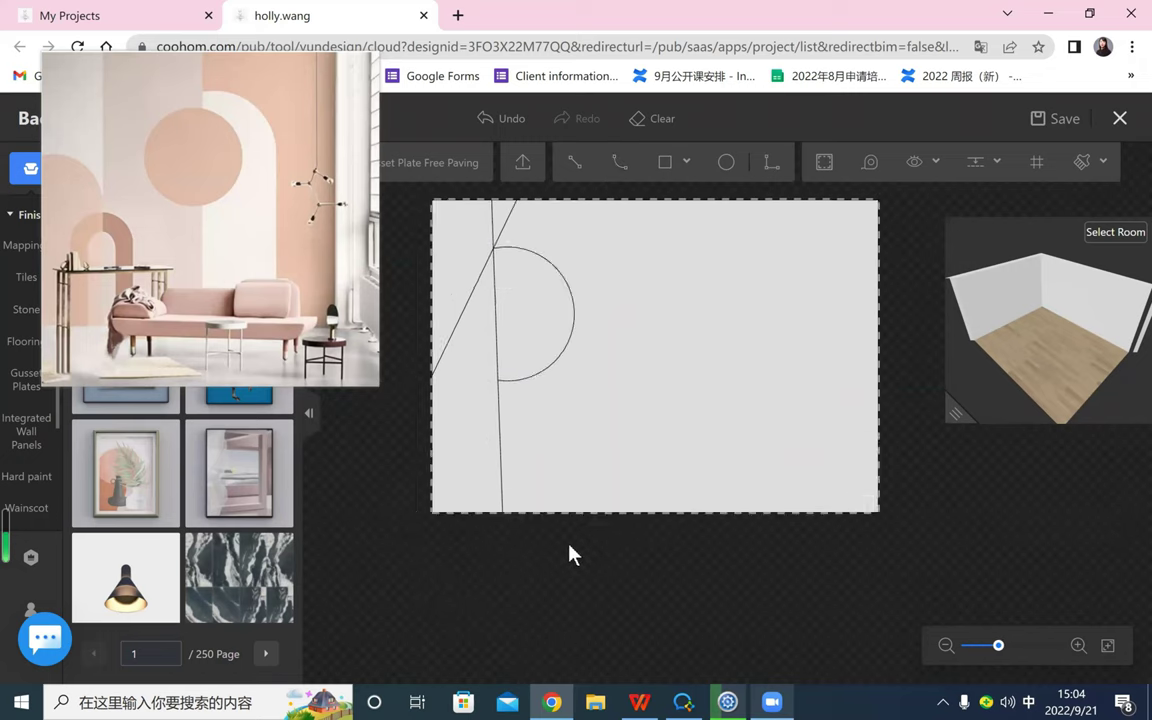
scroll(569, 545, up, 1)
middle_drag(655, 440, 691, 503)
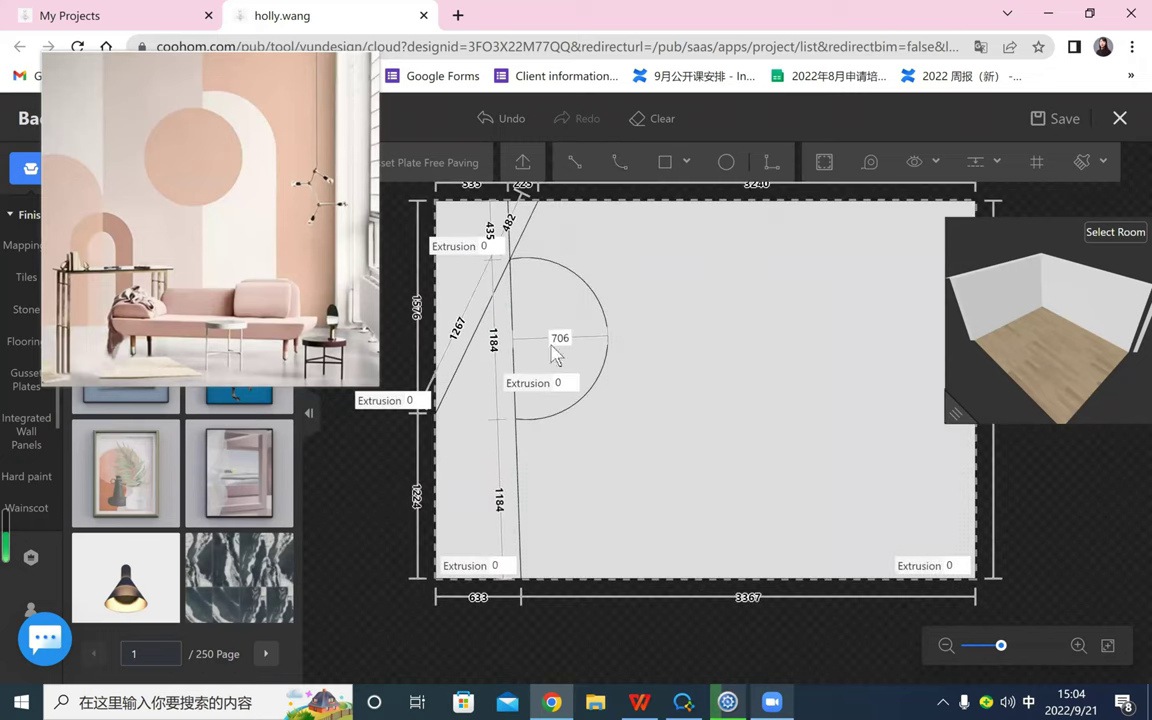
click(511, 295)
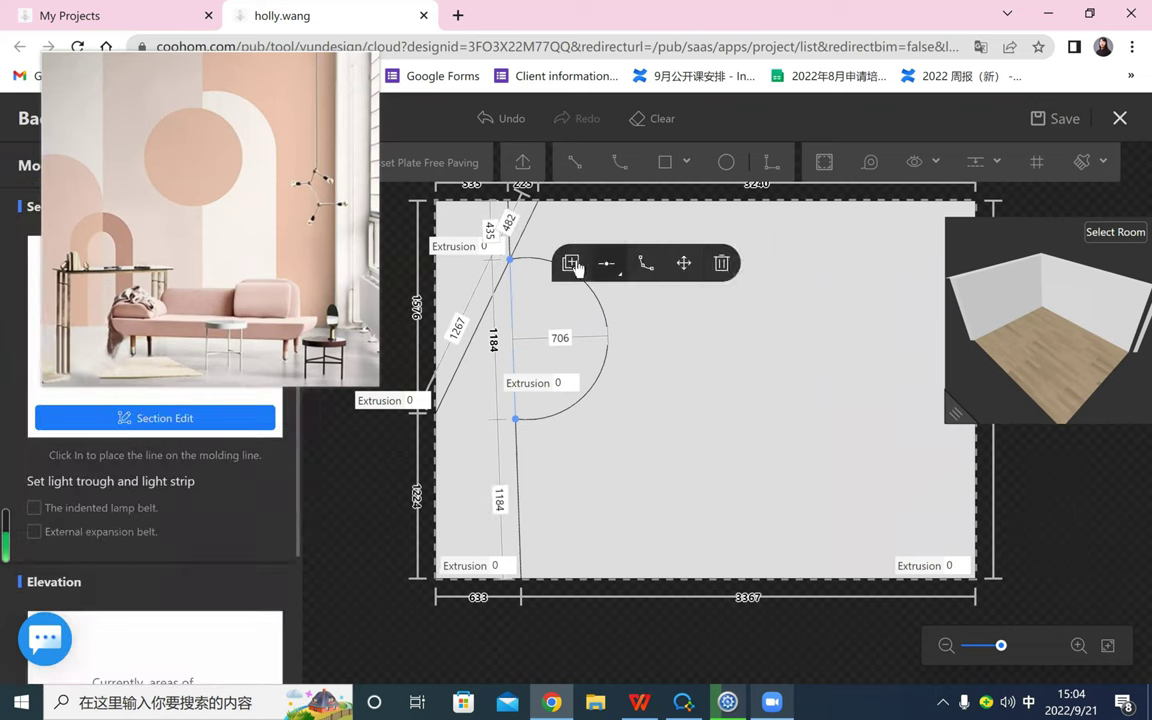
click(721, 263)
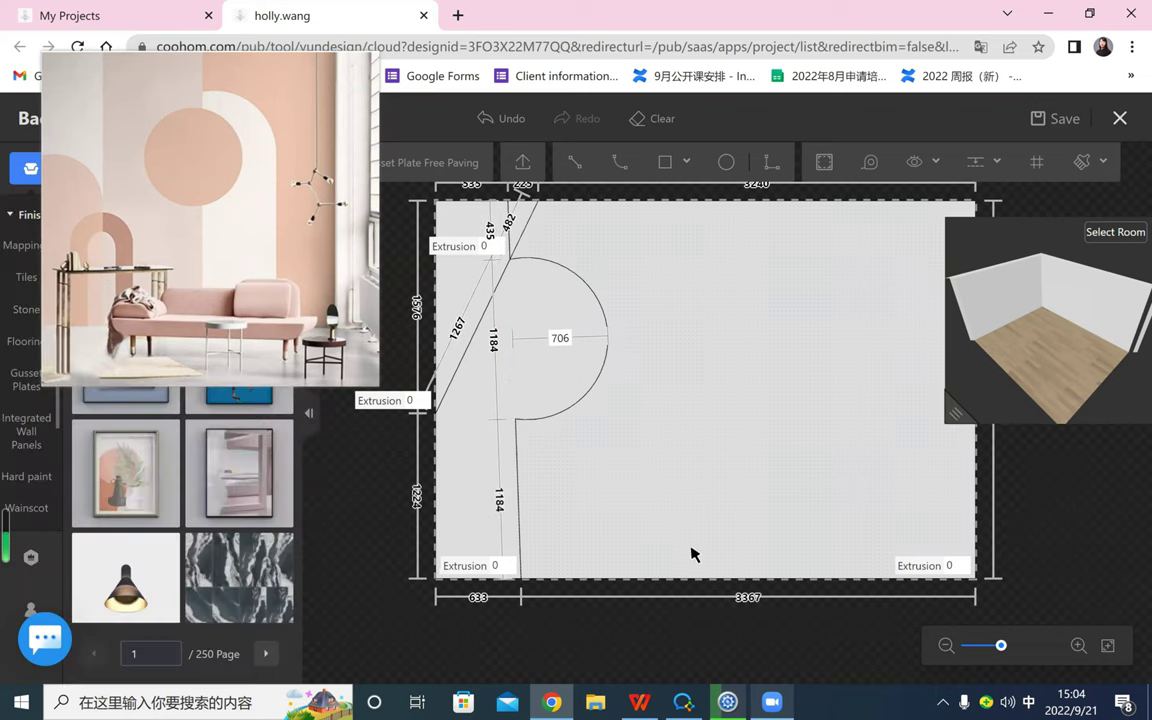
click(509, 236)
click(717, 190)
- Clear all the lines and curves drawn on the wall
scroll(690, 338, down, 2)
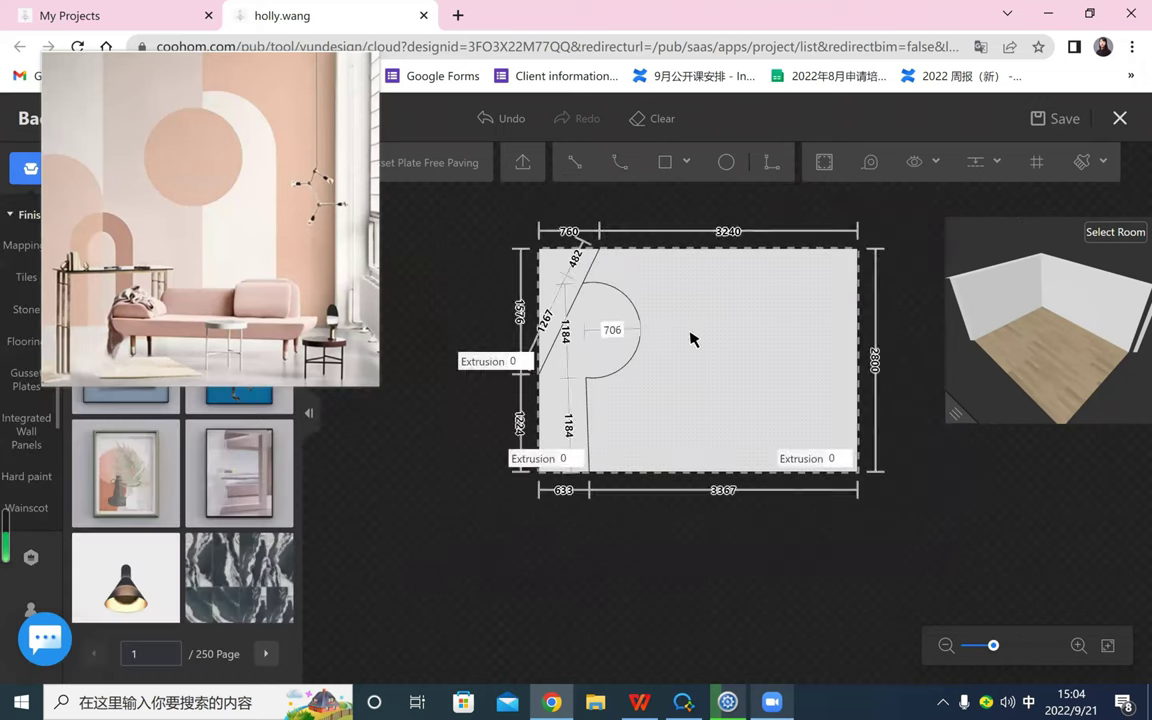
scroll(690, 338, up, 2)
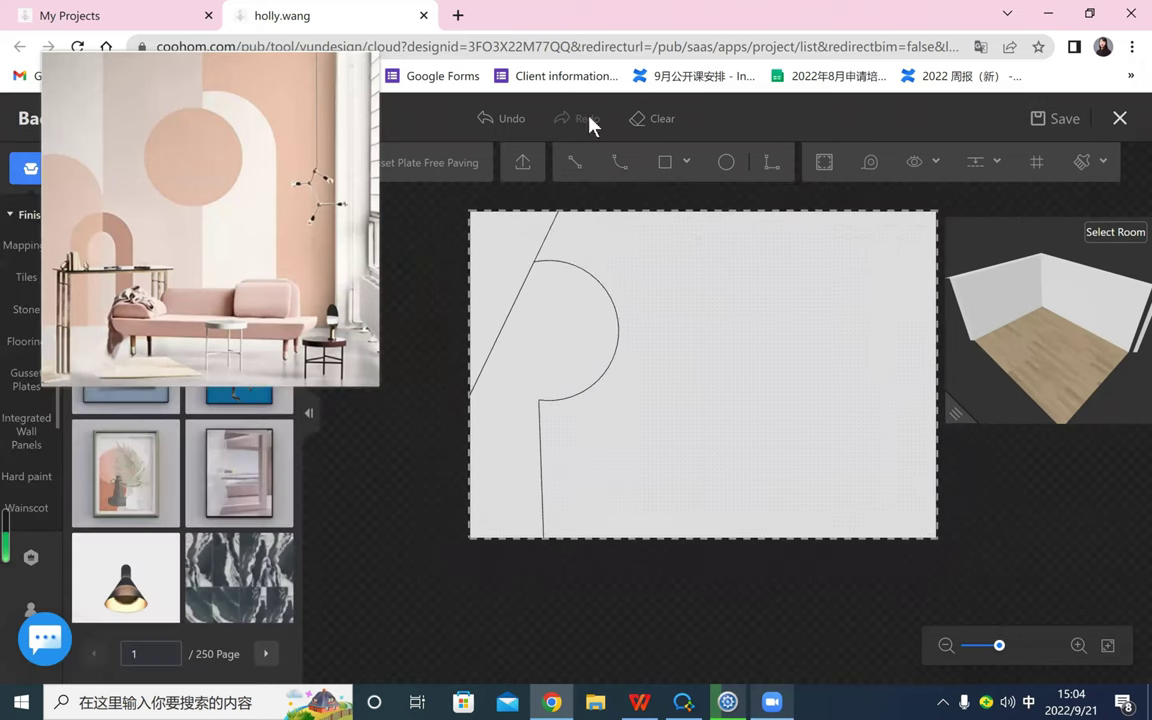
click(648, 121)
- Draw a wide rectangle in the upper middle of the wall
click(687, 163)
click(587, 259)
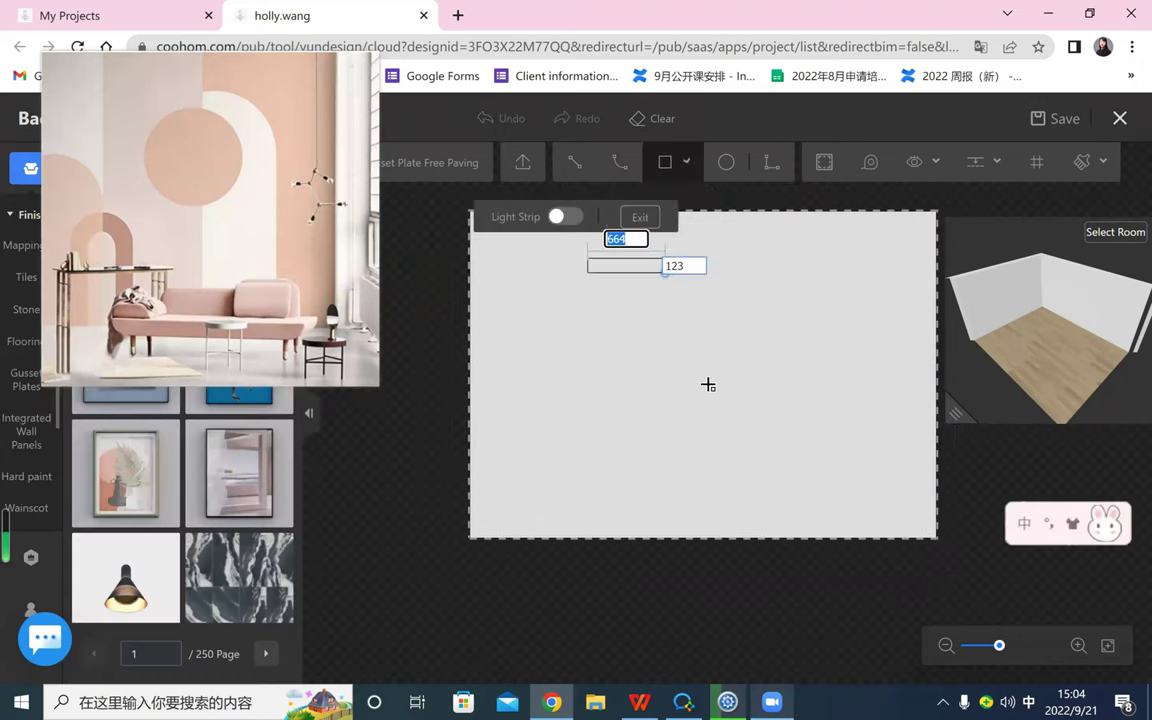
click(815, 374)
- Try to draw a 5-edge polygon centred inside the rectangle
click(686, 163)
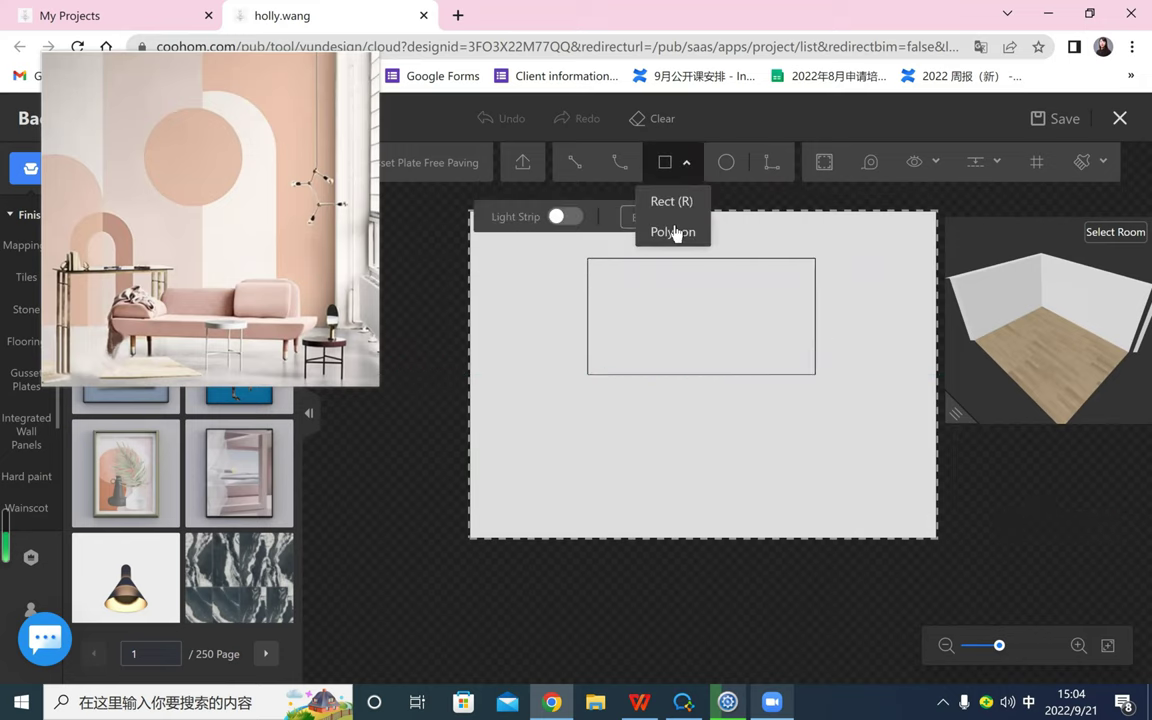
click(673, 232)
click(701, 316)
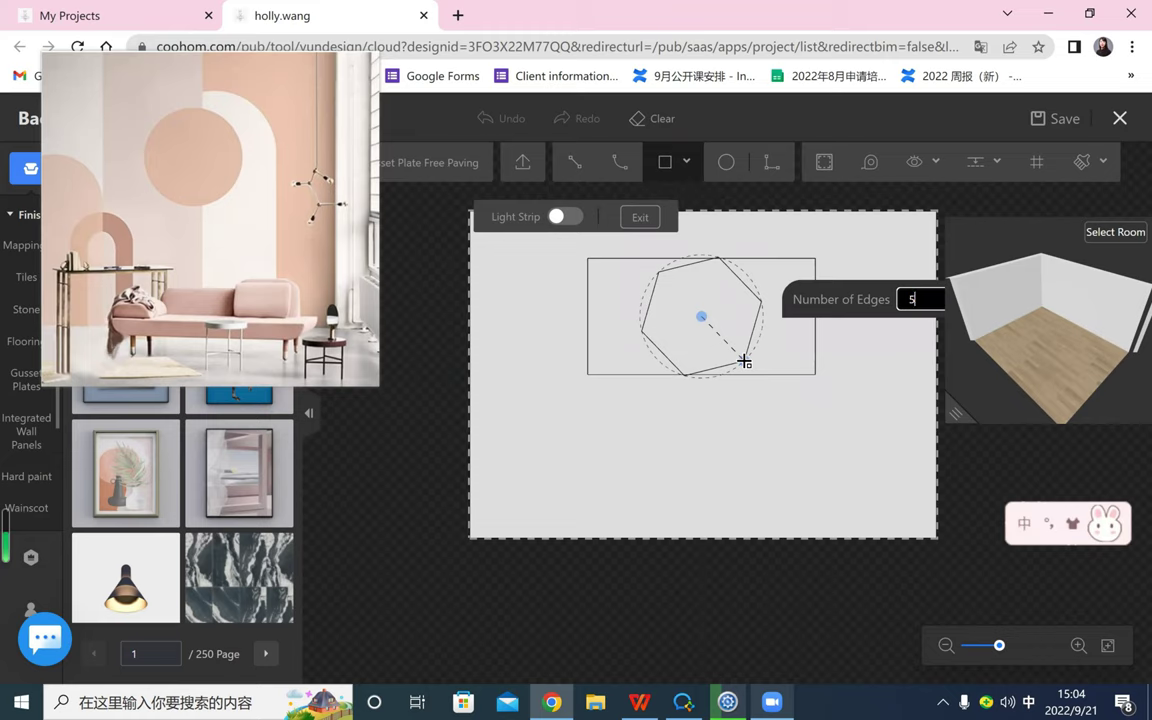
key(Return)
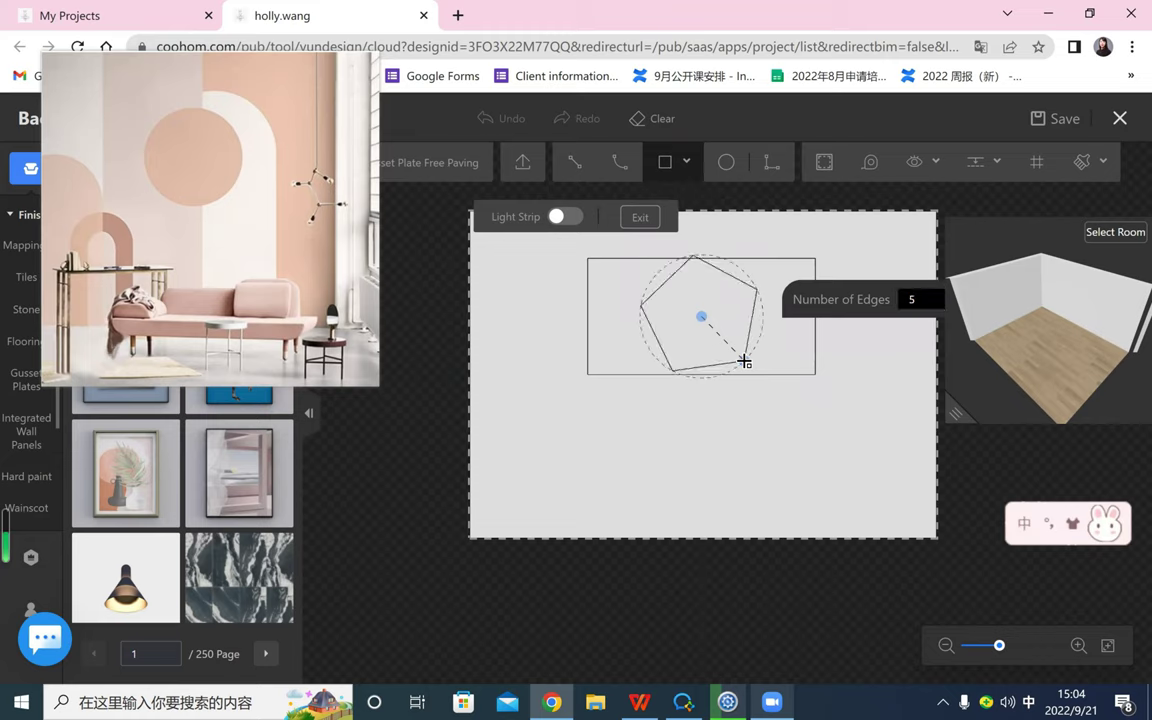
right_click(744, 361)
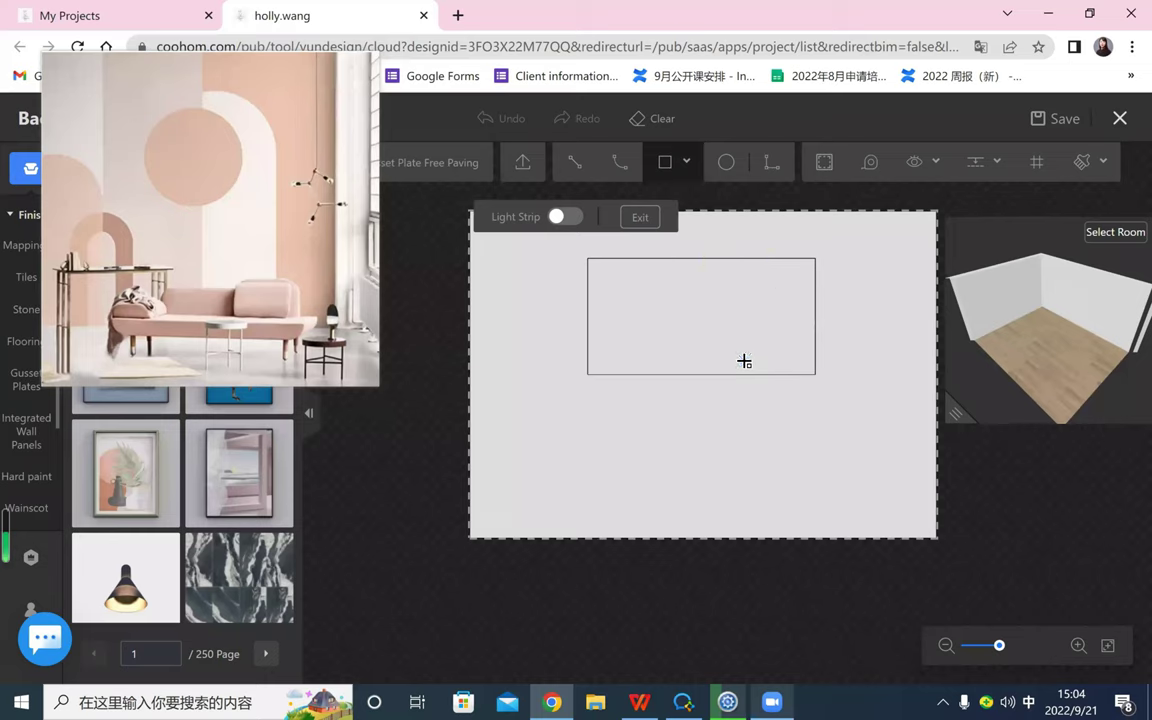
- Clear the rectangle from the wall
click(686, 161)
click(672, 233)
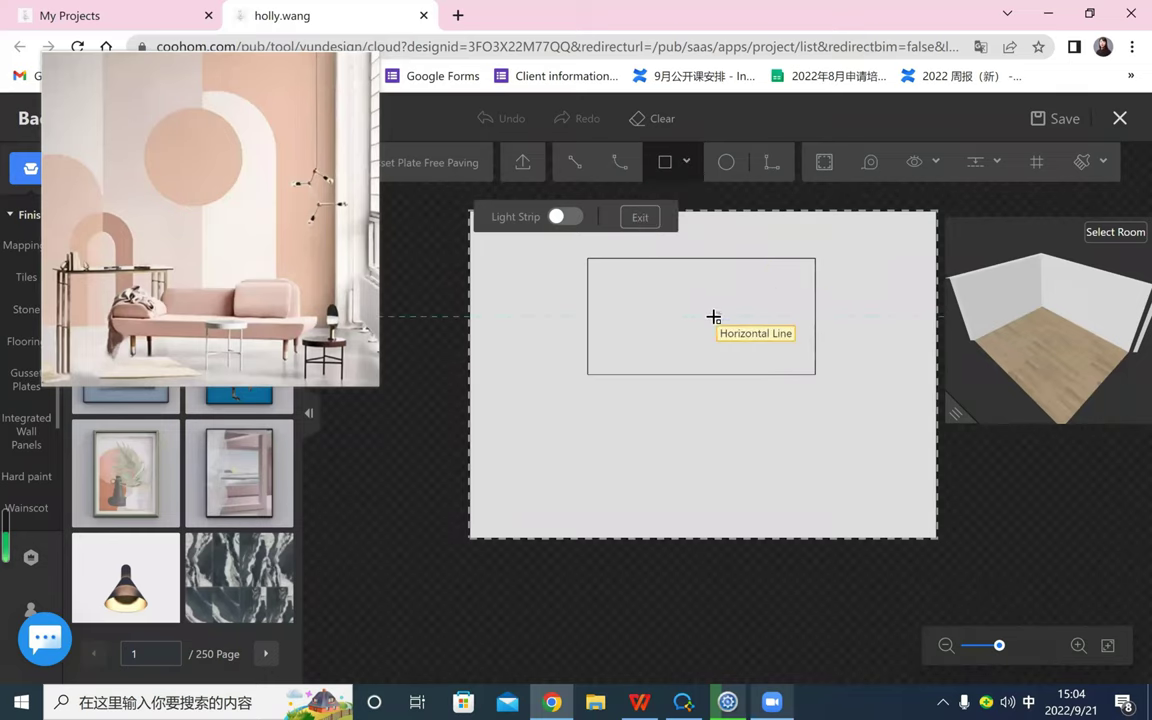
click(651, 120)
- Try to draw a circle of about 726 mm radius in the left half of the wall
click(726, 163)
click(619, 327)
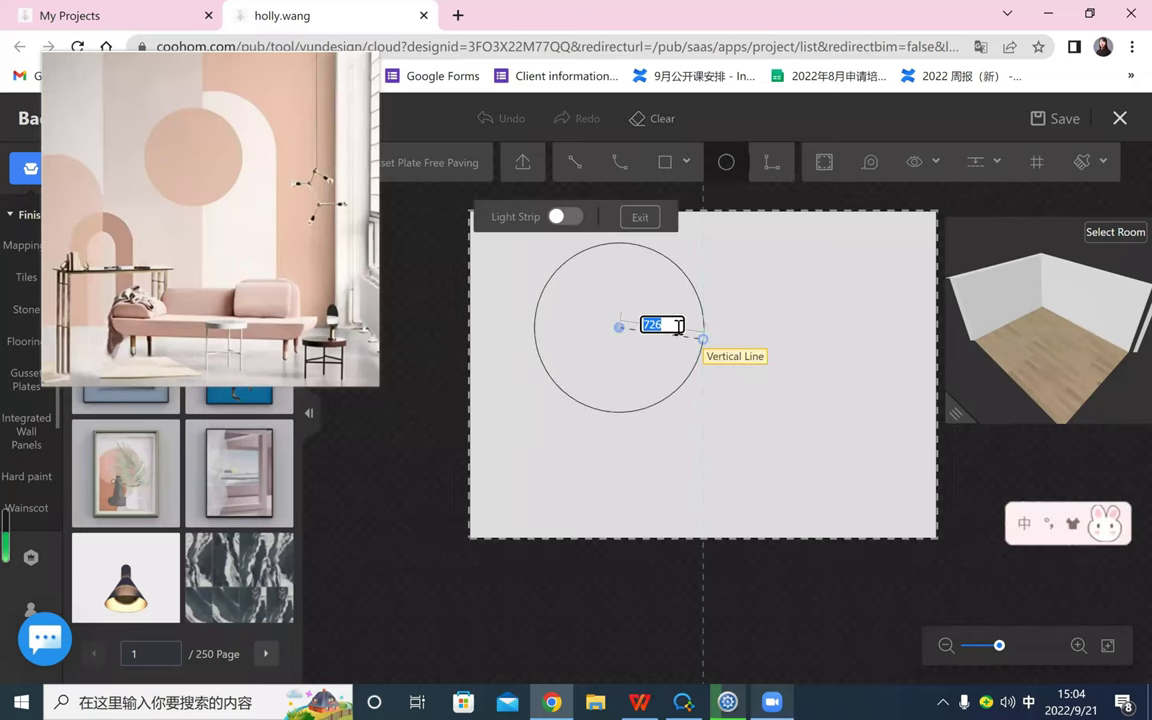
key(Escape)
key(Escape)
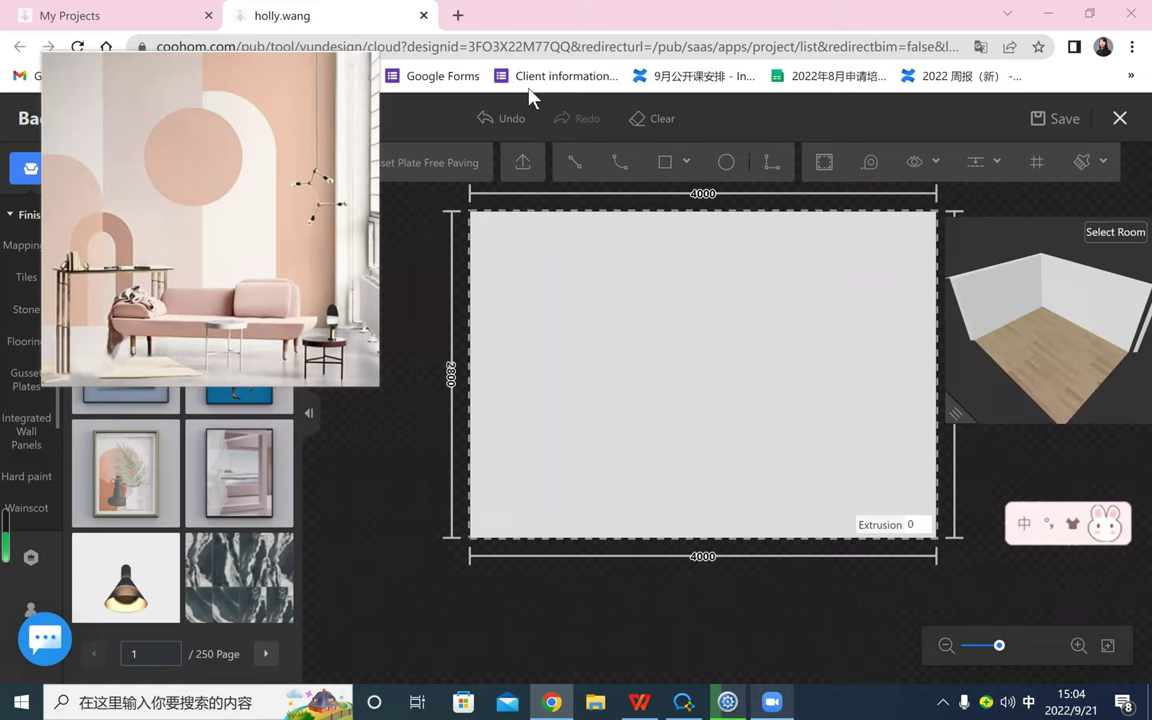
- Enlarge the floating reference picture and move it clear of the wall drawing
scroll(163, 190, up, 1)
drag(163, 186, 222, 188)
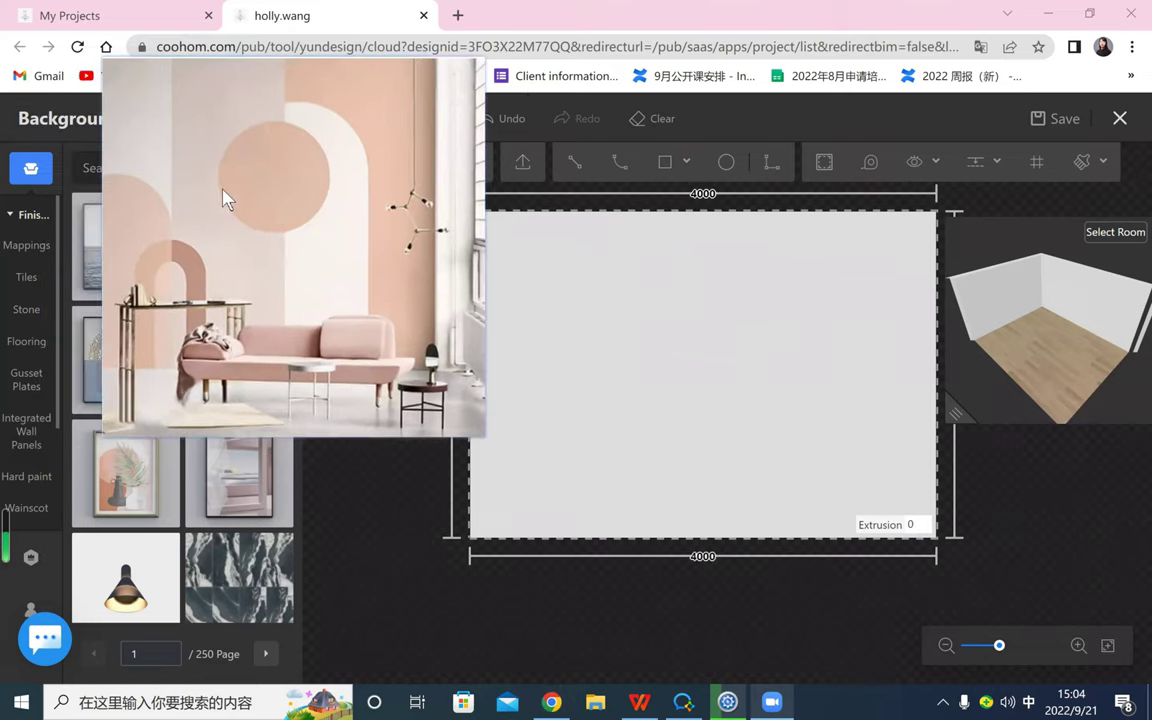
drag(336, 251, 286, 238)
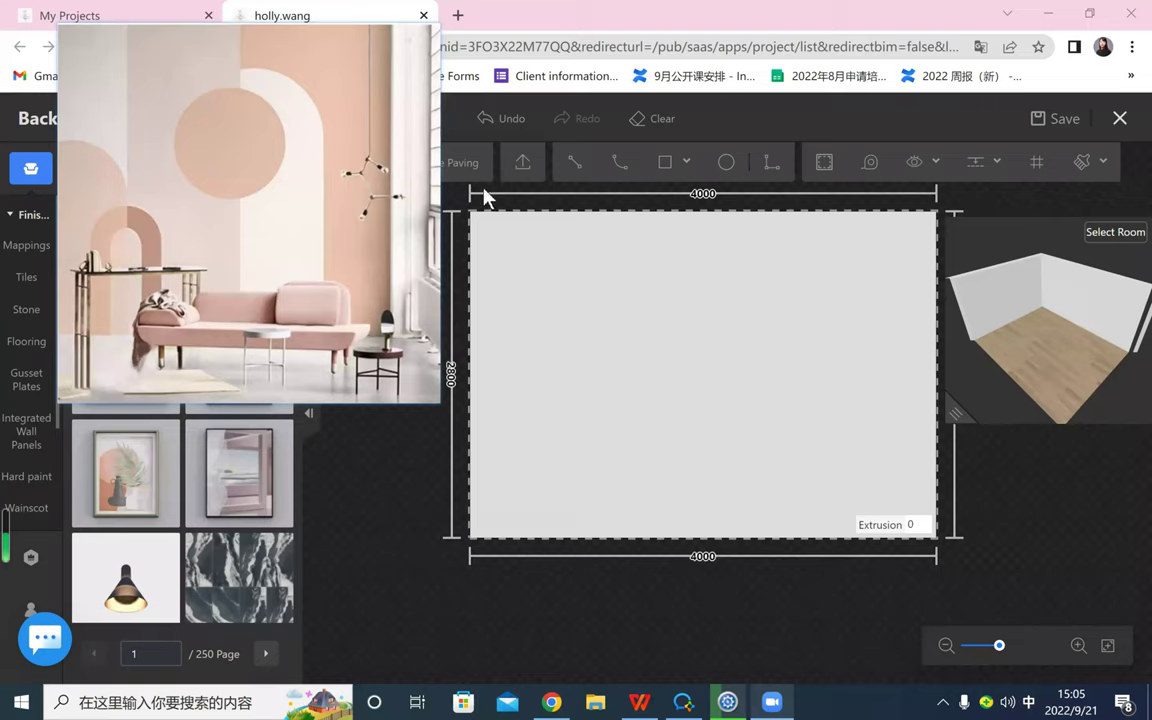
- Draw a rectangle from beyond the wall's left edge at mid-height to its base, covering about 648 × 1400 mm of wall
click(666, 163)
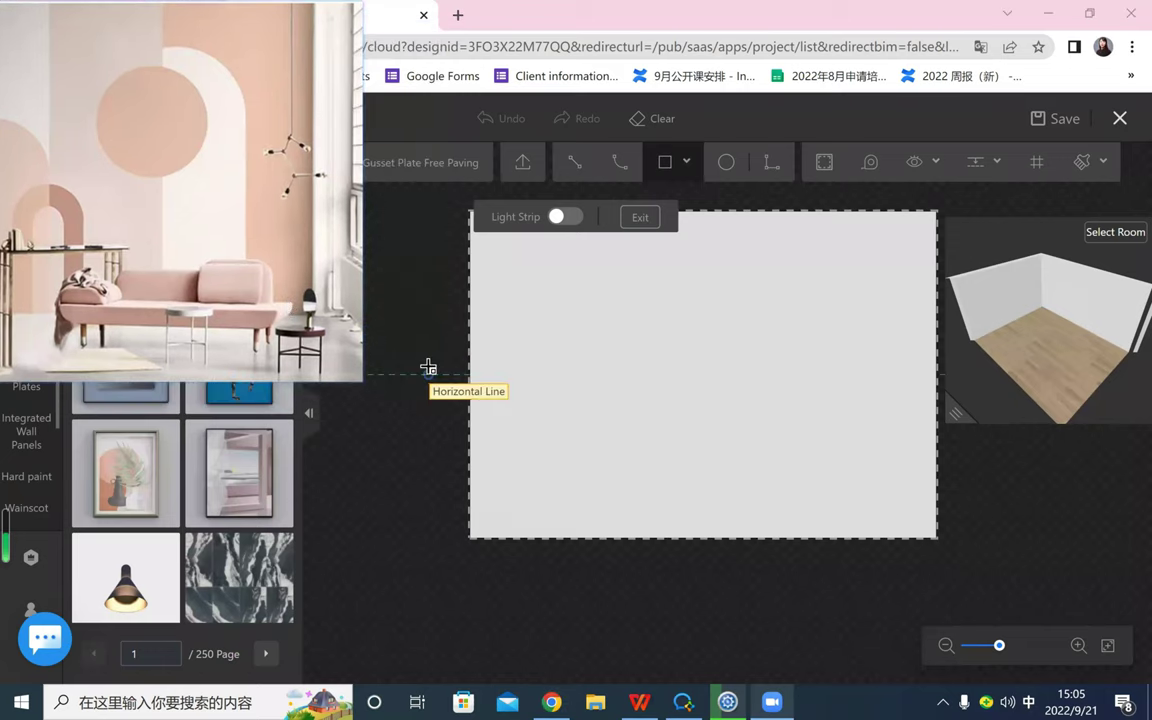
click(427, 368)
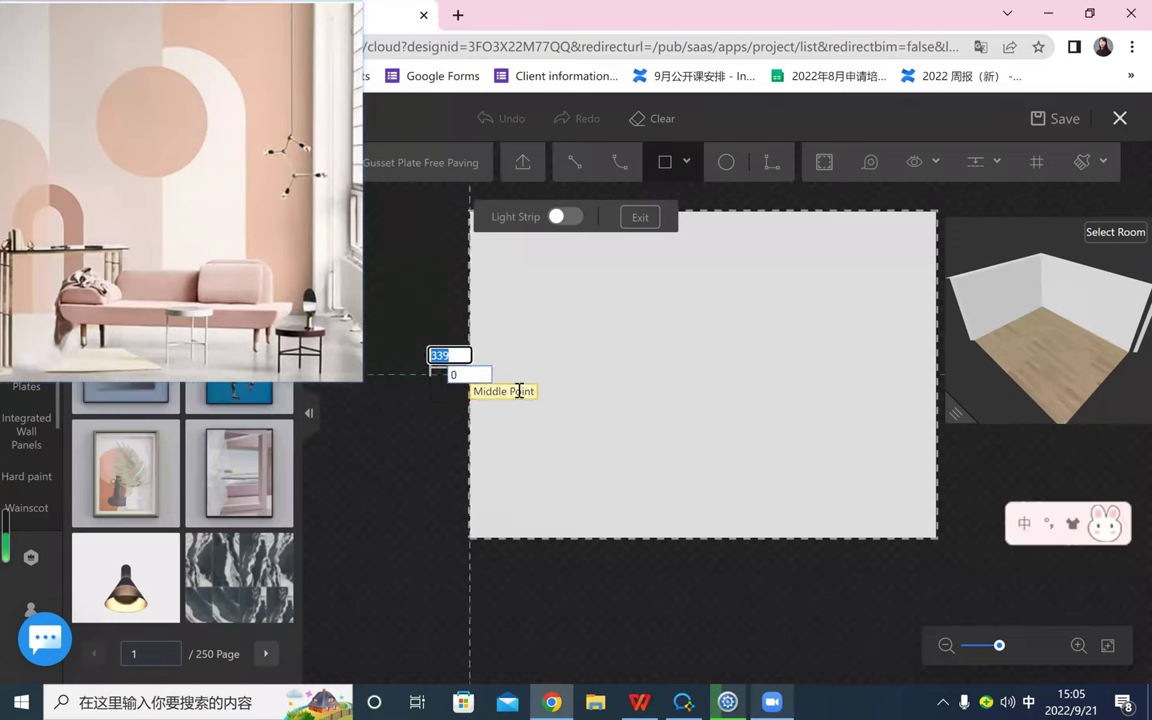
click(545, 533)
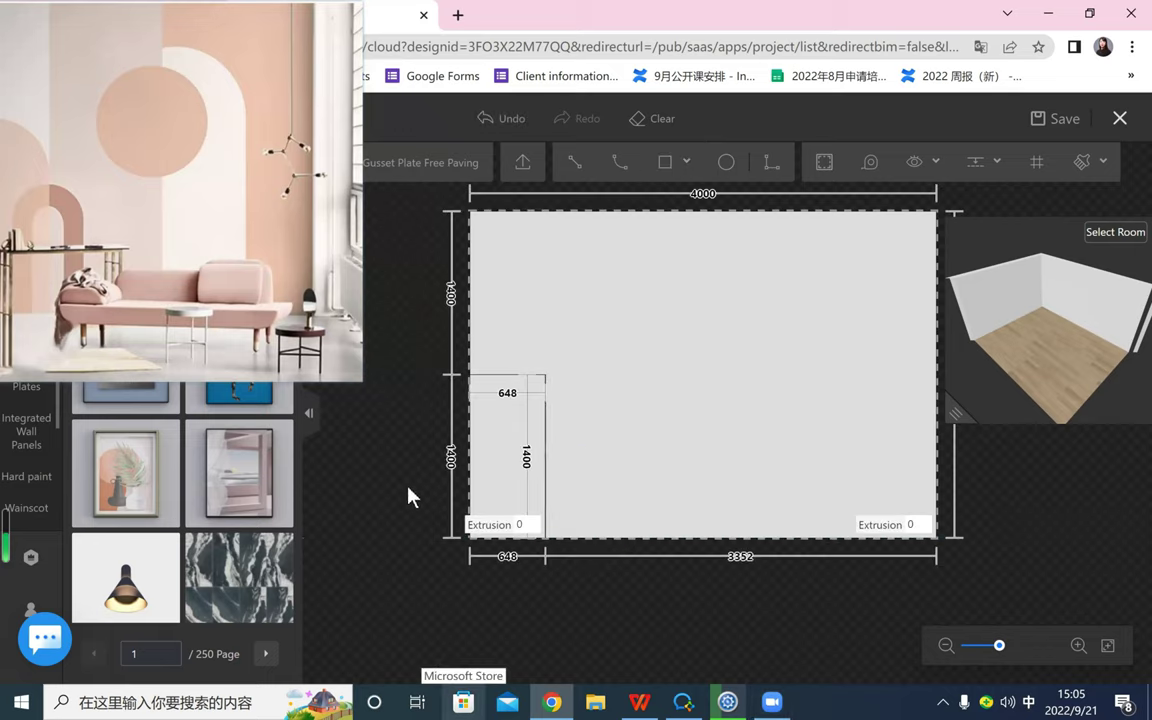
- Draw an arc about 526 mm high over the rectangle, from its upper right corner to a point beyond the wall's left edge
click(620, 161)
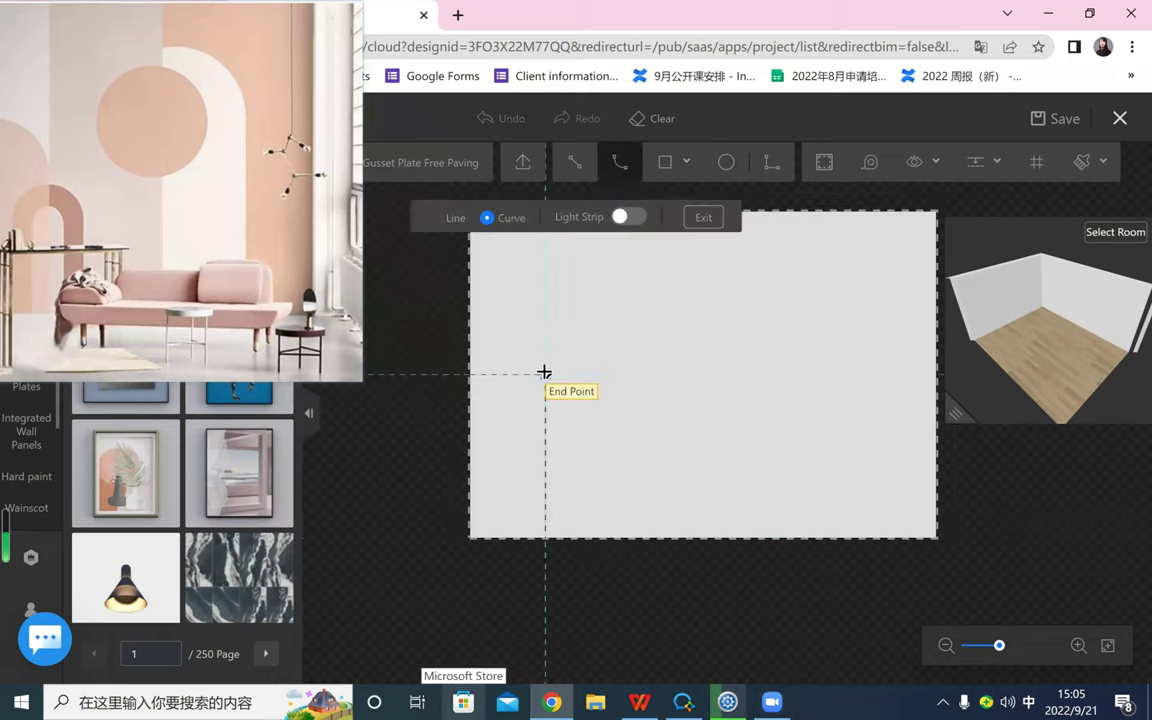
click(545, 374)
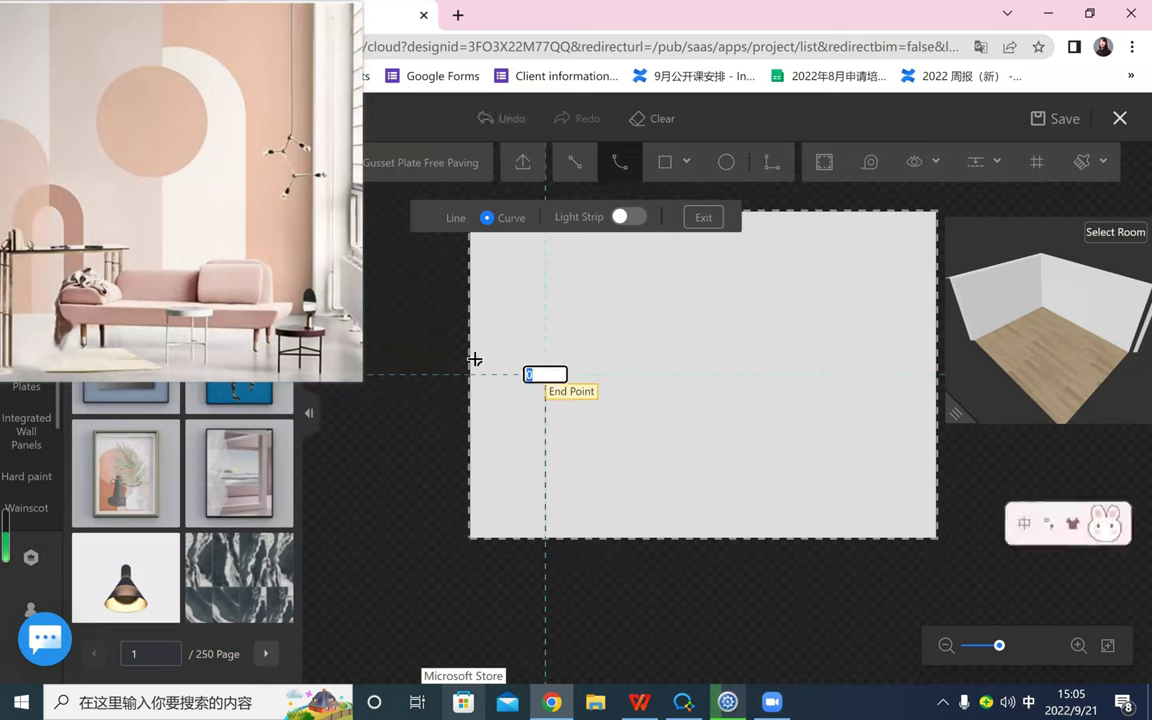
click(412, 372)
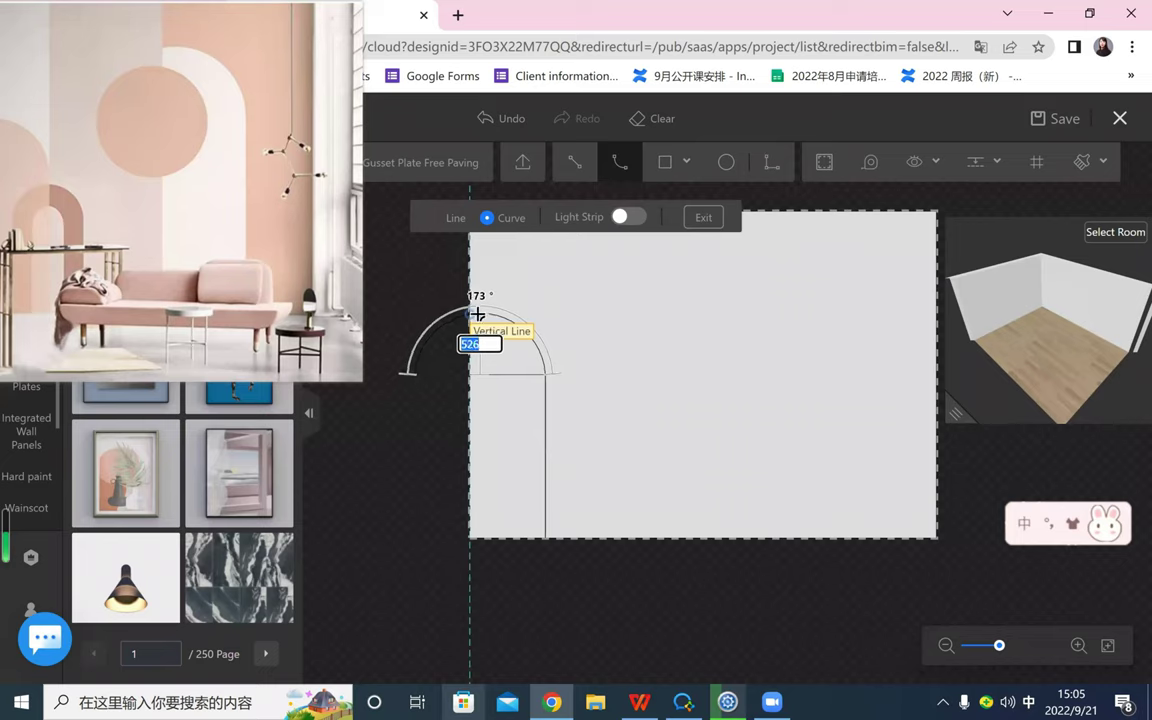
click(477, 314)
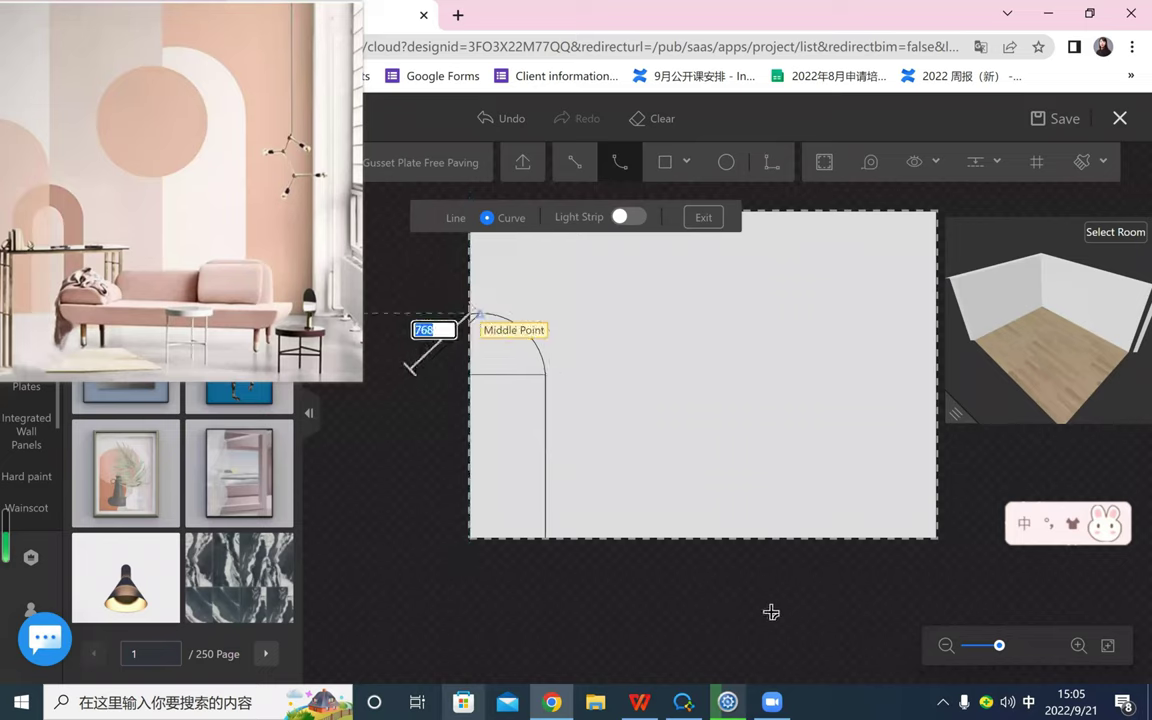
right_click(768, 614)
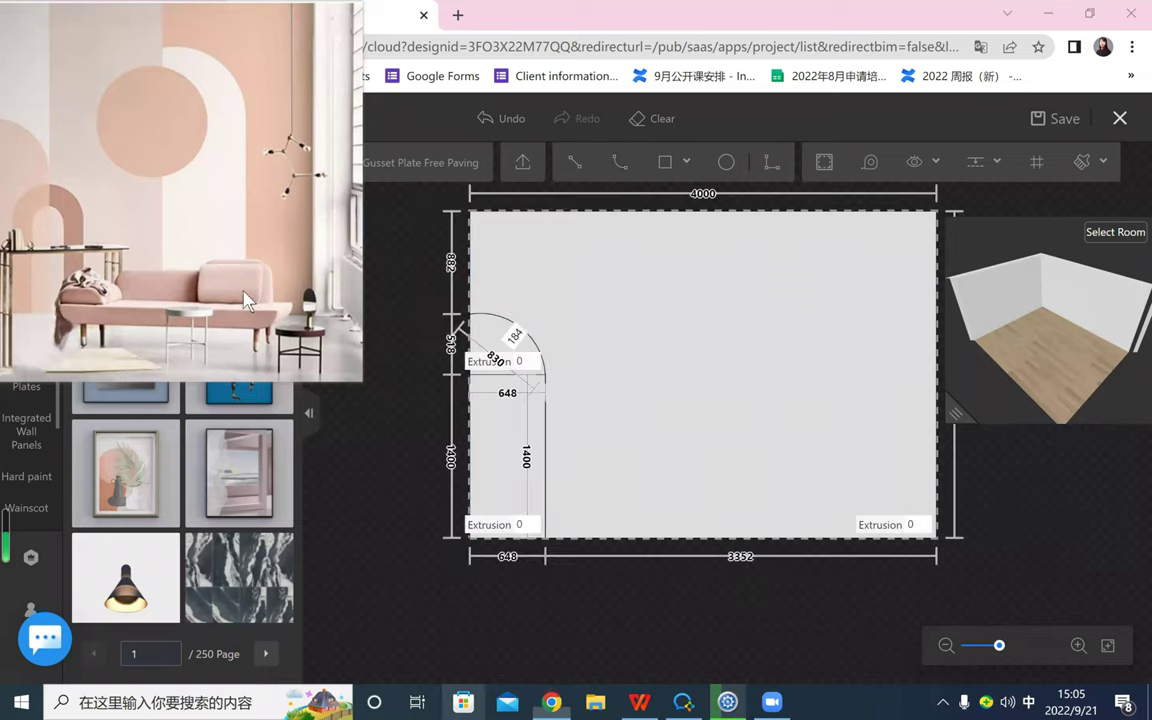
- Delete the horizontal line separating the arc area from the rectangle below it
click(502, 382)
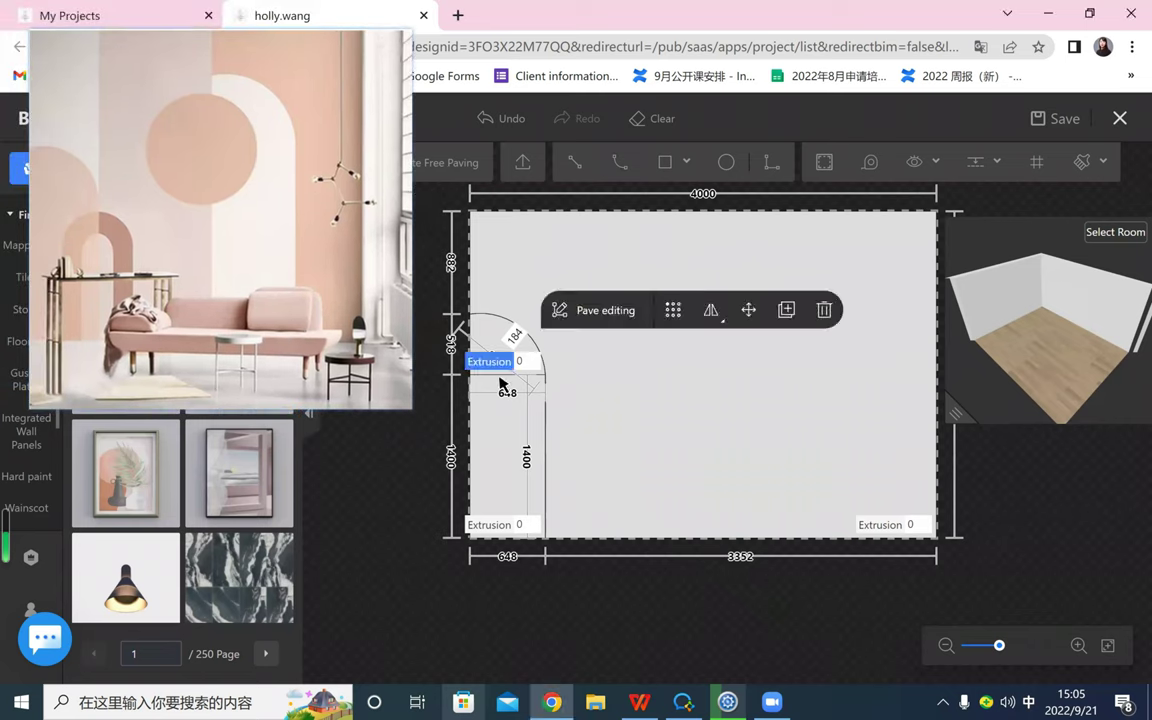
click(558, 389)
click(708, 312)
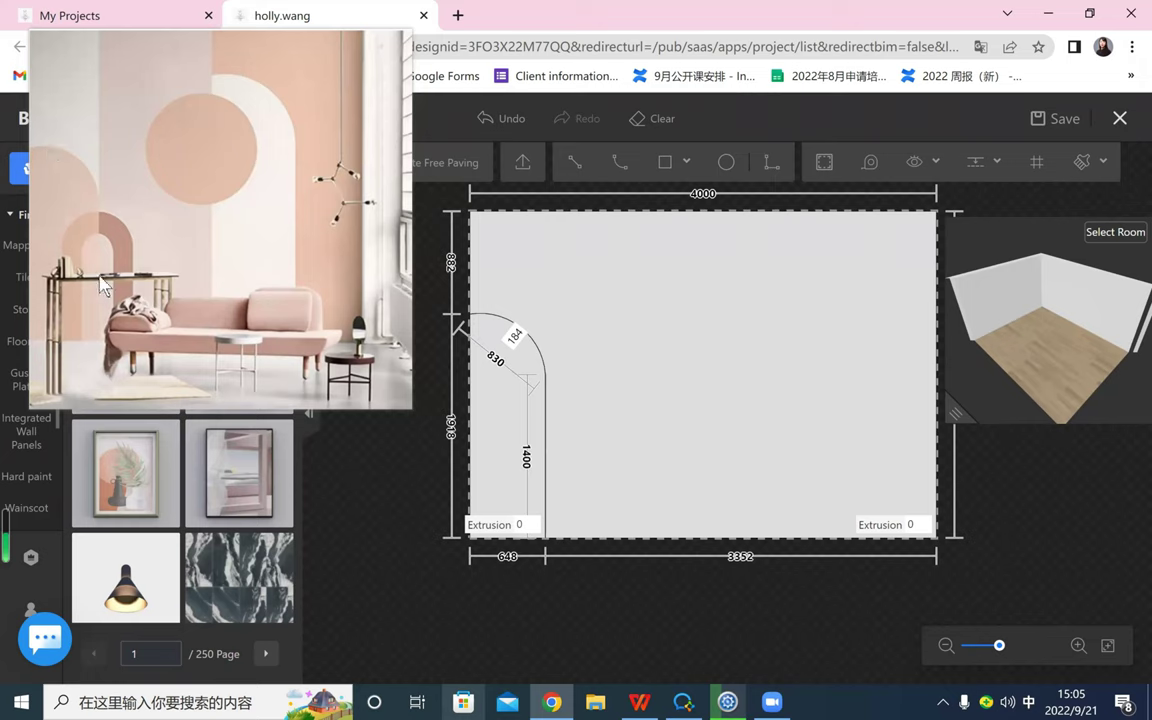
- Draw a rectangle about 821 × 1096 mm at the wall's base, straddling the half arch's vertical edge
click(544, 423)
mouse_move(549, 422)
mouse_down()
mouse_move(586, 432)
mouse_move(540, 422)
mouse_move(560, 427)
mouse_move(548, 429)
mouse_up()
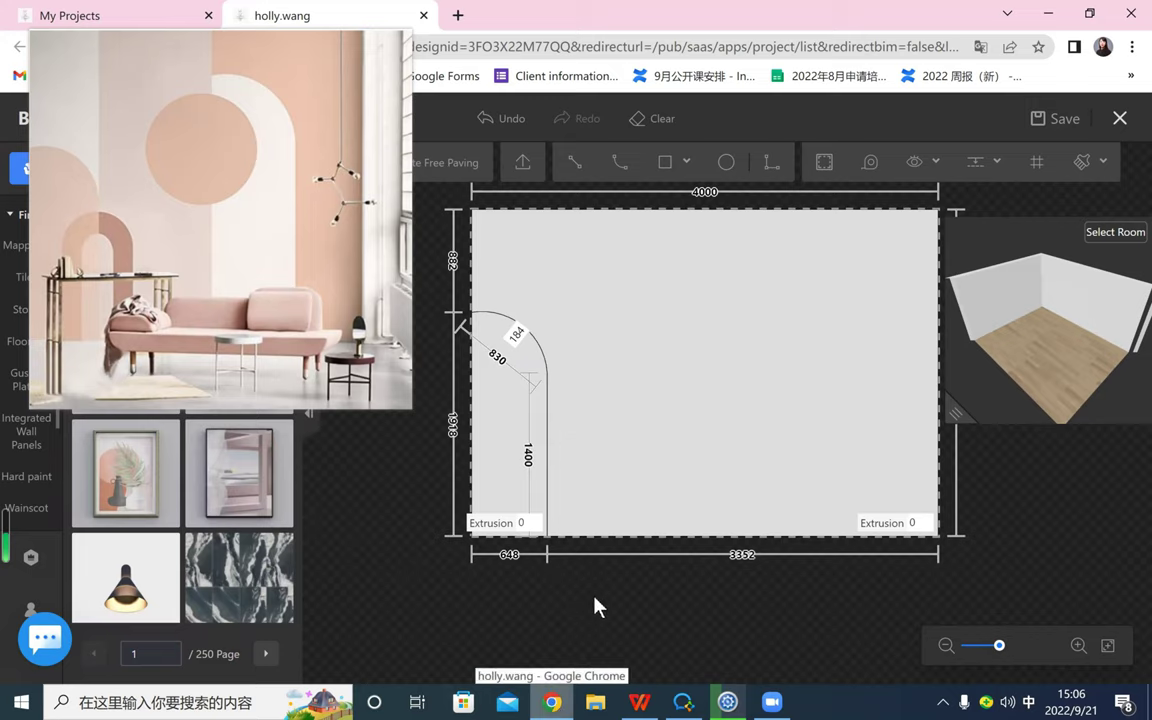
scroll(617, 609, up, 2)
drag(643, 622, 681, 625)
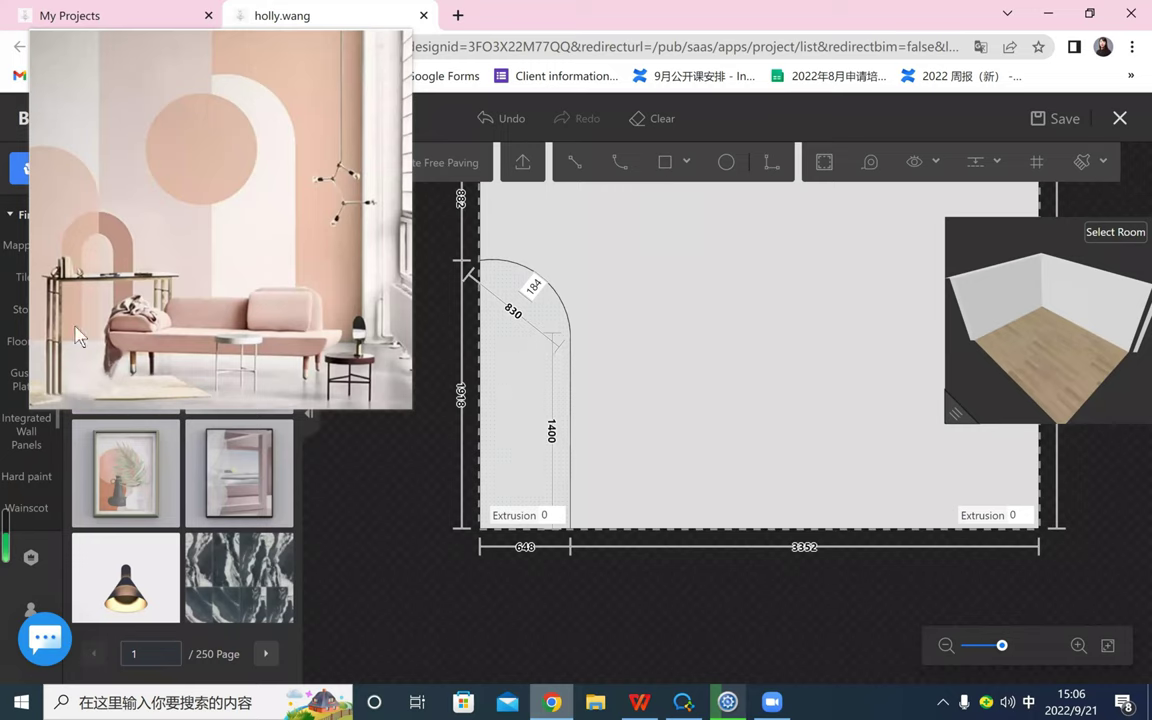
click(661, 170)
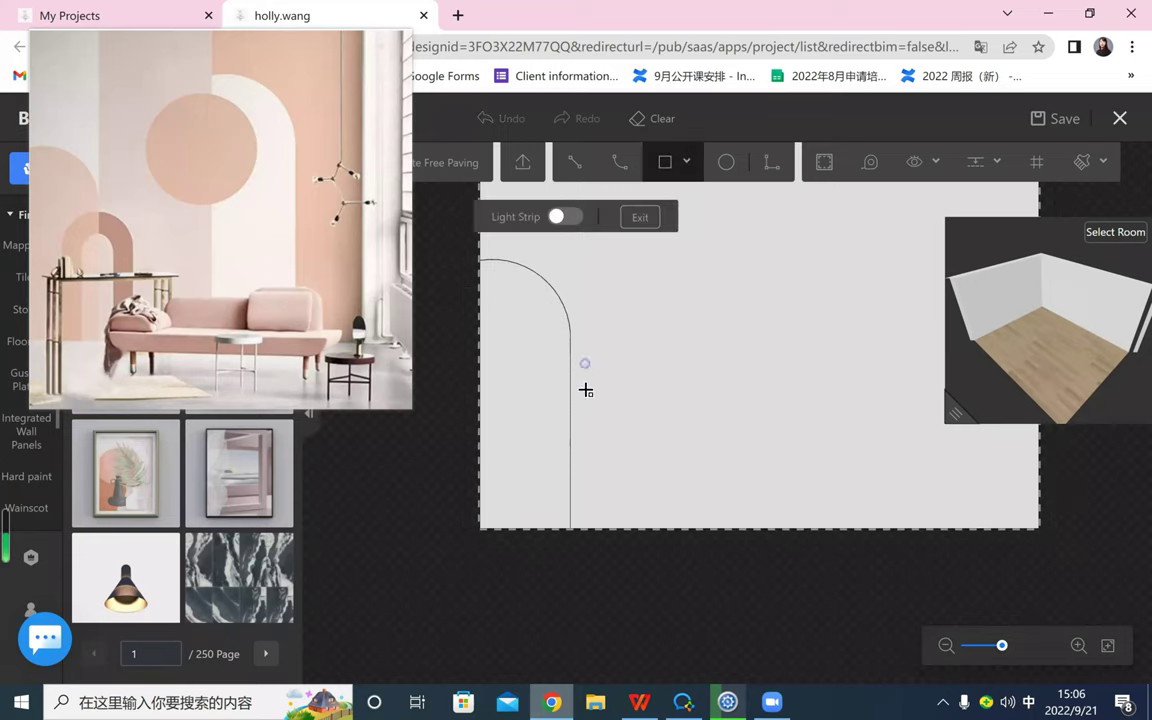
click(527, 376)
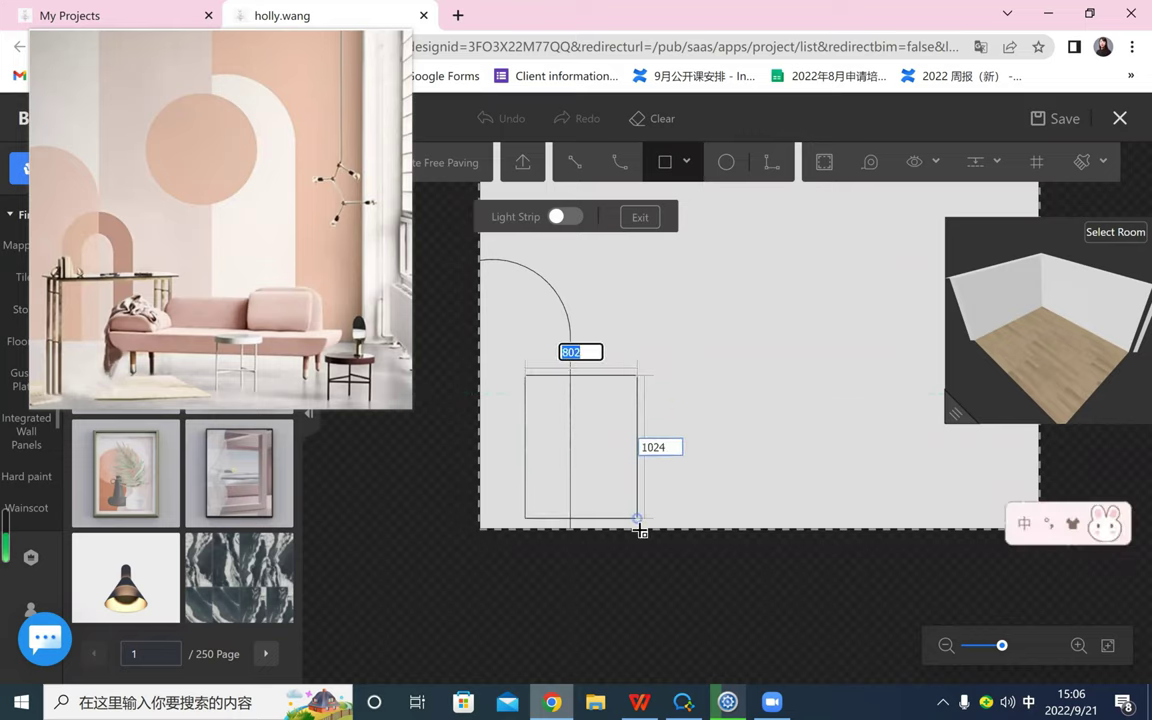
click(640, 528)
key(Escape)
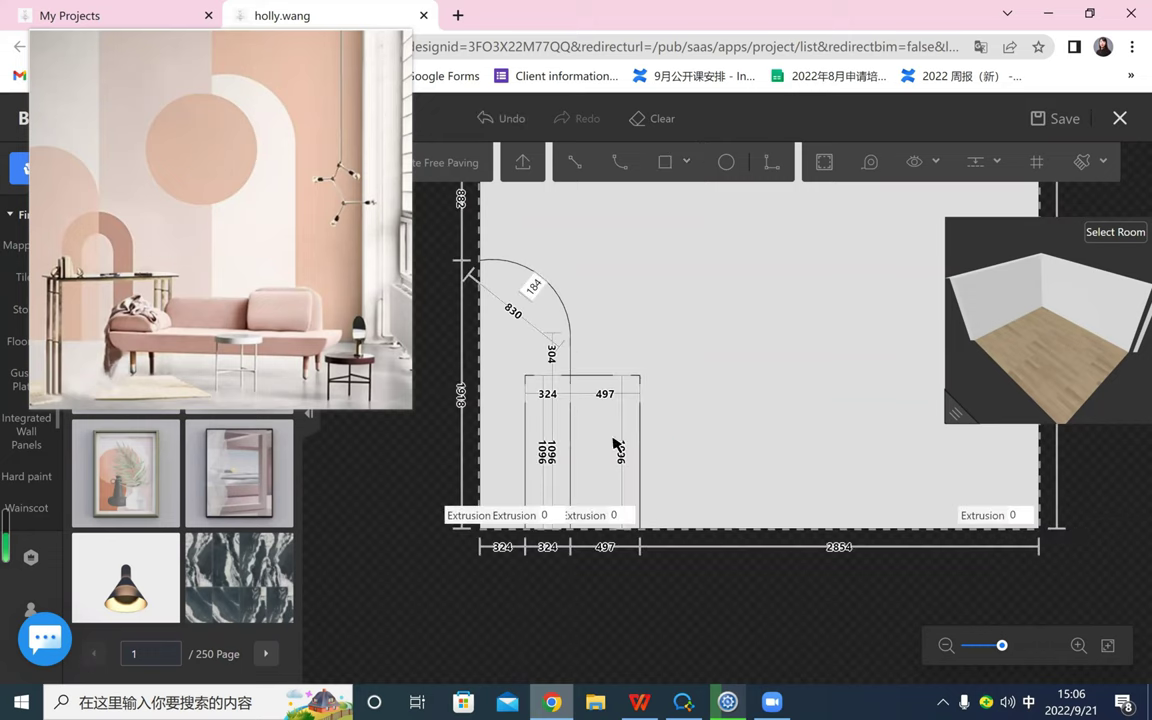
- Set both vertical sides of the new rectangle to 350 mm from the half arch's vertical edge
click(524, 435)
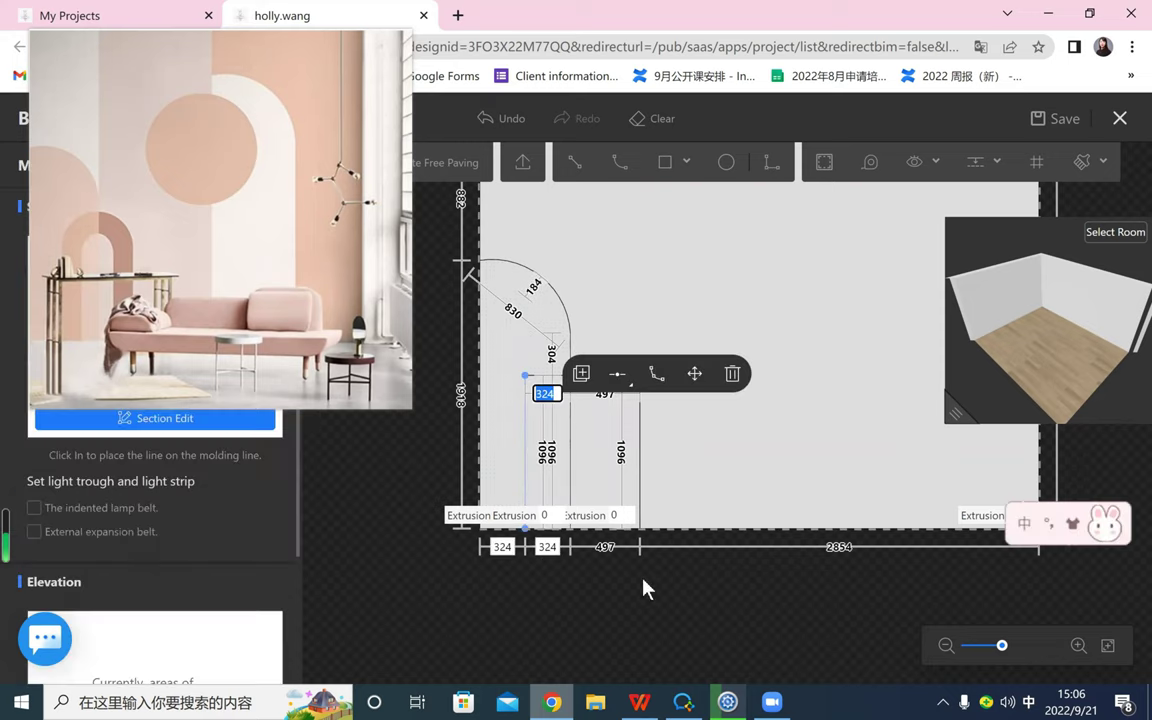
text(350)
key(Return)
click(641, 430)
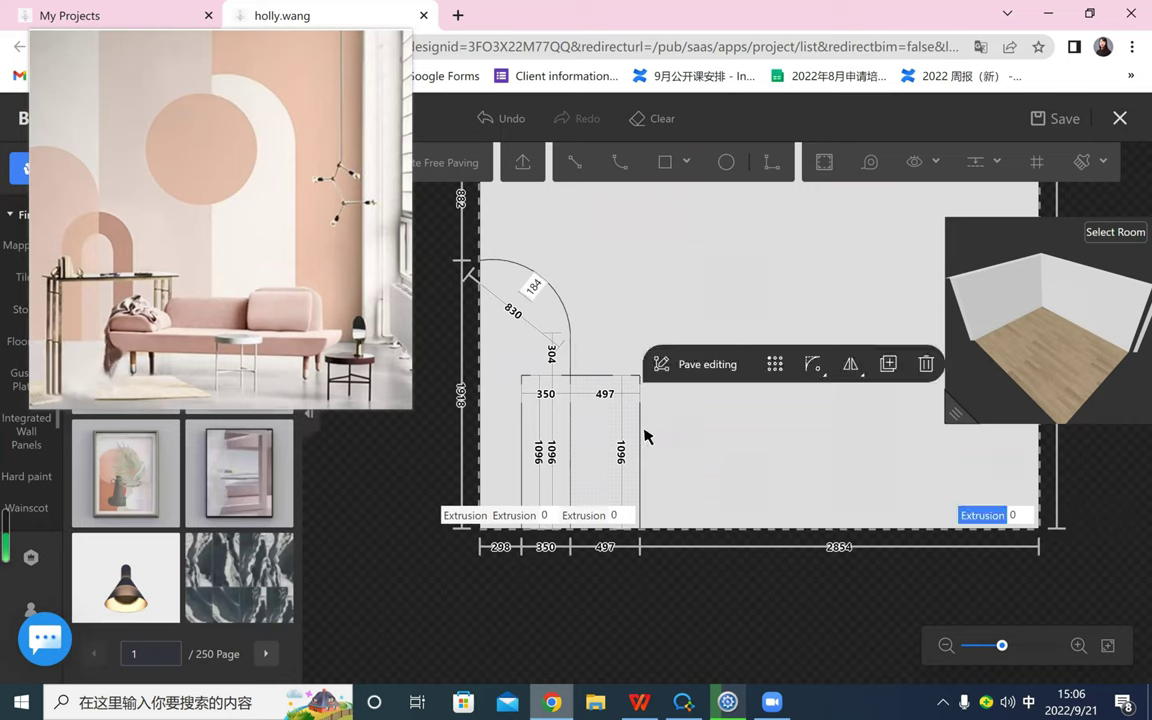
click(641, 429)
click(602, 394)
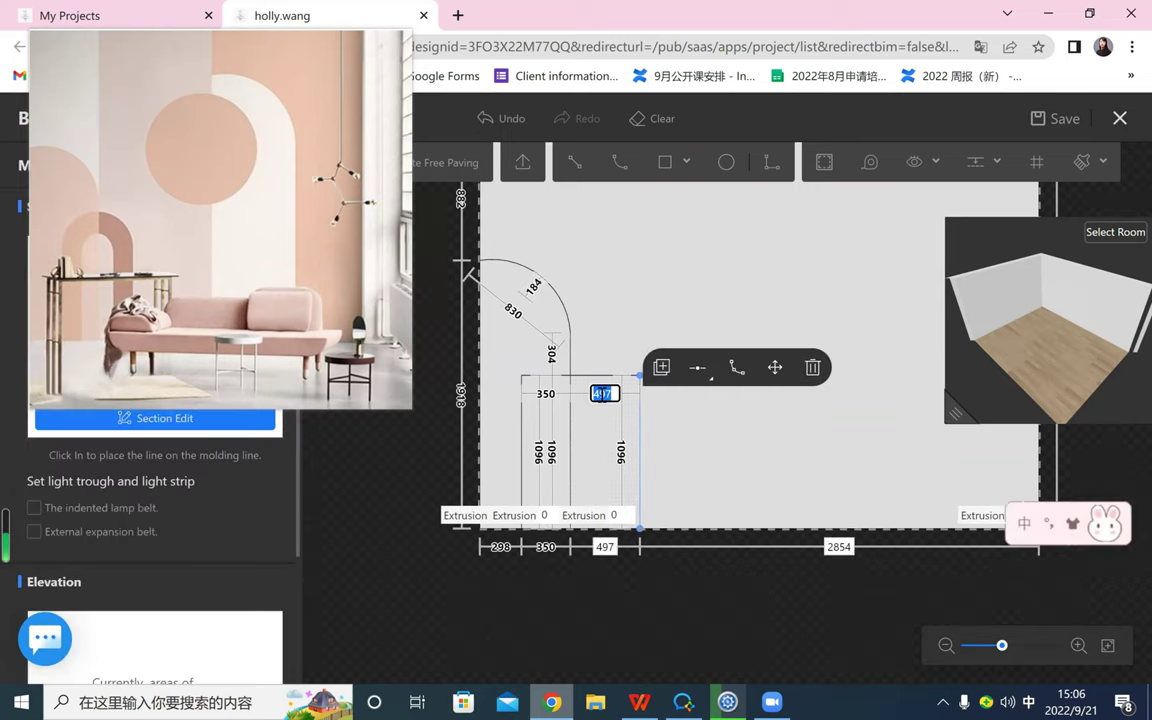
text(2)
text(50)
key(Return)
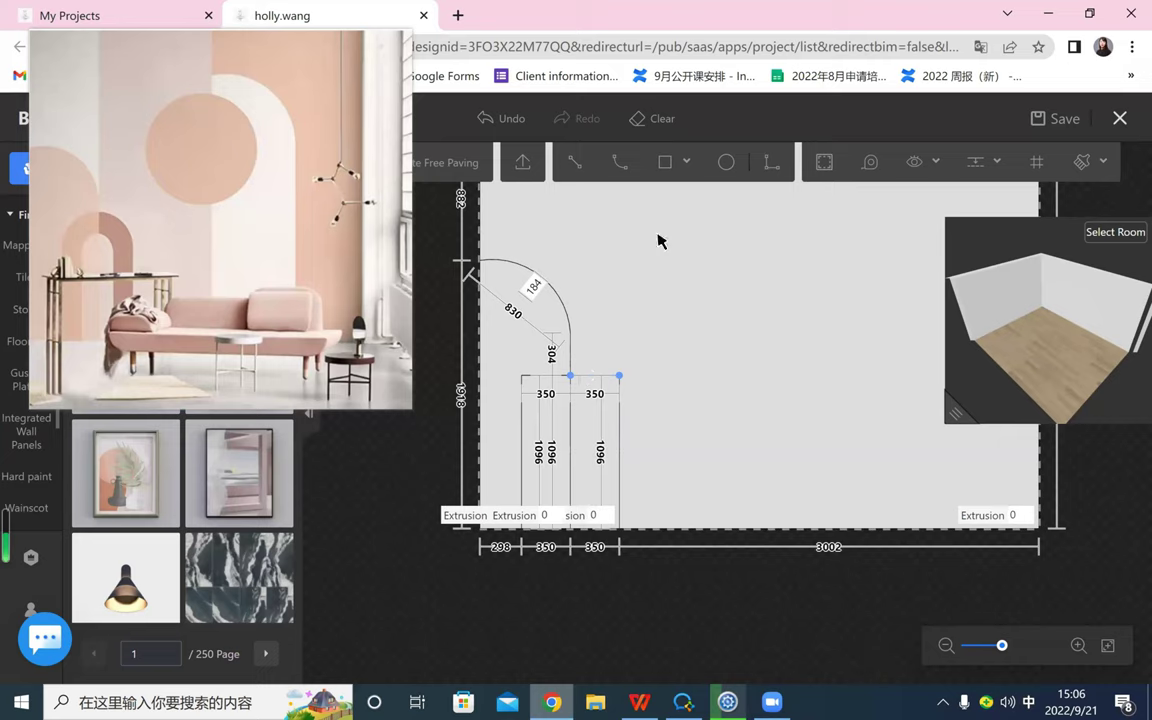
- Draw an arc 280 mm high over the new rectangle, spanning its two upper corners
click(619, 163)
click(522, 377)
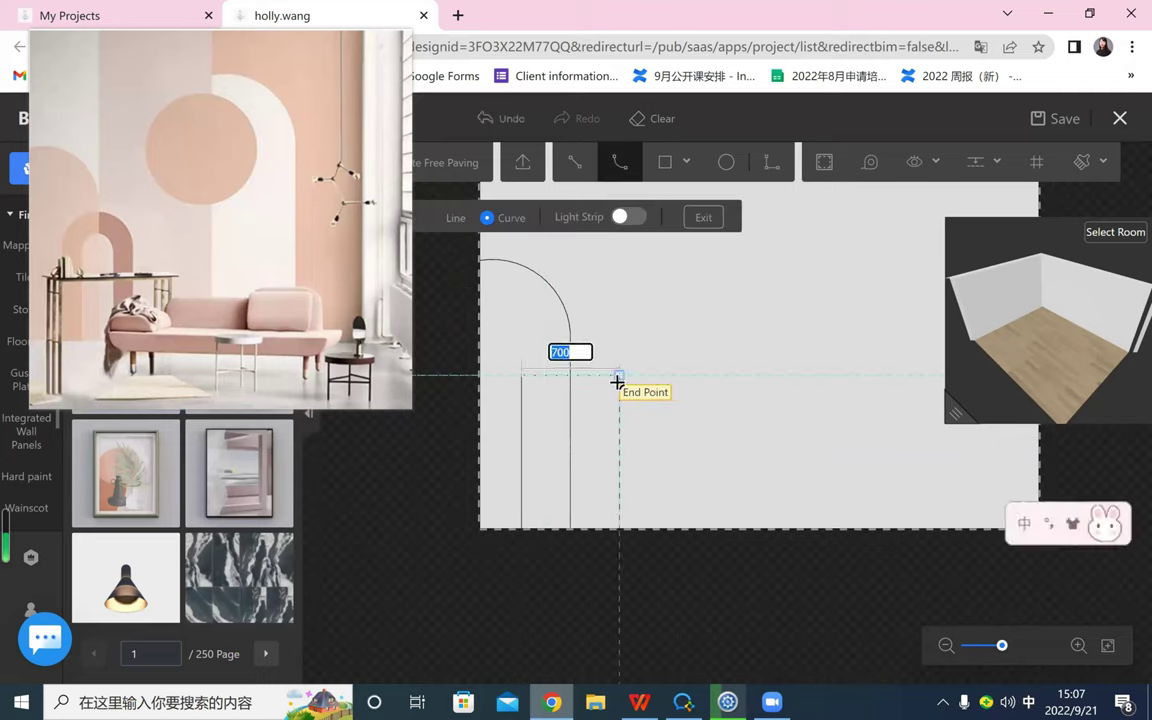
click(617, 370)
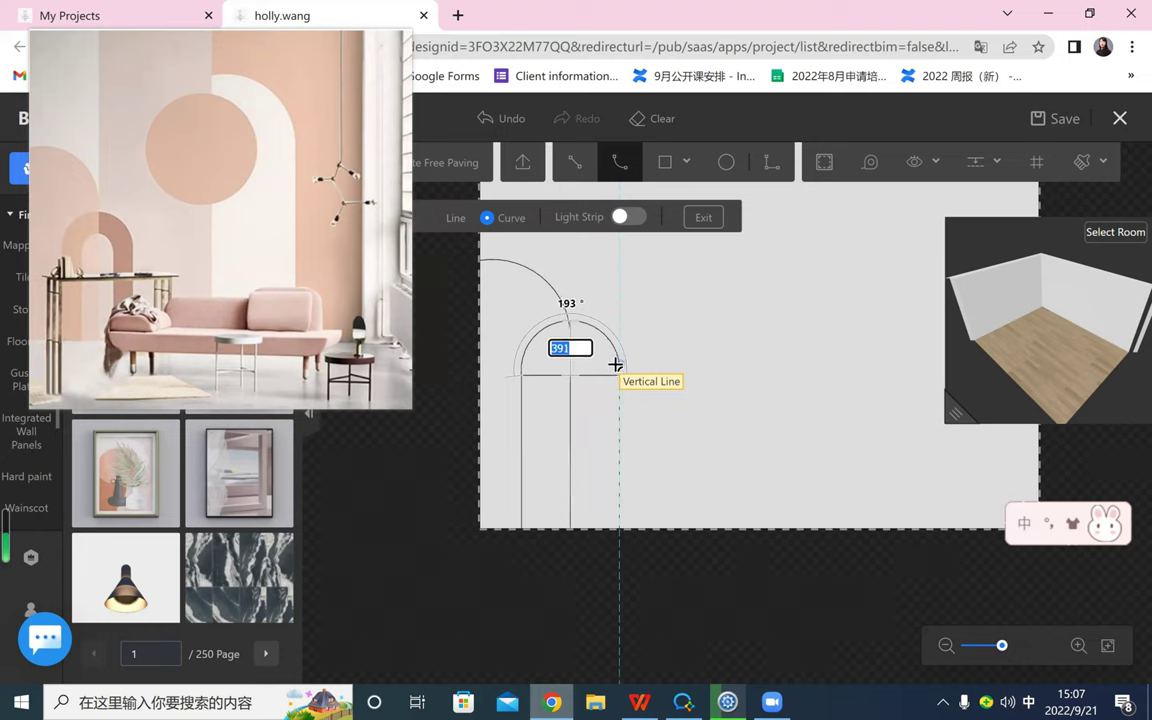
text(280)
key(Return)
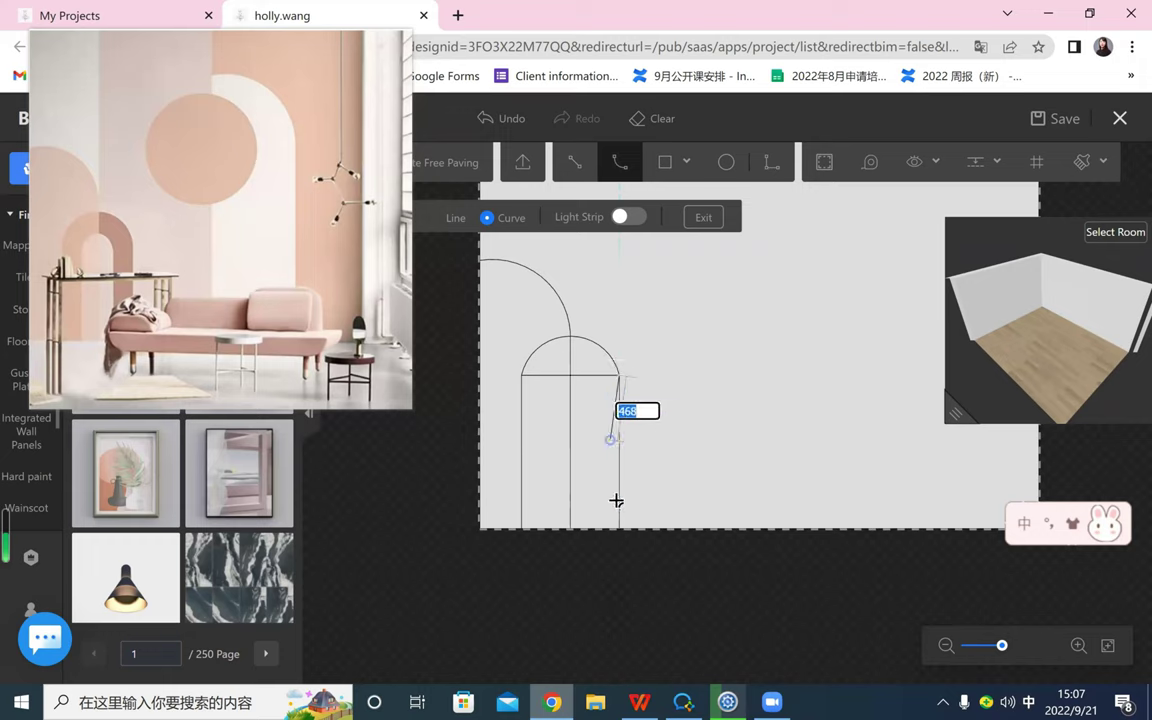
click(619, 528)
key(Escape)
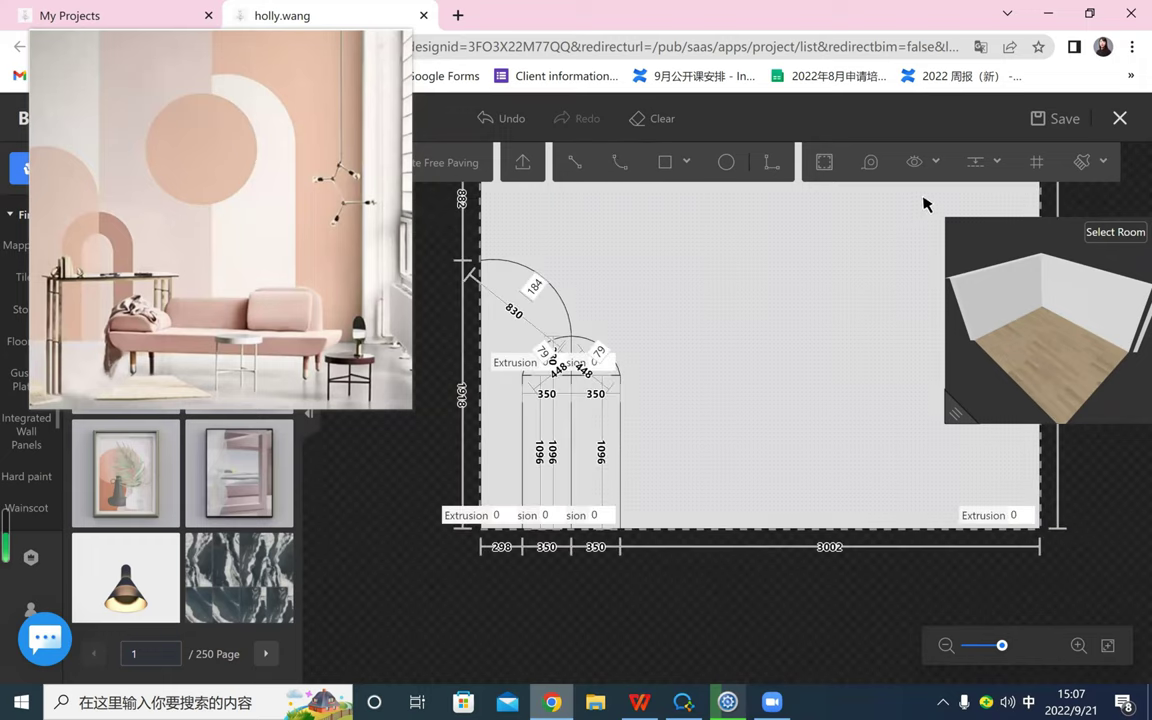
- Hide the Line Length, Line Spacing, Arc Height and Extrusion labels on the wall drawing
click(935, 162)
click(896, 204)
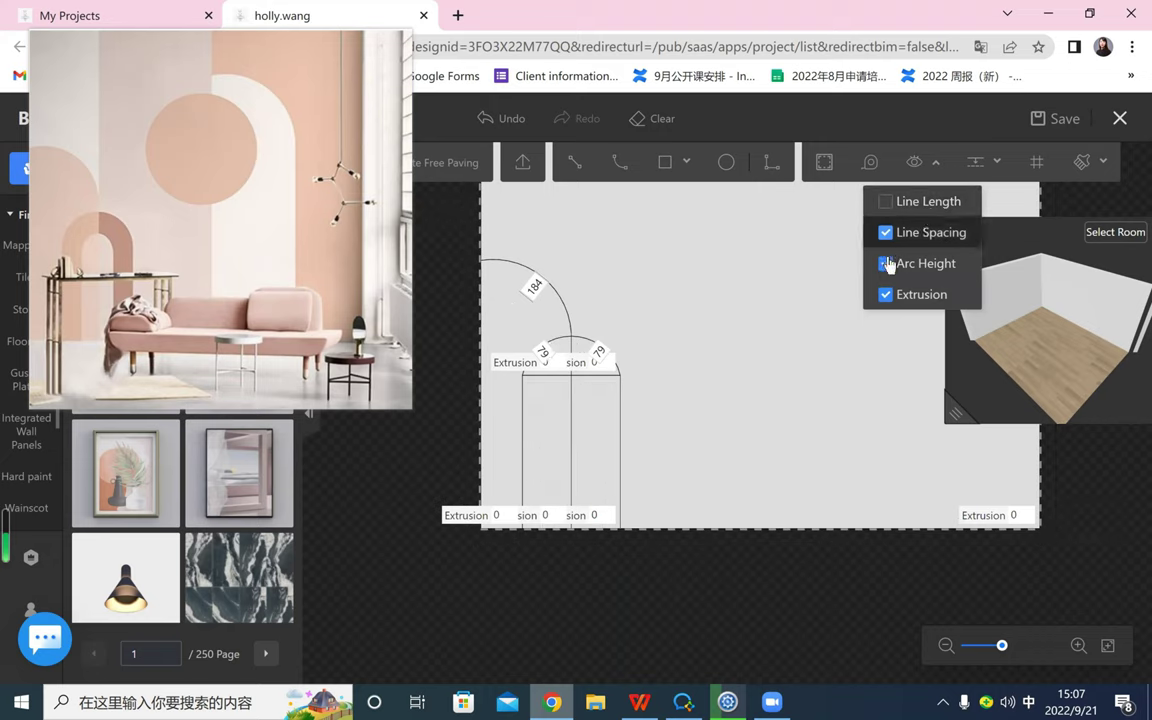
click(897, 241)
click(887, 264)
click(842, 529)
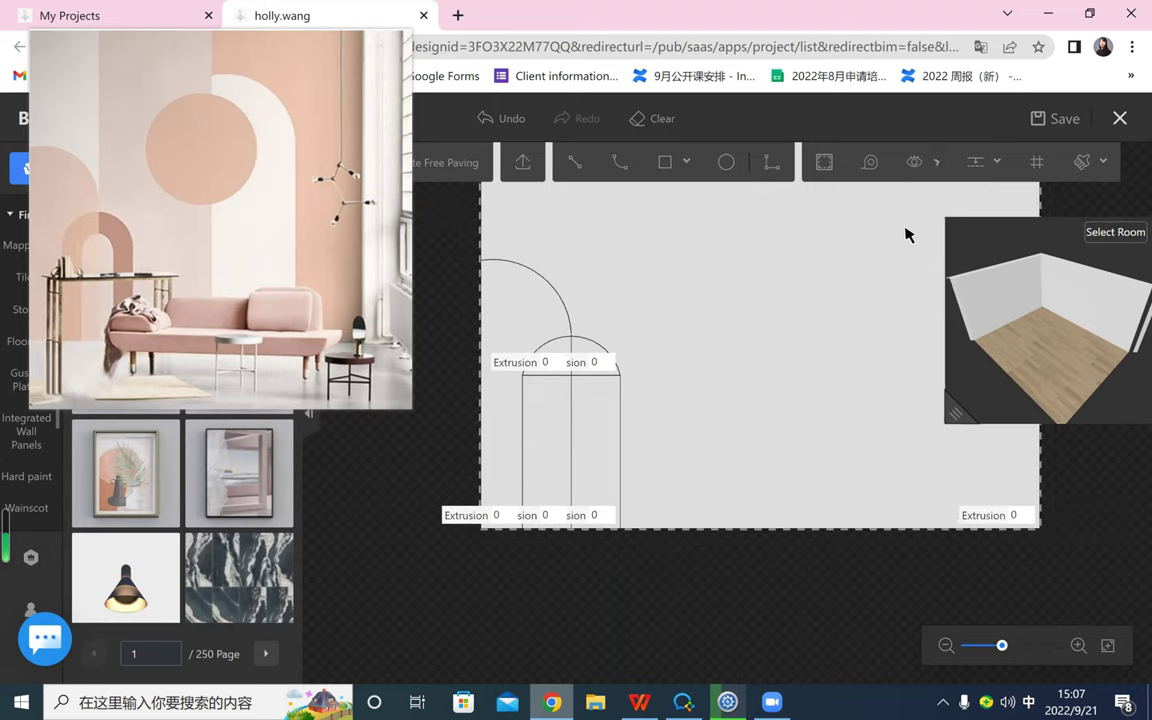
click(935, 162)
click(885, 295)
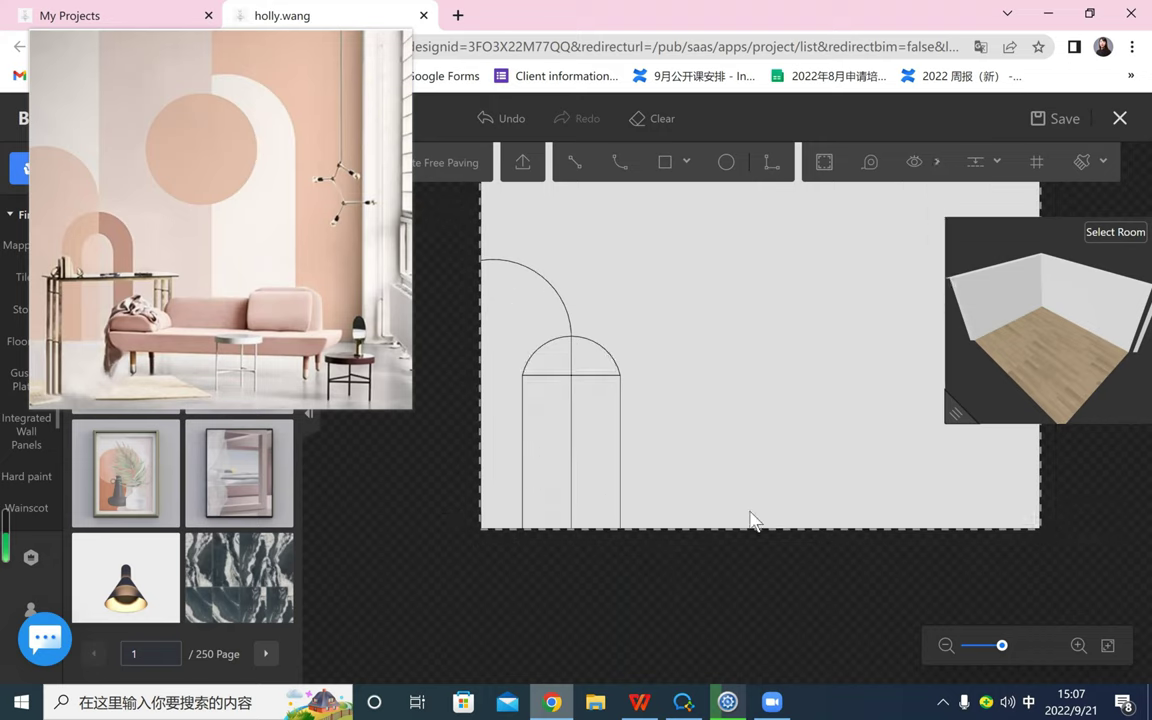
- Delete the lines crossing the small arch's interior: both halves of the horizontal line under its curve and the vertical centre line
click(548, 375)
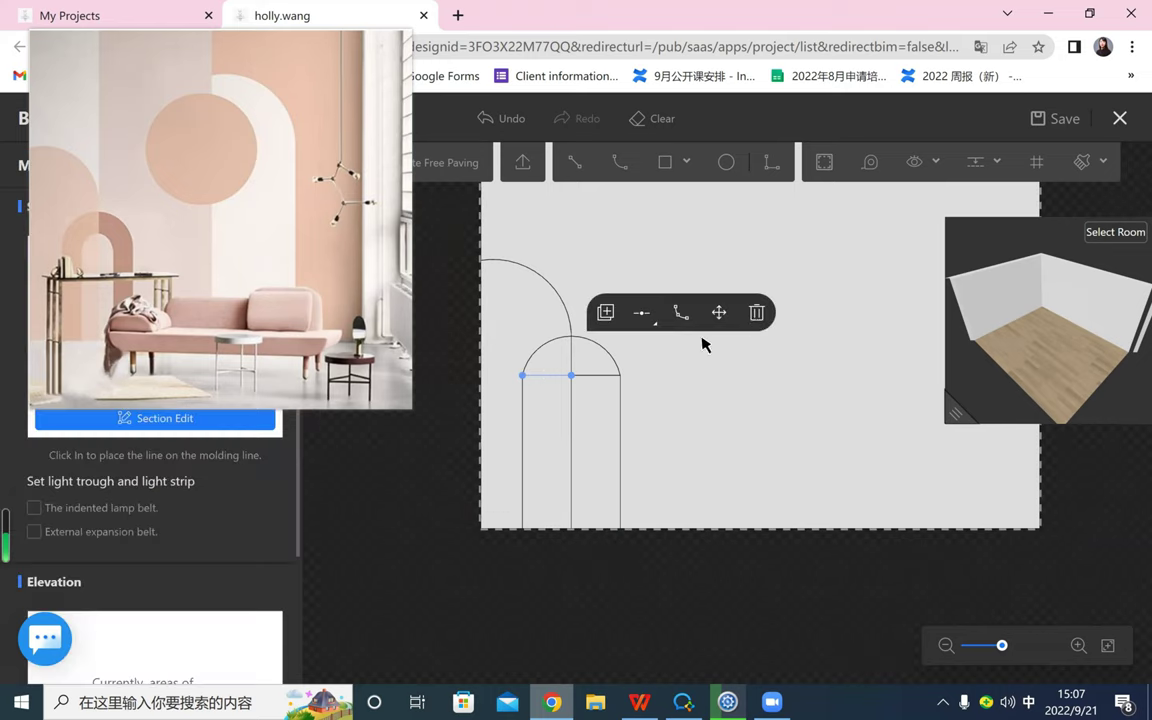
key(Delete)
click(596, 376)
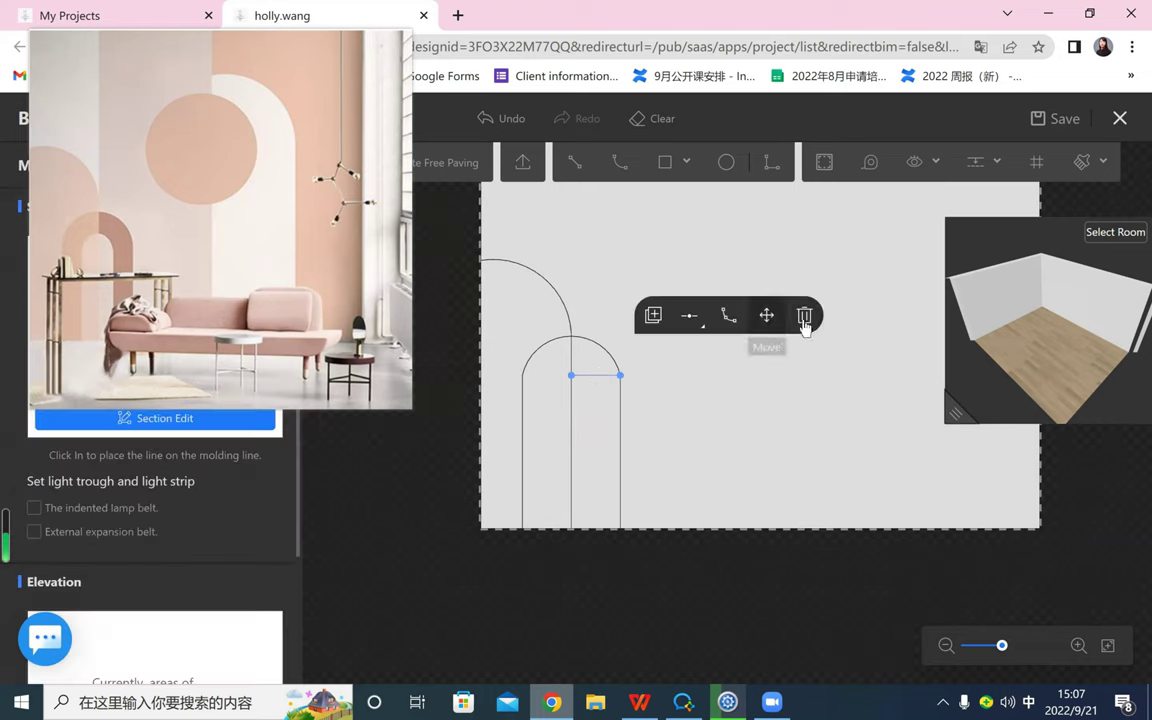
click(805, 318)
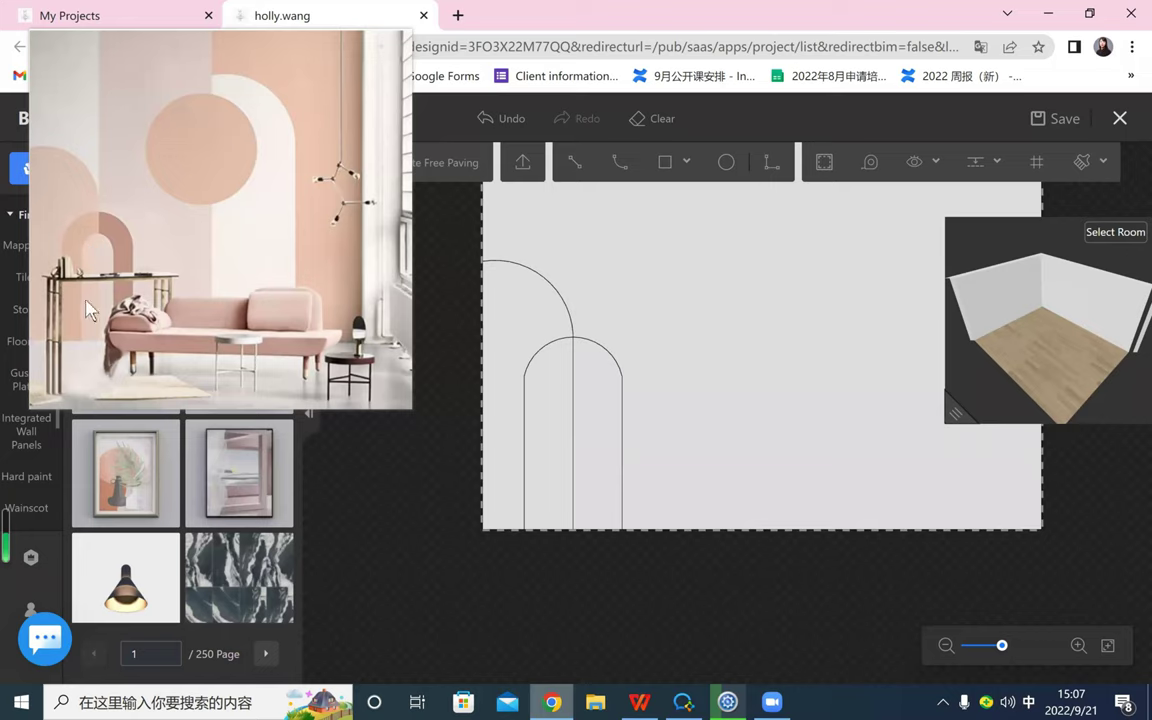
click(571, 382)
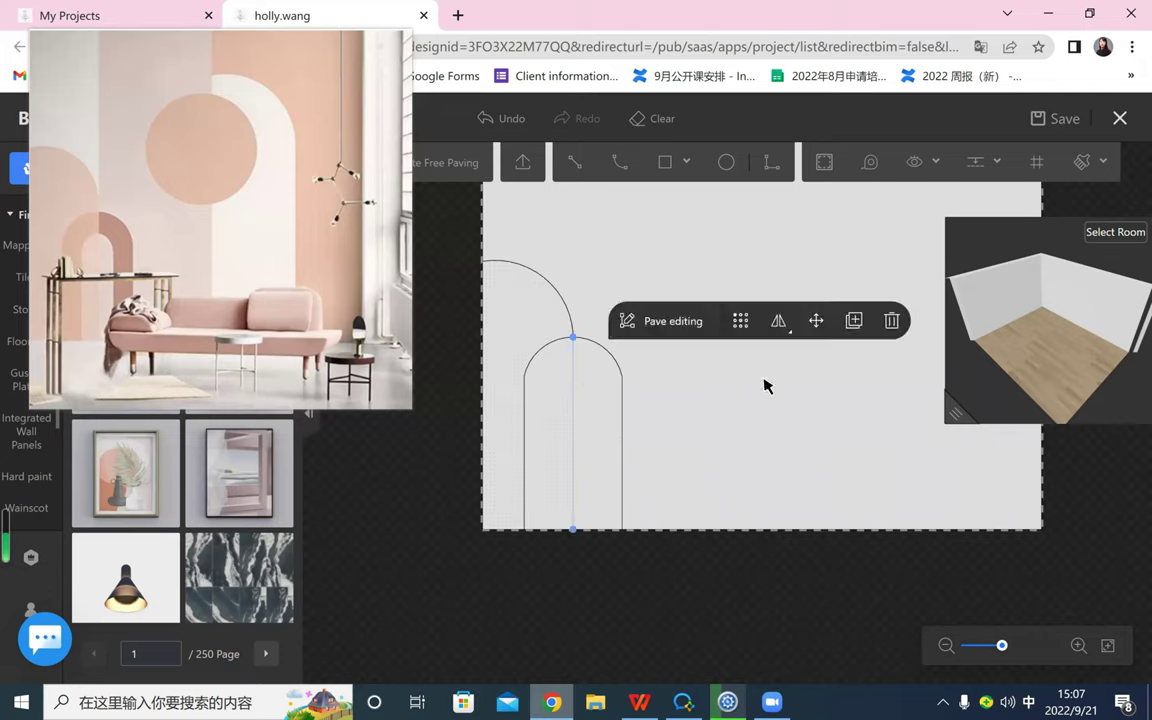
click(782, 321)
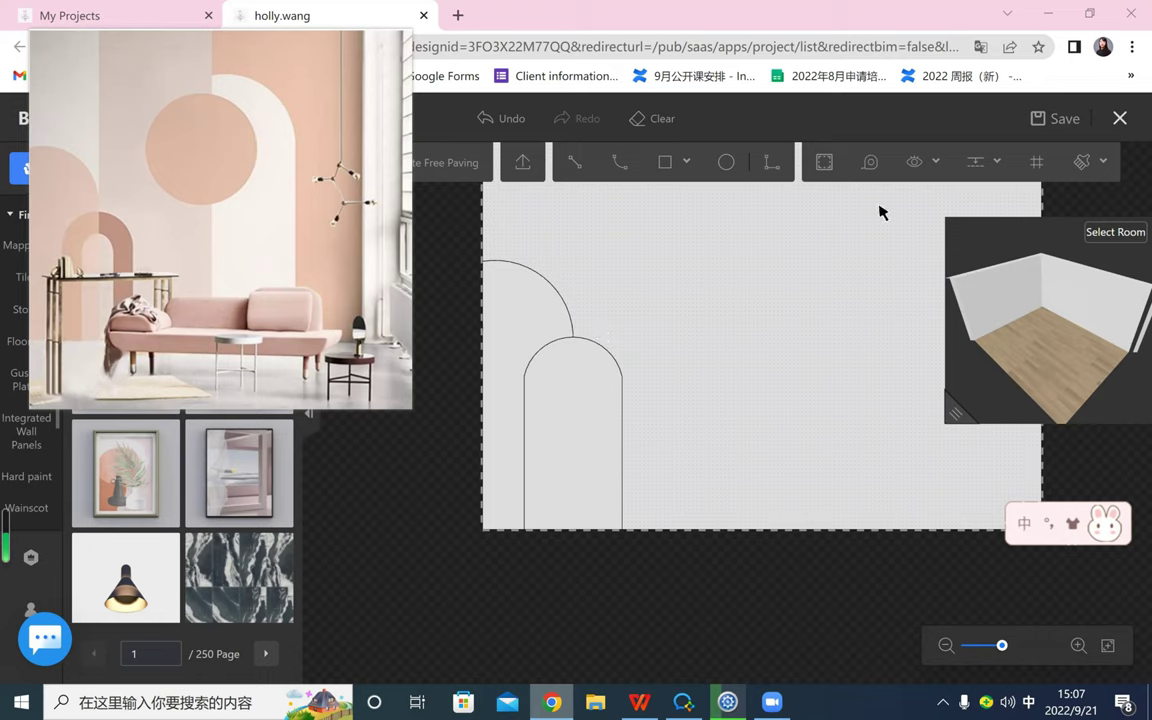
- Offset the small arch's outline inward by 150 mm
click(826, 170)
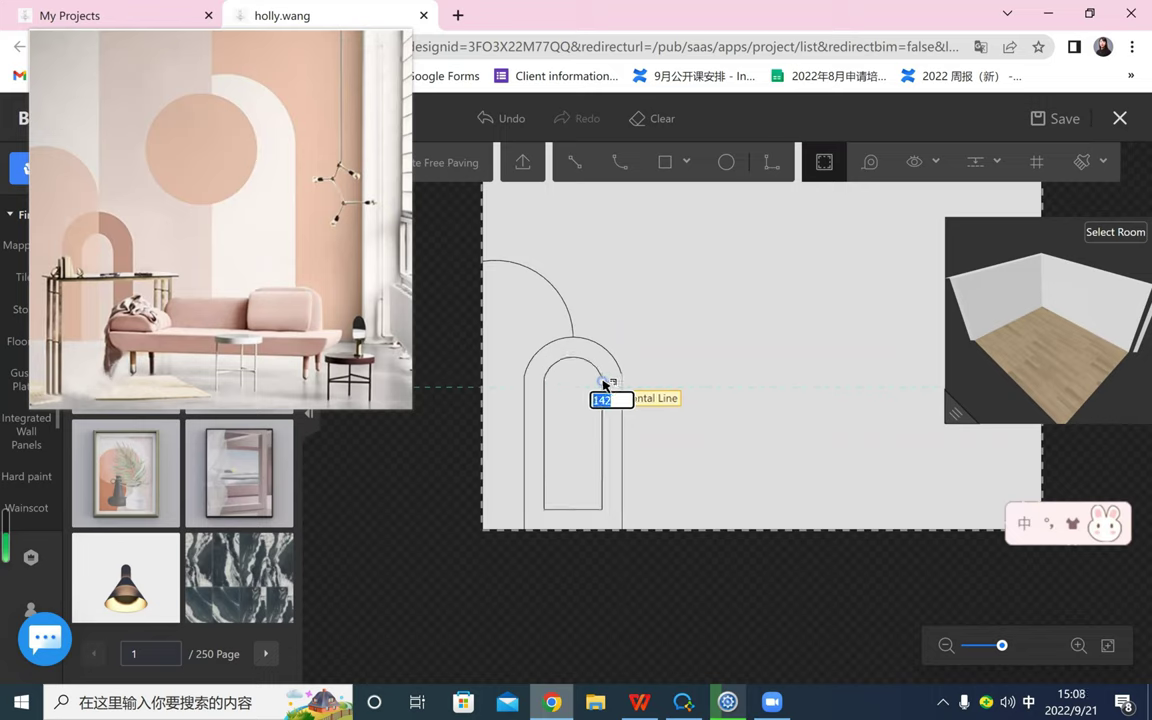
text(150)
key(Return)
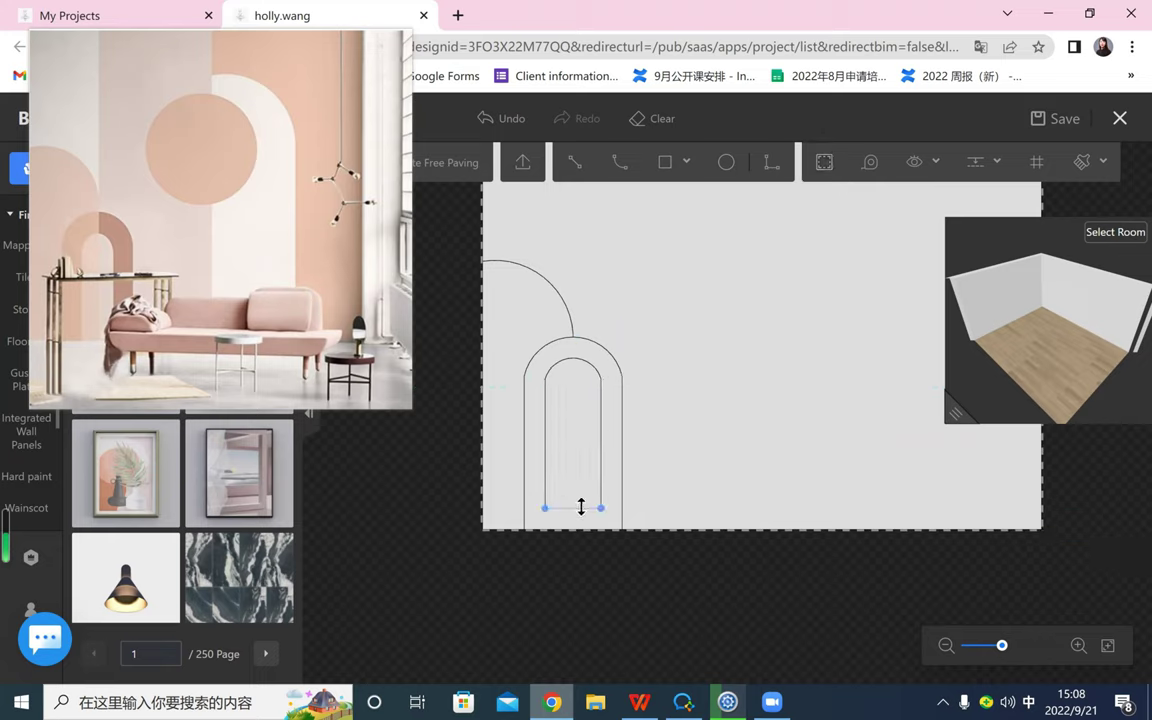
- Try twice to delete the inner arch's bottom line, undoing the deletion each time
click(581, 507)
click(790, 445)
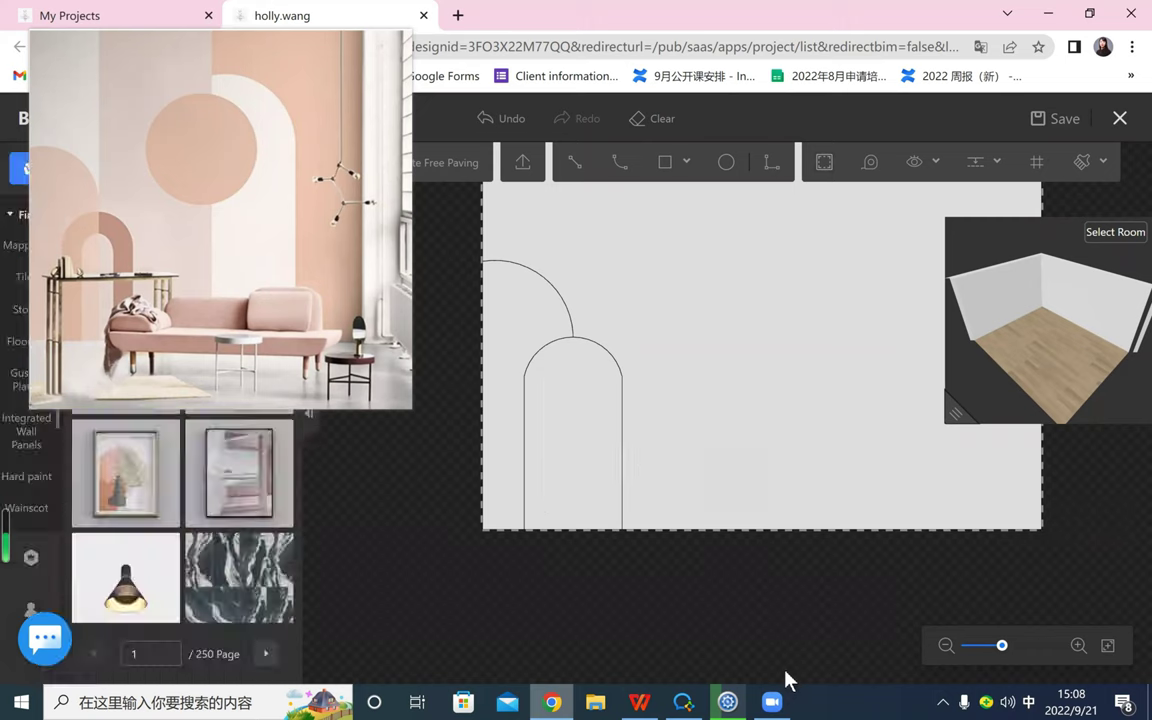
click(496, 118)
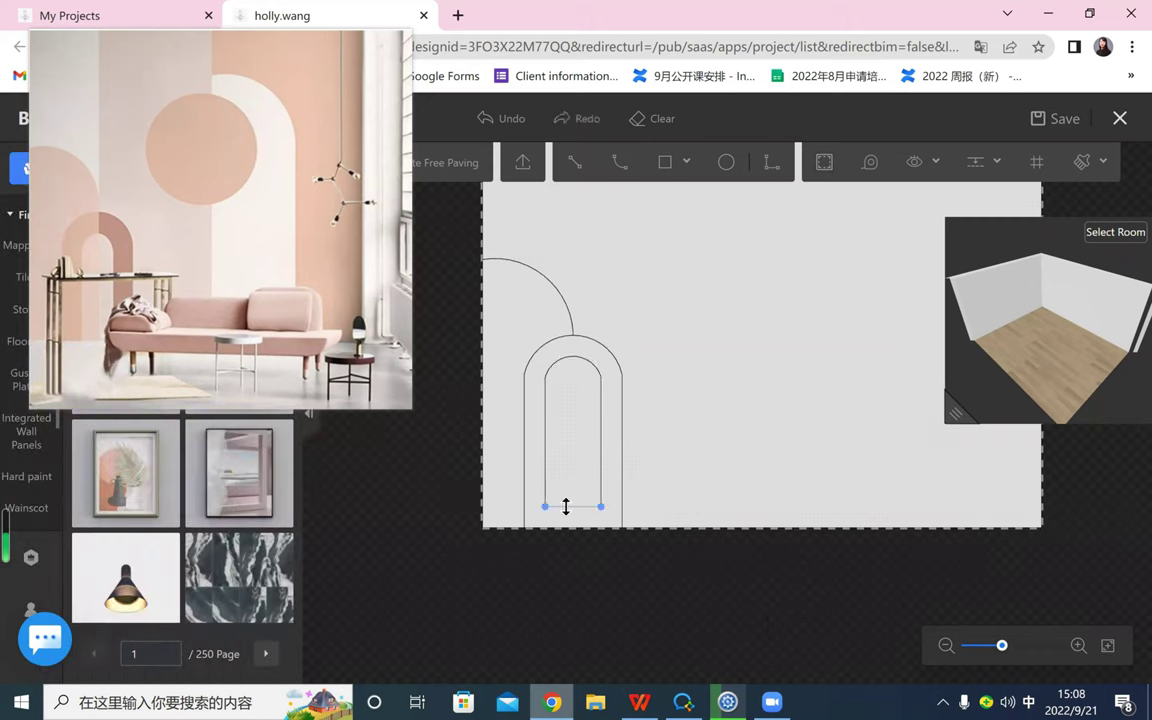
click(566, 507)
click(773, 445)
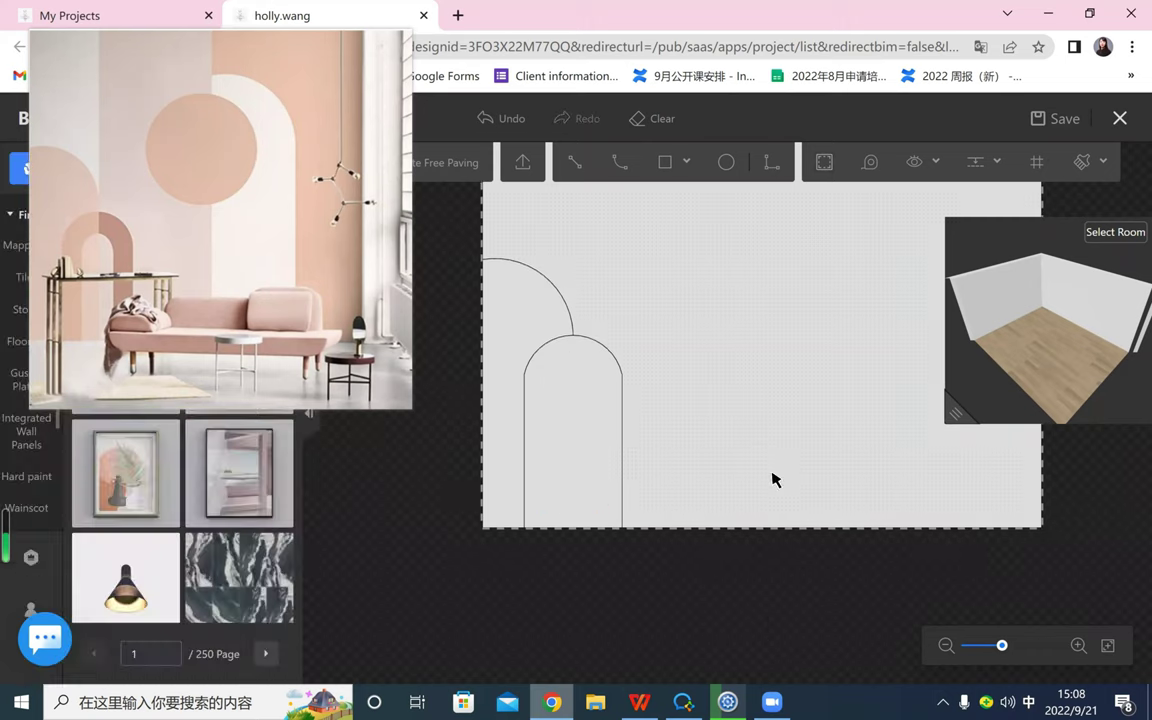
click(486, 118)
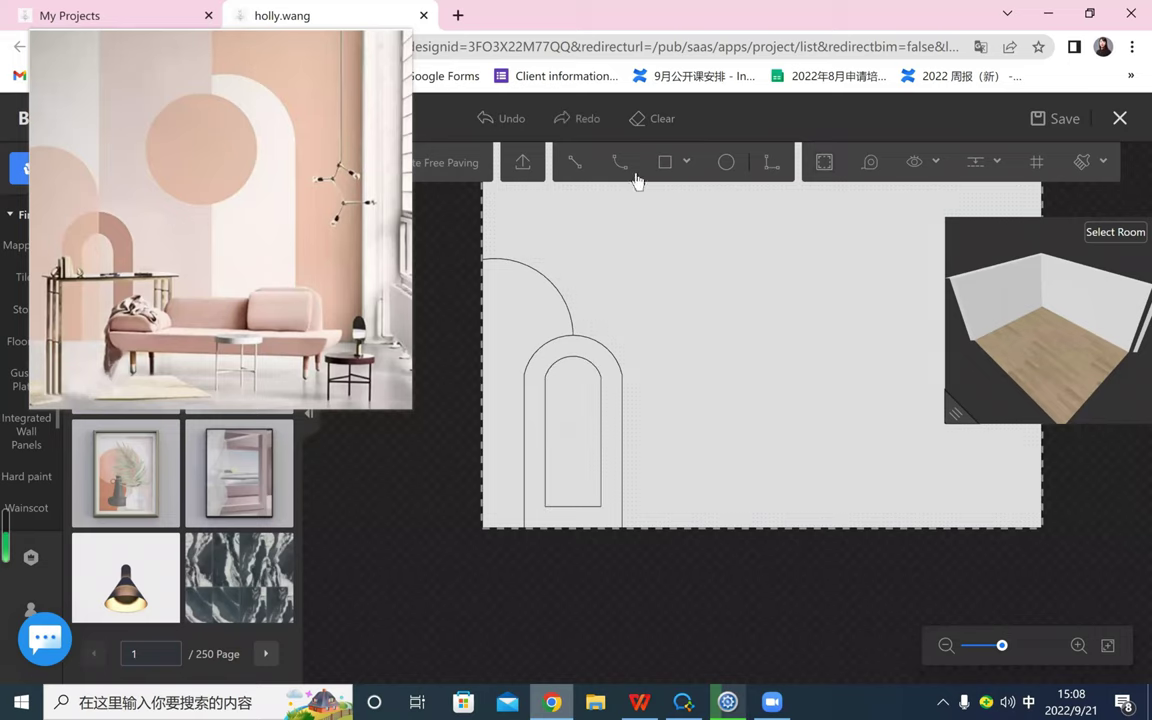
- Extend the inner arch's two sides down to the wall's base with lines and delete its horizontal bottom line
click(575, 162)
click(547, 510)
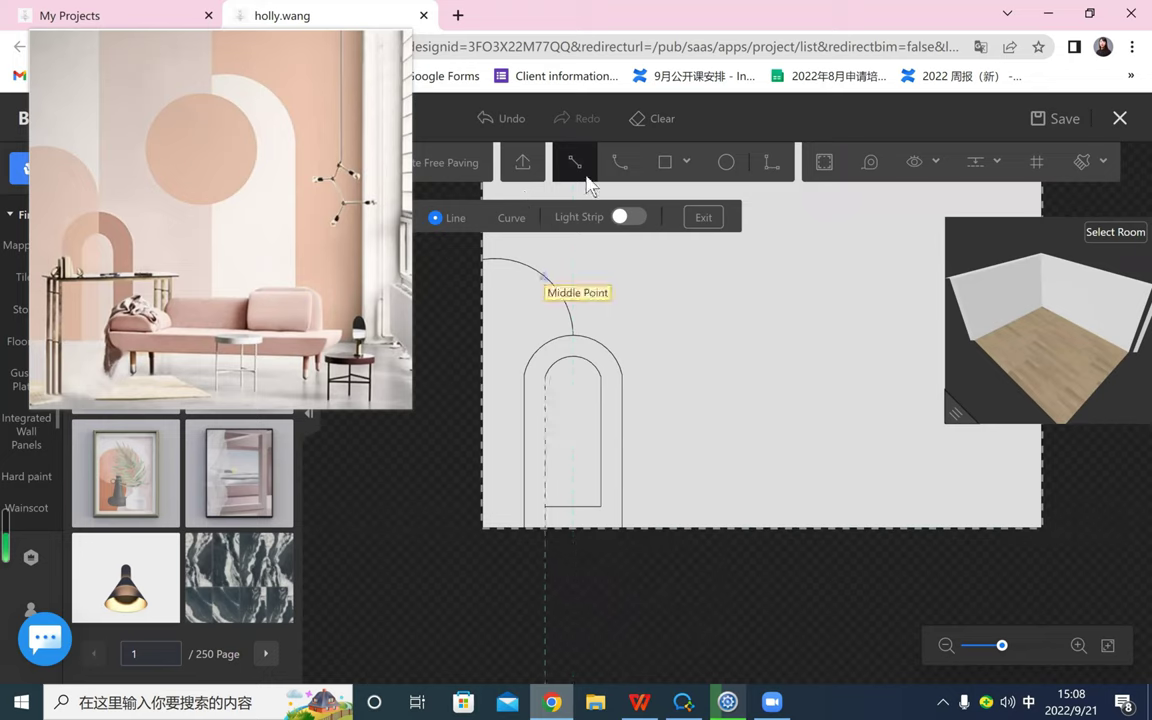
click(600, 507)
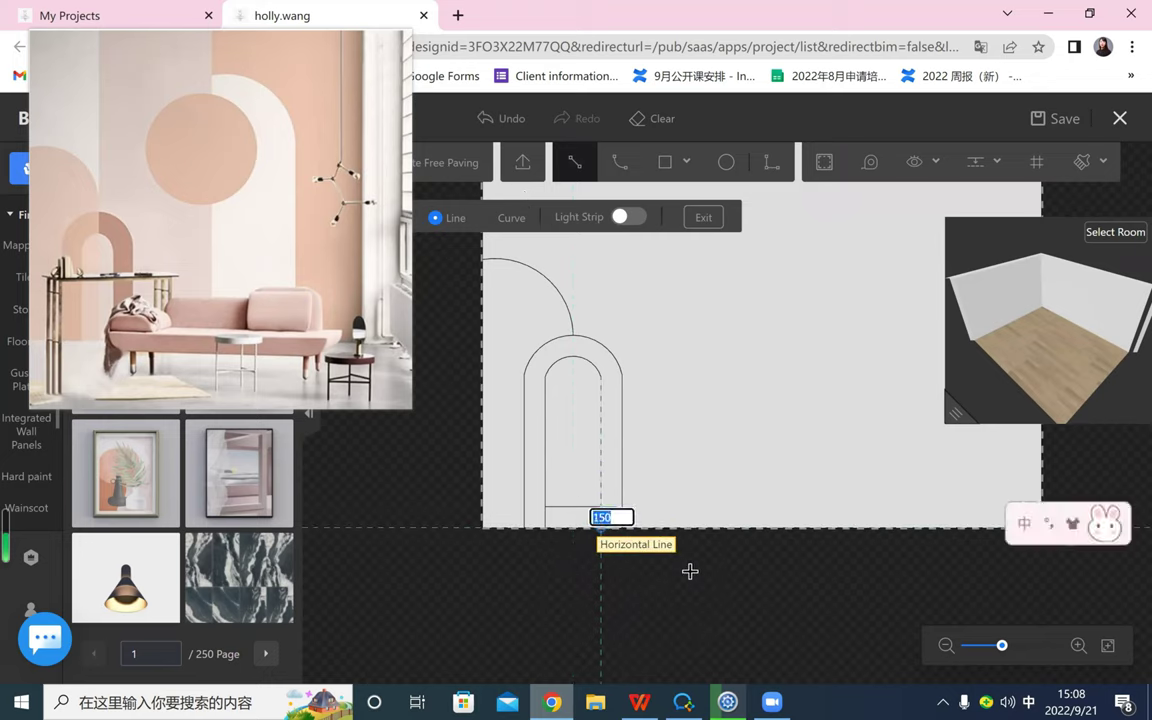
key(Escape)
click(575, 507)
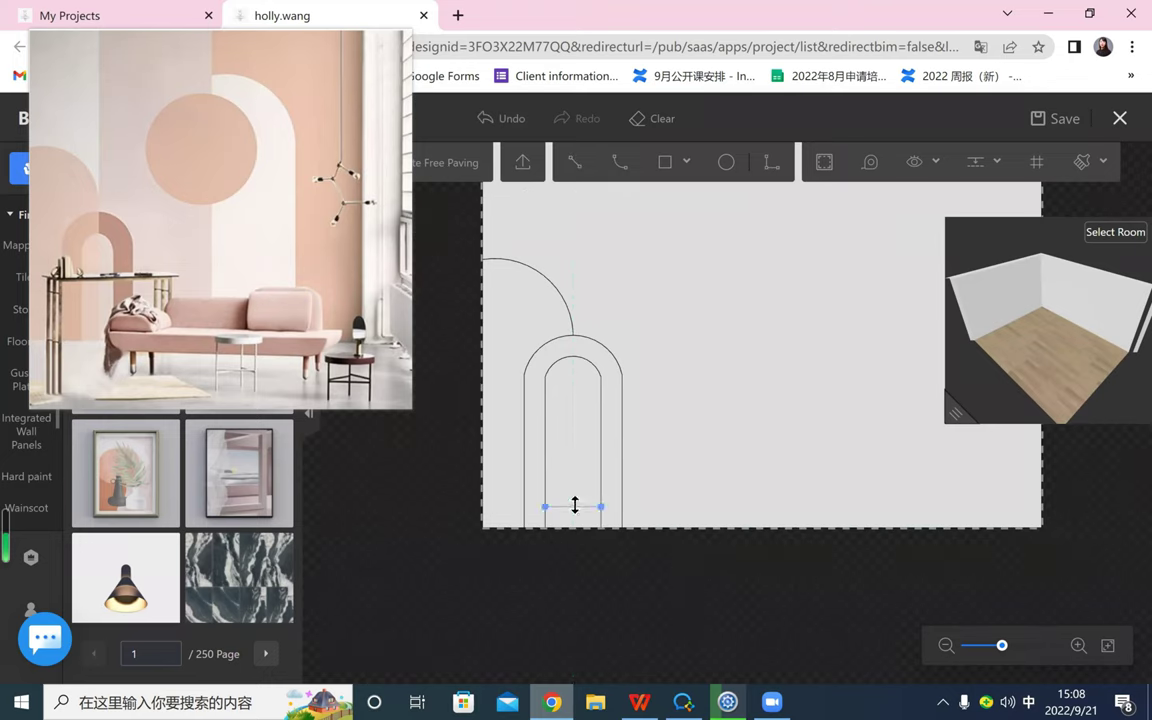
click(782, 443)
click(601, 484)
click(782, 624)
- Draw a vertical line from the outer small arch's top point down to the wall's base
click(576, 166)
click(572, 334)
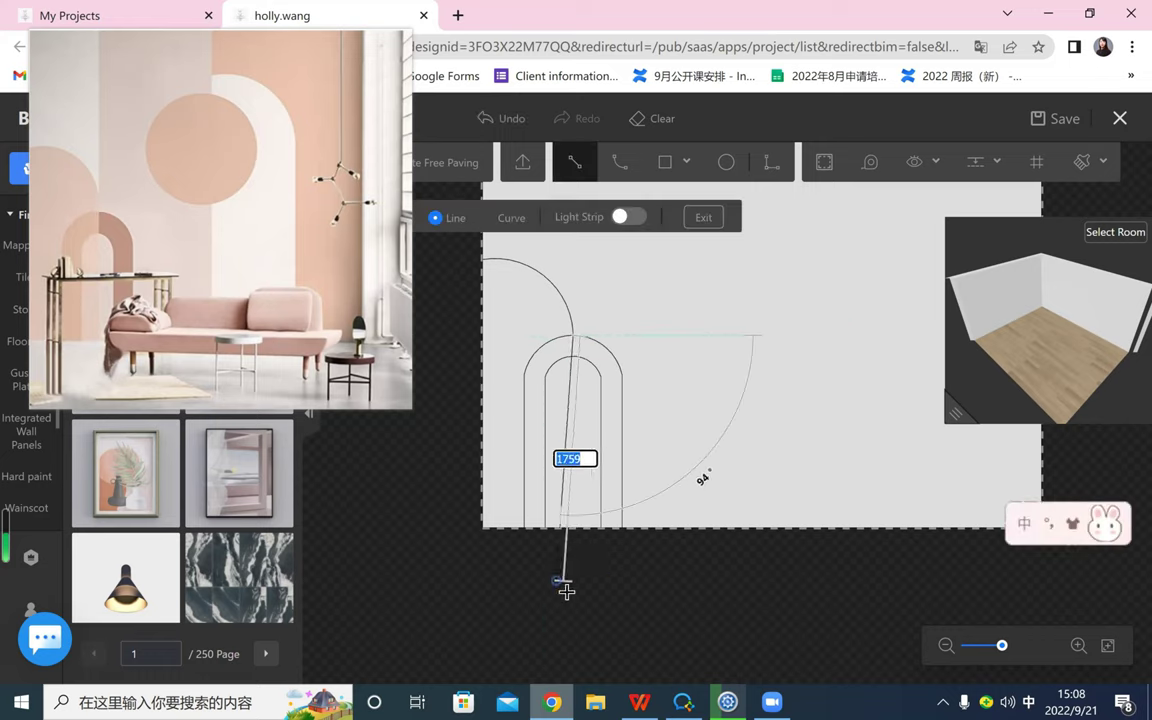
click(577, 525)
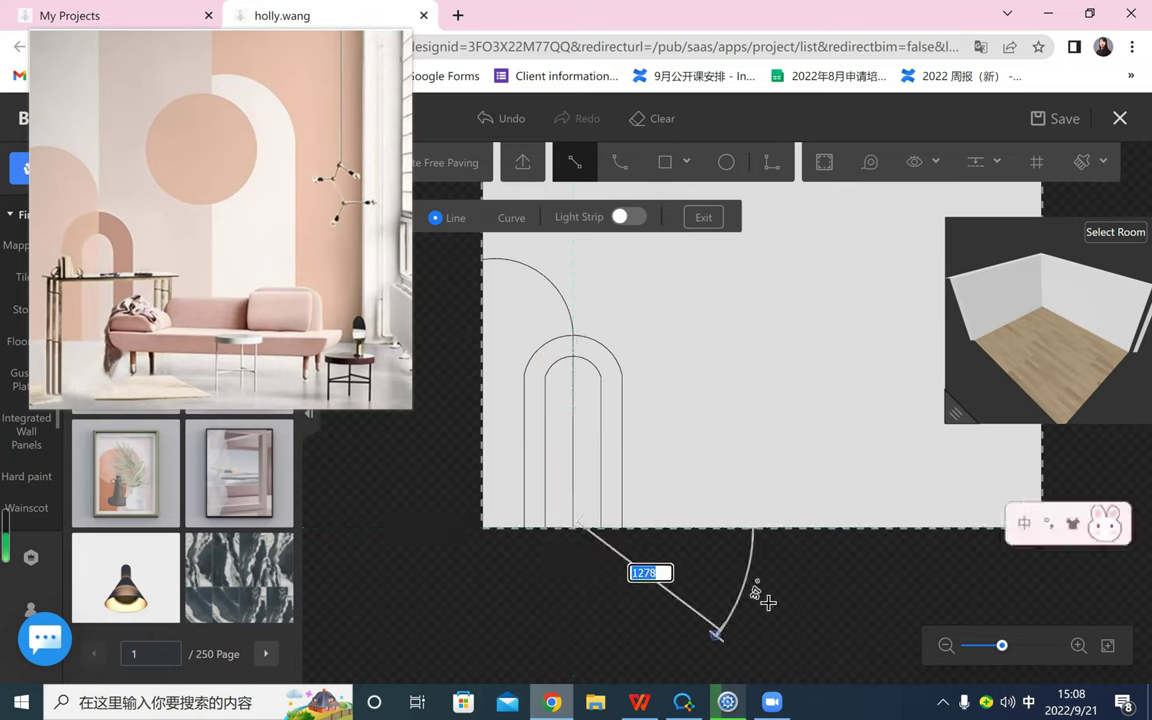
key(Escape)
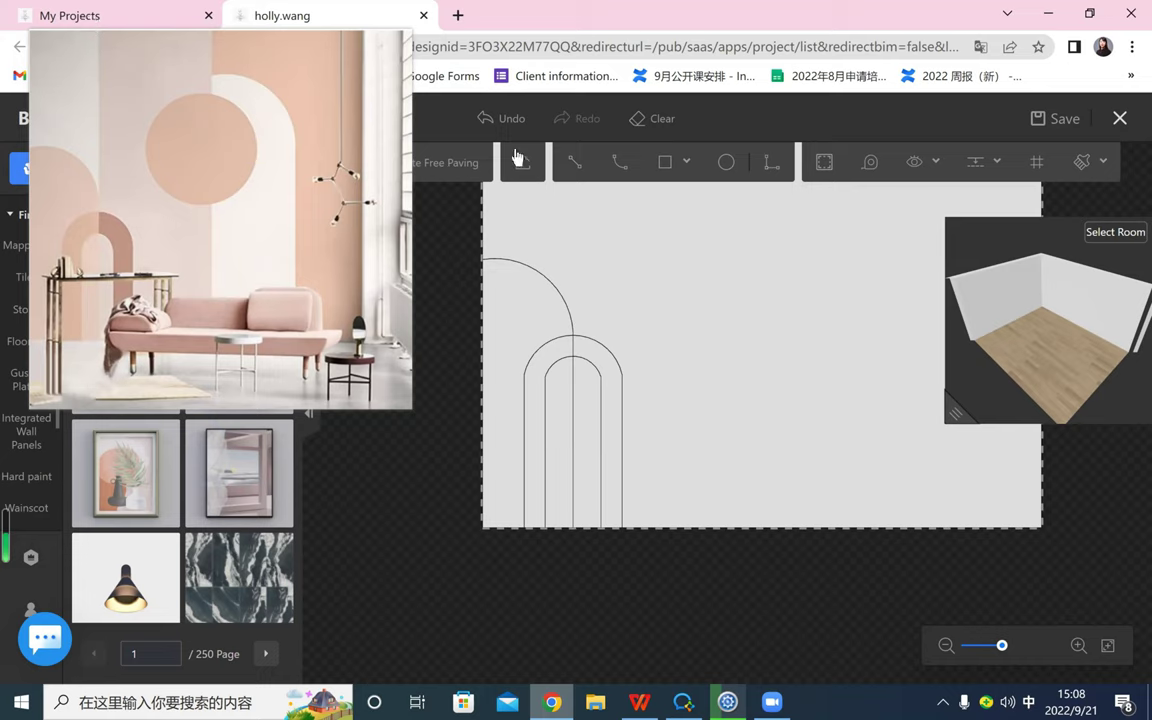
- Draw a tall rectangle up from the wall's base, with its left side along the small arches' vertical centre line
scroll(650, 280, down, 1)
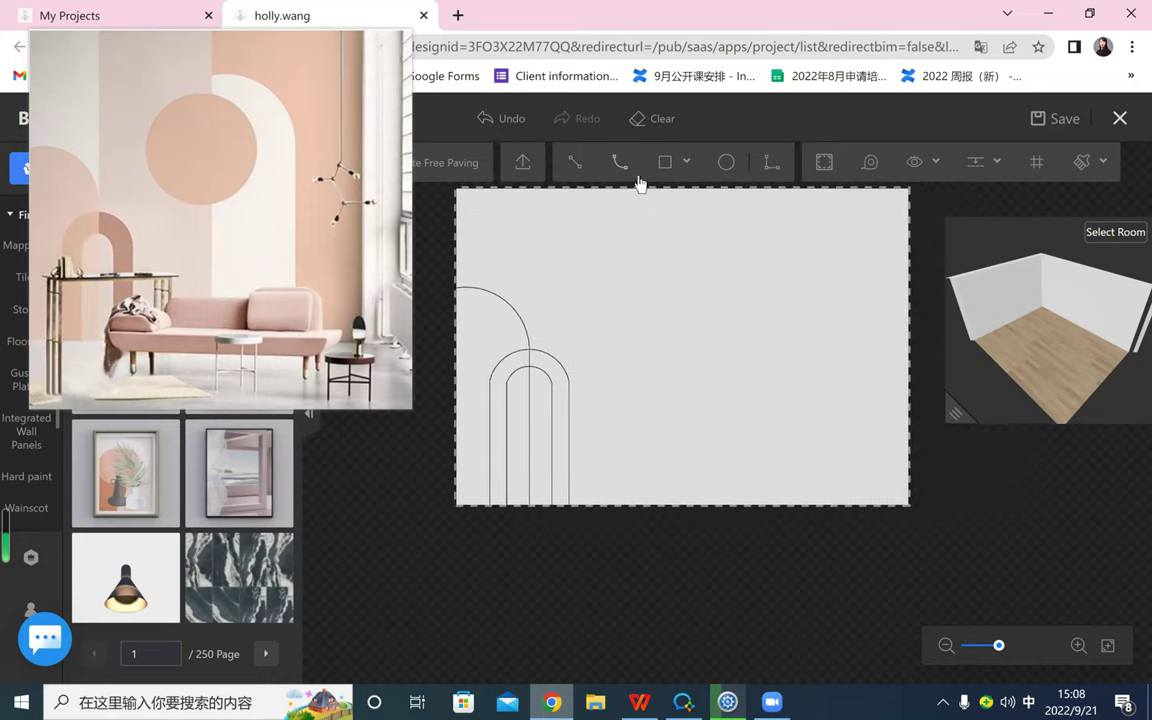
click(665, 161)
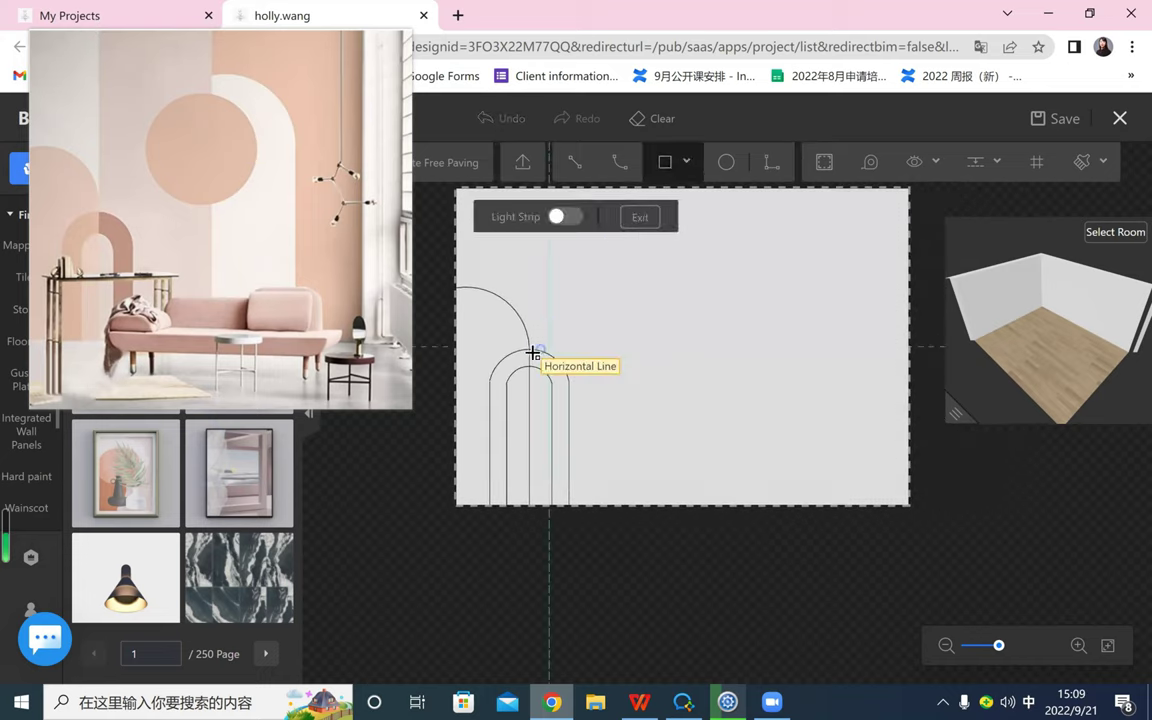
scroll(570, 285, down, 1)
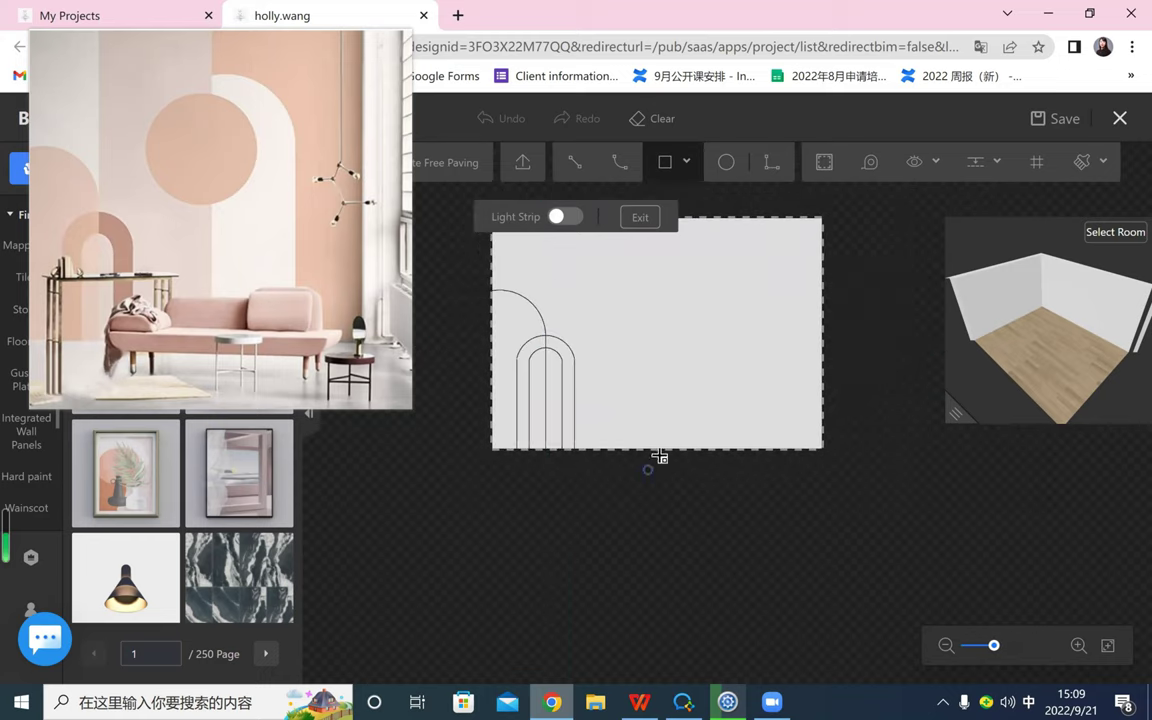
click(659, 449)
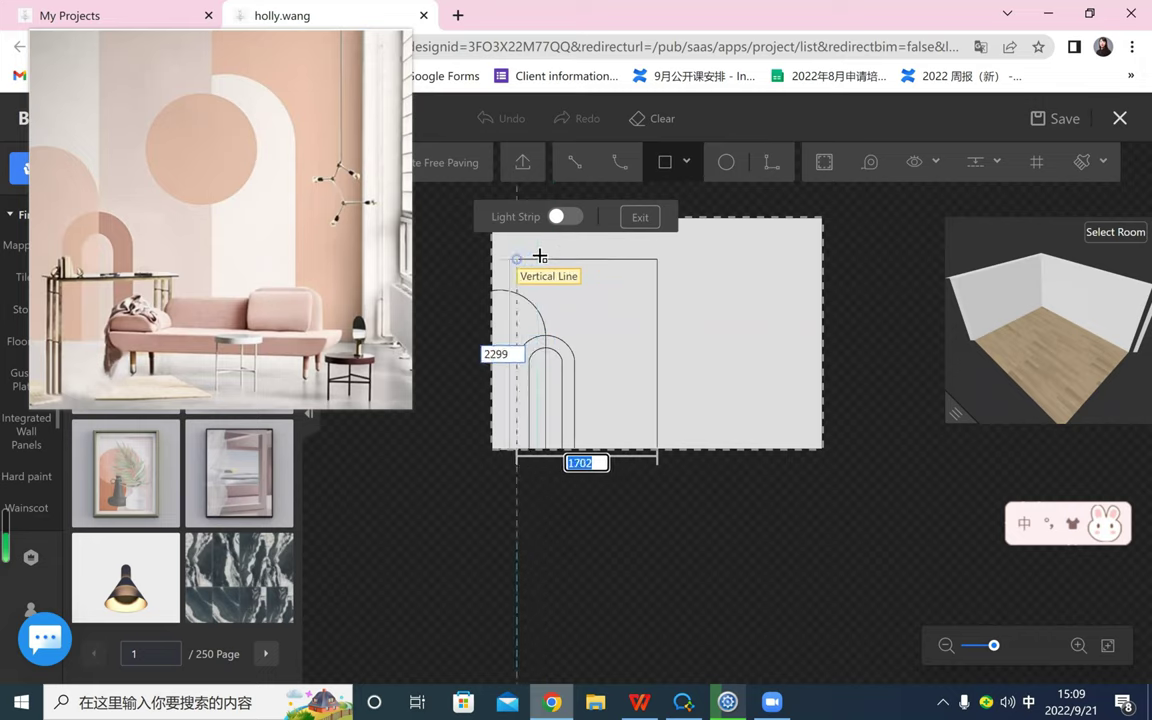
click(543, 253)
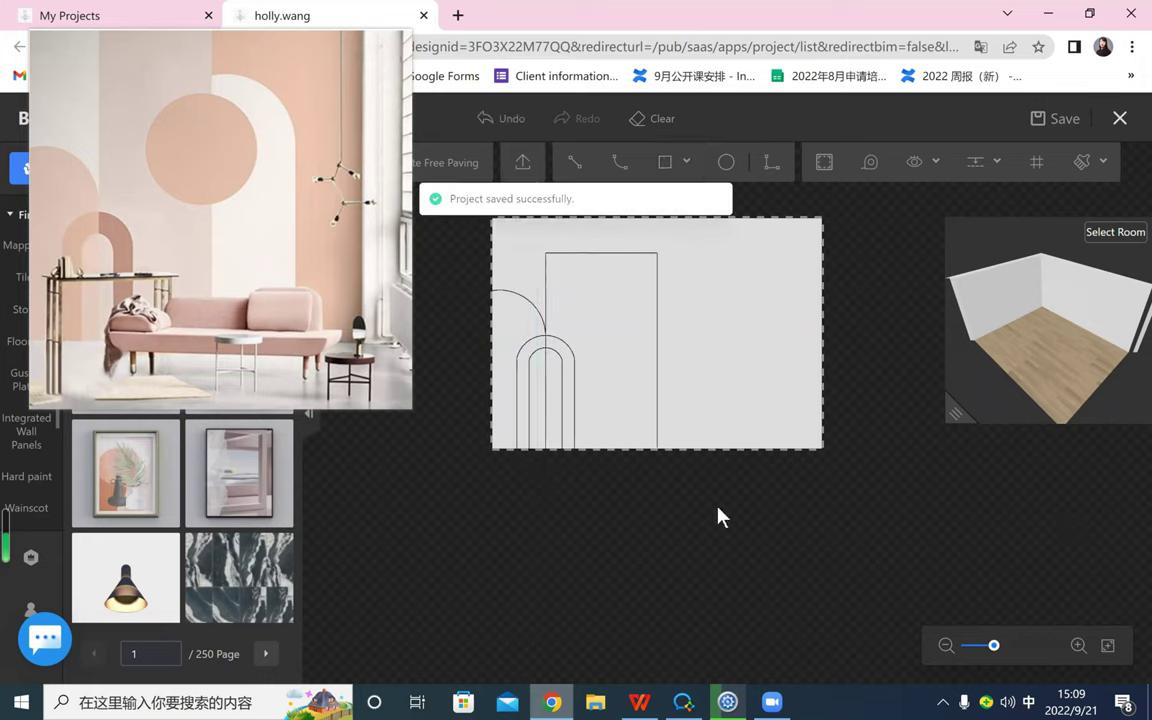
- Extend both vertical sides of the tall rectangle up to the wall's top edge and delete the rectangle's top line
scroll(846, 520, up, 3)
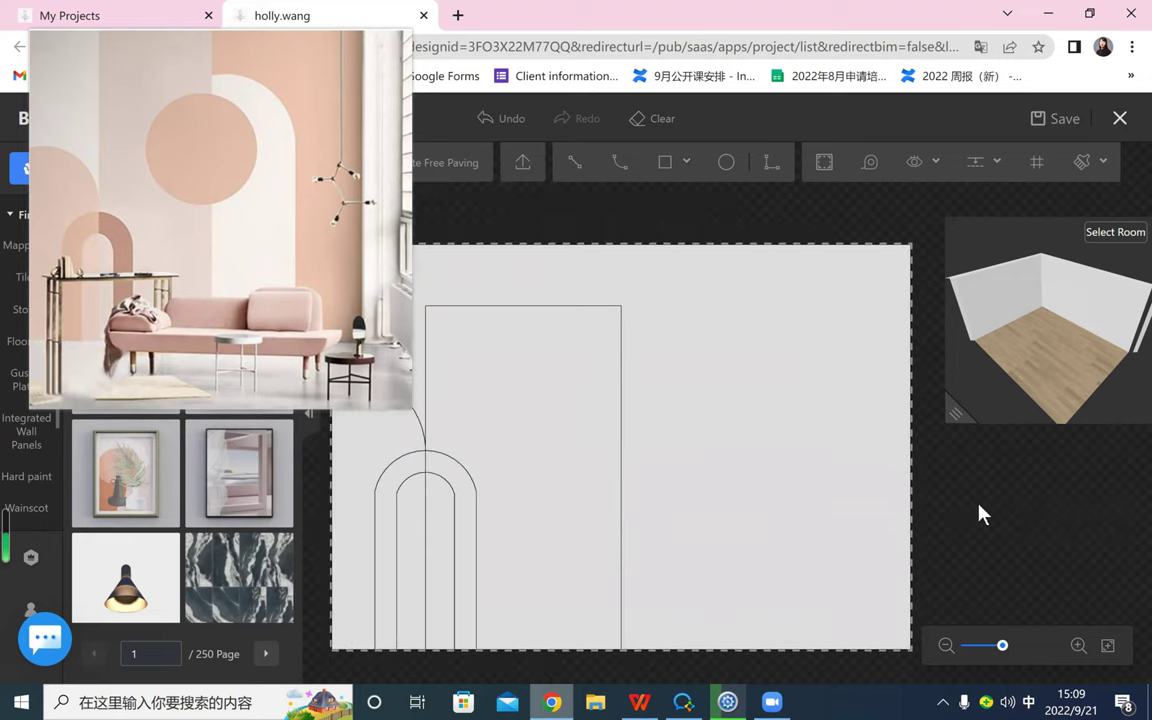
scroll(985, 509, down, 2)
click(574, 162)
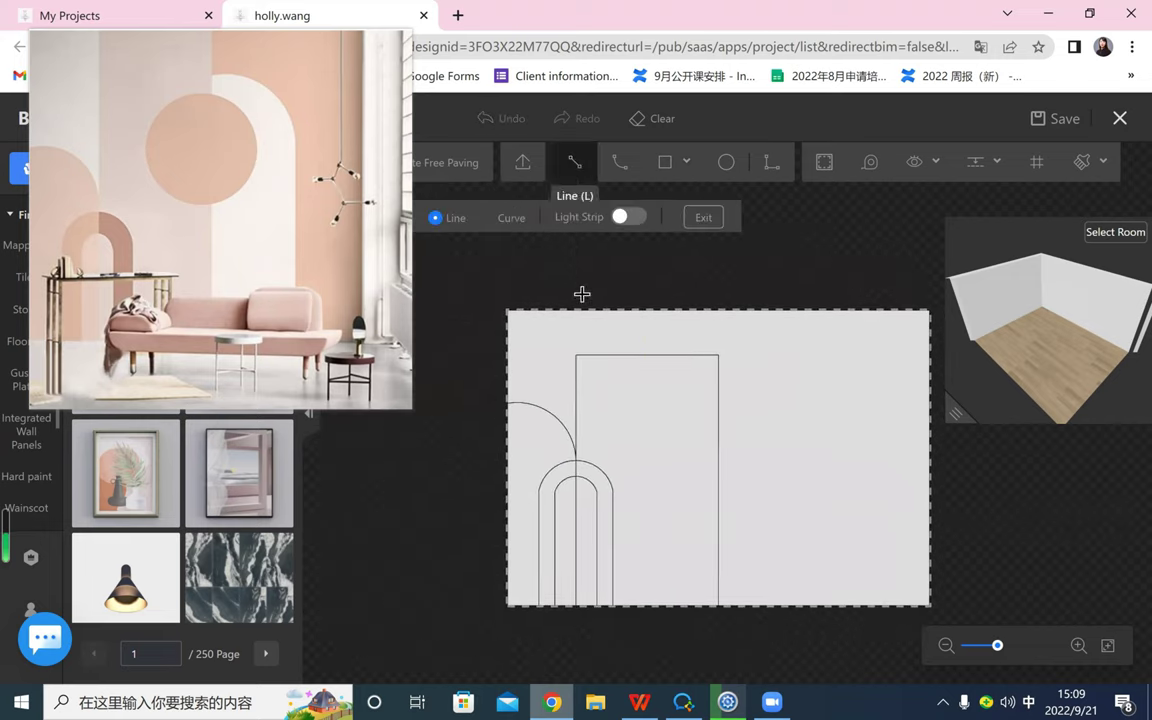
click(572, 352)
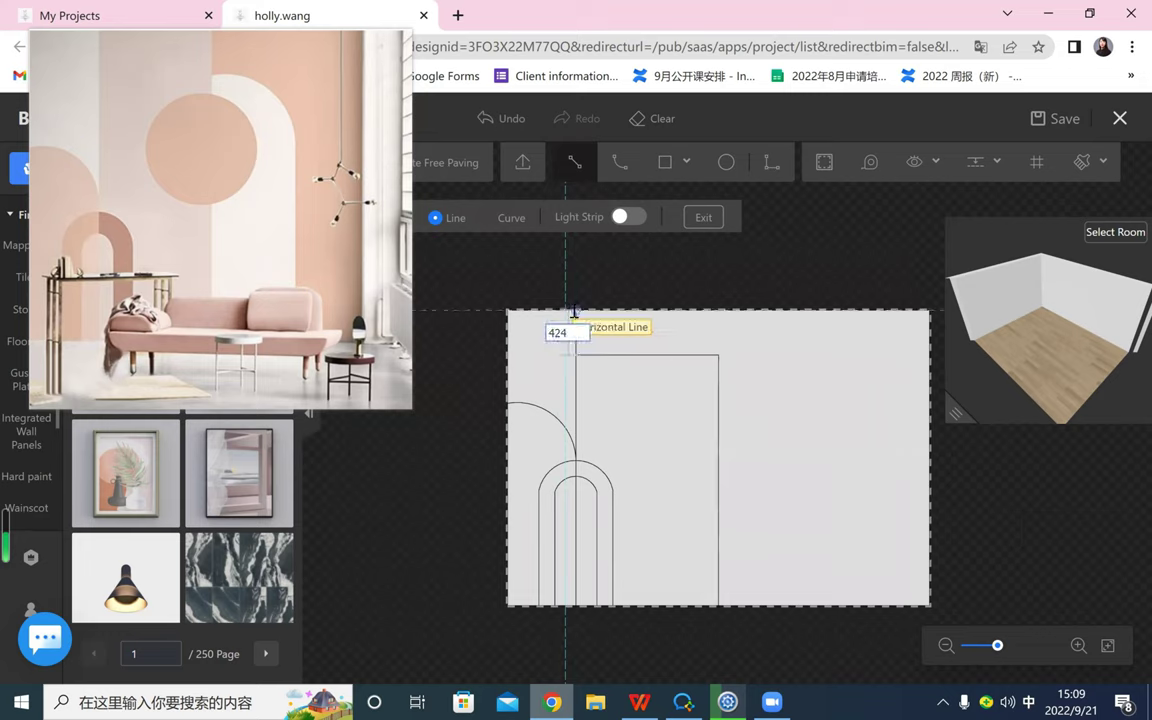
click(575, 311)
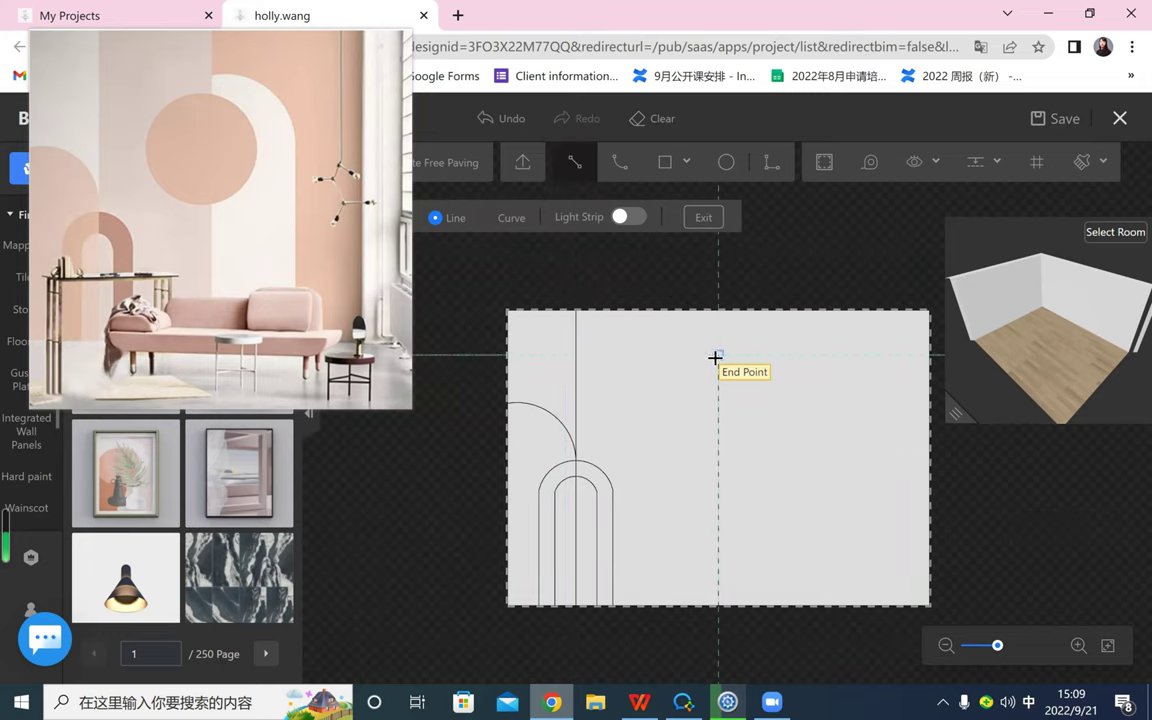
click(717, 355)
click(711, 308)
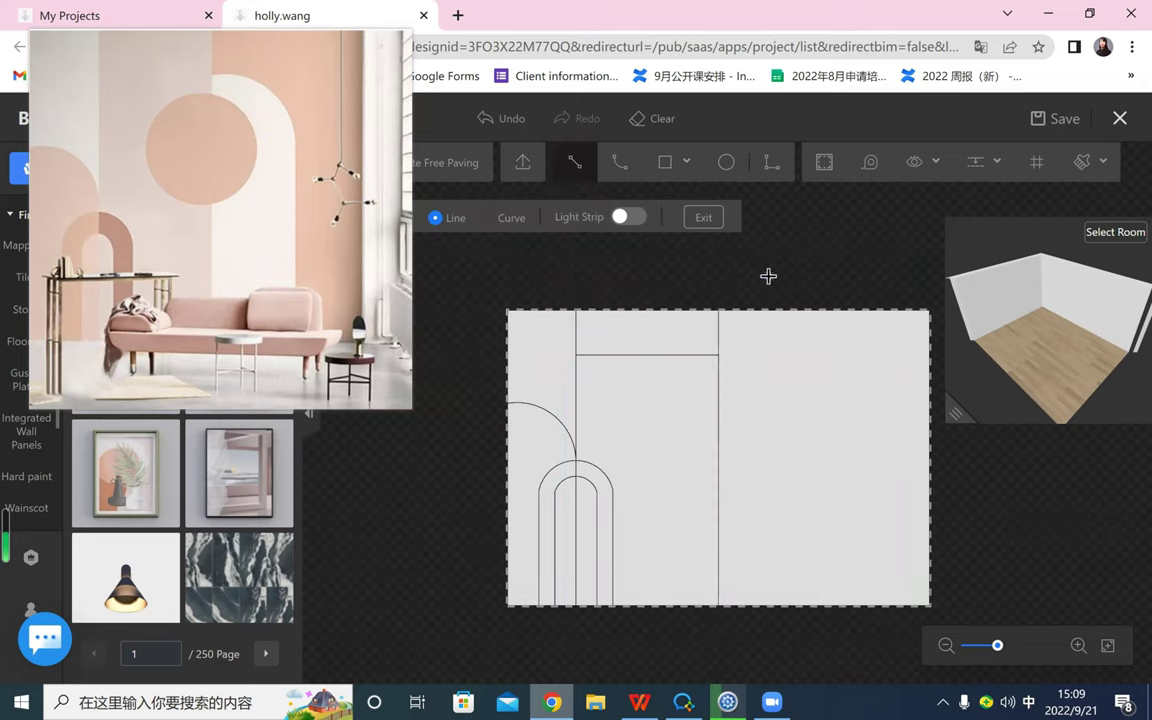
key(Escape)
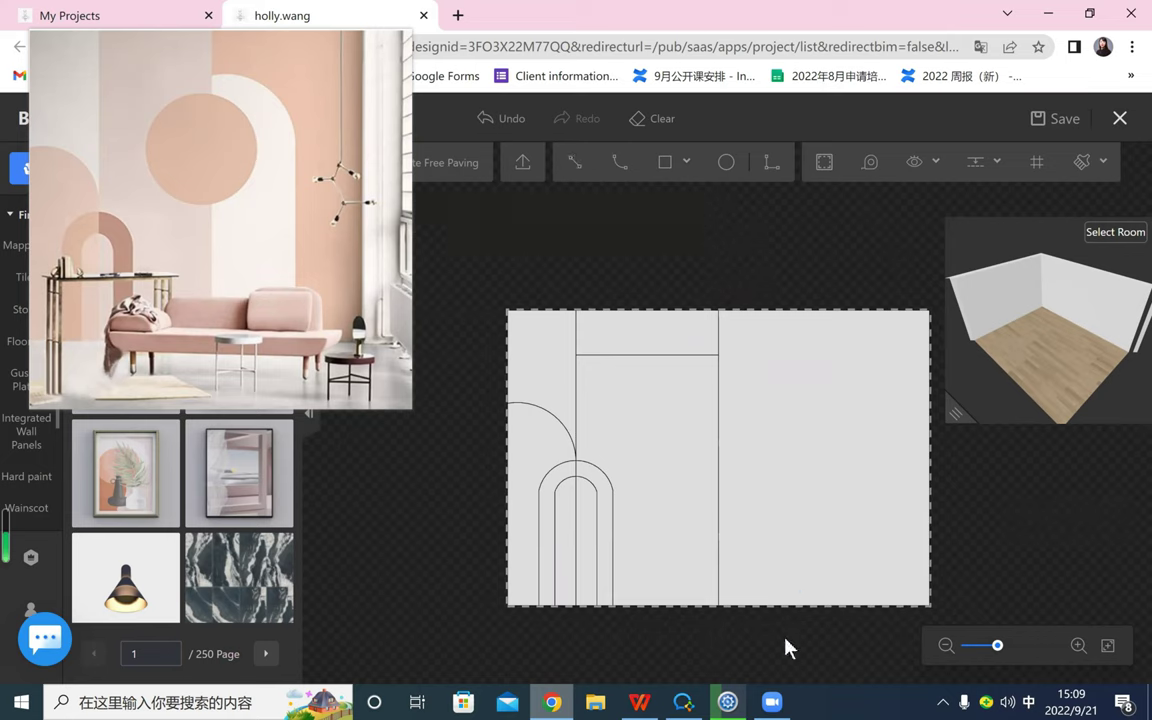
click(662, 352)
click(861, 283)
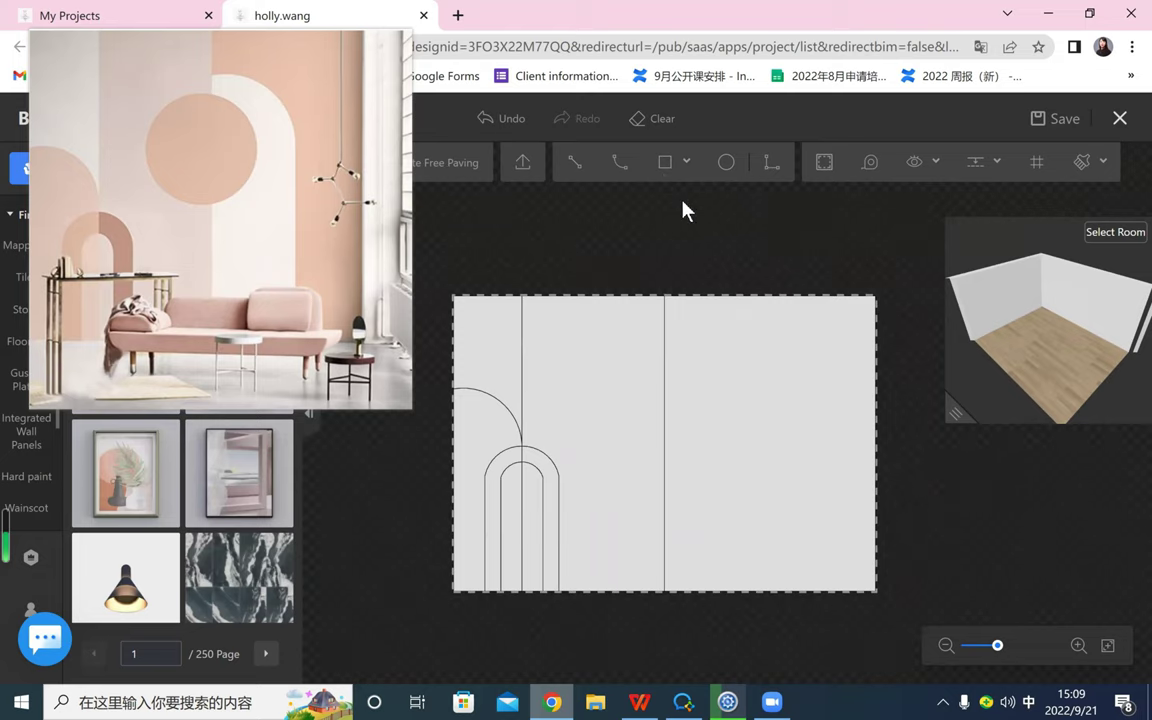
- Add a vertical guide 800 mm to the right of the rightmost full-height vertical line
click(979, 167)
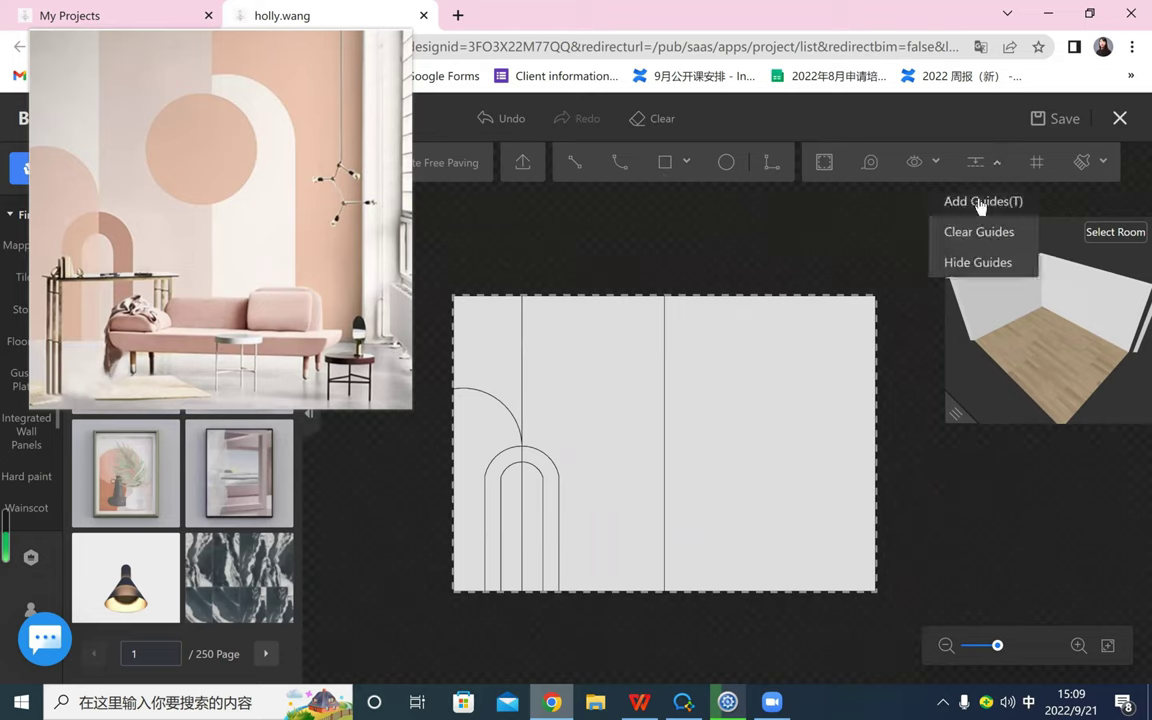
click(956, 200)
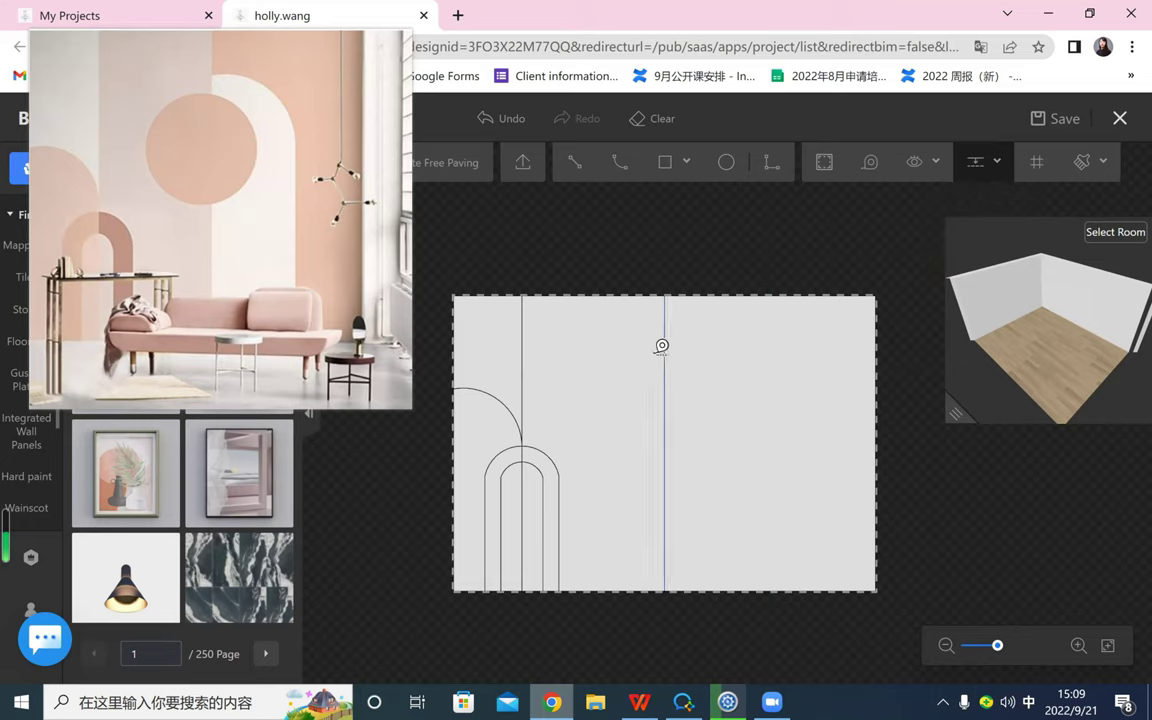
click(666, 410)
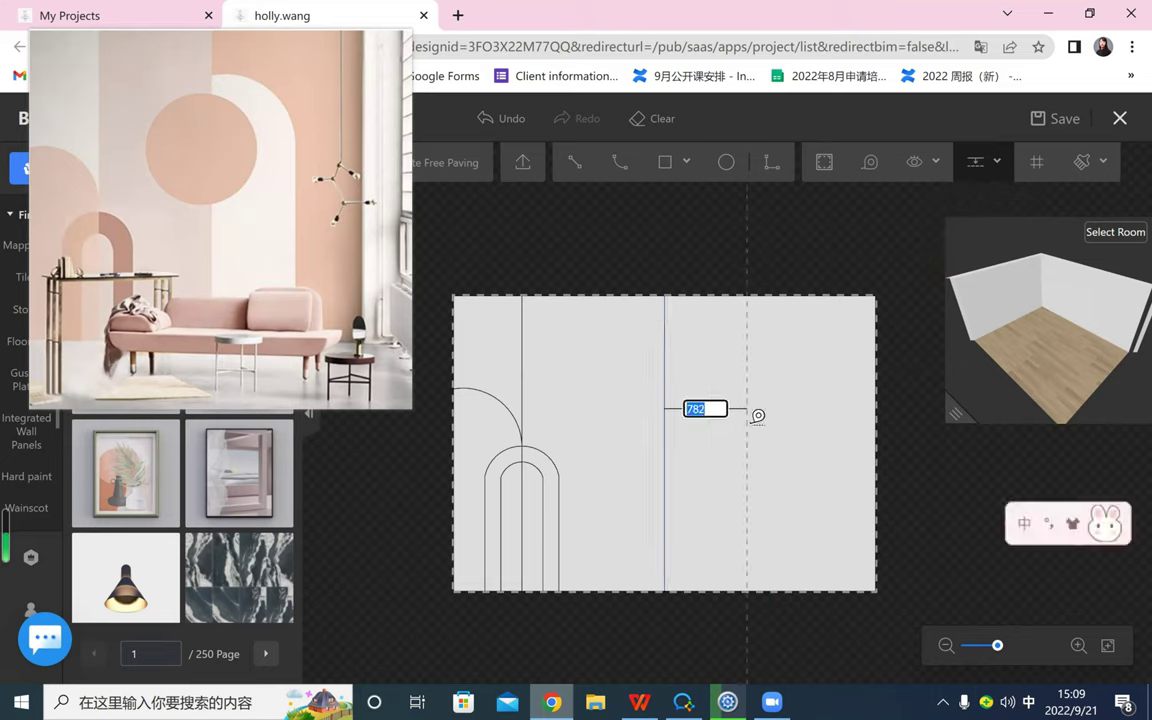
text(800)
key(Return)
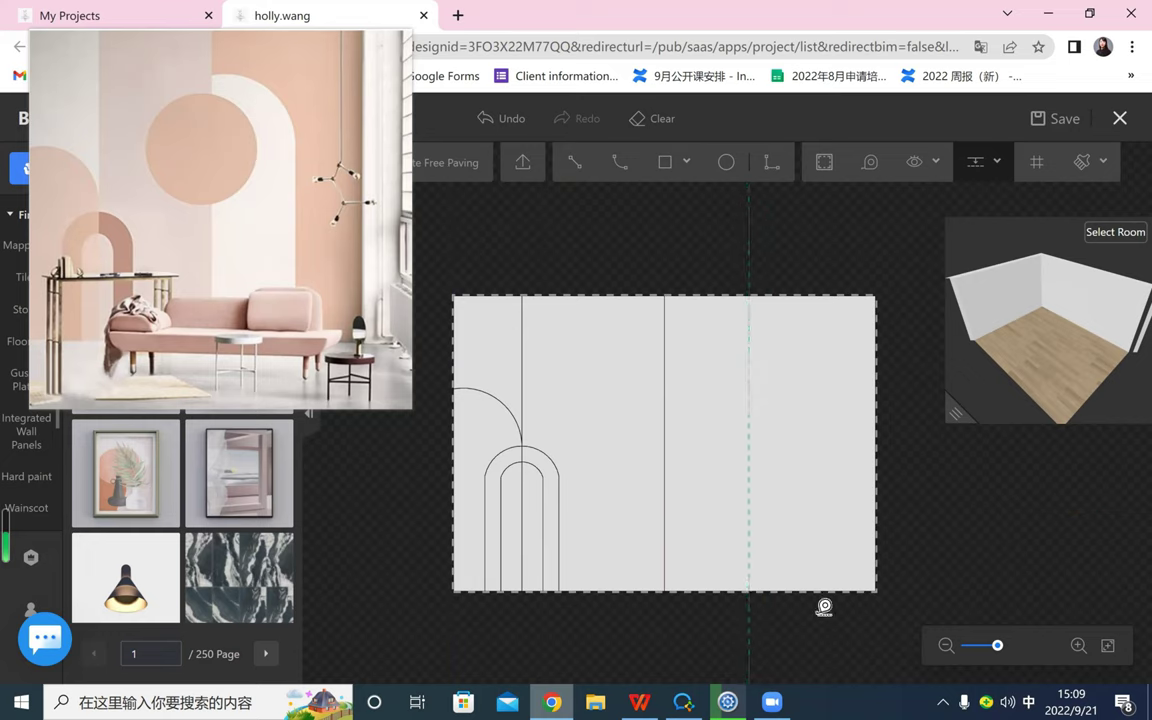
- Add a horizontal guide about 2200 mm above the wall's base and finish adding guides
click(712, 590)
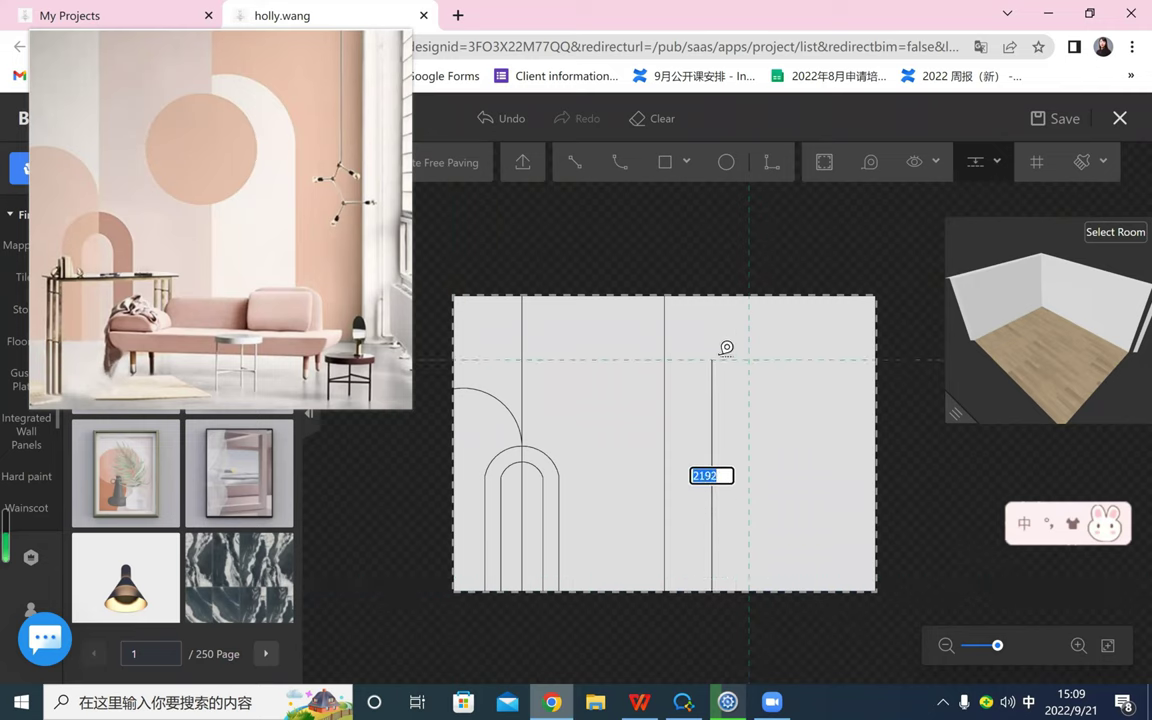
text(2)
key(Return)
key(Escape)
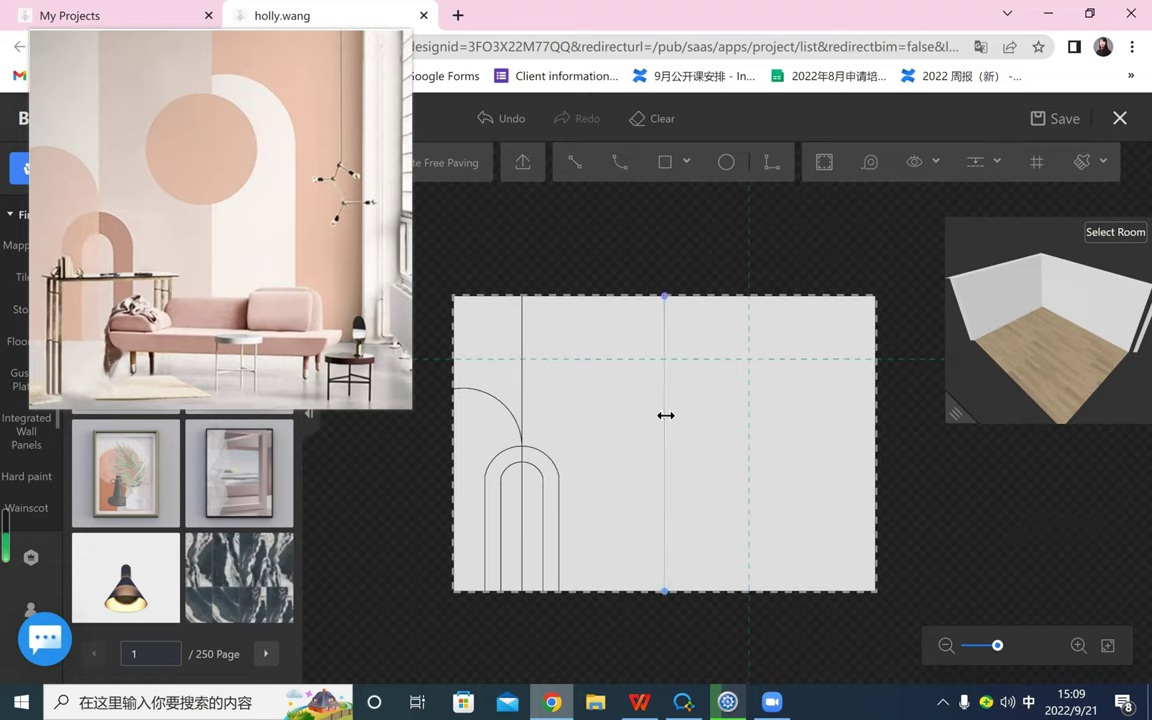
- Draw a rectangle from the rightmost full-height line to the vertical guide, spanning the horizontal guide down to the wall's base
click(672, 174)
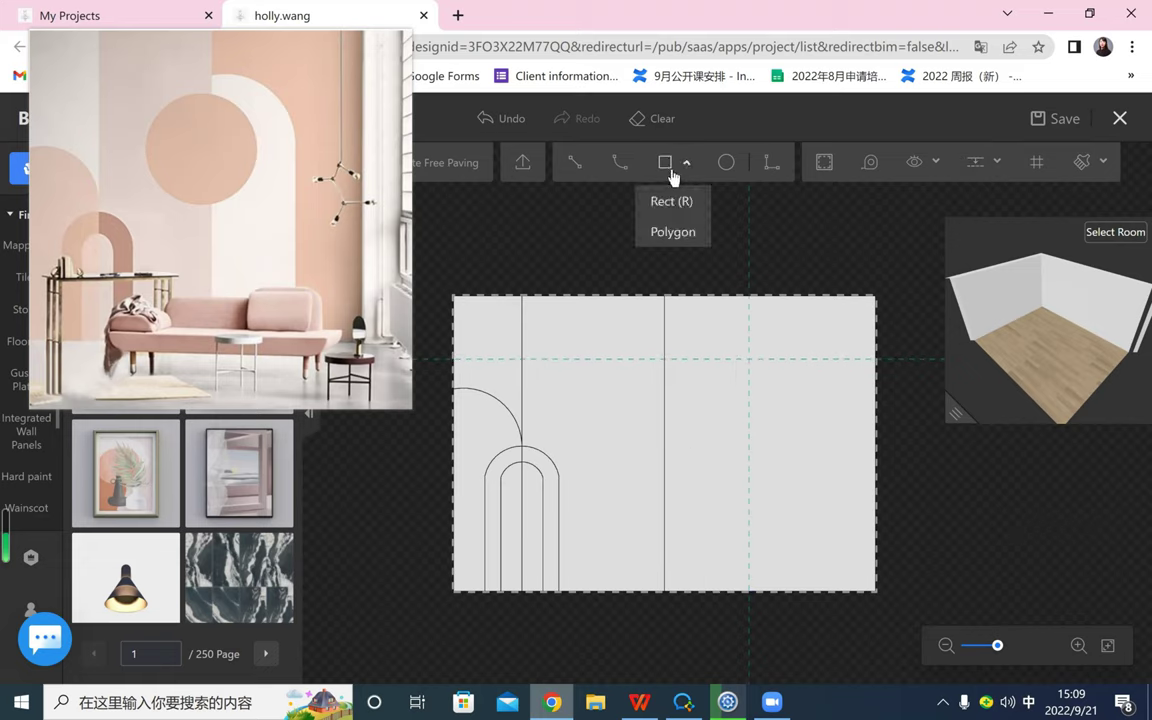
click(671, 201)
click(665, 358)
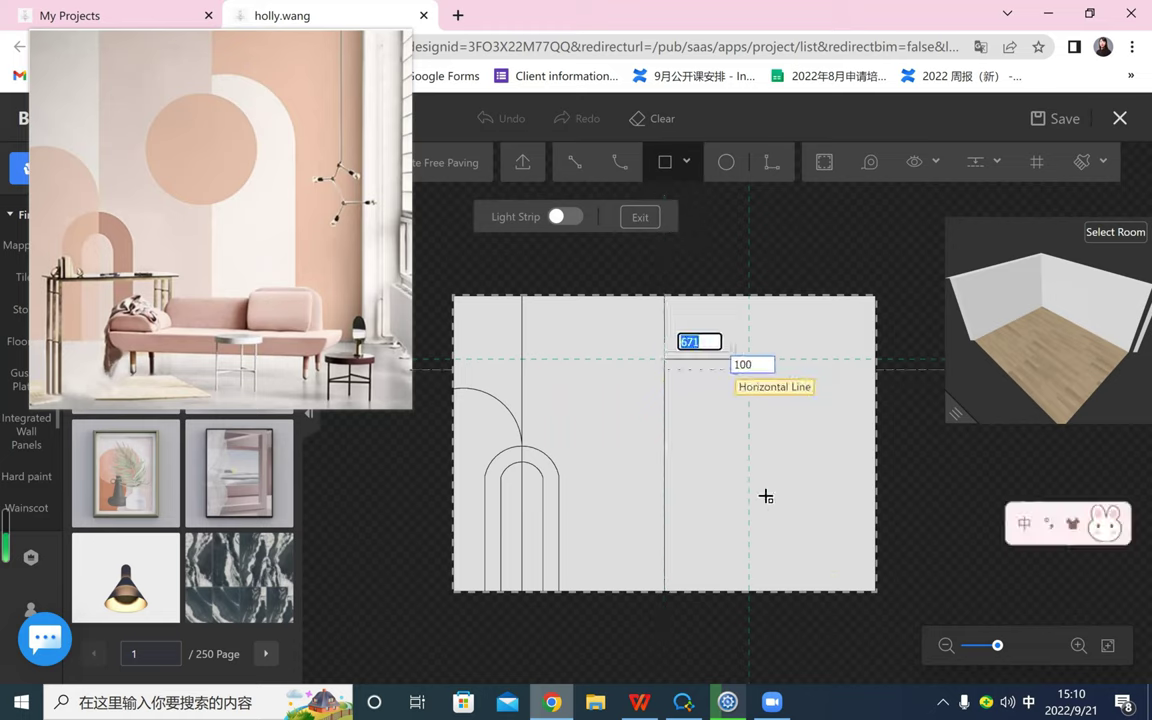
click(748, 590)
key(Escape)
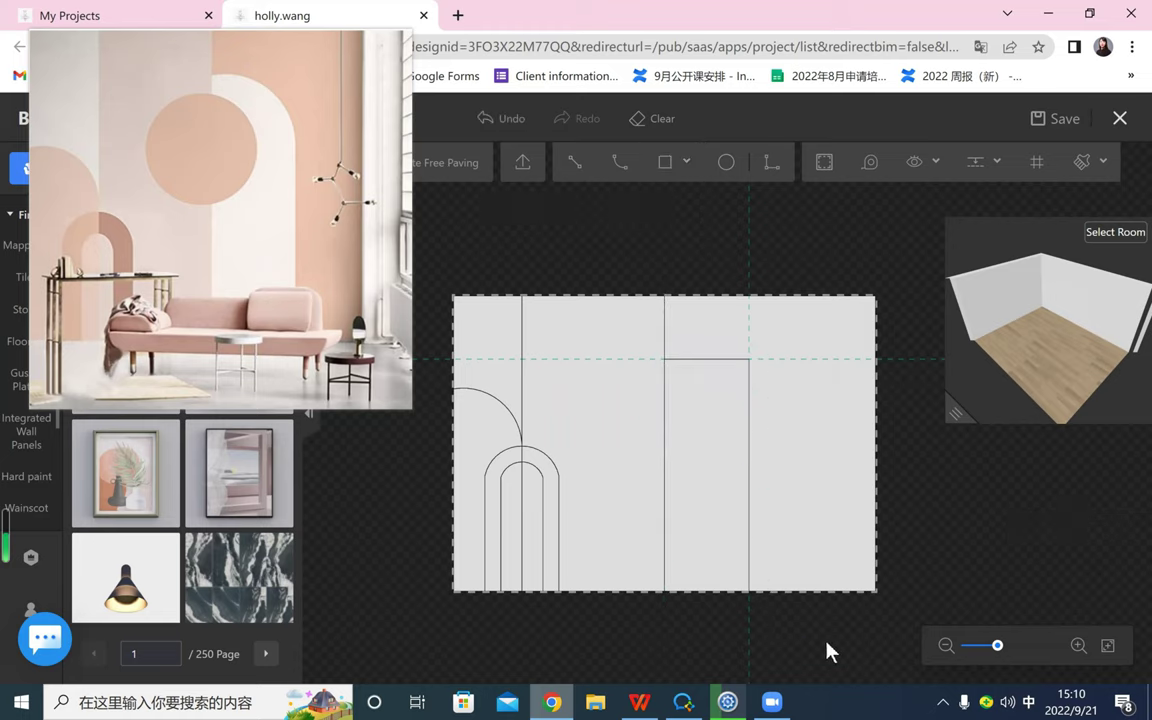
drag(826, 652, 789, 652)
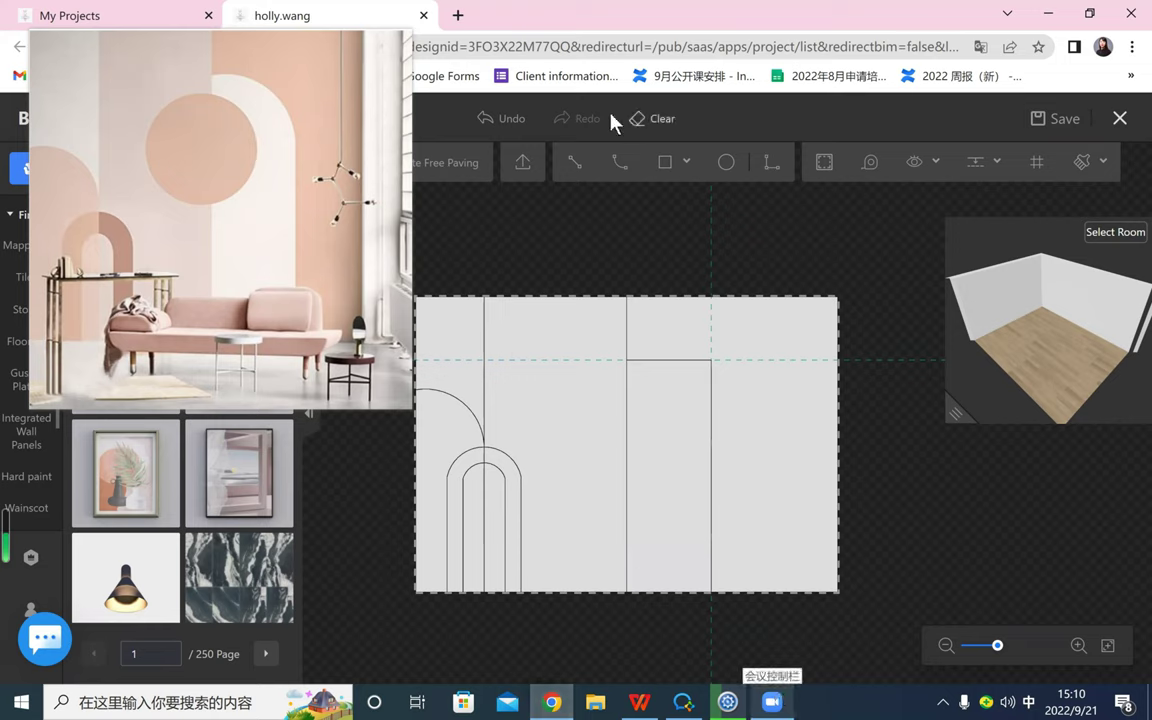
- Undo the last rectangle and horizontal guide, and add a horizontal guide 2100 mm above the wall's base
click(485, 119)
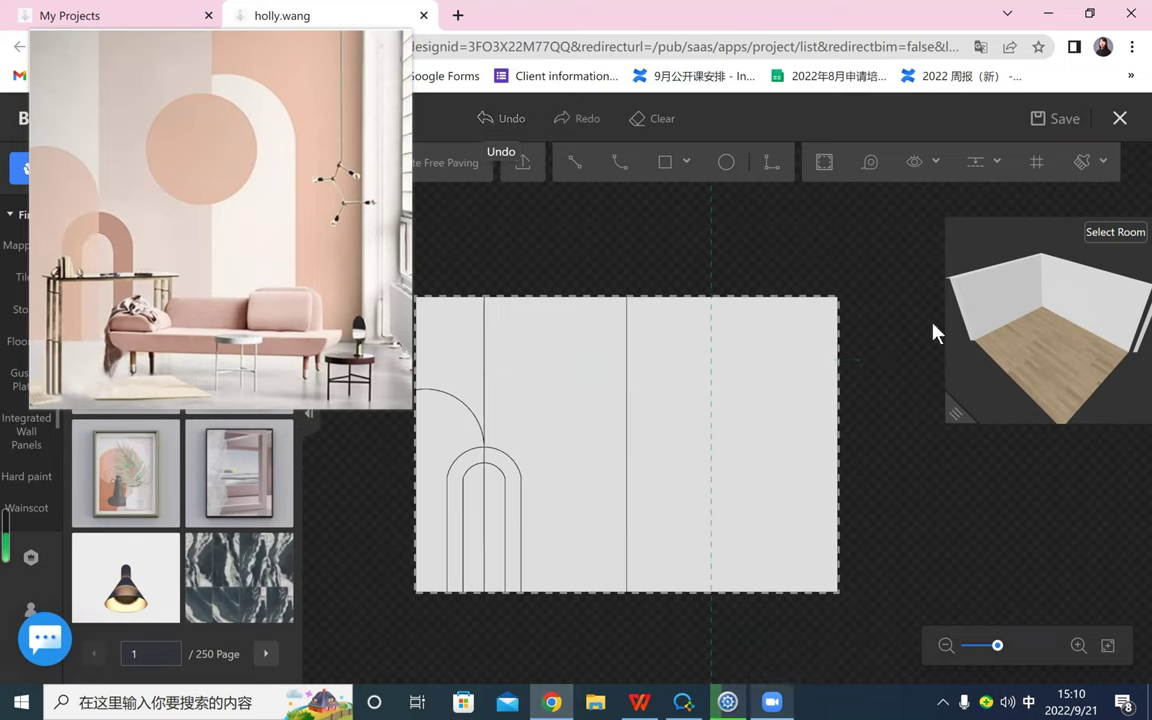
click(981, 165)
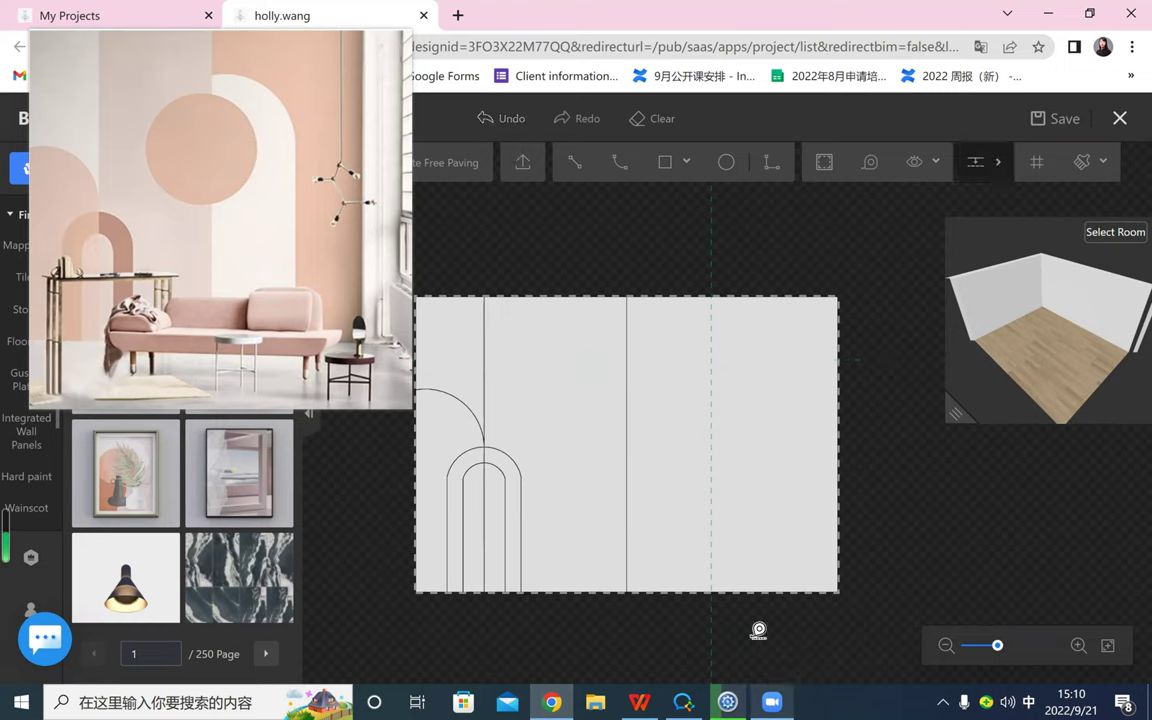
click(672, 590)
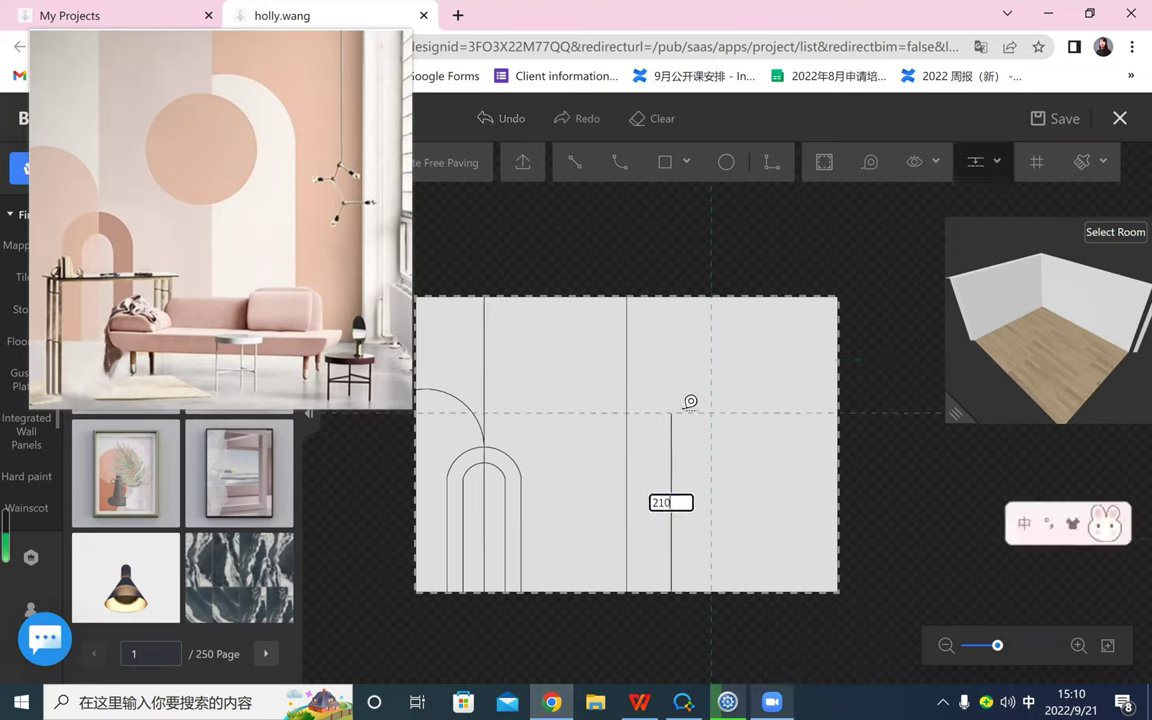
key(Escape)
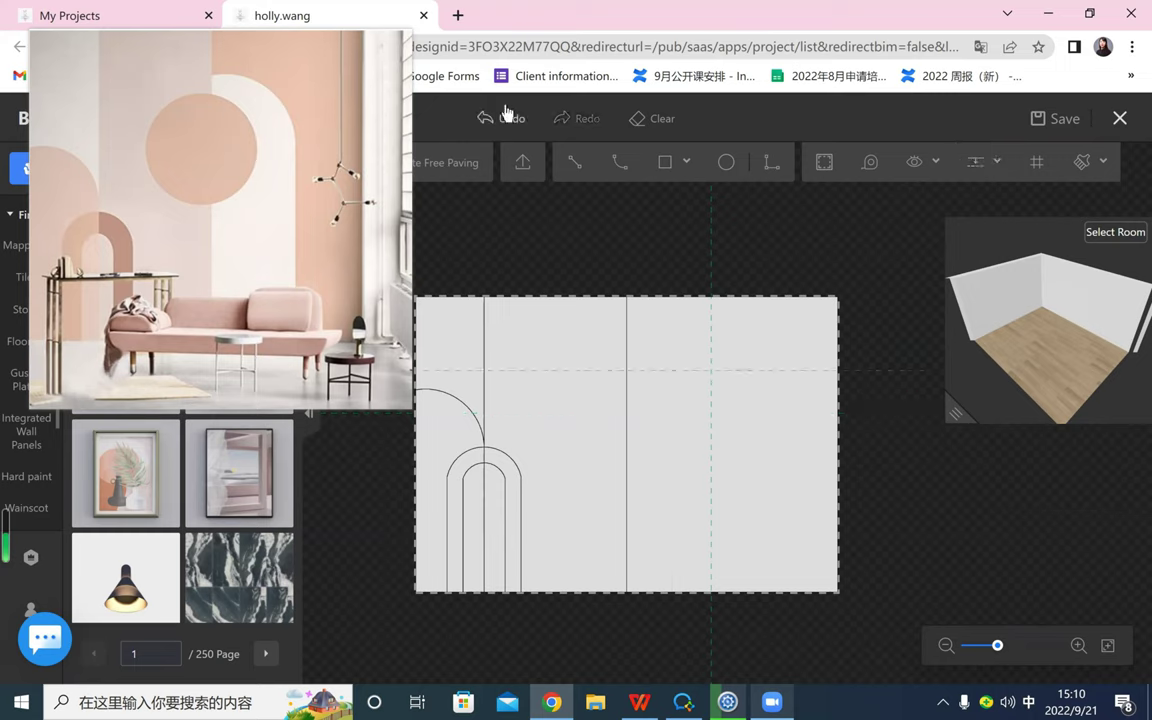
- Draw a rectangle between the rightmost full-height line and the vertical guide, from the horizontal guide down to the wall's base
click(668, 162)
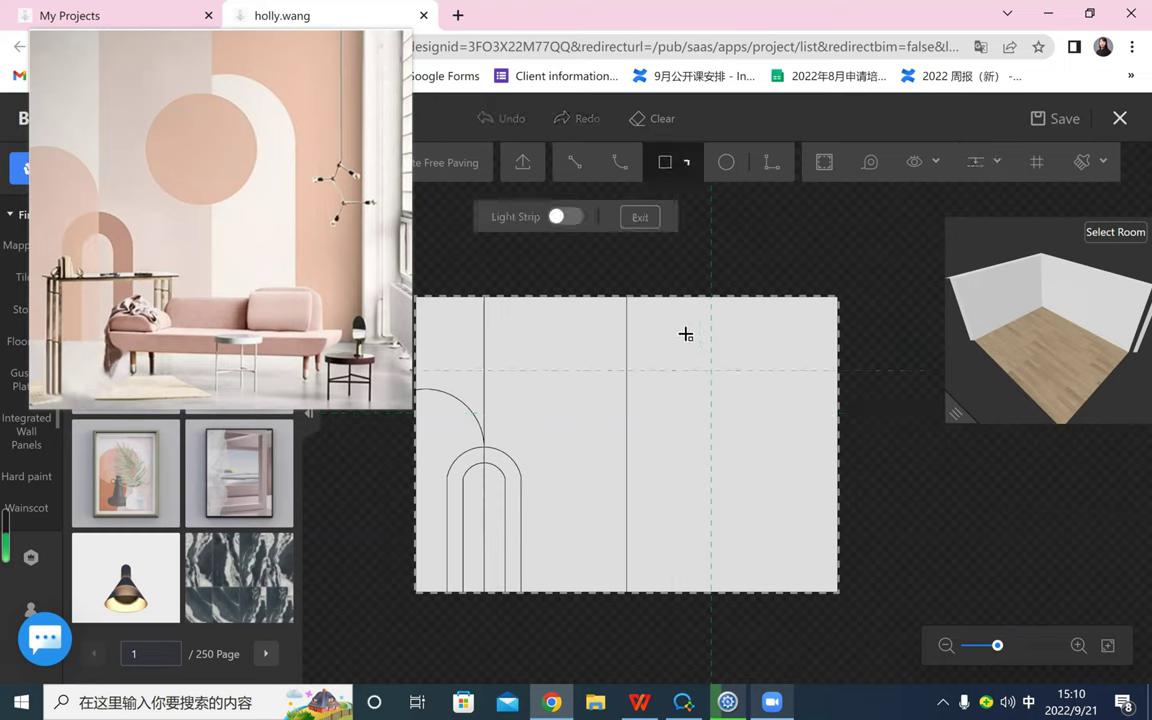
click(630, 371)
click(711, 593)
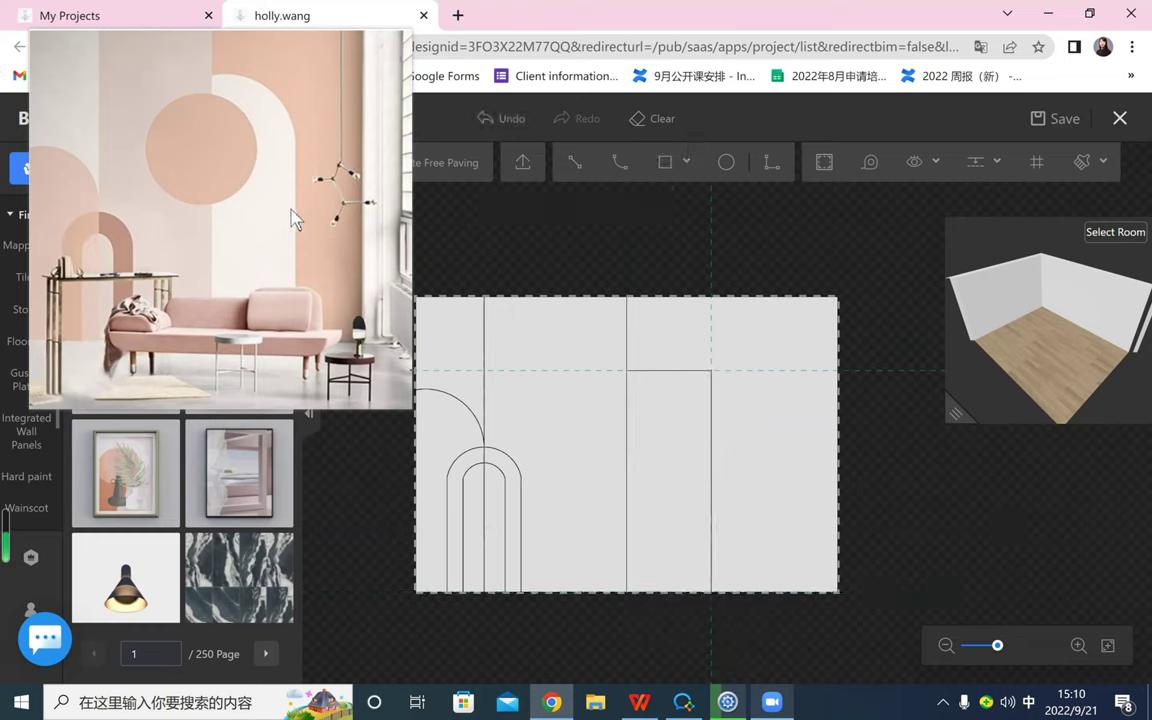
- Try an arc from the rectangle's upper-right corner to a point on the horizontal guide beyond its left side, and undo it
click(620, 162)
click(711, 370)
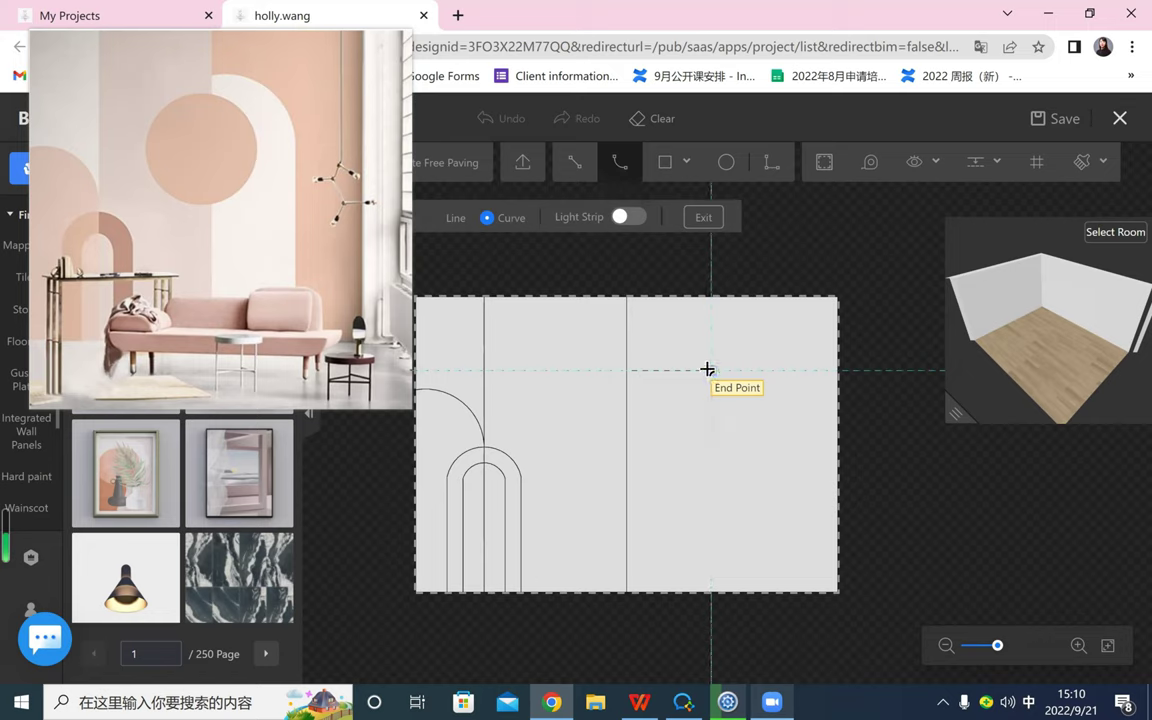
click(588, 370)
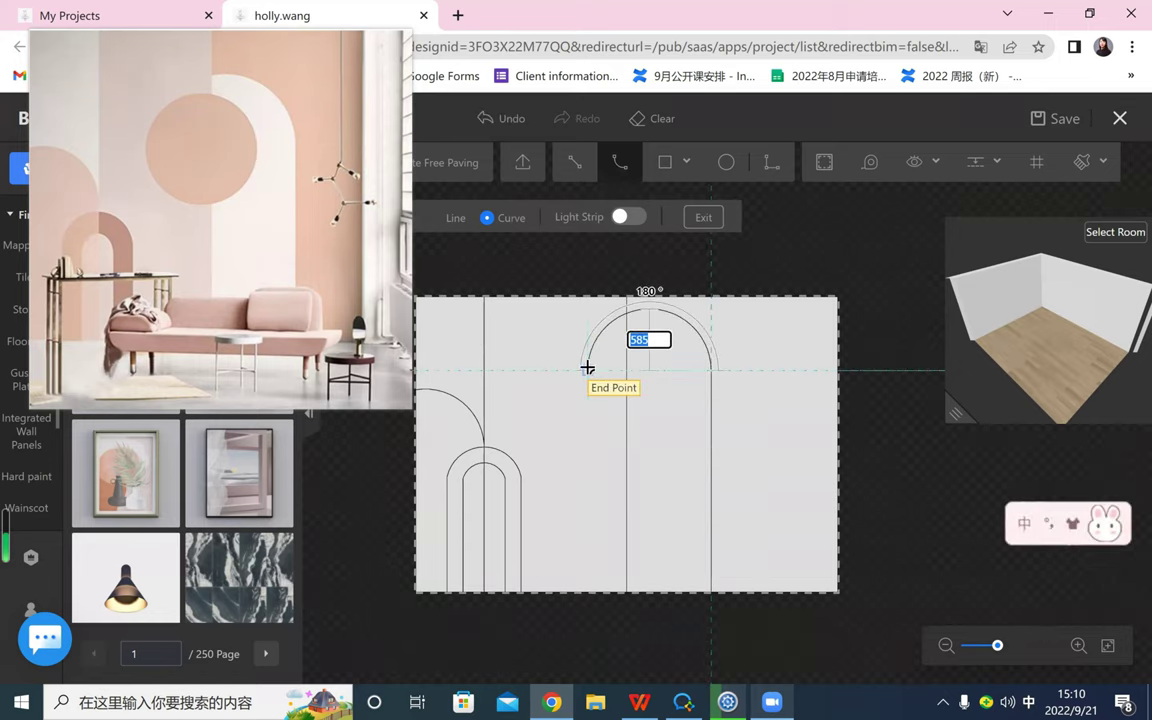
click(588, 368)
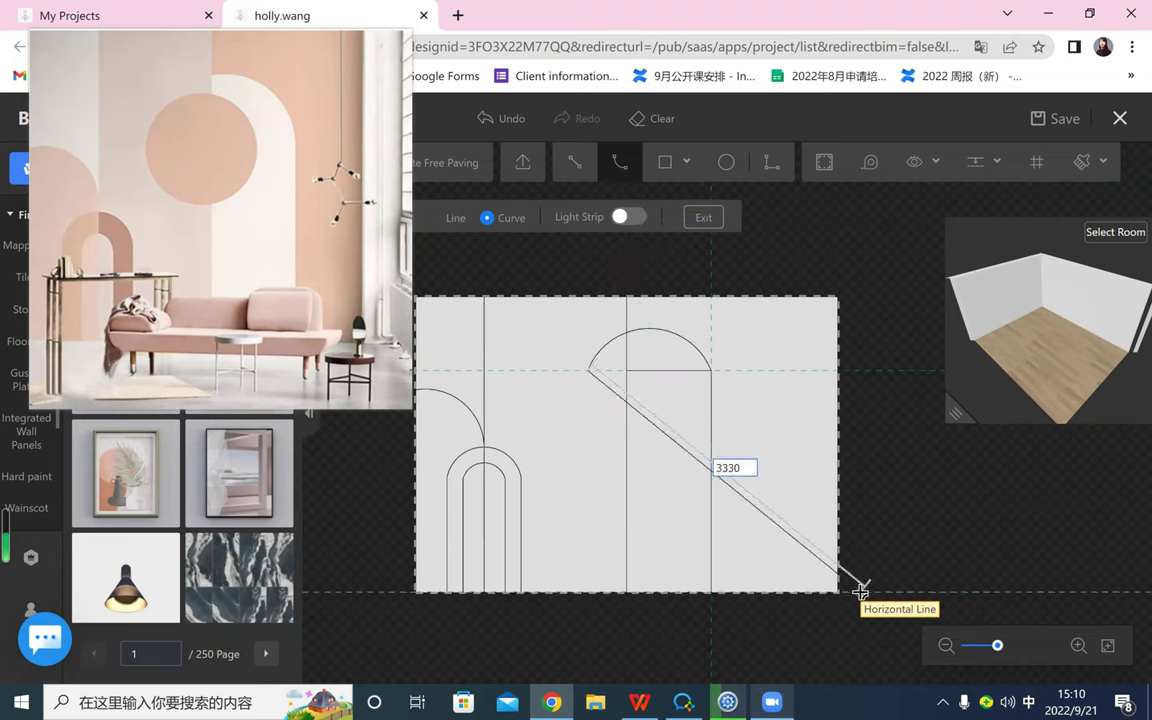
key(Escape)
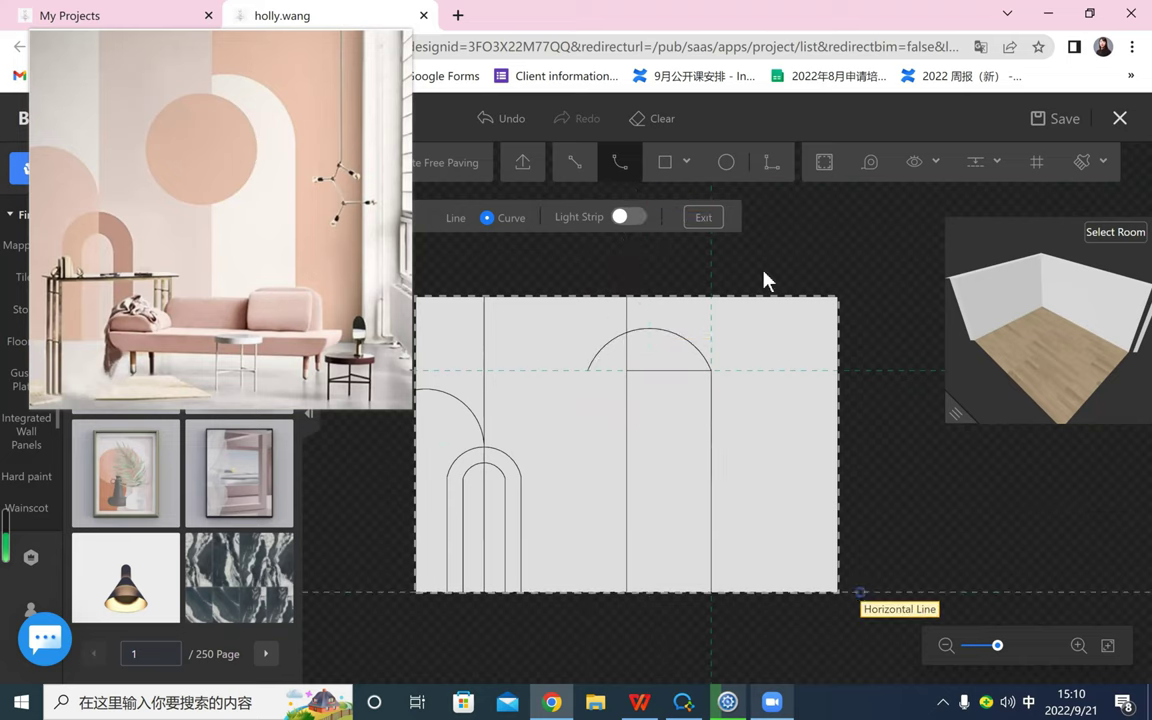
click(497, 120)
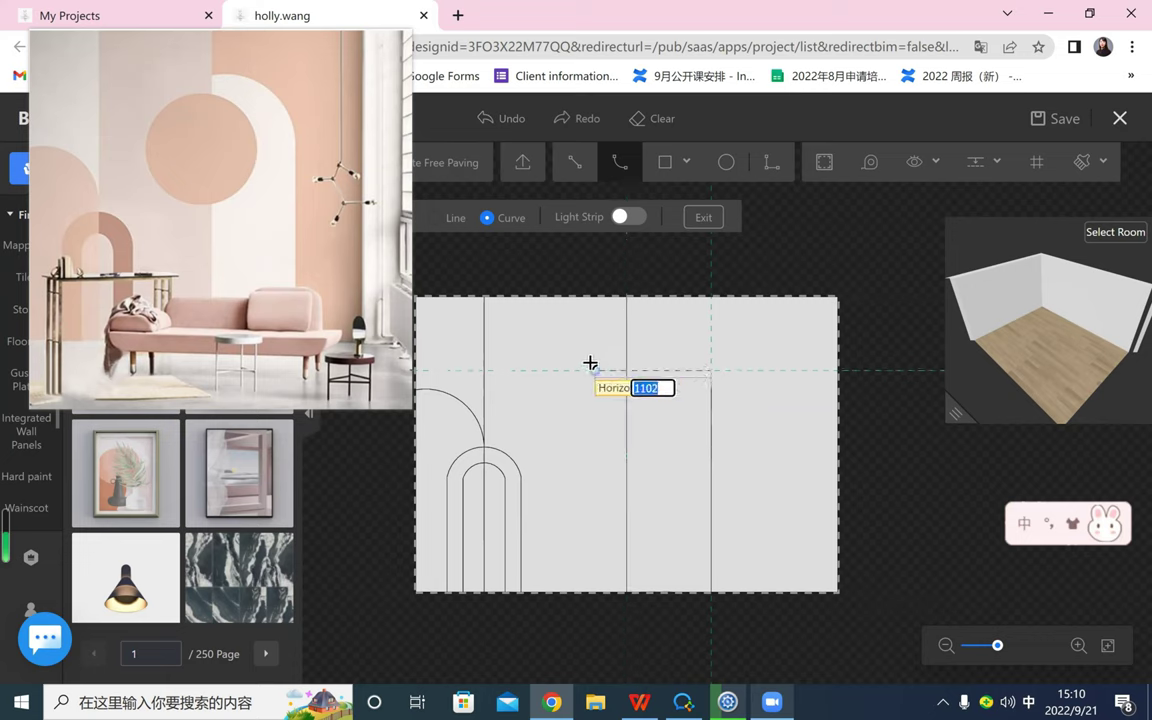
- Draw an arc about 500 mm high over the rectangle from its upper-right corner past its left side, and delete the rectangle's top line
click(590, 365)
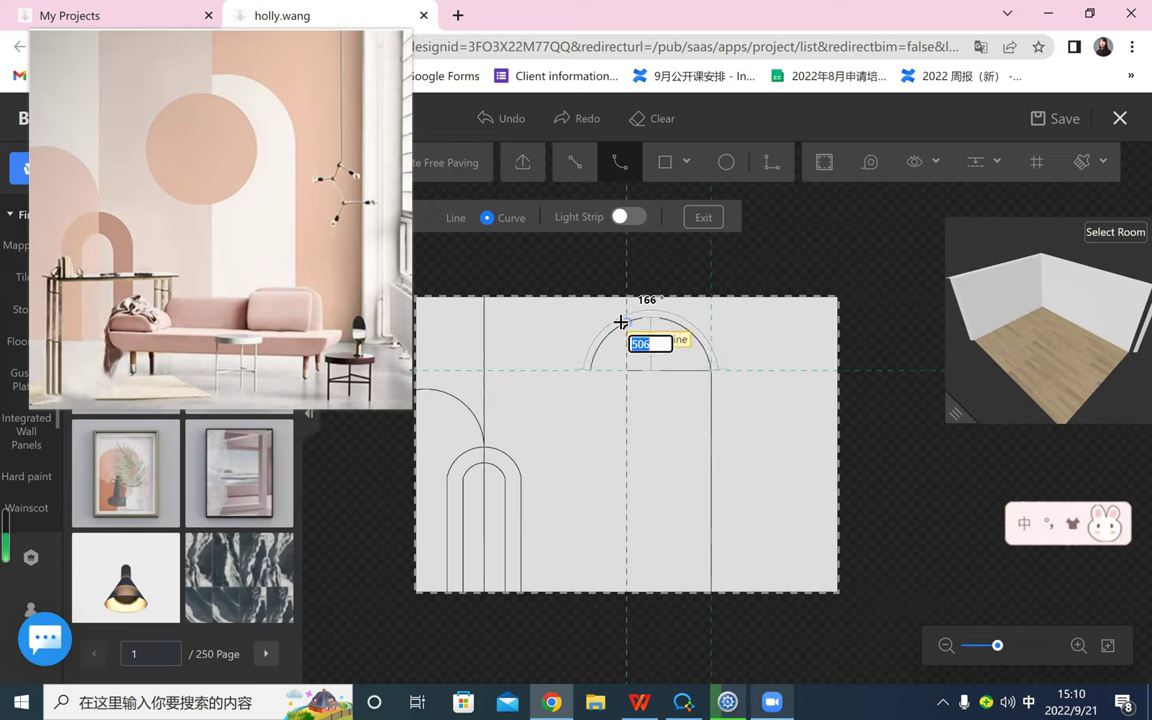
click(628, 320)
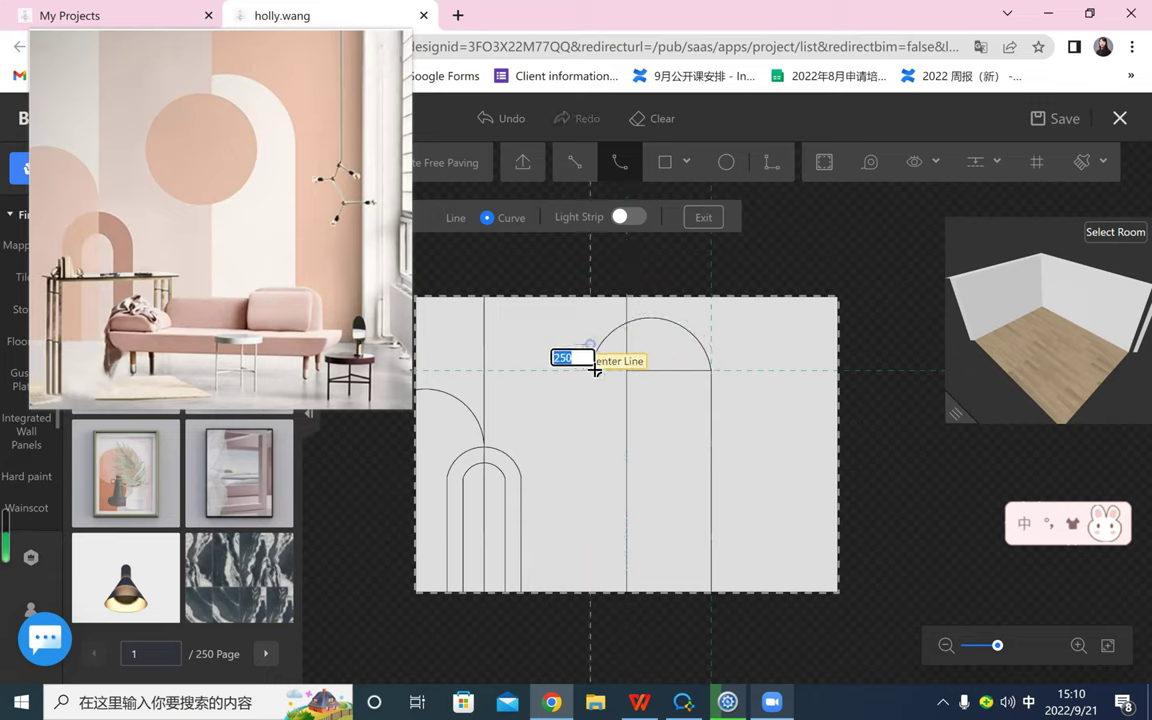
click(628, 368)
key(Escape)
key(Escape)
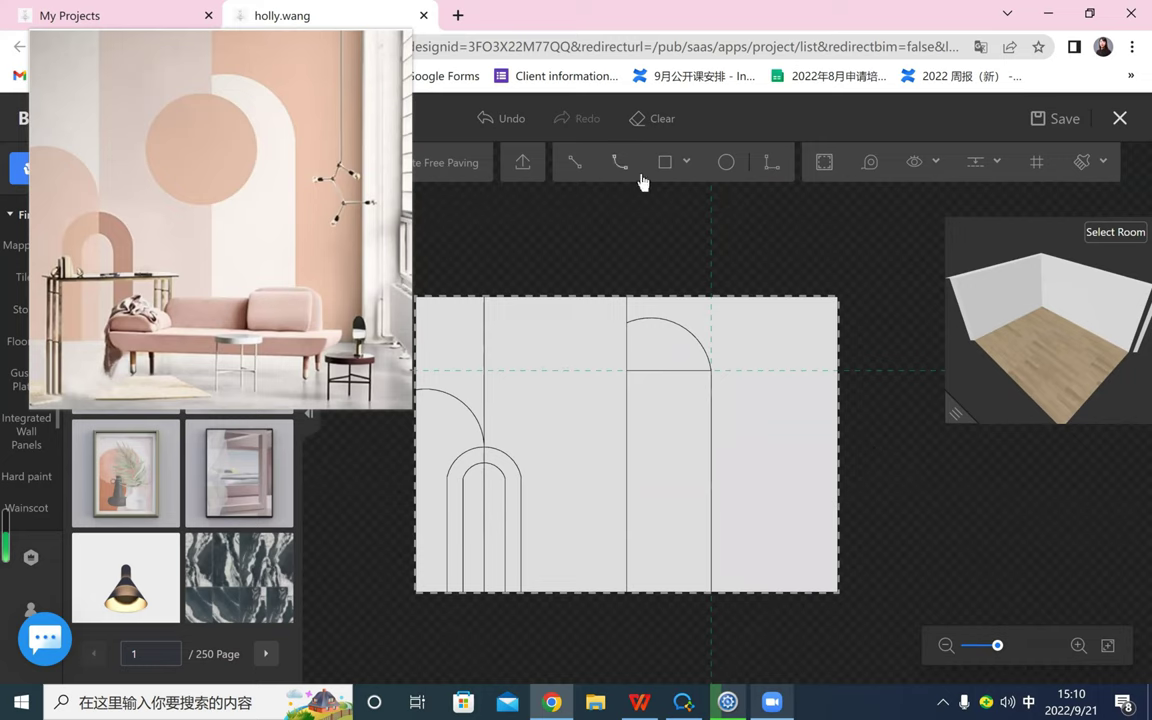
click(681, 370)
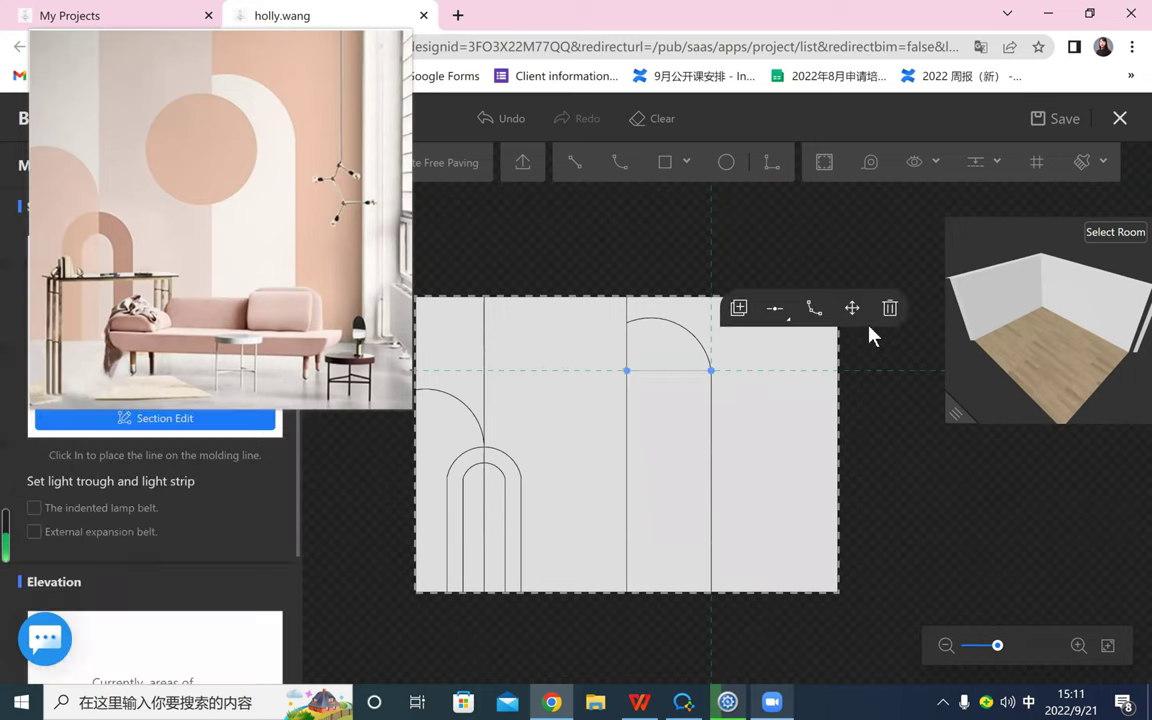
click(889, 308)
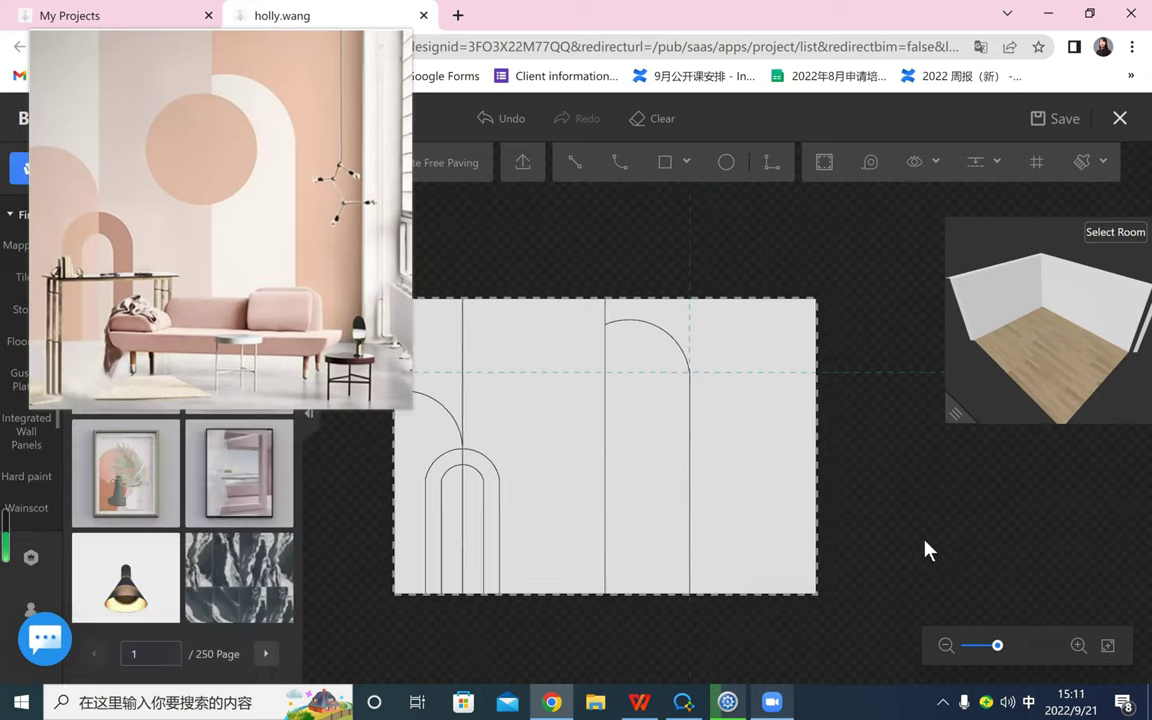
- Draw a circle of about 670 mm radius overlapping the rightmost full-height line left of the arc, and delete the line segment inside it
mouse_move(925, 540)
mouse_down()
mouse_move(958, 546)
mouse_move(938, 524)
mouse_move(976, 527)
mouse_up()
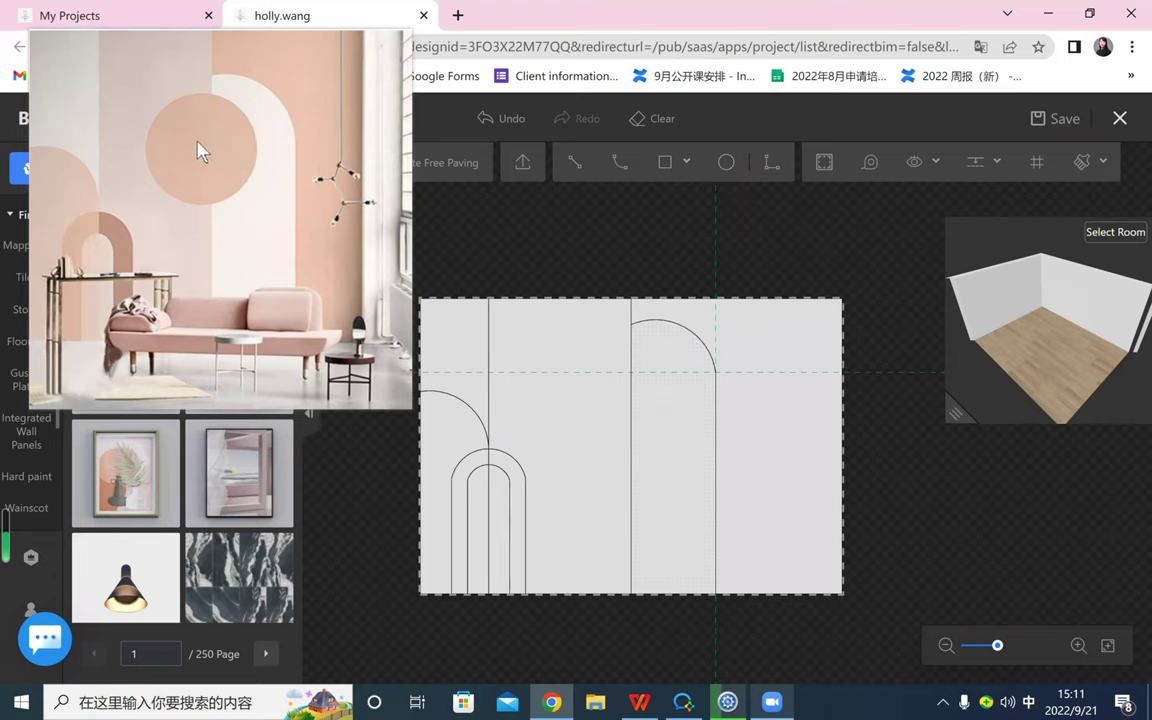
click(724, 163)
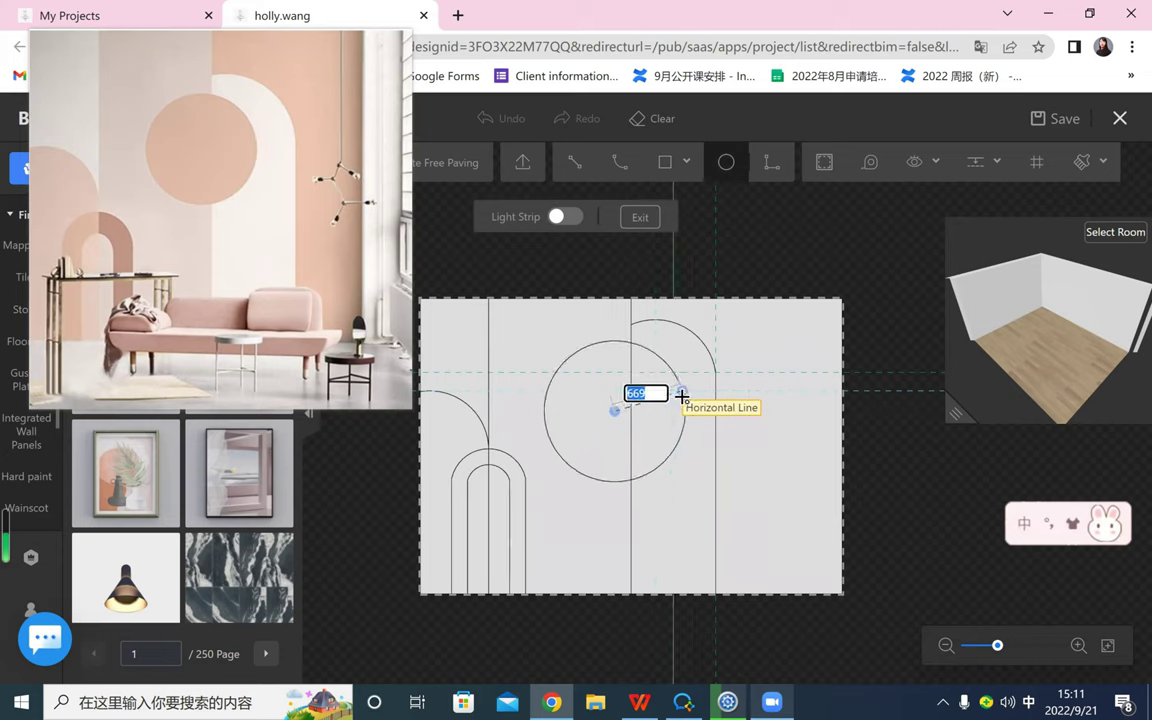
click(683, 395)
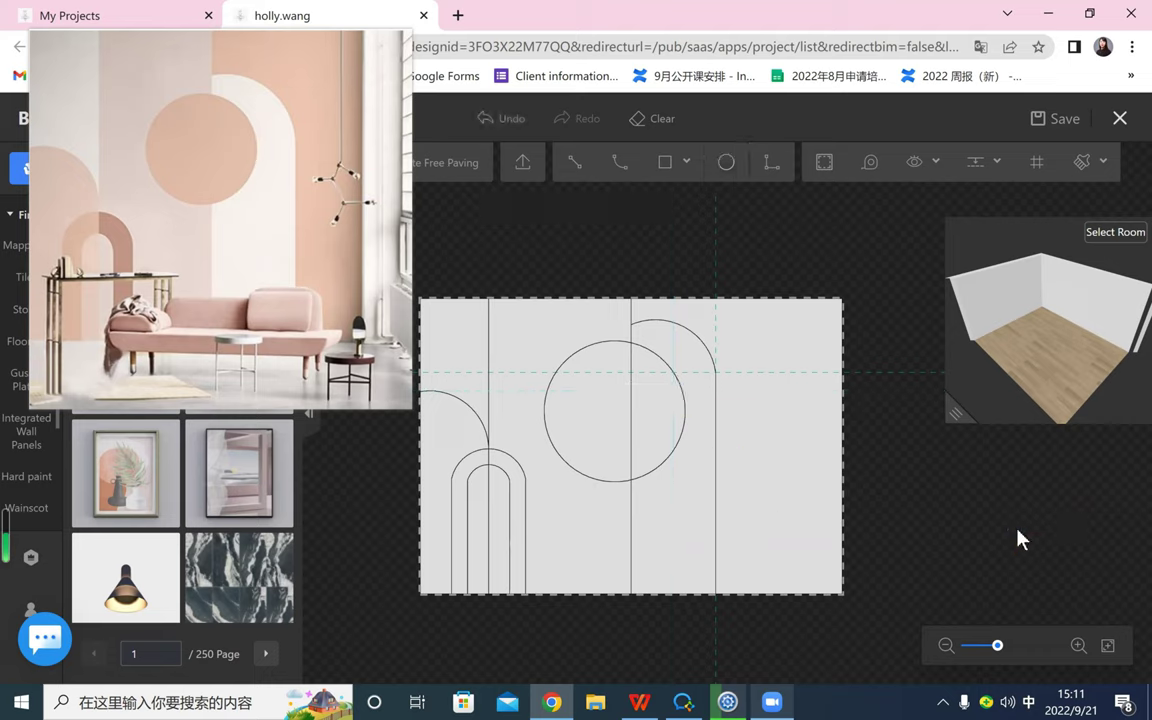
click(630, 393)
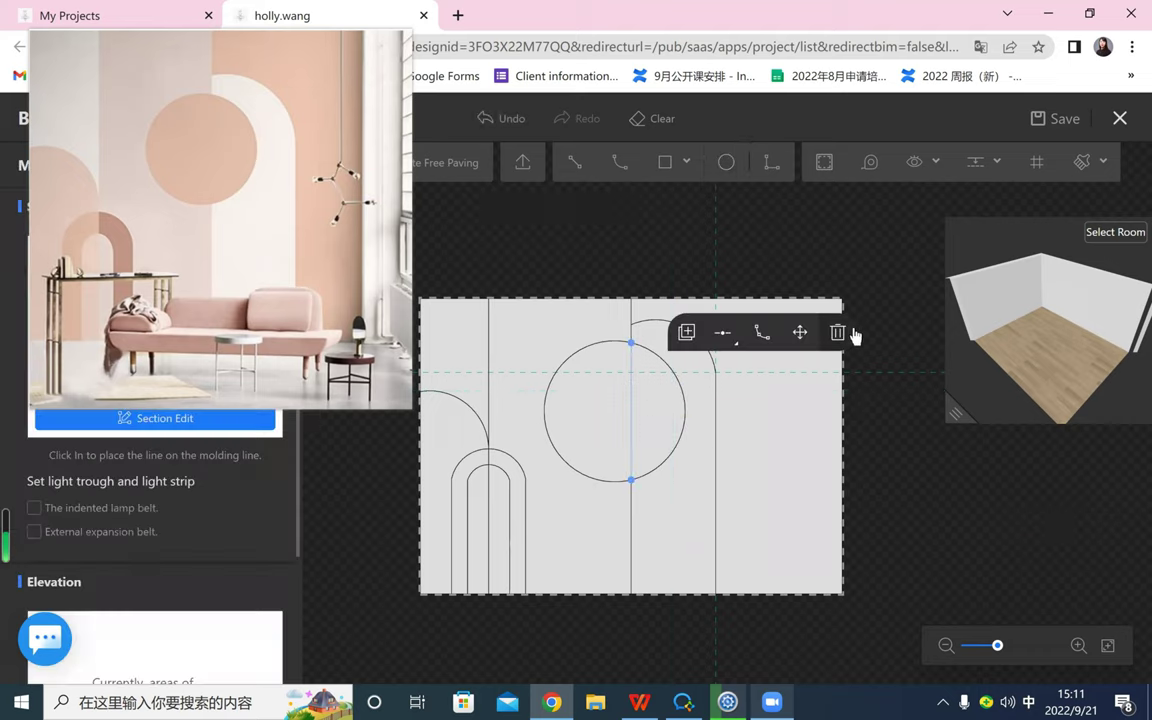
click(988, 516)
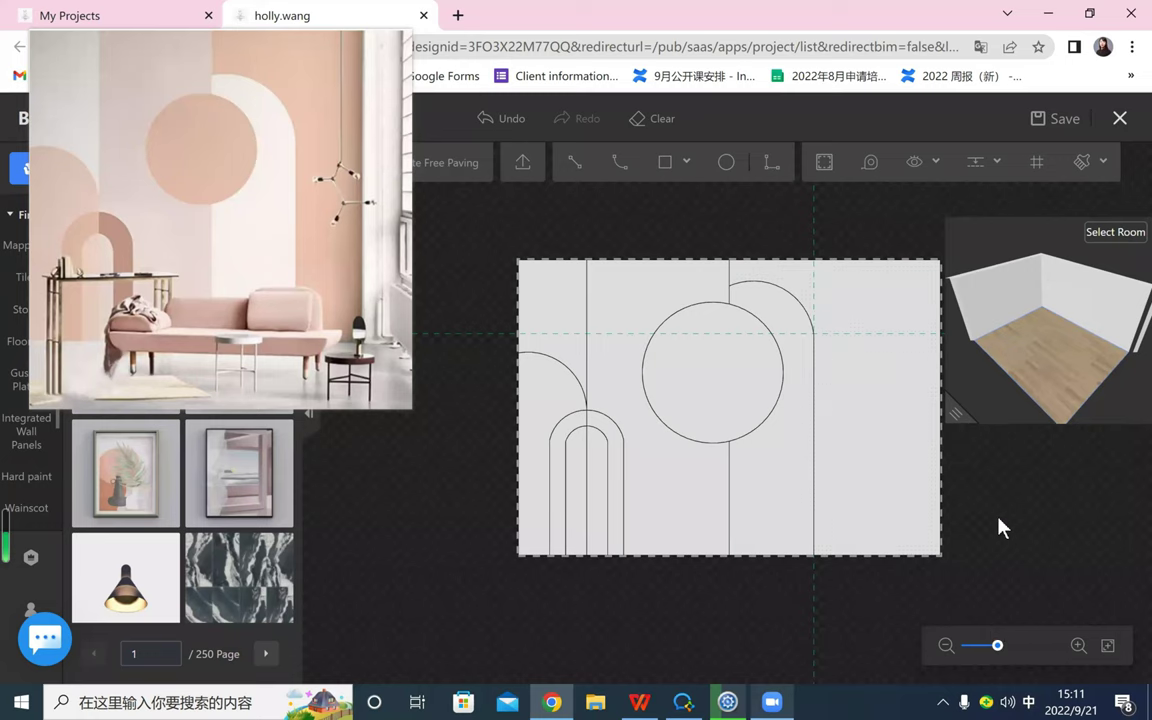
- Move the reference picture clear of the material library and the wall drawing
scroll(1000, 526, down, 1)
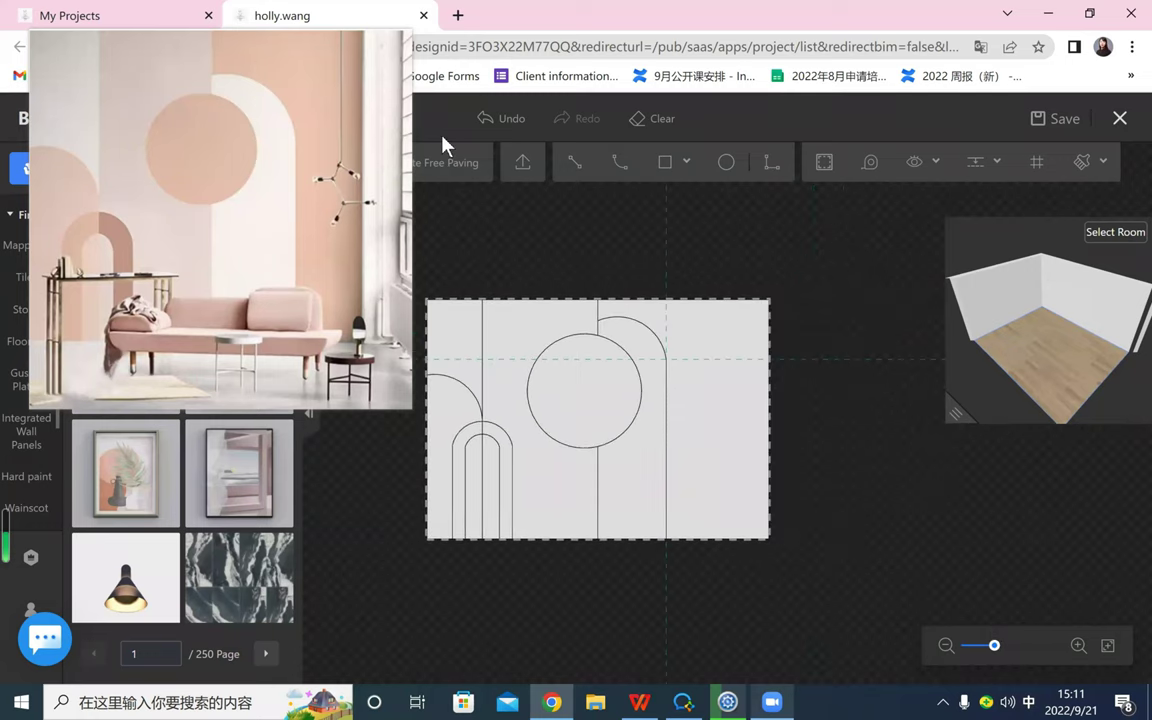
drag(225, 48, 847, 101)
drag(891, 455, 843, 446)
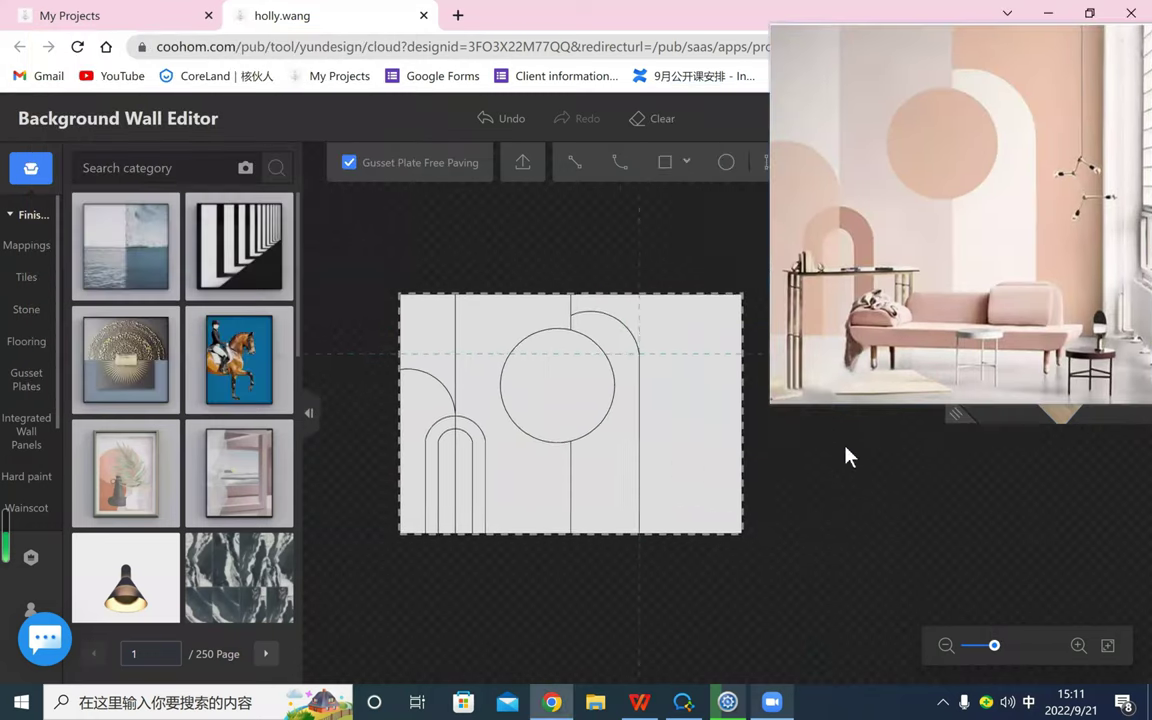
click(936, 262)
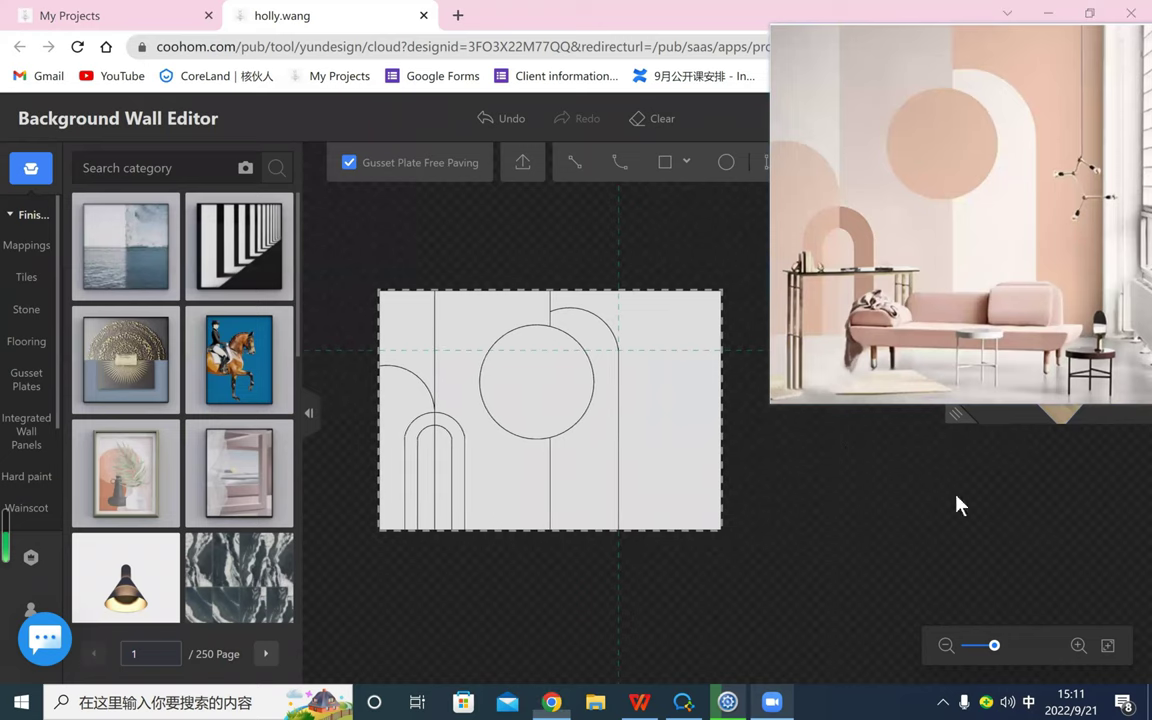
- Show the Paints & Coatings mappings in the material library and look through their colour, colour family, type and product filter options
click(20, 252)
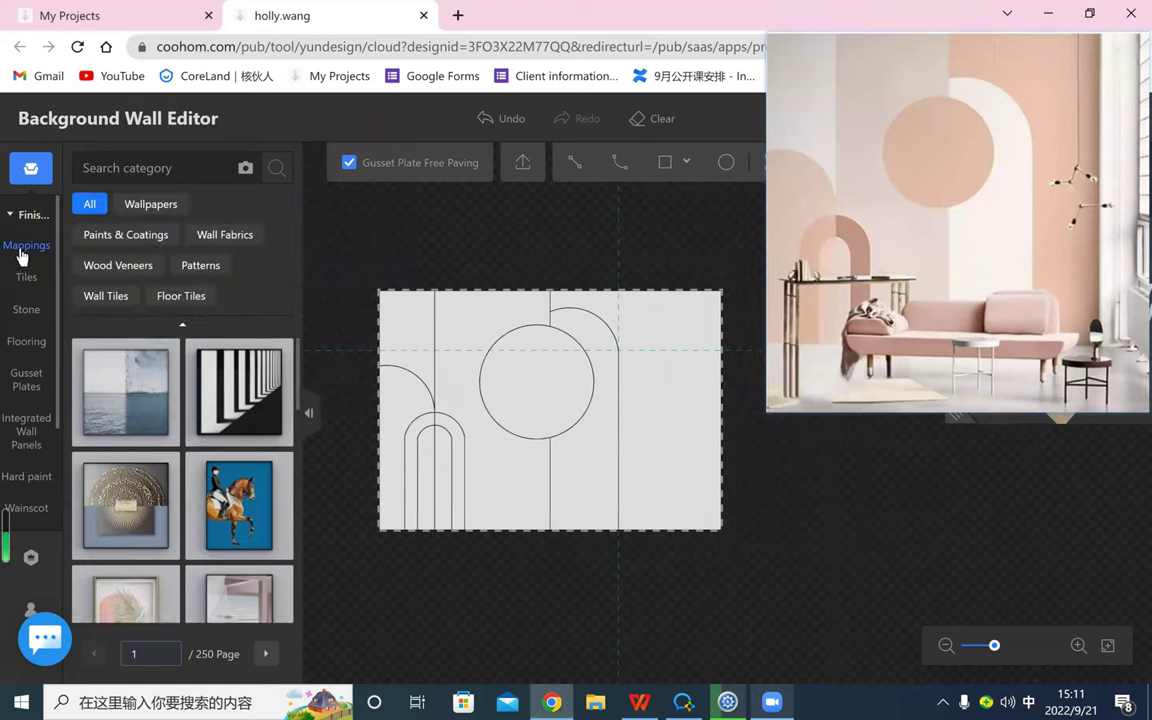
click(123, 236)
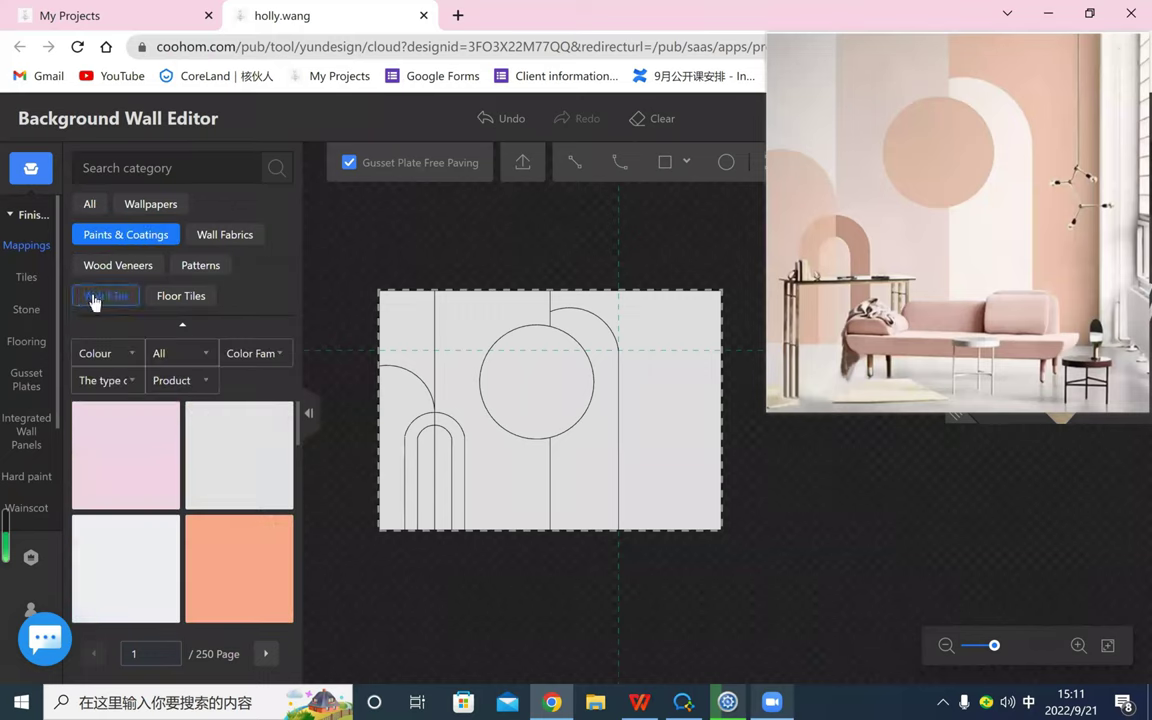
click(129, 356)
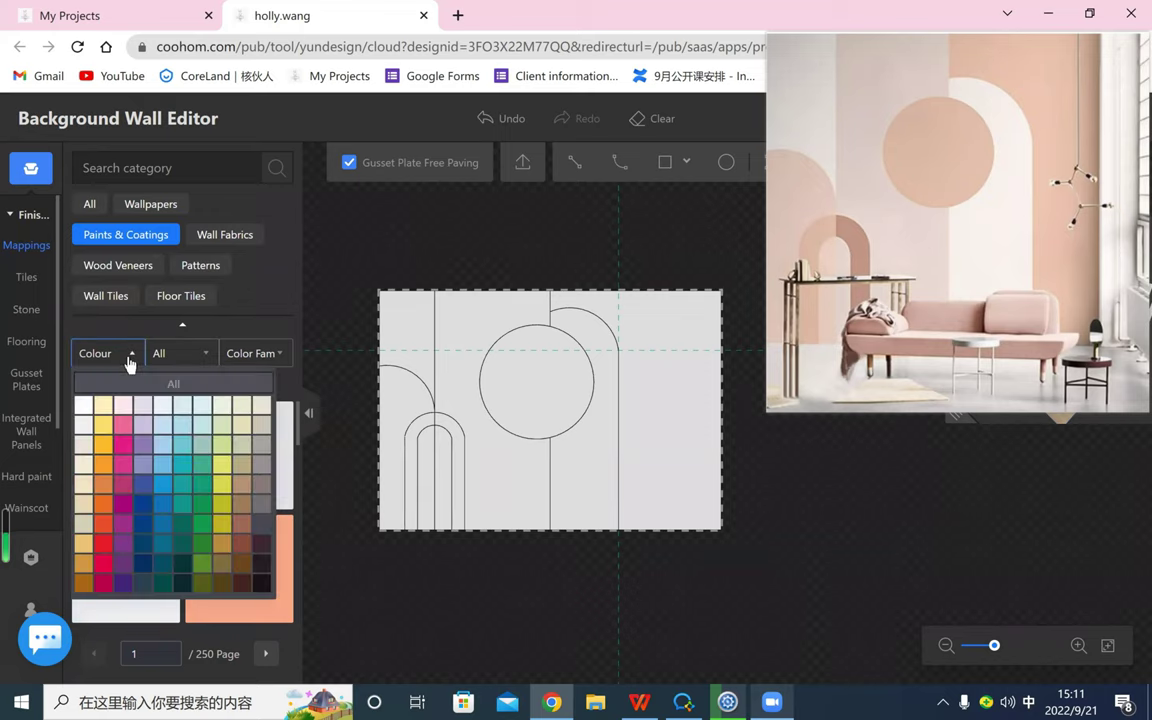
click(129, 356)
click(207, 354)
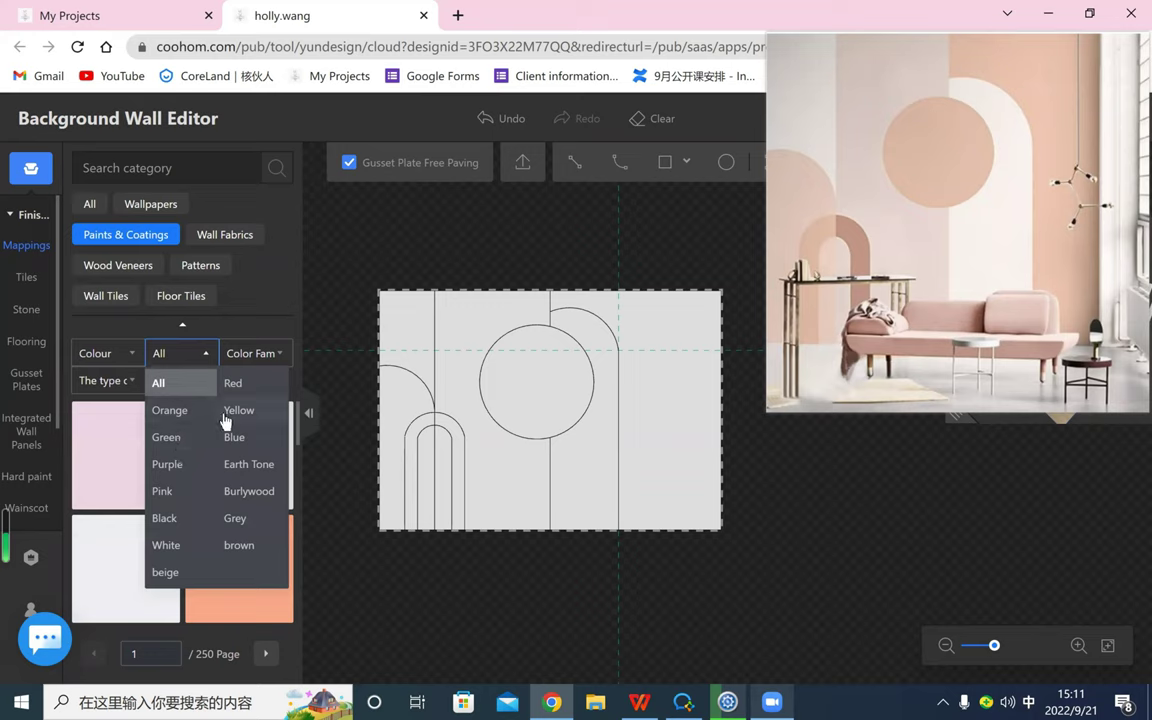
click(125, 356)
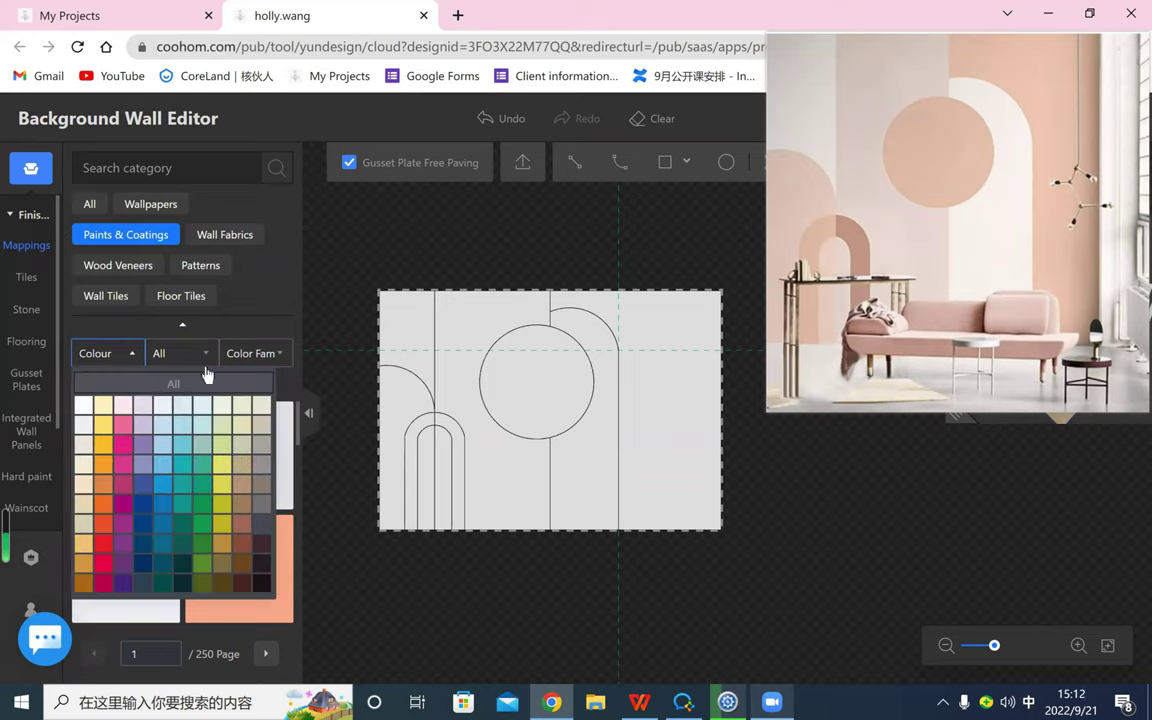
click(275, 358)
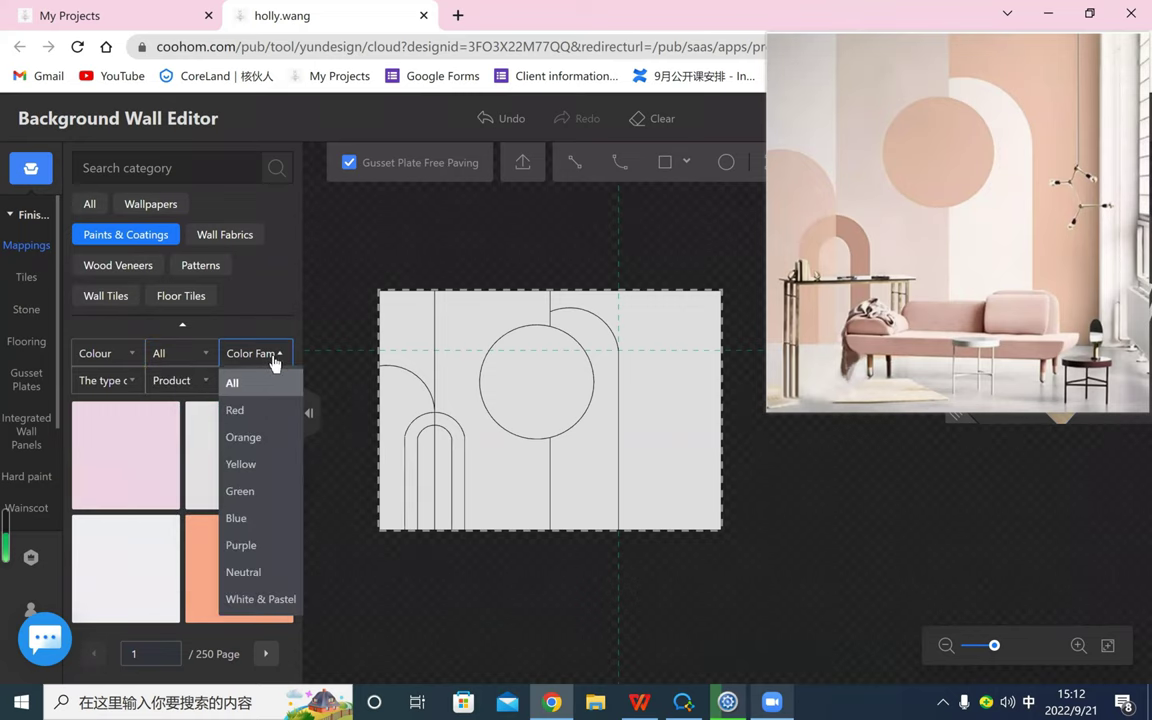
click(124, 384)
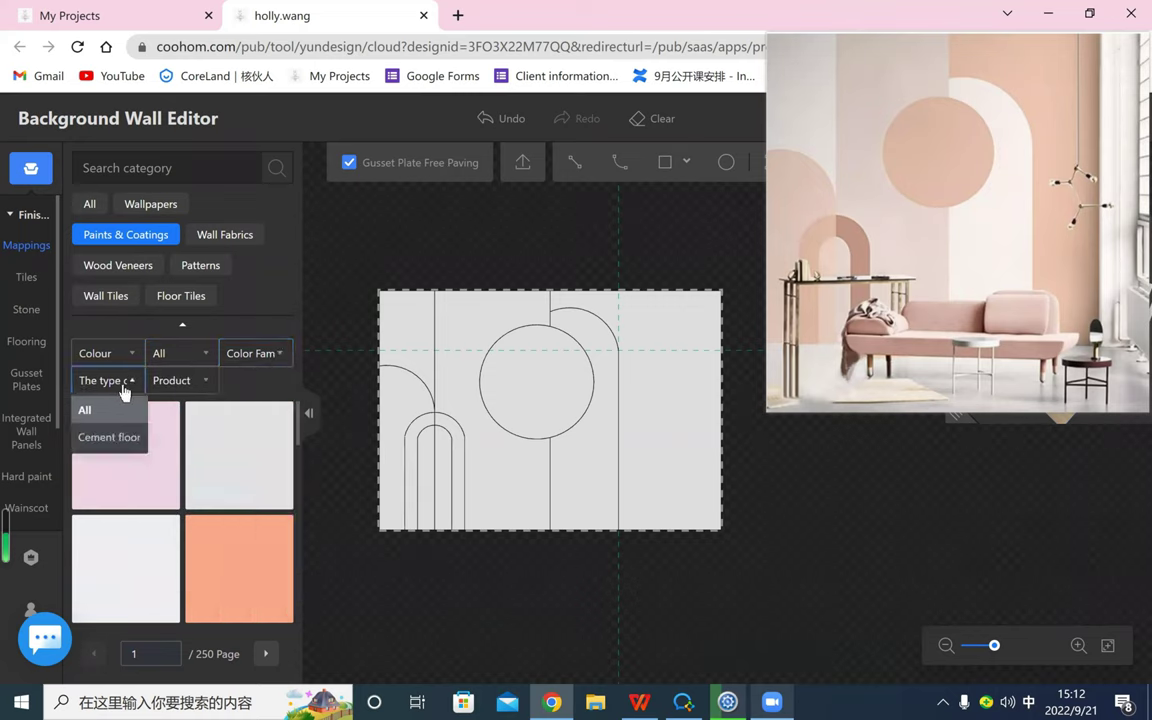
click(203, 386)
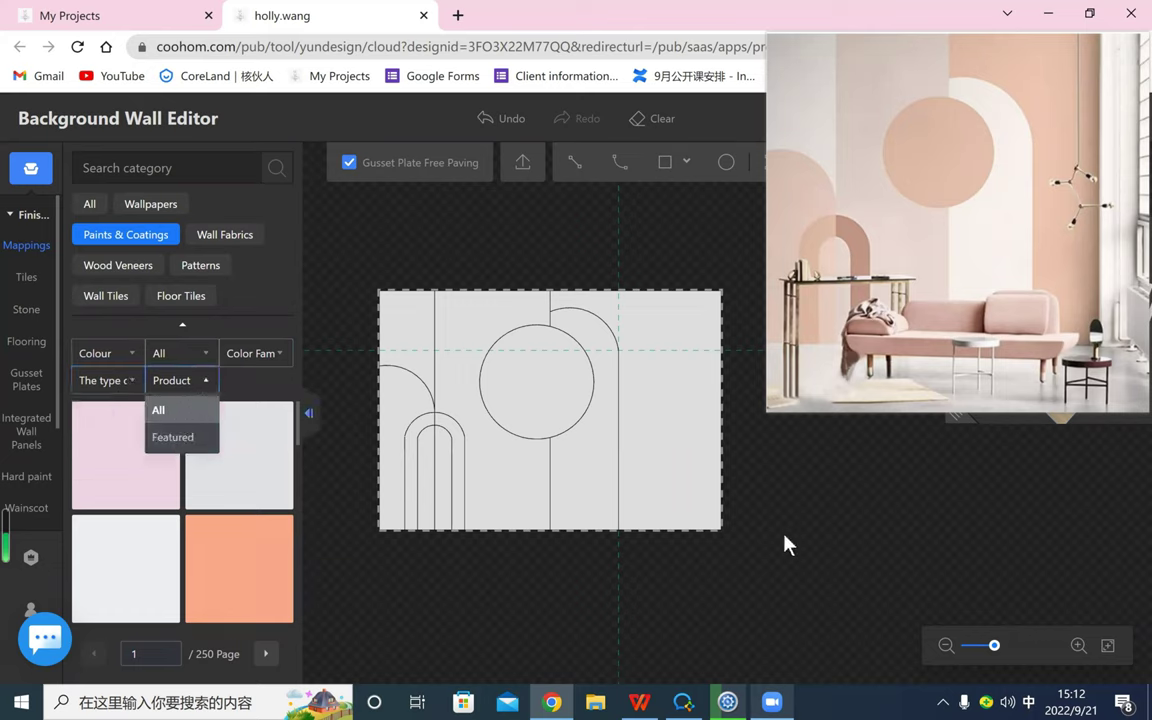
click(830, 240)
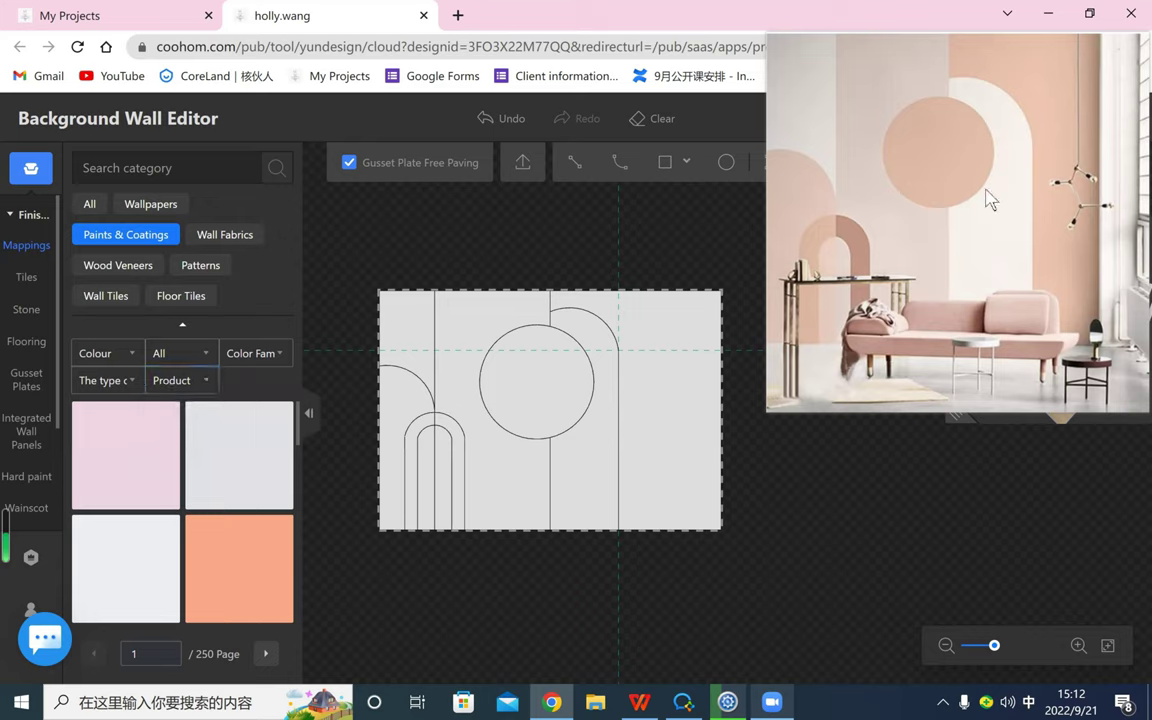
- Filter the paints by Orange and browse them for a tone matching the reference picture
key(ctrl+s)
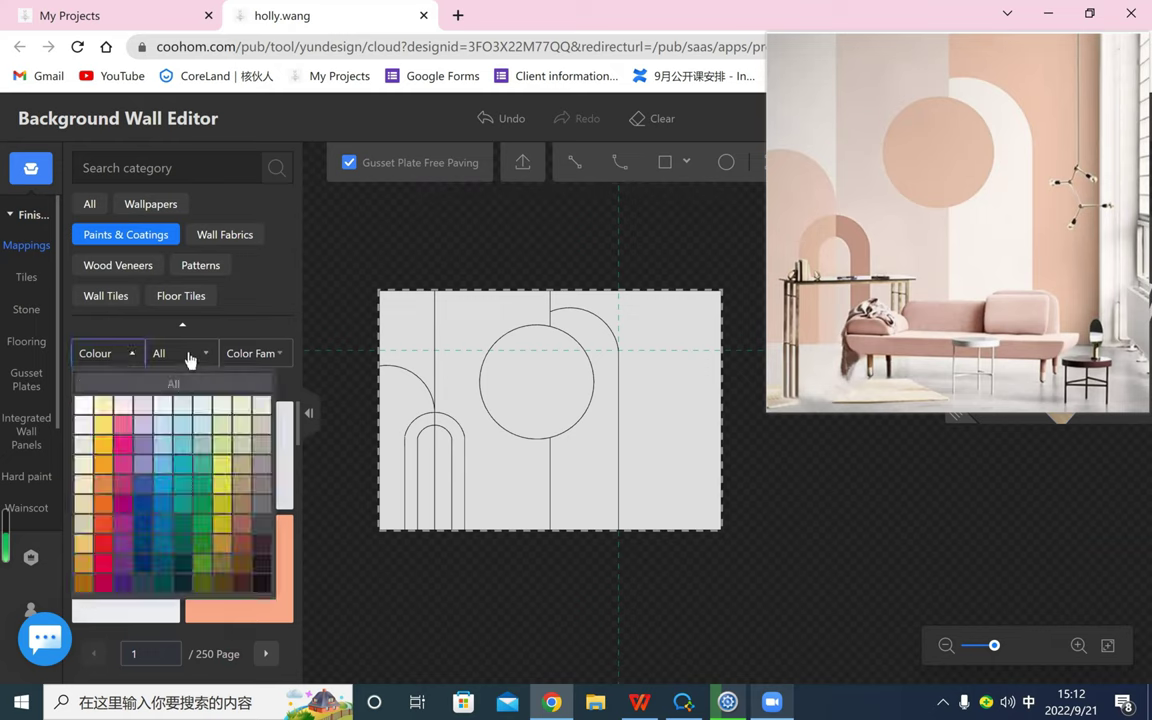
mouse_move(174, 369)
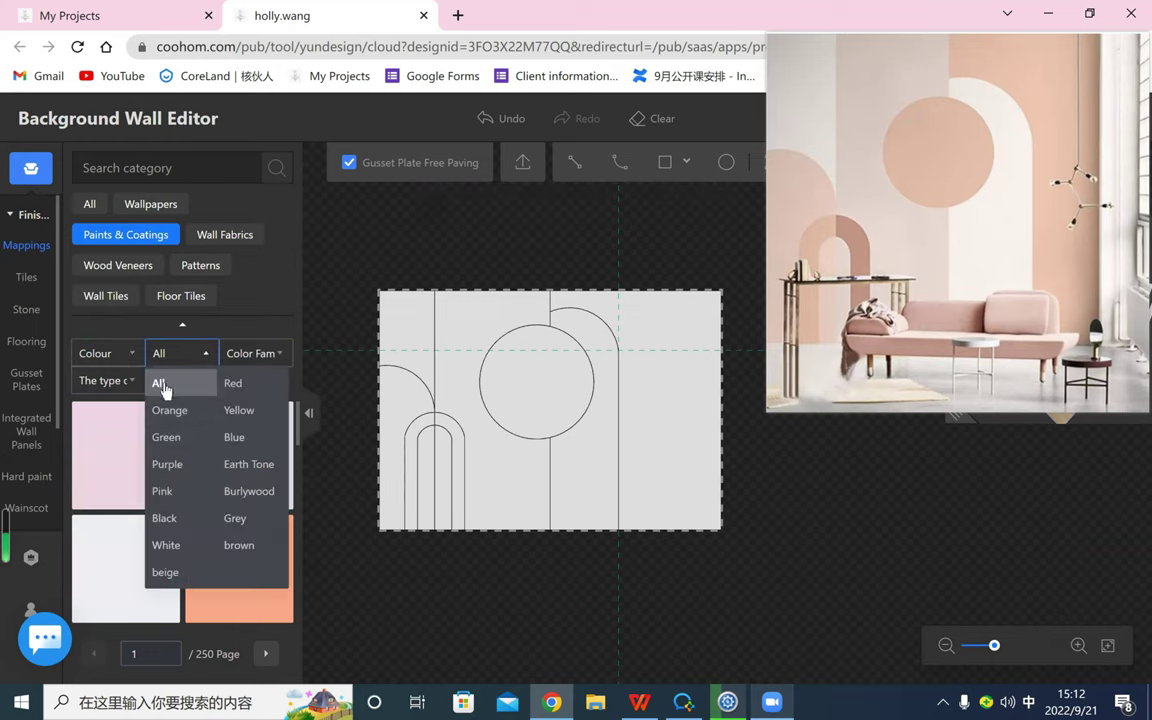
click(168, 410)
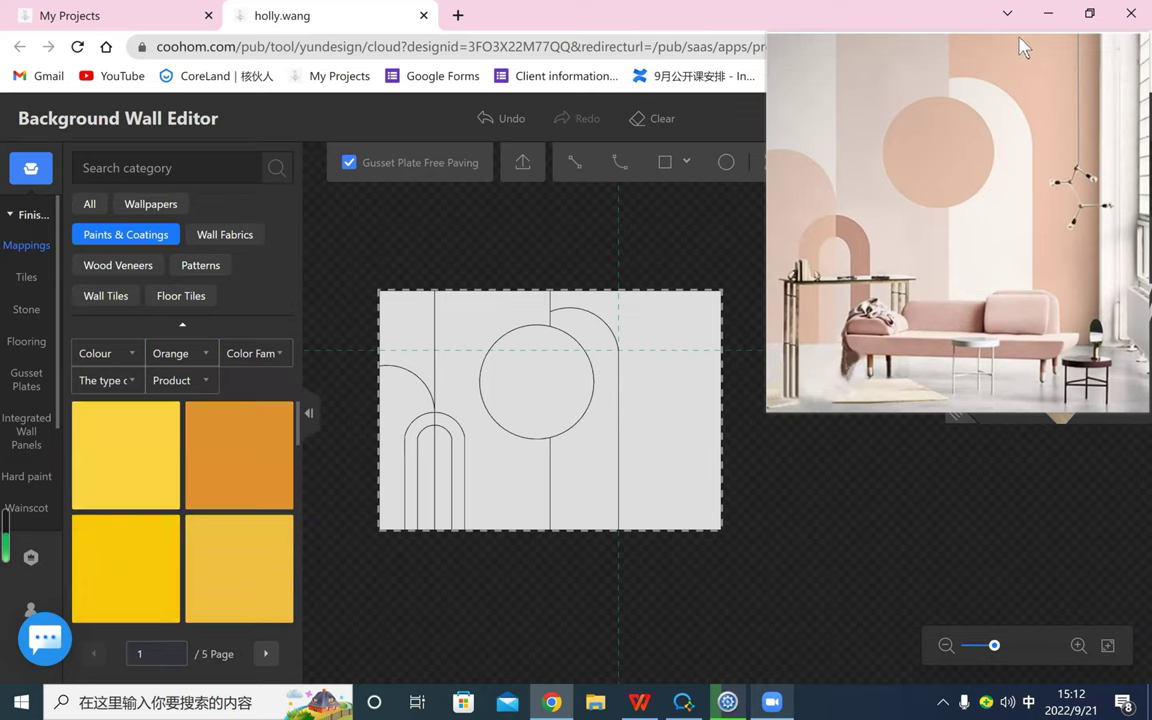
scroll(246, 460, down, 5)
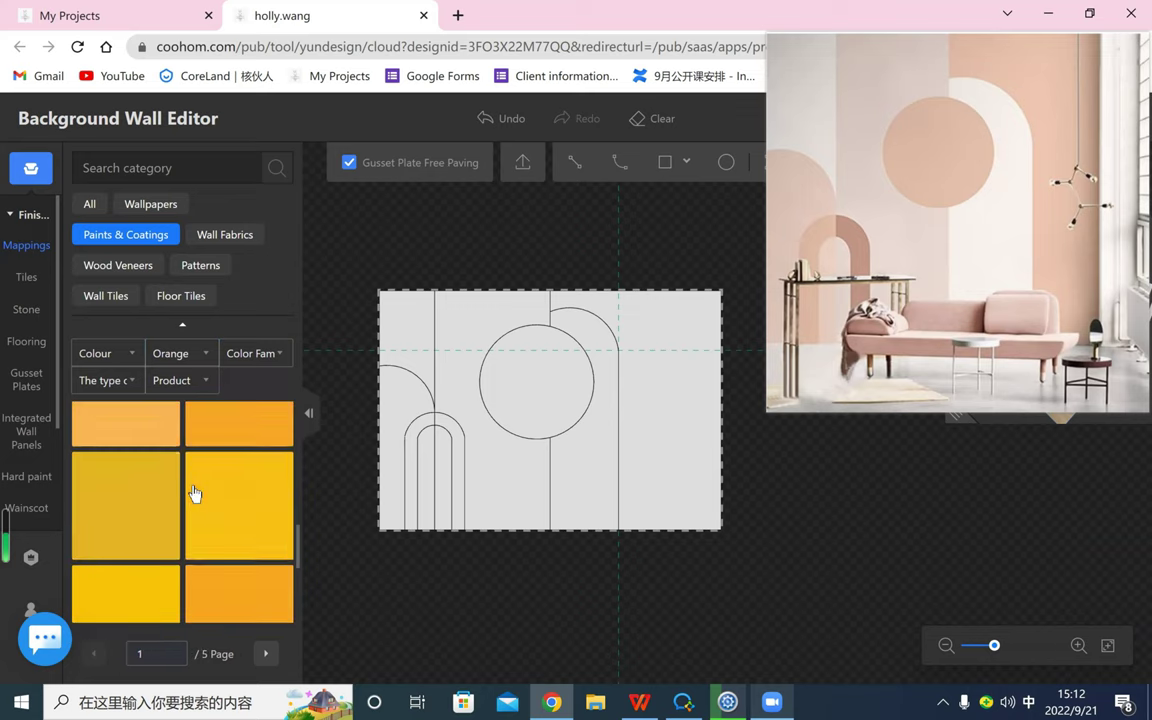
scroll(197, 482, down, 8)
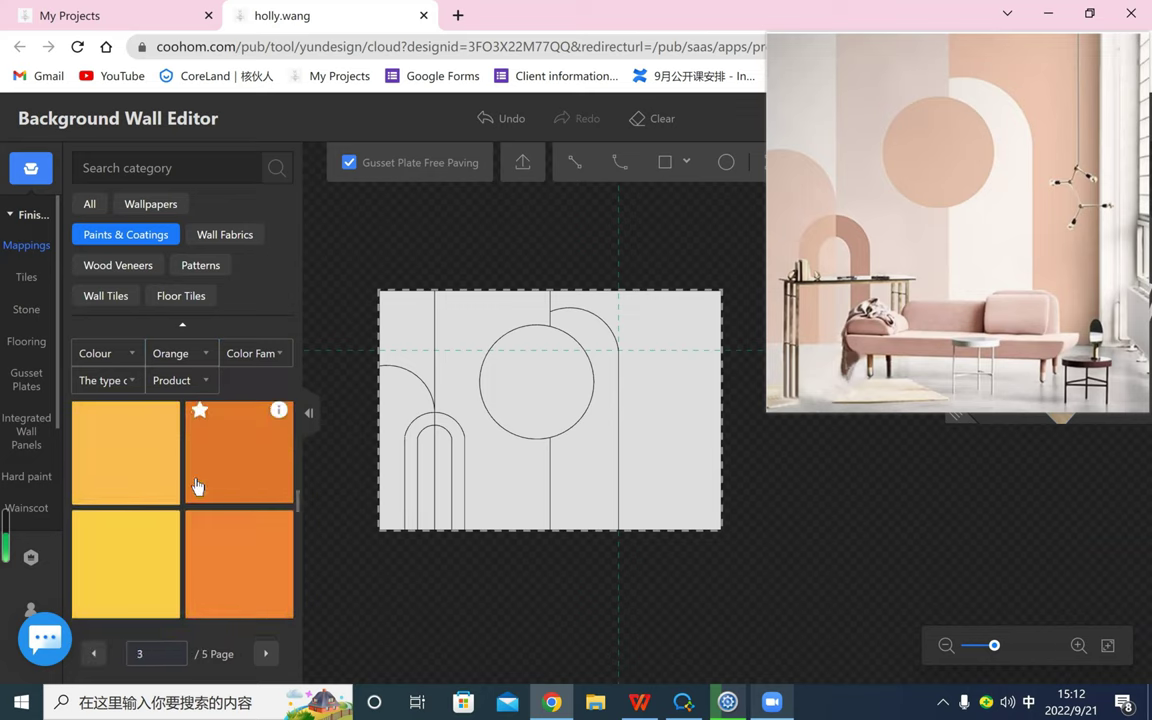
- Try narrowing the orange paints with an ochre and then a tan colour swatch, browsing the paints for each
click(126, 354)
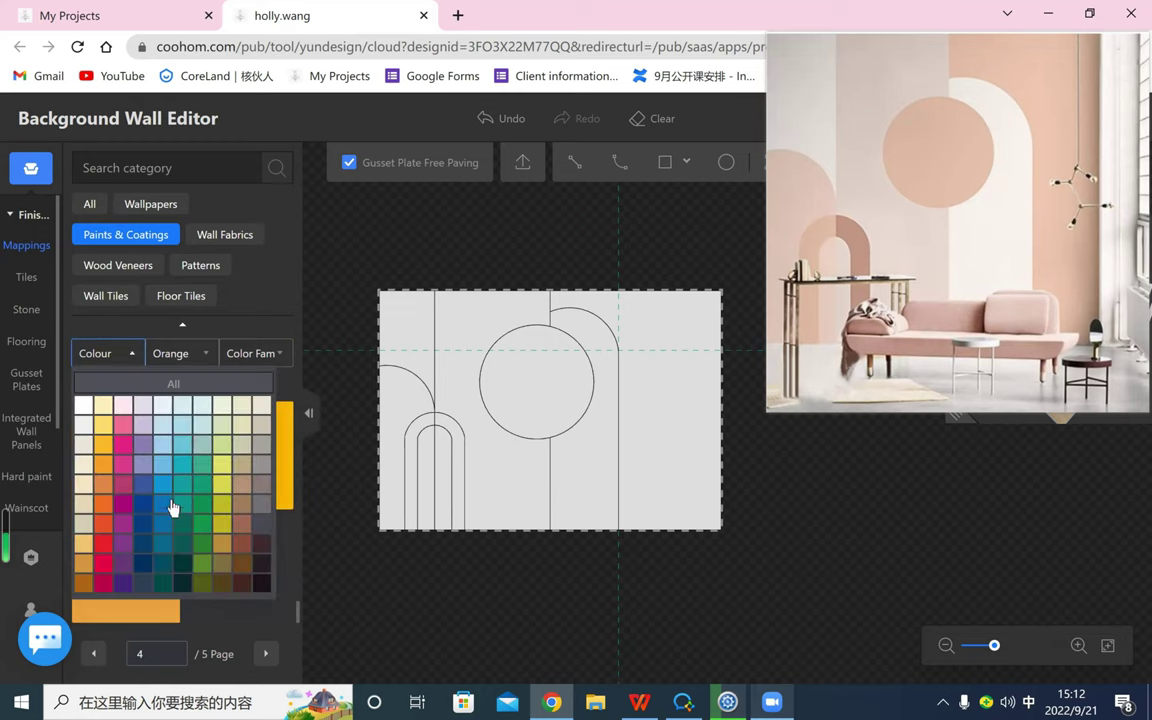
click(85, 567)
scroll(175, 520, down, 5)
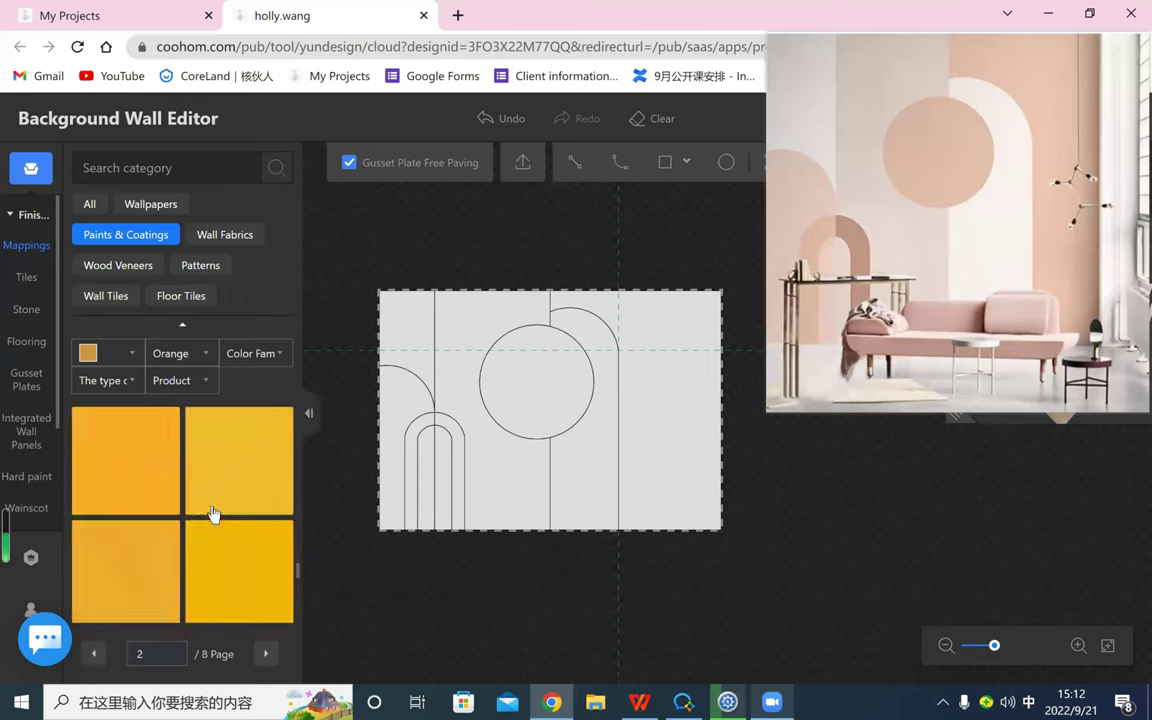
click(112, 352)
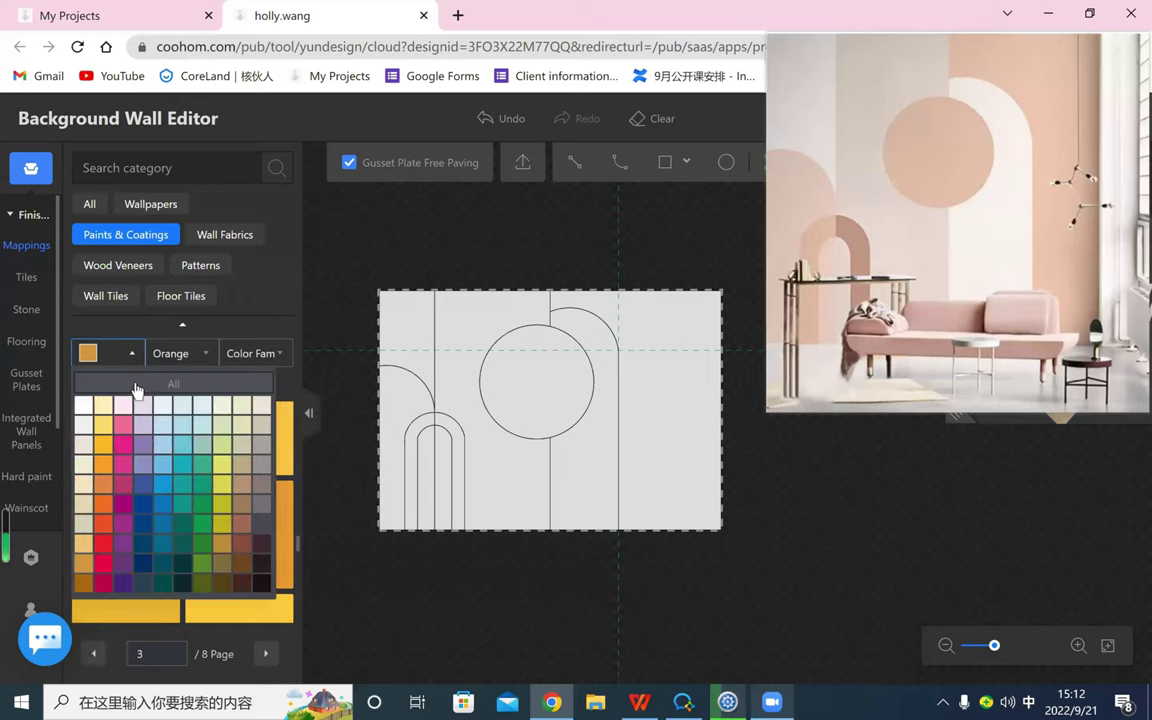
click(240, 500)
scroll(224, 522, down, 3)
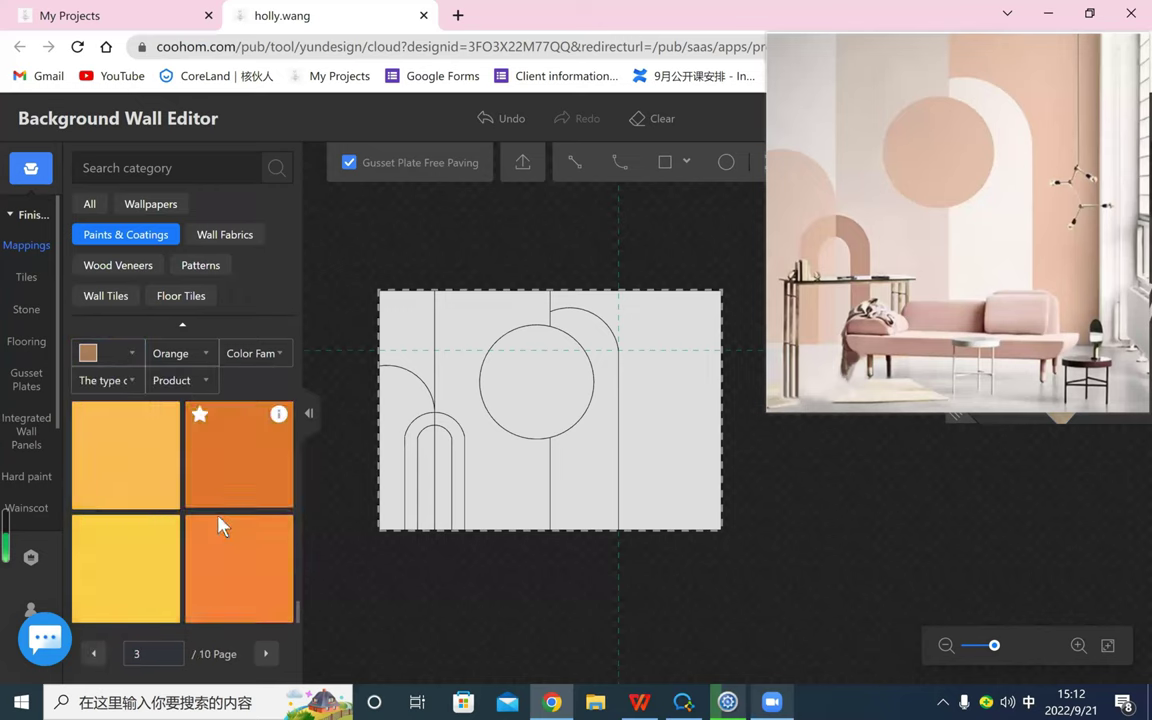
scroll(207, 472, up, 5)
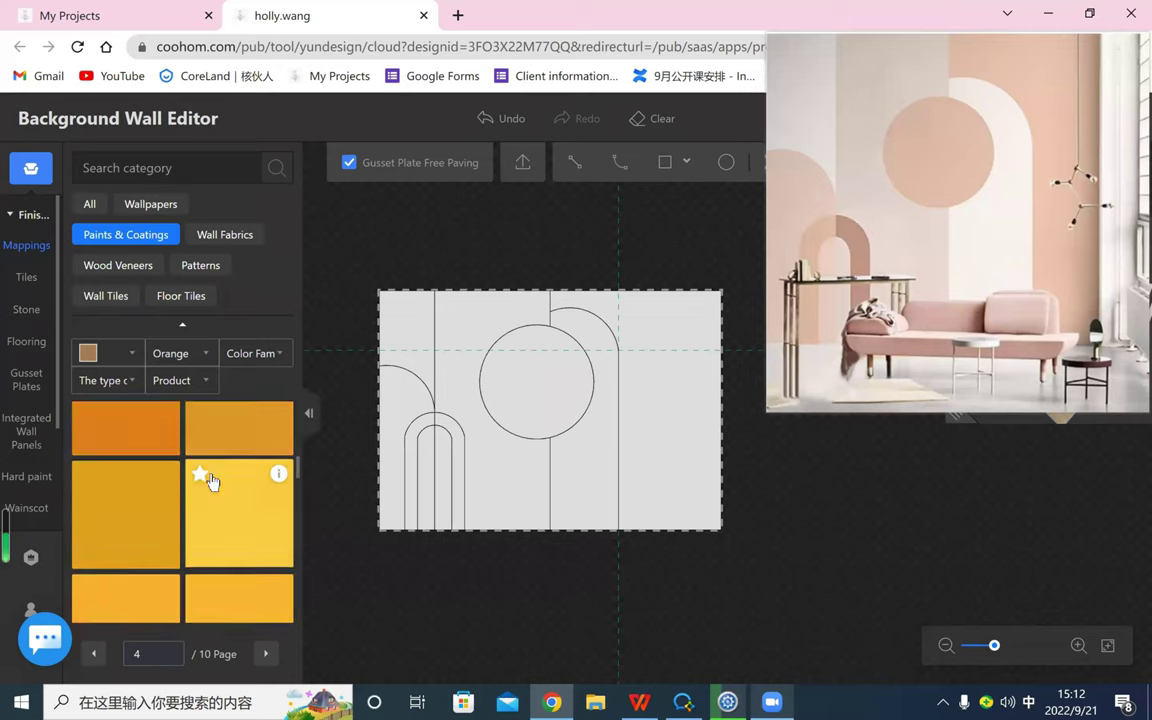
scroll(200, 465, up, 5)
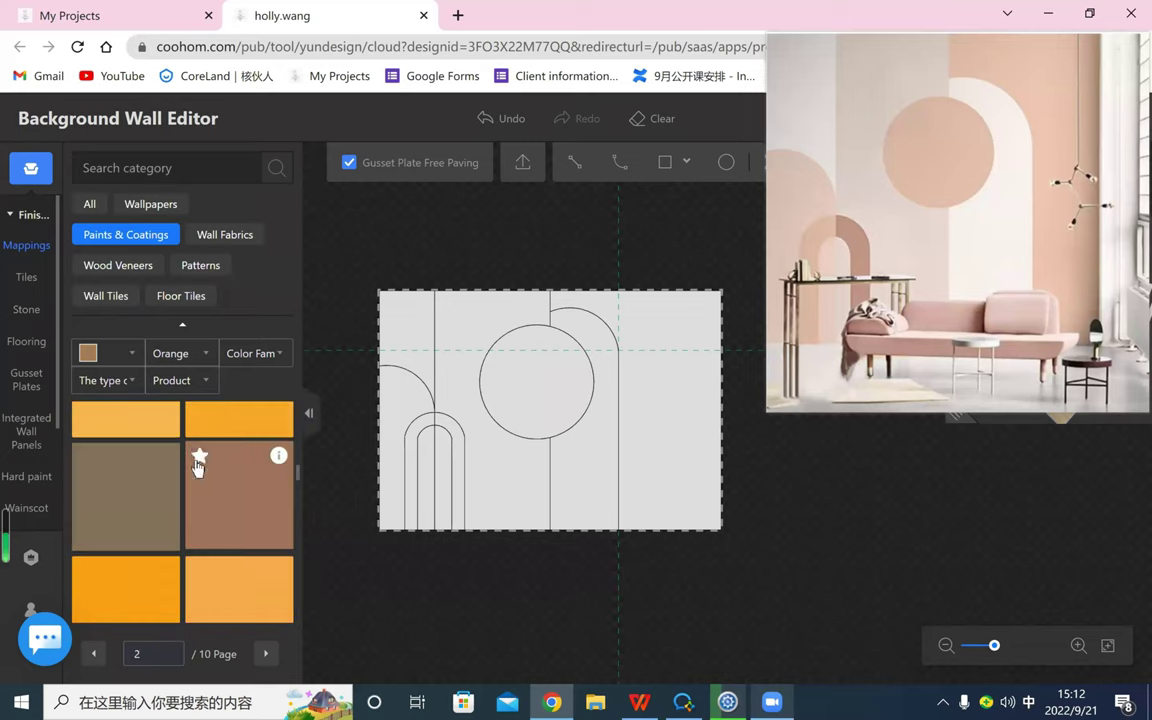
- Narrow the orange paints with a golden-brown colour swatch and apply a light orange paint to the wall section right of the large arch
click(127, 361)
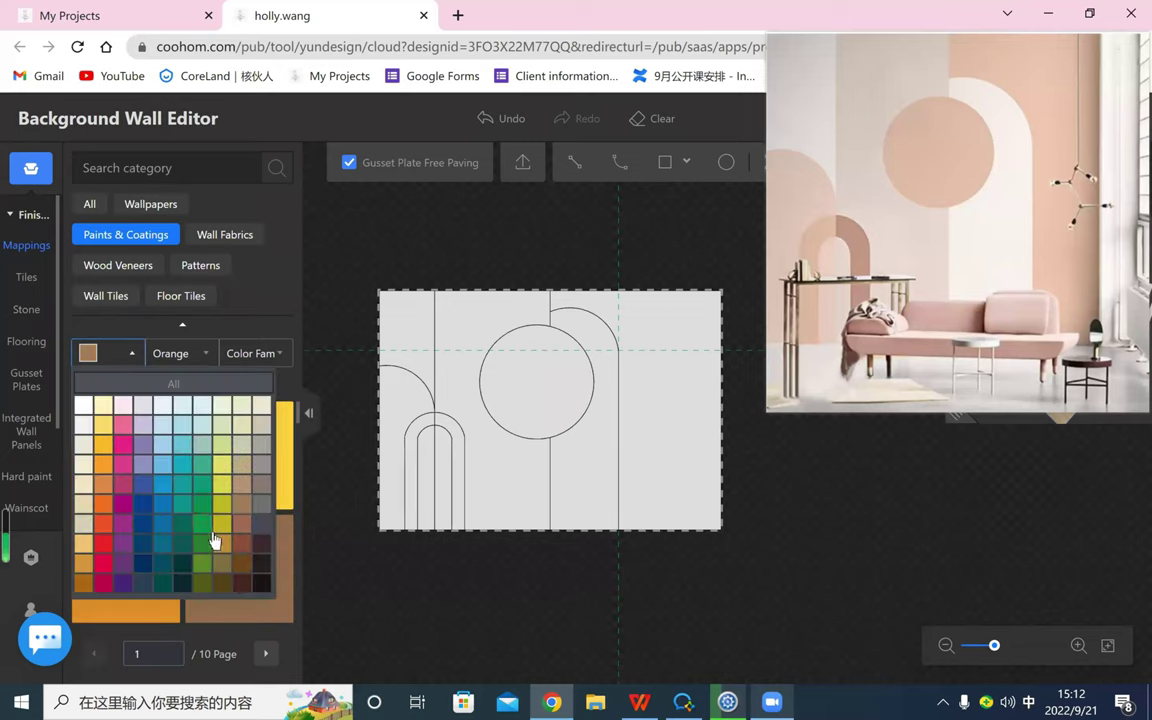
click(224, 548)
scroll(211, 545, down, 3)
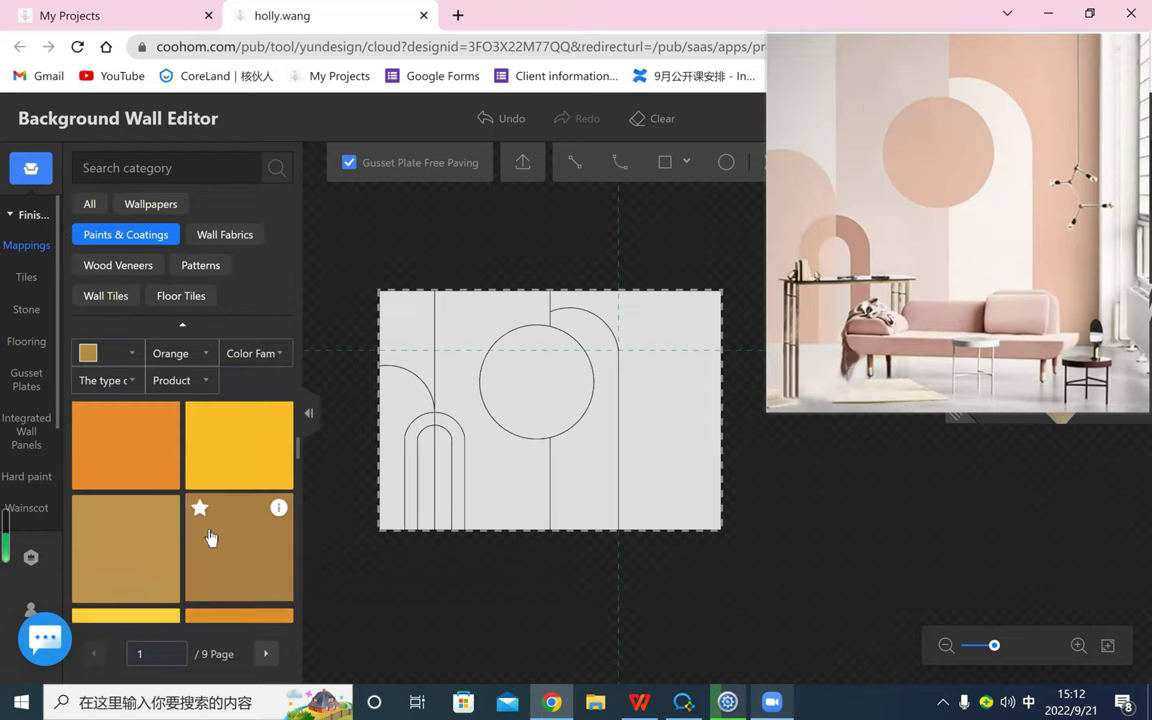
scroll(247, 512, down, 3)
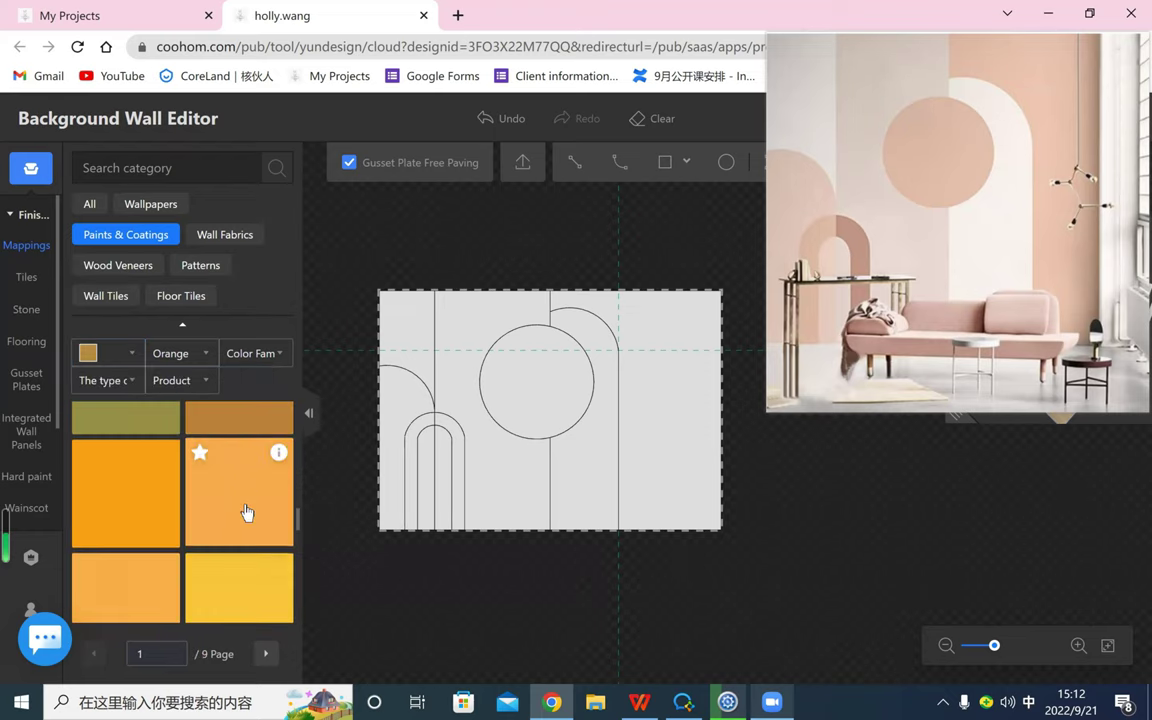
scroll(247, 512, down, 3)
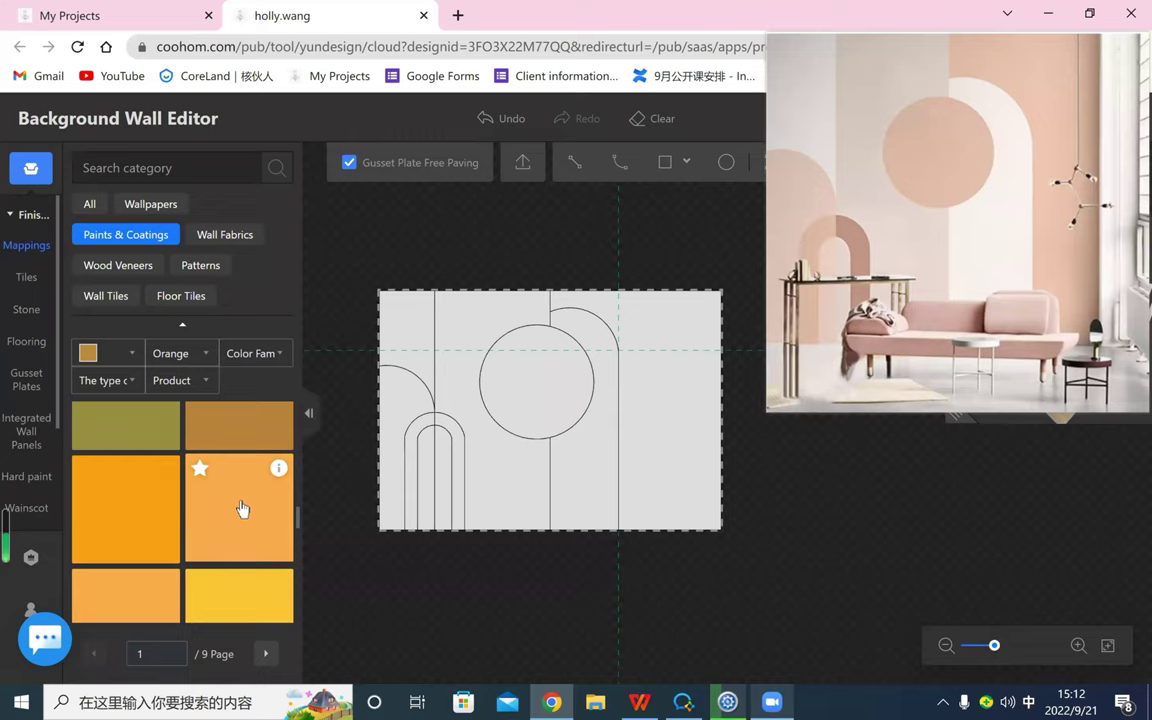
drag(240, 512, 500, 668)
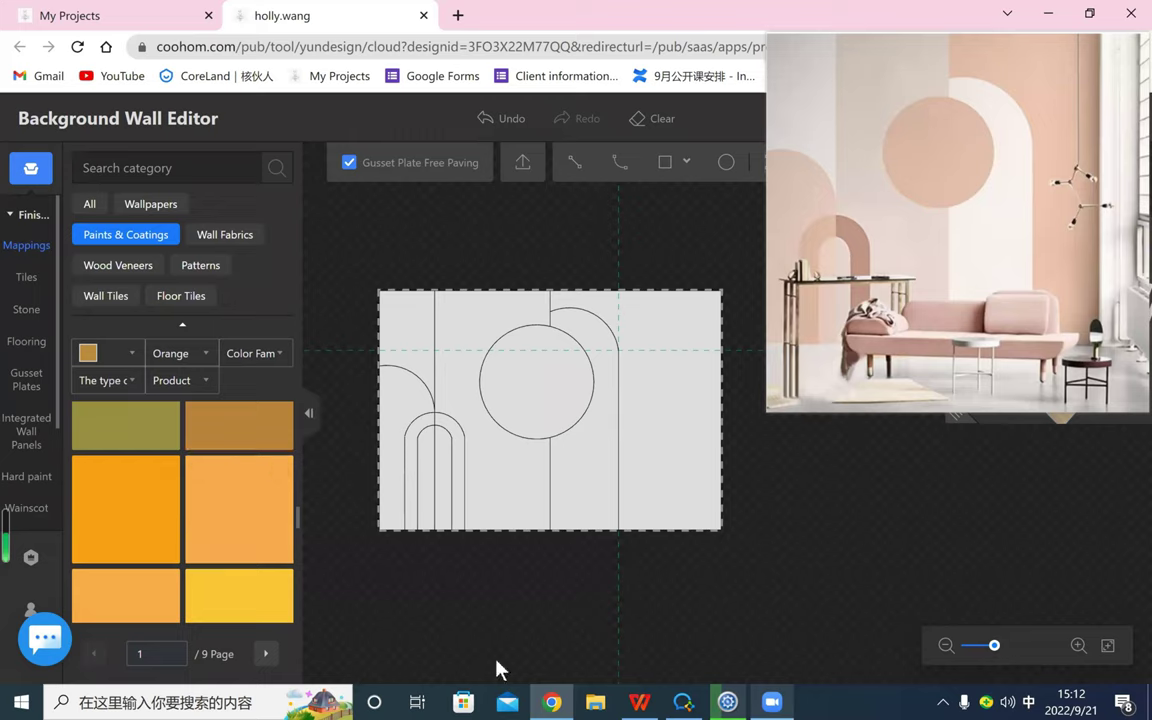
click(653, 448)
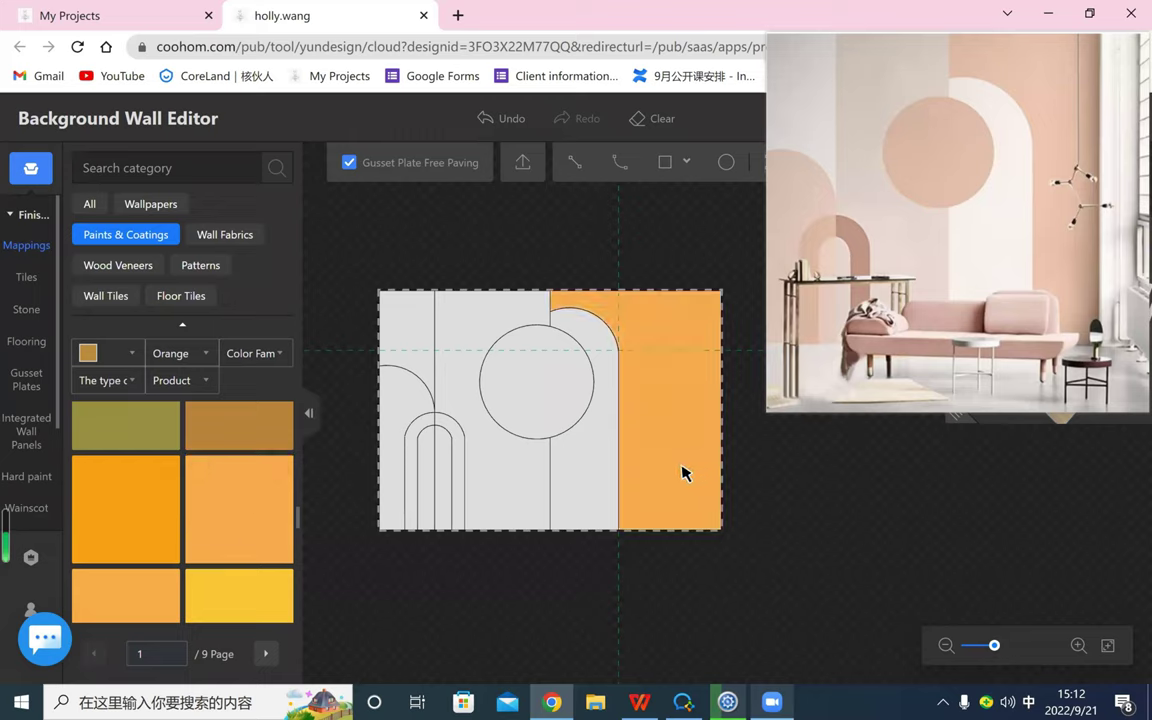
- Switch the paint filters to the Pink colour family and a pale pink colour swatch
scroll(234, 532, down, 3)
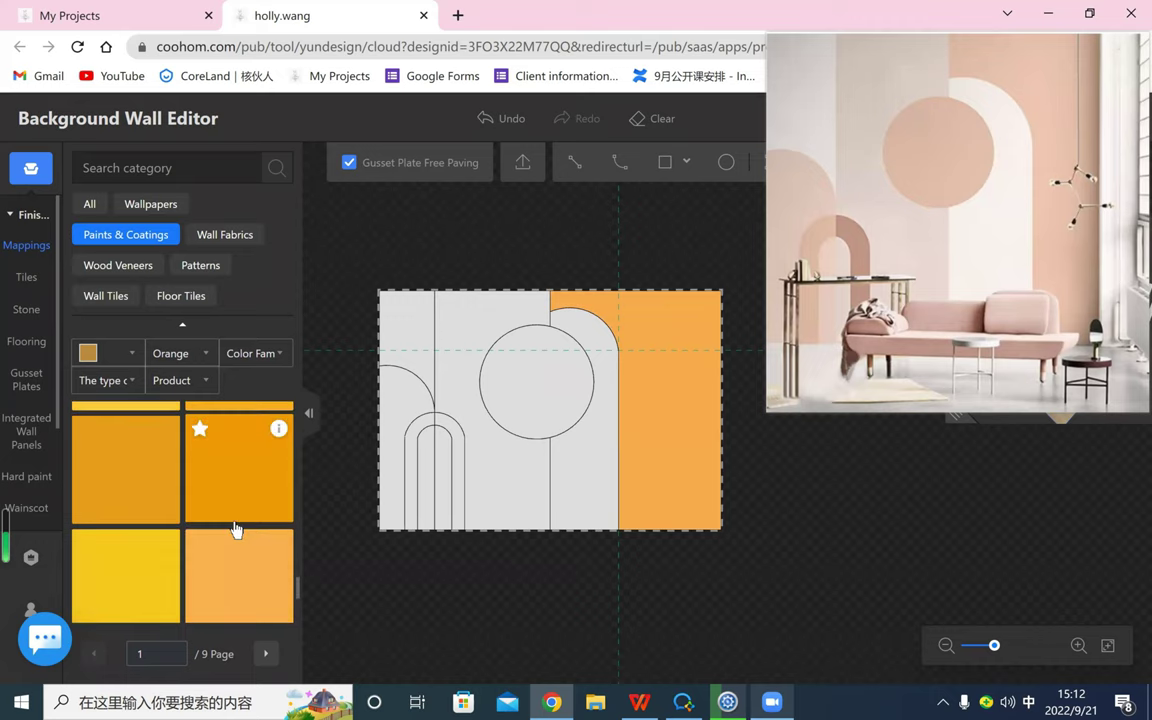
scroll(236, 528, down, 5)
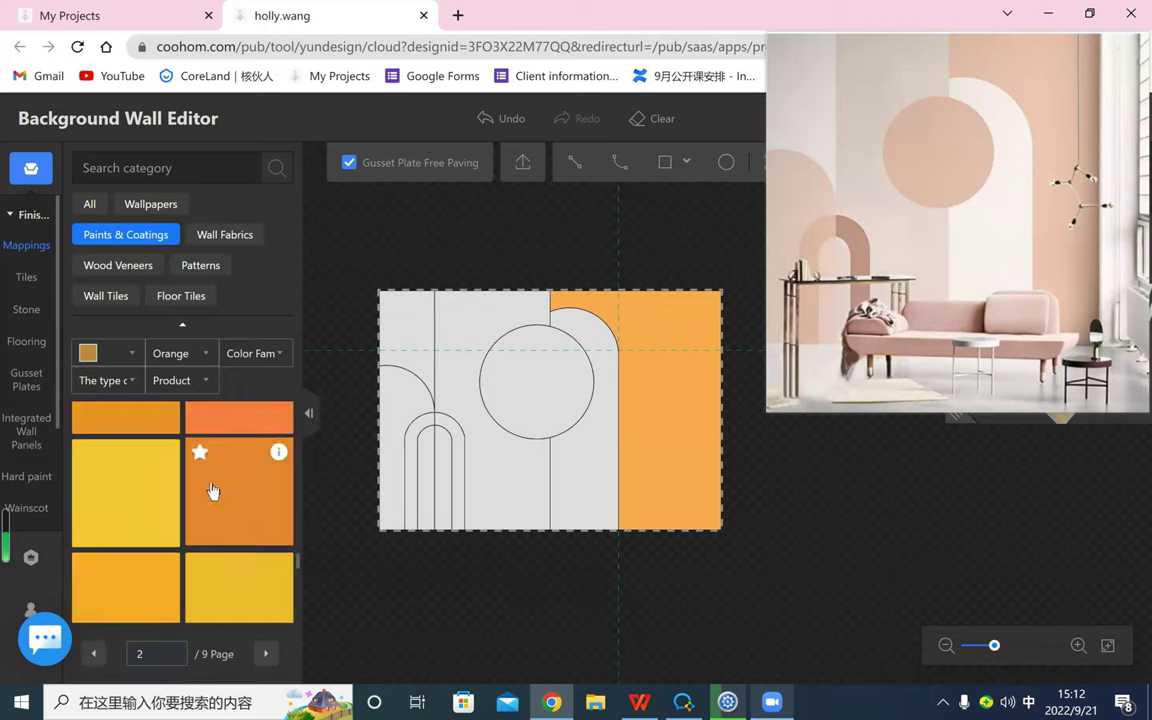
click(132, 356)
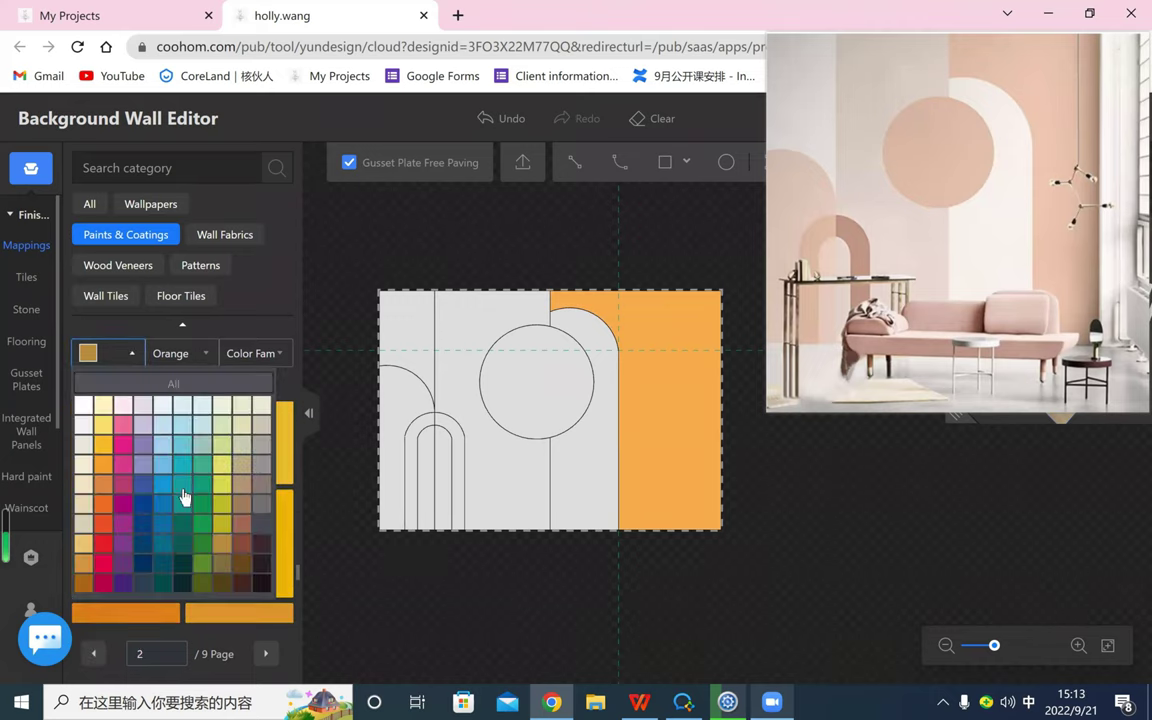
click(200, 348)
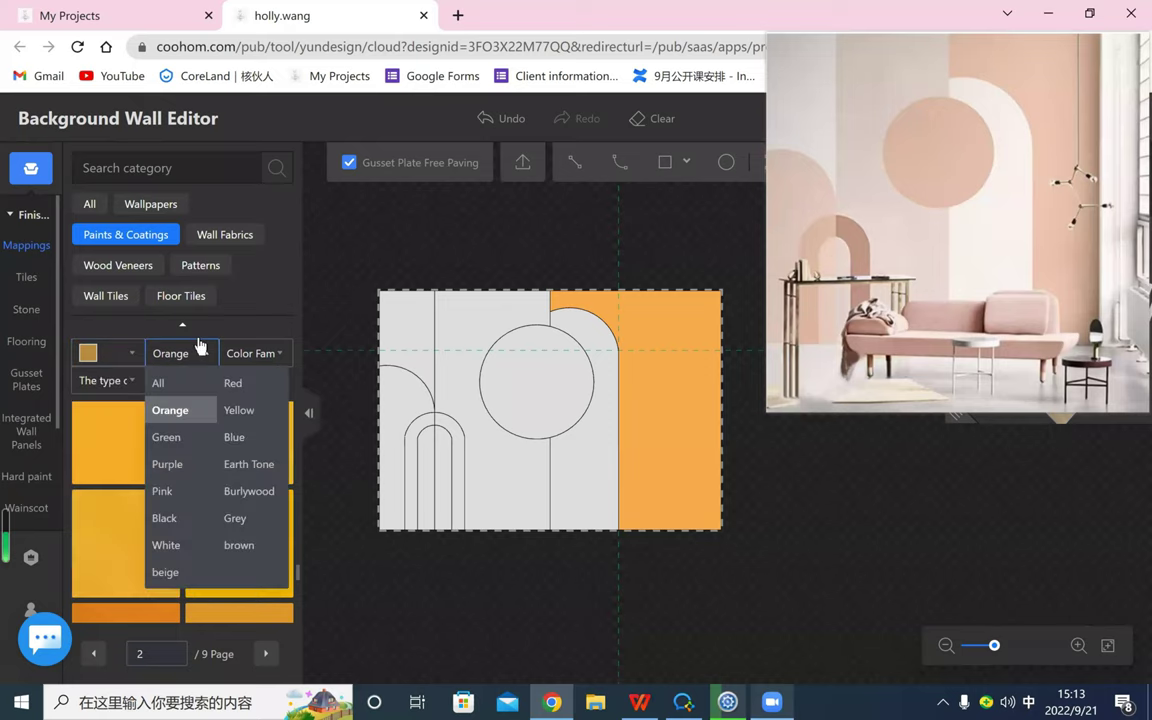
click(163, 491)
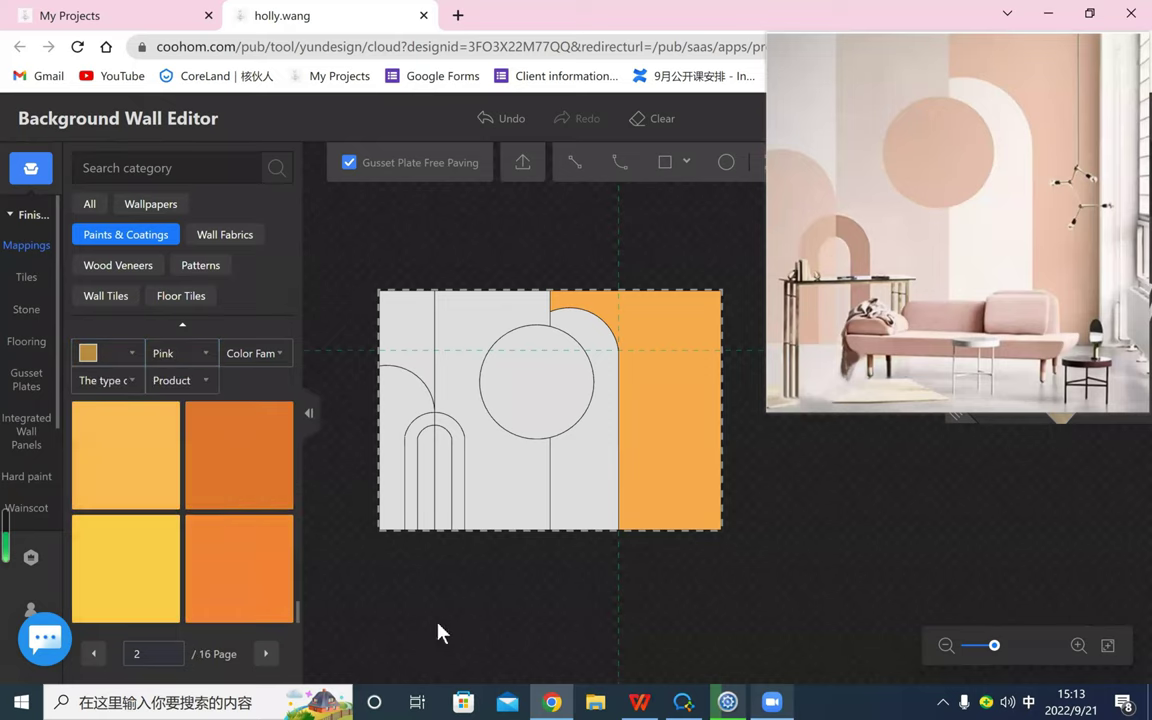
scroll(221, 497, up, 5)
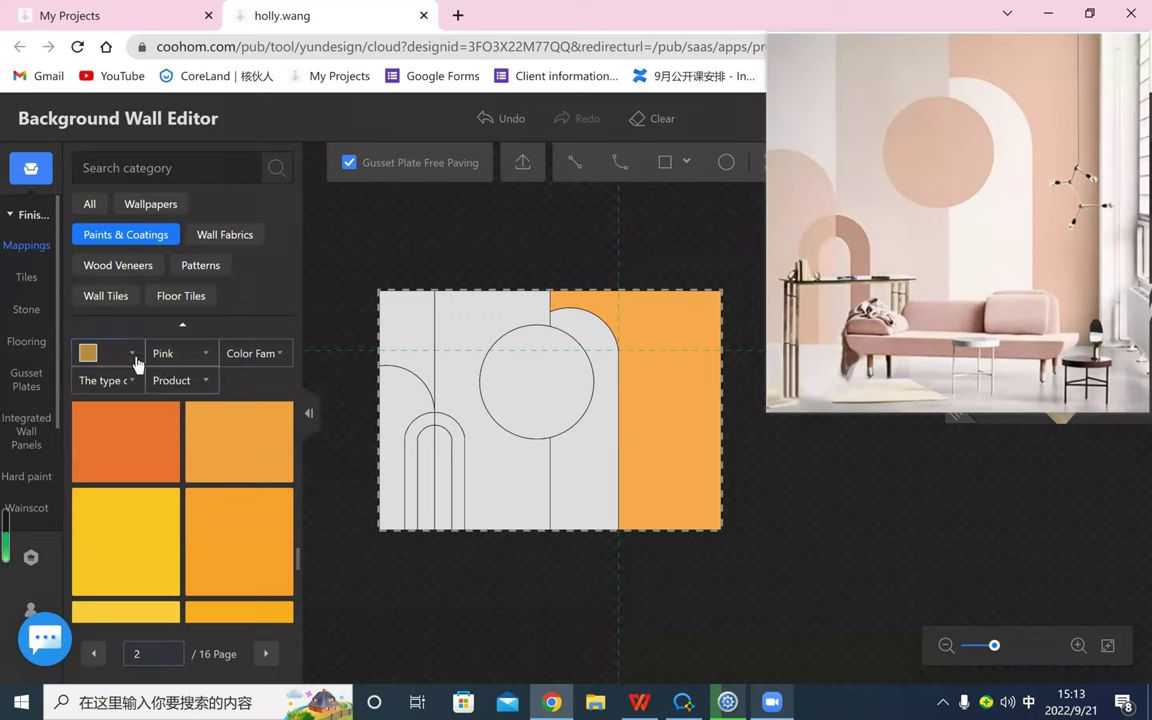
click(137, 363)
click(116, 368)
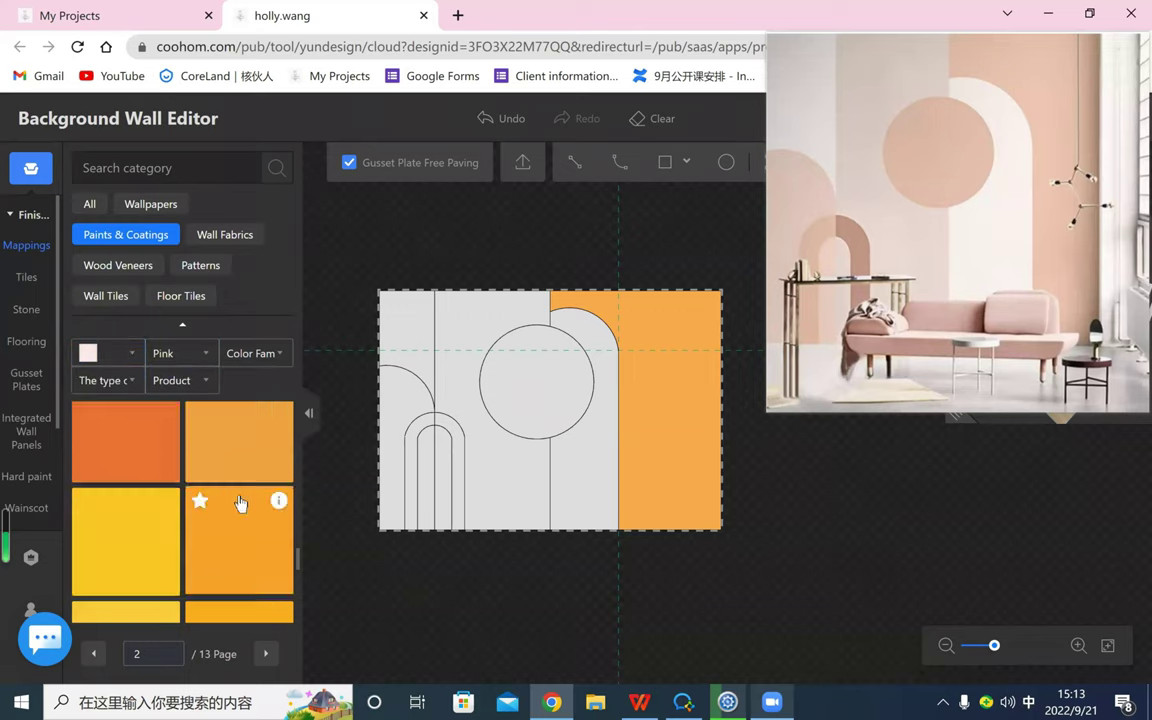
- Browse the filtered pink paints for tones matching the stripes and arches in the reference picture
scroll(236, 486, up, 2)
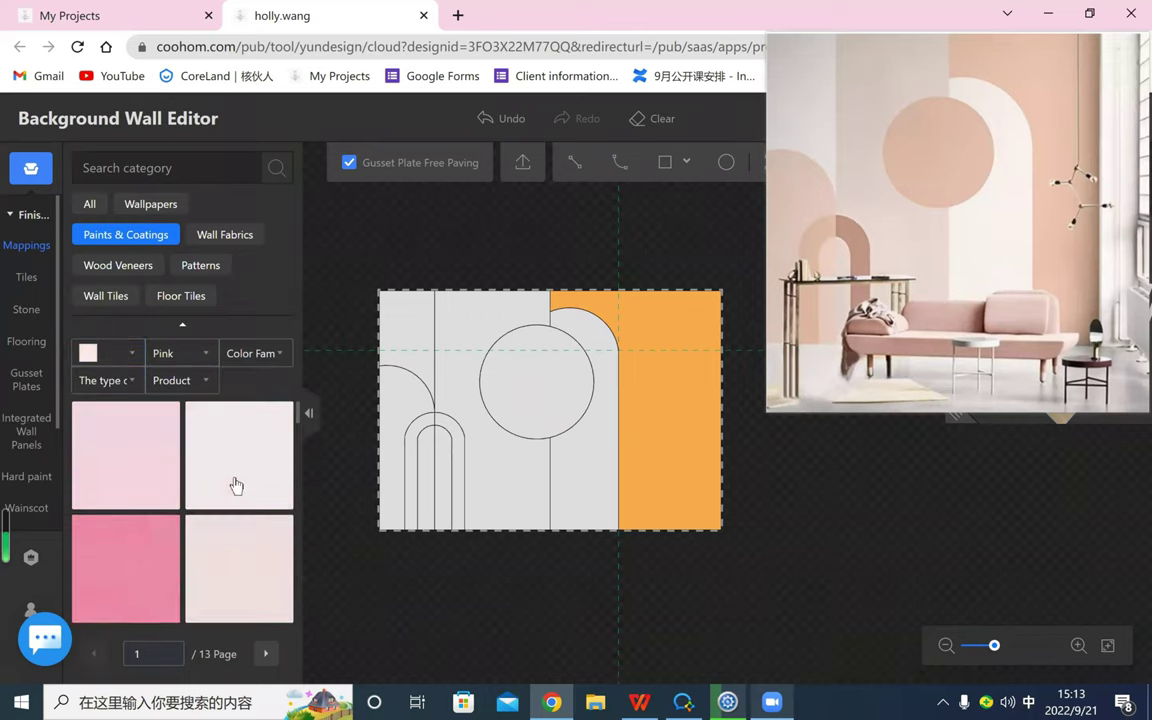
scroll(235, 483, down, 5)
scroll(233, 482, down, 3)
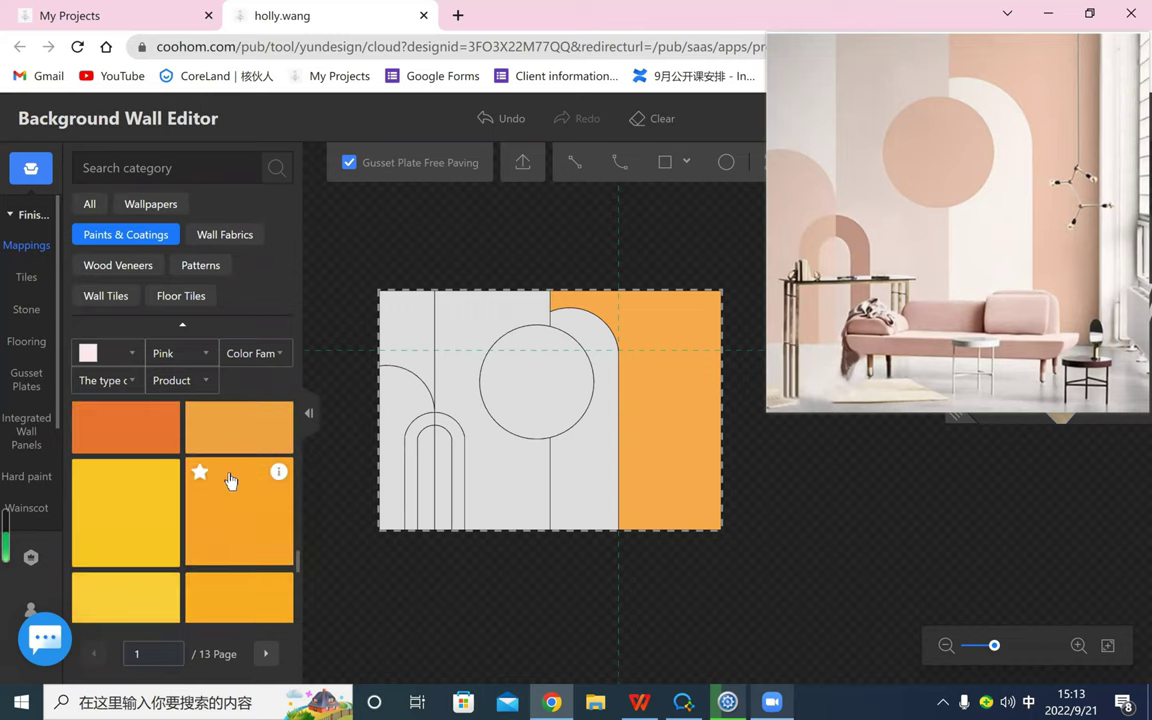
scroll(228, 481, down, 5)
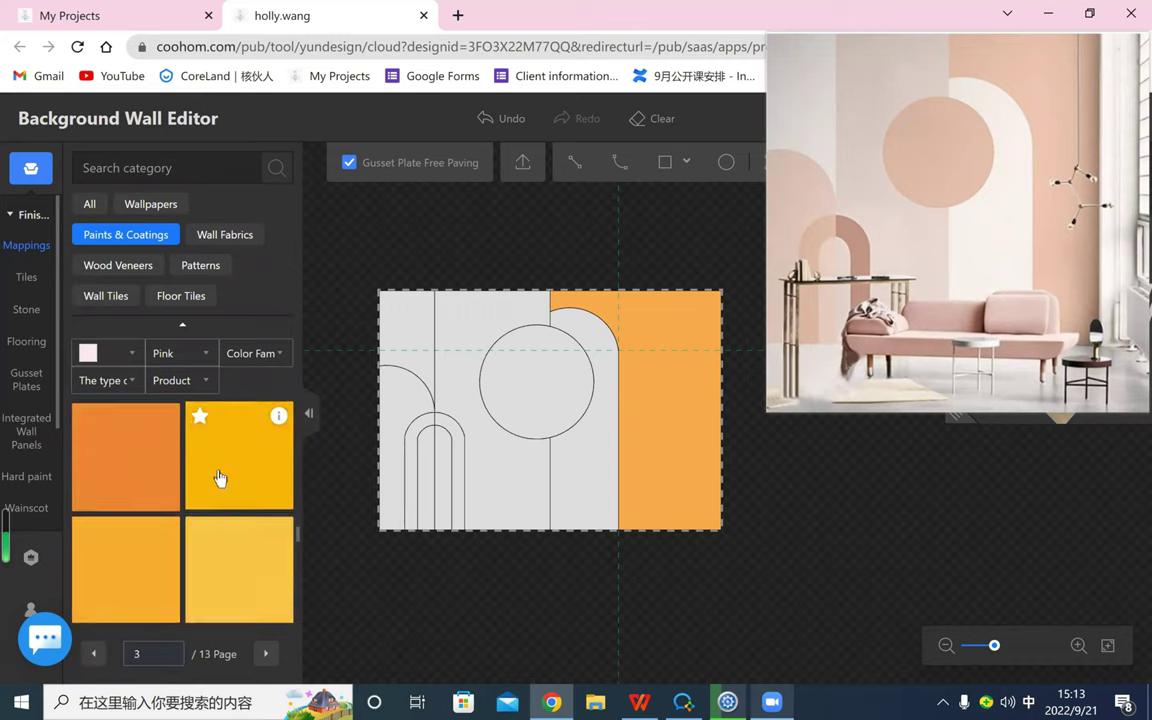
scroll(224, 470, up, 10)
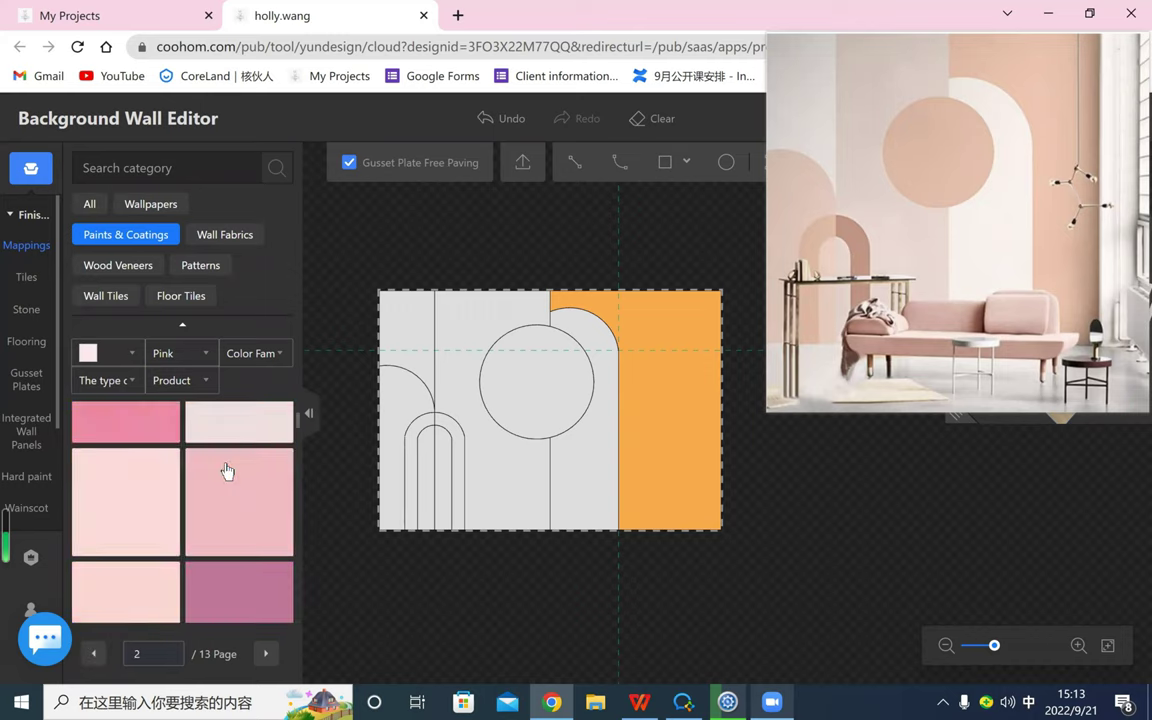
scroll(228, 470, down, 2)
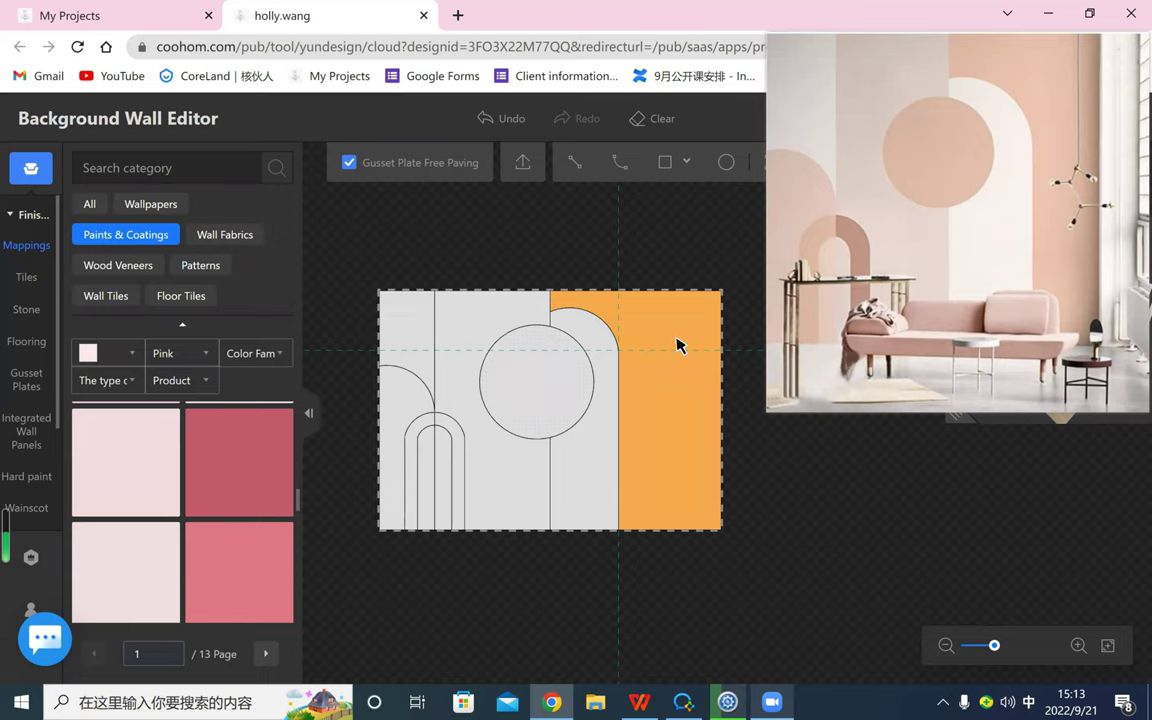
scroll(712, 314, down, 3)
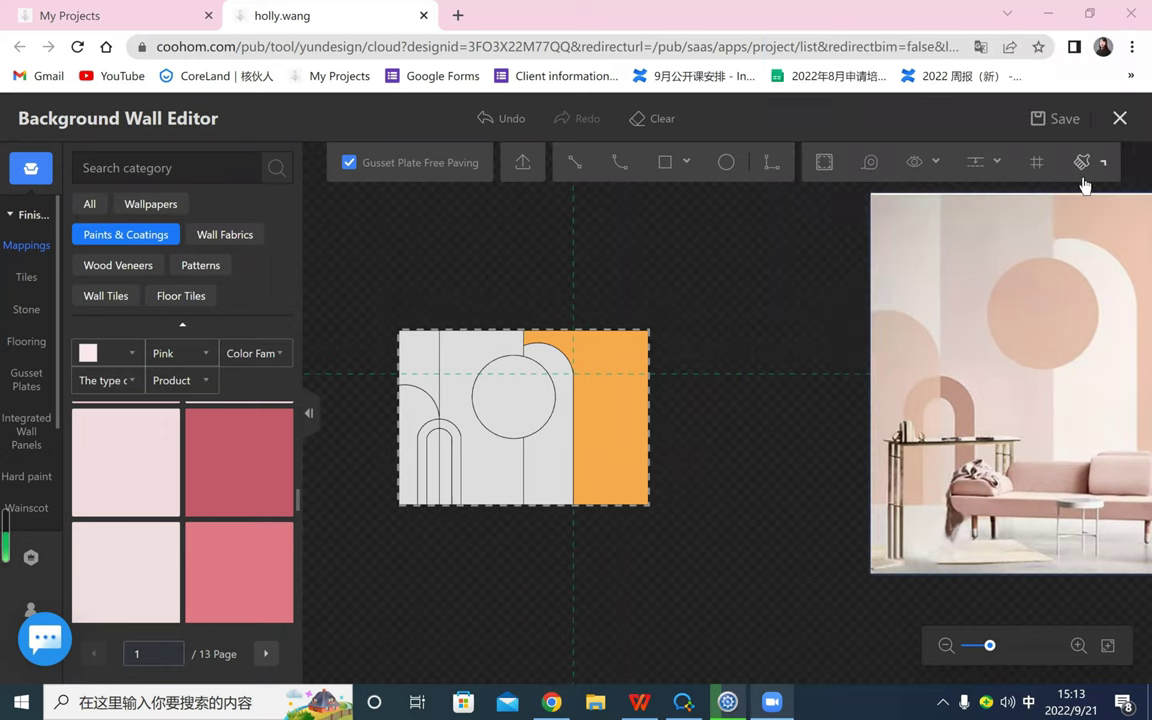
- Copy the wall's light orange paint onto the circle and the left half of the small arch's outer band with the material brush
click(1081, 163)
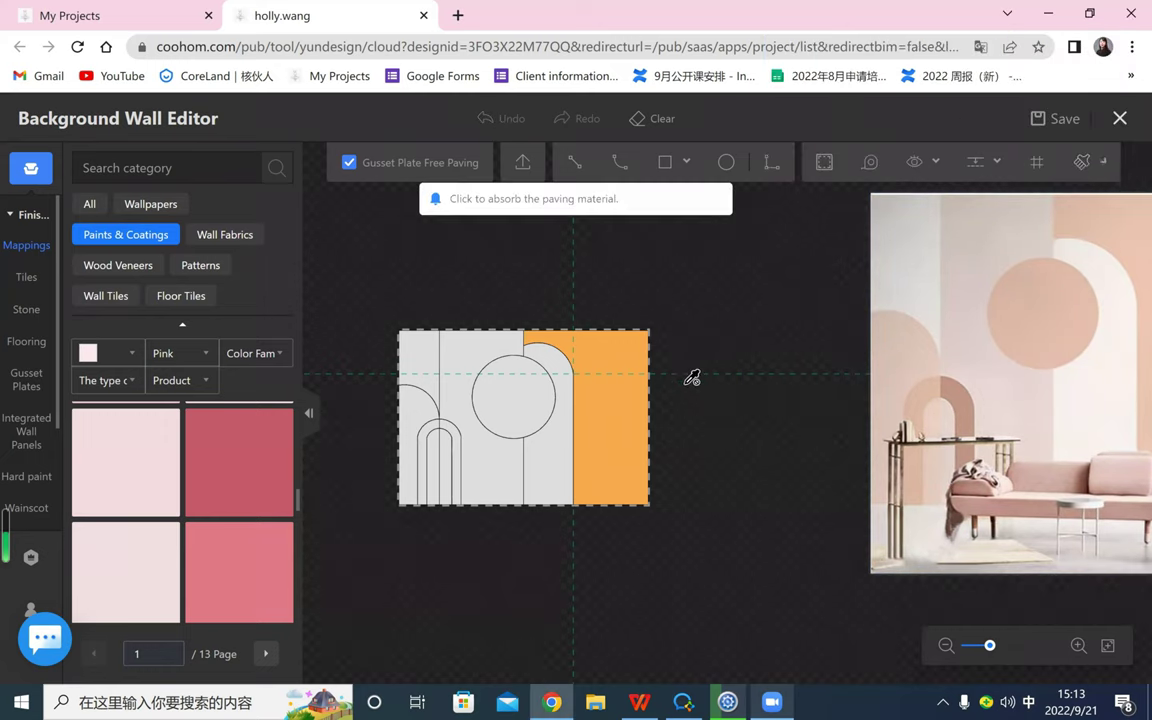
scroll(689, 378, up, 1)
click(485, 400)
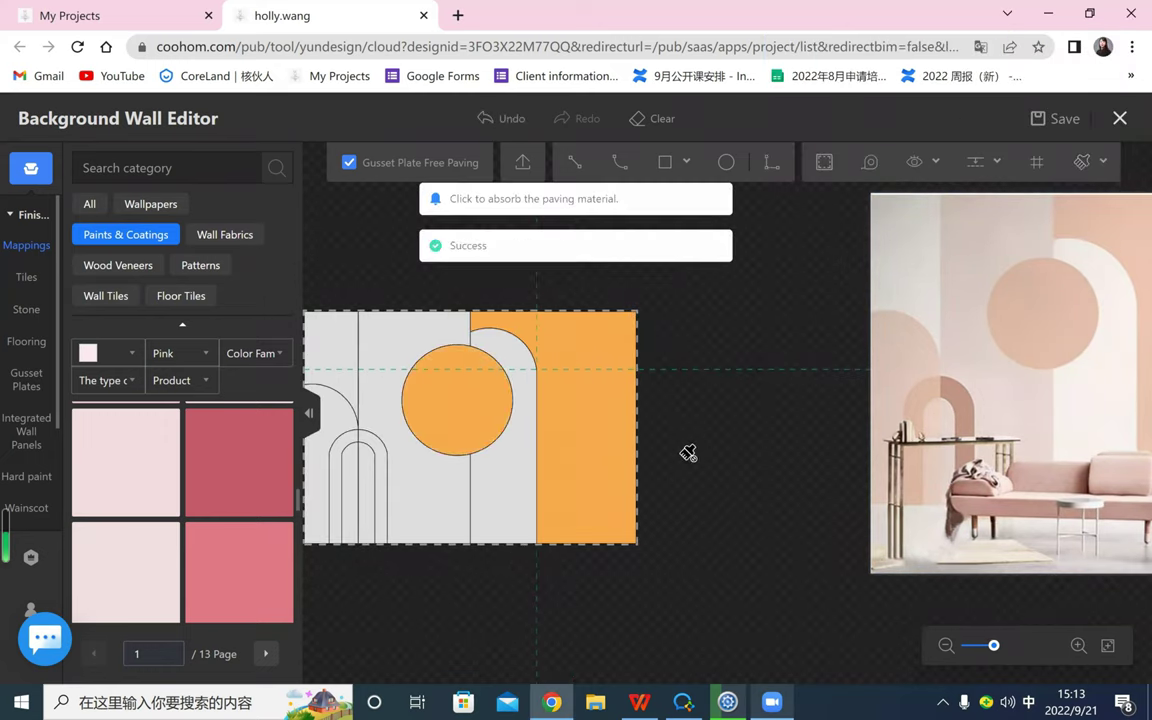
scroll(692, 456, down, 2)
drag(692, 456, 774, 455)
scroll(583, 451, up, 2)
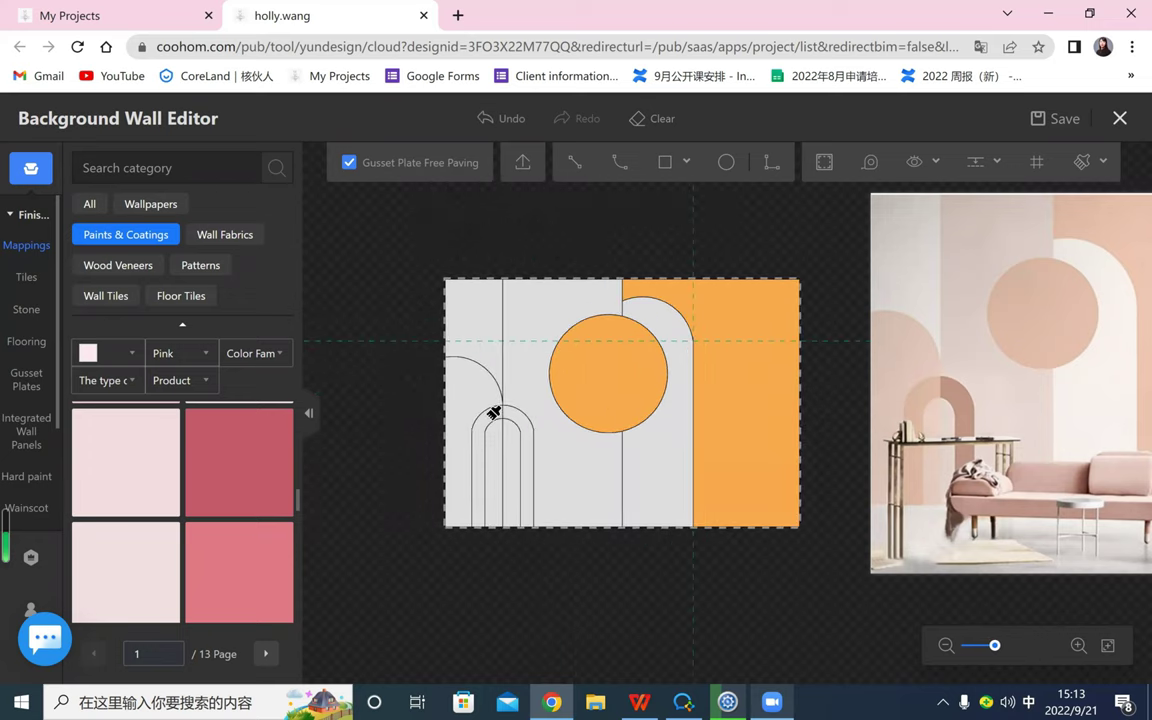
click(491, 414)
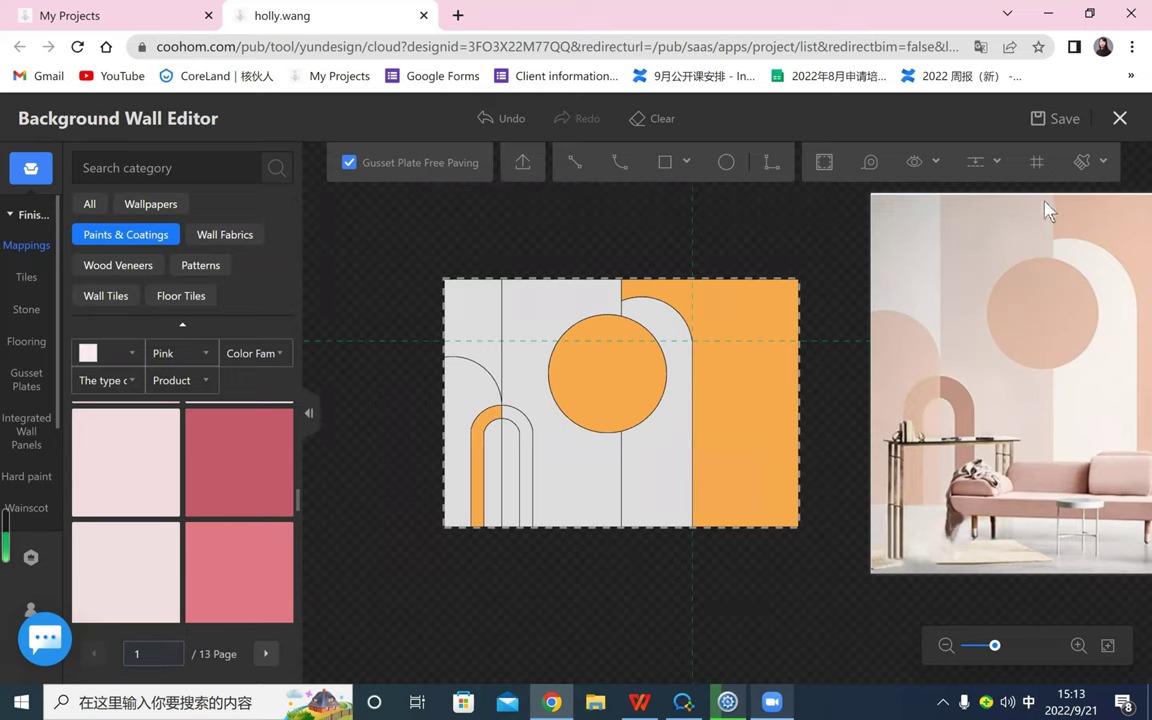
- Apply a pale pink paint to the wide stripe behind the circle and a medium pink to the quarter arch at the wall's left edge
mouse_move(1077, 170)
mouse_move(115, 440)
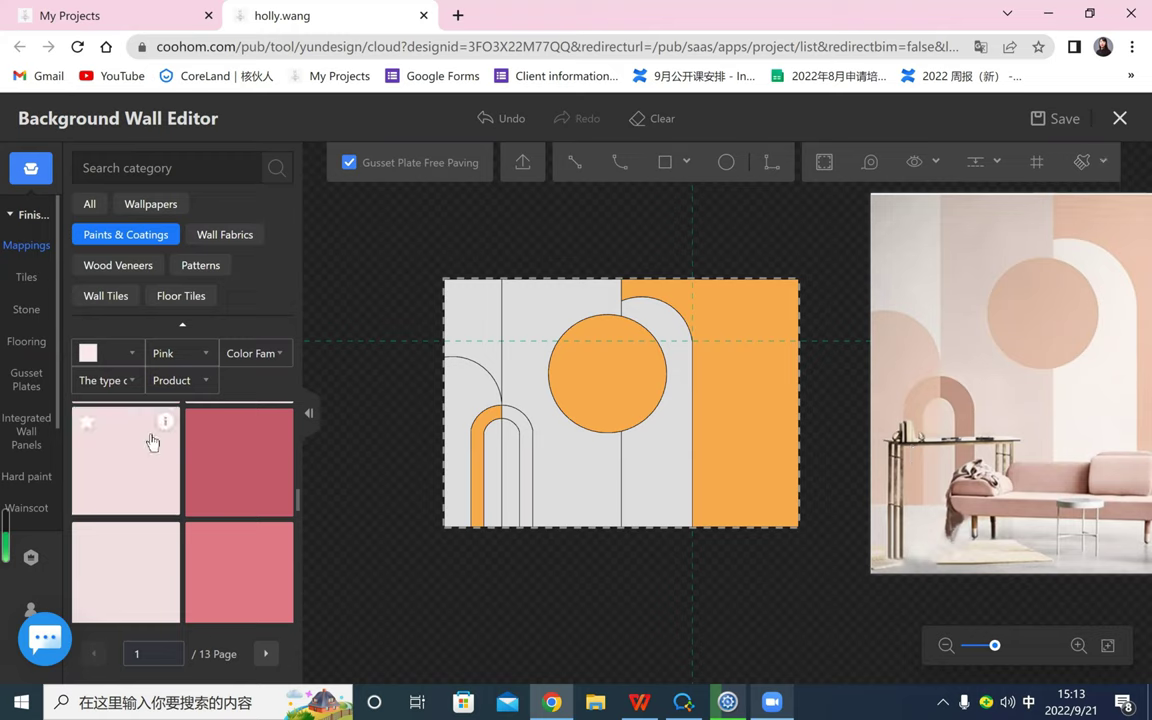
click(140, 450)
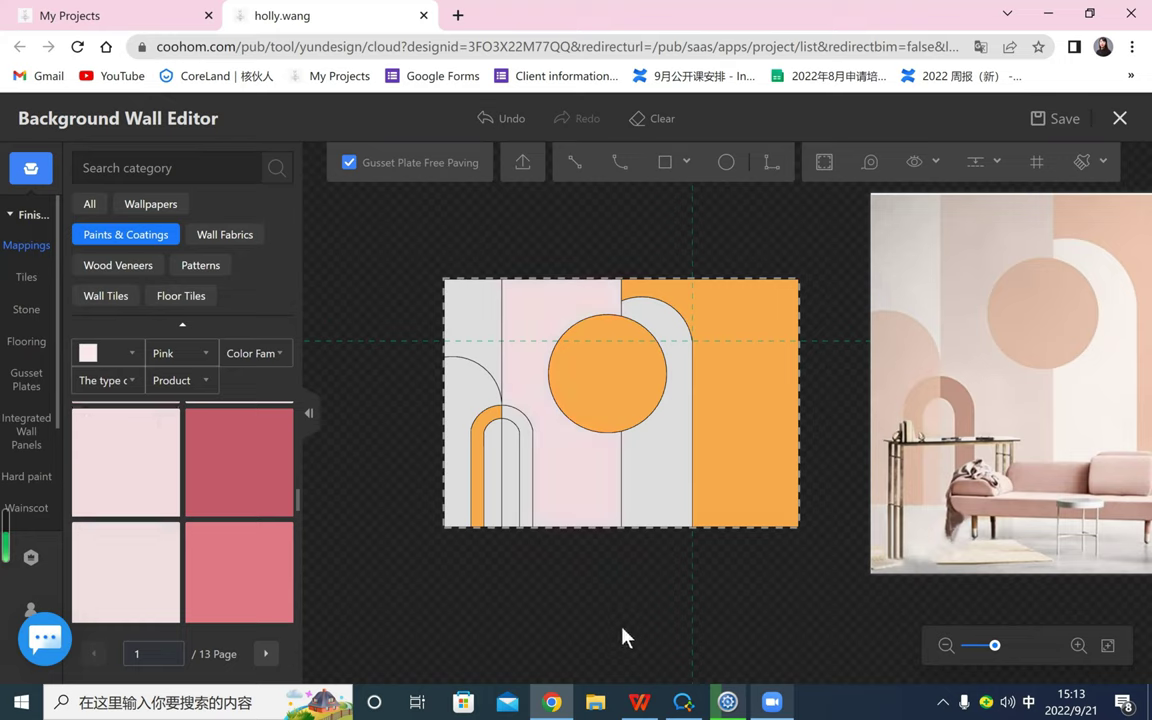
mouse_move(112, 489)
scroll(112, 489, up, 3)
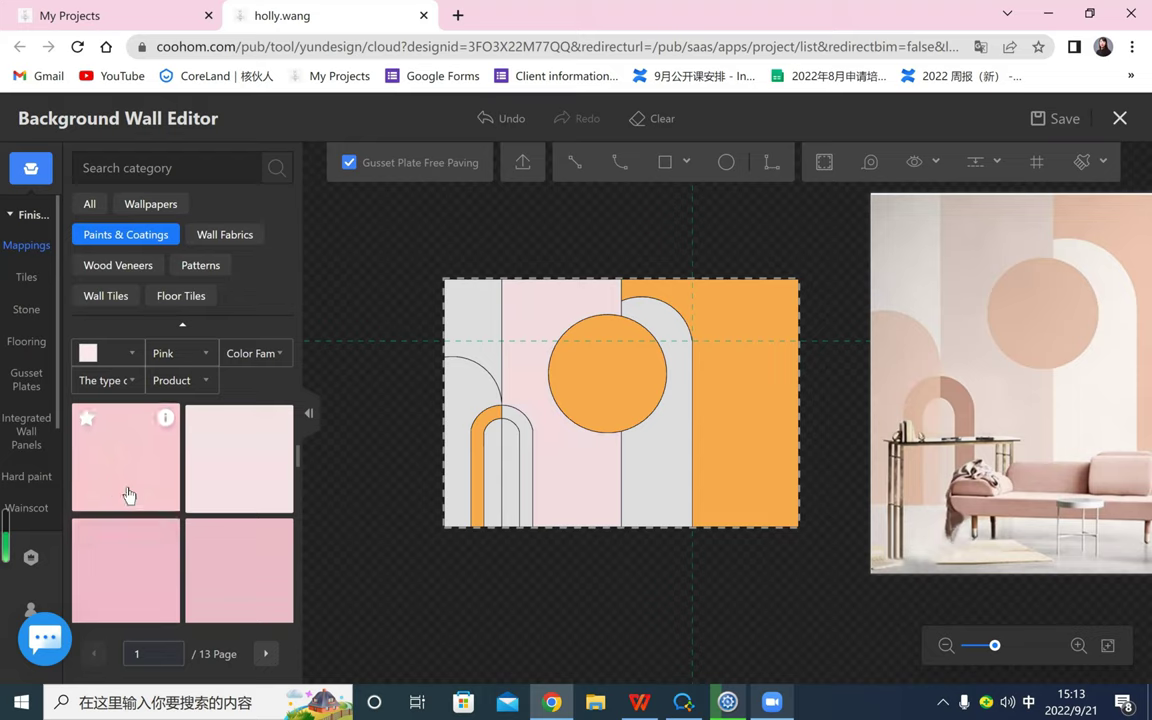
drag(222, 530, 458, 483)
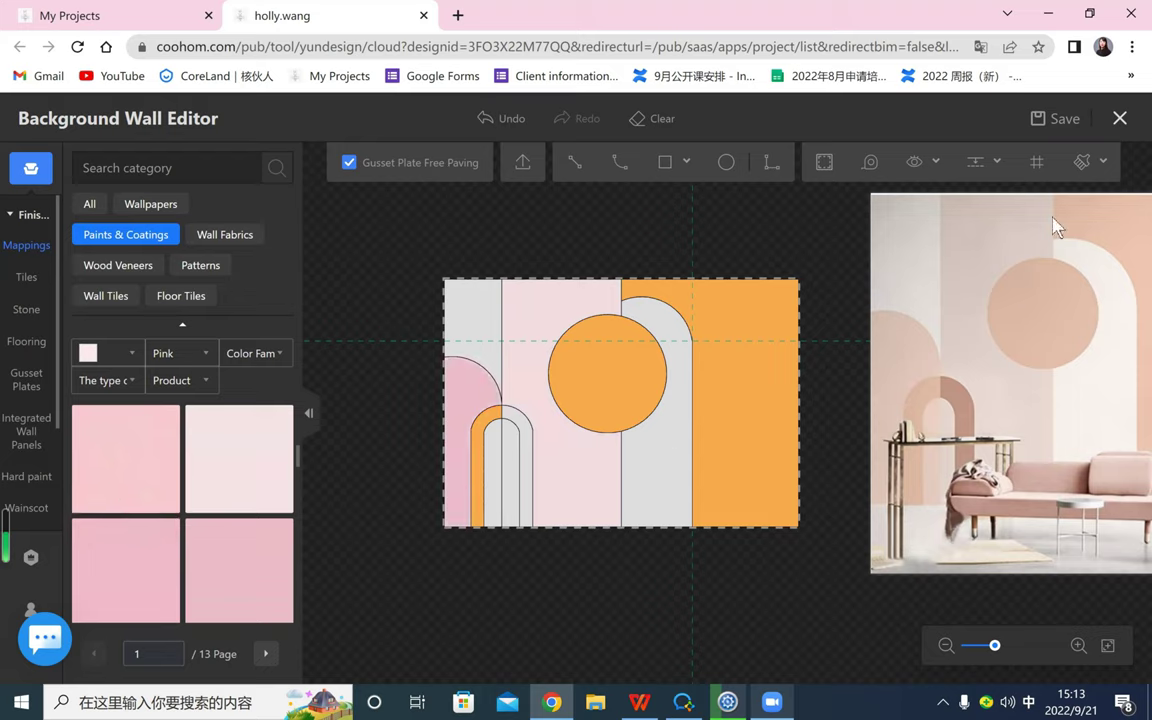
- Copy the adjoining medium and pale pink paints into the left and right halves of the small arch's opening with the material brush
click(1082, 161)
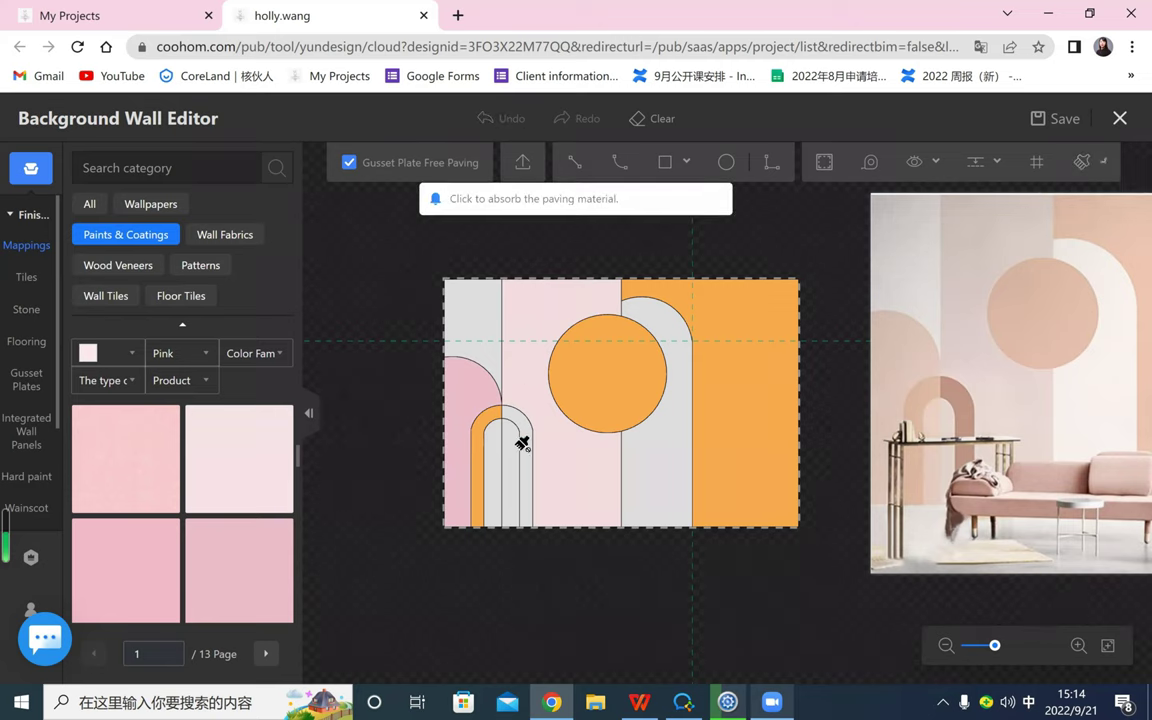
click(452, 424)
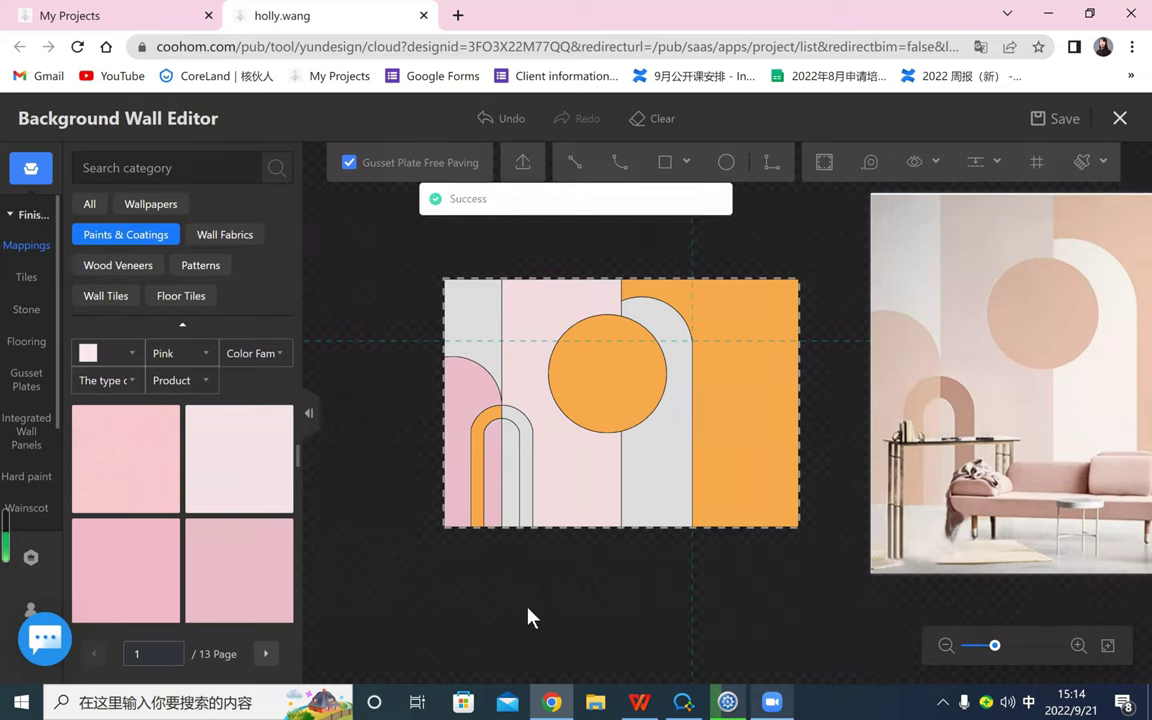
click(1081, 172)
click(514, 437)
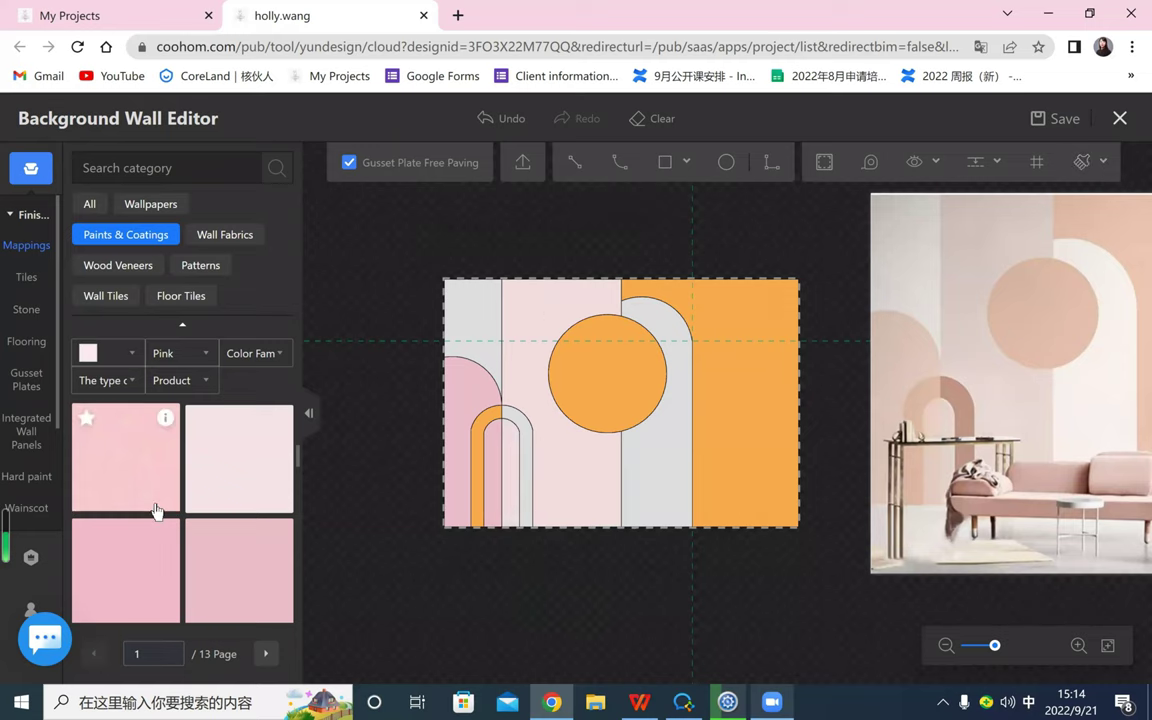
- Try narrowing the pink paints with a tan-brown colour swatch and browse them for the small arch's darker band tone
scroll(155, 510, down, 10)
scroll(157, 505, down, 5)
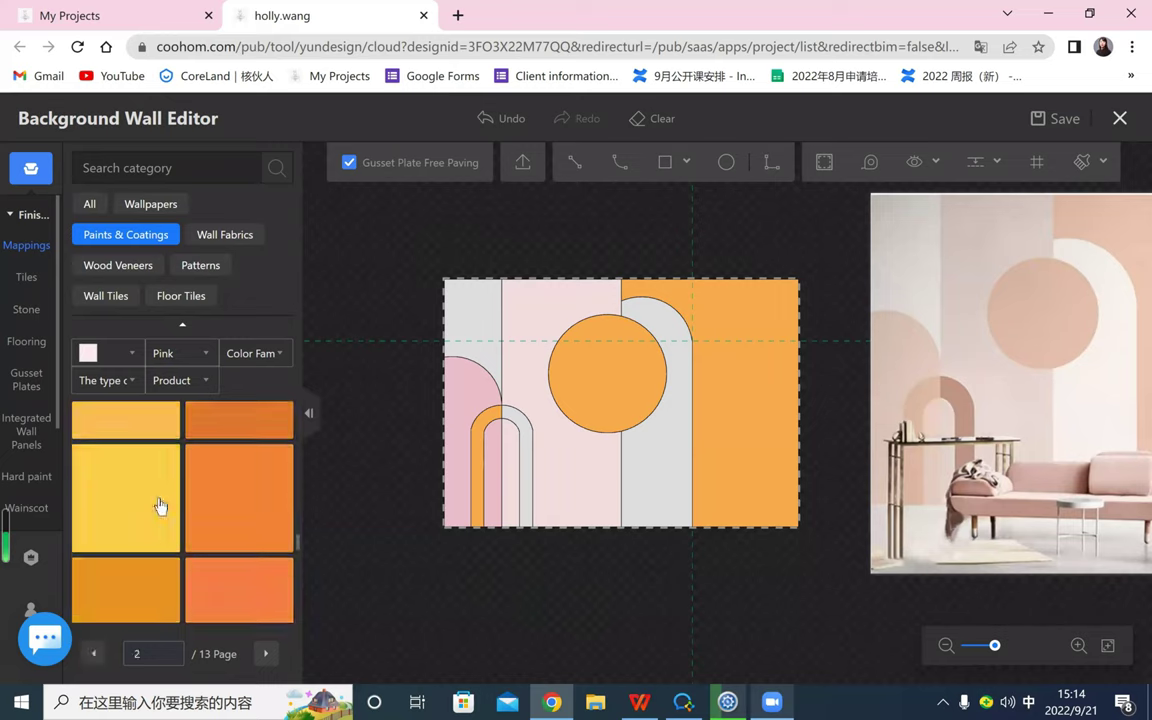
click(117, 358)
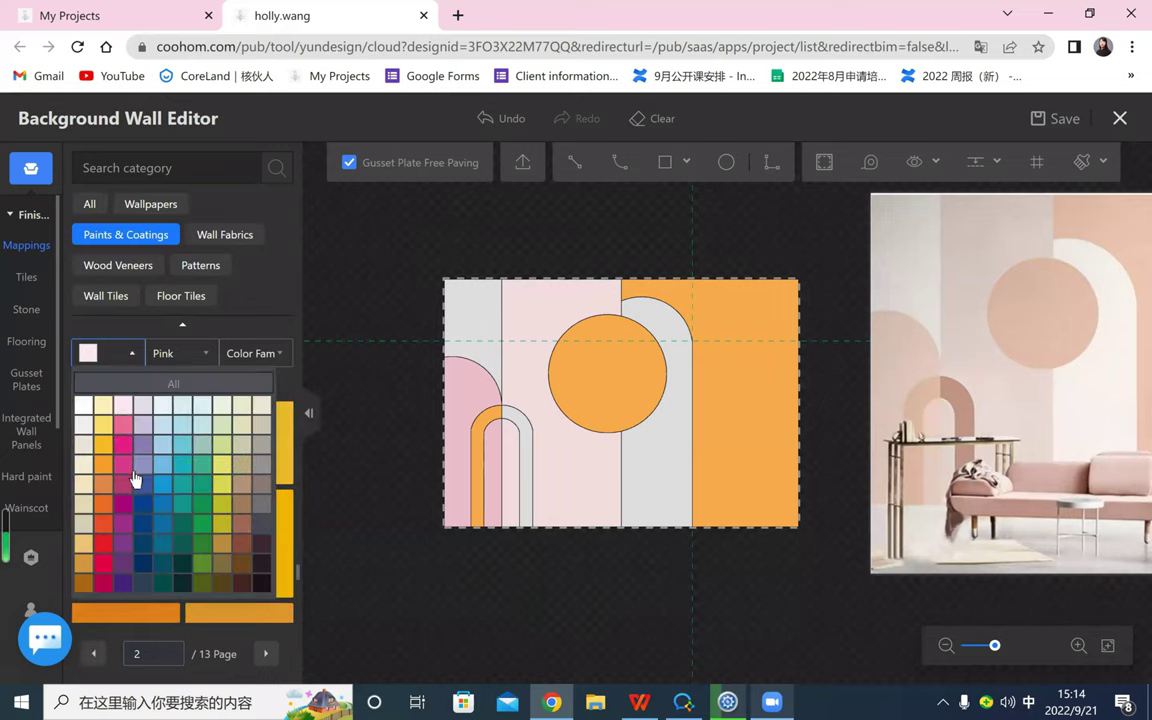
click(248, 509)
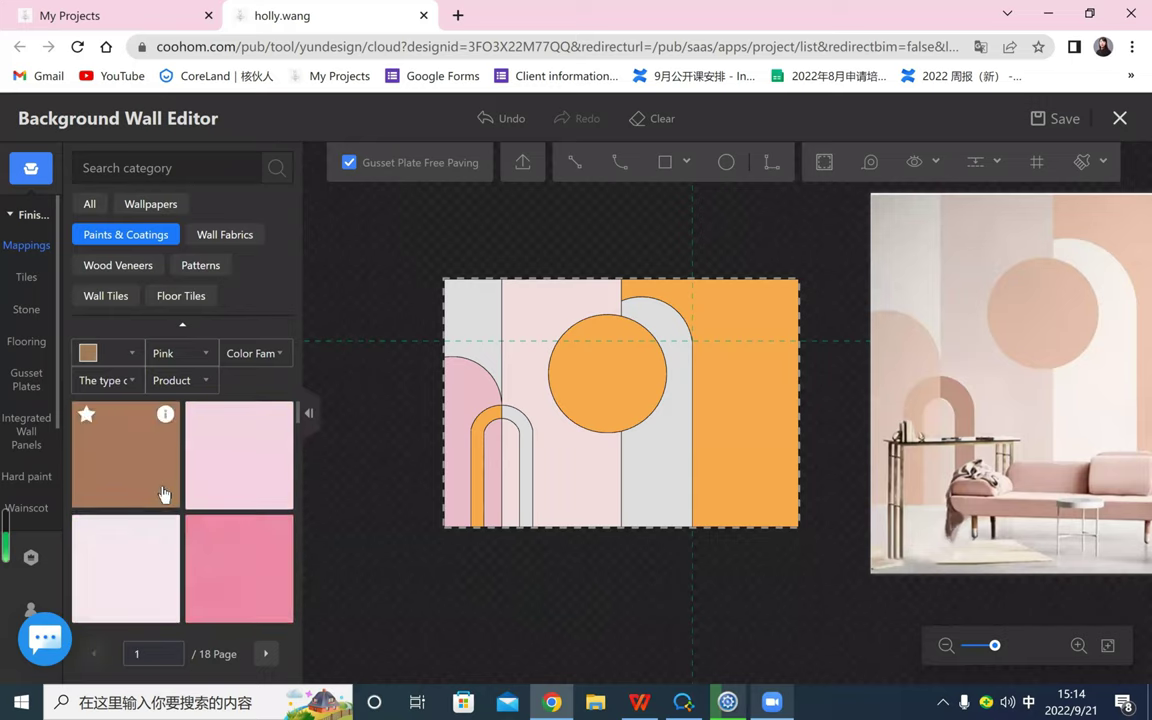
scroll(175, 497, down, 2)
scroll(232, 509, down, 3)
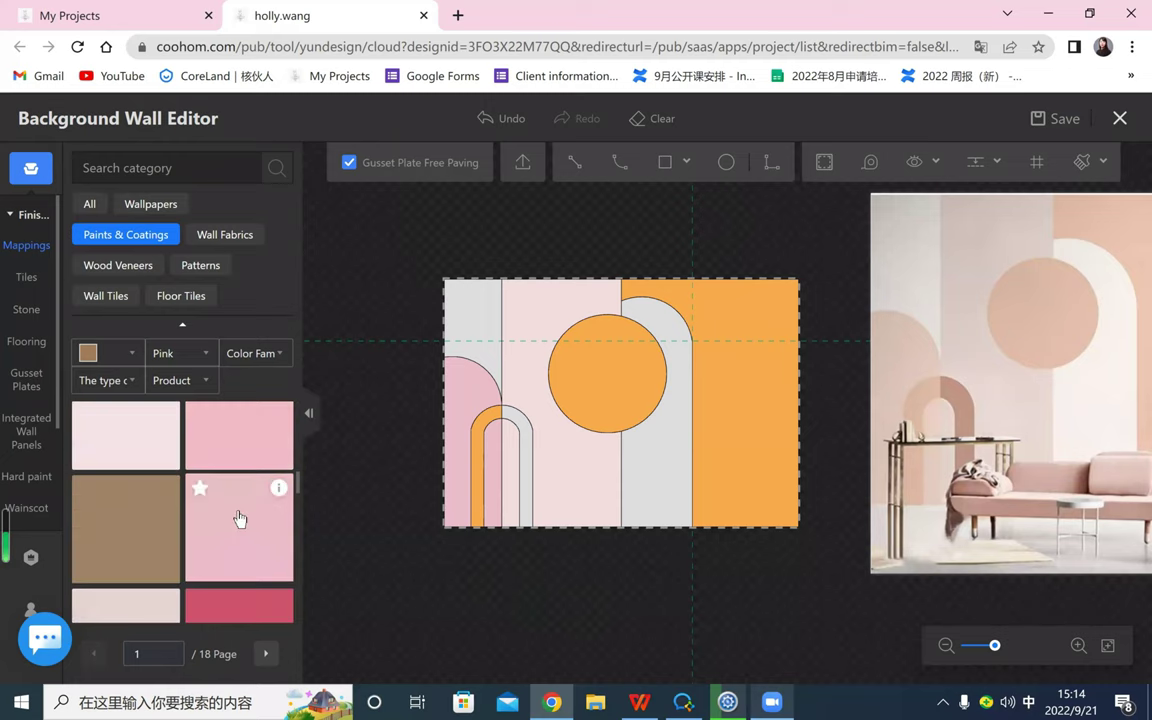
scroll(235, 535, down, 6)
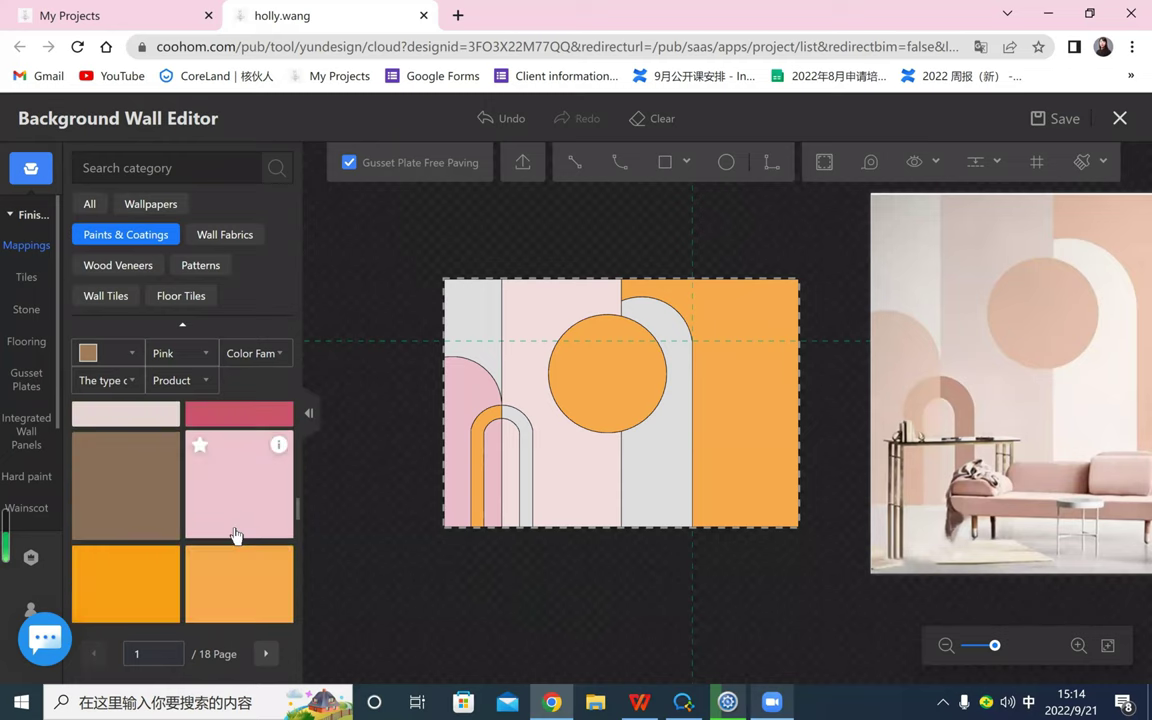
scroll(232, 533, down, 3)
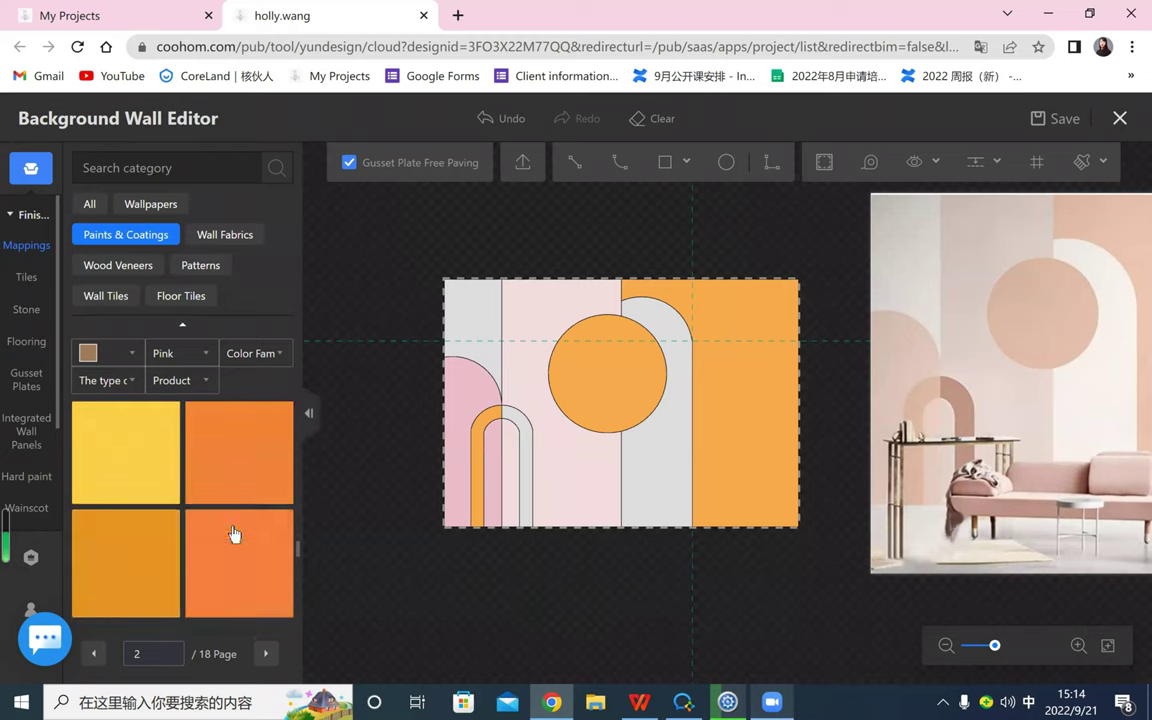
scroll(133, 538, down, 2)
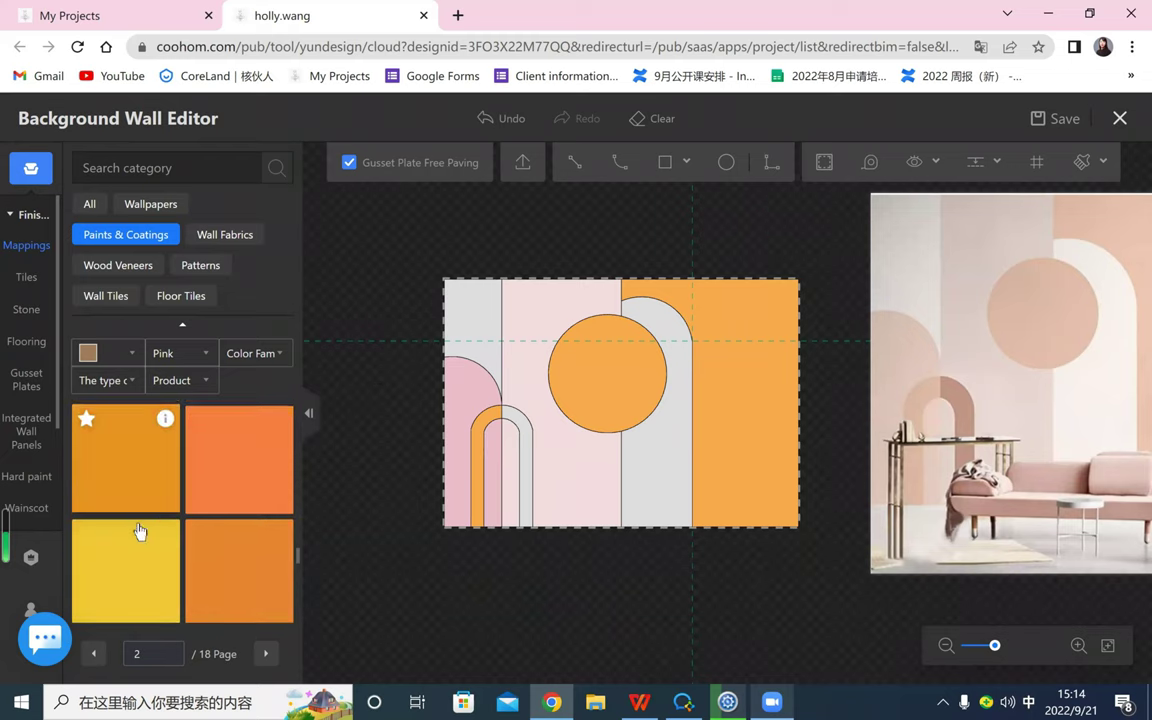
scroll(150, 500, down, 2)
- Filter the pink paints by a reddish-brown colour swatch and apply a brick-brown paint to the right half of the small arch's outer band
click(111, 356)
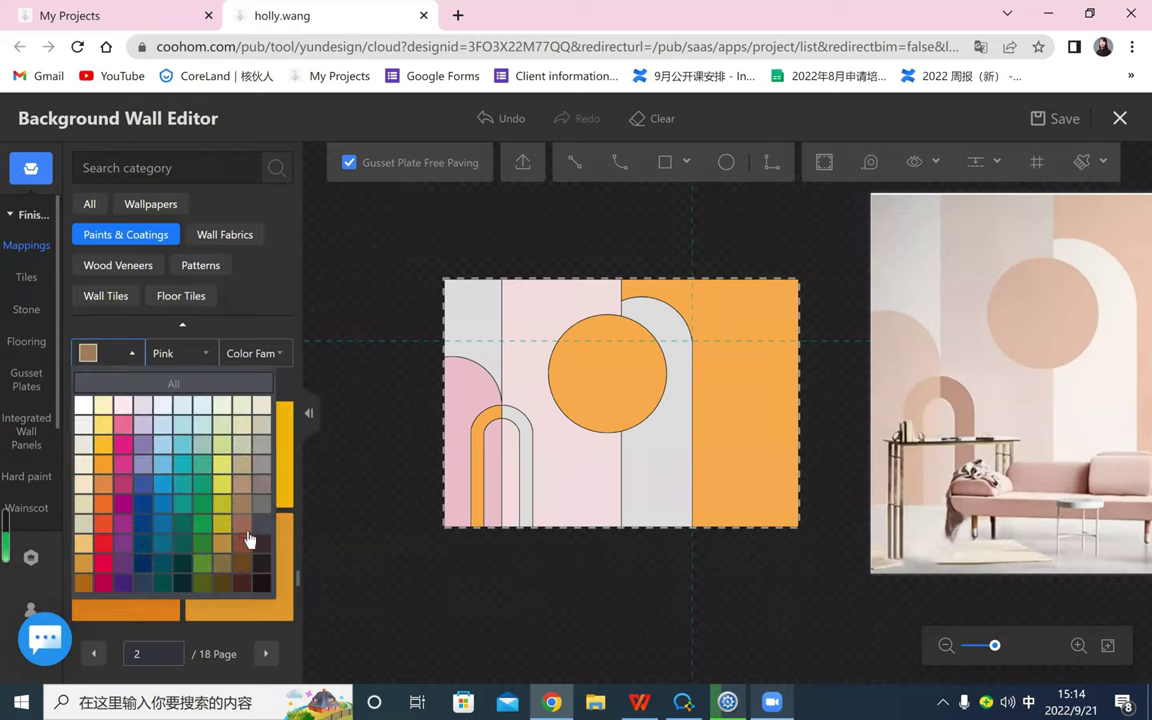
click(103, 502)
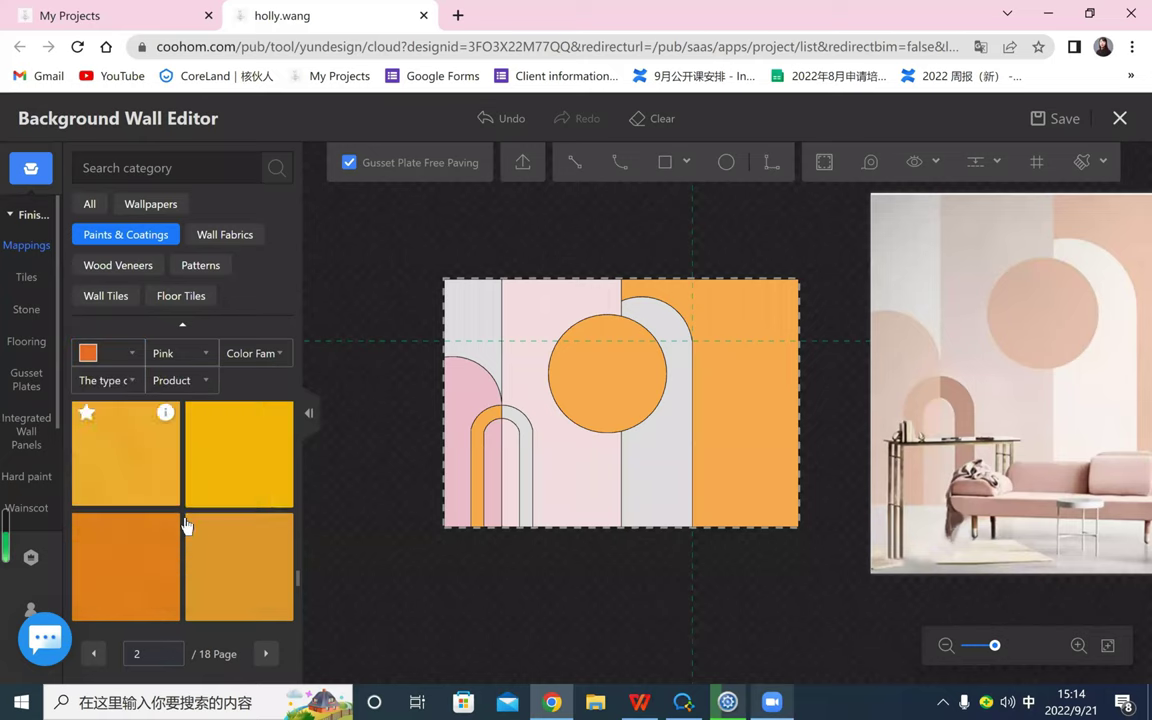
click(125, 354)
click(247, 549)
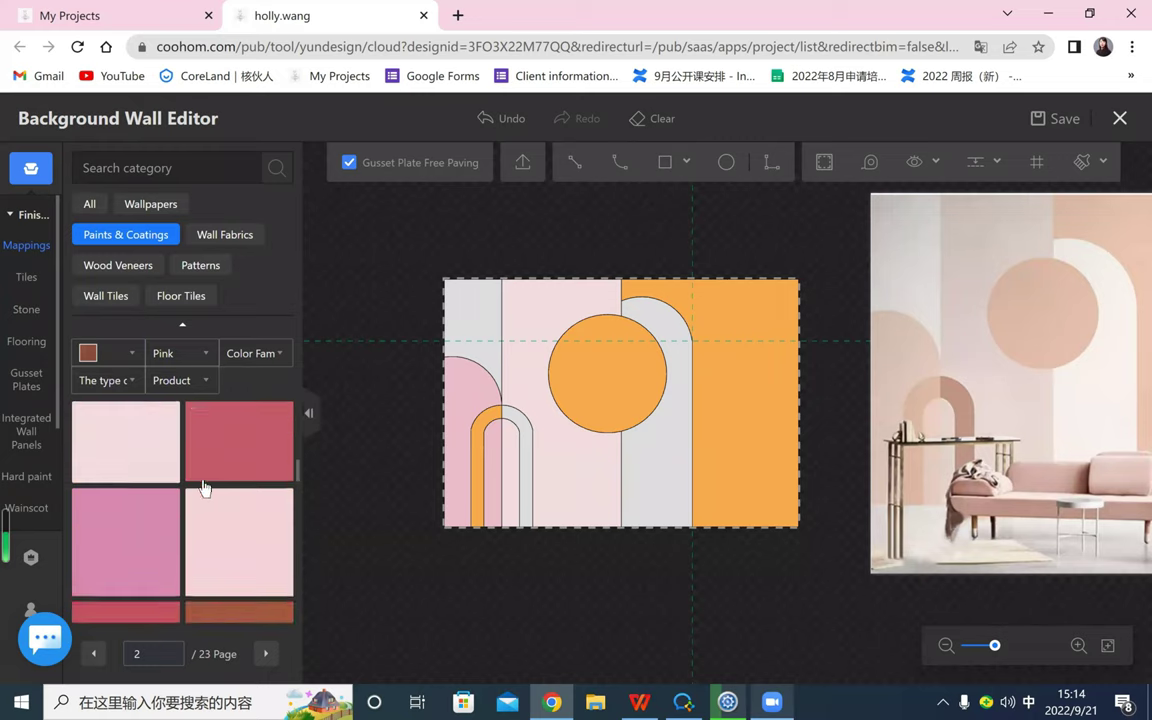
scroll(203, 489, down, 5)
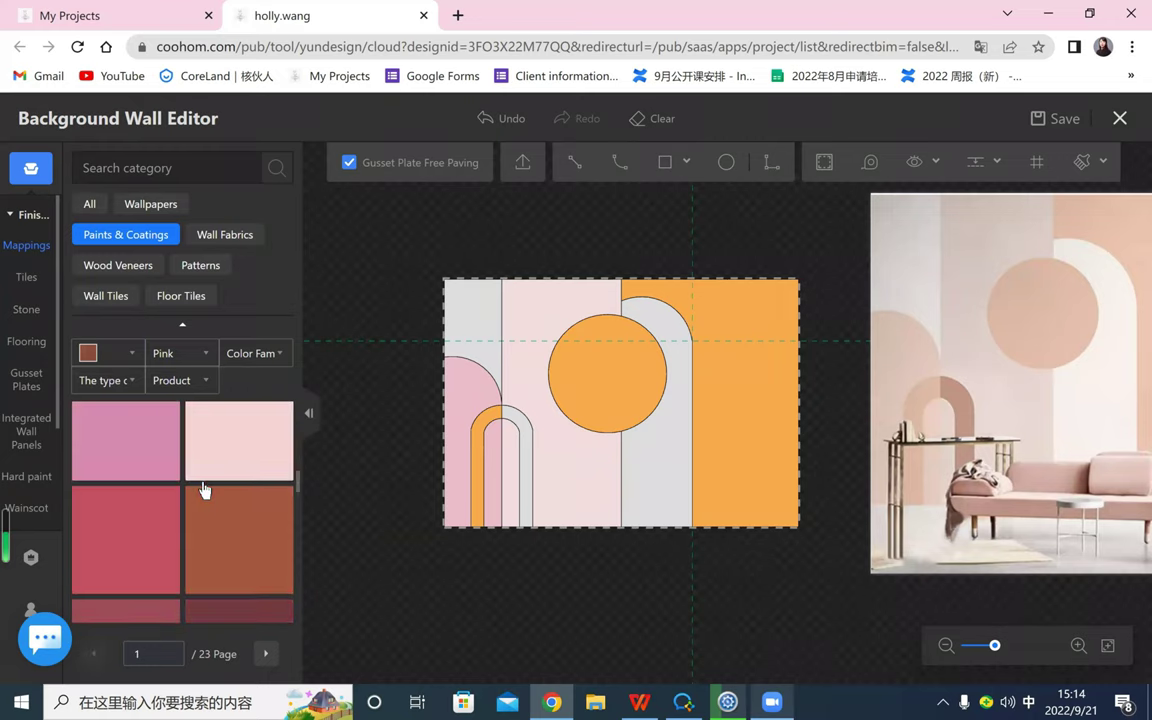
scroll(204, 490, down, 5)
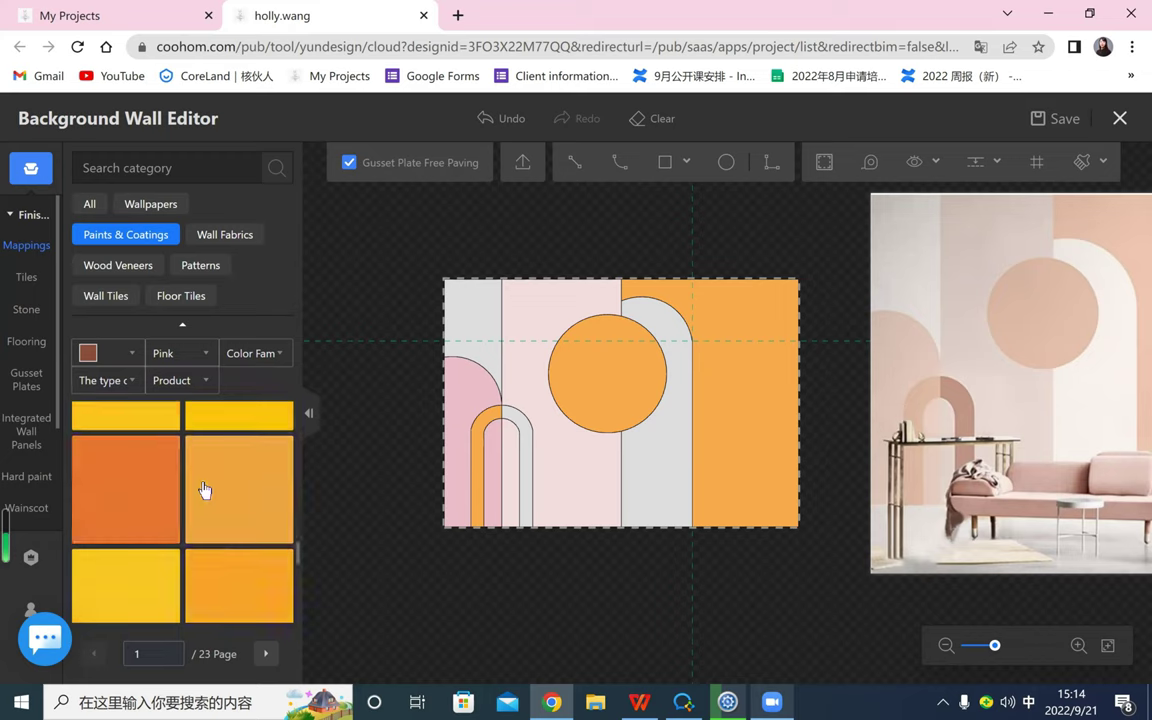
scroll(205, 489, up, 6)
click(234, 512)
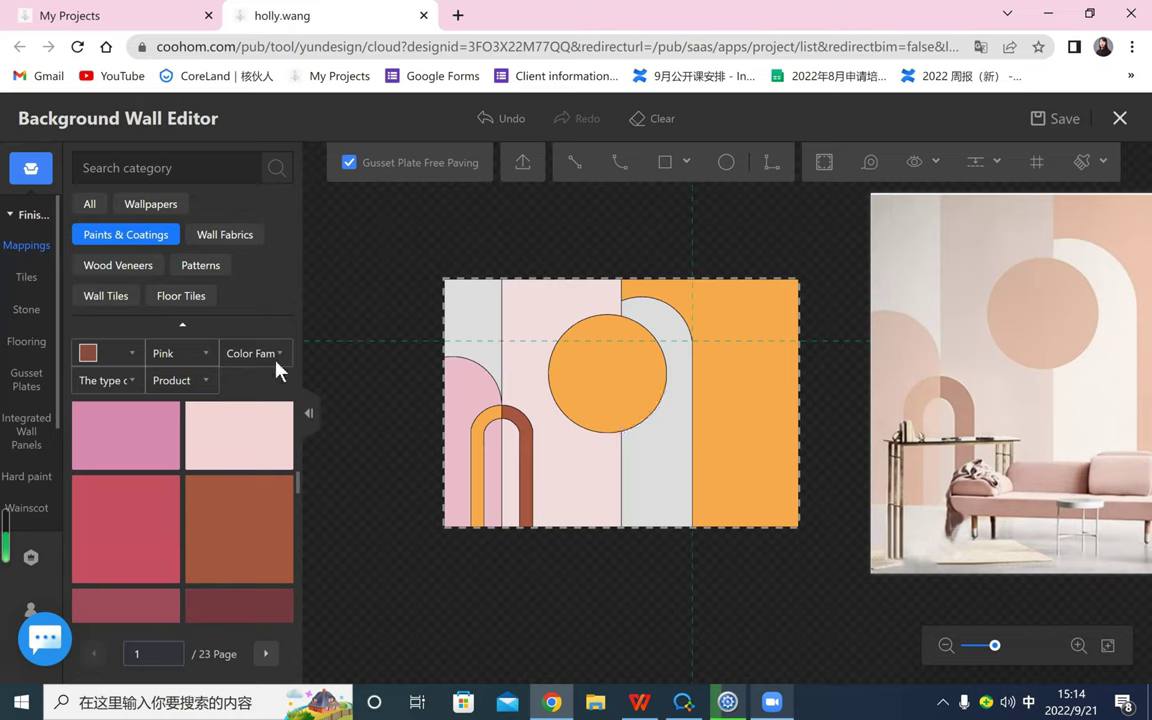
- Filter the paints by white and apply an off-white paint to the stripe above the quarter arch and to the large arch beside the circle
click(125, 358)
click(82, 402)
scroll(185, 522, up, 3)
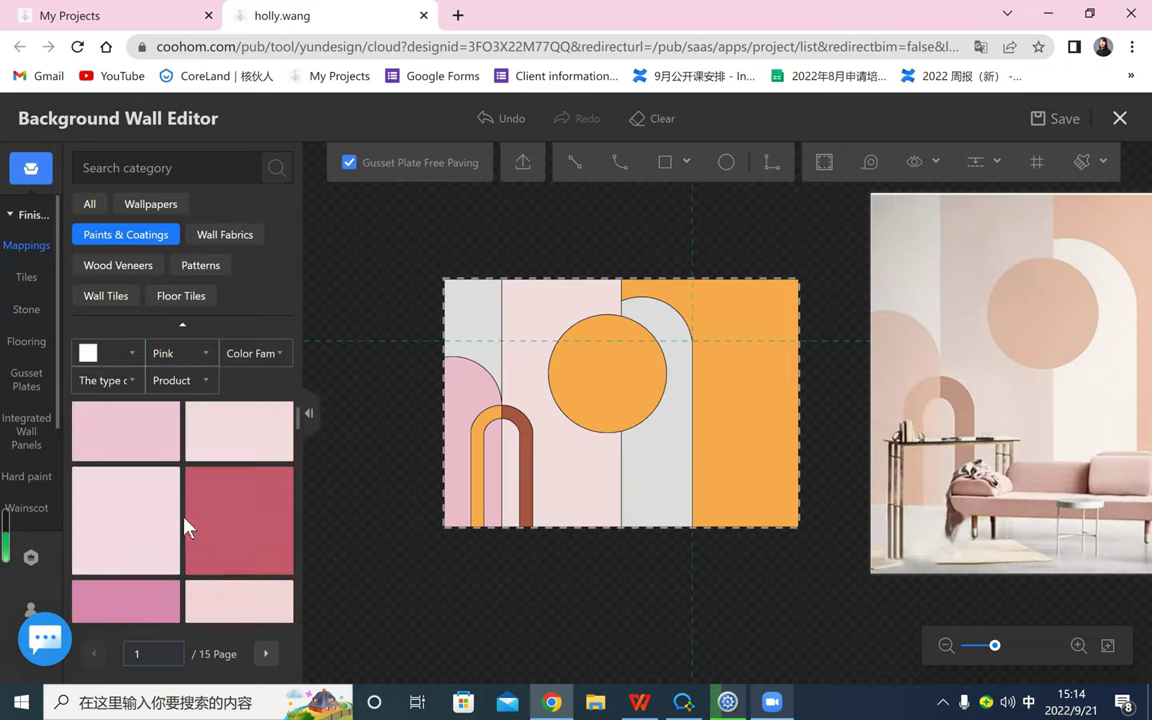
scroll(182, 512, down, 3)
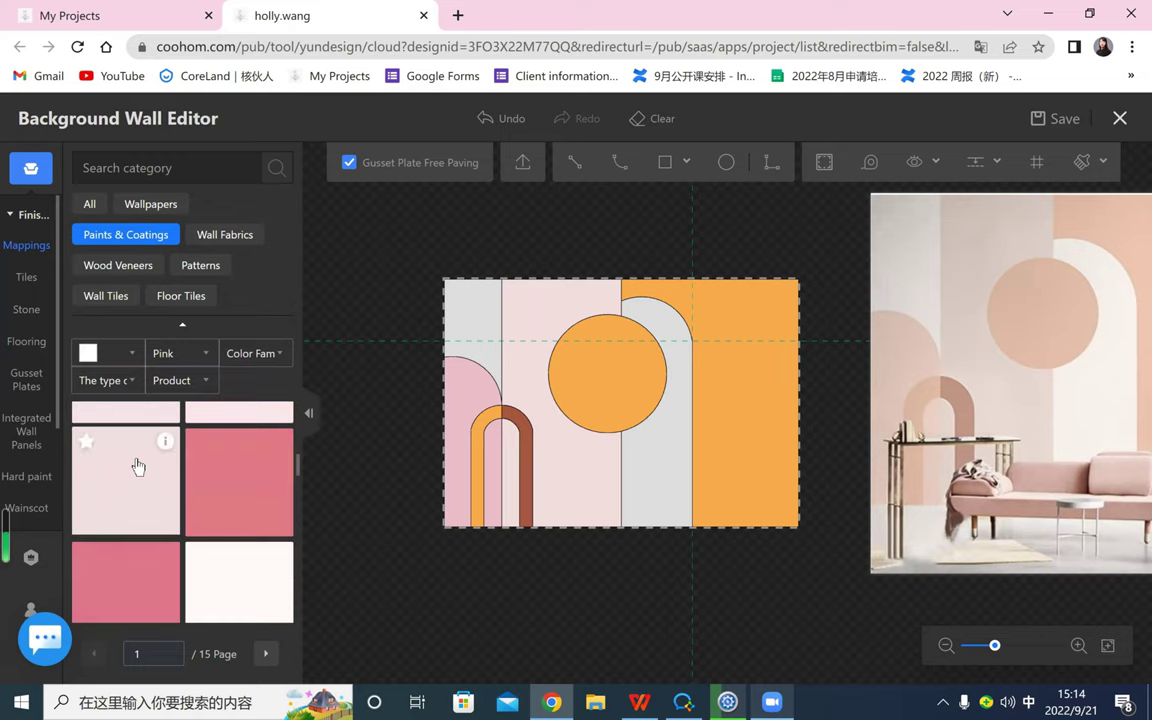
mouse_move(167, 510)
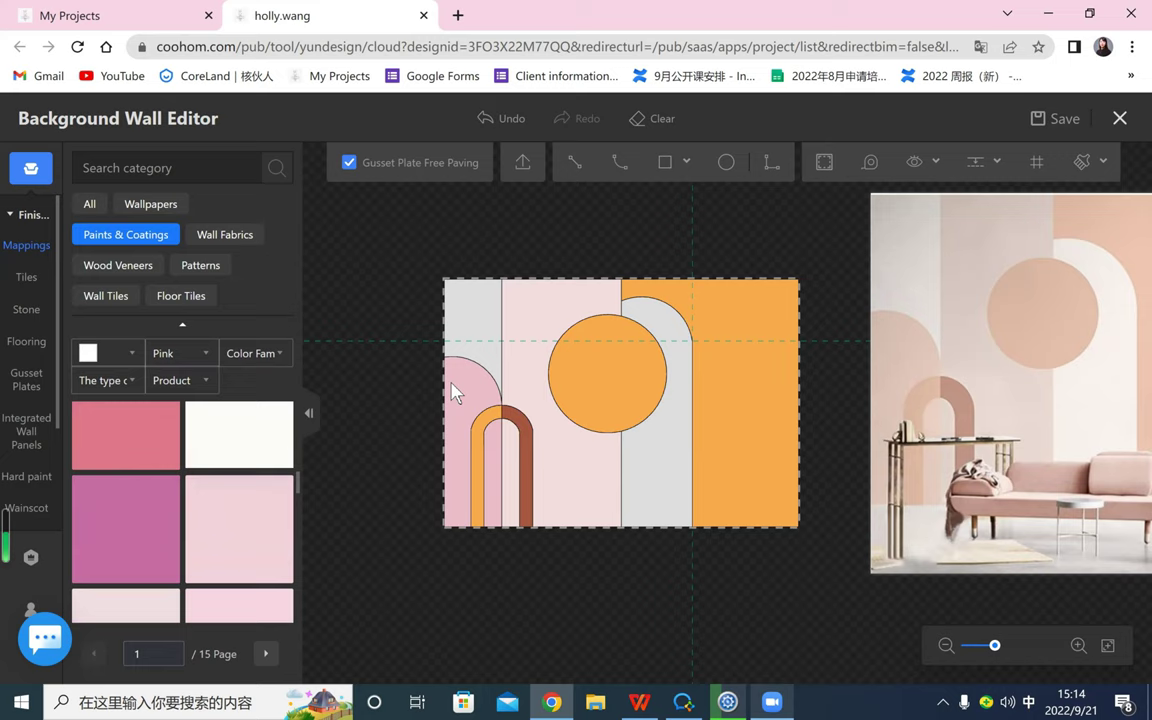
click(472, 328)
click(260, 432)
click(659, 455)
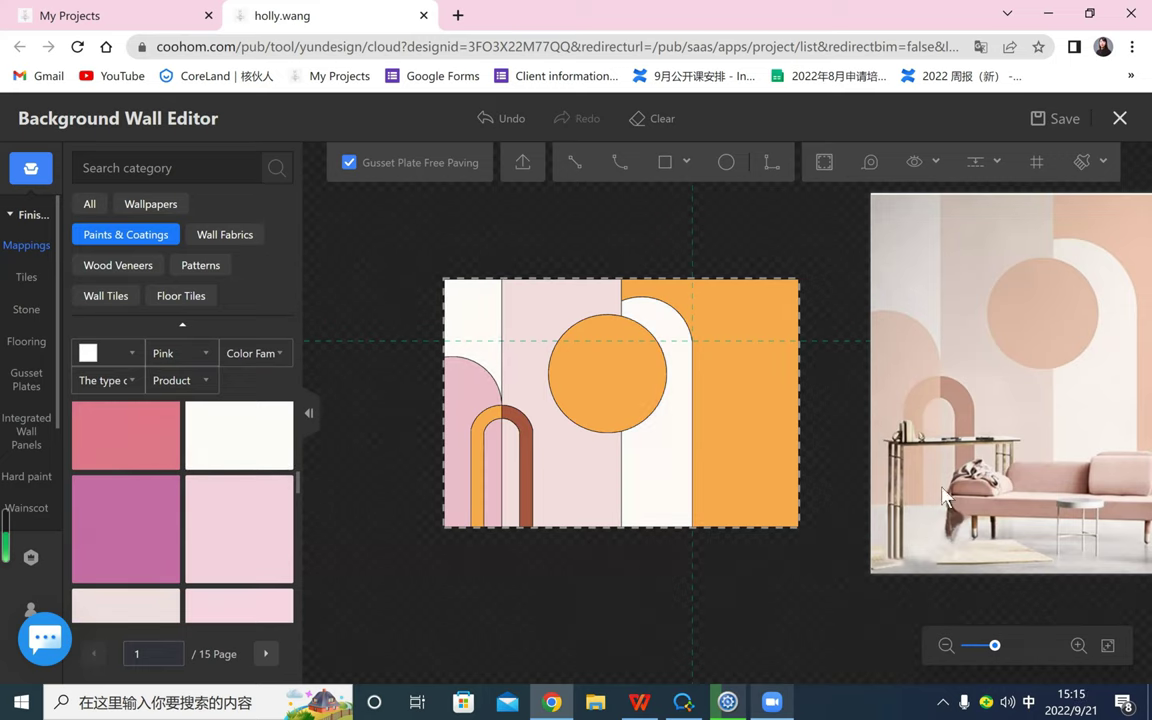
- Move and shrink the pinned reference picture, and orbit the room to view the painted background wall from the front
drag(853, 448, 151, 370)
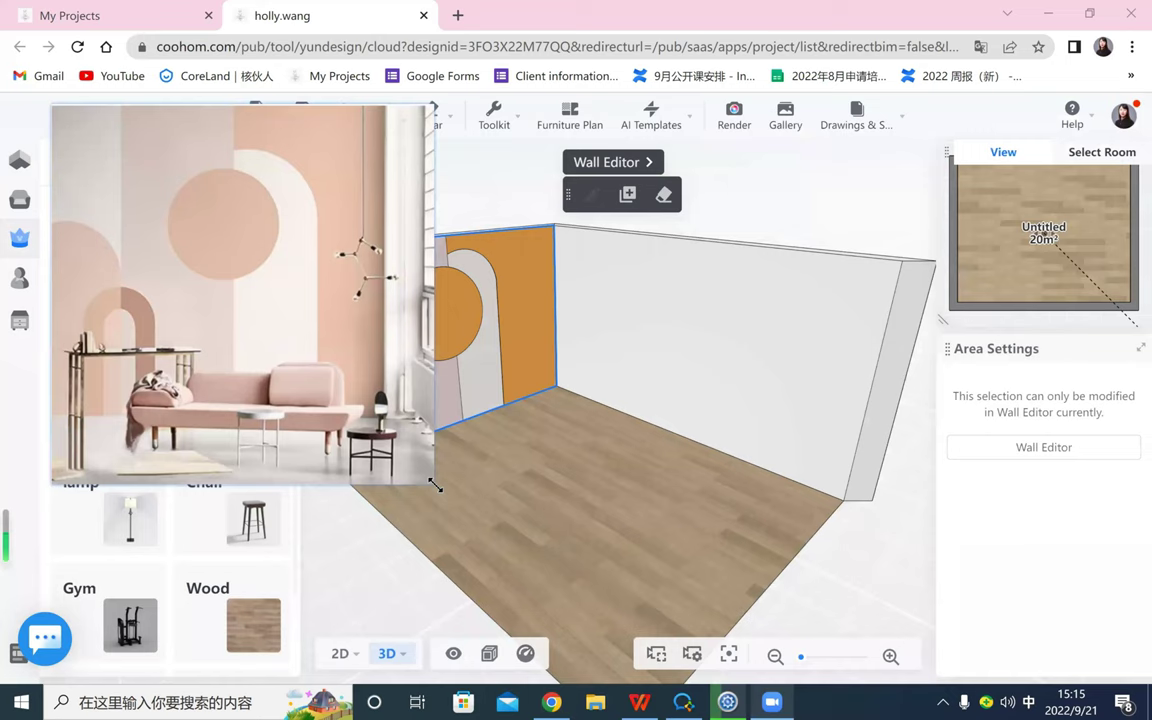
drag(435, 485, 300, 350)
drag(463, 399, 577, 508)
scroll(580, 515, up, 4)
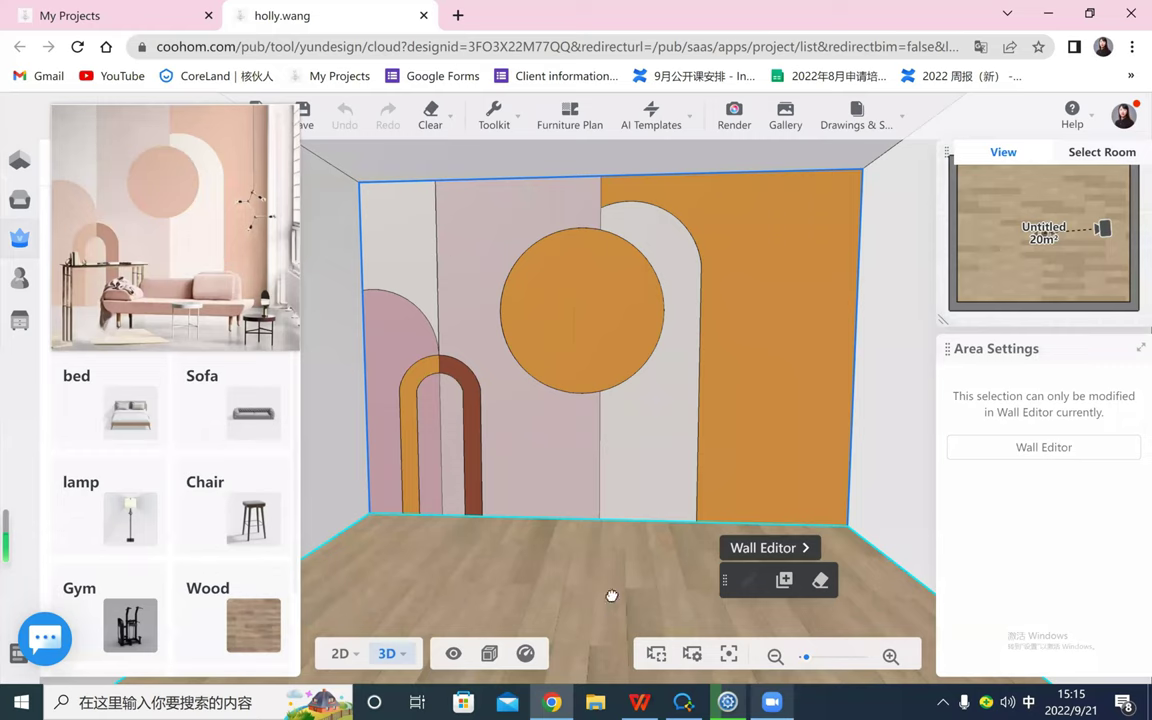
drag(628, 592, 596, 592)
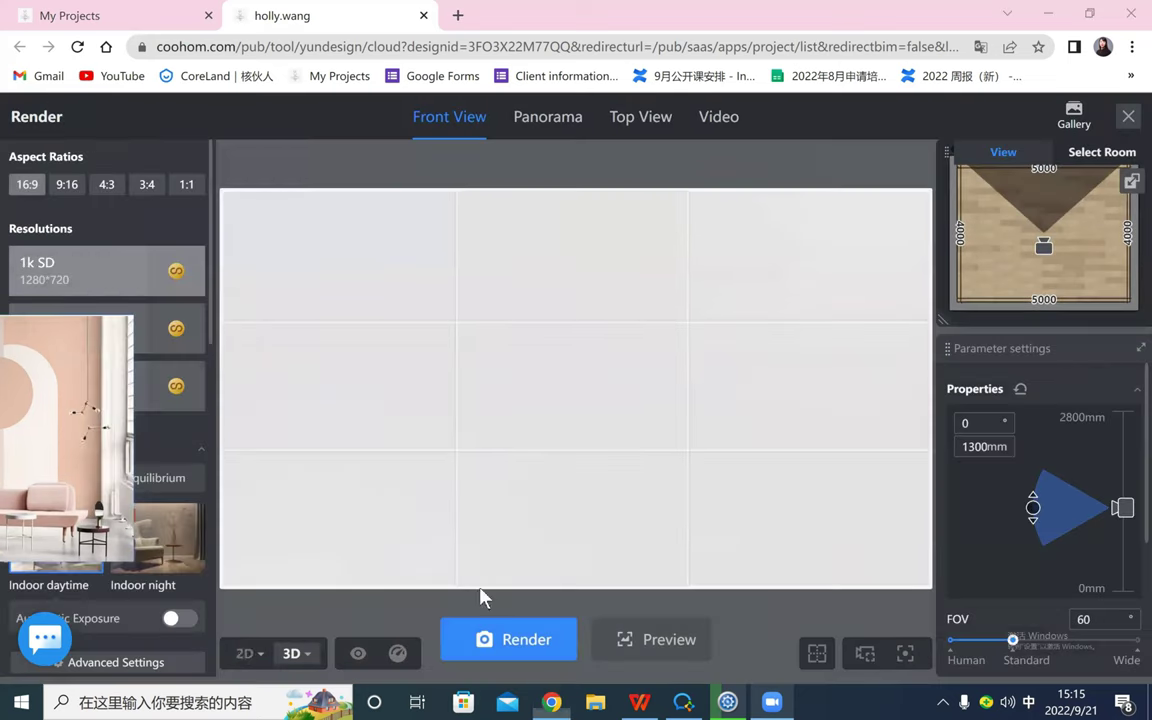
- Place the render camera opposite the painted wall, facing it, and render the 16:9 front view at 1k SD
click(248, 654)
drag(578, 266, 450, 386)
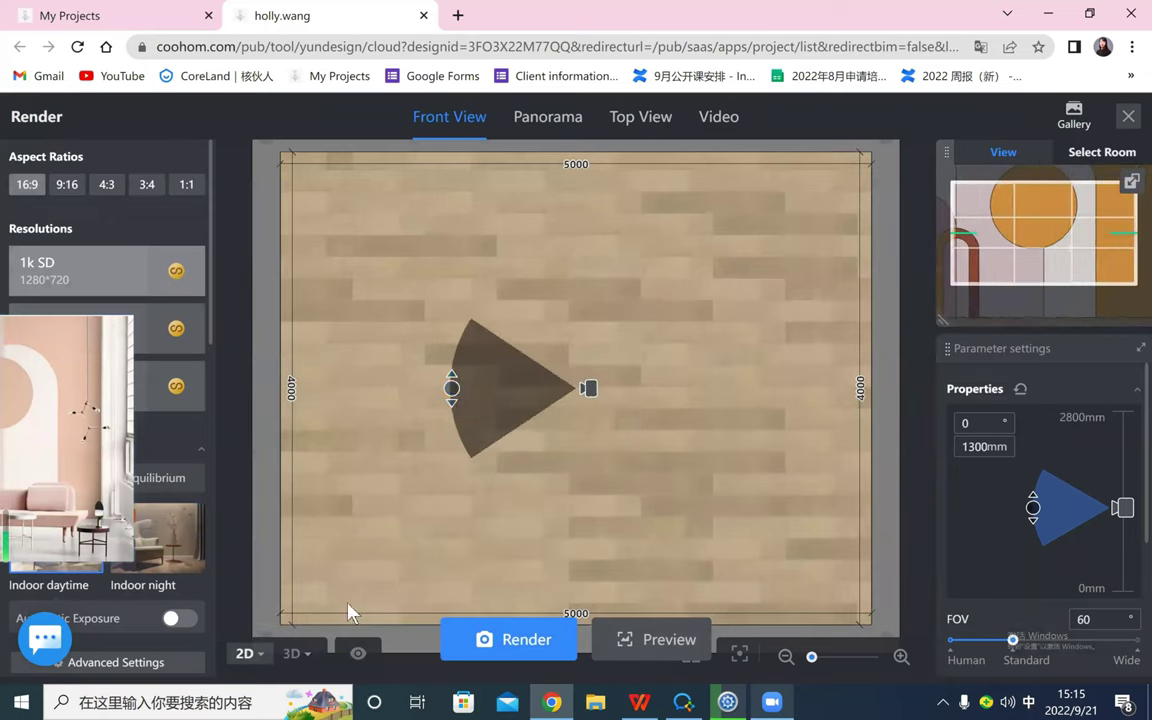
click(307, 658)
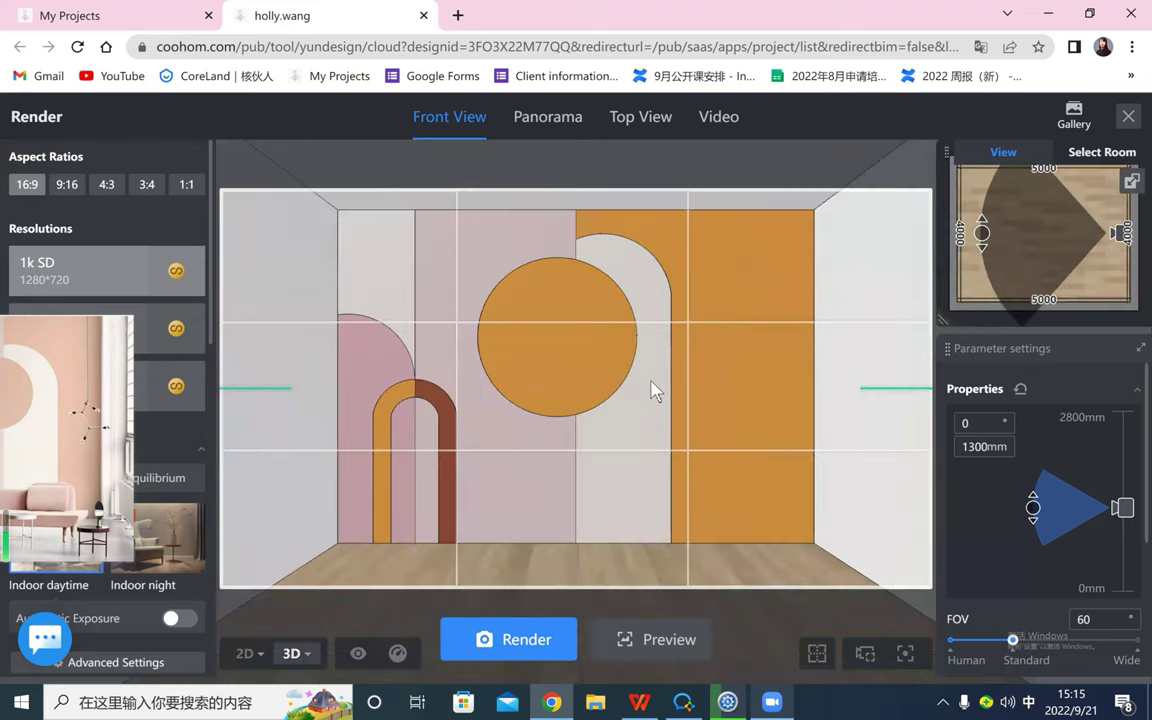
drag(621, 404, 635, 411)
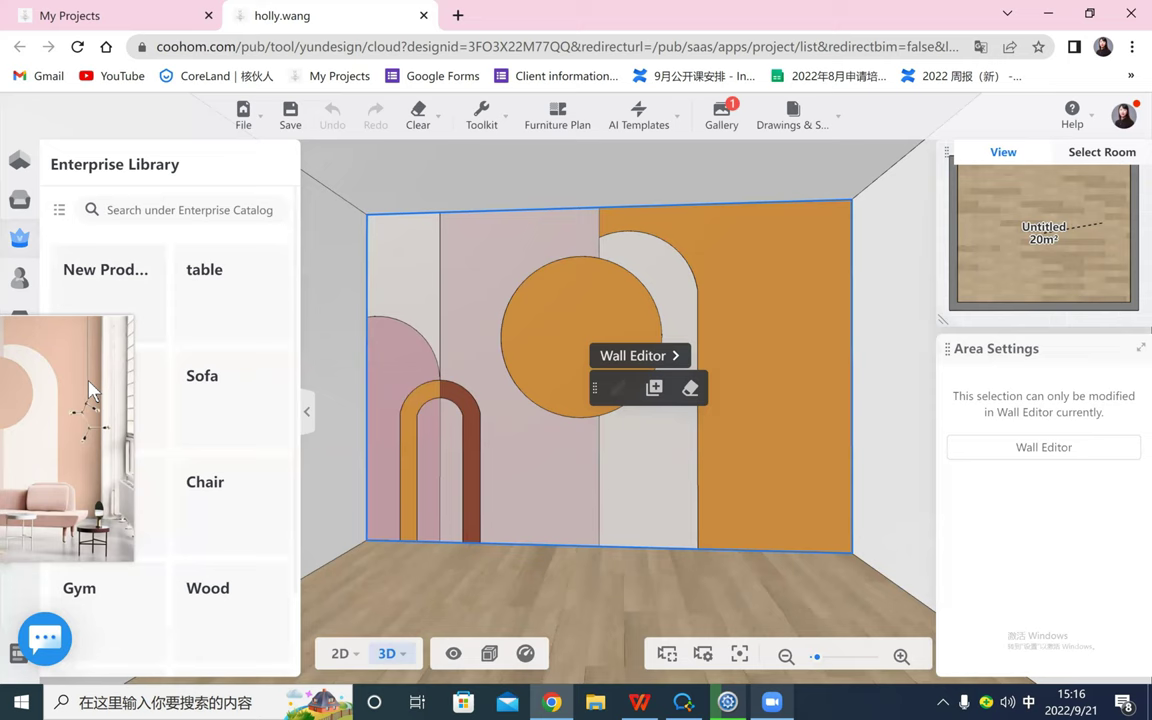
- Clear the pinned picture away, switch to the WPS presentation Background Wall.pptx, and view the reference pictures on slides 1 and 2 full screen
drag(91, 388, 445, 294)
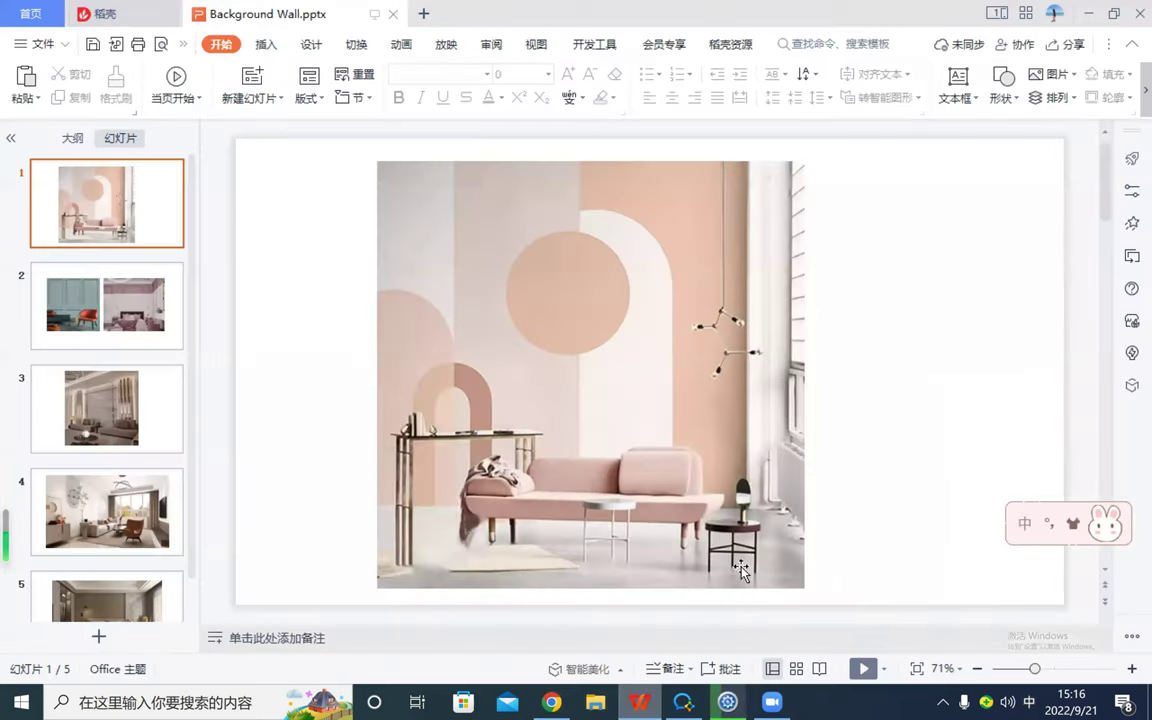
key(F5)
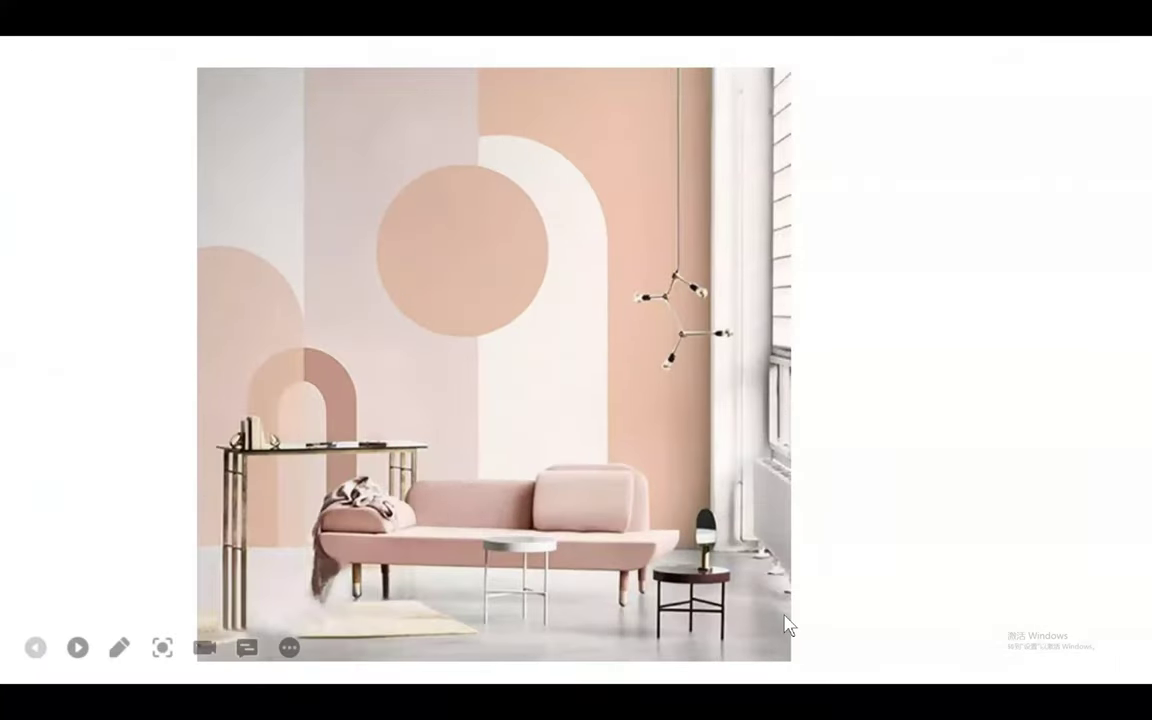
click(857, 597)
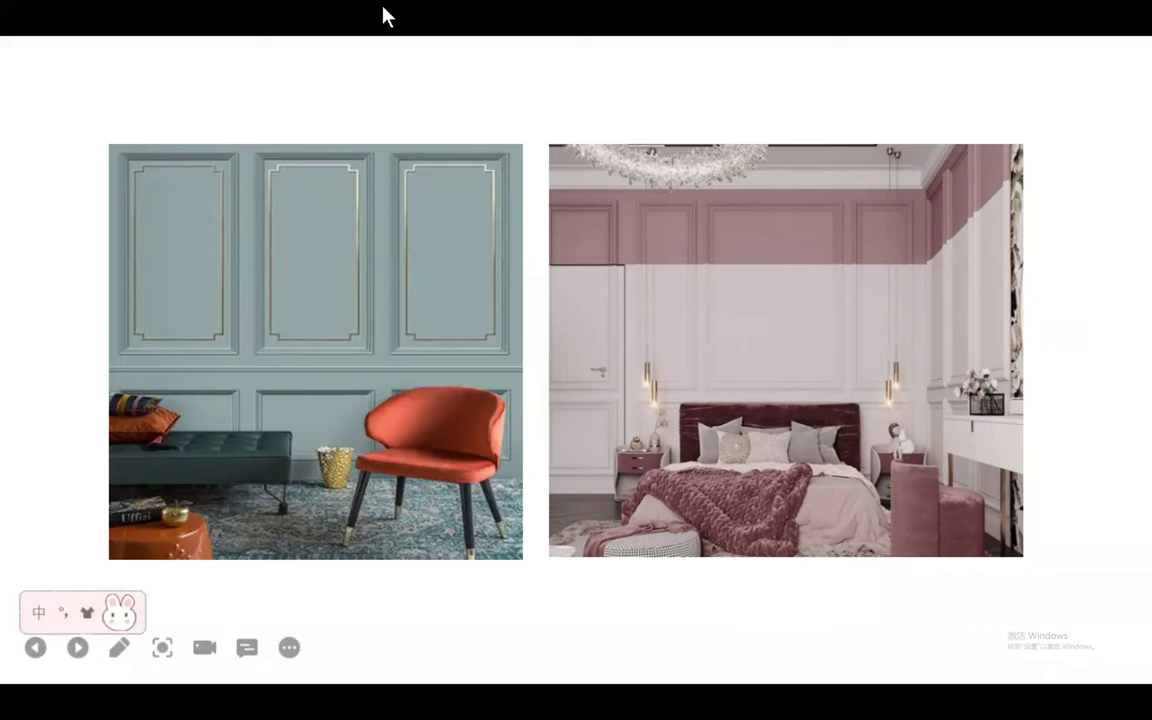
right_click(687, 406)
click(752, 389)
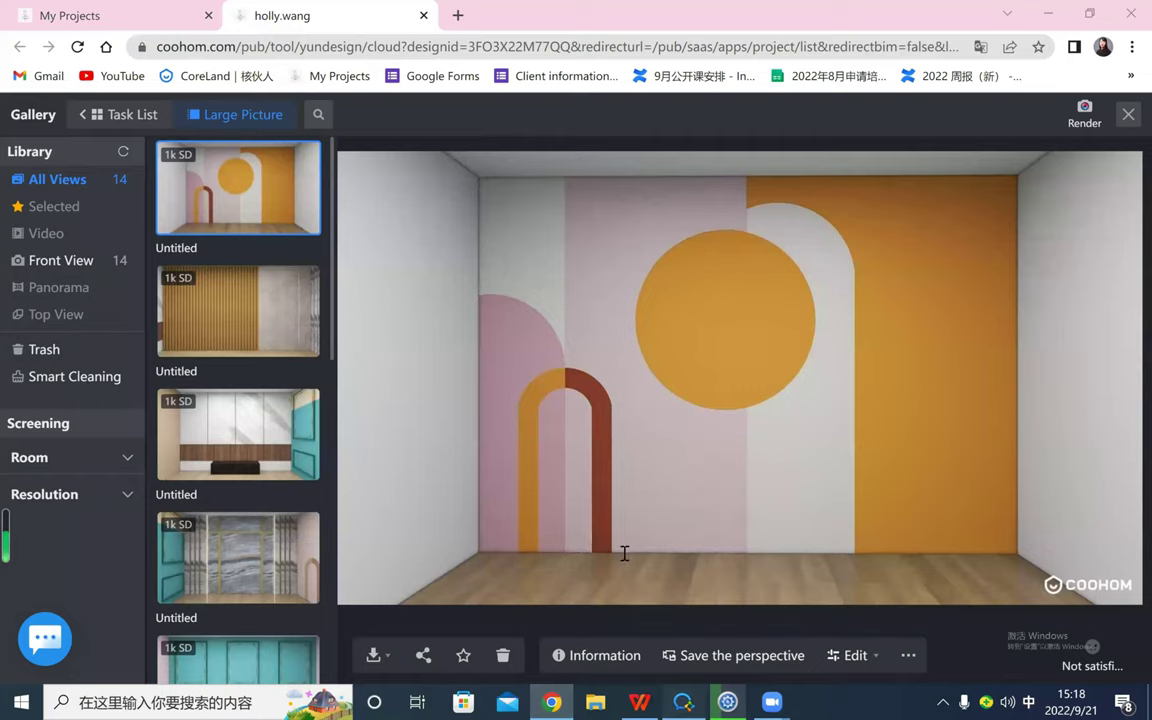
click(683, 700)
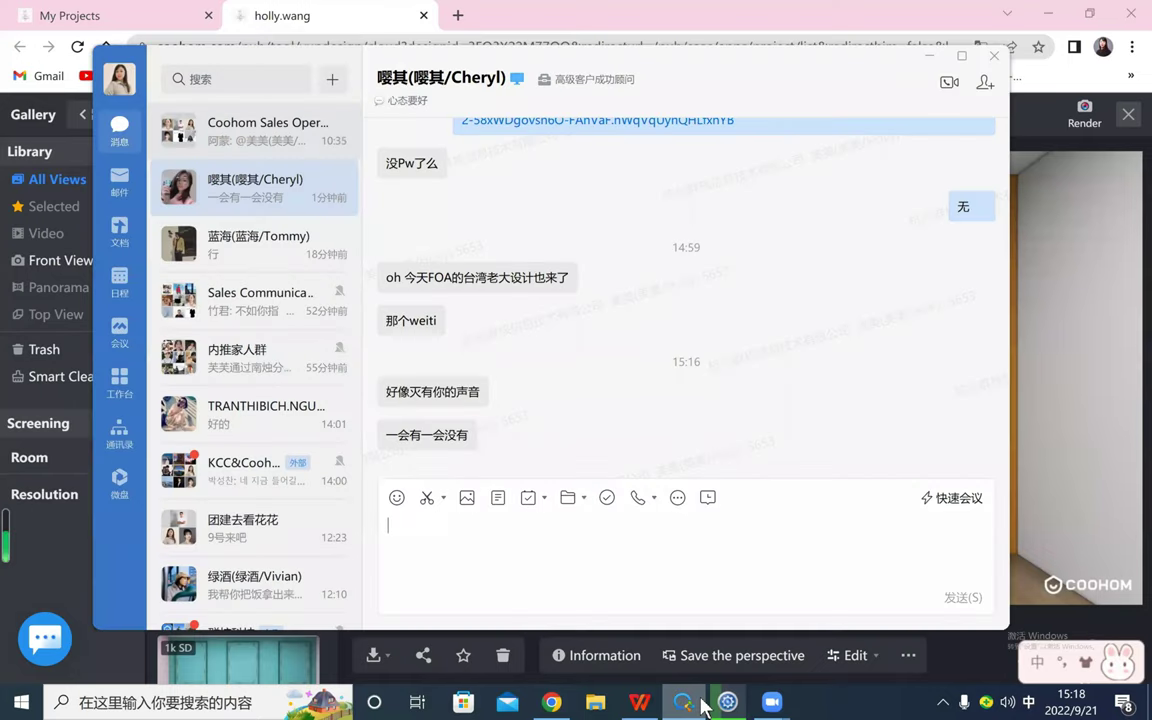
click(683, 700)
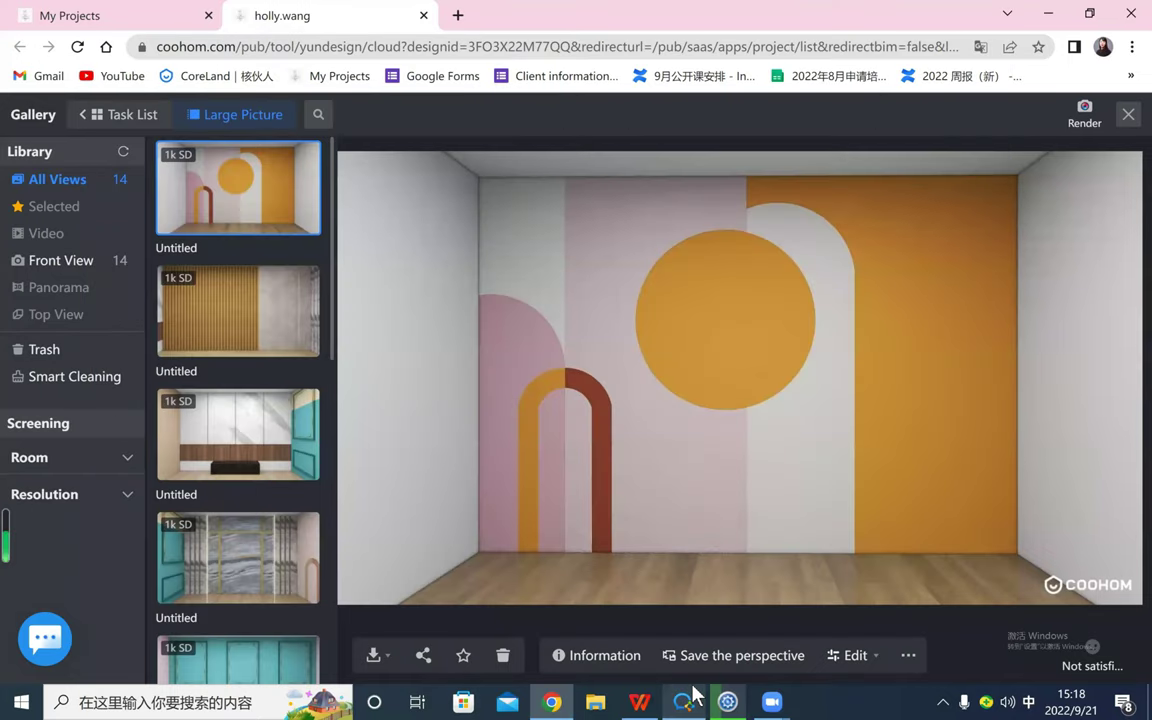
- Switch to the presentation again and examine the two panelled-wall reference pictures on slide 2 full screen
click(640, 704)
click(864, 668)
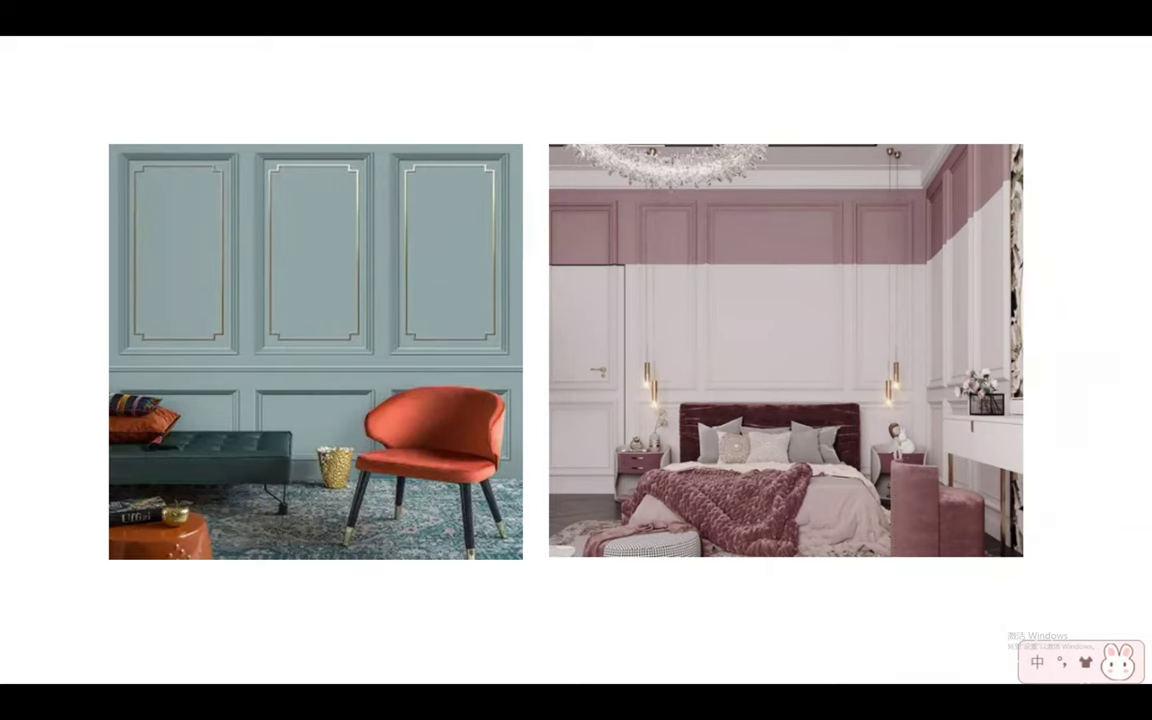
right_click(764, 342)
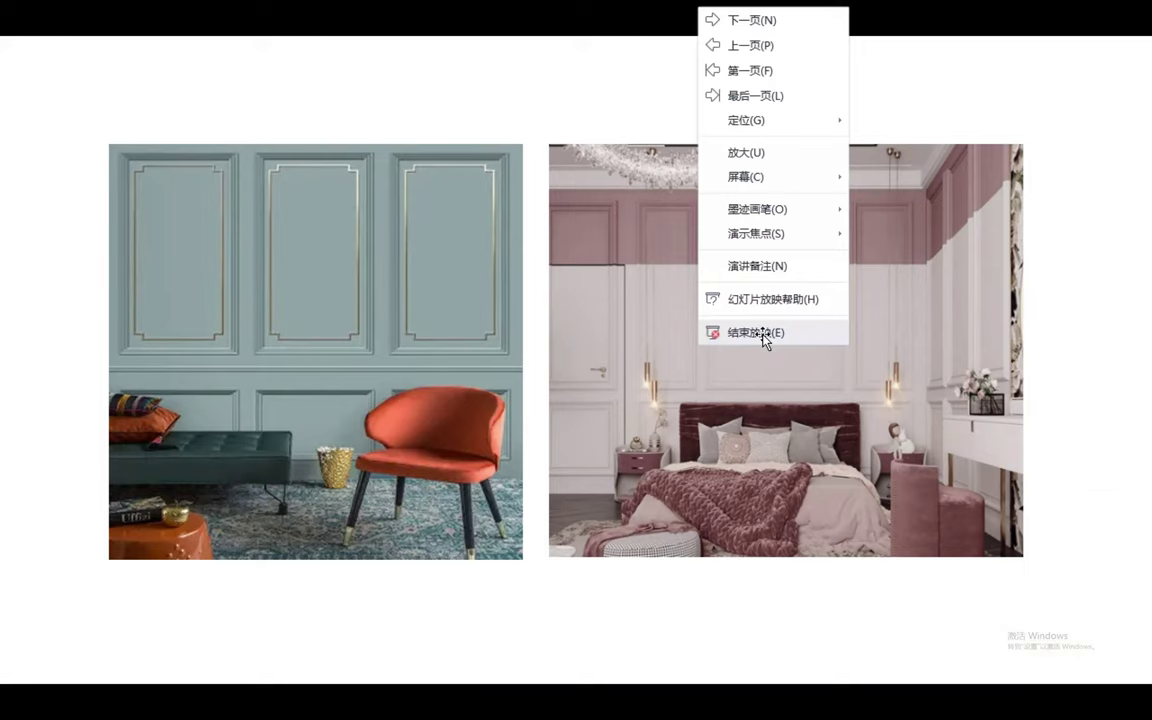
click(764, 342)
- Capture the teal panelled-wall picture on slide 2, pin it on screen, and move it beside the Coohom workspace
key(XF86AudioMute)
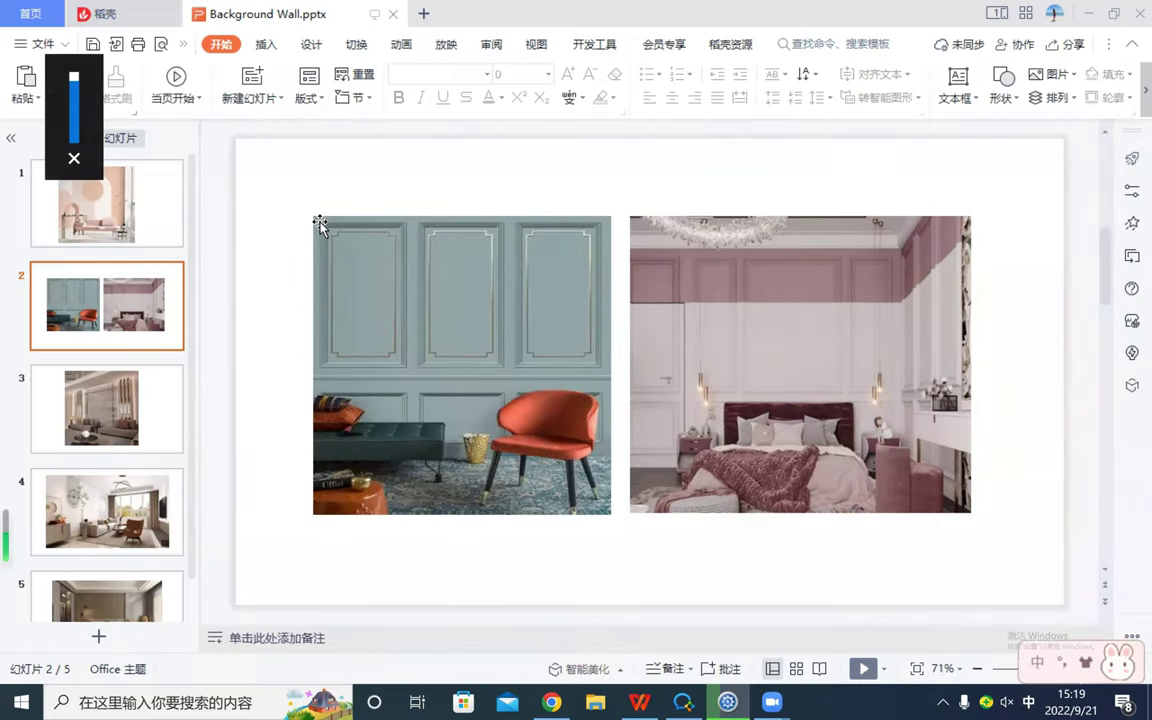
key(F1)
drag(317, 216, 609, 510)
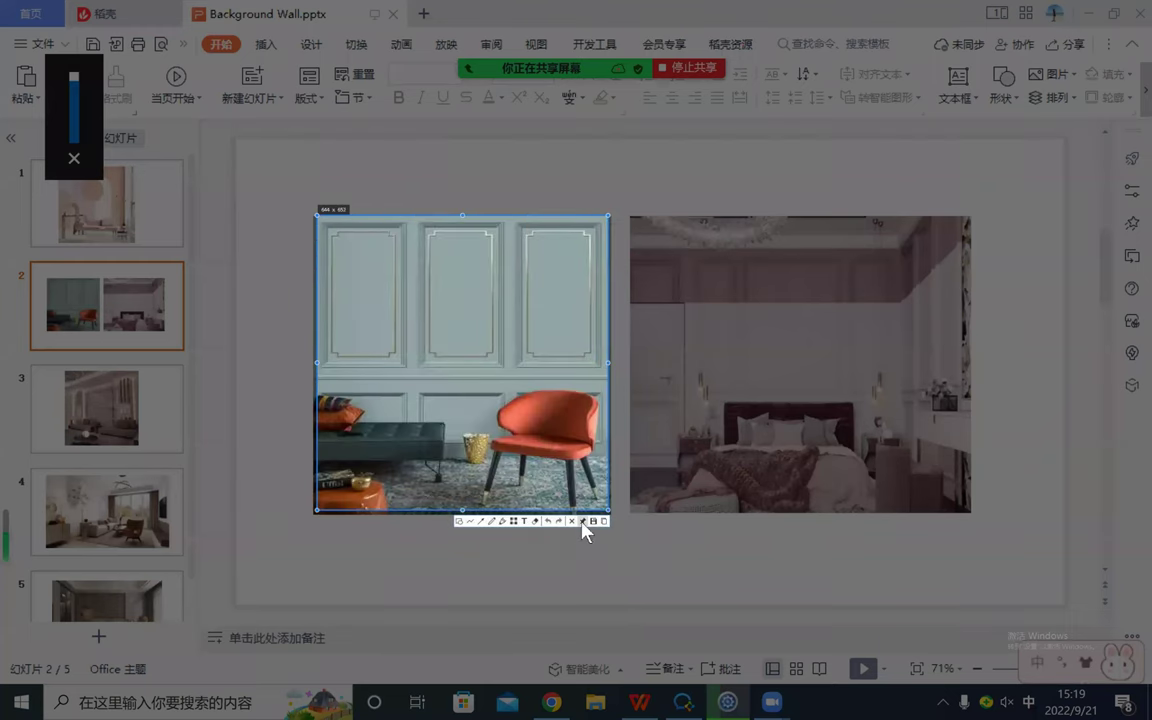
click(582, 521)
click(1089, 18)
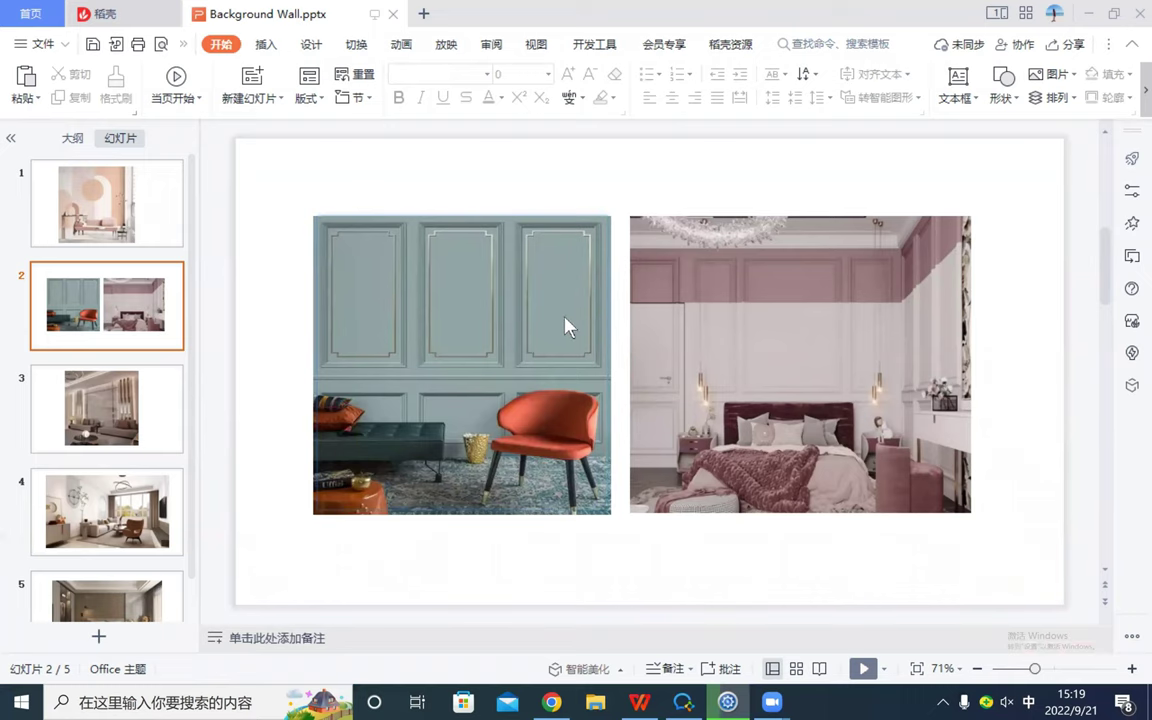
drag(558, 318, 550, 318)
- Close the render gallery and open the blank wall adjoining the painted one in the background wall editor
click(1128, 114)
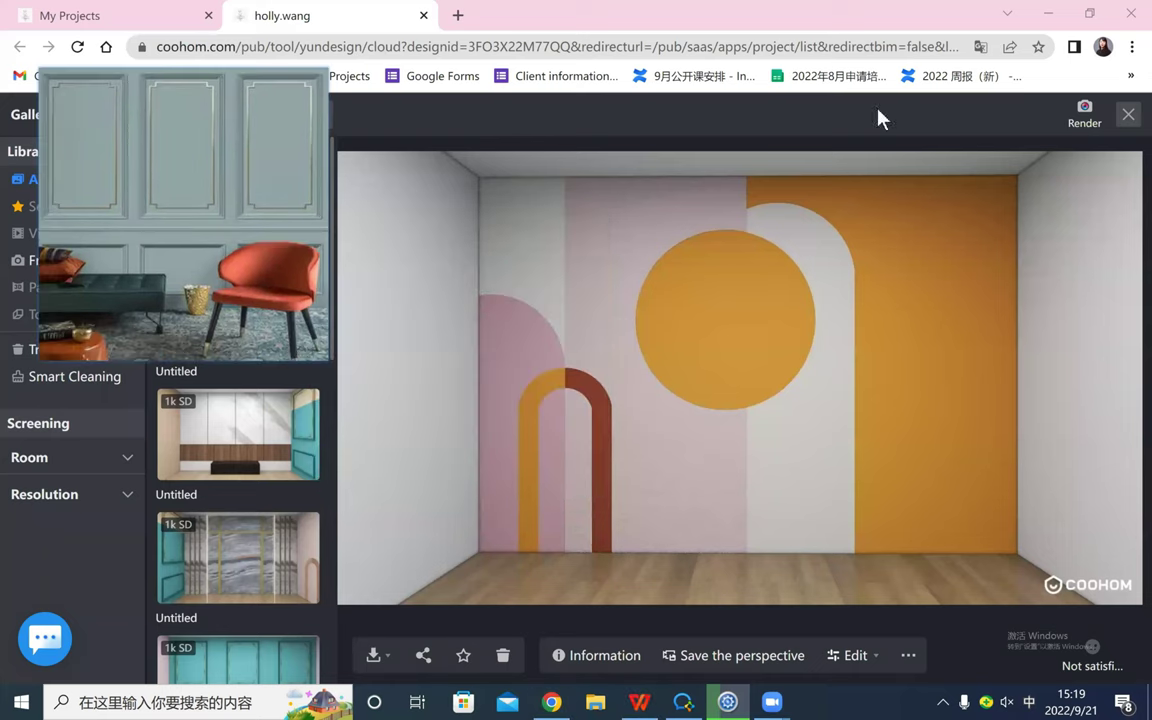
drag(587, 495, 537, 441)
scroll(537, 441, down, 3)
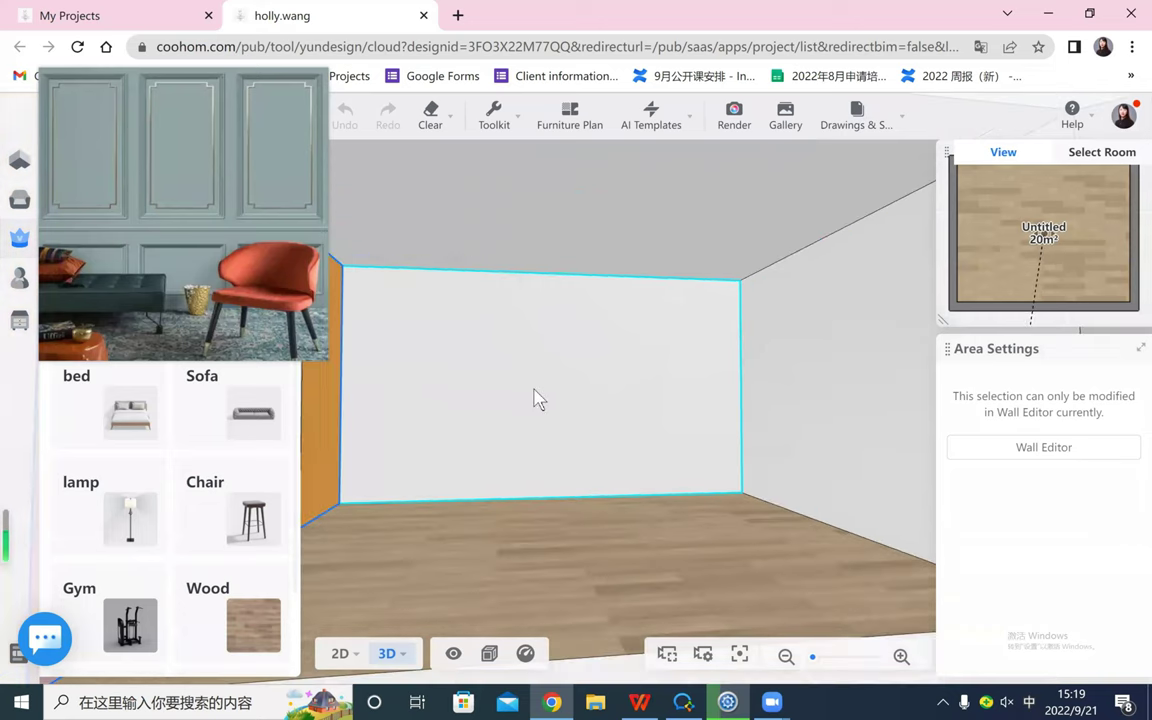
click(535, 399)
click(790, 218)
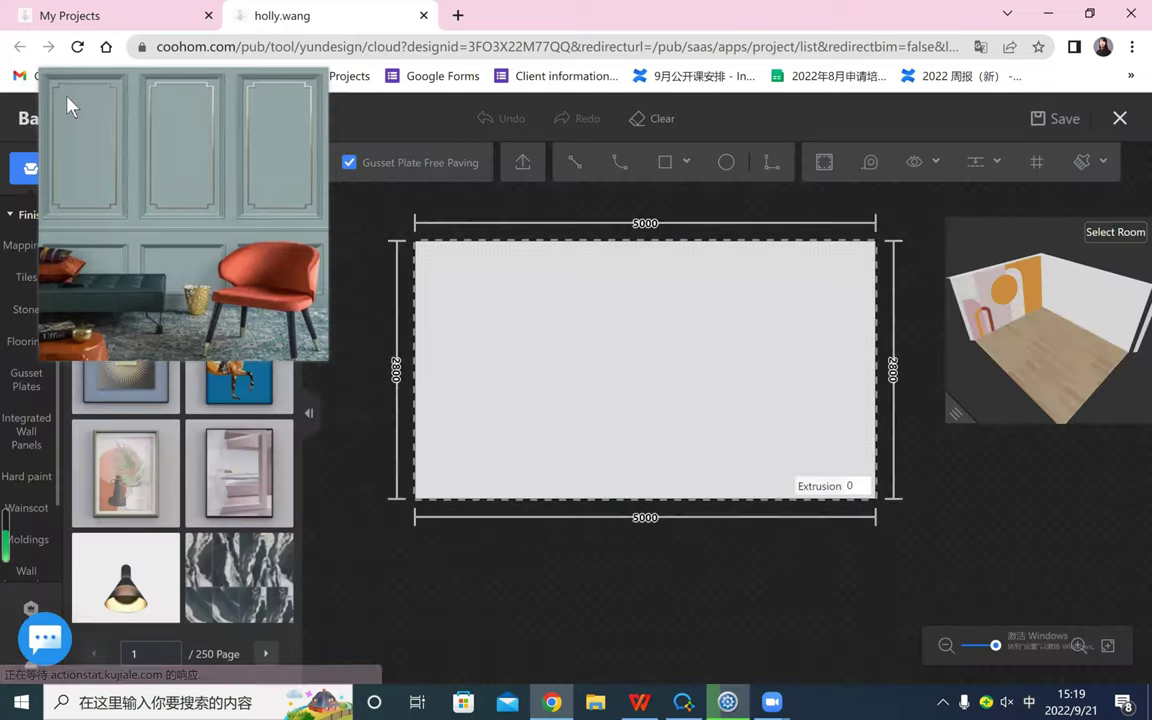
- Draw a rectangle about 1035 mm wide and 1357 mm high near the blank wall's upper left corner
click(665, 162)
click(445, 265)
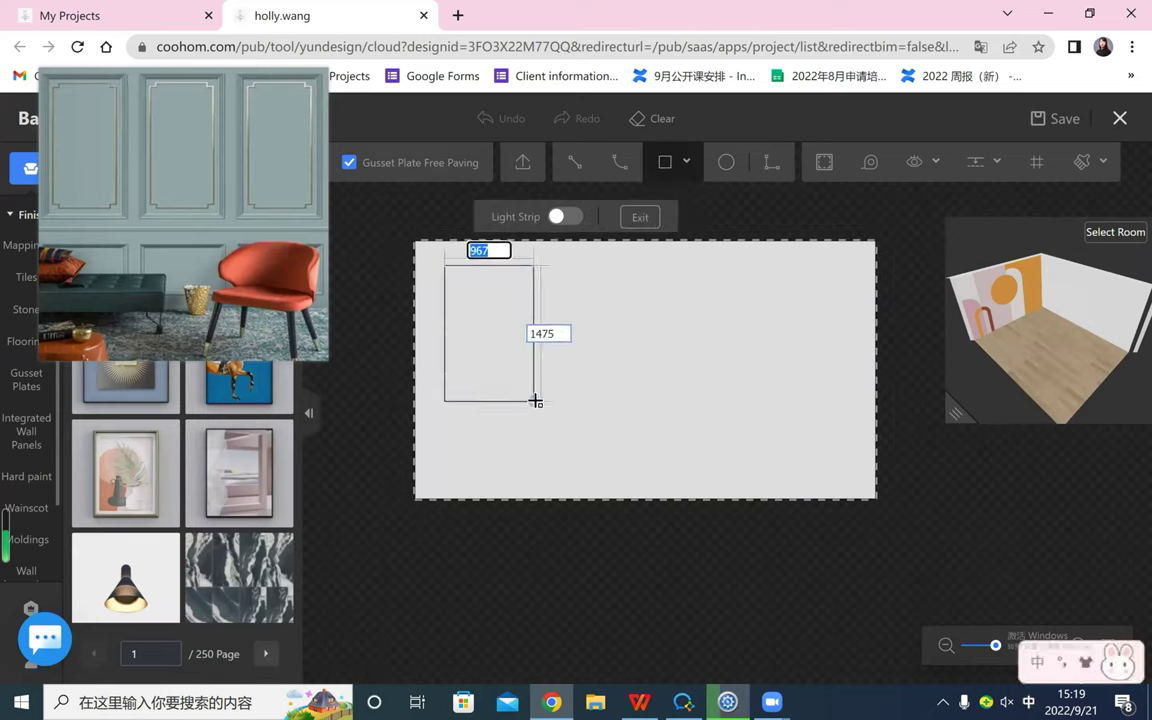
click(540, 391)
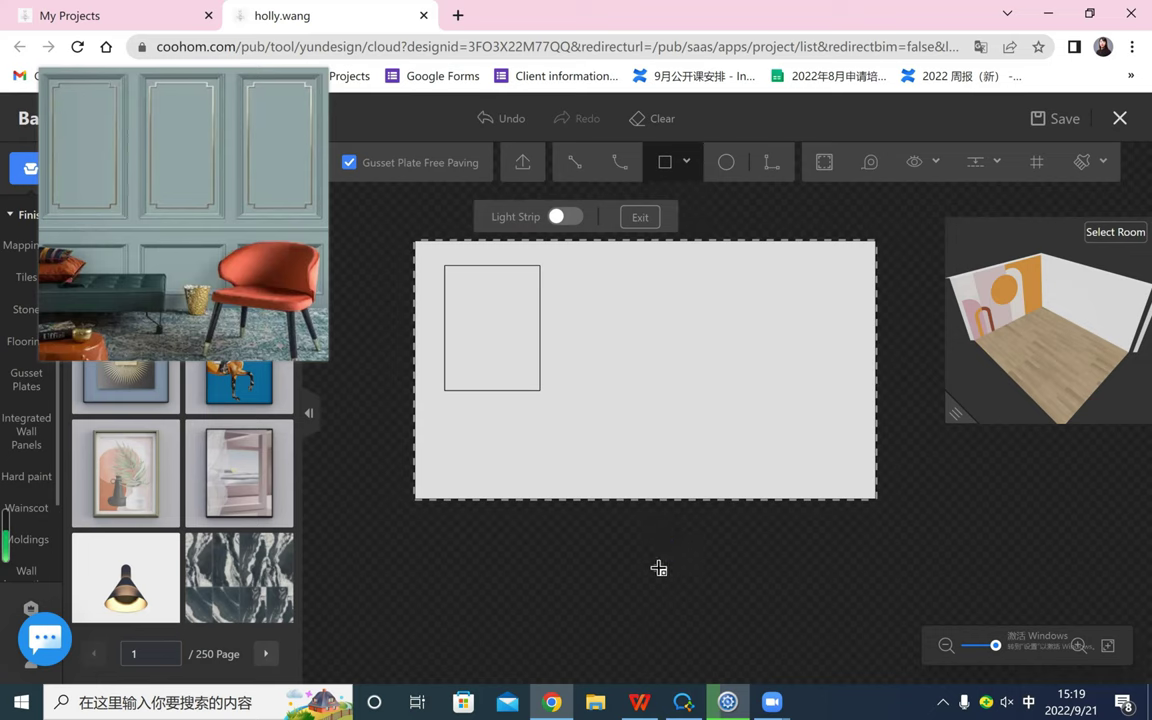
key(Escape)
- Place the rectangle's upper edge 200 mm below the wall's top and its left edge 300 mm from the wall's left side
click(463, 253)
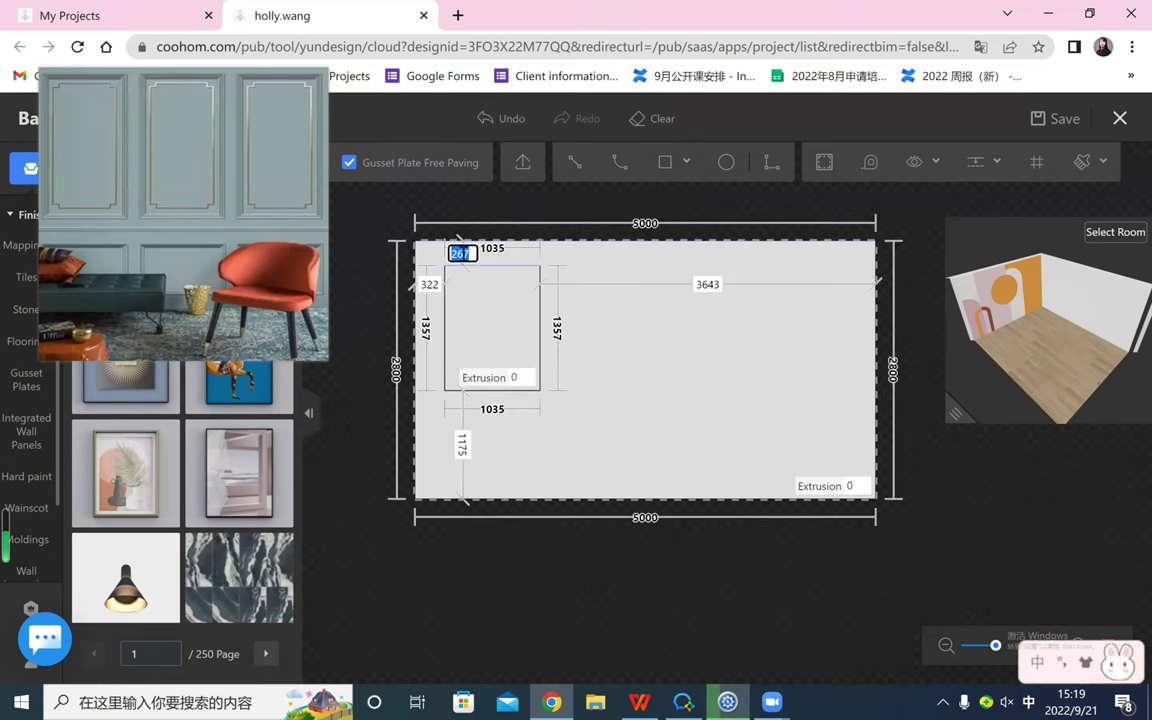
text(200)
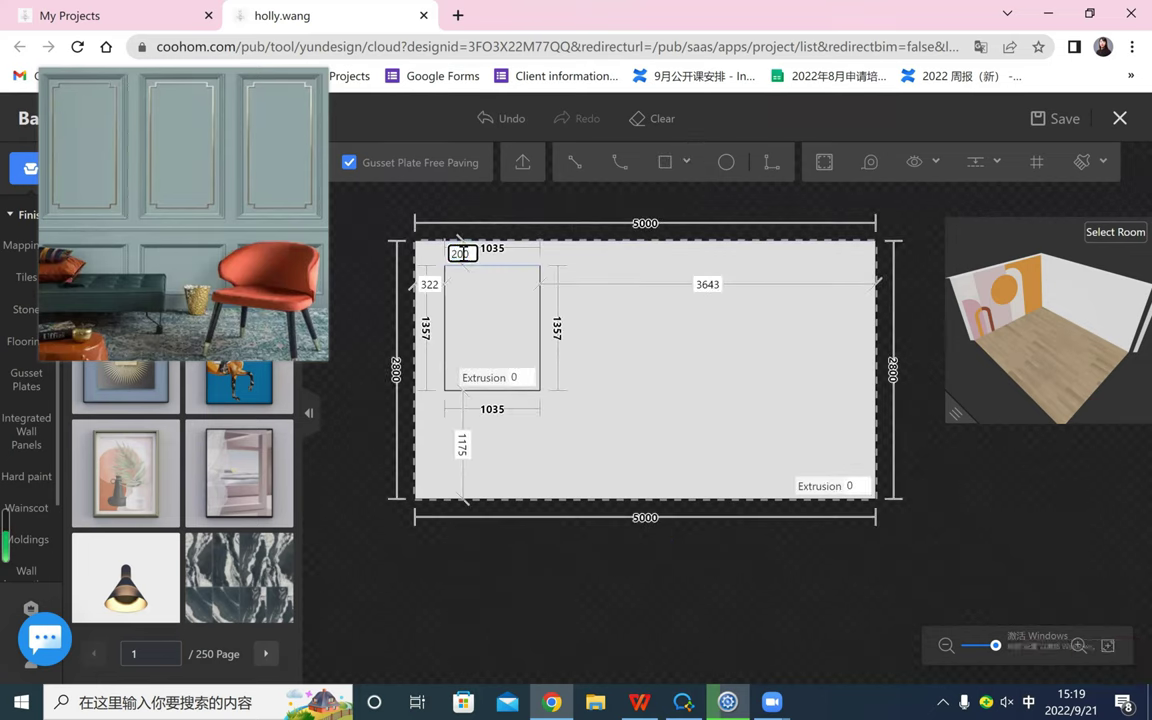
key(Return)
click(432, 282)
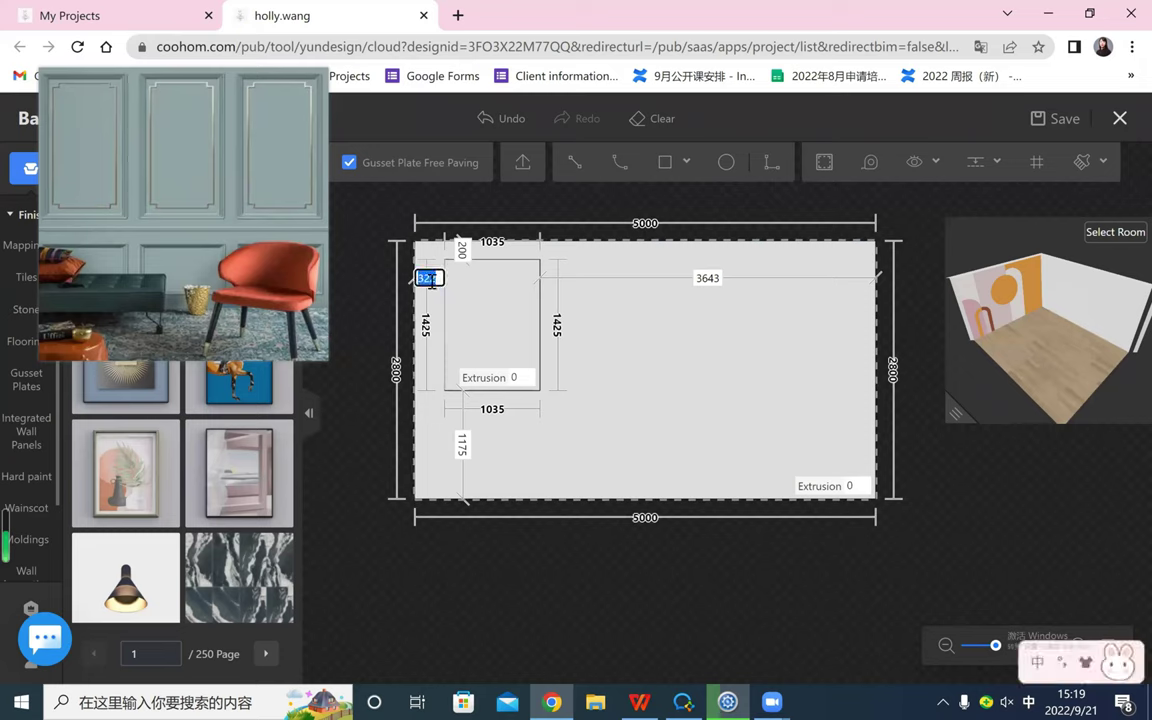
text(300)
key(Return)
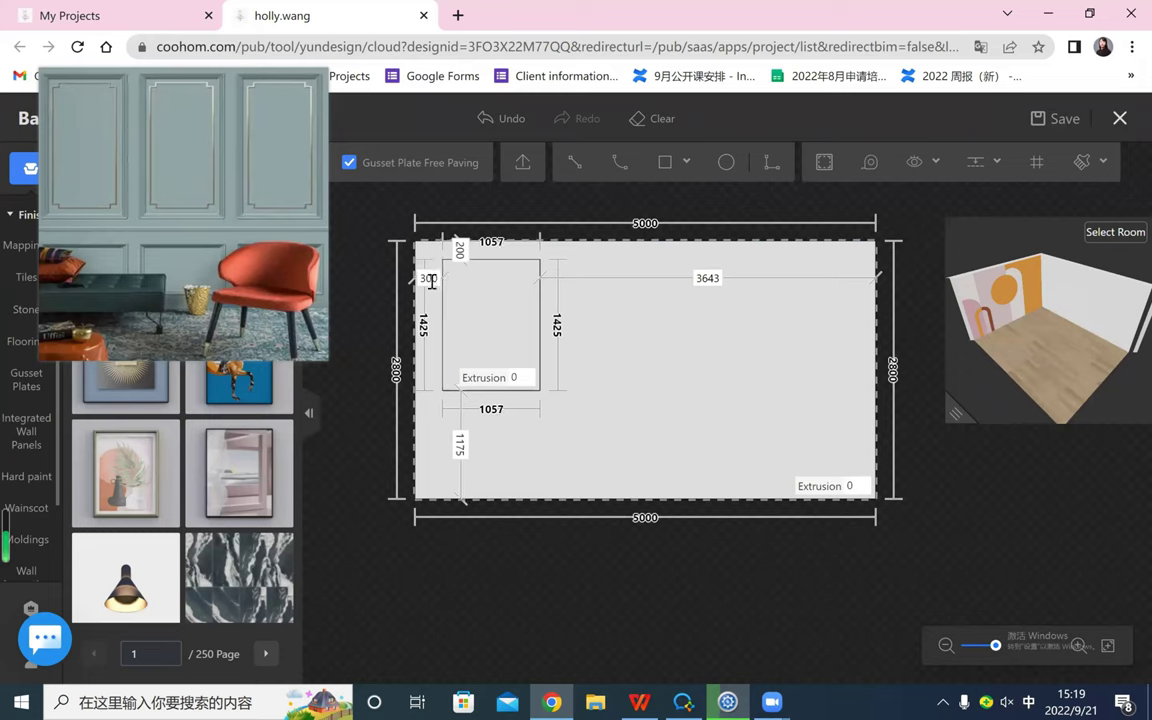
- Set the rectangle's width to 1000 mm and its height to 1300 mm by moving its right and lower edges
click(541, 311)
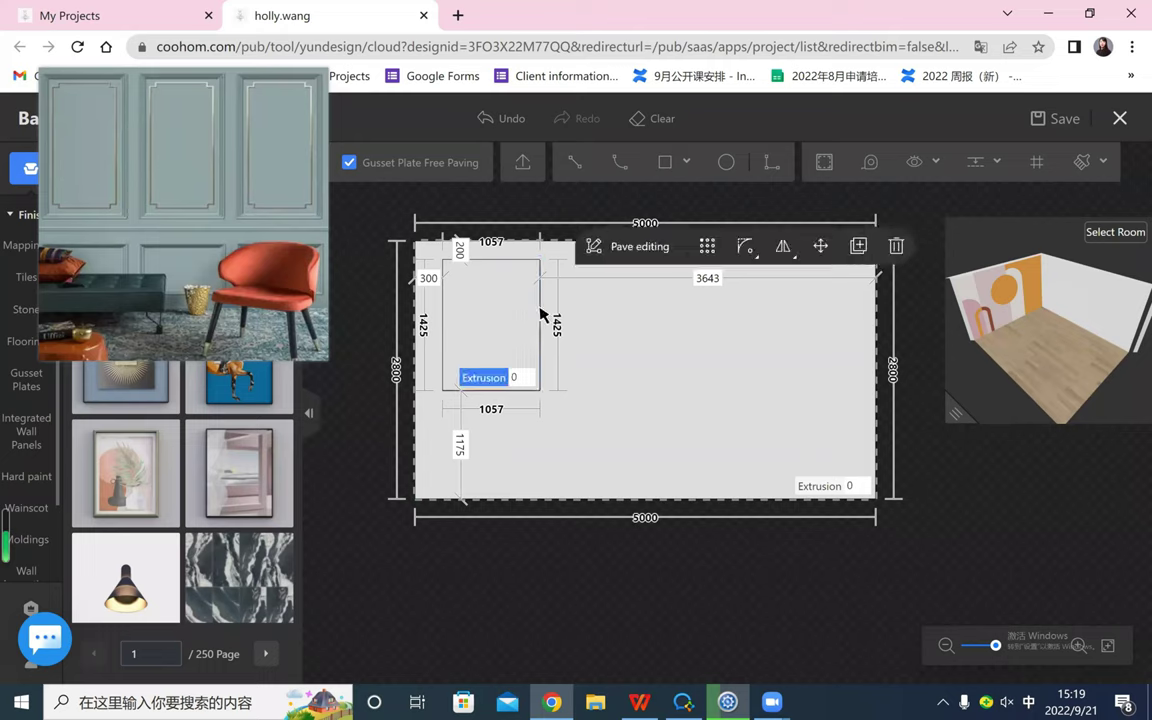
click(541, 307)
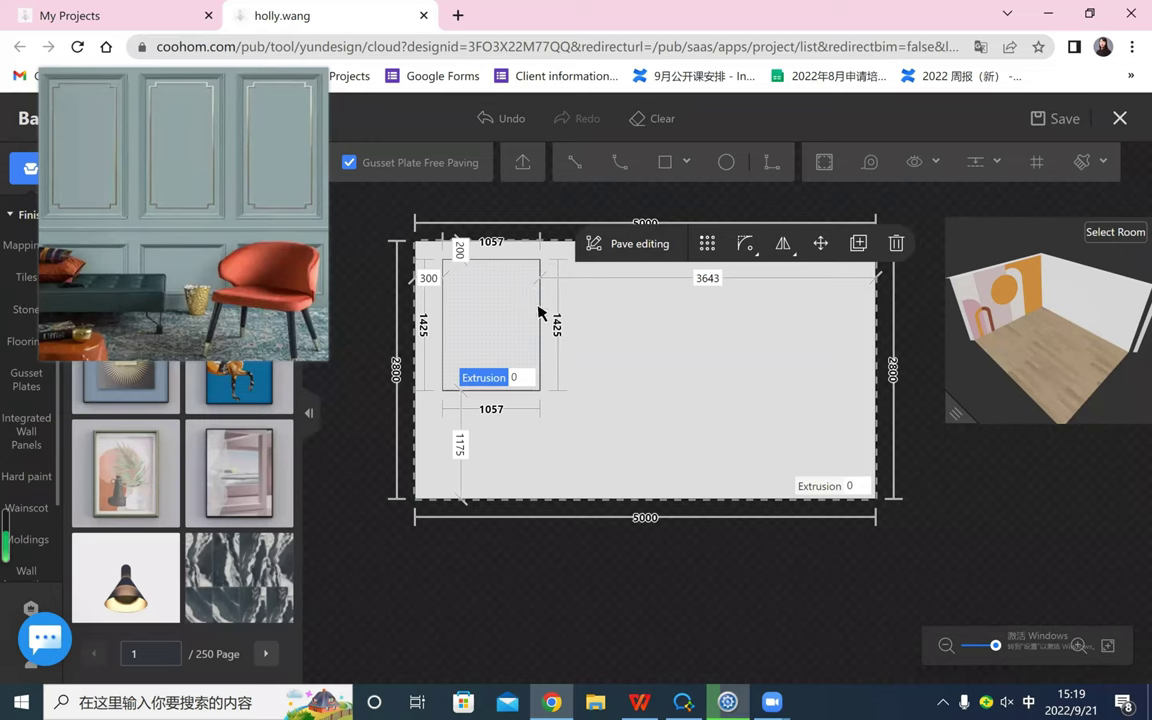
click(538, 300)
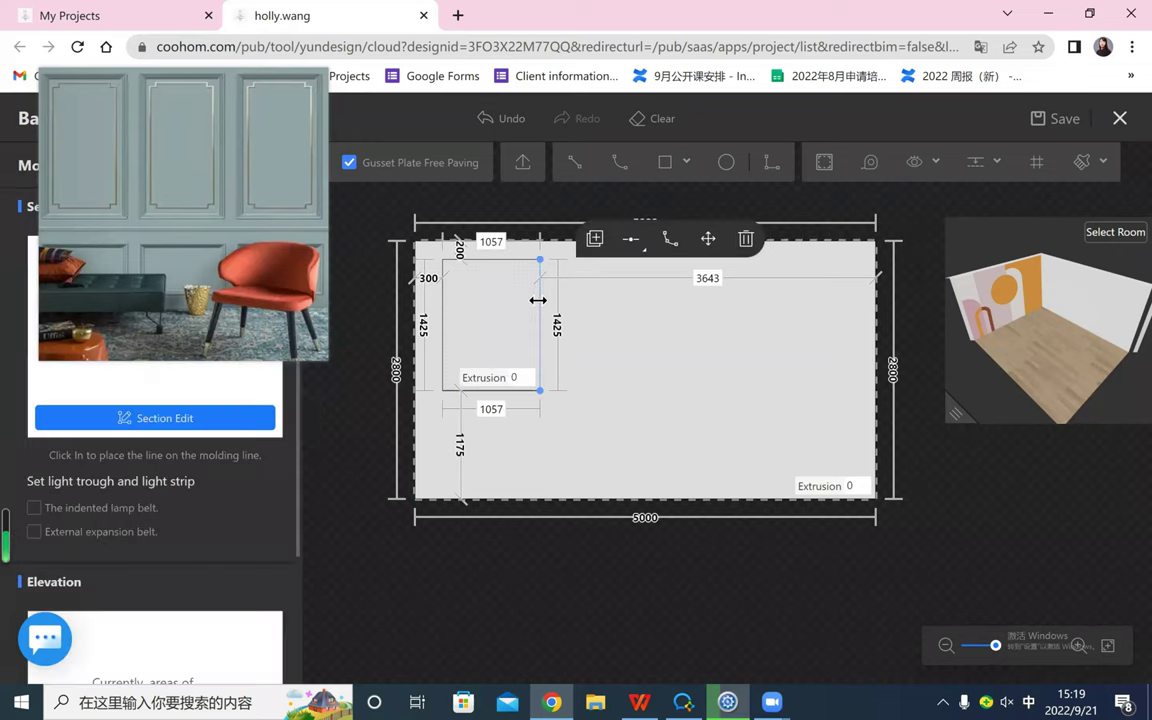
click(491, 408)
text(1000)
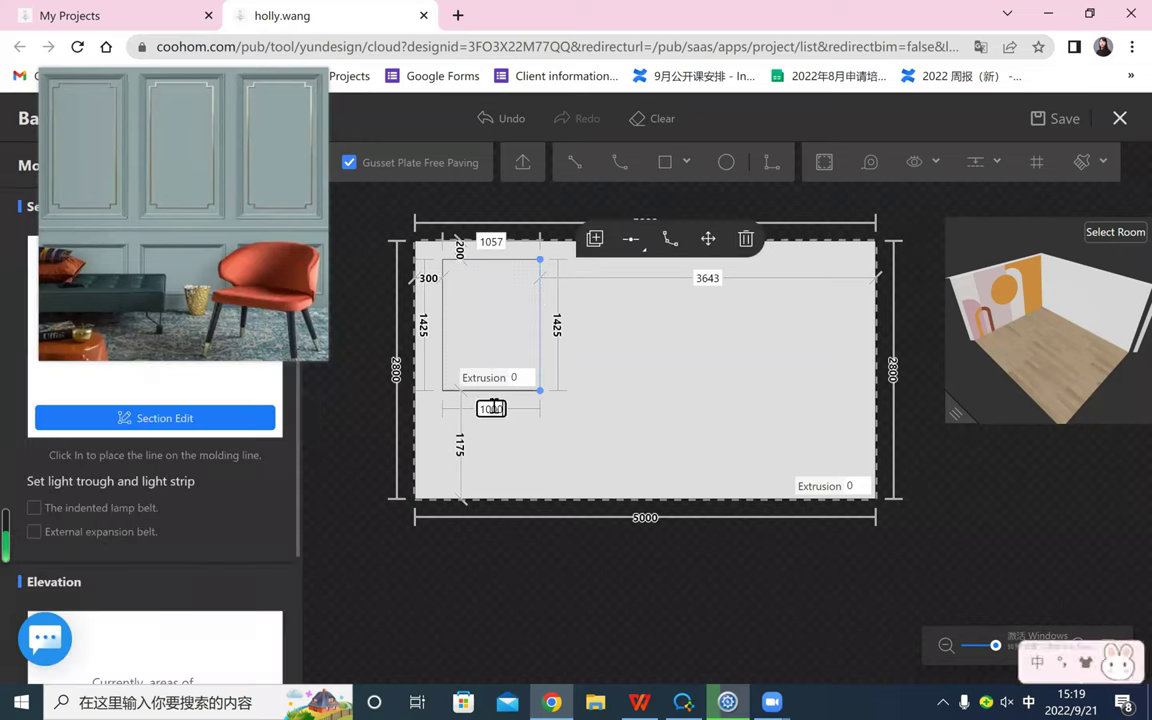
key(Return)
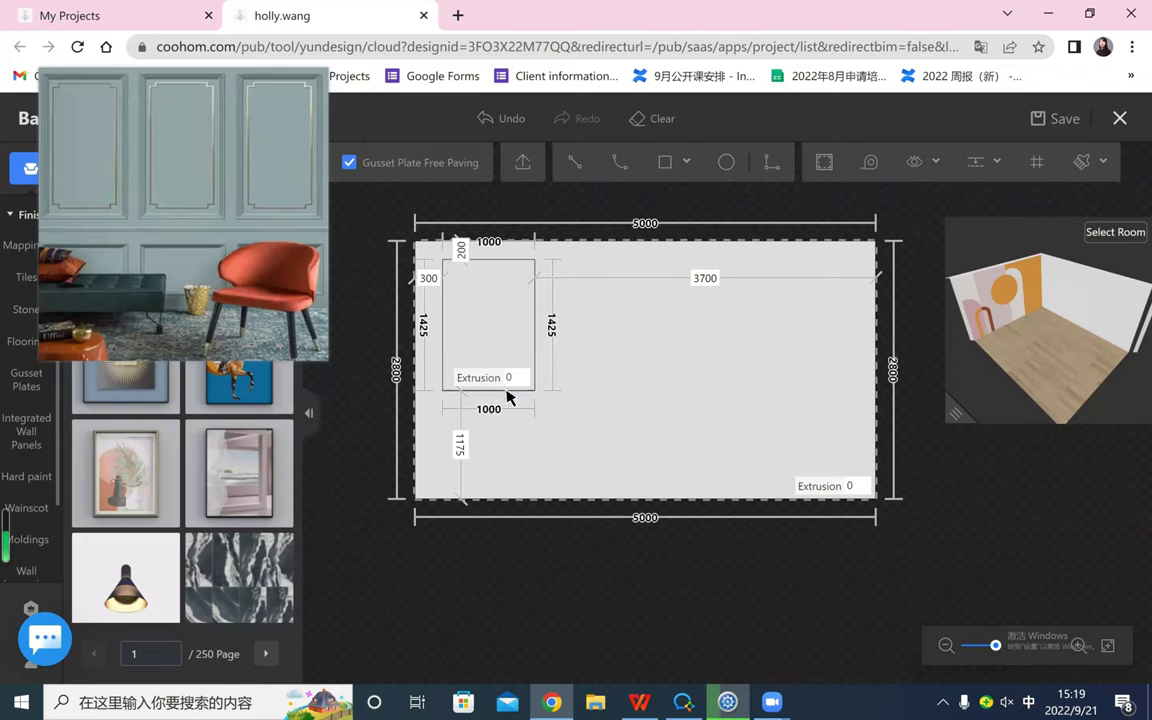
click(501, 390)
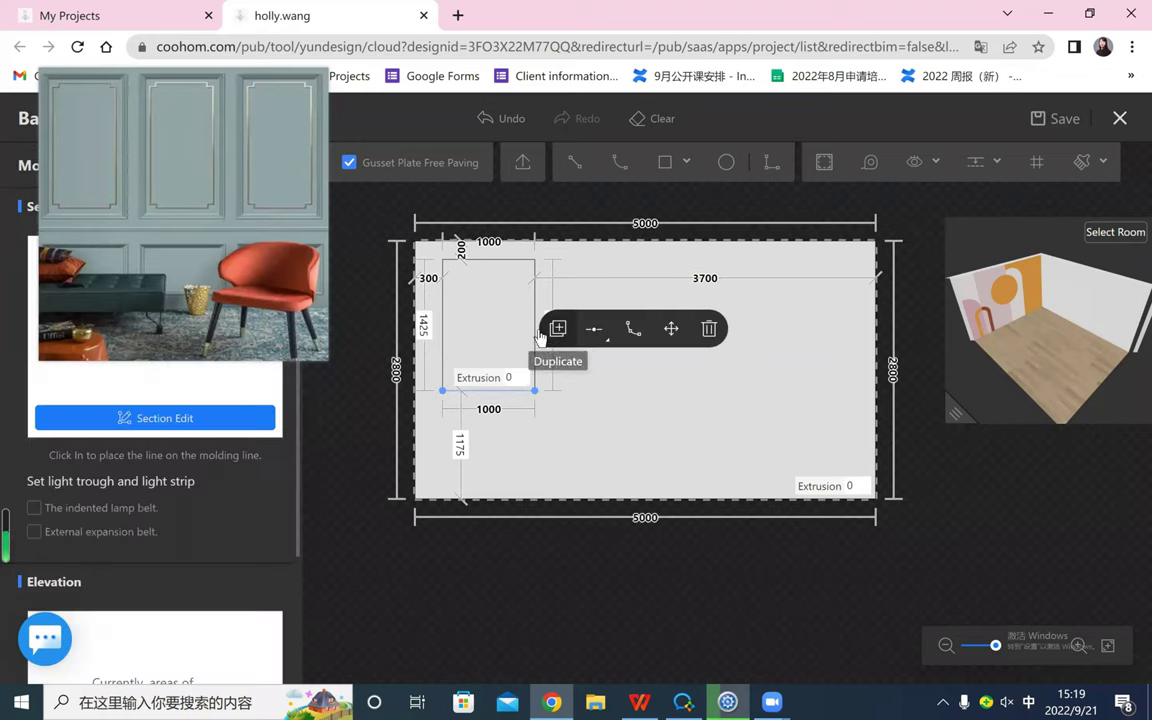
key(Tab)
text(1300)
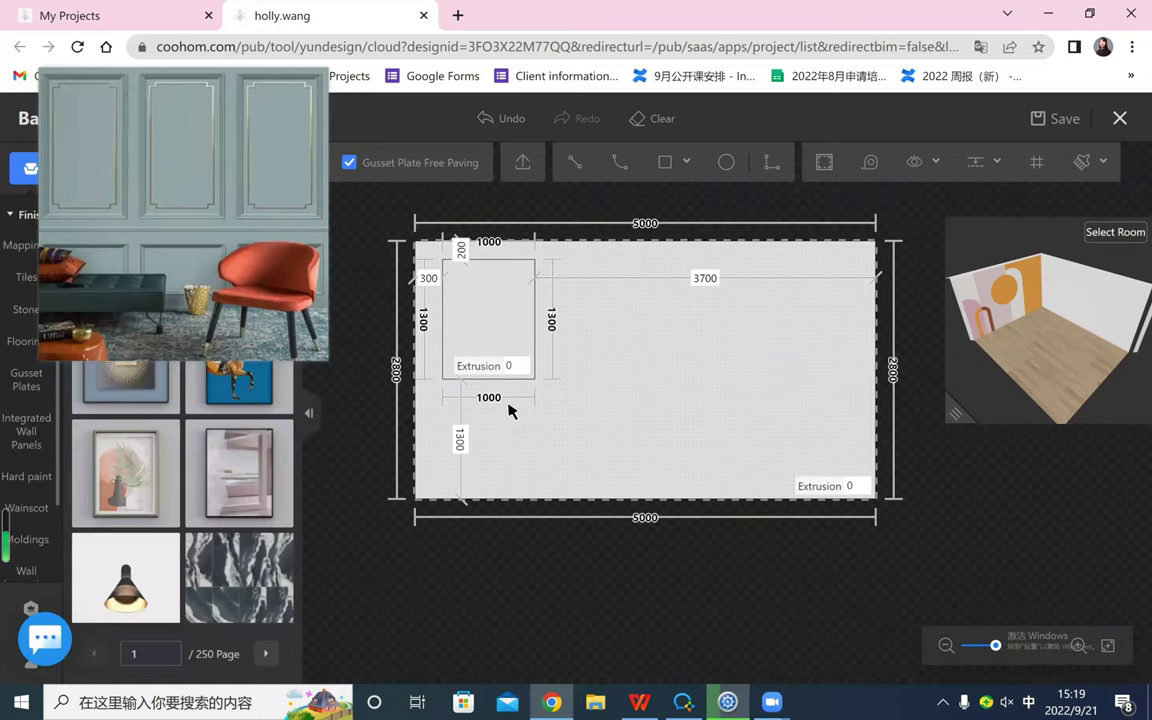
key(Return)
- Try to draw a stepped inner panel outline with straight lines inside the rectangle, then cancel it
scroll(501, 323, up, 2)
middle_drag(648, 364, 739, 392)
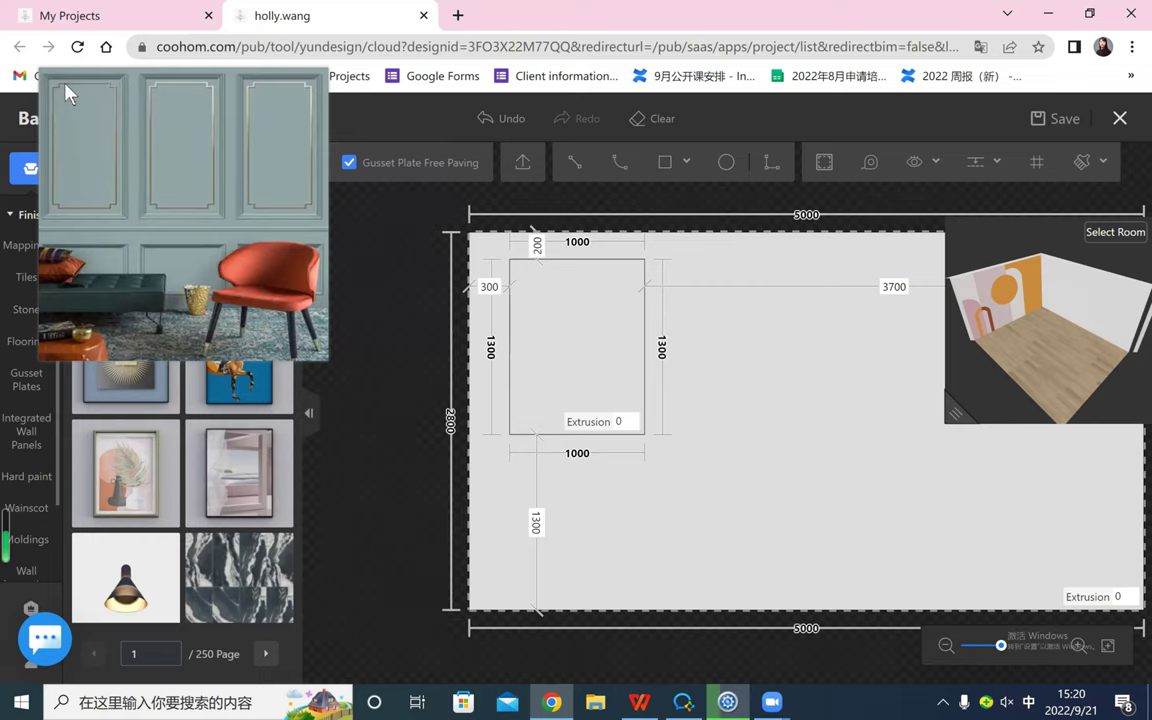
click(575, 165)
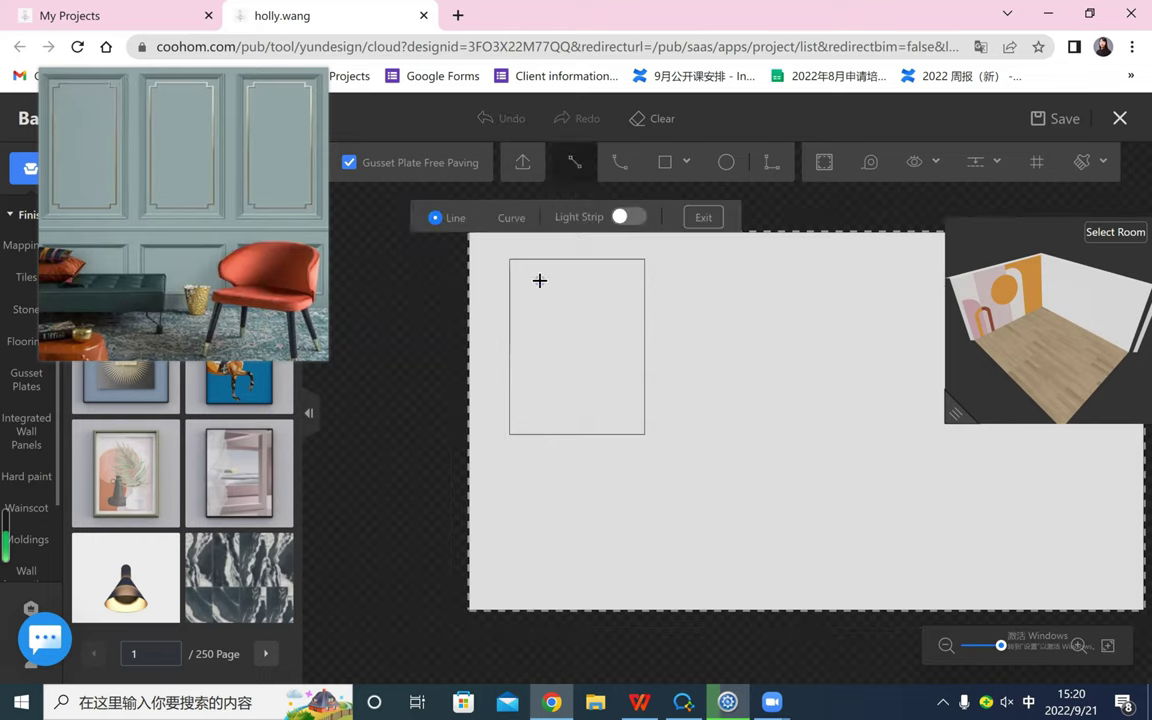
click(545, 282)
click(607, 289)
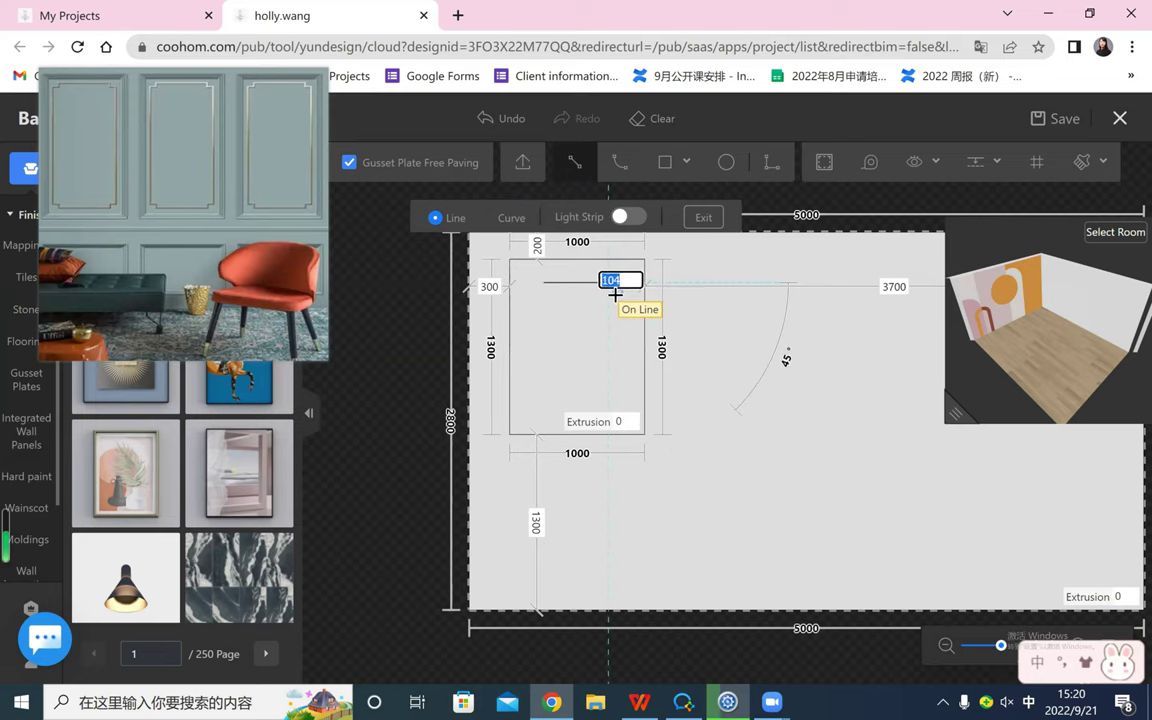
scroll(680, 352, up, 2)
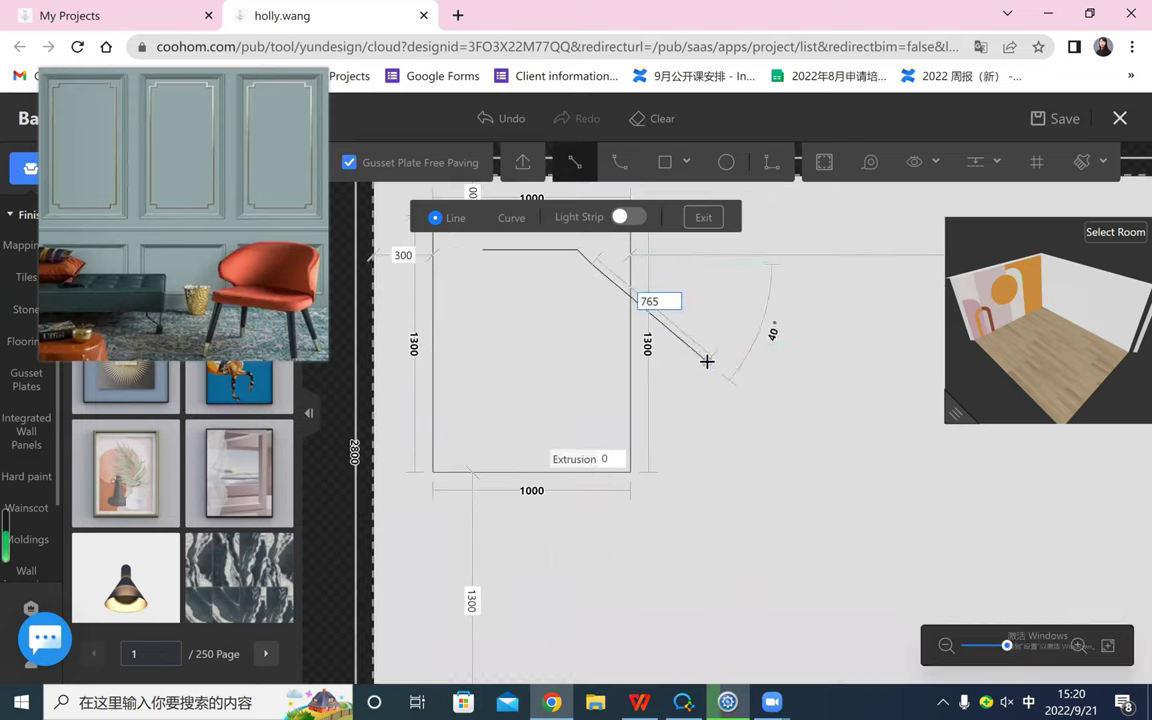
click(482, 118)
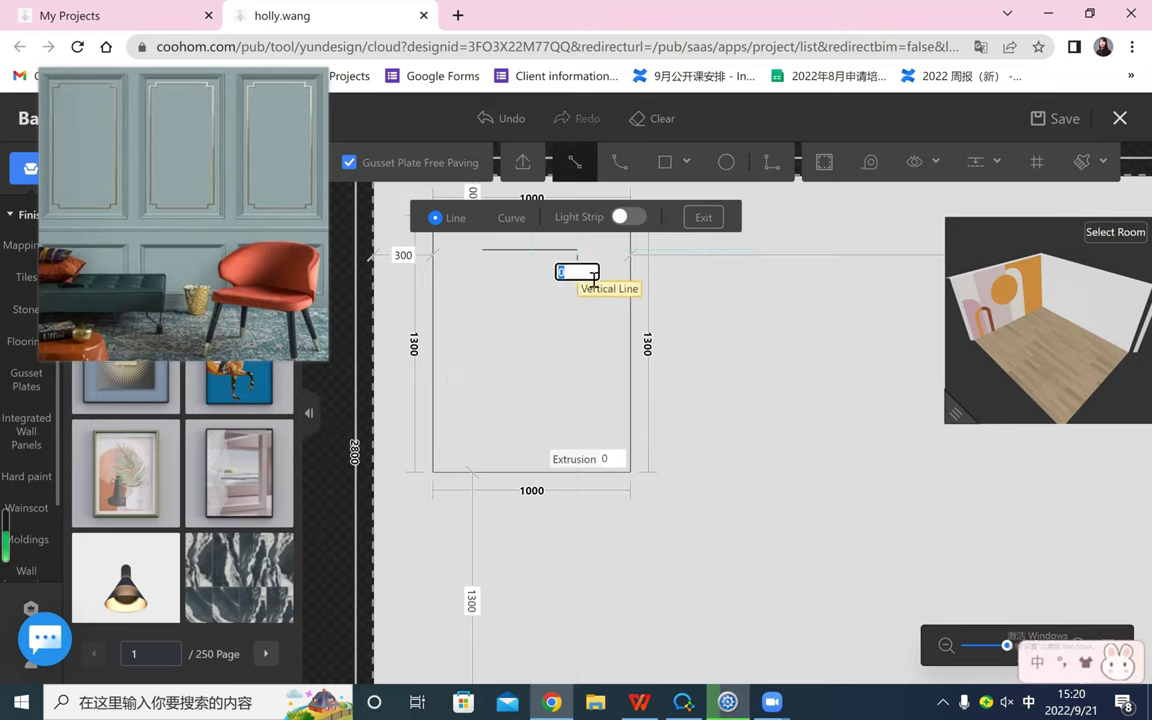
click(580, 271)
click(612, 290)
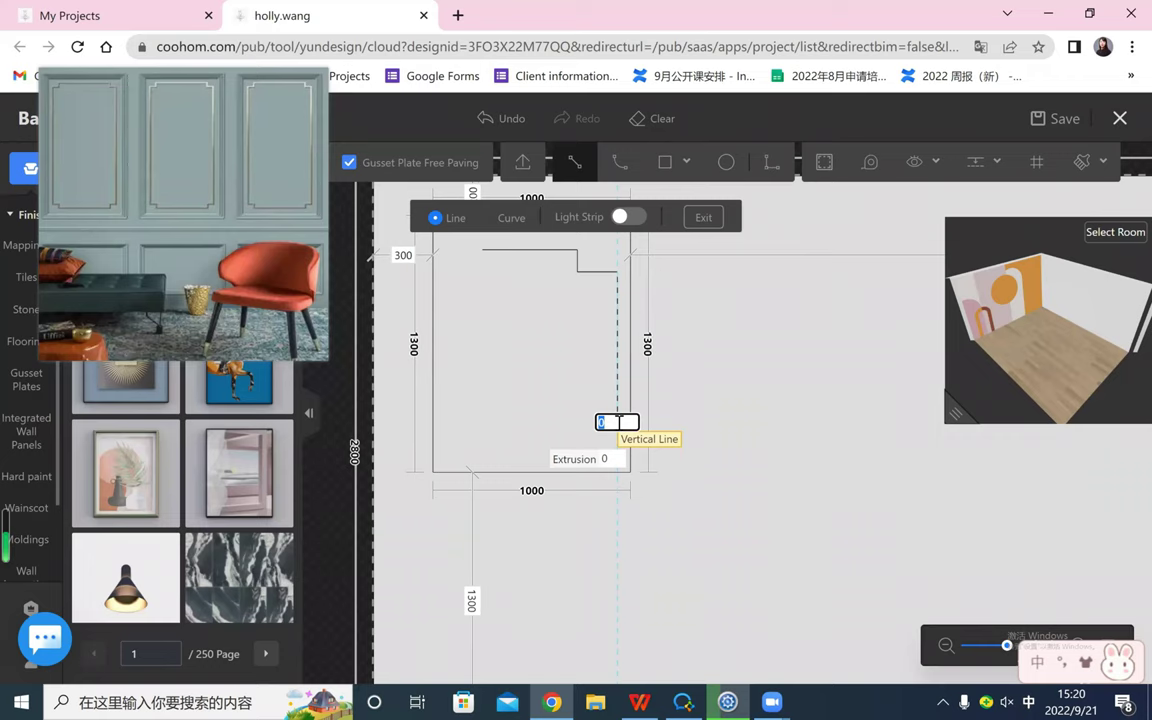
key(Escape)
key(Escape)
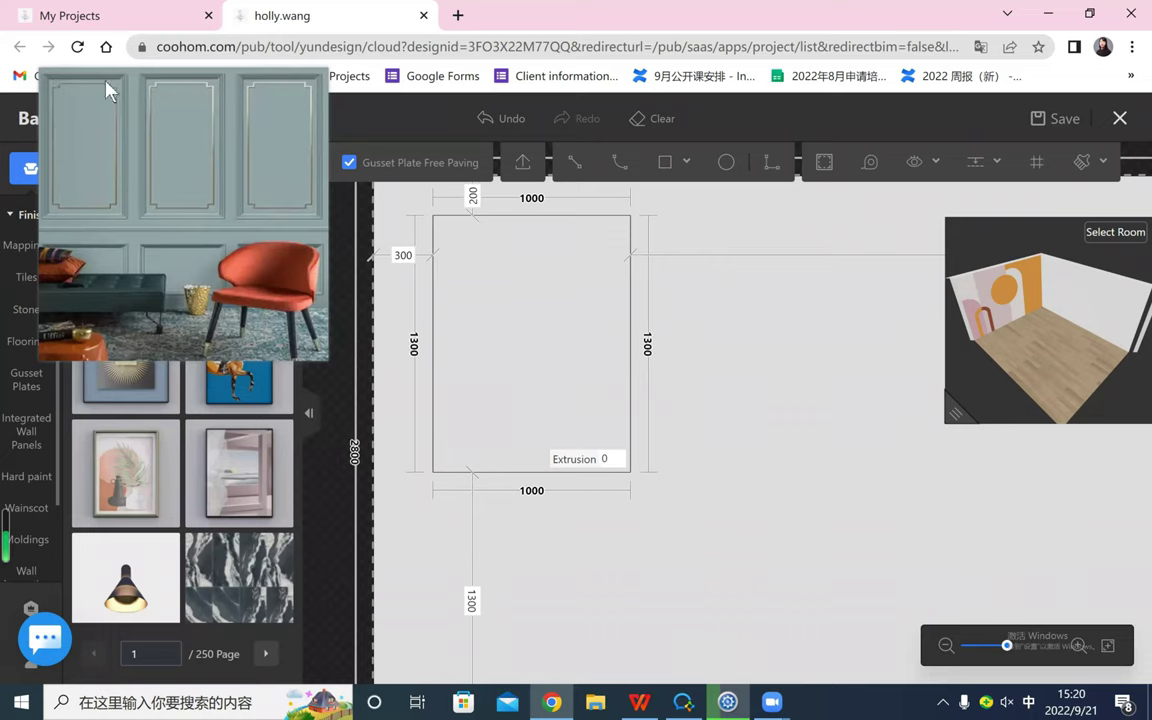
- Offset the rectangle's outline inward by 150 mm to form the inner panel frame
click(823, 166)
click(549, 279)
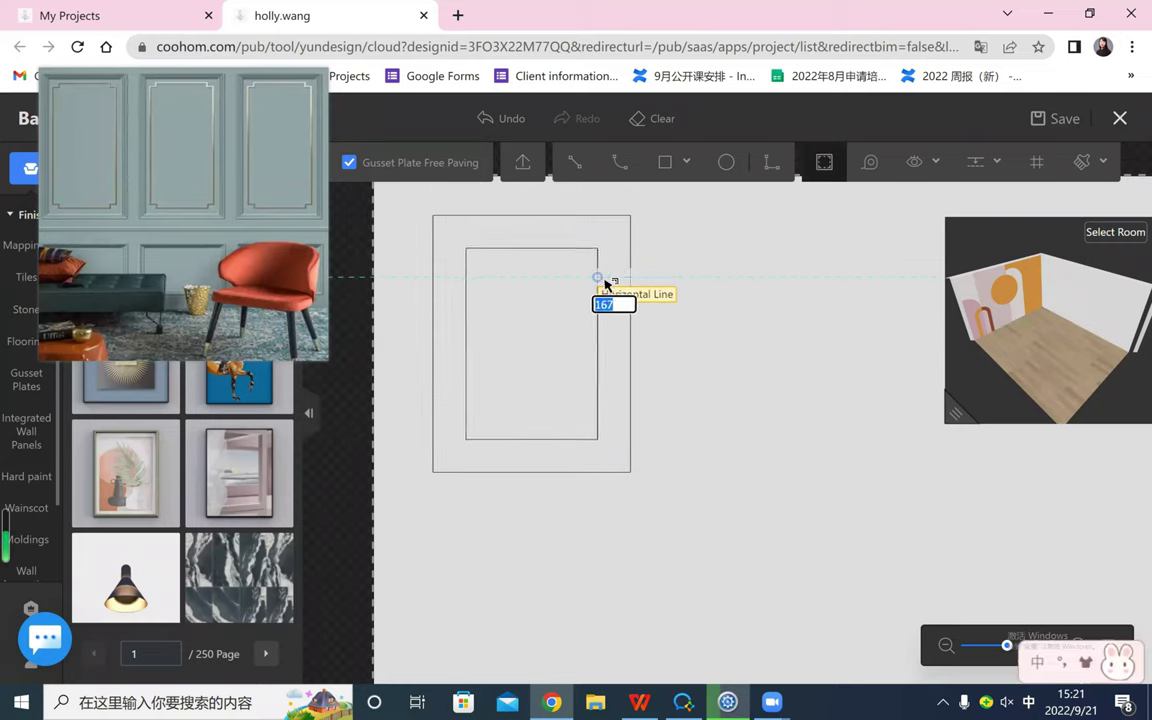
text(150)
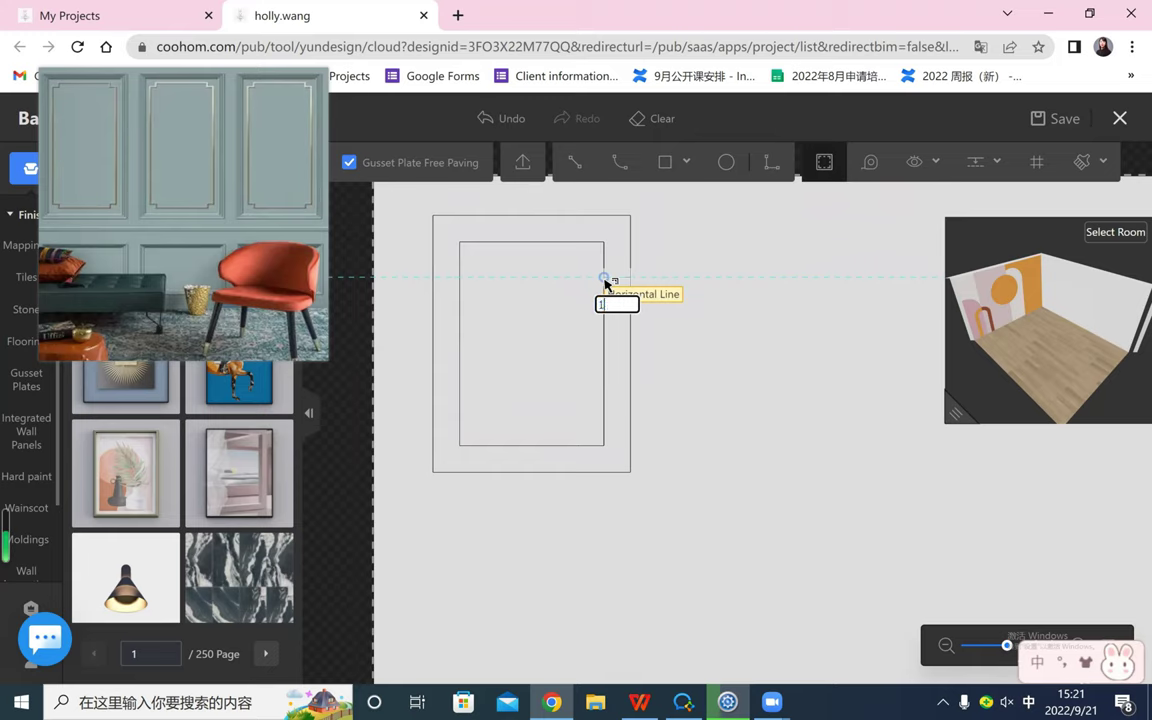
key(Return)
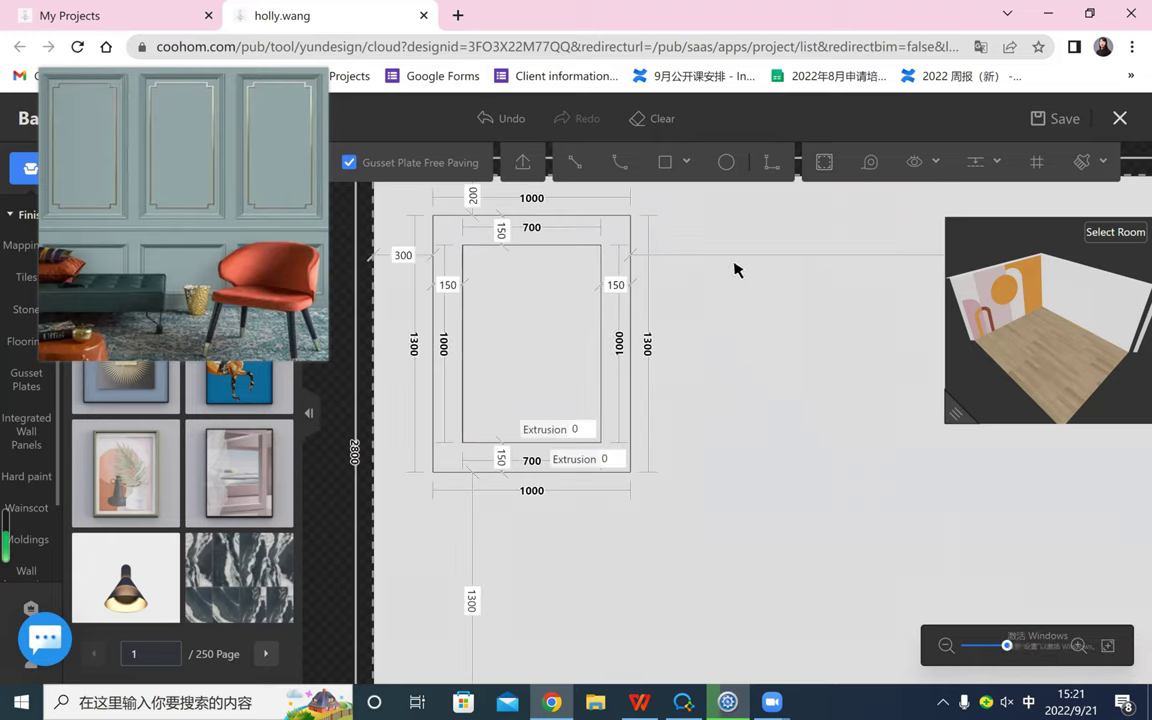
- Try to draw a corner notch with straight lines at the inner rectangle's upper left corner, and undo it
click(575, 161)
click(478, 245)
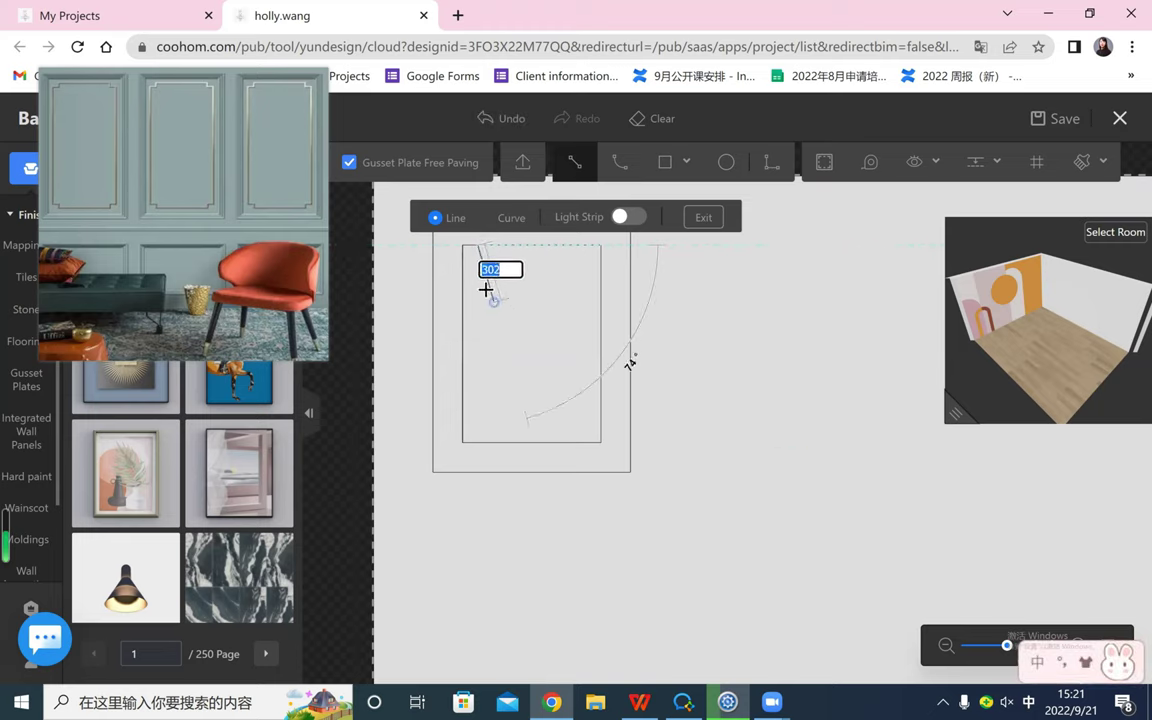
click(486, 279)
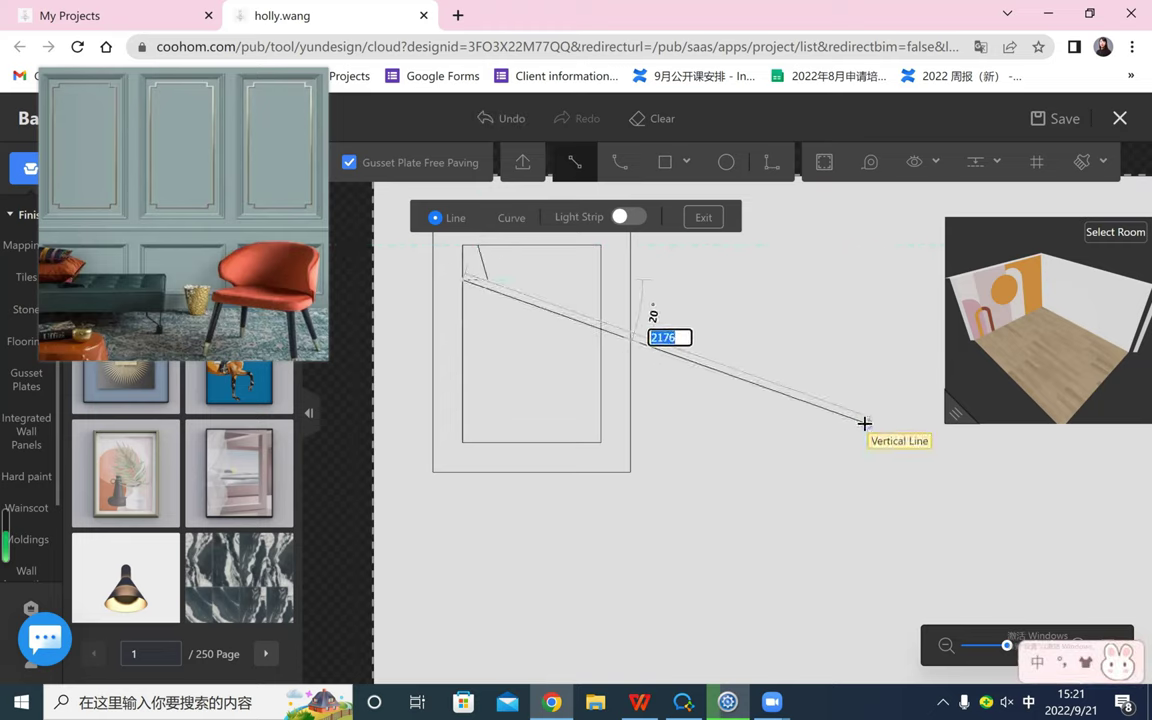
key(Escape)
click(507, 134)
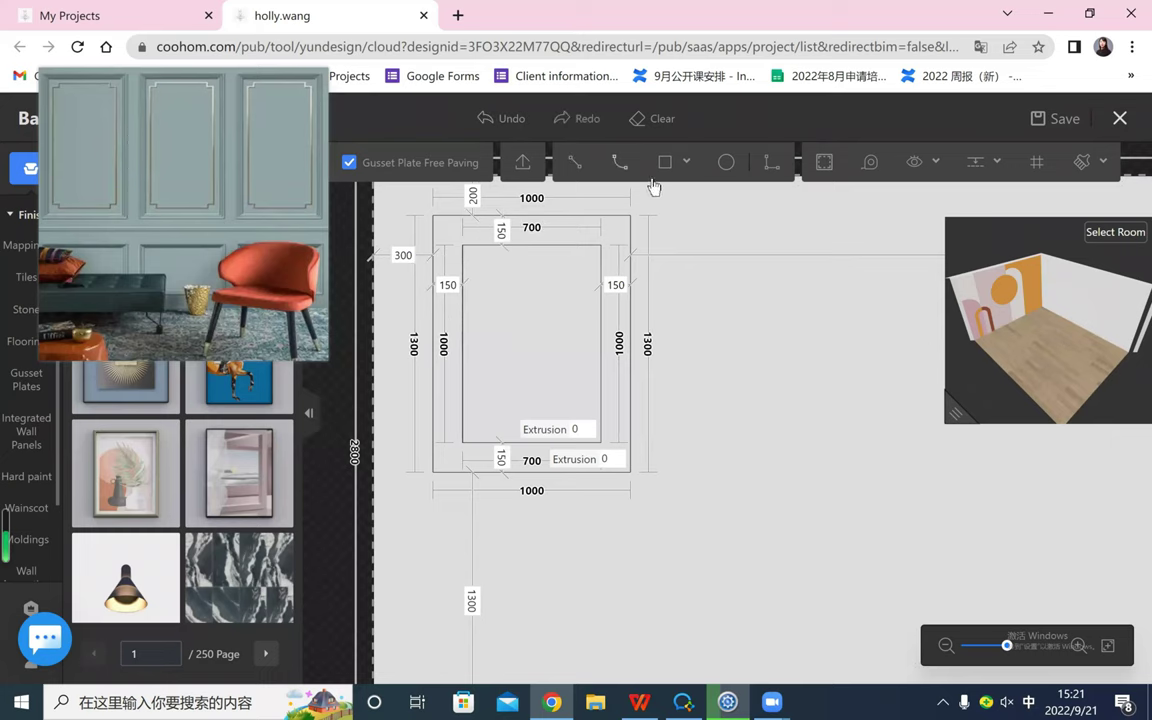
- Try to notch the inner rectangle's upper left corner using a square about 114 by 113 mm with its outer edges deleted, and undo it
click(665, 161)
click(485, 267)
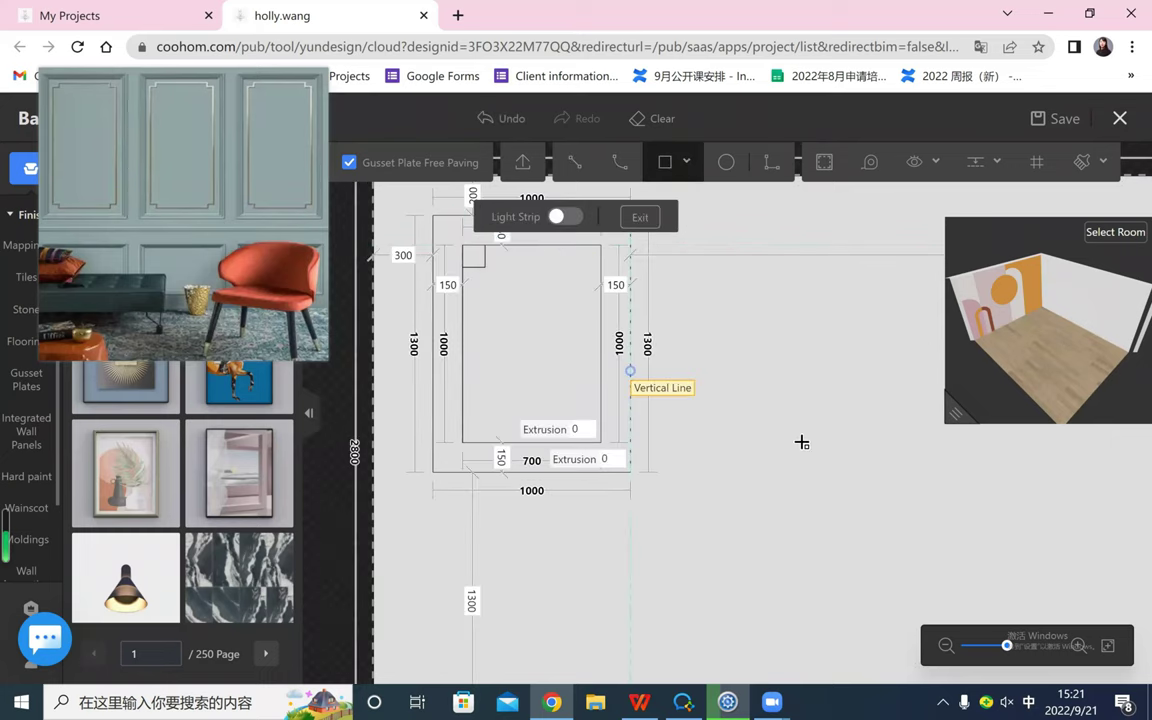
right_click(817, 436)
scroll(506, 284, up, 2)
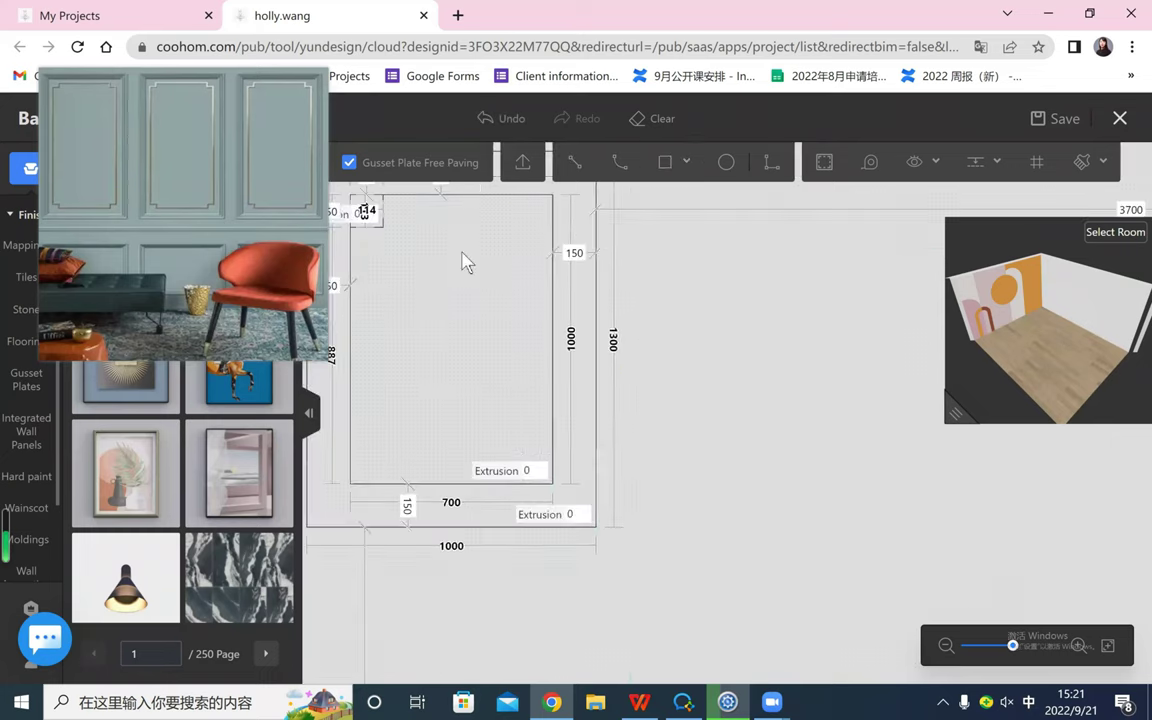
click(459, 234)
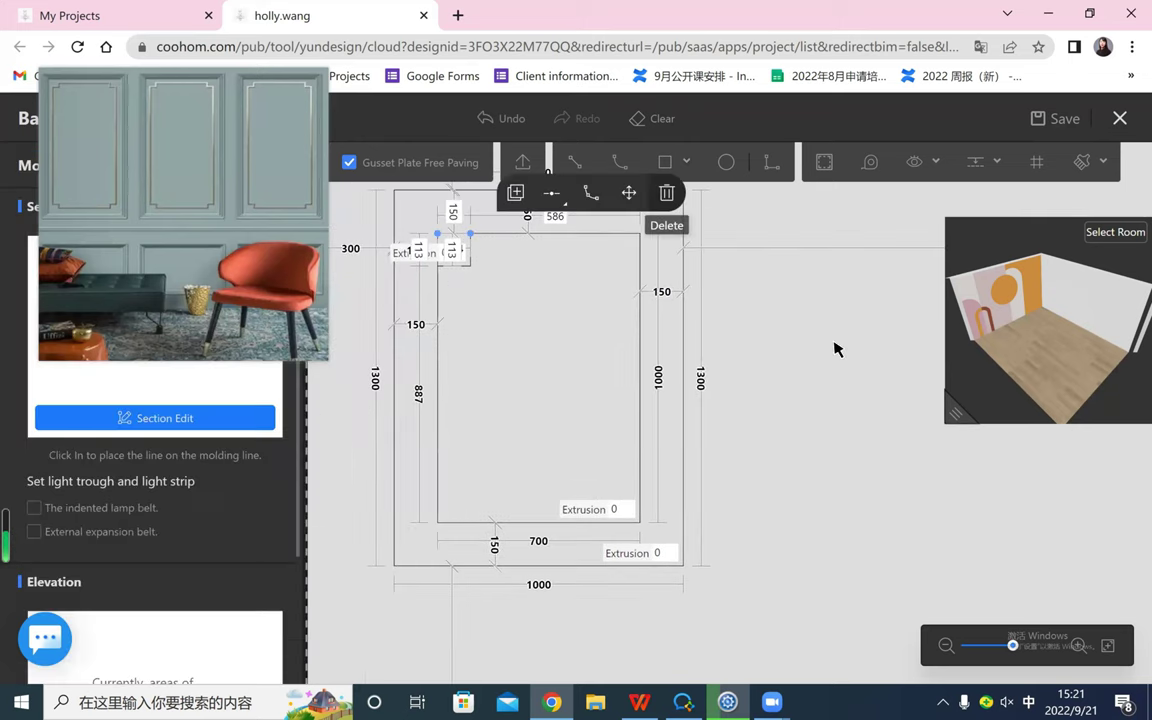
click(836, 349)
scroll(440, 280, down, 3)
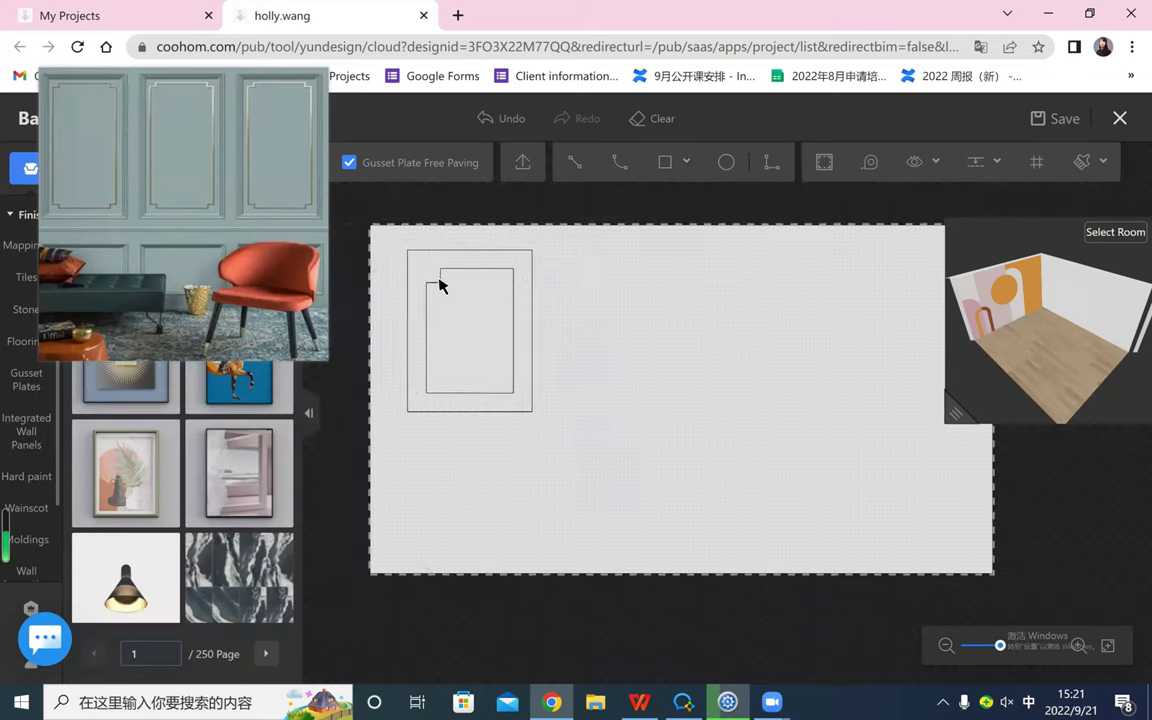
scroll(440, 284, up, 2)
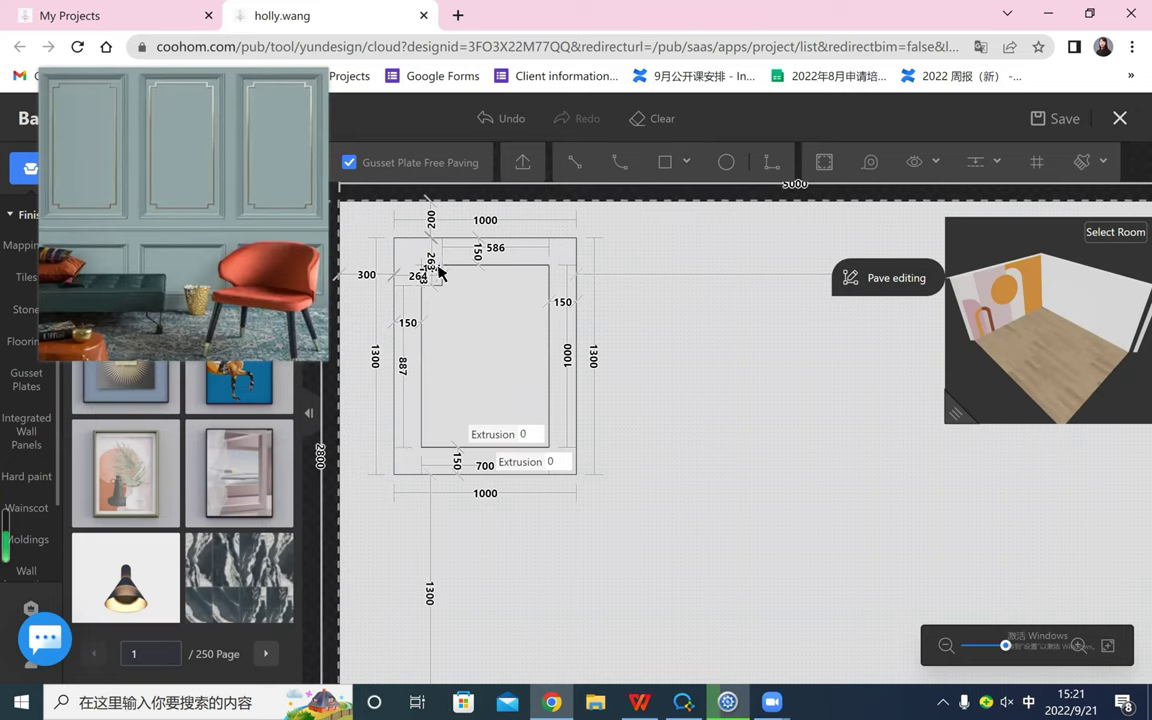
click(500, 120)
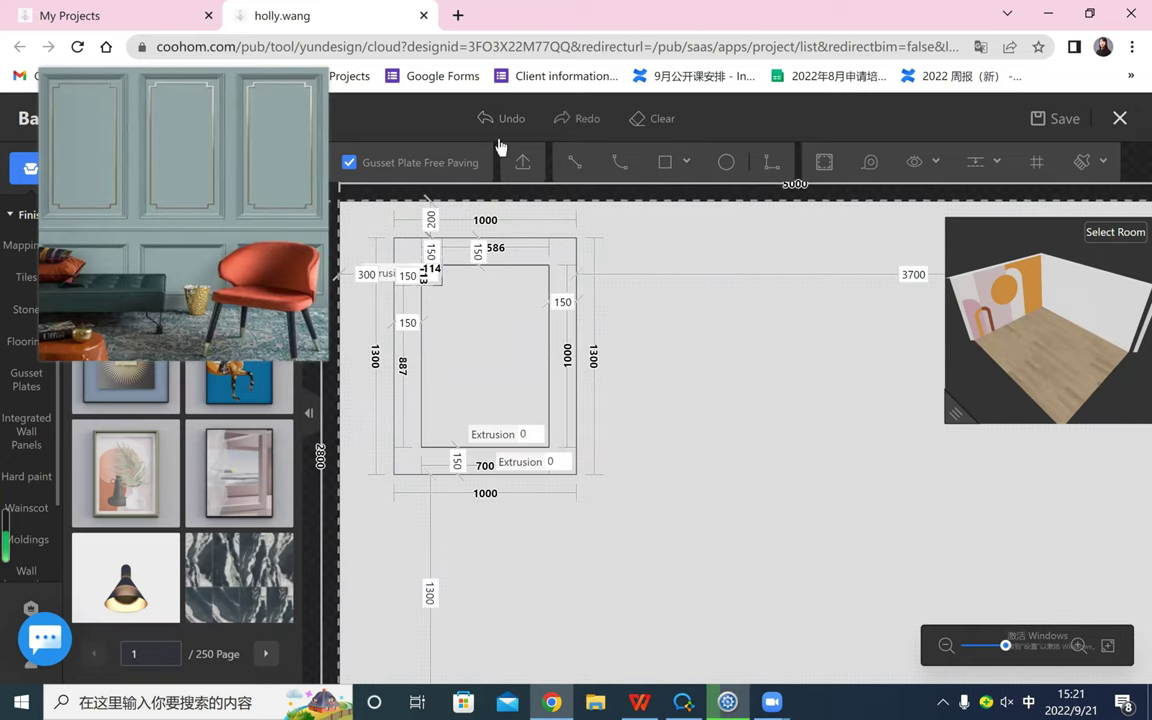
click(500, 122)
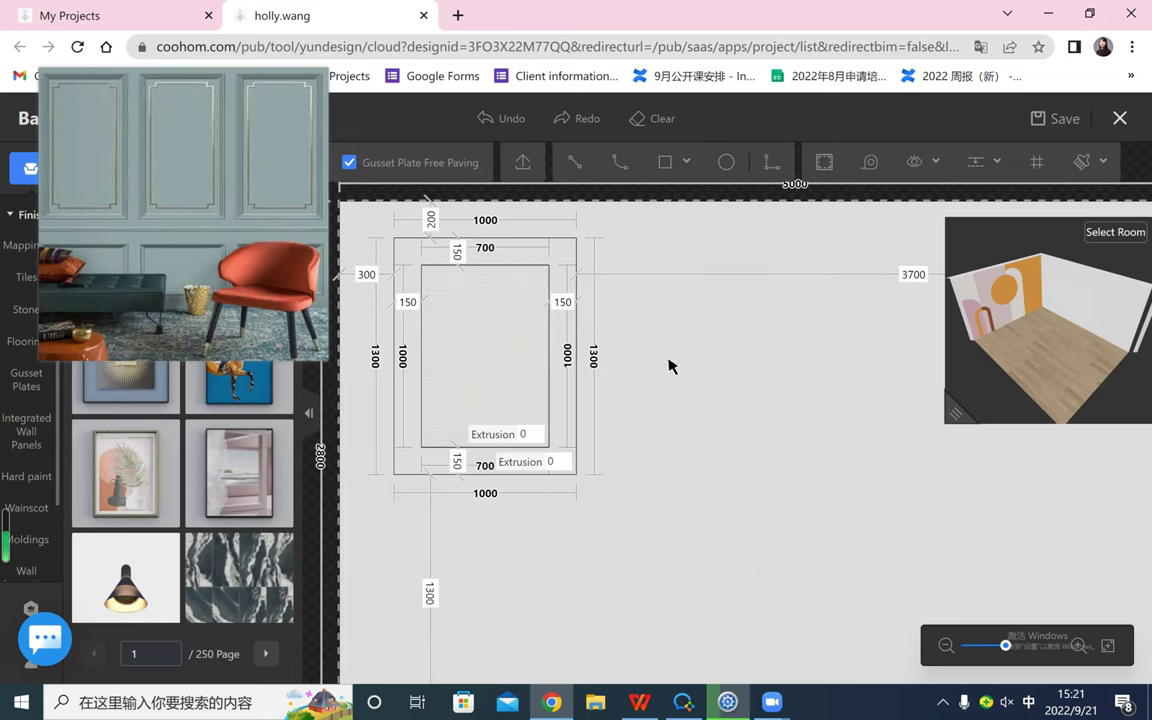
click(475, 333)
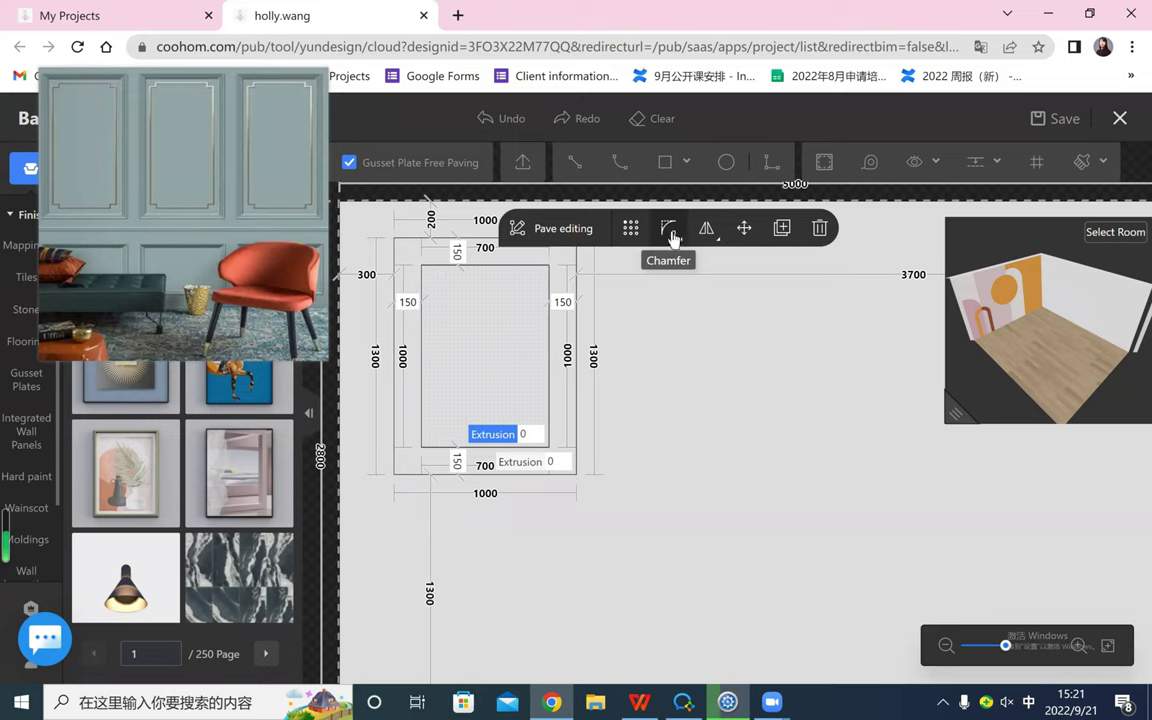
click(668, 233)
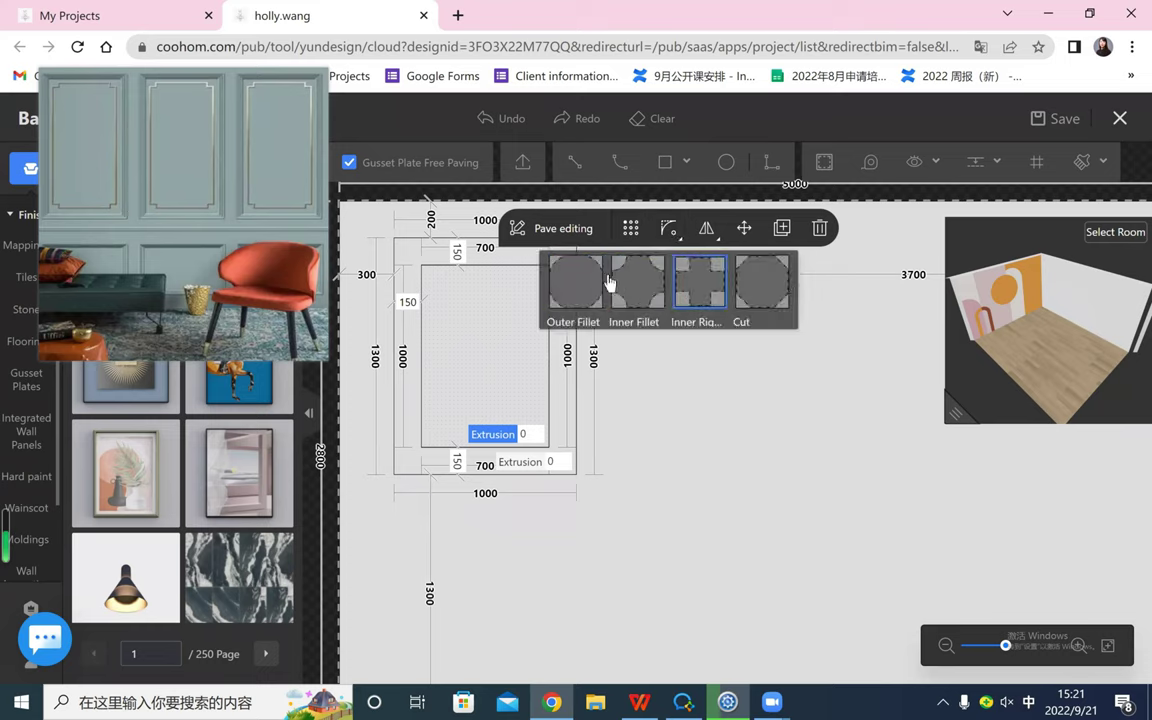
click(772, 290)
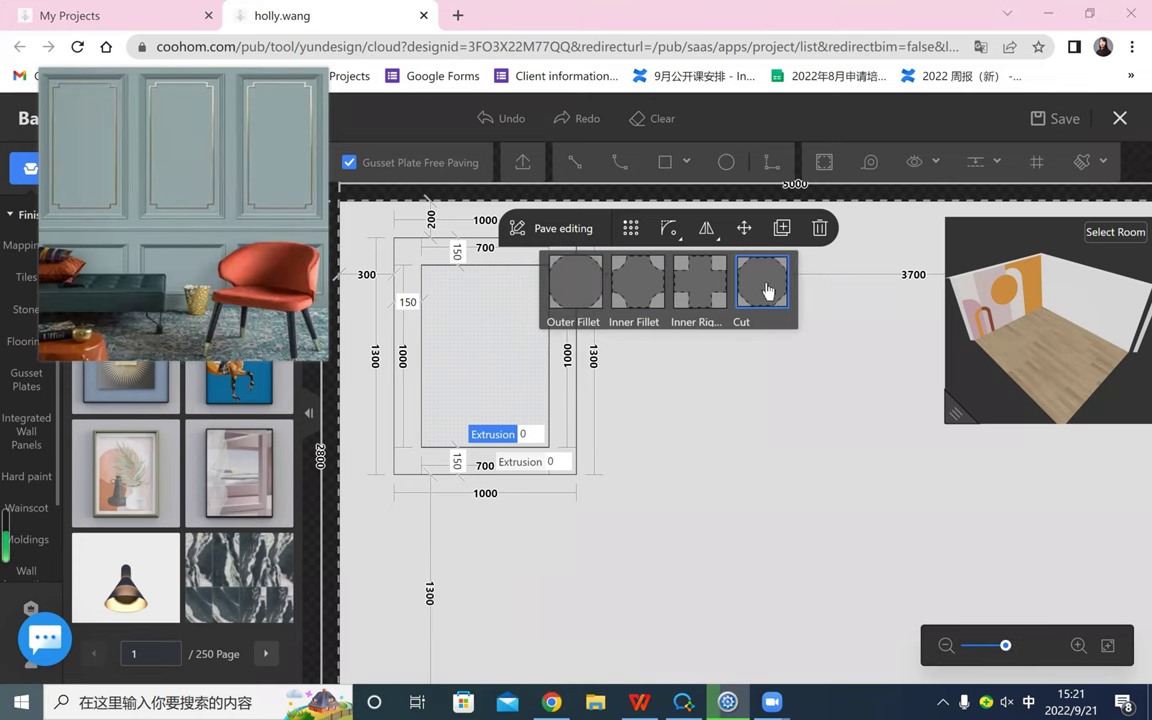
key(super)
click(699, 300)
click(501, 309)
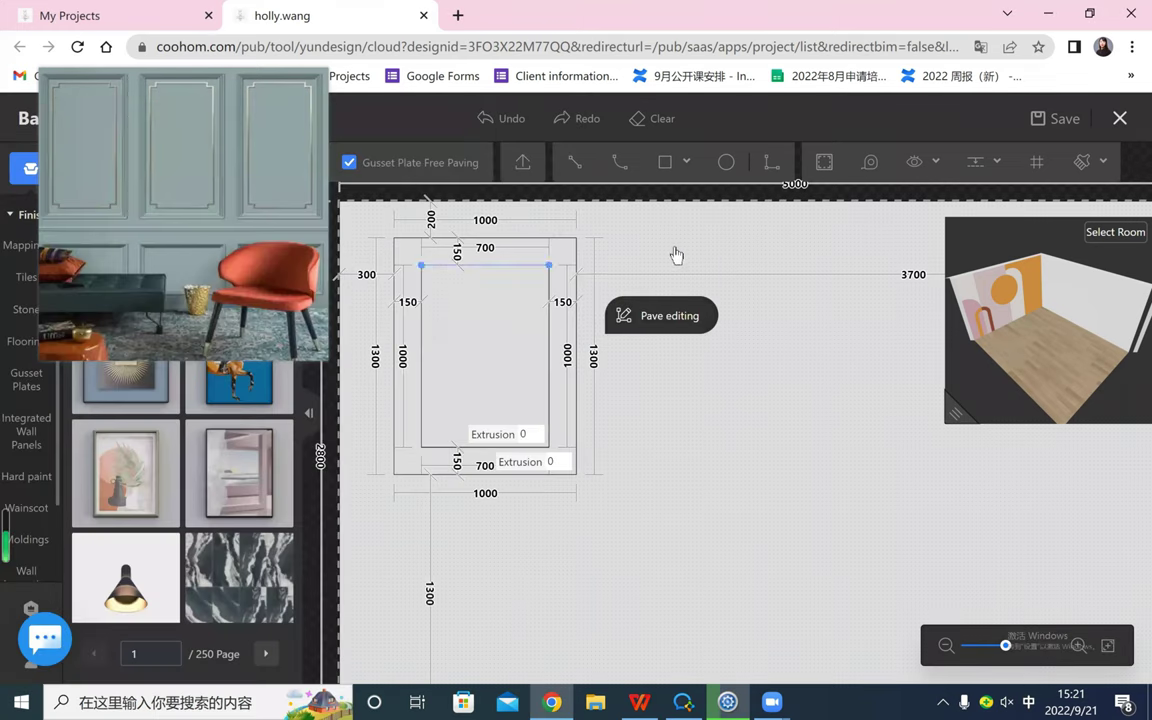
- Try rounding the inner rectangle's corners with an Outer Fillet chamfer, and undo it
click(712, 243)
click(705, 247)
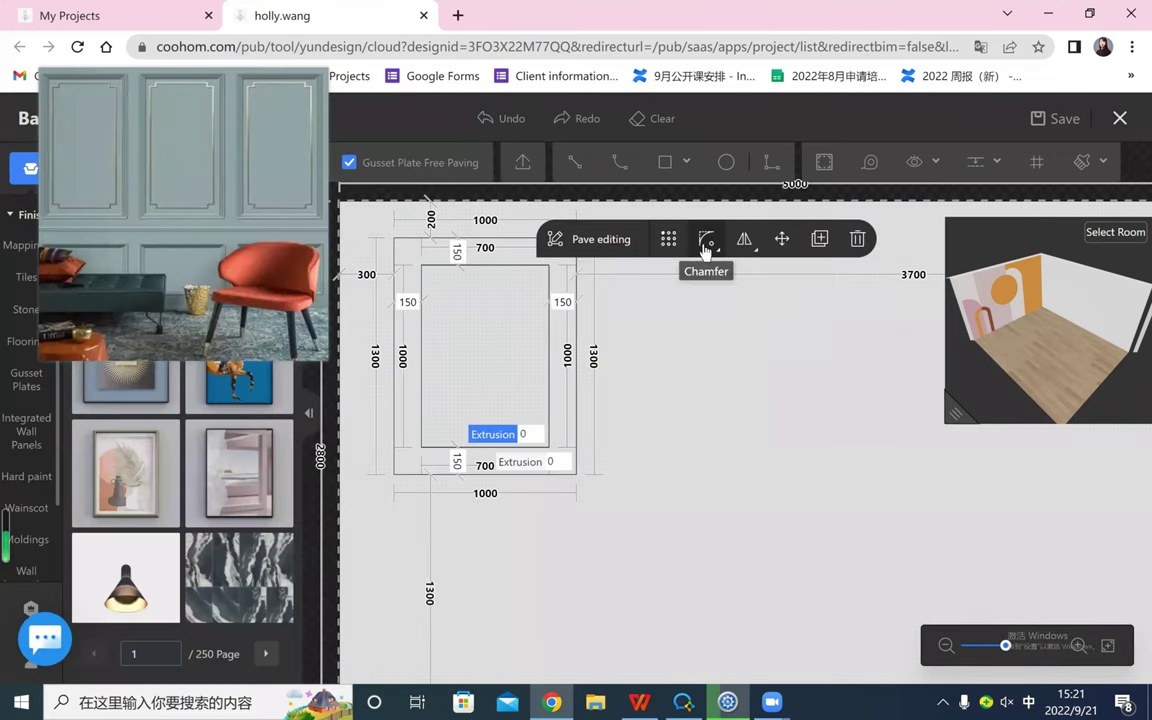
click(705, 247)
click(625, 292)
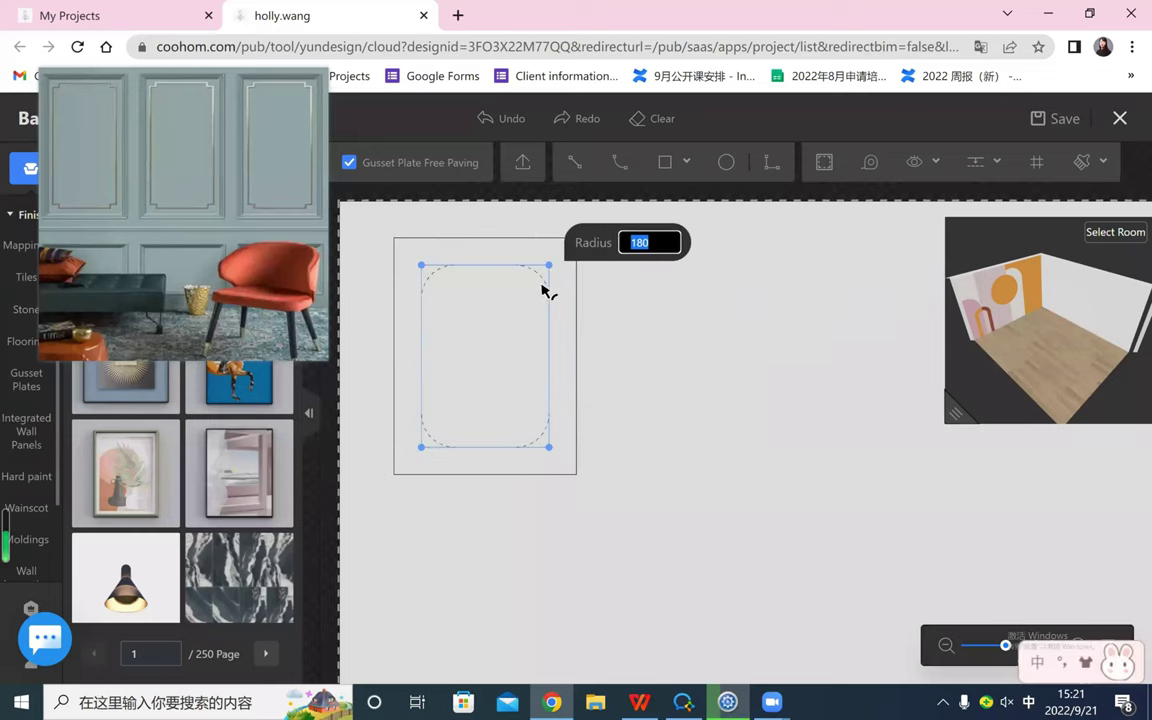
click(458, 288)
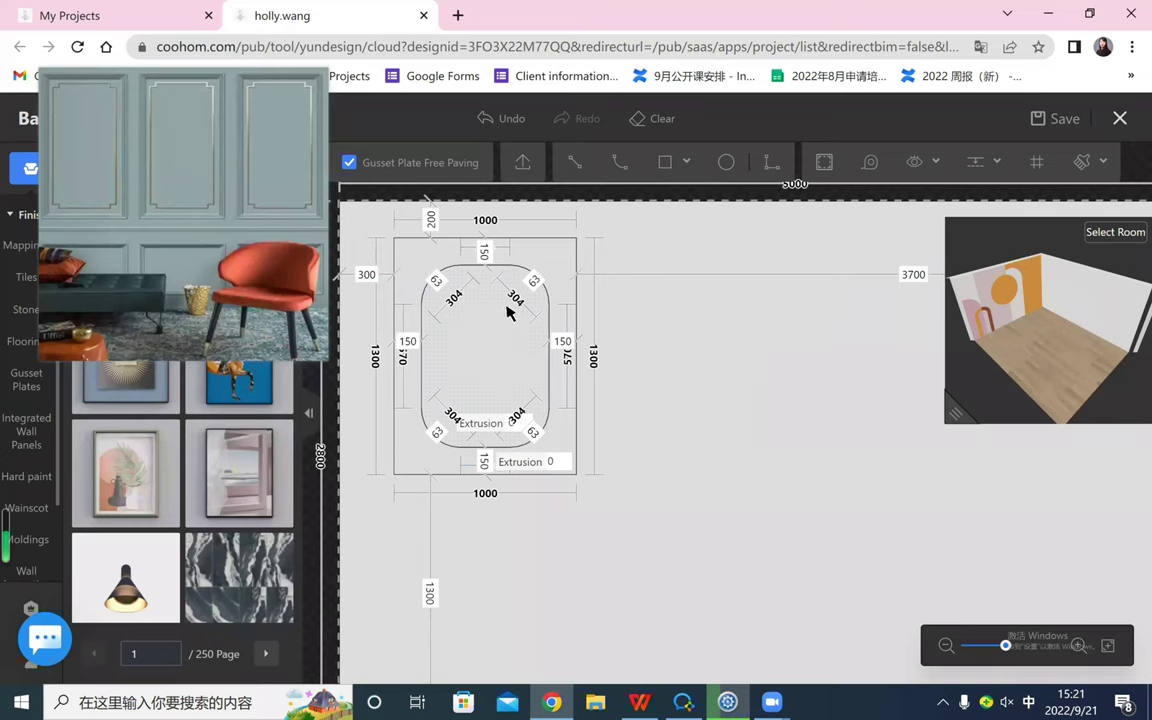
key(ctrl+z)
- Try concave Inner Fillet corners on the inner rectangle, and undo them
click(708, 256)
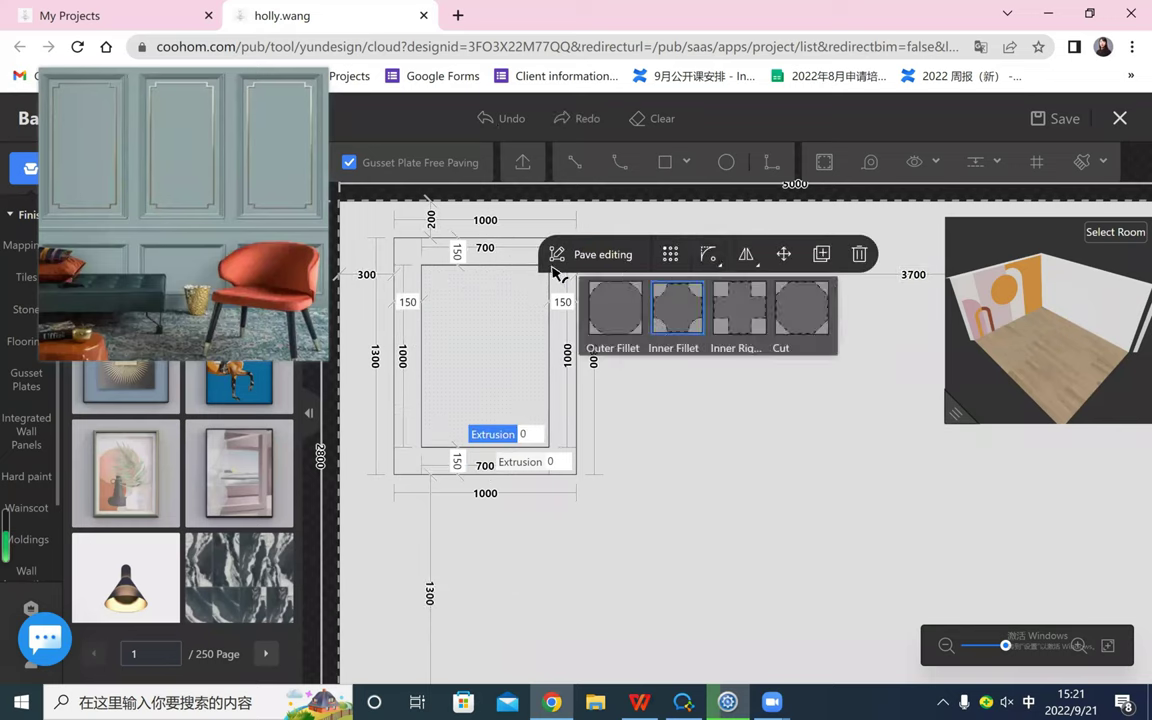
click(556, 281)
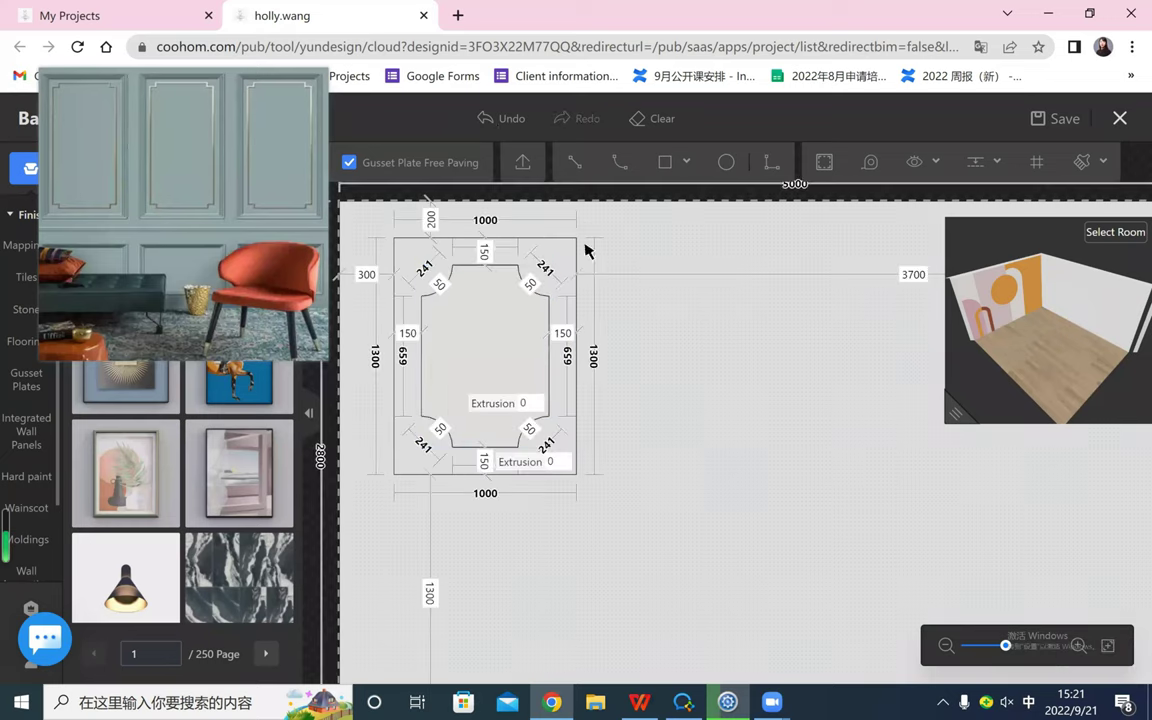
key(ctrl+z)
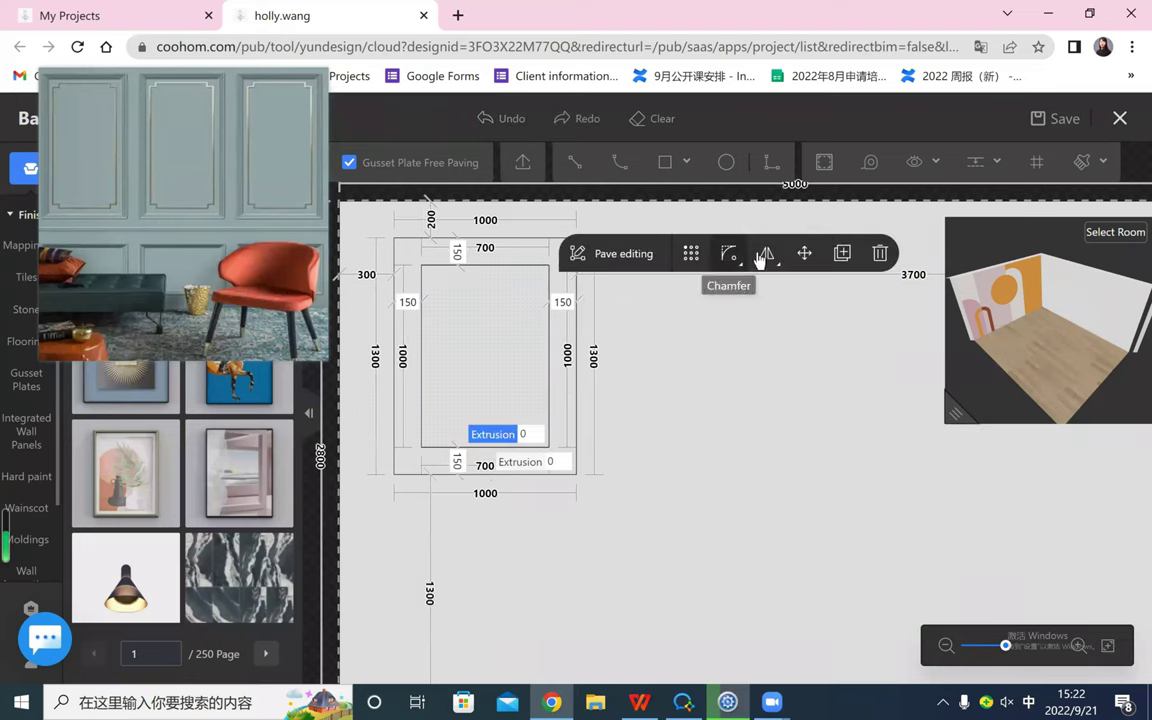
- Try notching the inner rectangle's corners with an inner right-angle chamfer of 72 mm
click(728, 253)
click(761, 313)
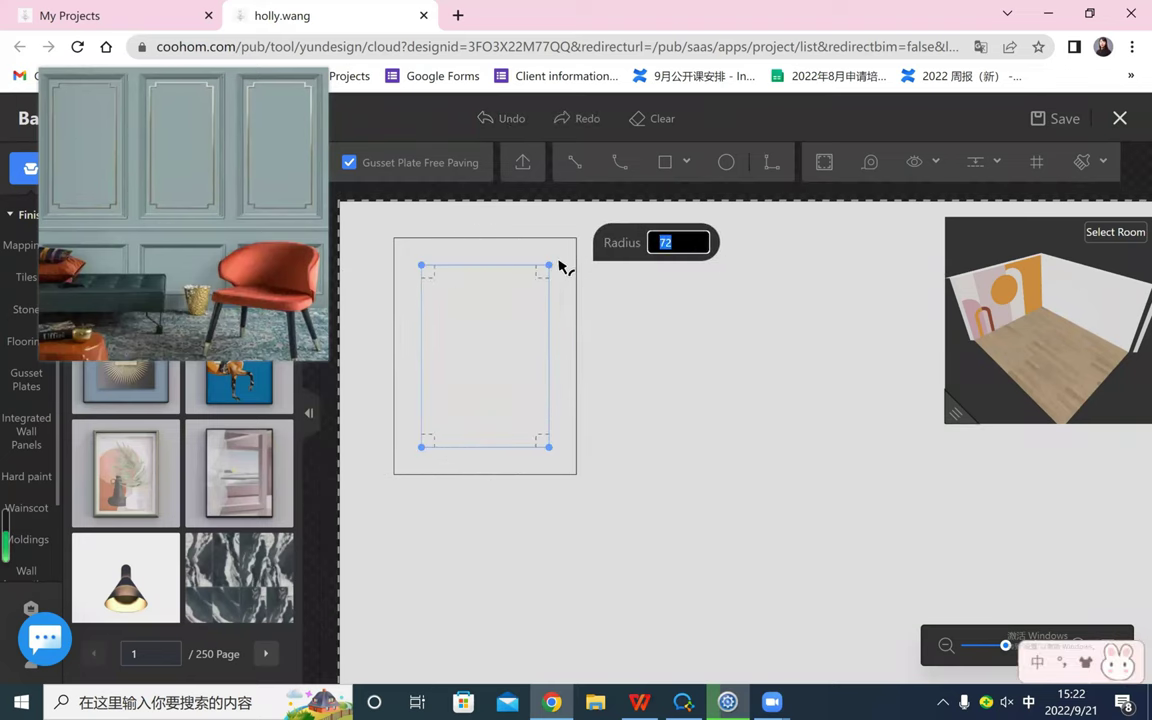
click(560, 266)
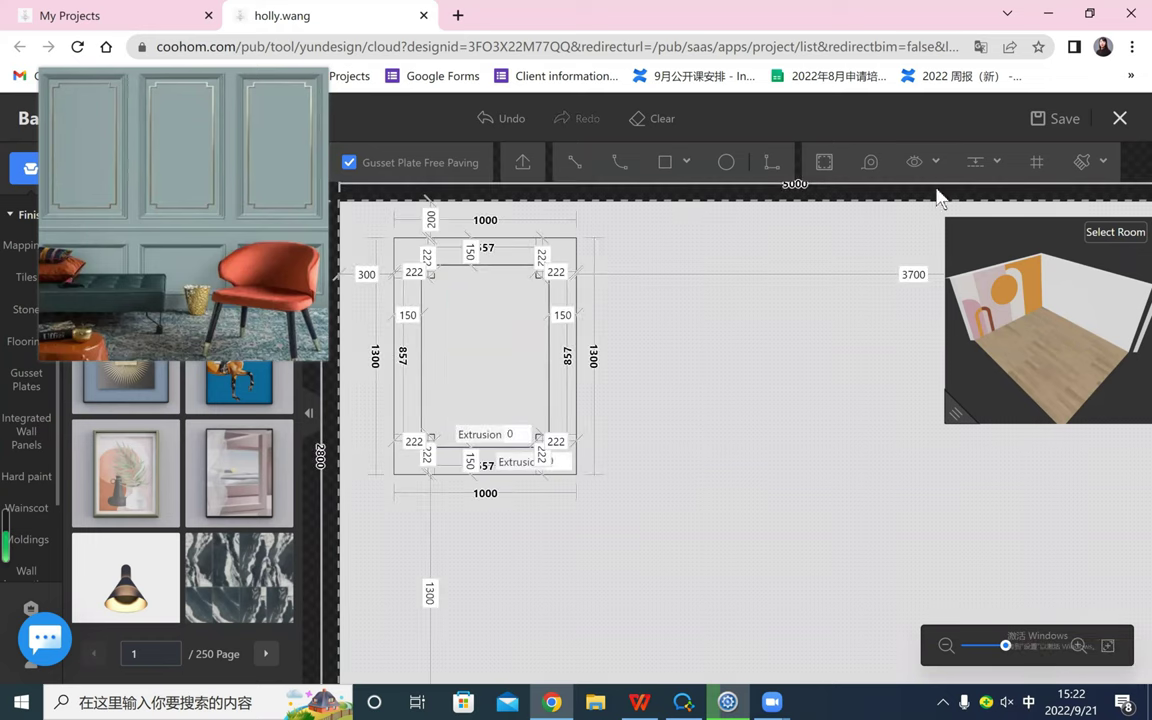
- Hide the line length, line spacing and arc height labels on the wall drawing, keeping extrusion labels shown
click(918, 161)
click(885, 201)
click(885, 232)
click(885, 263)
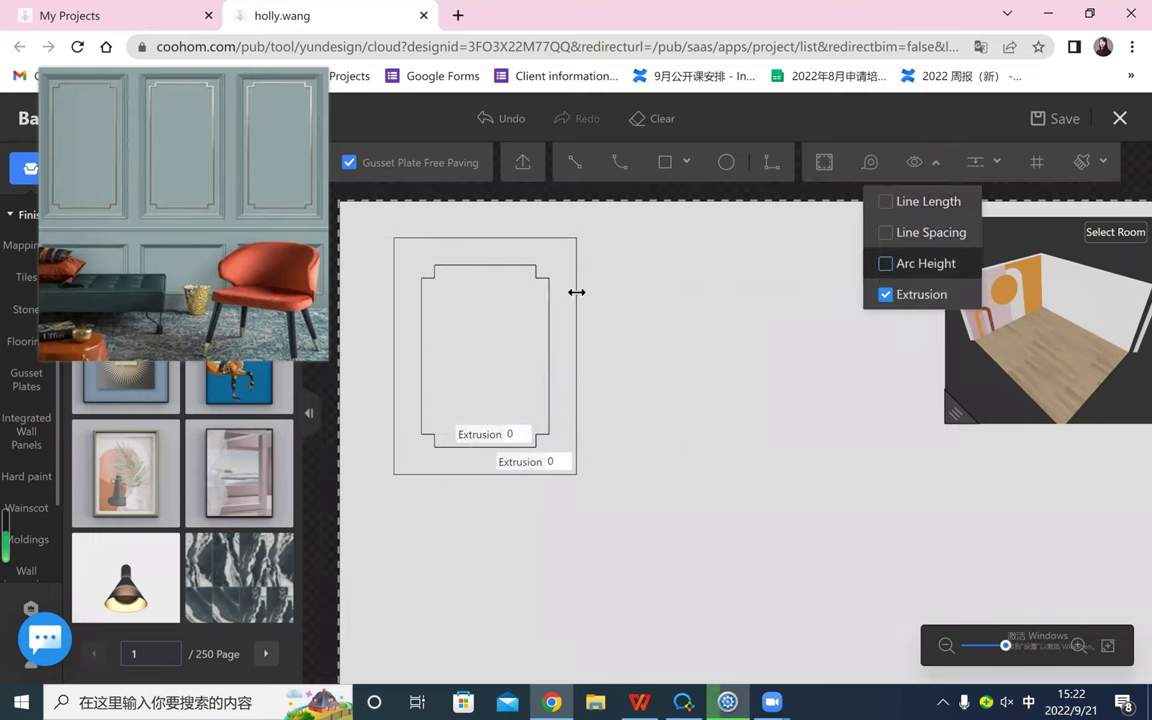
click(684, 278)
- Undo the corner notches and try a straight Cut chamfer of 166 mm on the inner rectangle's corners, undoing it too
click(512, 121)
click(525, 324)
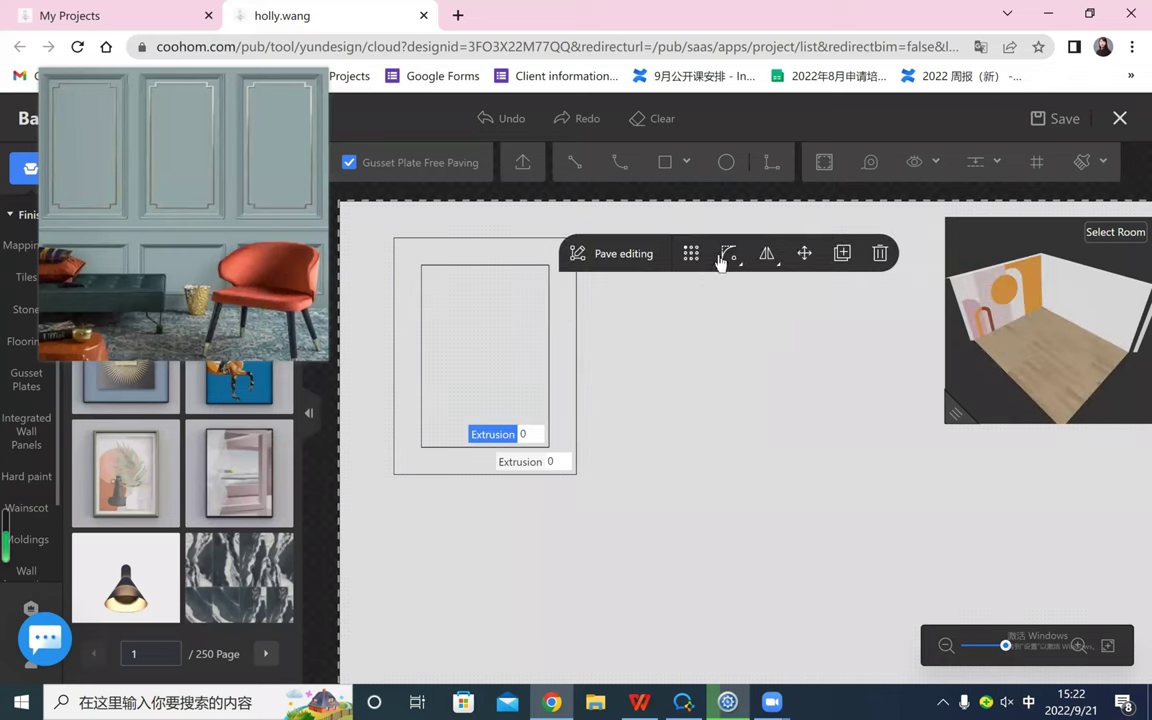
click(730, 257)
click(826, 318)
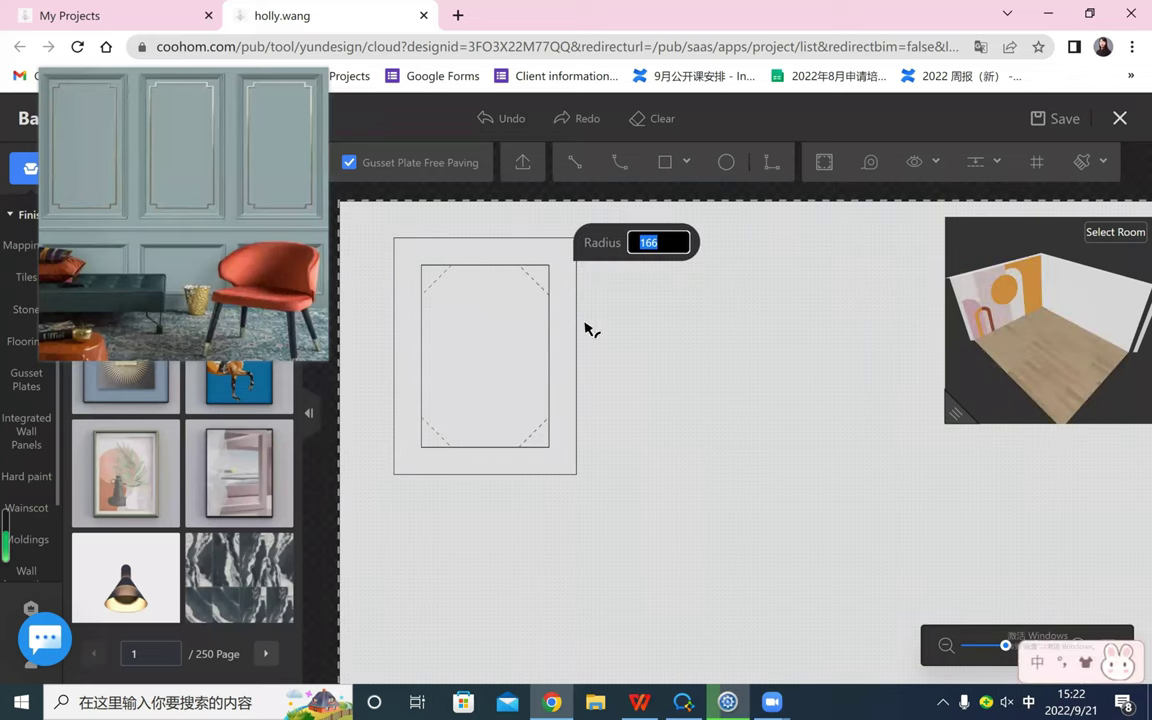
key(Return)
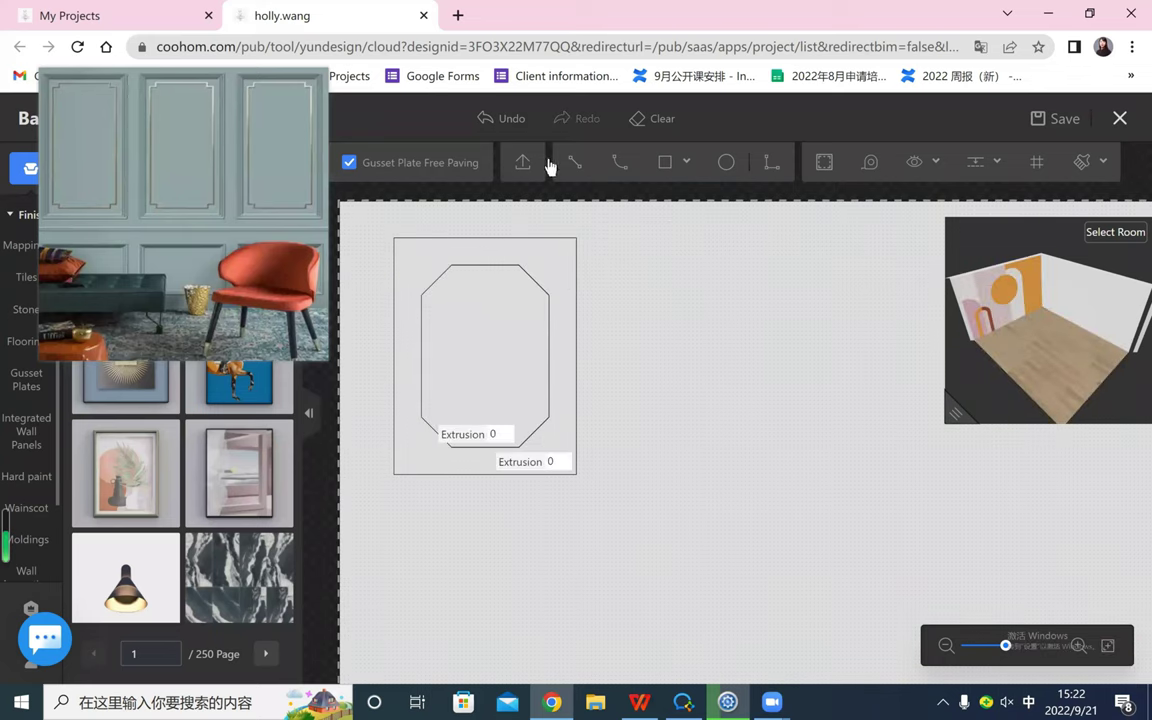
click(502, 120)
- Notch all four corners of the inner rectangle with an inner right-angle chamfer of 72 mm
click(527, 298)
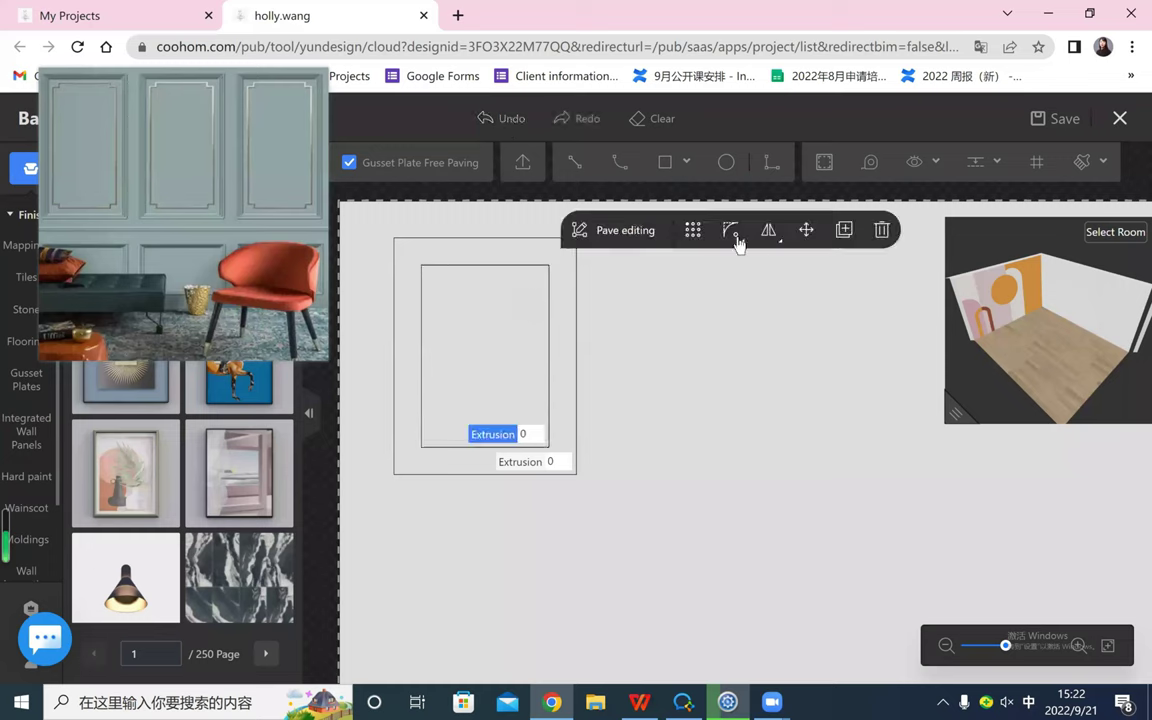
click(733, 233)
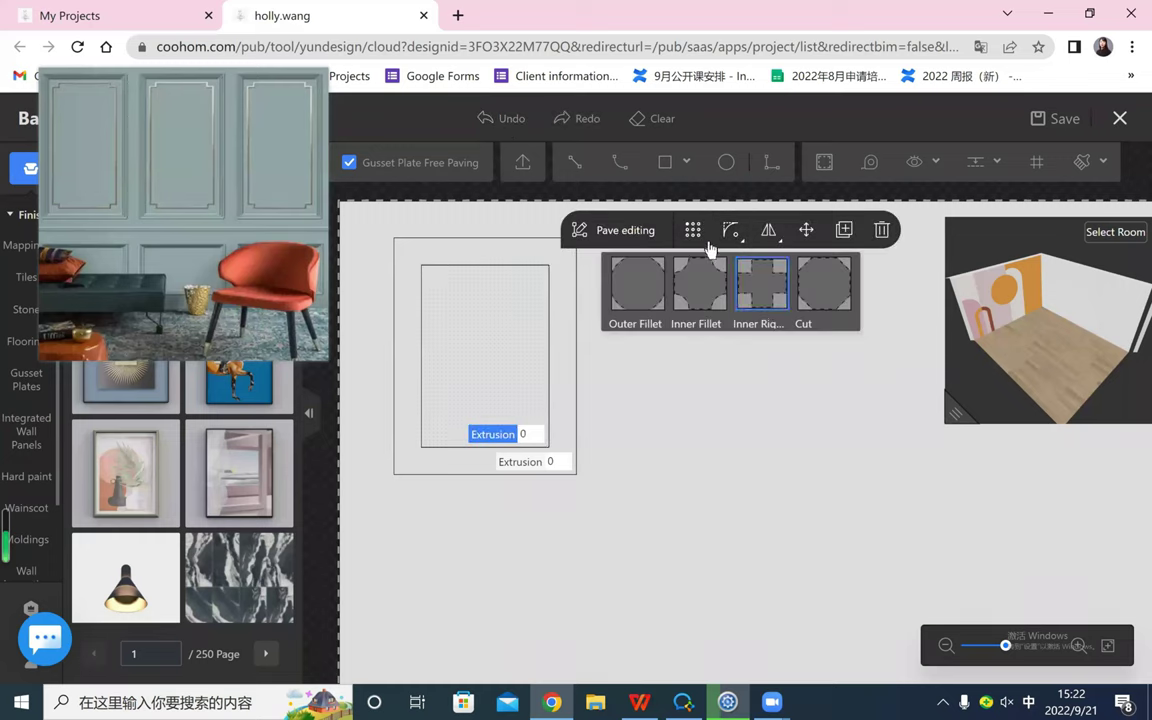
click(751, 272)
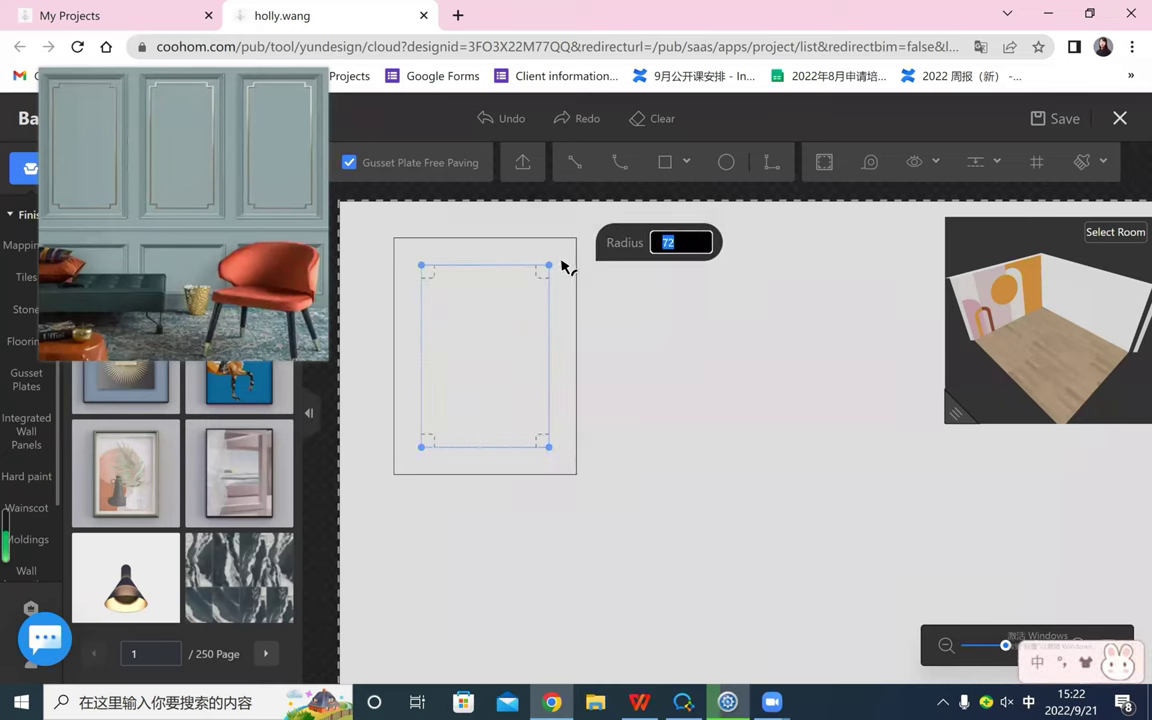
key(Return)
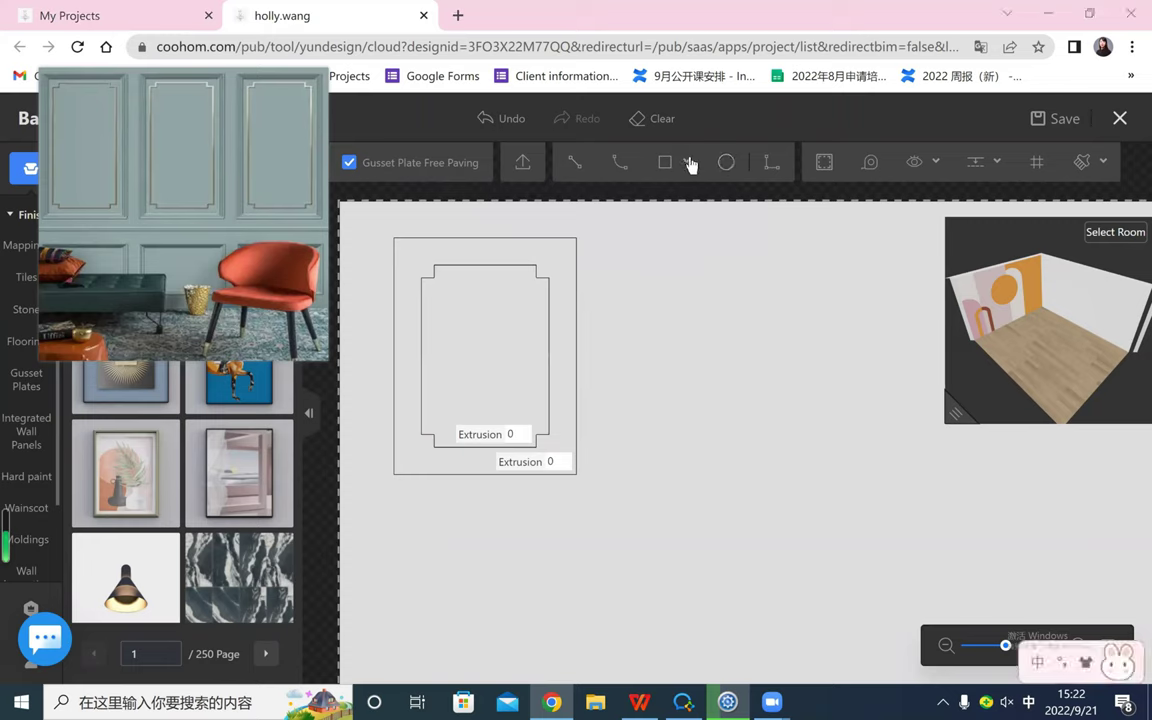
click(458, 287)
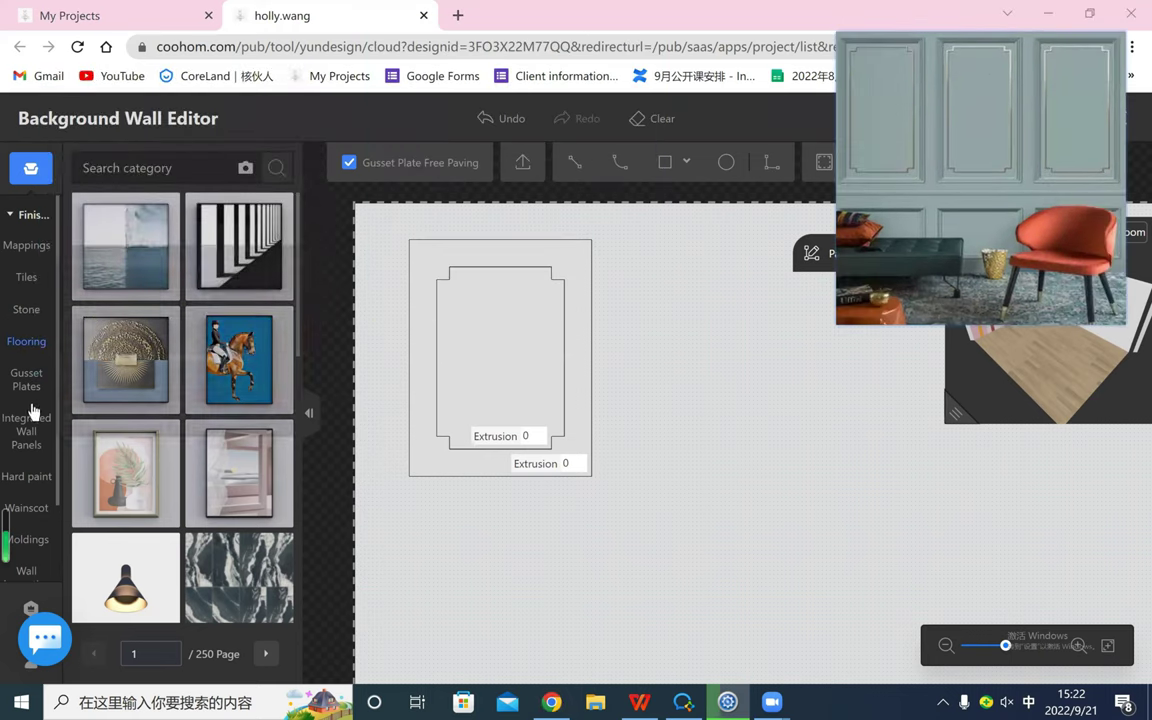
- Find the Golden Lan-JLZJ-088 (large Arc) molding in the moldings library and apply it along the outer rectangle's outline
scroll(30, 420, down, 2)
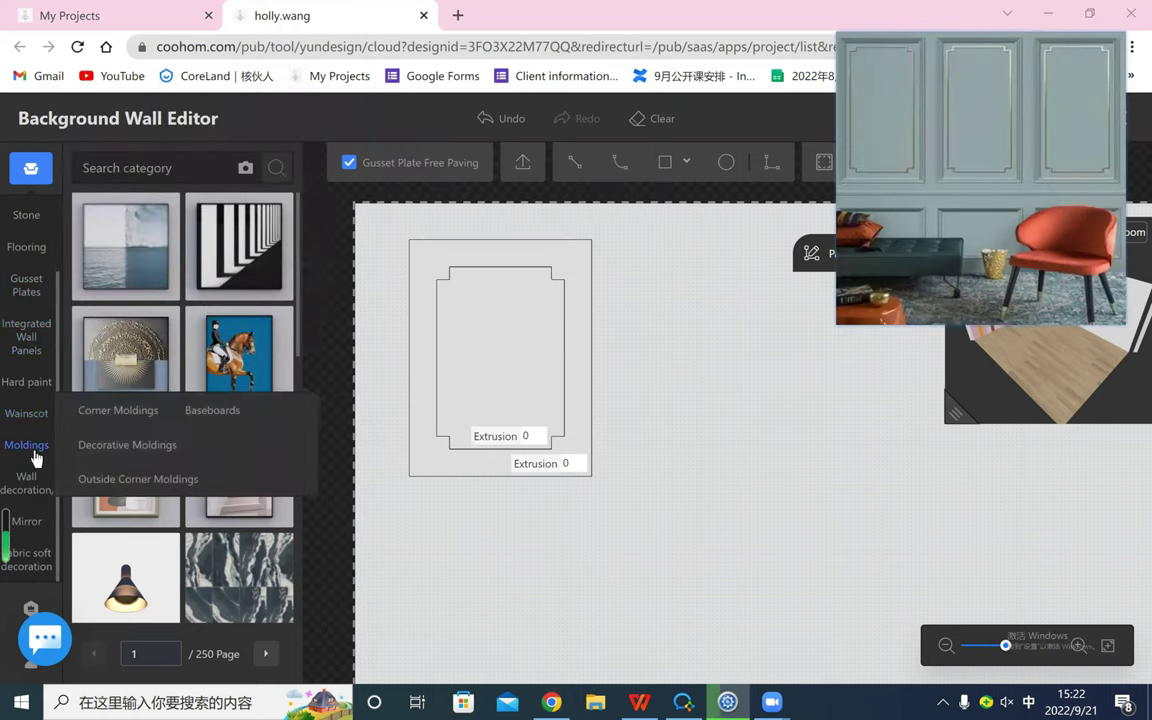
click(35, 446)
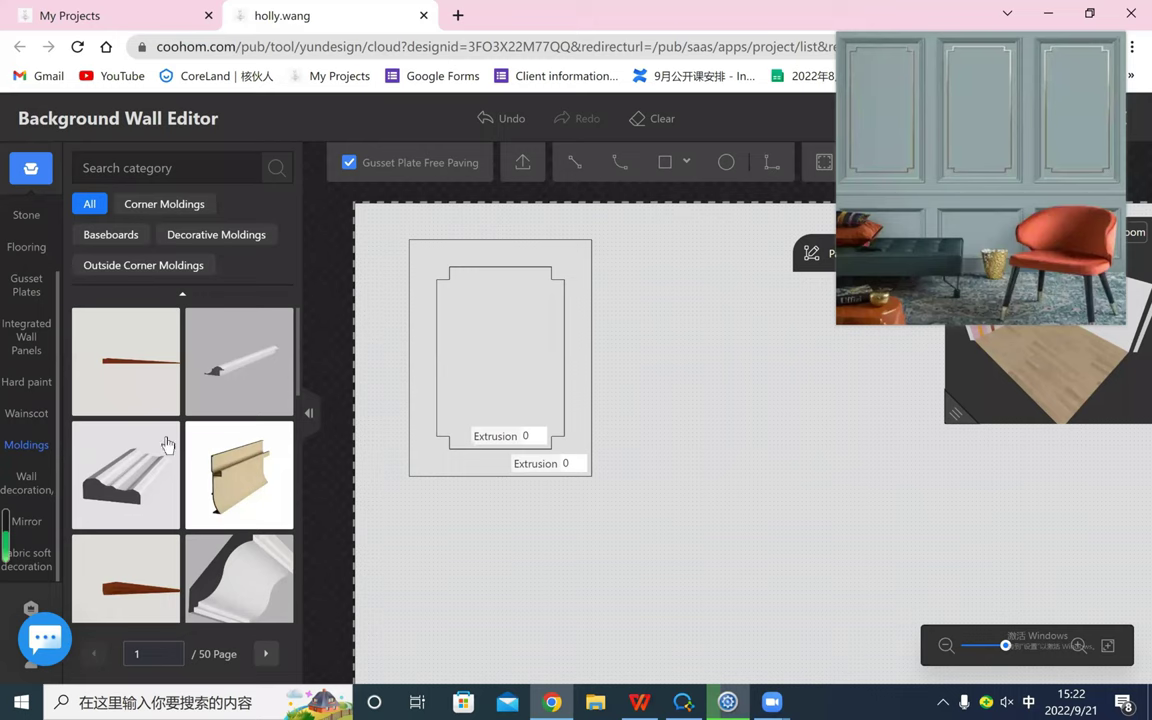
scroll(176, 610, down, 2)
scroll(176, 610, down, 2)
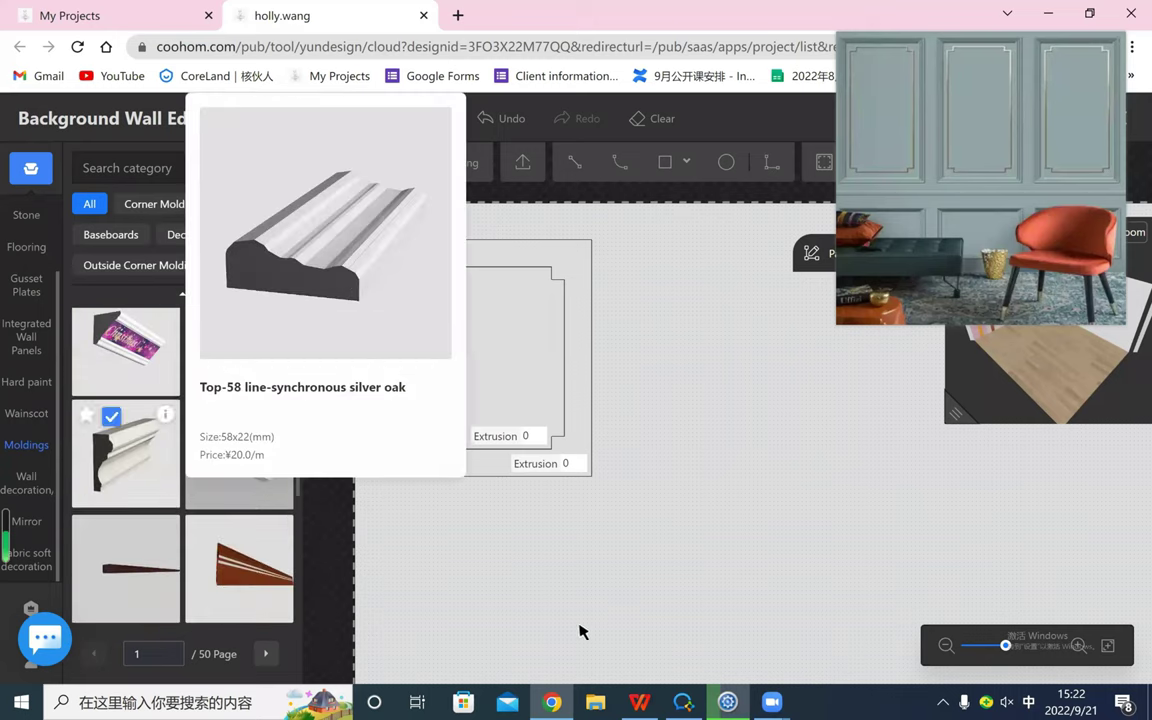
scroll(129, 489, down, 3)
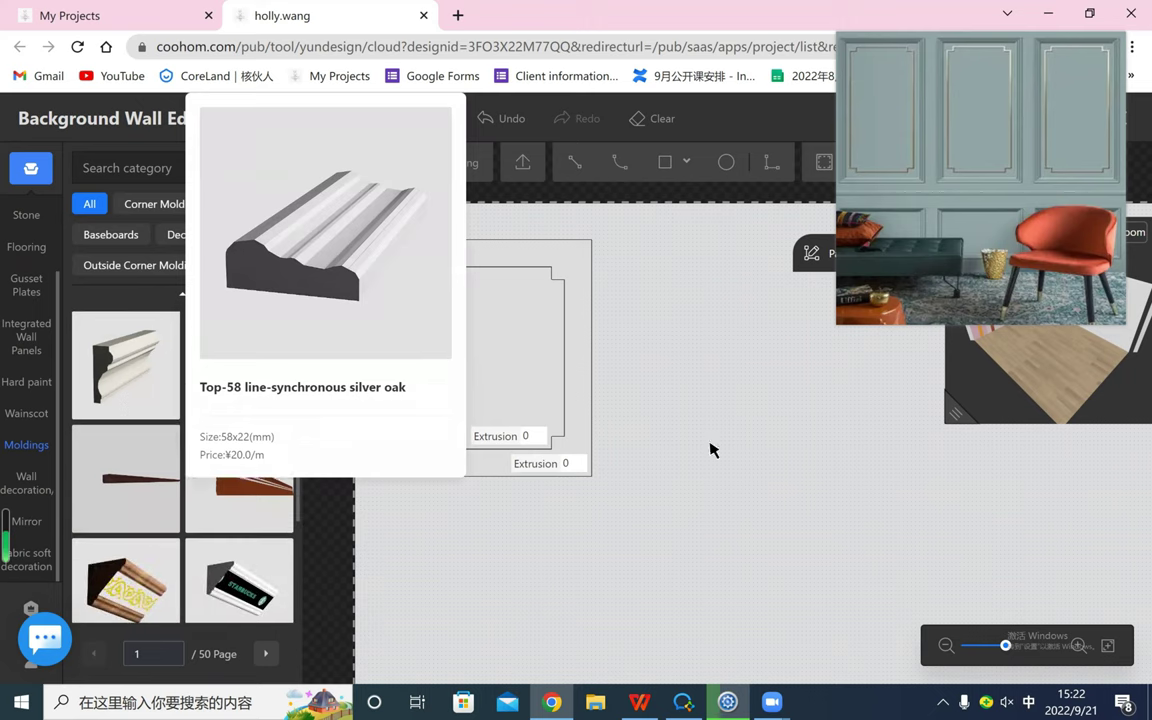
scroll(273, 509, down, 5)
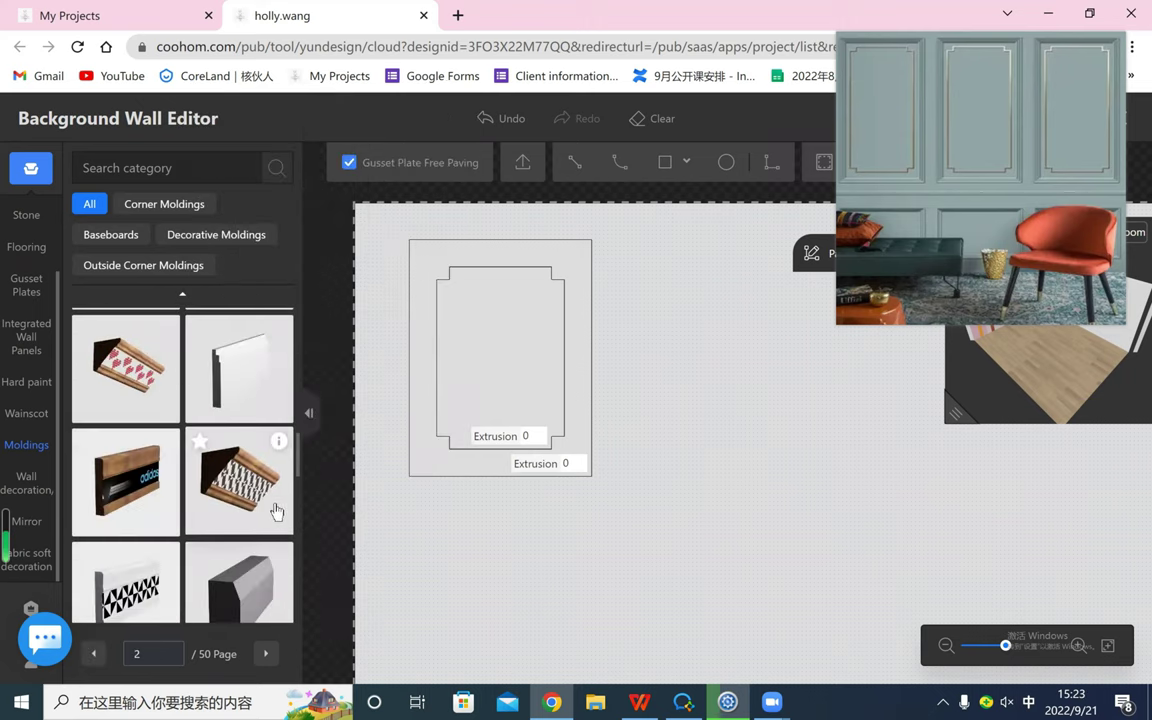
scroll(273, 509, down, 6)
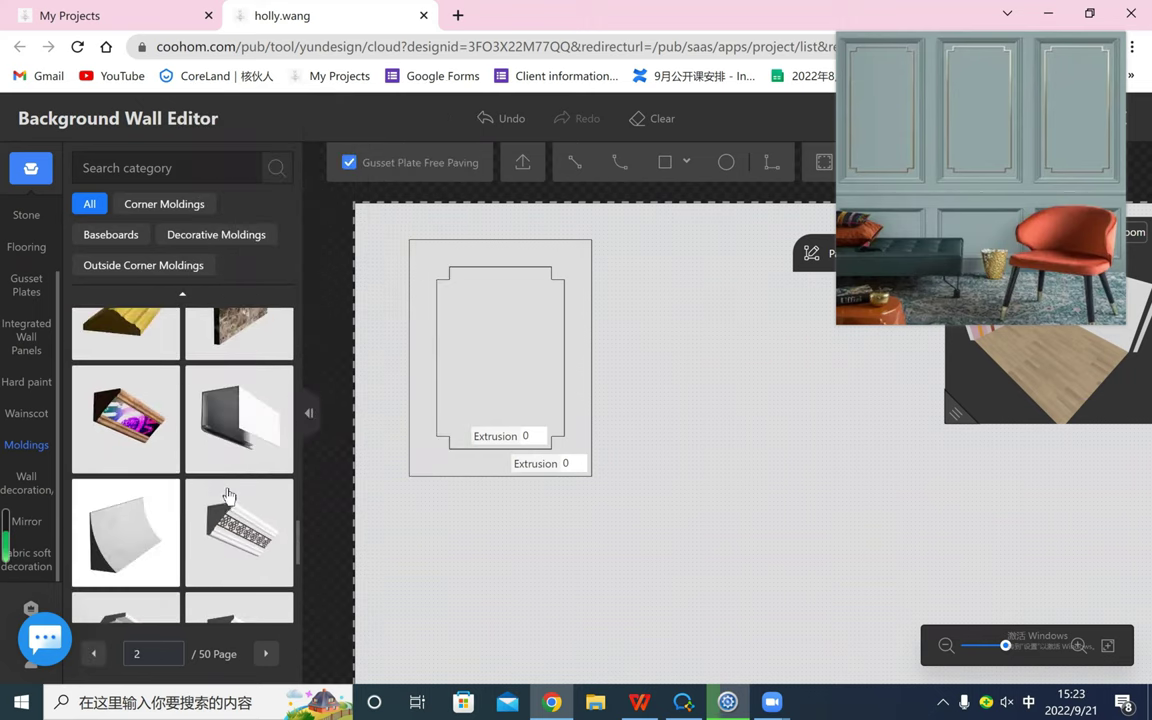
scroll(231, 497, down, 4)
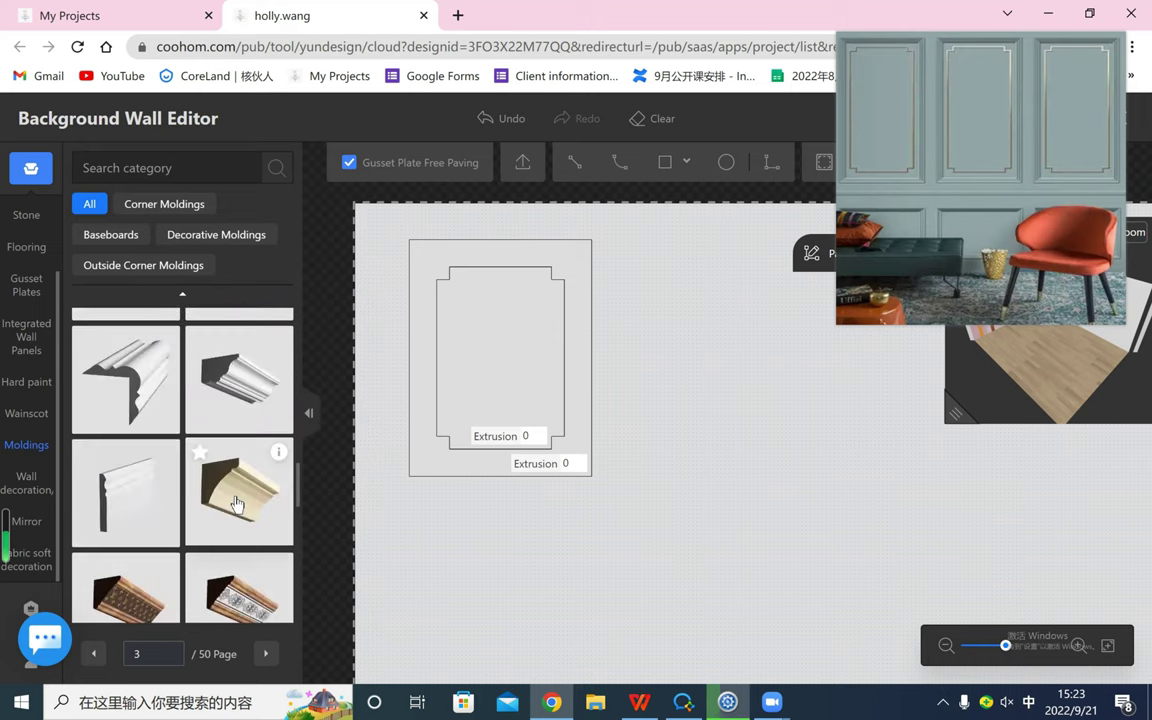
scroll(237, 501, down, 8)
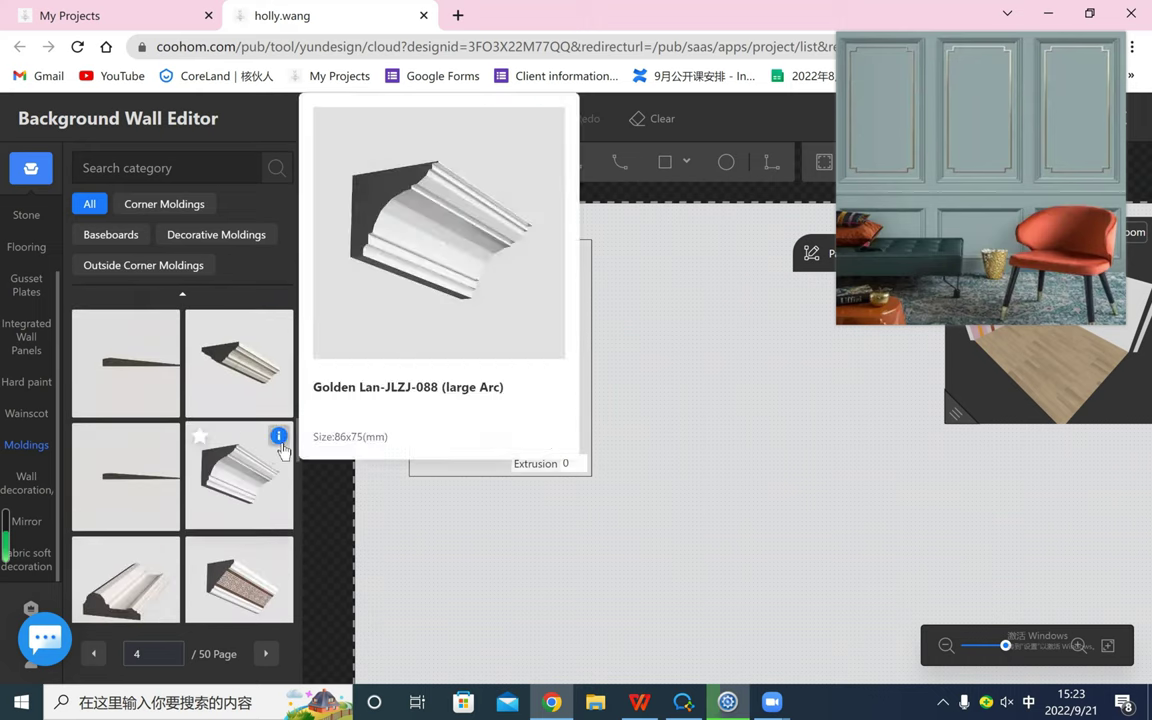
click(243, 490)
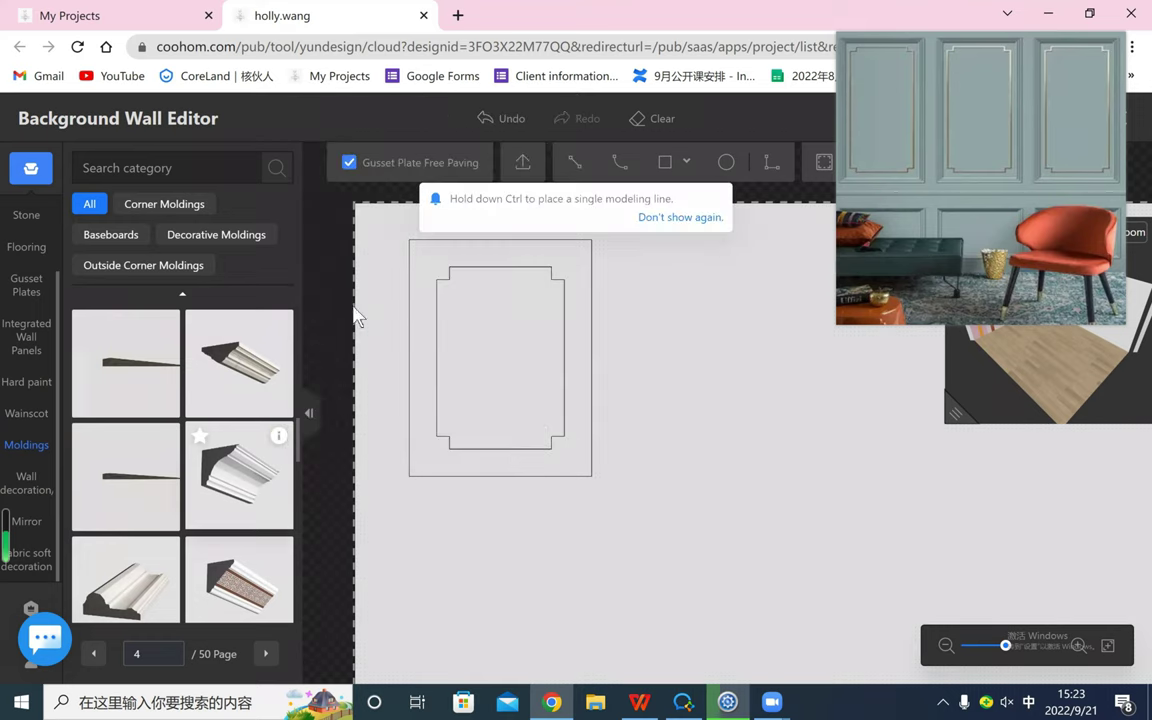
click(429, 263)
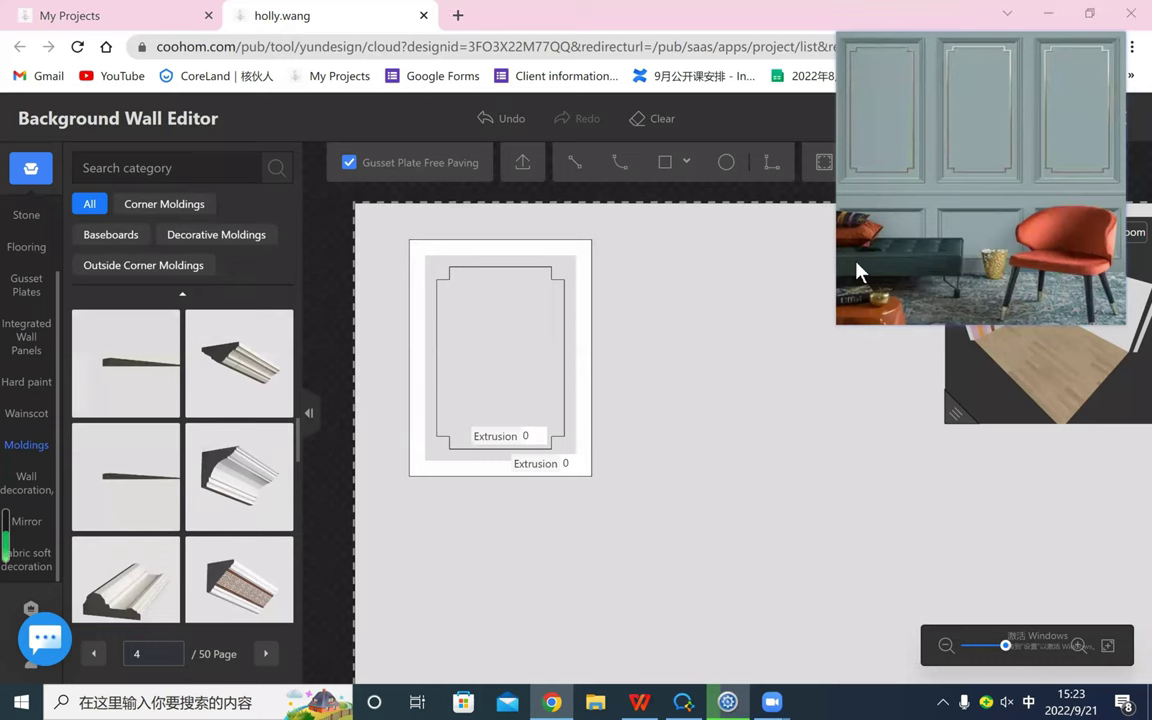
- Enlarge the 3D room preview and examine the molding frame on the second wall up close
drag(953, 408, 419, 656)
scroll(712, 473, up, 3)
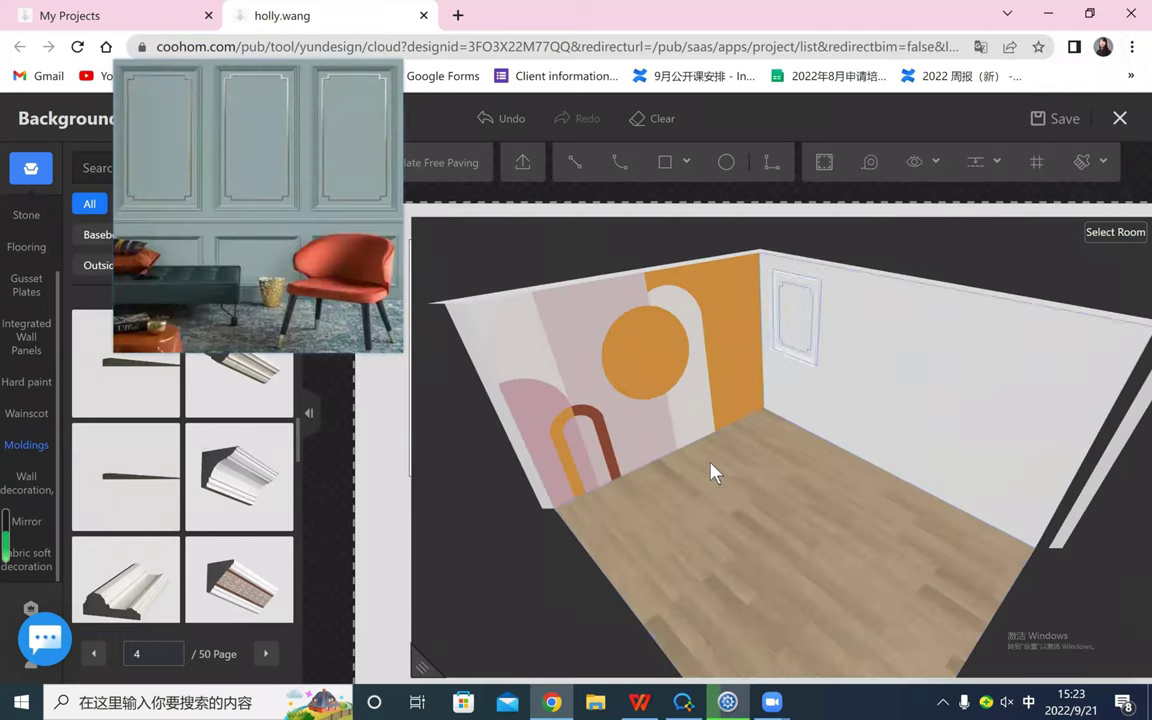
drag(854, 463, 890, 378)
scroll(545, 460, up, 2)
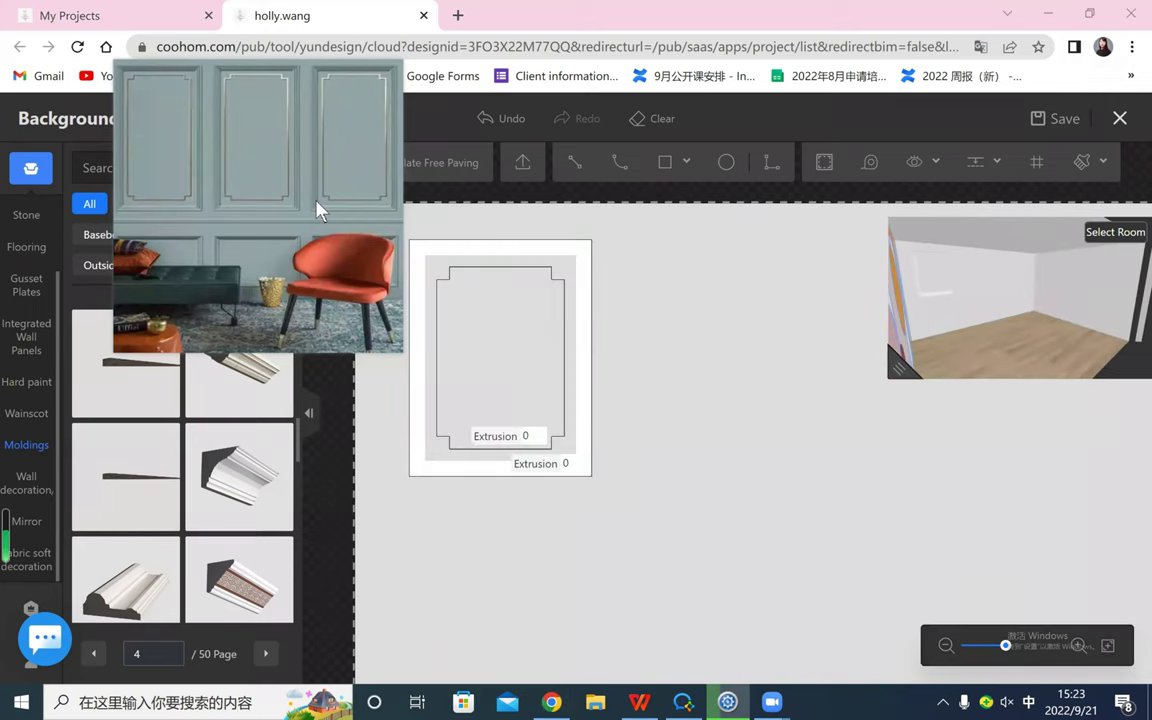
- Move the reference picture off the drawing, select the outer frame's molding and open the Model Catalog to replace its material
drag(316, 201, 1013, 250)
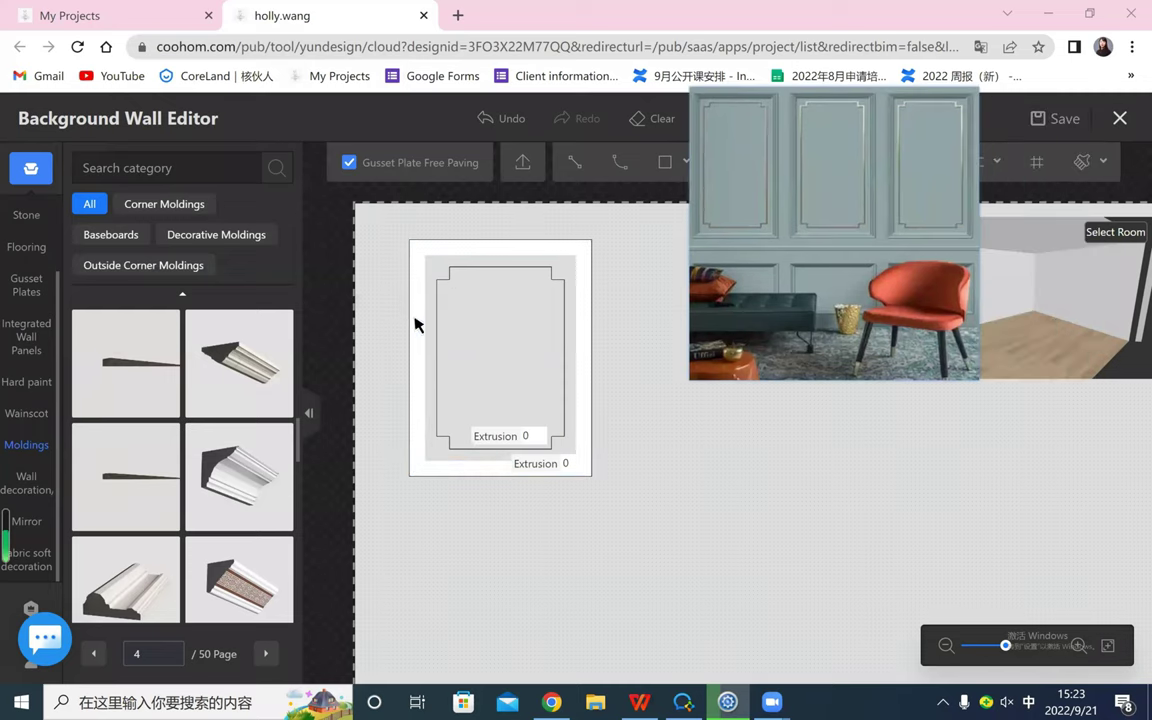
click(410, 324)
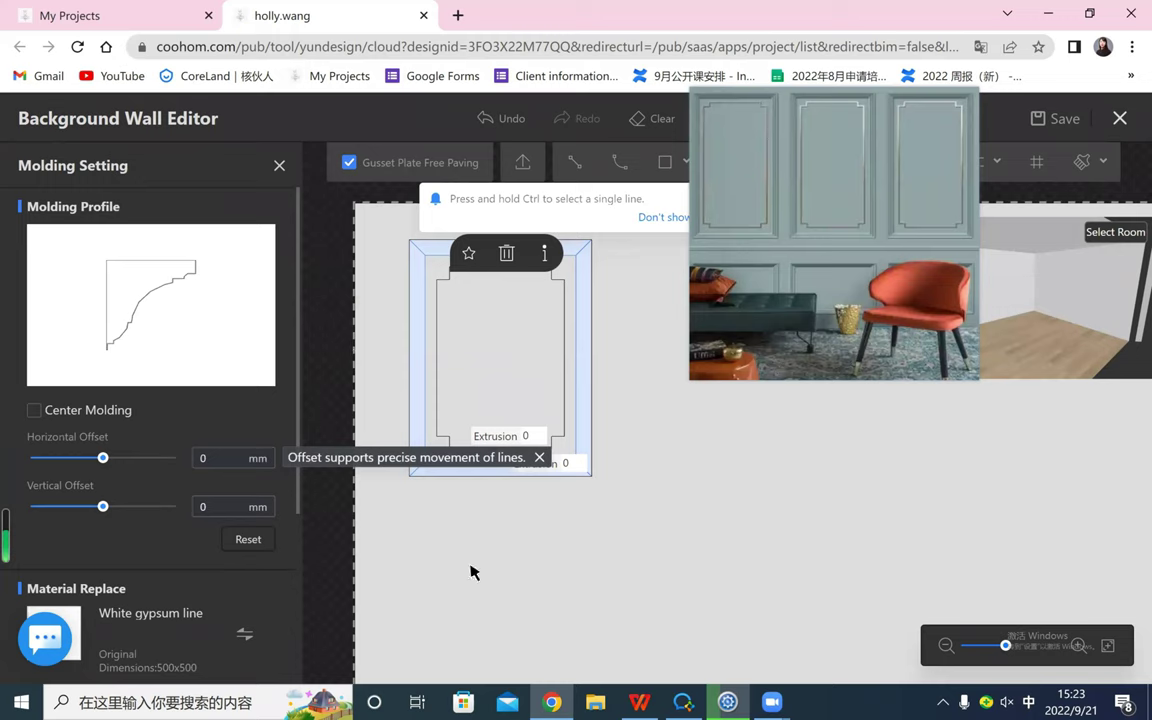
scroll(55, 380, down, 3)
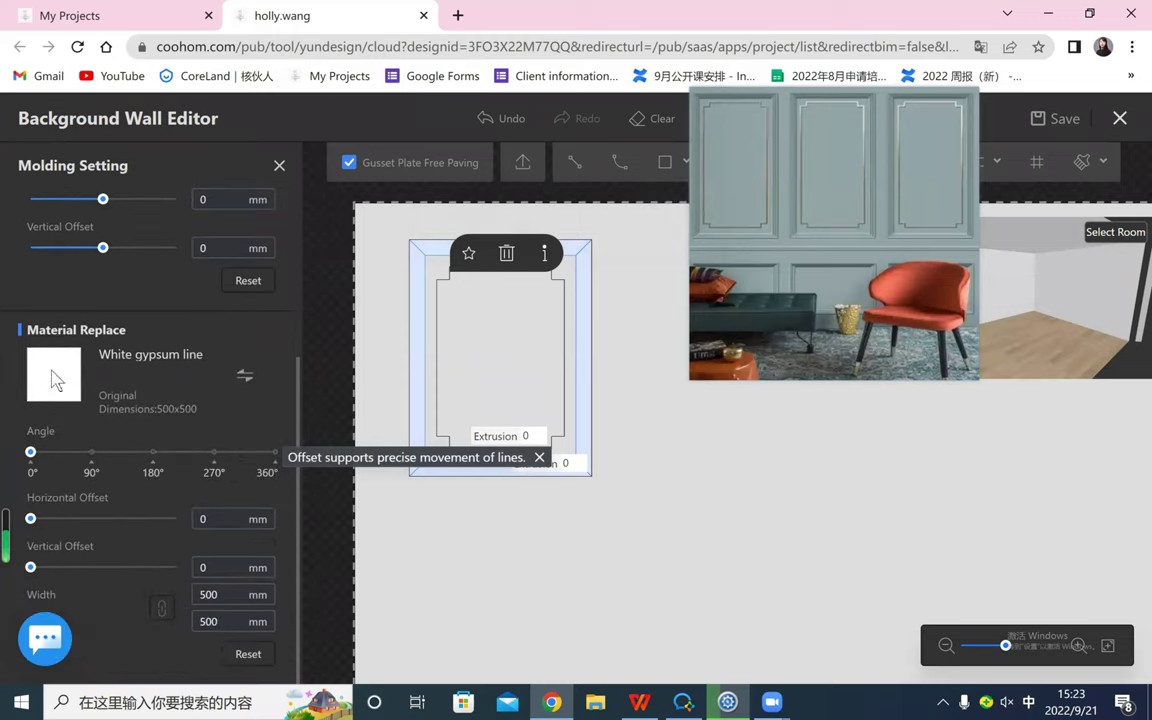
click(244, 376)
click(460, 159)
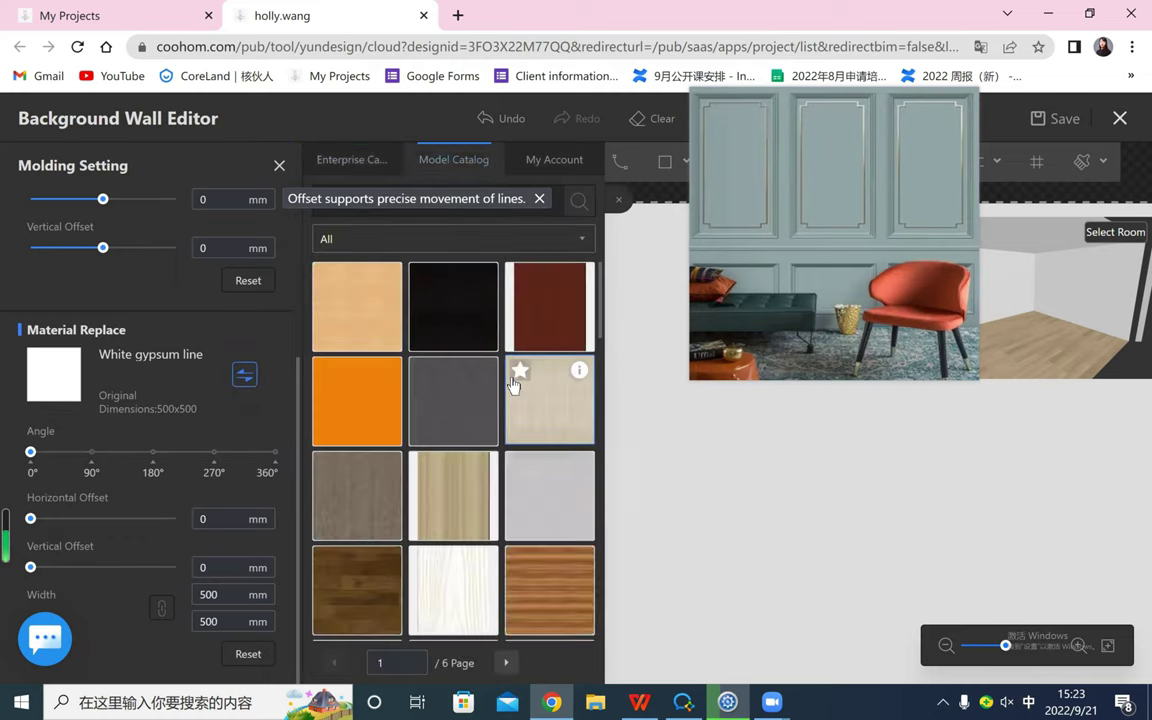
- Browse the catalog's materials and try the light blue Uncaptioned-1 on the outer frame's molding
scroll(515, 380, down, 1)
scroll(513, 385, down, 3)
click(578, 240)
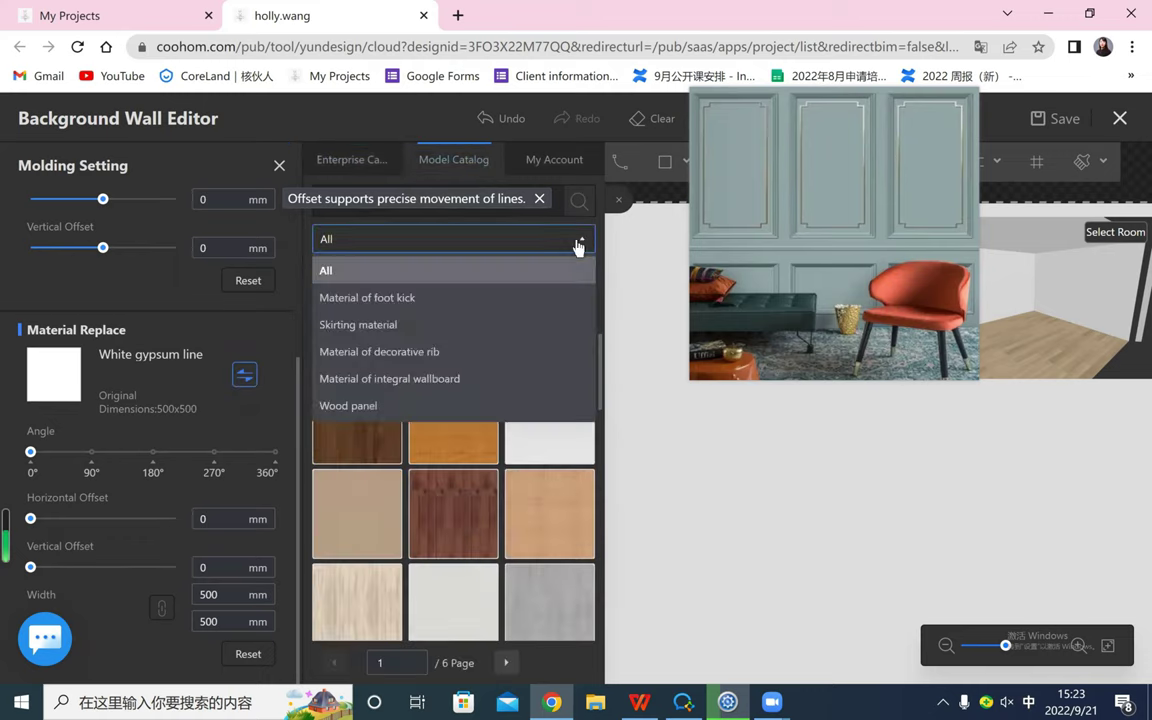
click(578, 240)
scroll(548, 386, down, 2)
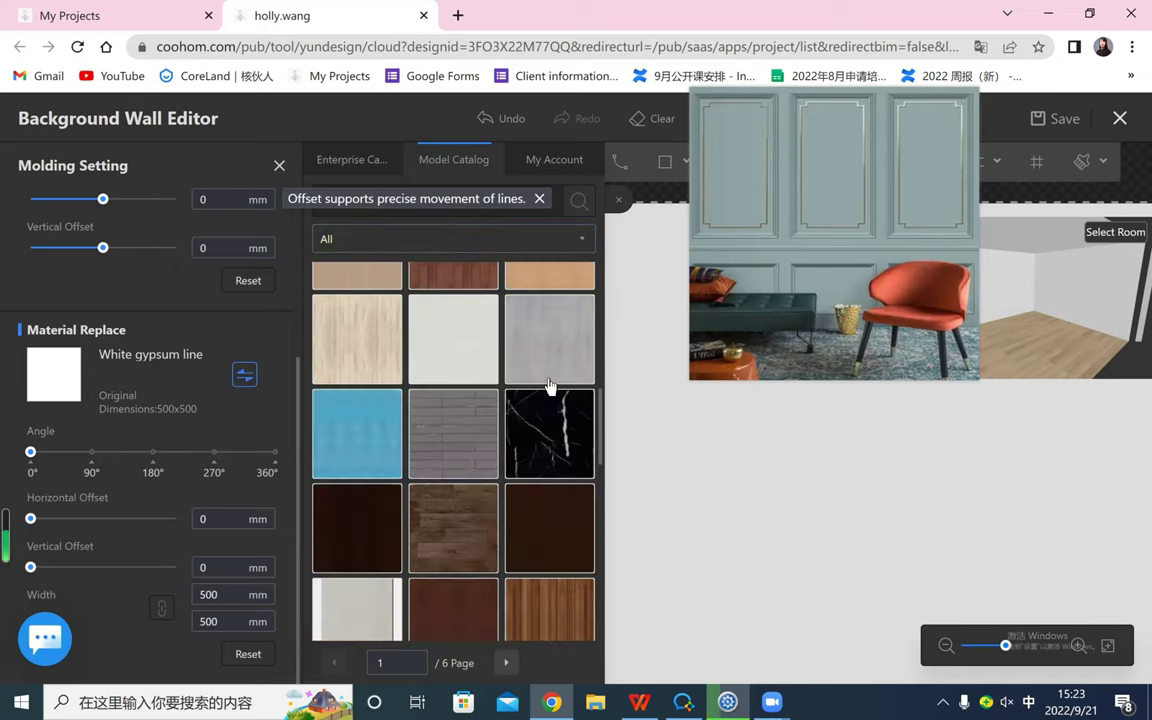
scroll(545, 386, down, 1)
scroll(385, 380, up, 2)
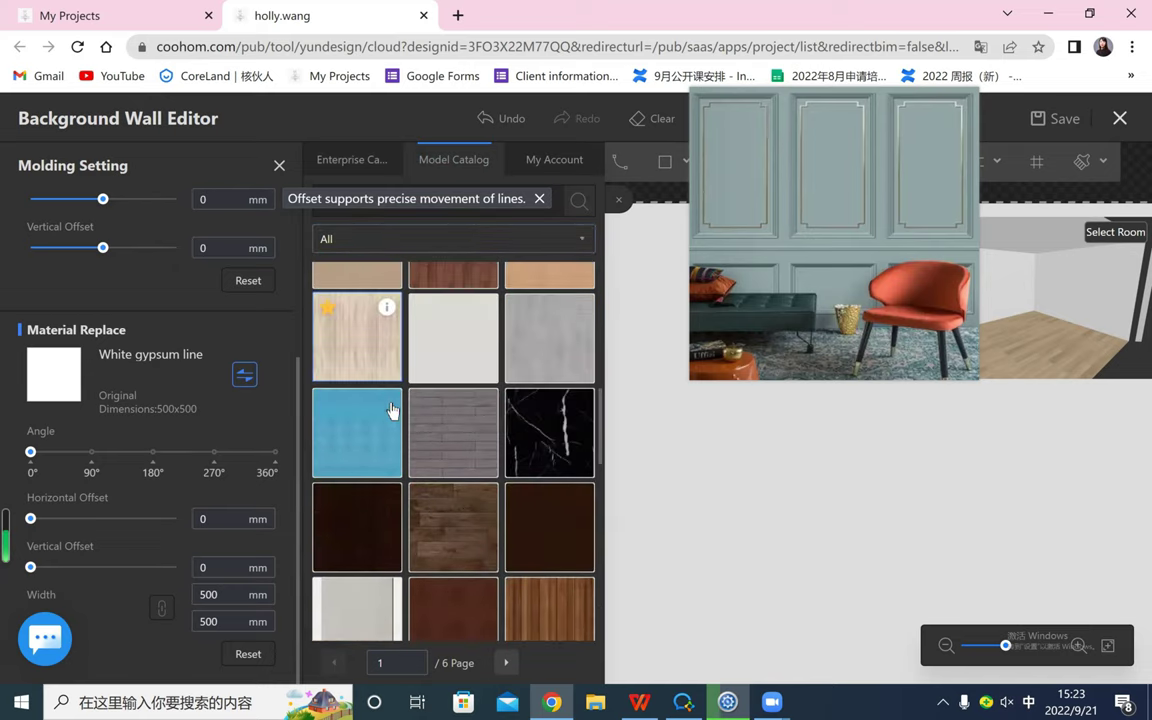
mouse_move(386, 406)
click(378, 443)
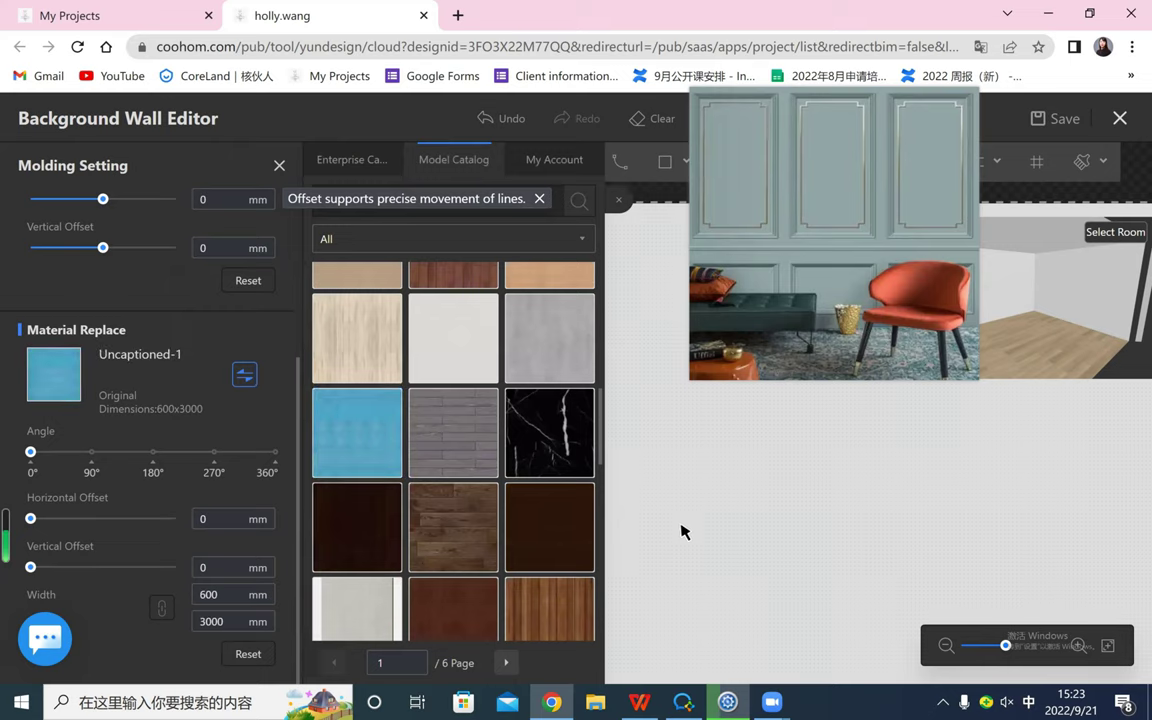
- Try the teal striped Mediterranean blue material on the outer frame's molding
scroll(453, 472, down, 5)
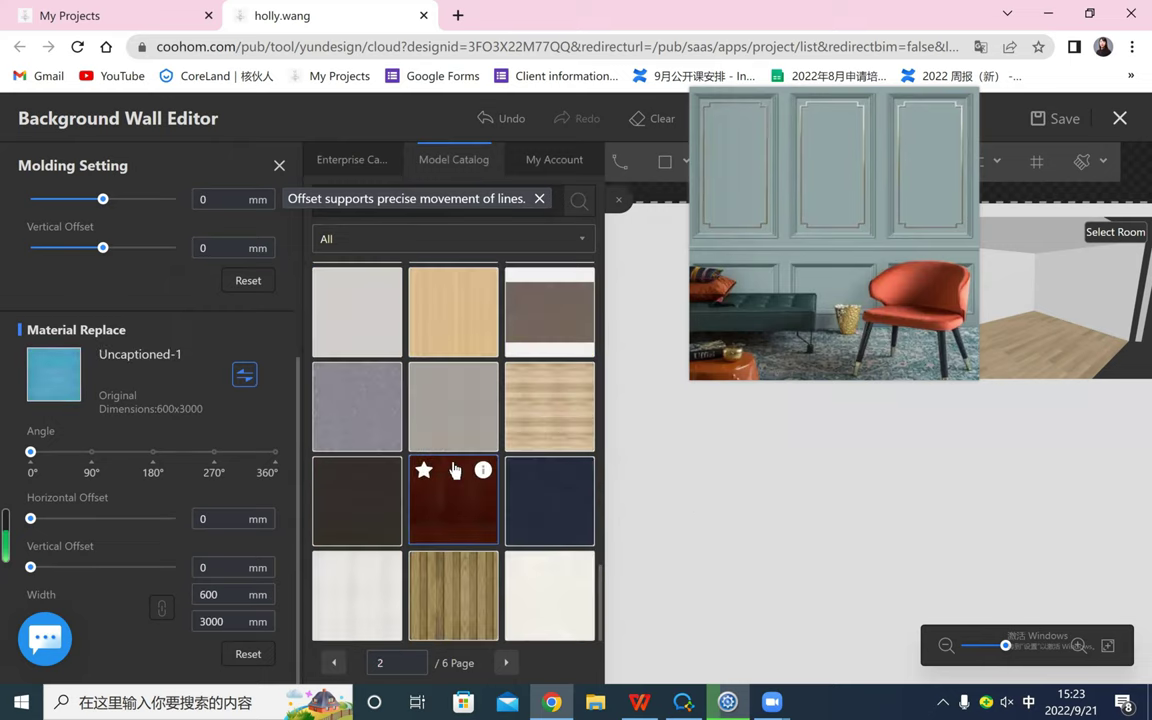
scroll(453, 472, down, 6)
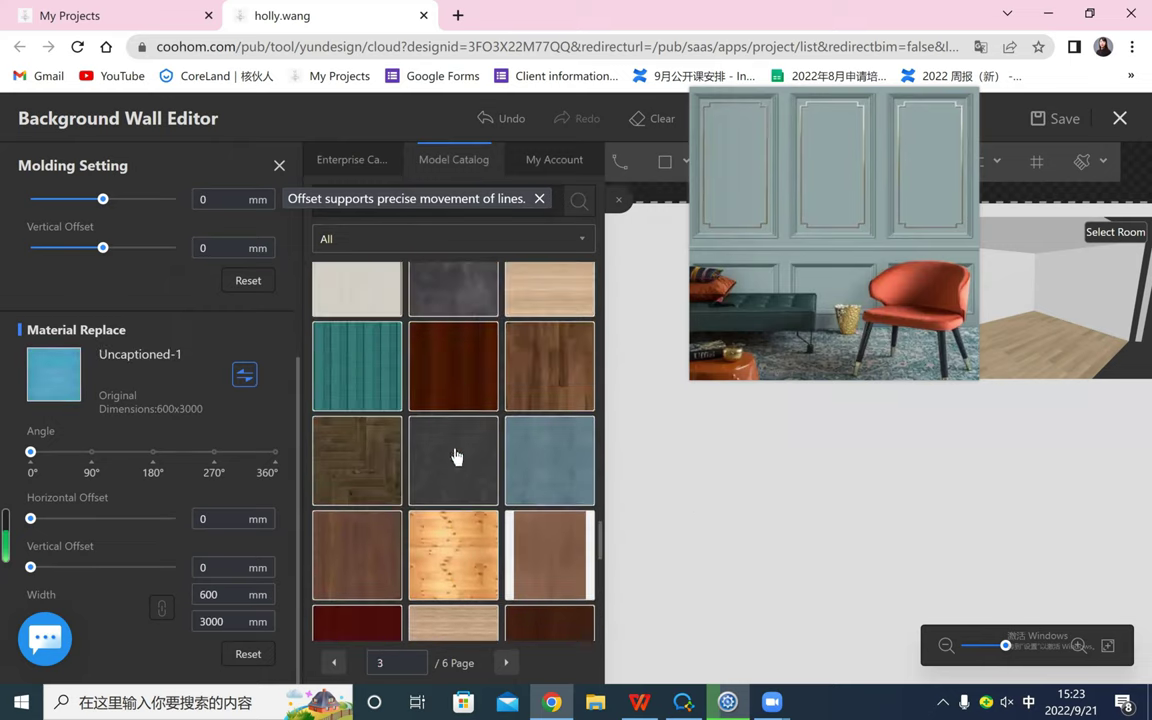
click(377, 469)
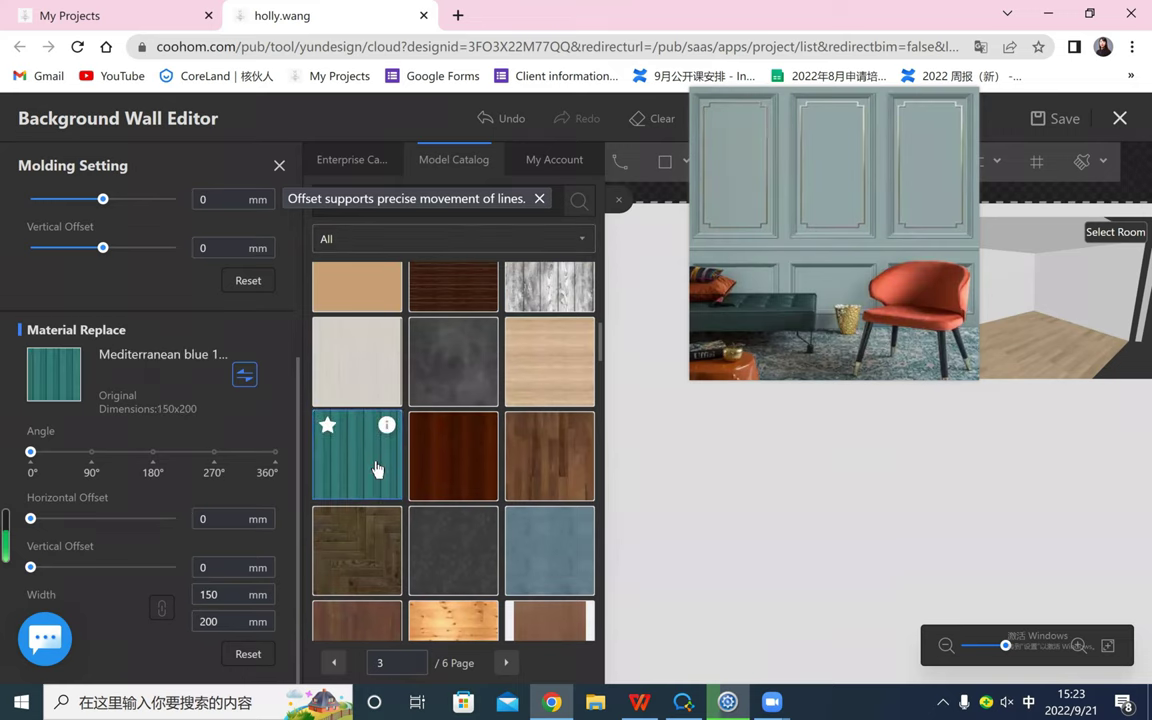
click(619, 201)
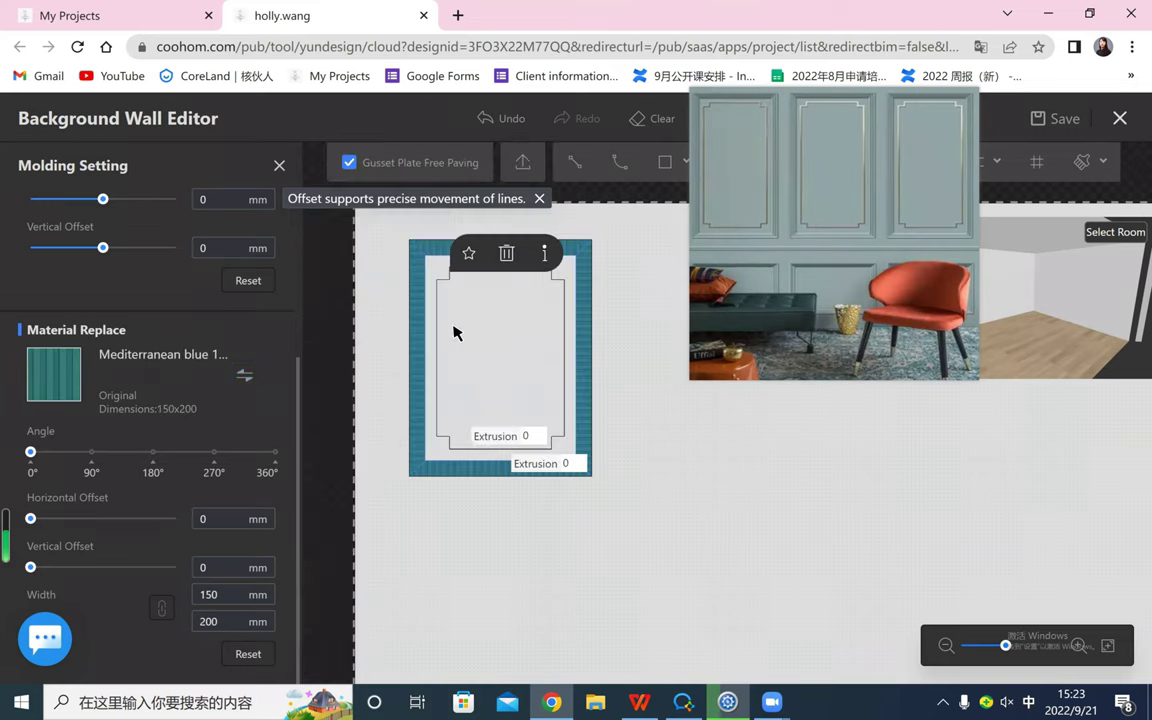
- Reopen the material replacement for the outer molding and search the Model Catalog for green
click(244, 374)
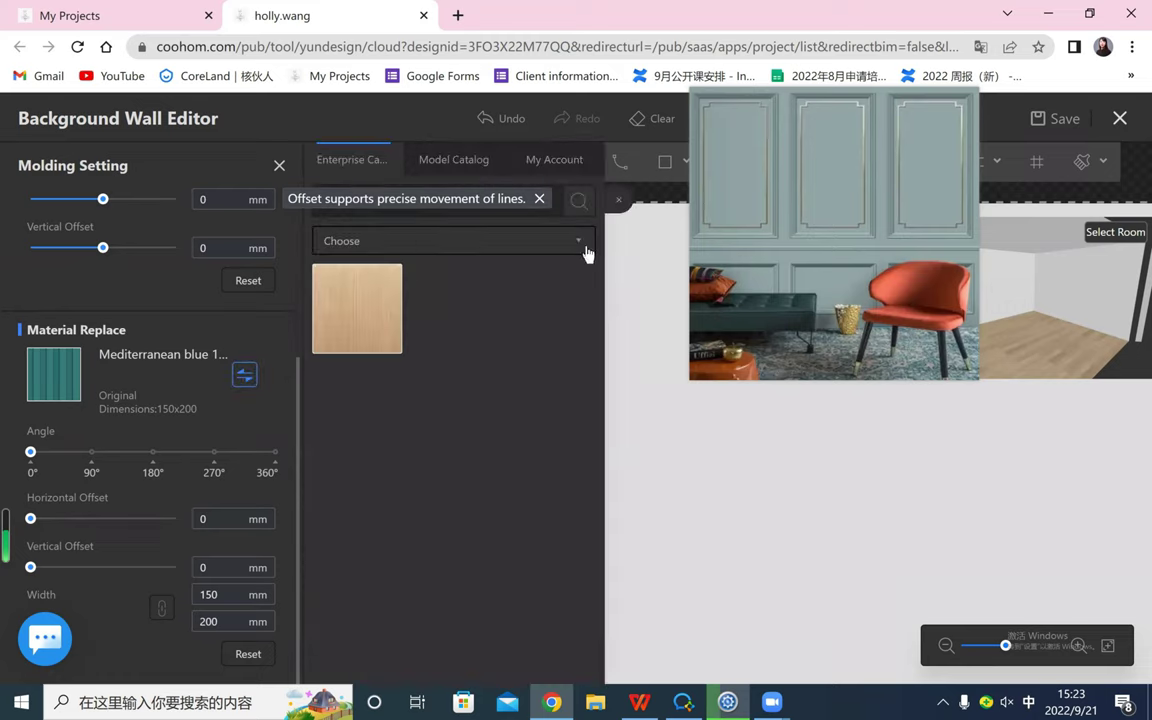
click(461, 238)
click(466, 242)
click(399, 241)
click(575, 207)
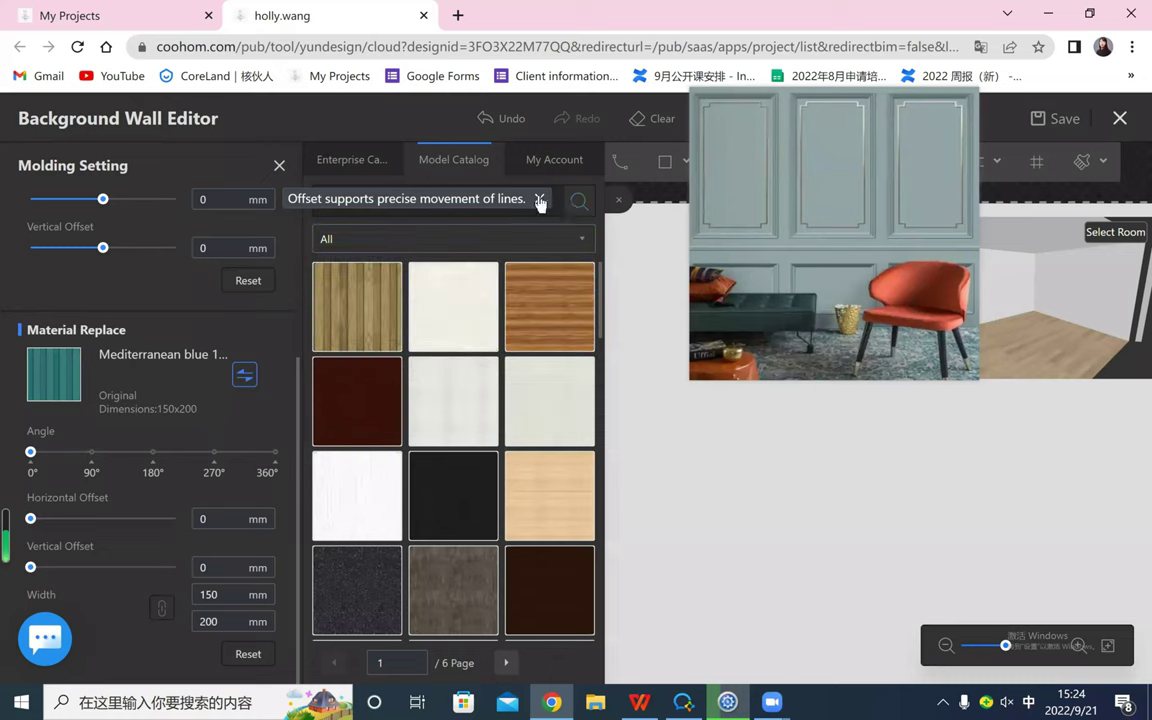
click(539, 198)
click(459, 204)
text(gre)
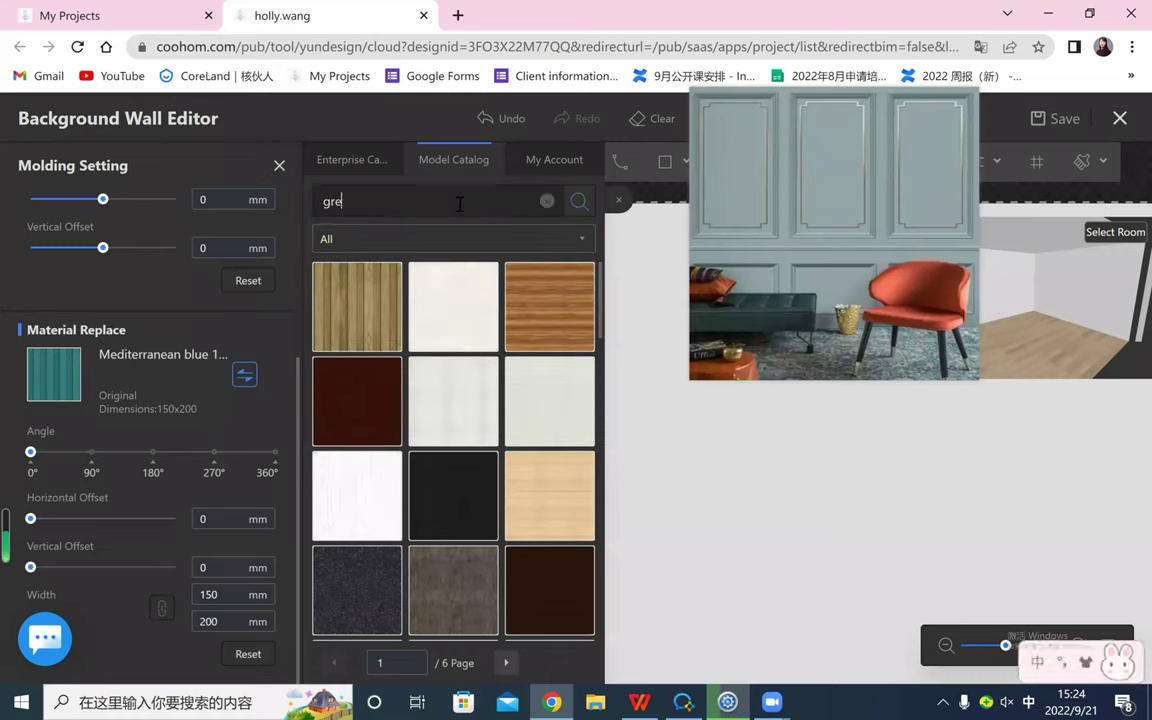
text(en)
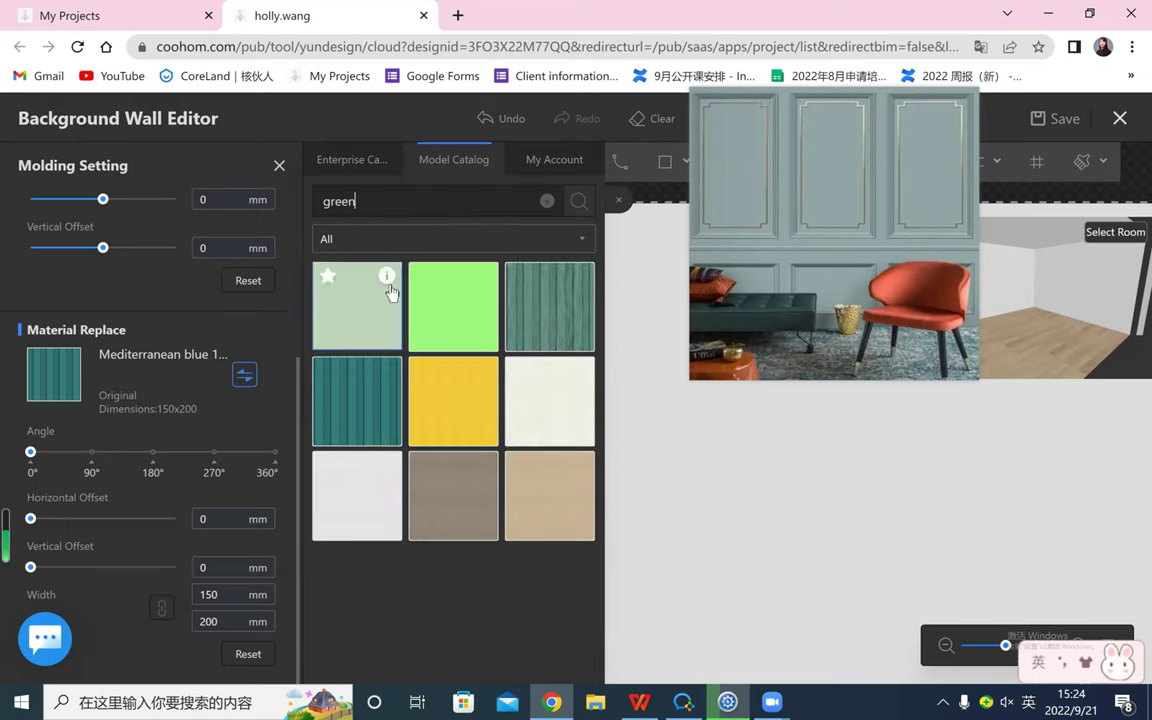
- Apply the BWMA0026 moss green material to the outer frame's molding
mouse_move(375, 306)
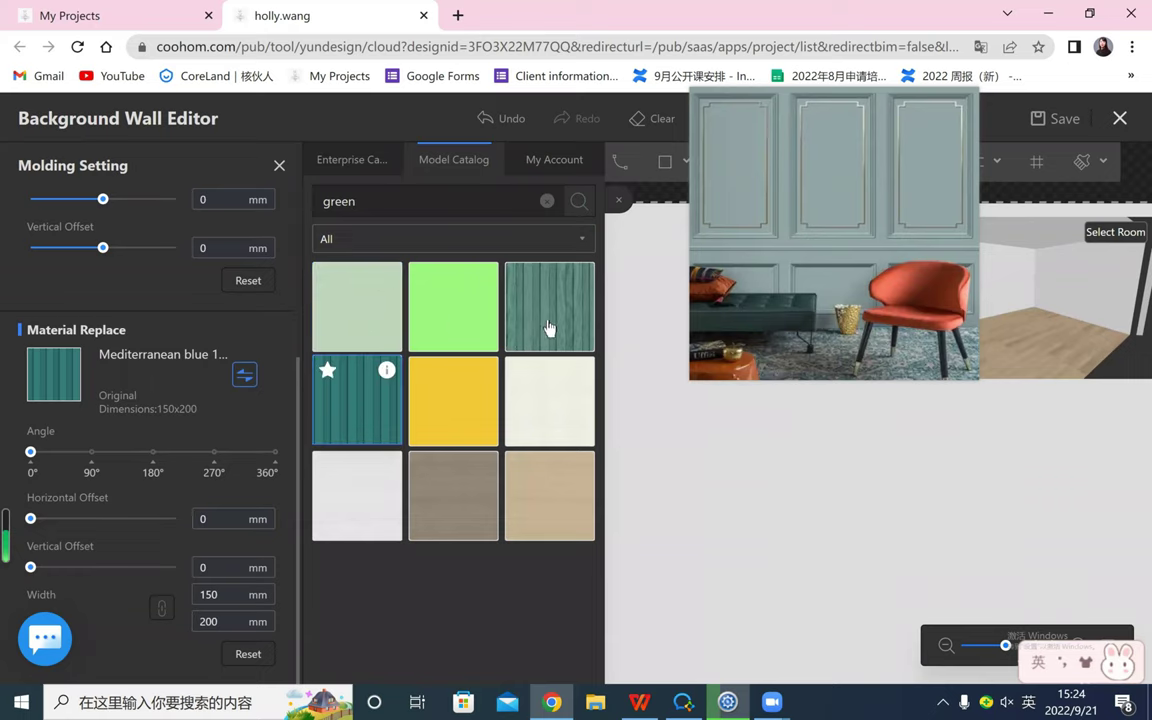
click(357, 314)
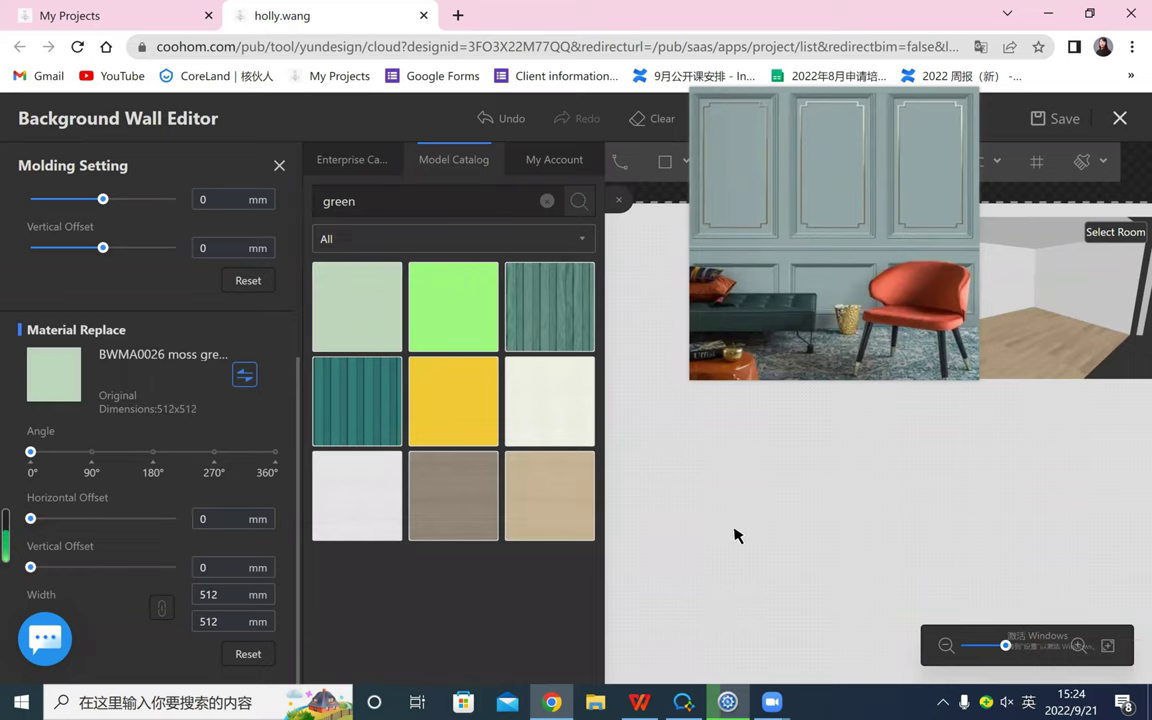
click(618, 201)
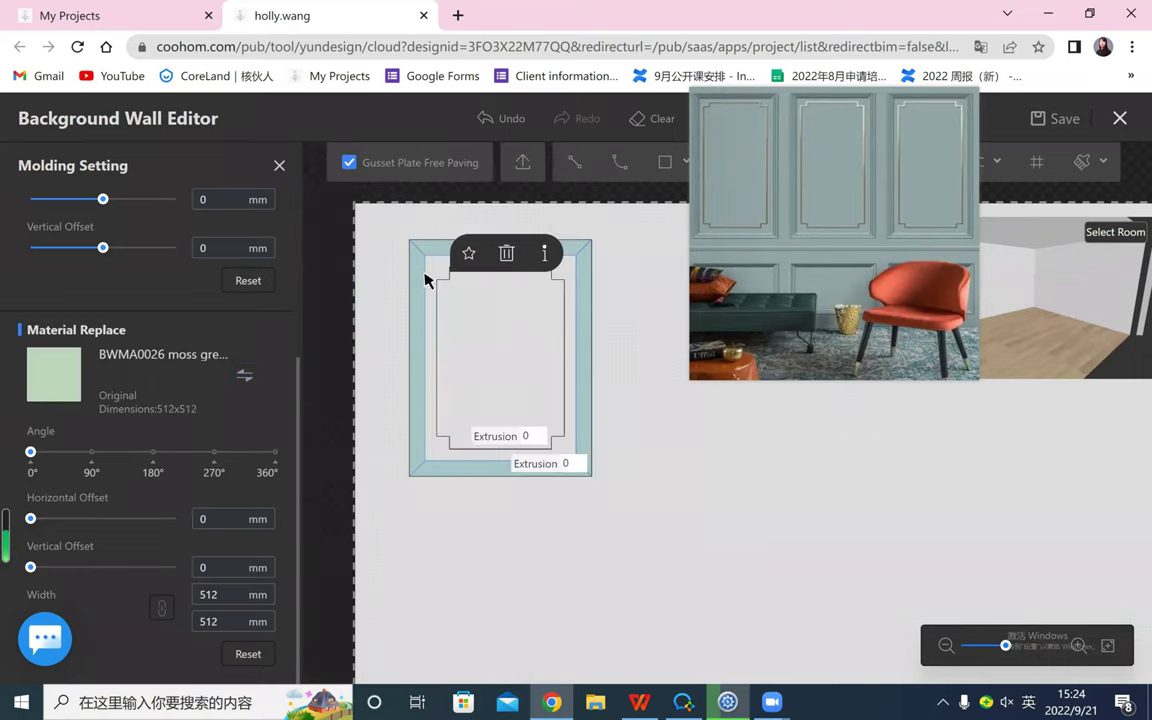
click(668, 453)
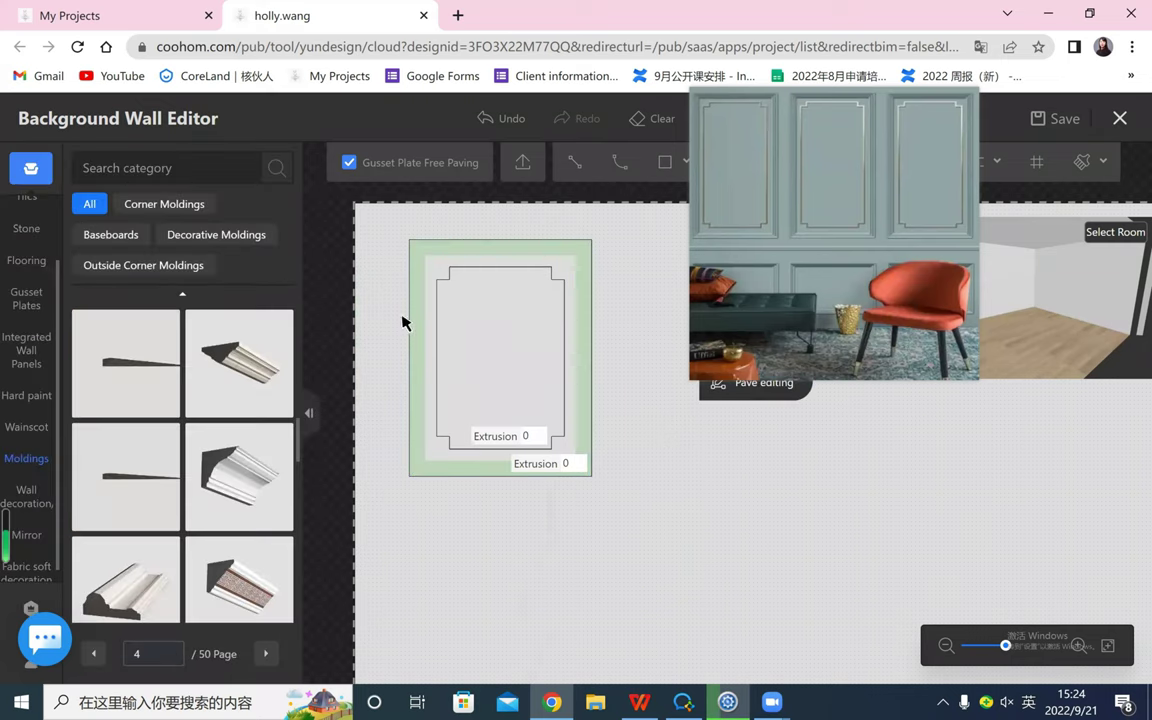
- Move the reference picture aside, enlarge the 3D room preview and examine the recolored outer molding on the wall
drag(724, 317, 671, 314)
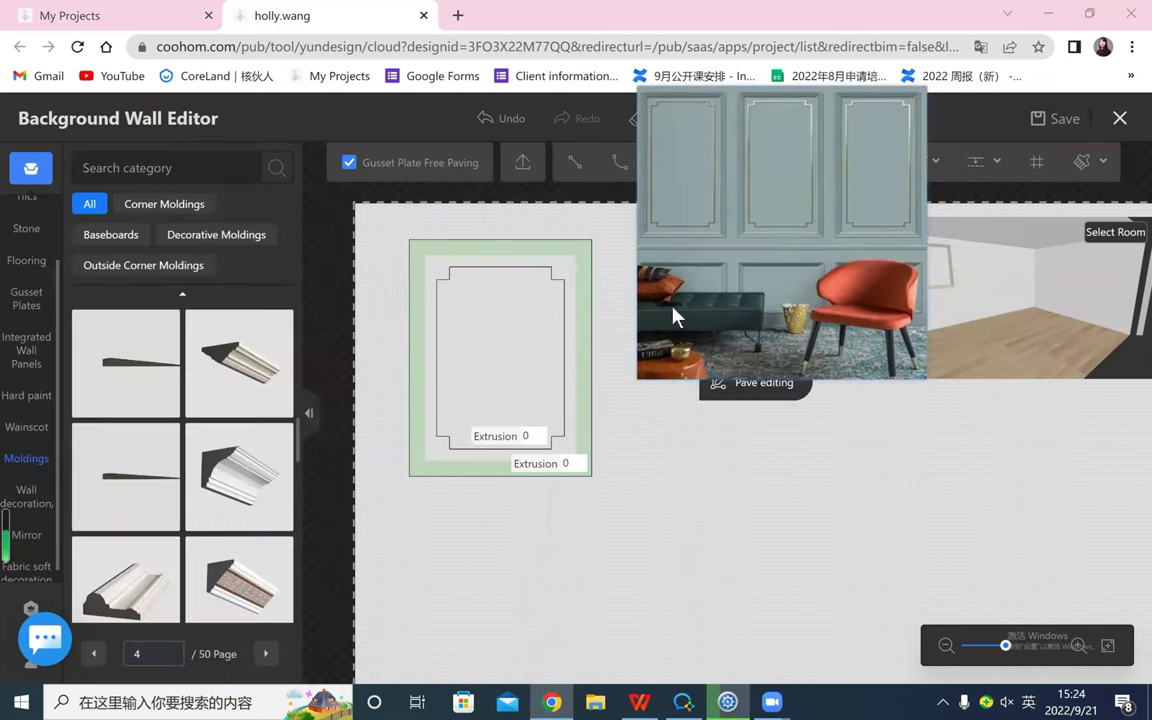
drag(892, 372, 592, 598)
drag(700, 470, 738, 432)
scroll(738, 432, up, 2)
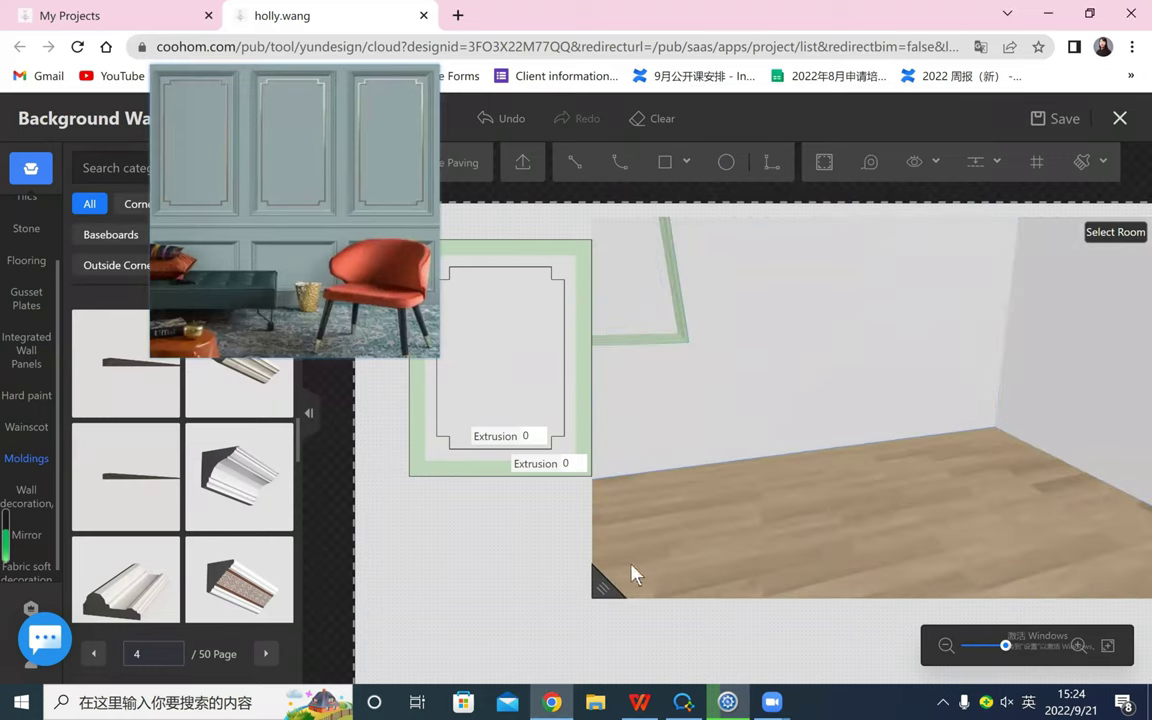
- Edit the section of the molding on the outer frame's left edge, setting its width to 40 and its height to 35
drag(741, 496, 838, 386)
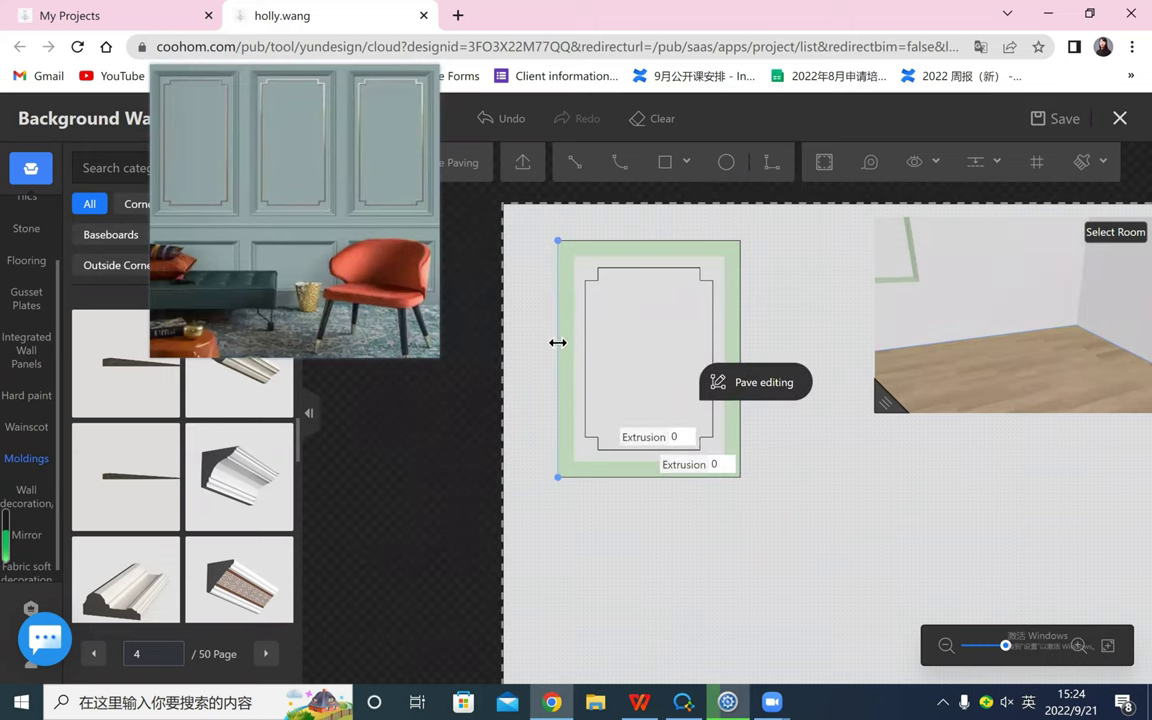
click(556, 342)
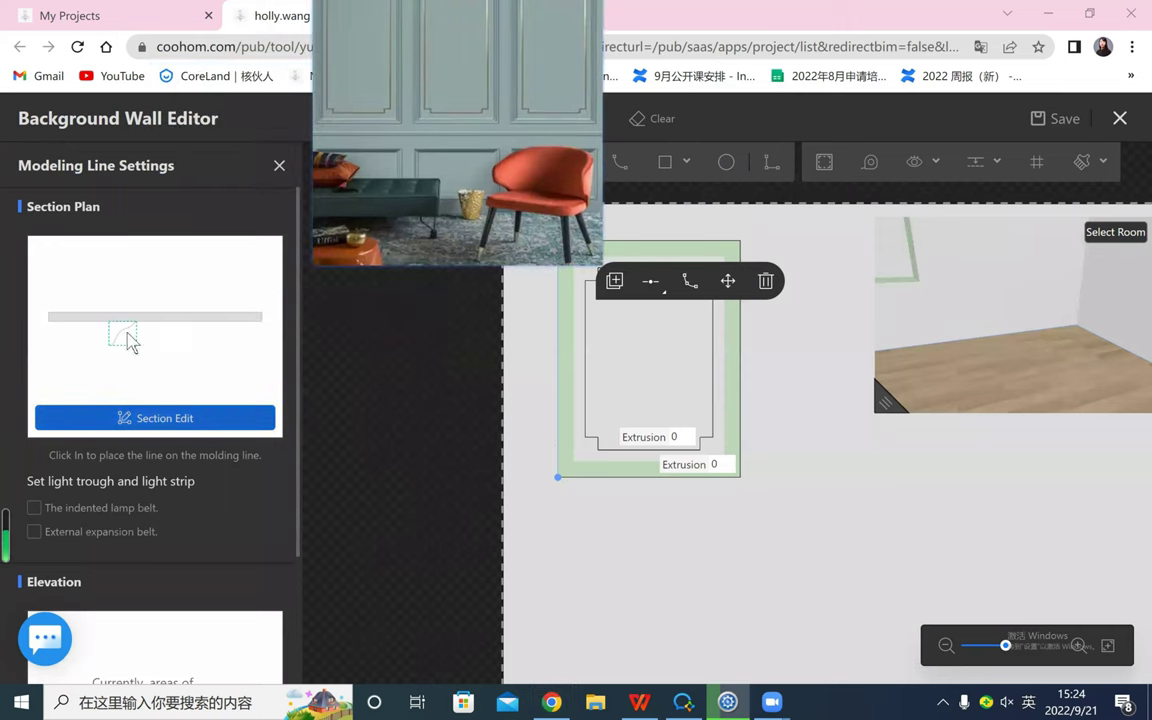
click(166, 418)
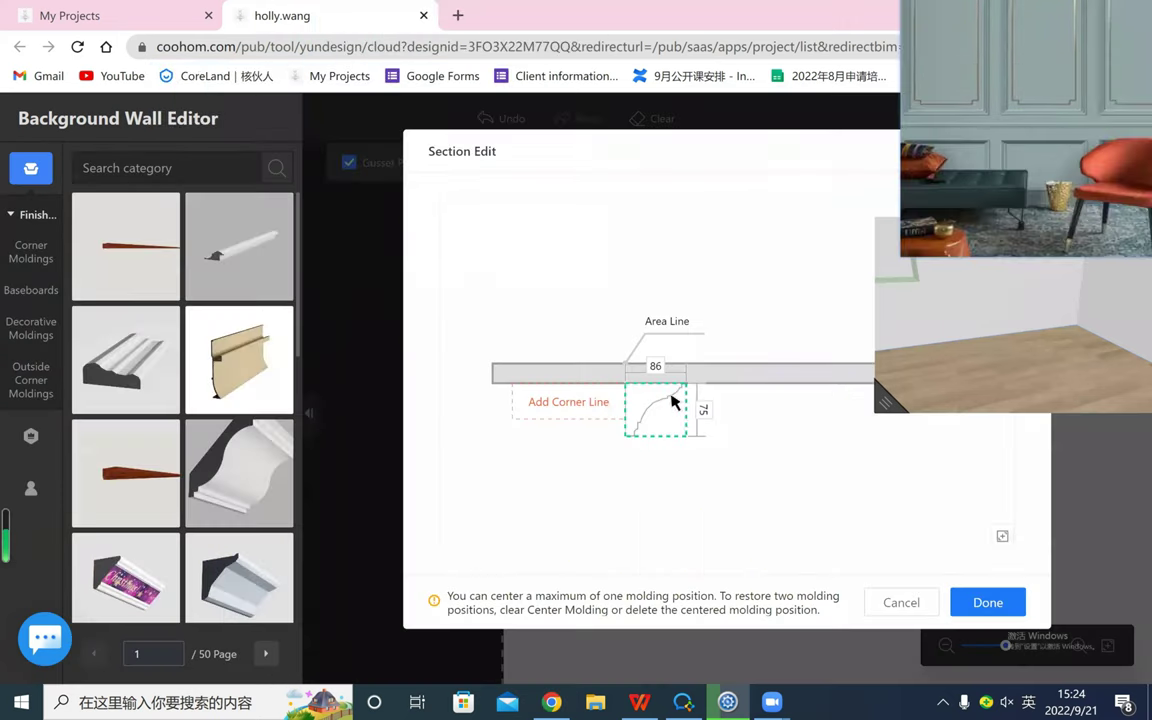
click(709, 413)
click(649, 365)
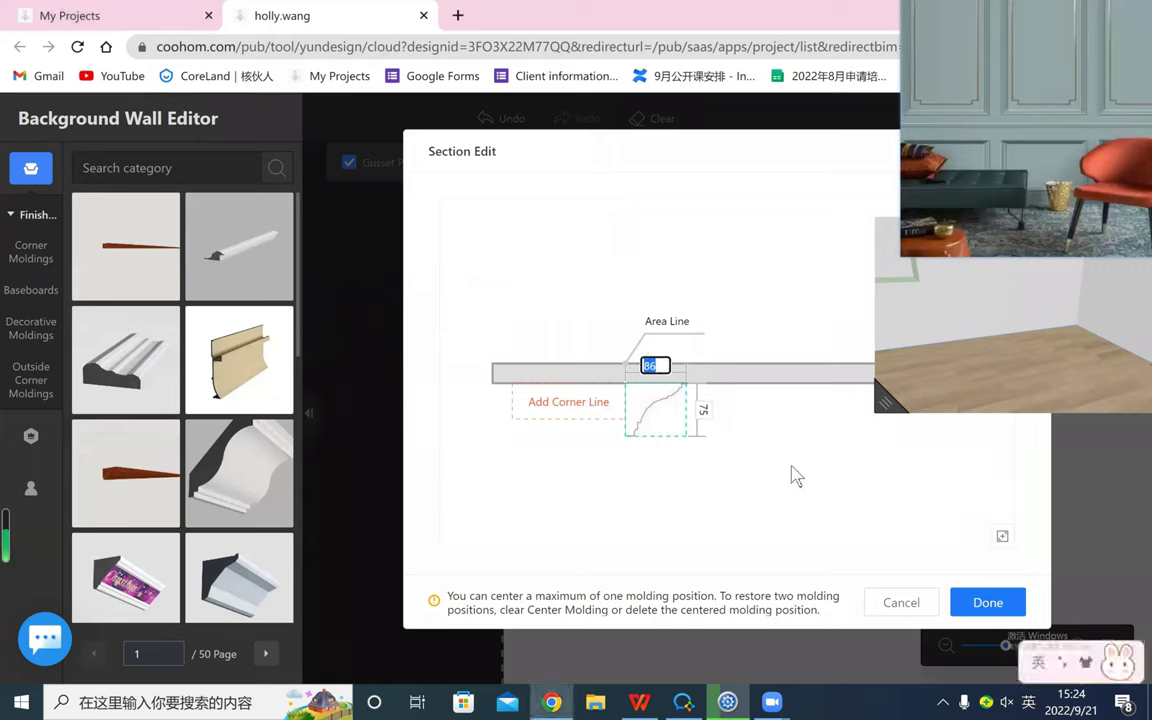
drag(771, 456, 648, 431)
double_click(537, 342)
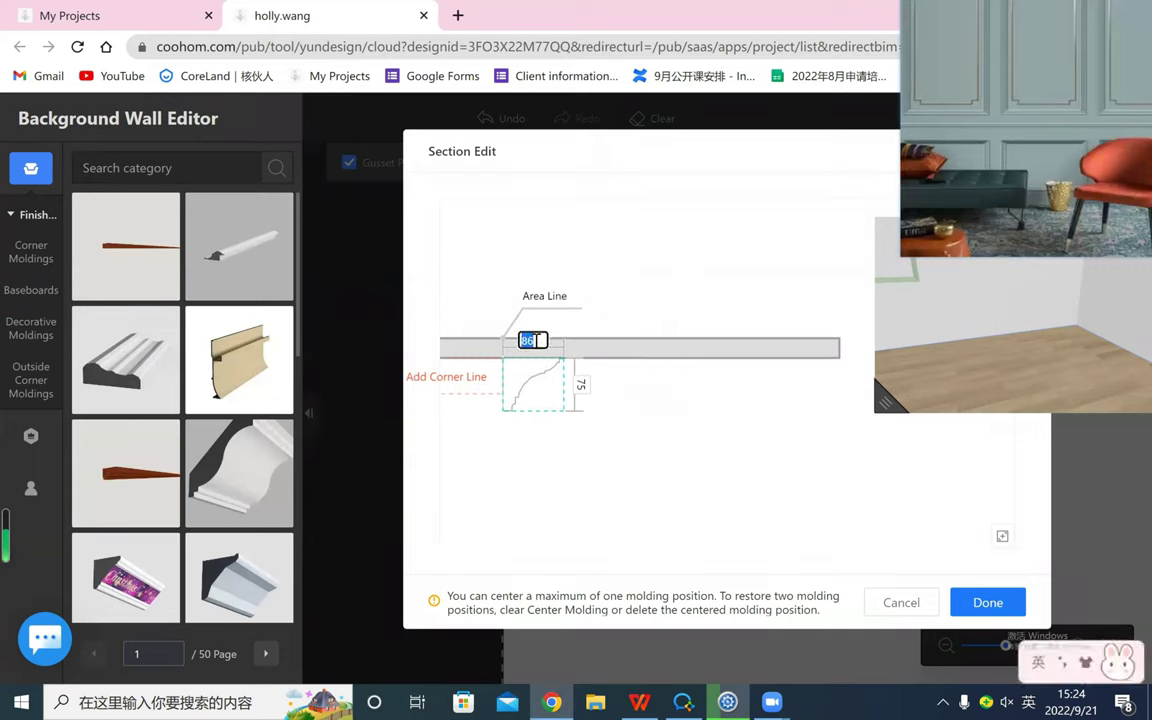
text(40)
key(Return)
double_click(550, 387)
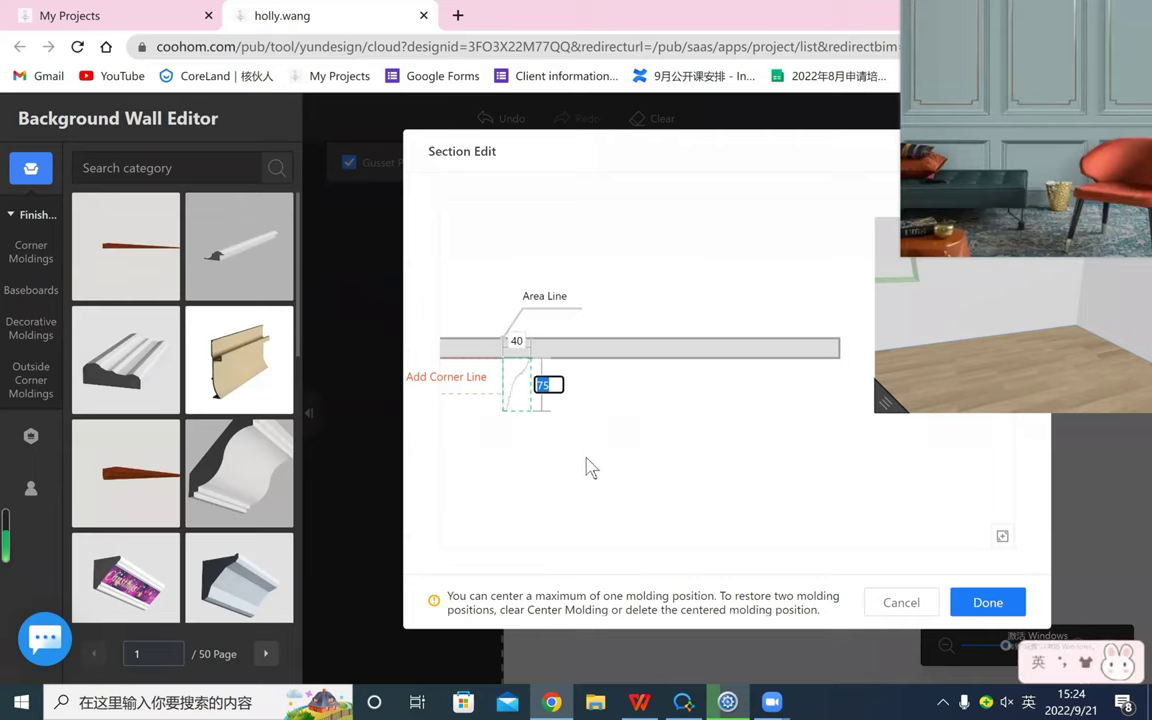
key(Return)
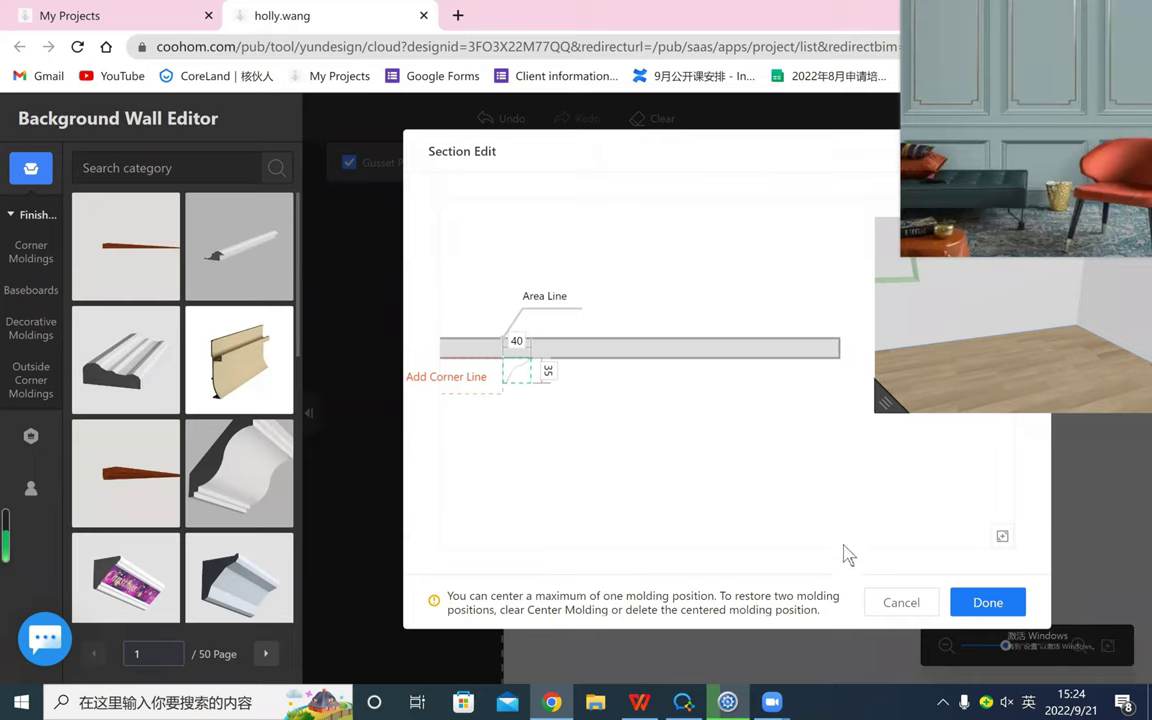
click(984, 602)
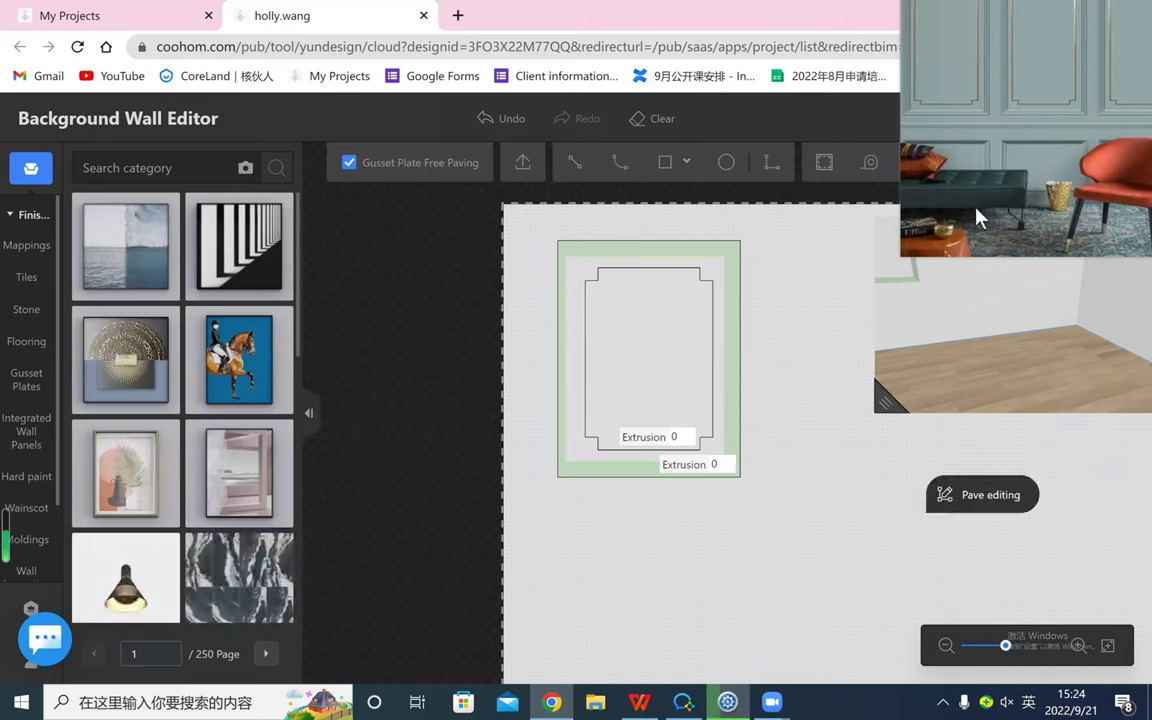
- Copy the resized molding from the outer frame's left edge to its other three edges and check the frame in the 3D preview
drag(976, 208, 224, 240)
drag(886, 402, 746, 537)
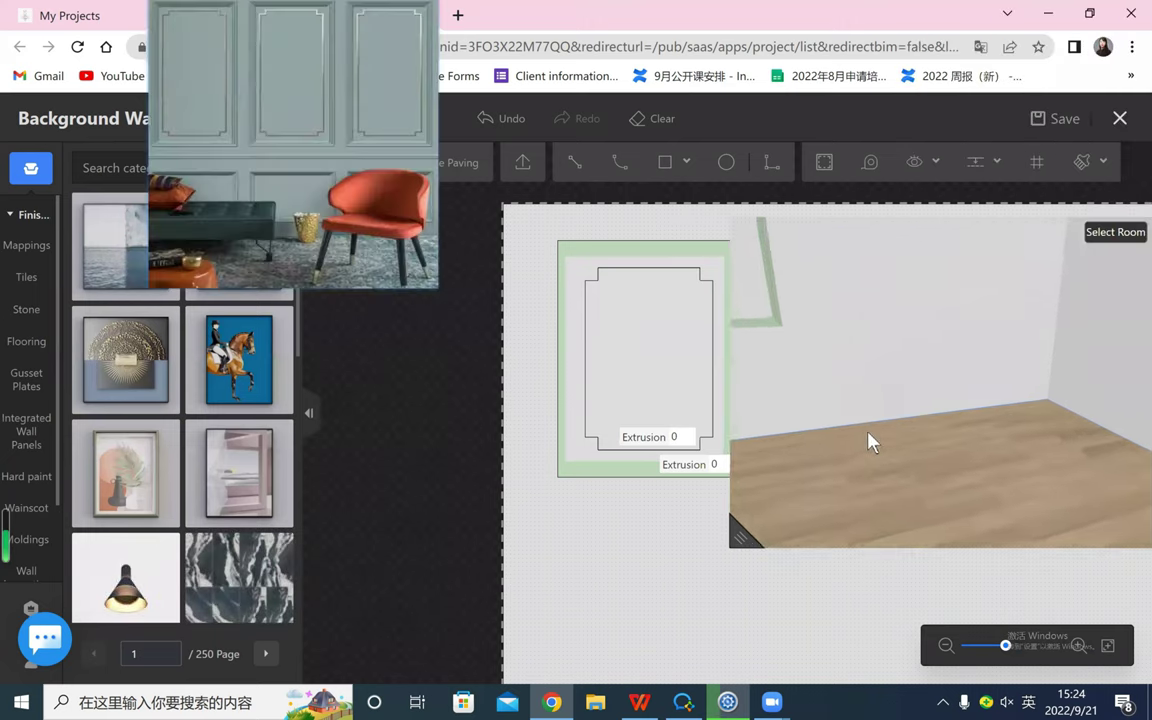
drag(869, 432, 836, 265)
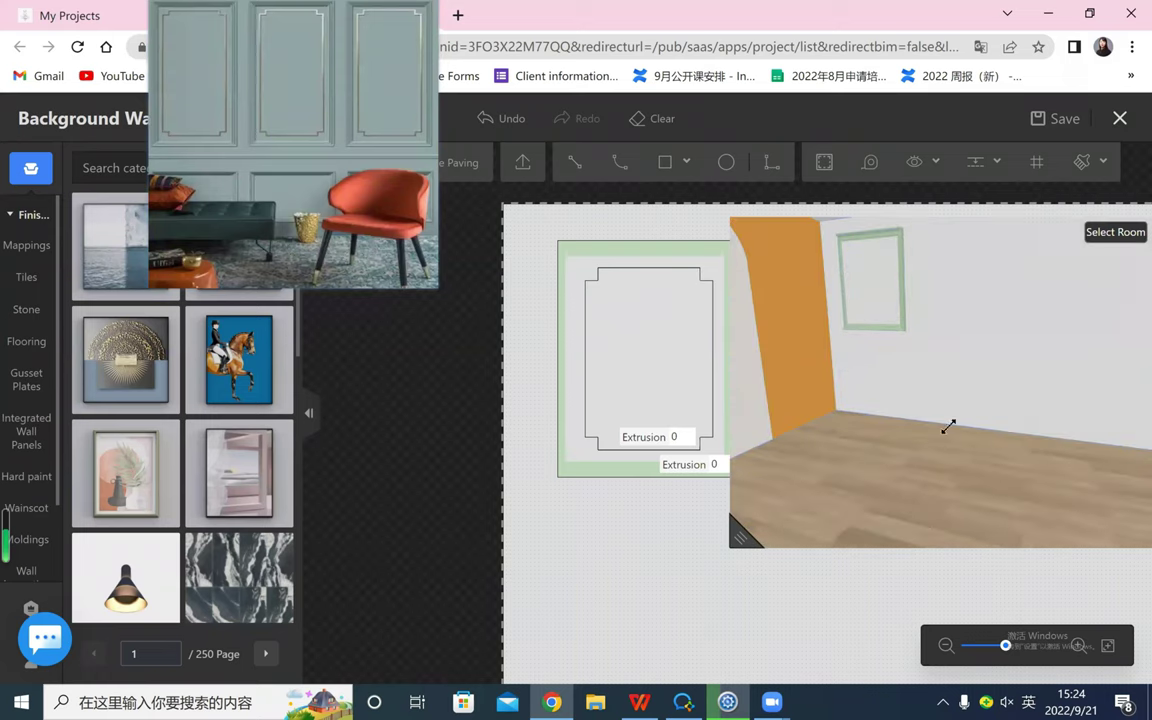
click(558, 319)
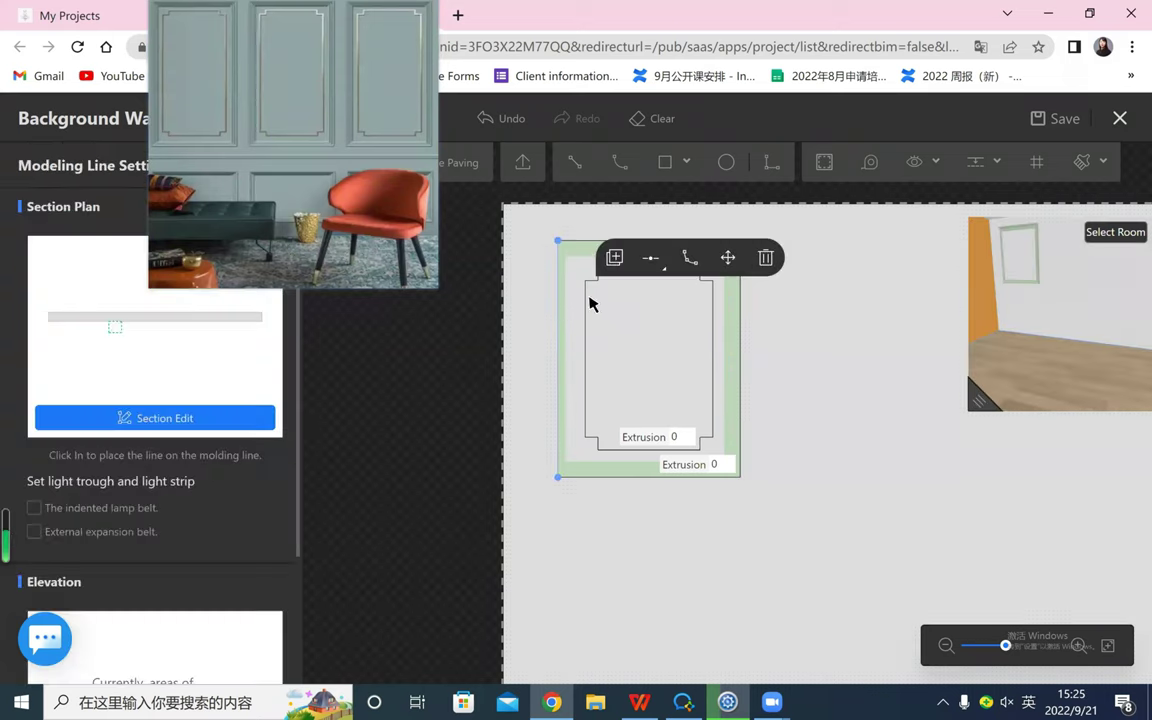
click(614, 257)
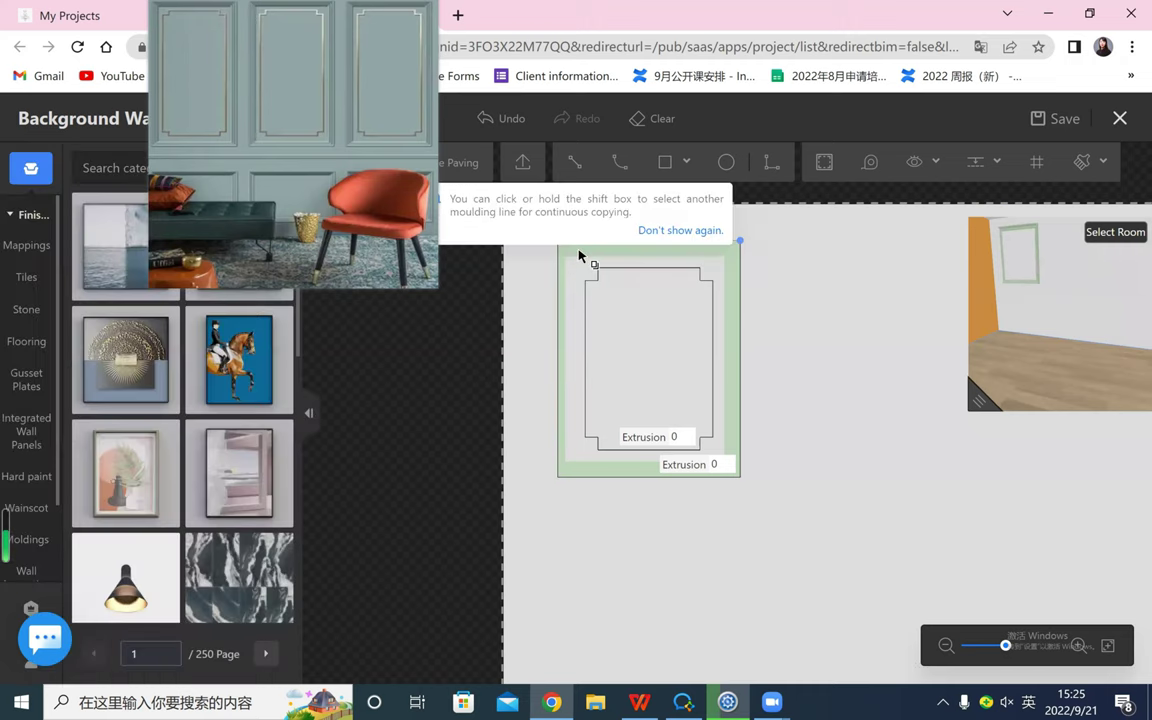
click(740, 314)
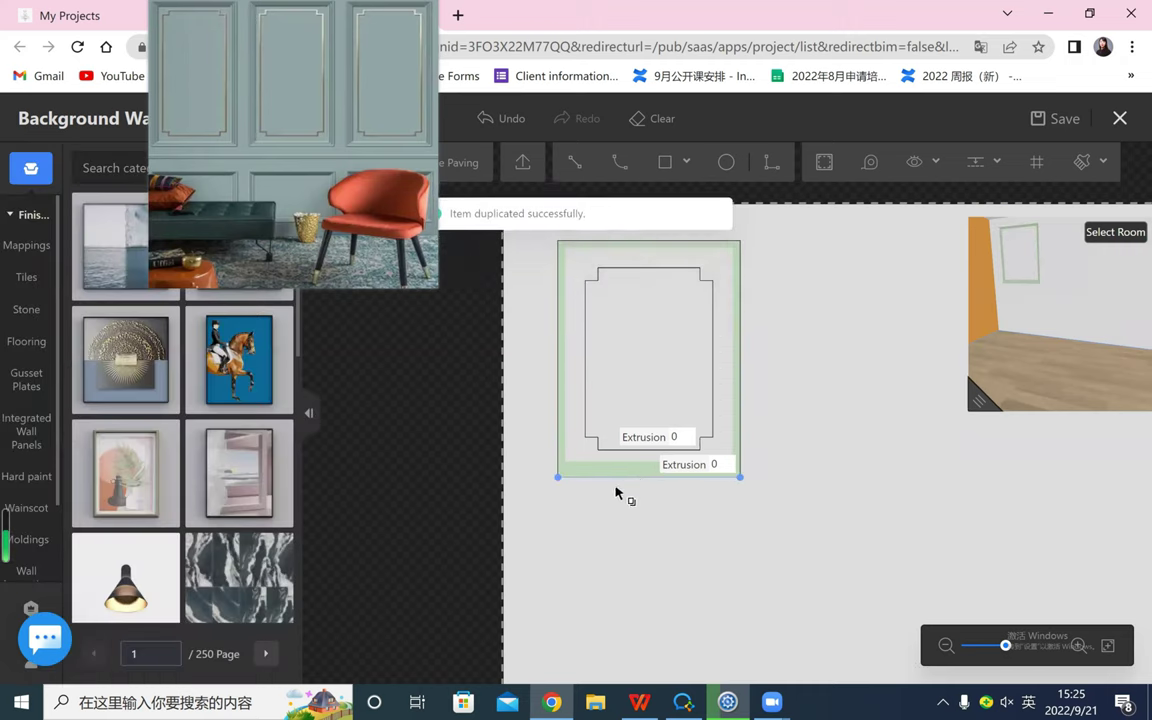
click(651, 570)
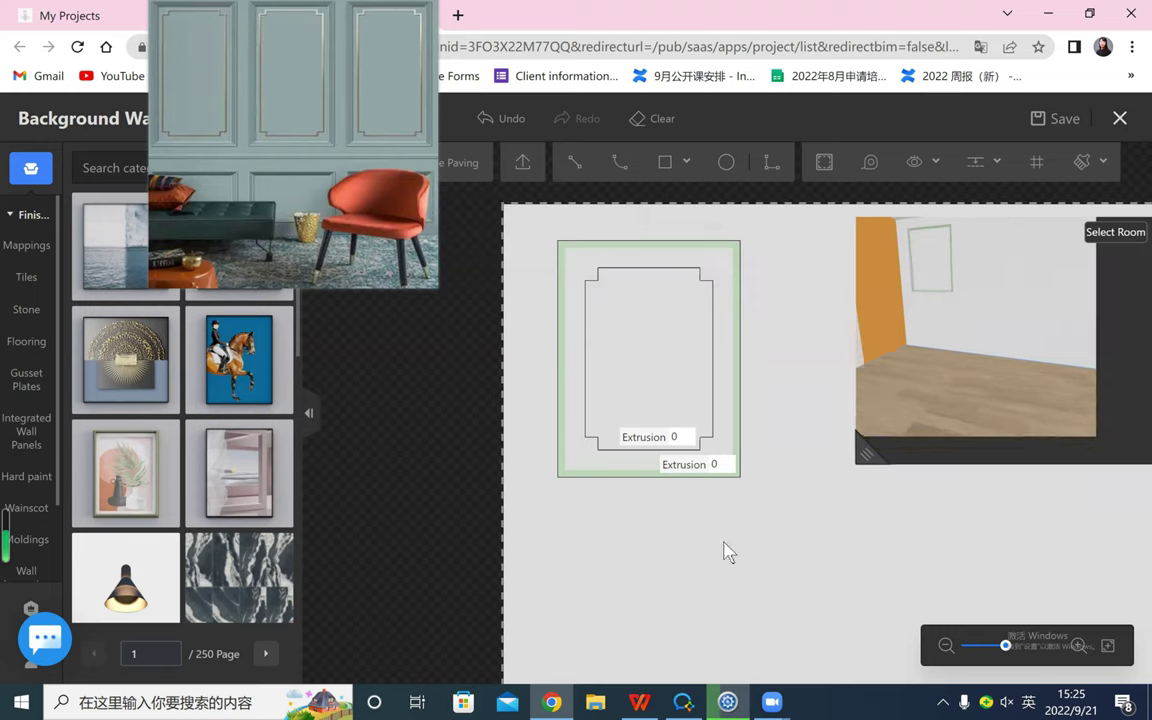
drag(826, 476, 851, 463)
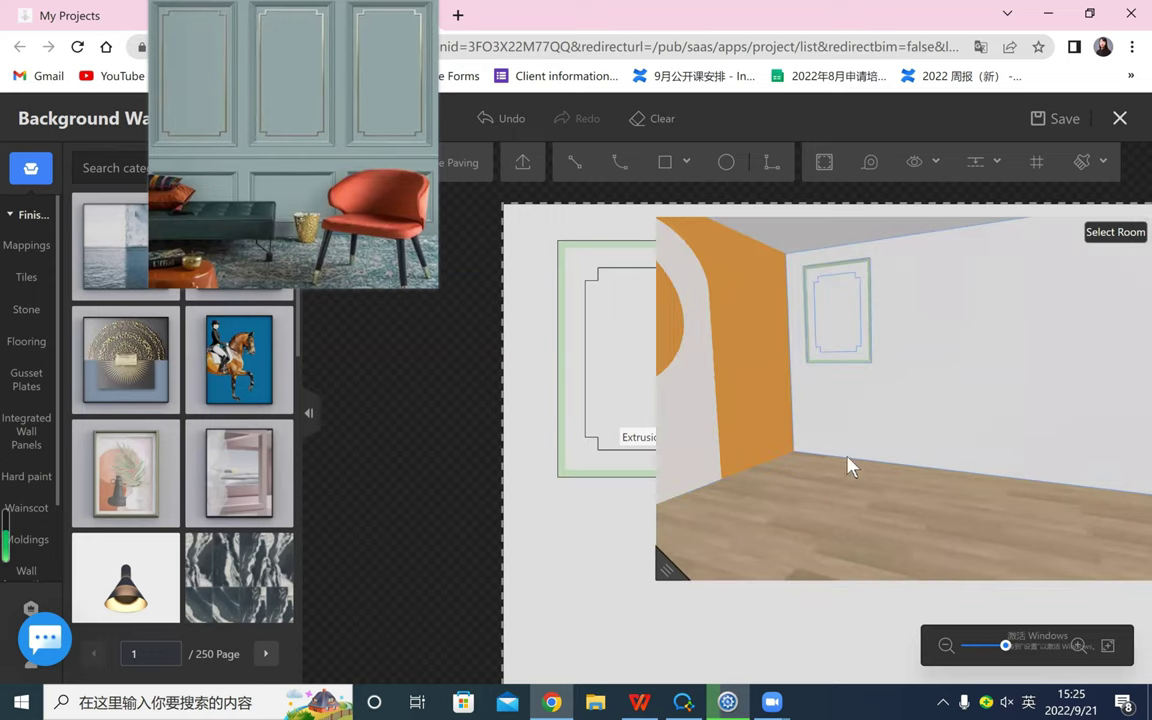
click(681, 563)
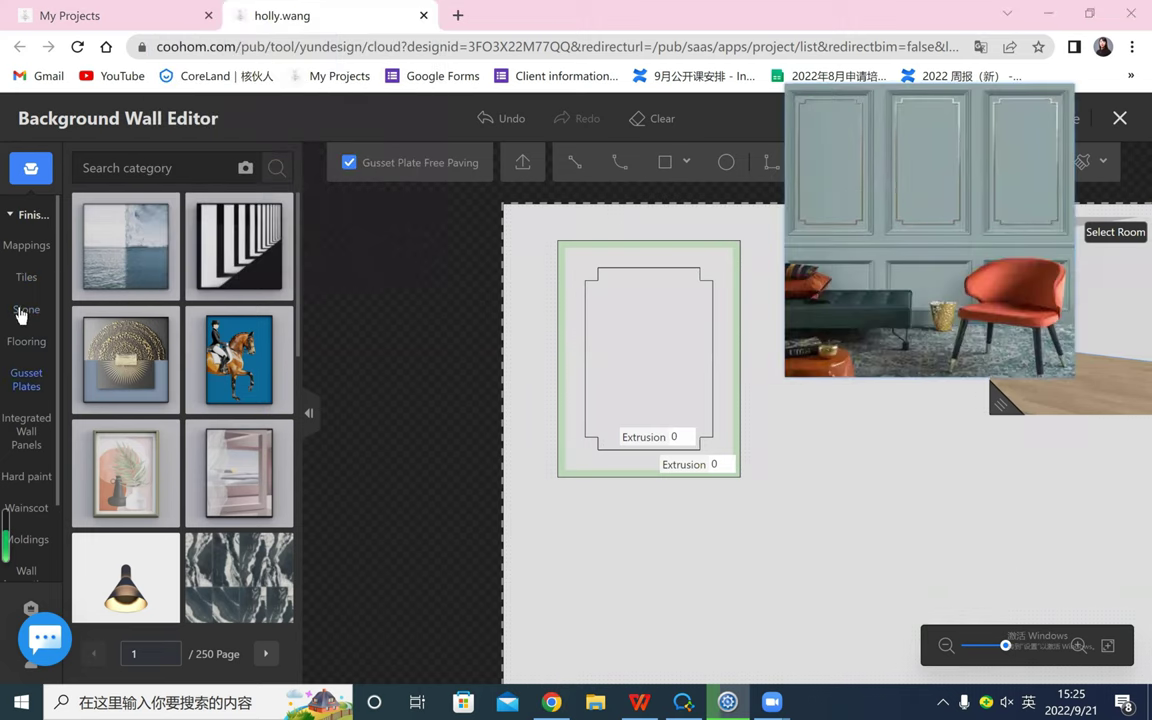
- Search the Moldings category for "gold", browse the results, and clear the search
scroll(26, 430, down, 1)
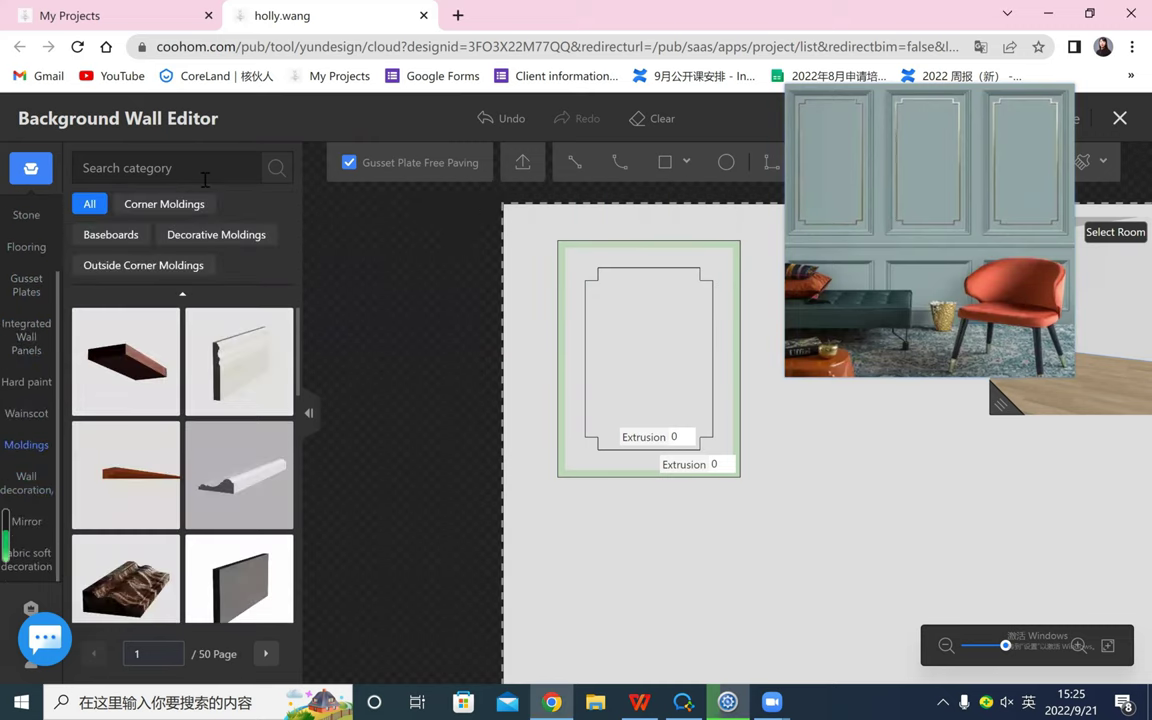
click(204, 178)
text(gold)
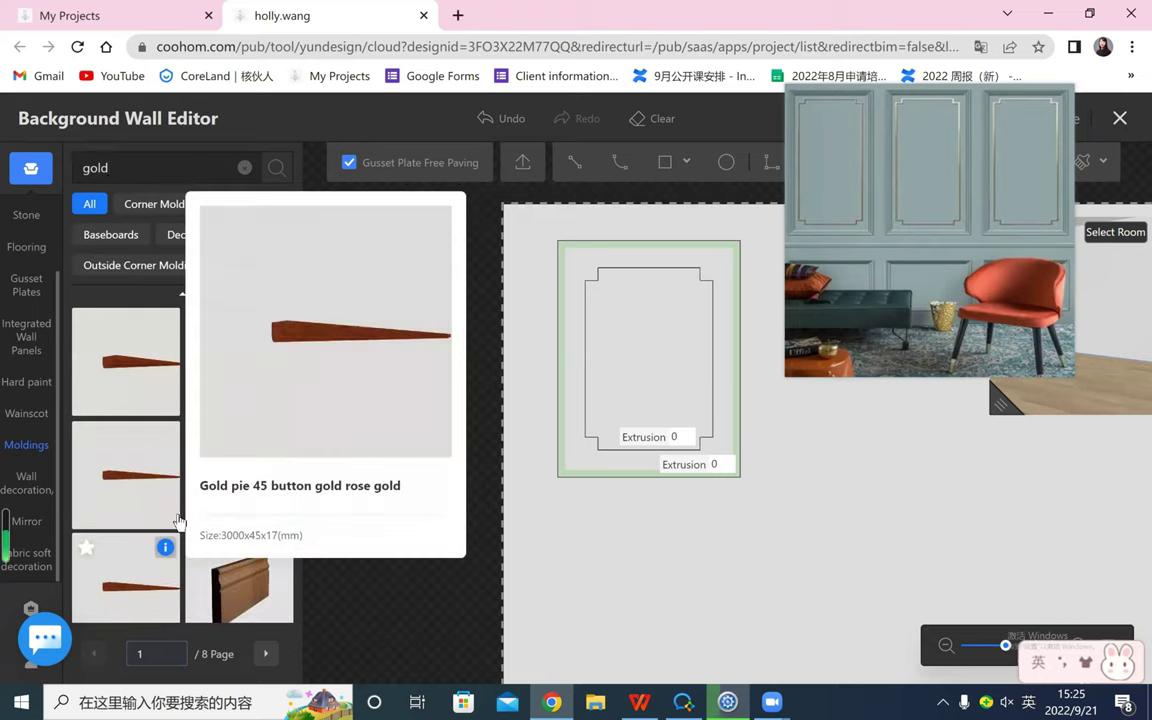
scroll(155, 510, down, 5)
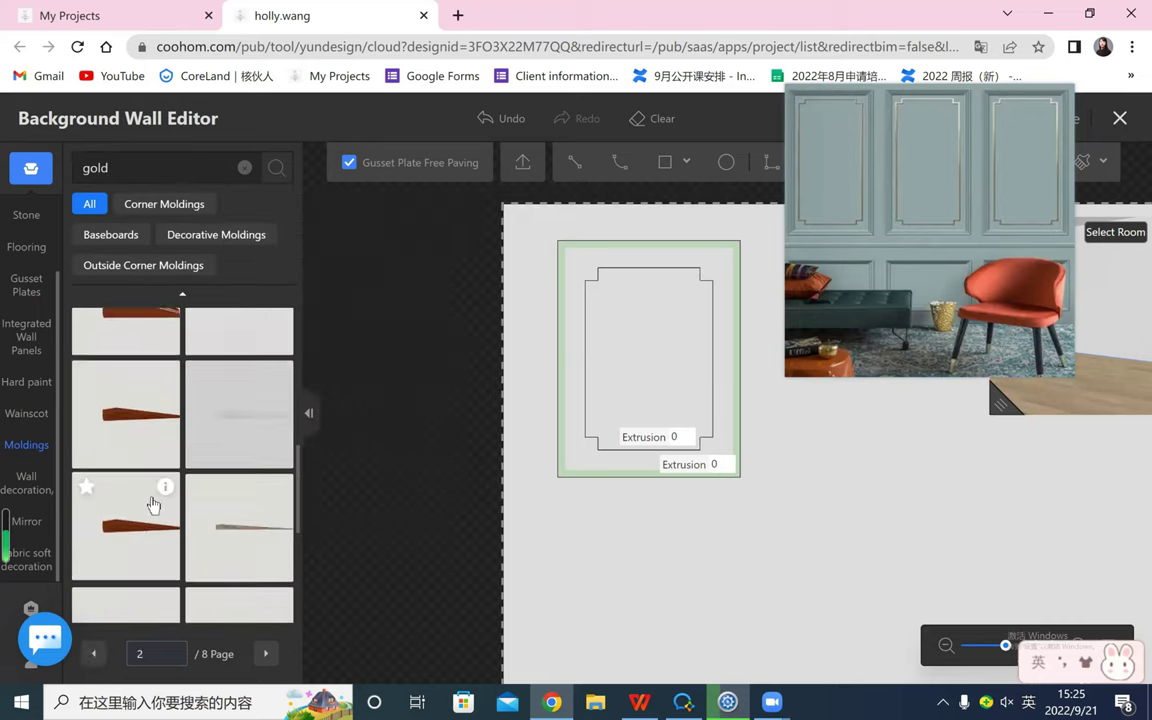
scroll(153, 504, down, 5)
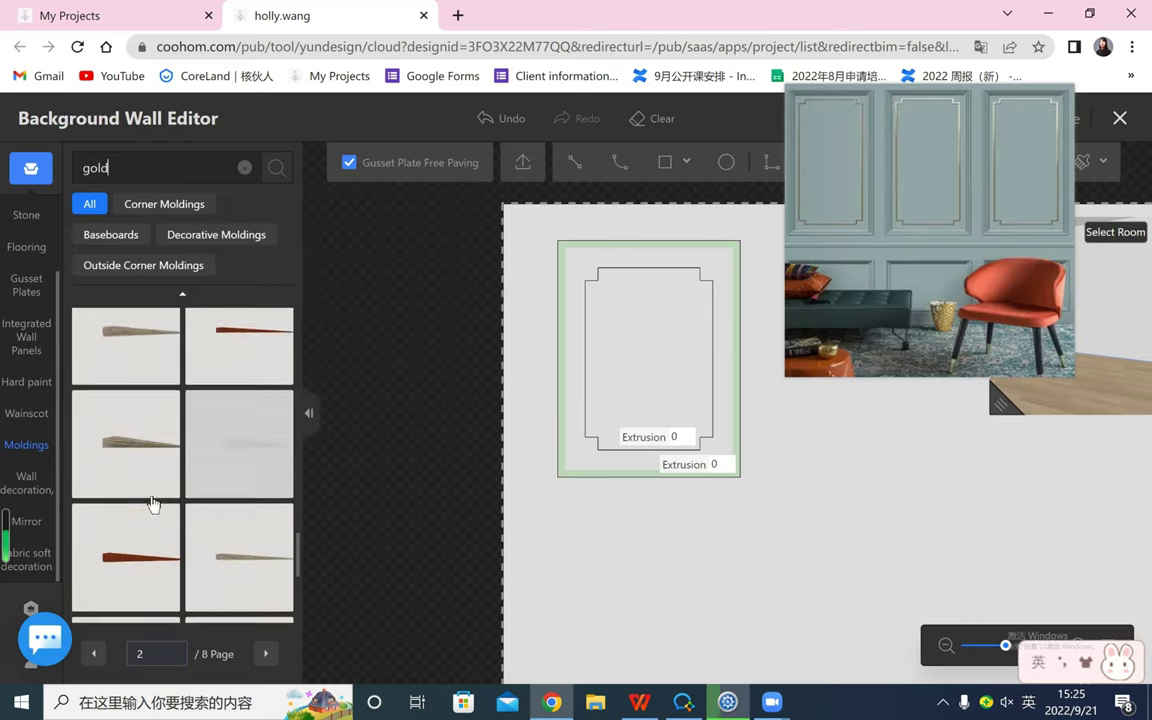
scroll(153, 504, down, 1)
click(136, 180)
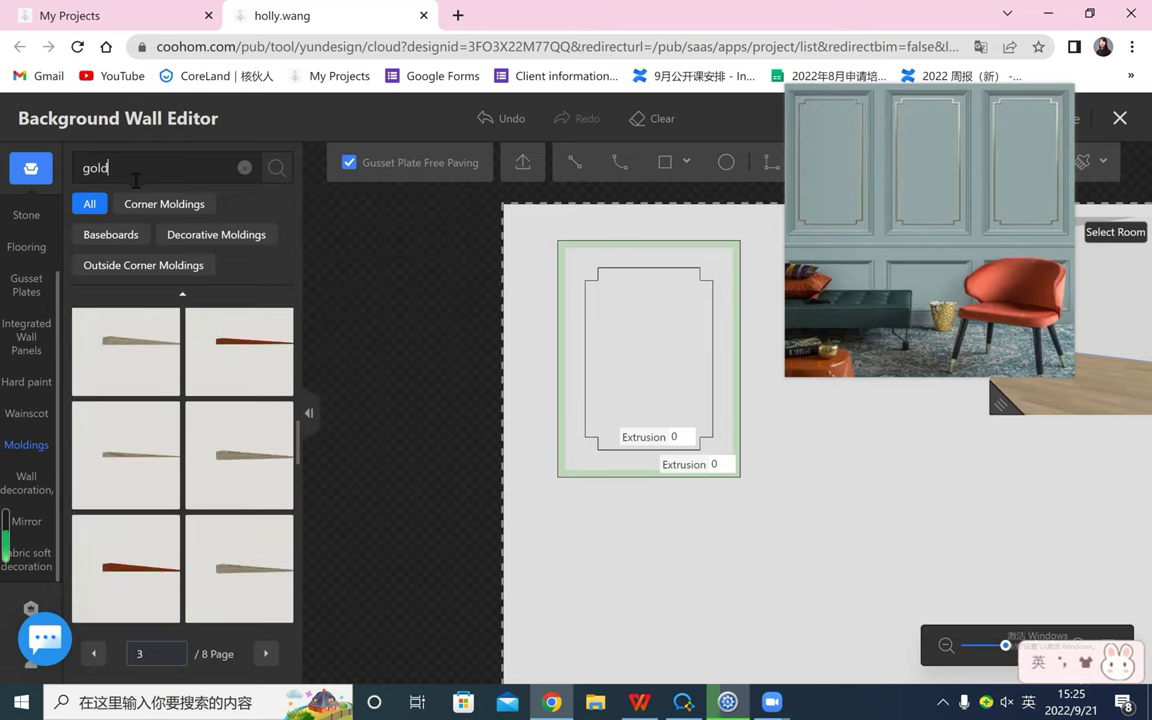
click(246, 170)
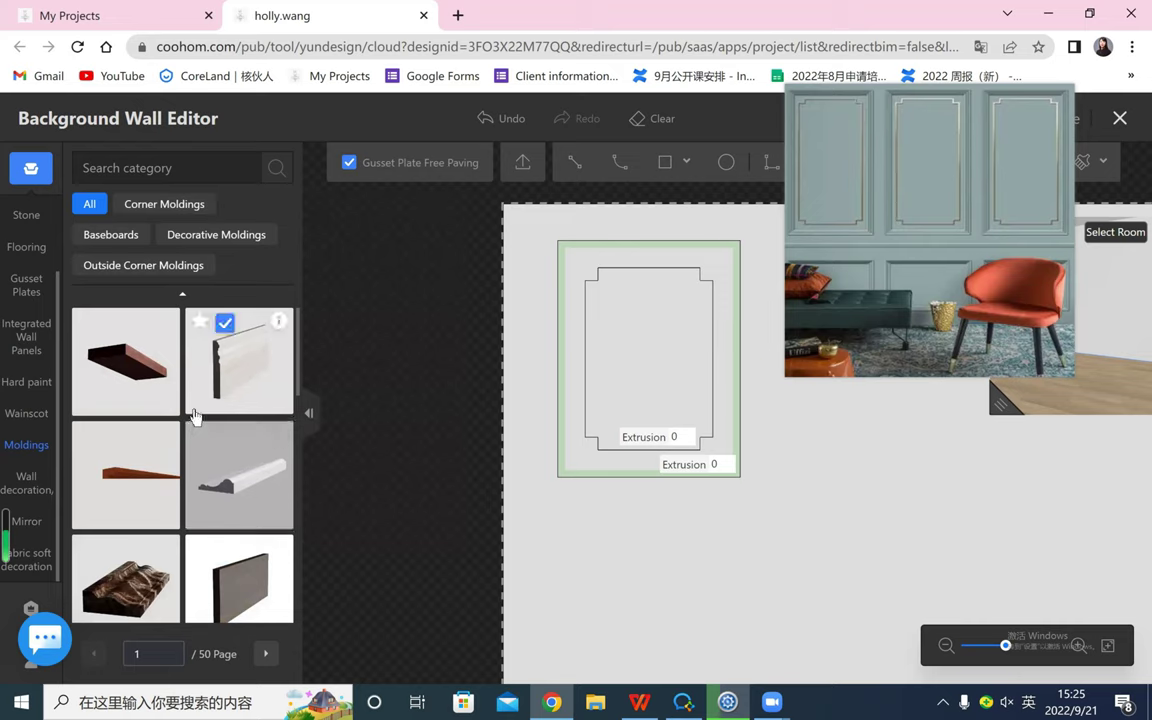
- Apply the stainless steel baseboard molding from Favorites to the inner notched frame
mouse_move(165, 325)
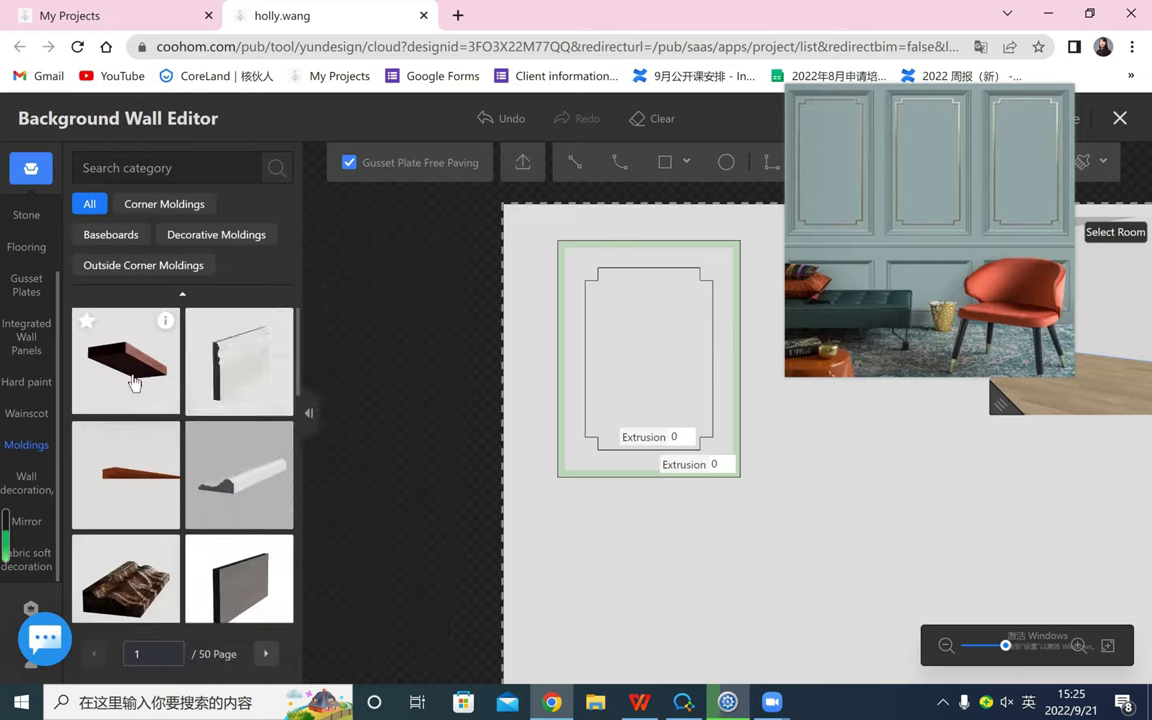
scroll(133, 385, down, 5)
scroll(133, 385, down, 2)
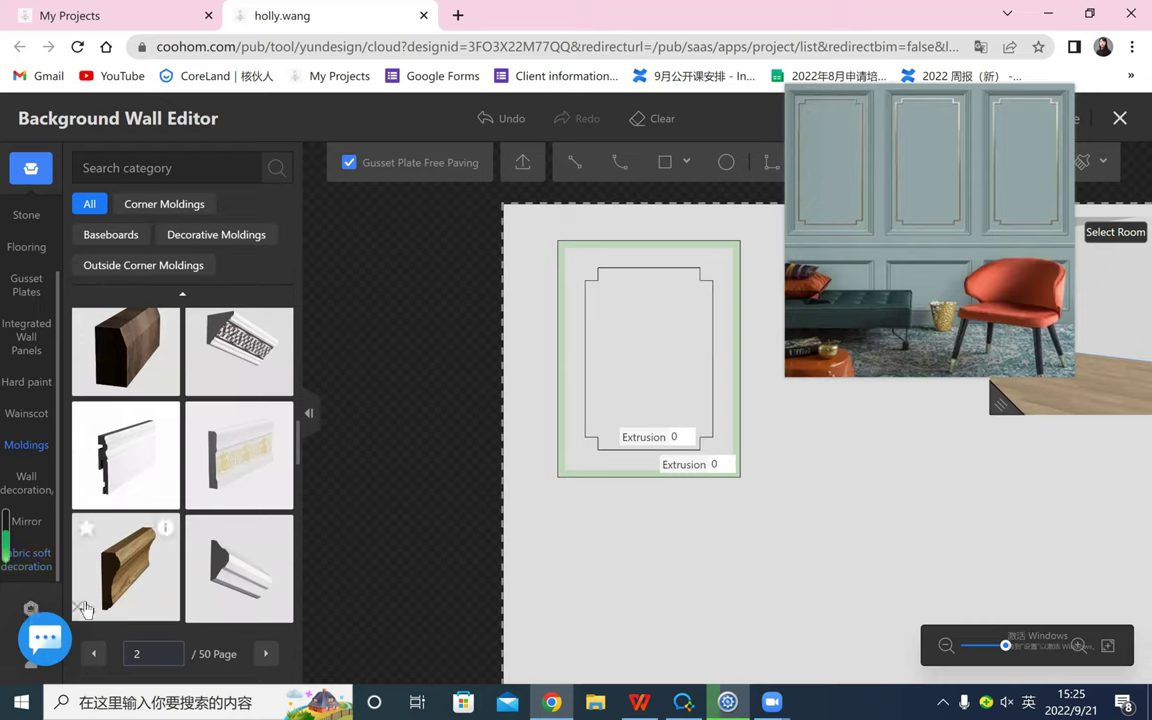
click(115, 560)
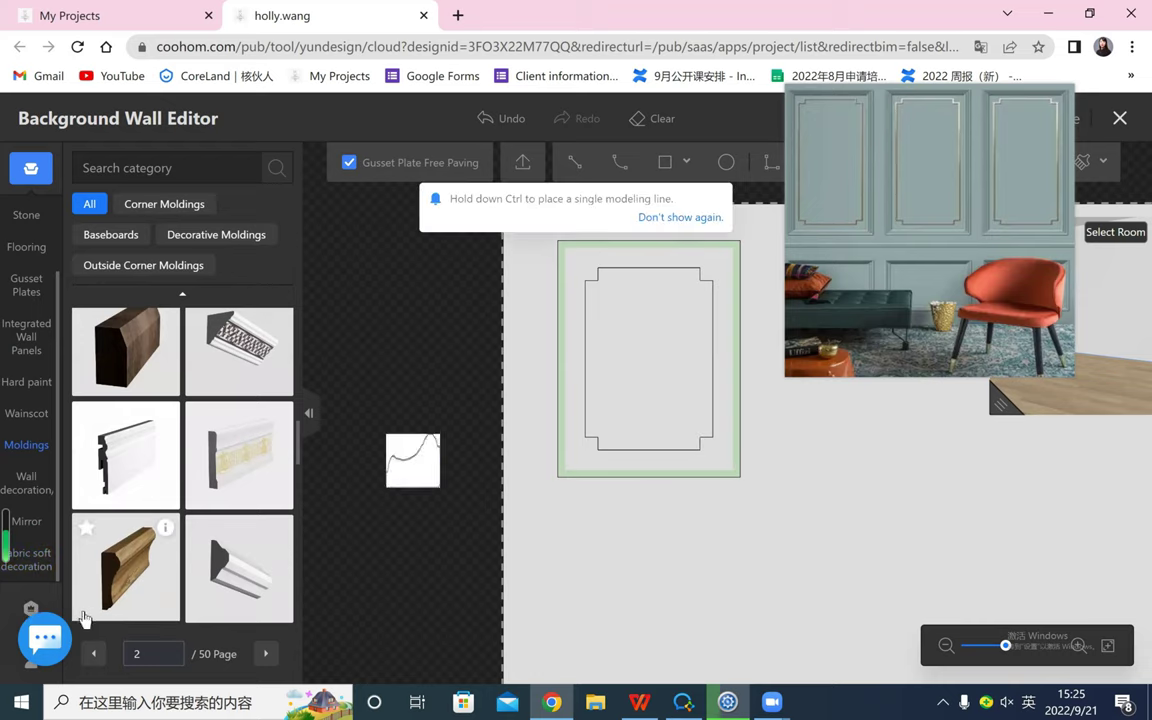
click(78, 609)
click(30, 662)
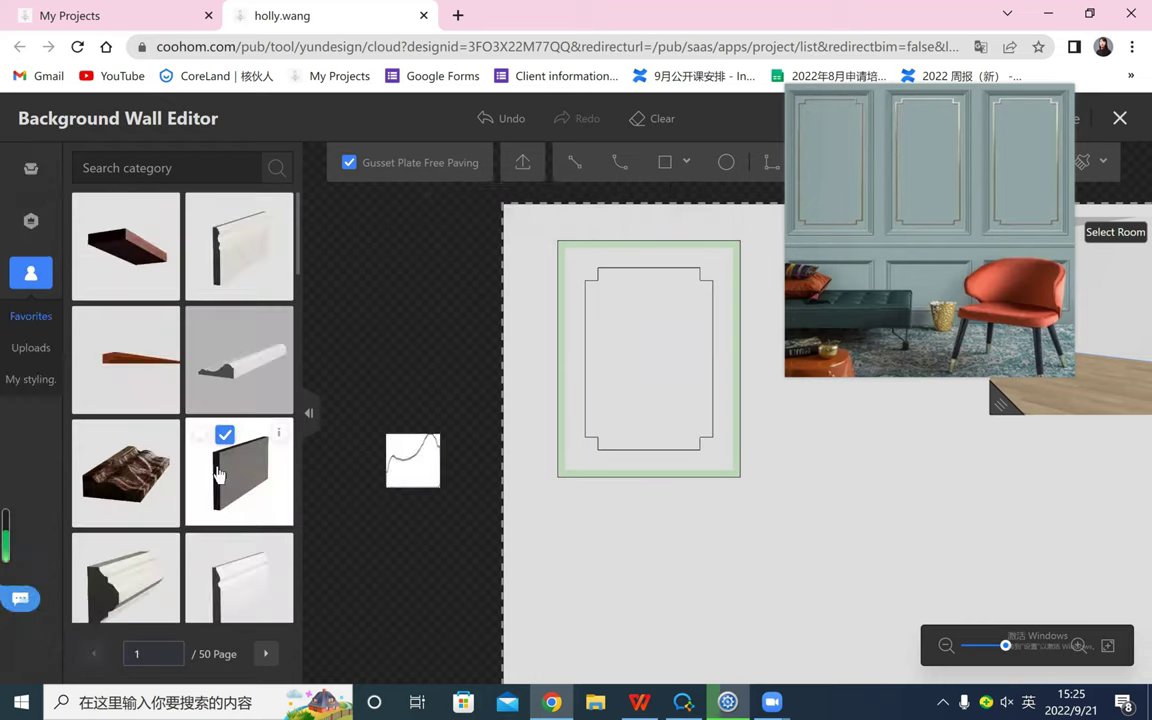
mouse_move(167, 436)
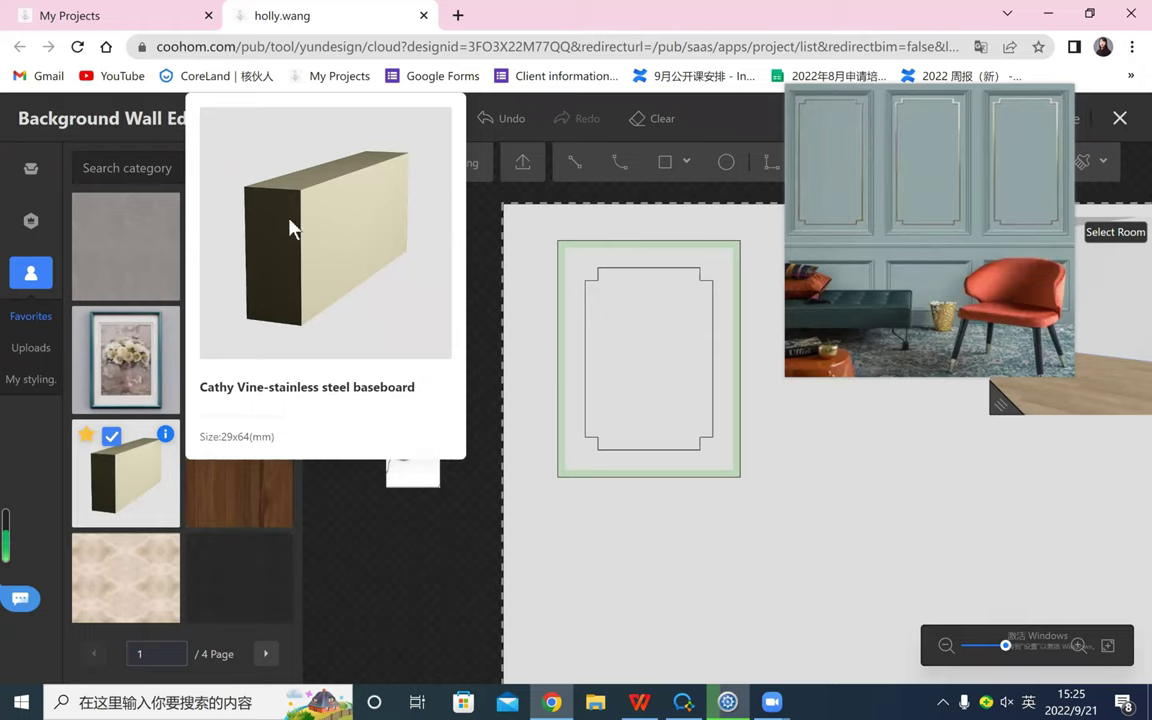
click(147, 445)
click(614, 357)
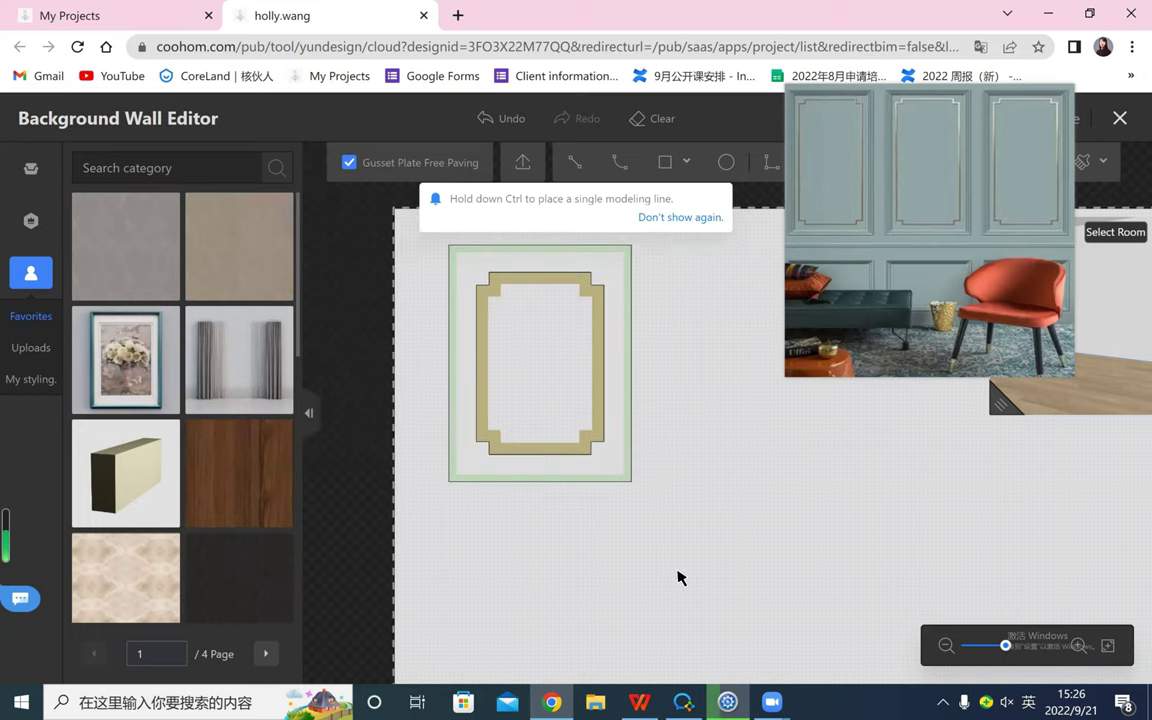
- Inspect the molding on the inner notched frame in an enlarged 3D preview, and restore the preview's size
drag(1000, 400, 760, 500)
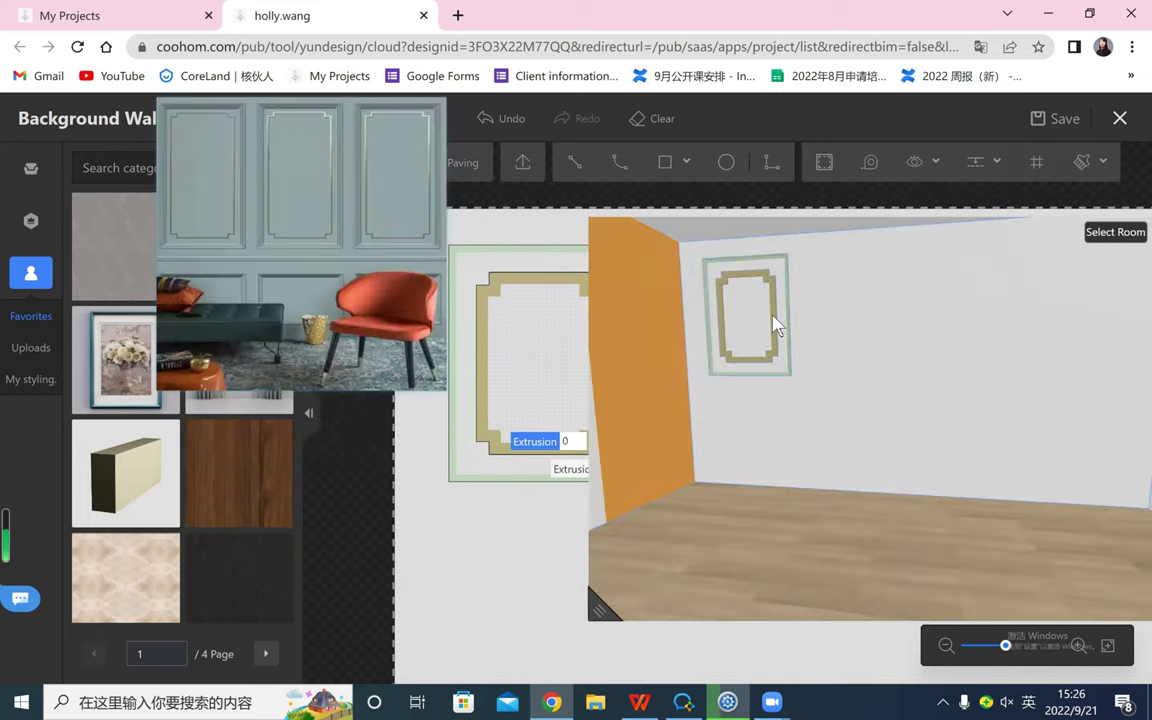
drag(598, 606, 977, 374)
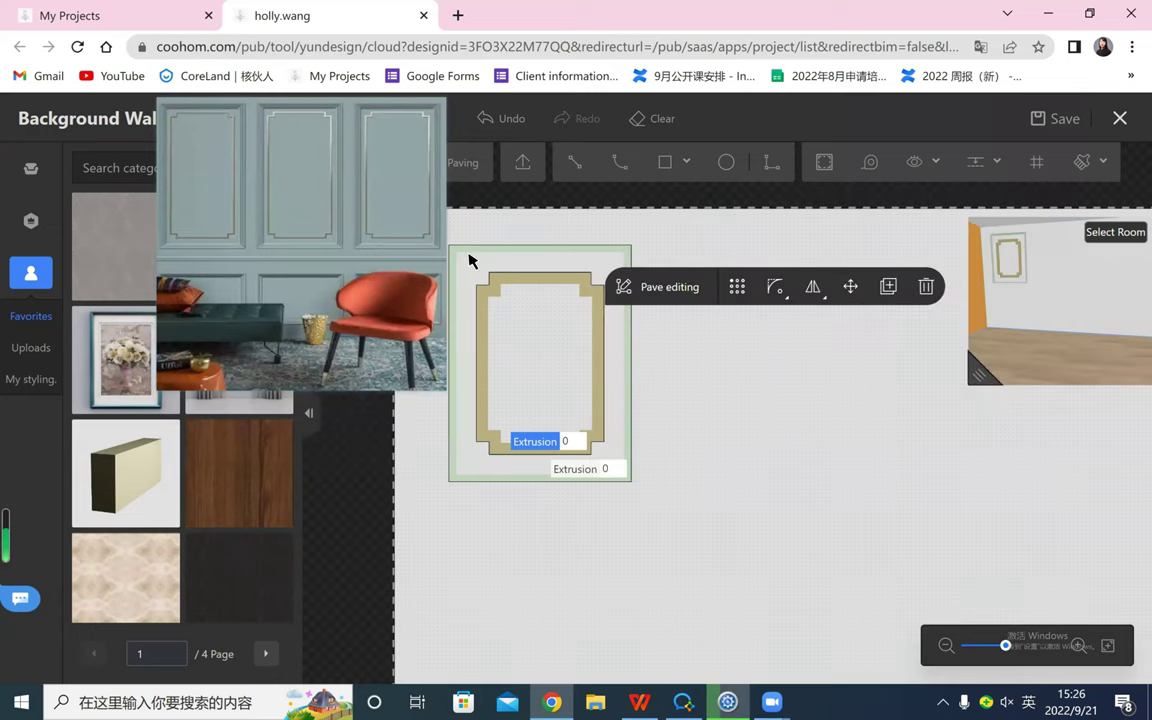
drag(368, 258, 1034, 282)
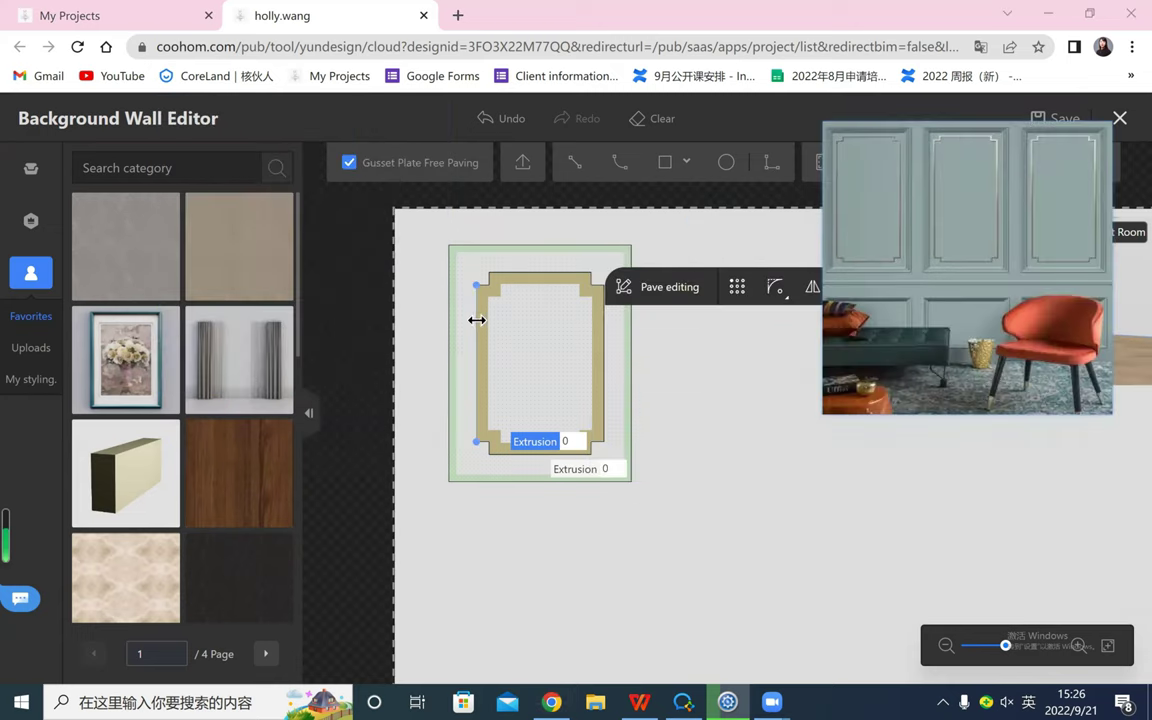
mouse_move(140, 452)
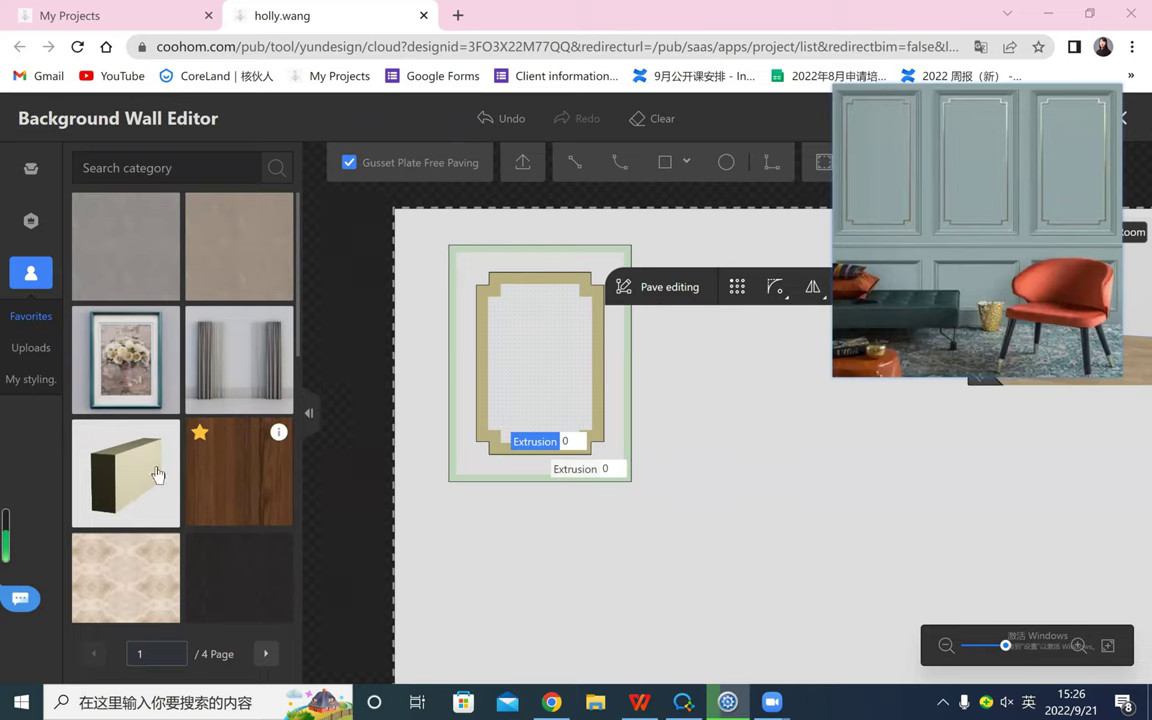
click(111, 434)
mouse_move(167, 434)
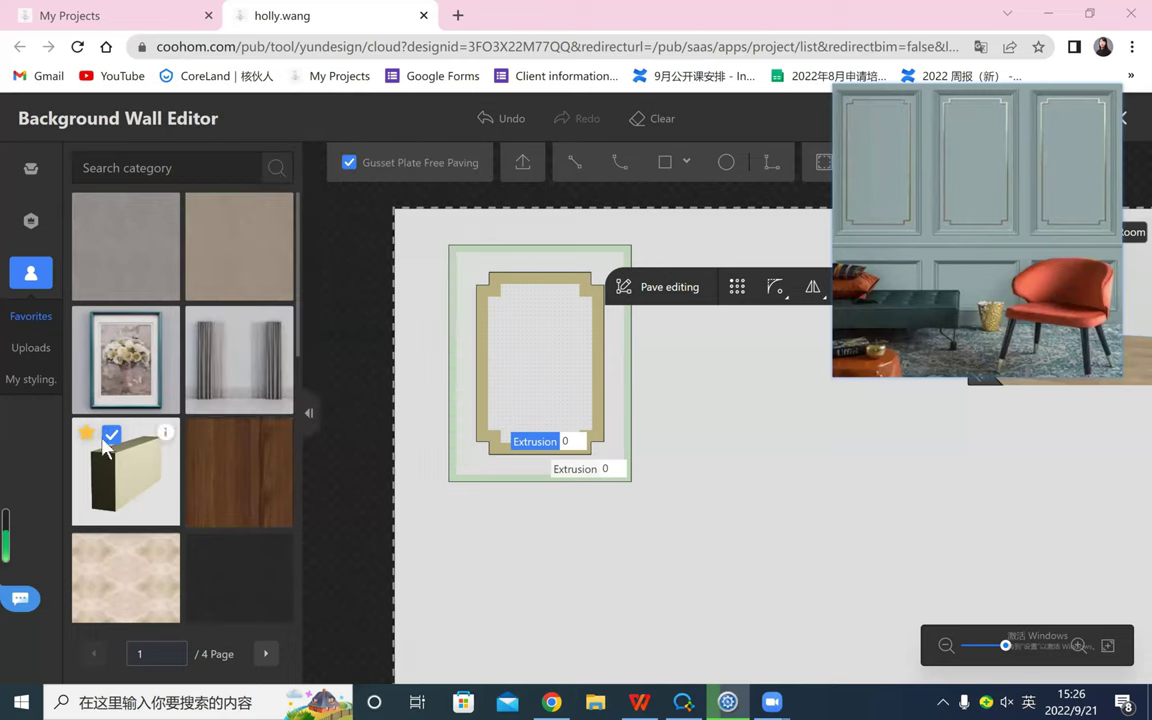
- Edit the section of the molding on the inner frame's left edge, setting both its width and height to 15
click(478, 348)
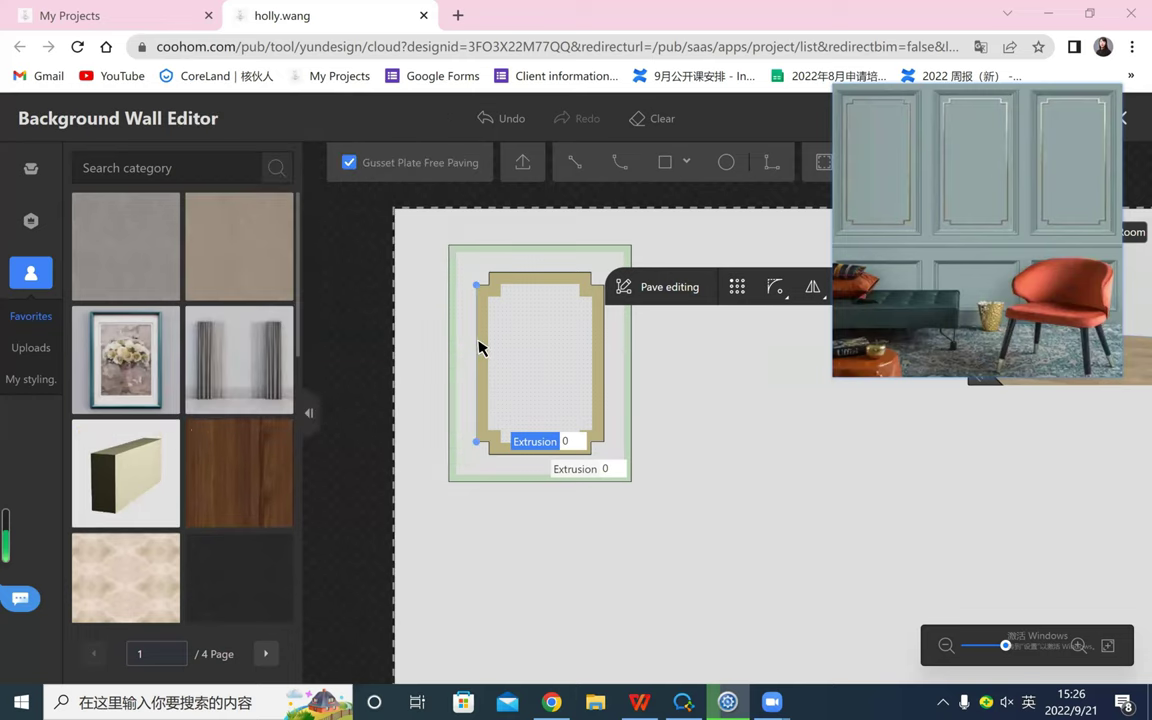
click(476, 340)
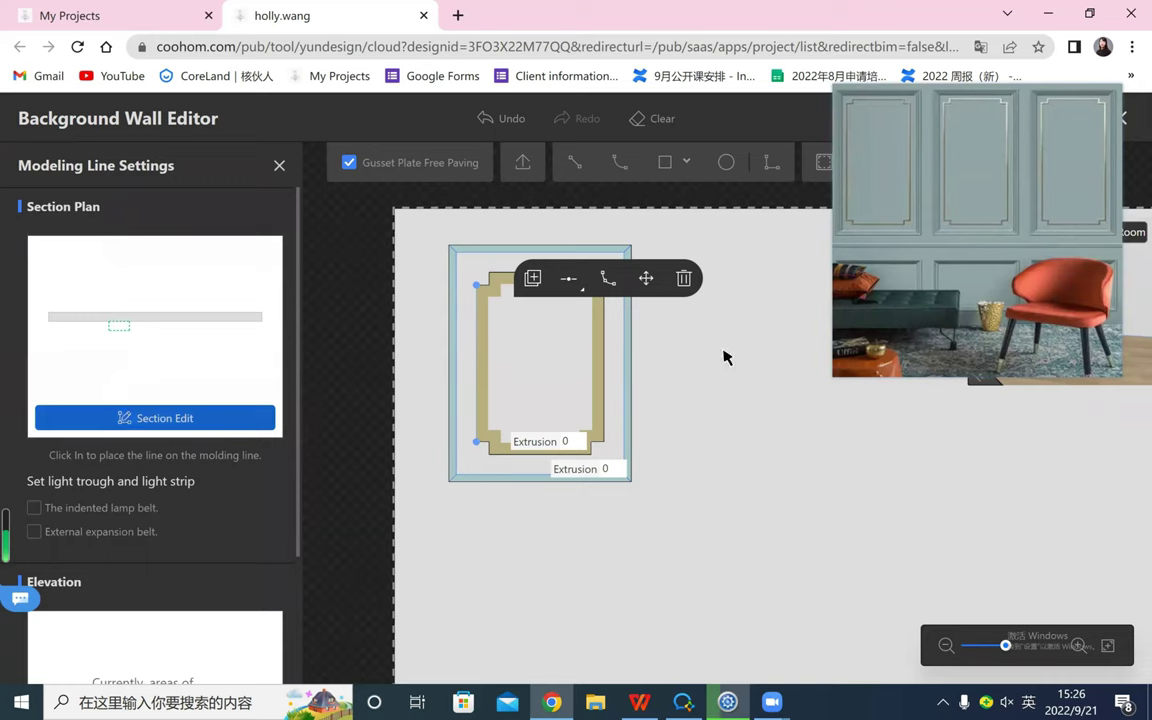
click(125, 417)
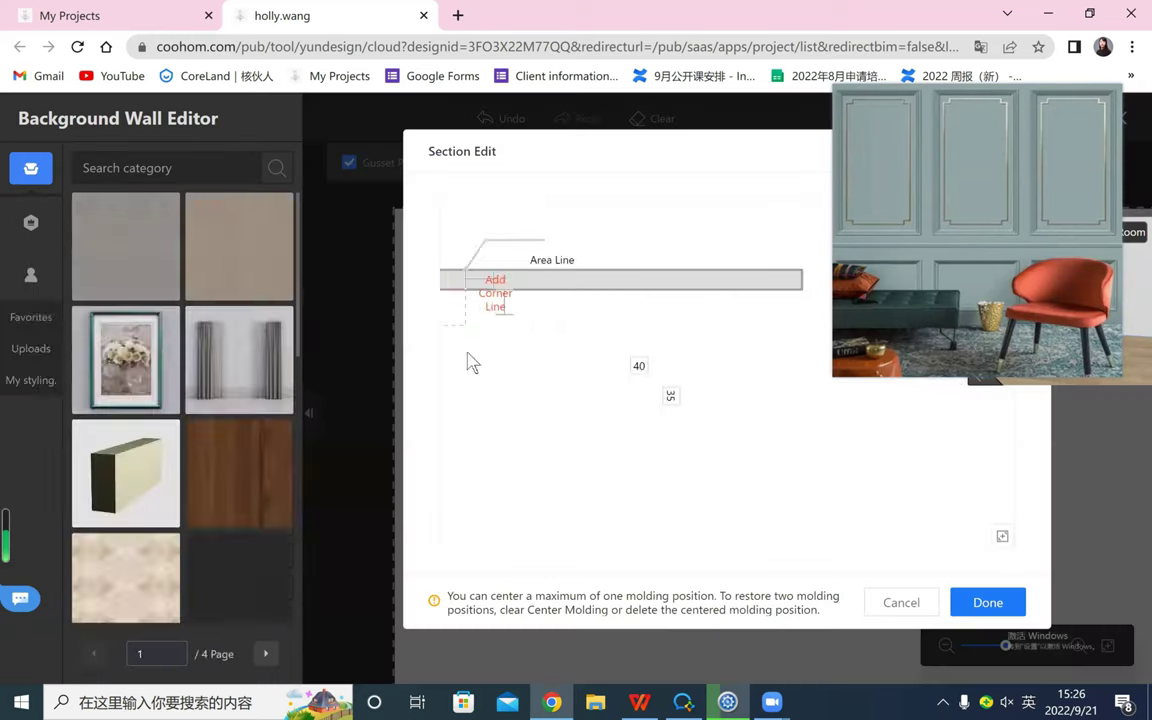
key(Tab)
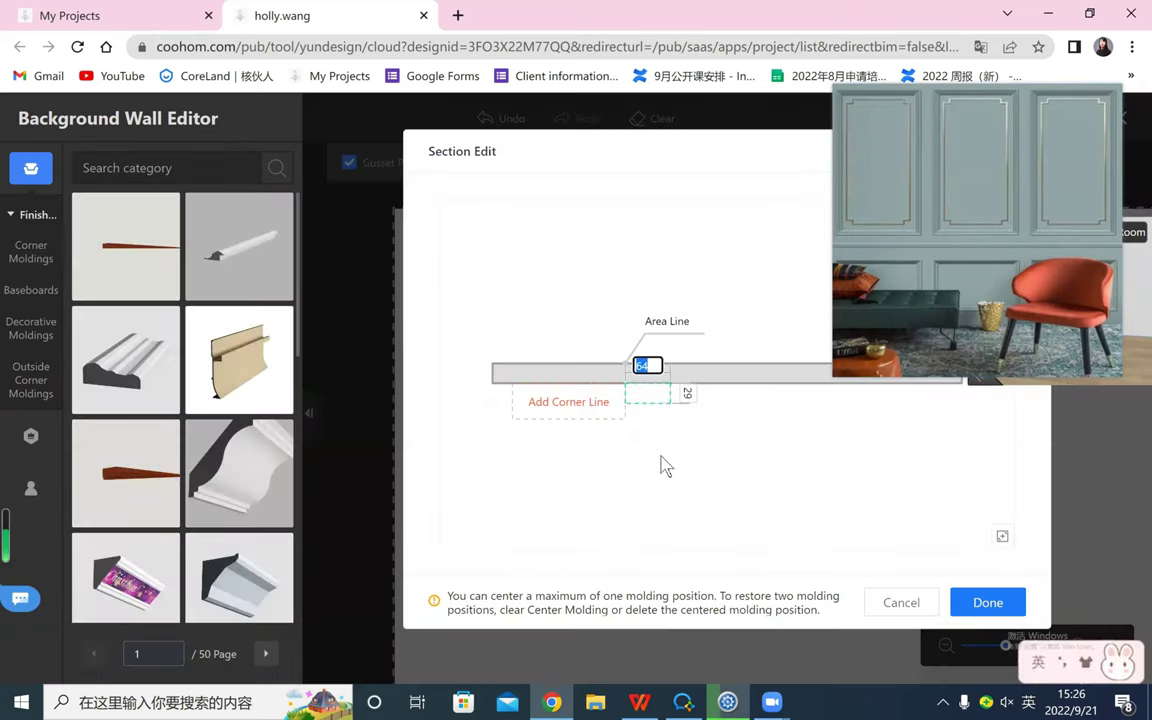
click(656, 391)
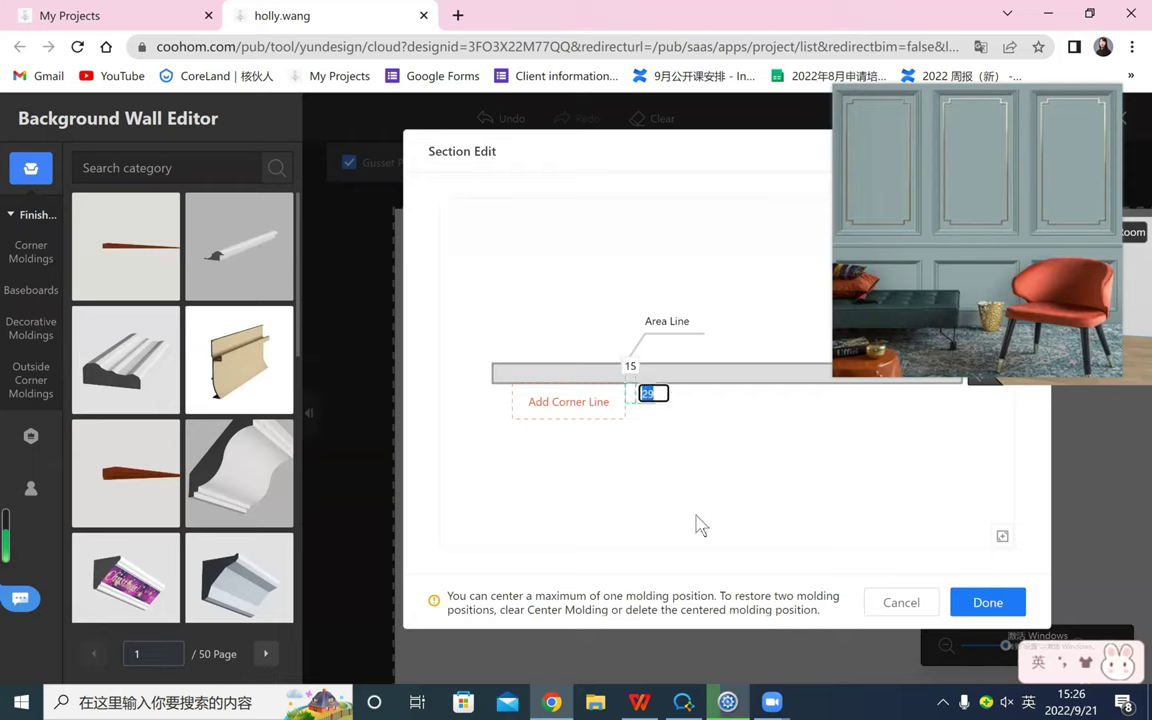
text(15)
key(Return)
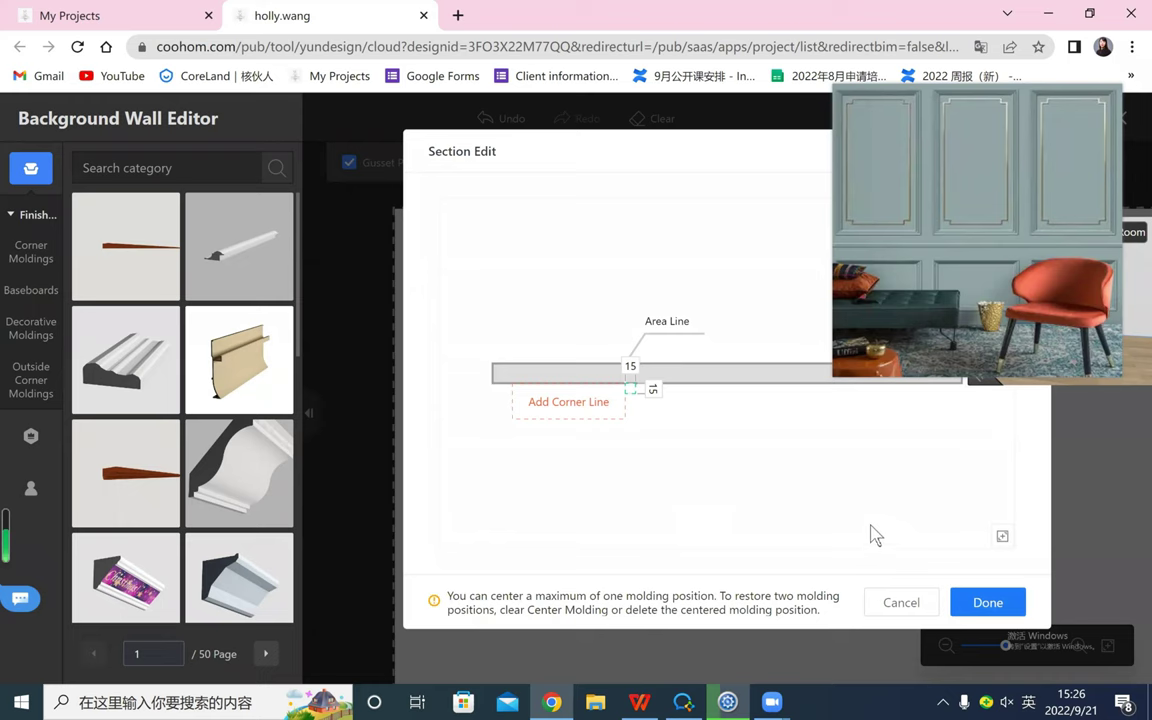
click(979, 601)
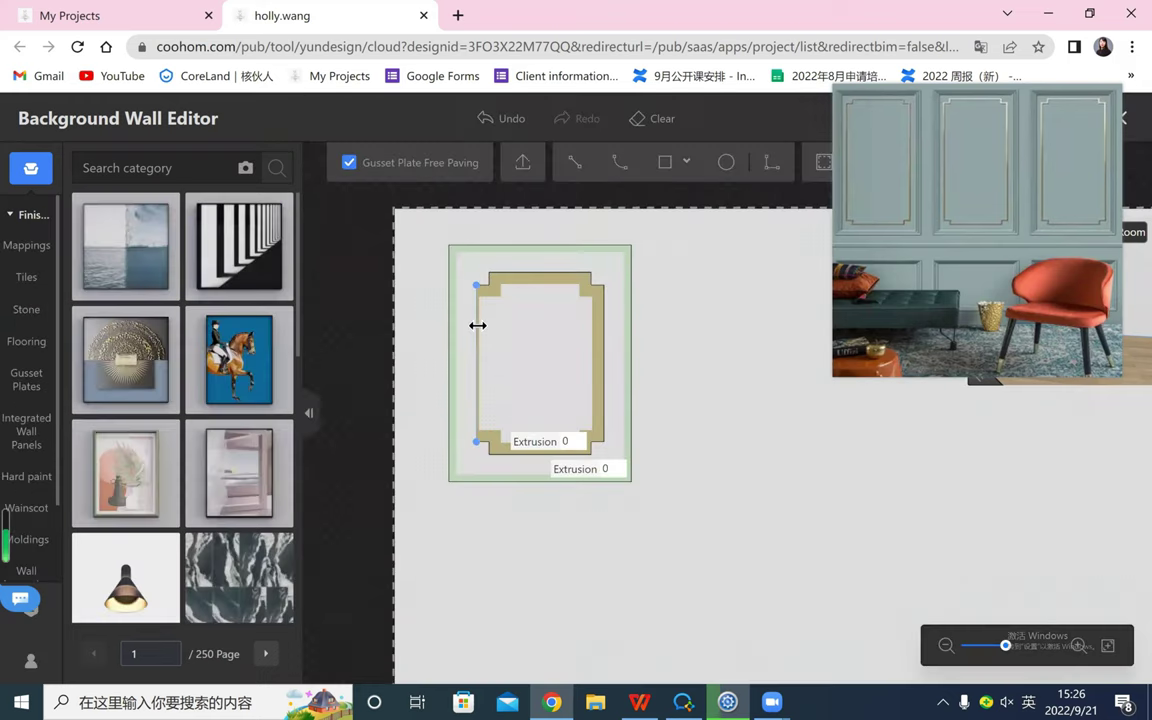
- Copy the thin molding from the inner frame's left edge to its lower notches, bottom edge and right edge
click(478, 325)
click(532, 264)
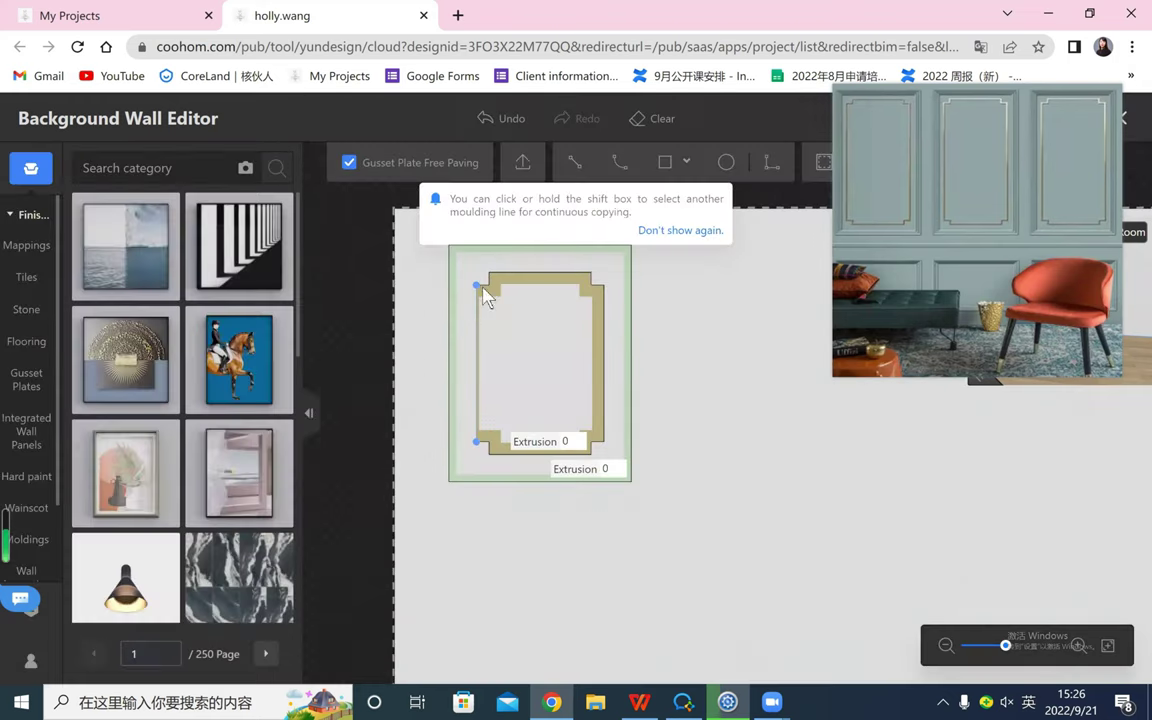
scroll(496, 356, up, 2)
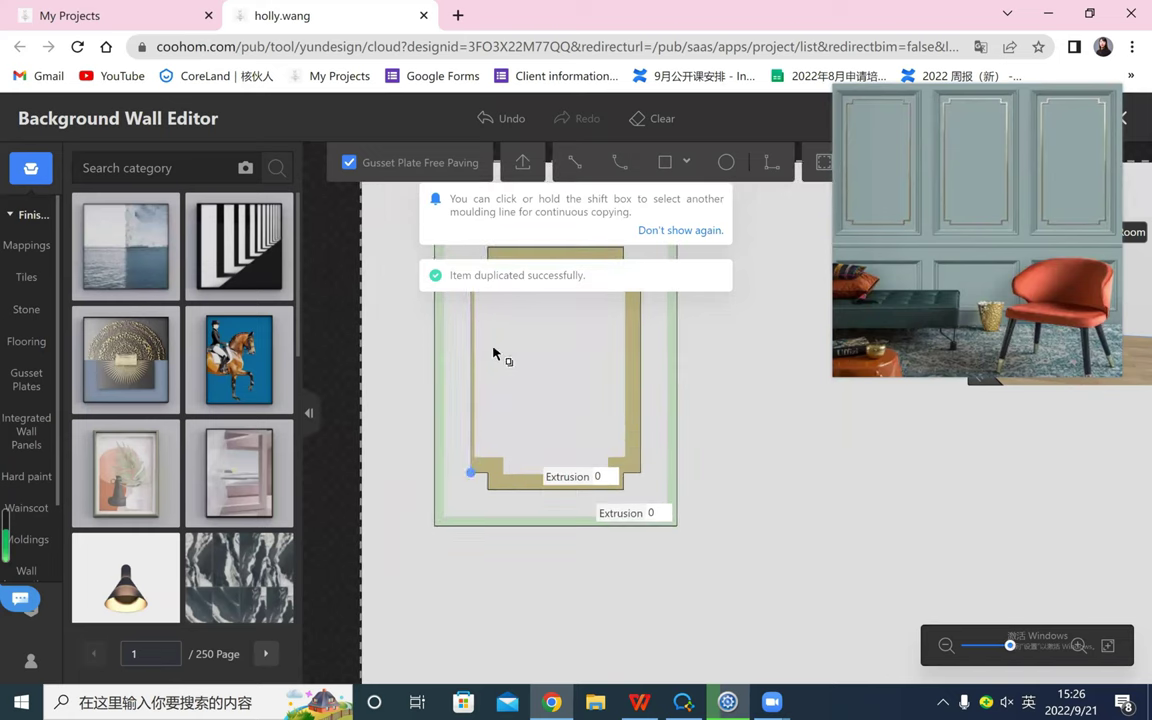
click(480, 477)
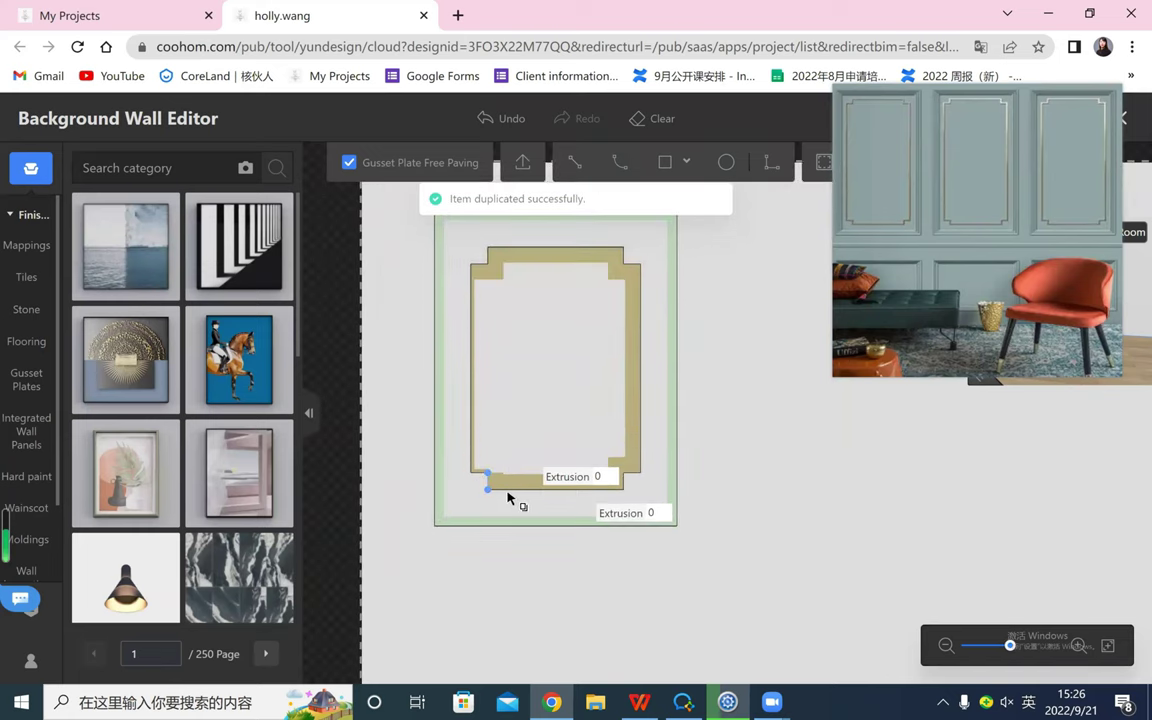
click(507, 489)
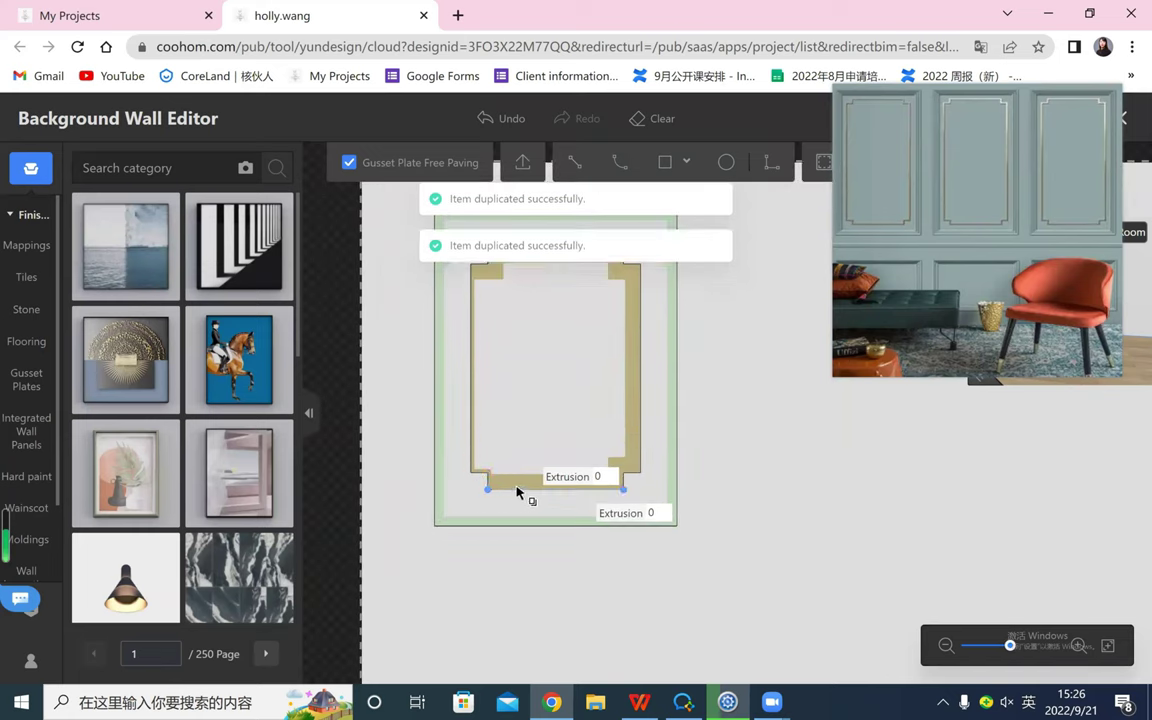
click(634, 474)
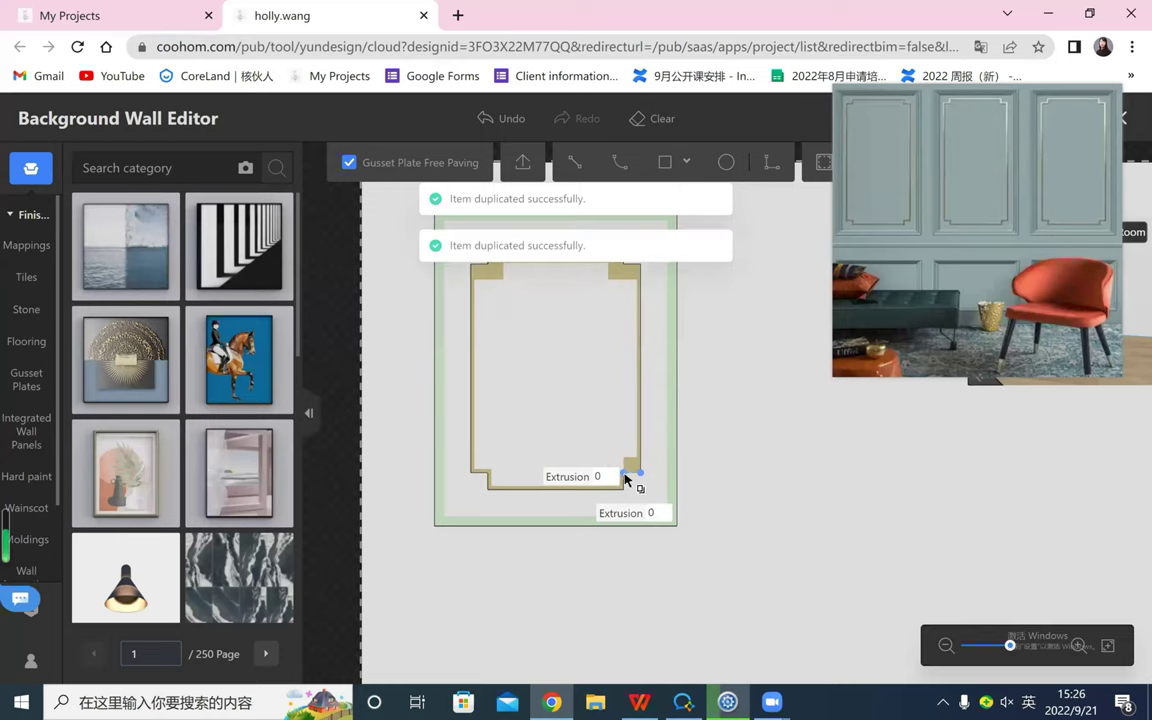
scroll(640, 478, up, 2)
scroll(630, 400, down, 2)
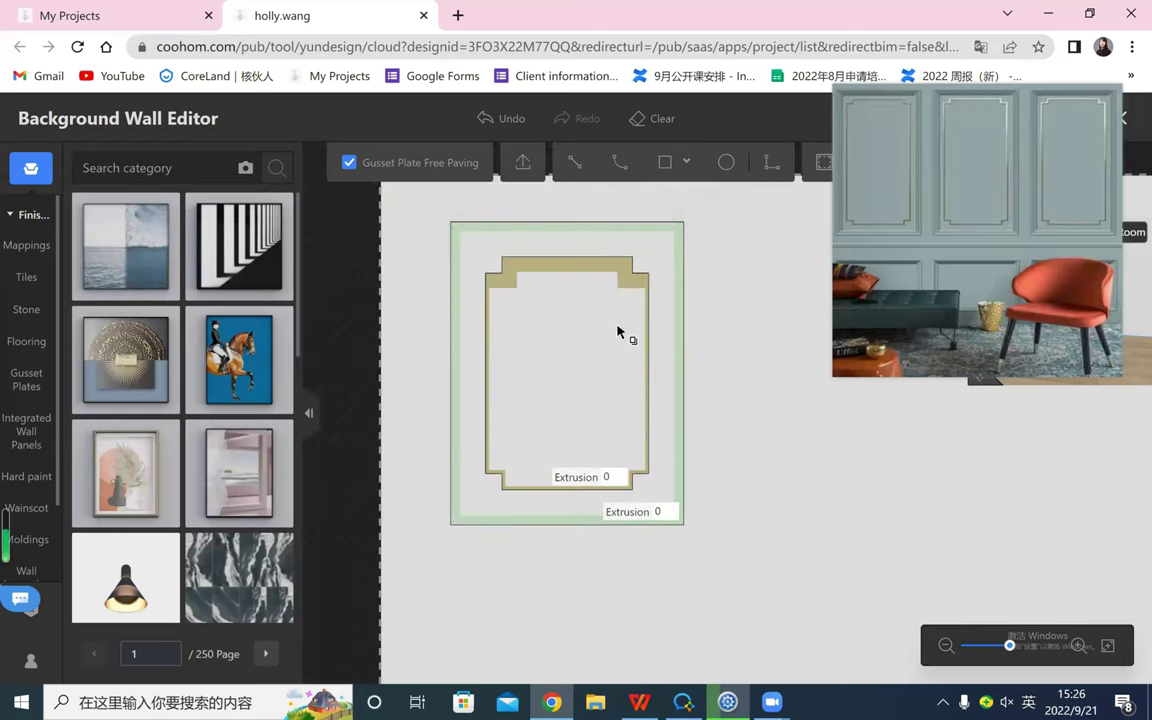
- Copy the thin molding to the inner frame's upper notches and top edge to complete the frame
scroll(656, 337, up, 2)
click(640, 237)
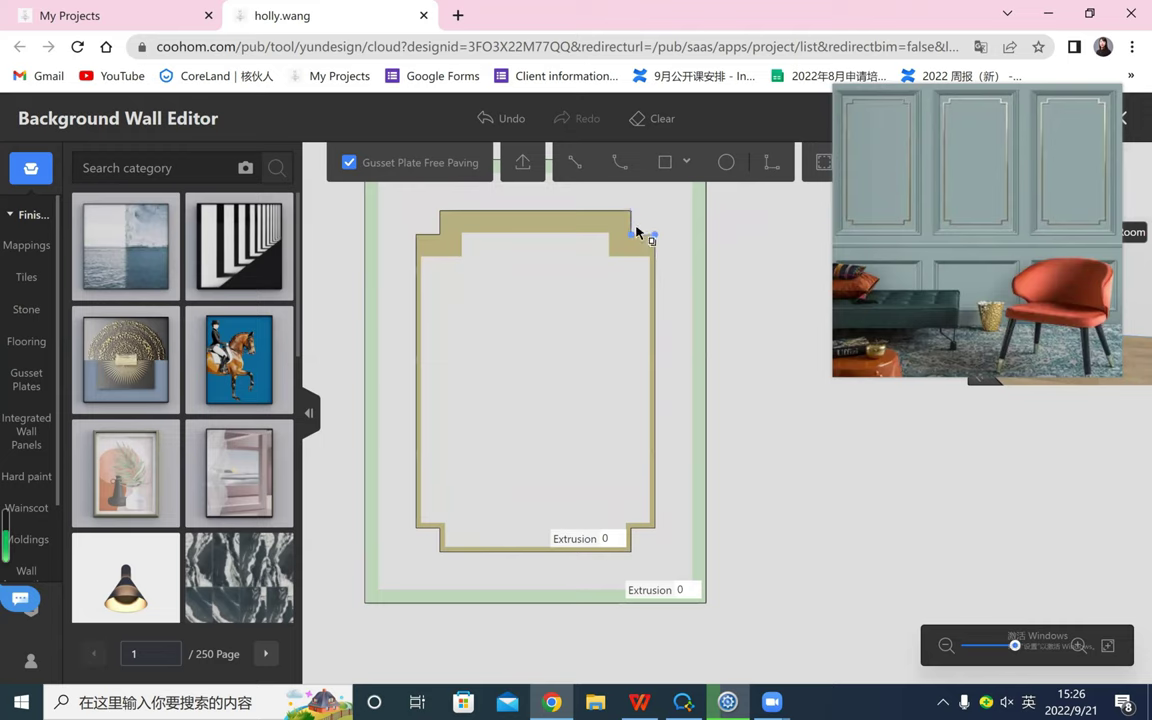
key(ctrl+d)
key(ctrl+d)
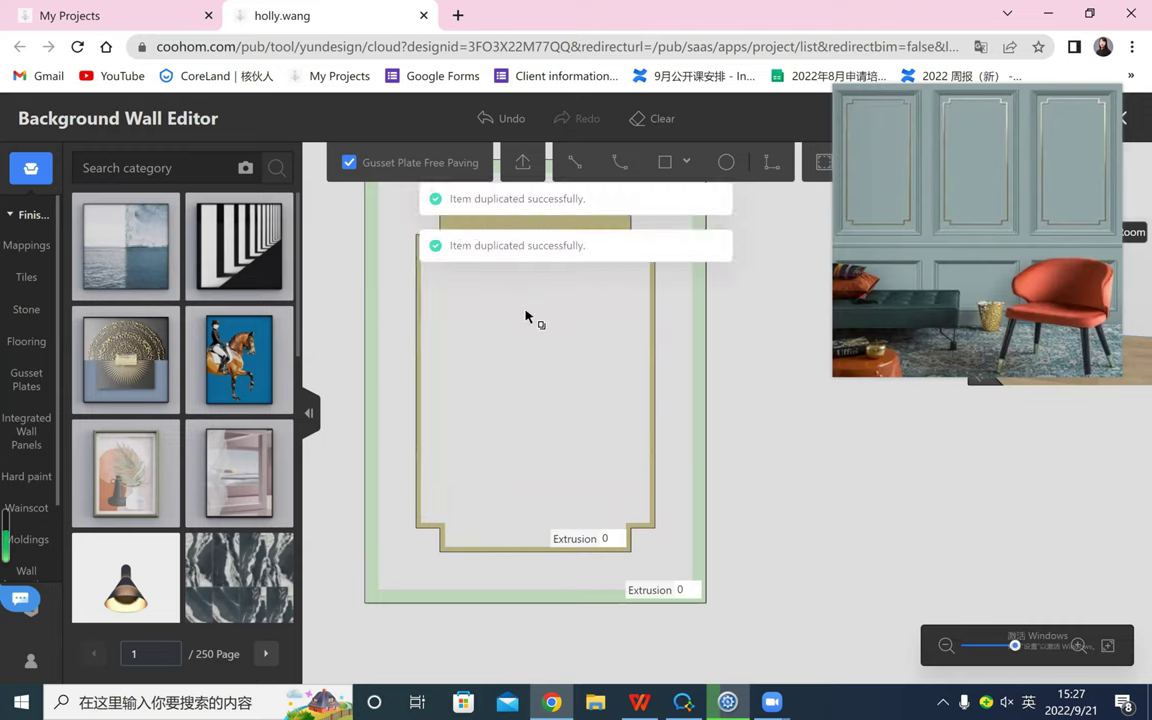
scroll(525, 316, down, 2)
click(527, 250)
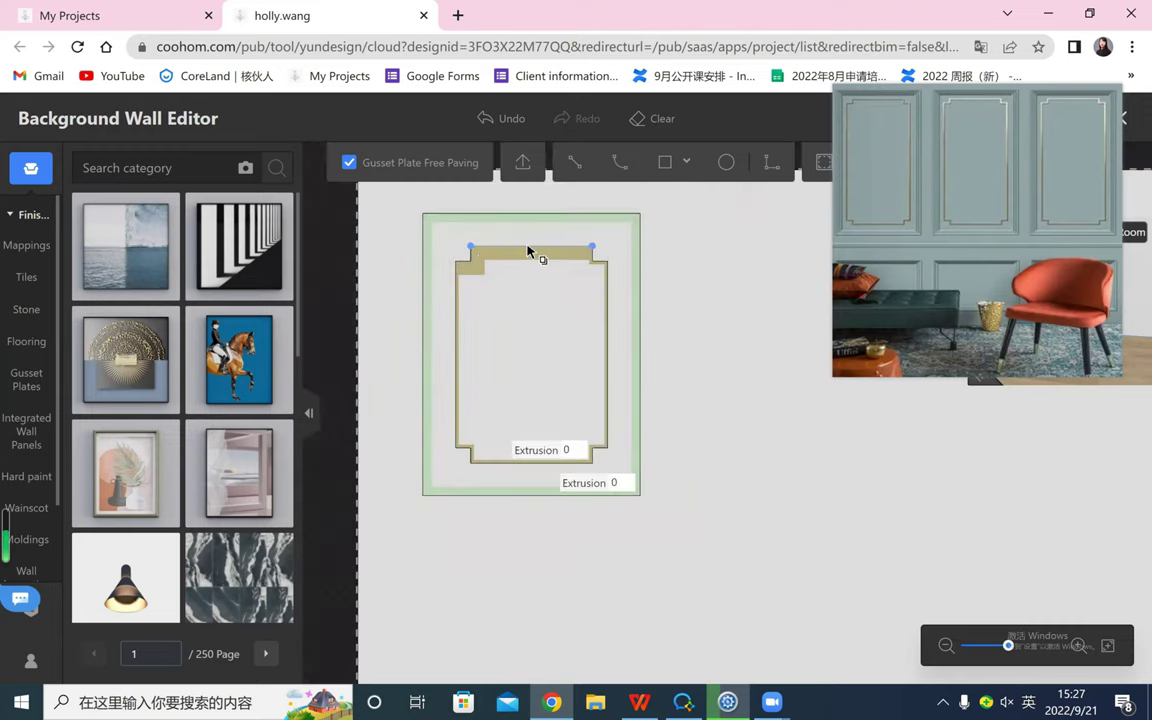
key(ctrl+d)
key(ctrl+d)
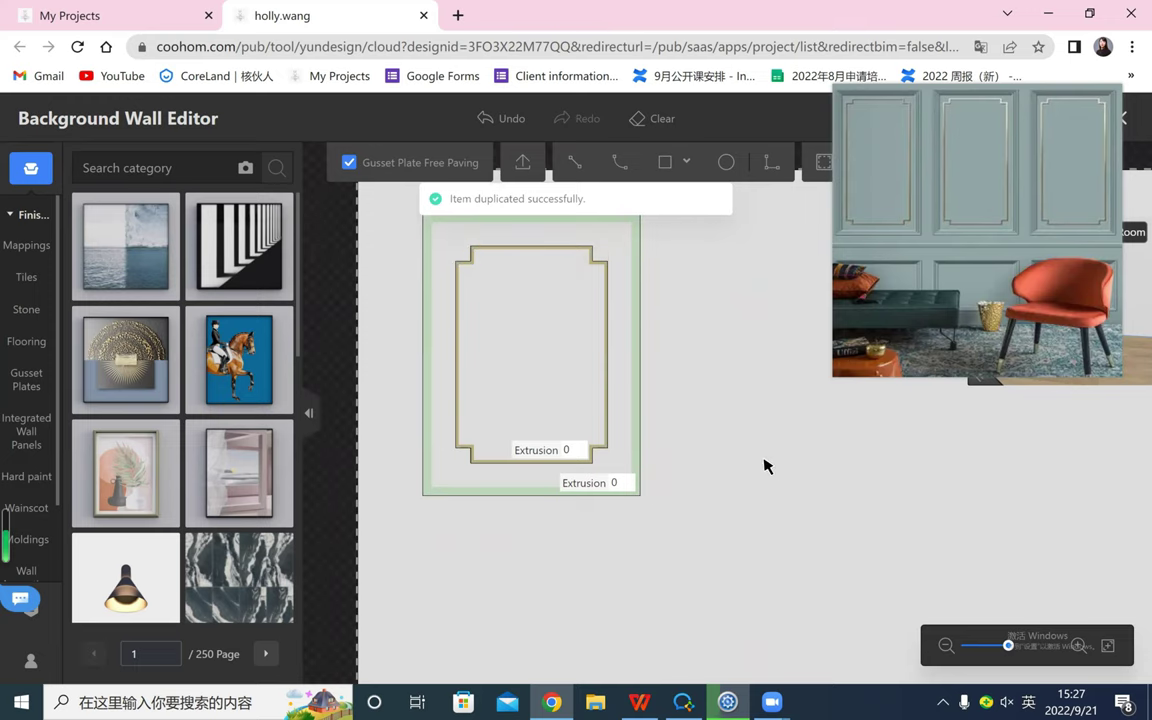
scroll(754, 462, down, 3)
scroll(754, 462, up, 4)
scroll(754, 462, down, 4)
scroll(754, 462, up, 3)
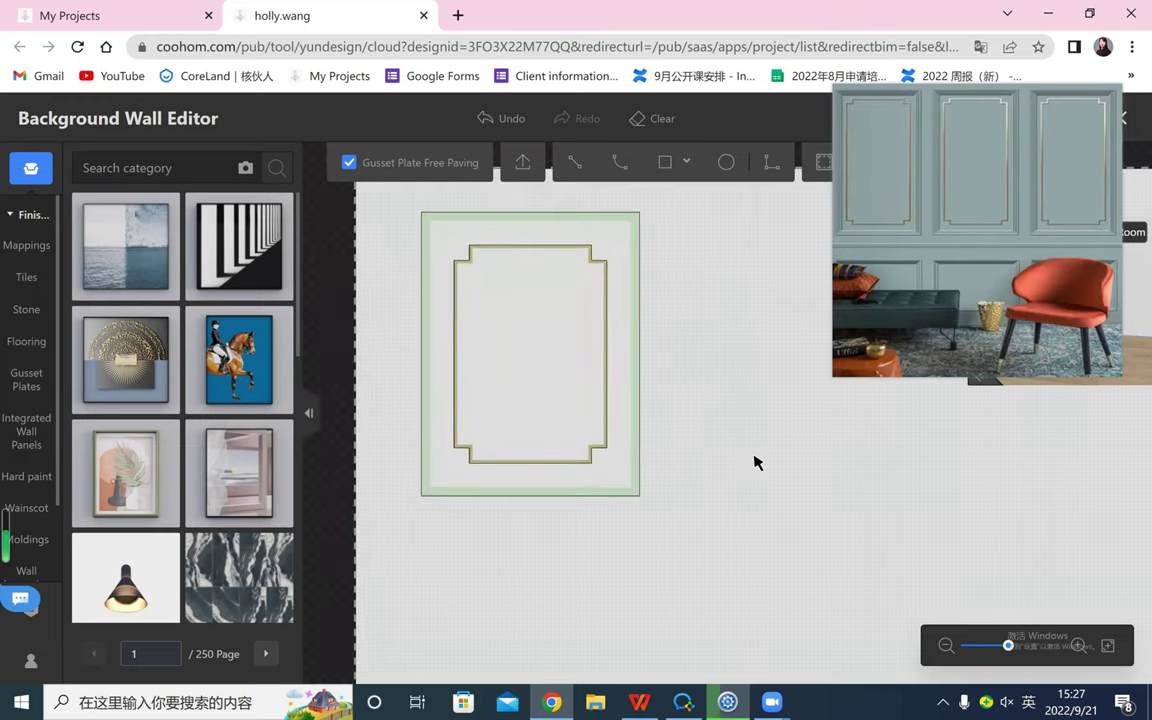
- Try placing a copy of the complete panel 700 to the right of the original, and undo the copy
right_drag(817, 490, 657, 401)
scroll(762, 456, down, 2)
scroll(780, 427, down, 1)
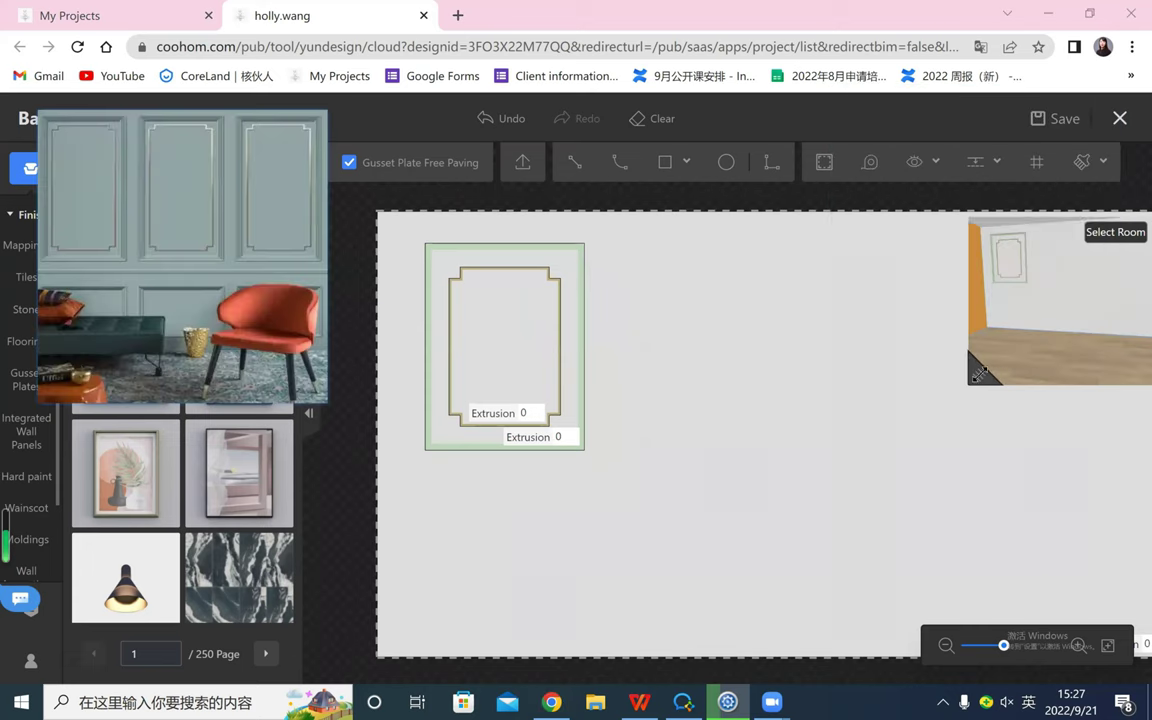
scroll(962, 265, down, 1)
right_drag(914, 384, 773, 350)
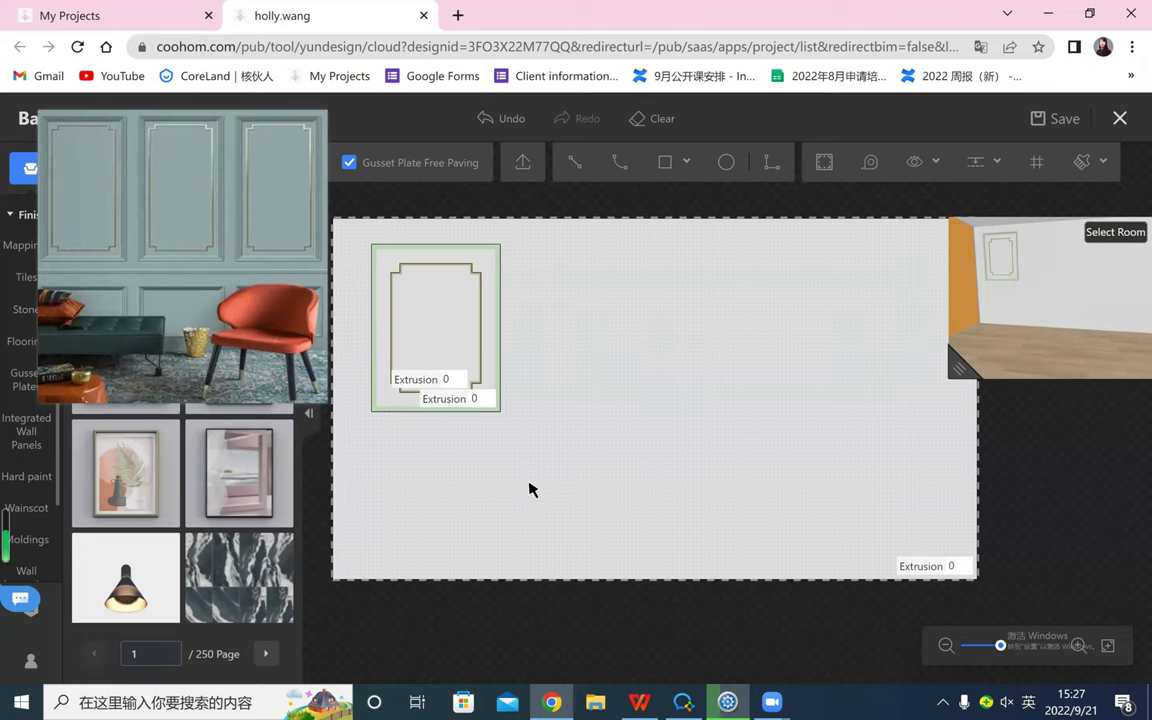
drag(550, 468, 352, 236)
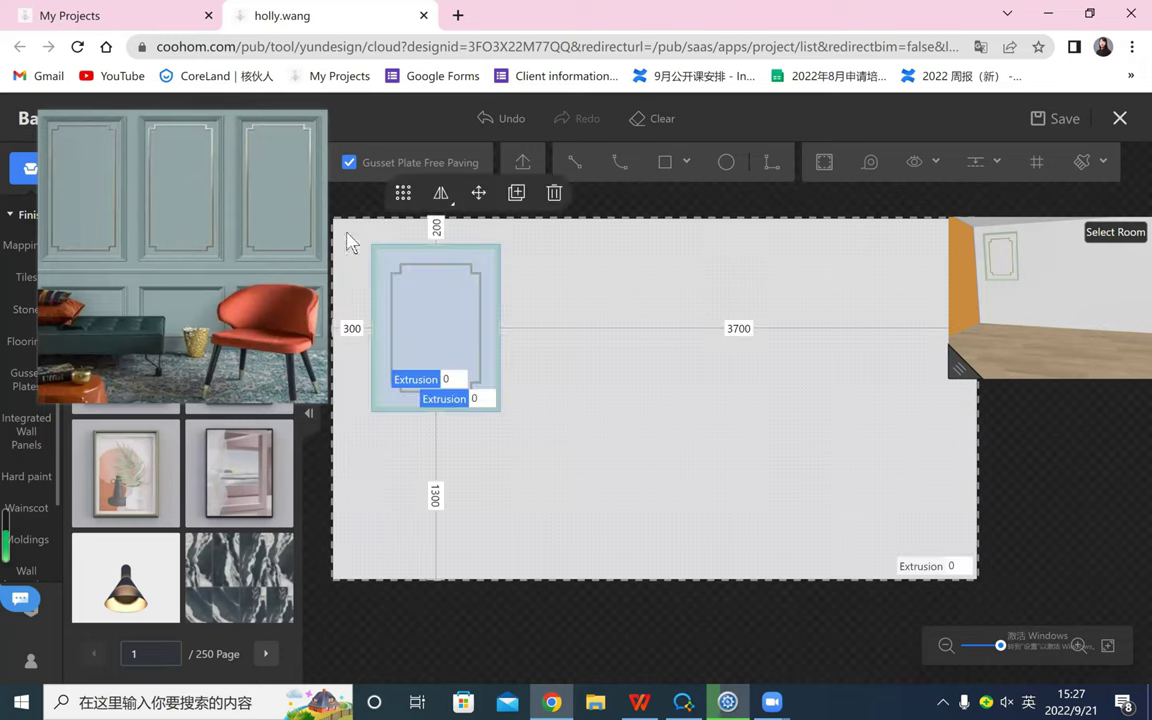
click(516, 193)
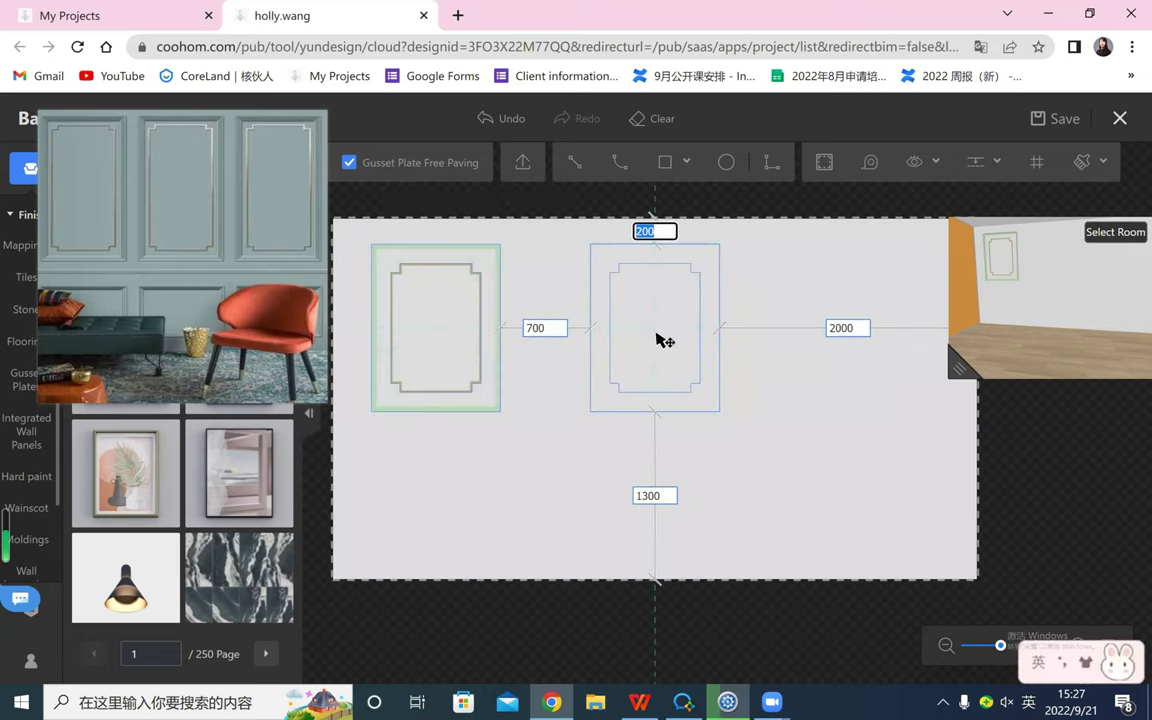
click(663, 340)
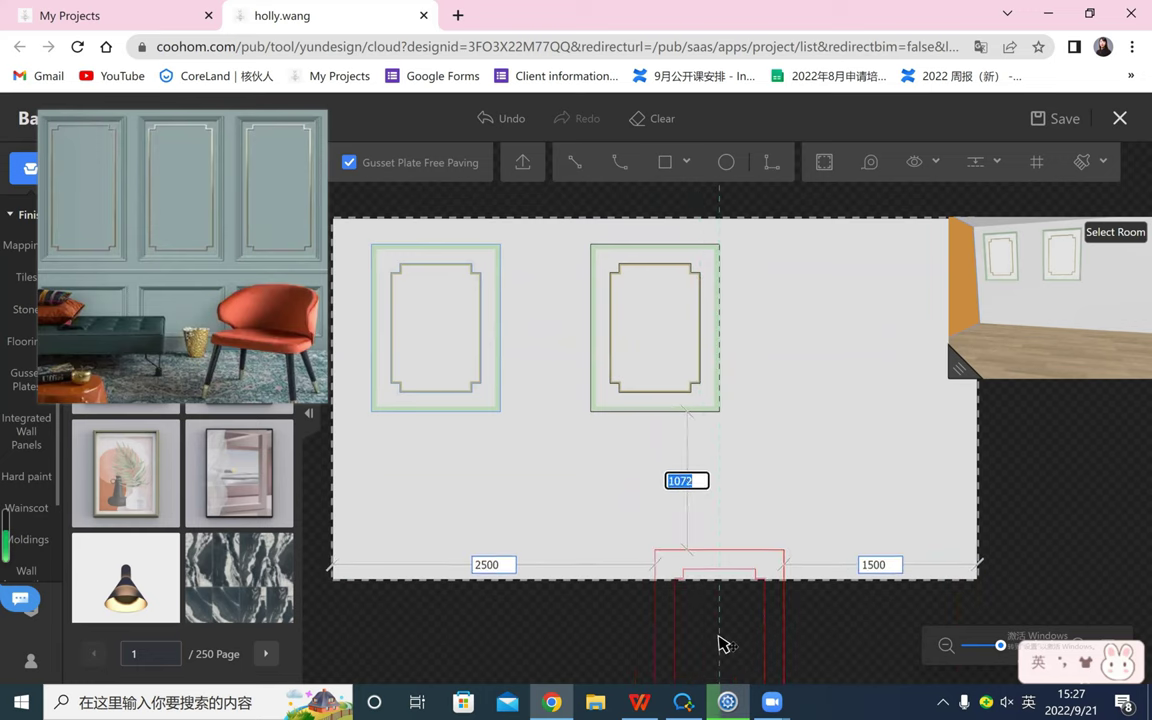
right_click(738, 632)
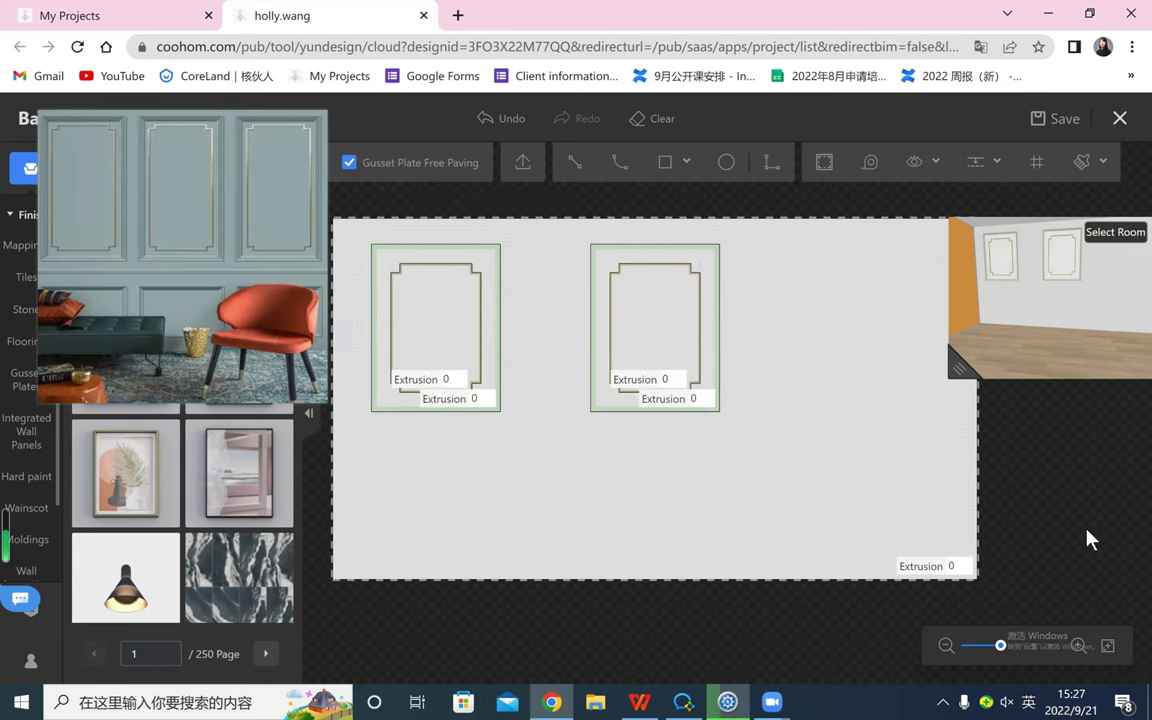
scroll(1085, 537, down, 2)
click(508, 118)
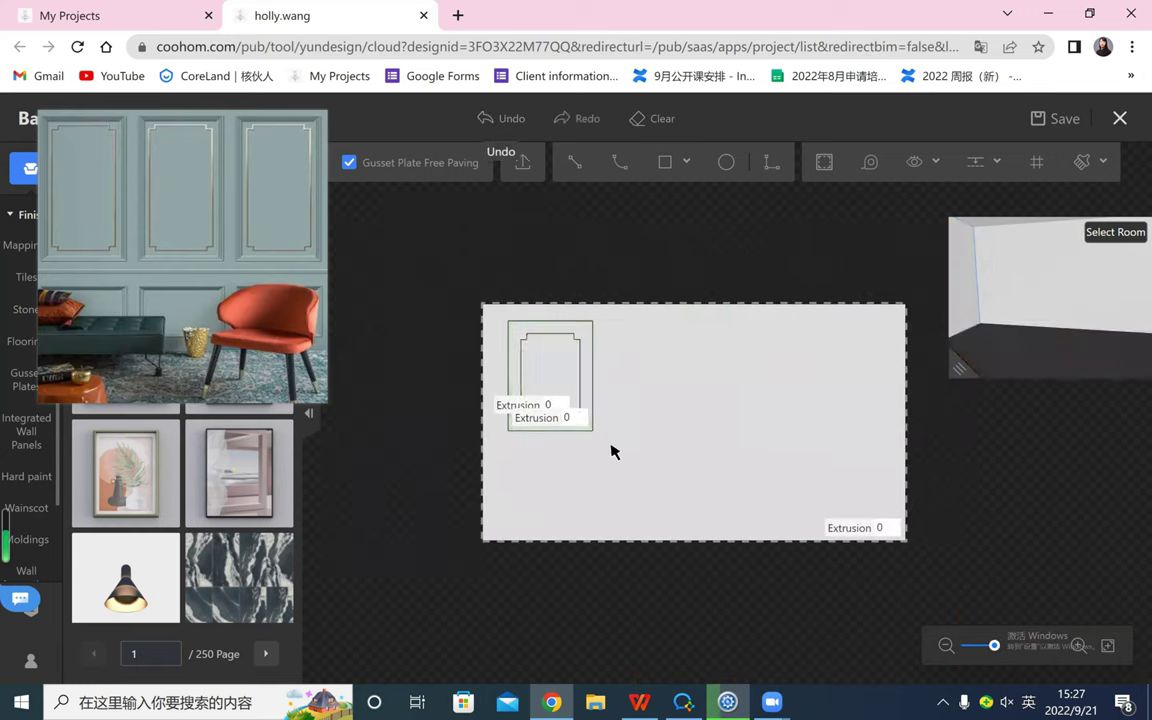
- Array the complete panel across the wall by quantity, with 3 on the X axis and 1 on the Y axis
scroll(607, 500, up, 3)
drag(1025, 372, 381, 219)
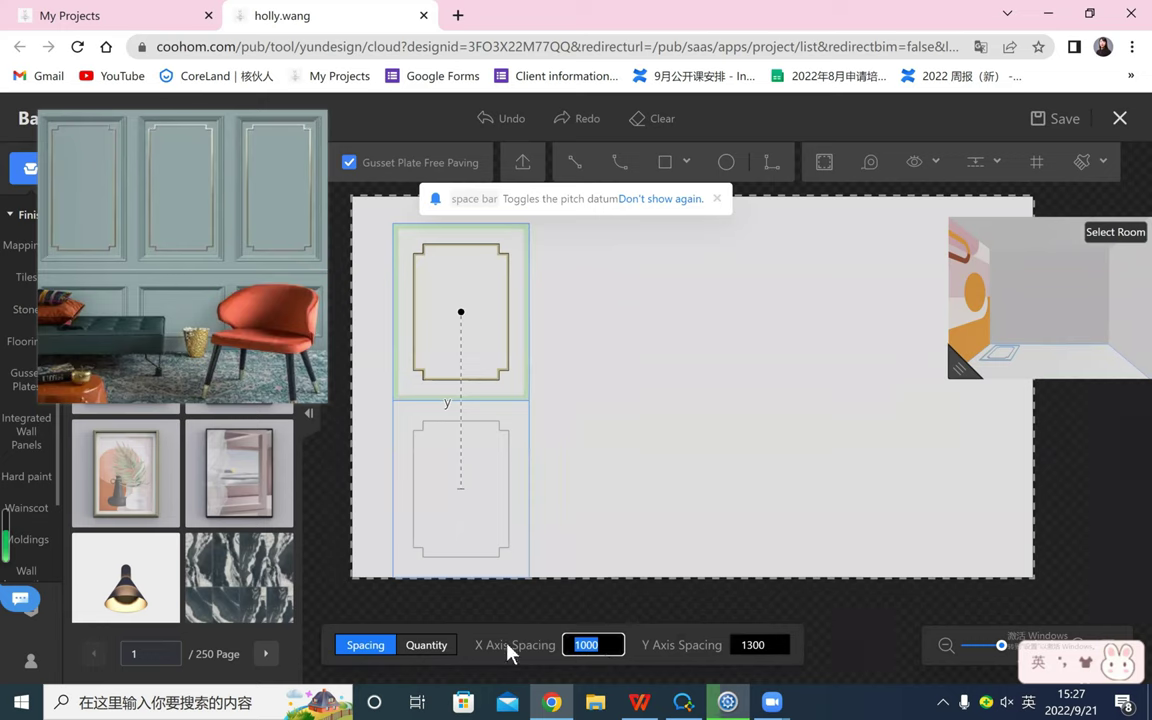
click(426, 645)
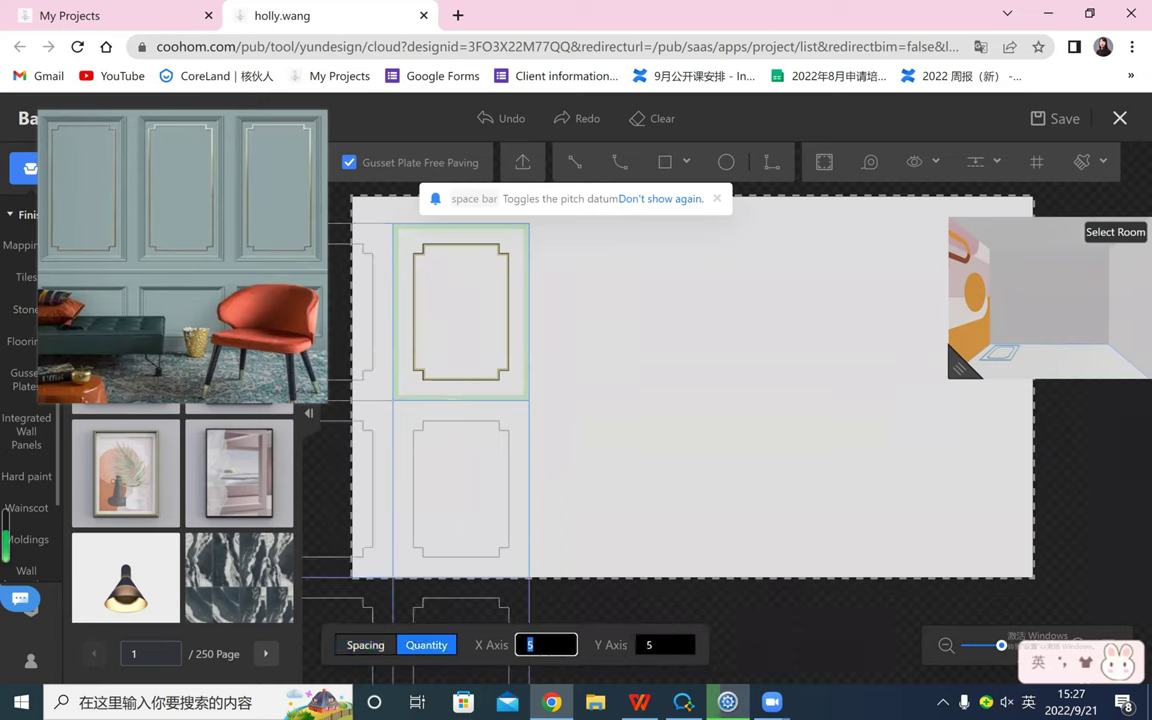
text(3)
key(Tab)
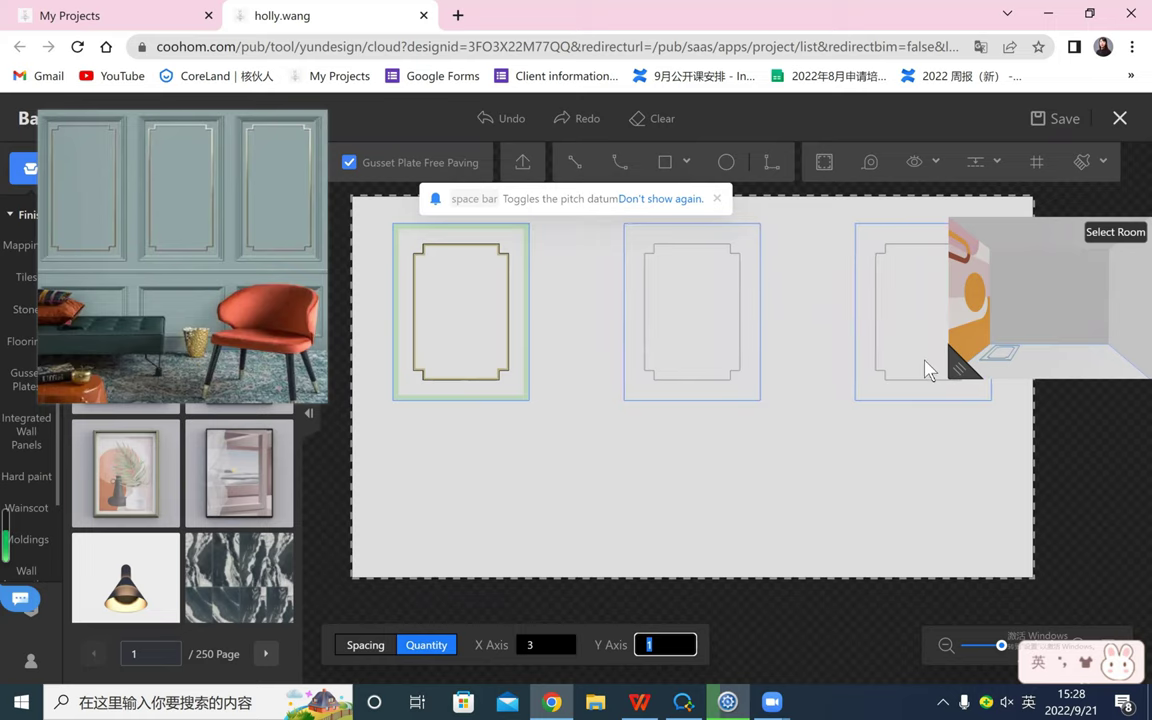
key(Return)
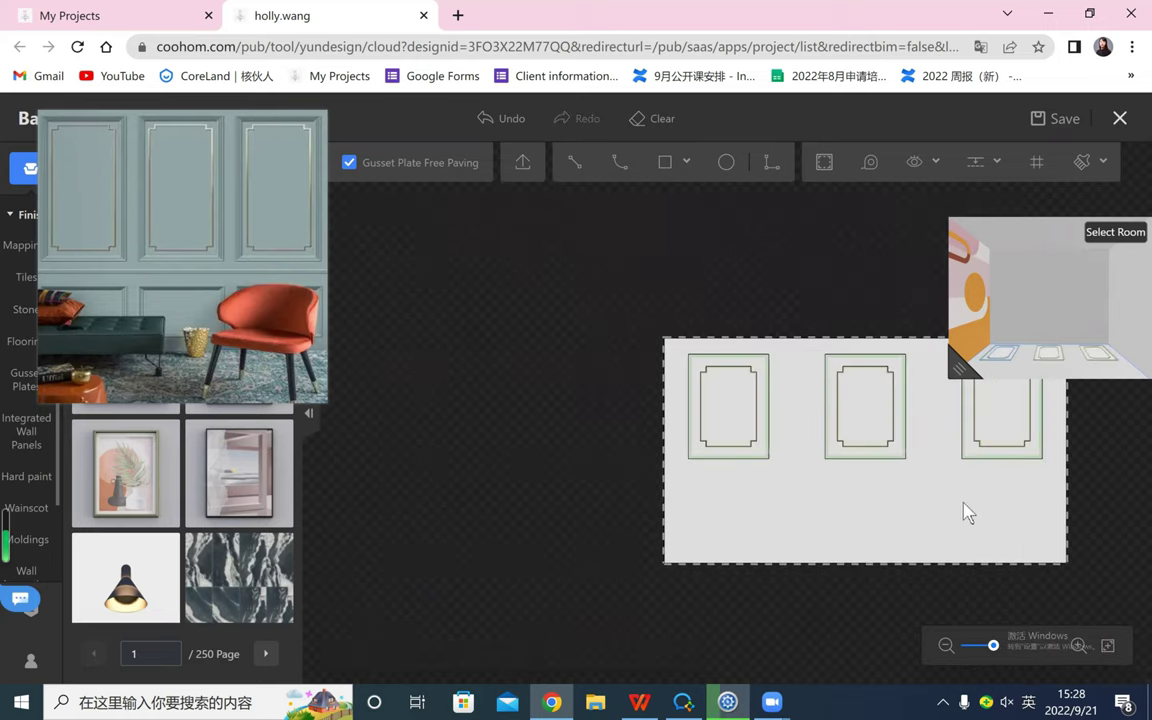
scroll(872, 512, up, 2)
middle_drag(880, 508, 960, 527)
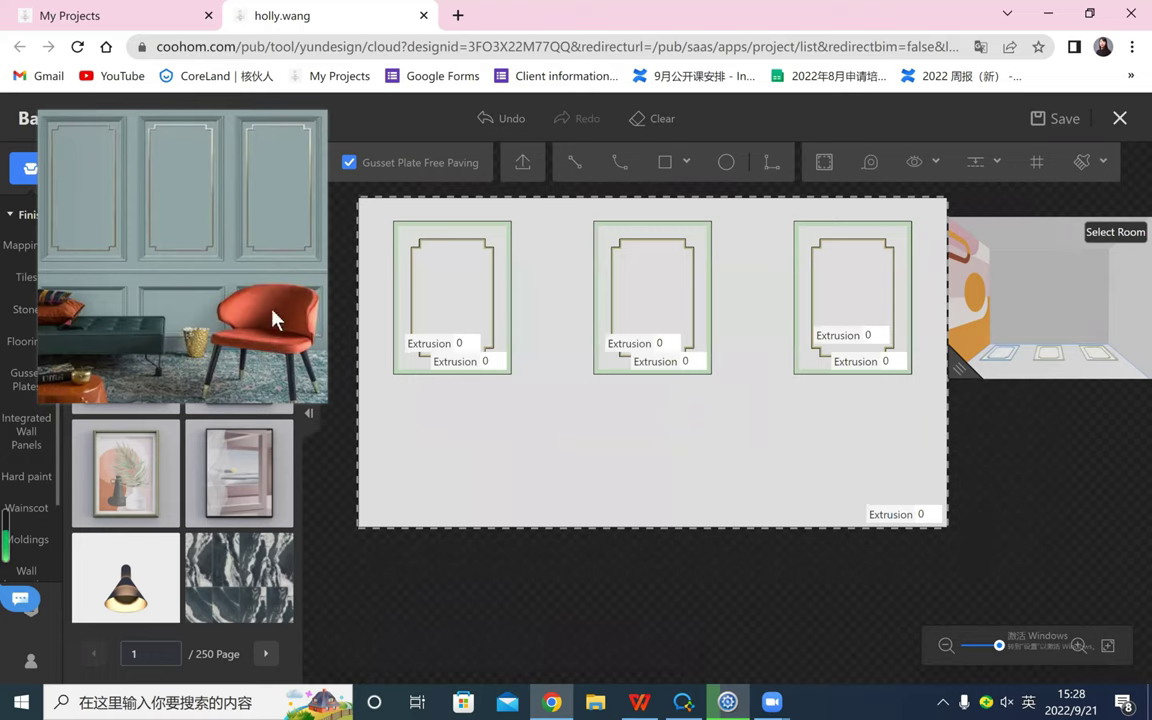
- Draw a straight horizontal line across the full width of the wall, just below the three panels
scroll(58, 313, up, 3)
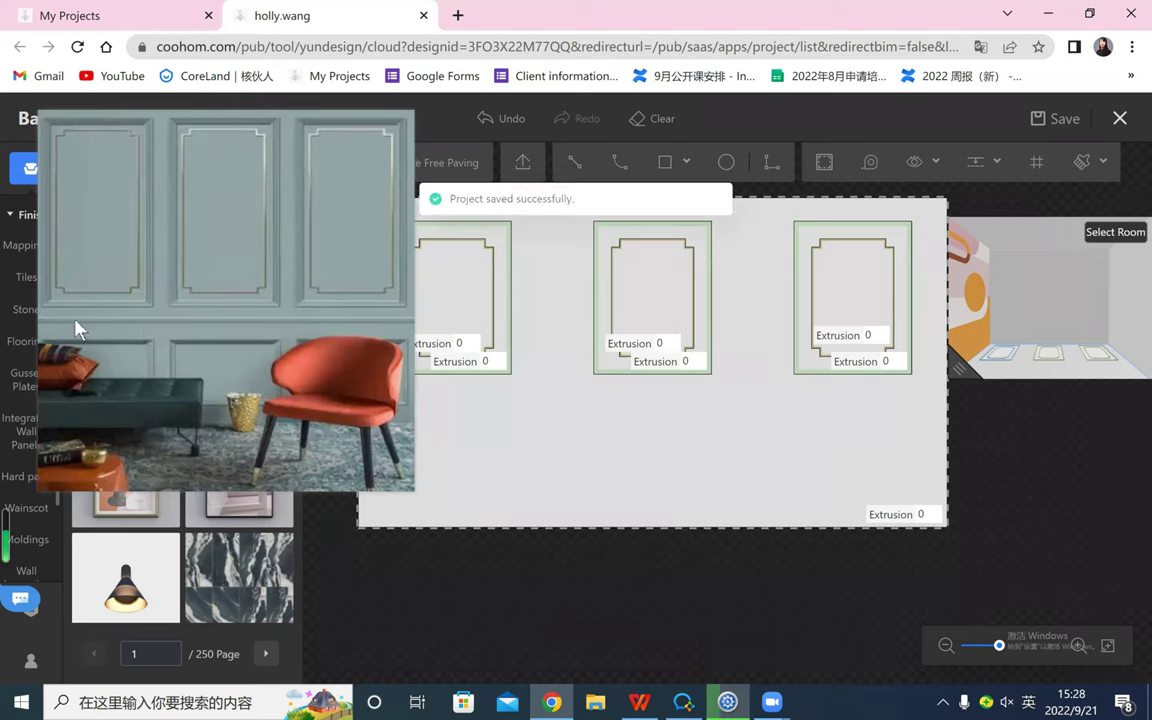
scroll(316, 250, down, 5)
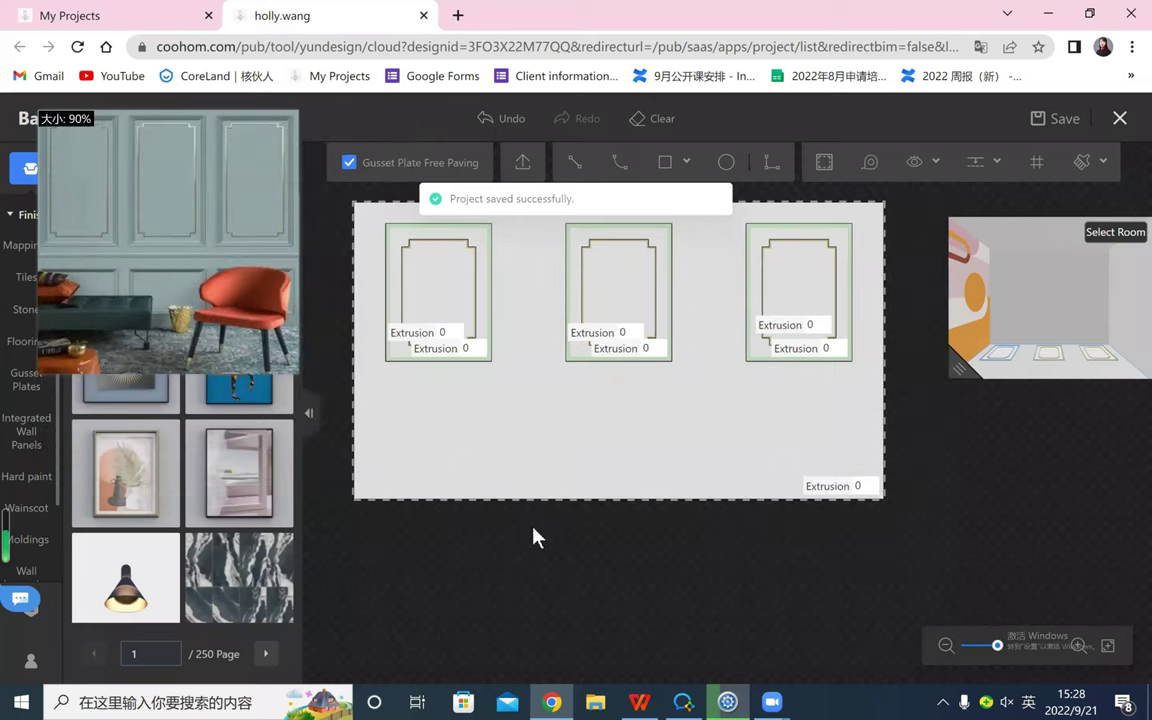
click(574, 162)
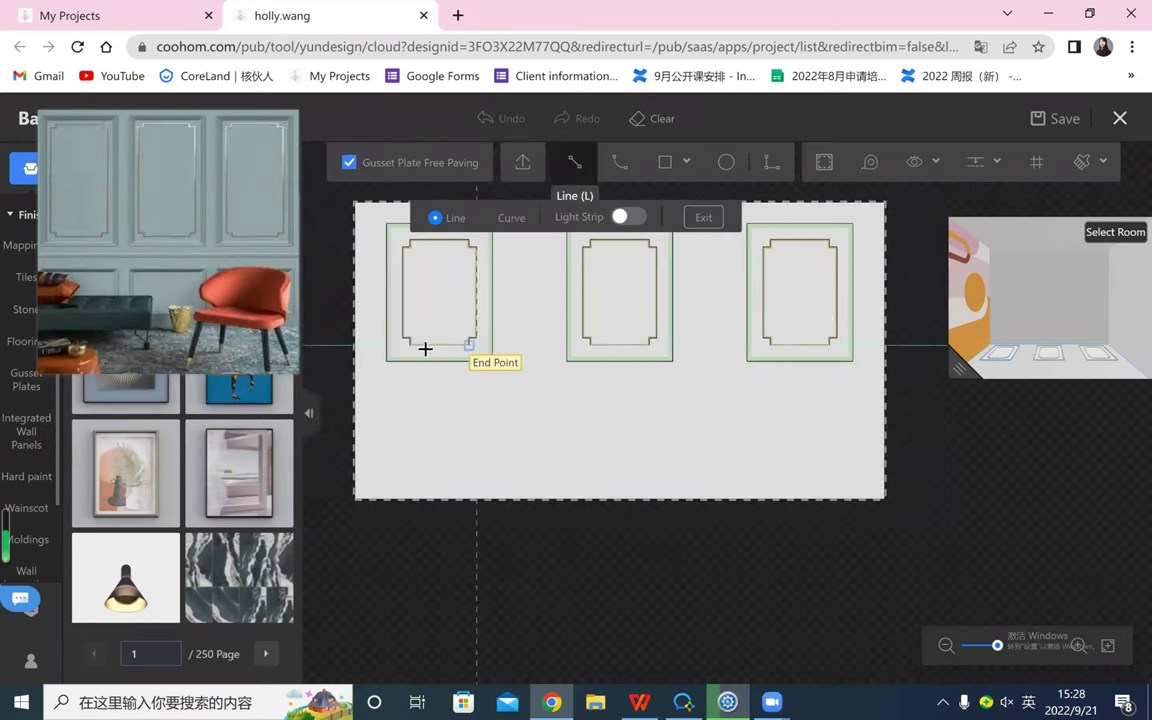
click(358, 378)
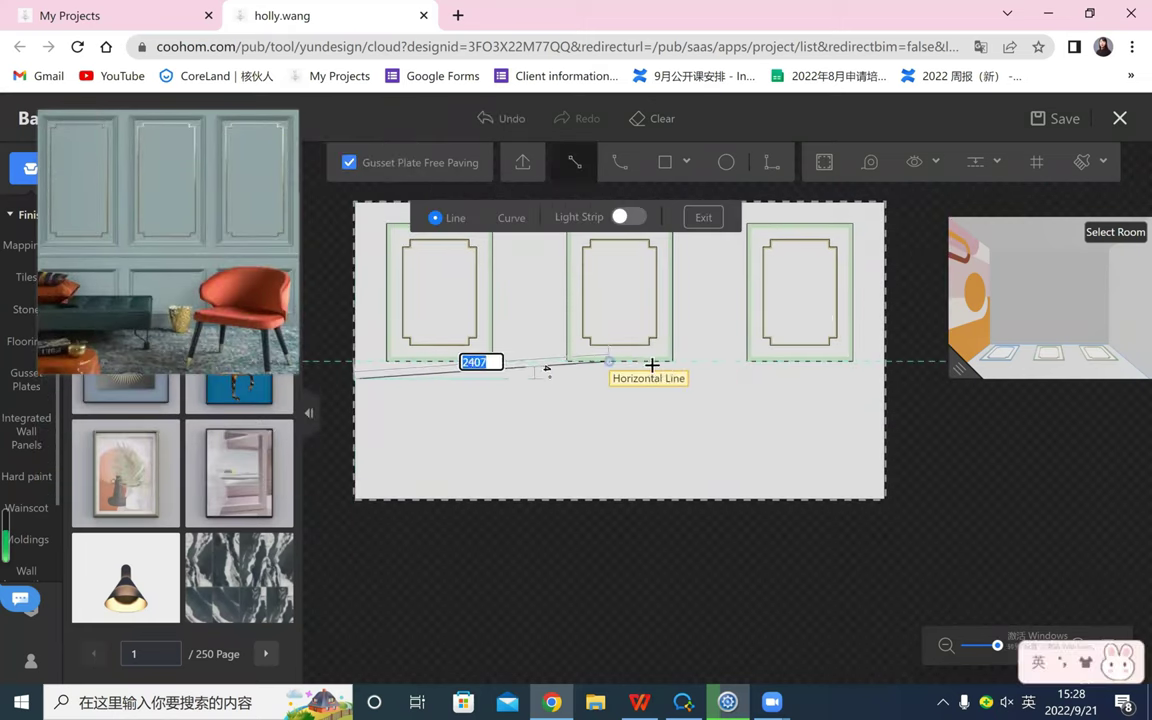
click(880, 377)
right_click(1036, 474)
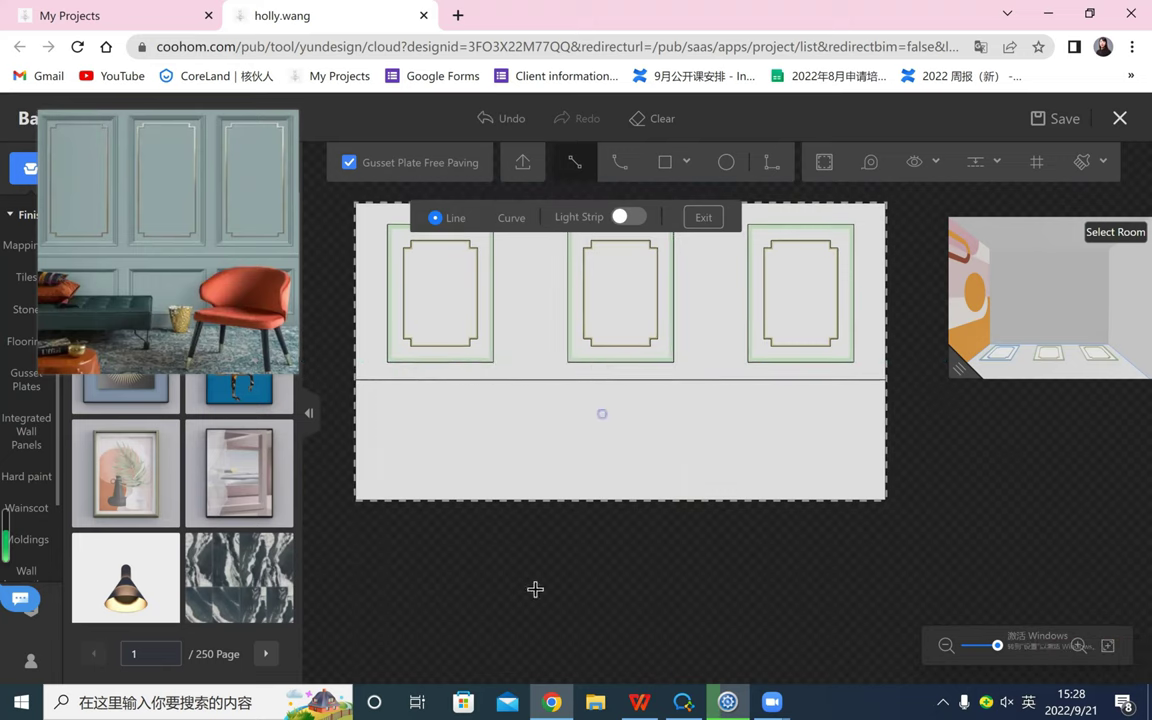
right_click(490, 600)
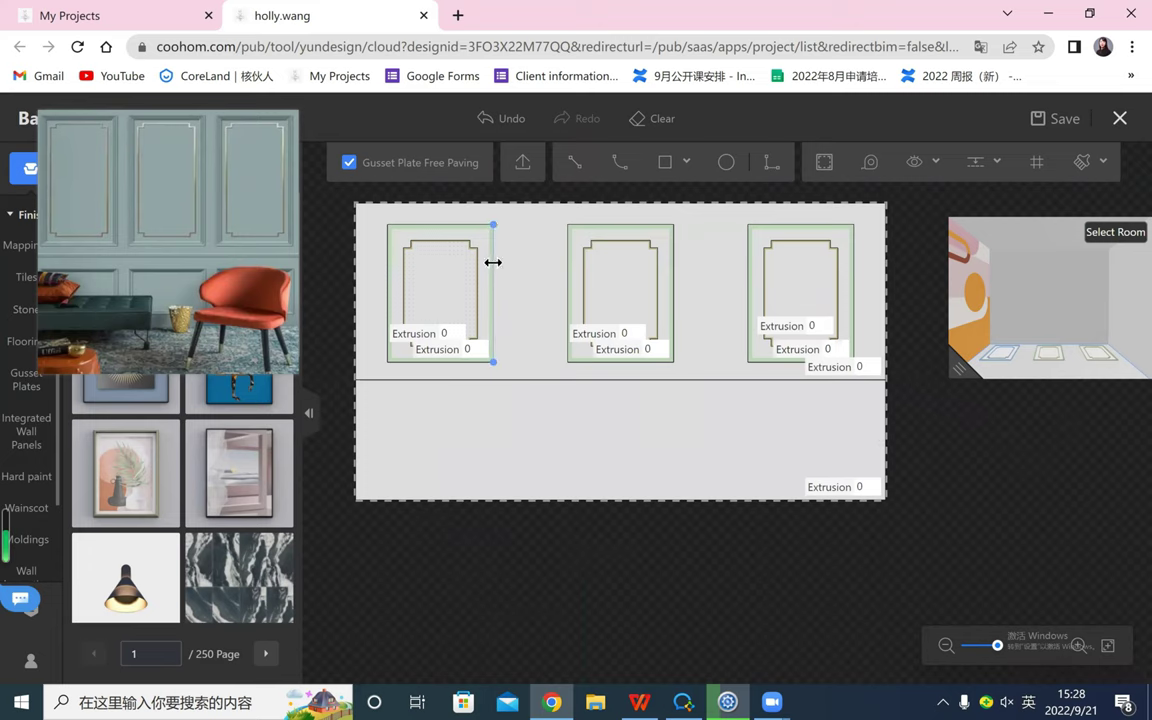
- Copy the molding from the first panel's outer frame to the horizontal line across the wall
click(493, 262)
click(548, 200)
click(548, 381)
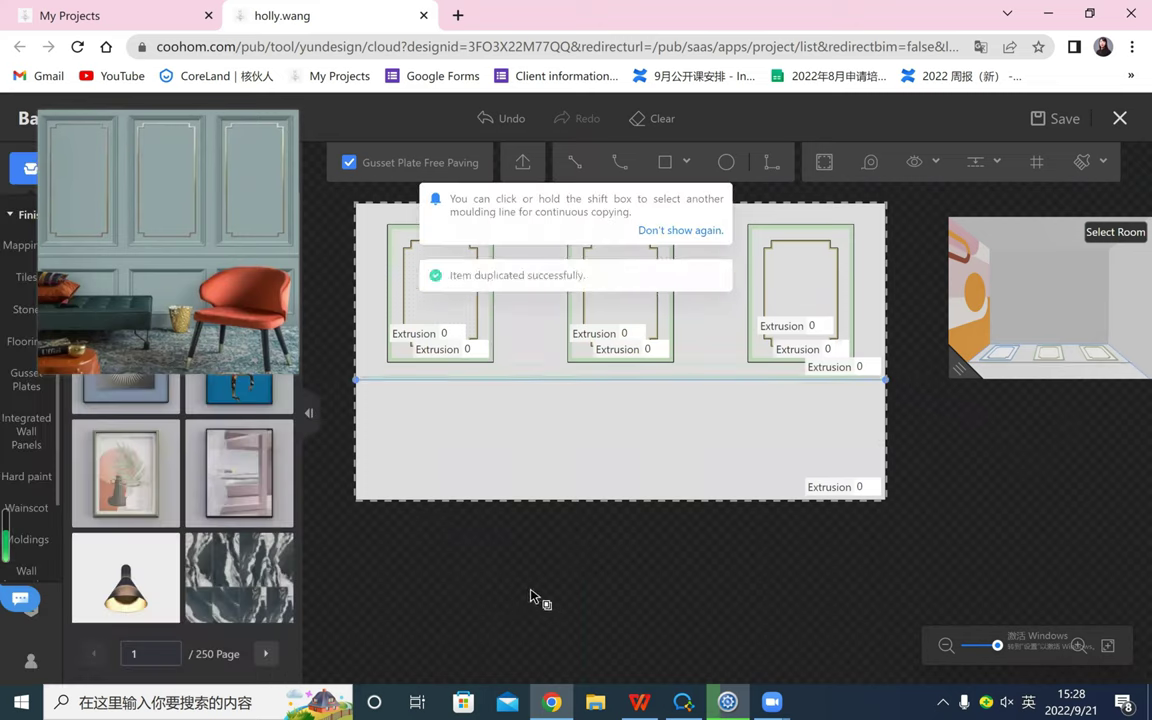
right_click(528, 588)
- Edit the section of the horizontal line so its 40 by 35 molding sits centered on the area line
scroll(492, 532, up, 2)
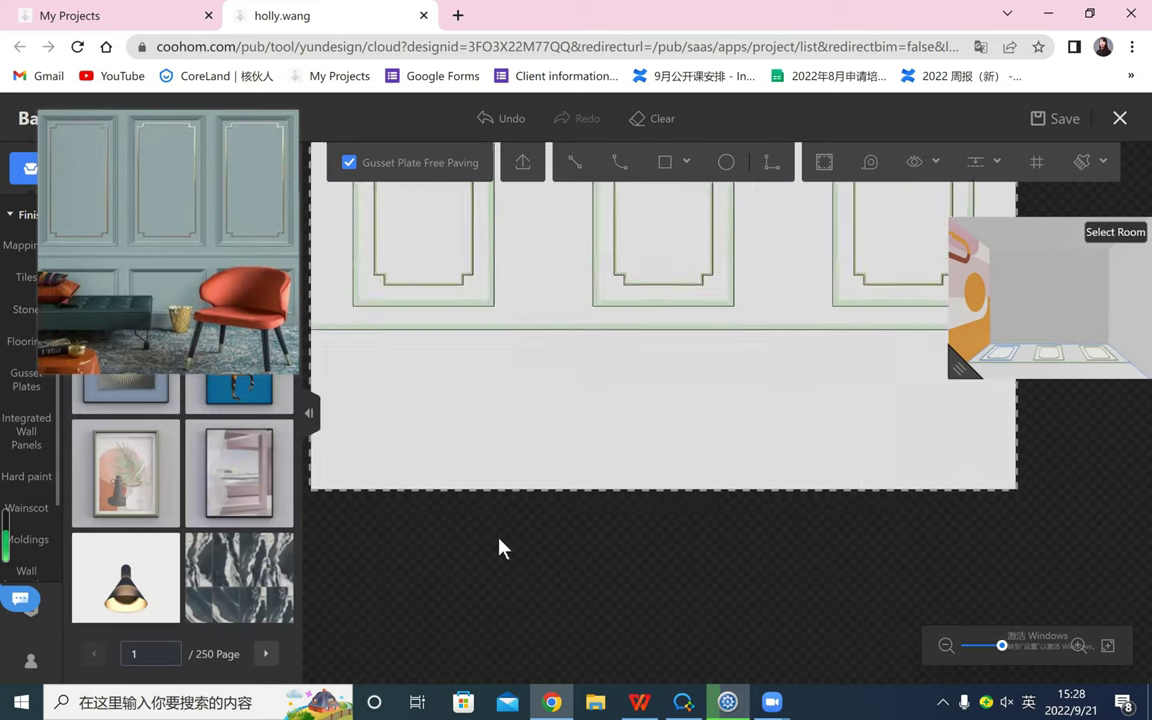
scroll(548, 501, up, 2)
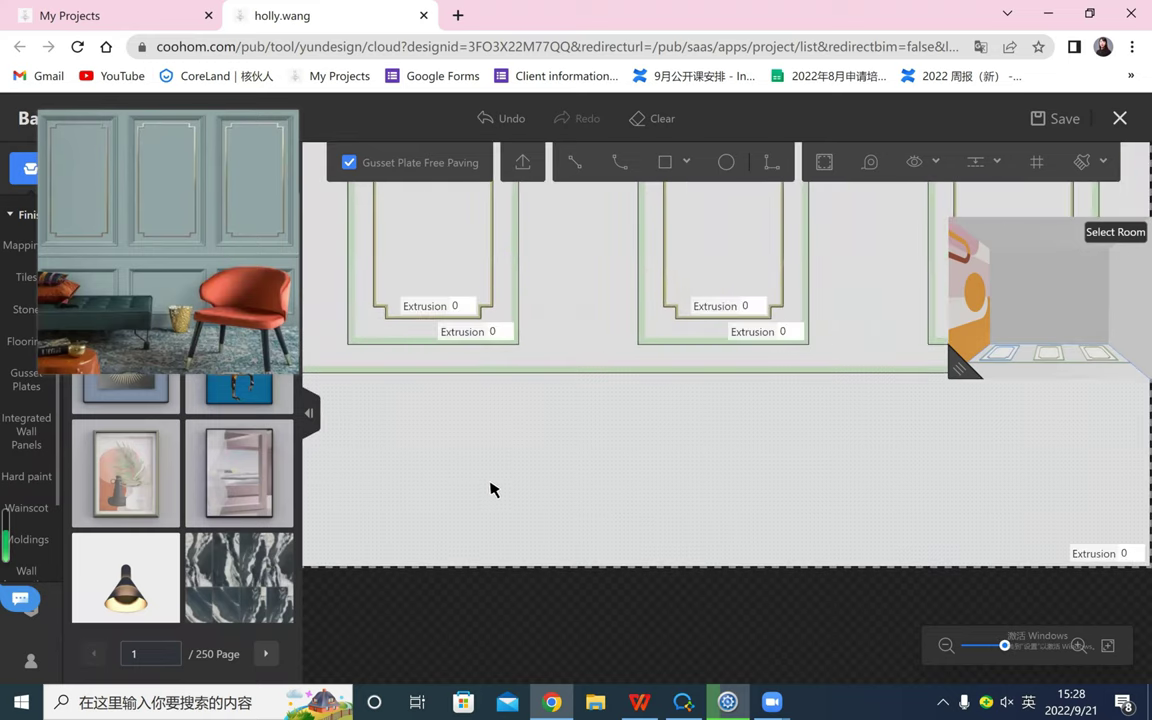
scroll(463, 391, up, 1)
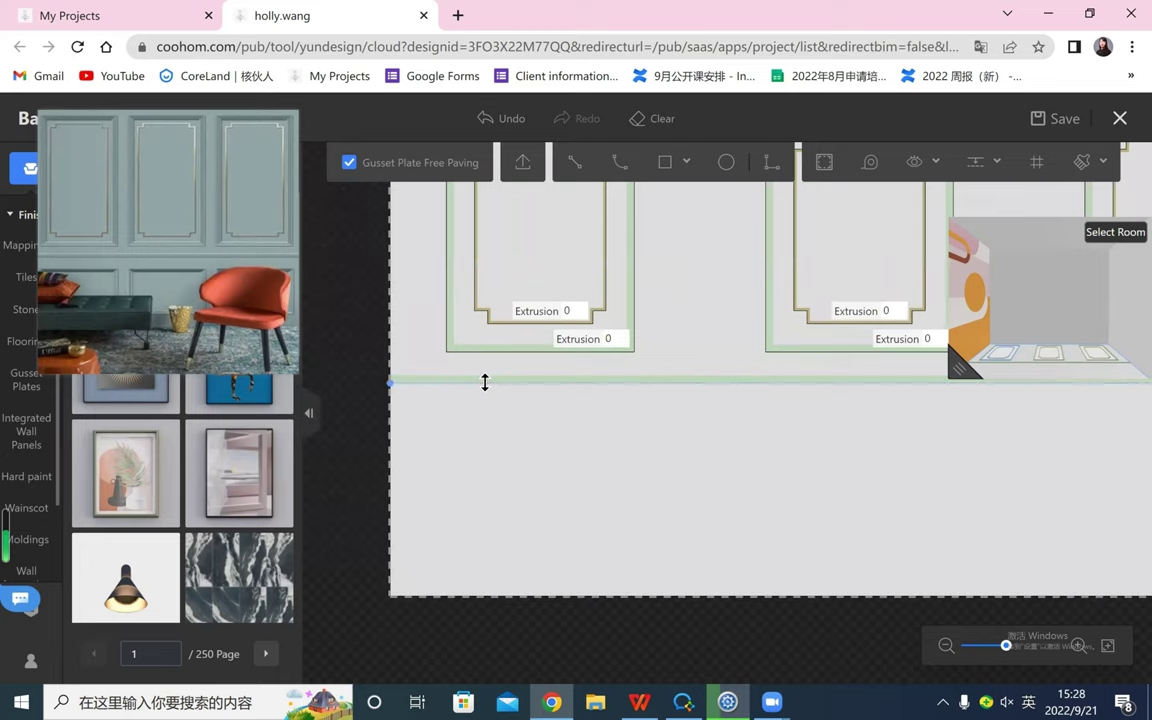
scroll(550, 446, down, 2)
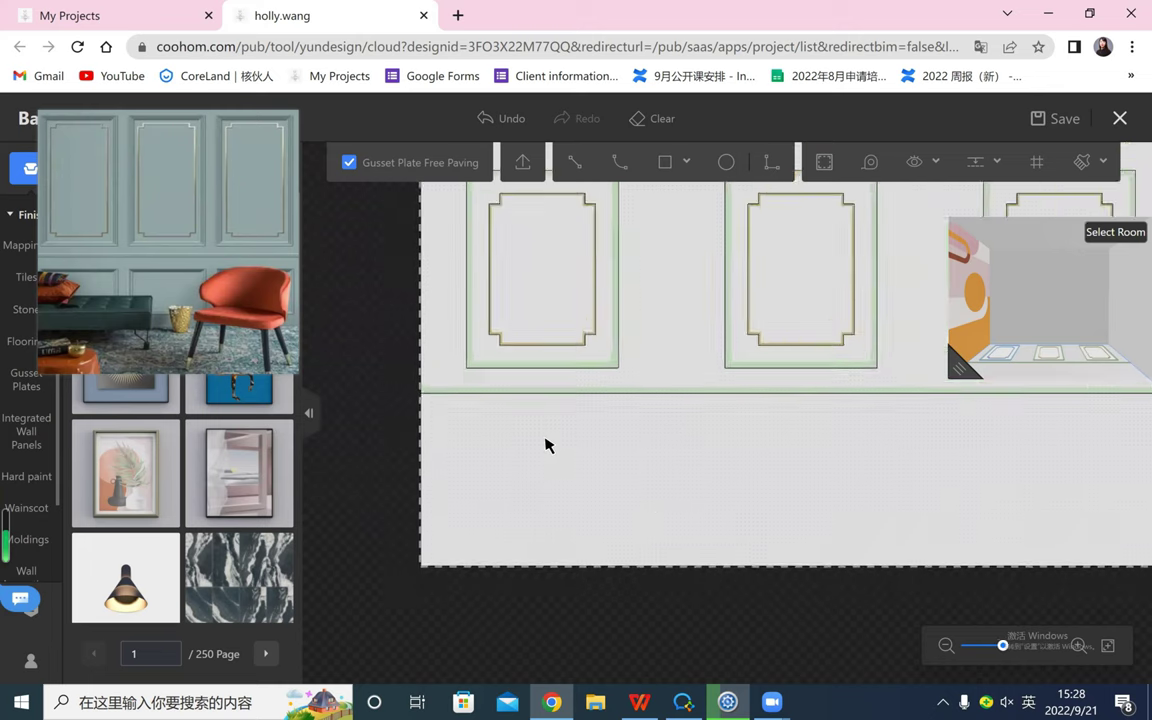
scroll(655, 476, up, 2)
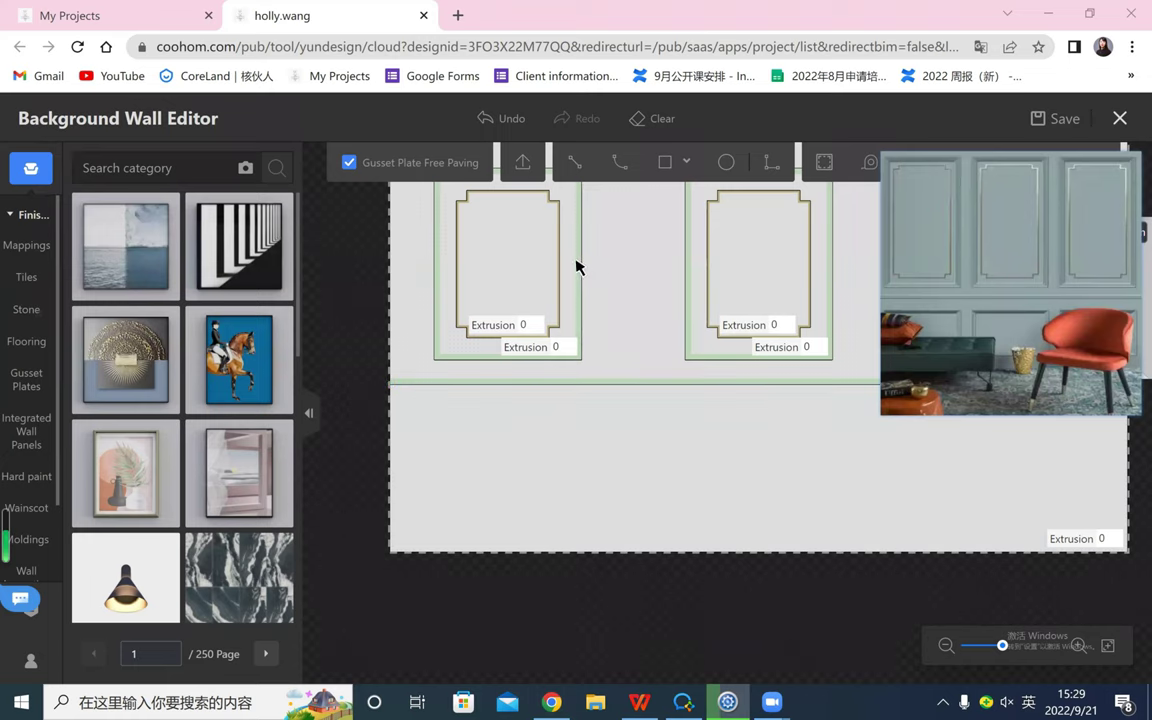
click(622, 383)
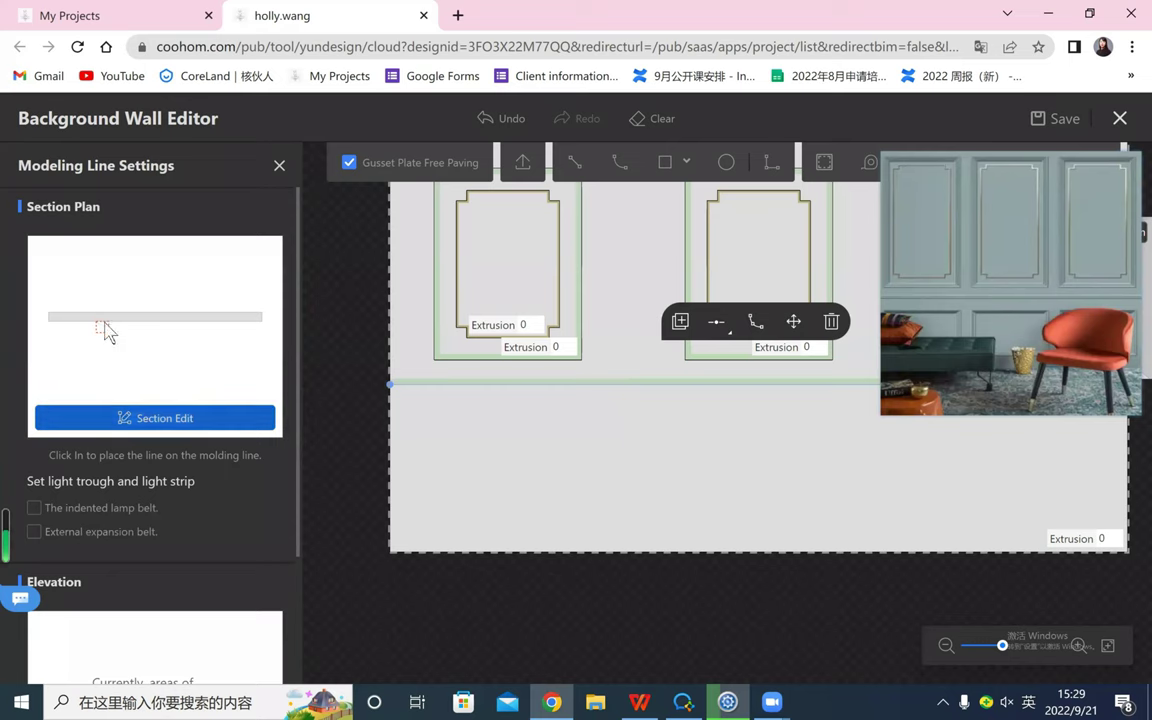
click(145, 418)
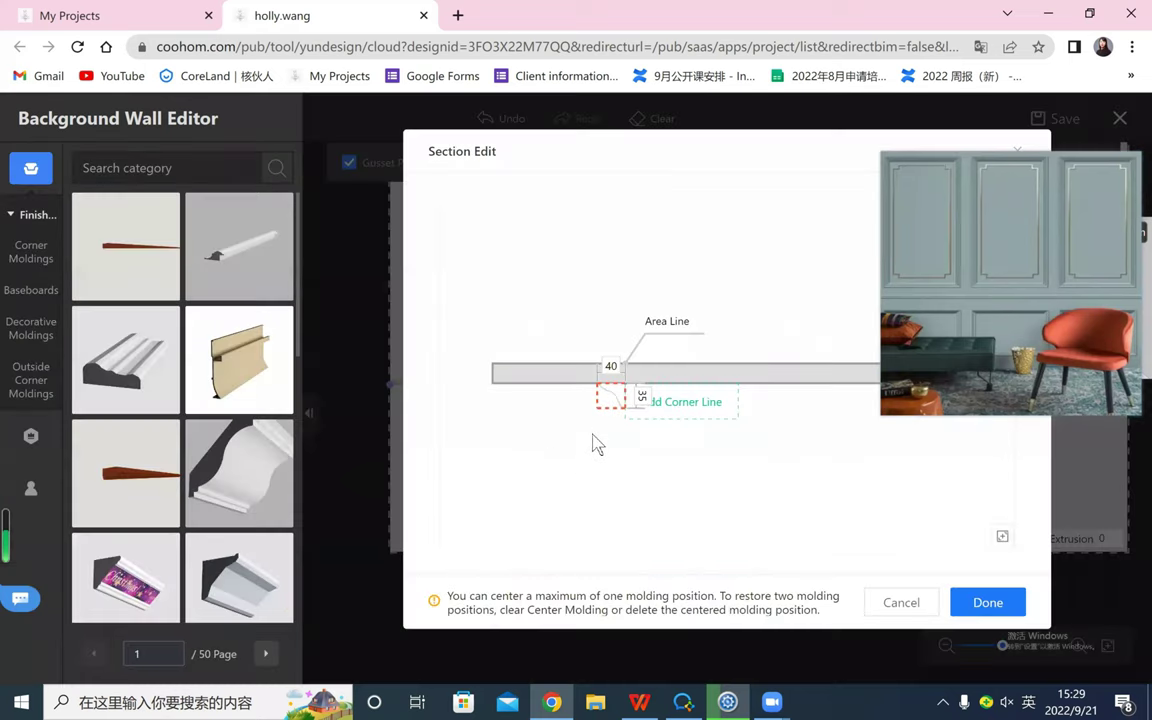
scroll(590, 442, up, 4)
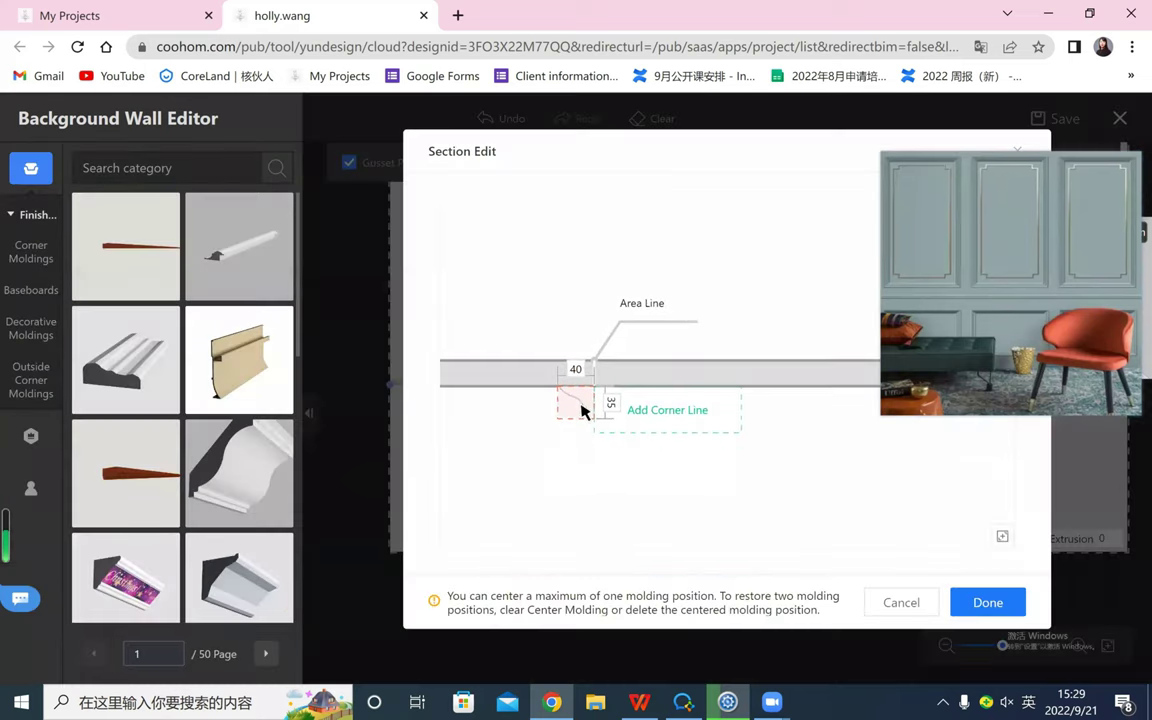
mouse_move(607, 408)
mouse_down()
mouse_move(620, 404)
mouse_move(601, 407)
mouse_up()
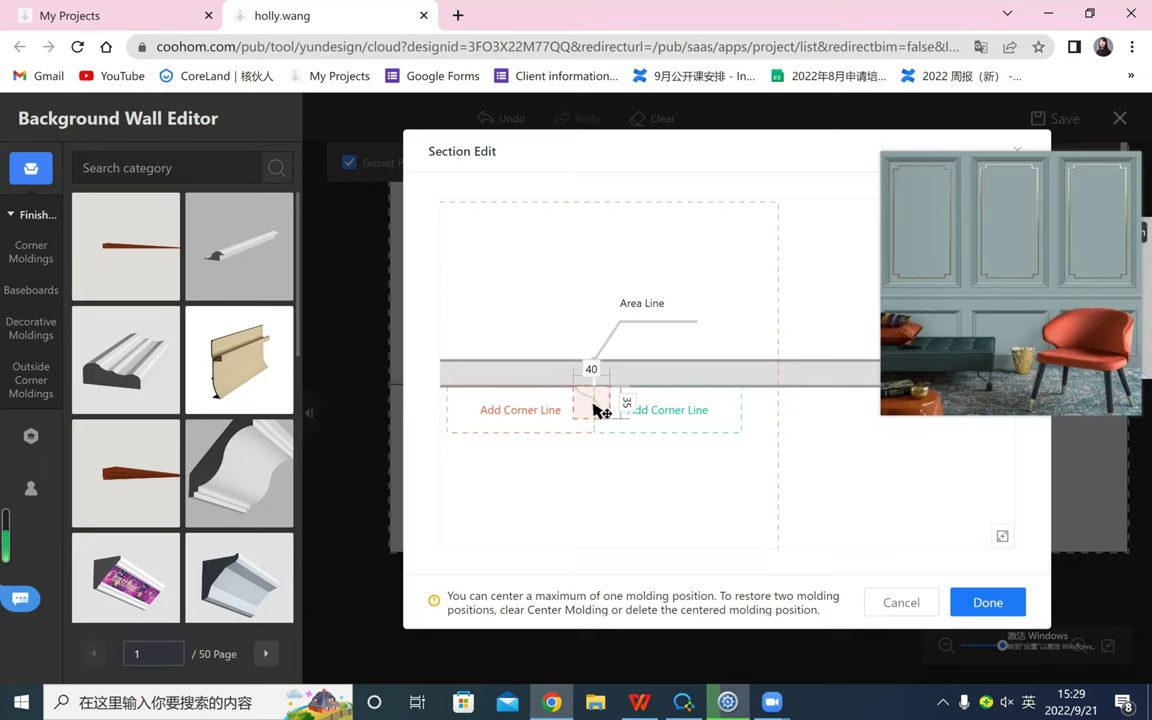
click(988, 603)
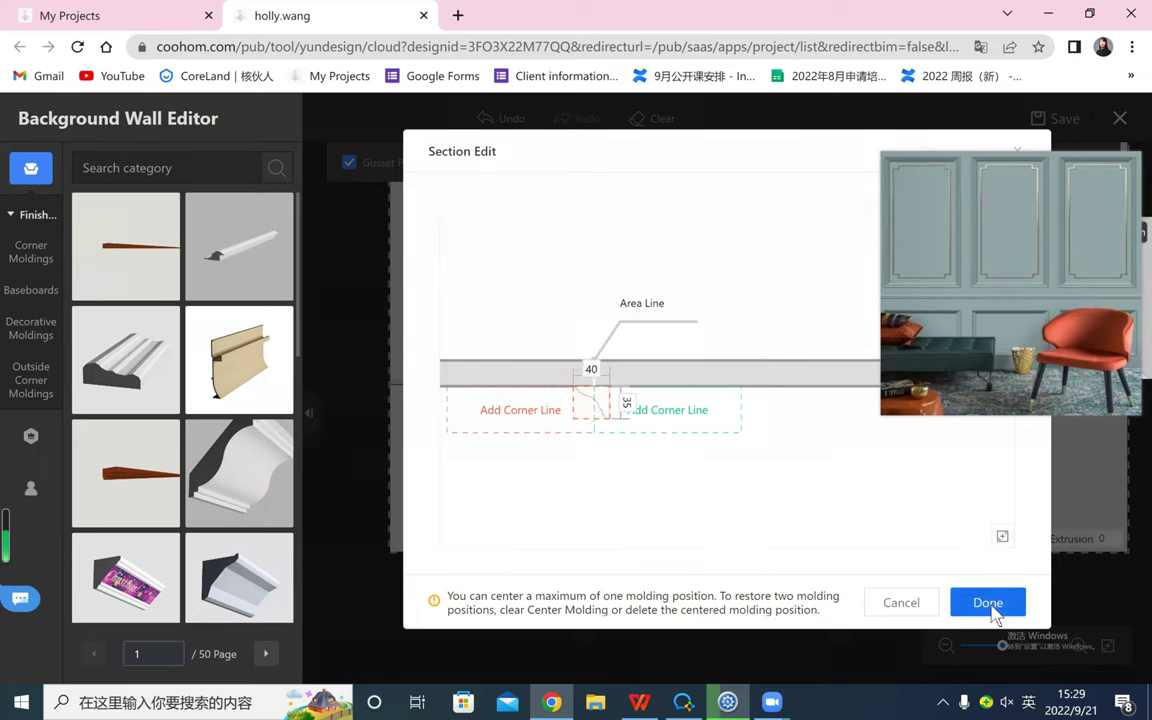
- Examine how the centered molding sits along the horizontal line, up close and across the whole wall
scroll(443, 439, up, 3)
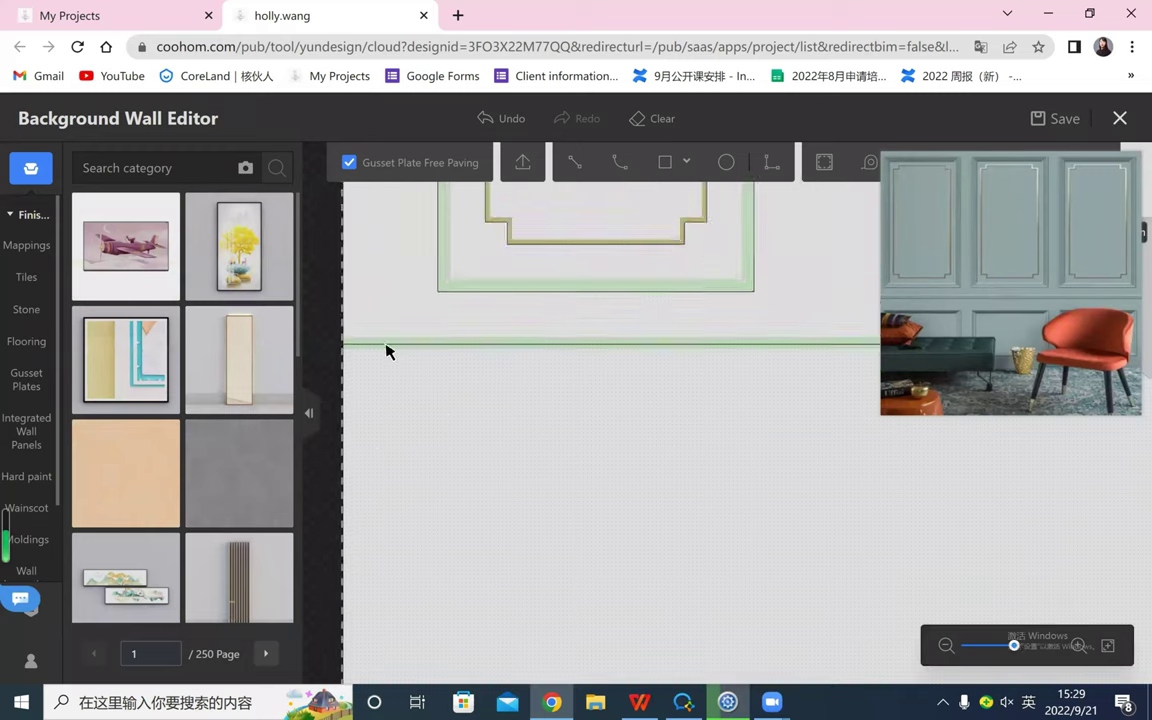
click(427, 399)
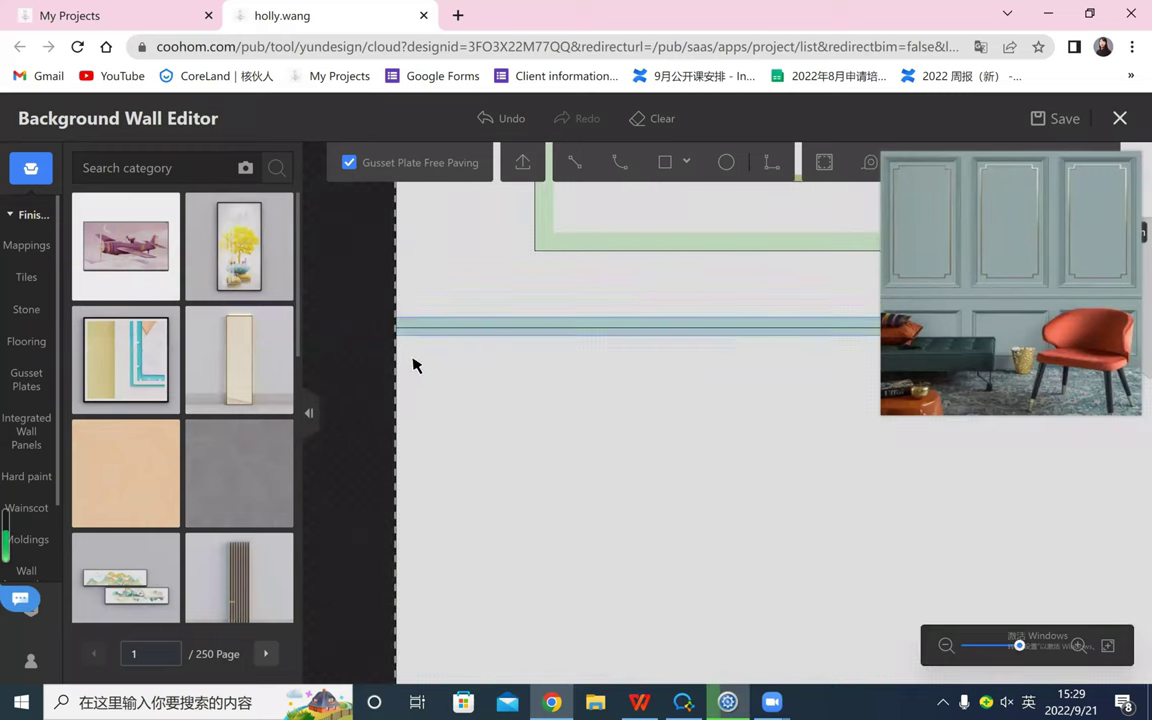
scroll(420, 380, up, 1)
scroll(404, 334, down, 1)
scroll(422, 411, down, 2)
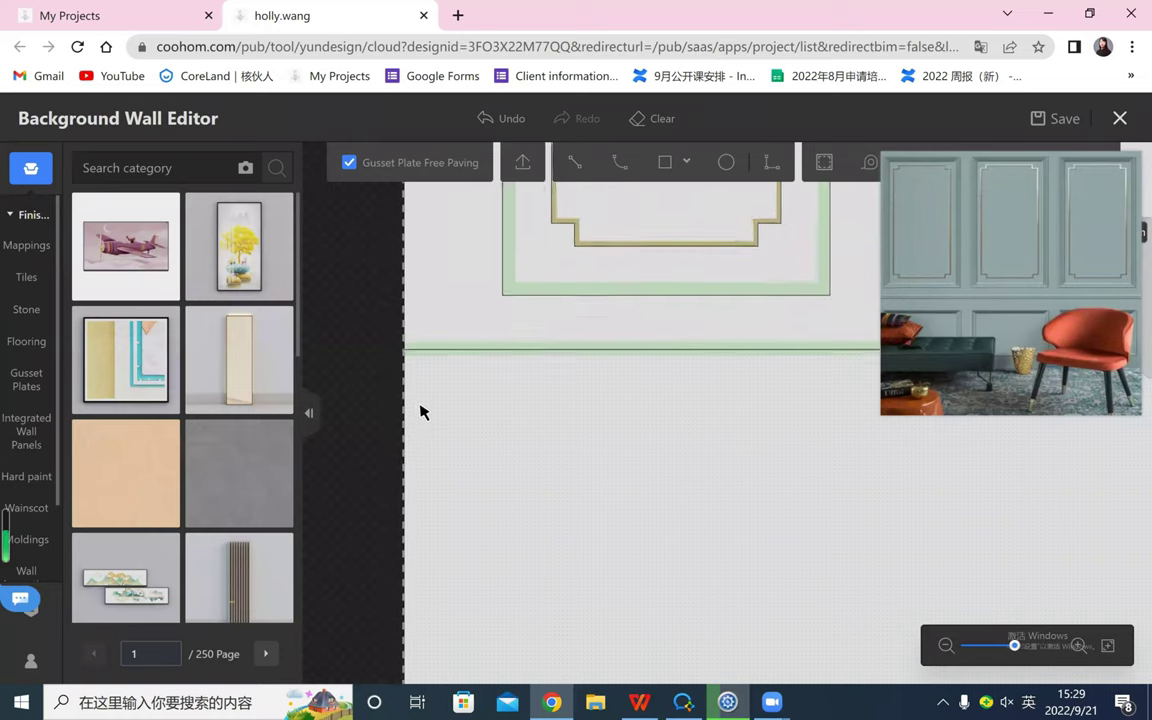
scroll(419, 425, down, 1)
scroll(412, 418, up, 2)
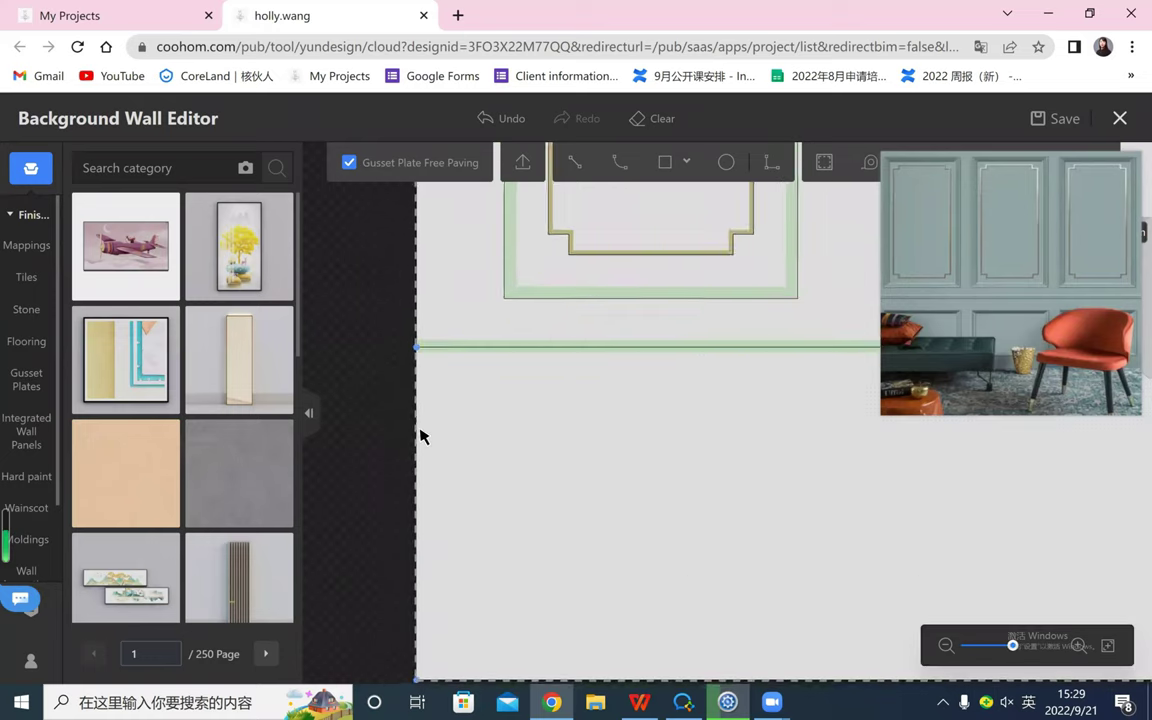
scroll(421, 436, down, 2)
scroll(421, 436, down, 1)
scroll(422, 435, up, 3)
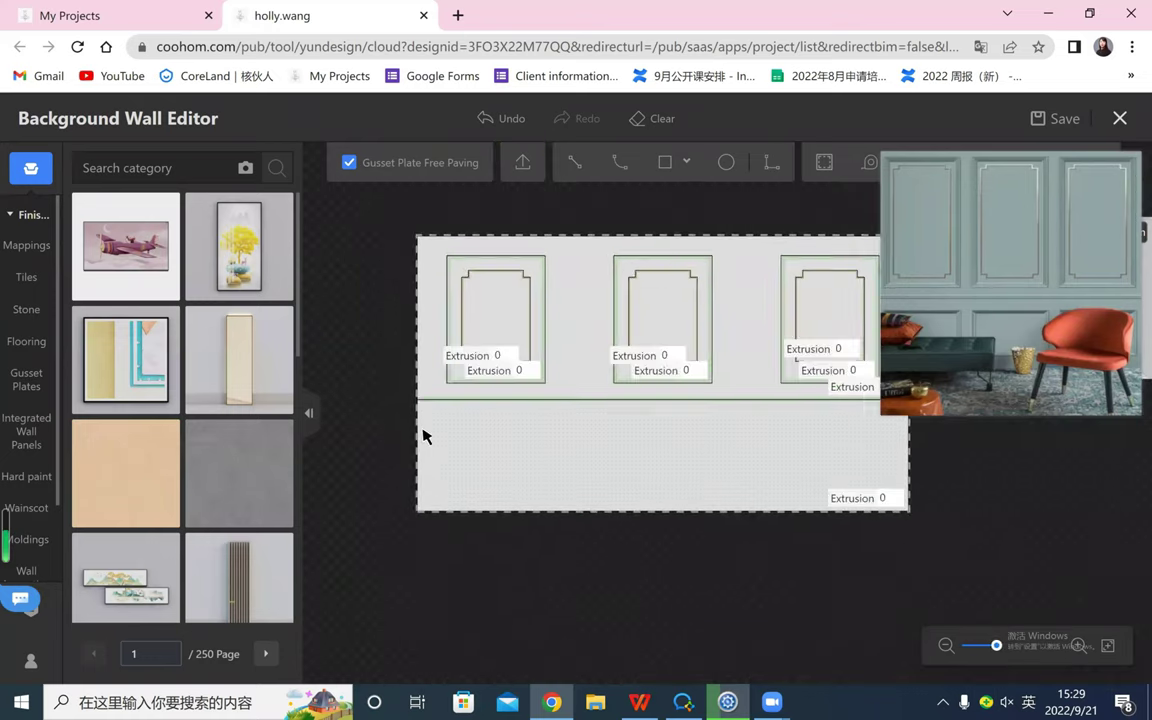
scroll(550, 478, up, 3)
scroll(445, 398, down, 1)
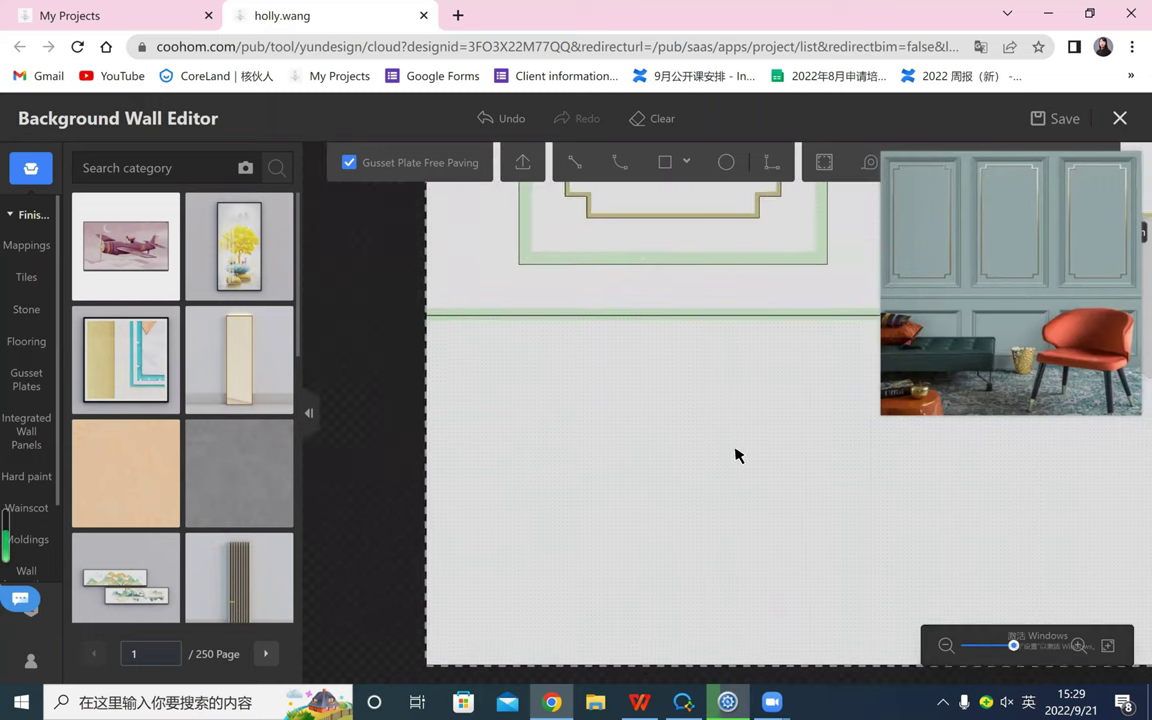
scroll(573, 428, down, 4)
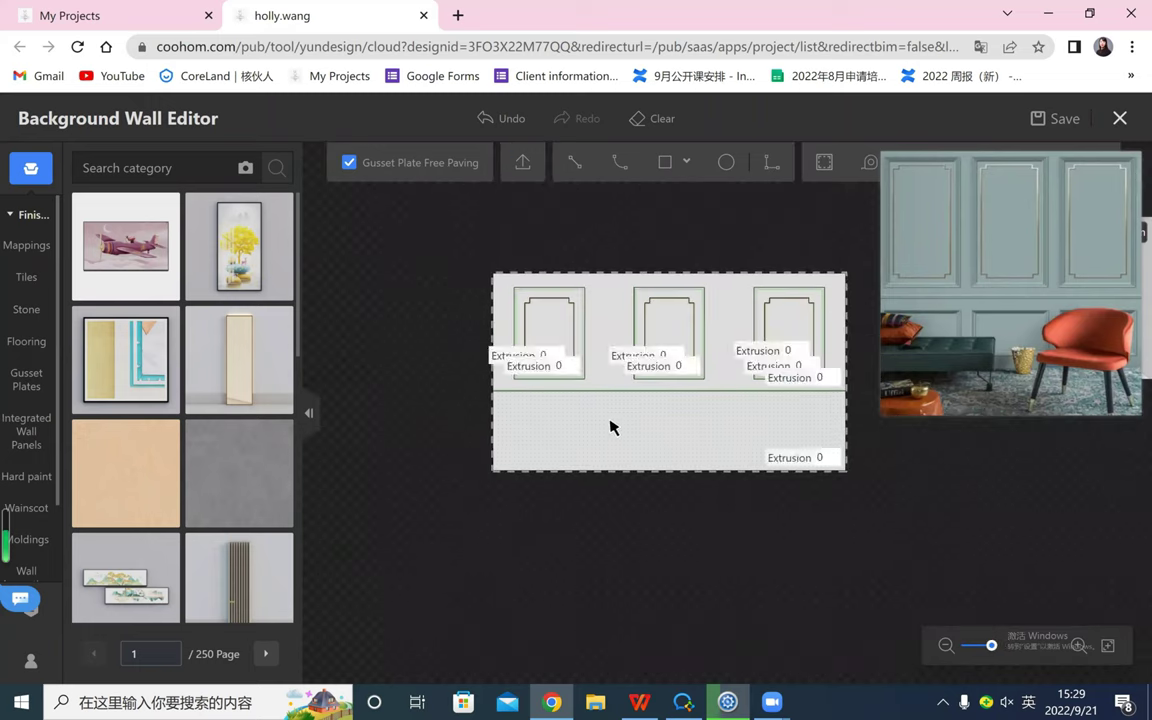
- Draw a rectangle about 1000 by 663 below the horizontal line, aligned with the first panel's width
scroll(590, 416, up, 3)
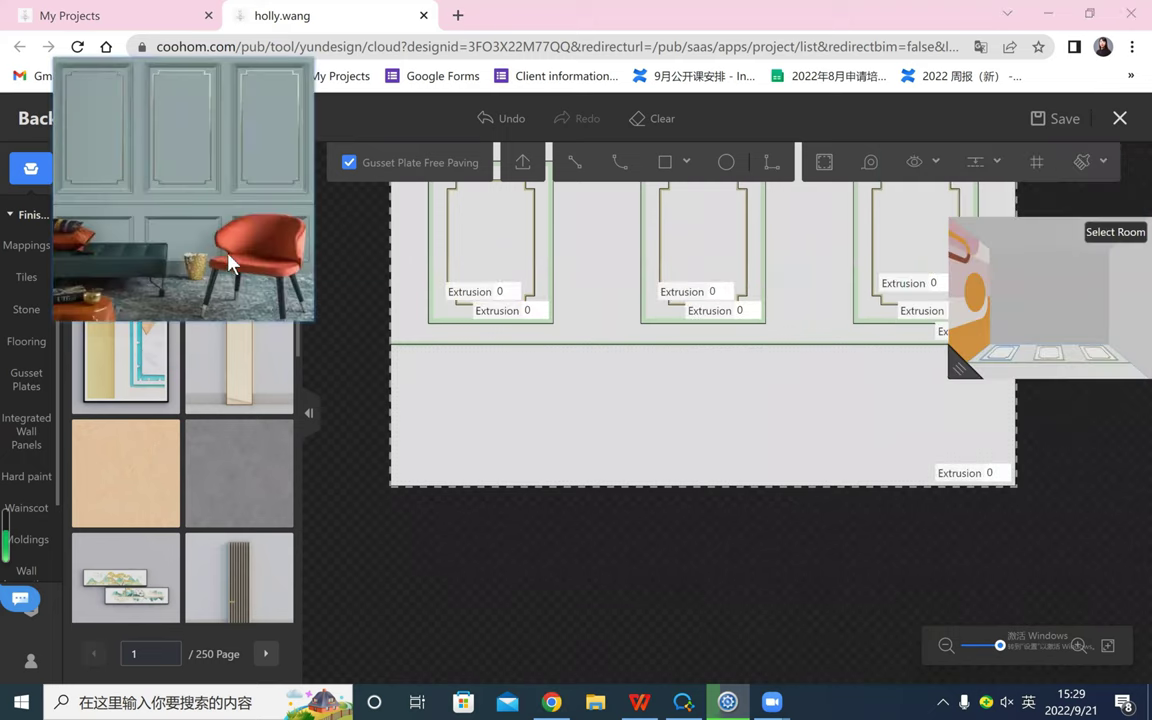
click(664, 163)
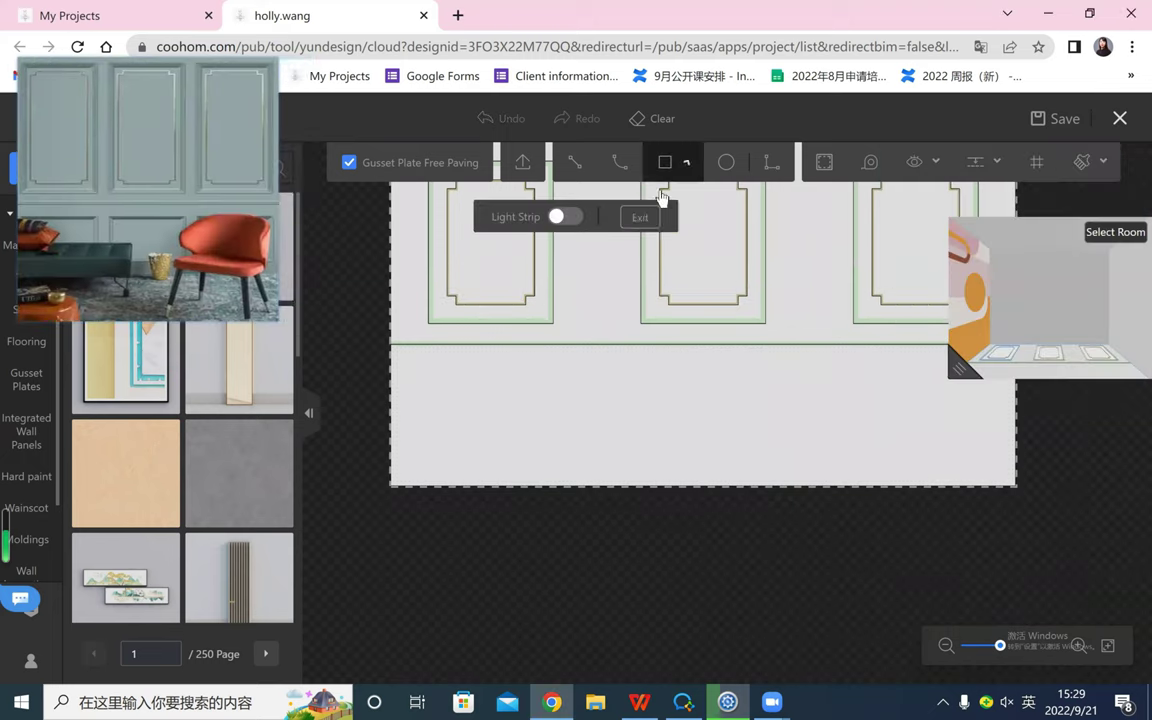
click(436, 370)
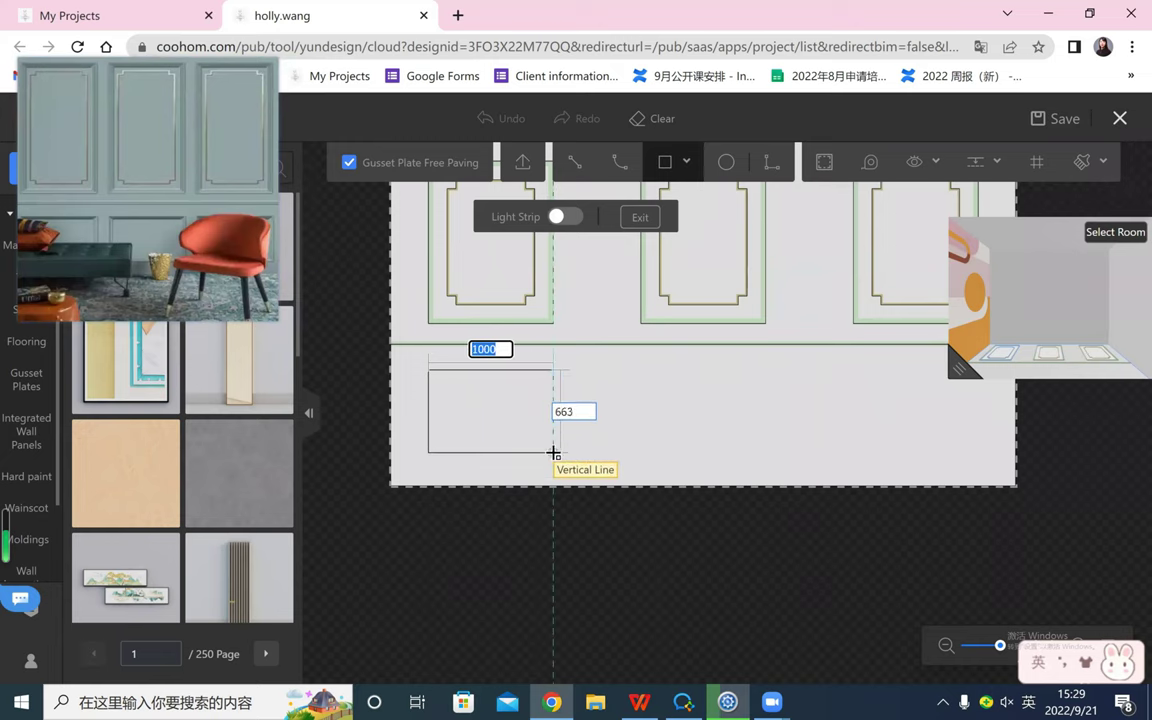
click(553, 453)
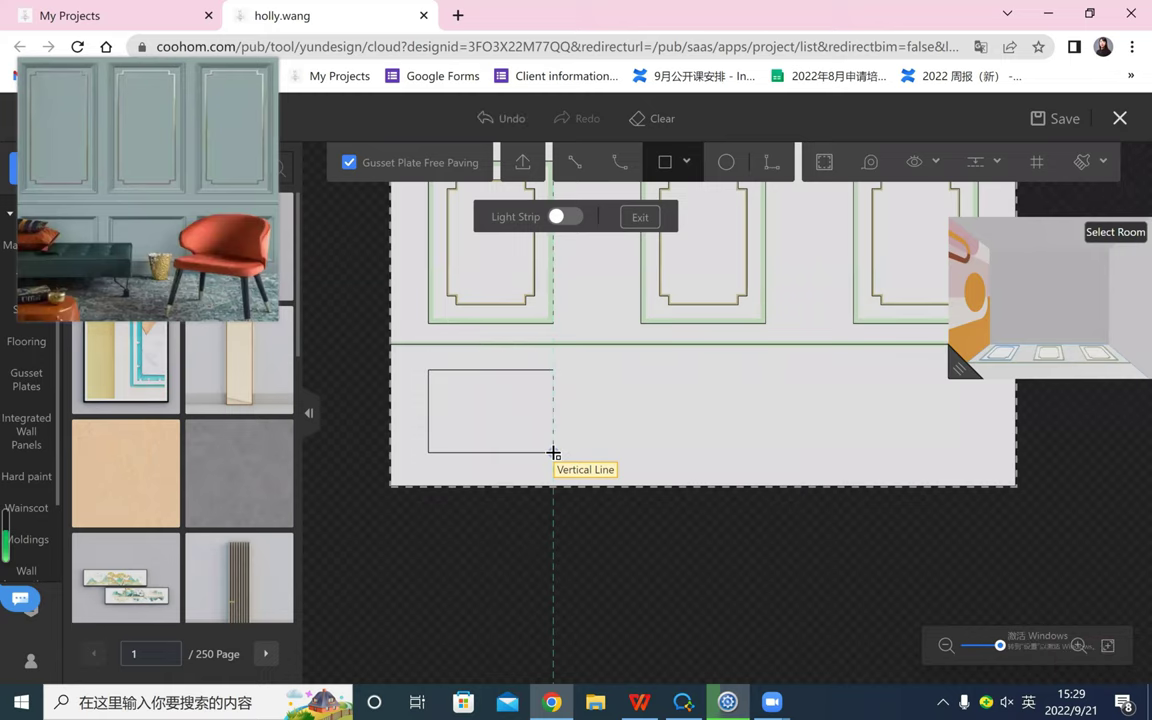
right_click(599, 571)
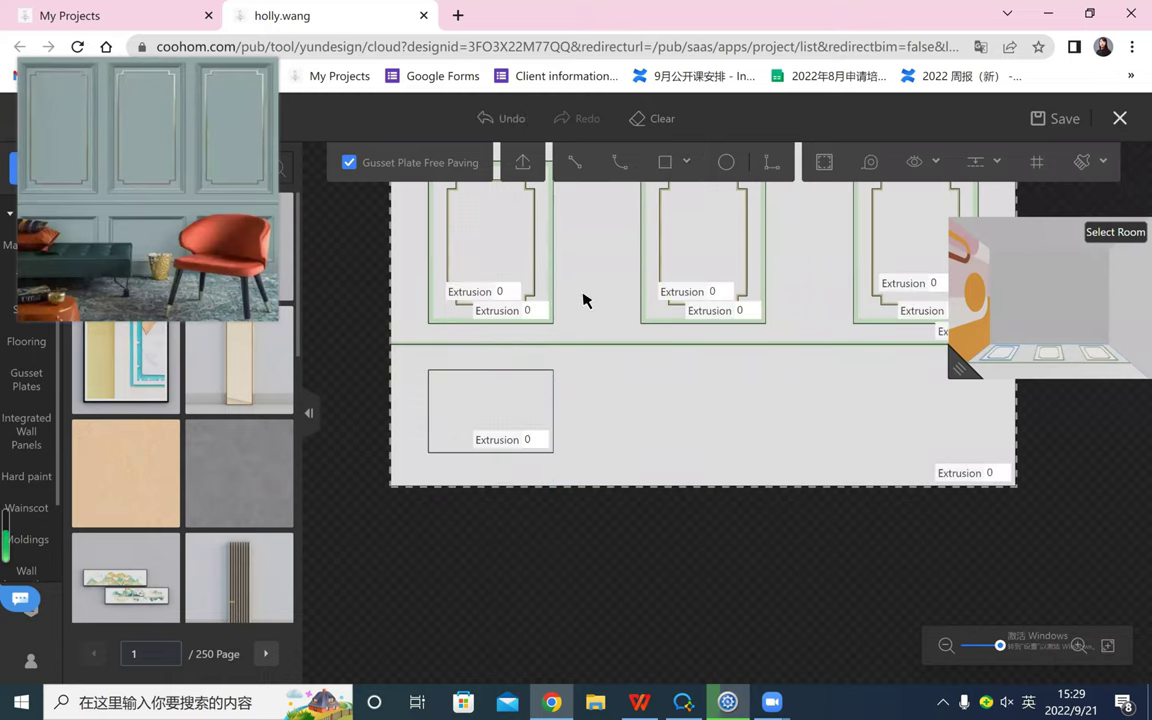
click(574, 164)
key(Escape)
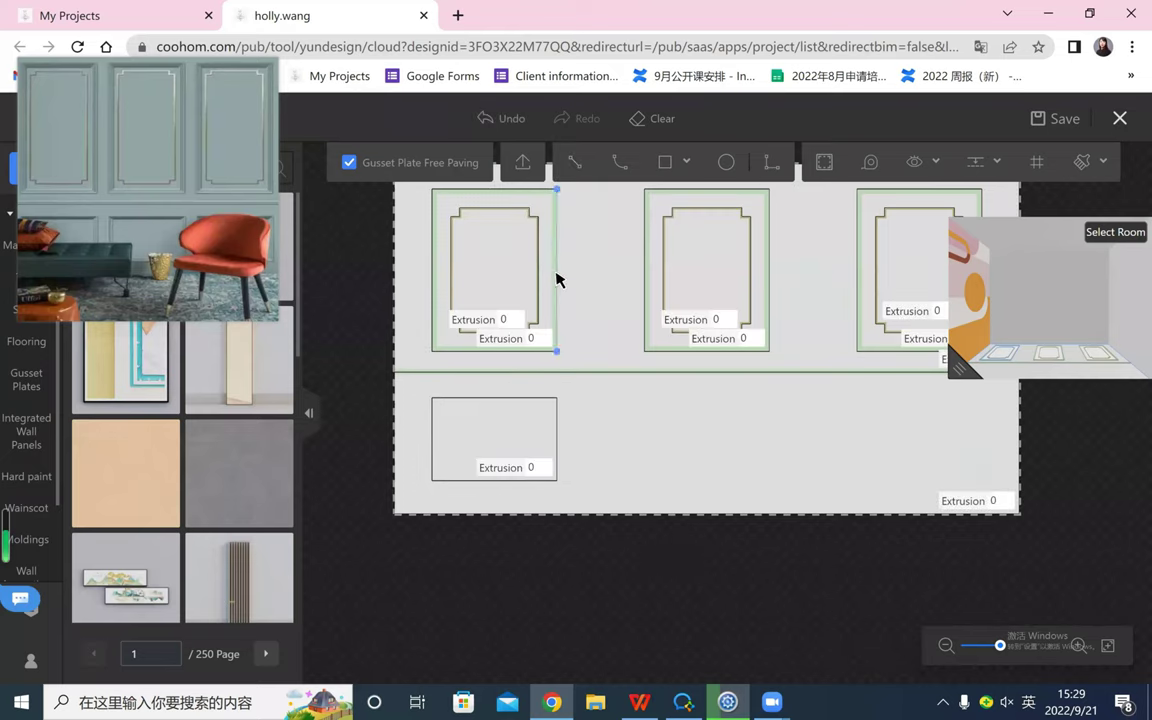
- Copy the molding from the first panel's outer frame to all four edges of the lower rectangle
click(556, 274)
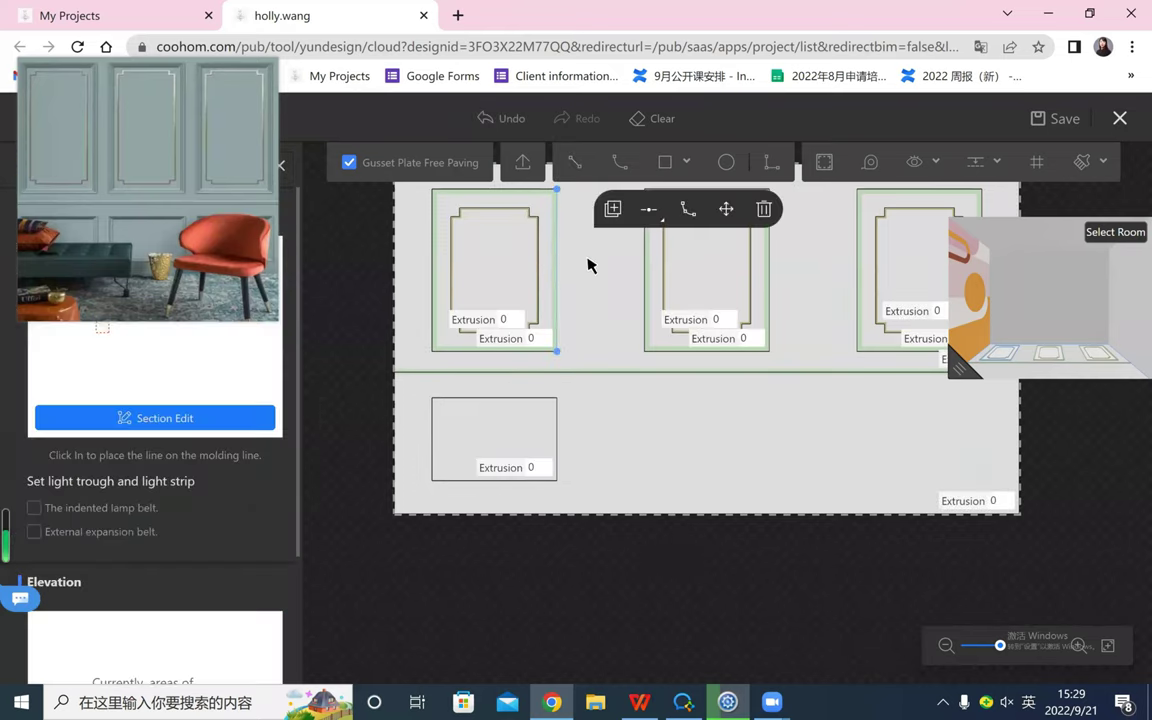
click(612, 209)
click(494, 399)
click(434, 440)
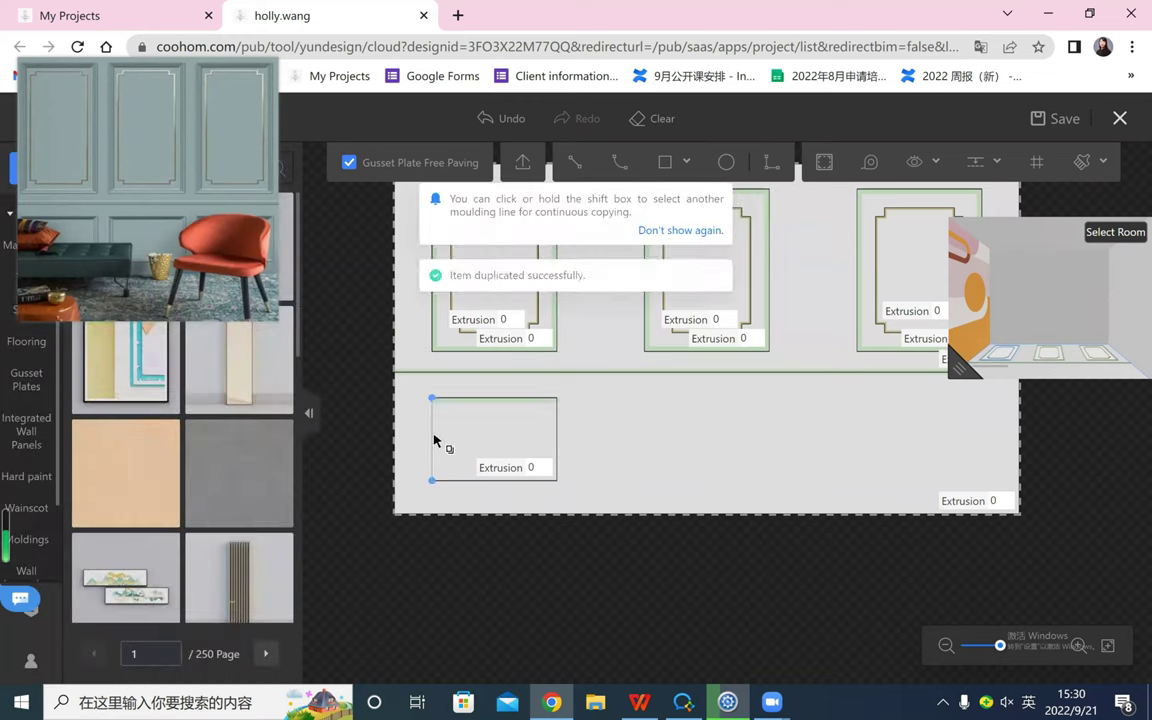
click(472, 481)
click(556, 452)
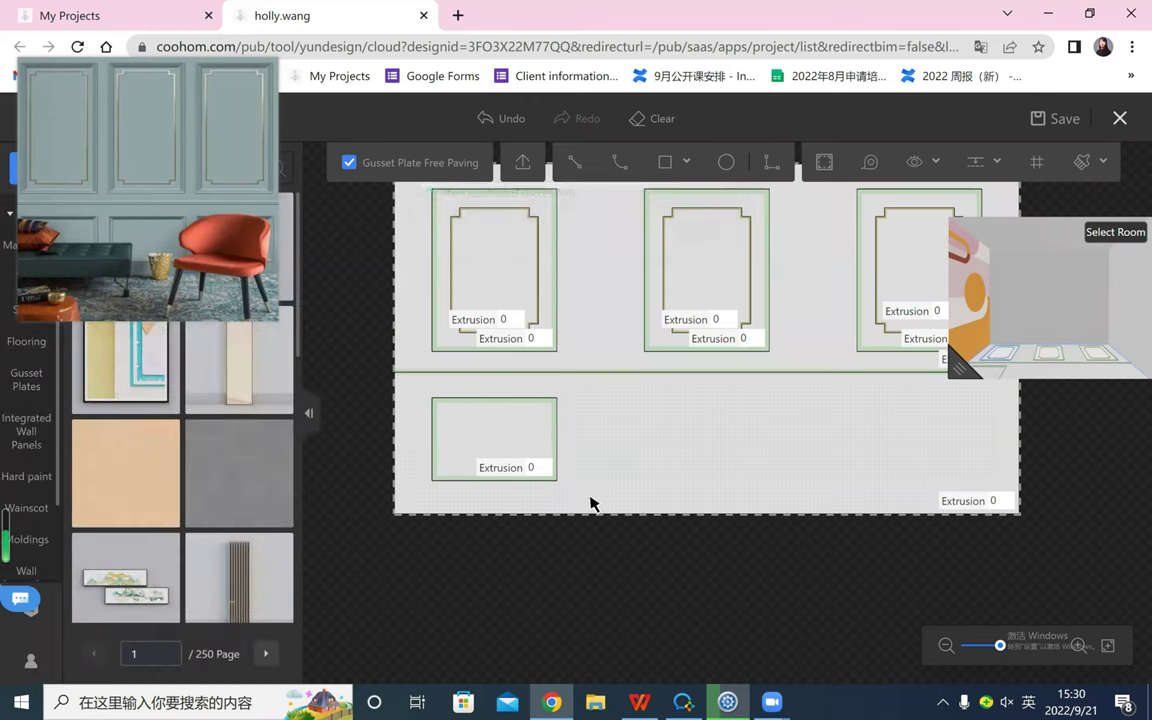
- Array the lower molded rectangle with quantity 3 on the X axis and 1 on the Y axis, aligned beneath the upper panels
click(420, 394)
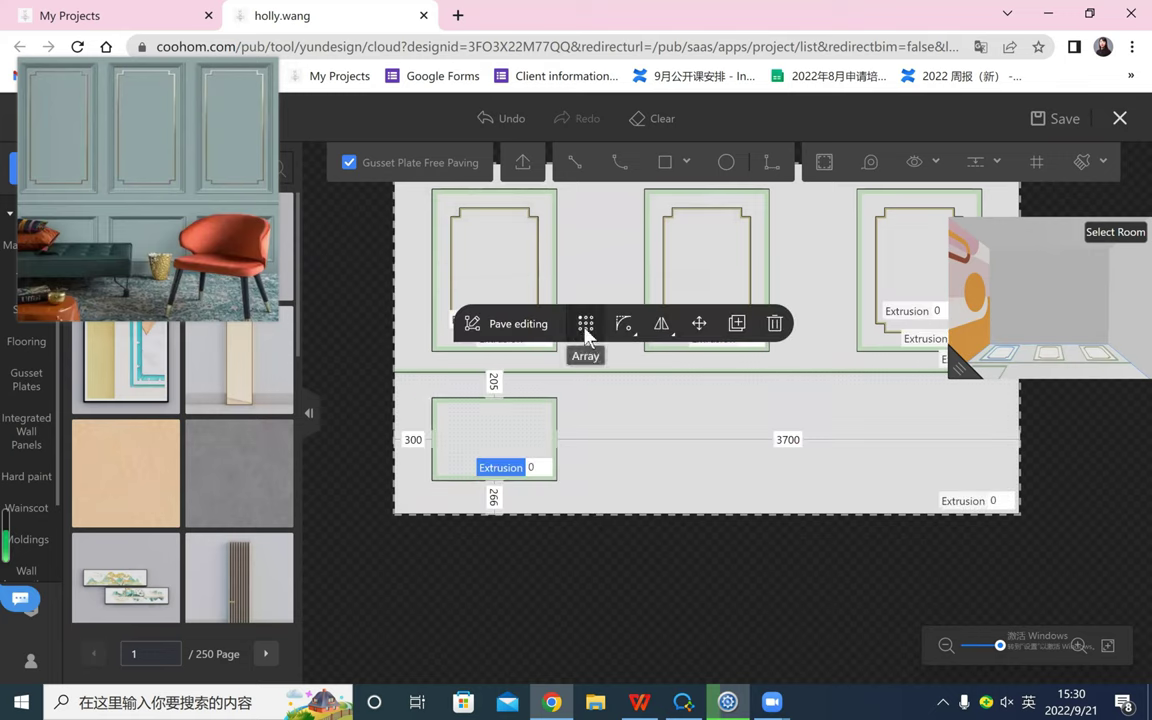
click(586, 323)
click(427, 645)
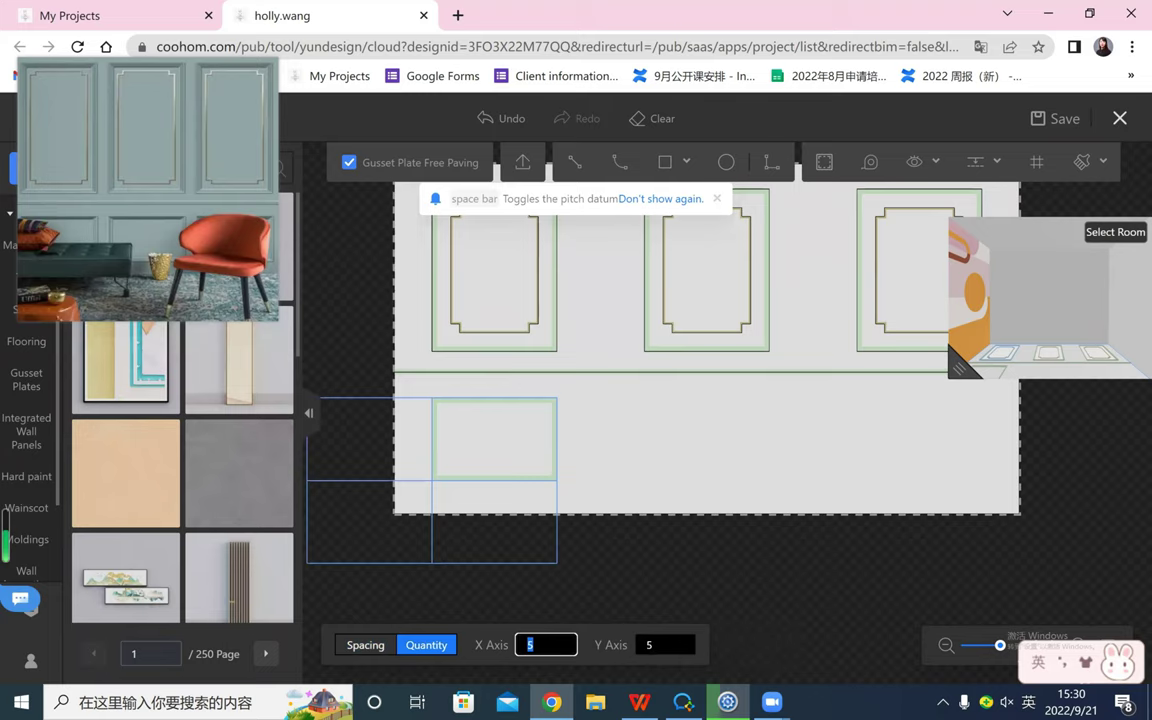
key(Return)
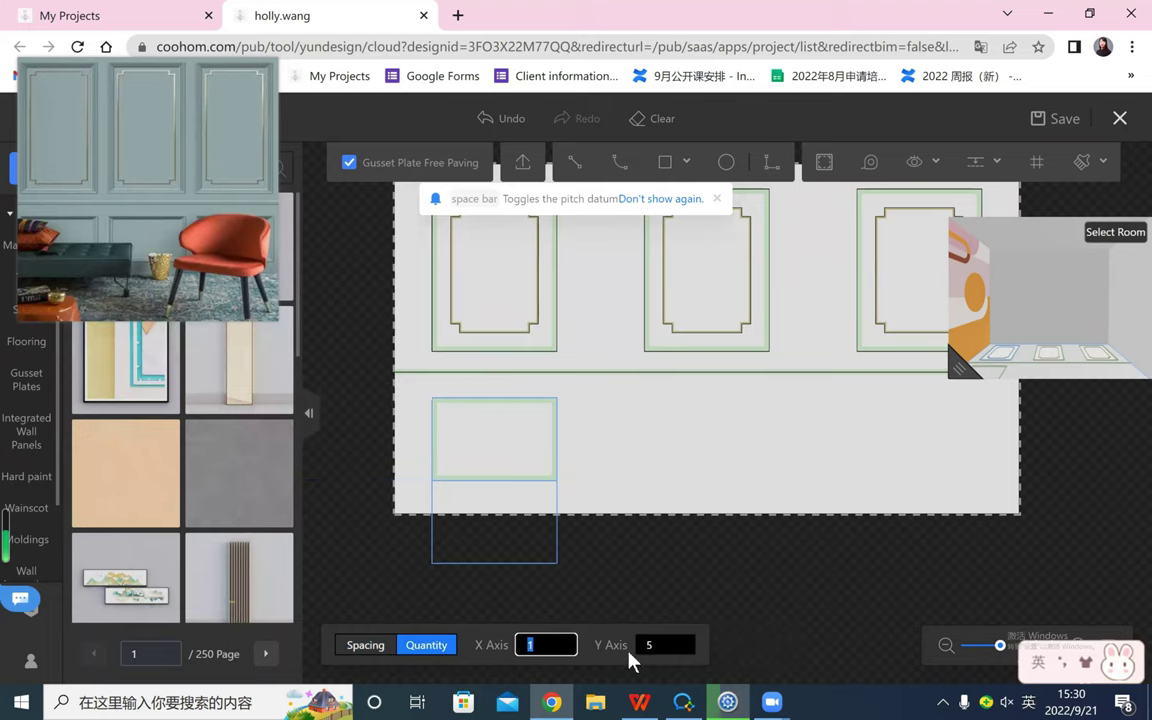
key(Tab)
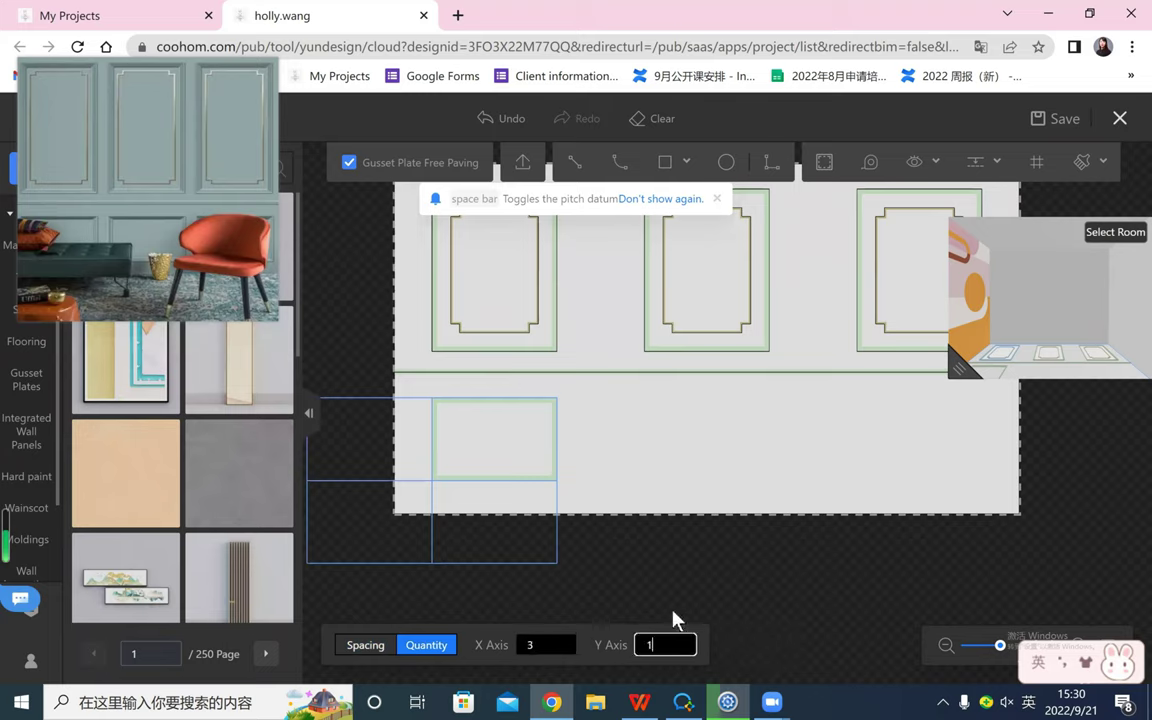
text(1)
key(Return)
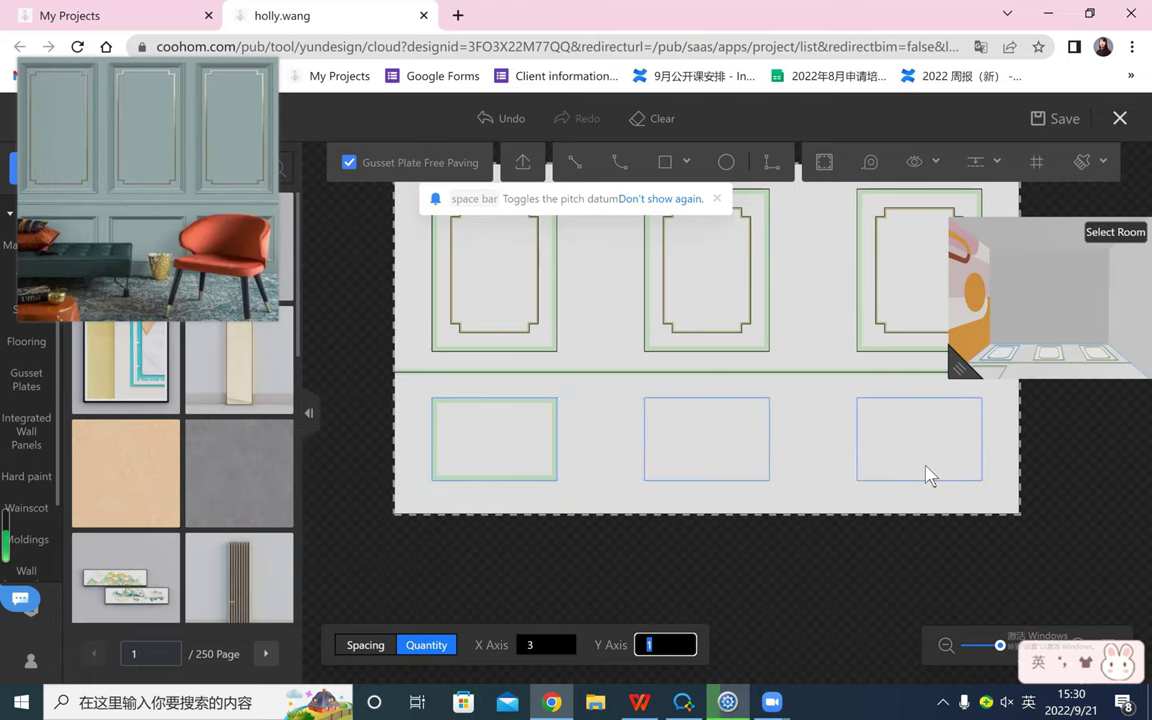
click(902, 586)
scroll(902, 586, down, 2)
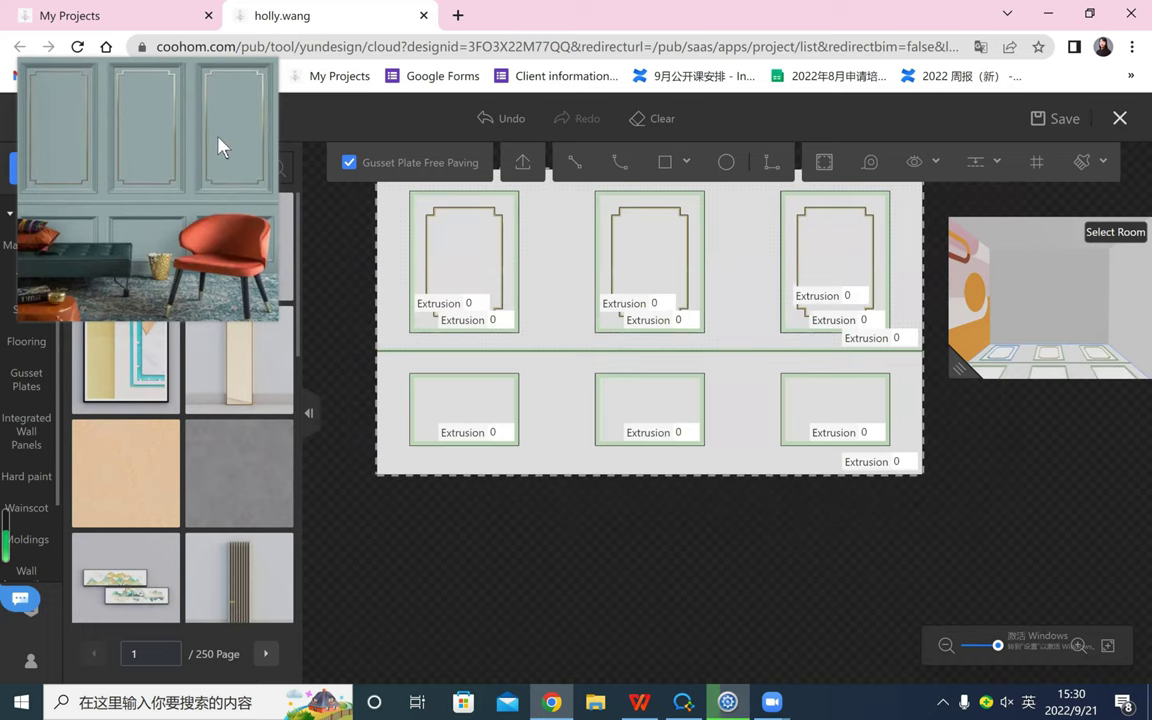
- Filter the Paints & Coatings mappings by light green and apply a light green paint to the wall area above the horizontal molding
drag(219, 137, 1104, 193)
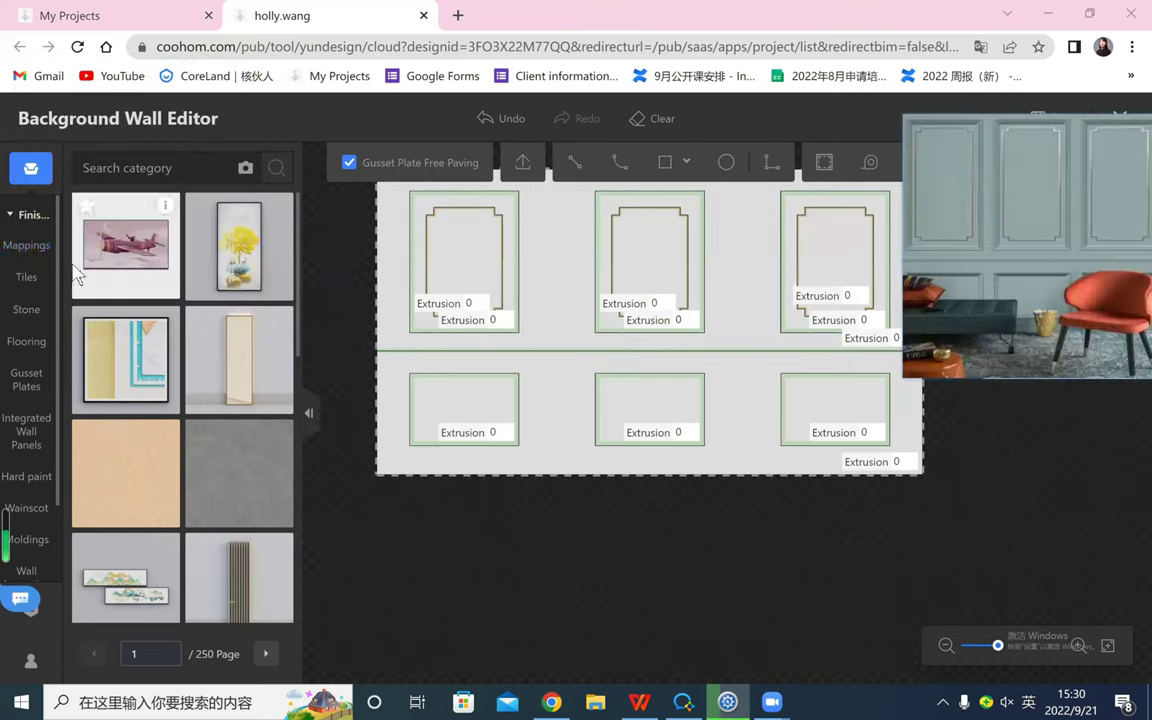
click(38, 249)
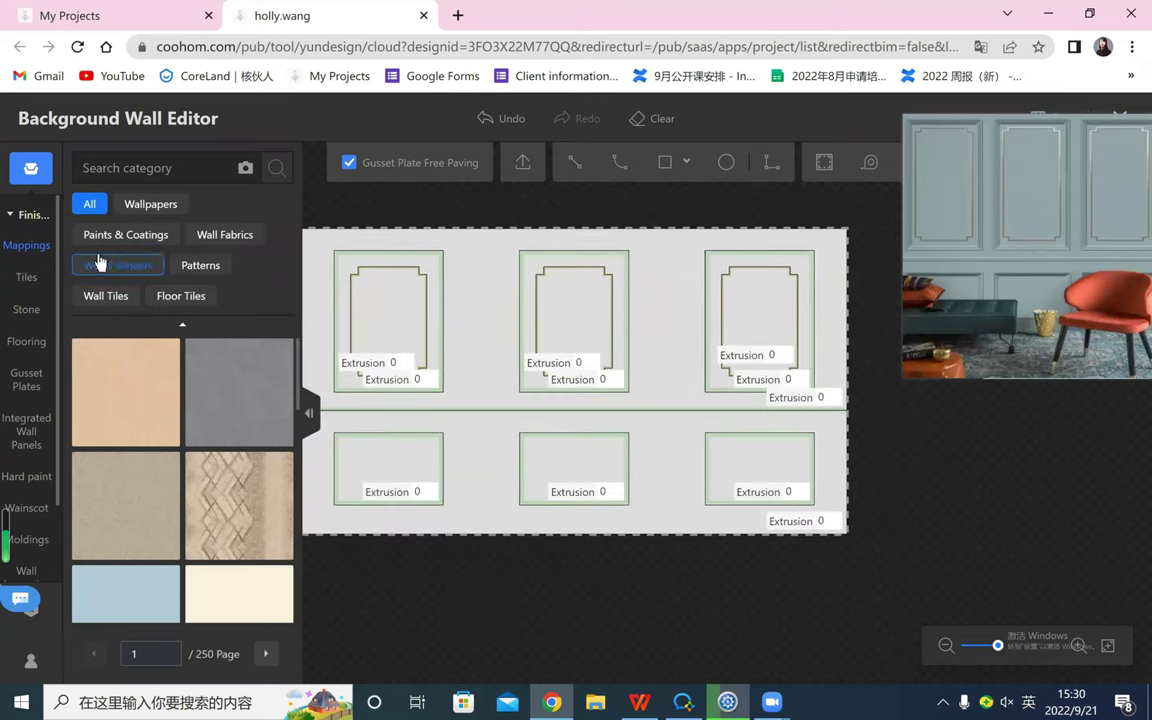
click(119, 240)
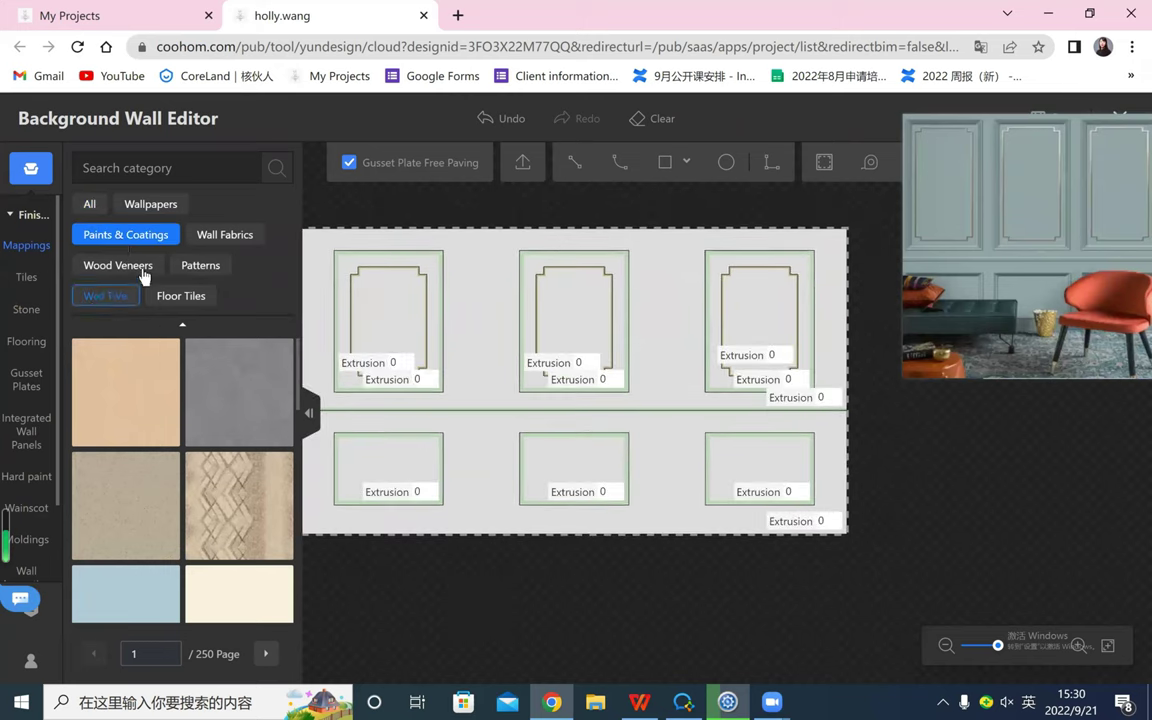
scroll(164, 386, down, 1)
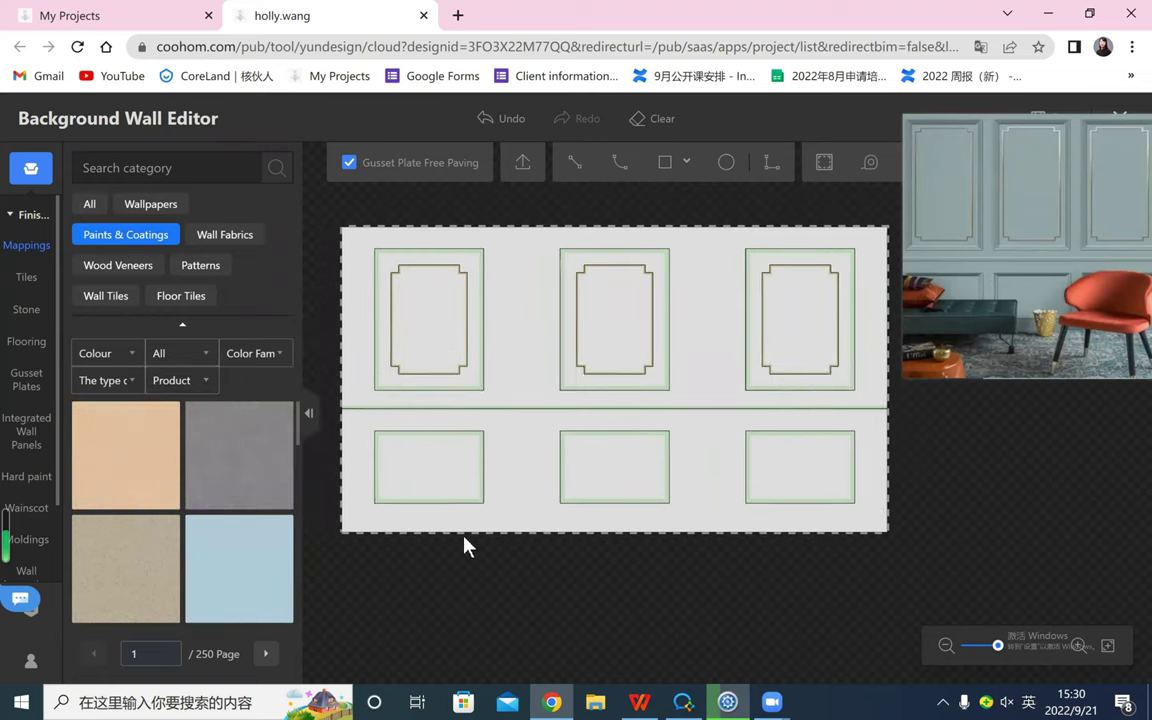
click(122, 355)
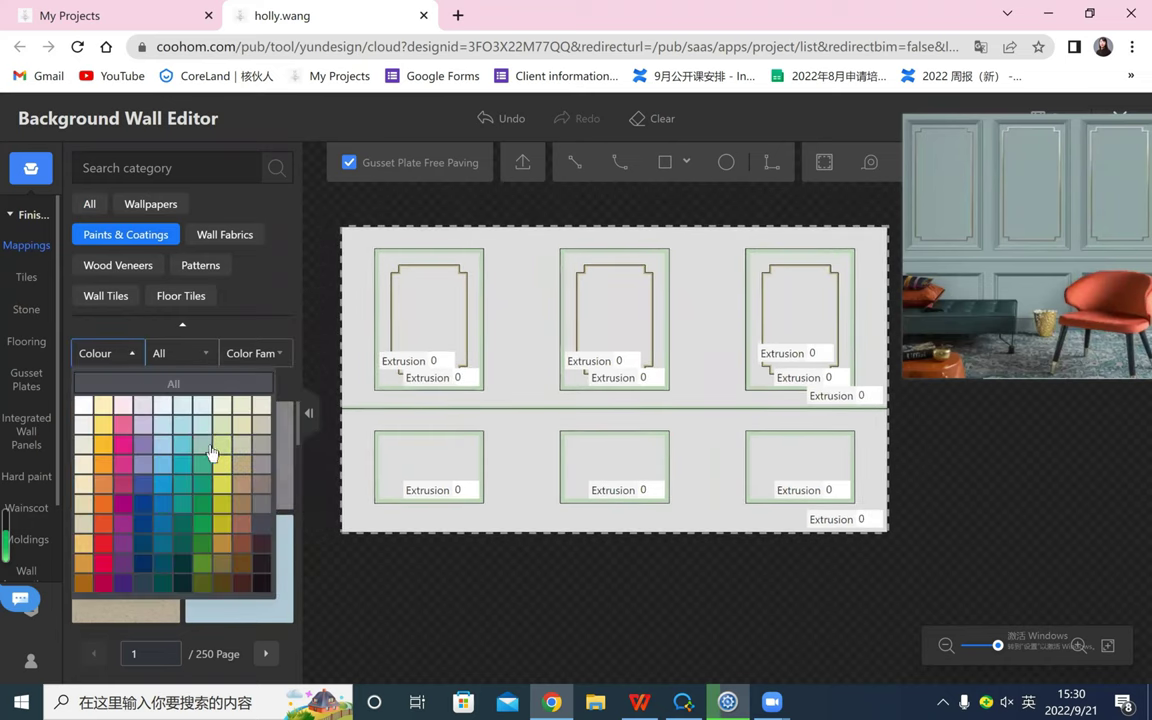
click(204, 446)
click(122, 350)
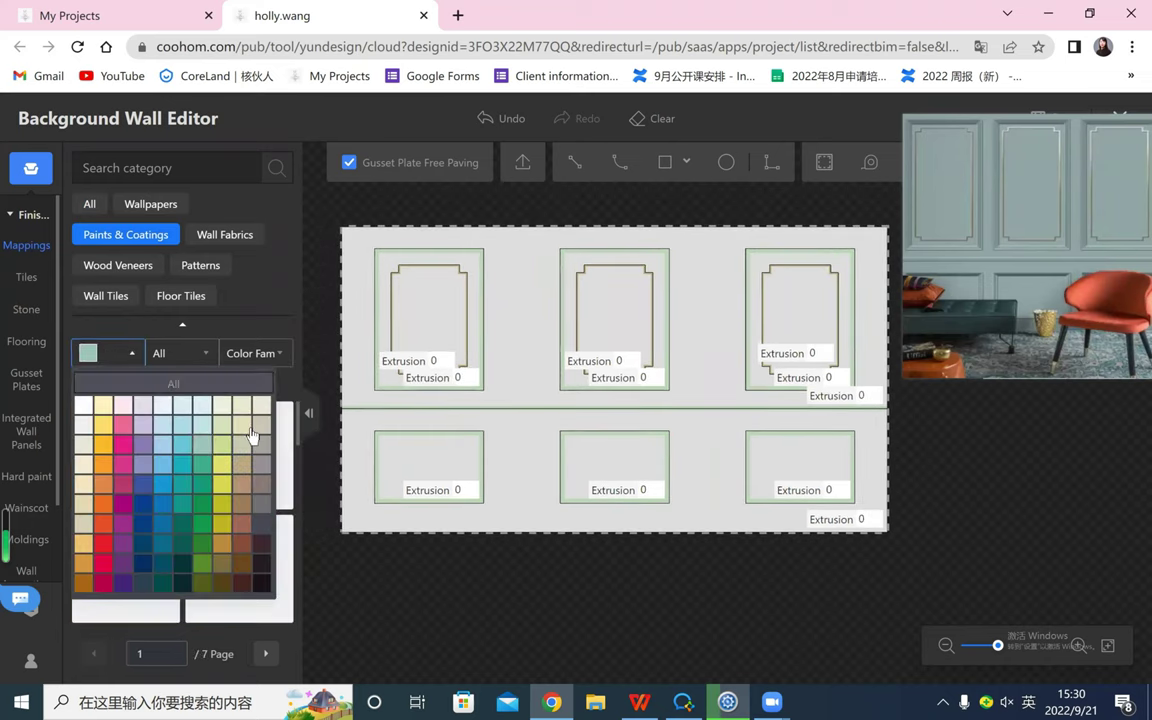
click(245, 483)
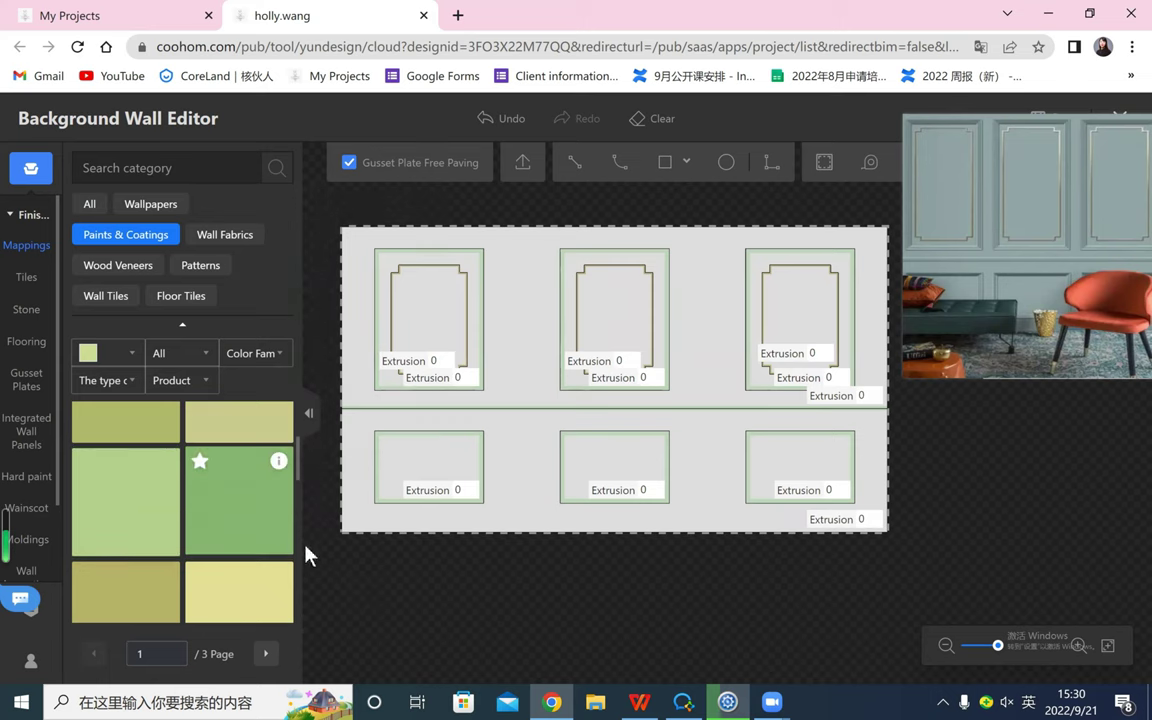
click(240, 500)
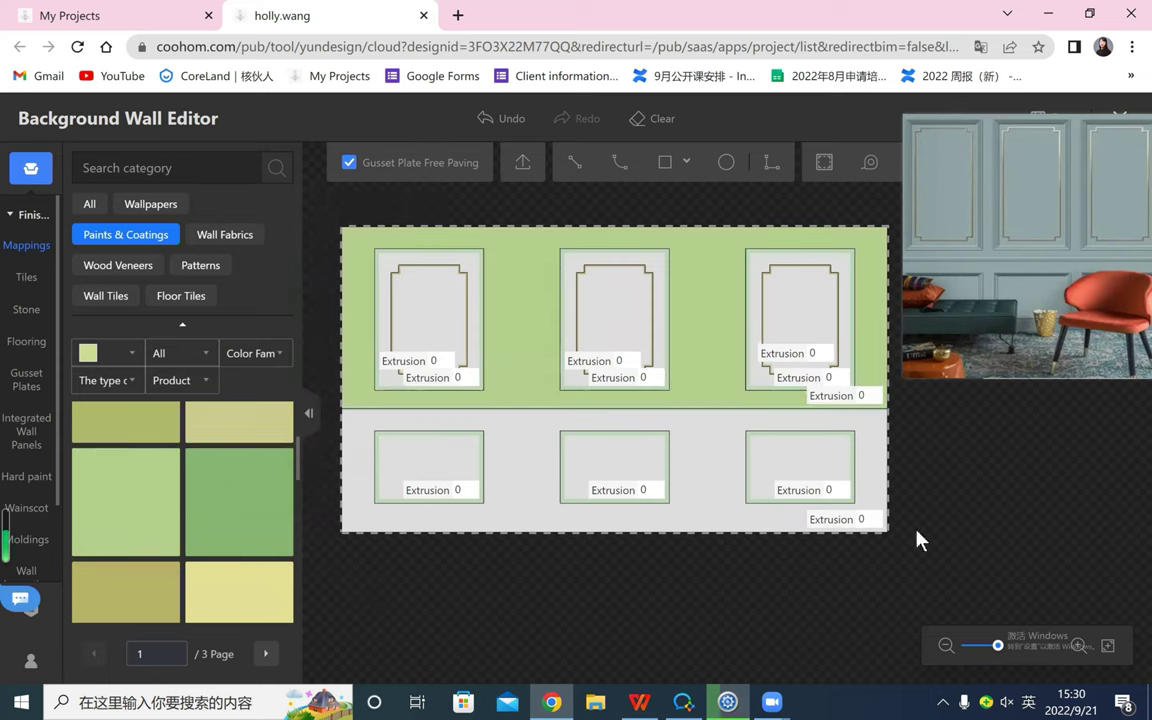
- Copy the light green paint onto the lower wall area and all three upper panels, inside and outside their notched frames
scroll(975, 255, down, 4)
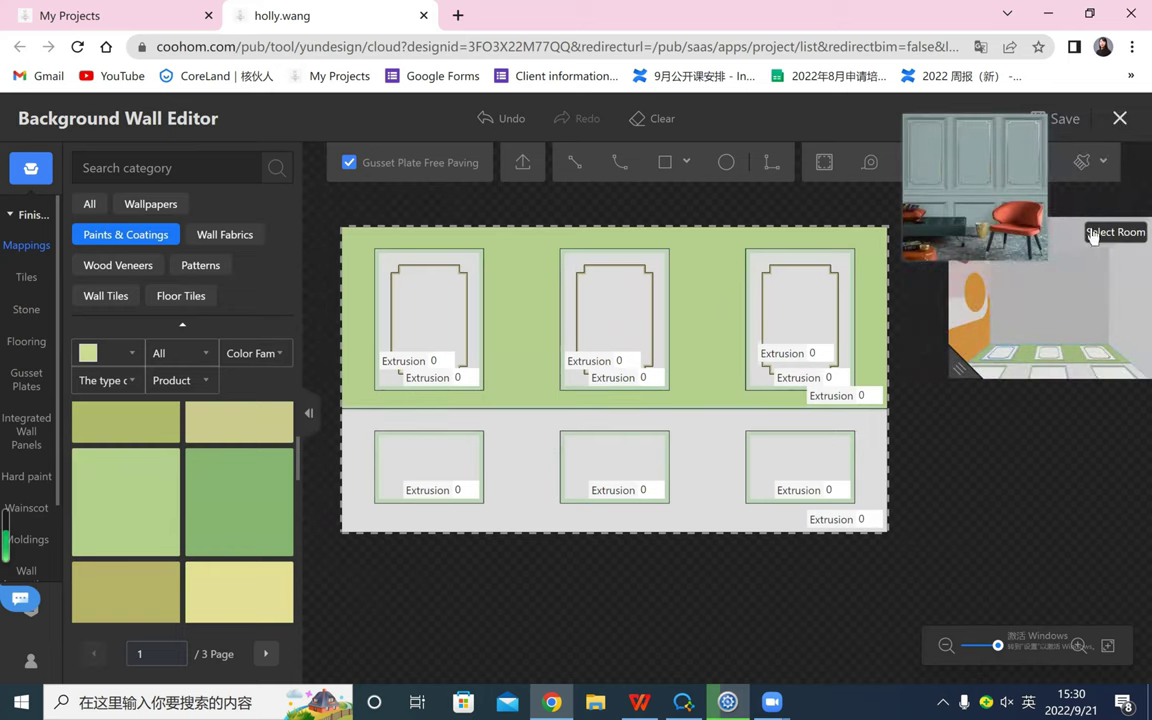
drag(1000, 200, 1086, 361)
scroll(1088, 205, up, 3)
scroll(889, 255, down, 2)
click(1080, 161)
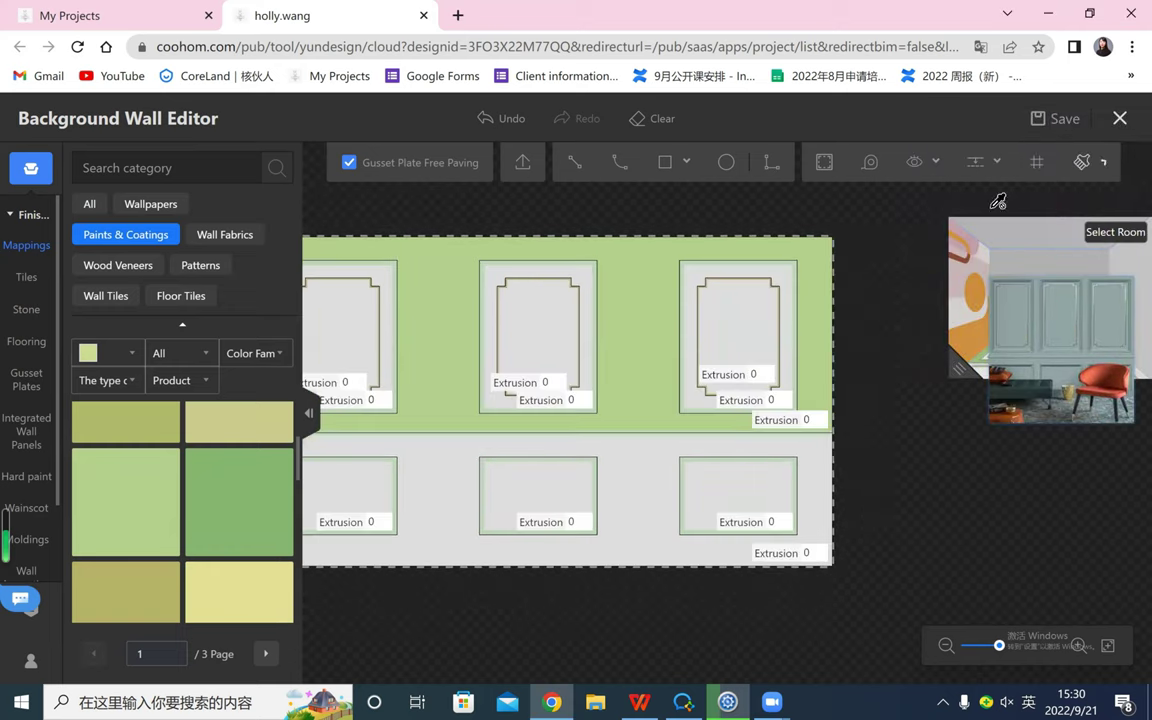
click(662, 450)
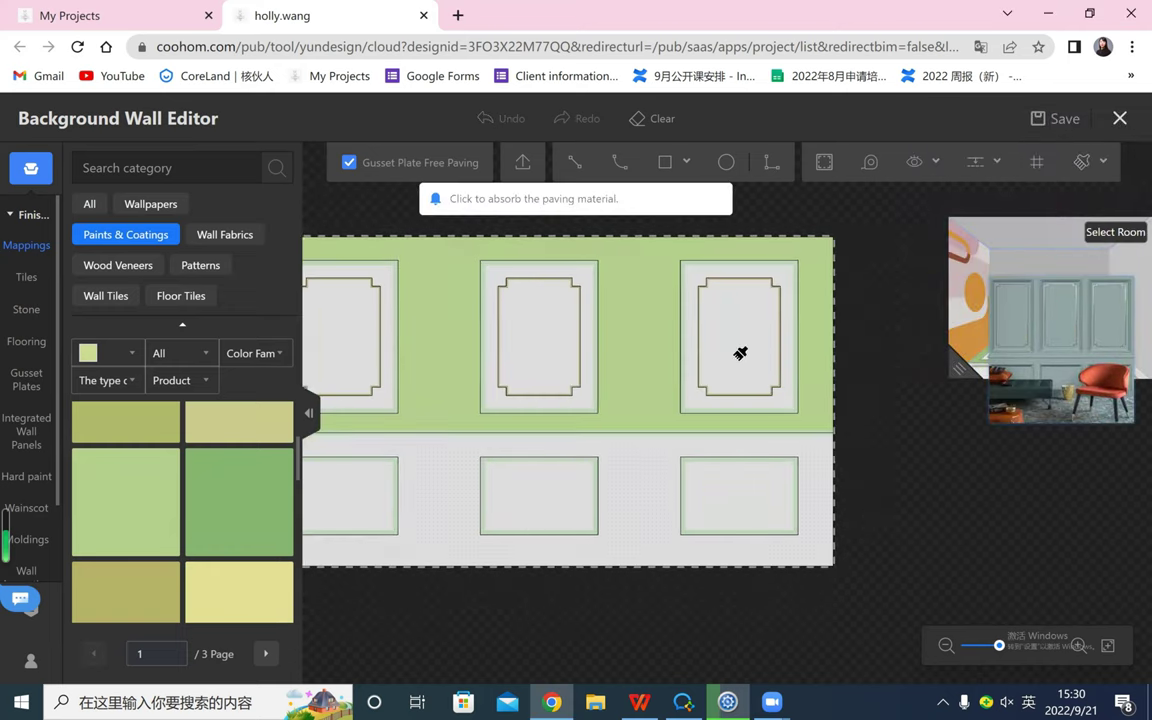
click(729, 287)
click(788, 274)
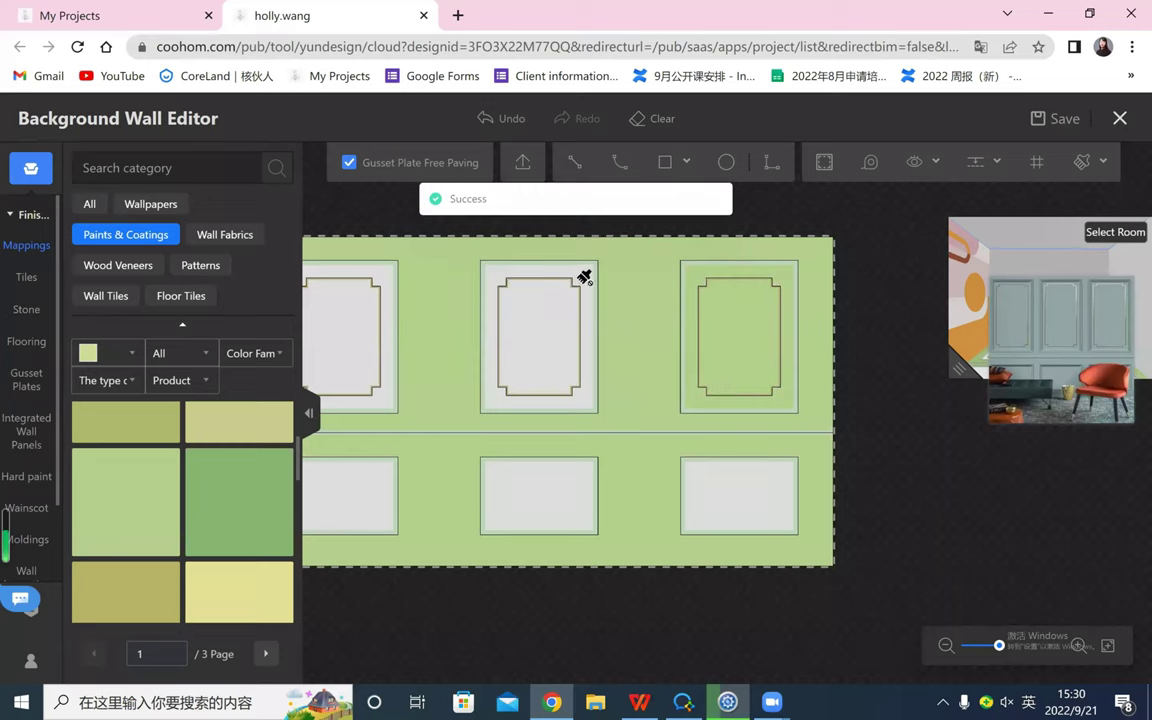
click(540, 300)
click(378, 272)
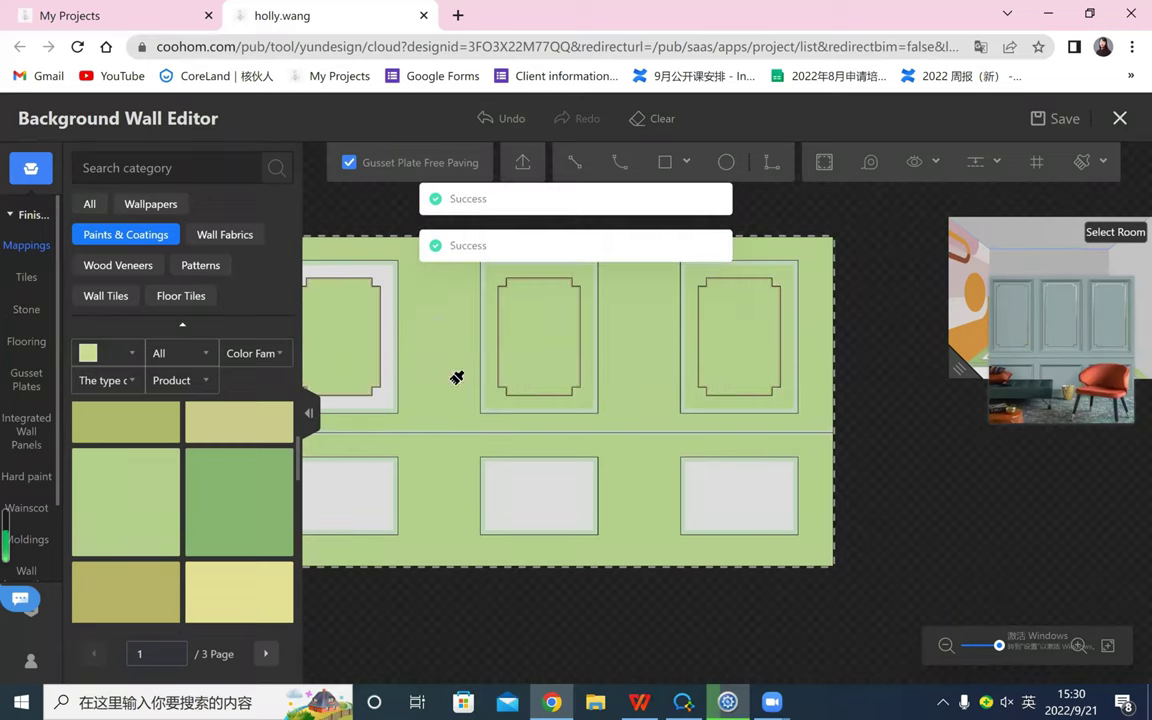
drag(509, 604, 646, 589)
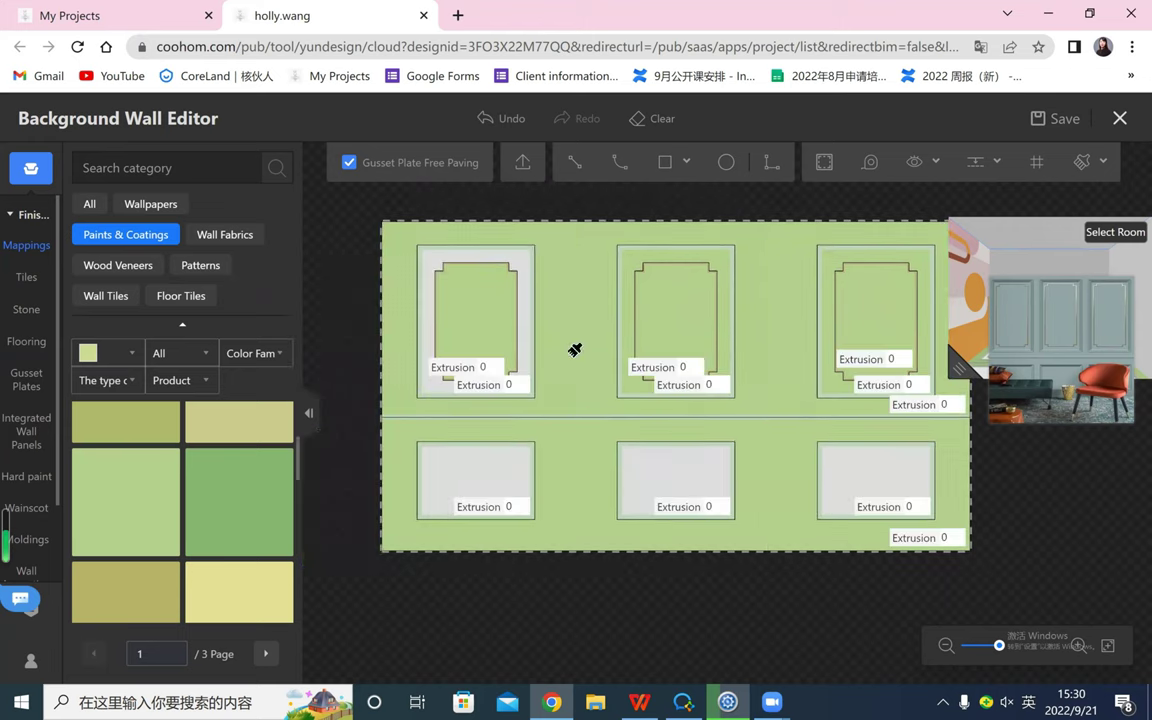
click(527, 395)
- Copy the light green paint into the three lower molded frames and stop painting
click(481, 468)
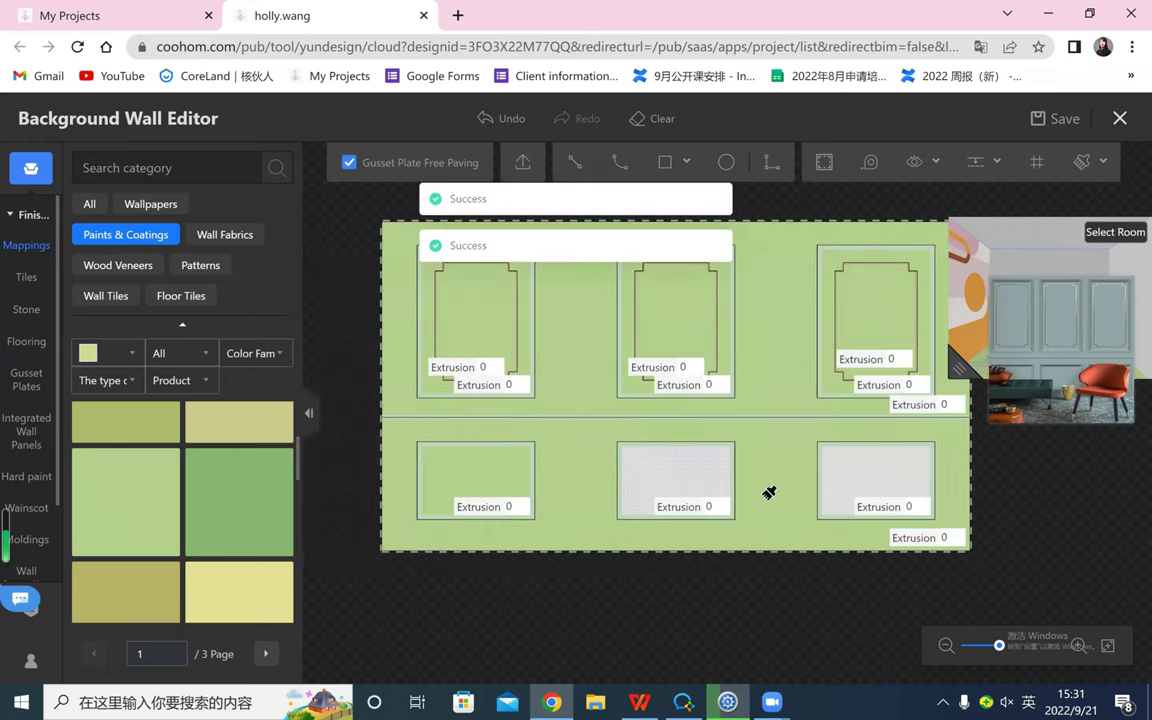
click(700, 478)
click(869, 458)
right_click(720, 594)
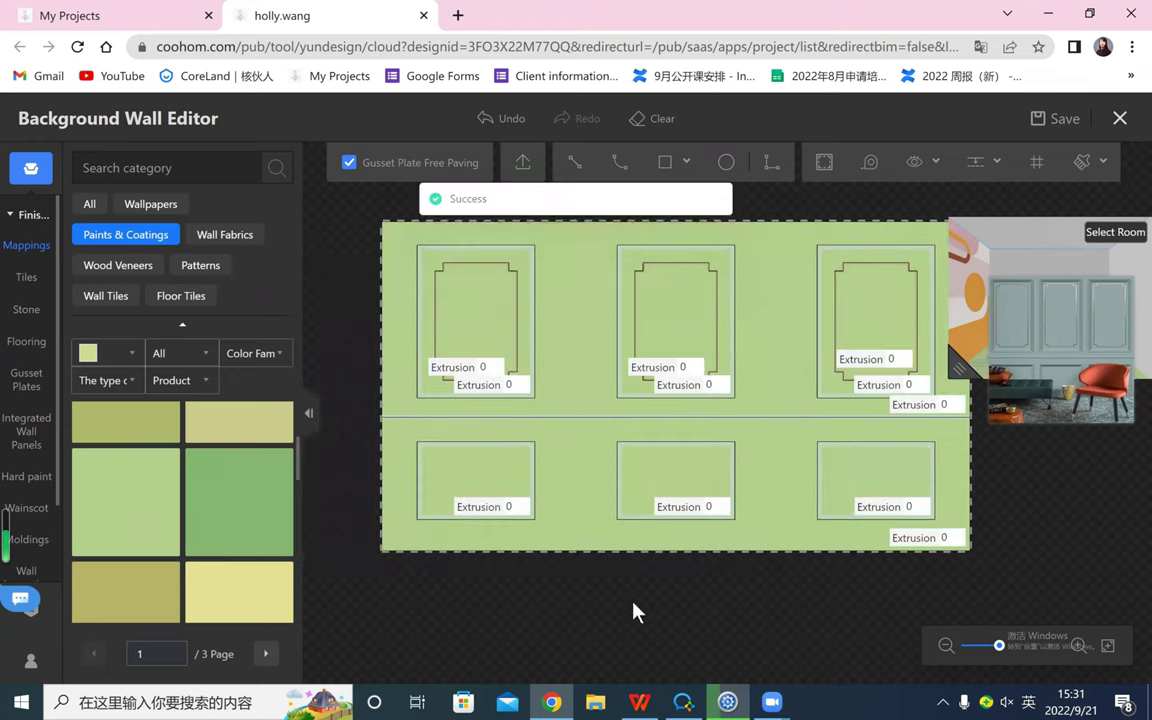
scroll(633, 606, down, 3)
scroll(697, 615, up, 3)
drag(680, 625, 700, 576)
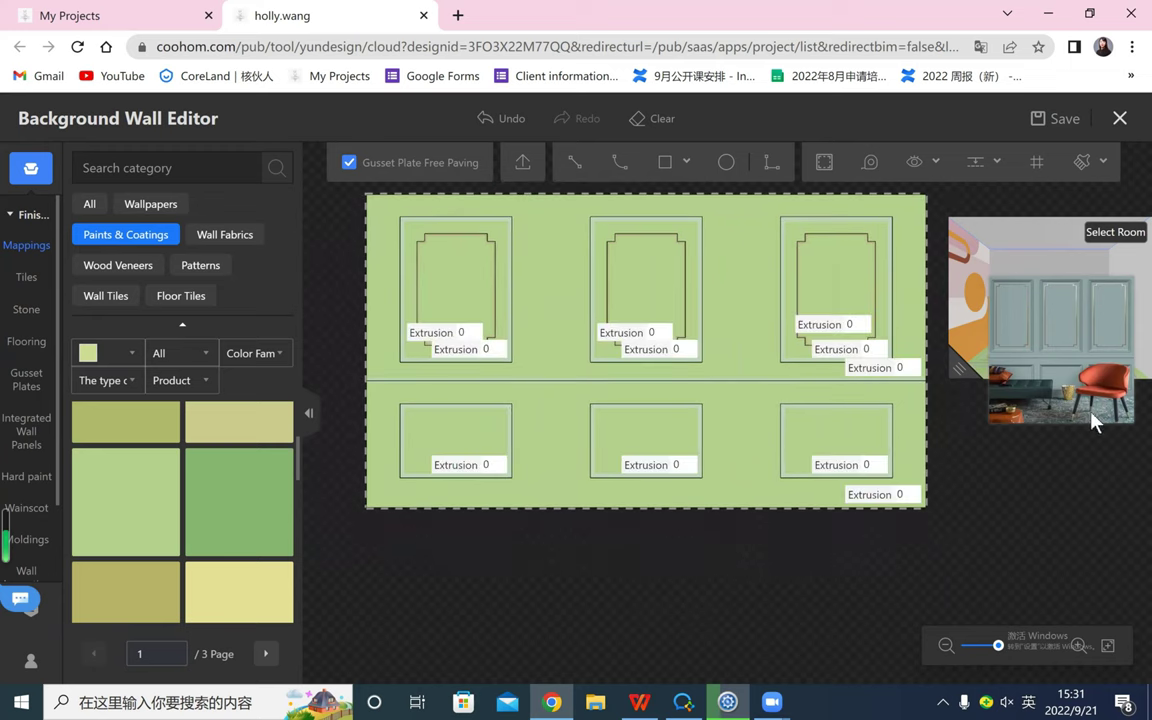
- Return to the 3D room view and examine the wall alongside the enlarged reference photo
drag(971, 287, 187, 303)
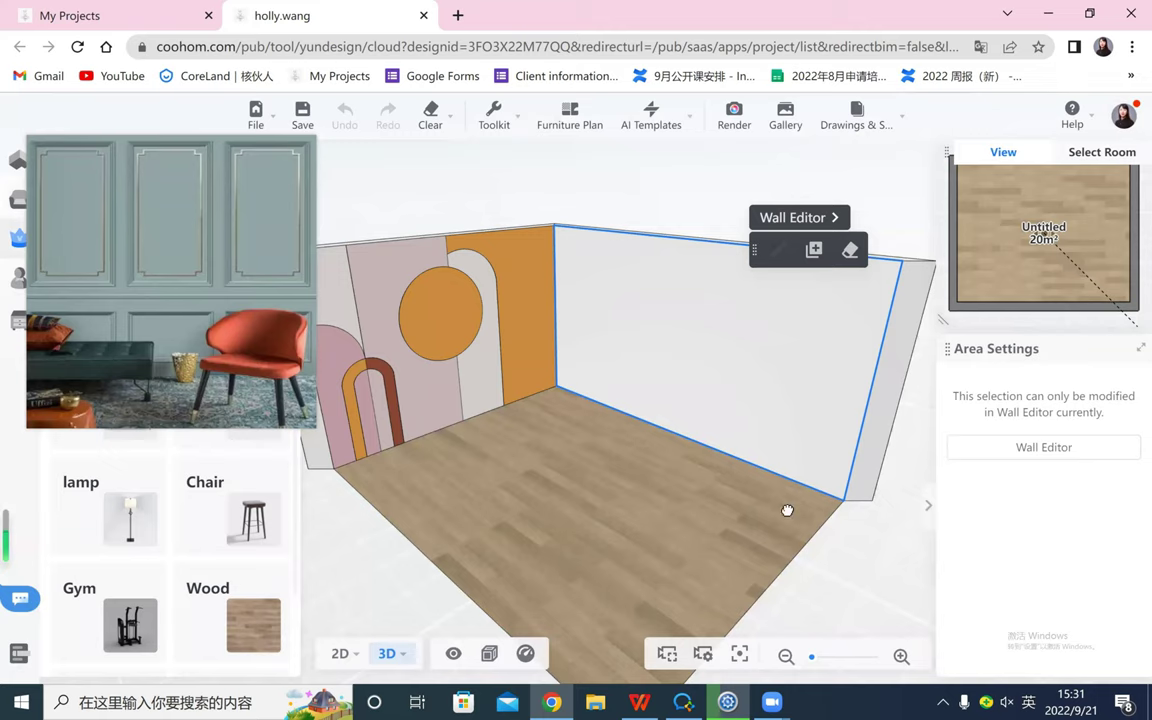
drag(544, 488, 630, 425)
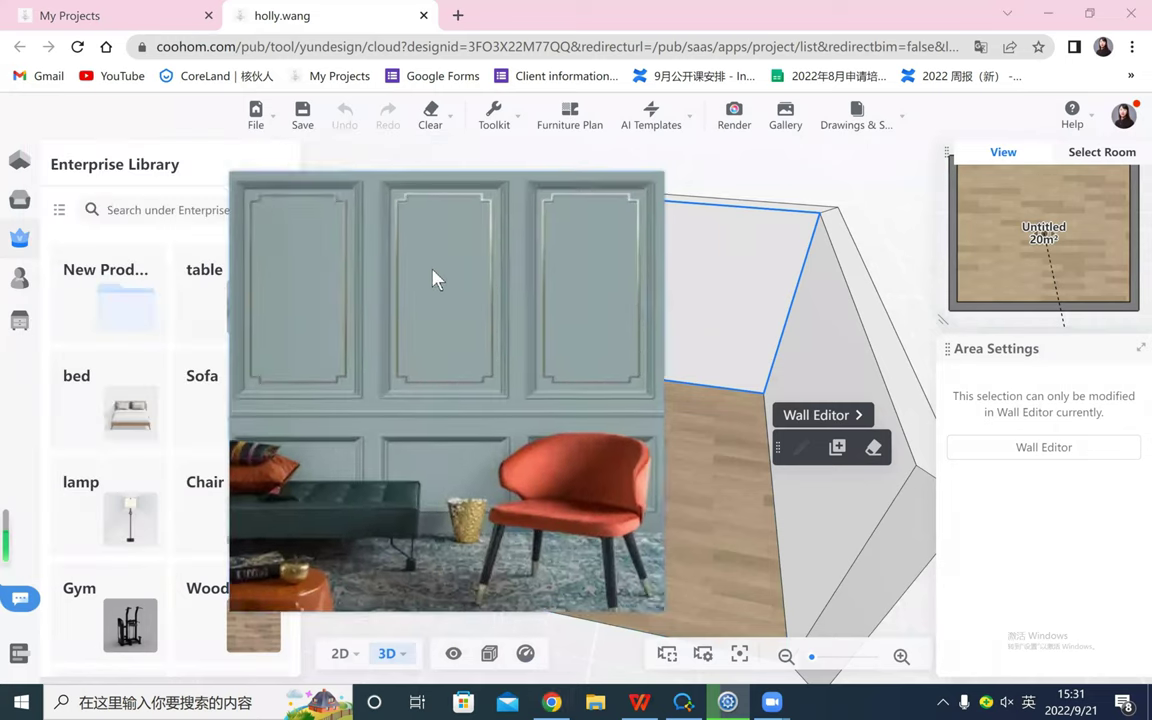
scroll(432, 280, up, 3)
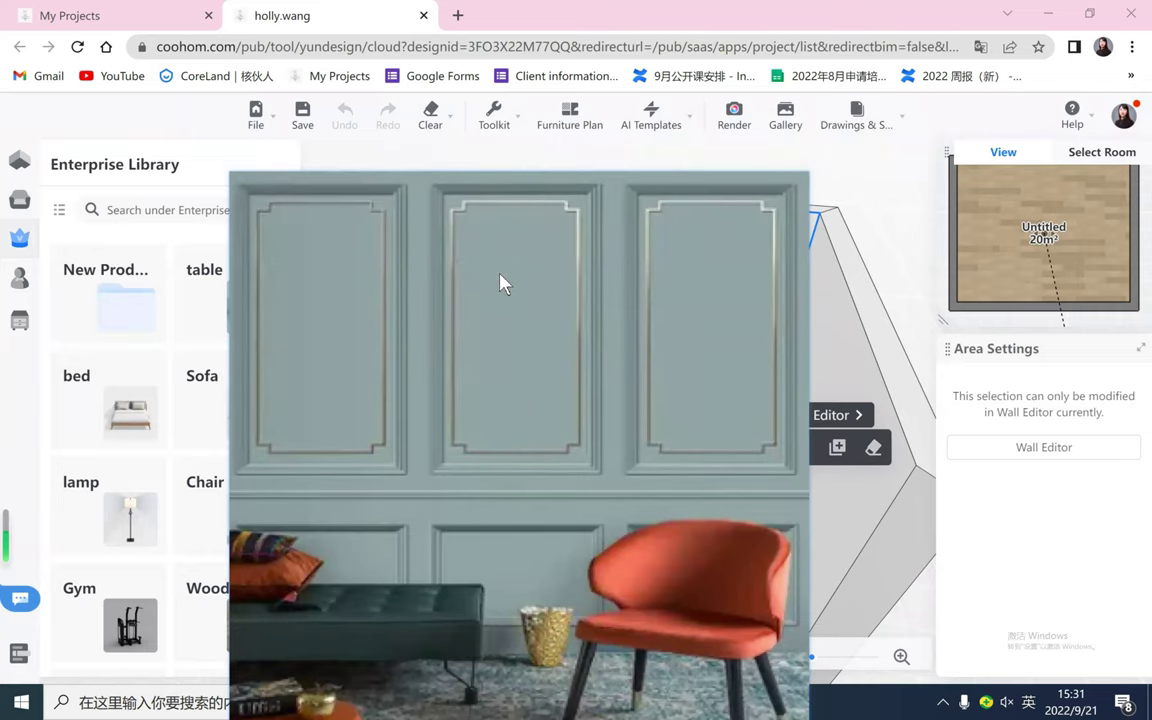
scroll(499, 275, up, 1)
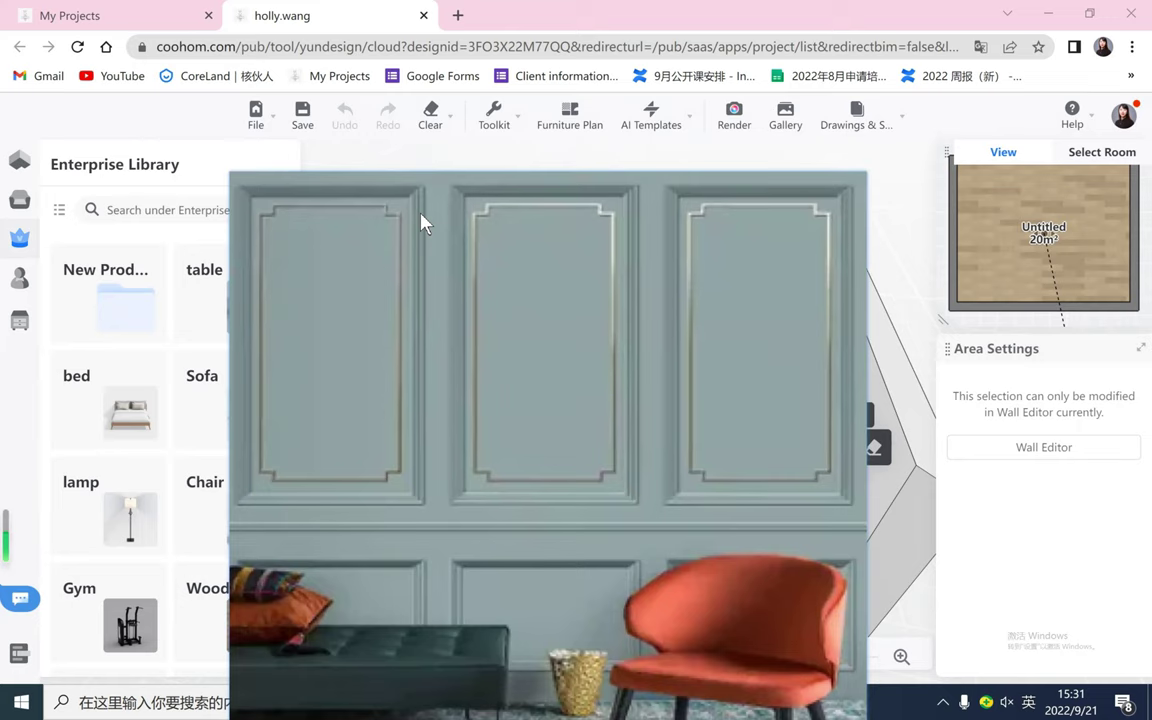
scroll(421, 224, down, 10)
drag(400, 330, 277, 303)
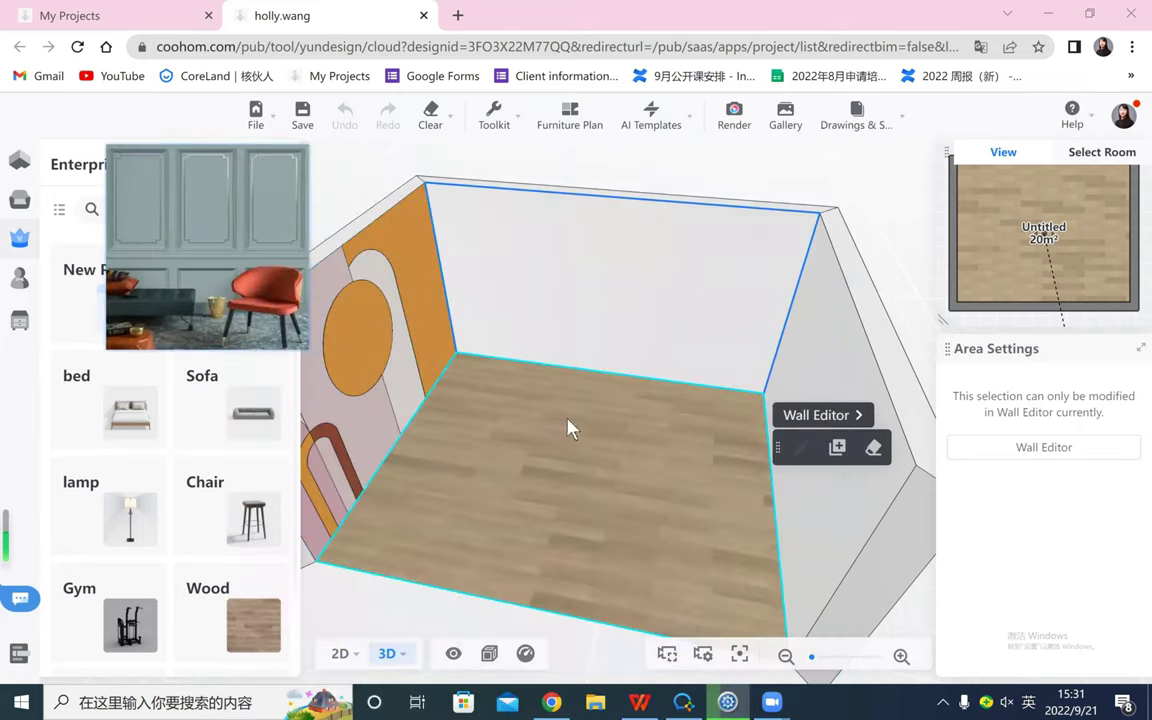
drag(568, 426, 480, 455)
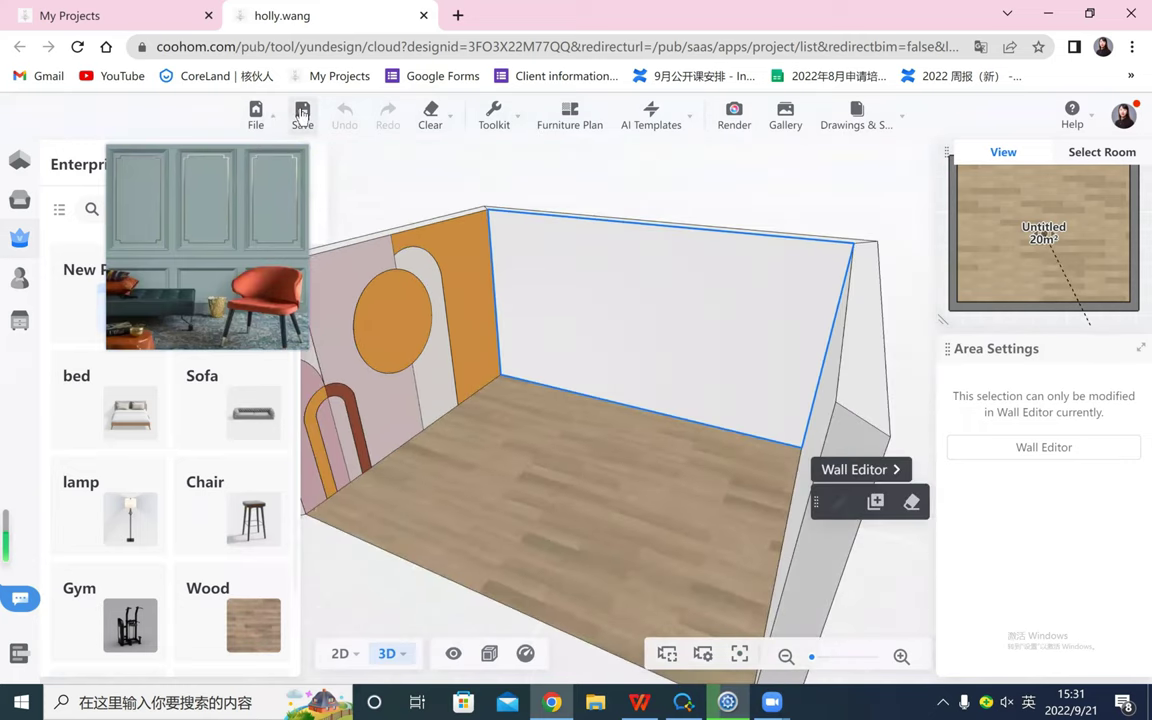
- Save the project and reload the design page
click(305, 118)
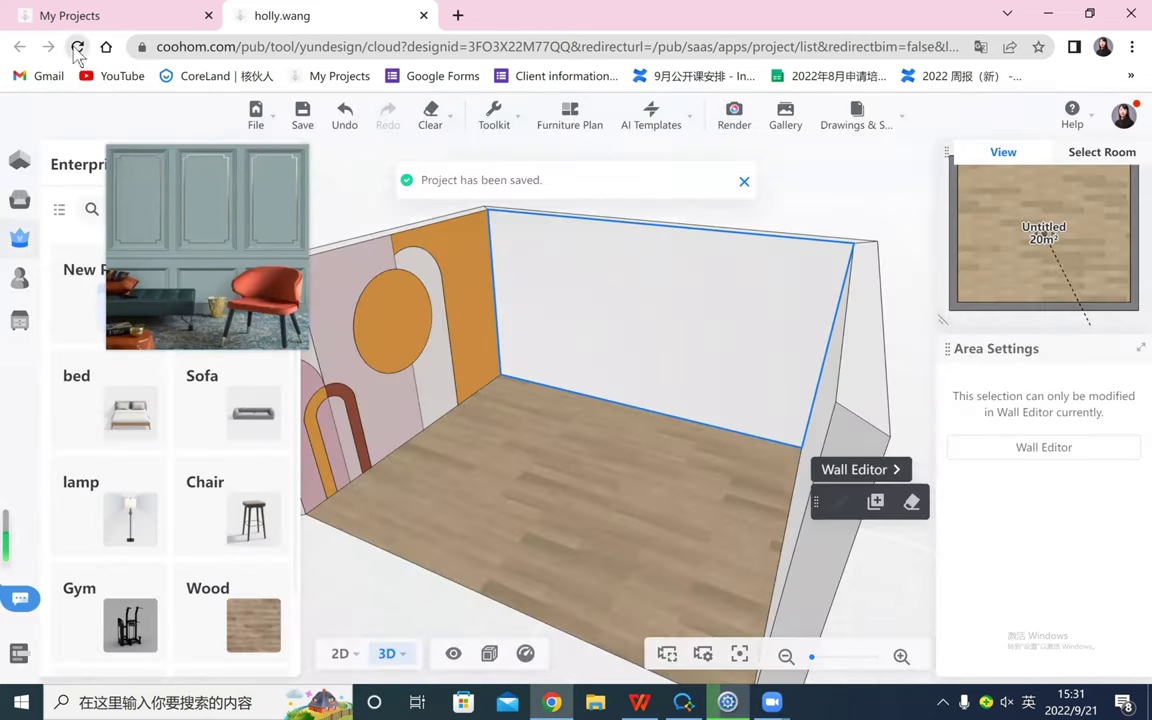
click(77, 47)
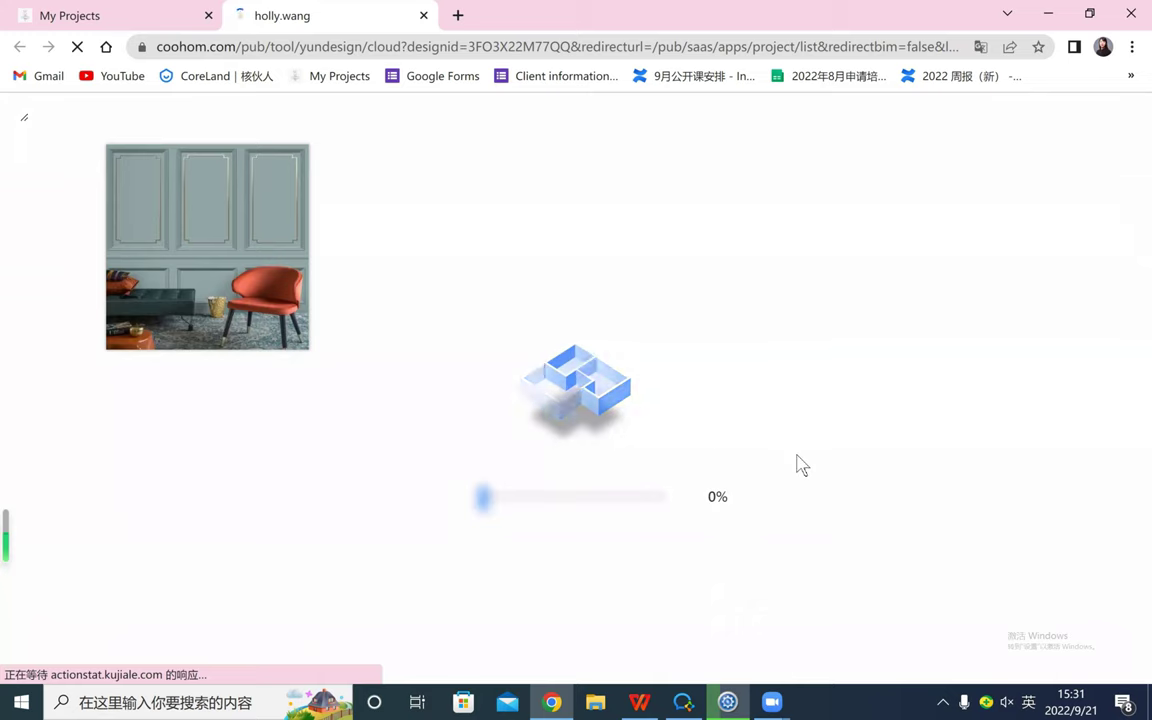
- Unmute the computer's speakers
click(1007, 702)
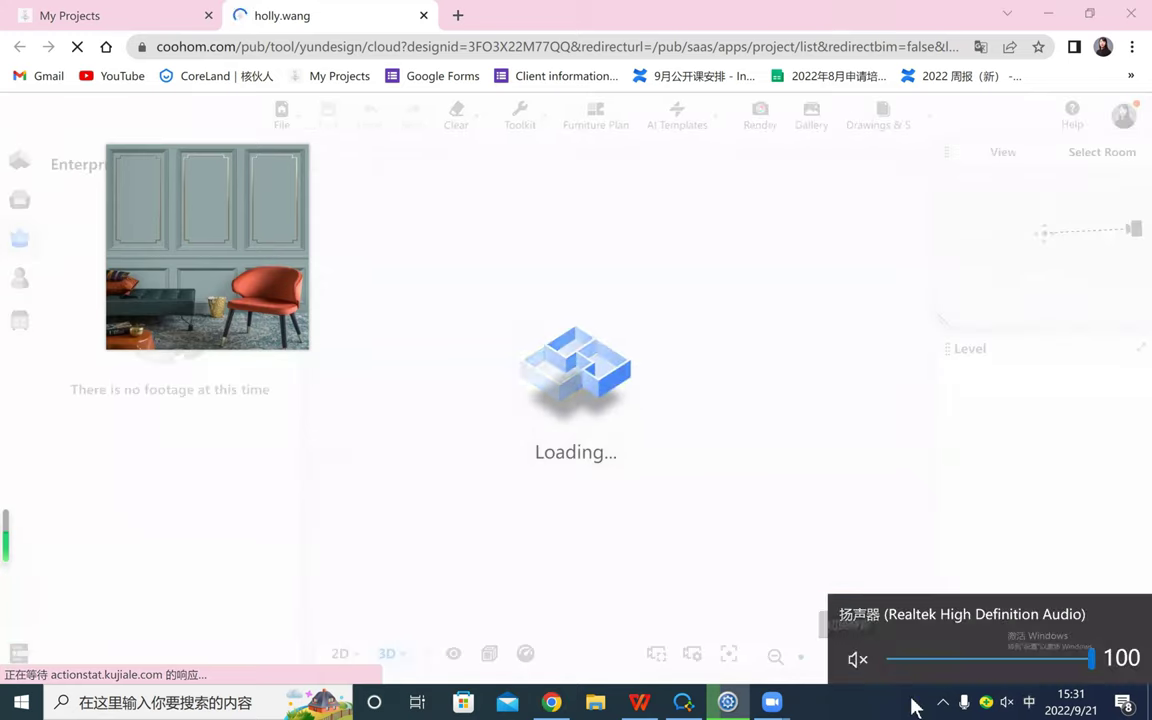
click(859, 657)
click(867, 698)
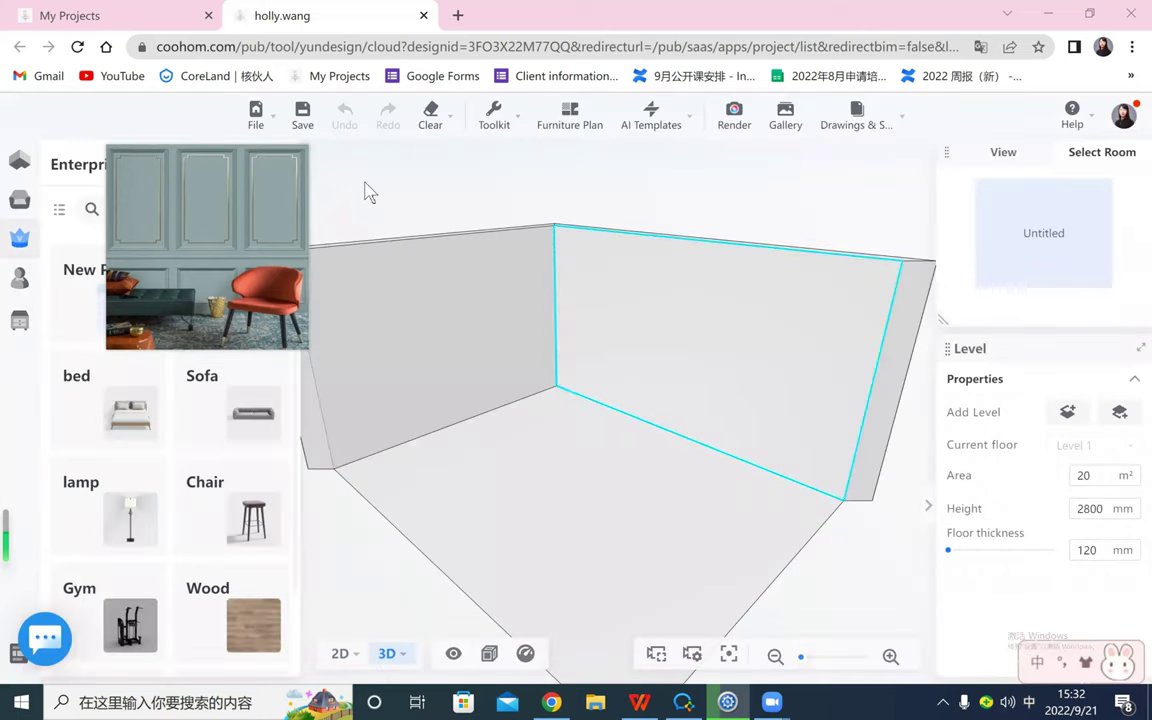
mouse_move(430, 115)
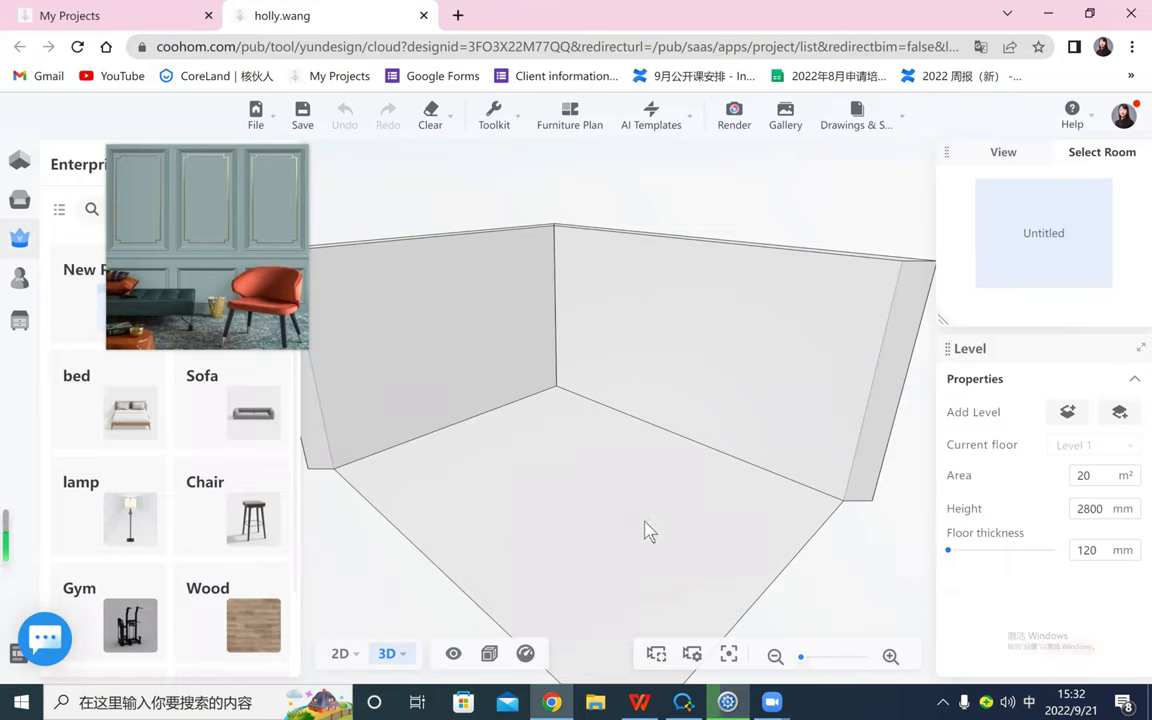
drag(309, 512, 432, 110)
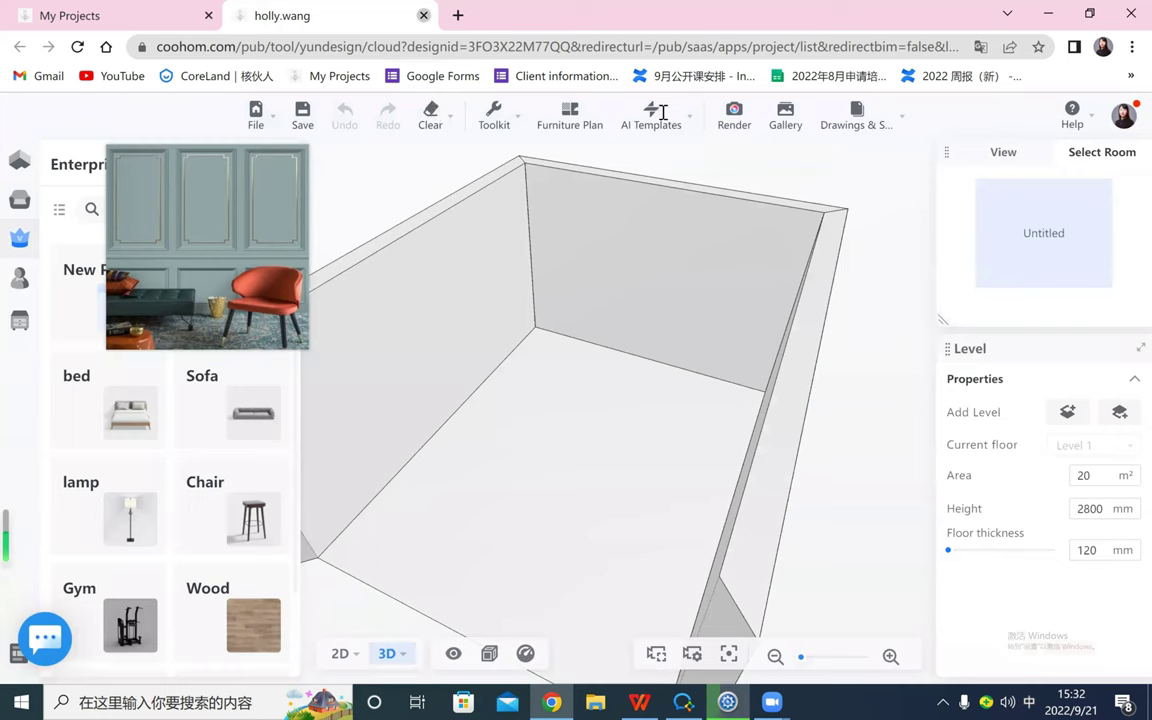
- Close the current design tab and open the Background Wall project from the project list
click(423, 15)
key(Escape)
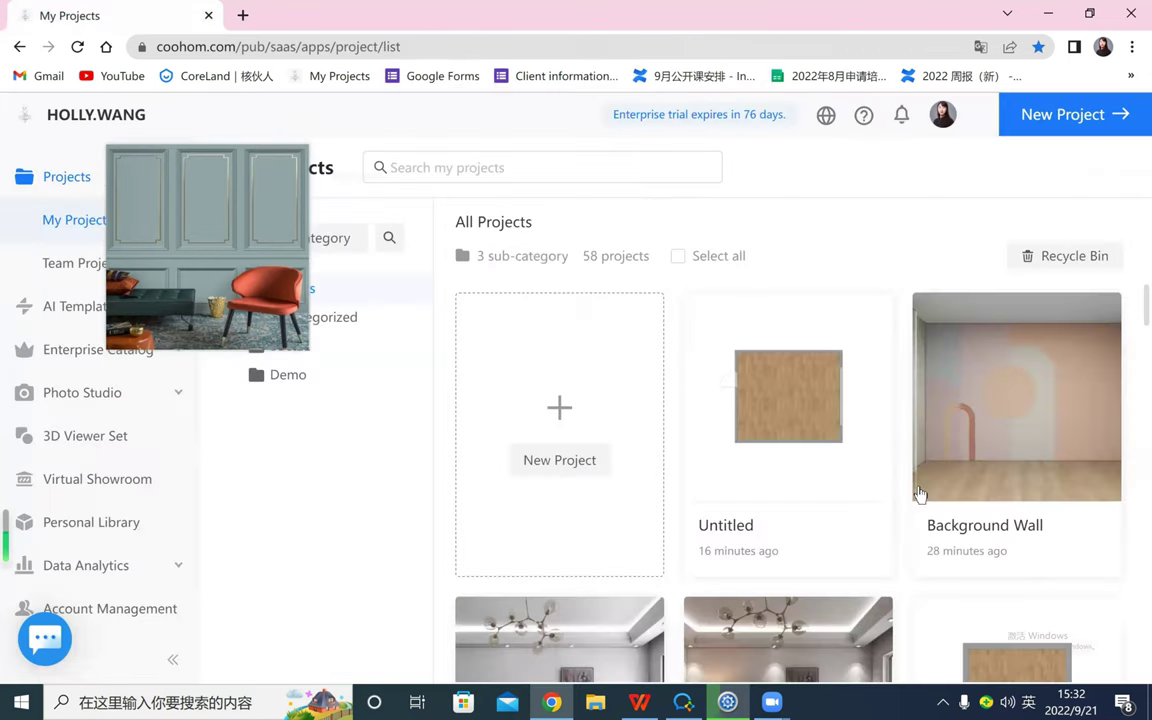
click(1012, 428)
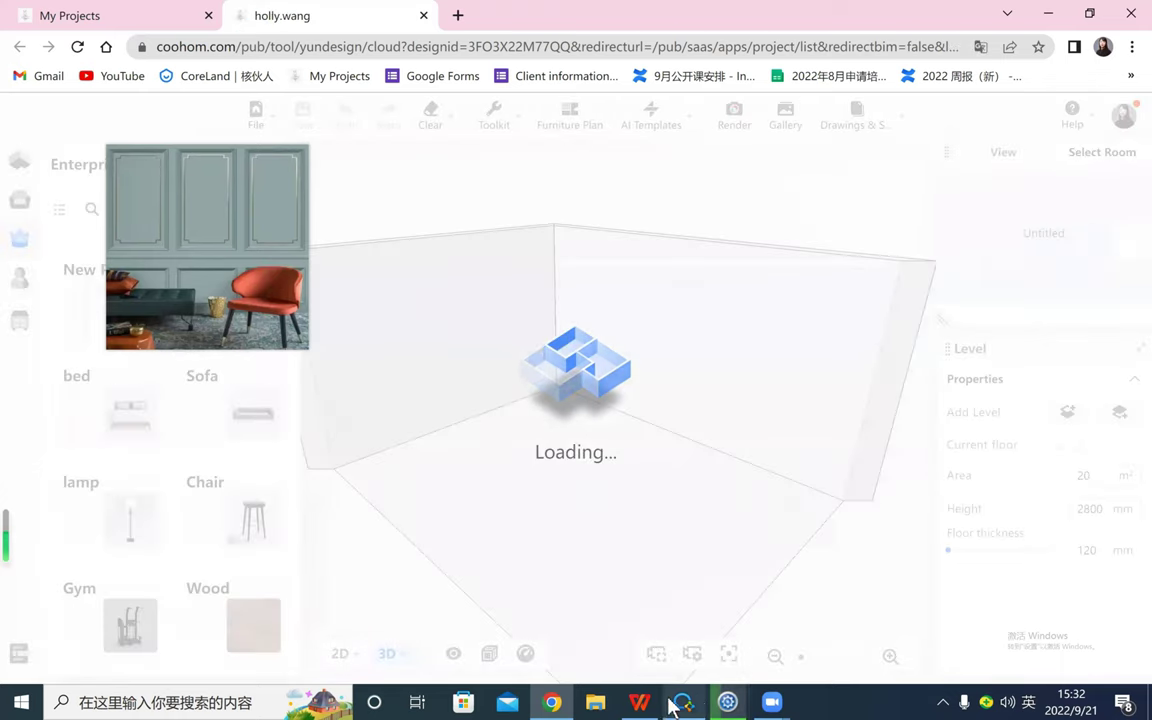
click(727, 702)
click(727, 702)
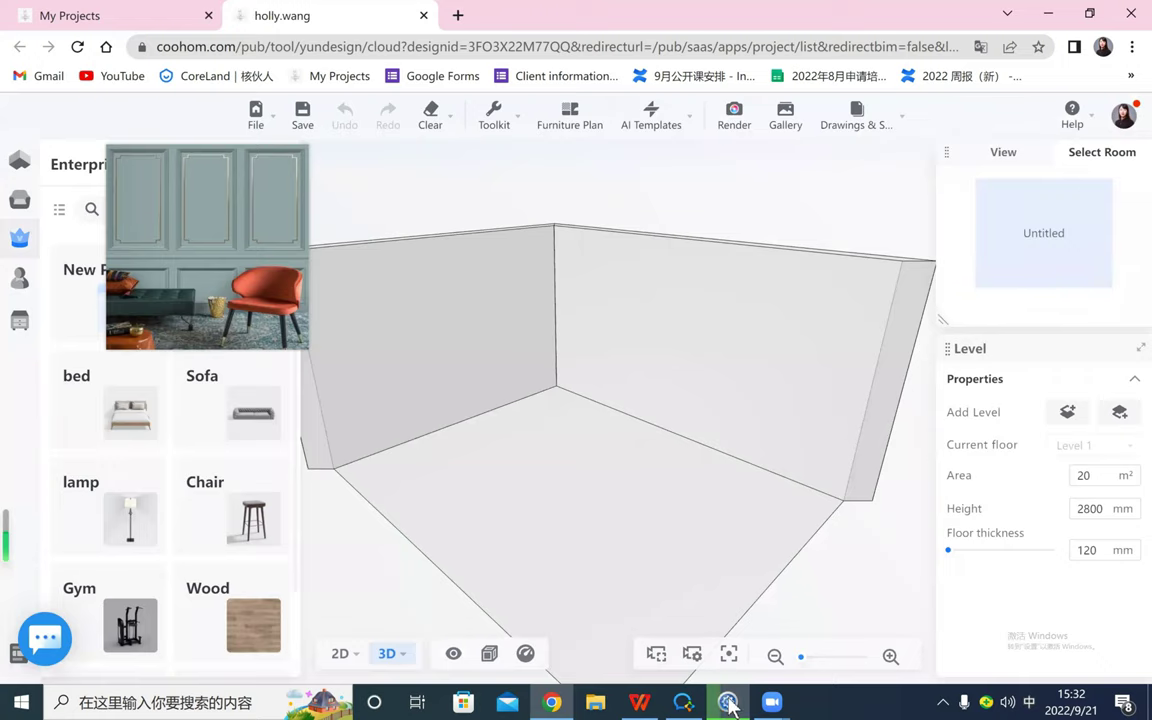
- Examine the reopened empty room from several angles alongside the floating reference photo
drag(771, 391, 720, 440)
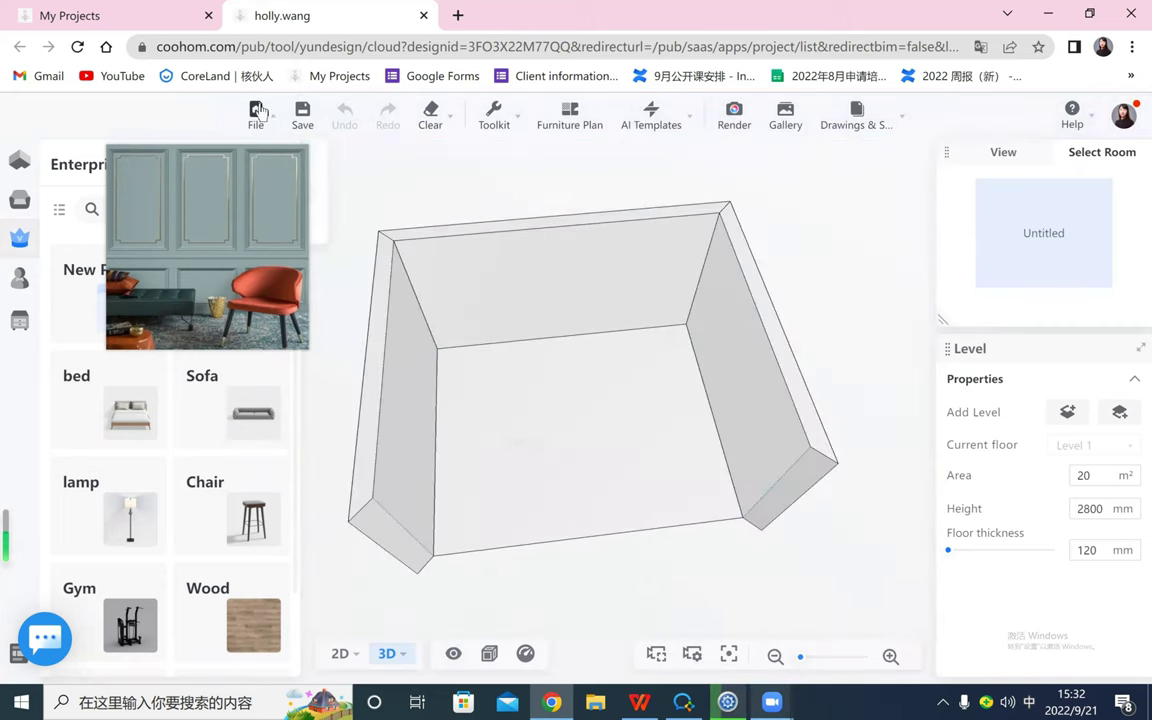
drag(240, 193, 112, 241)
scroll(574, 420, down, 2)
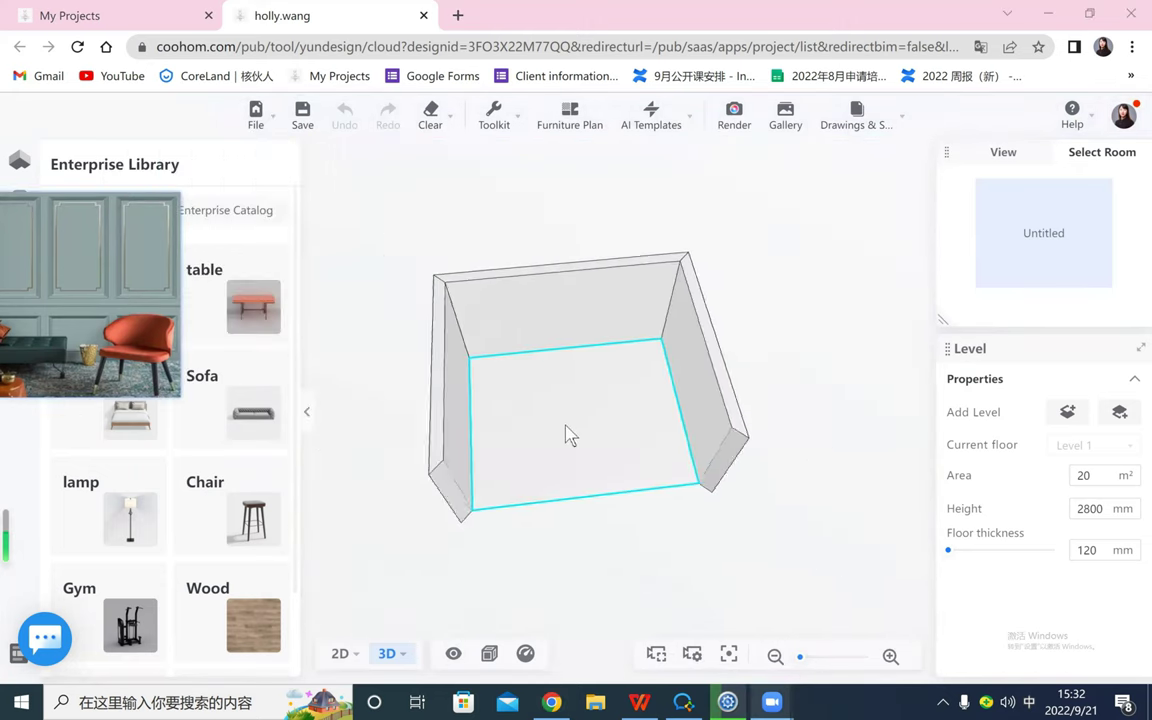
scroll(568, 434, up, 3)
scroll(575, 458, up, 5)
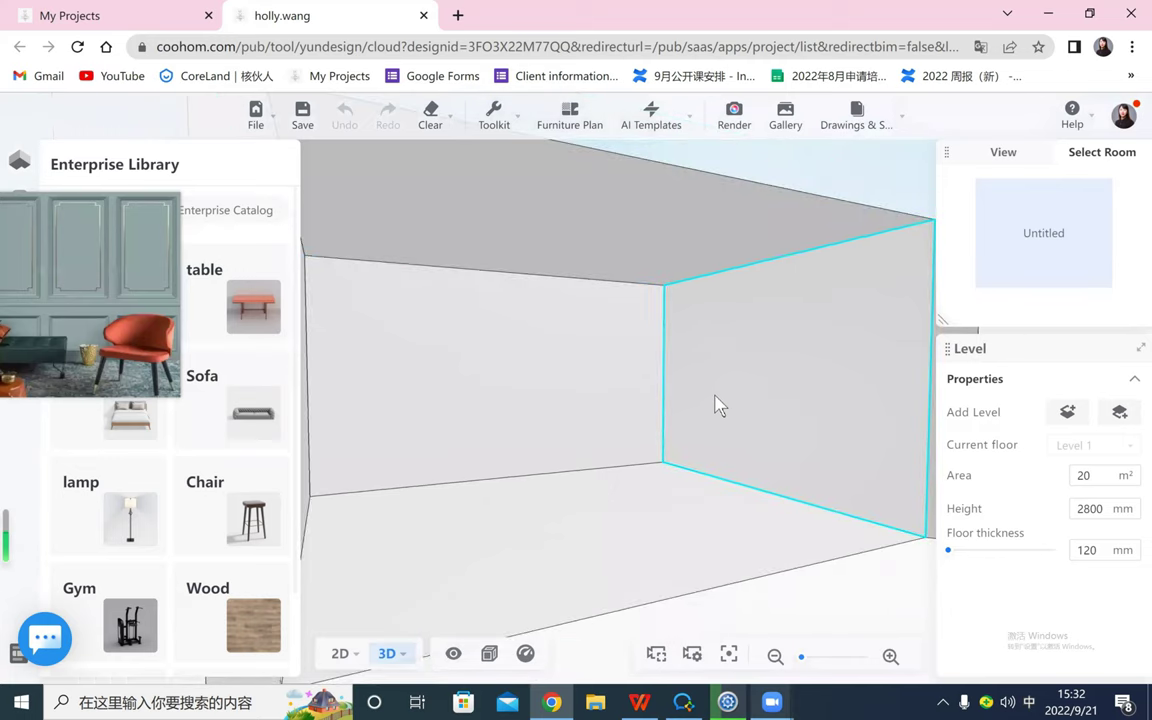
scroll(725, 407, down, 5)
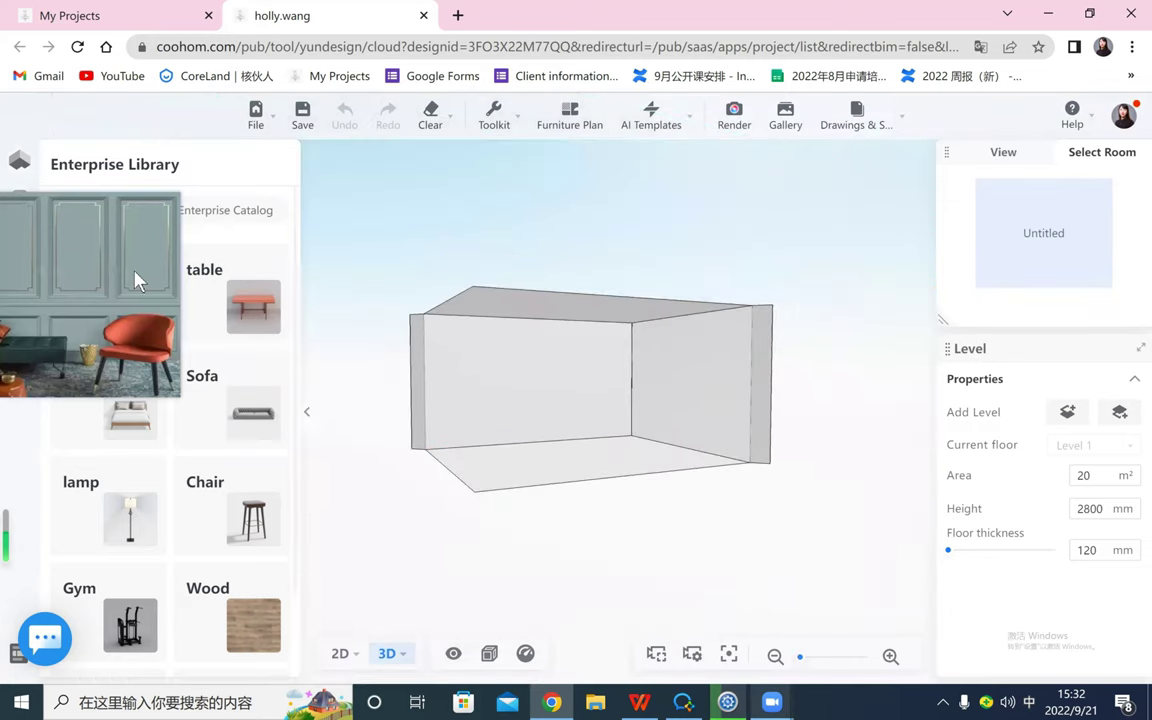
scroll(600, 430, up, 2)
scroll(550, 519, up, 3)
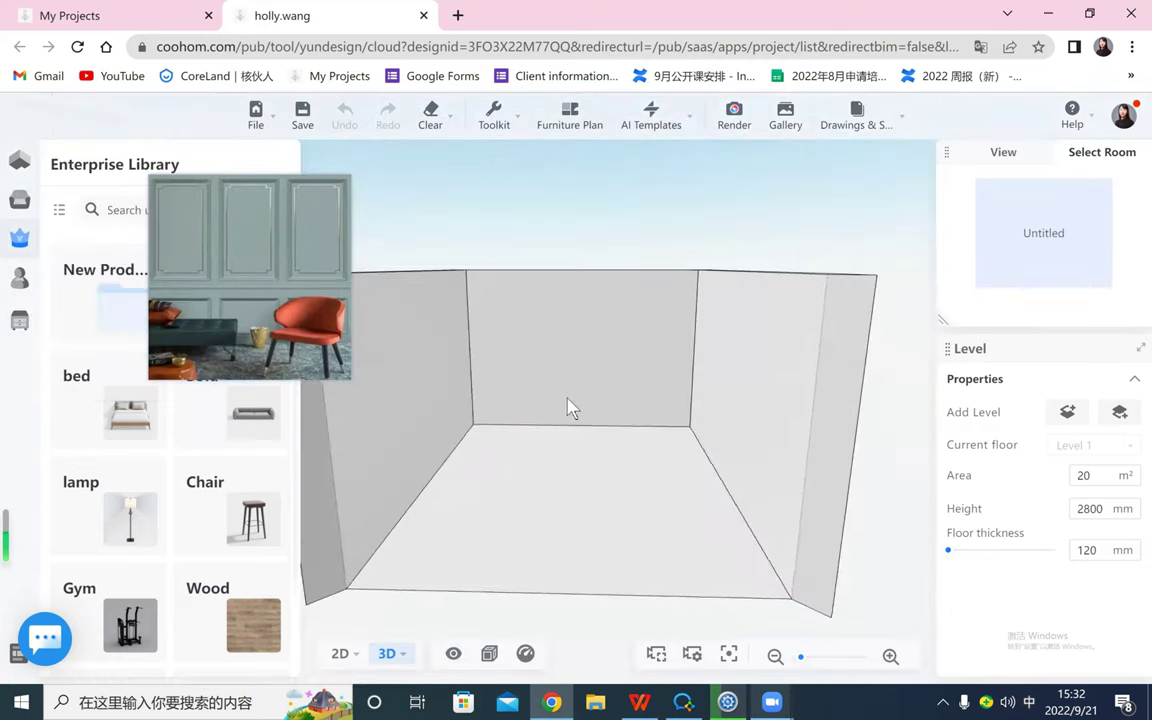
click(580, 330)
click(391, 386)
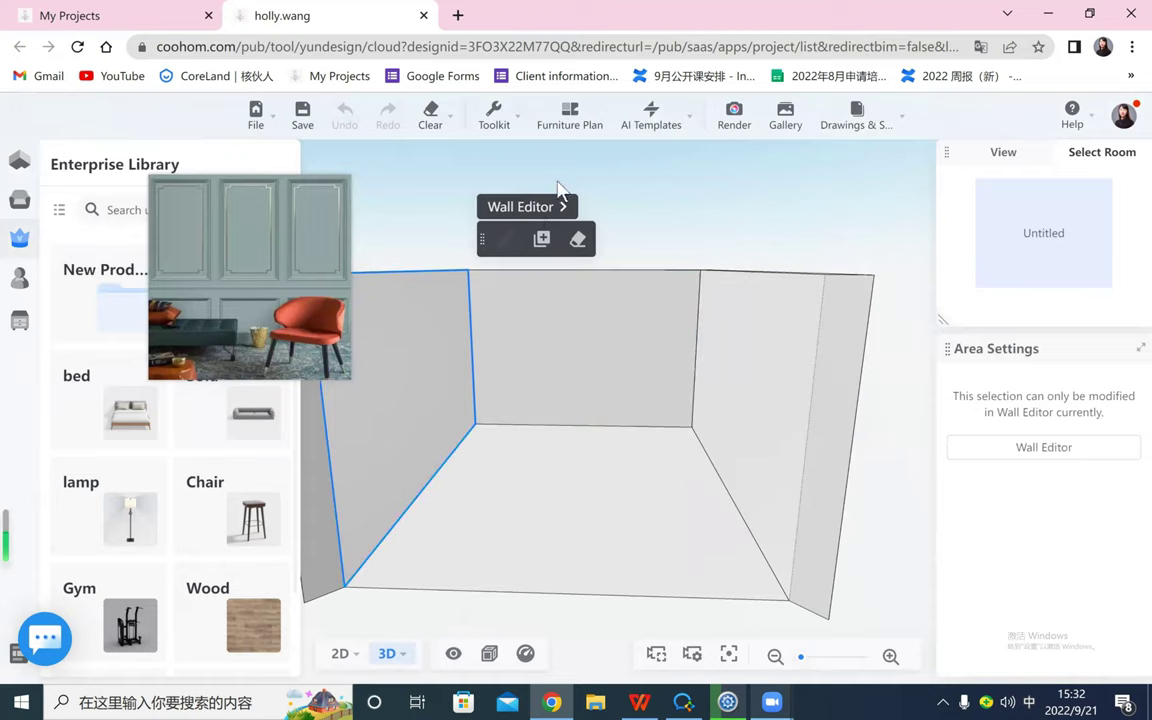
click(540, 207)
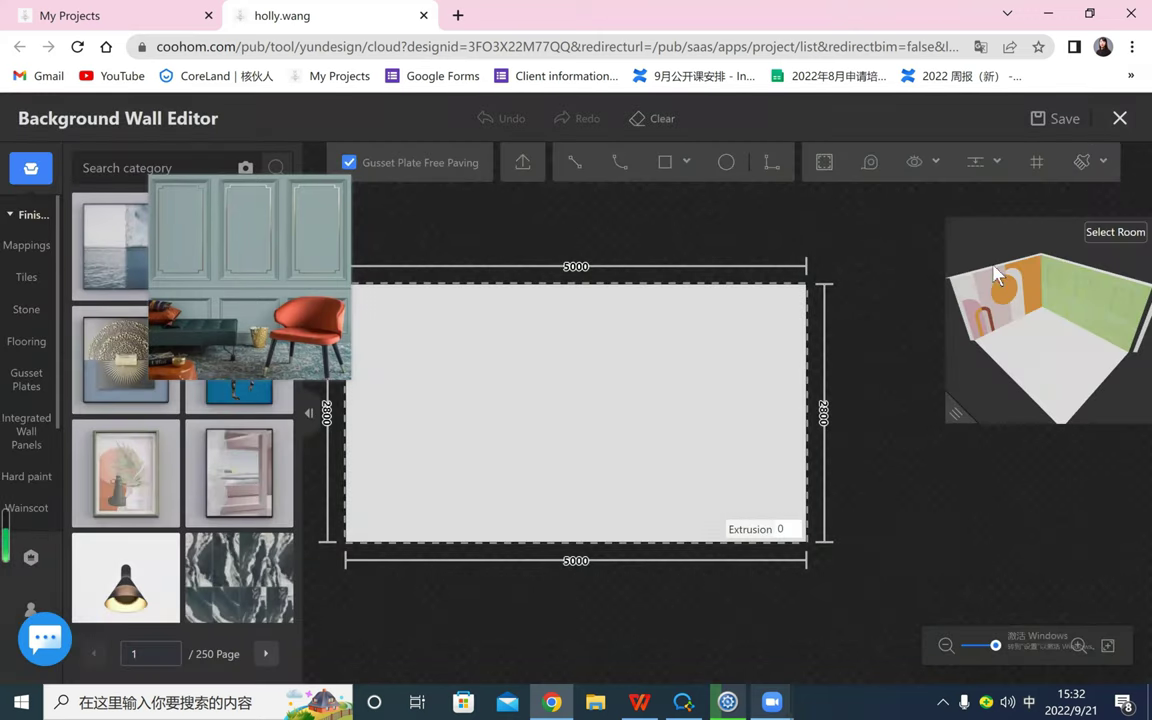
click(1120, 118)
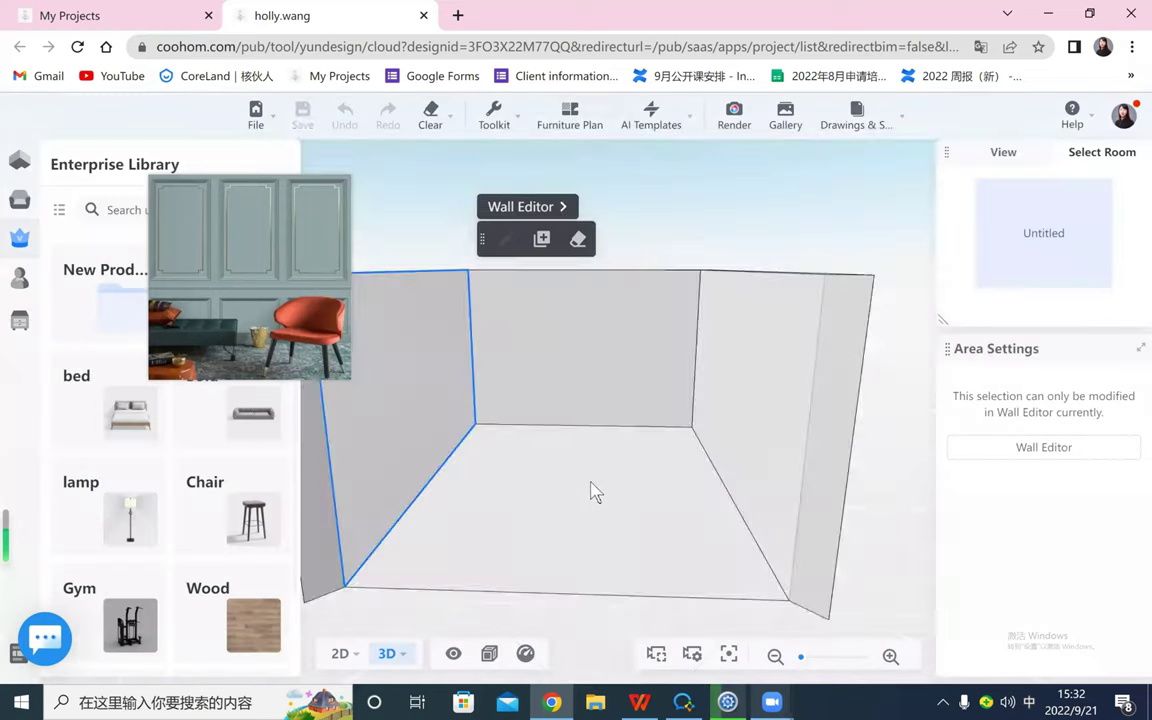
- Open the green paneled wall in the Wall Editor and hide its line length, line spacing, arc height and extrusion labels
drag(595, 490, 782, 218)
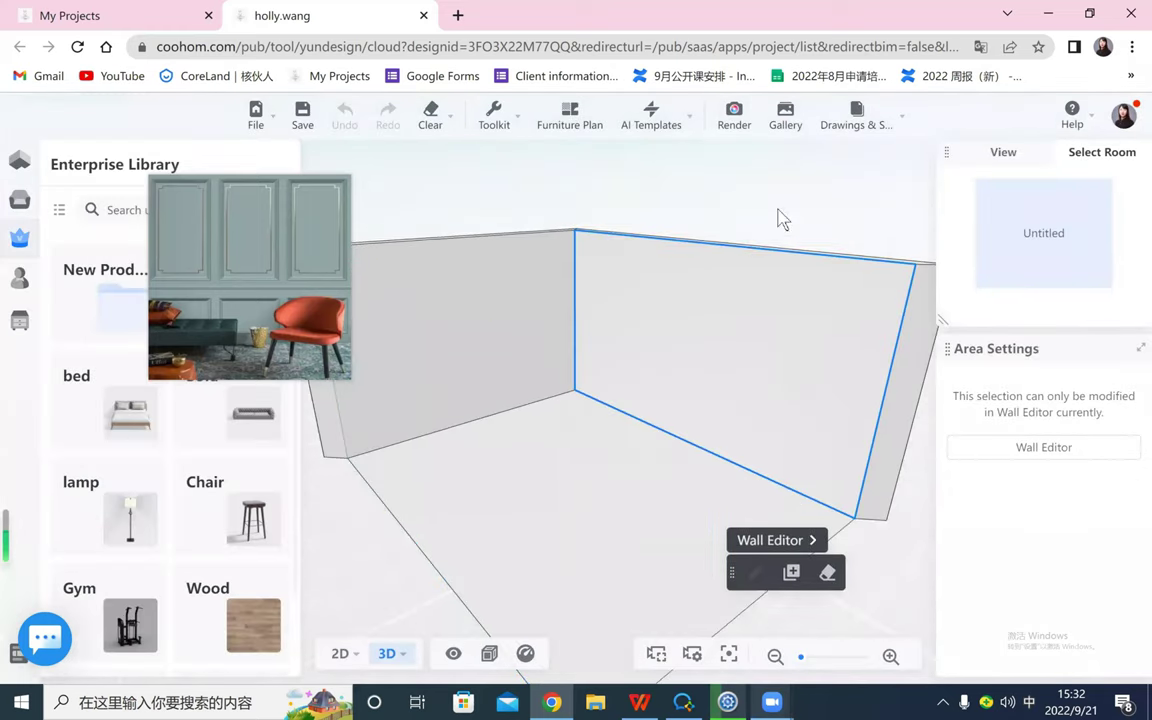
click(803, 541)
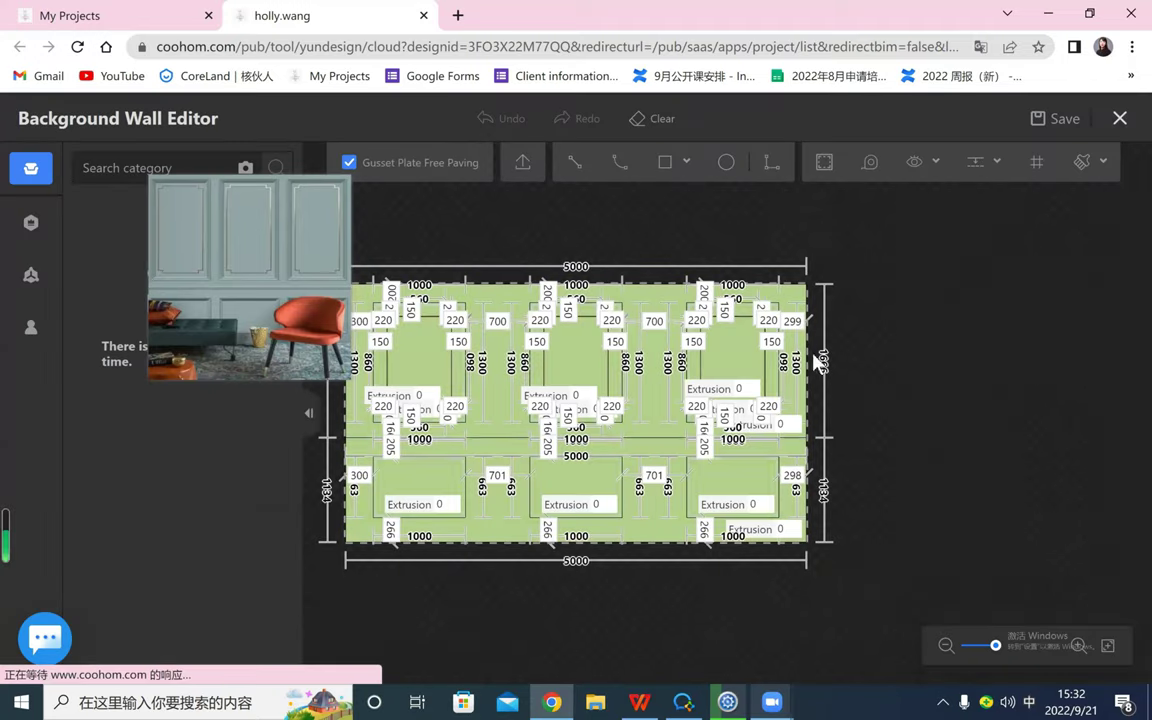
click(930, 162)
click(885, 201)
click(885, 232)
click(885, 263)
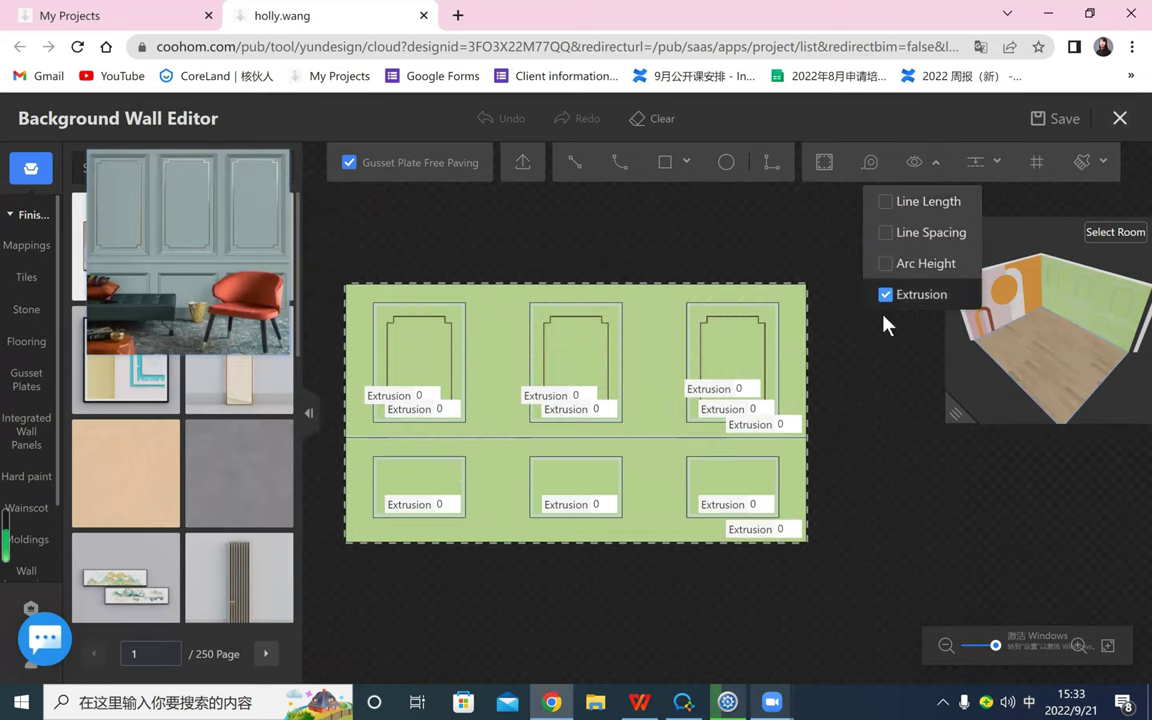
click(885, 294)
scroll(880, 486, up, 3)
drag(985, 488, 1146, 481)
scroll(442, 345, down, 2)
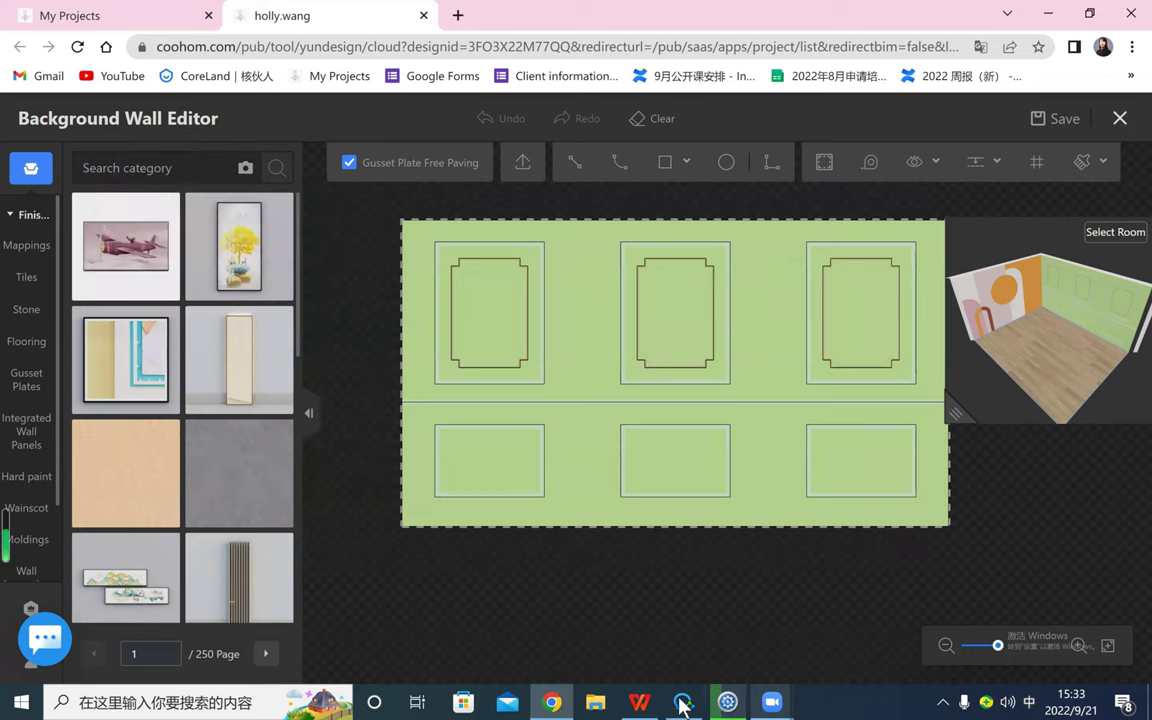
- Switch to WPS Presentation, examine the wall reference photos on slide 2 full-screen, and return to Chrome
click(642, 703)
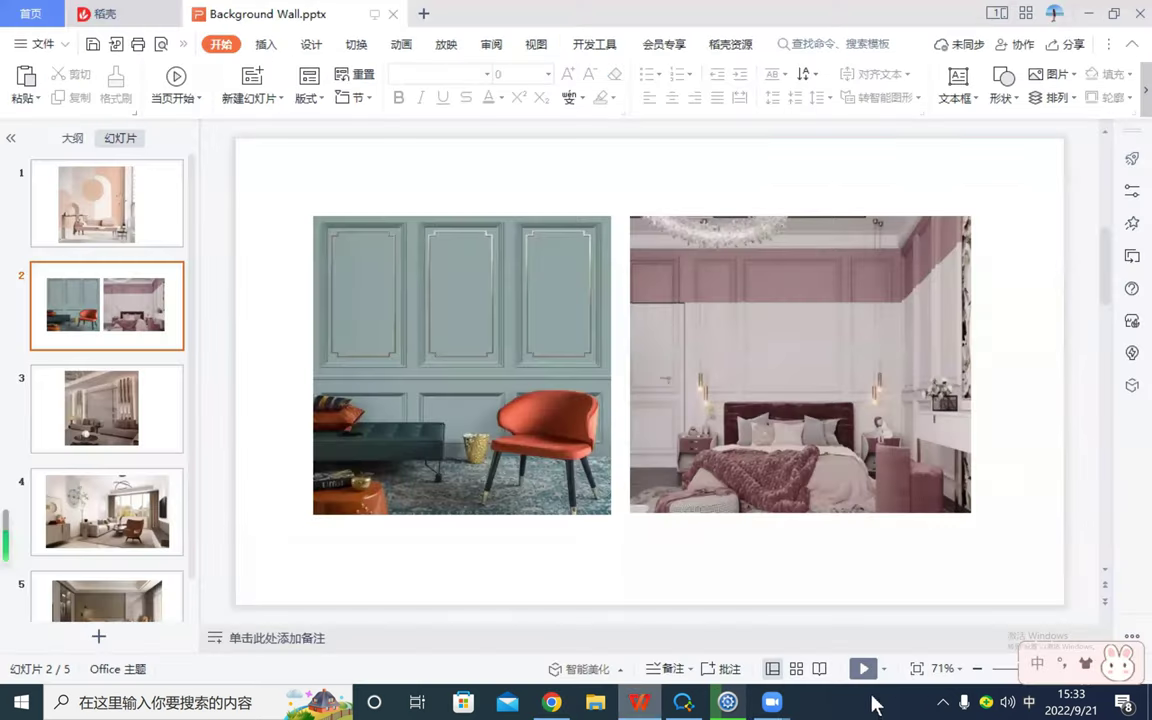
click(864, 670)
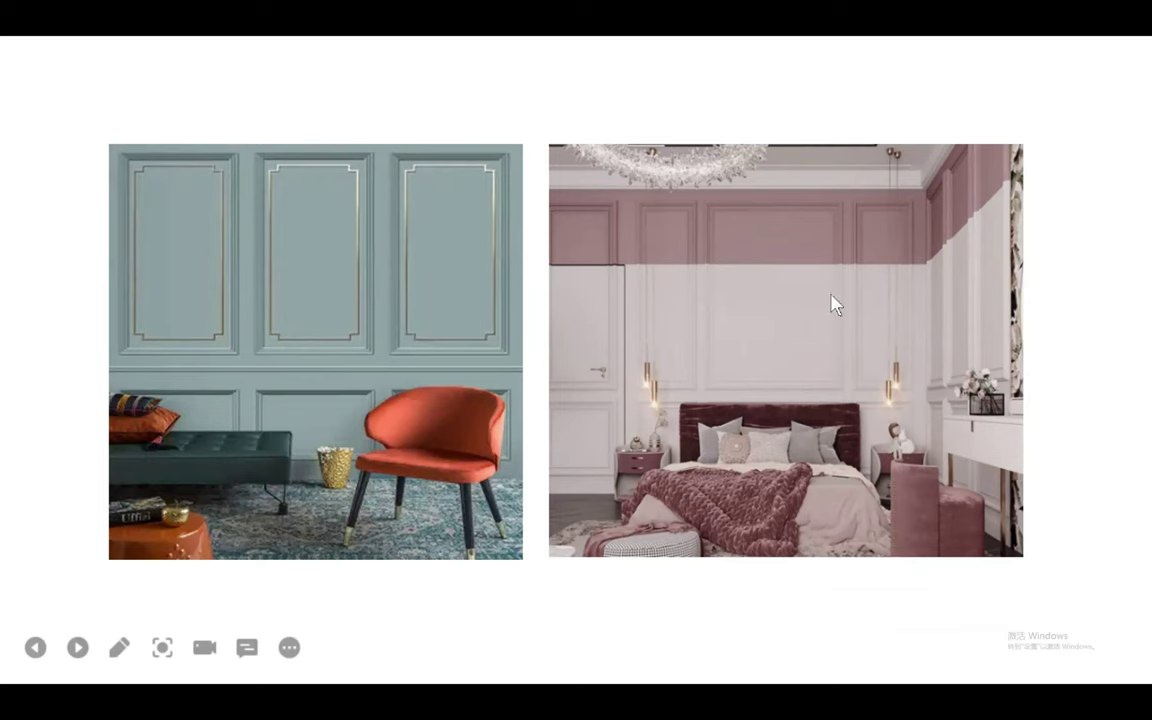
right_click(804, 590)
click(840, 574)
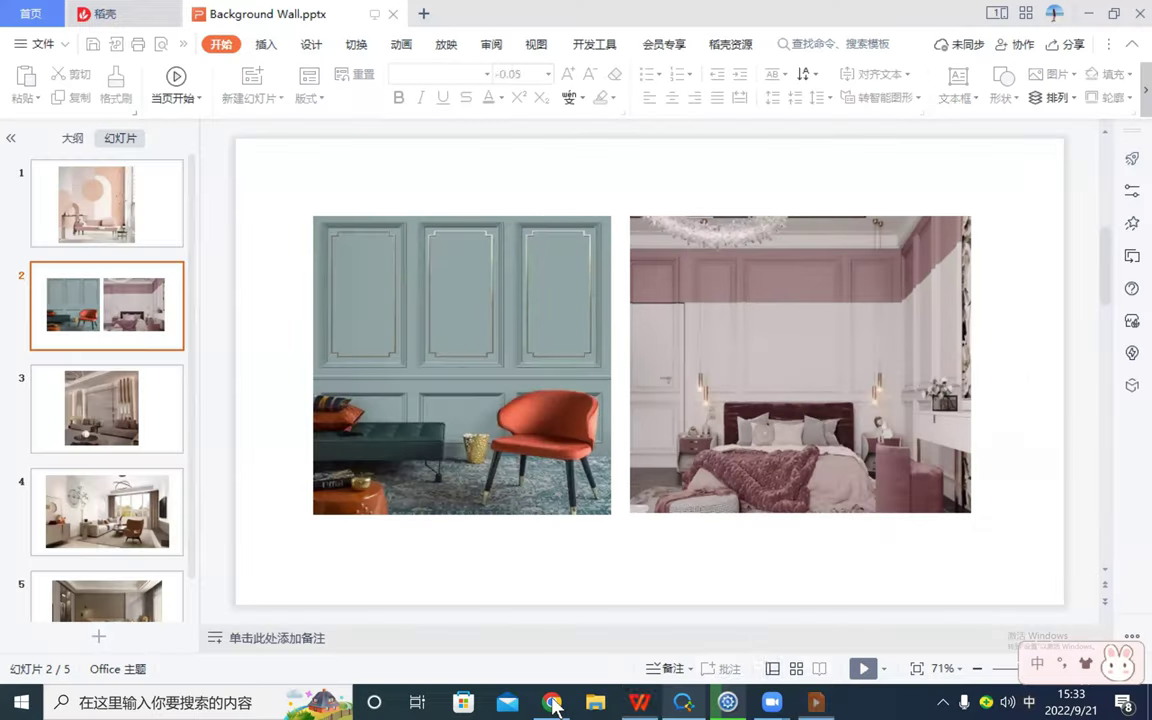
click(552, 703)
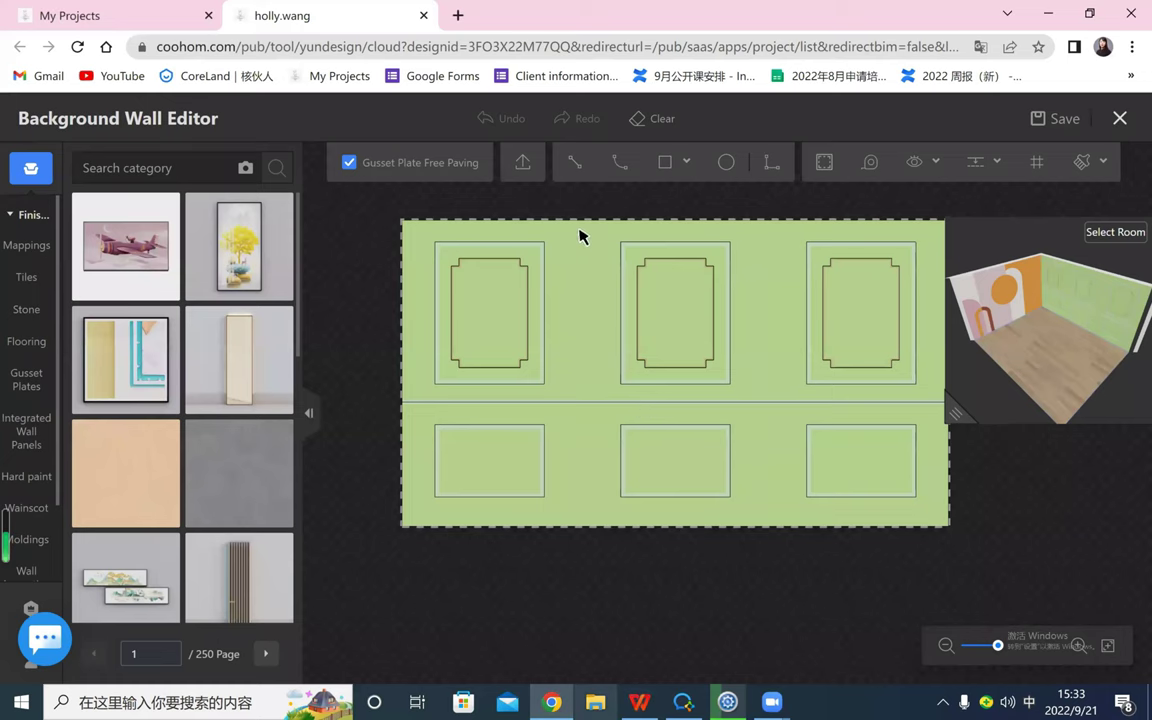
- Draw a horizontal line across the wall's full width through the upper part of the three notched-frame panels
key(l)
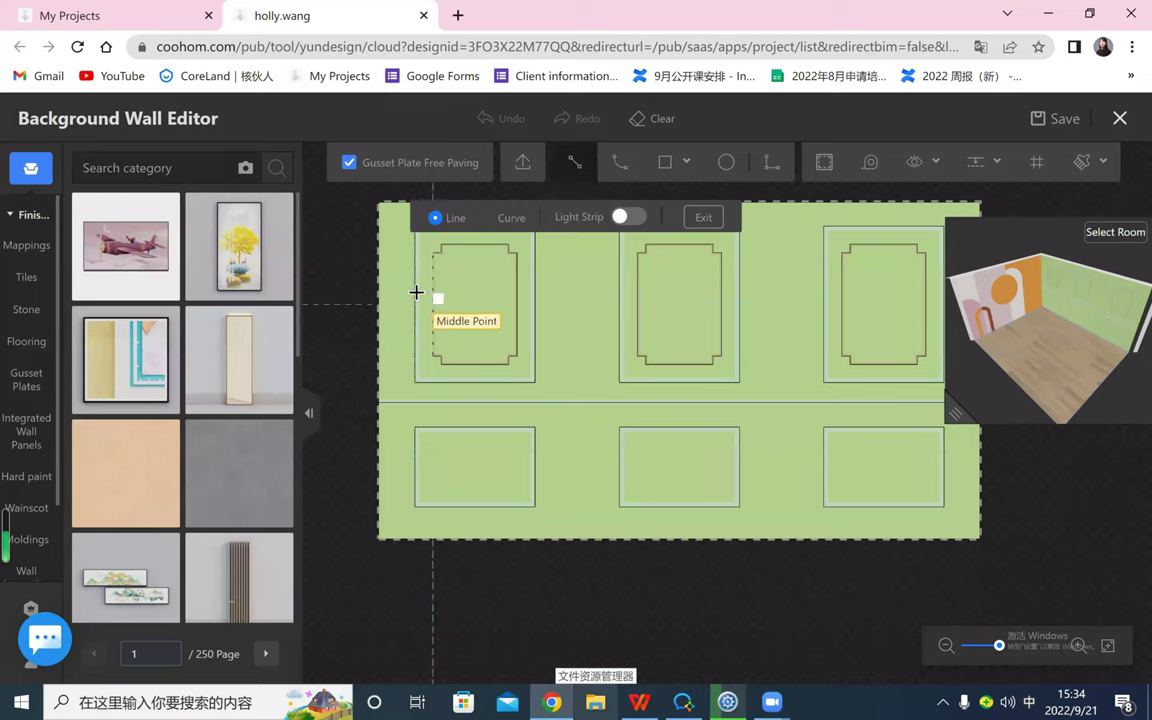
click(376, 290)
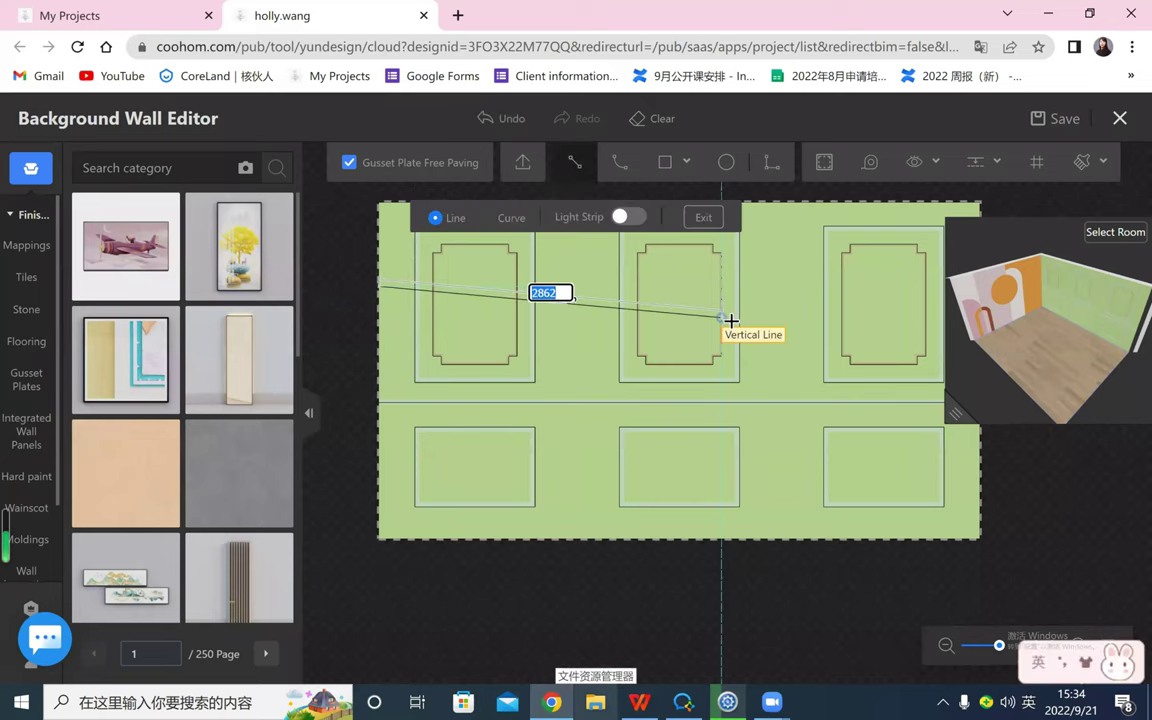
scroll(730, 321, down, 2)
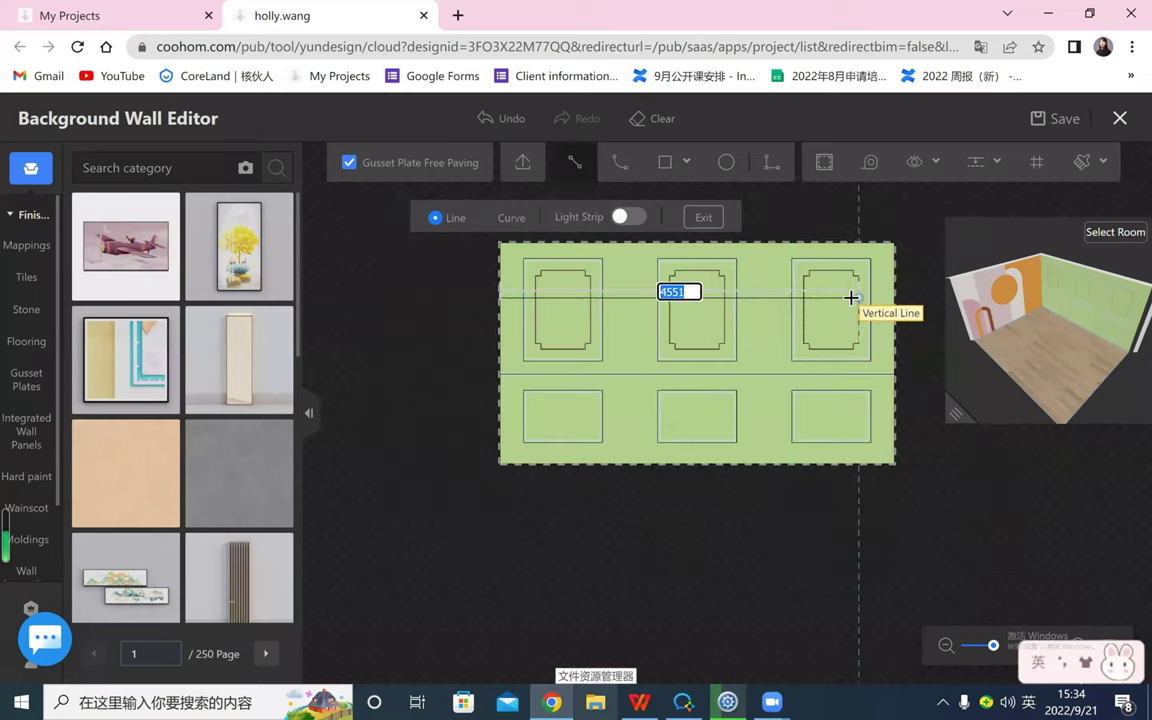
click(893, 298)
key(Escape)
key(Escape)
scroll(951, 535, up, 1)
drag(866, 538, 832, 597)
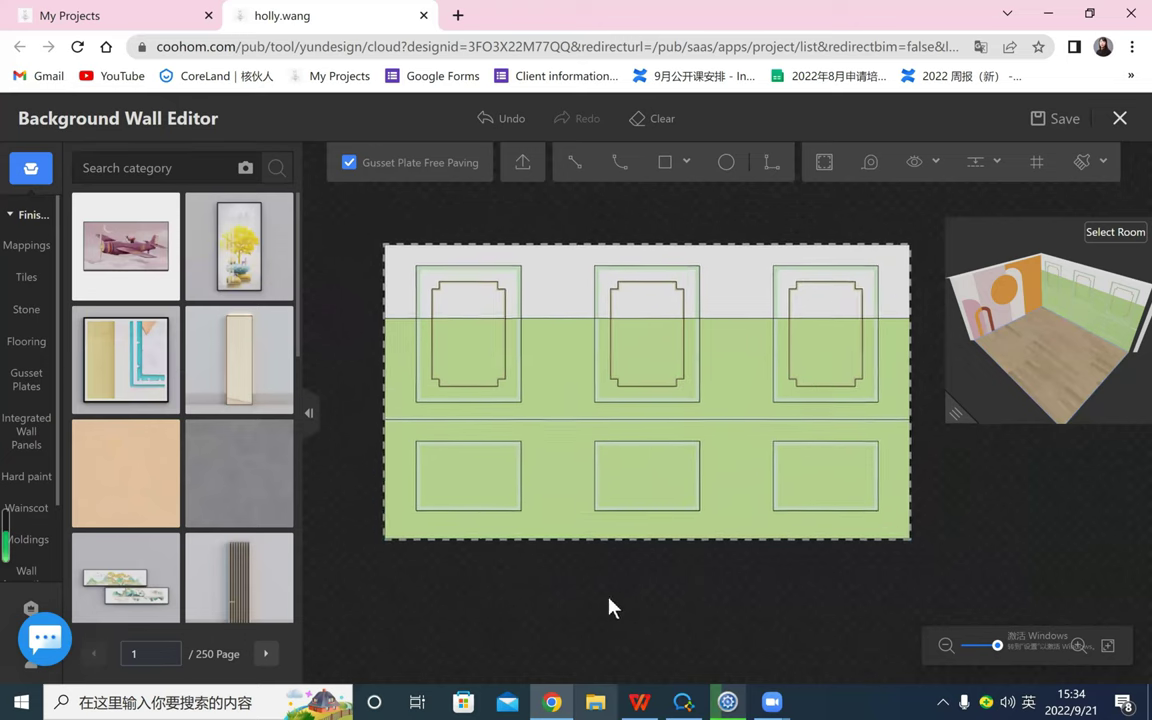
- Show the Mappings materials and check the wall's split panels against the reference presentation
click(38, 250)
scroll(384, 330, up, 3)
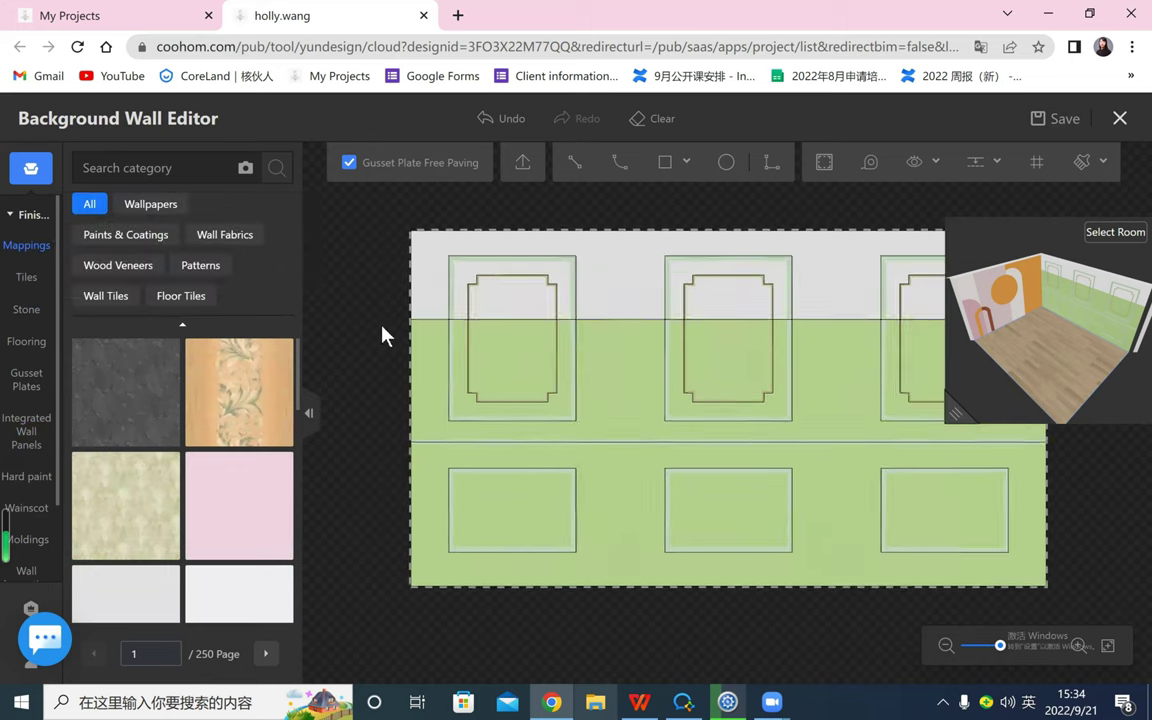
scroll(390, 342, down, 1)
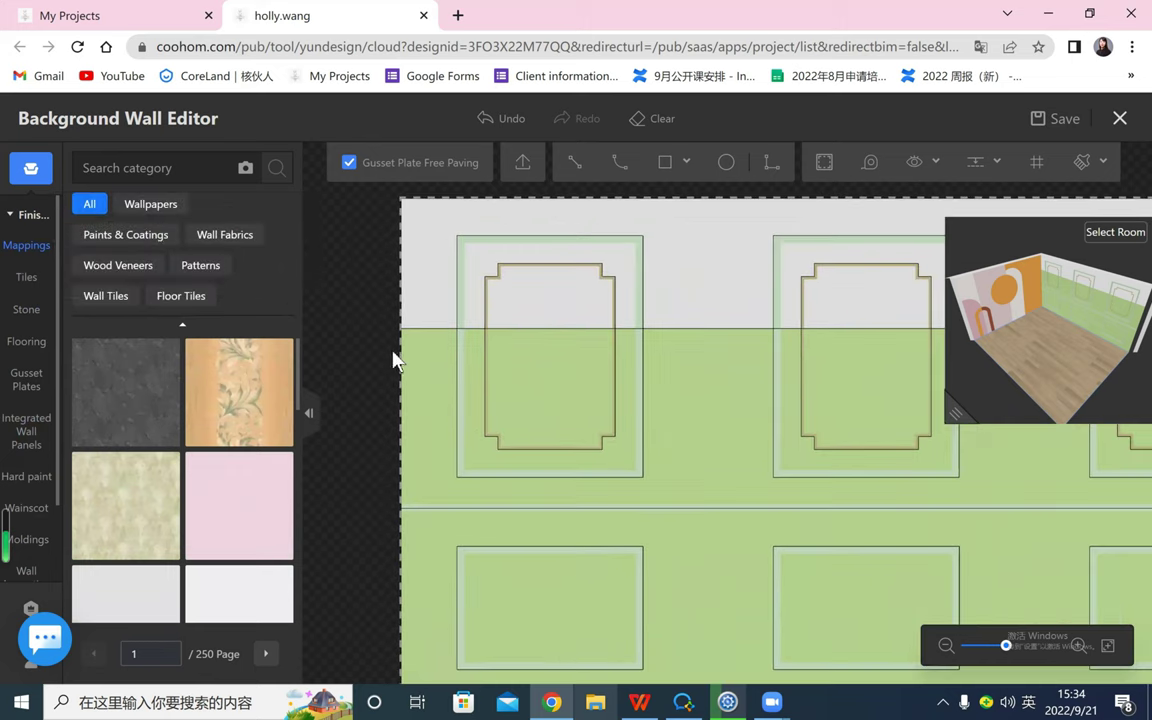
click(640, 703)
click(640, 703)
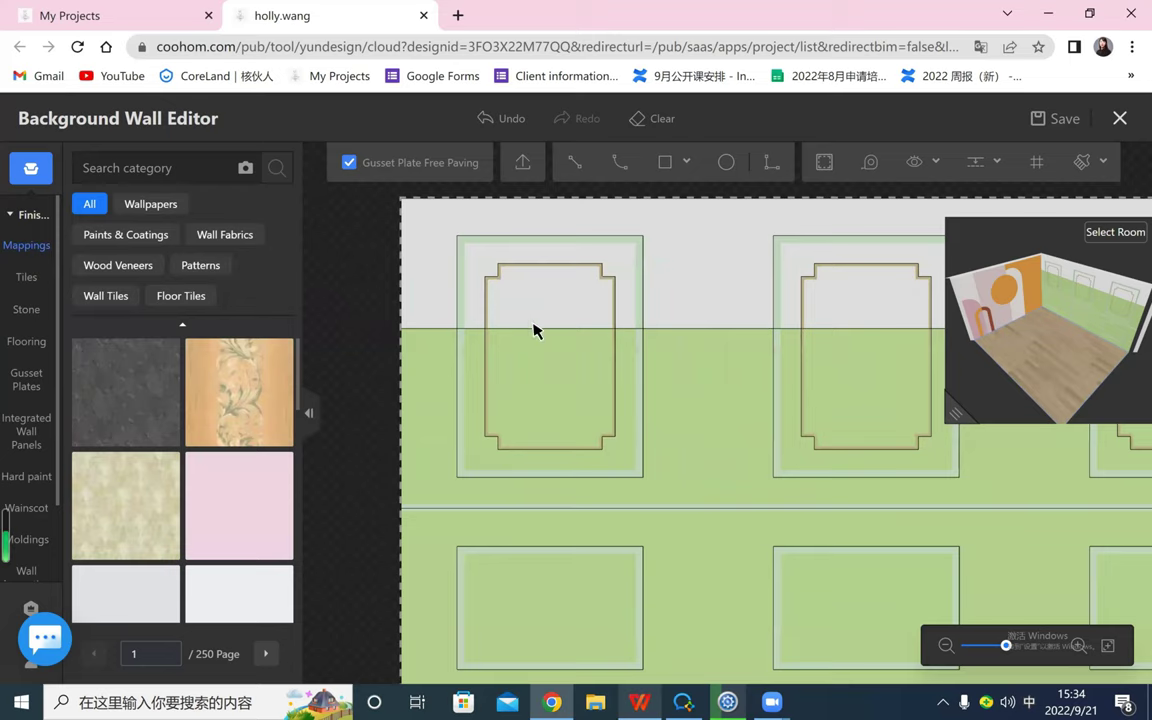
- Select the outer molding of the first upper panel and open the Model Catalog for replacing its material
click(457, 273)
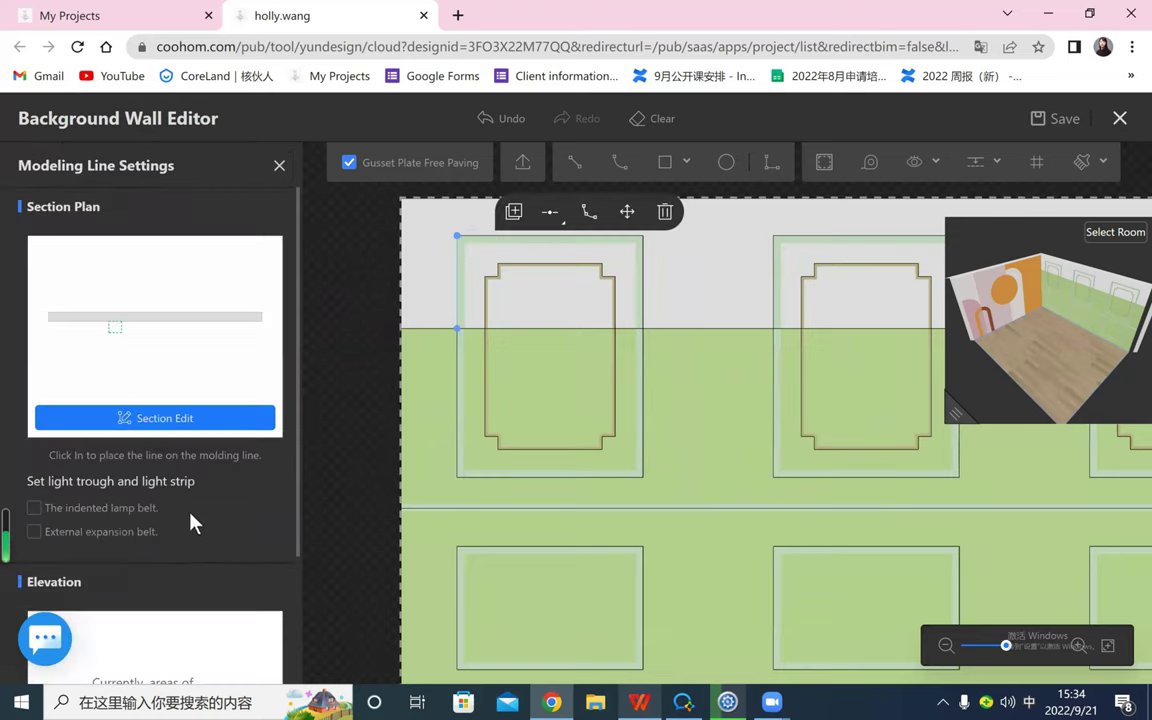
scroll(195, 523, down, 2)
scroll(186, 493, up, 2)
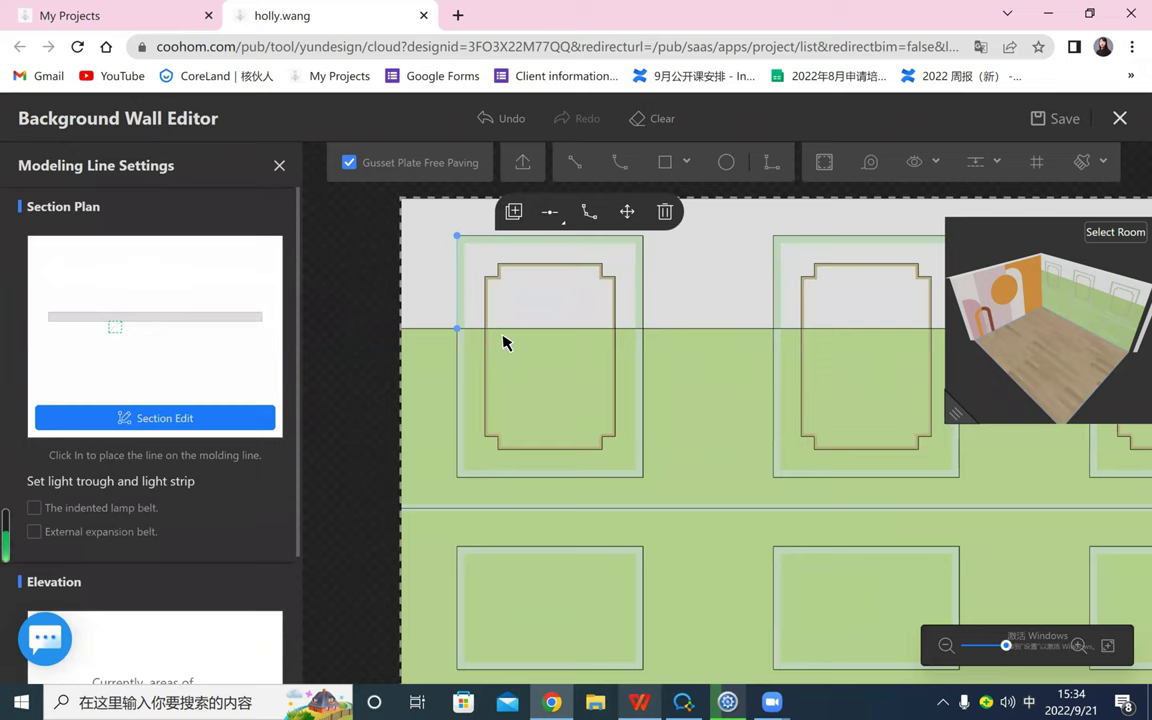
click(465, 267)
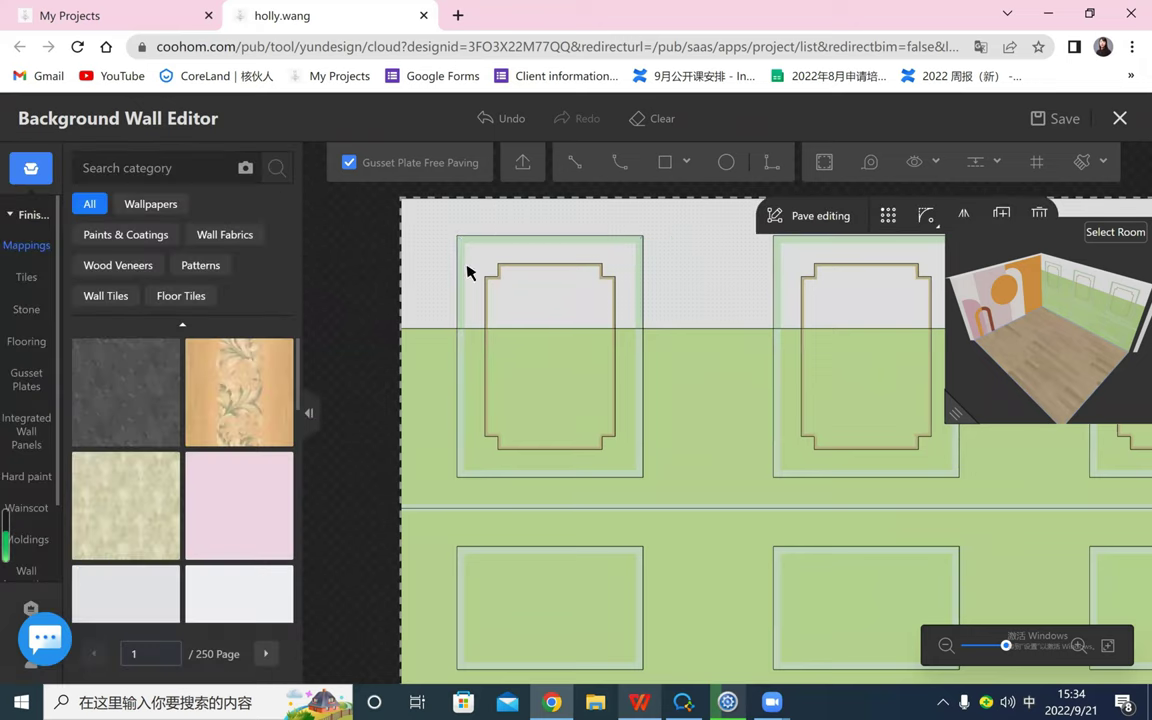
click(537, 250)
scroll(134, 432, down, 3)
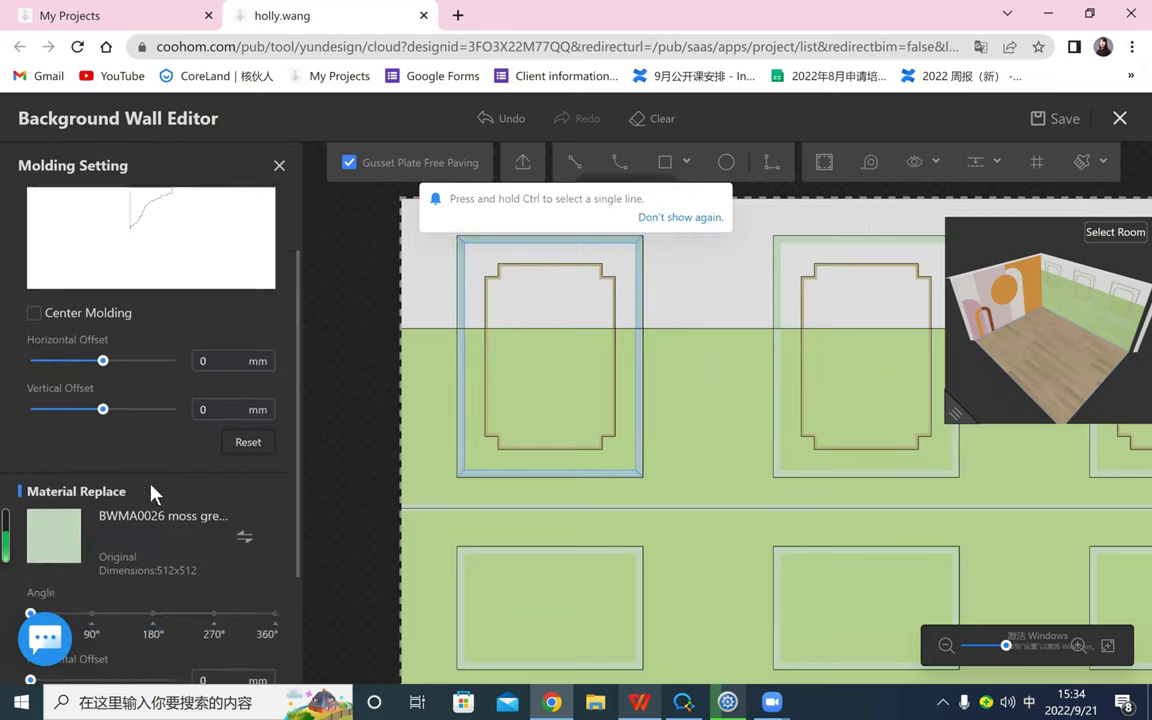
click(245, 375)
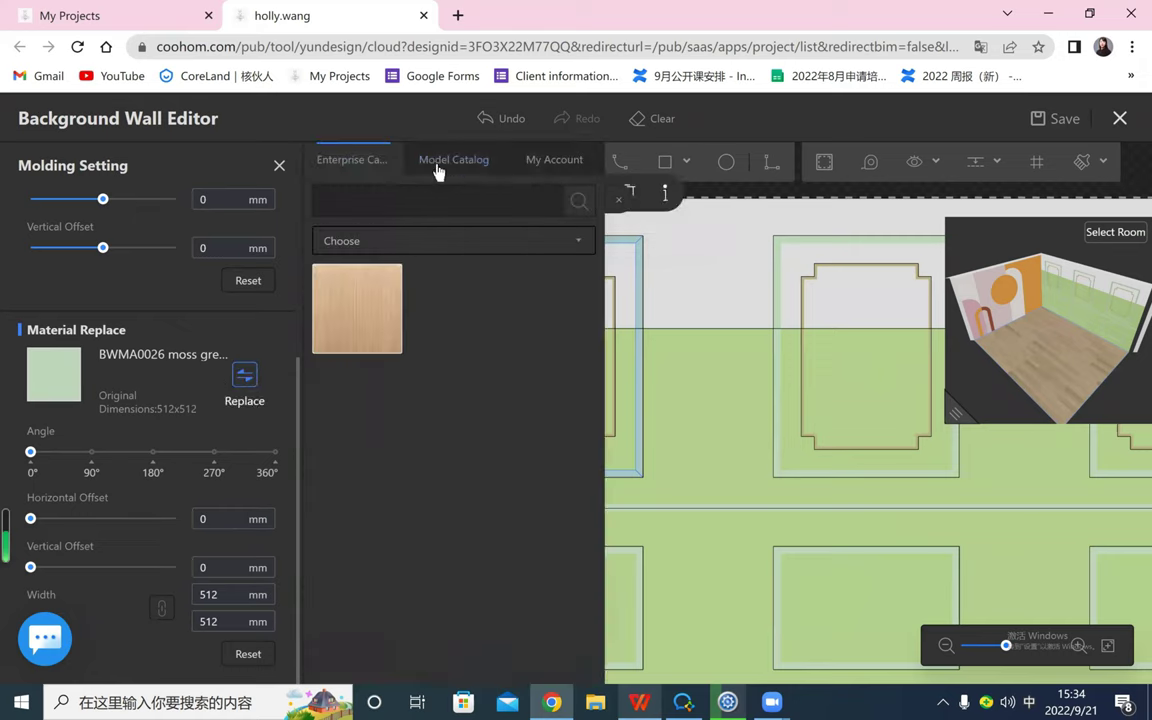
click(452, 165)
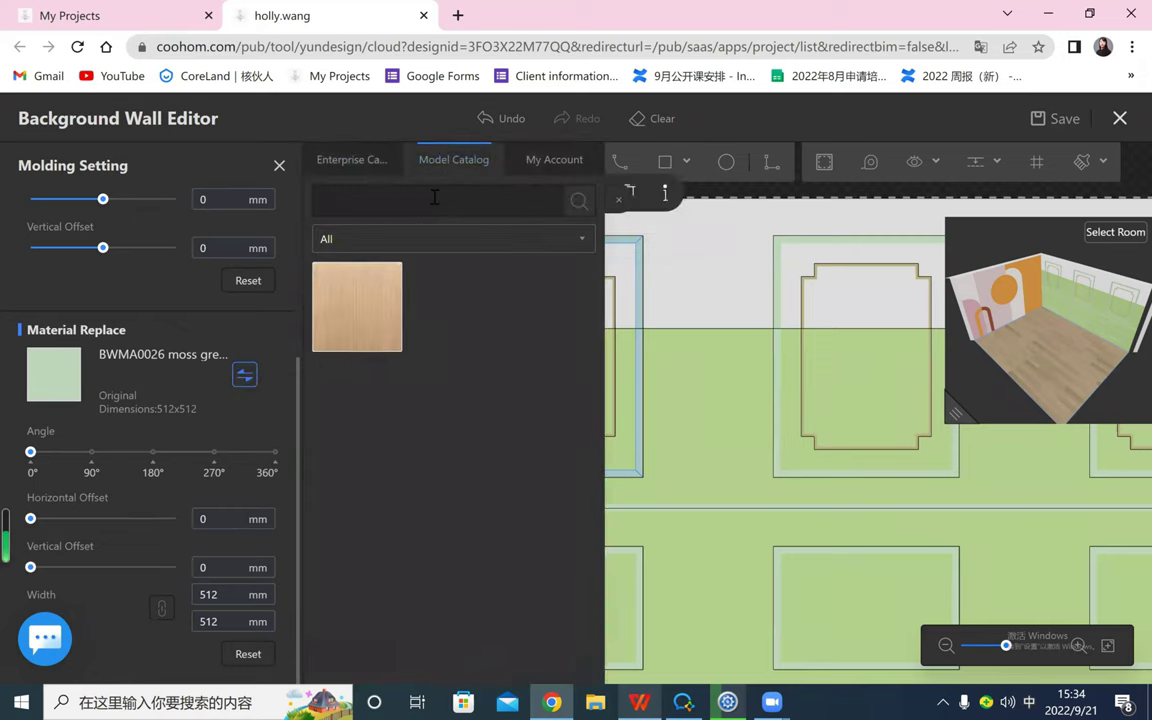
- Search the materials for blue and apply the plain bright-blue Medium fiber plate finish to the first upper panel's outer molding
click(434, 199)
text(green)
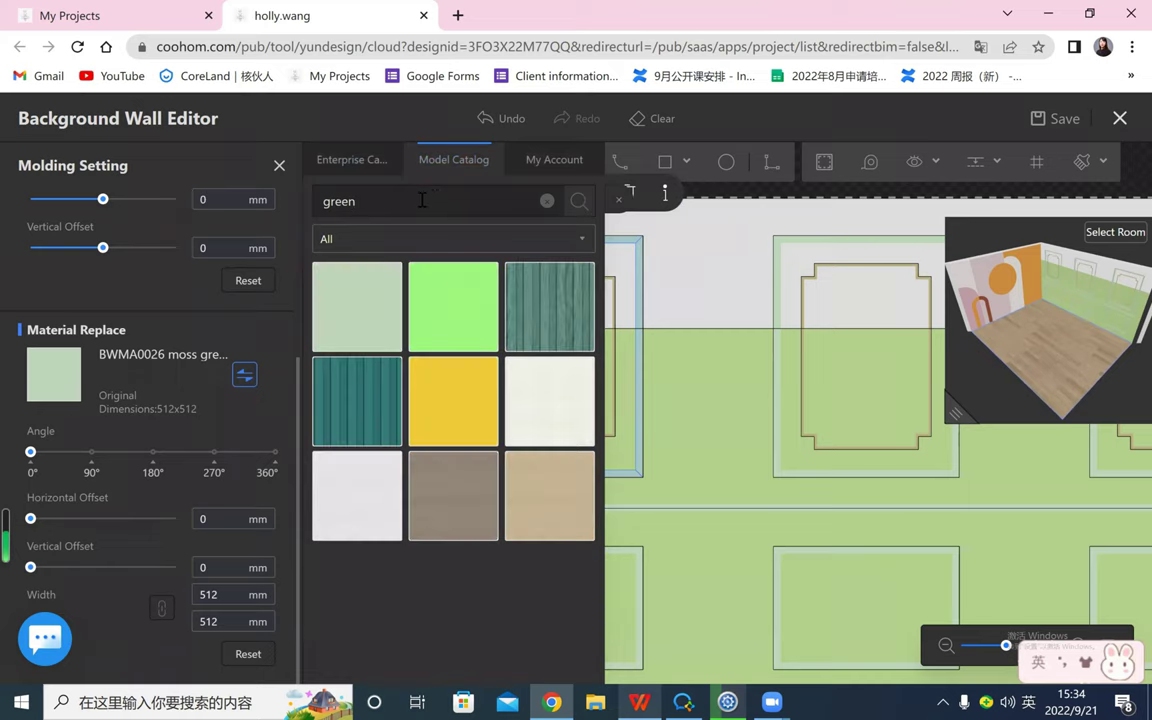
key(ctrl+a)
text(bluke)
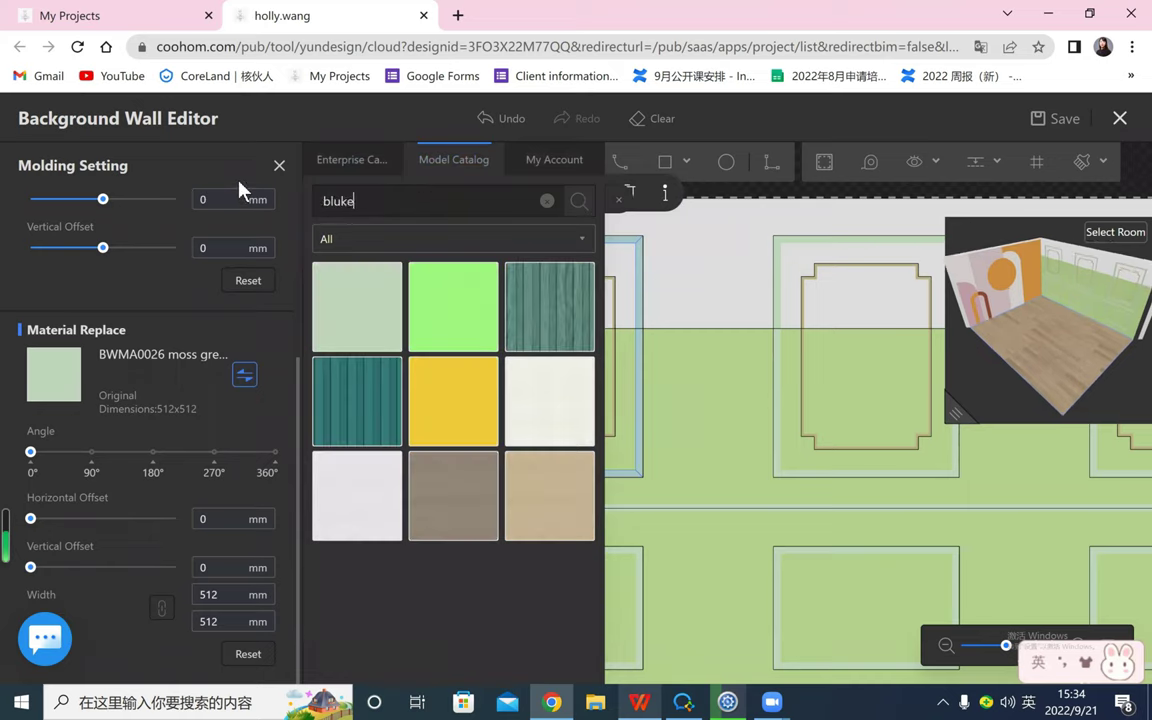
key(BackSpace)
key(BackSpace)
text(e)
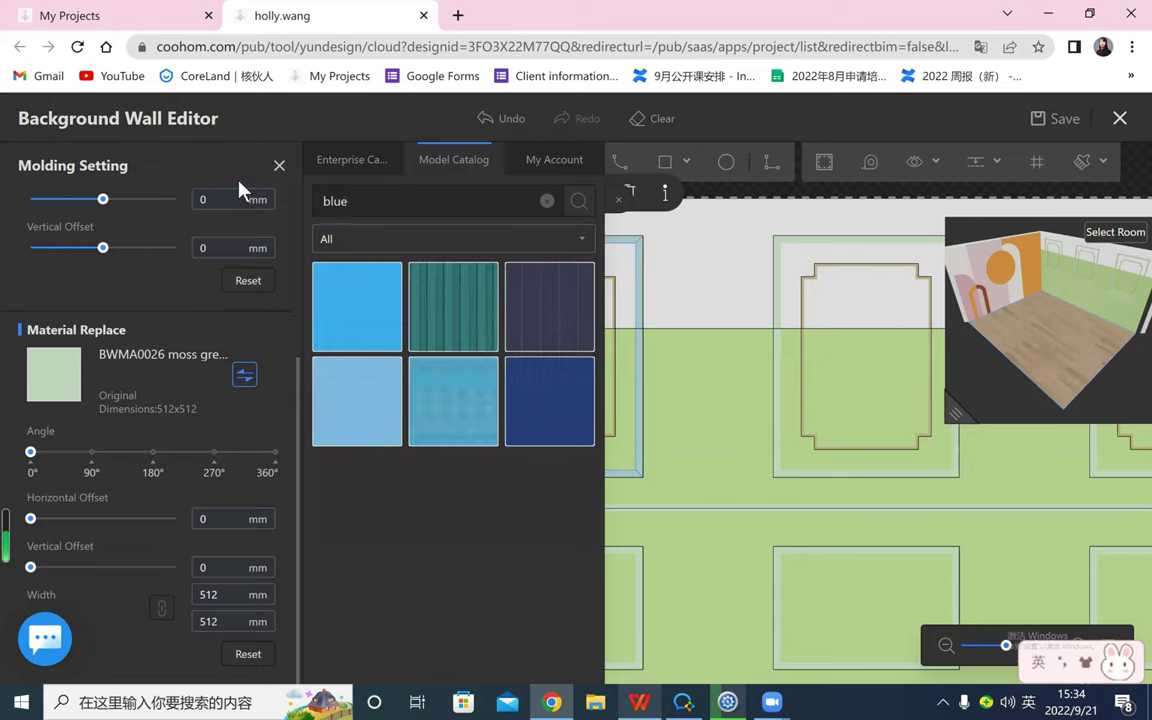
click(376, 308)
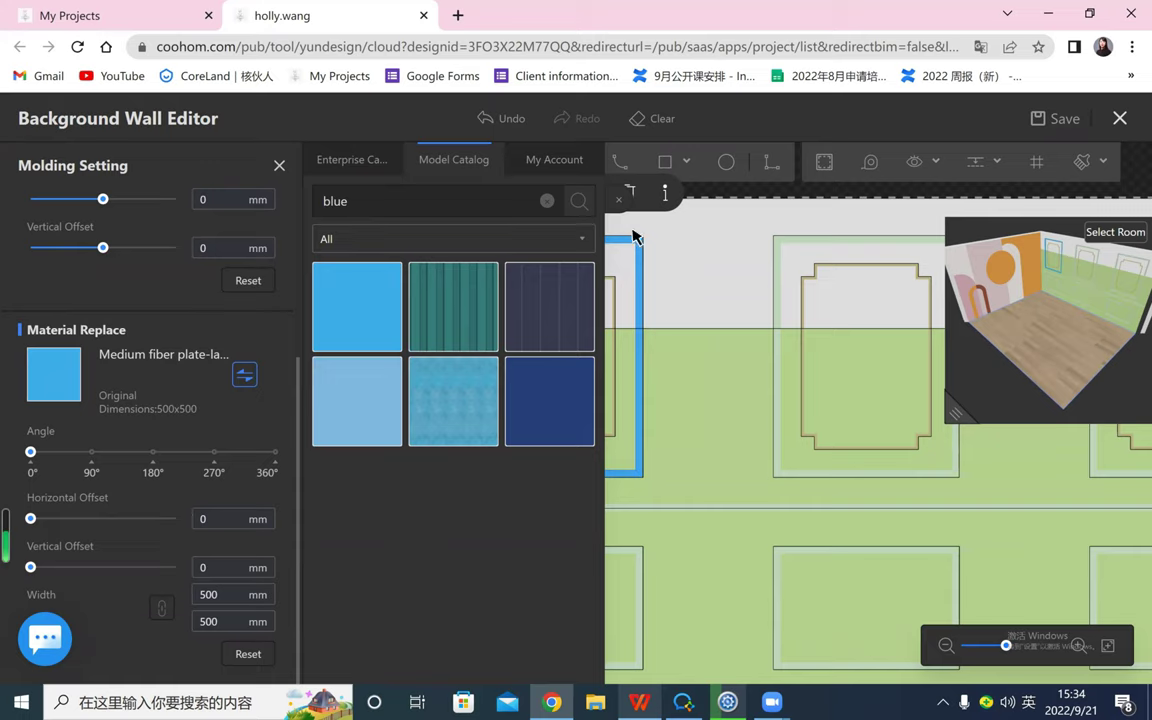
click(619, 200)
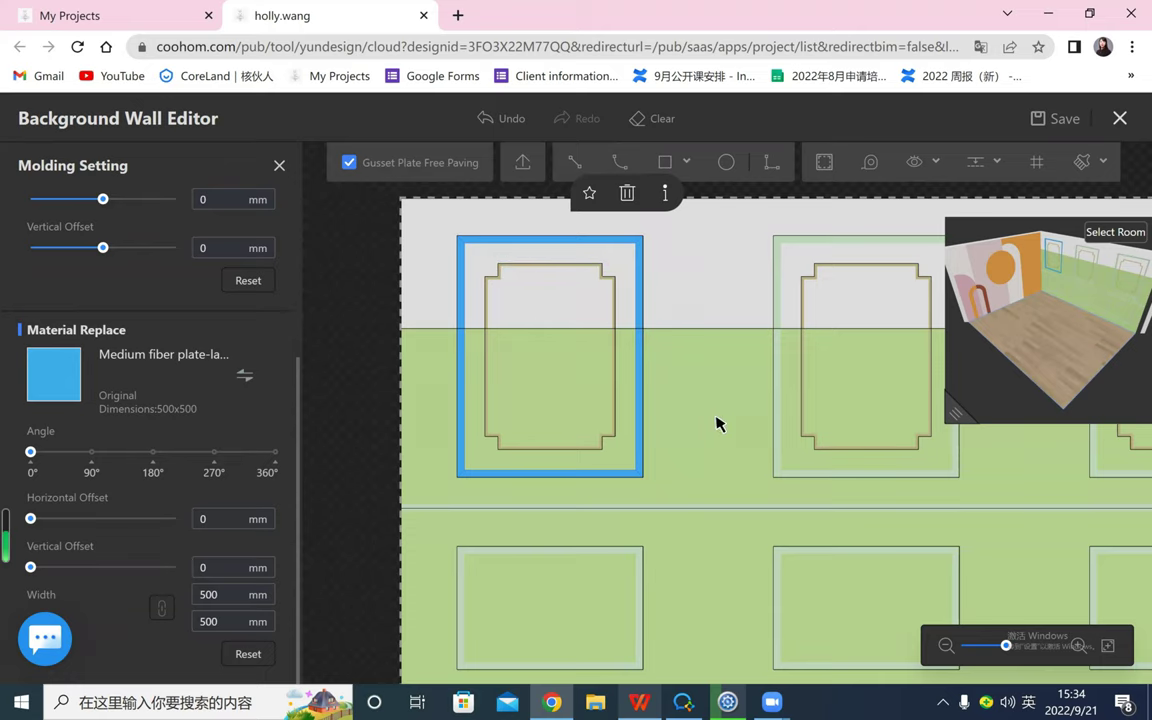
scroll(663, 424, down, 2)
scroll(660, 400, up, 1)
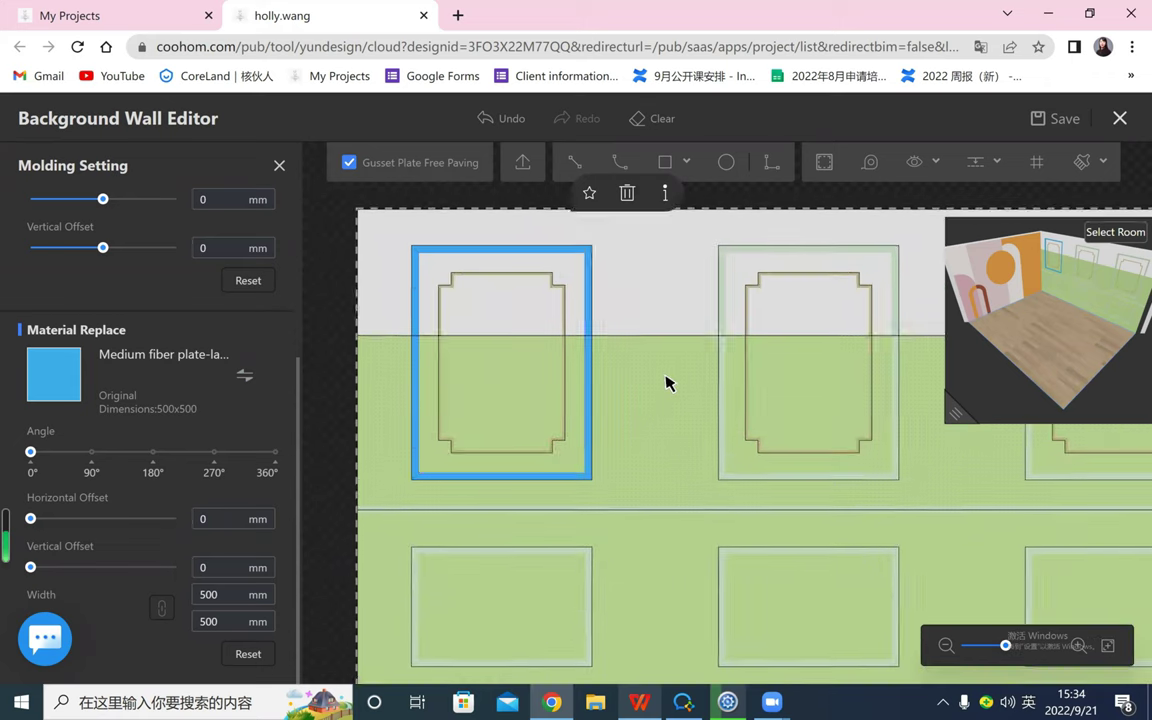
- Try to copy the second upper panel's pale green top molding onto the first panel's lower edges, and undo the copies
click(665, 383)
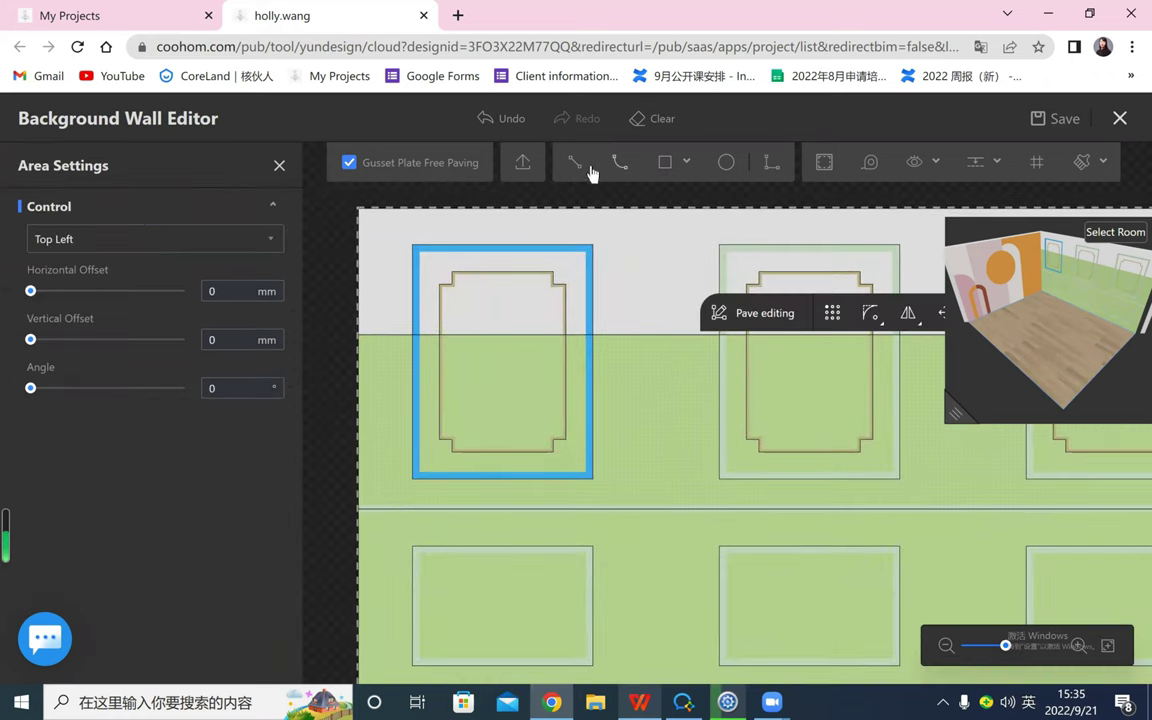
click(768, 245)
click(772, 193)
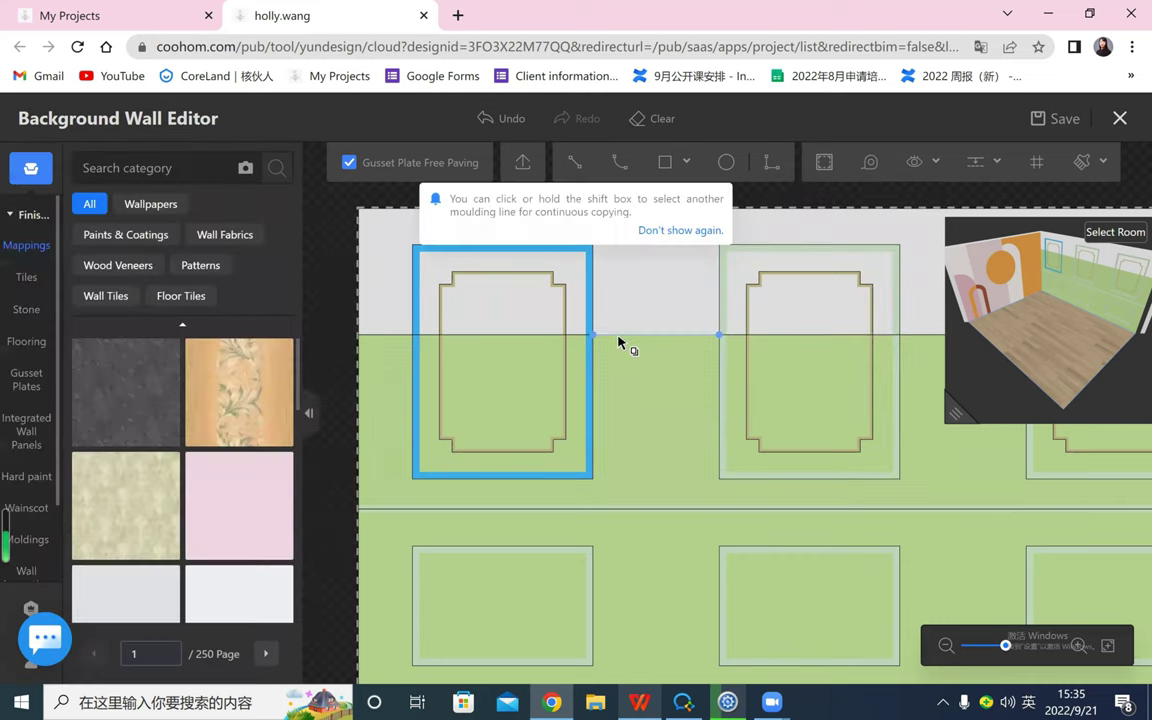
click(414, 391)
click(436, 476)
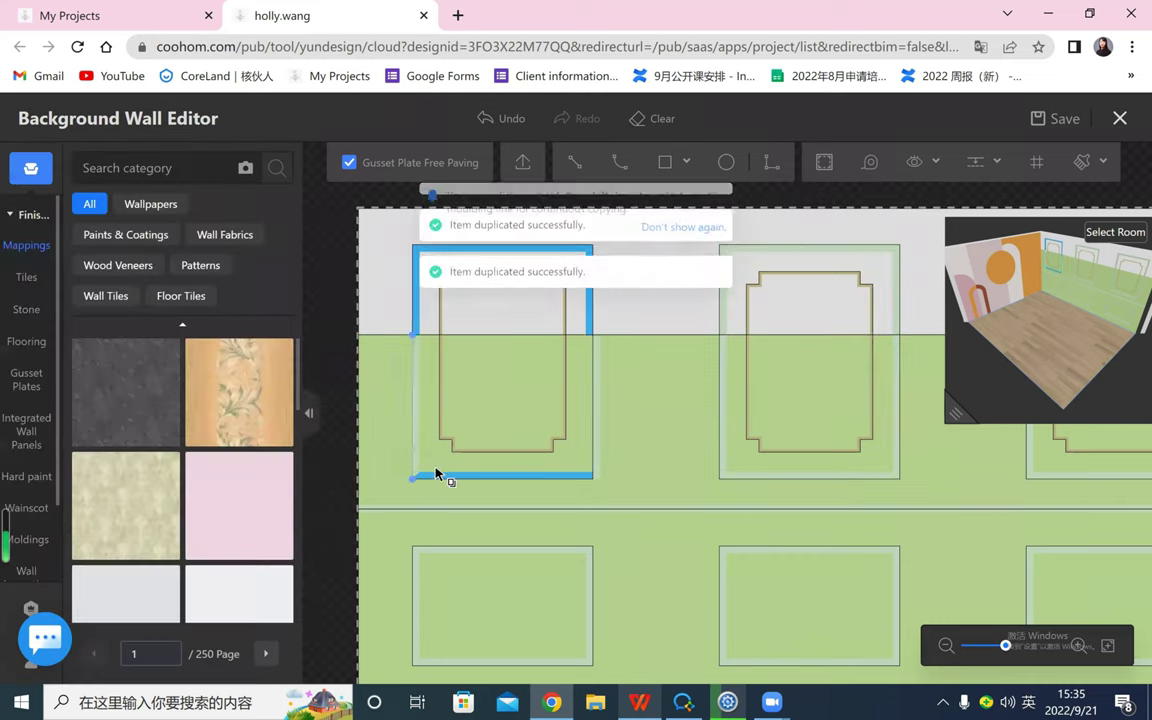
click(493, 119)
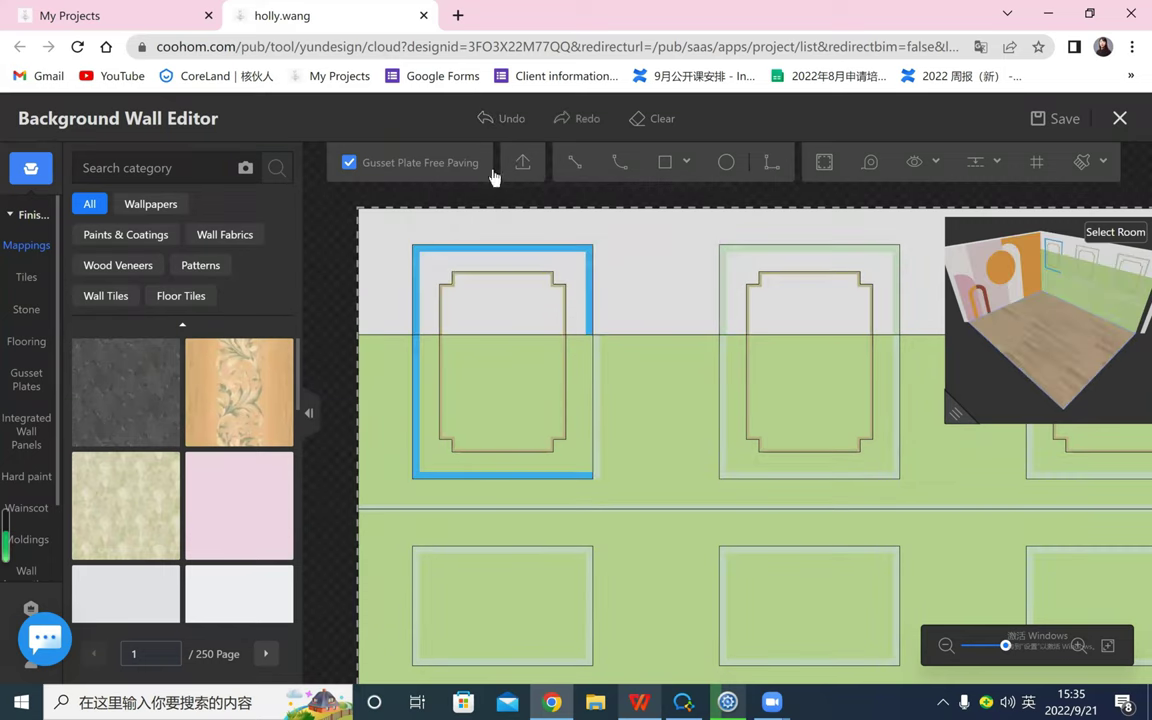
click(484, 118)
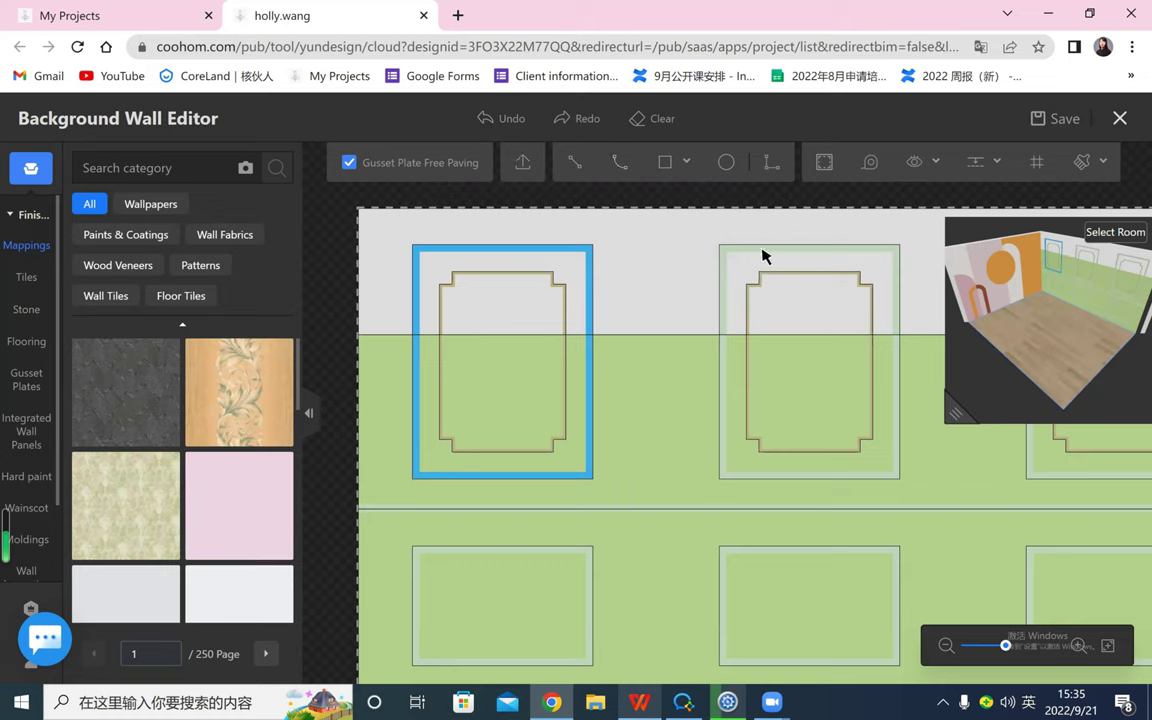
key(ctrl+c)
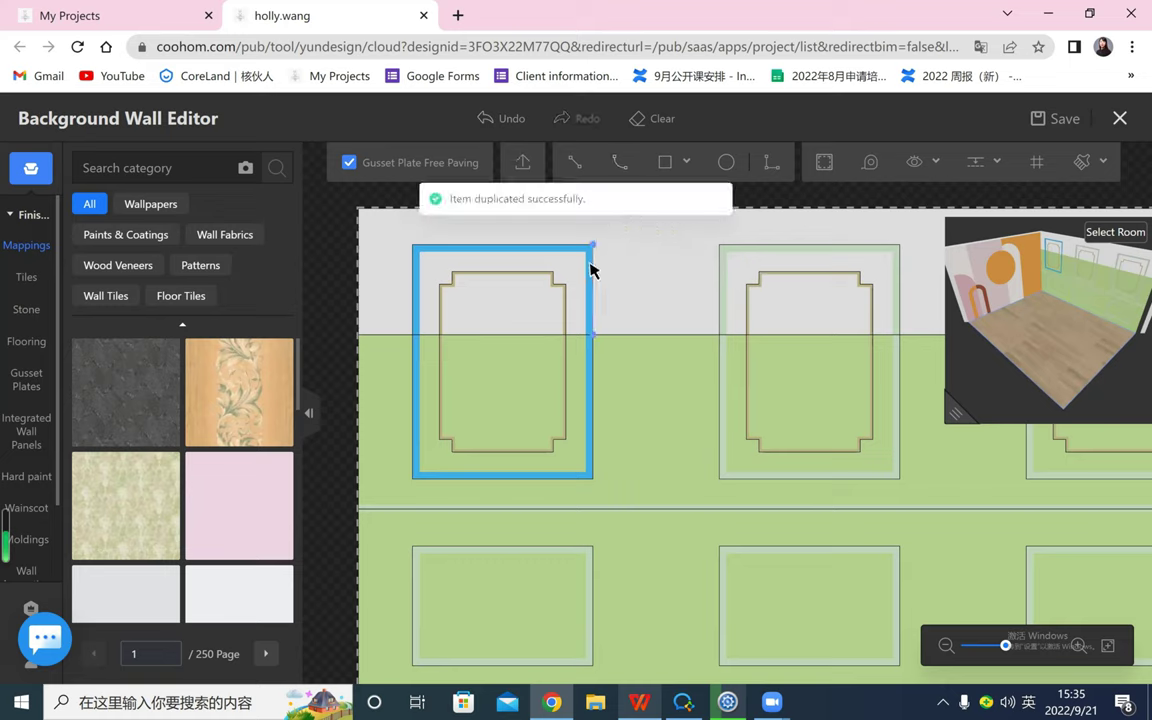
click(789, 247)
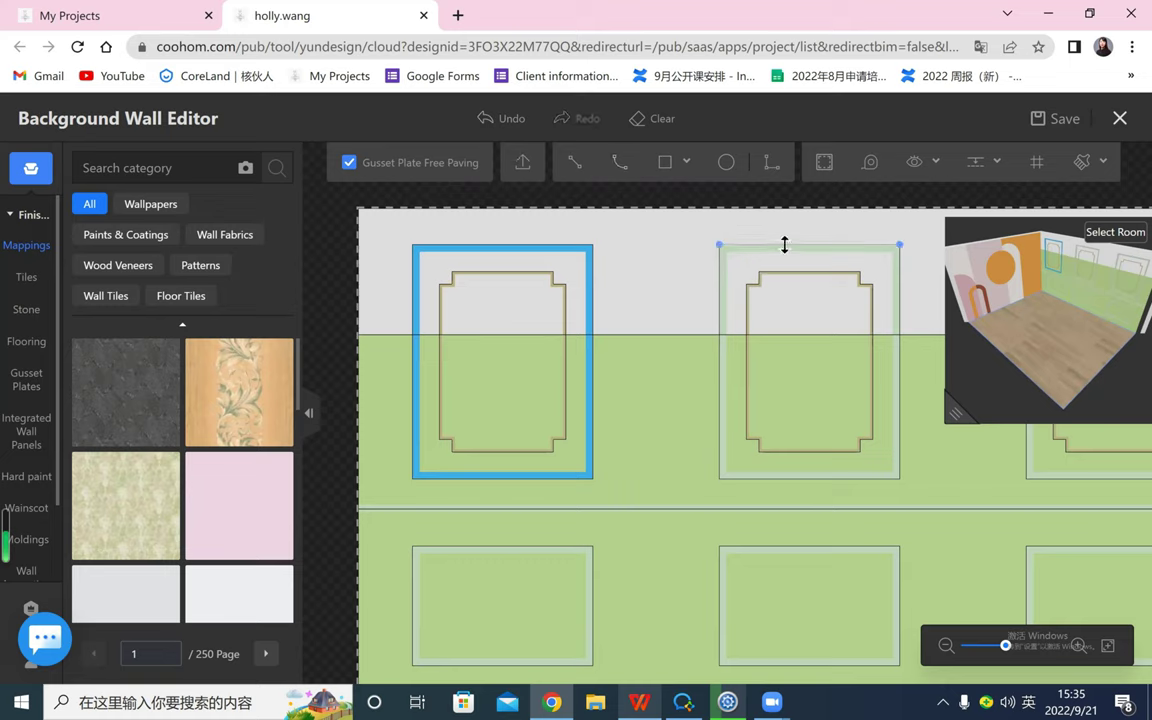
key(ctrl+d)
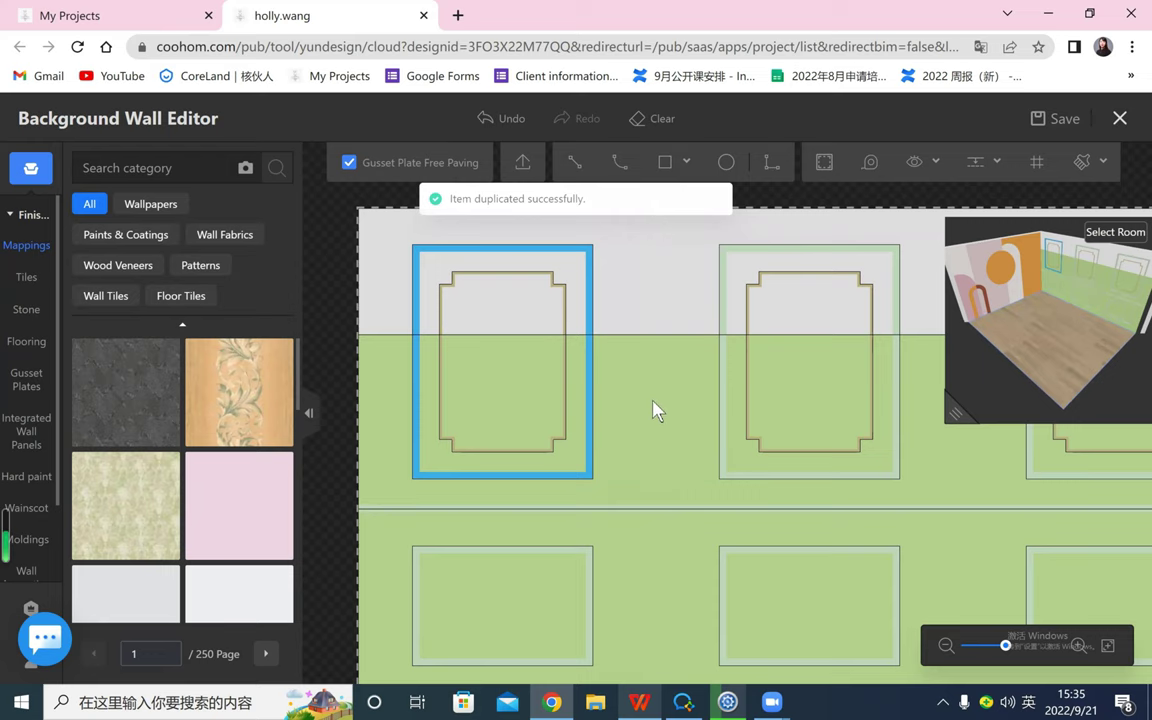
- Duplicate the second upper panel's pale green bottom molding onto the bottom and both lower sides of the first upper panel
scroll(652, 411, down, 2)
scroll(622, 442, down, 2)
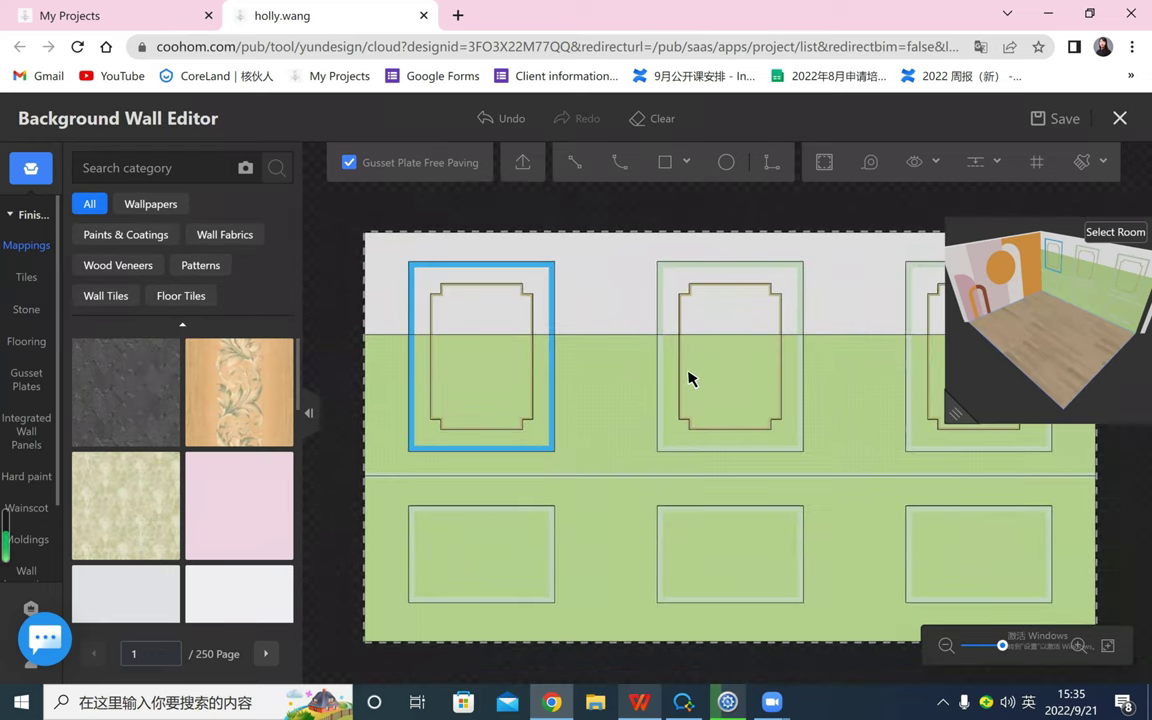
click(700, 451)
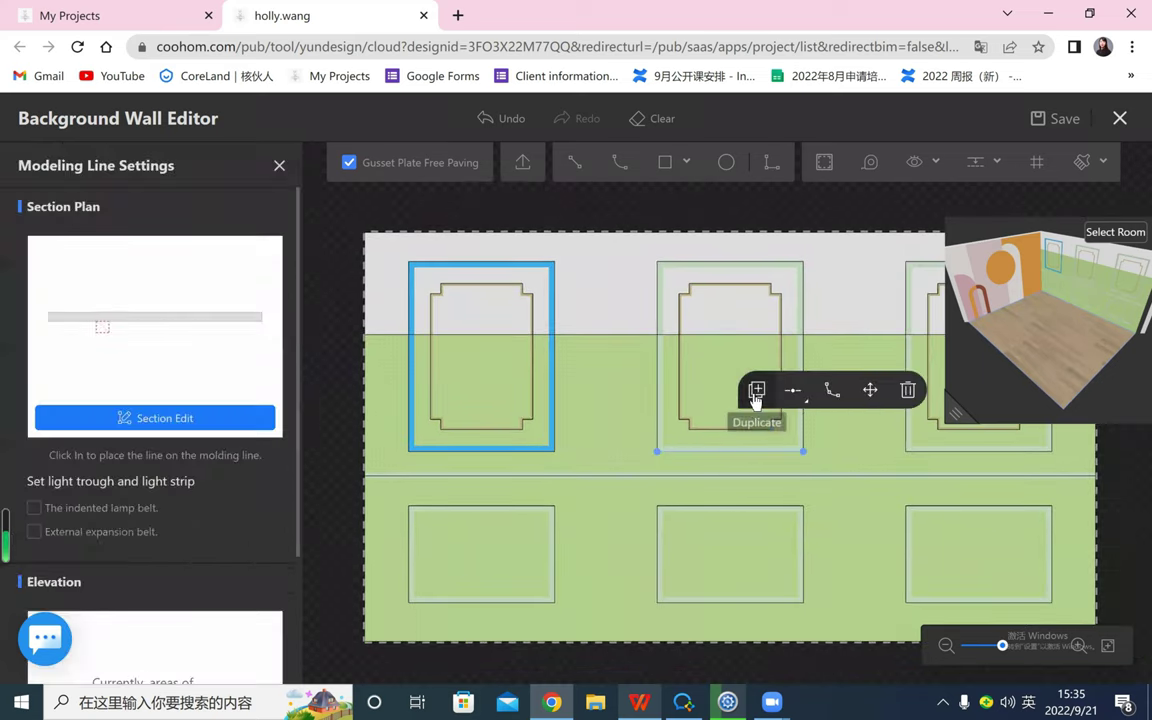
click(756, 390)
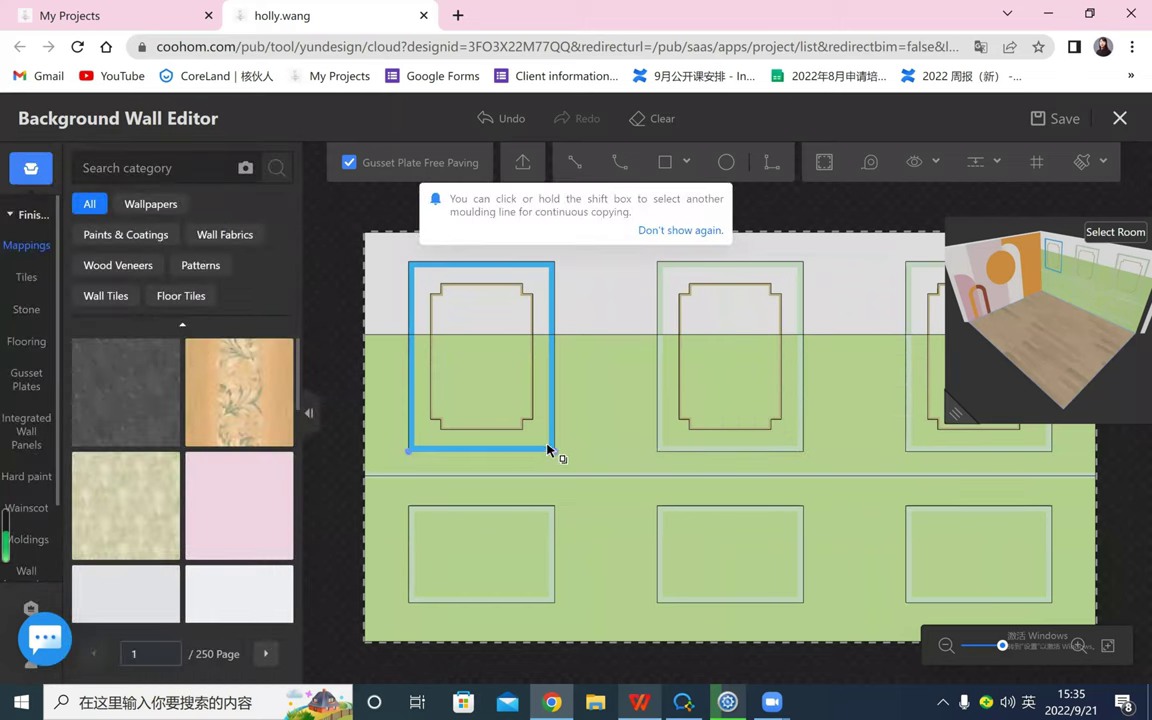
click(547, 450)
click(550, 416)
click(412, 409)
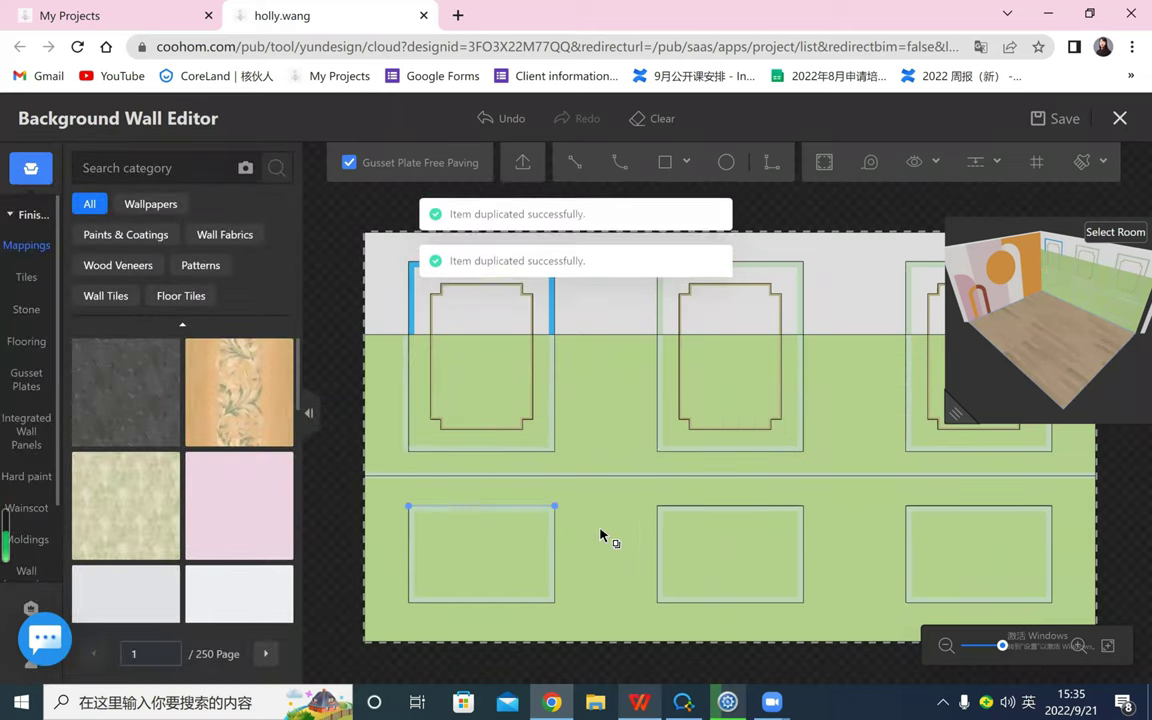
right_click(617, 519)
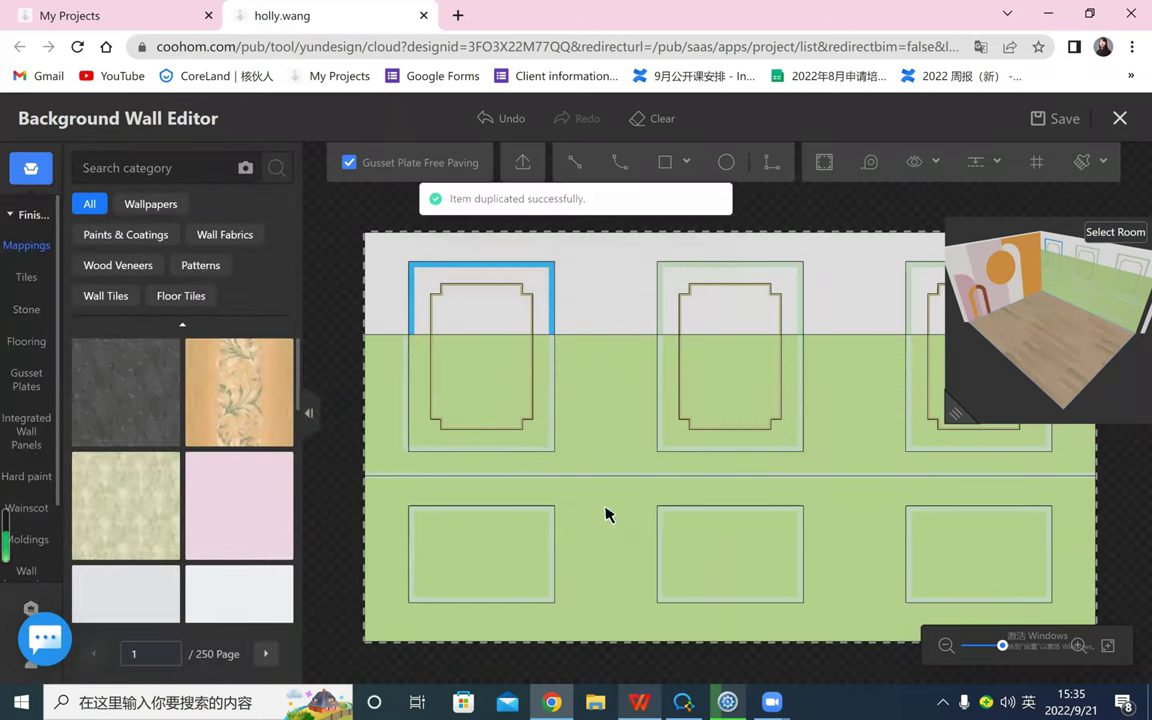
- Duplicate the first panel's blue top molding onto the top and upper side edges of the second and third upper panels
click(518, 261)
click(577, 199)
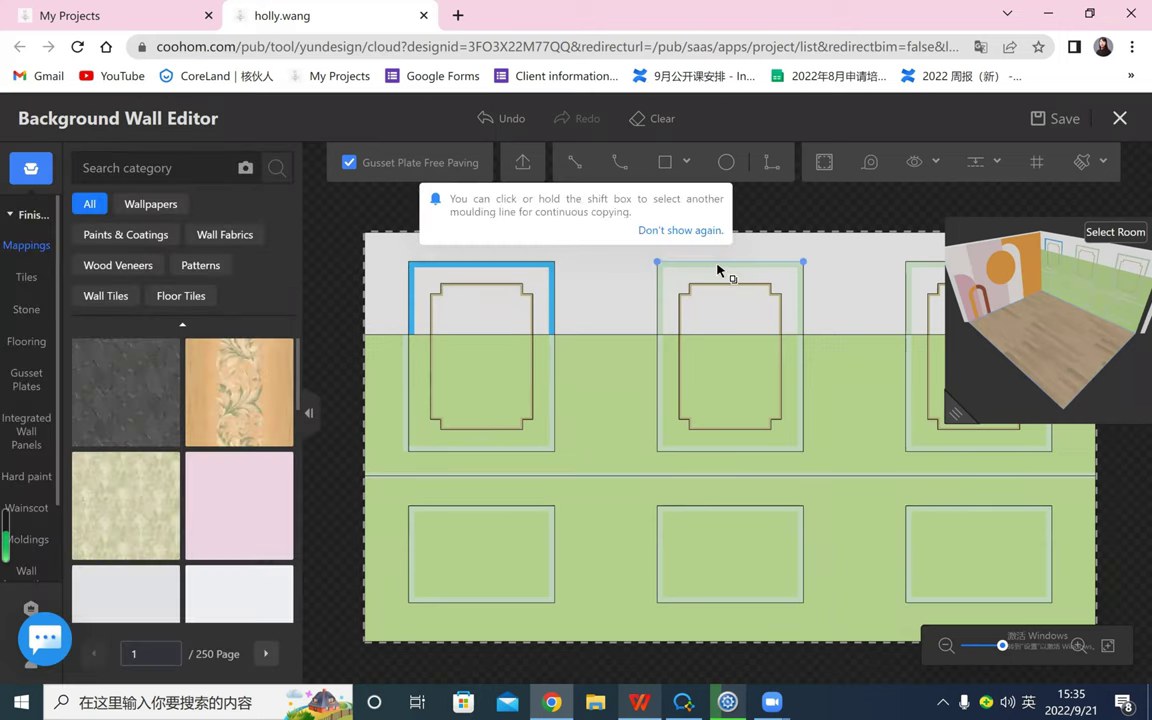
click(717, 264)
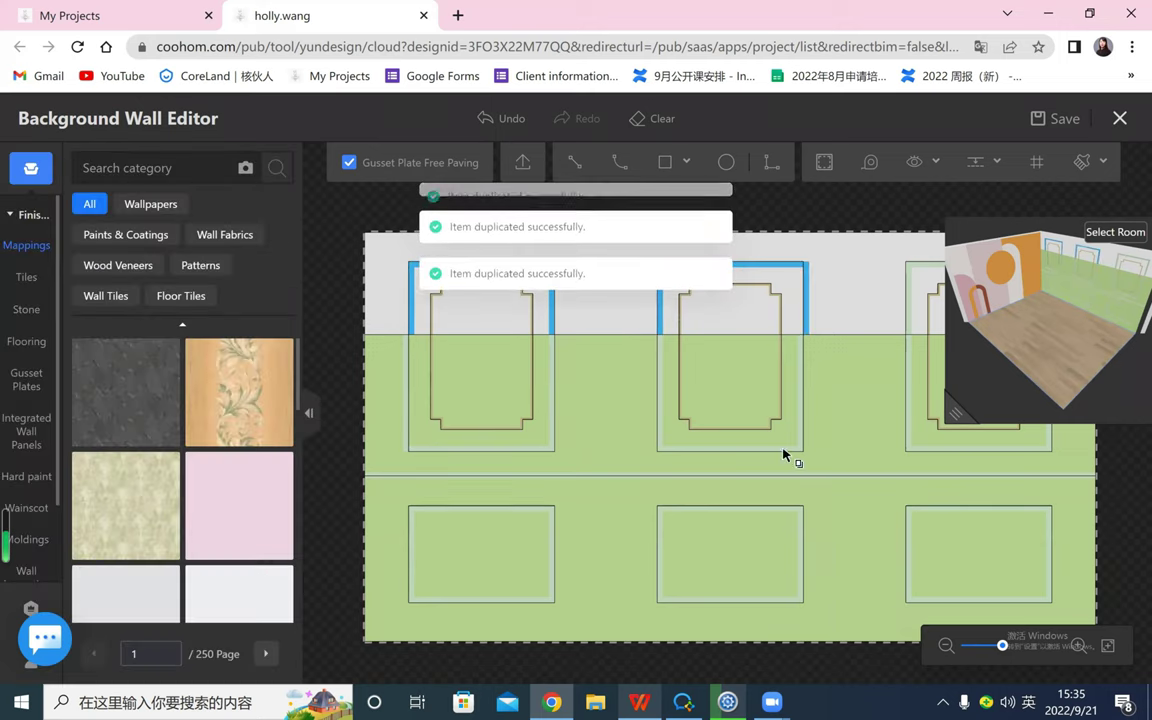
scroll(784, 455, down, 3)
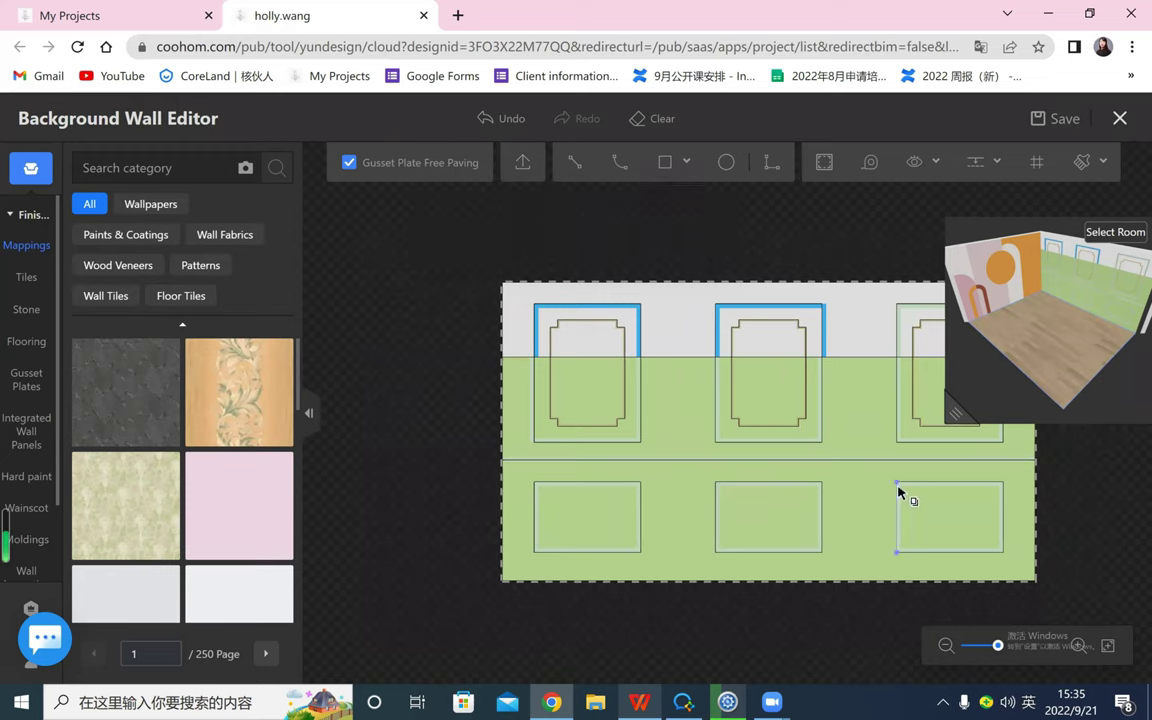
scroll(920, 303, up, 2)
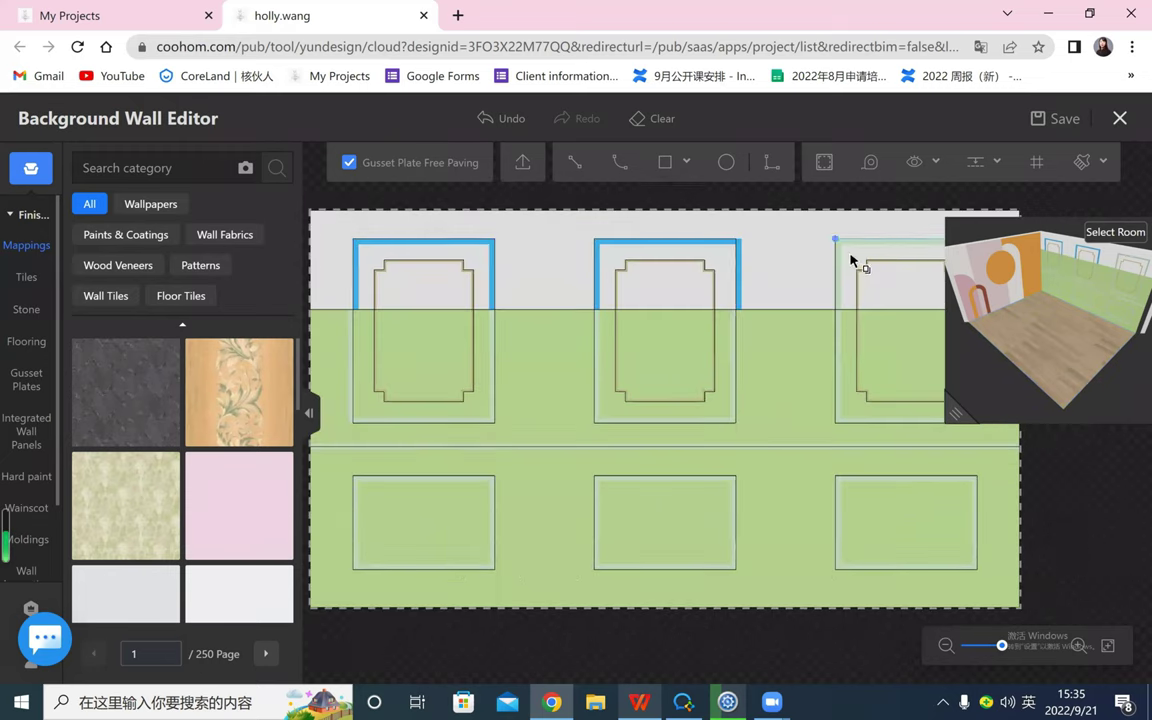
click(857, 250)
click(840, 268)
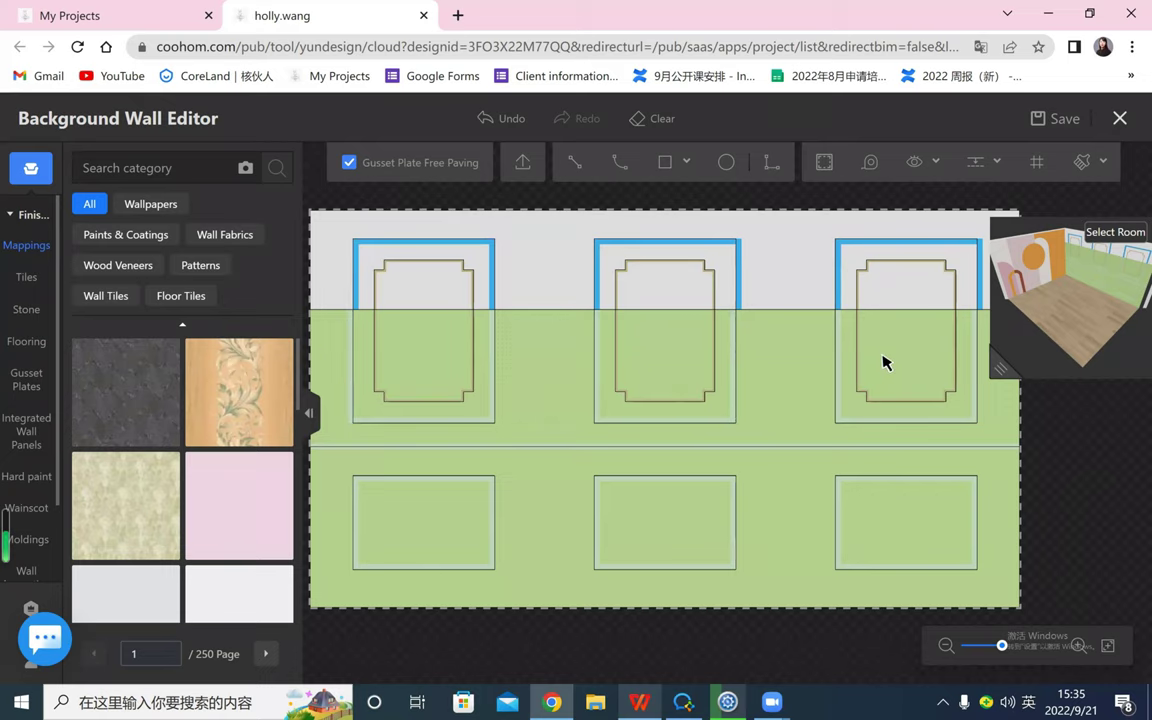
- Move the corner molding of the third upper panel's upper right edge to the other side of its area line
click(977, 283)
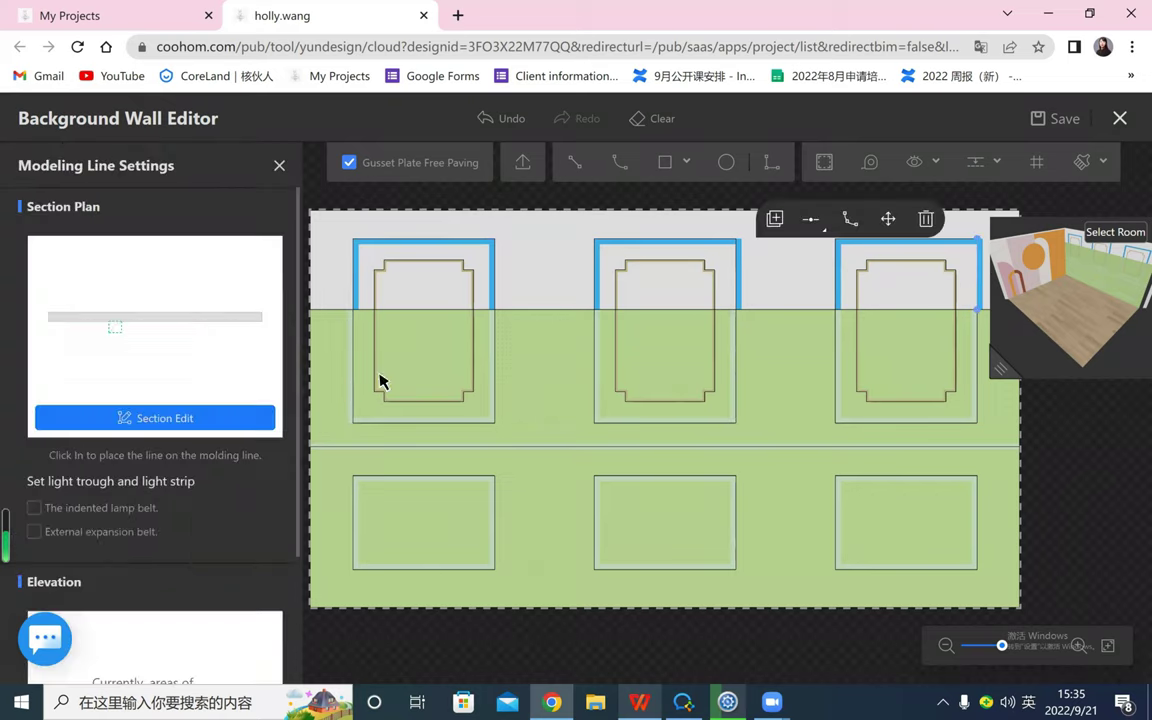
click(132, 410)
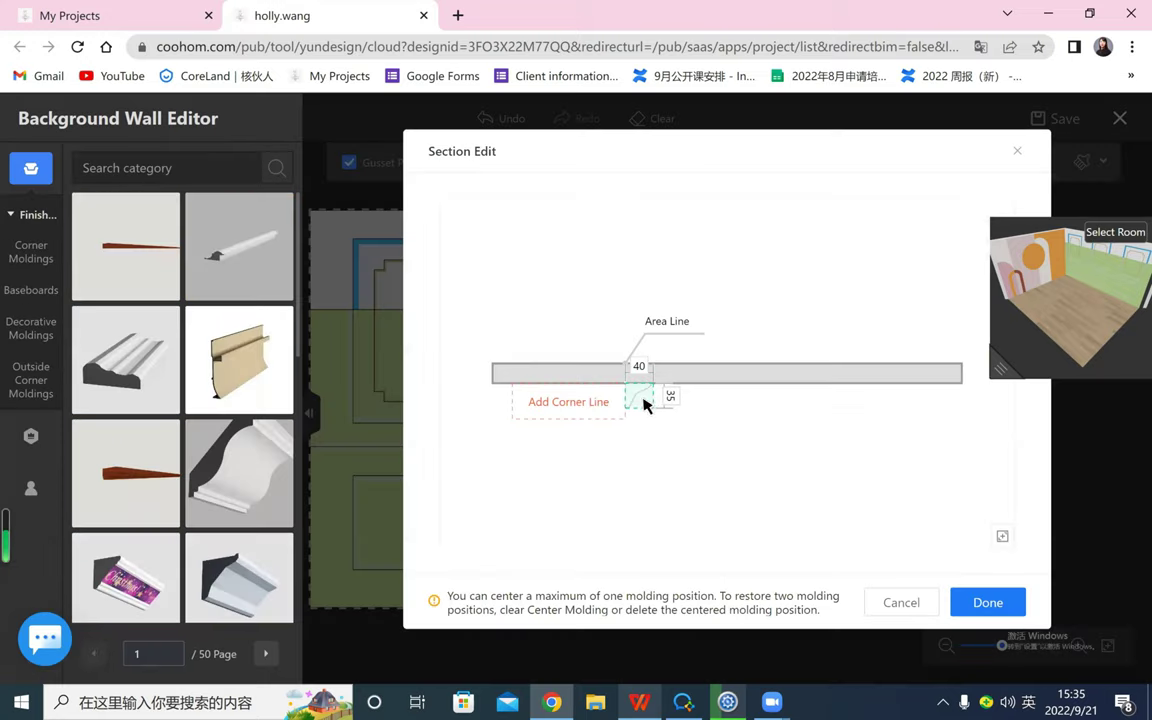
drag(641, 398, 619, 404)
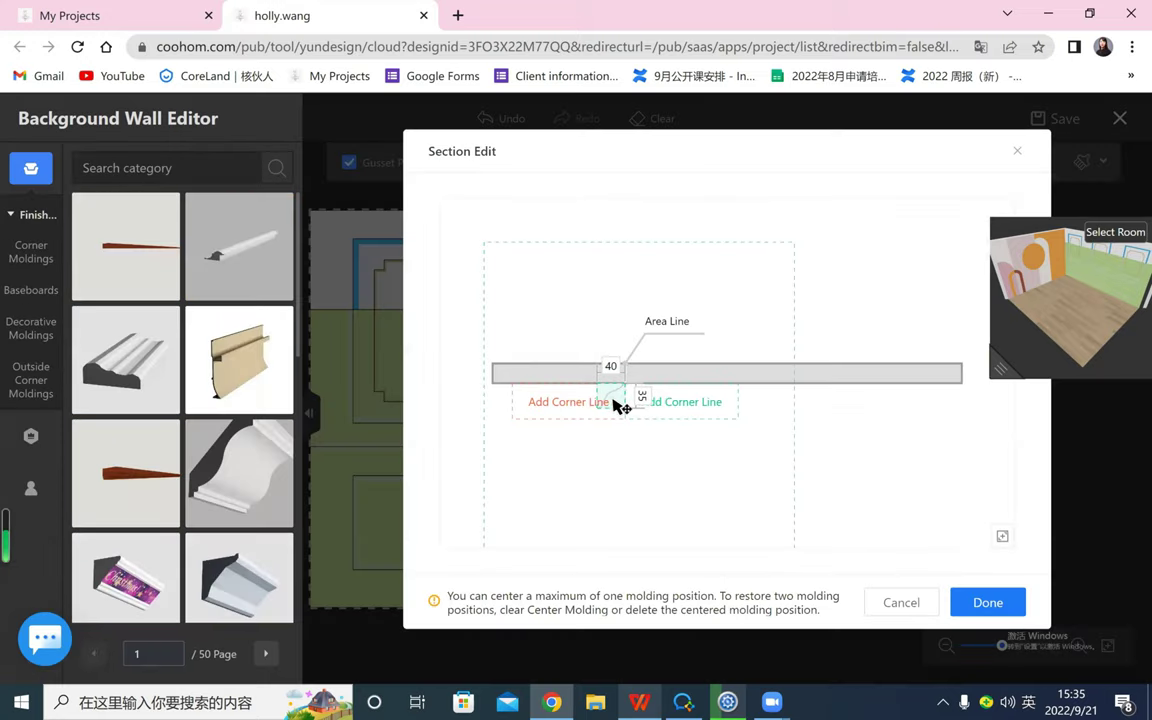
click(1003, 606)
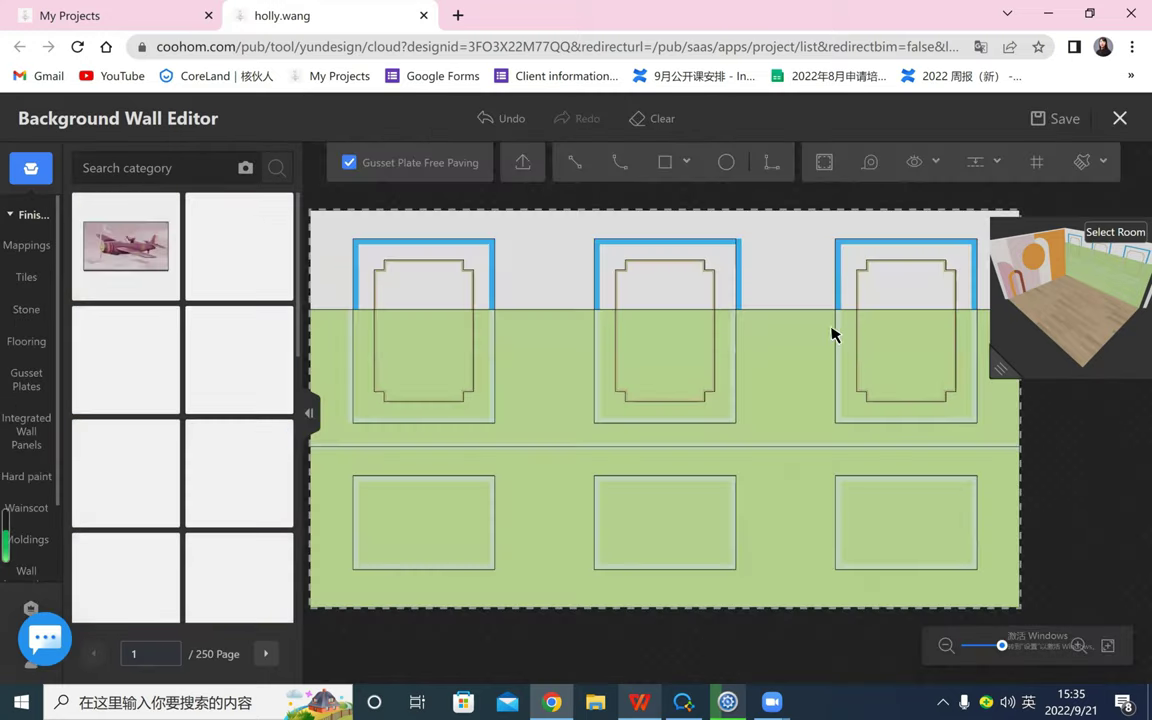
- Move the corner molding of the second upper panel's upper right edge to the other side of its area line
click(736, 273)
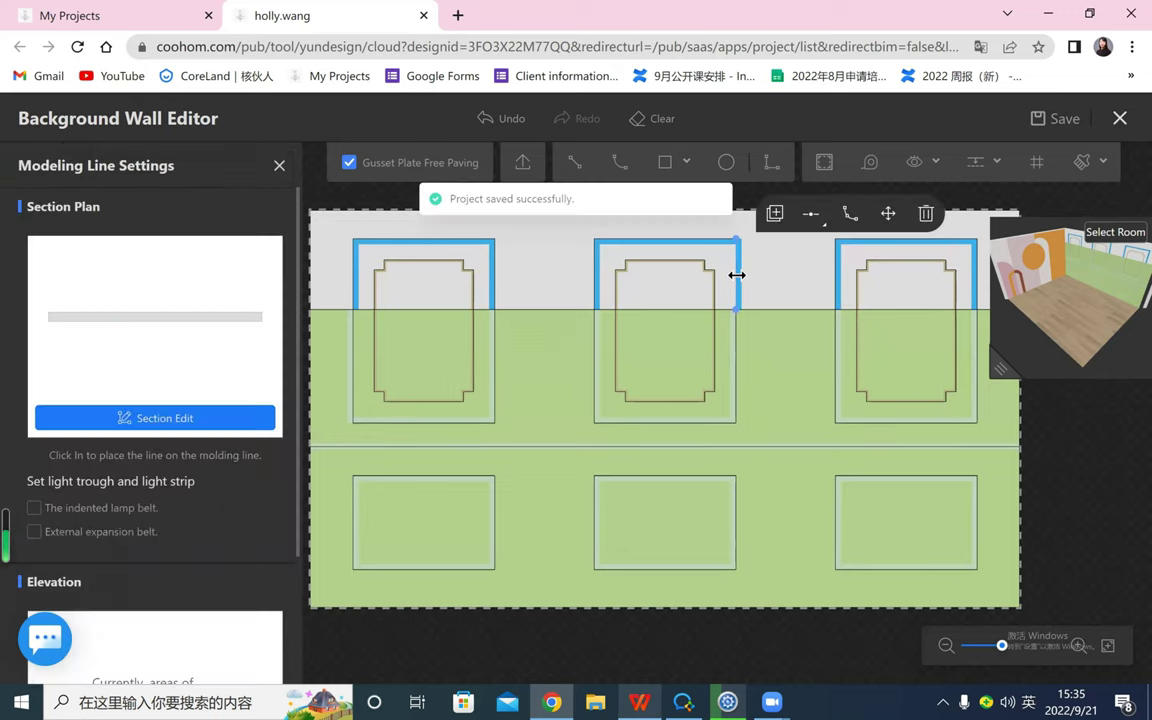
click(210, 418)
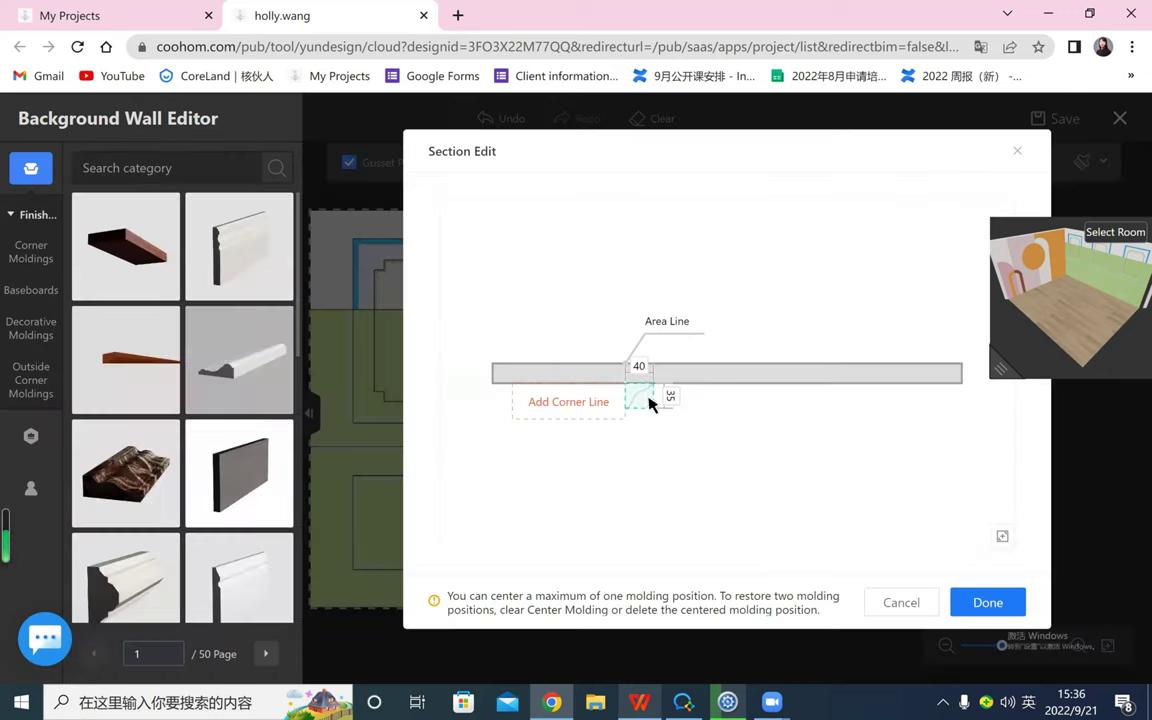
drag(638, 398, 617, 402)
click(985, 603)
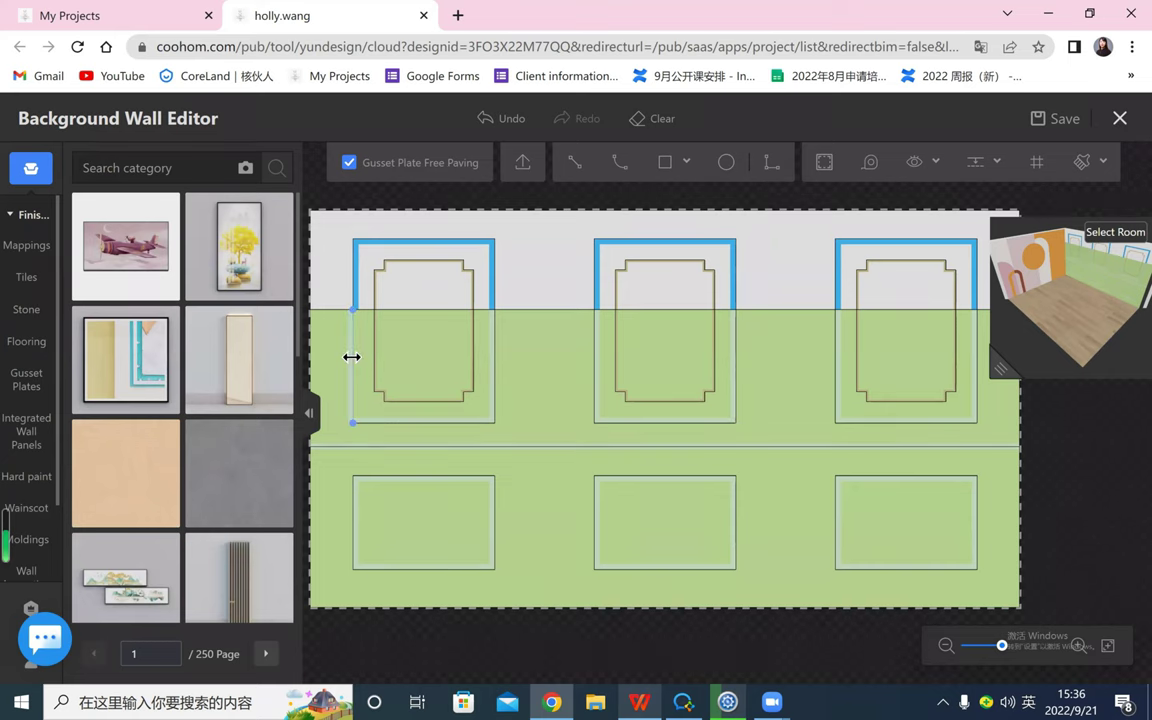
- Move the corner molding of the first upper panel's lower left edge to the other side of its area line
click(352, 357)
click(207, 415)
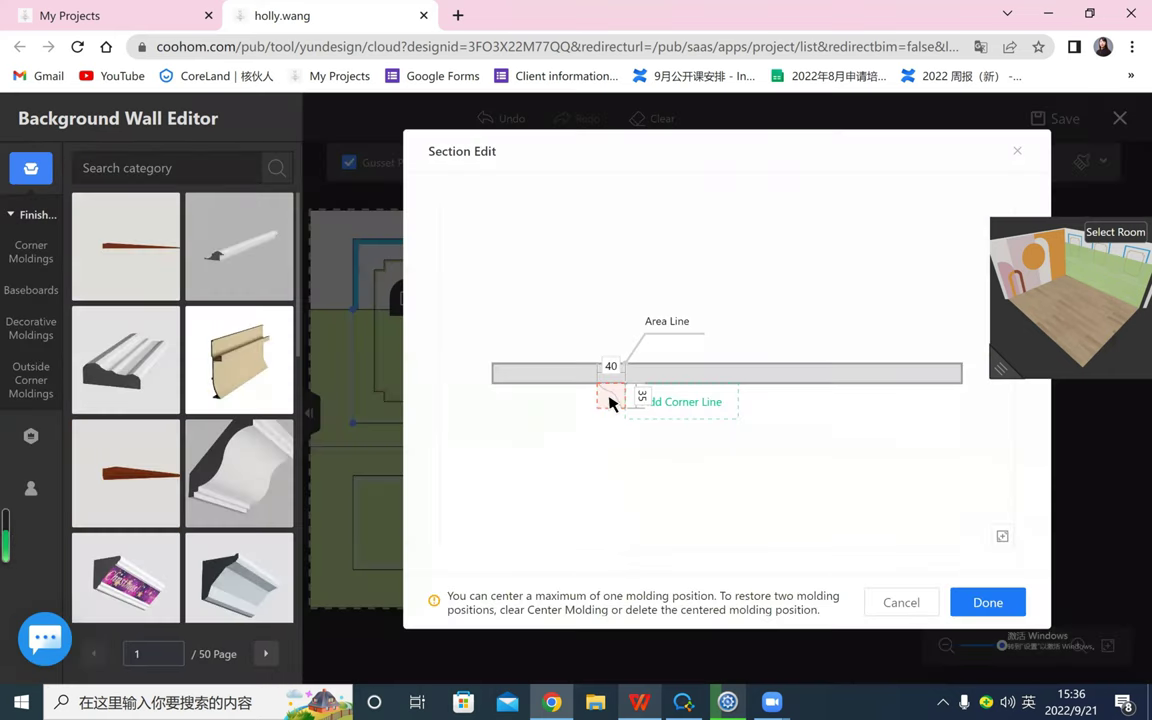
drag(612, 397, 651, 408)
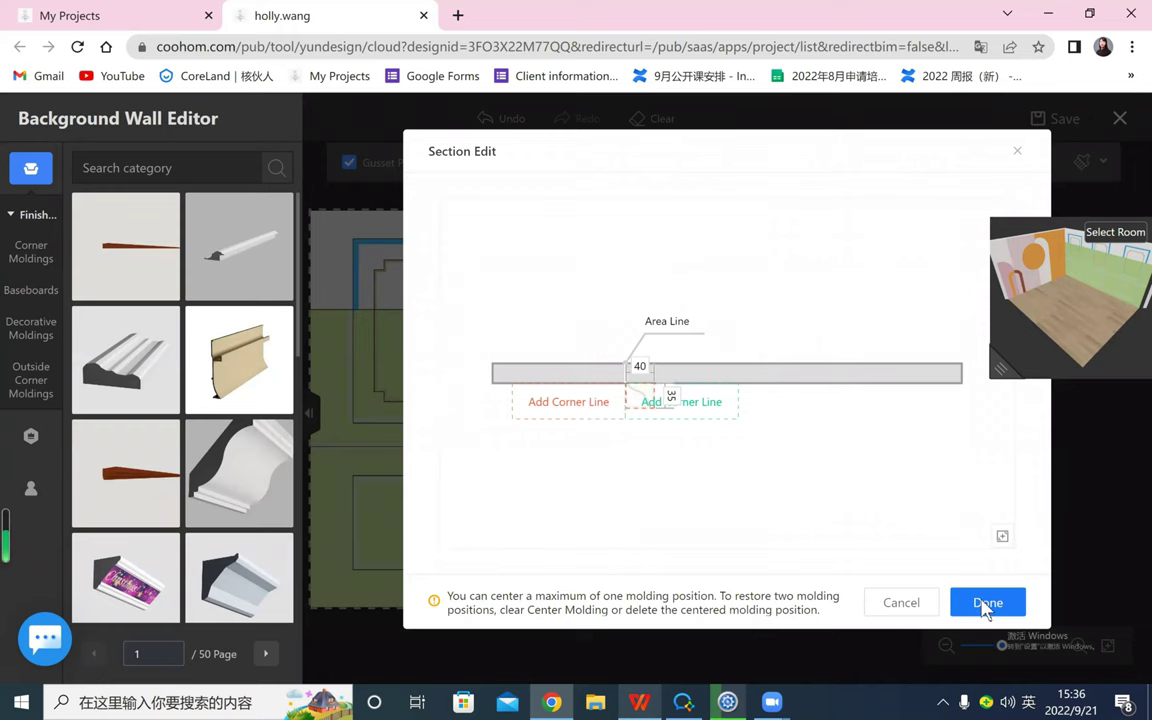
click(987, 602)
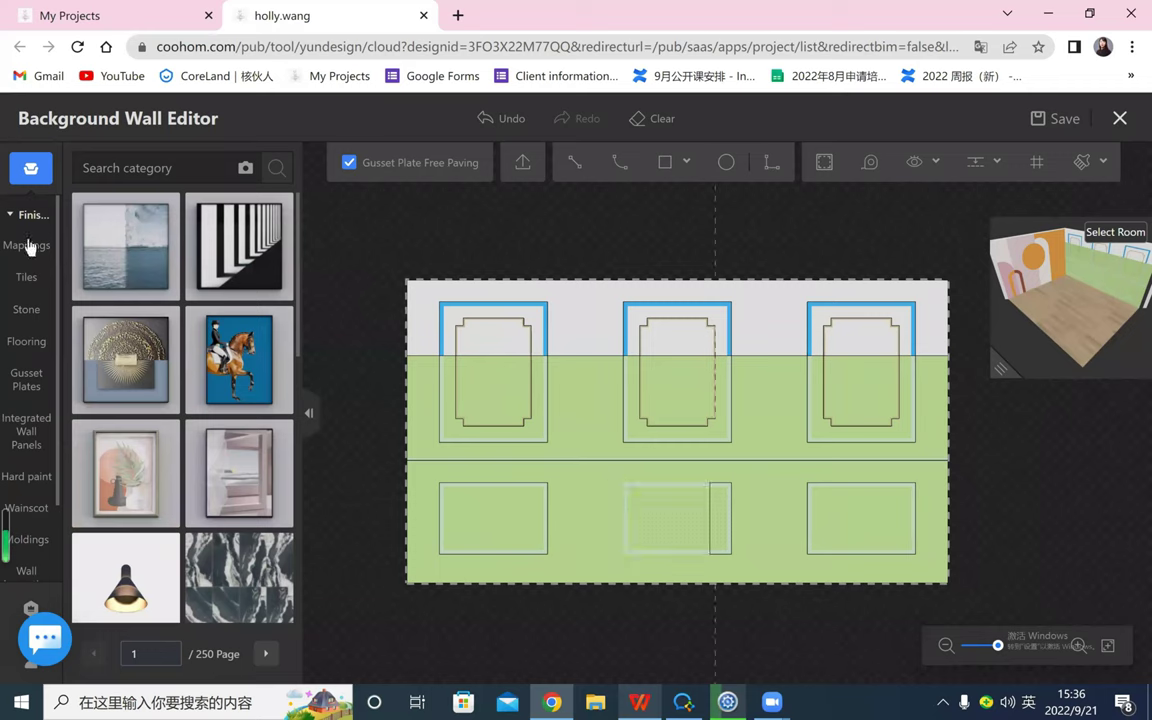
- Apply a light blue paint from the Paints & Coatings mappings to the white upper band of the wall
click(25, 252)
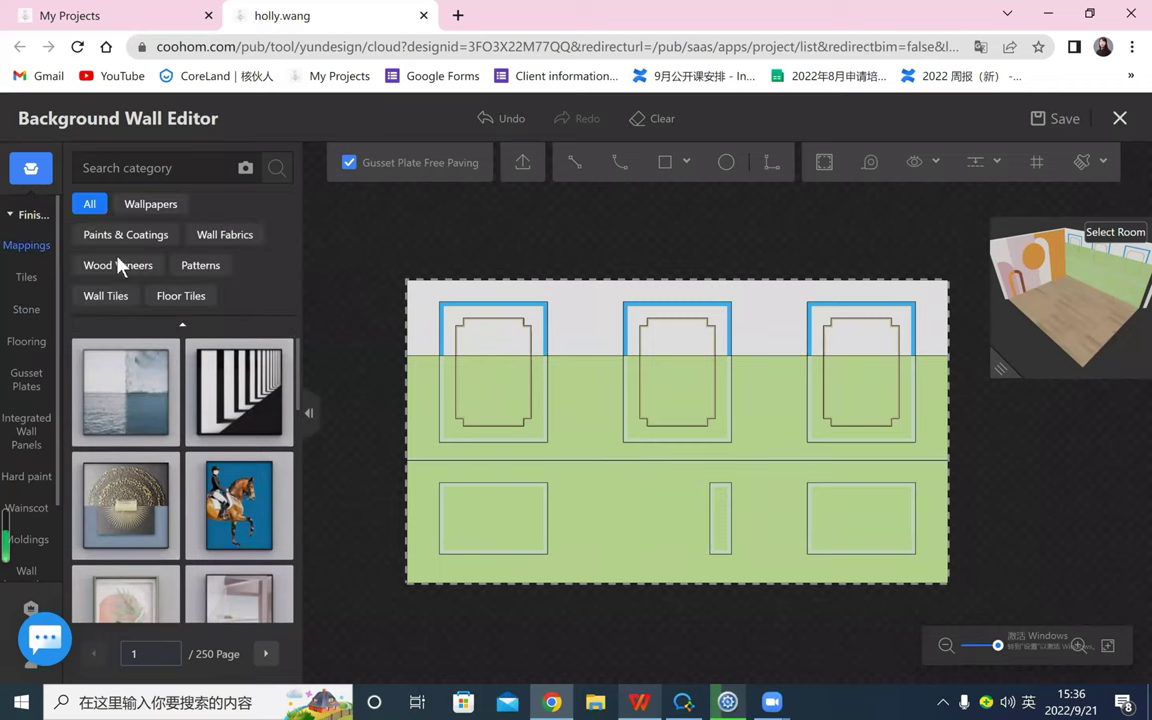
click(118, 235)
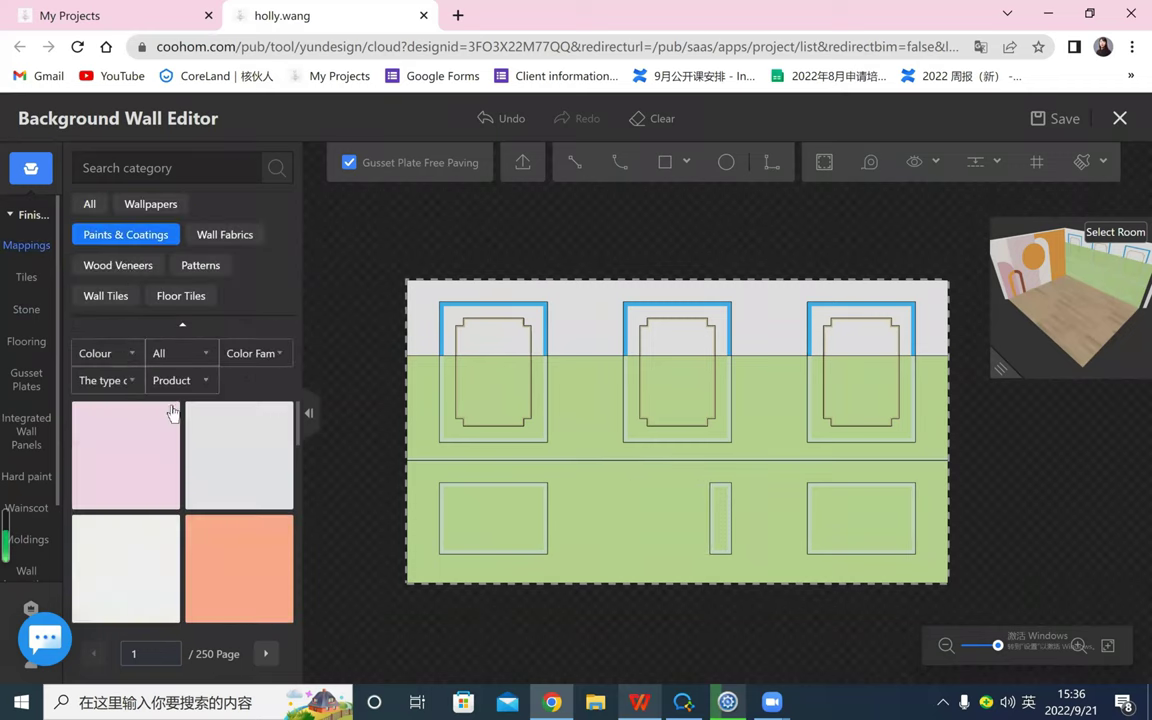
click(130, 353)
click(183, 424)
scroll(233, 459, down, 2)
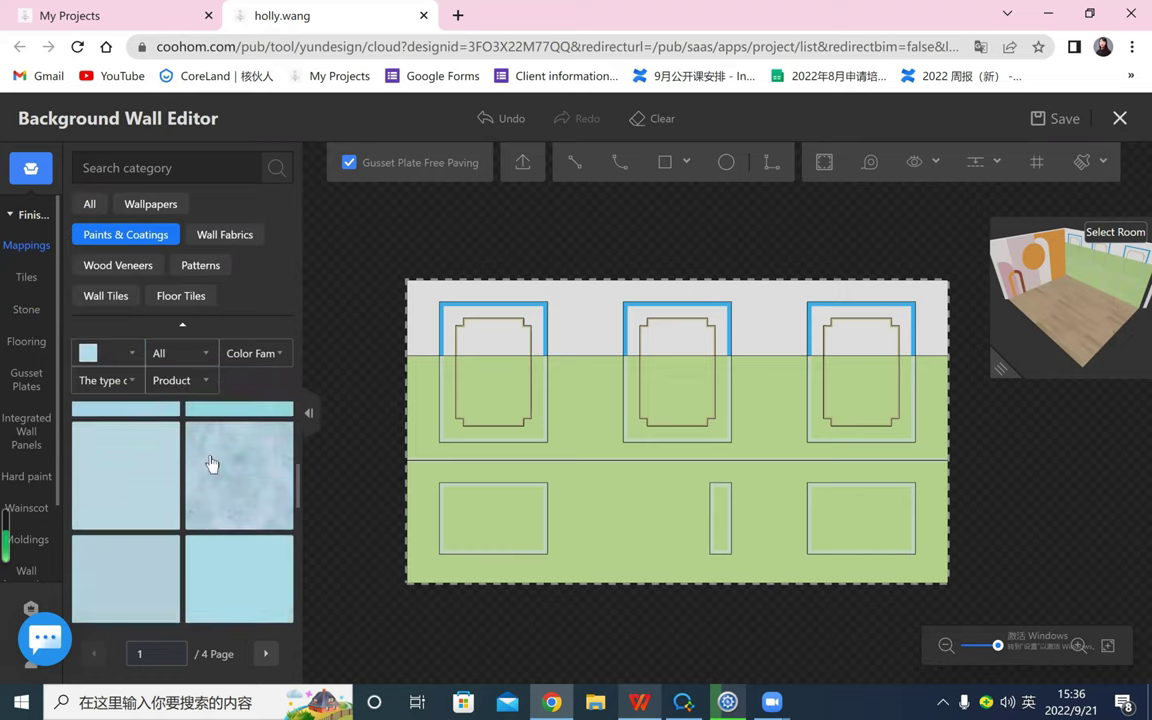
click(568, 301)
- Copy the light blue paint onto the white upper parts of all three wall panels with the material brush
scroll(990, 433, up, 3)
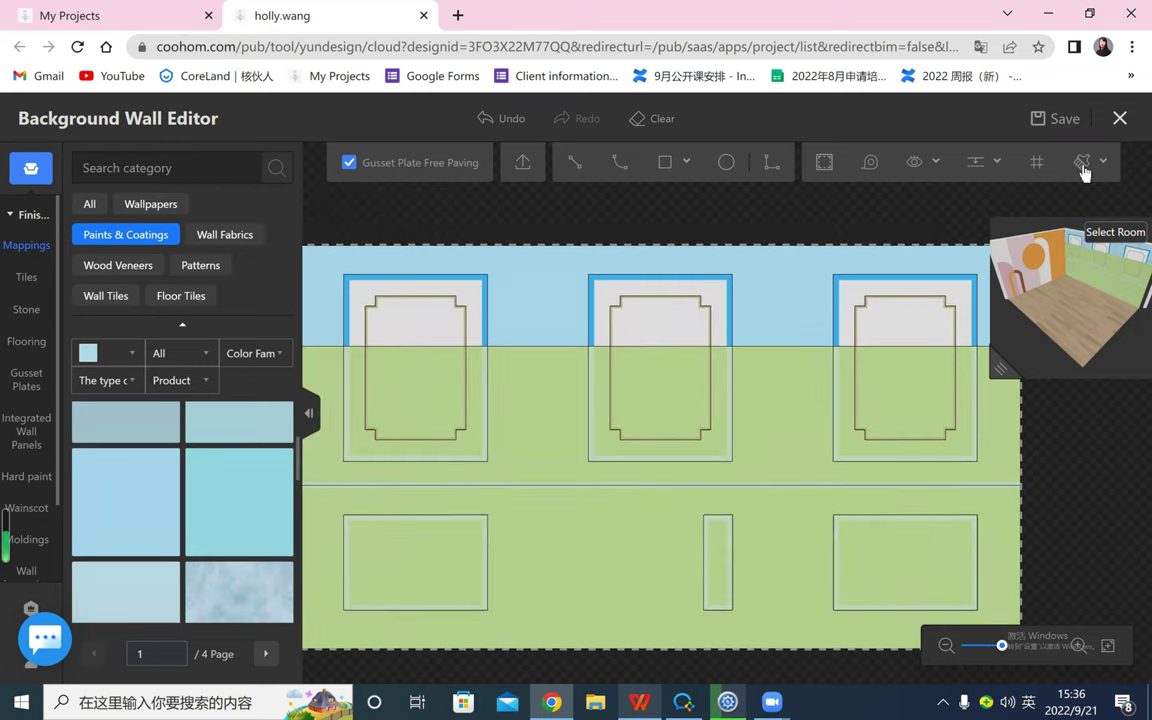
click(1082, 161)
click(920, 303)
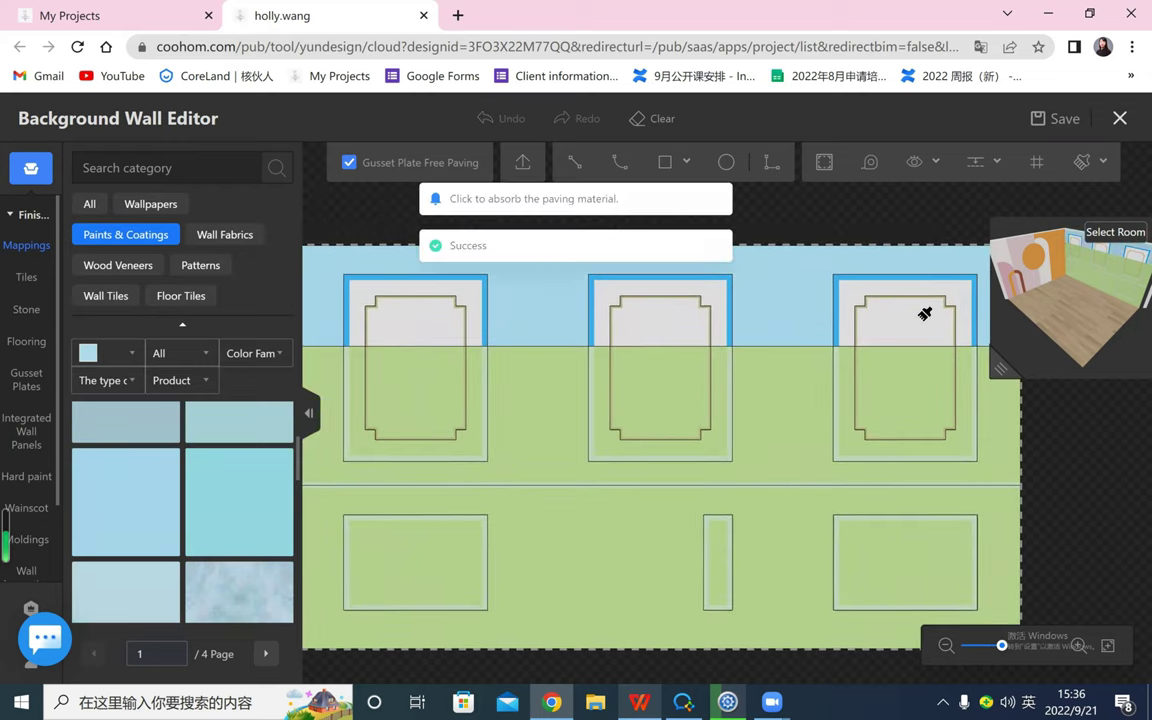
click(665, 290)
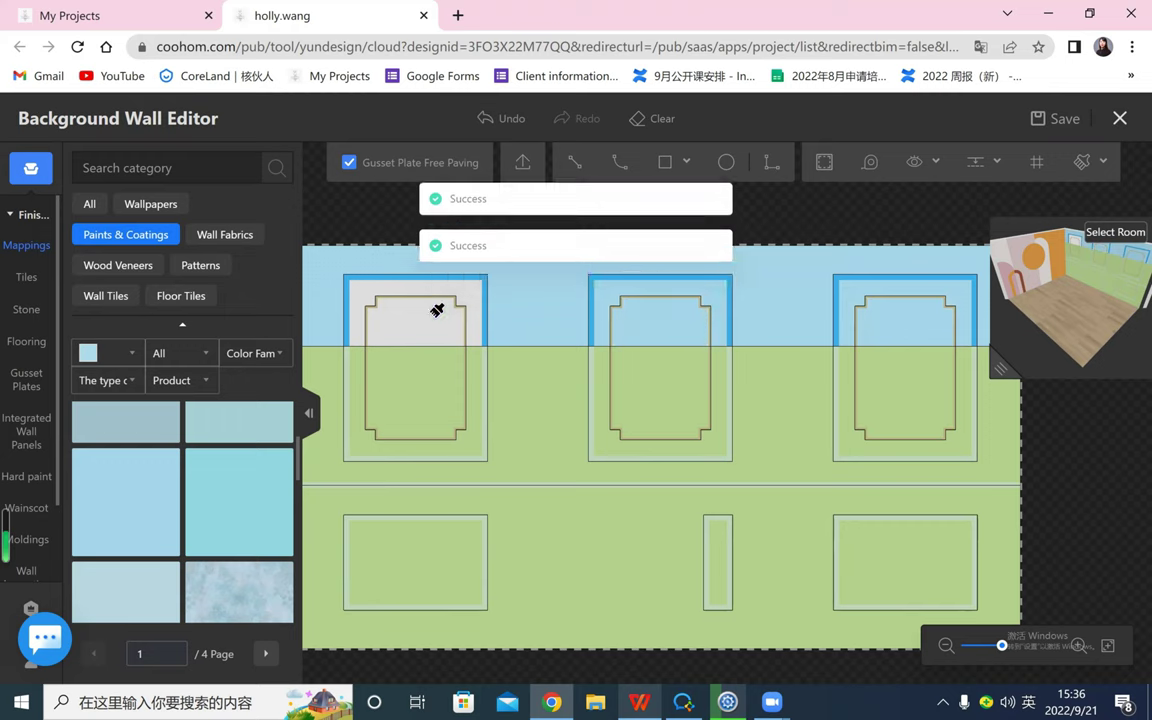
click(462, 287)
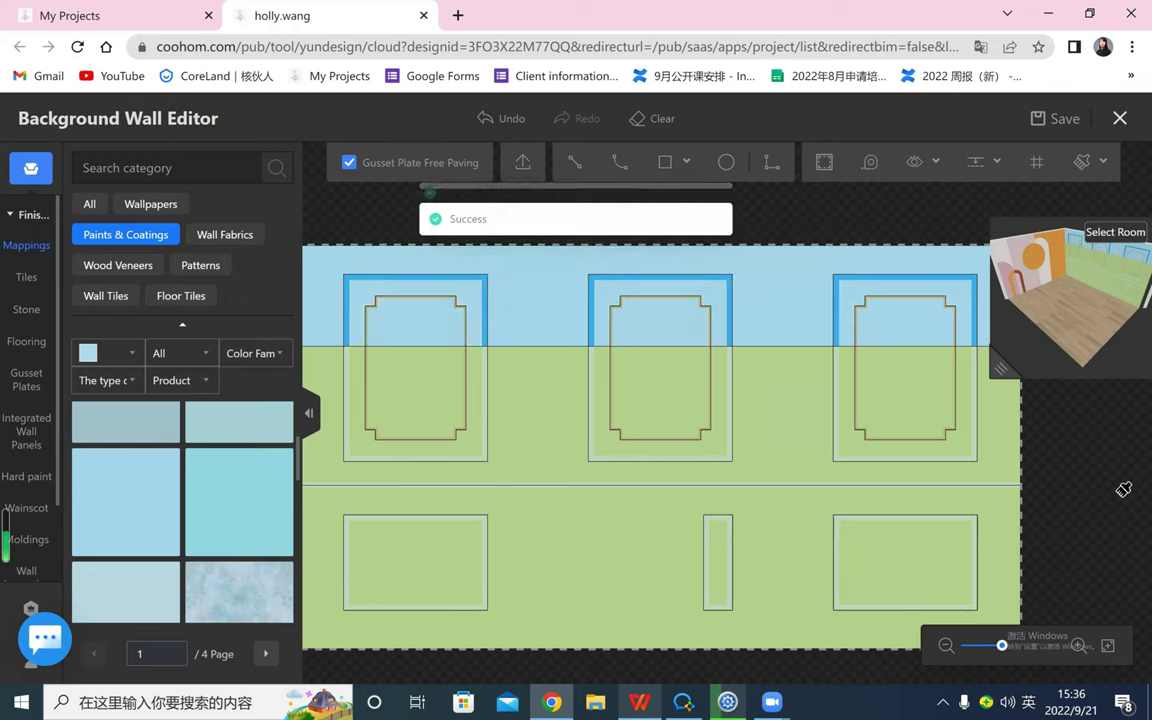
scroll(944, 365, down, 5)
scroll(836, 543, up, 2)
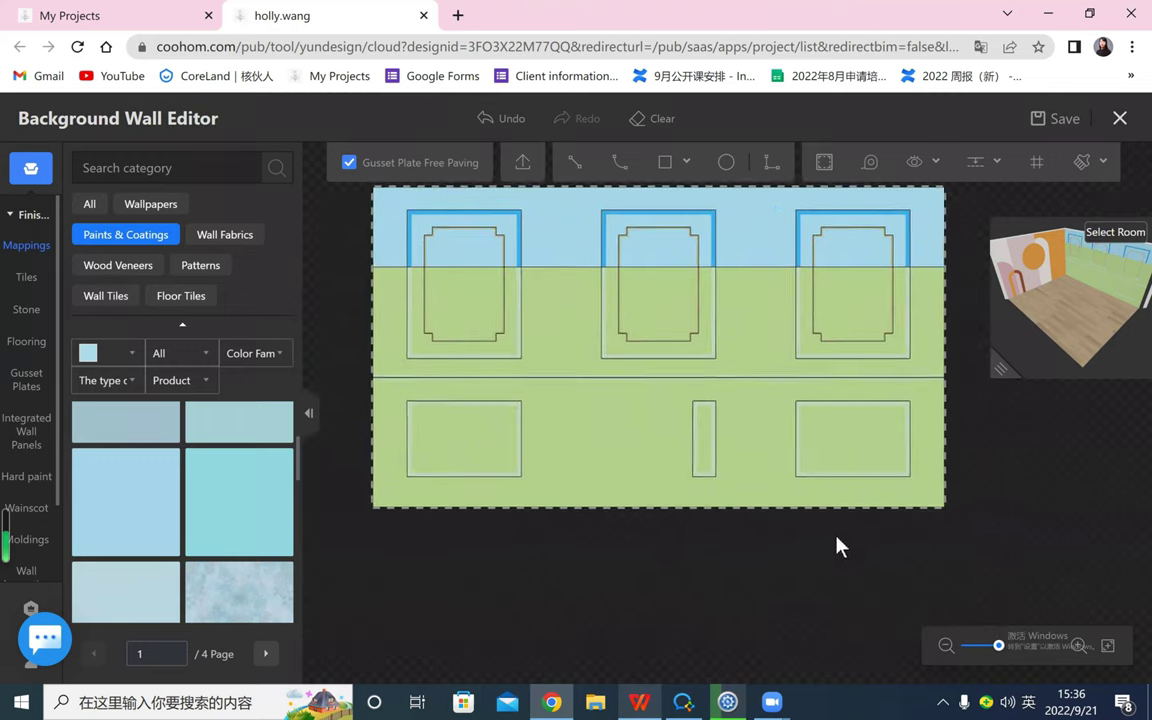
click(492, 217)
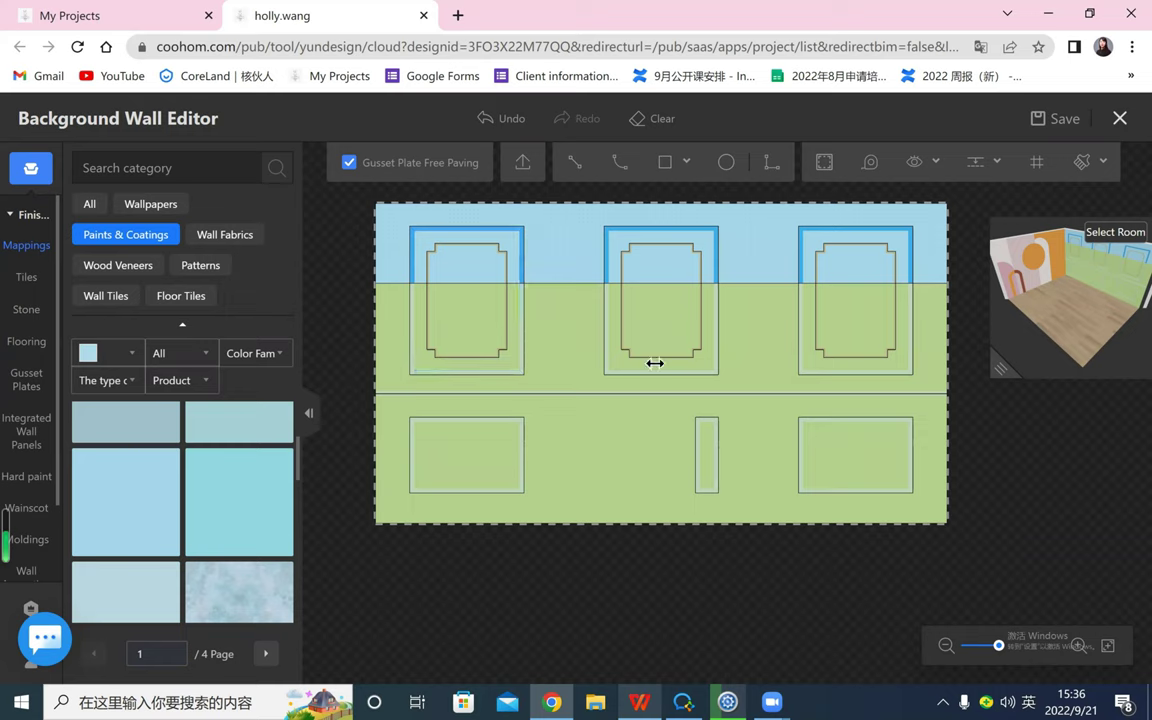
scroll(1003, 496, down, 1)
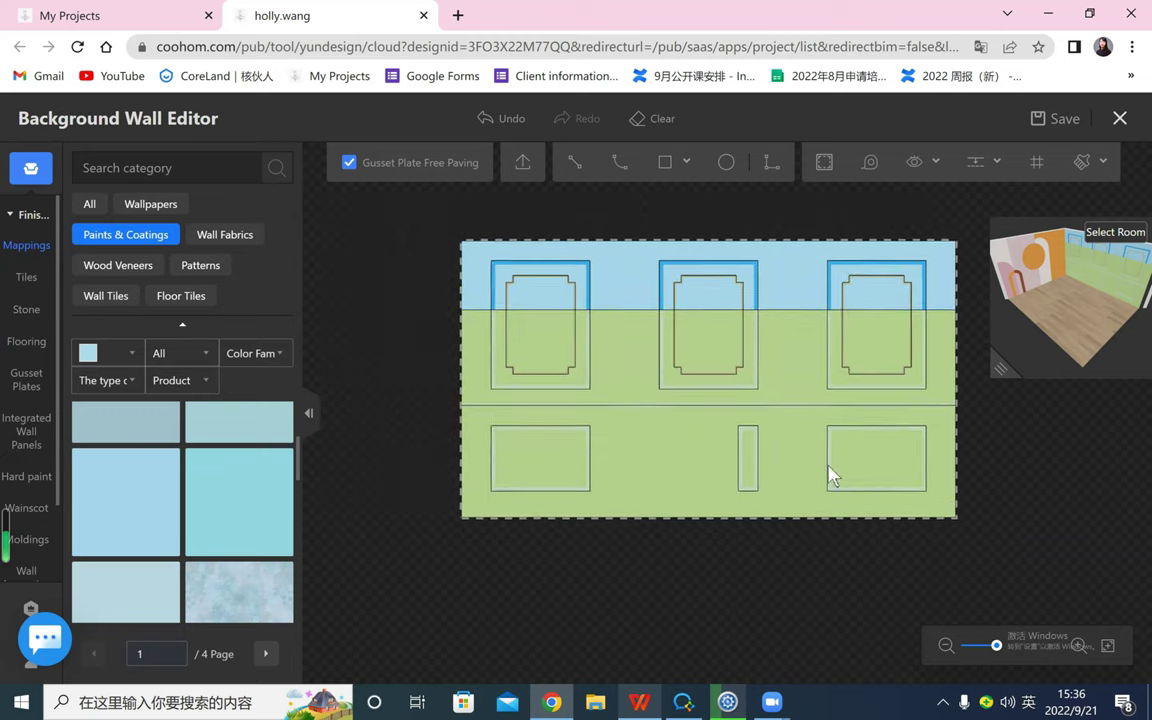
drag(710, 494, 631, 499)
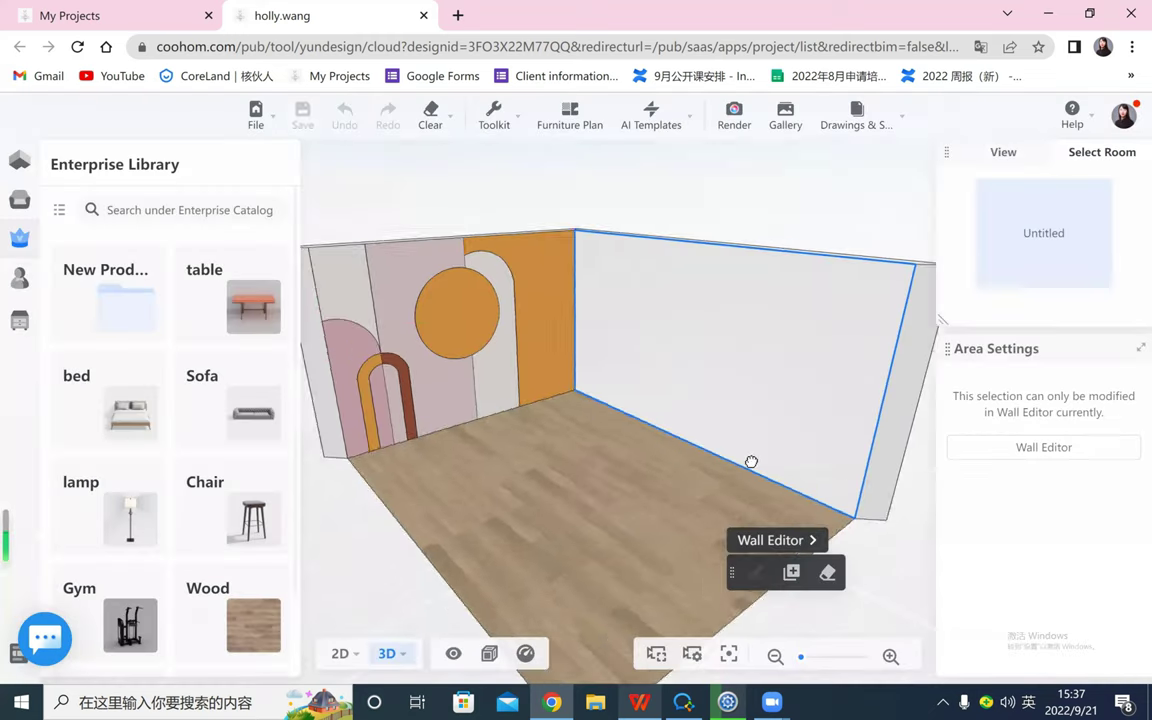
- View the room in the render setup, switch its view to the 2D plan, and return to the room design
drag(751, 463, 798, 214)
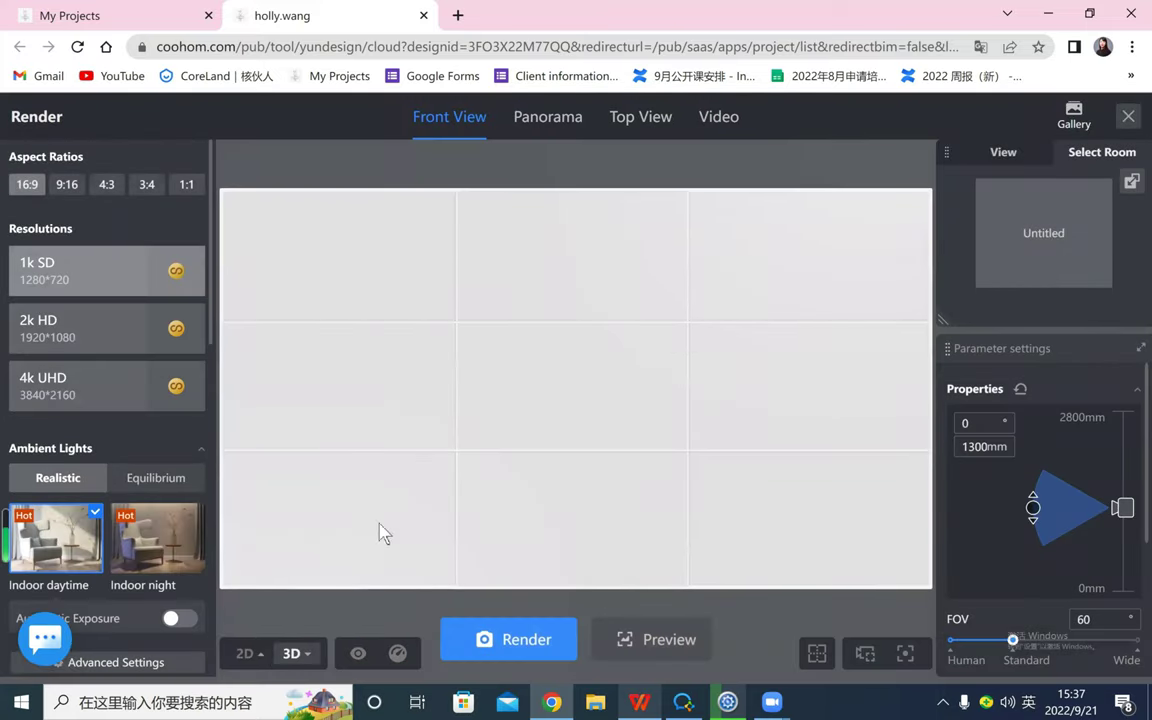
click(262, 614)
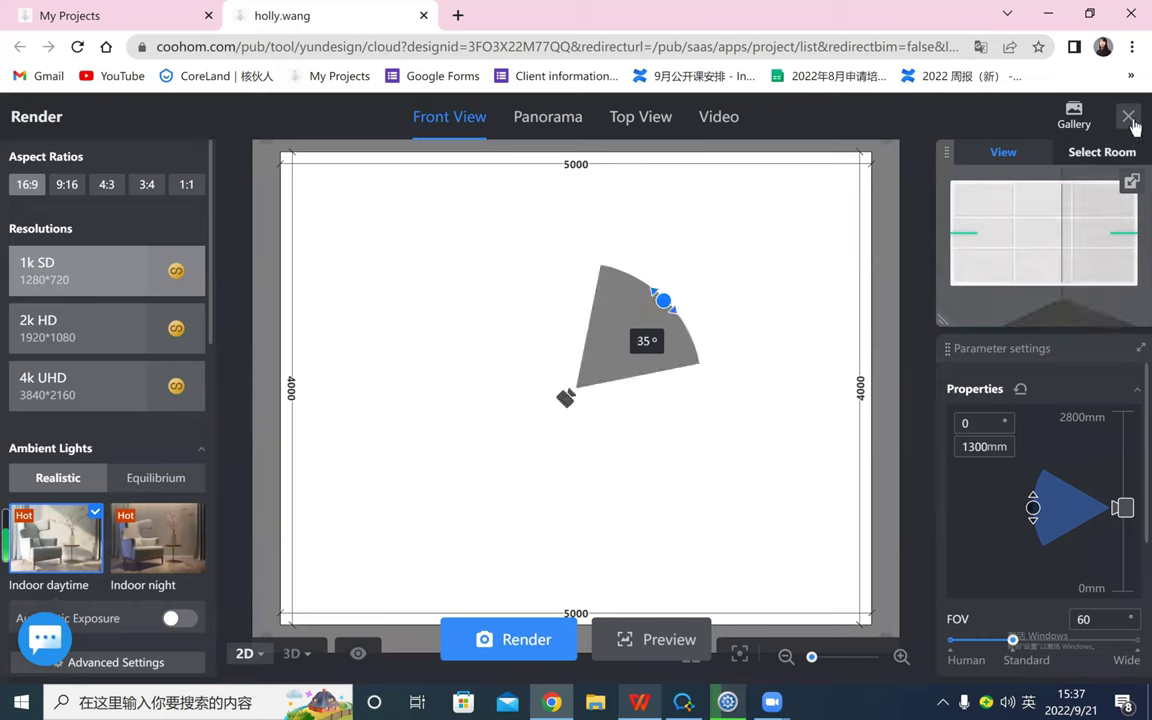
click(47, 46)
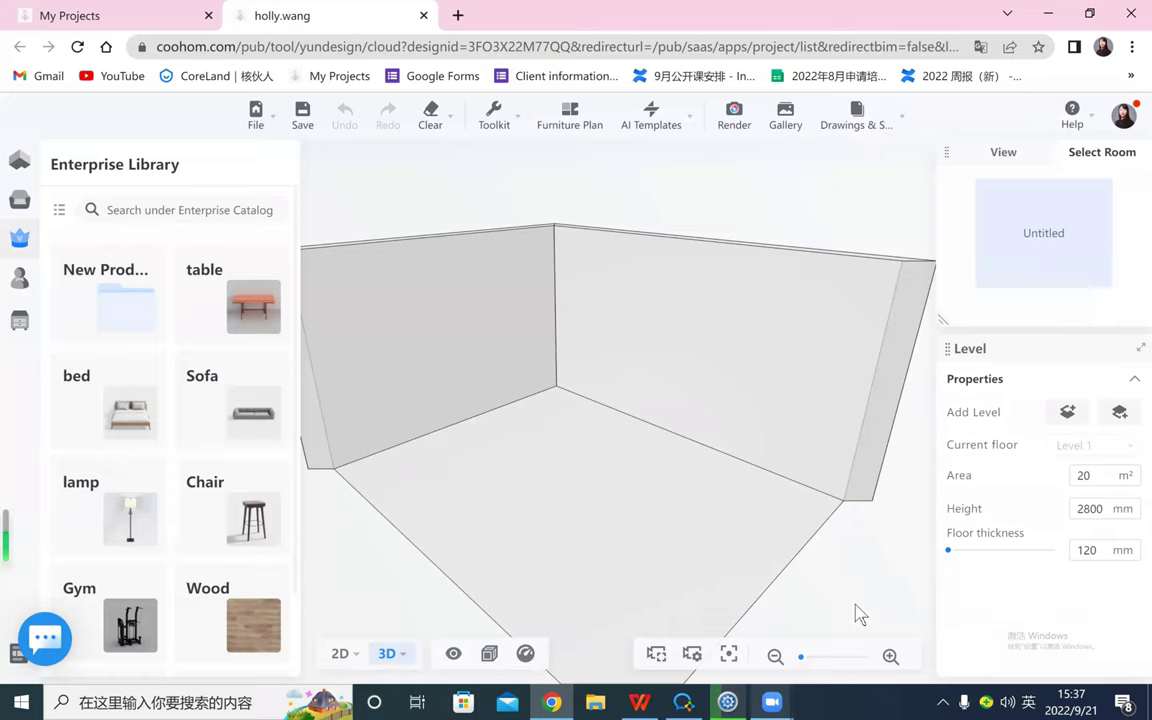
- View the room from another angle in 3D and in the 2D floor plan, and dismiss the security notice
scroll(656, 453, down, 3)
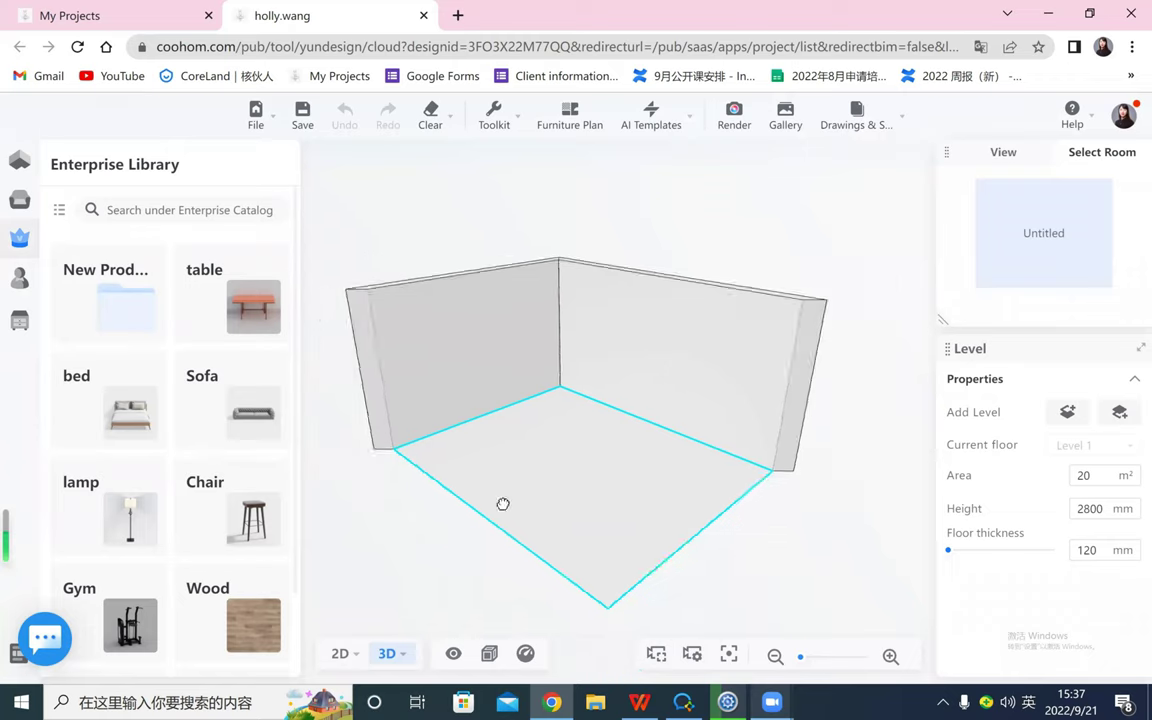
drag(504, 504, 377, 506)
scroll(542, 369, up, 4)
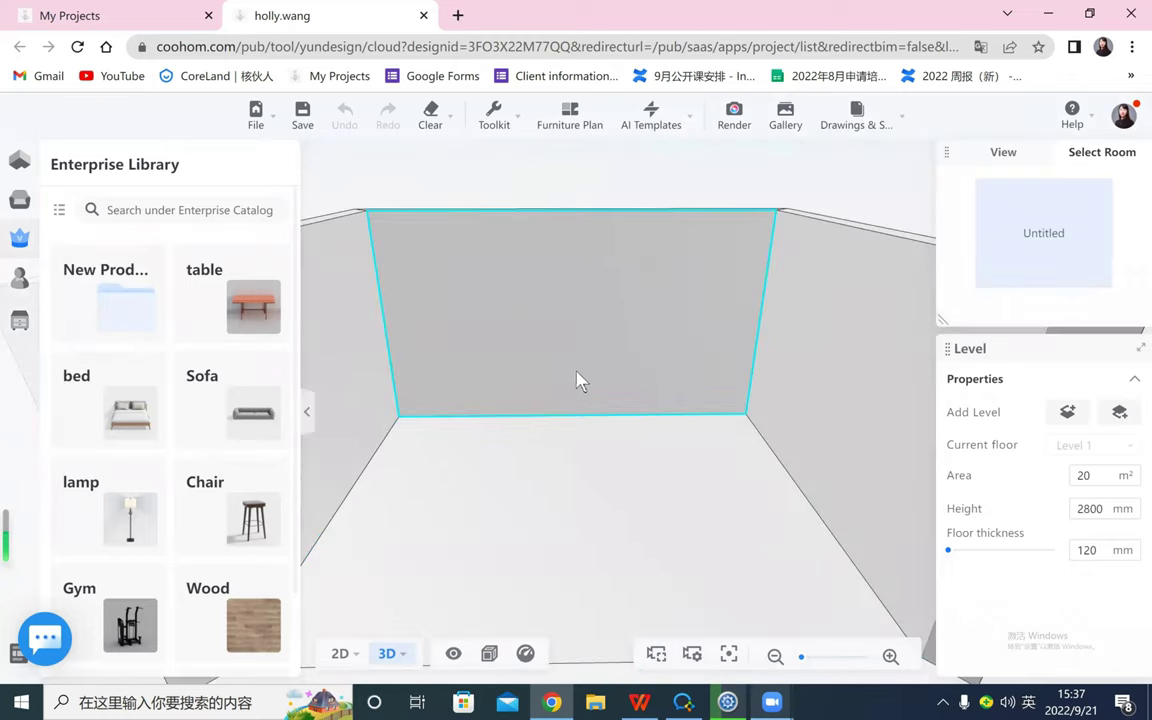
mouse_move(339, 655)
click(357, 550)
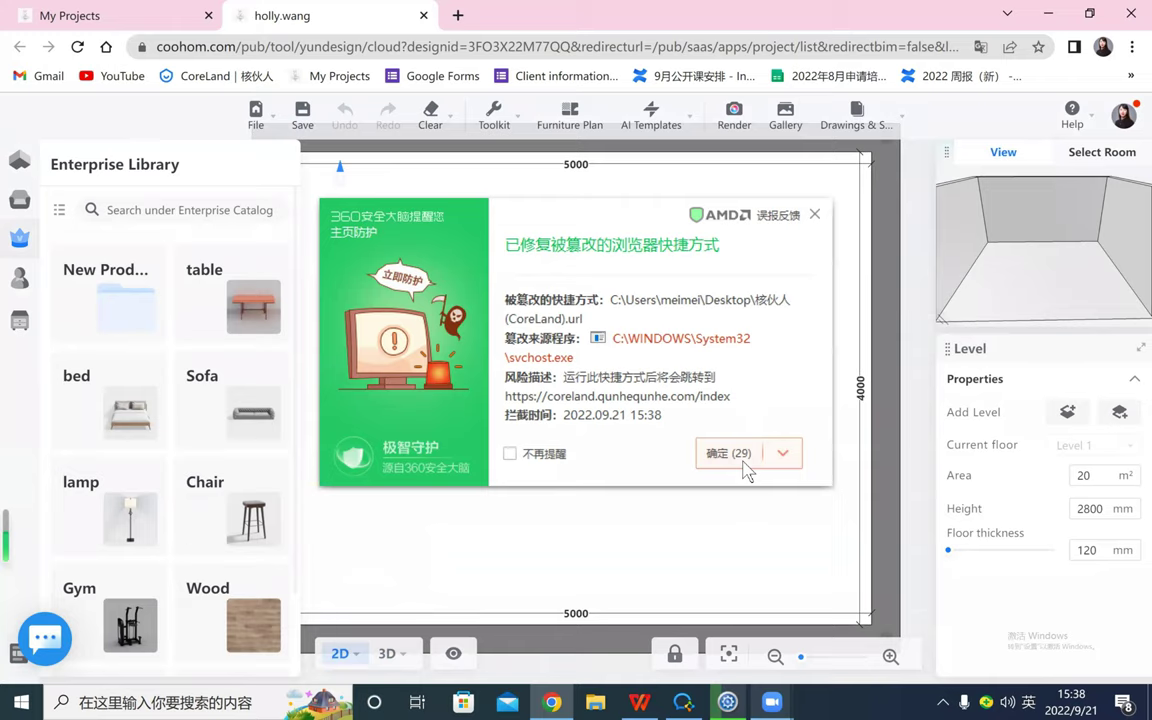
click(745, 470)
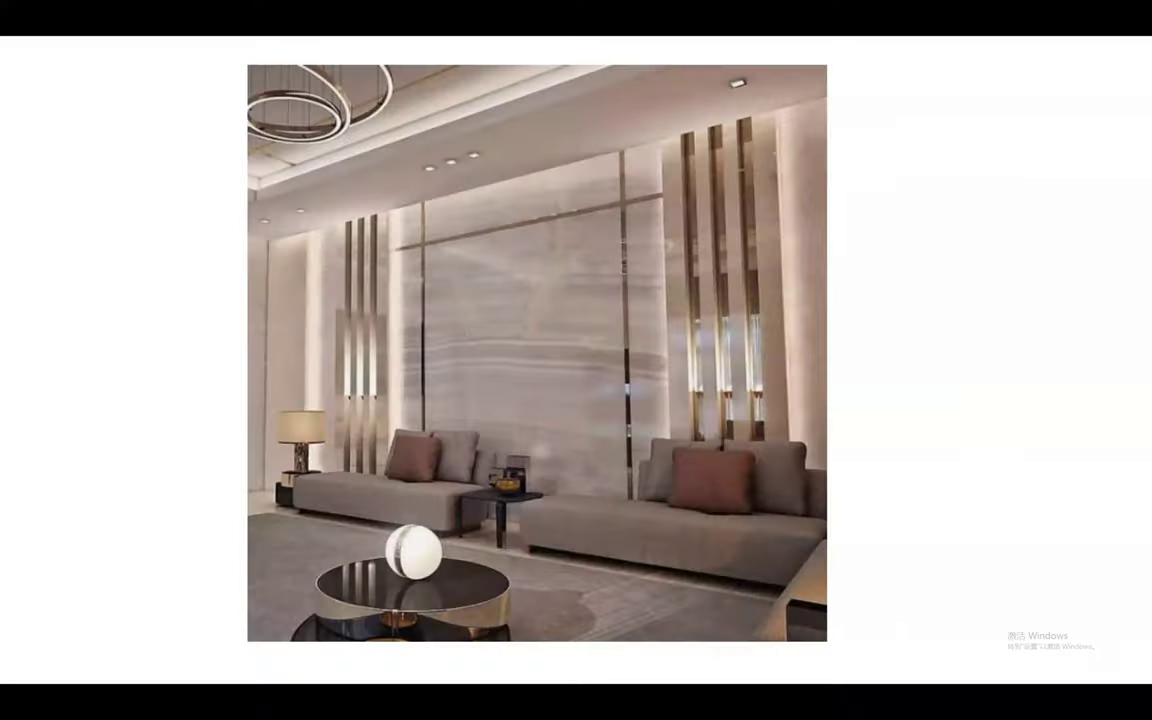
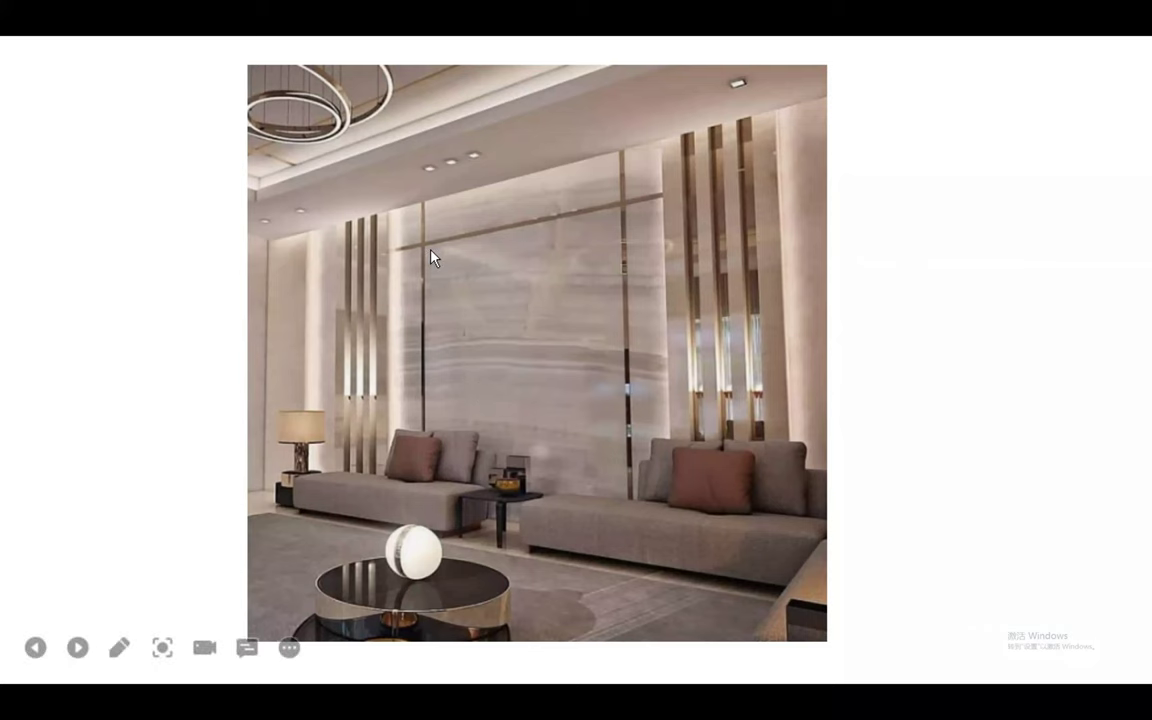
- Capture the living-room picture from slide 3 of the presentation and pin it over the Coohom window as a floating reference
key(Escape)
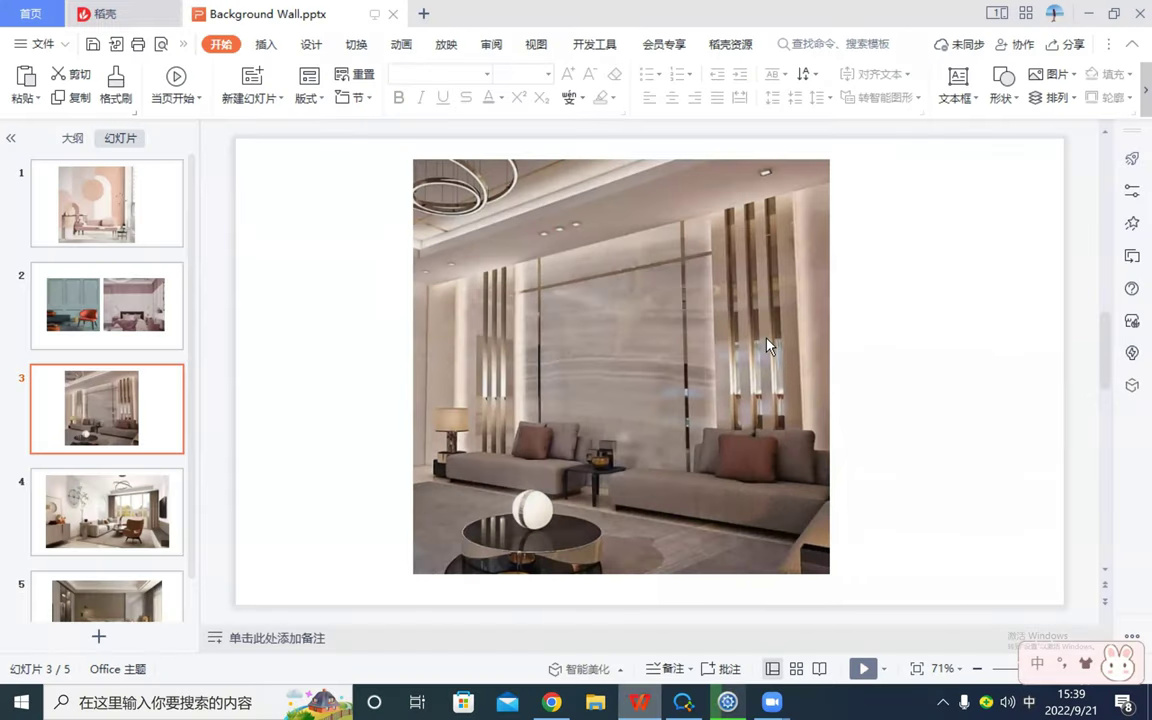
key(F1)
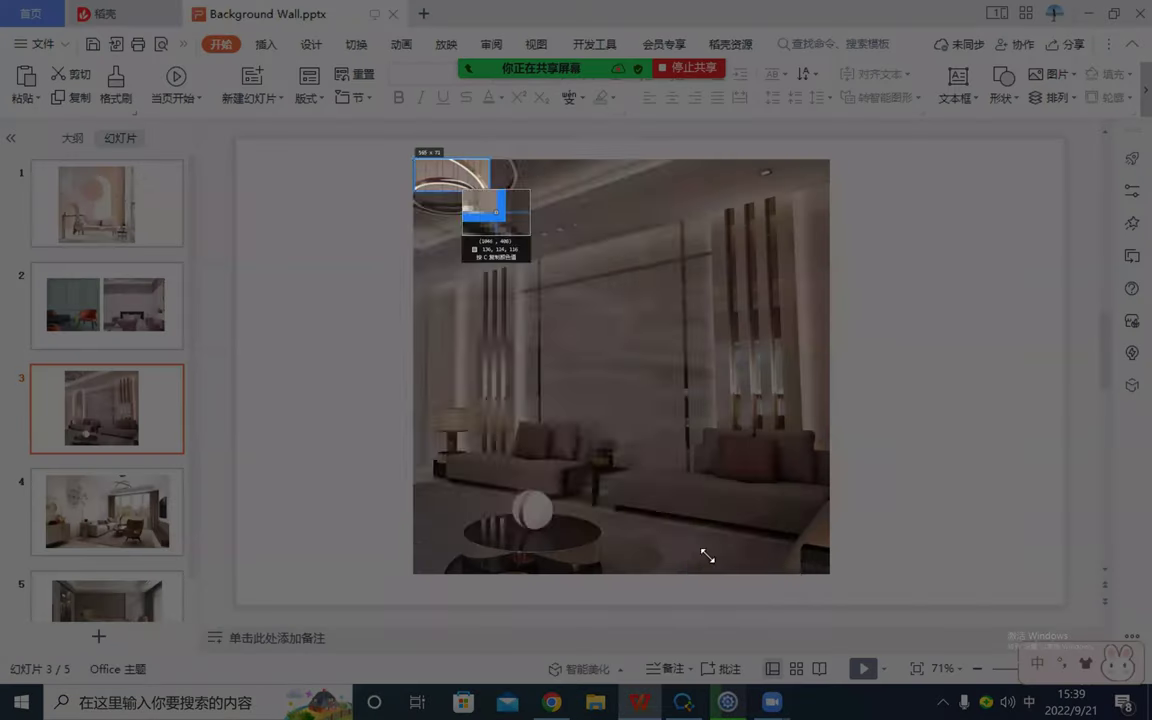
drag(415, 159, 826, 573)
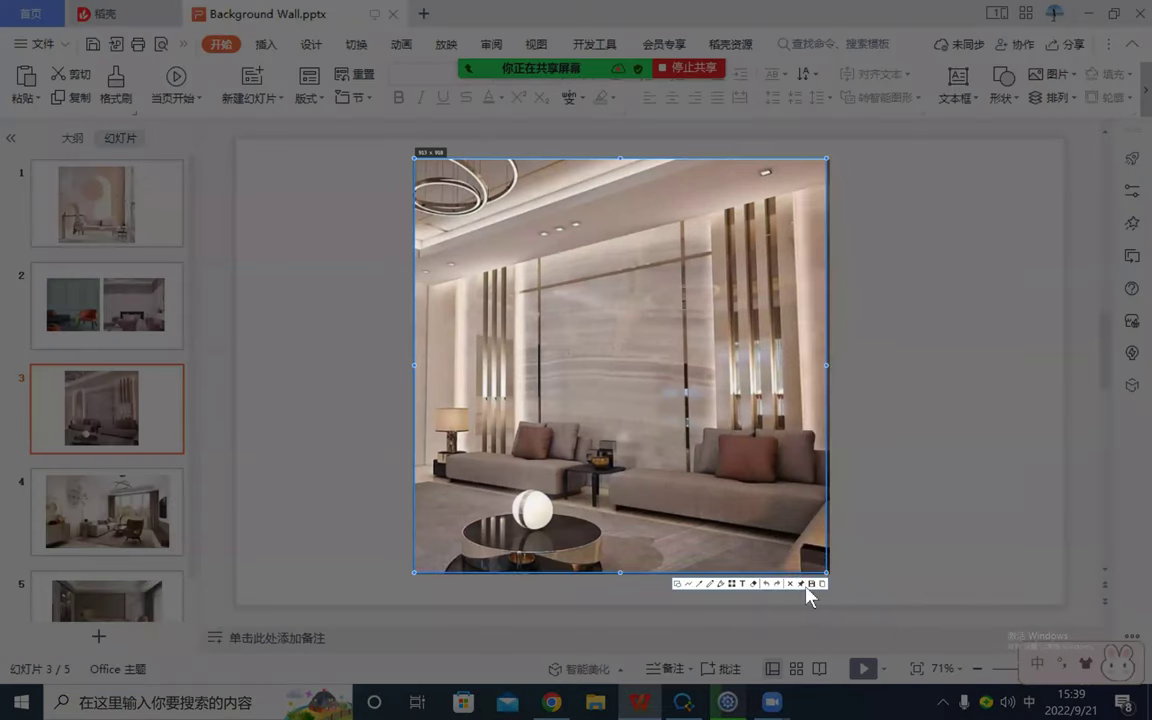
click(801, 584)
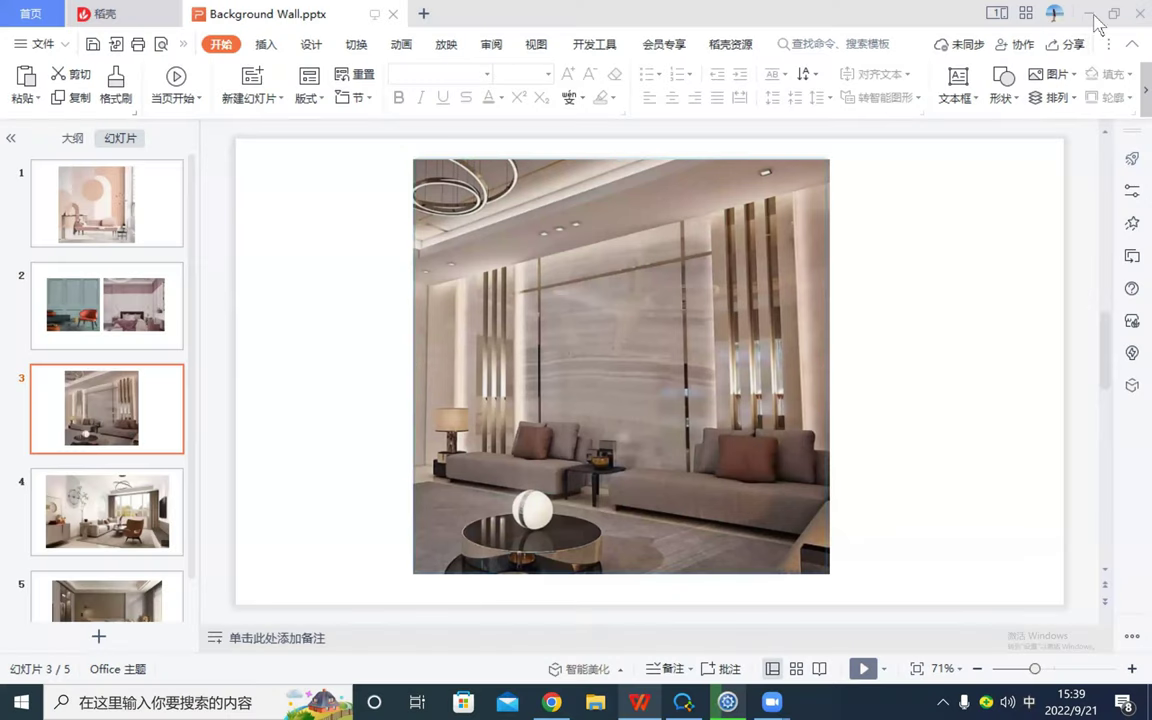
key(alt+Tab)
drag(663, 278, 303, 162)
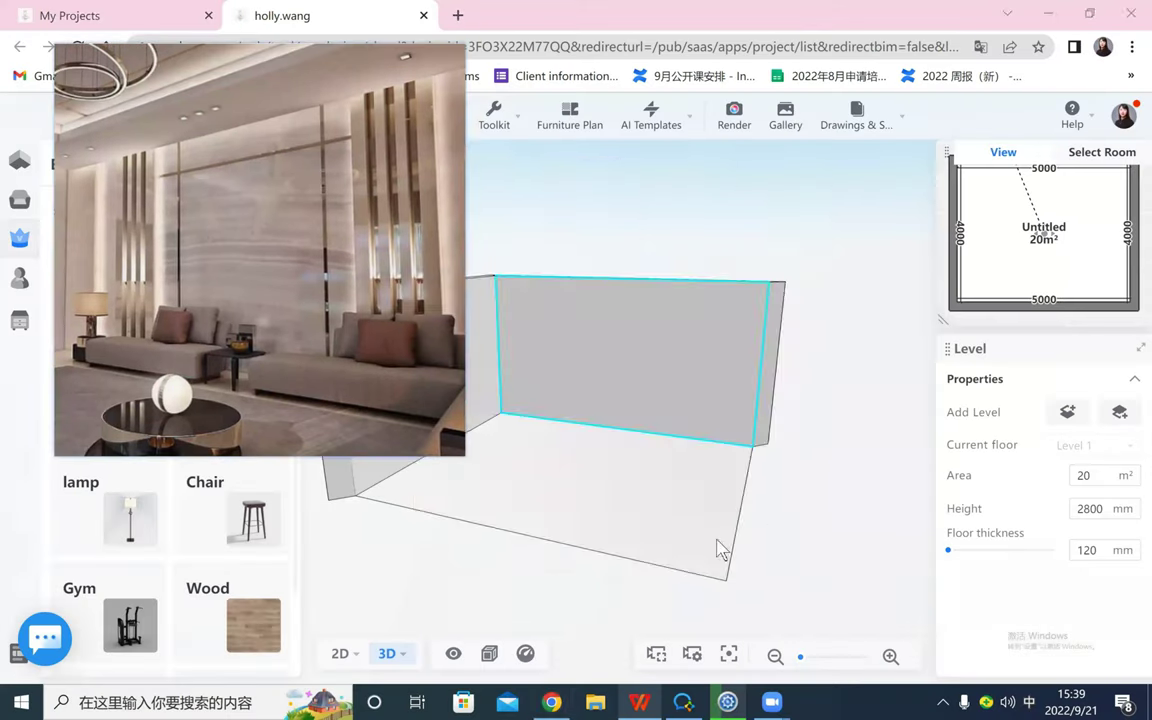
drag(717, 540, 524, 368)
click(617, 391)
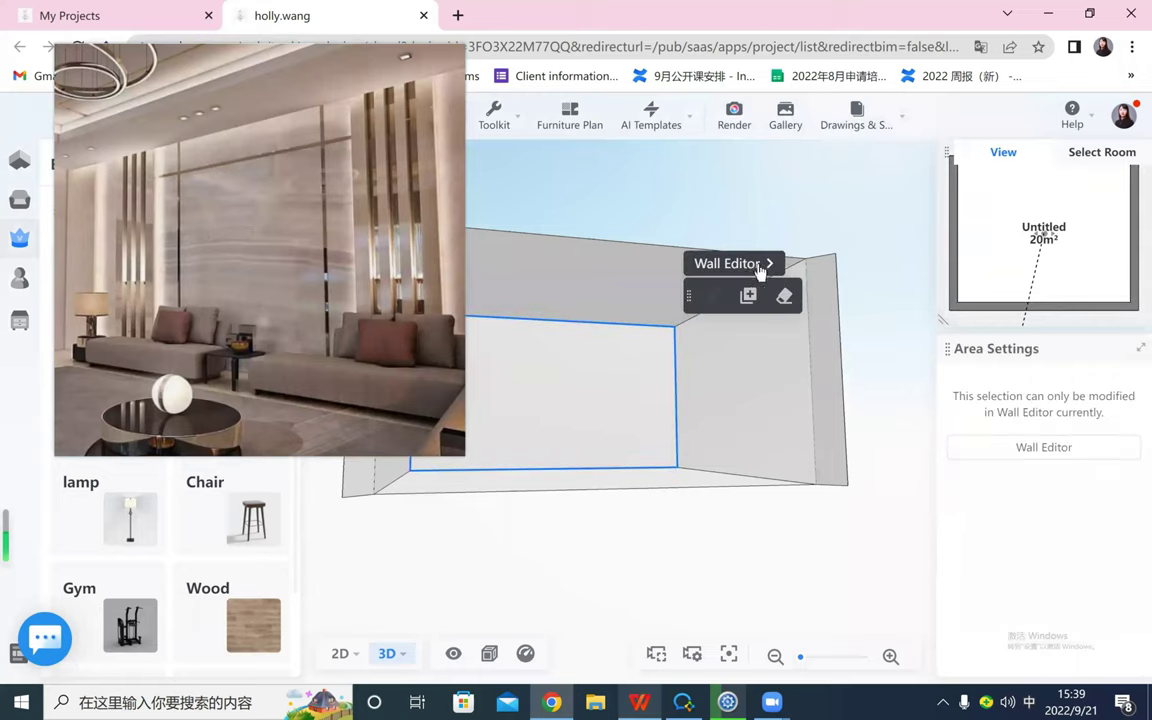
click(752, 266)
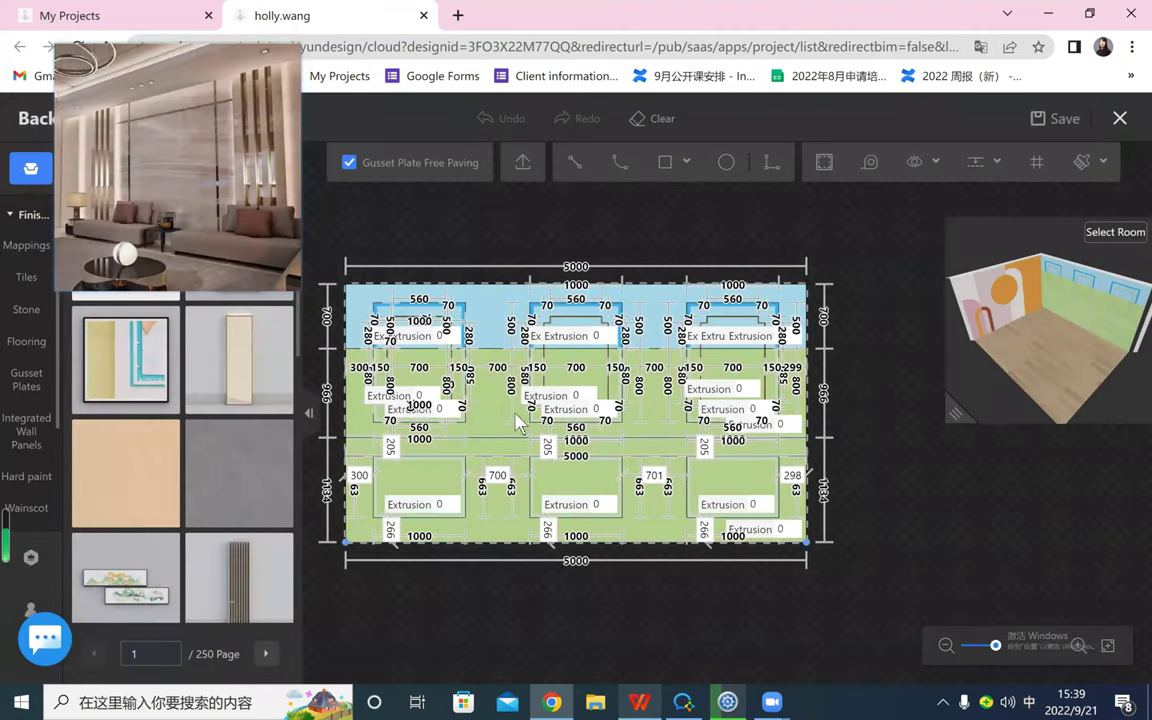
click(1120, 118)
- Open the blank 5000 mm wide wall in the Wall Editor and enlarge the floating reference picture
drag(742, 518, 786, 391)
click(786, 391)
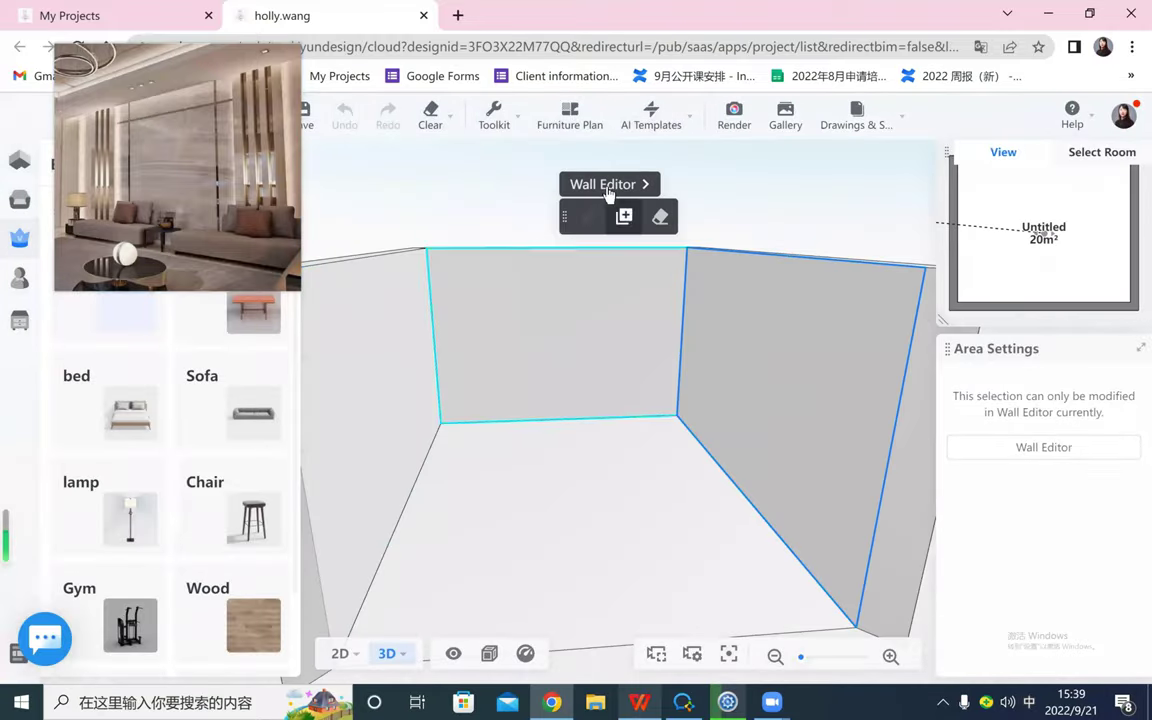
click(572, 184)
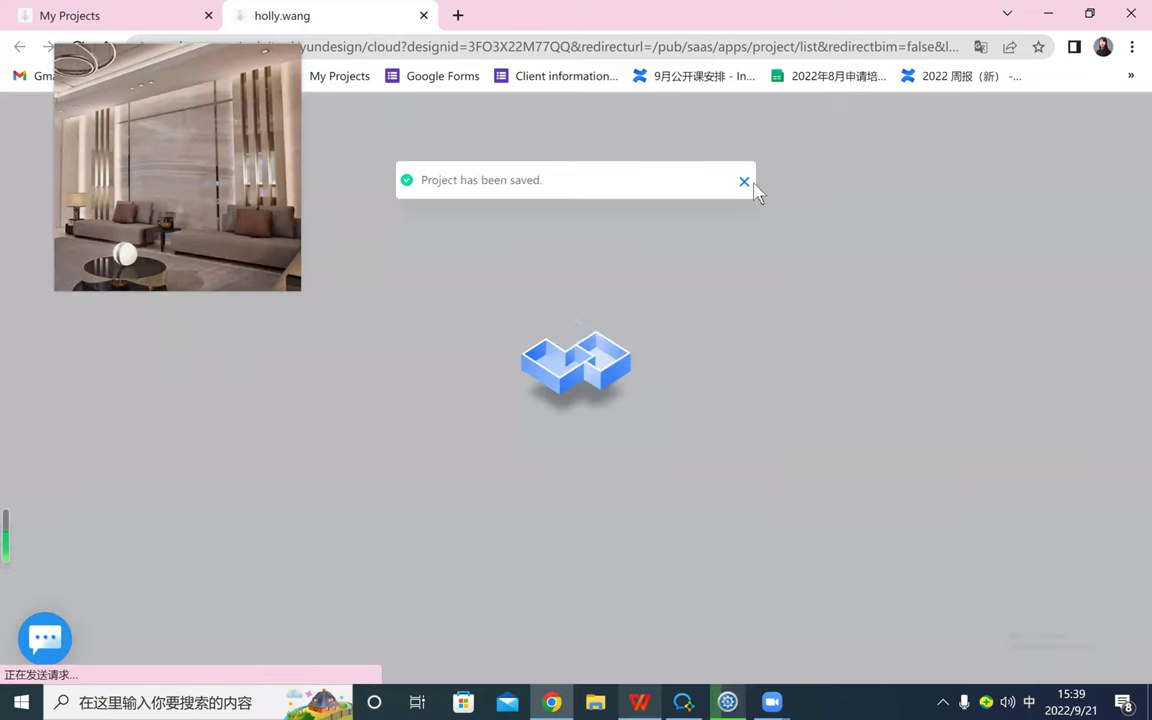
click(744, 181)
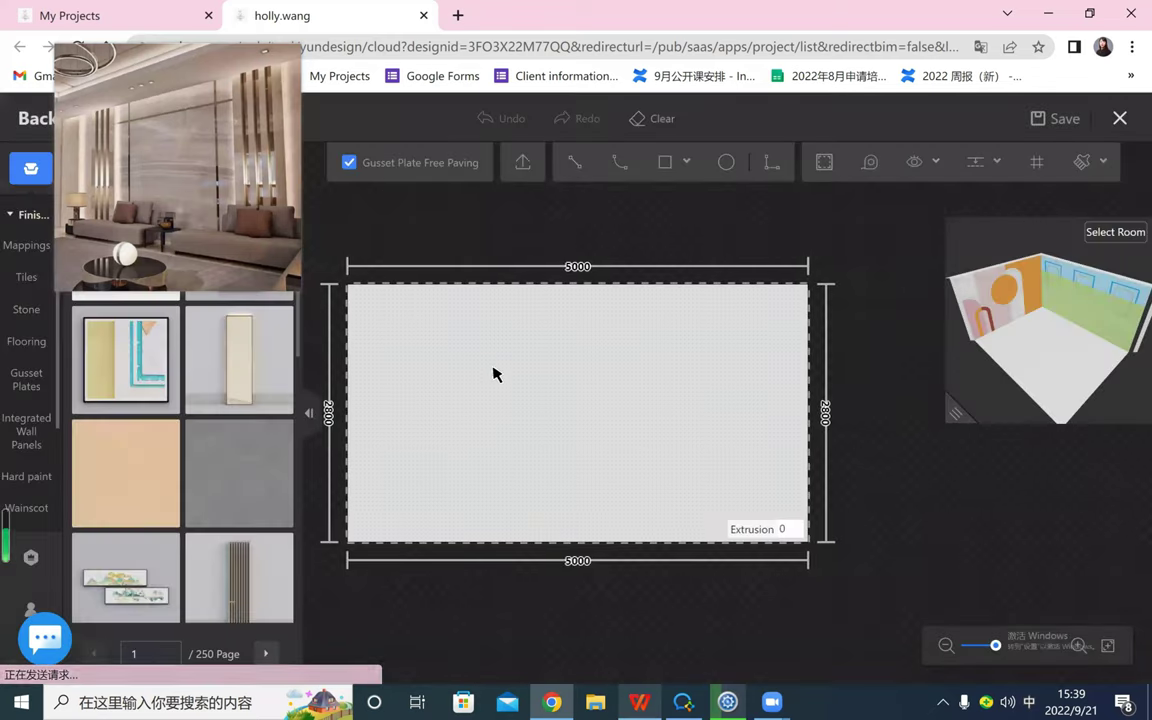
drag(971, 383, 887, 365)
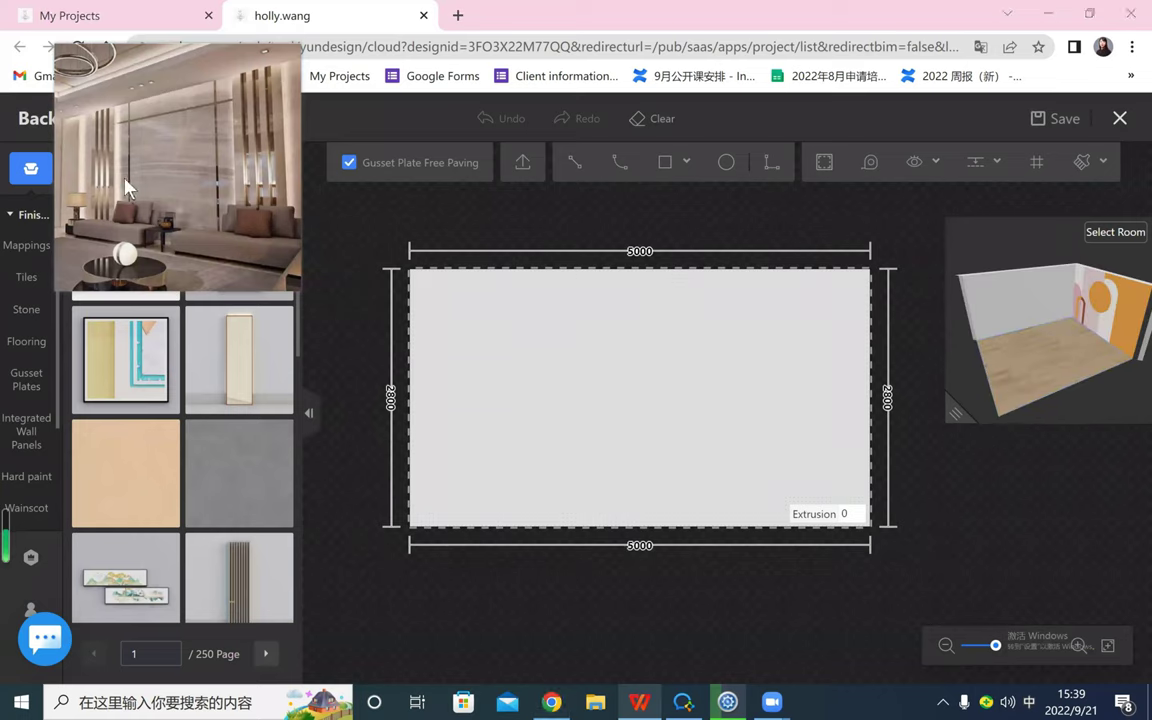
scroll(125, 179, up, 3)
click(653, 362)
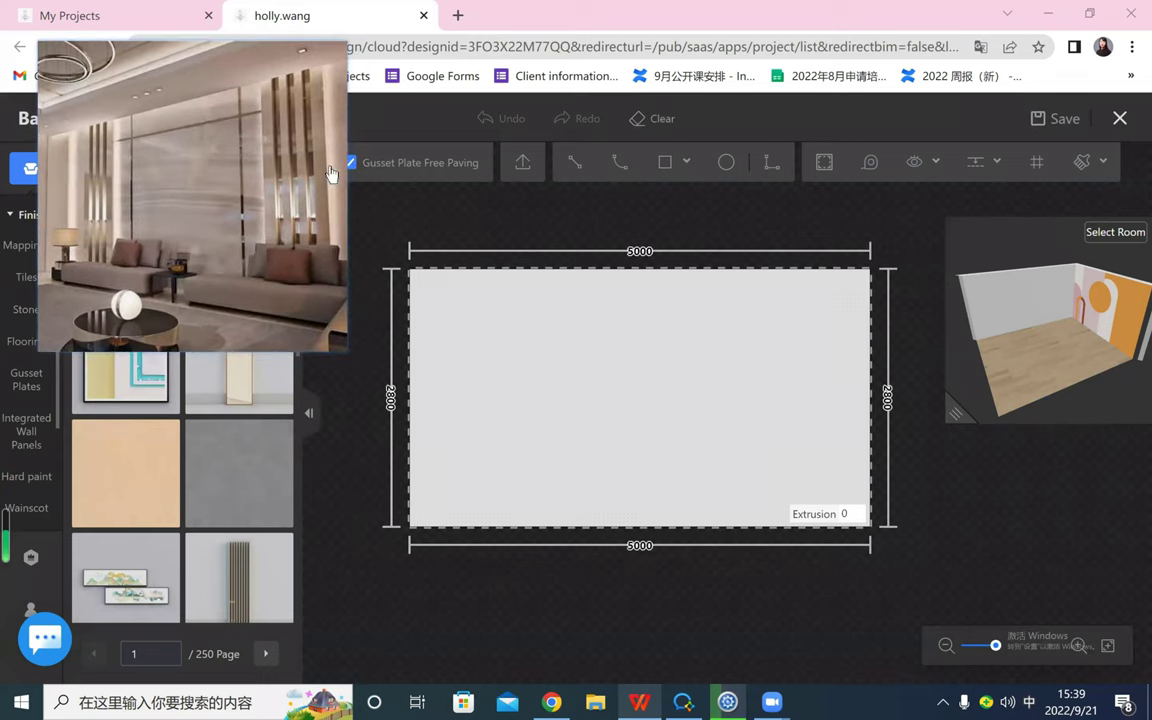
- Draw a full-height rectangle about 1943 mm wide in the middle of the wall
click(664, 168)
click(555, 269)
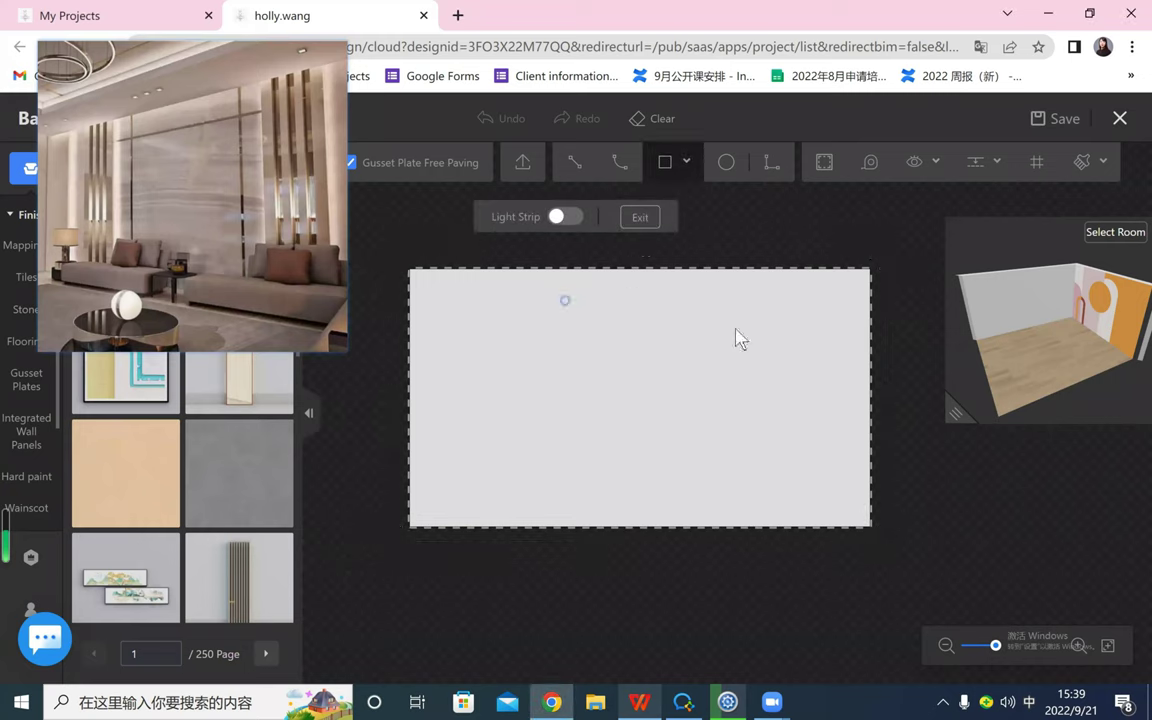
click(735, 527)
key(Return)
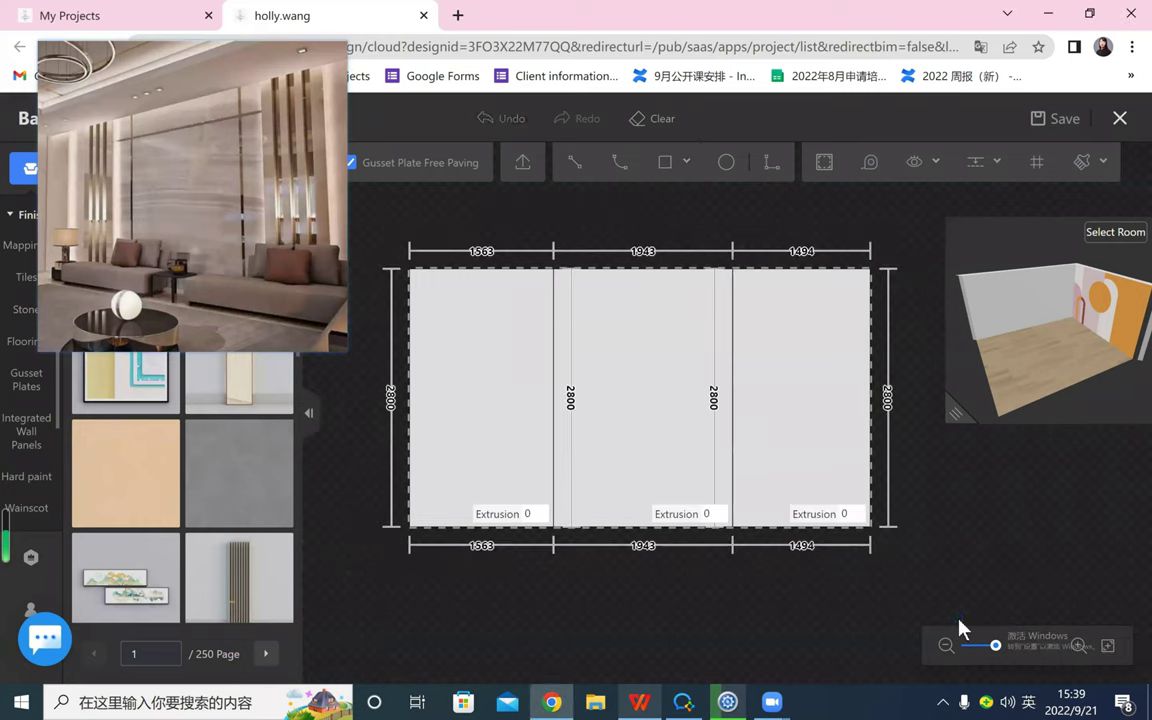
- Set the distance from the wall's left edge to the rectangle's left line to 1200 mm
click(553, 301)
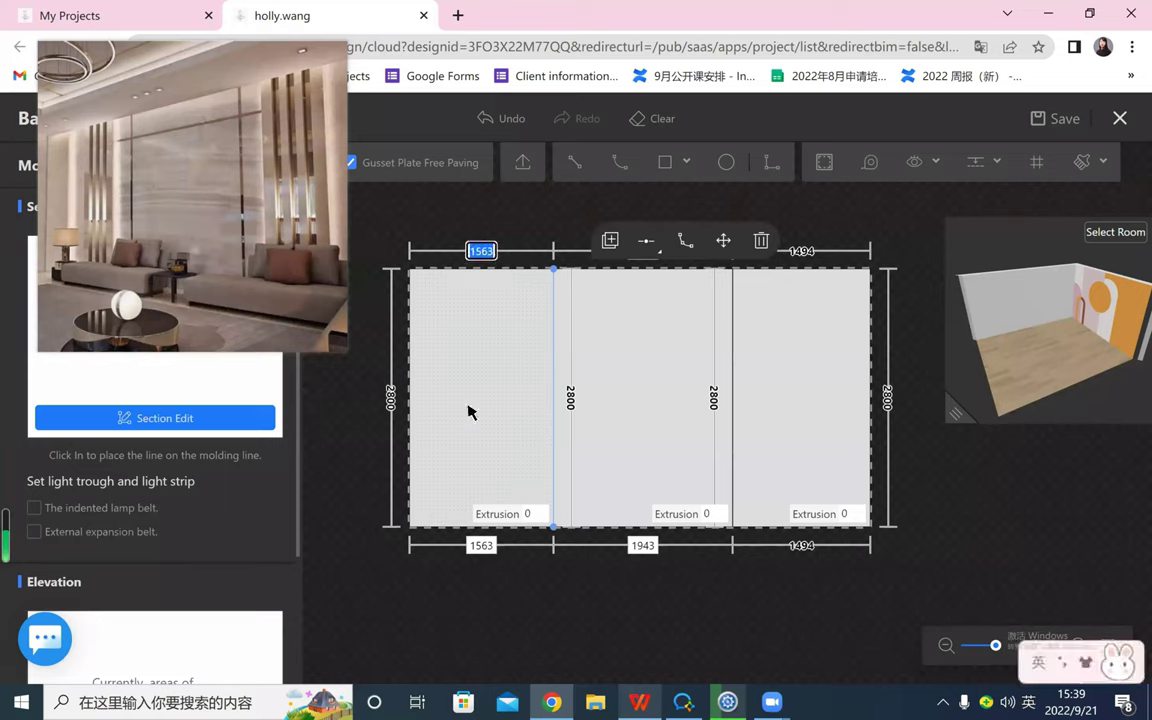
text(1200)
key(Return)
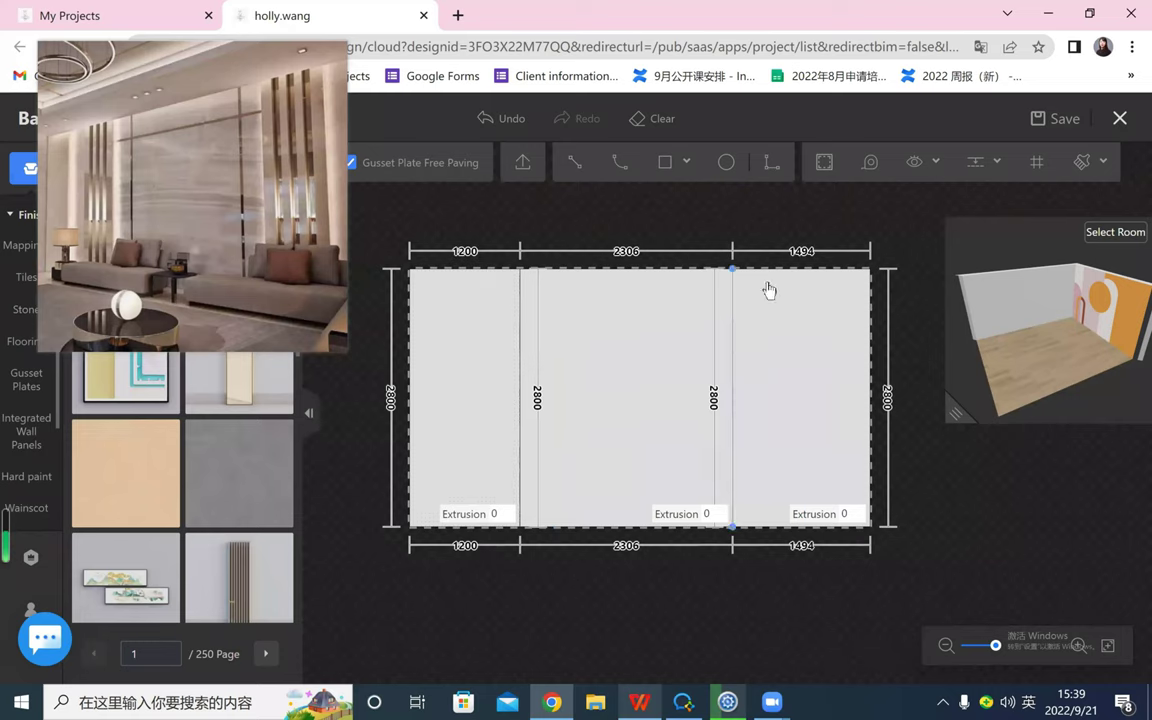
- Set the distance from the middle section's right line to the wall's right edge to 1200 mm
click(732, 300)
text(1200)
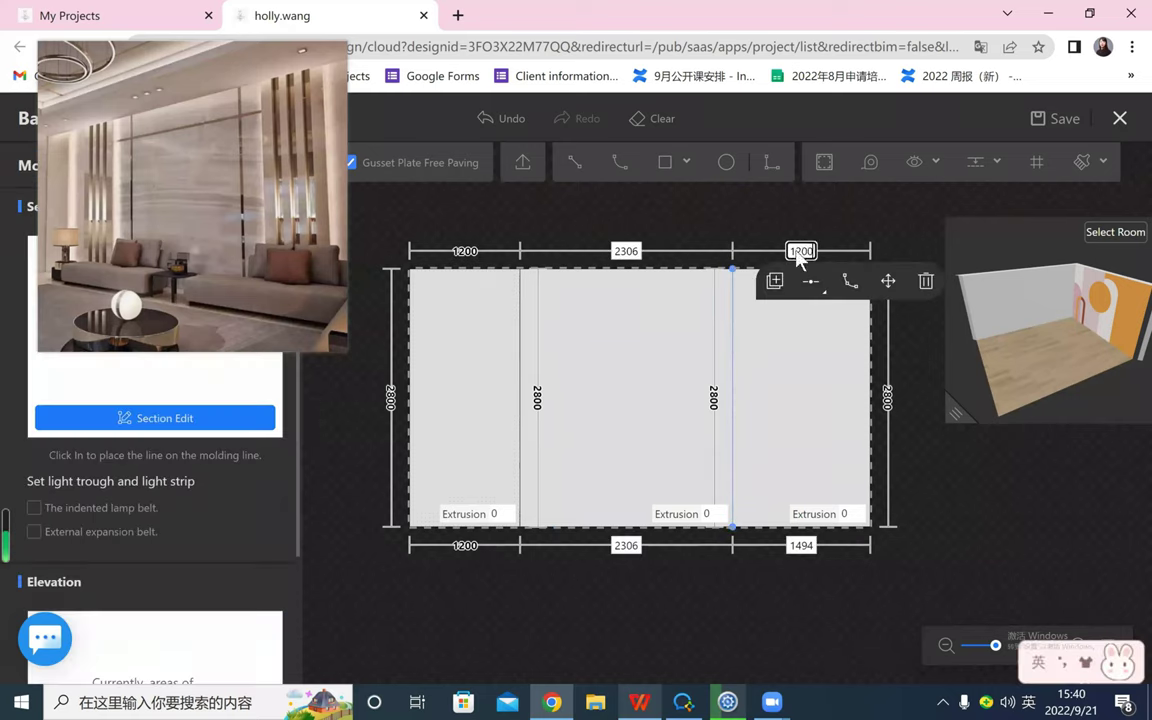
key(Return)
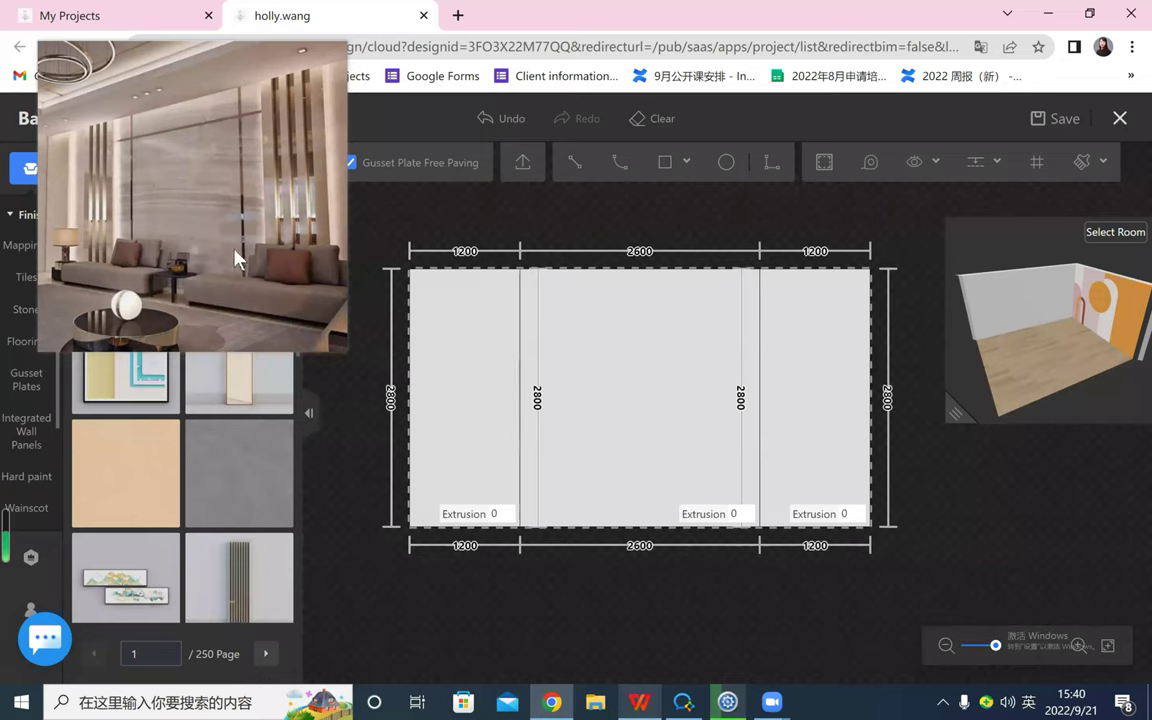
- Examine the marble panel, its dividing strips and the side columns in the floating reference picture
scroll(235, 257, up, 2)
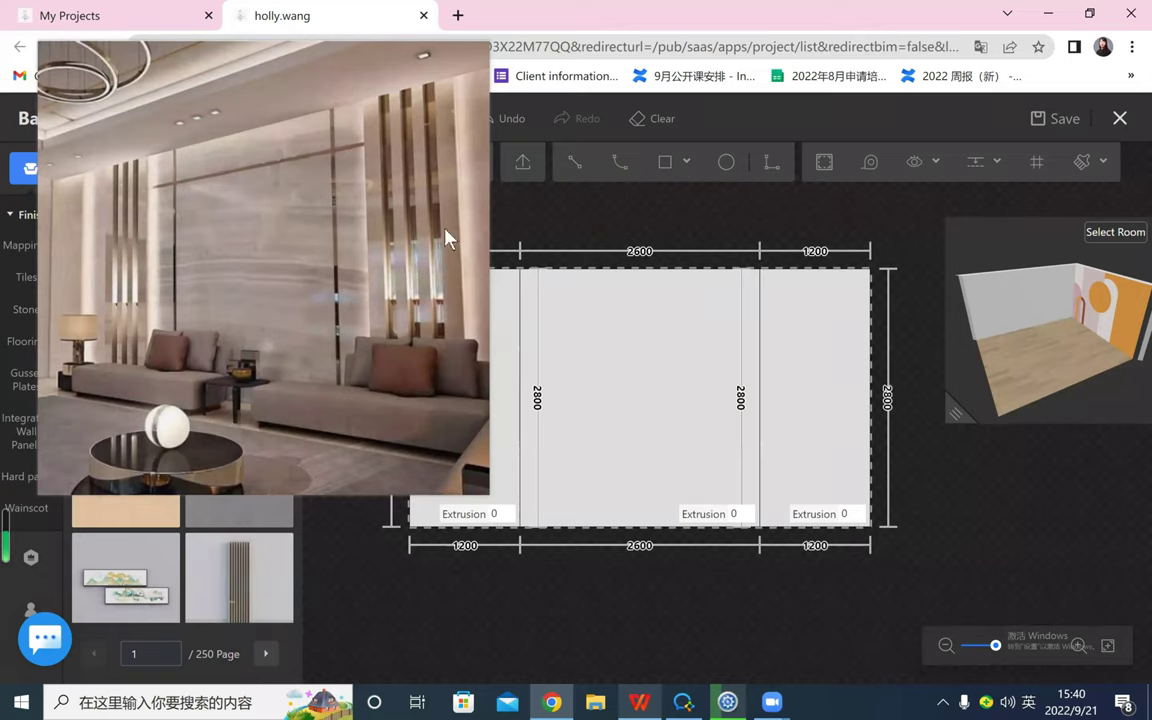
scroll(445, 250, up, 2)
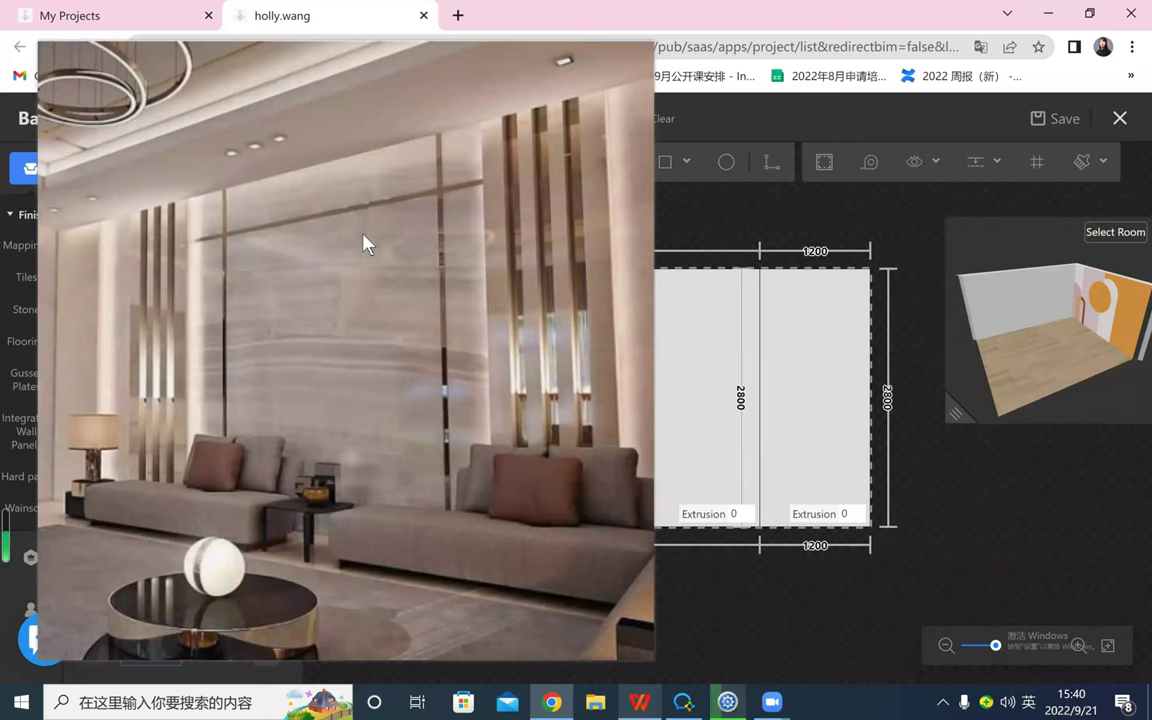
scroll(326, 212, down, 6)
scroll(301, 213, down, 1)
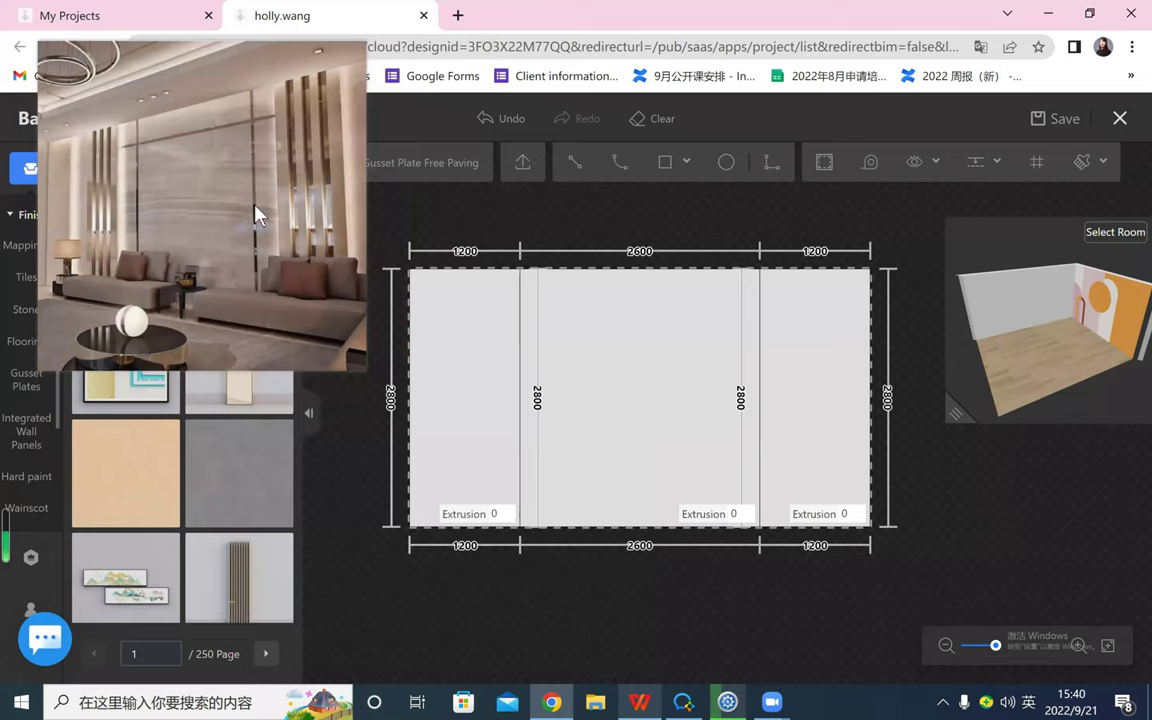
scroll(198, 272, up, 10)
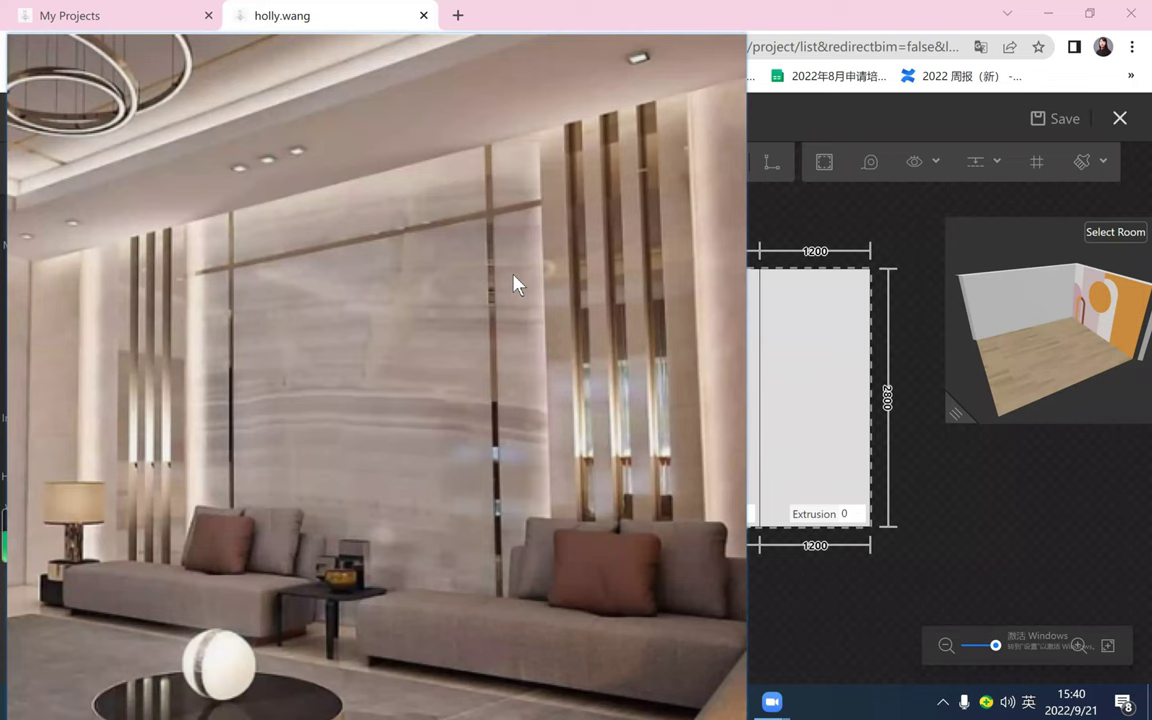
scroll(513, 285, down, 5)
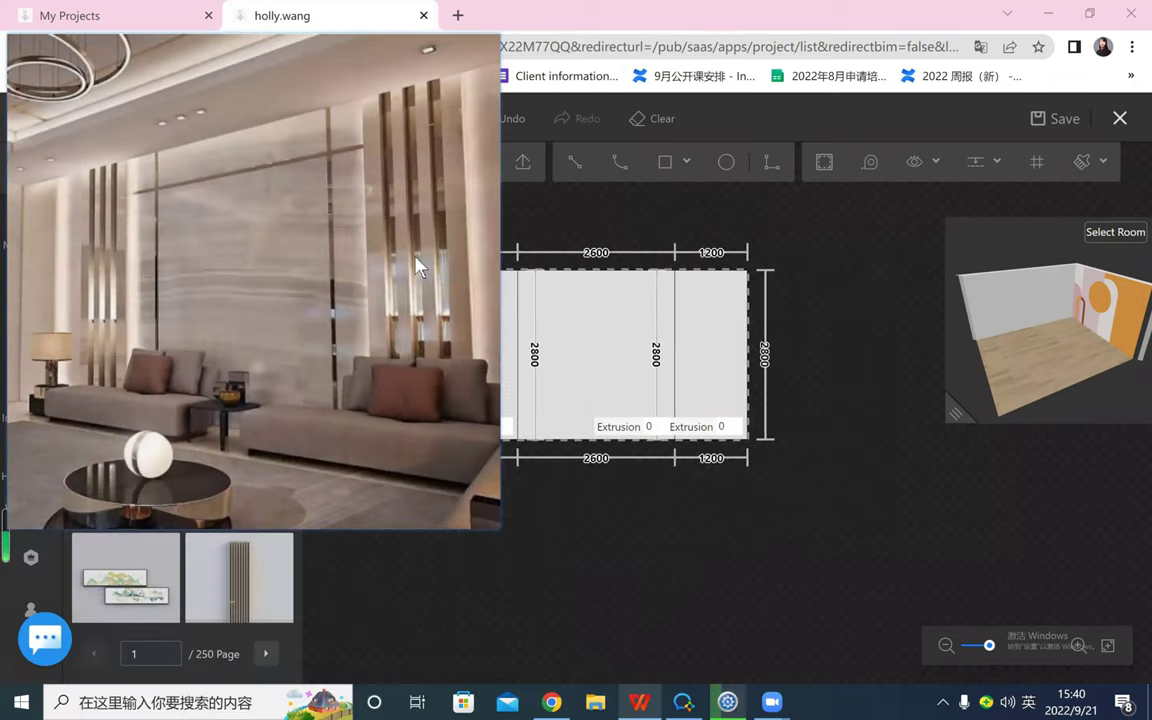
scroll(490, 440, down, 3)
scroll(729, 442, up, 3)
right_drag(530, 262, 725, 318)
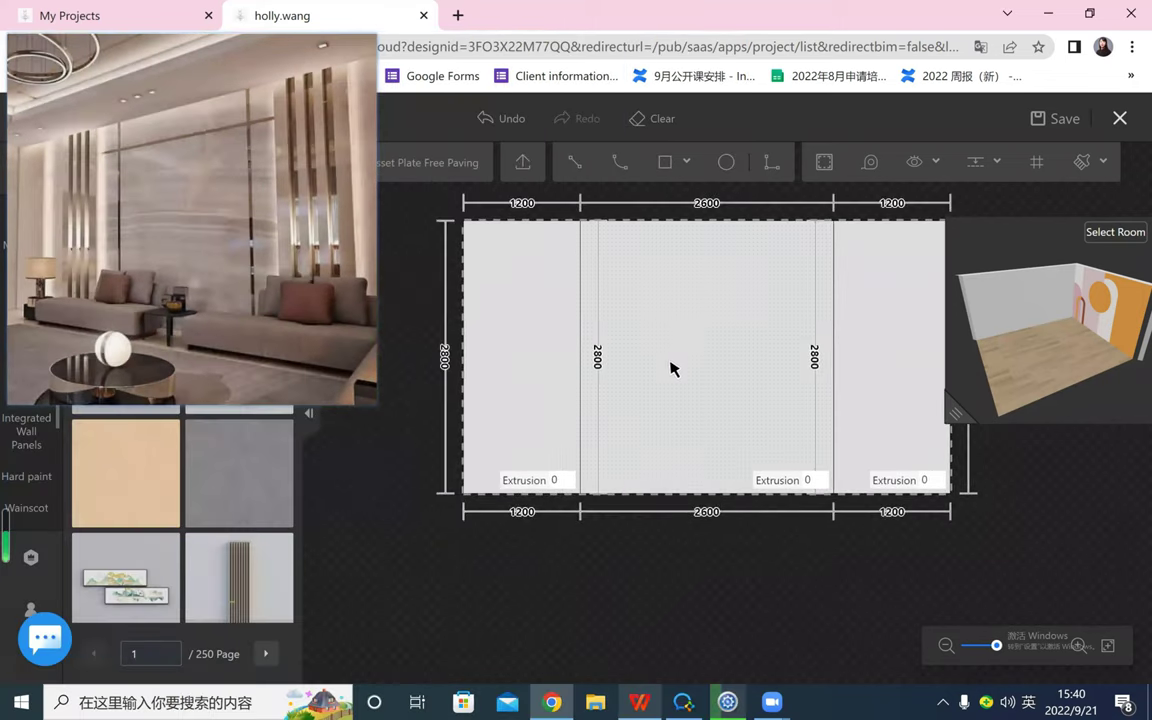
- Draw a 2600 mm wide, about 260 mm high horizontal rectangle across the middle section, about 440 mm below the wall's top edge
click(665, 162)
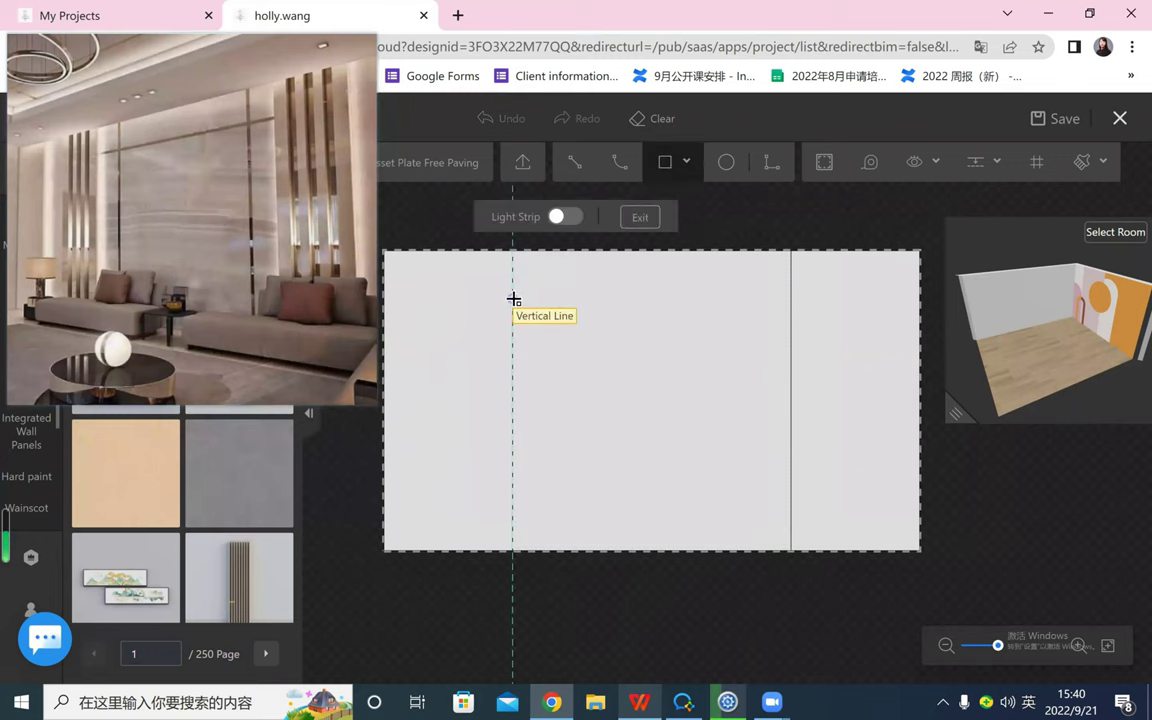
click(514, 299)
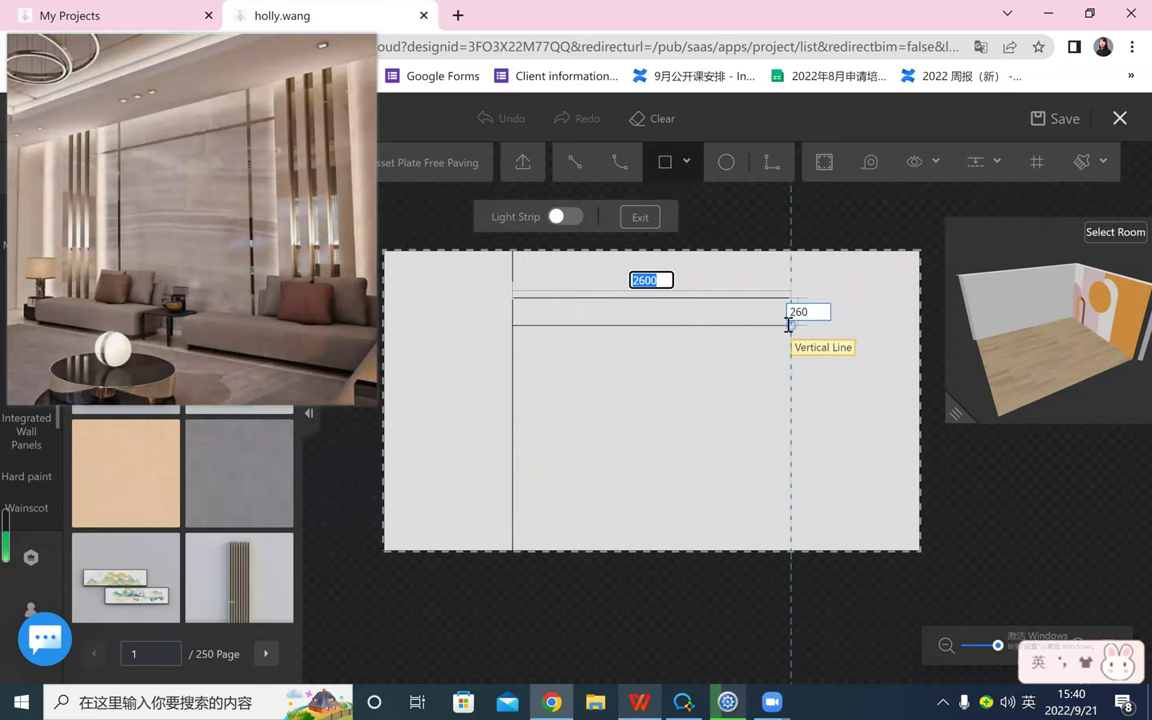
key(Escape)
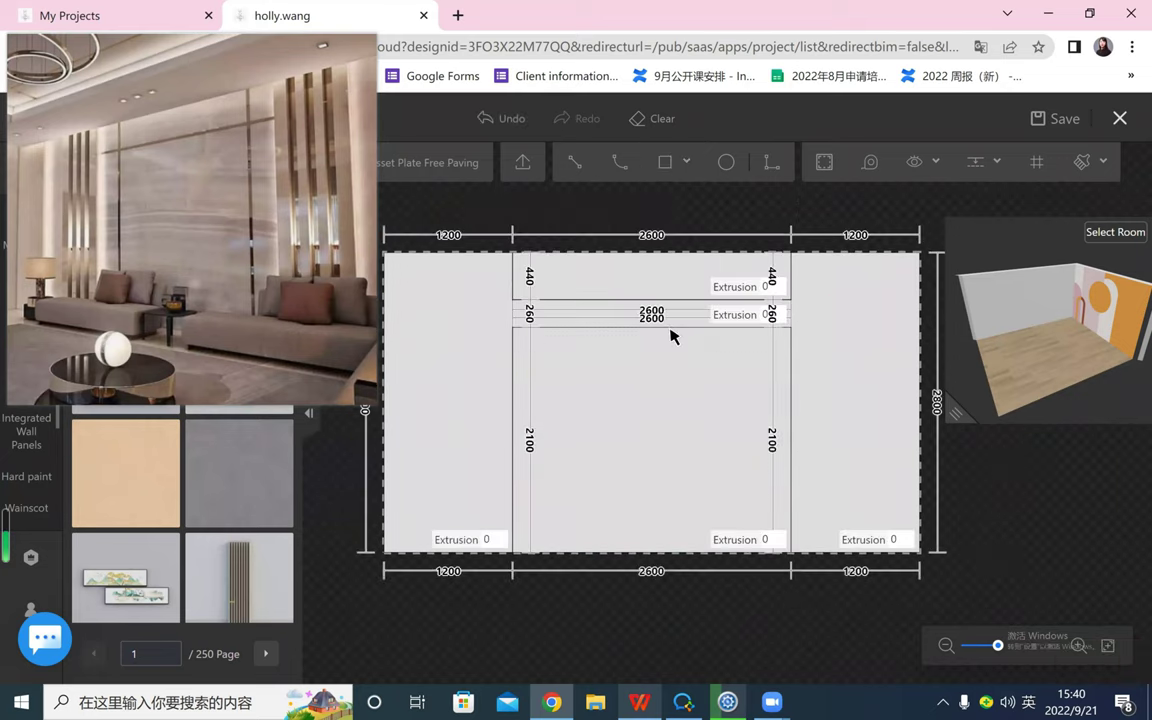
- Set the height of the horizontal band in the middle section to 100 mm
click(609, 327)
key(Tab)
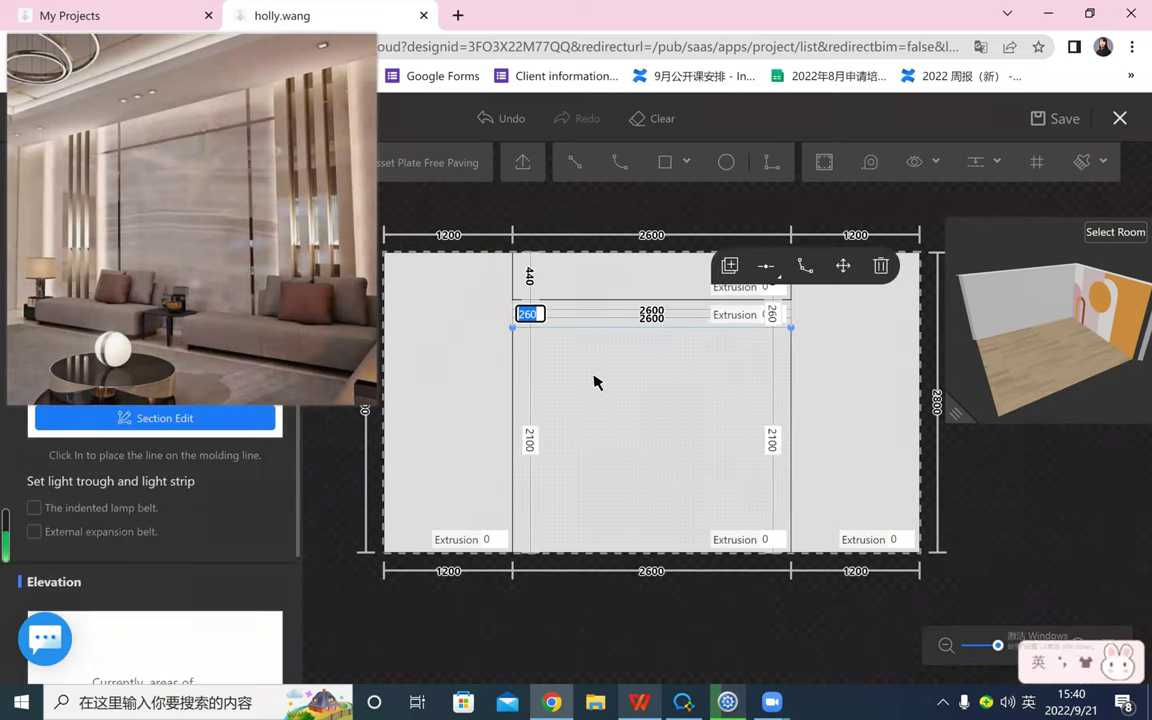
text(100)
key(Return)
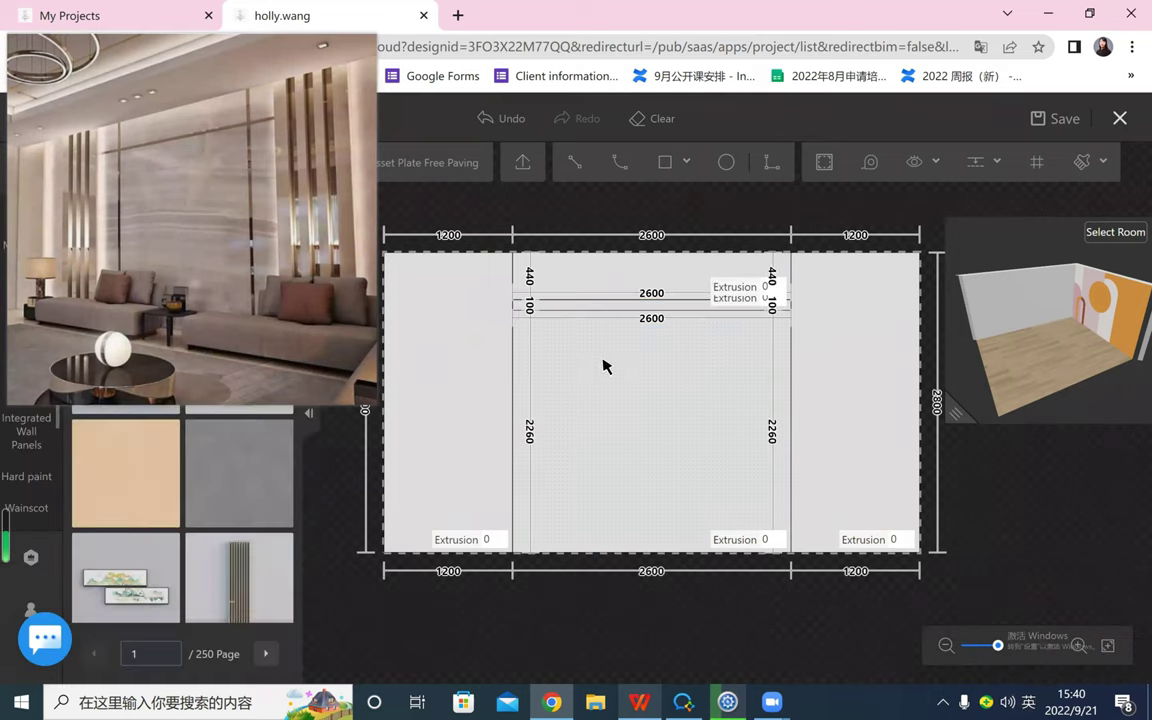
- Draw a full-height vertical rectangle about 142 mm wide, about 363 mm from the middle section's left line
click(589, 170)
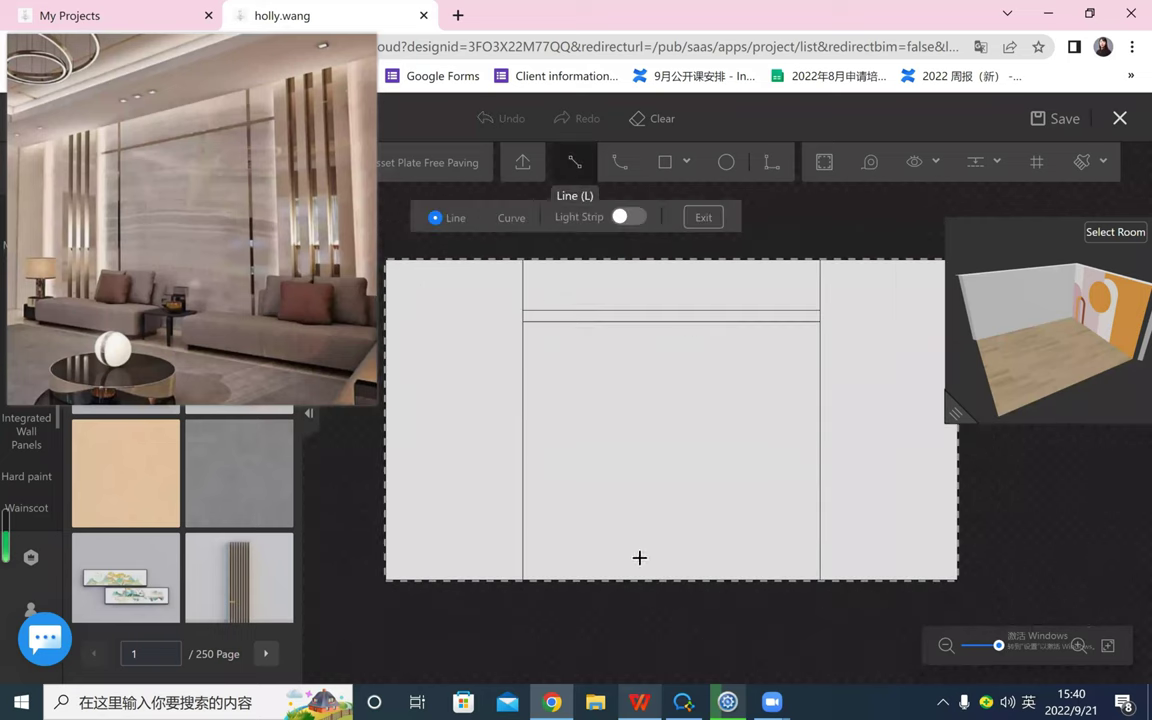
click(661, 158)
key(r)
click(563, 260)
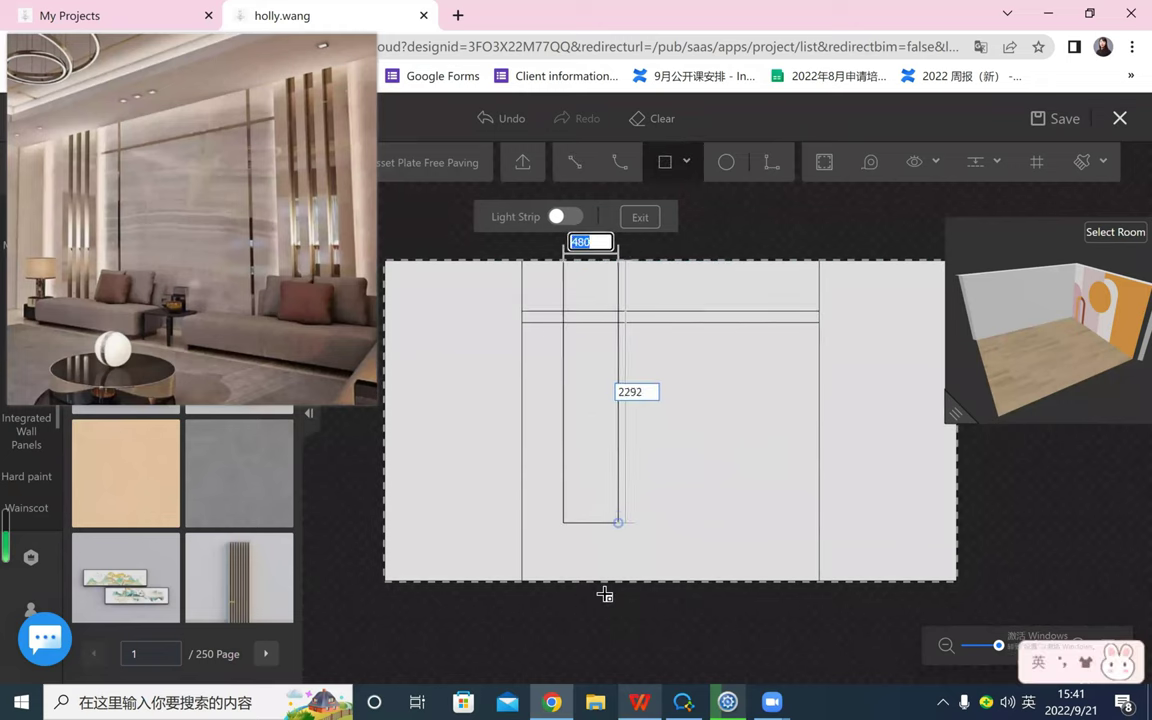
click(580, 587)
key(Escape)
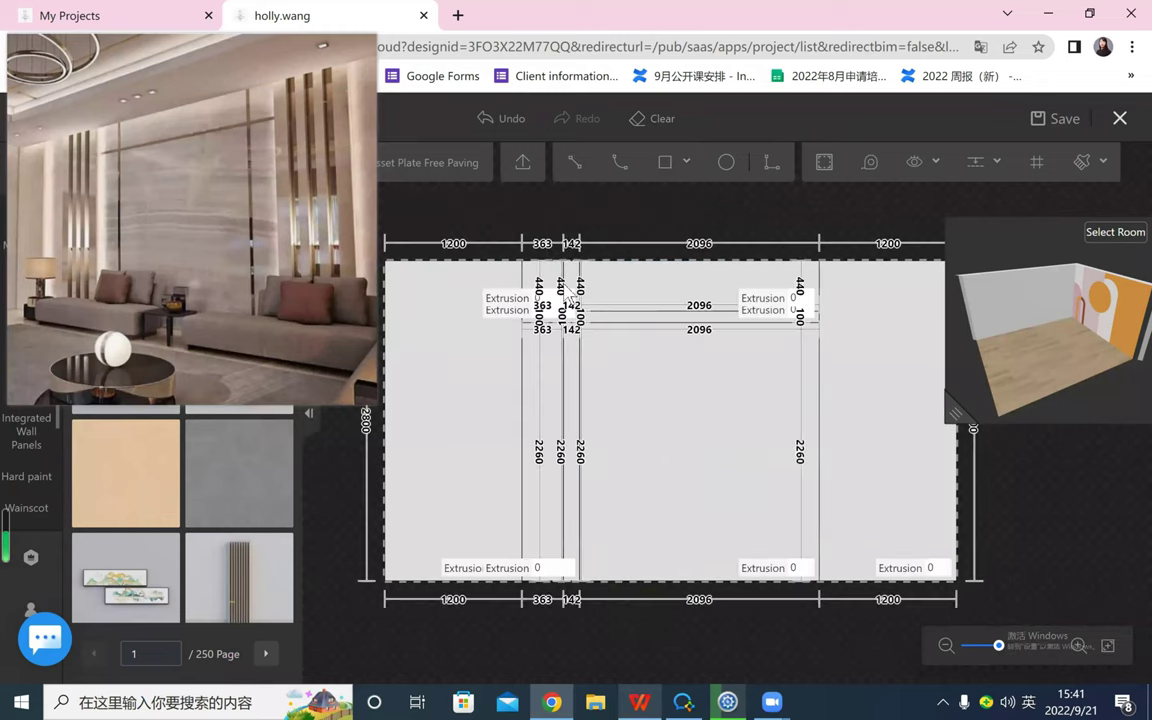
- Hide the line length, arc height and extrusion annotations on the wall drawing
click(996, 165)
click(932, 165)
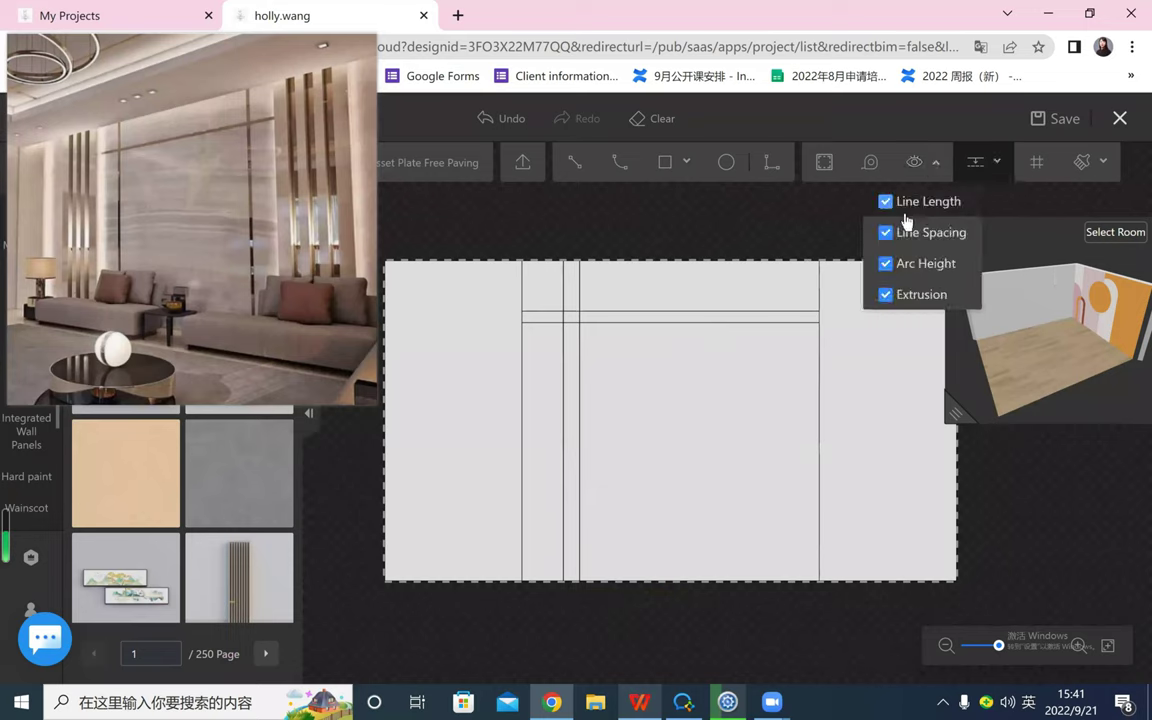
click(885, 201)
click(885, 263)
click(885, 294)
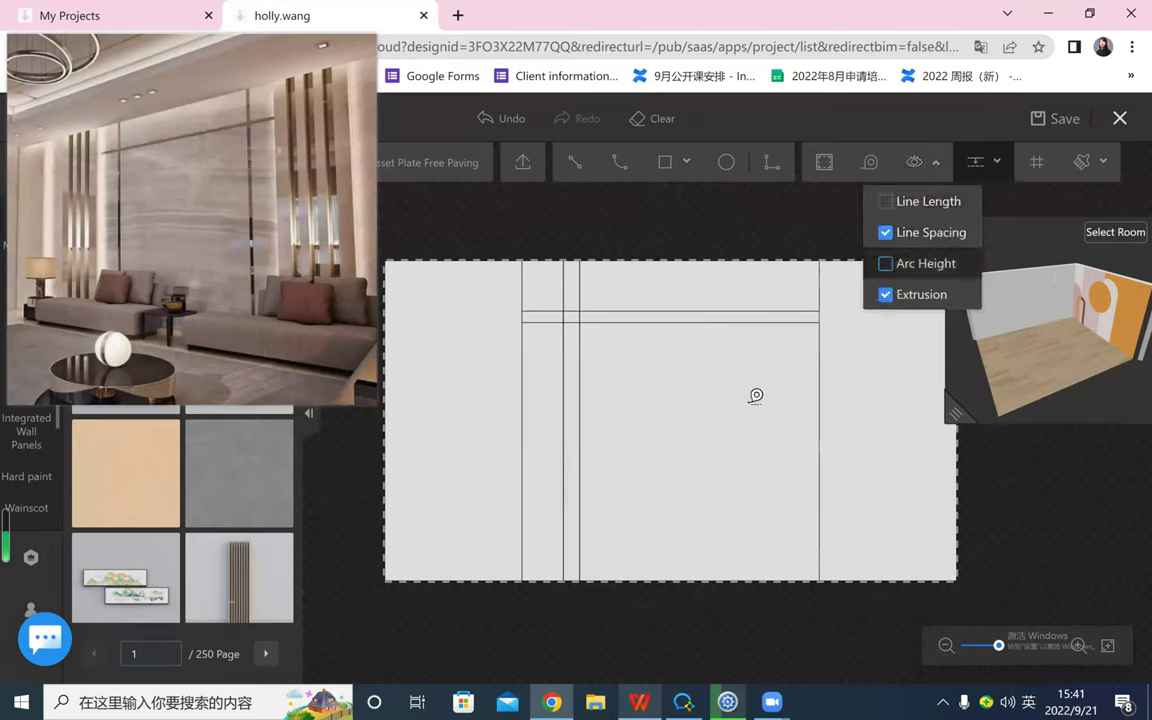
click(655, 318)
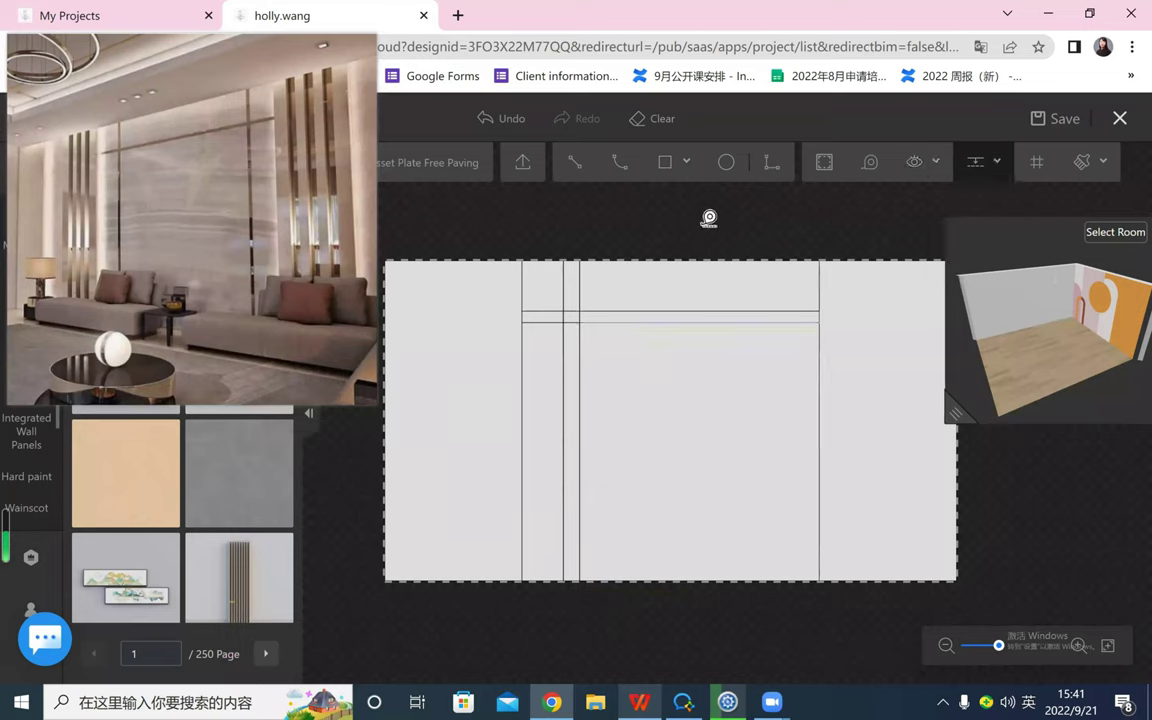
click(565, 291)
click(748, 237)
drag(729, 203, 704, 192)
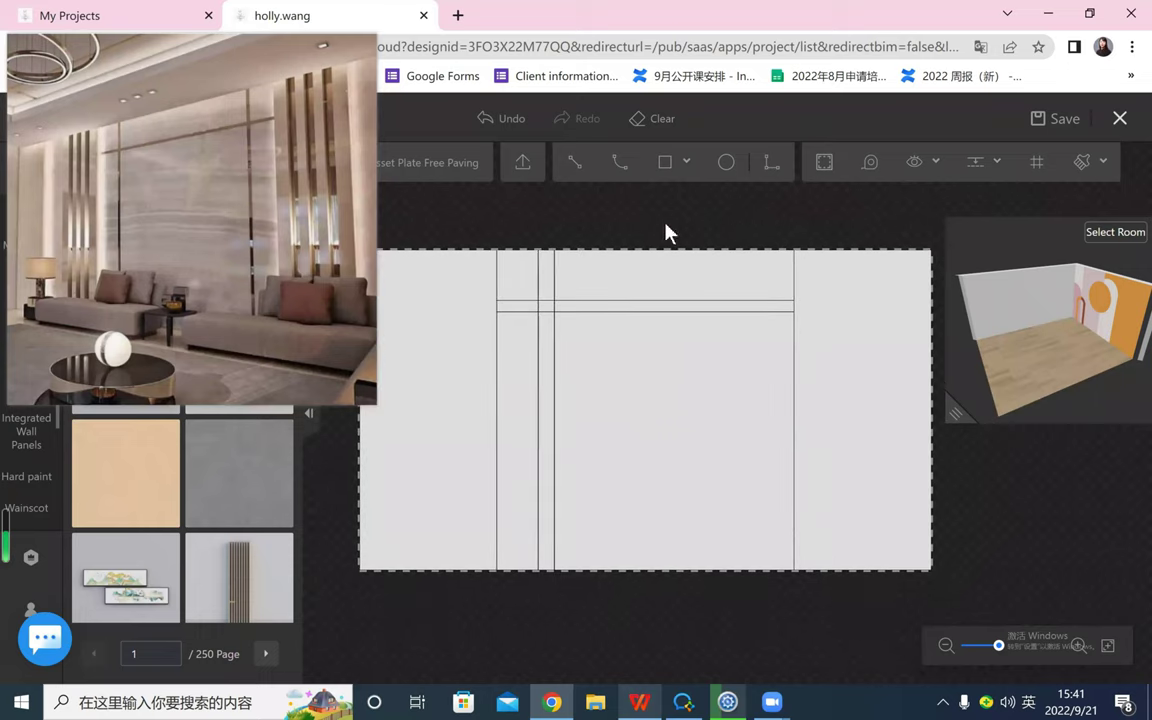
- Show the line length and line spacing dimensions, and set the vertical strip's width above the horizontal band to 100 mm
click(556, 280)
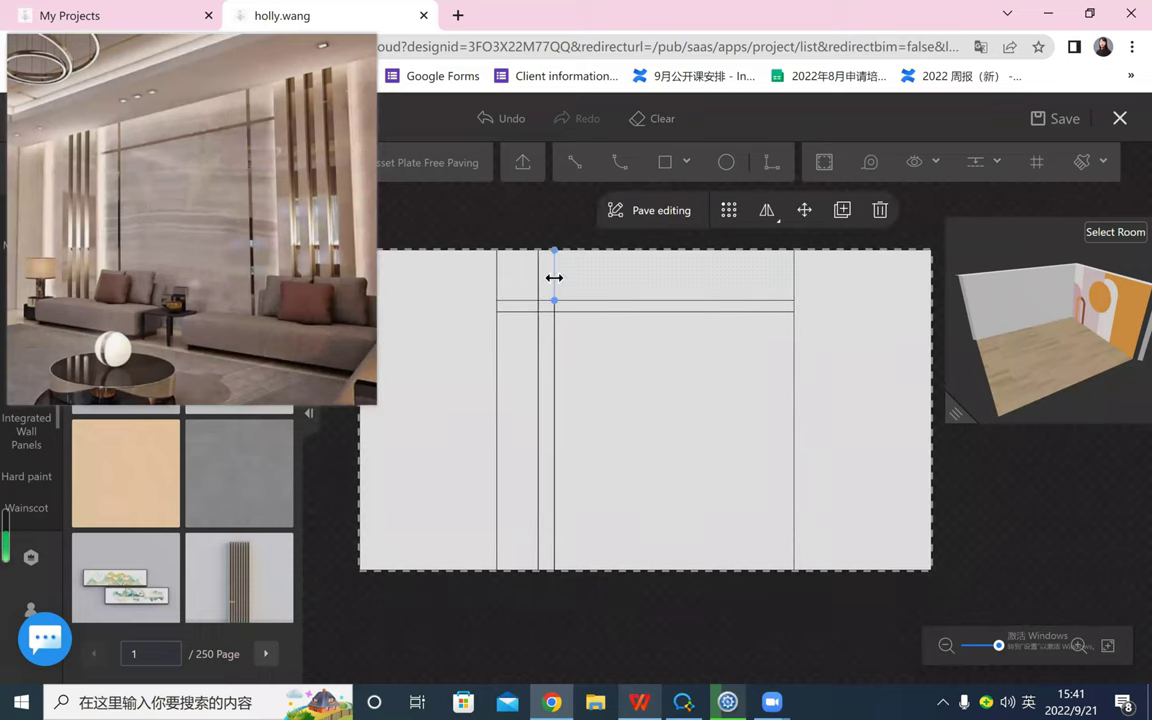
click(554, 276)
scroll(554, 277, up, 2)
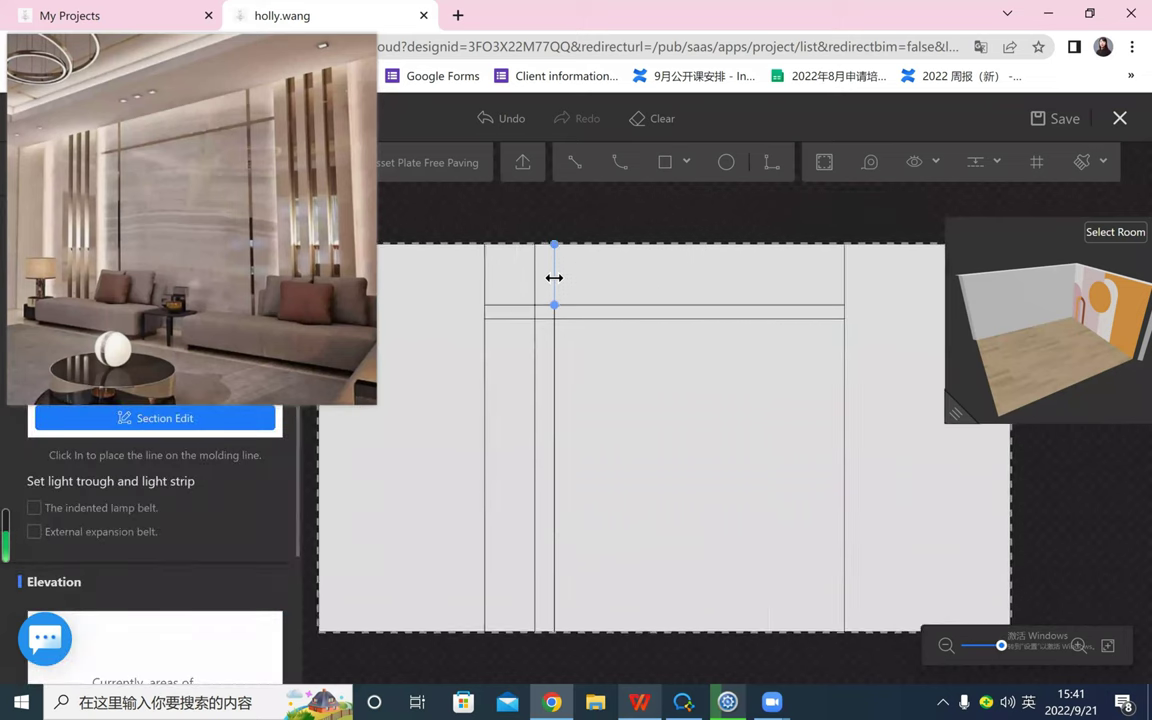
click(914, 162)
click(885, 233)
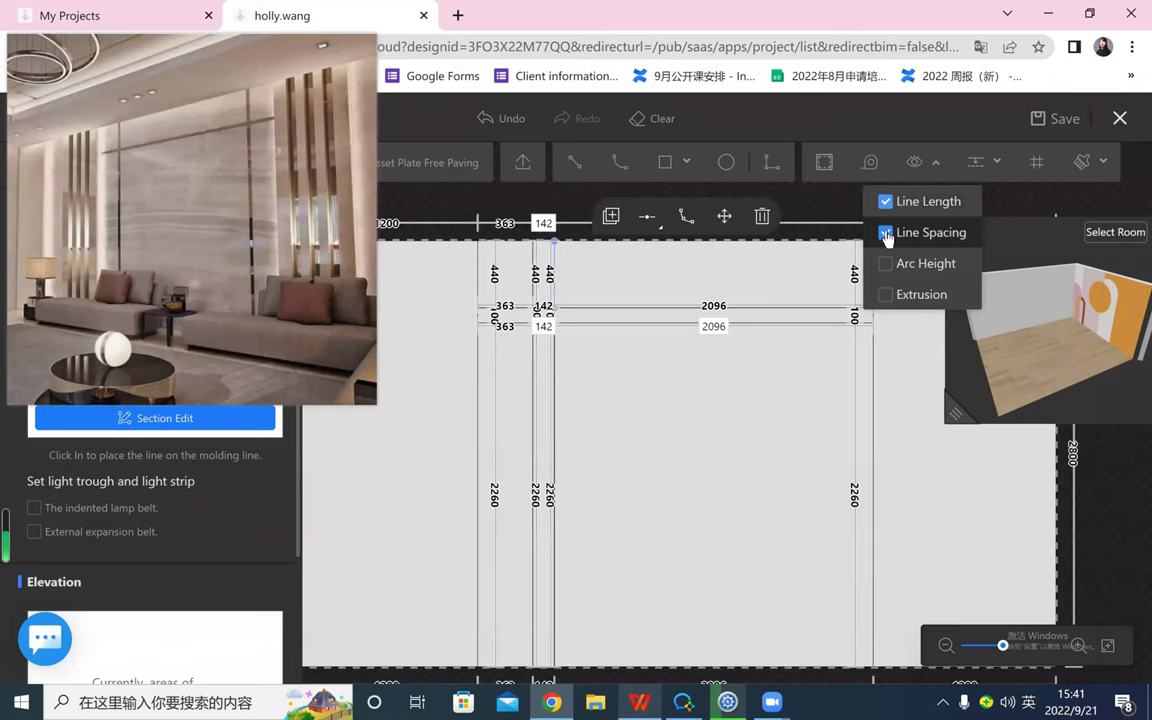
click(542, 223)
text(100)
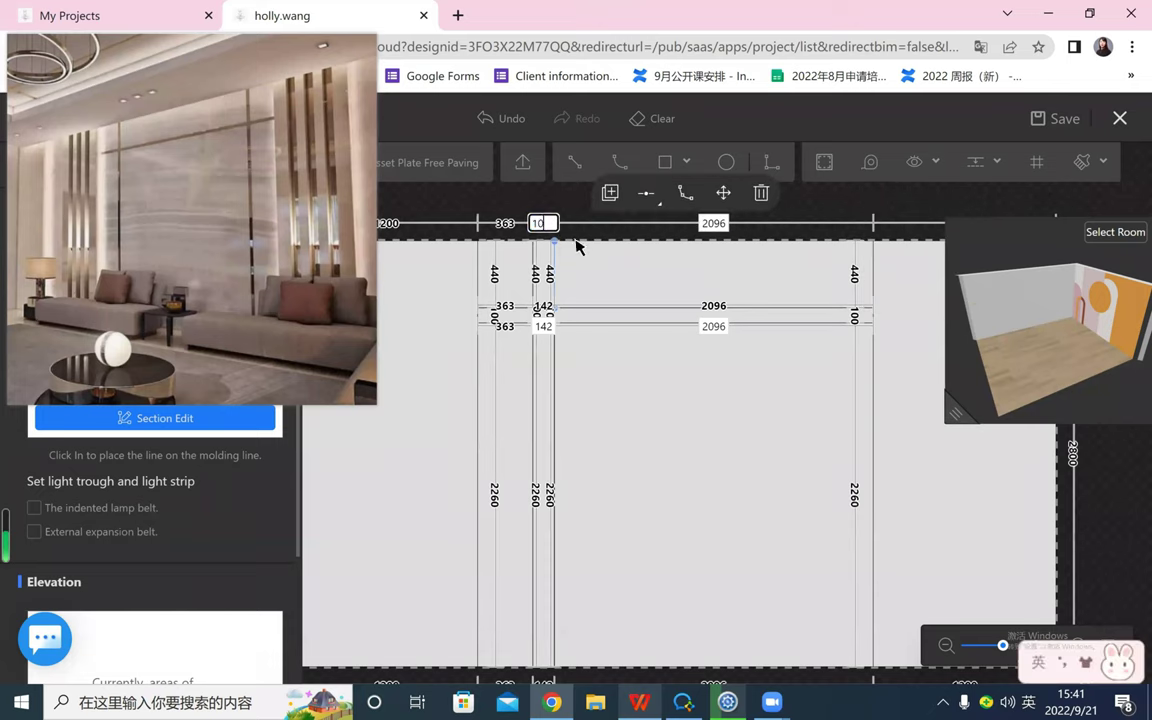
key(Return)
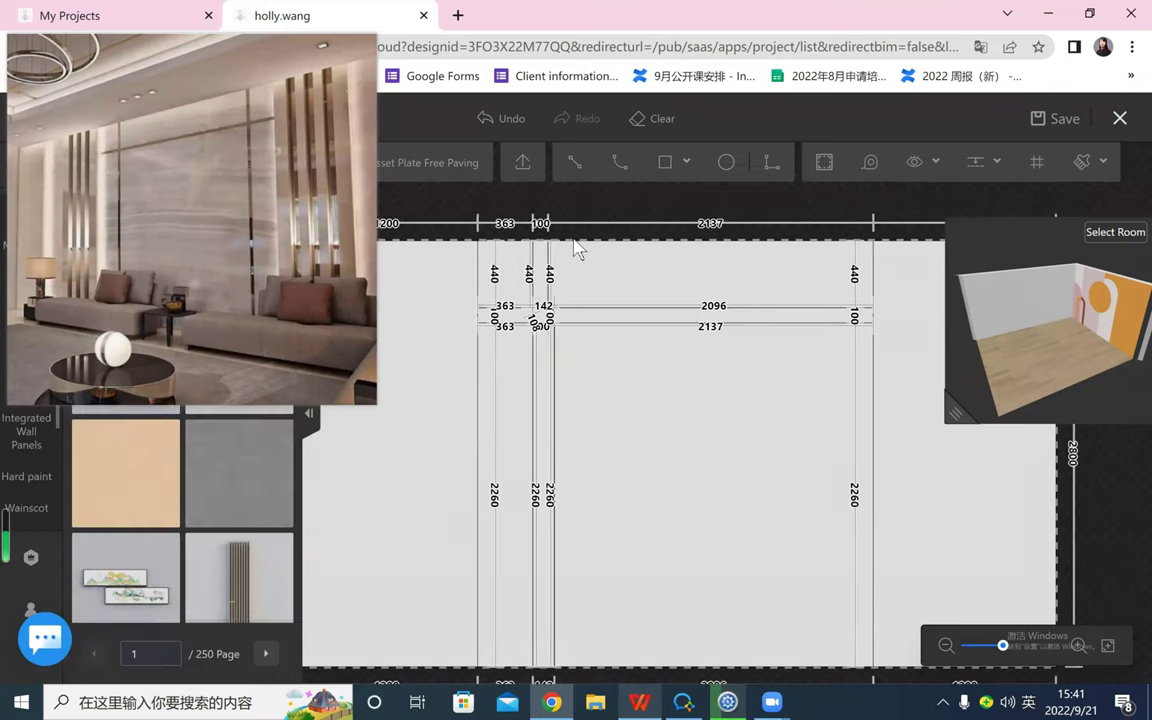
- Set the vertical strip's width below the horizontal band to 100 mm
click(551, 350)
click(542, 307)
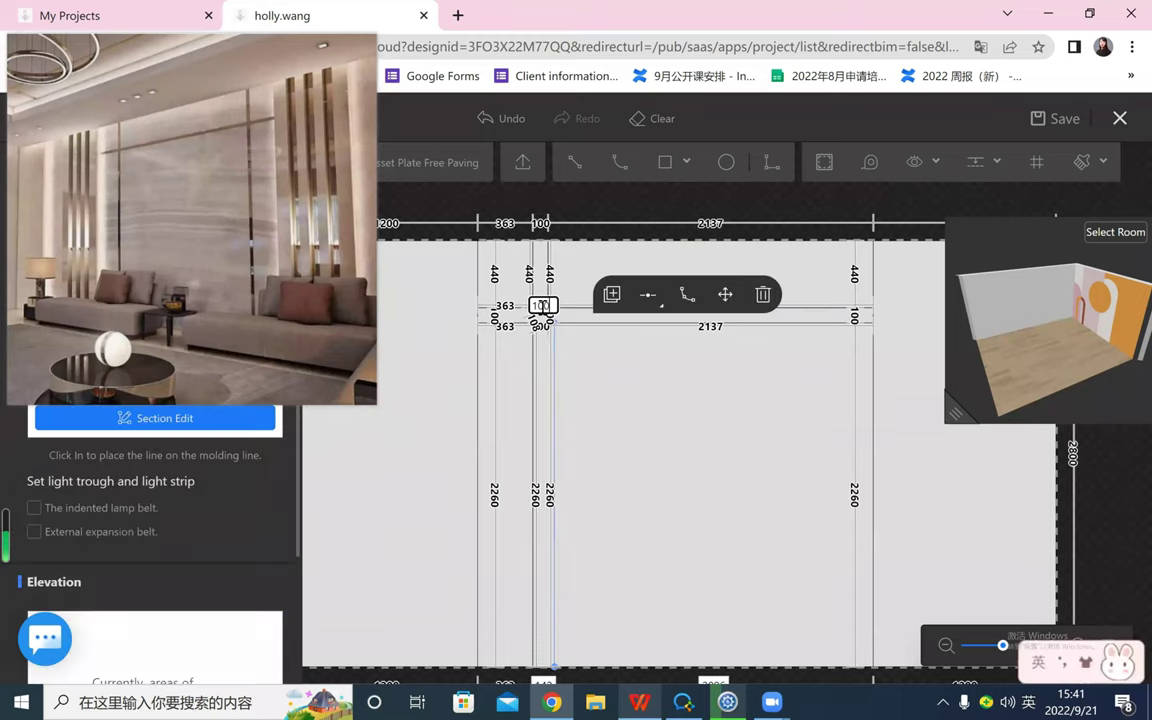
key(Return)
scroll(754, 389, up, 4)
scroll(750, 389, down, 1)
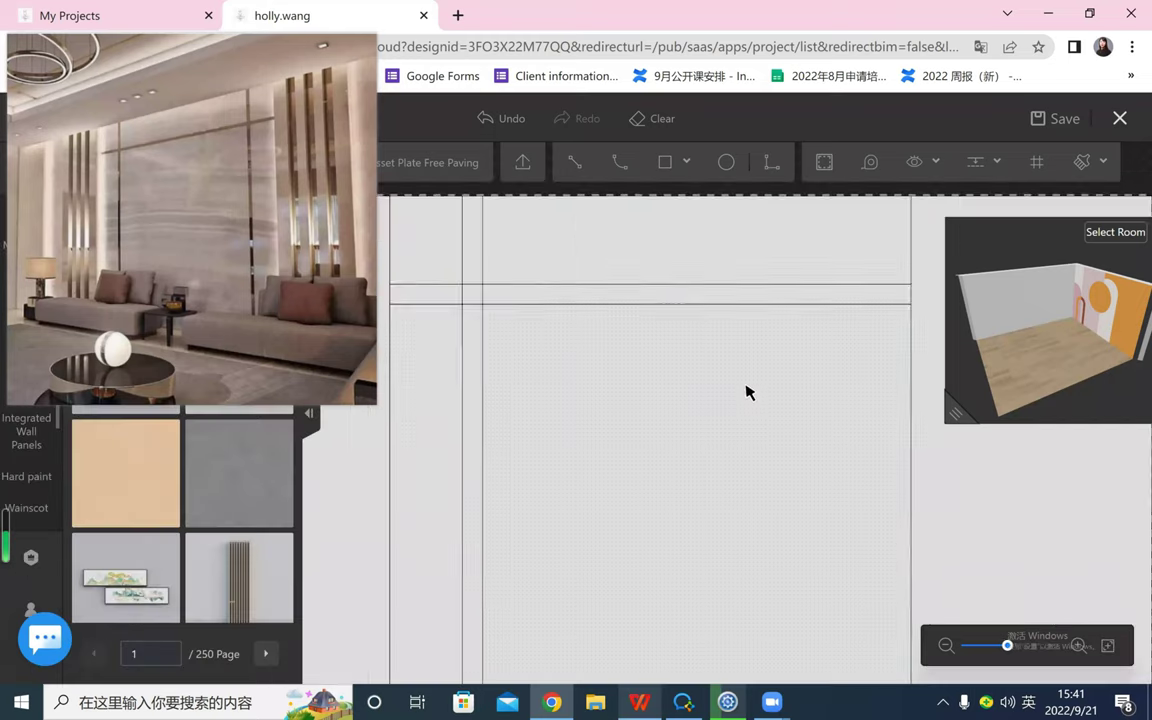
scroll(746, 386, down, 5)
middle_drag(741, 385, 722, 371)
scroll(722, 371, up, 2)
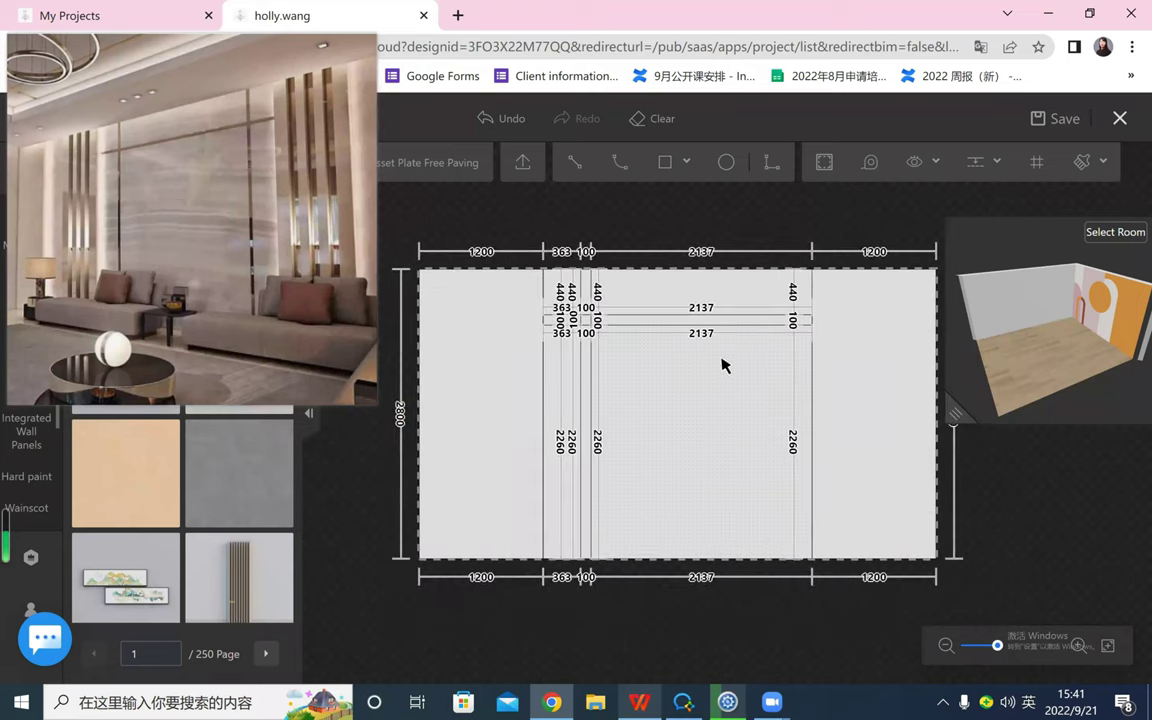
scroll(681, 422, up, 2)
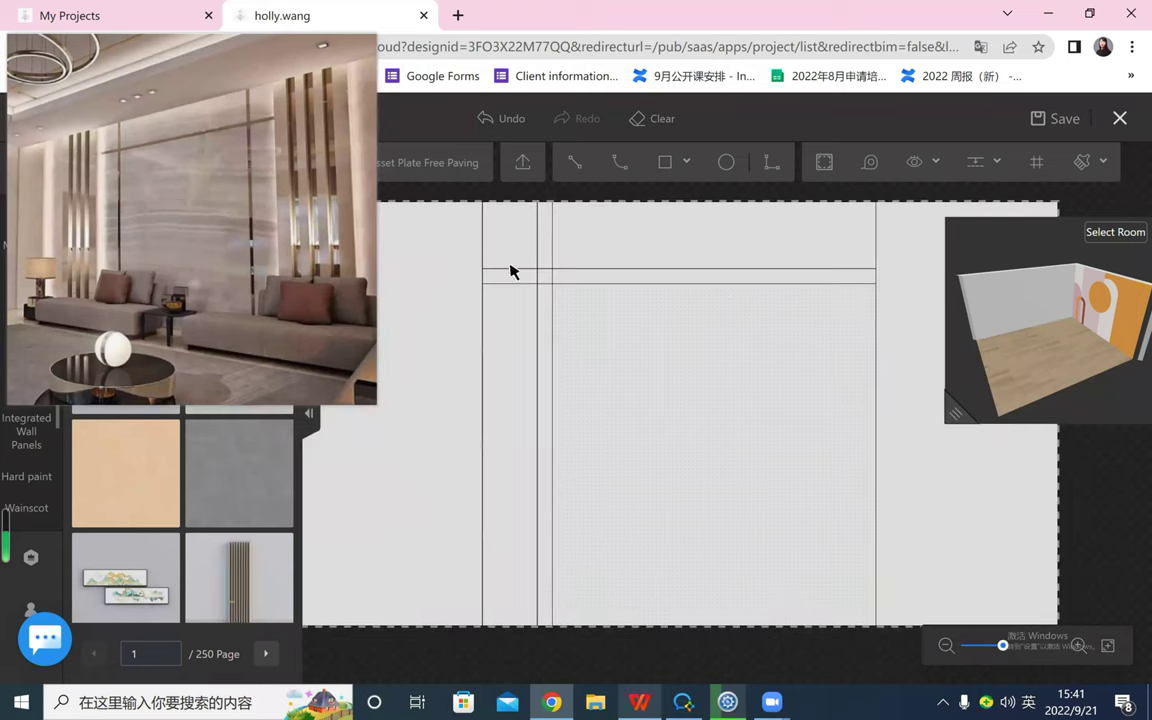
- Draw a matching full-height vertical rectangle about 154 mm wide, about 414 mm from the middle section's right line
click(538, 214)
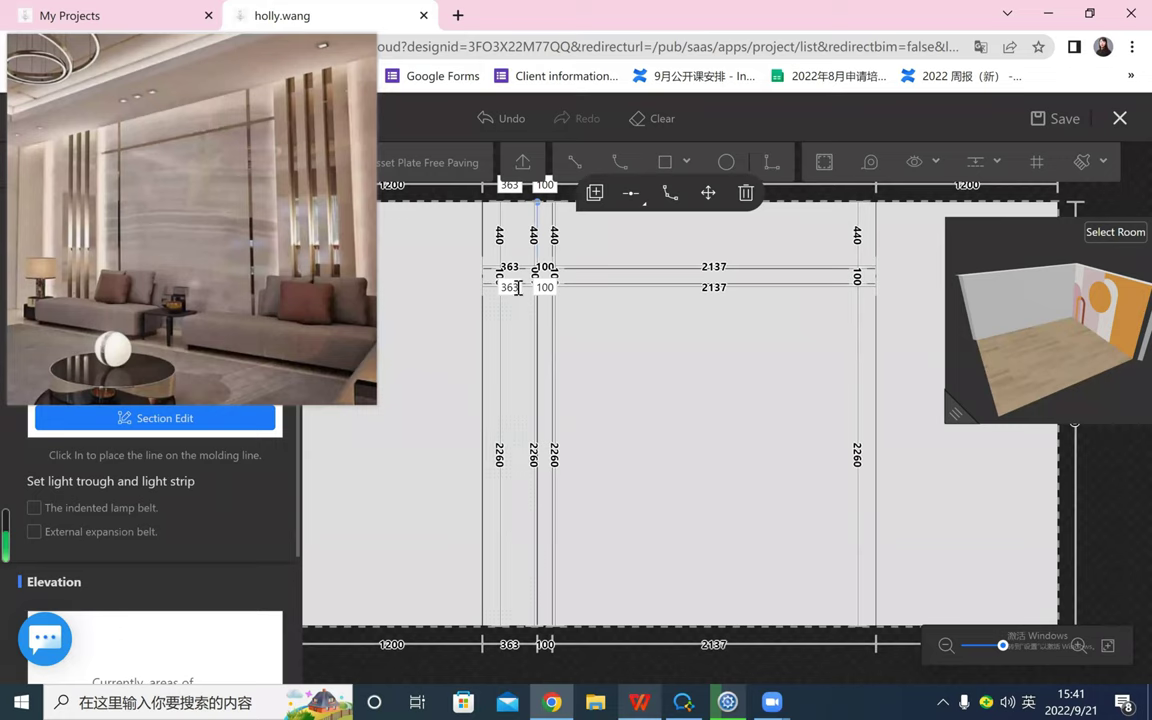
scroll(686, 373, down, 2)
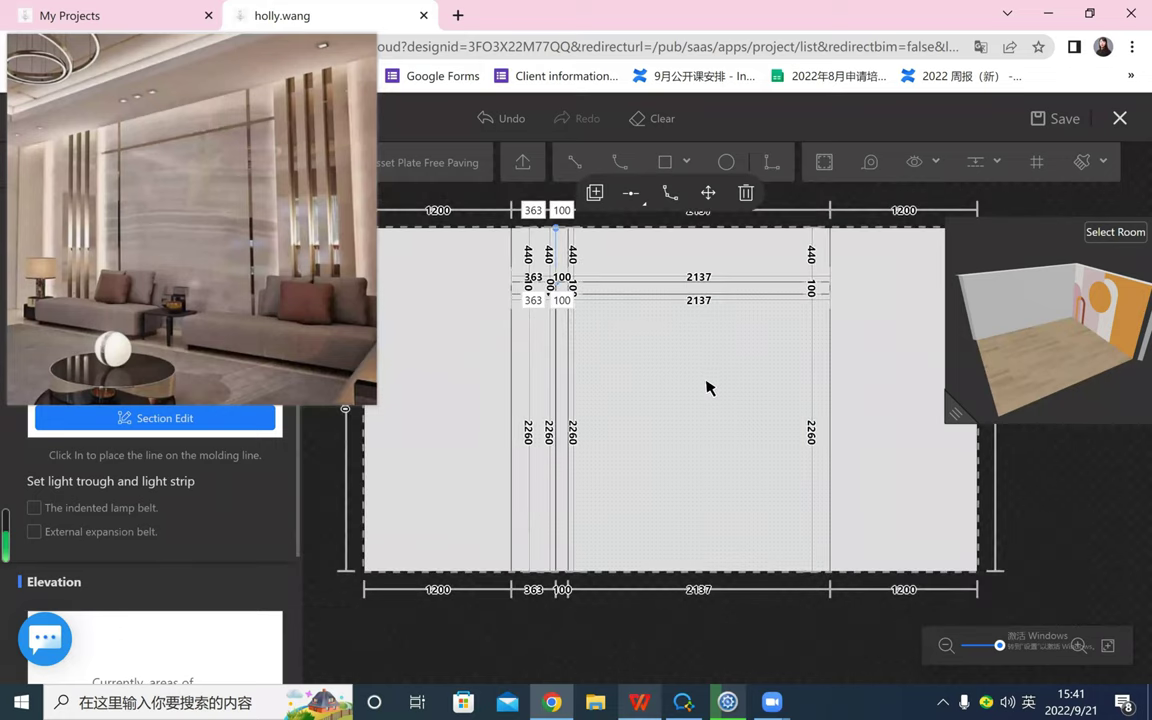
click(666, 163)
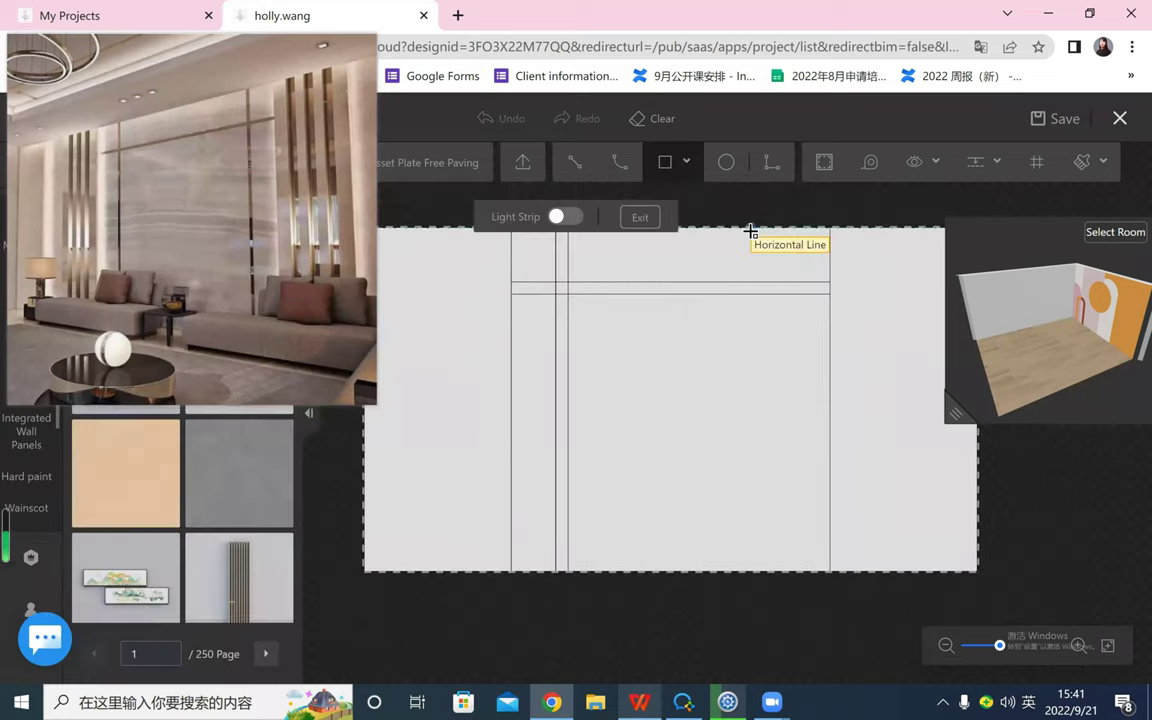
click(761, 229)
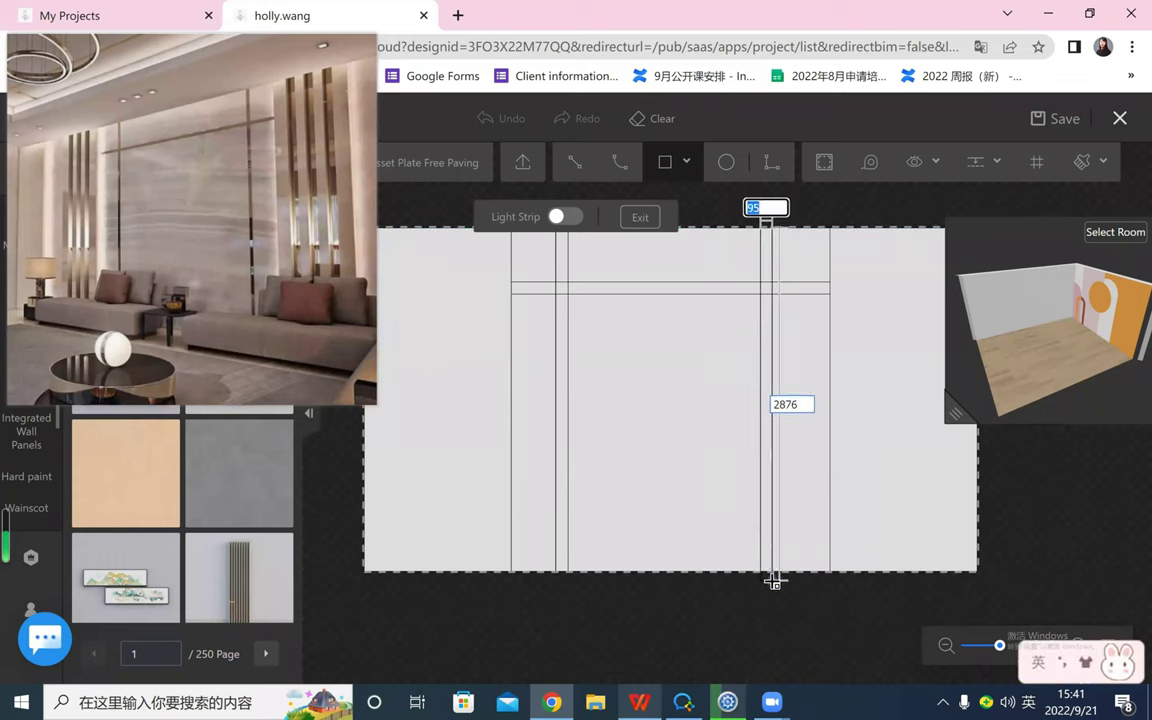
click(779, 575)
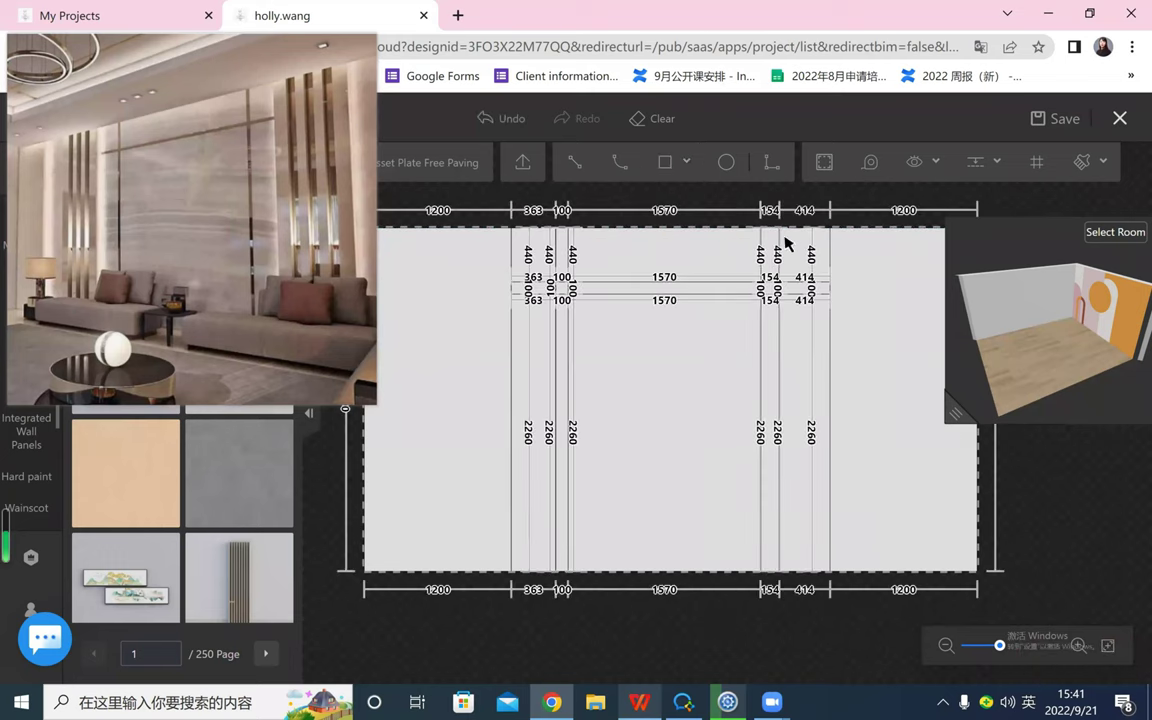
- Above the horizontal band, set the distance from the new strip's right line to the middle section's right line to 363 mm
click(805, 268)
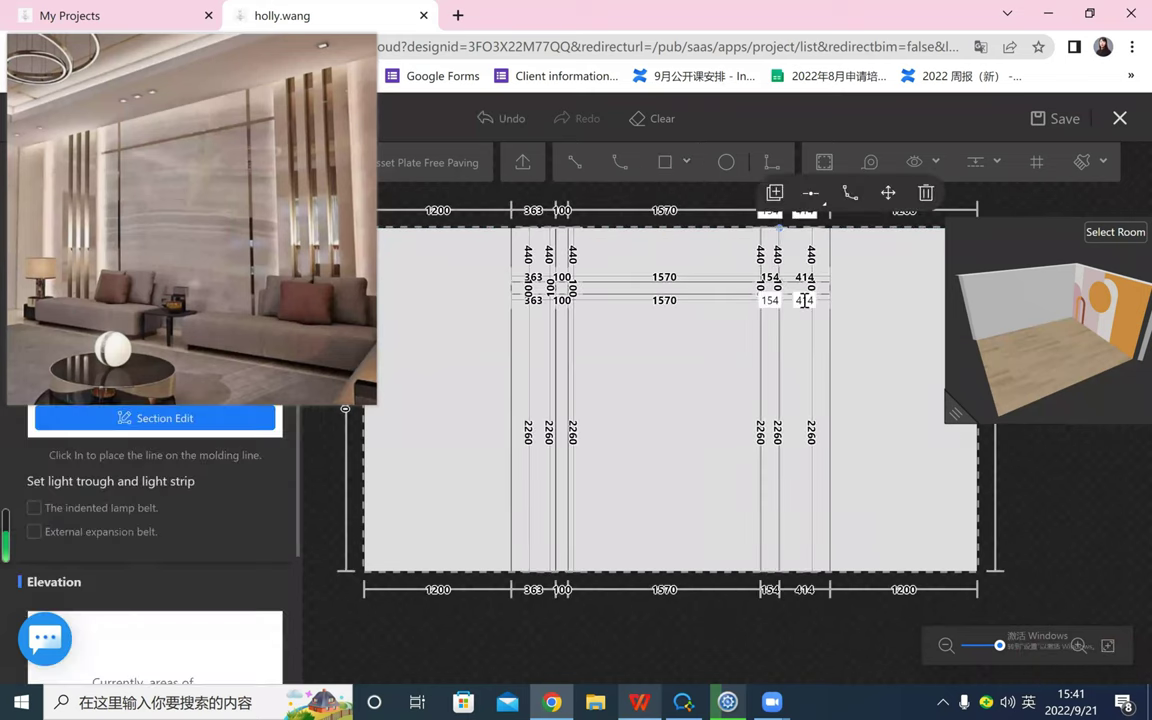
click(804, 300)
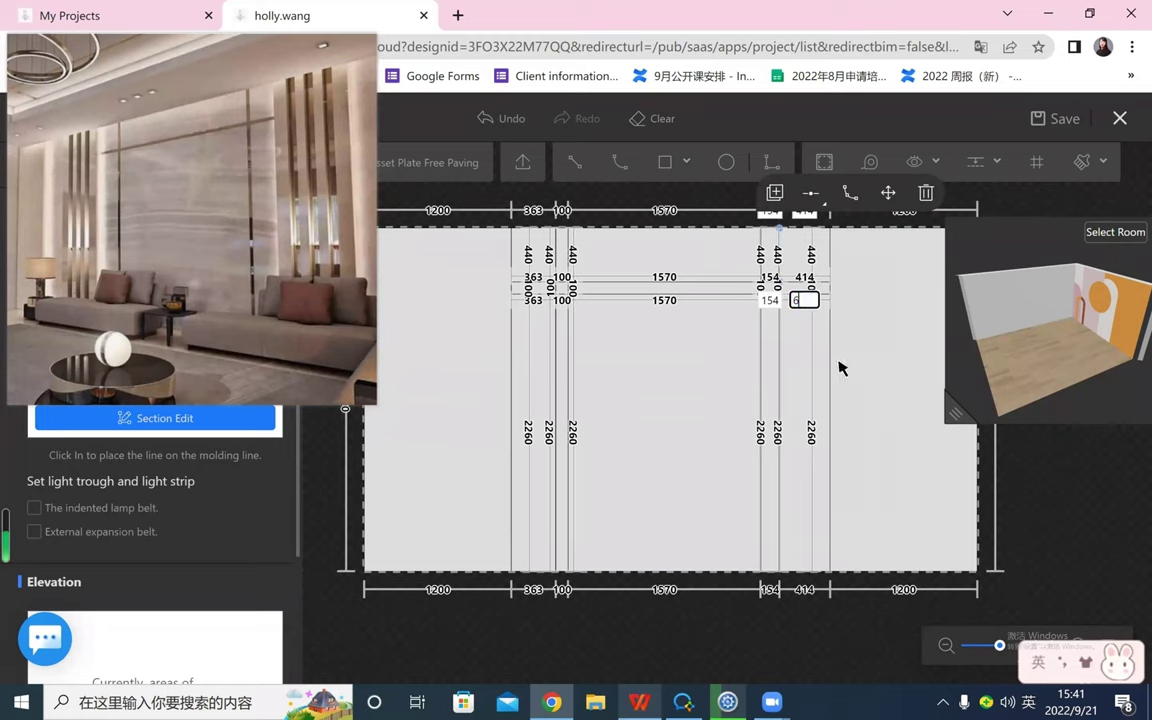
key(Return)
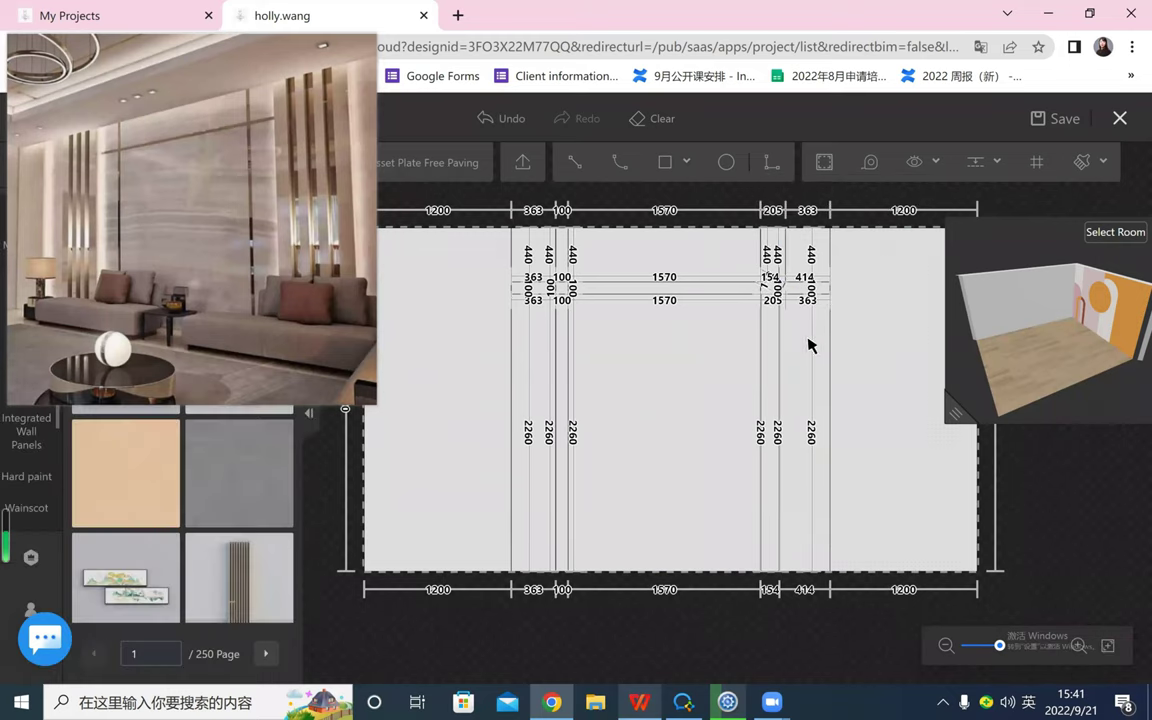
- Below the horizontal band, set the distance from the new strip's right line to the middle section's right line to 363 mm
click(777, 335)
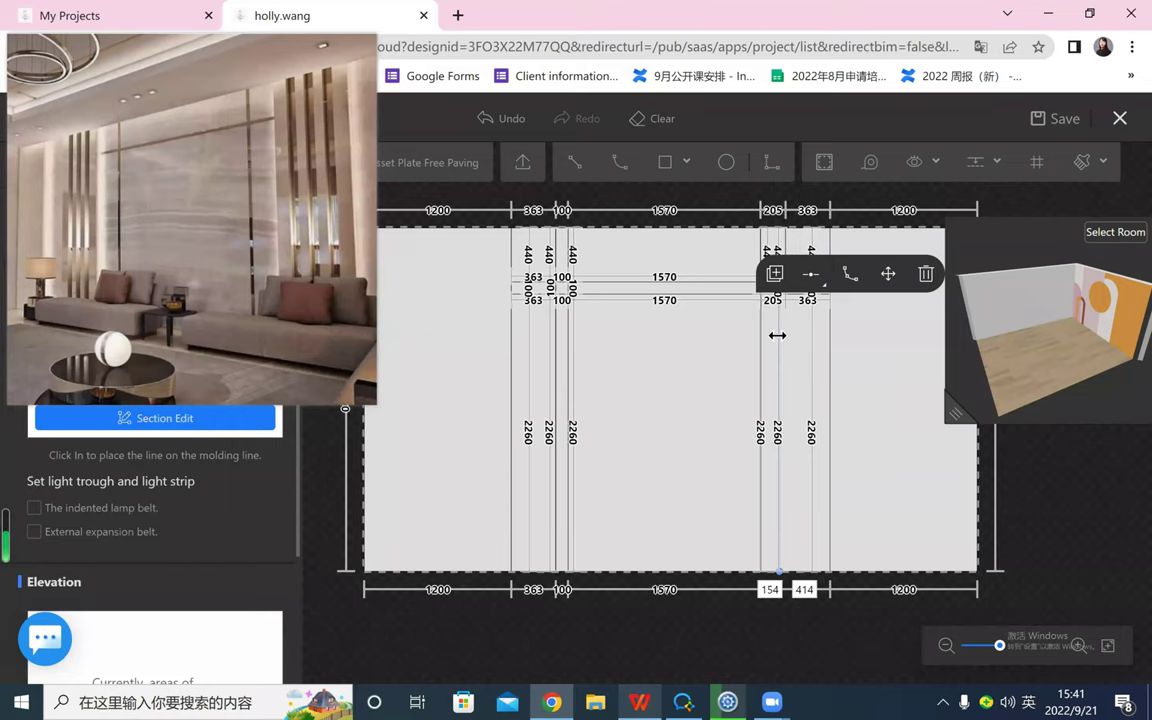
click(771, 663)
scroll(851, 501, up, 3)
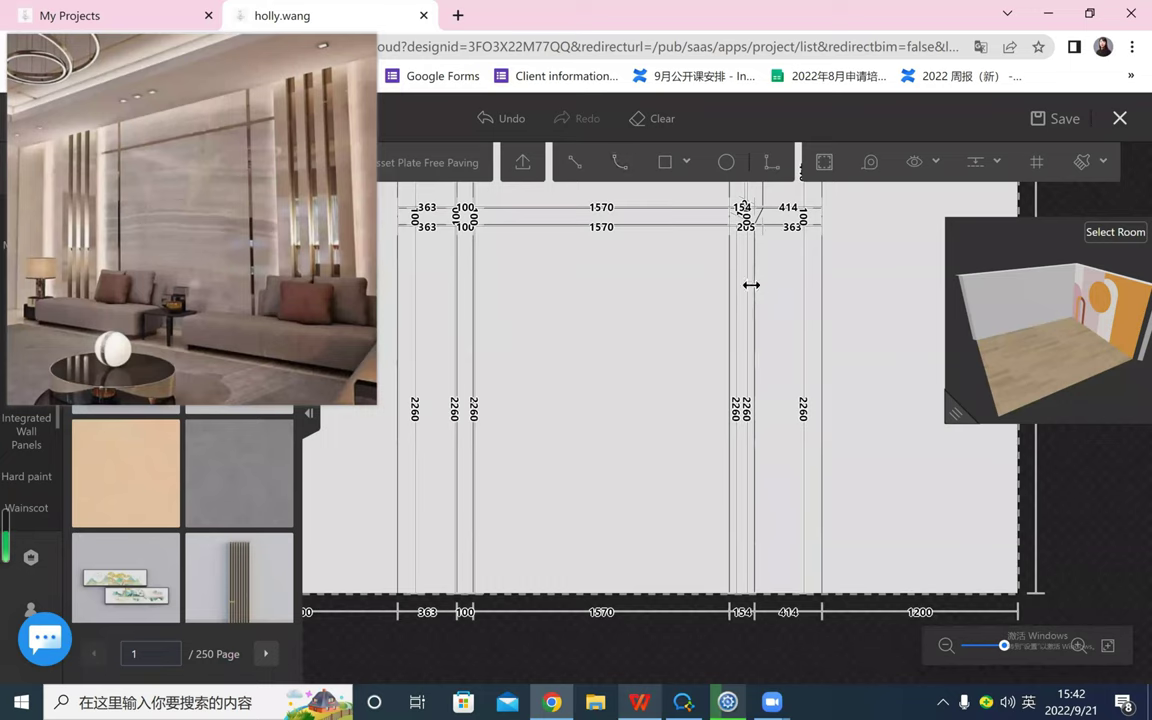
click(754, 289)
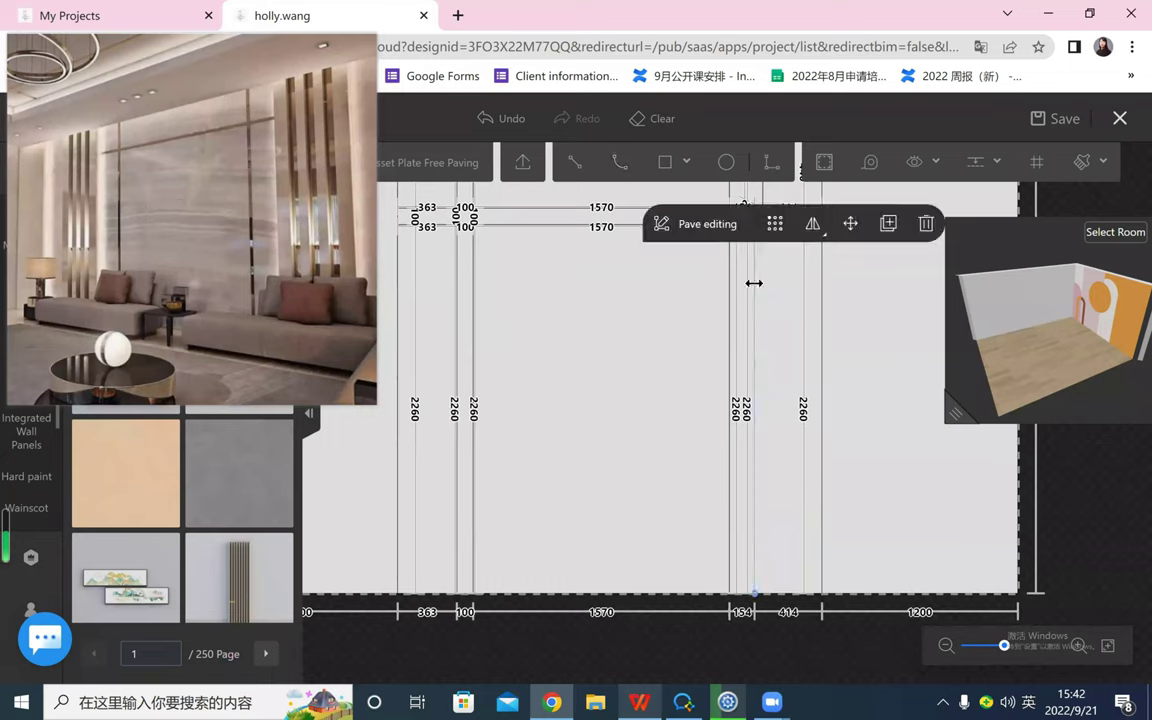
click(754, 262)
click(789, 612)
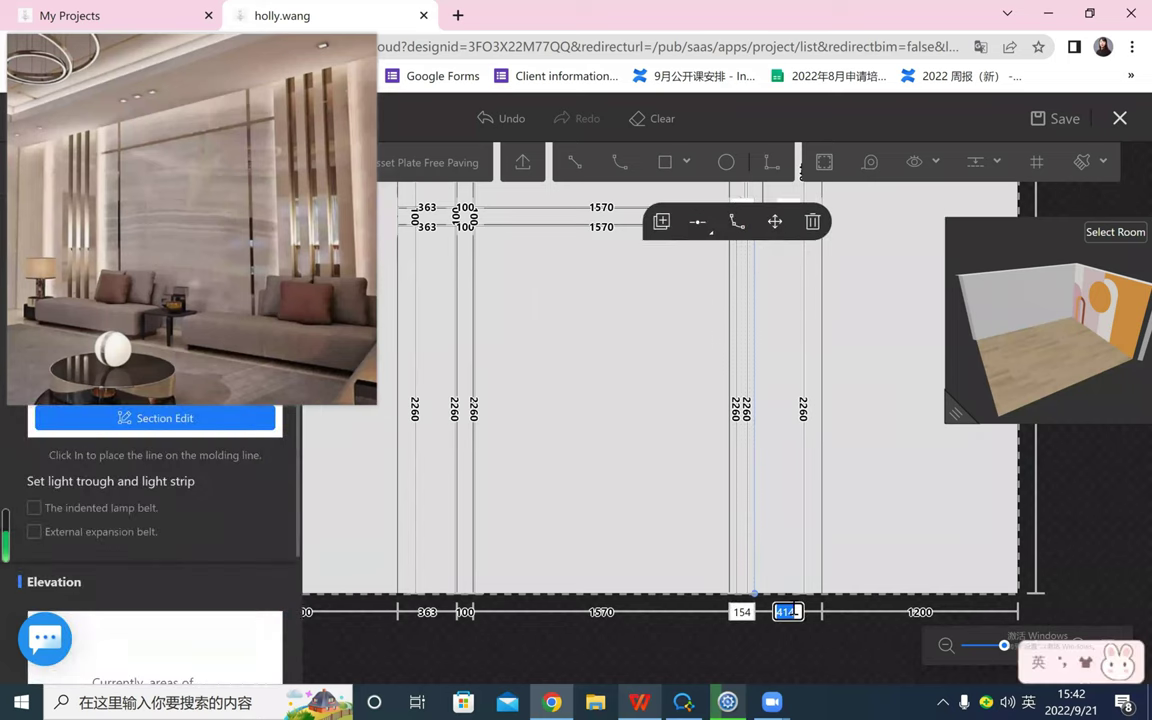
text(363)
key(Return)
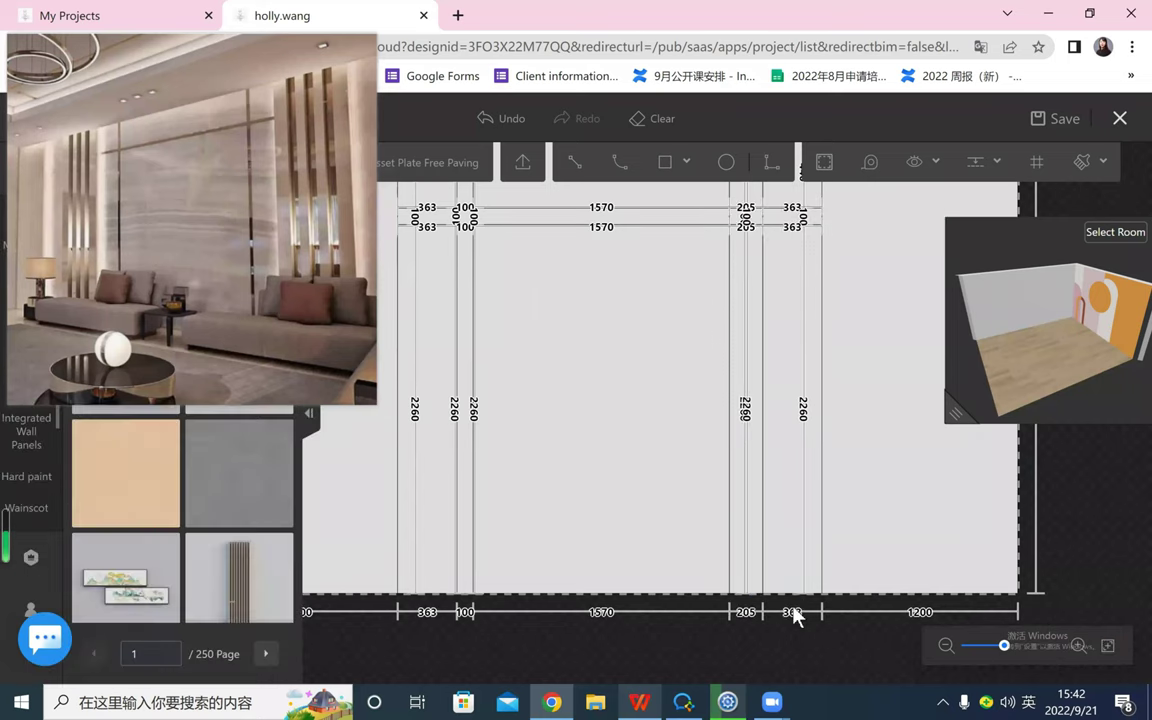
- Set the right vertical strip's width below the horizontal band to 100 mm by moving its left line
scroll(845, 581, down, 3)
scroll(846, 568, up, 4)
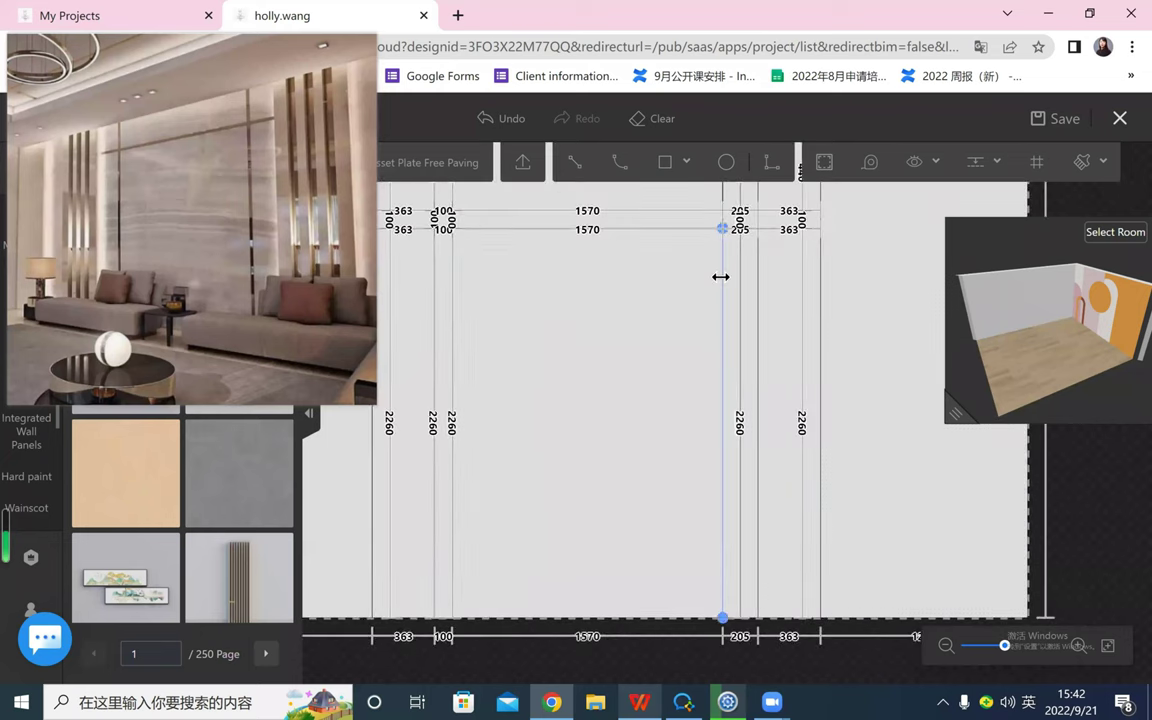
click(720, 277)
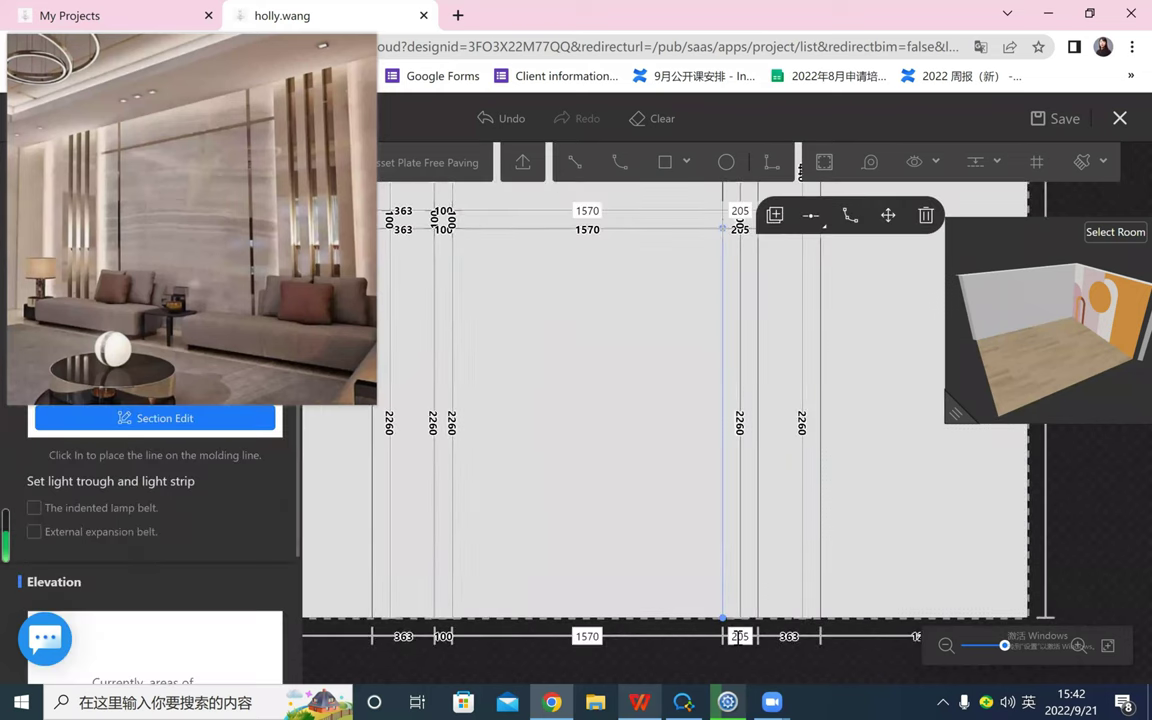
click(739, 636)
text(100)
key(Return)
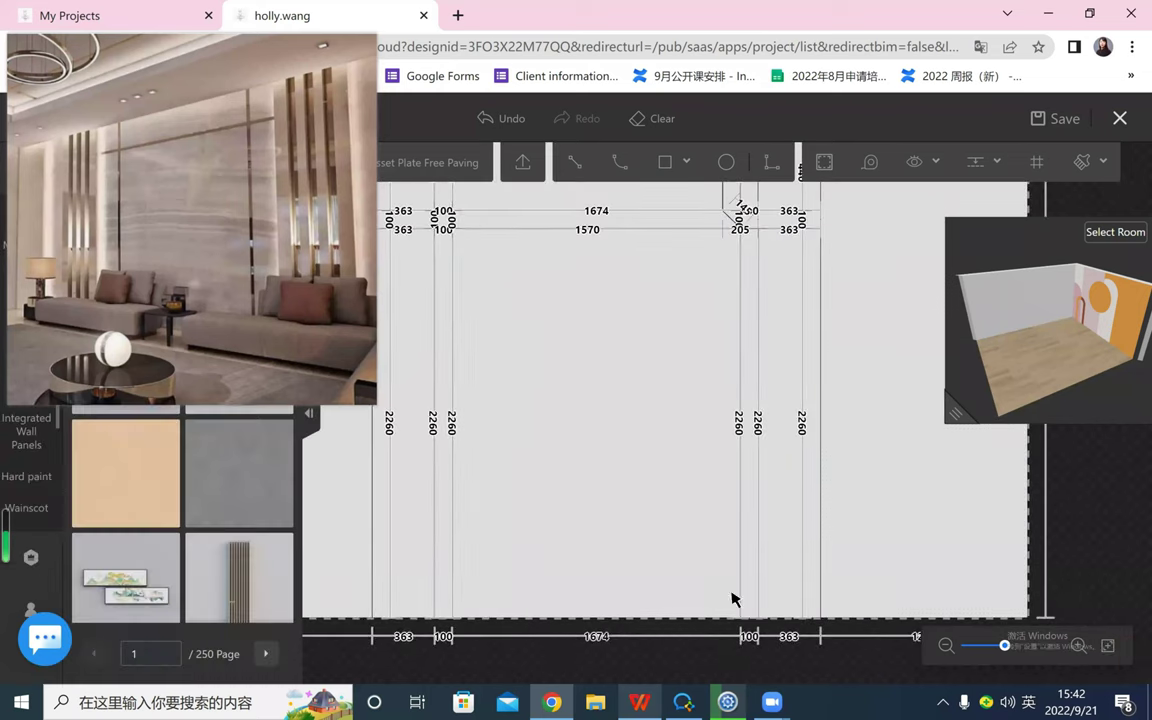
- Set the right vertical strip's width above the horizontal band to 100 mm by moving its left line
scroll(677, 387, down, 3)
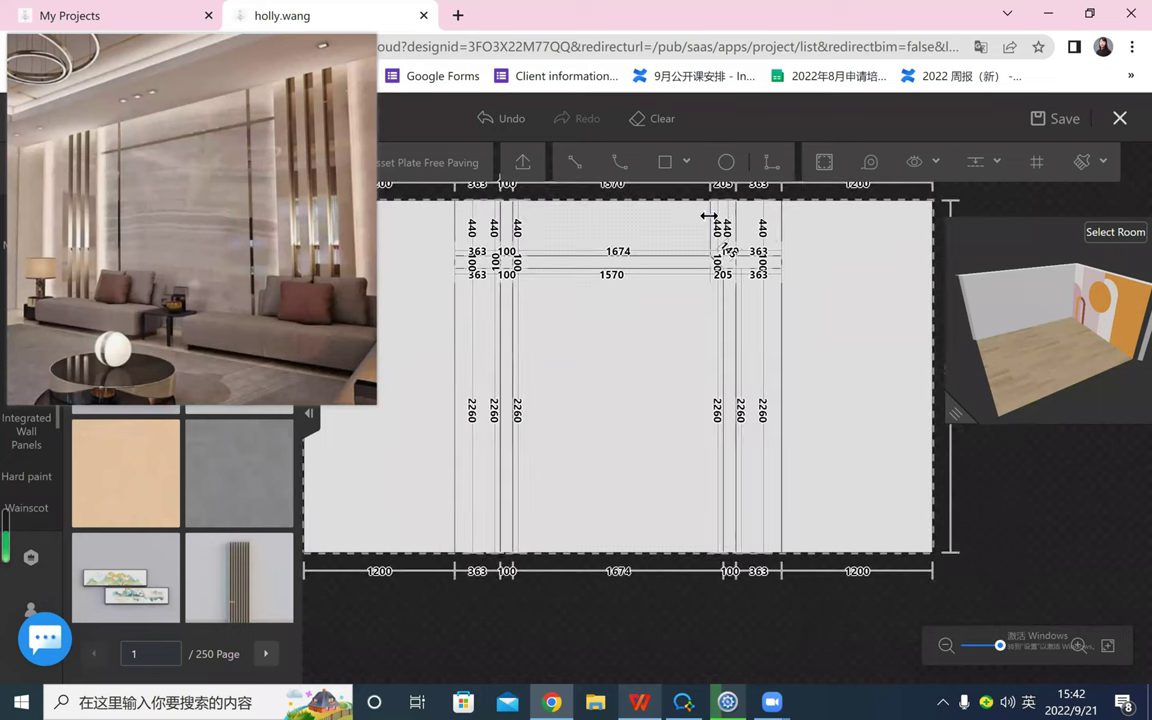
click(712, 218)
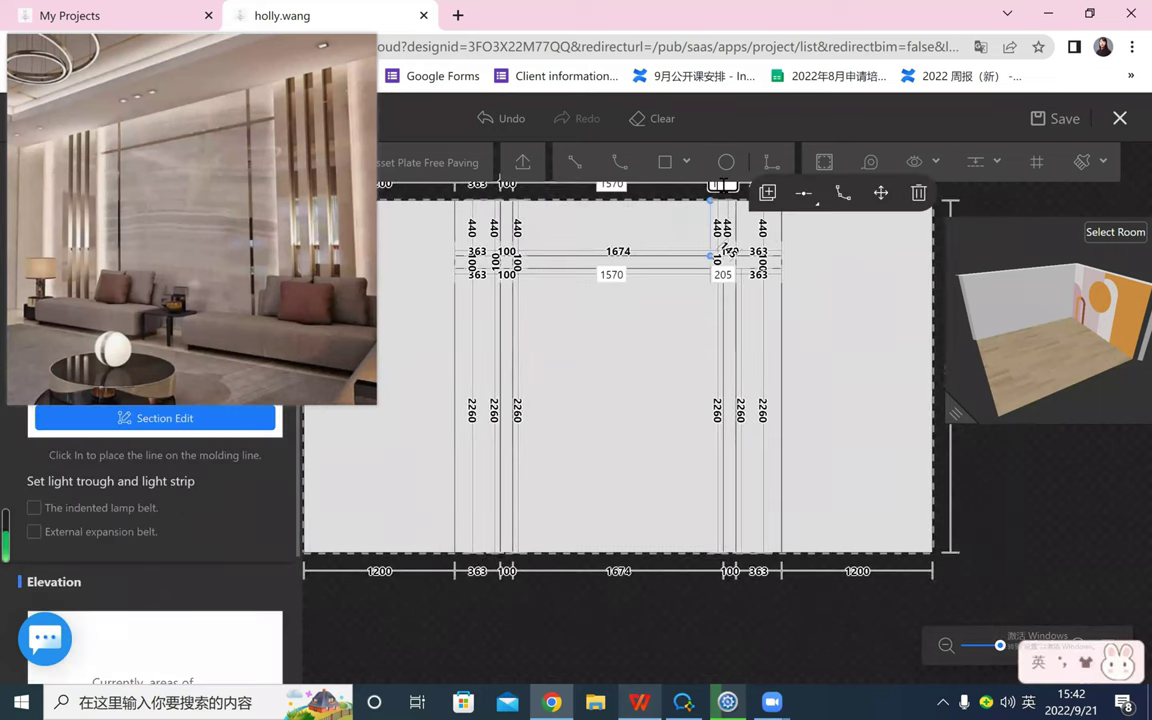
click(710, 468)
scroll(681, 578, down, 3)
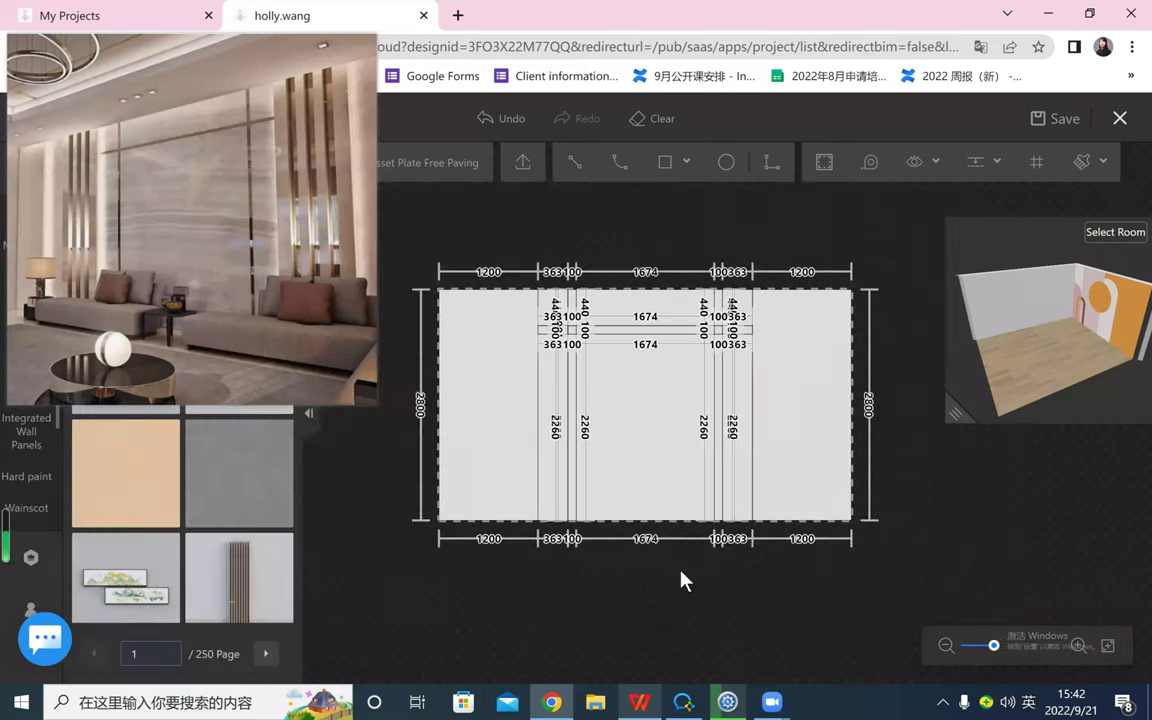
- Hide the line length and line spacing dimensions on the wall drawing
scroll(680, 587, up, 2)
scroll(680, 587, down, 2)
click(928, 166)
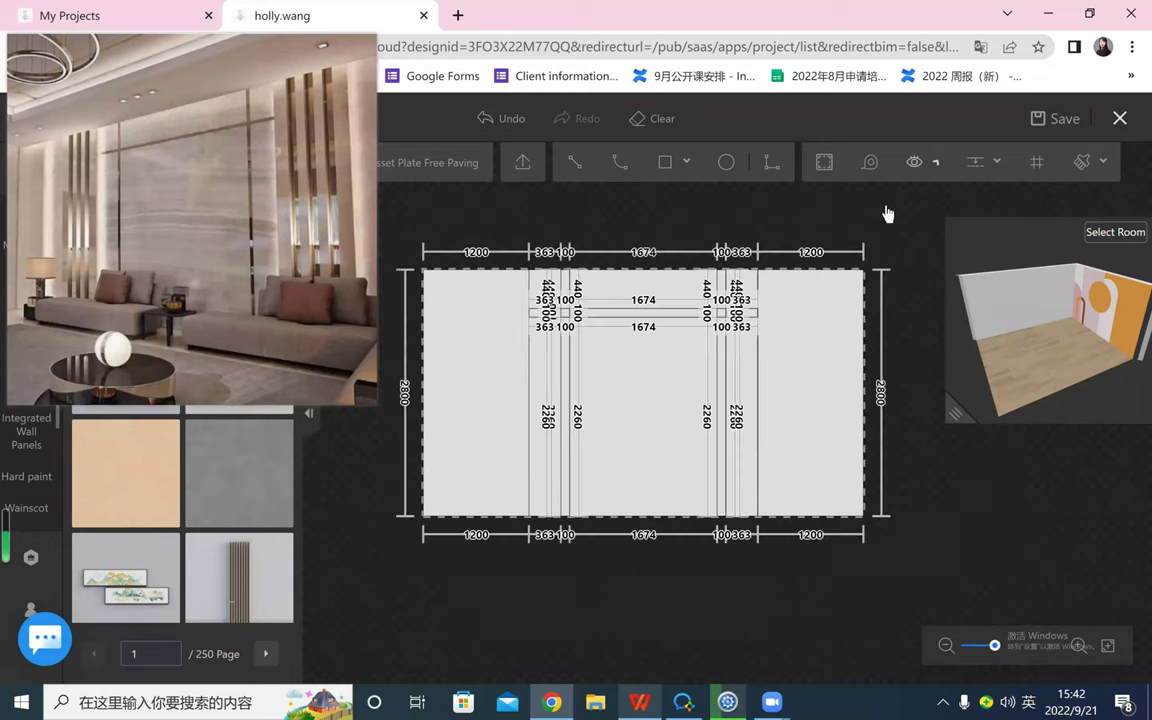
click(887, 234)
click(888, 203)
scroll(948, 468, up, 2)
drag(869, 568, 1066, 630)
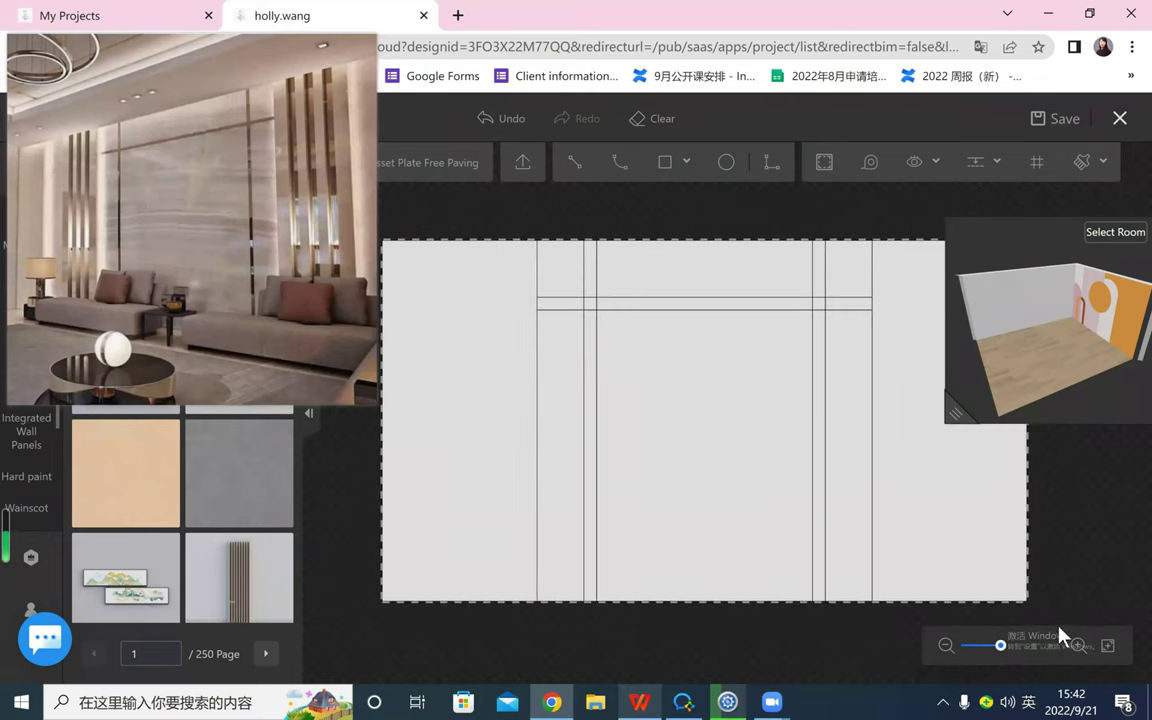
- Delete the four short line segments where the left vertical strip crosses the horizontal band
scroll(688, 444, up, 3)
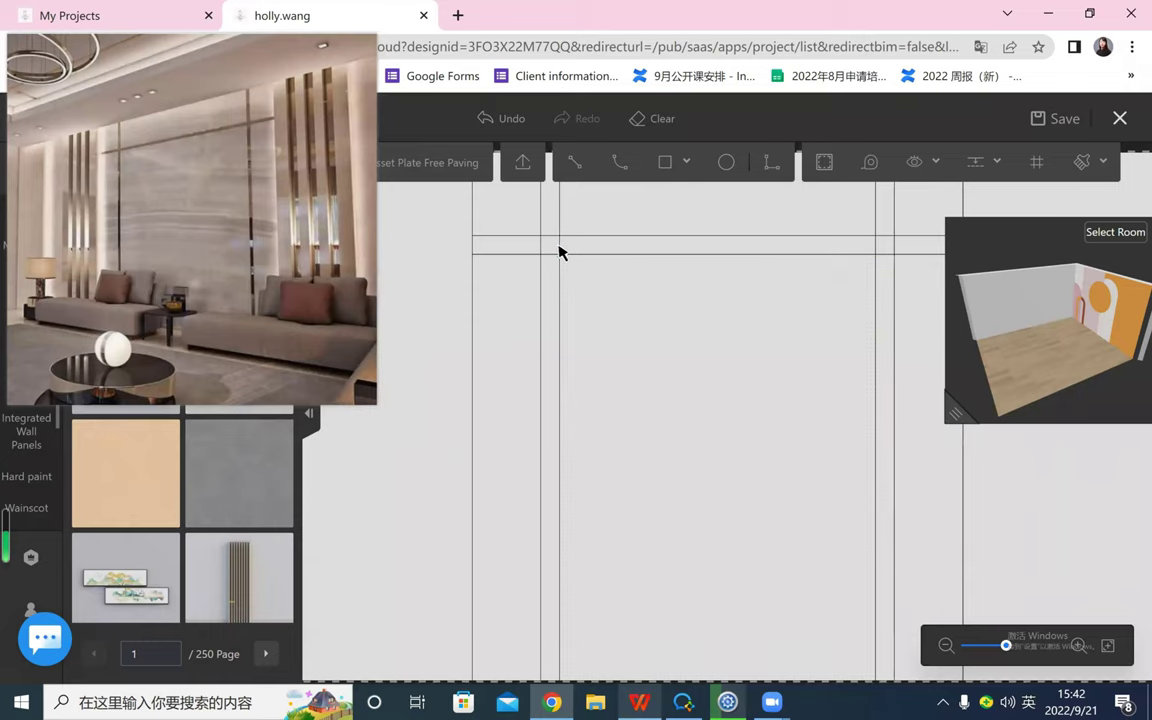
click(559, 243)
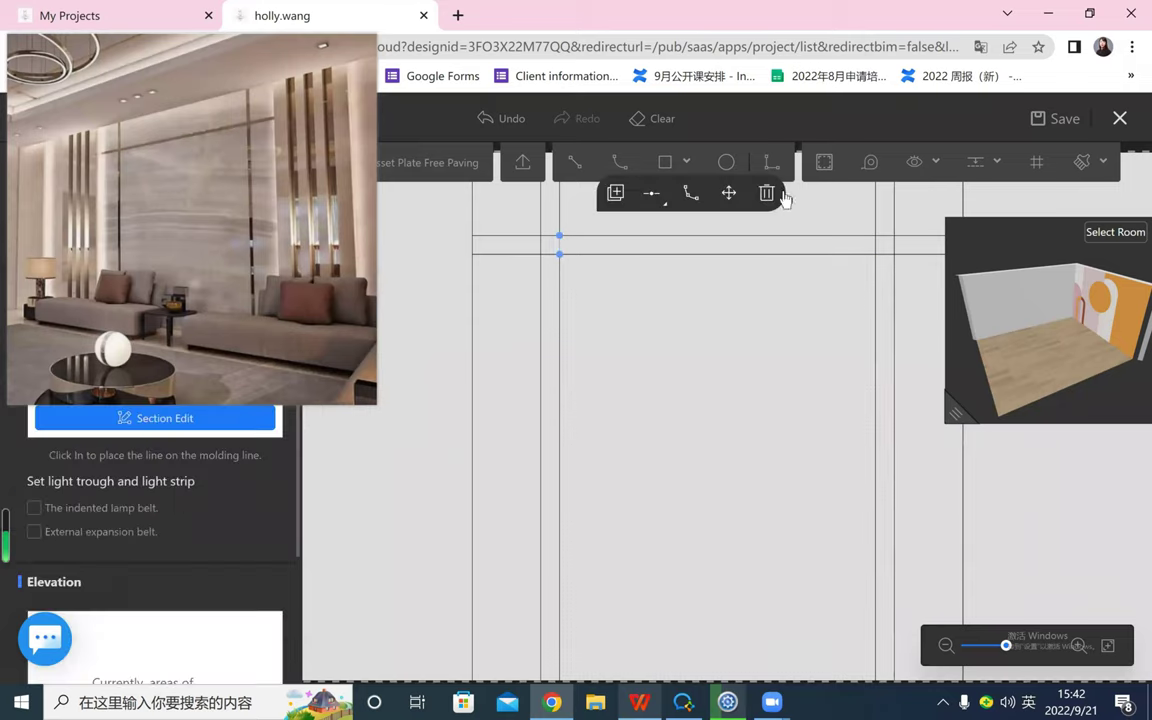
click(766, 193)
click(550, 235)
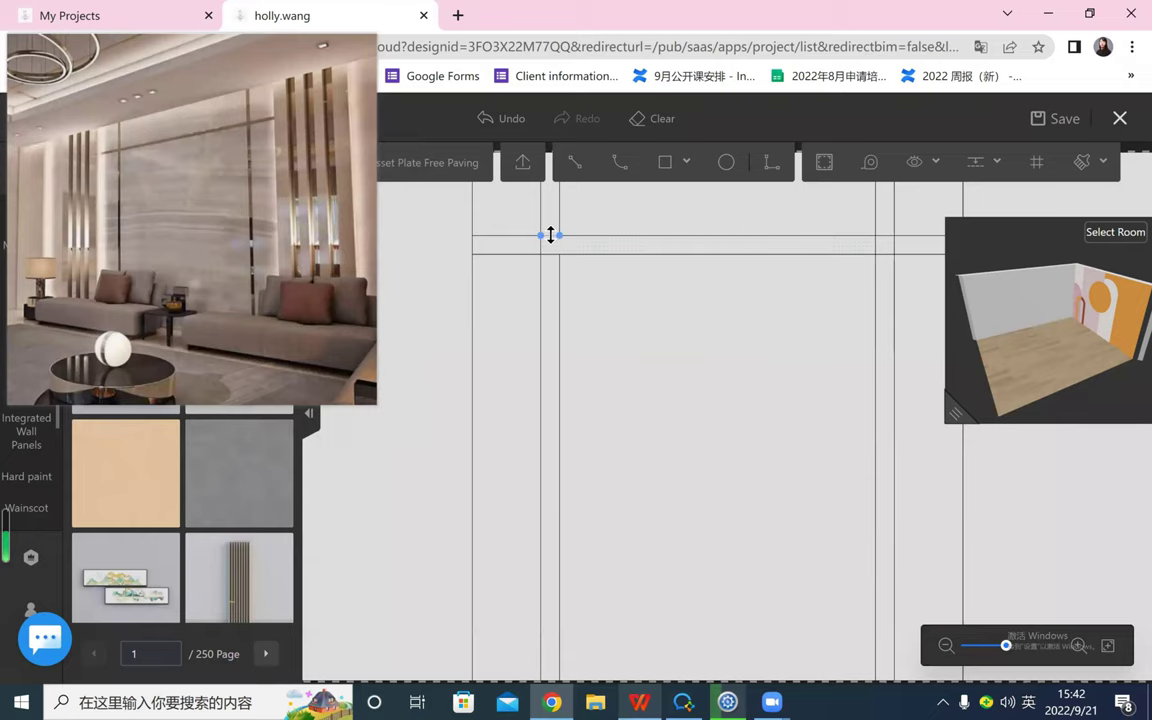
click(756, 194)
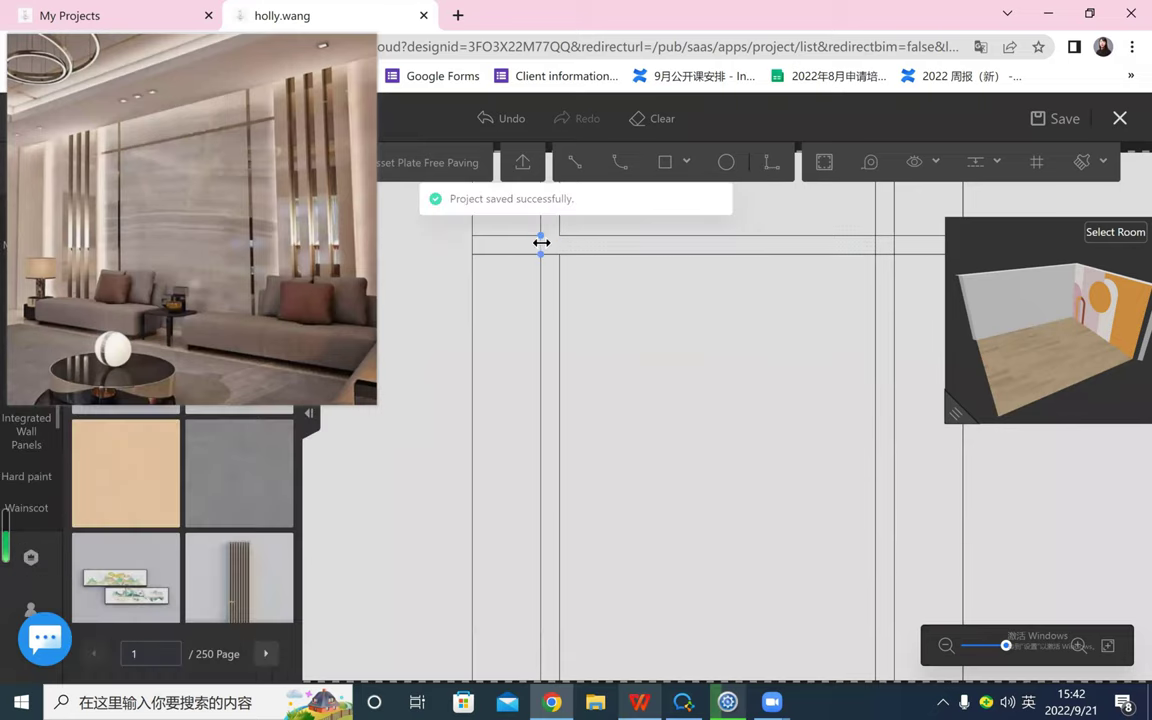
click(540, 243)
click(753, 196)
scroll(704, 338, down, 2)
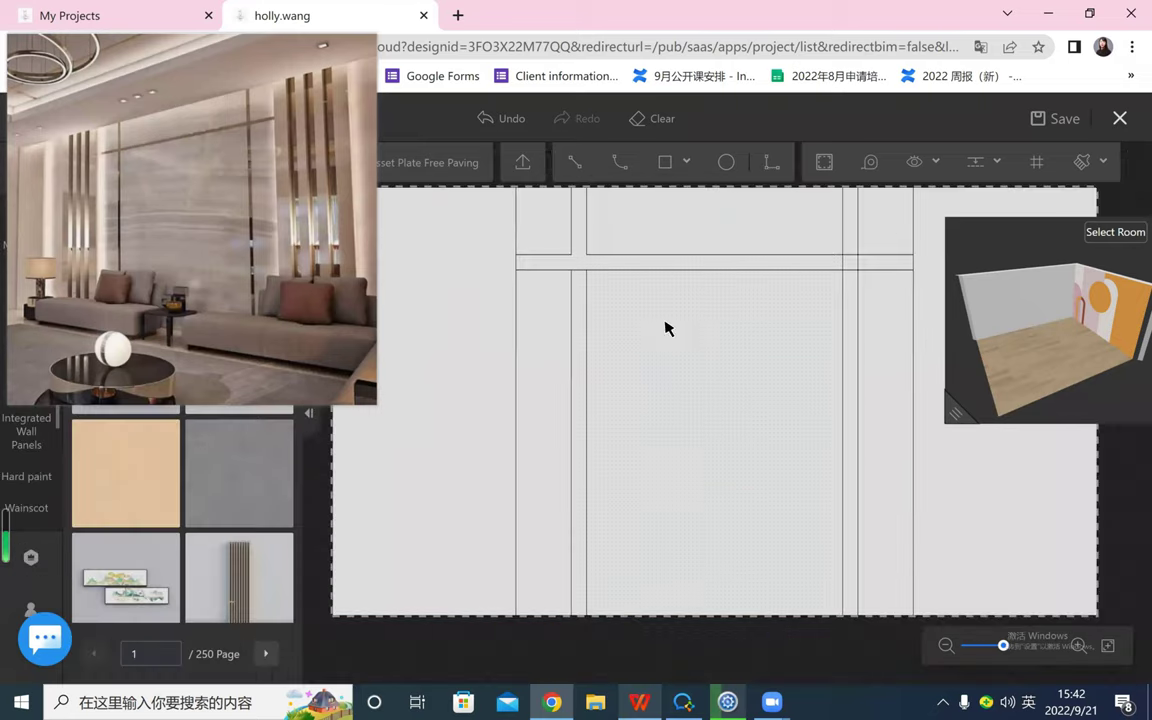
click(578, 269)
click(785, 205)
- Delete the four short line segments where the right vertical strip crosses the horizontal band
drag(766, 347, 663, 339)
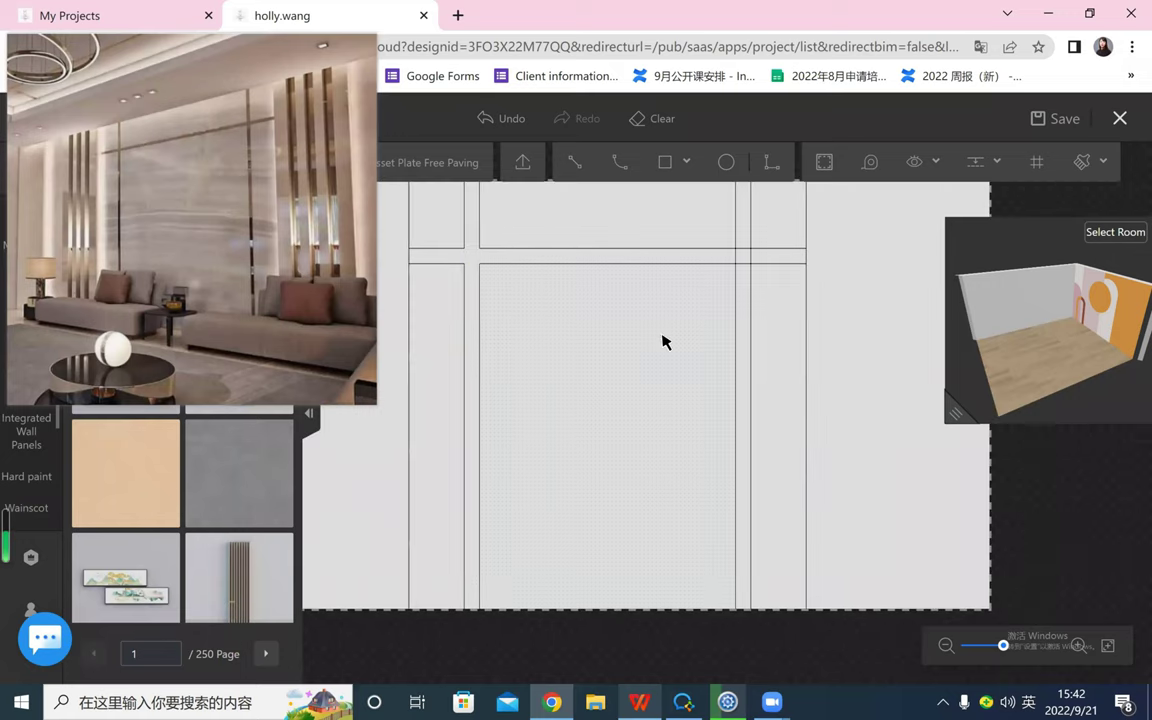
scroll(660, 332, up, 2)
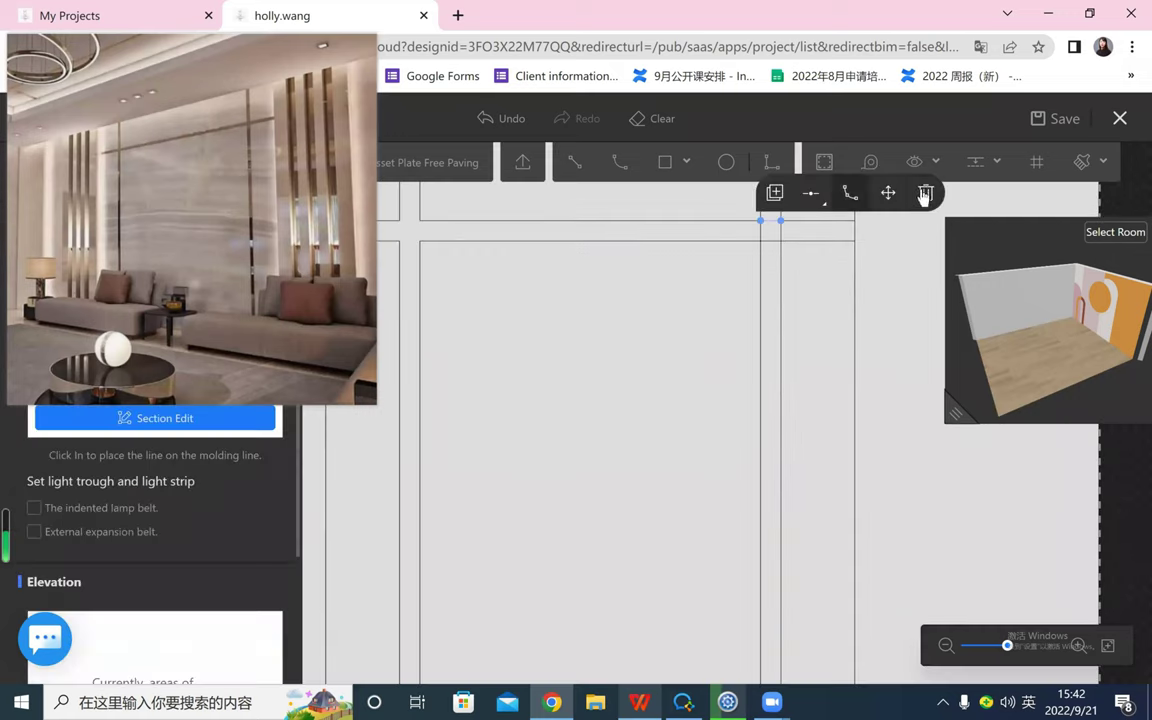
click(923, 197)
click(774, 240)
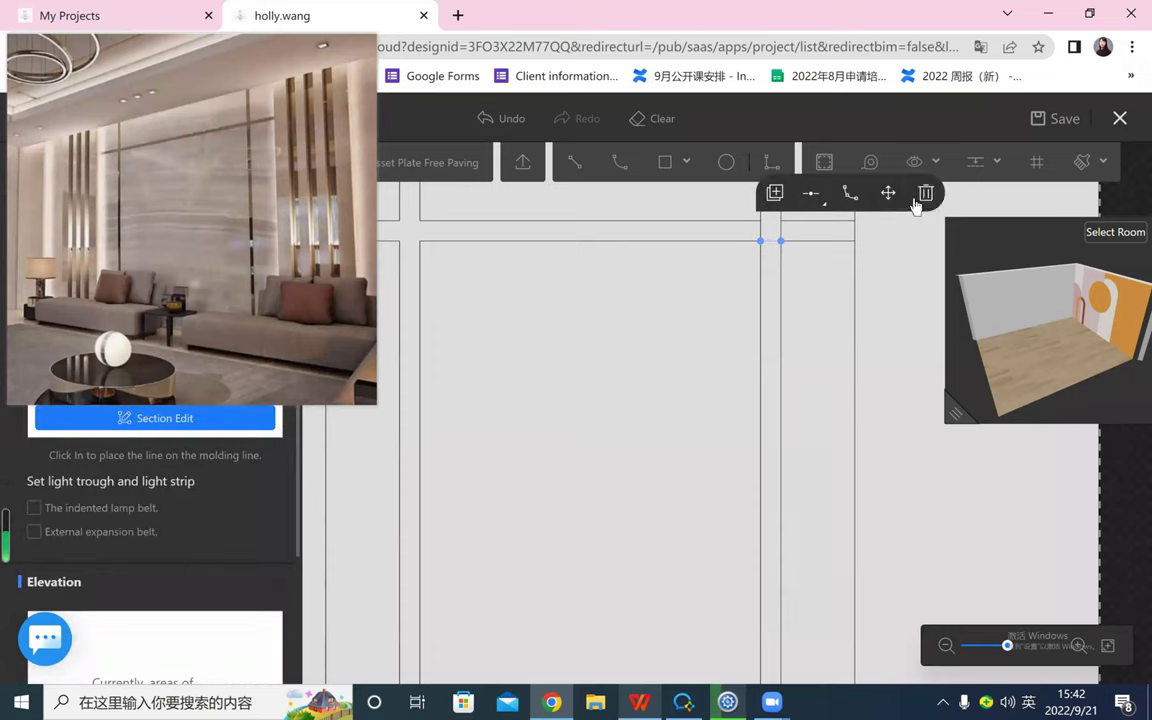
click(834, 177)
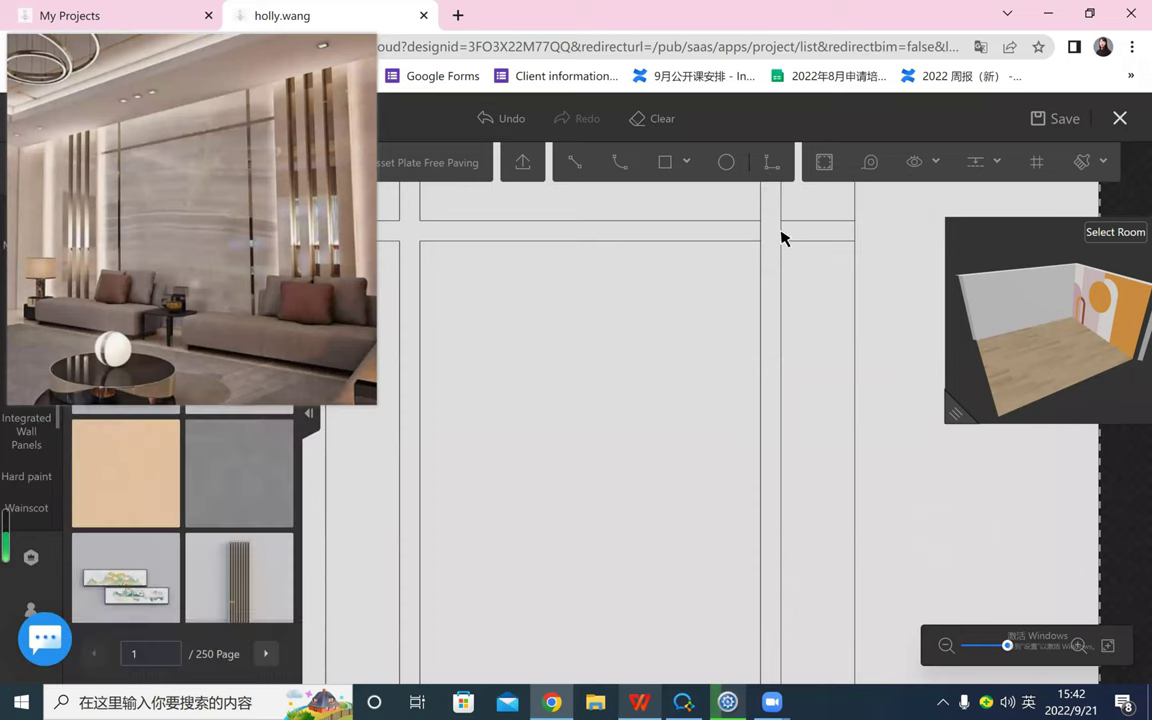
click(928, 195)
click(770, 230)
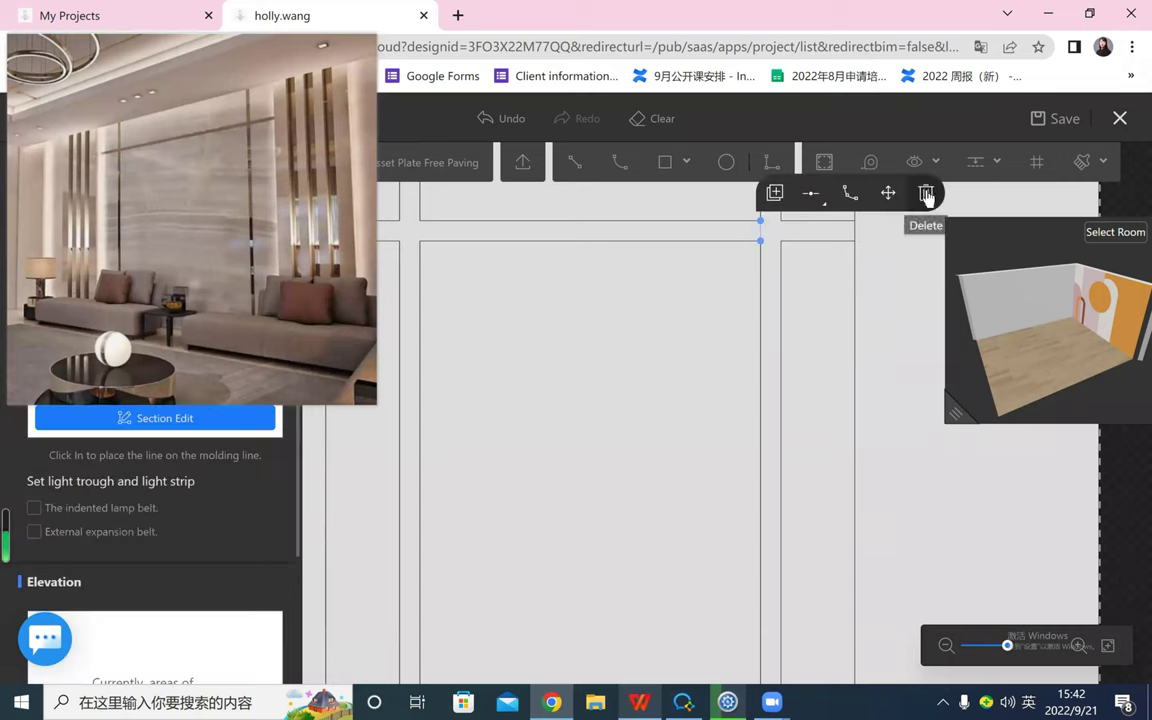
click(923, 193)
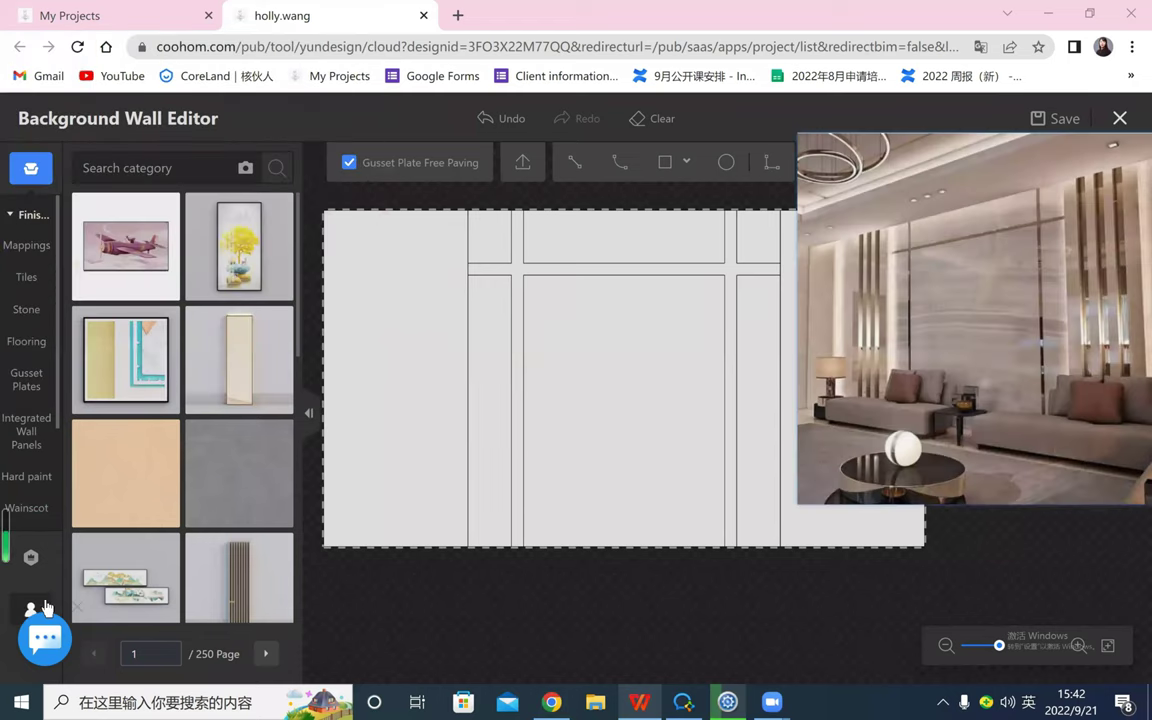
- Apply the beige-gold block with the dark end from the favorites to the joined dividing strips
click(31, 272)
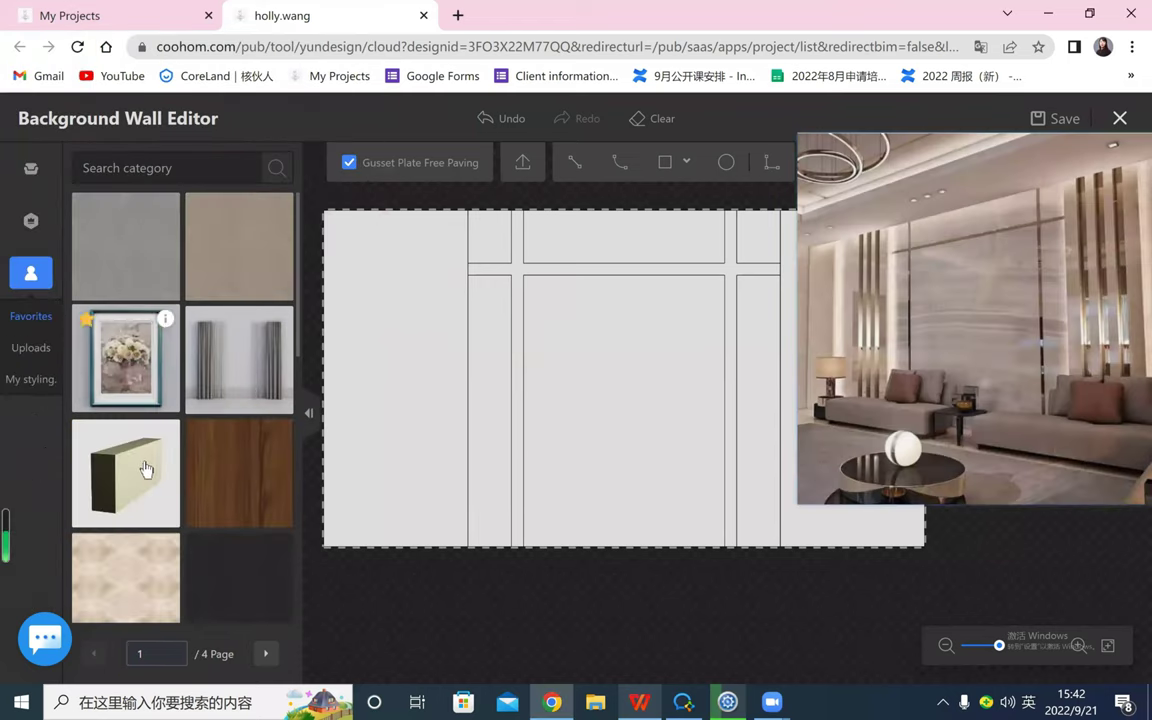
mouse_move(160, 432)
click(304, 448)
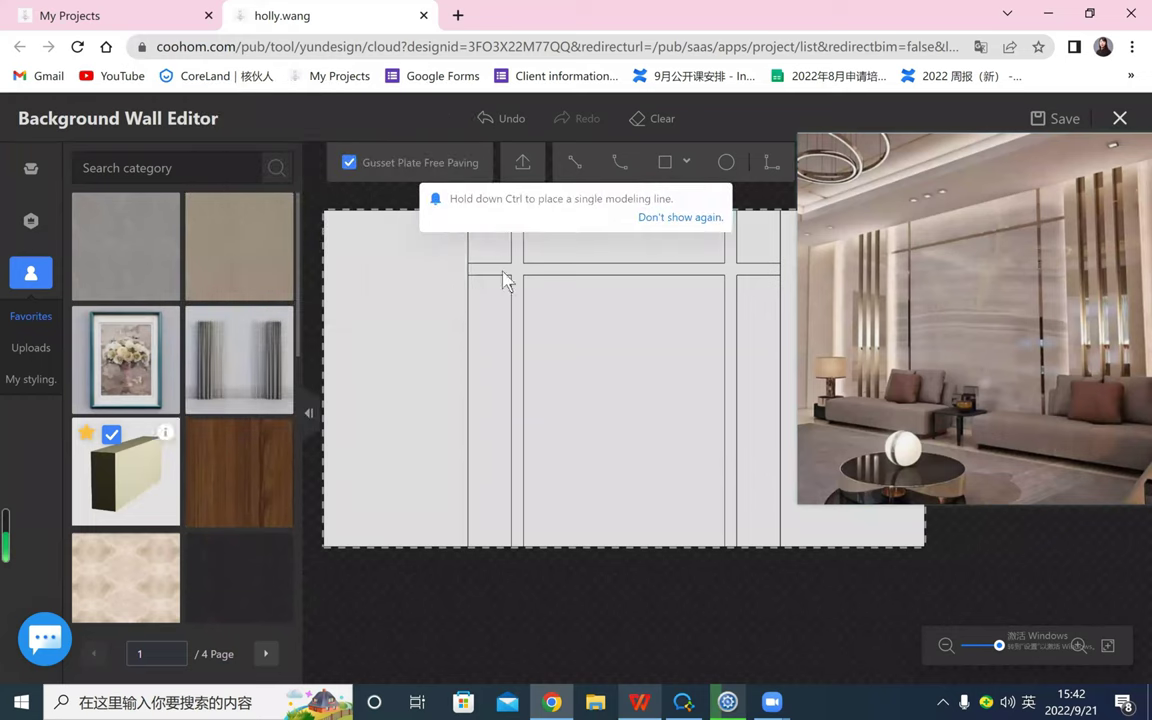
scroll(526, 268, up, 3)
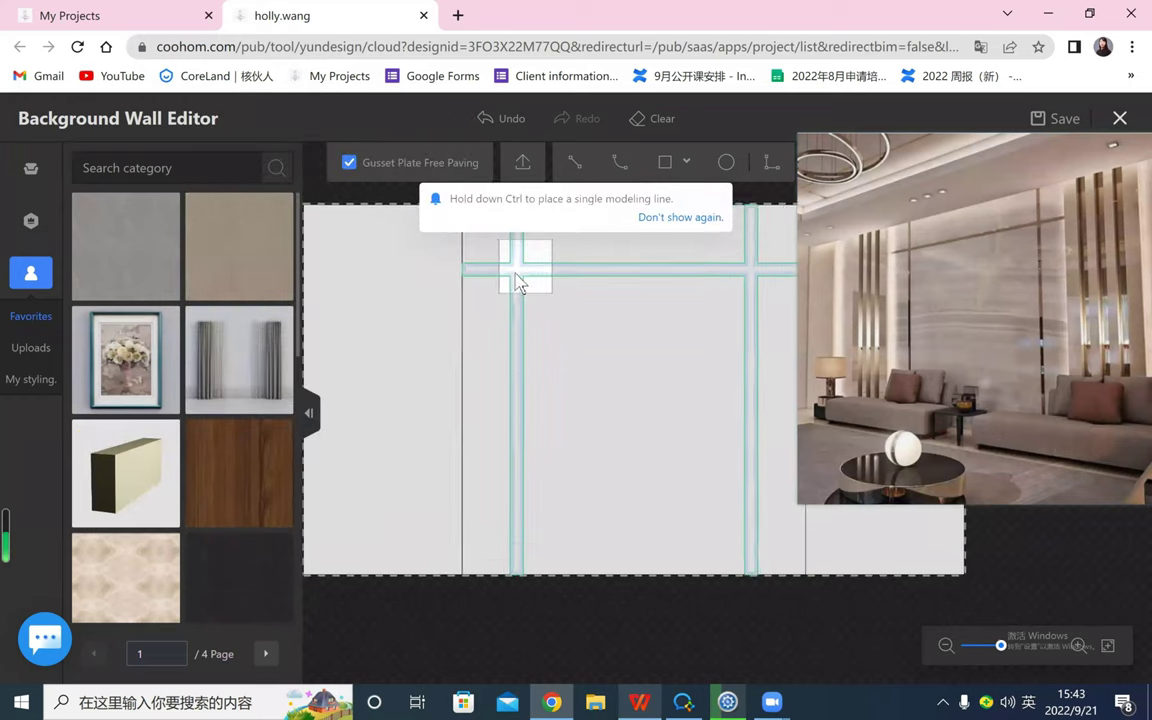
click(522, 289)
scroll(590, 540, down, 2)
scroll(590, 534, down, 3)
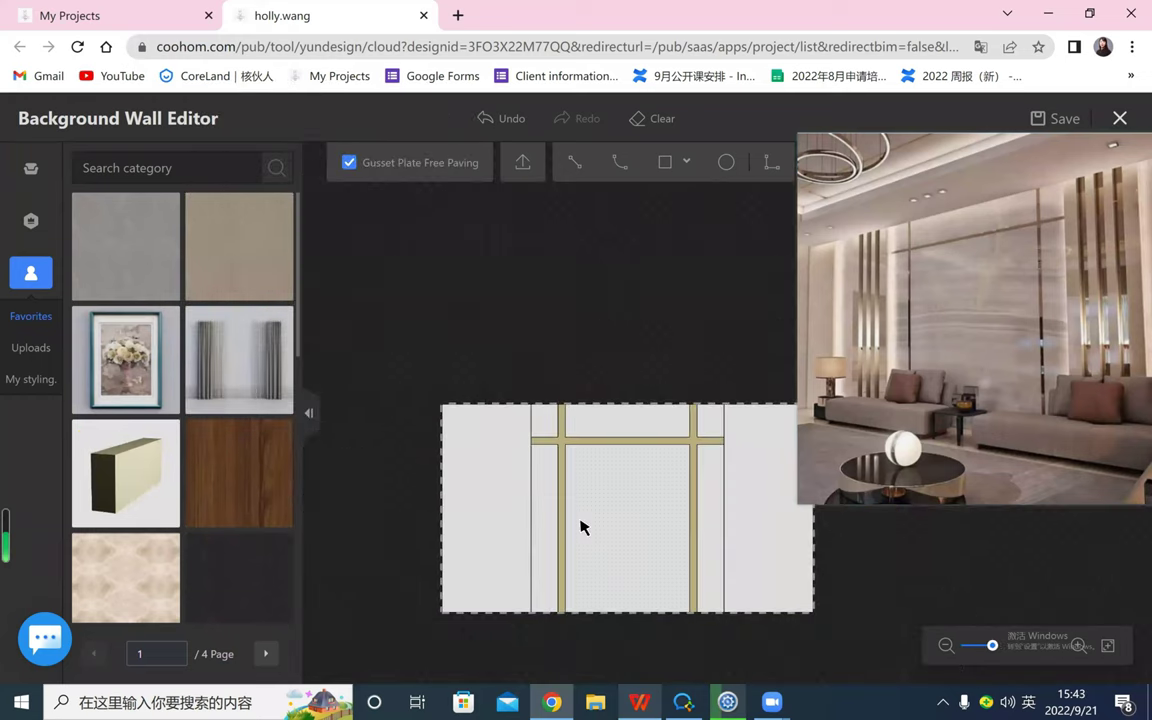
- Examine the gold dividing strips and side sections against the enlarged reference image
scroll(581, 525, up, 2)
drag(956, 581, 881, 513)
scroll(495, 365, up, 2)
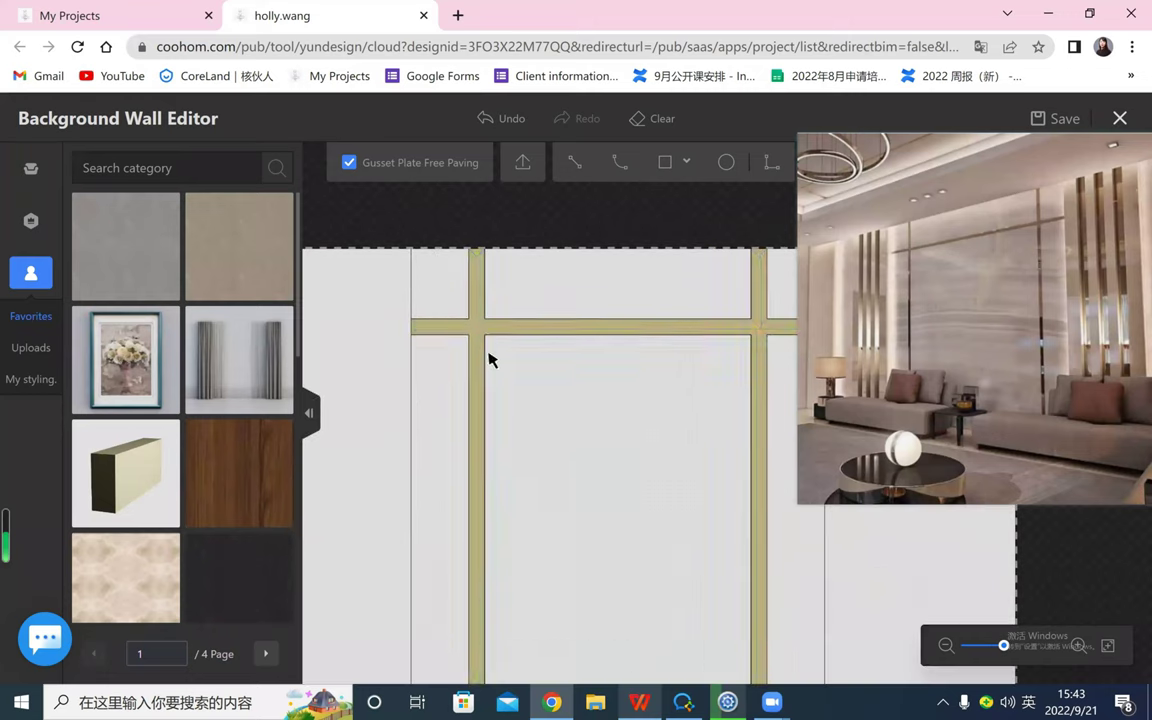
scroll(540, 342, down, 1)
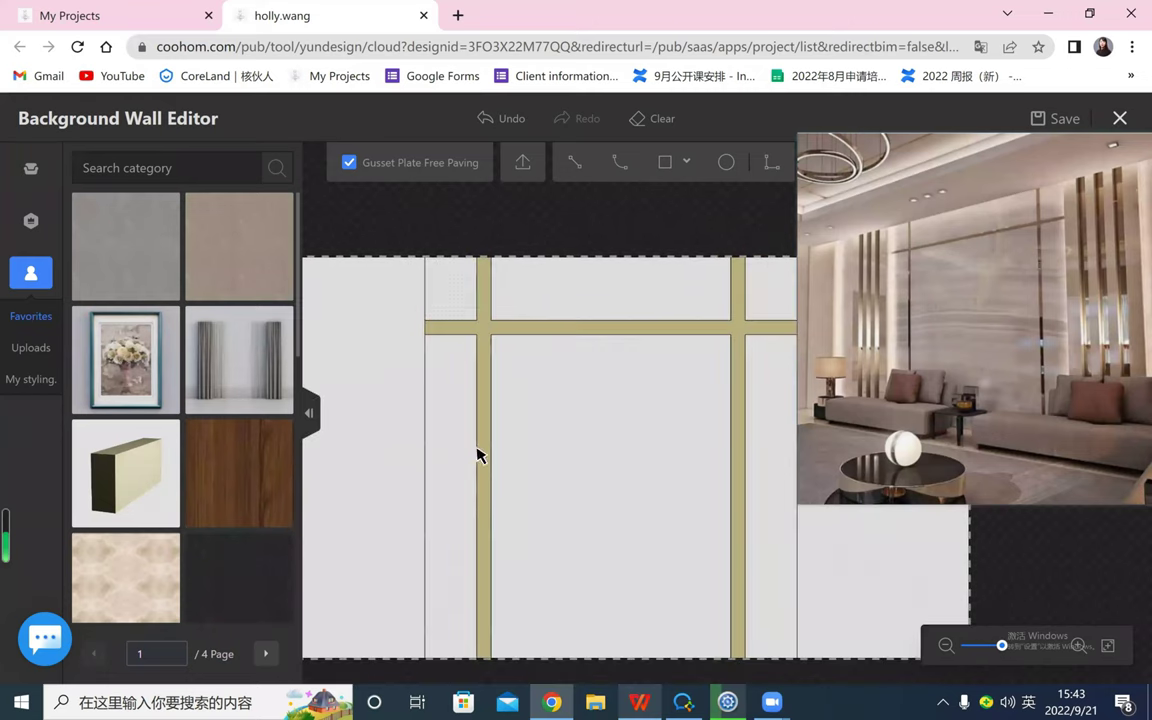
scroll(864, 571, down, 3)
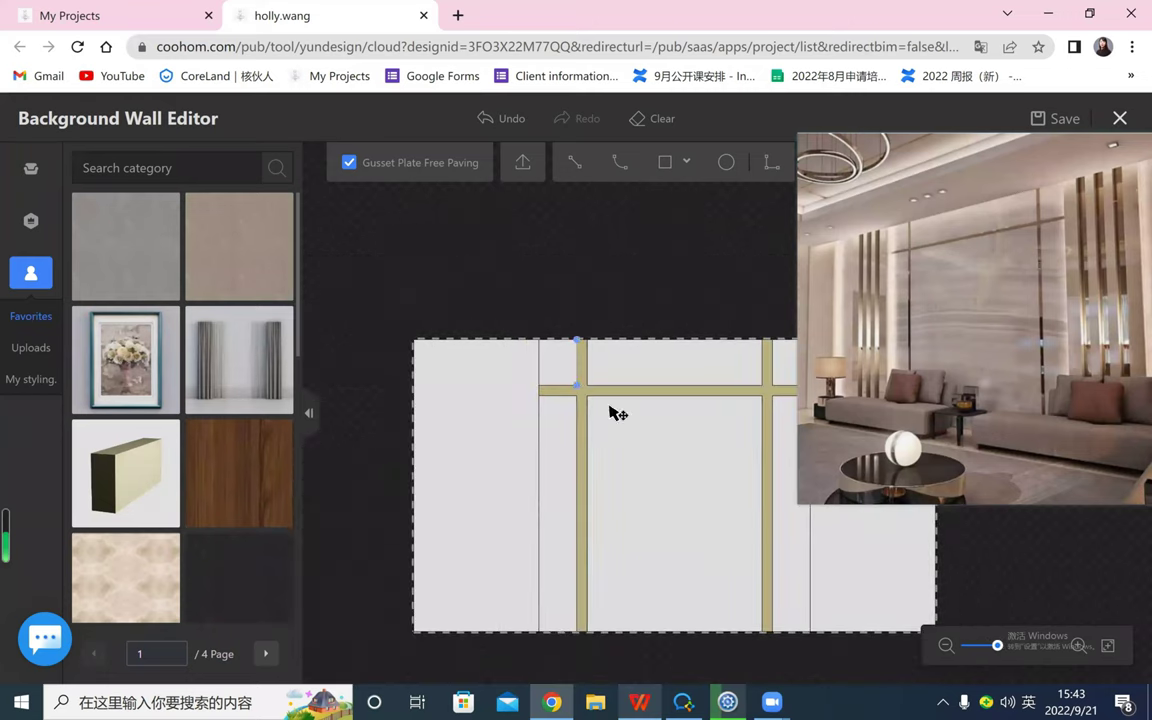
drag(1013, 524, 931, 438)
scroll(931, 438, up, 1)
scroll(915, 572, up, 1)
scroll(870, 530, up, 1)
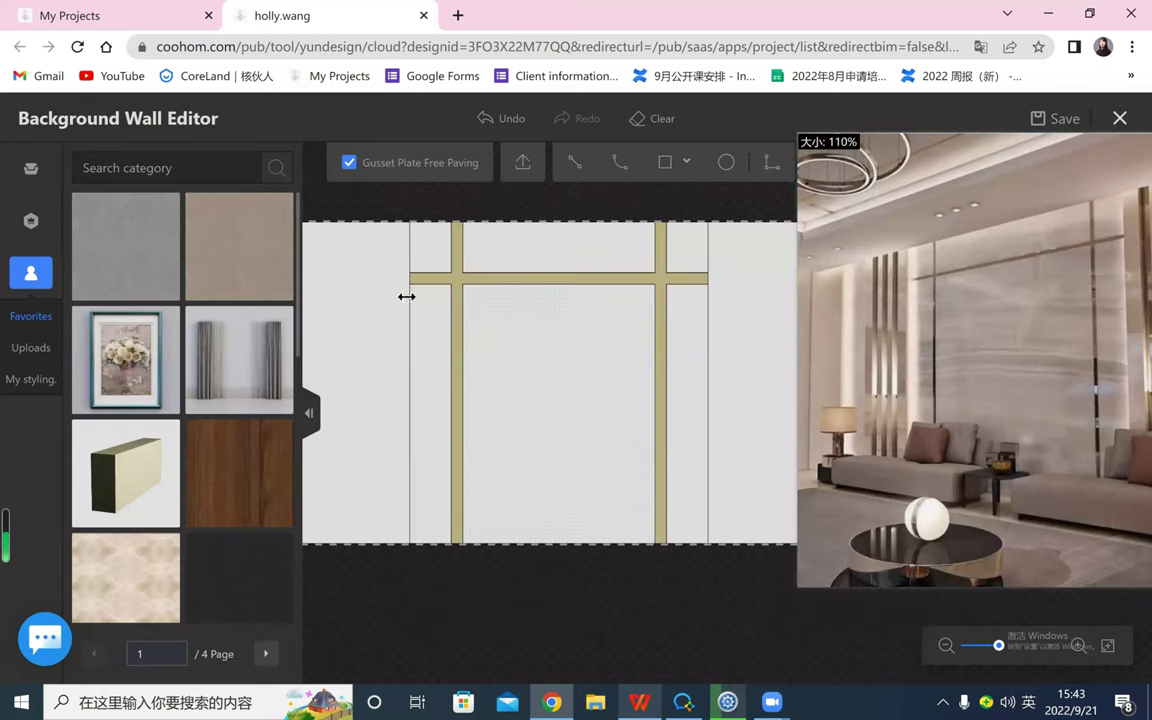
- Reduce the floating reference image and reposition it so the gold-framed middle panel is uncovered
drag(805, 582, 744, 536)
drag(876, 487, 728, 560)
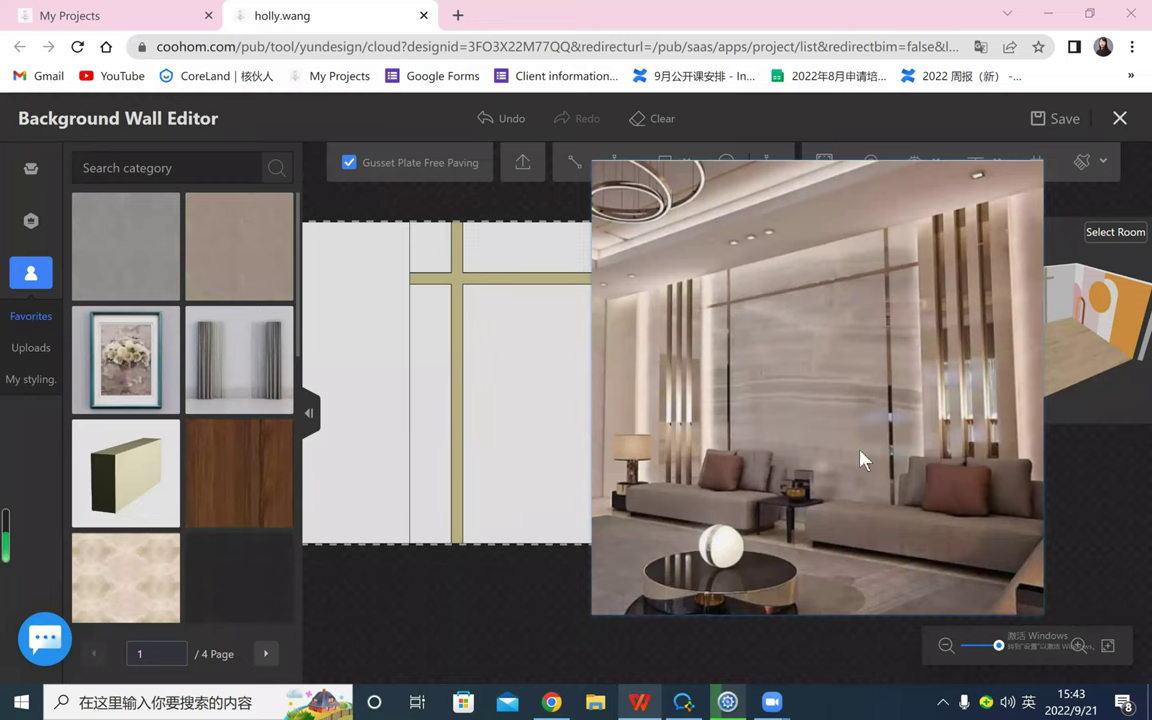
scroll(797, 391, down, 3)
drag(733, 287, 918, 216)
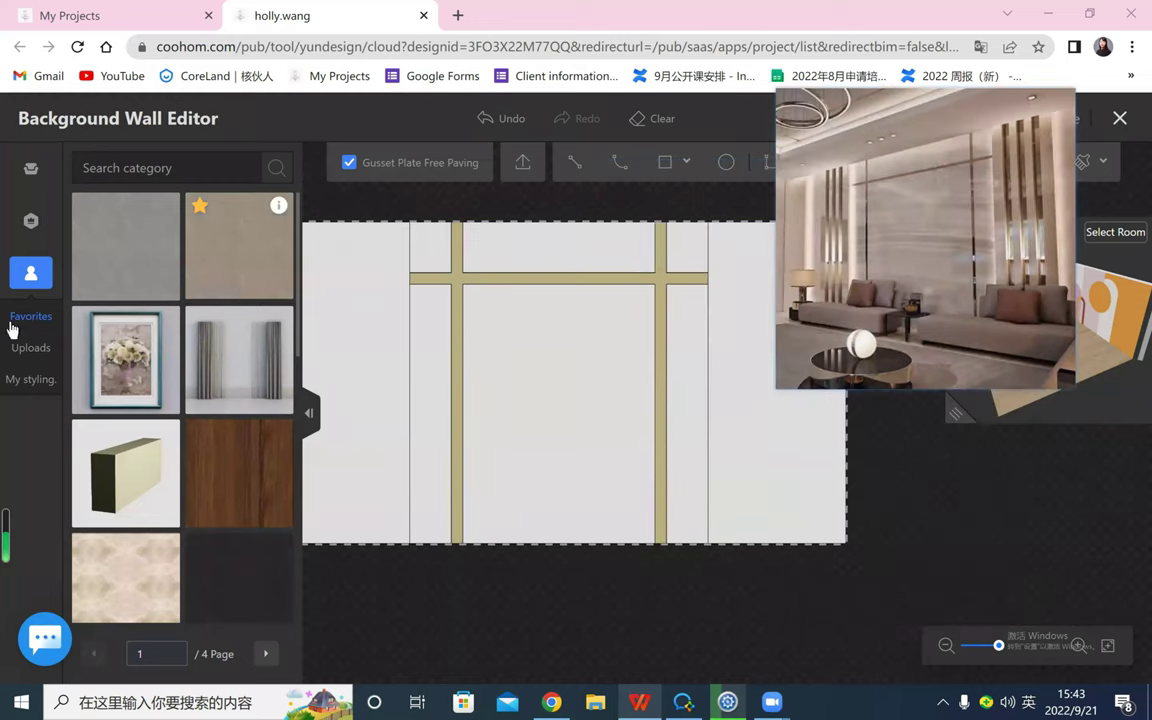
- Browse the marble materials in the stone finishes for one matching the reference wall, keeping the reference image clear of the wall drawing
click(30, 172)
click(25, 305)
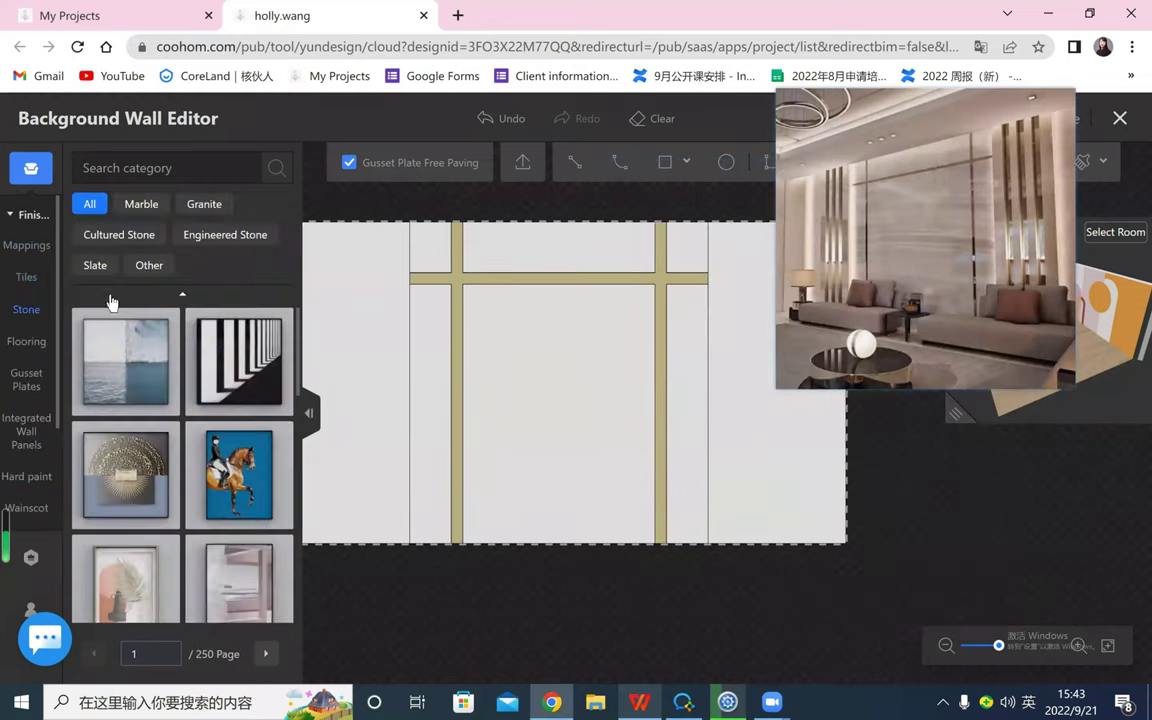
click(160, 207)
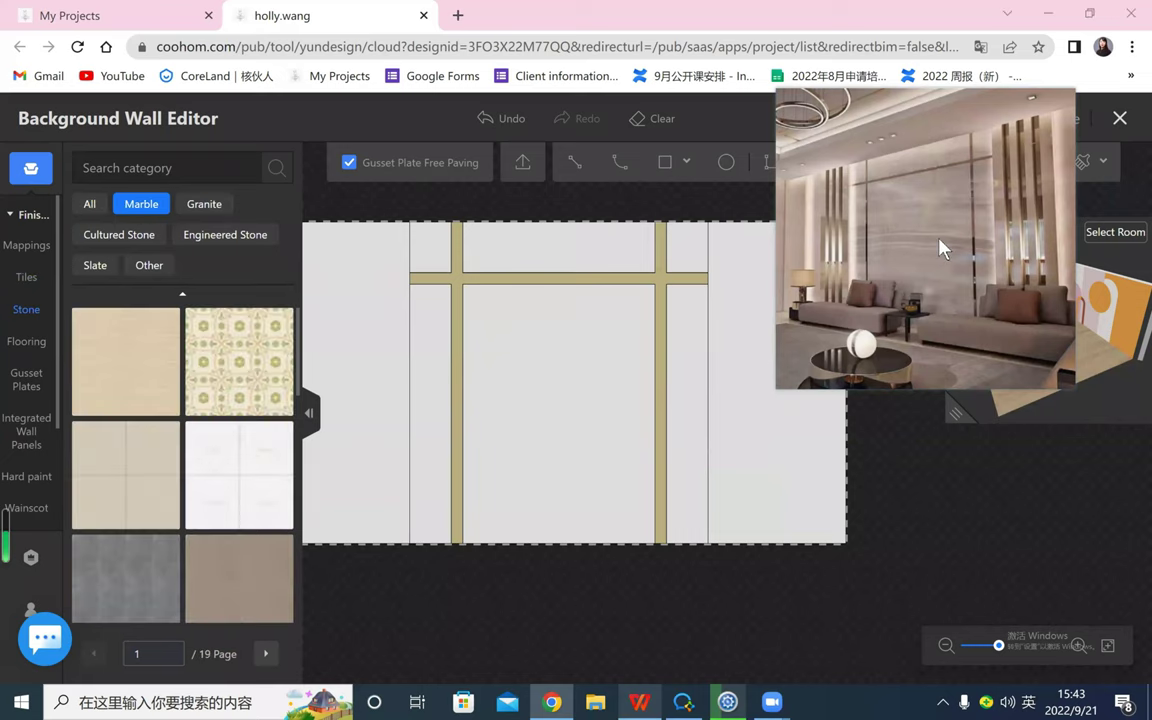
drag(900, 154, 976, 160)
scroll(141, 440, down, 2)
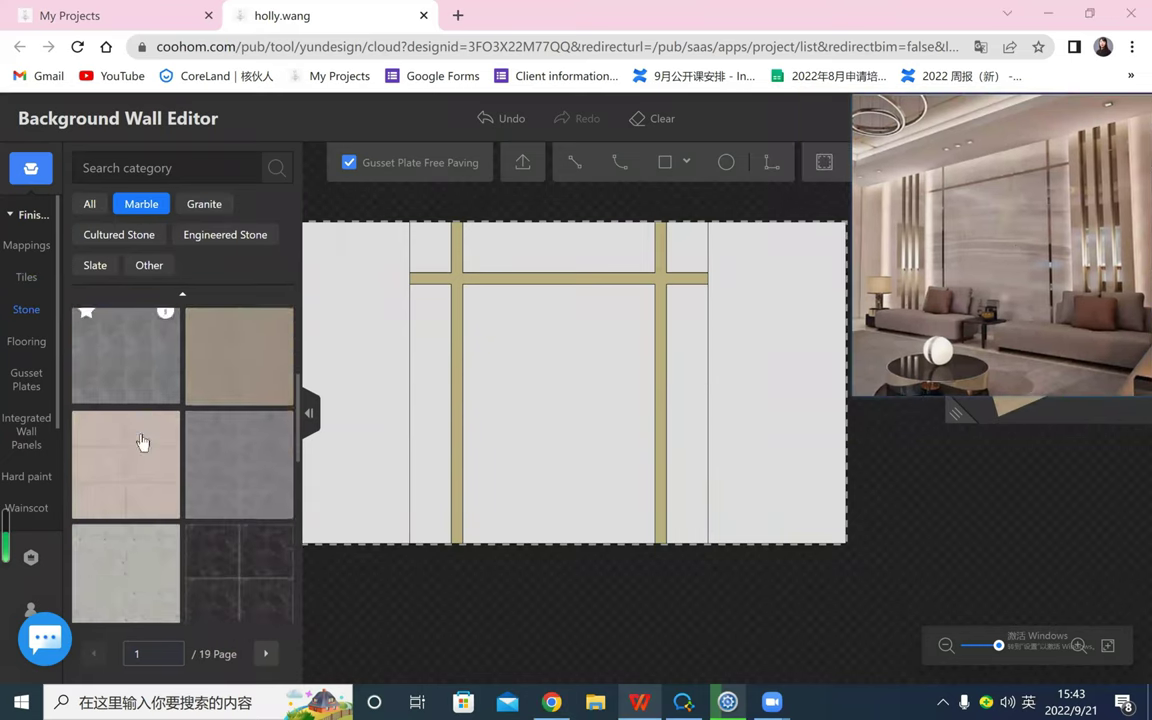
scroll(141, 441, down, 5)
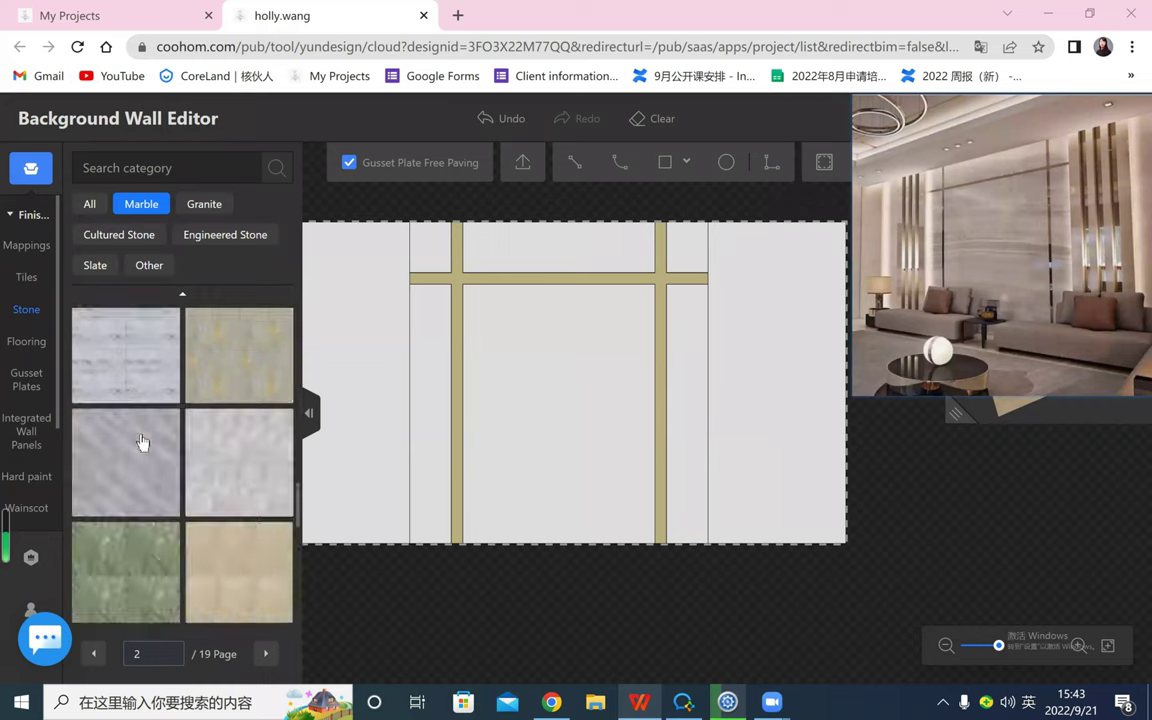
- Apply a mottled brown-beige marble texture from the Marble stone category to the large central wall panel
scroll(141, 441, down, 3)
scroll(141, 441, up, 6)
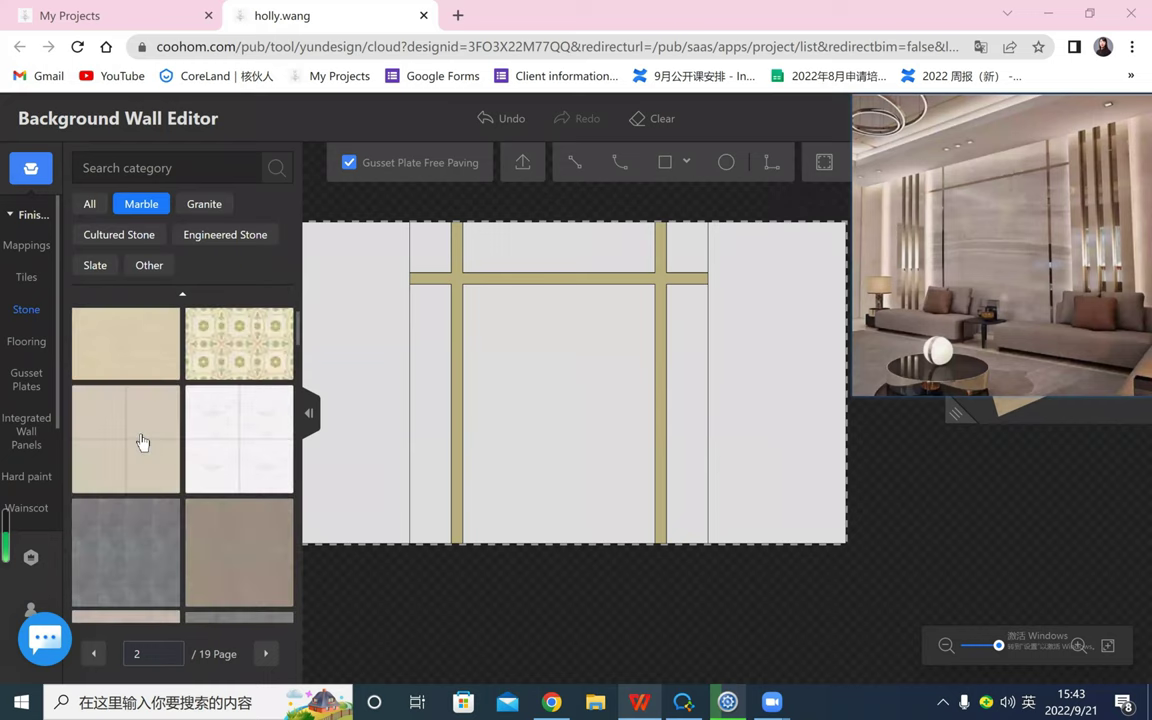
scroll(141, 441, down, 6)
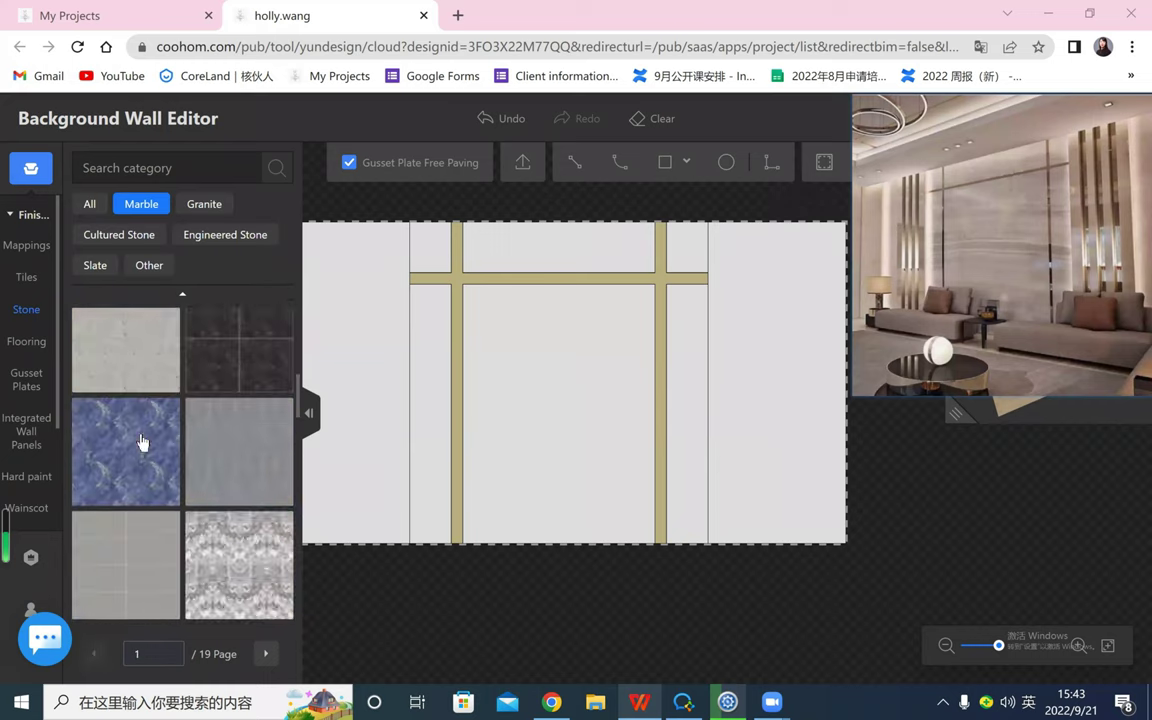
scroll(141, 441, down, 8)
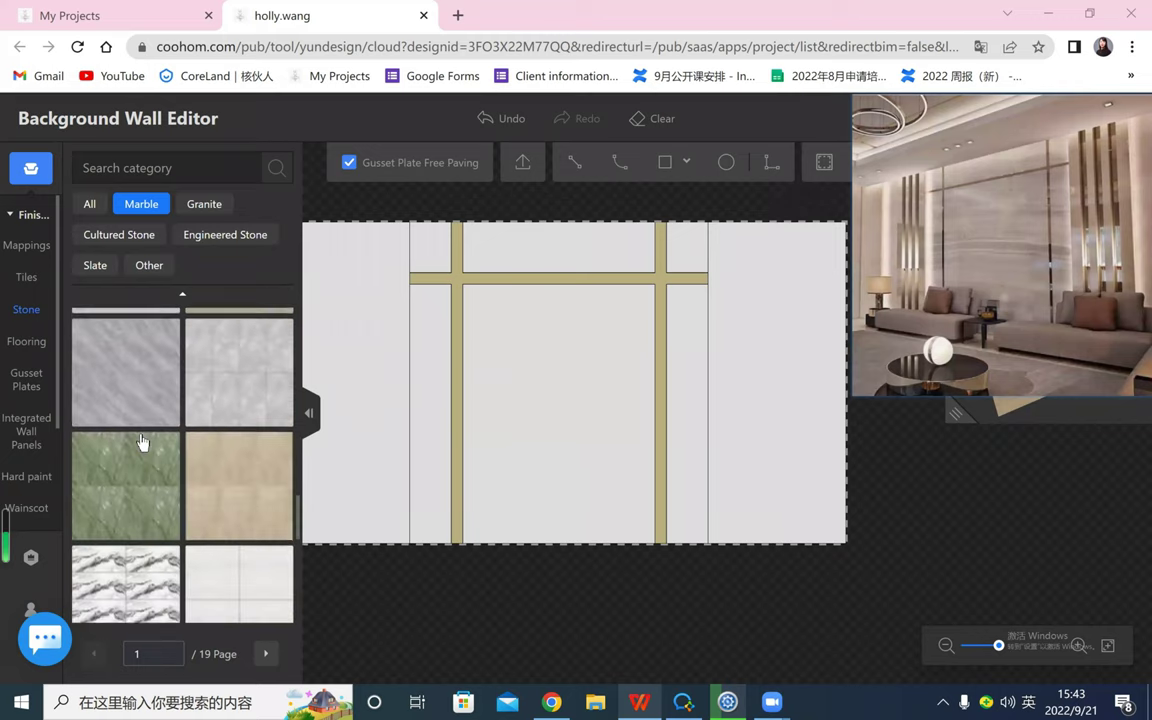
scroll(141, 441, down, 5)
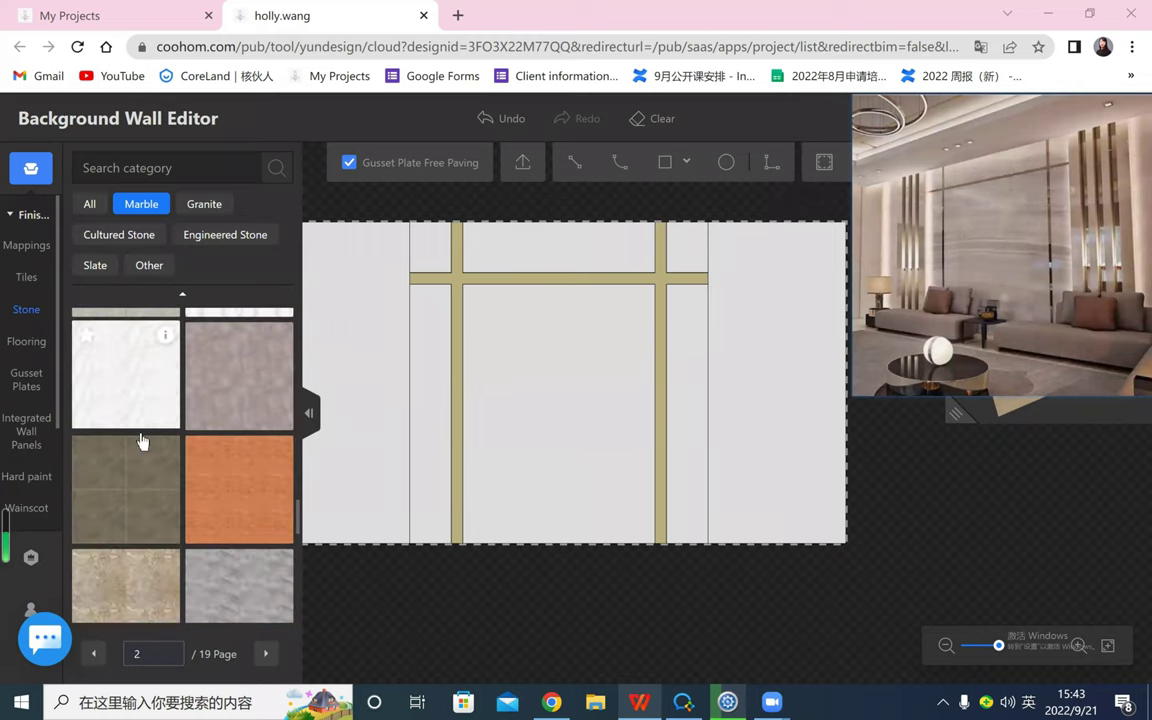
scroll(141, 441, down, 8)
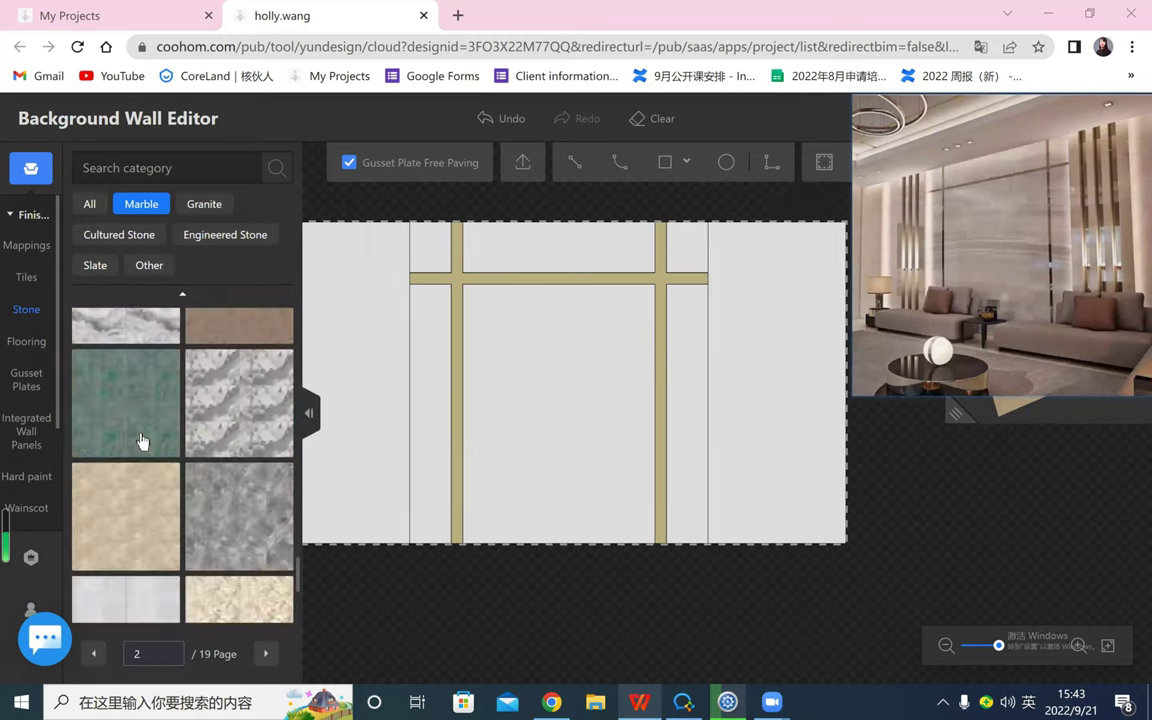
scroll(141, 441, down, 6)
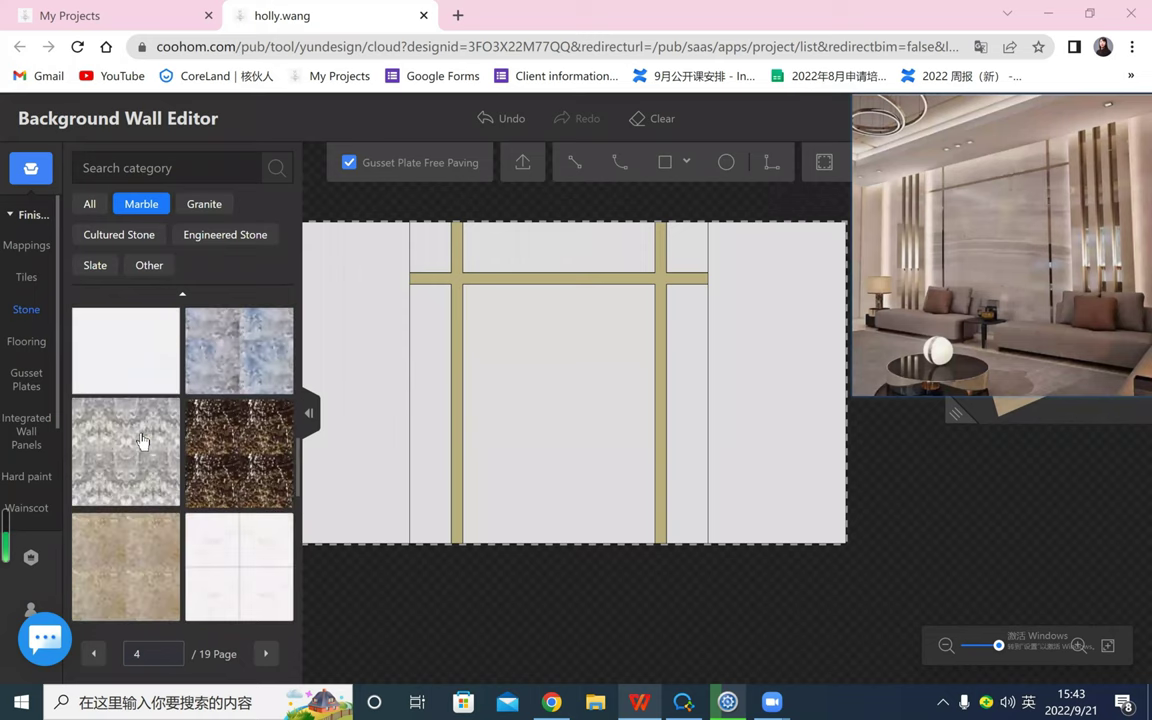
mouse_move(162, 437)
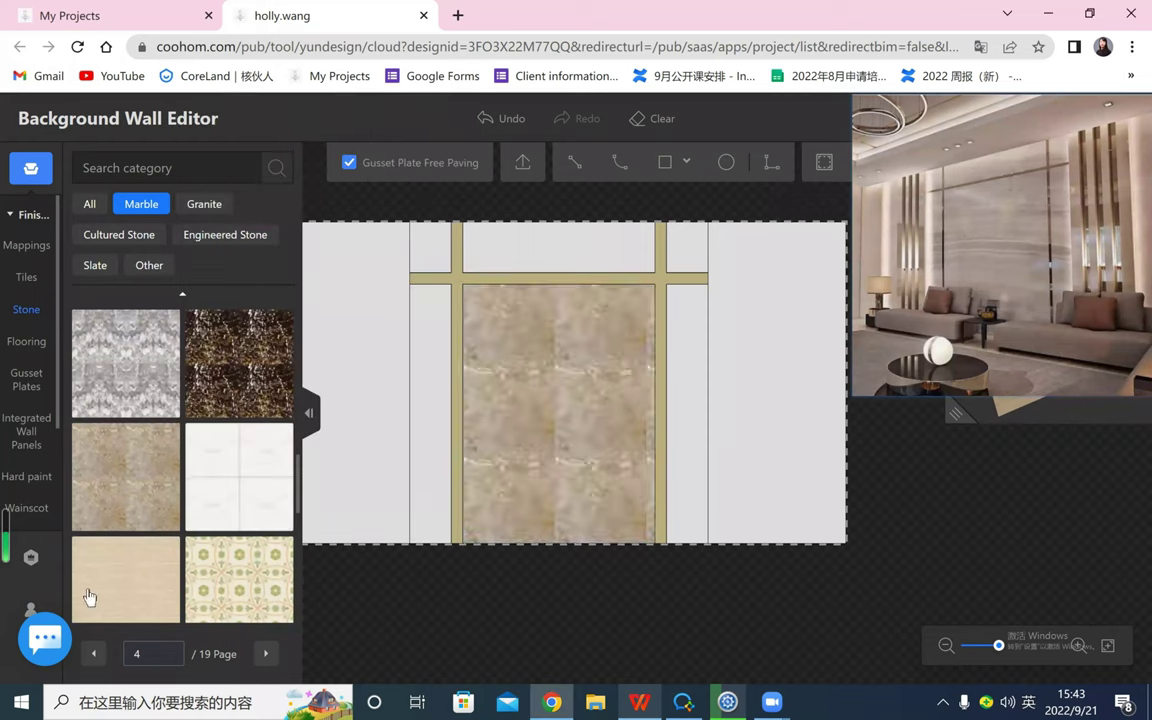
- Replace the large central panel's finish with the light beige mirrored-vein marble from page 6 of the Marble category
scroll(165, 510, down, 2)
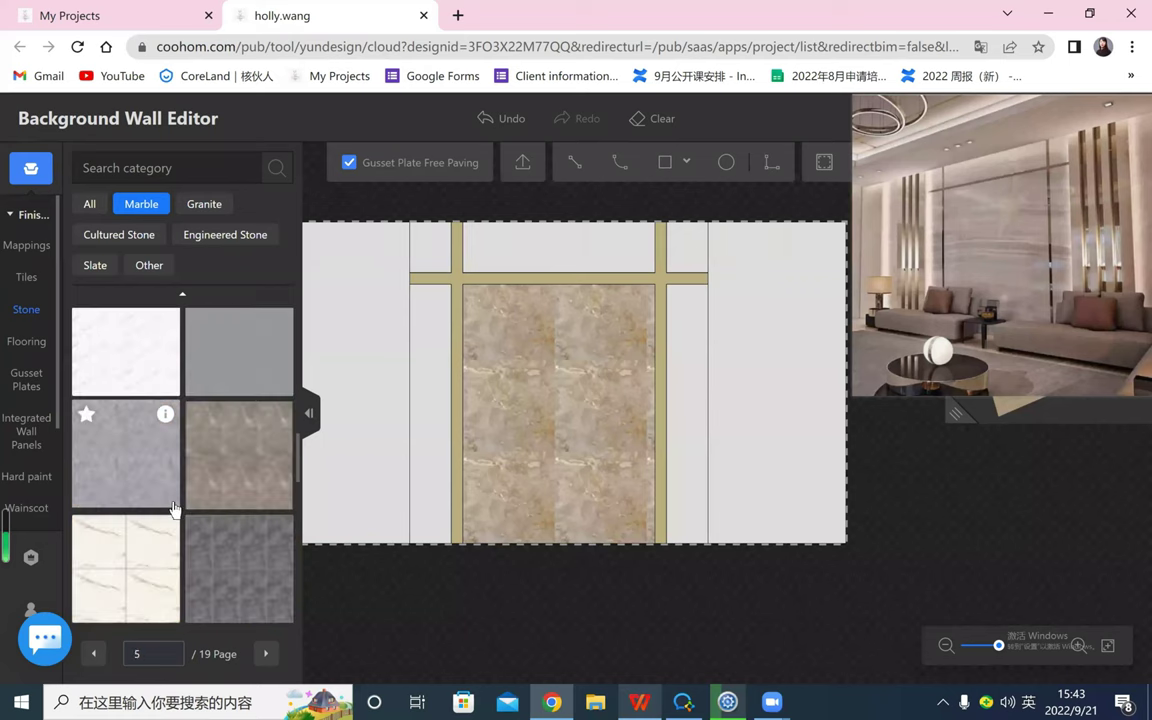
scroll(173, 510, down, 5)
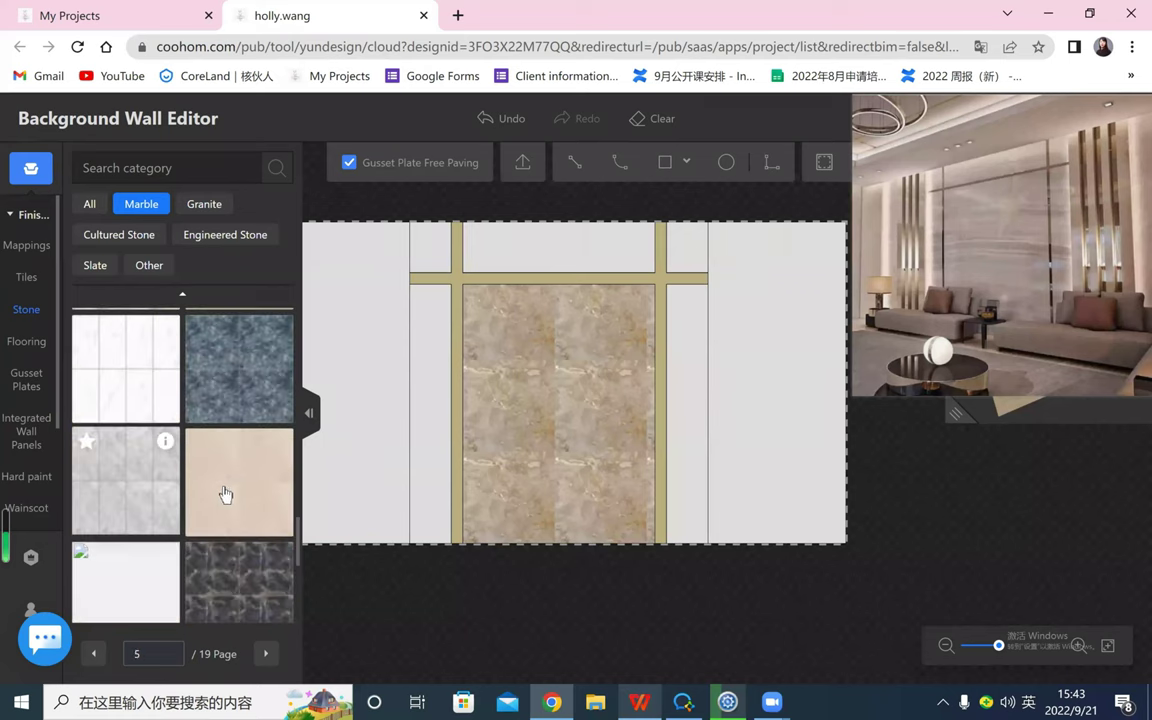
scroll(229, 490, down, 4)
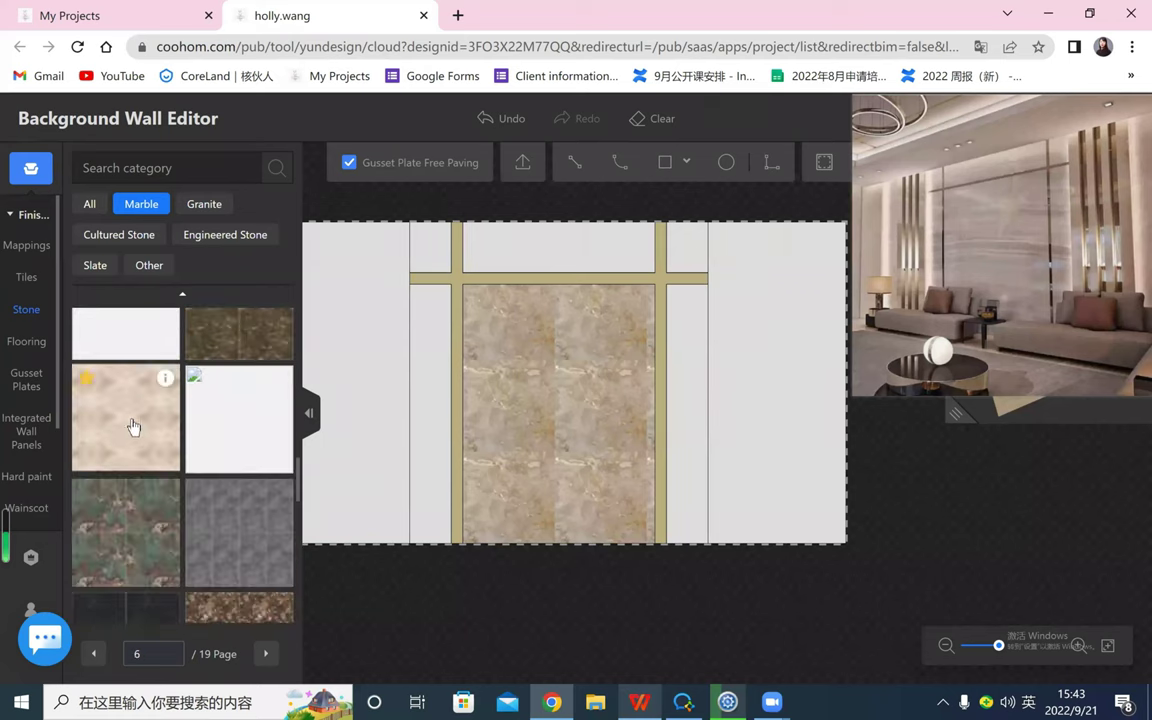
click(133, 427)
click(564, 378)
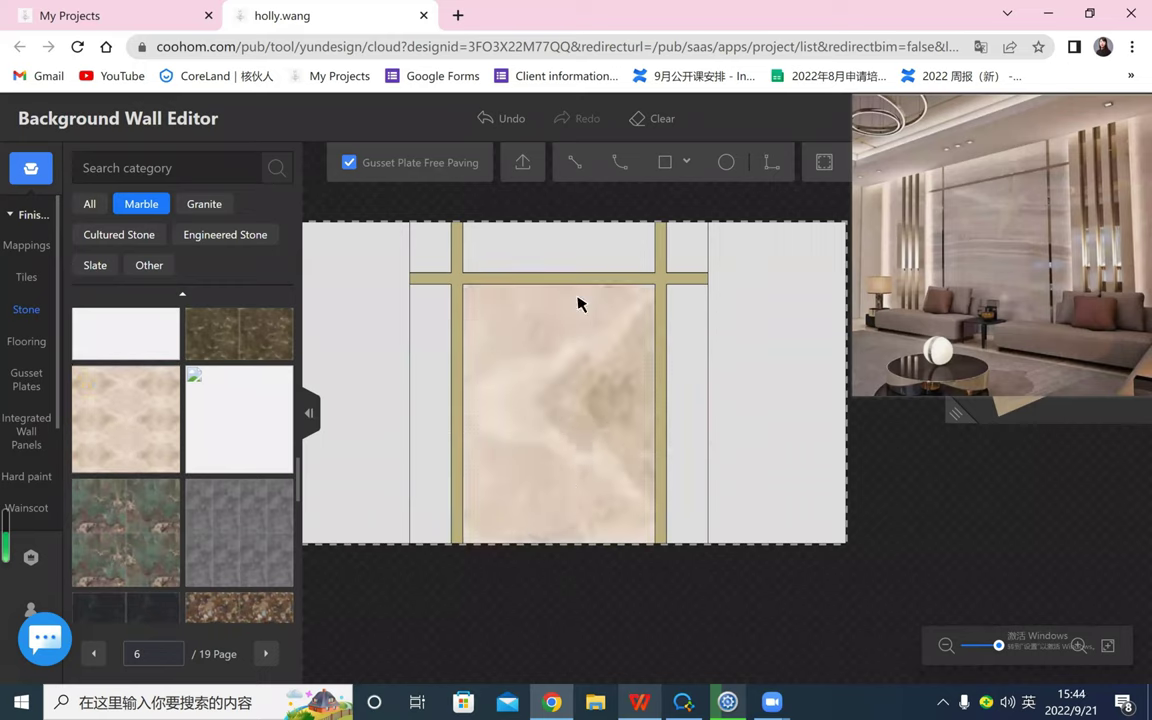
- Copy the central panel's beige marble onto the other panels between and beside the gold strips using the material brush
scroll(938, 222, down, 5)
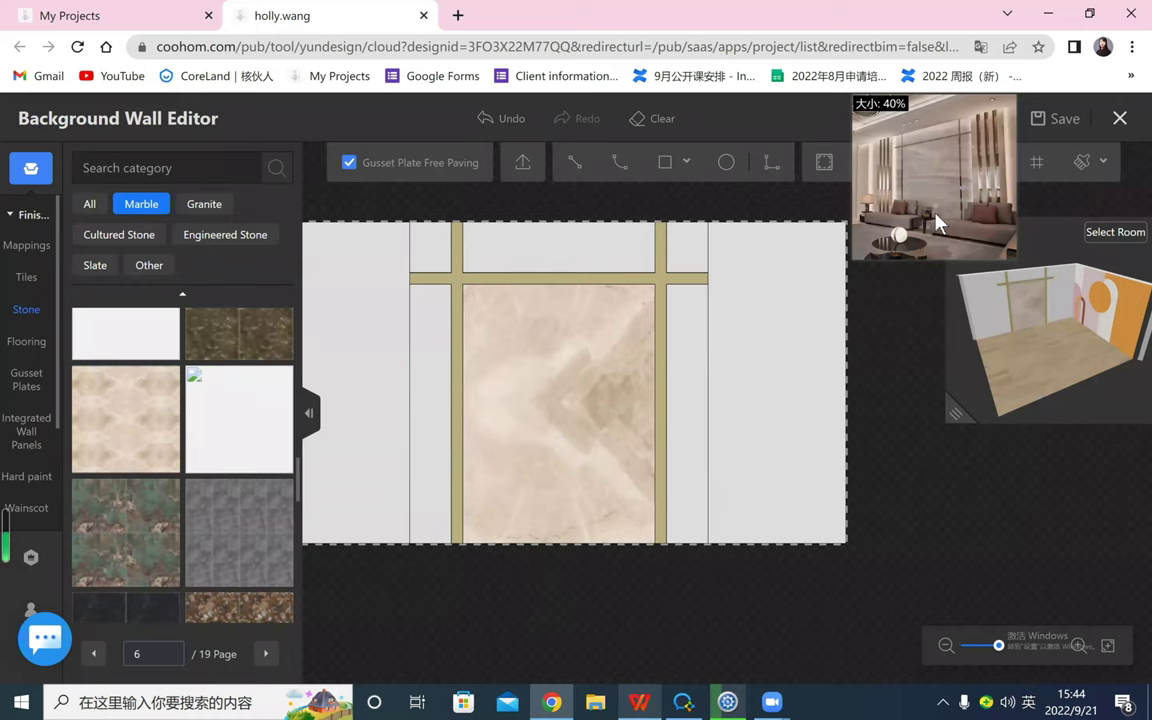
click(1081, 161)
click(422, 258)
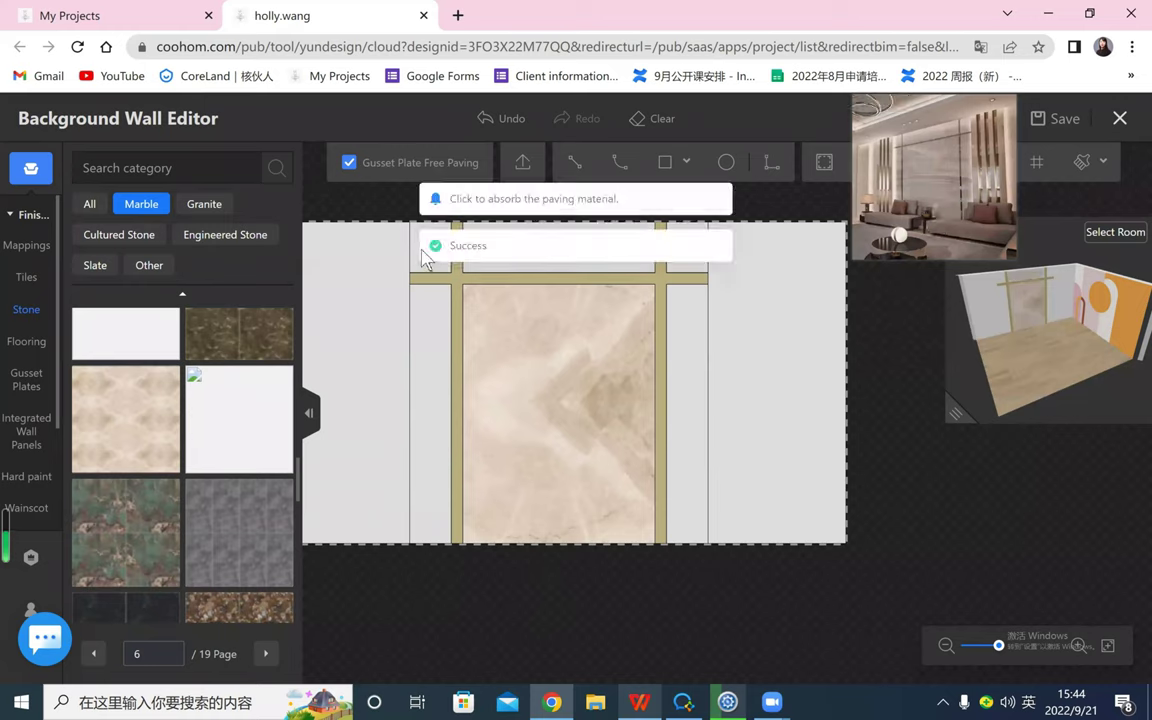
click(442, 352)
click(680, 382)
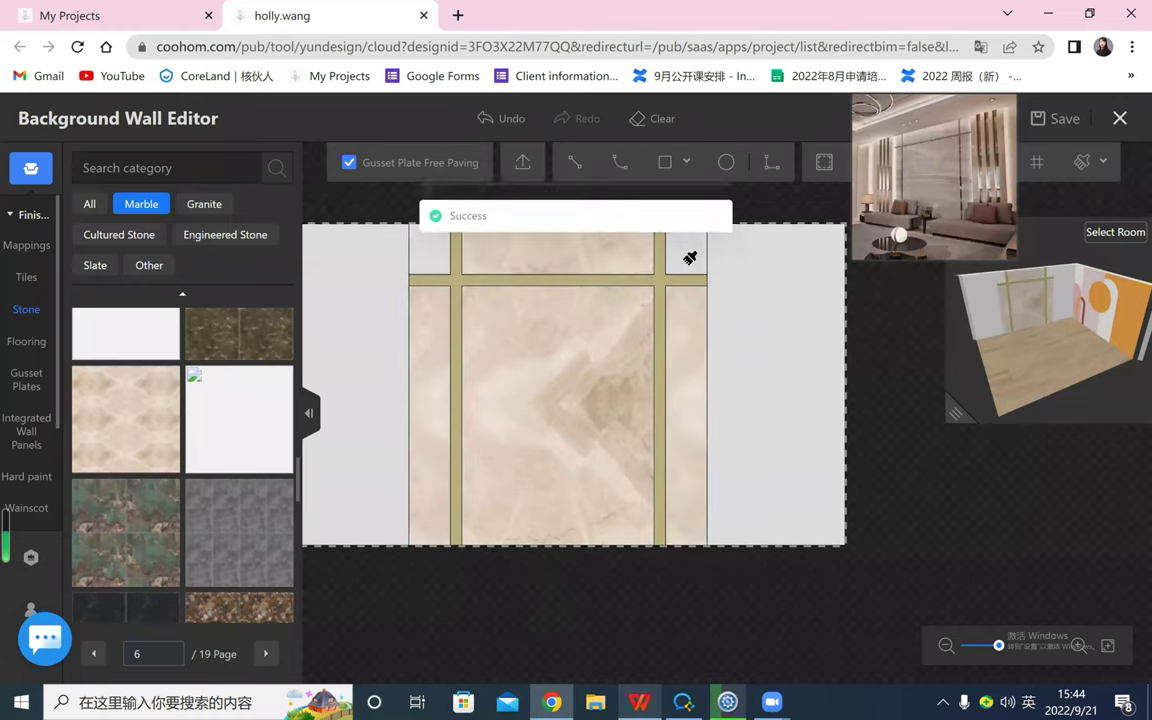
right_click(962, 556)
- Examine the wall panels and vertical metal strips in the enlarged reference image alongside the wall layout
scroll(570, 405, up, 2)
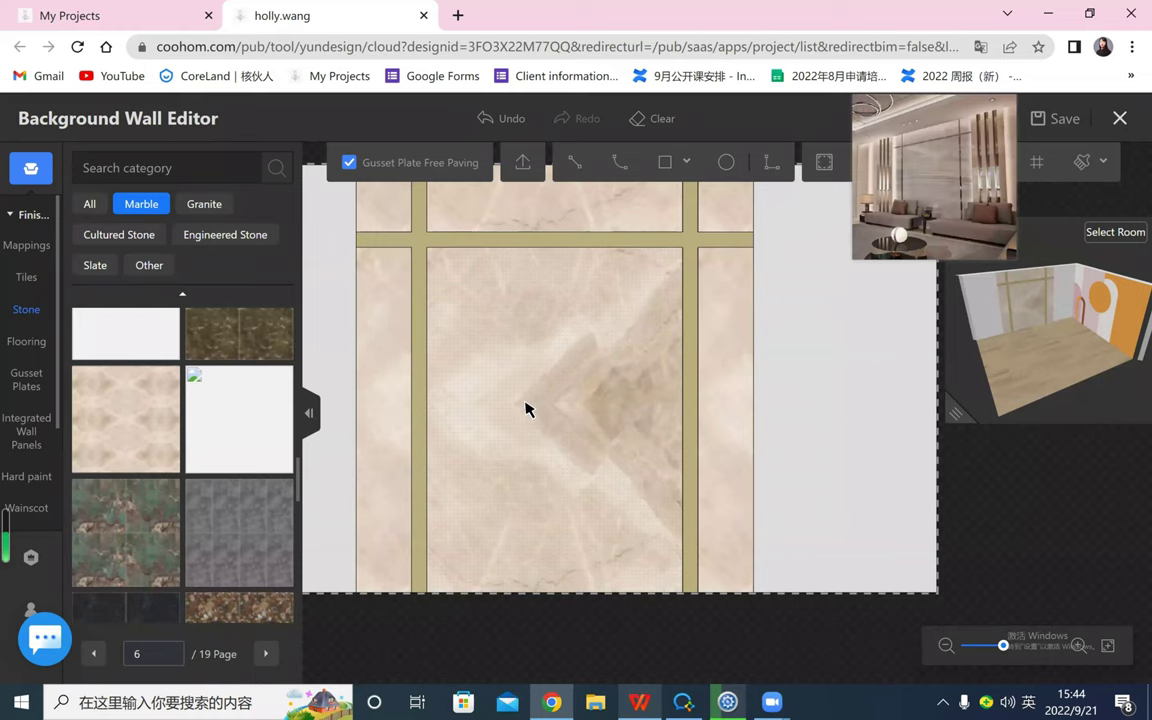
scroll(928, 235, up, 4)
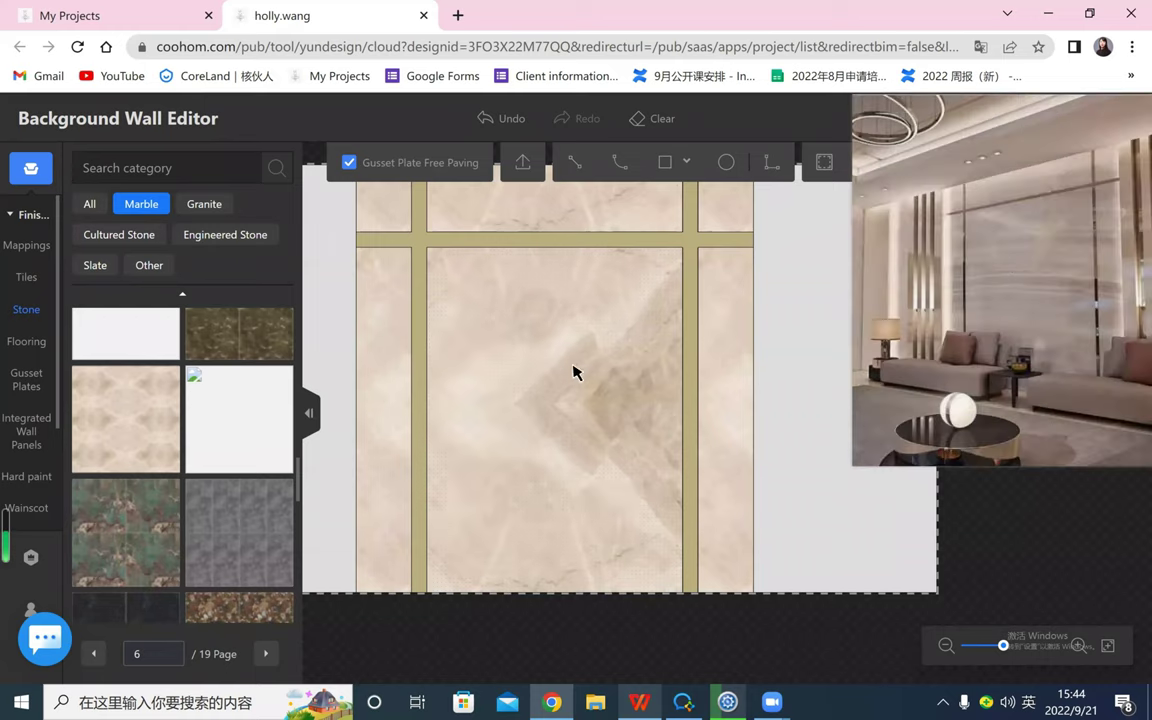
scroll(538, 302, down, 2)
drag(550, 562, 613, 560)
drag(912, 408, 758, 462)
scroll(1022, 410, up, 3)
scroll(1000, 410, down, 3)
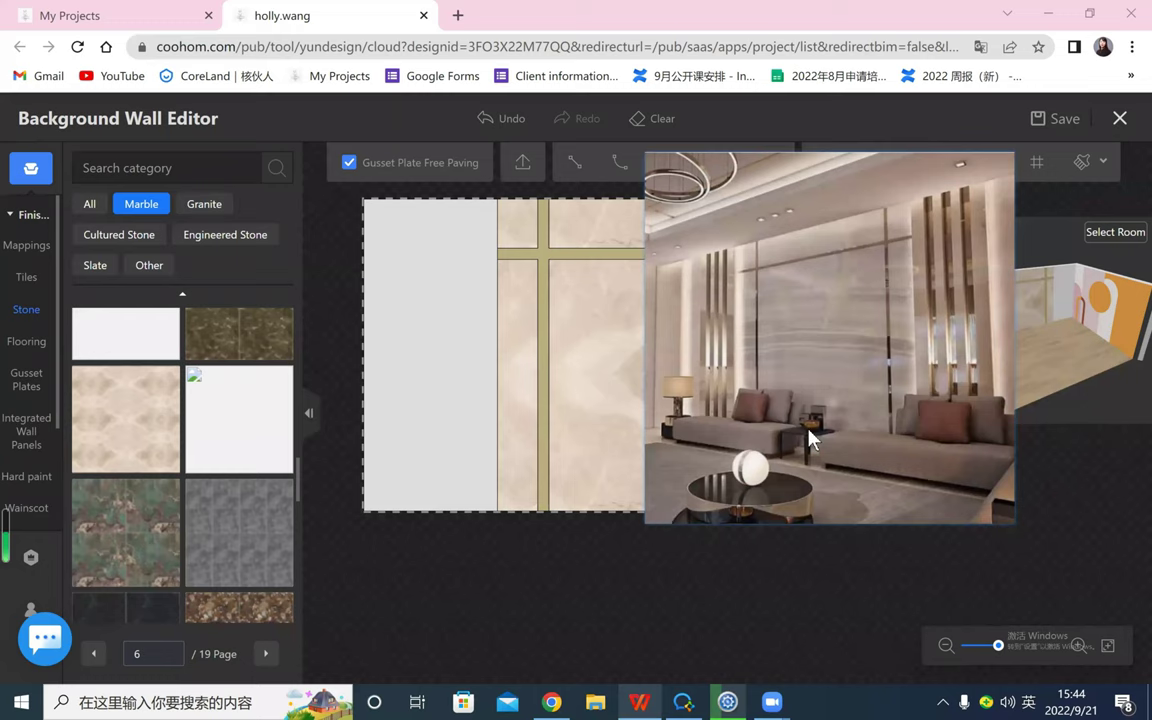
drag(810, 440, 180, 380)
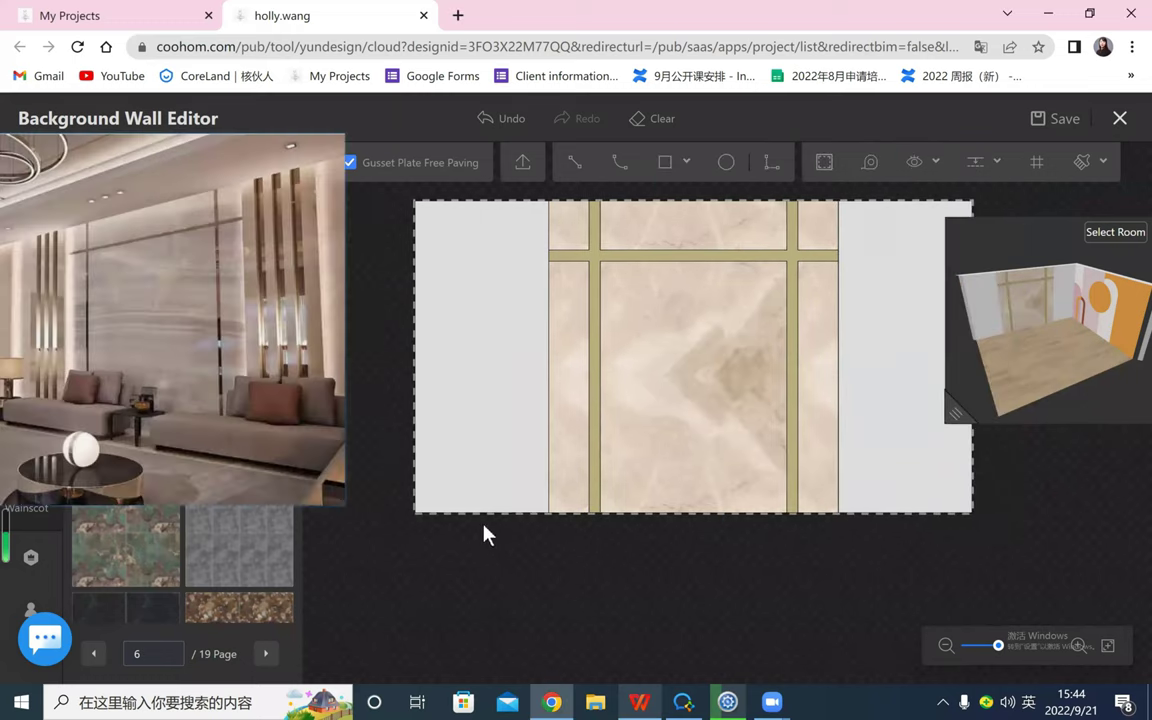
scroll(255, 255, up, 3)
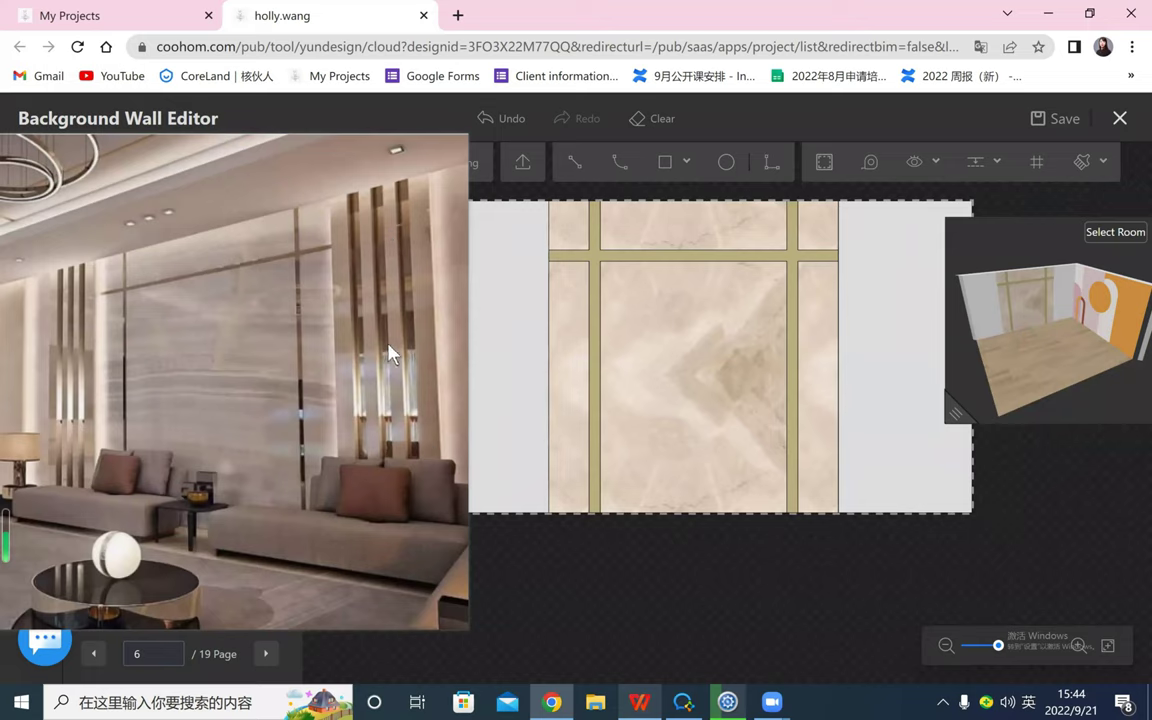
scroll(487, 482, down, 2)
drag(576, 596, 686, 594)
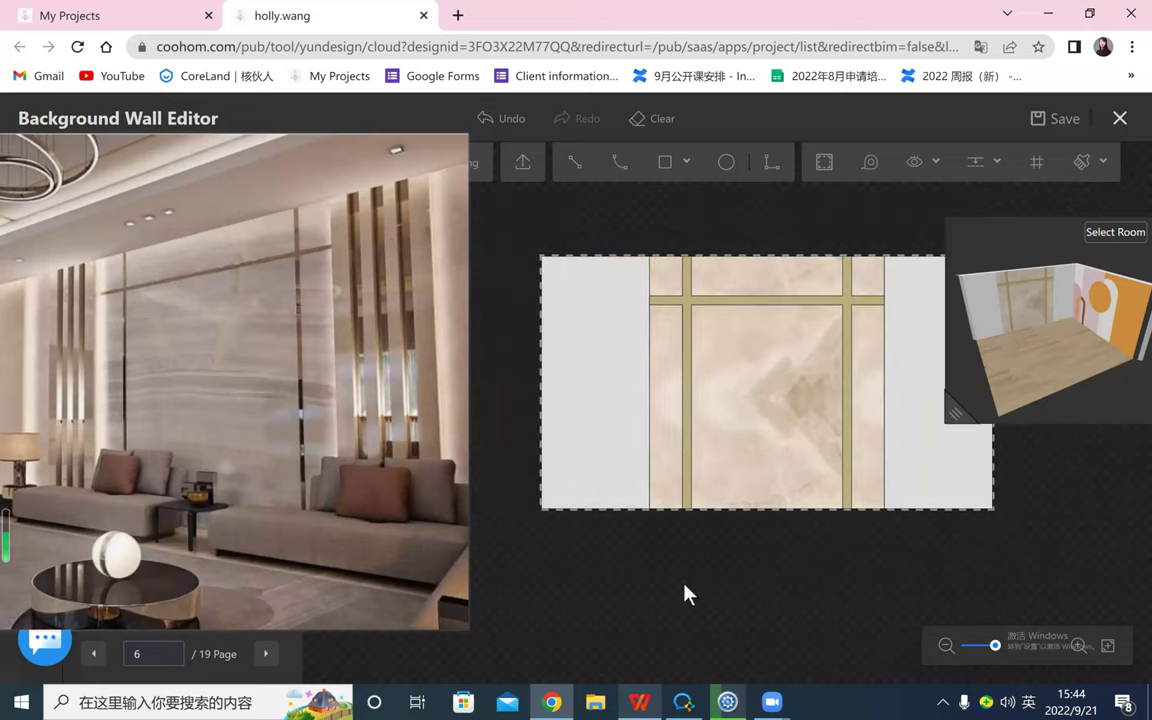
scroll(405, 263, up, 2)
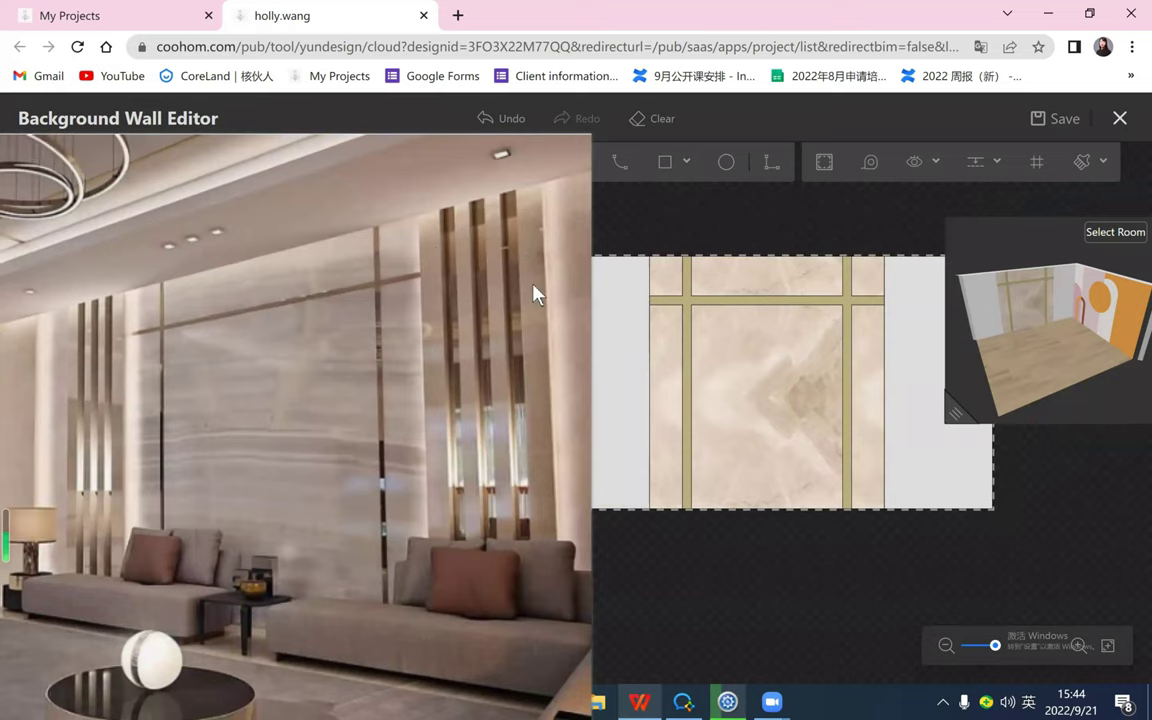
scroll(535, 293, down, 1)
- Turn on the Extrusion labels for the wall panels in the layout view
click(587, 420)
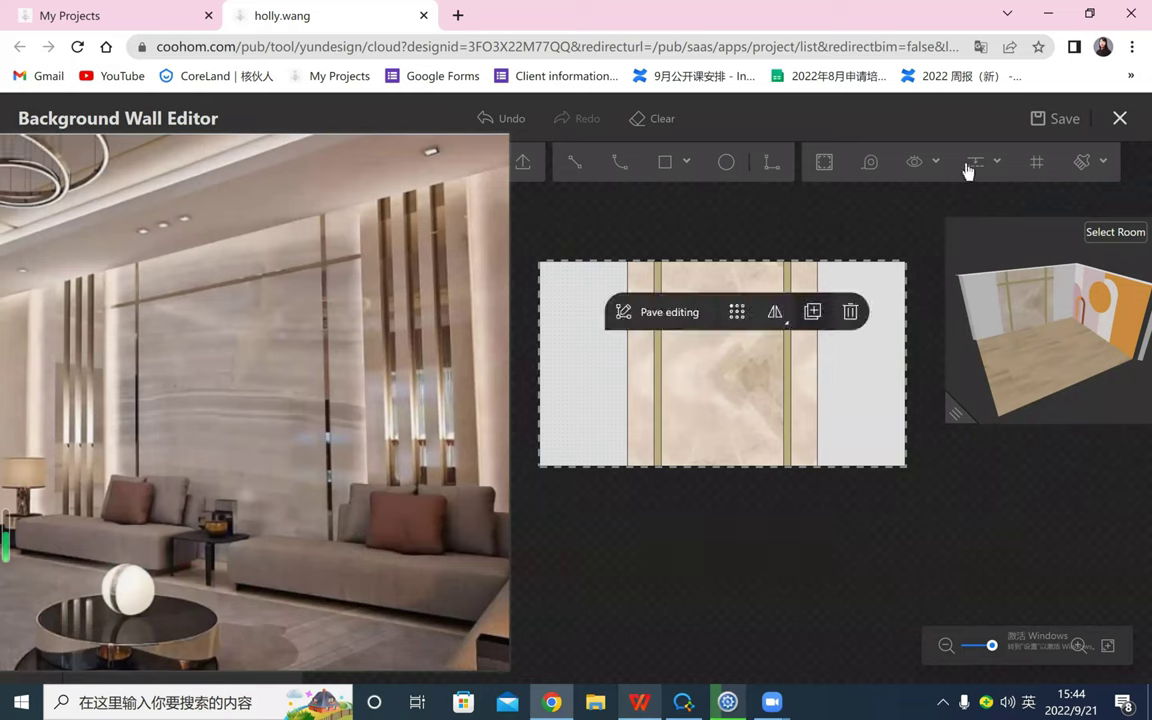
click(934, 163)
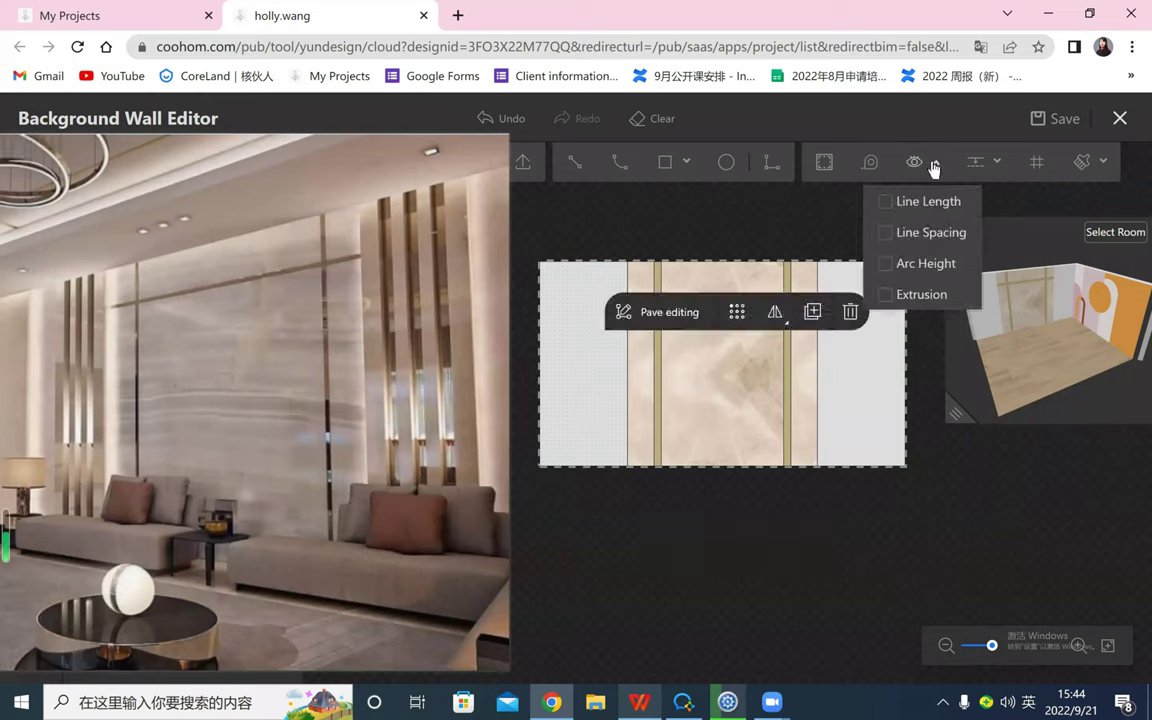
click(886, 294)
click(792, 527)
drag(814, 523, 848, 526)
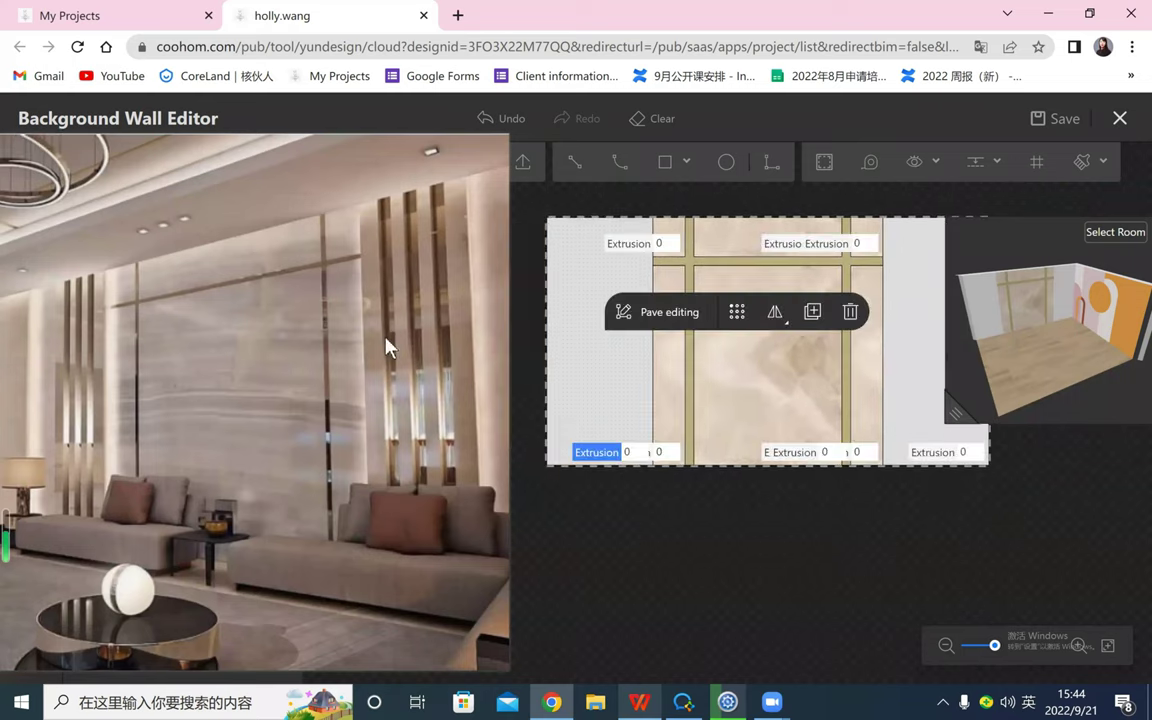
- Set the extrusion of the plain outer panels flanking the marble section to 100
drag(373, 293, 352, 160)
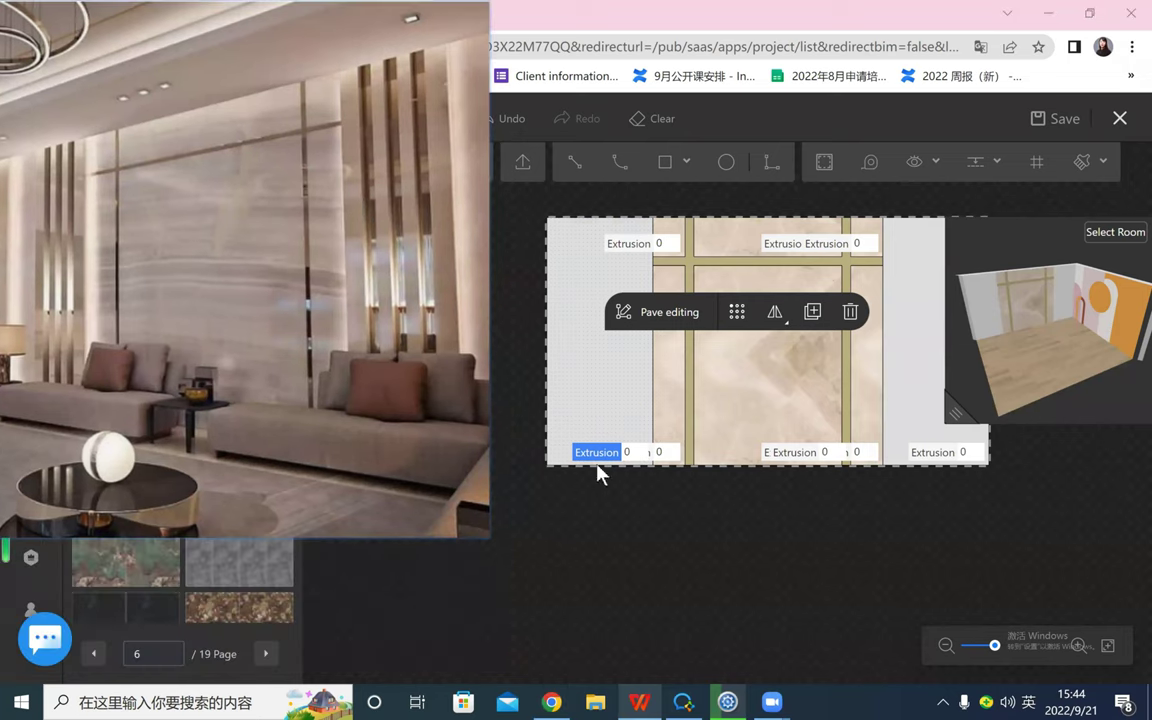
click(589, 378)
click(964, 460)
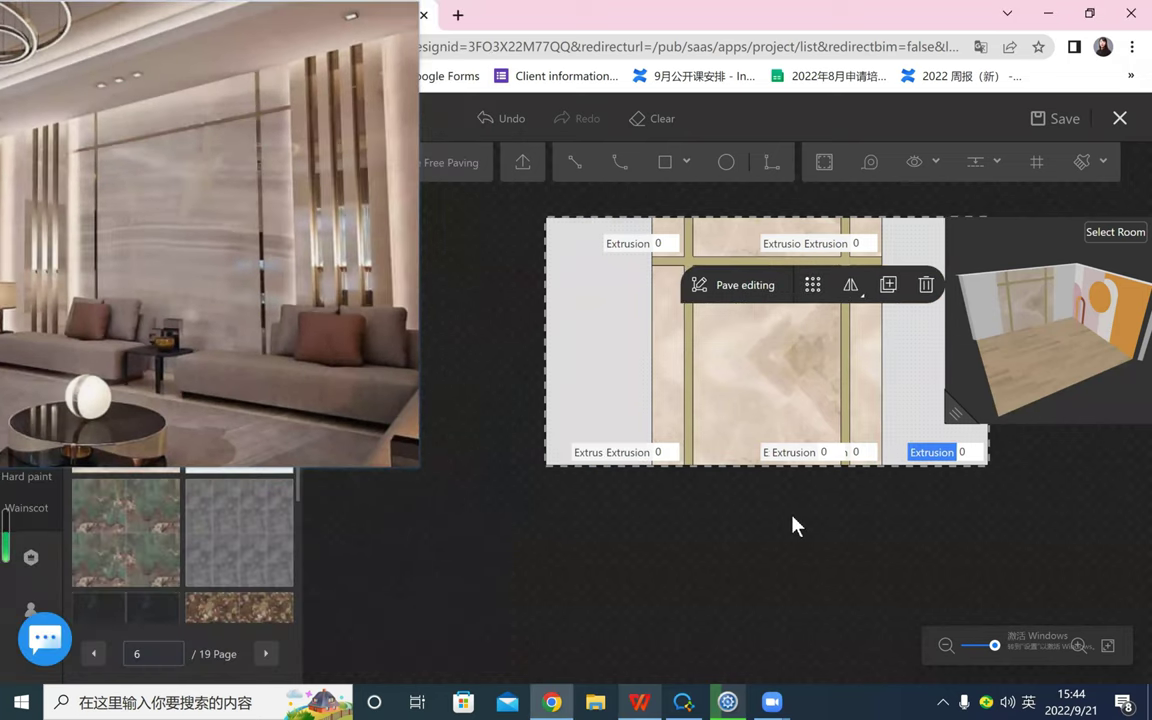
drag(906, 522, 792, 516)
drag(572, 448, 551, 458)
drag(462, 378, 491, 391)
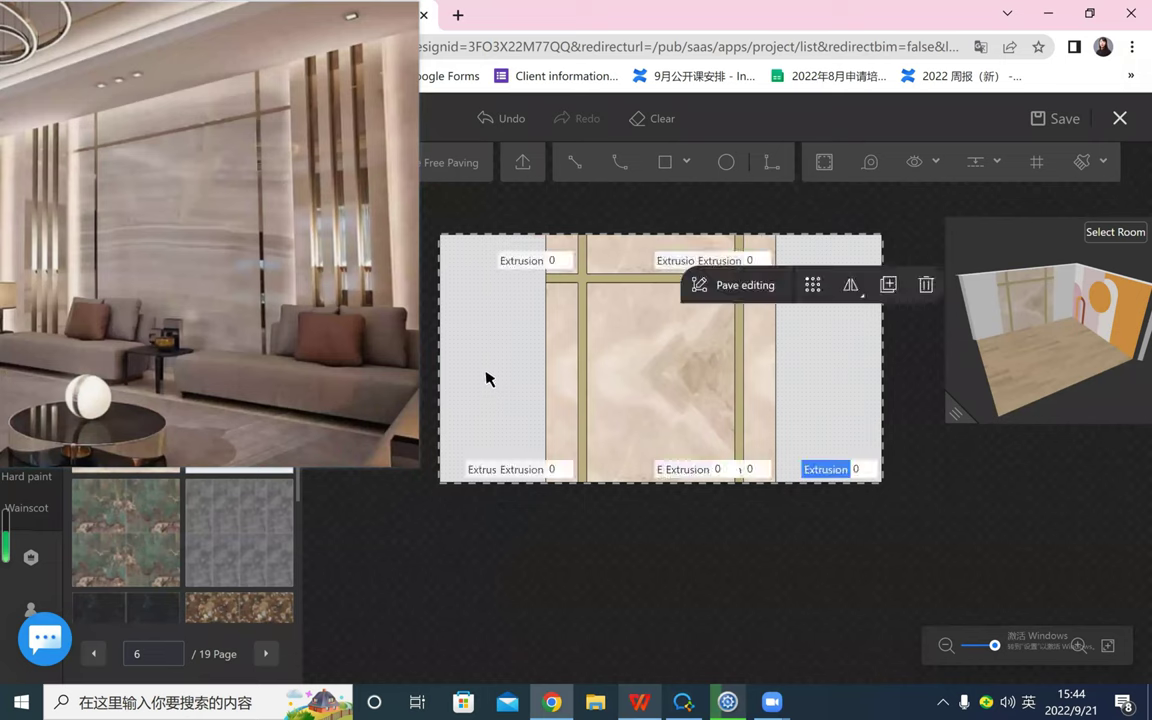
click(488, 377)
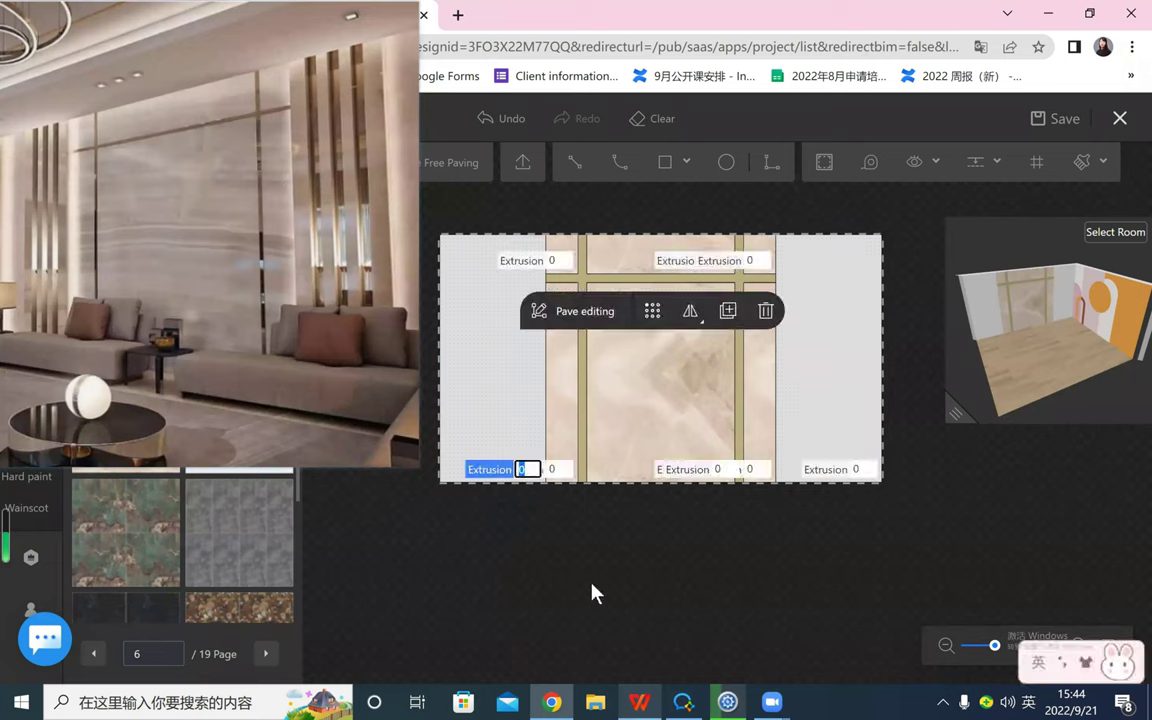
click(805, 513)
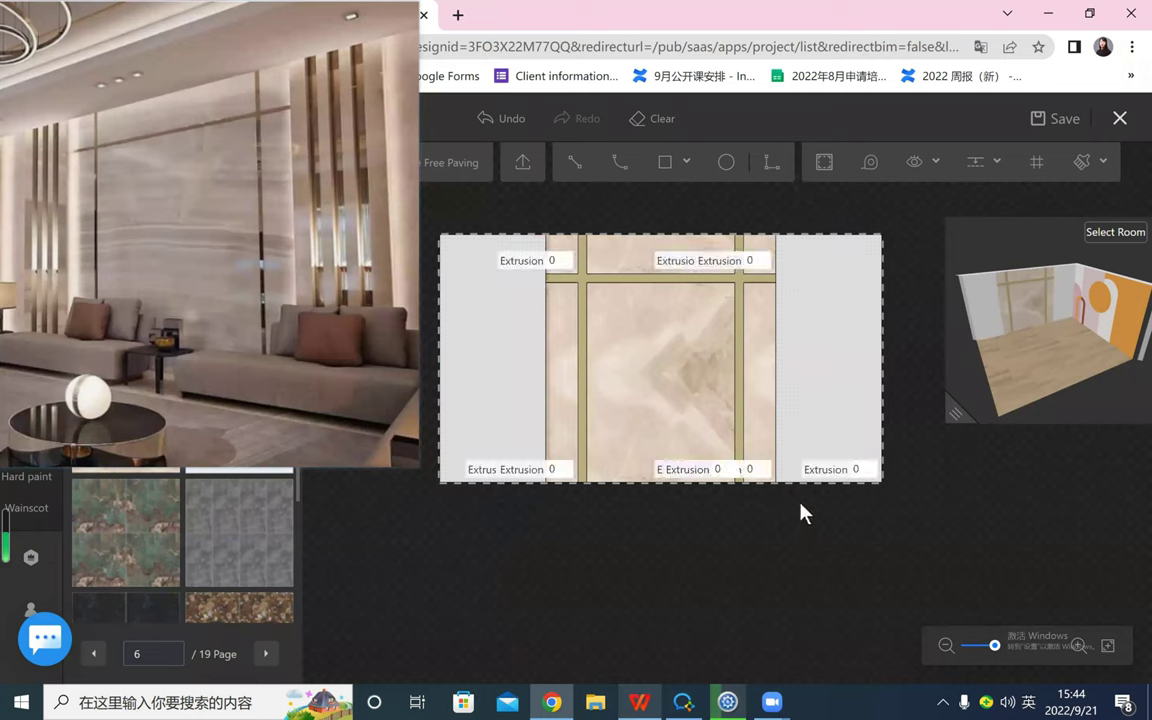
click(858, 470)
text(100)
key(Return)
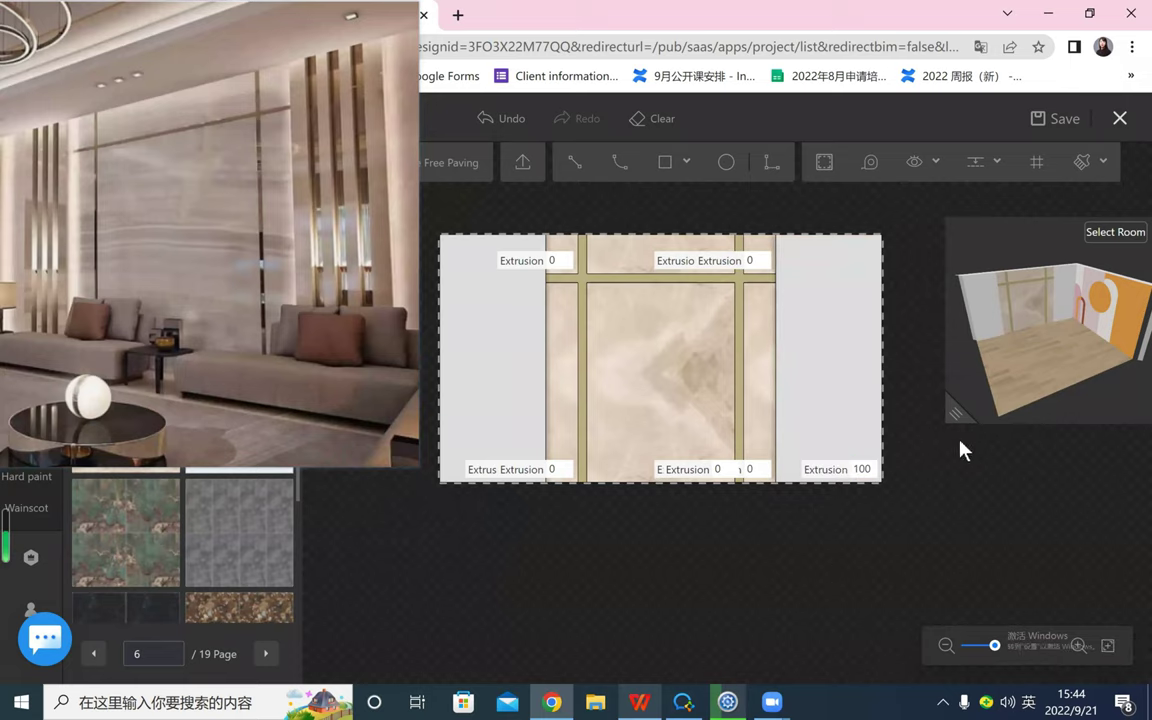
- Inspect the extruded outer panels from different angles in the enlarged 3D room preview, then shrink the preview again
drag(955, 415, 591, 620)
drag(649, 588, 528, 636)
scroll(815, 527, up, 3)
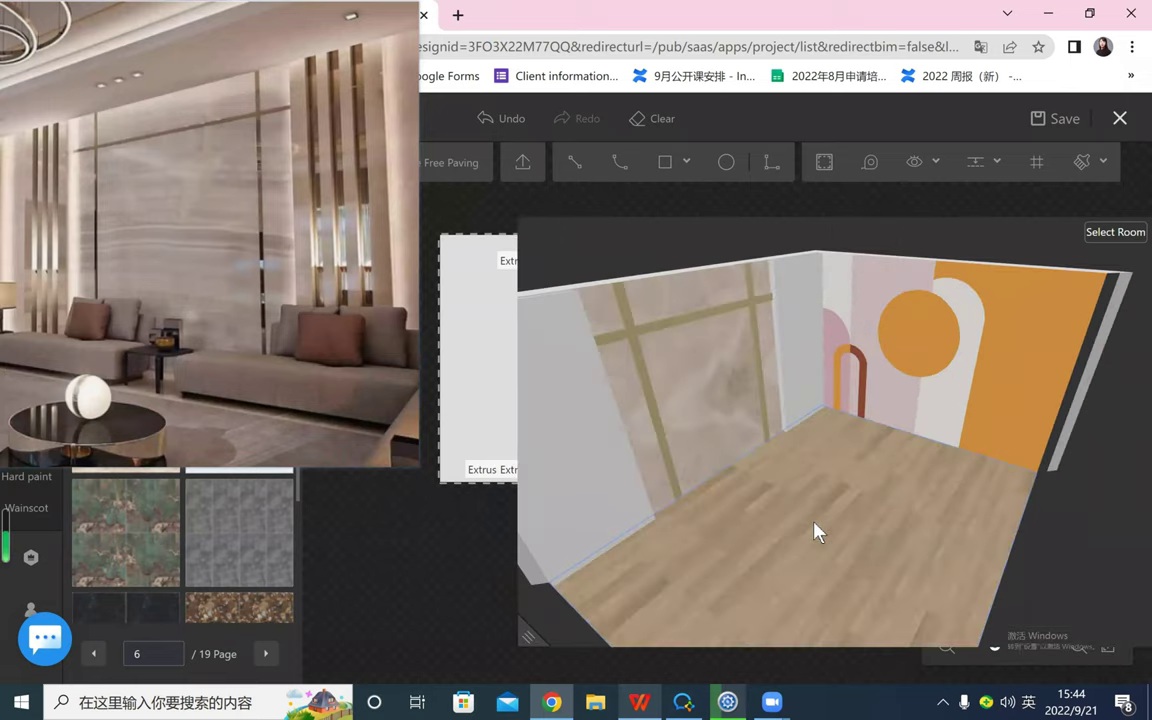
drag(815, 527, 1033, 357)
scroll(740, 501, up, 2)
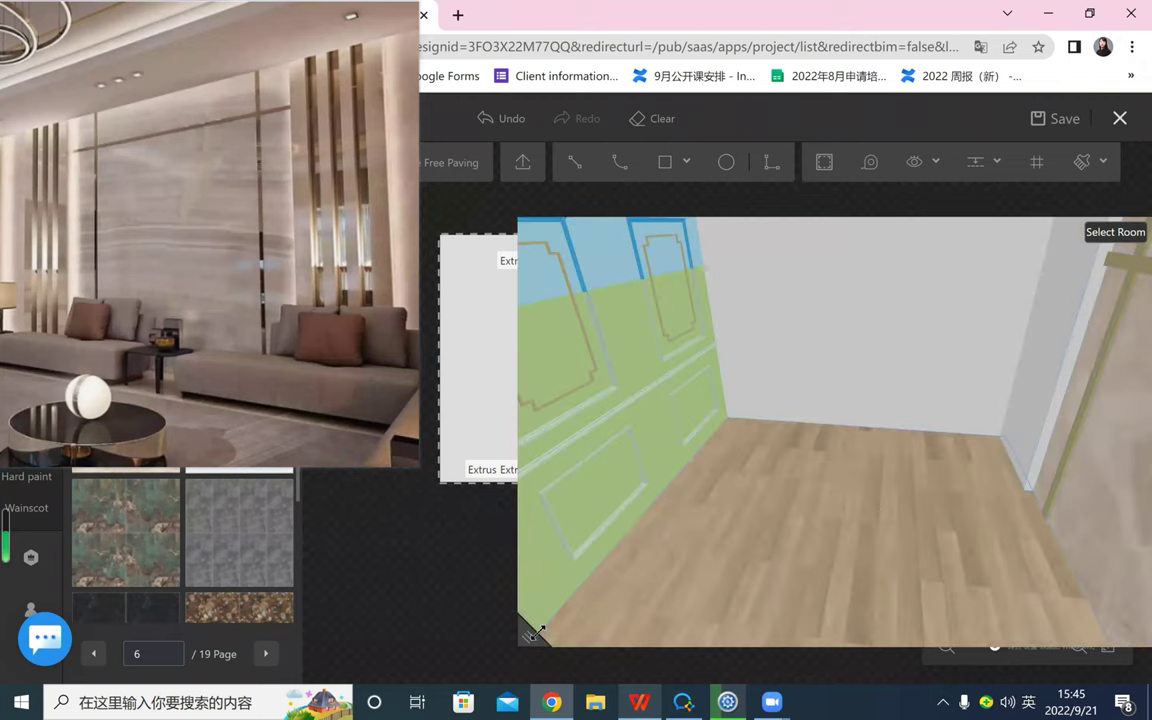
drag(535, 630, 962, 442)
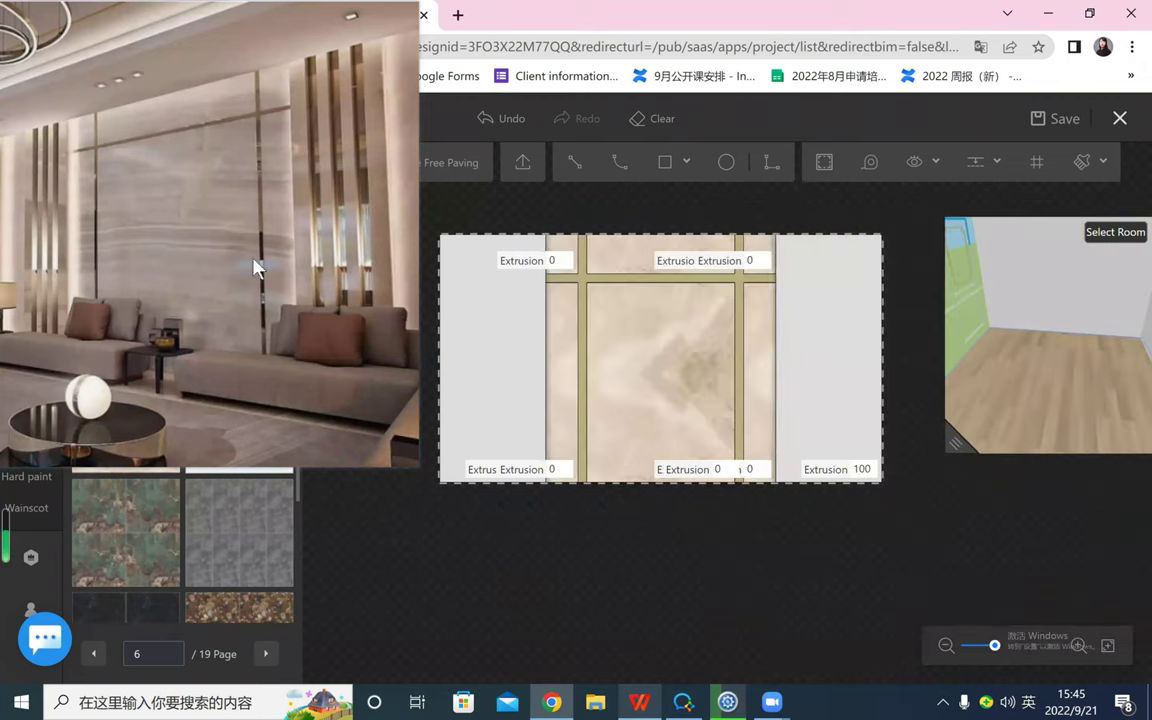
- Apply the same light beige marble to the two plain outer wall panels
scroll(606, 458, up, 2)
drag(581, 586, 665, 634)
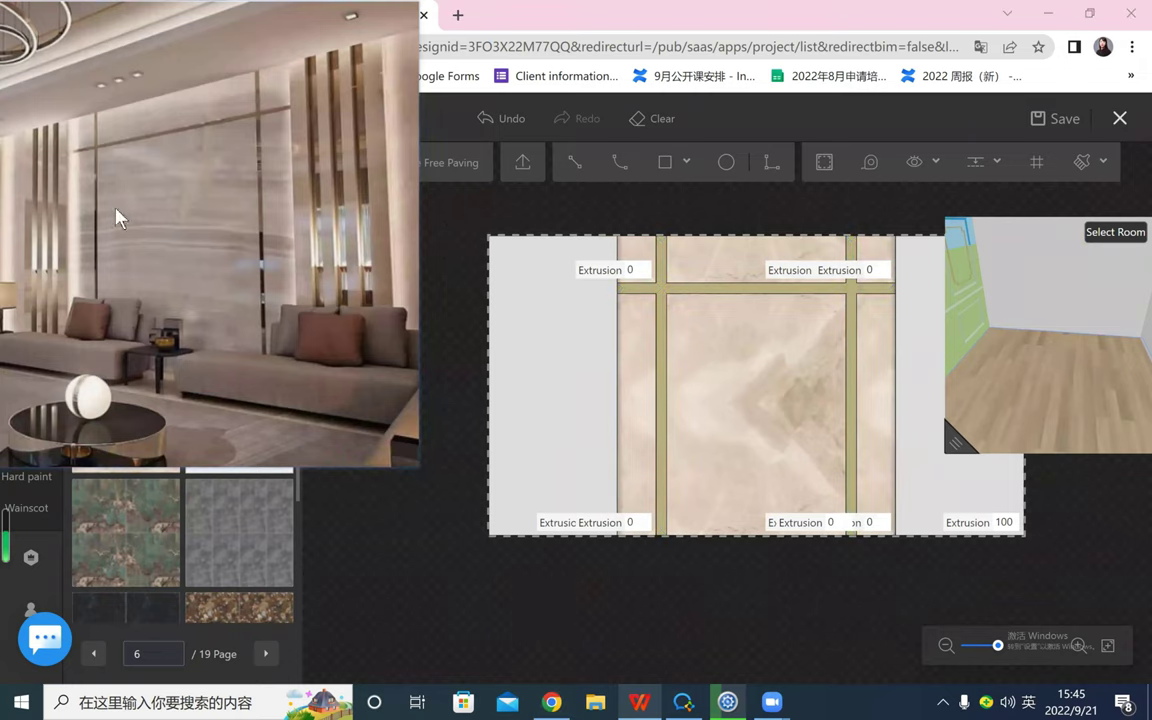
scroll(116, 208, down, 4)
drag(135, 419, 932, 458)
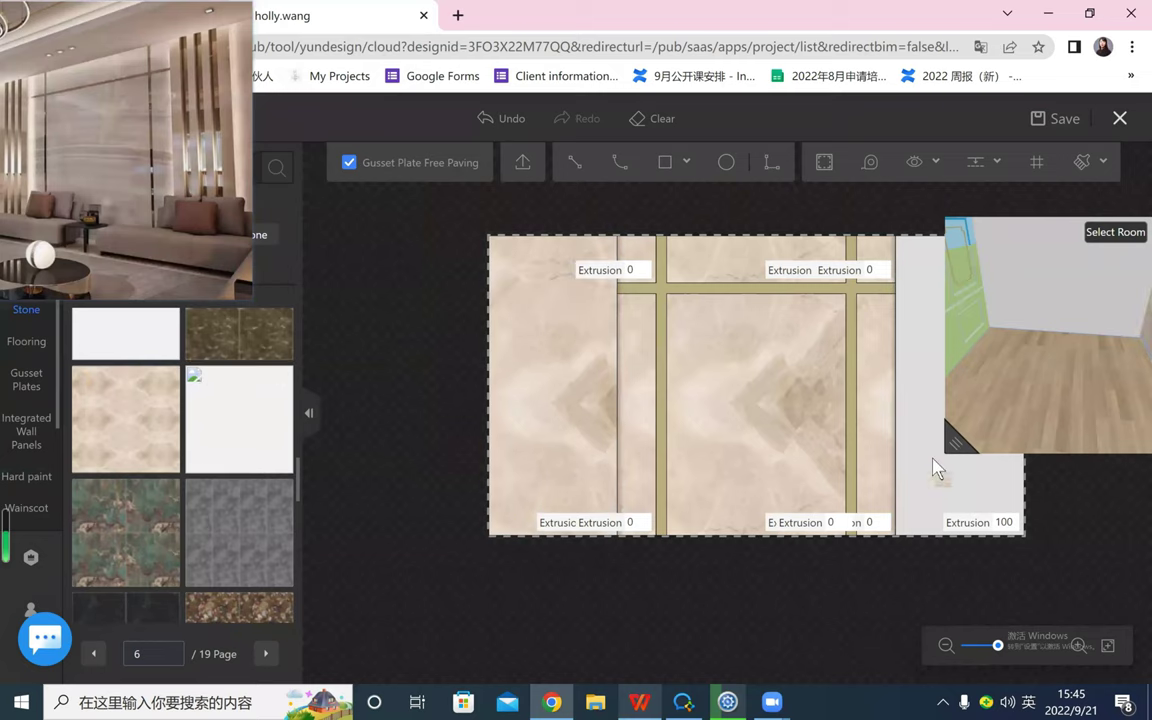
- Finish paving the right outer panel with the light beige marble and inspect the extruded panels' side edges in the enlarged 3D preview
click(937, 468)
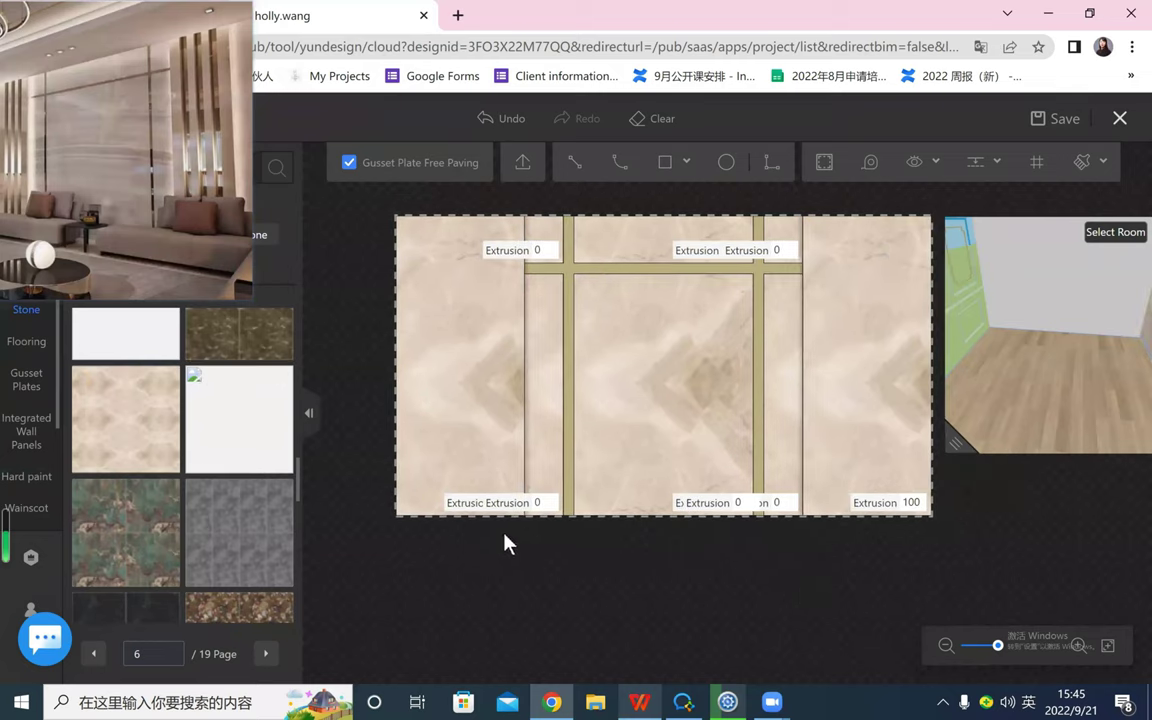
click(512, 508)
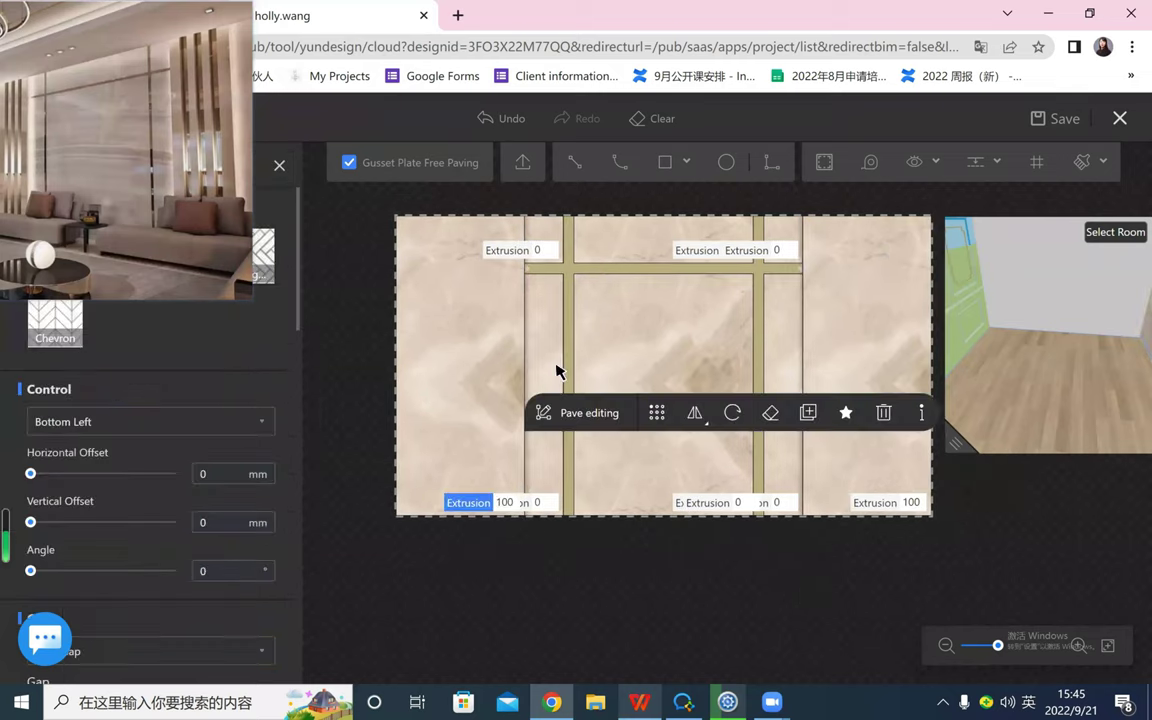
drag(684, 570, 674, 579)
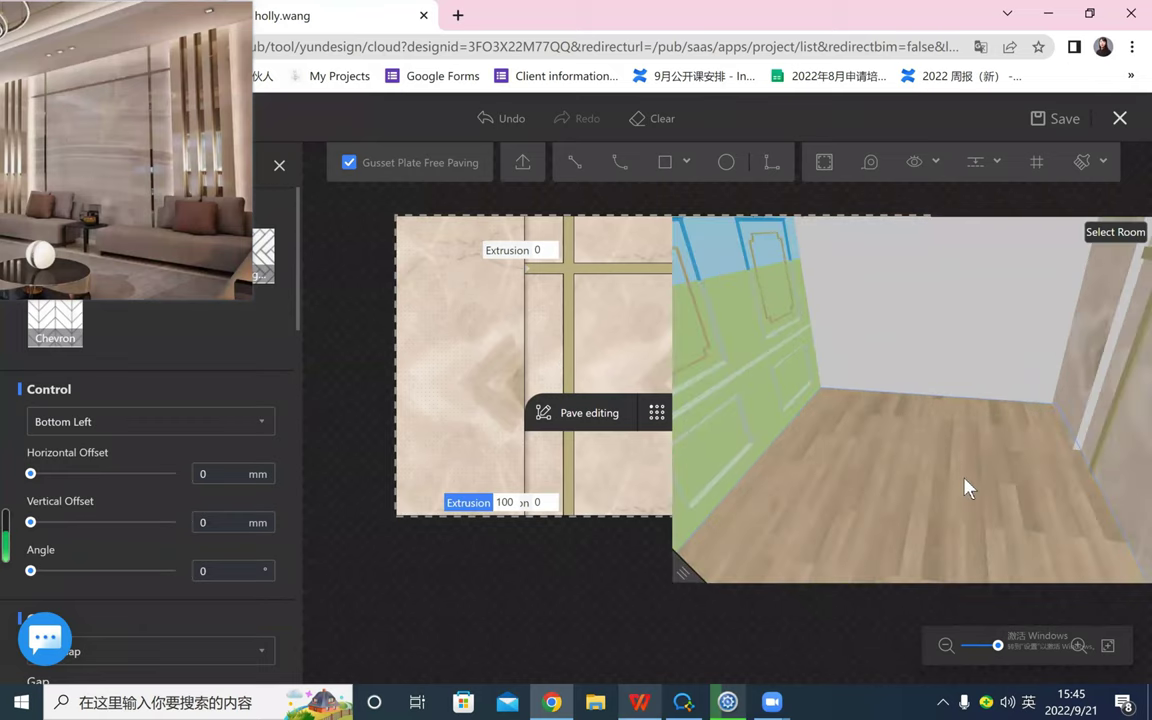
drag(1023, 481, 985, 467)
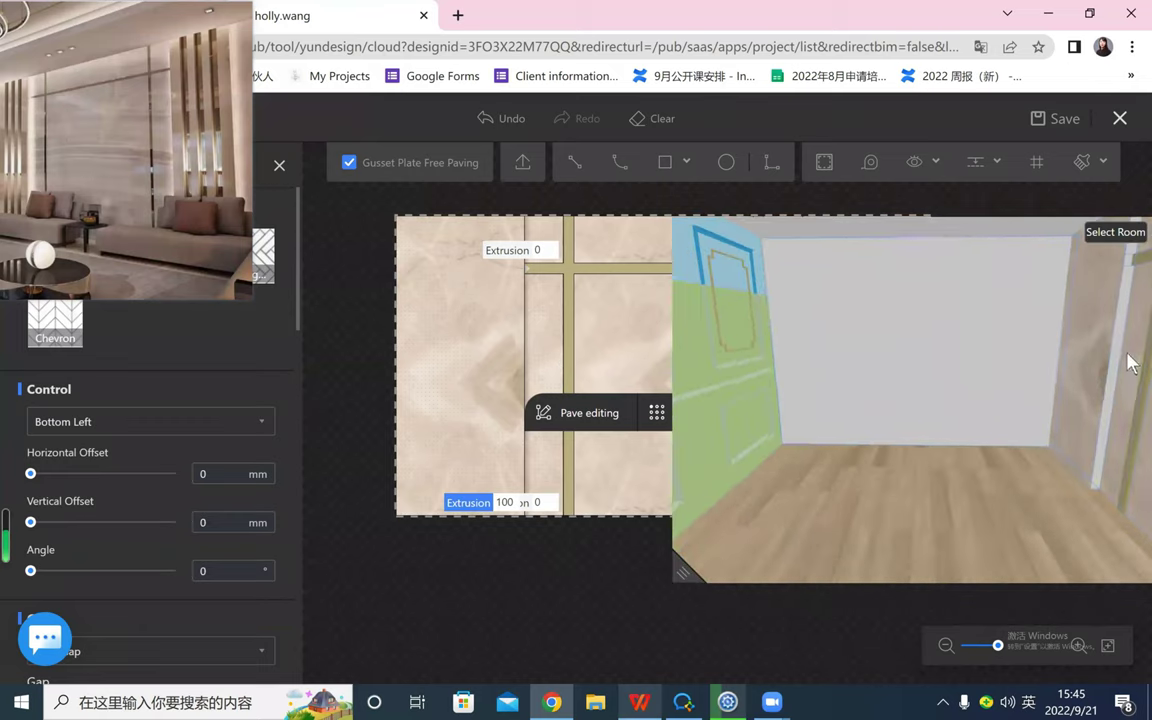
drag(1059, 498, 856, 485)
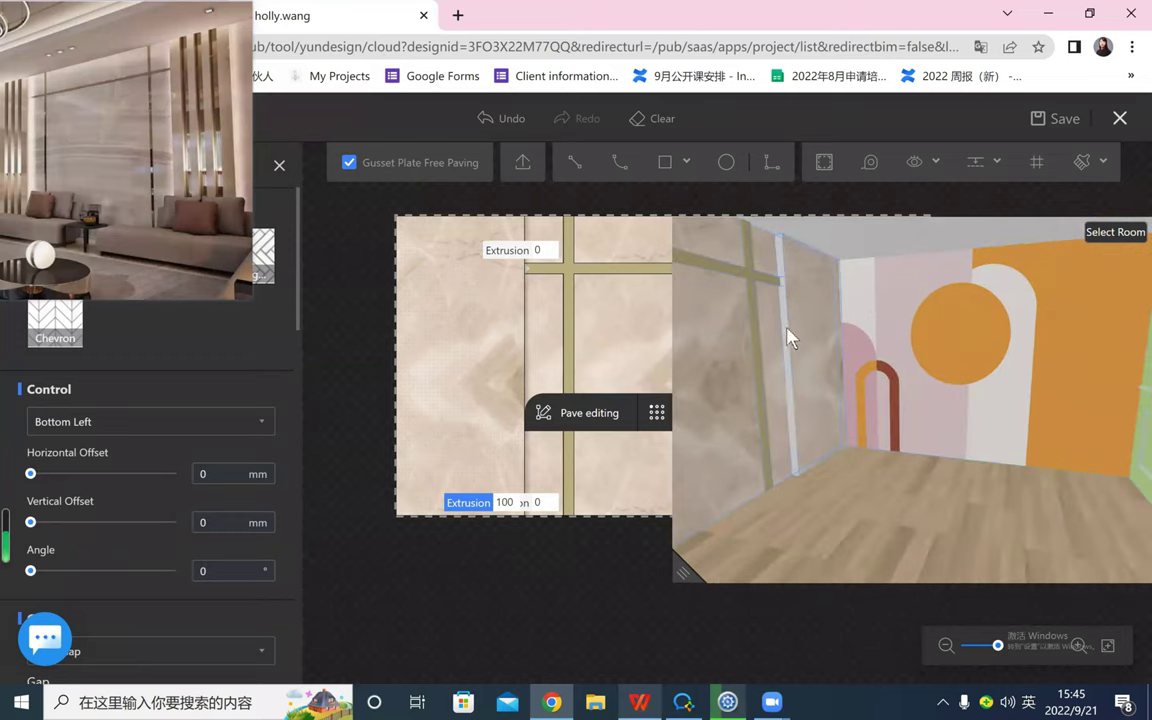
drag(973, 517, 1016, 365)
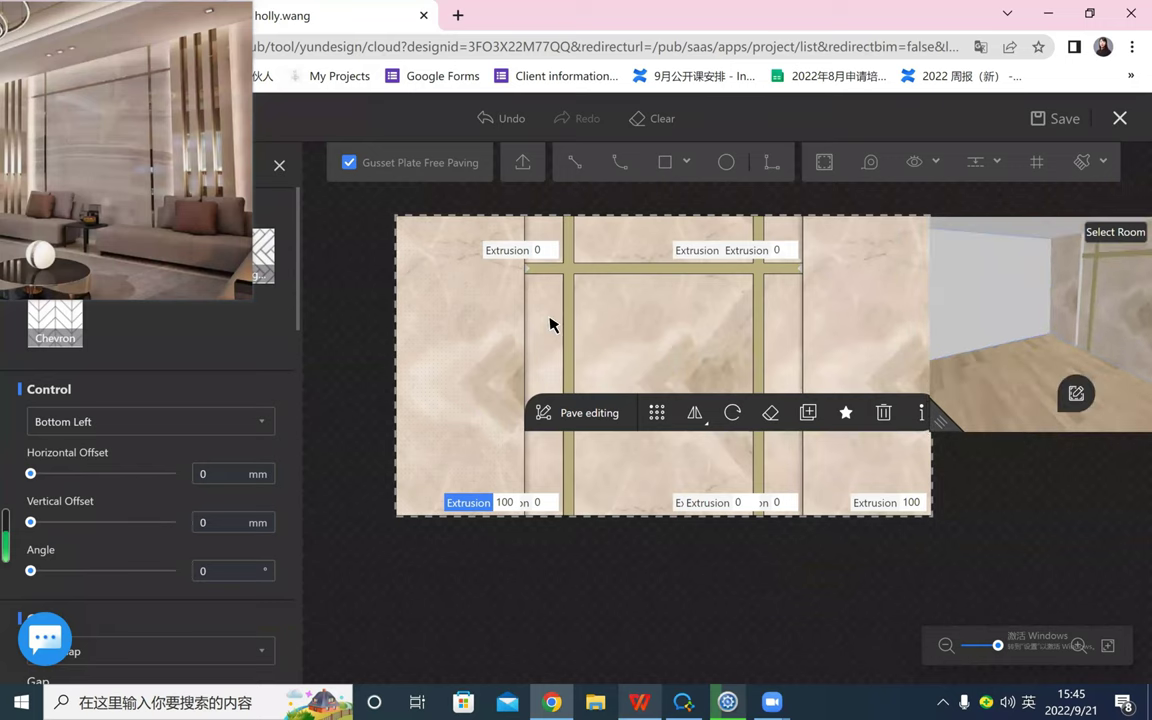
- Edit the elevation of the left extruded panel's inner boundary line, covering its side face with the light beige marble from the favorites
scroll(549, 325, up, 2)
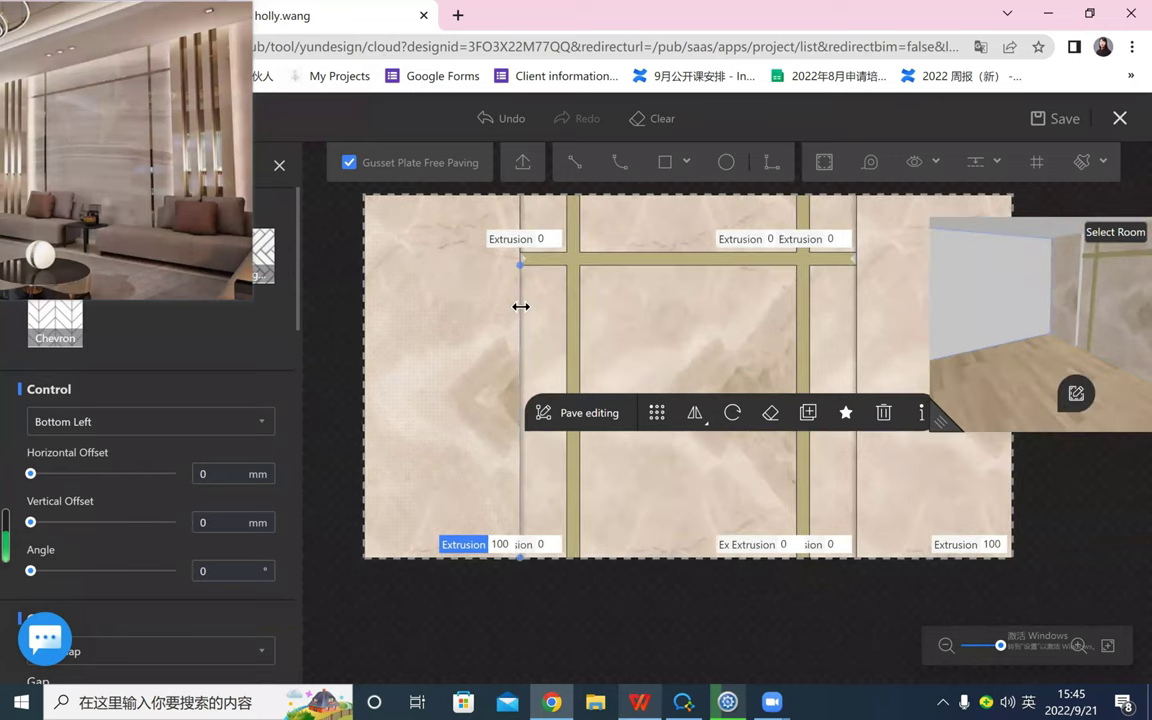
click(521, 306)
scroll(80, 455, down, 3)
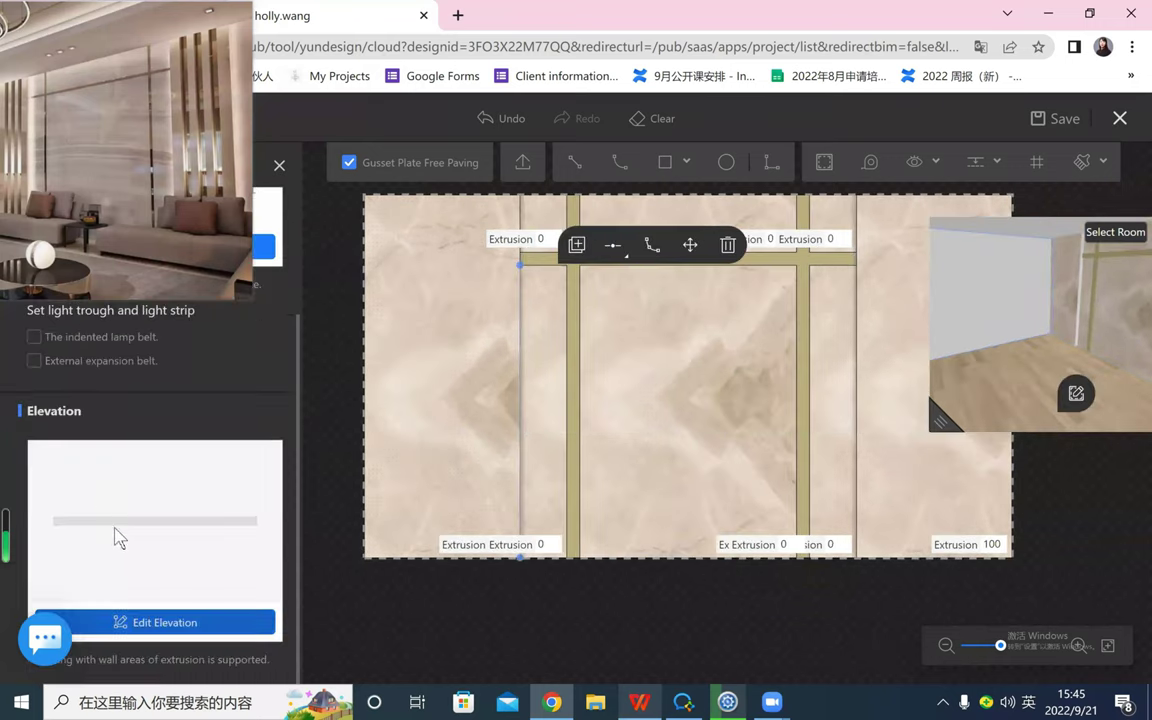
click(150, 621)
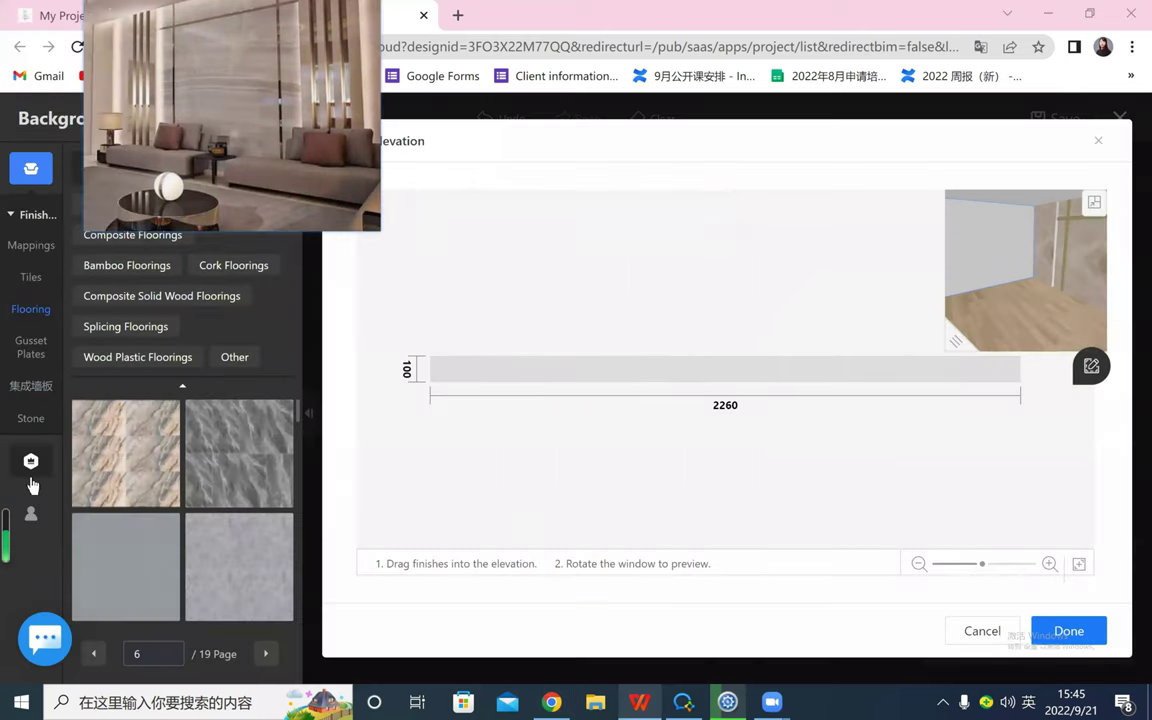
click(31, 513)
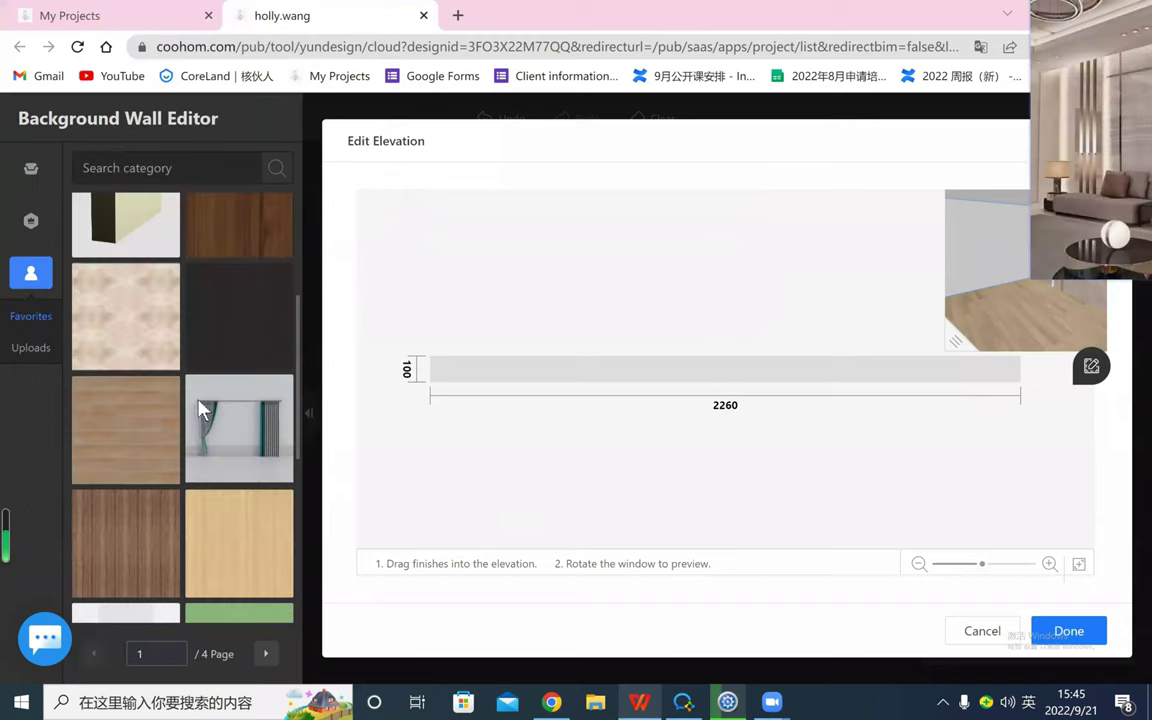
scroll(134, 326, down, 5)
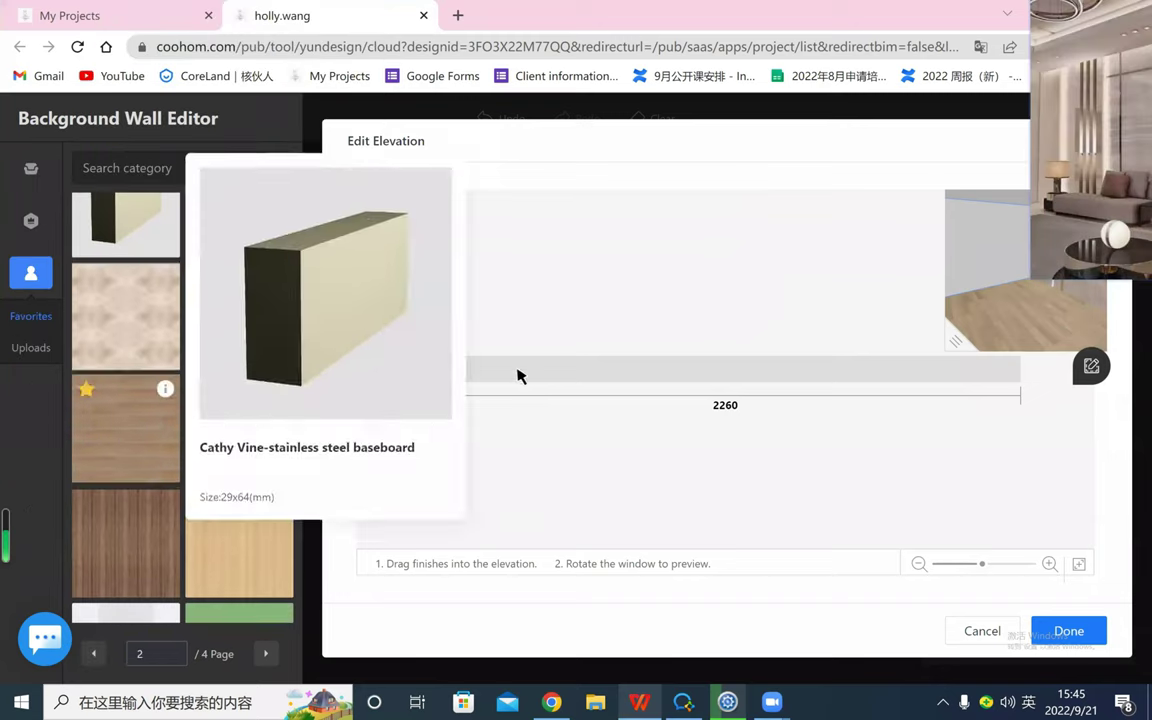
drag(140, 350, 503, 368)
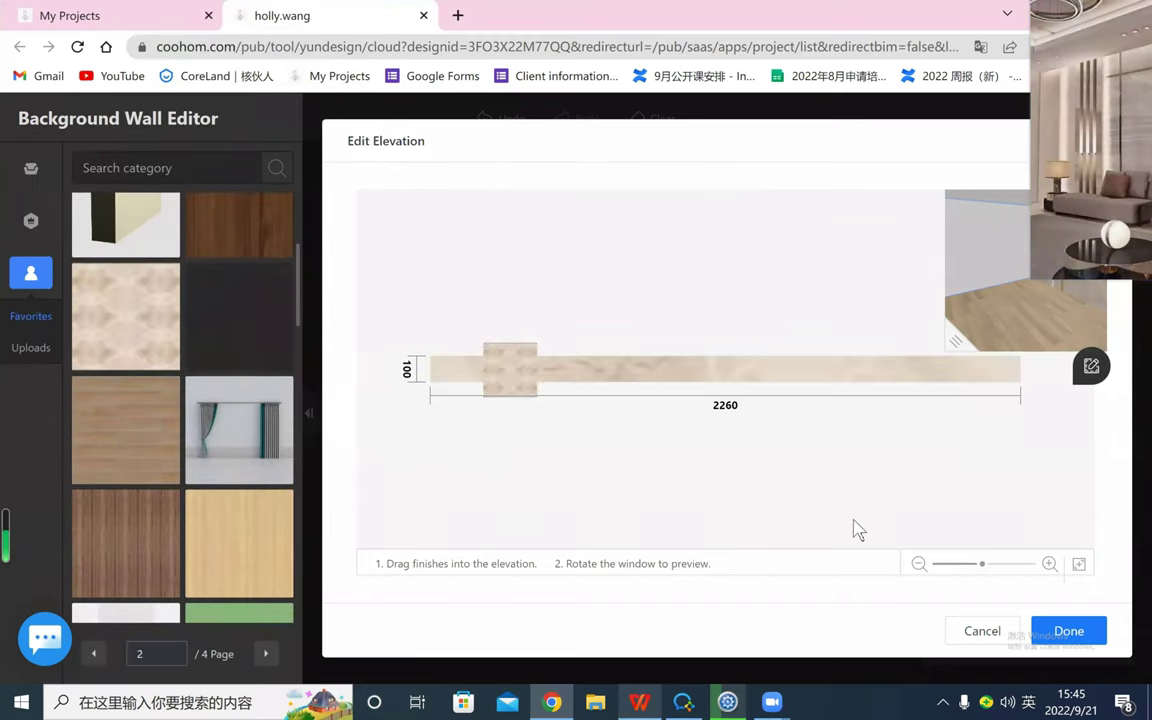
click(1066, 631)
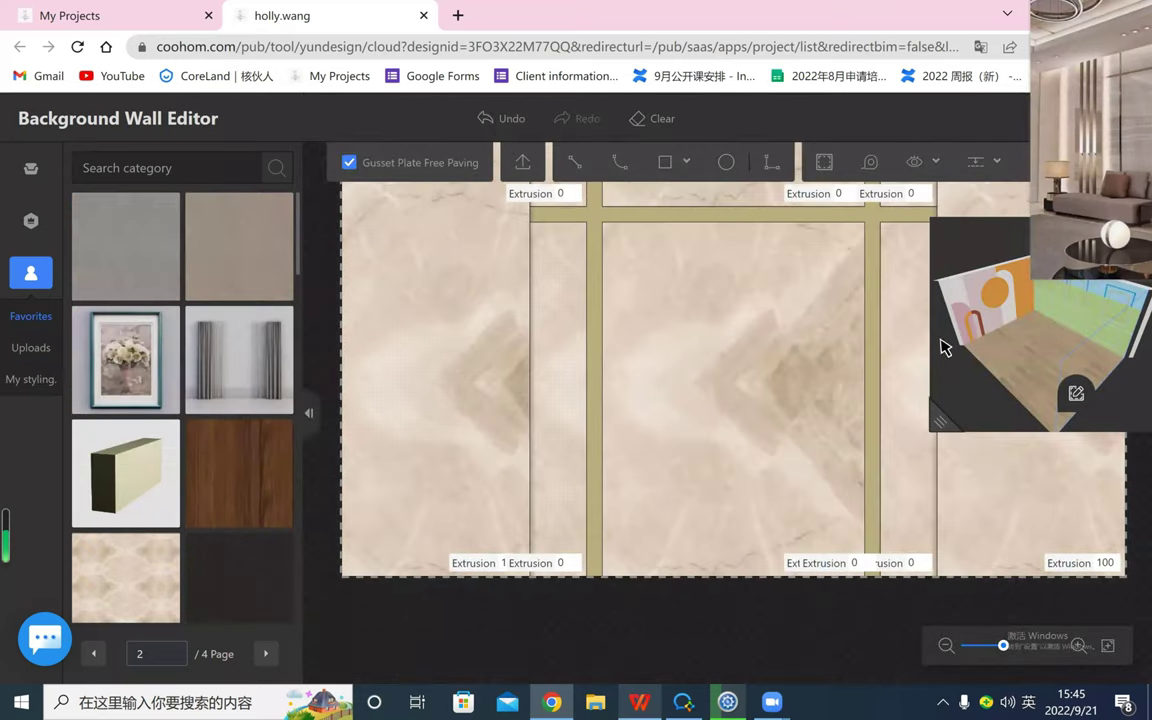
- Copy the left boundary line's settings, including its marble side finish, onto the other moulding lines along the extruded panels
scroll(551, 321, down, 3)
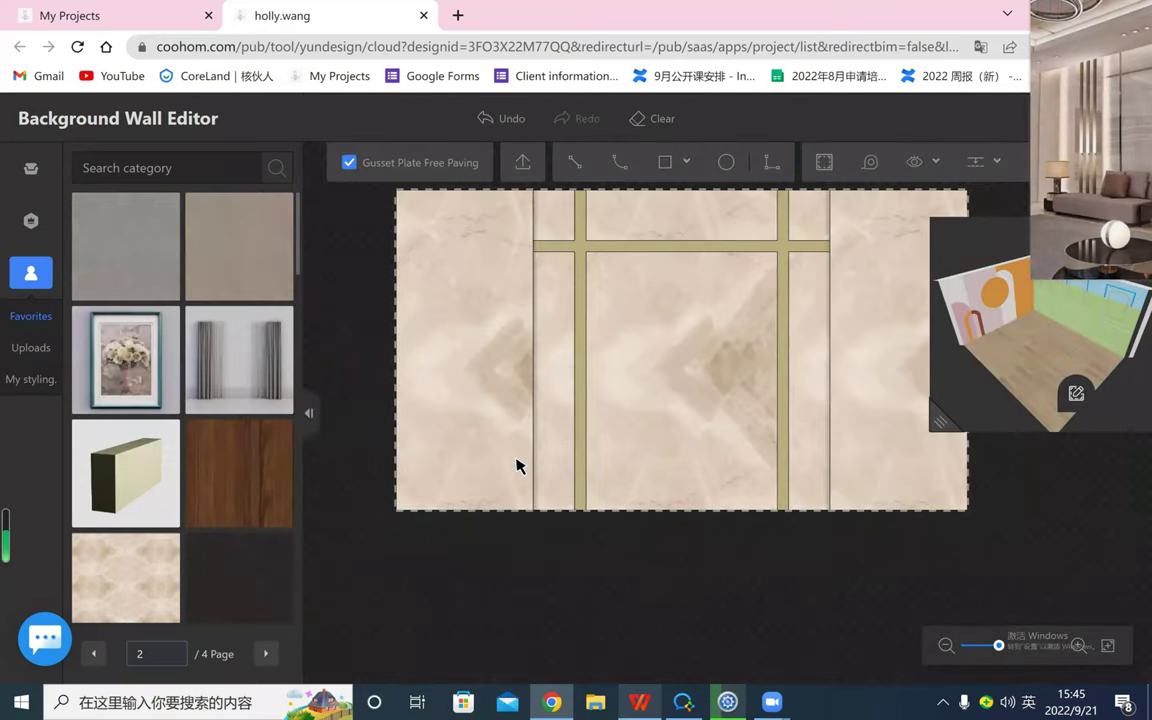
drag(629, 550, 591, 607)
scroll(518, 460, up, 2)
click(546, 310)
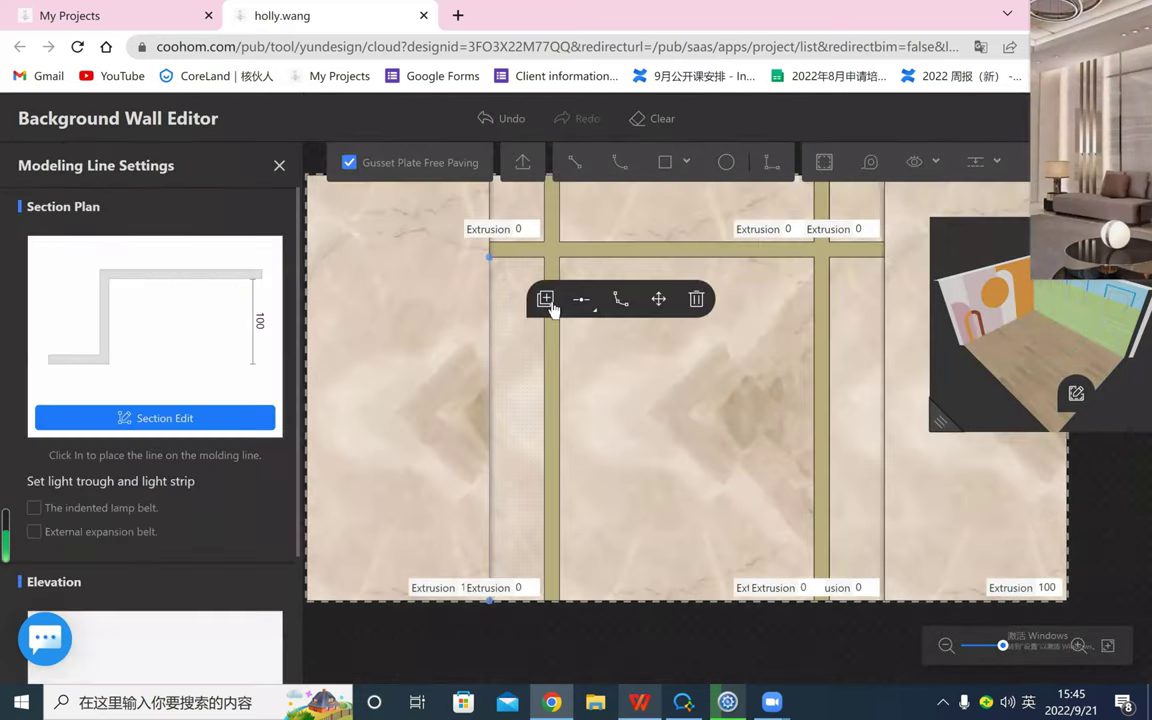
click(546, 298)
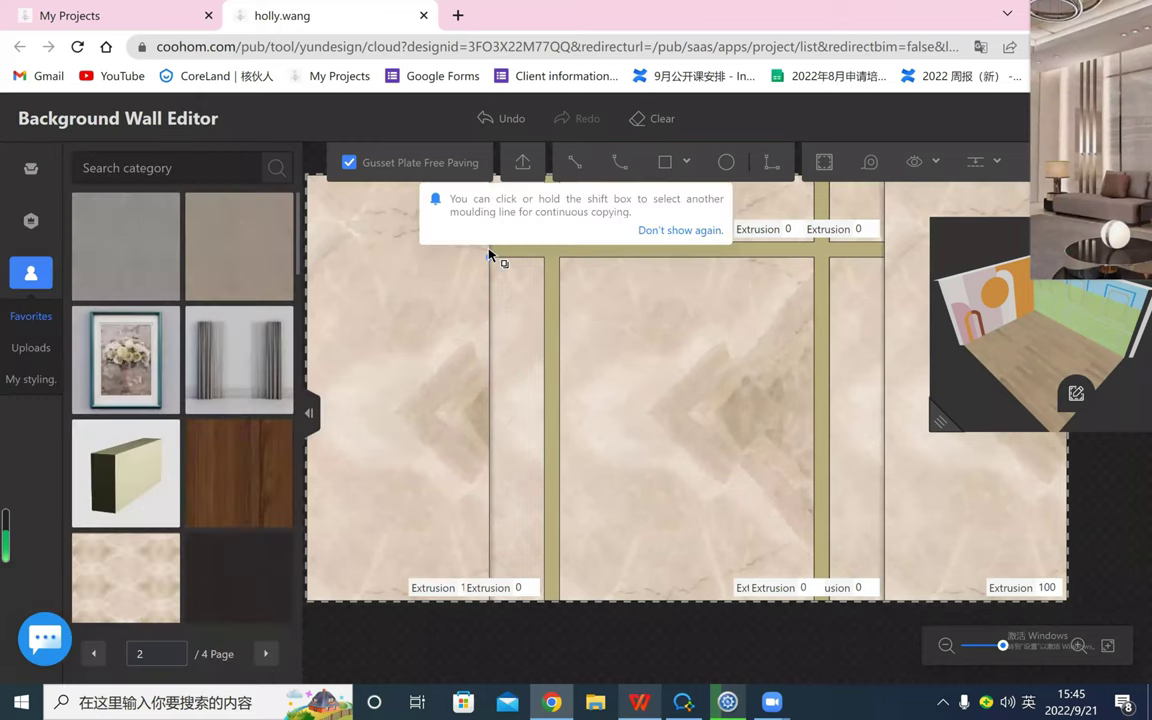
click(522, 365)
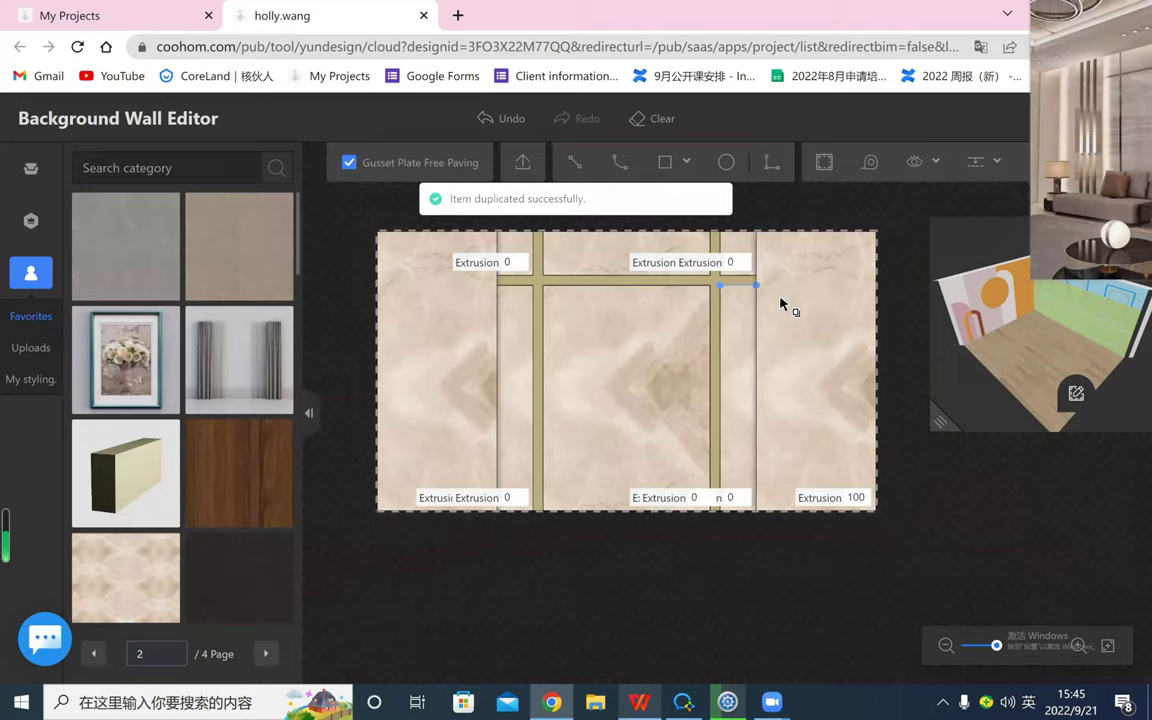
scroll(781, 303, up, 2)
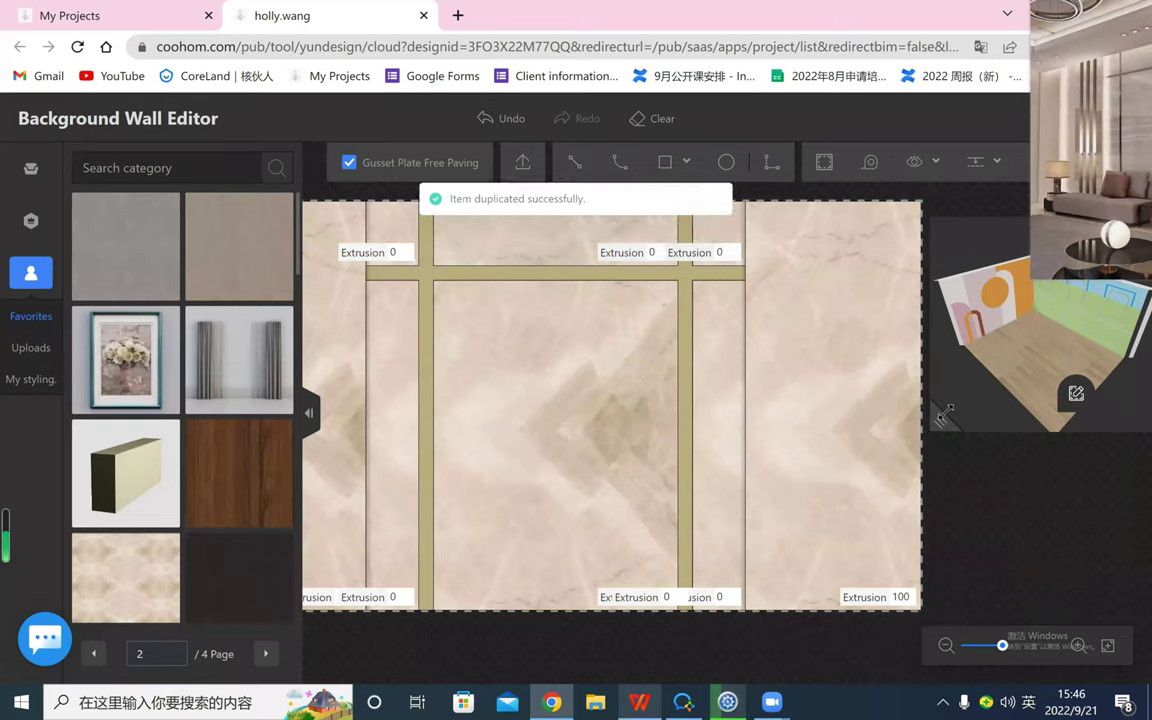
- Inspect the side faces of both extruded panels from several angles in the enlarged 3D room preview, then shrink the preview again
drag(943, 413, 342, 576)
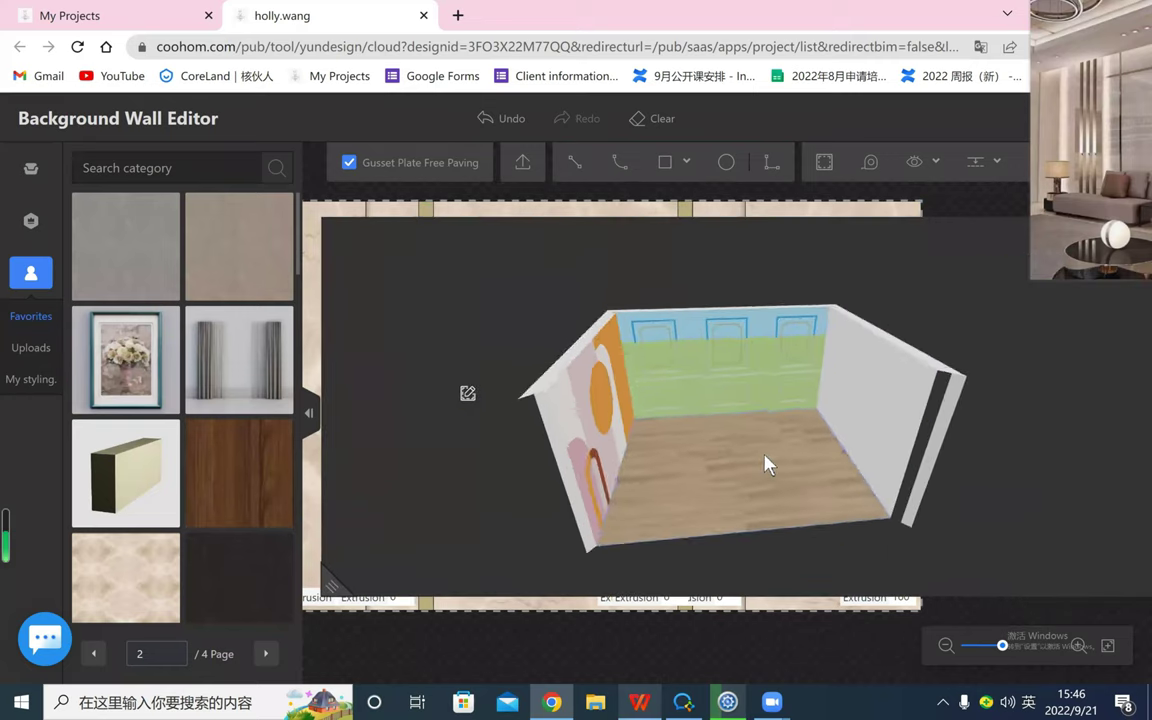
drag(765, 463, 710, 406)
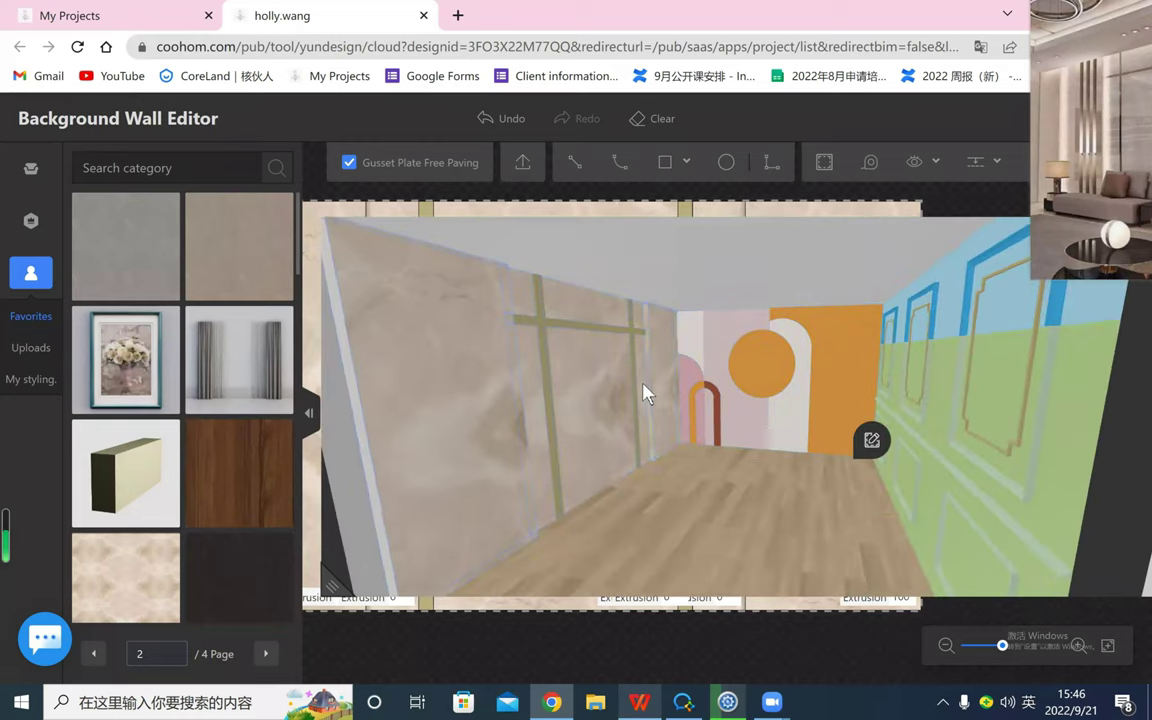
drag(535, 512, 798, 494)
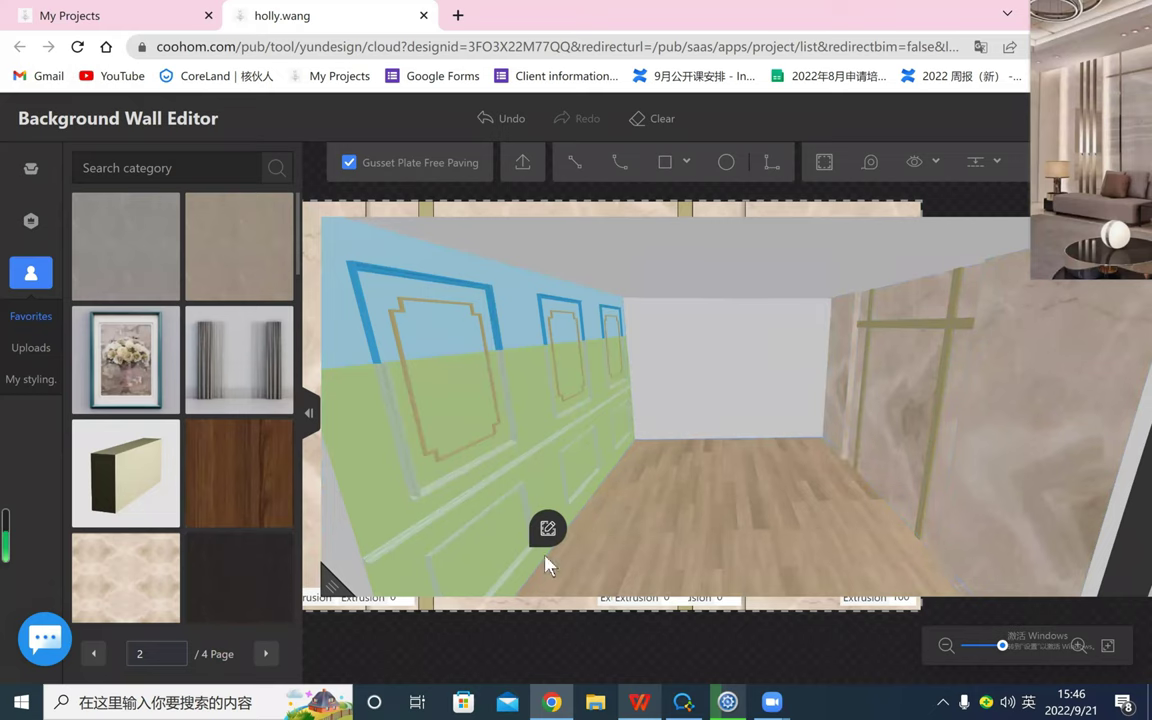
drag(810, 412, 885, 337)
scroll(885, 337, down, 3)
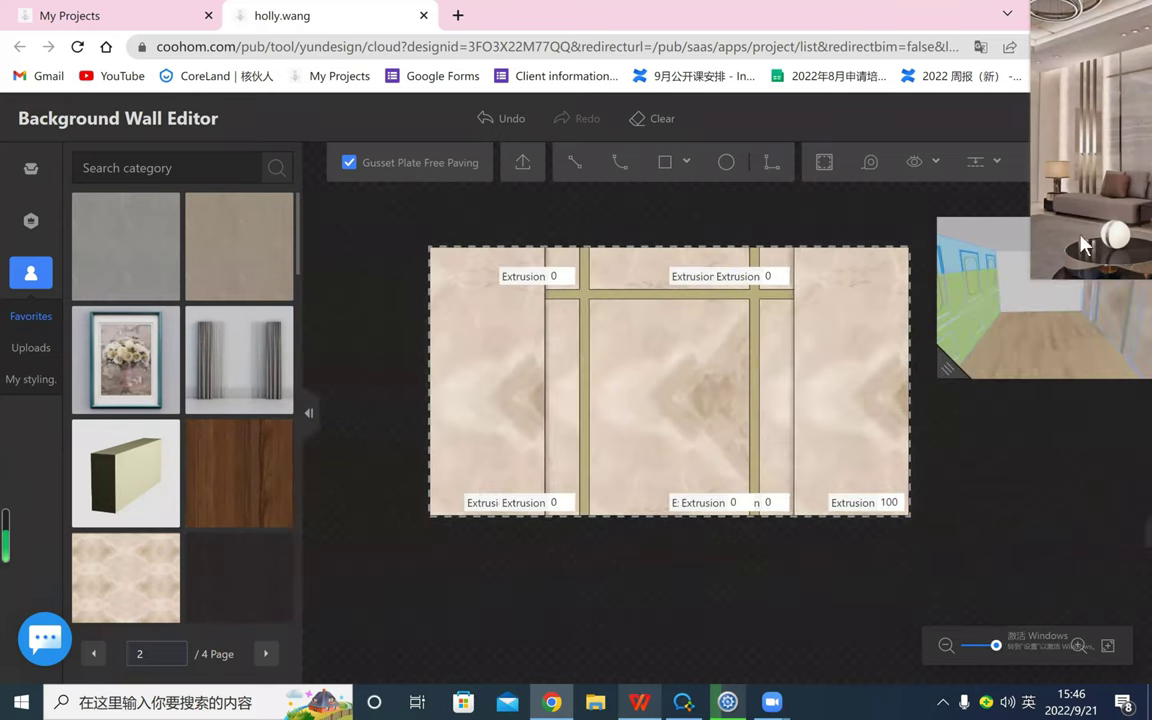
- Move the reference image beside the wall layout and enlarge it to examine the vertical metal strips on the side sections, then shrink it
drag(1090, 150, 423, 164)
scroll(423, 164, up, 3)
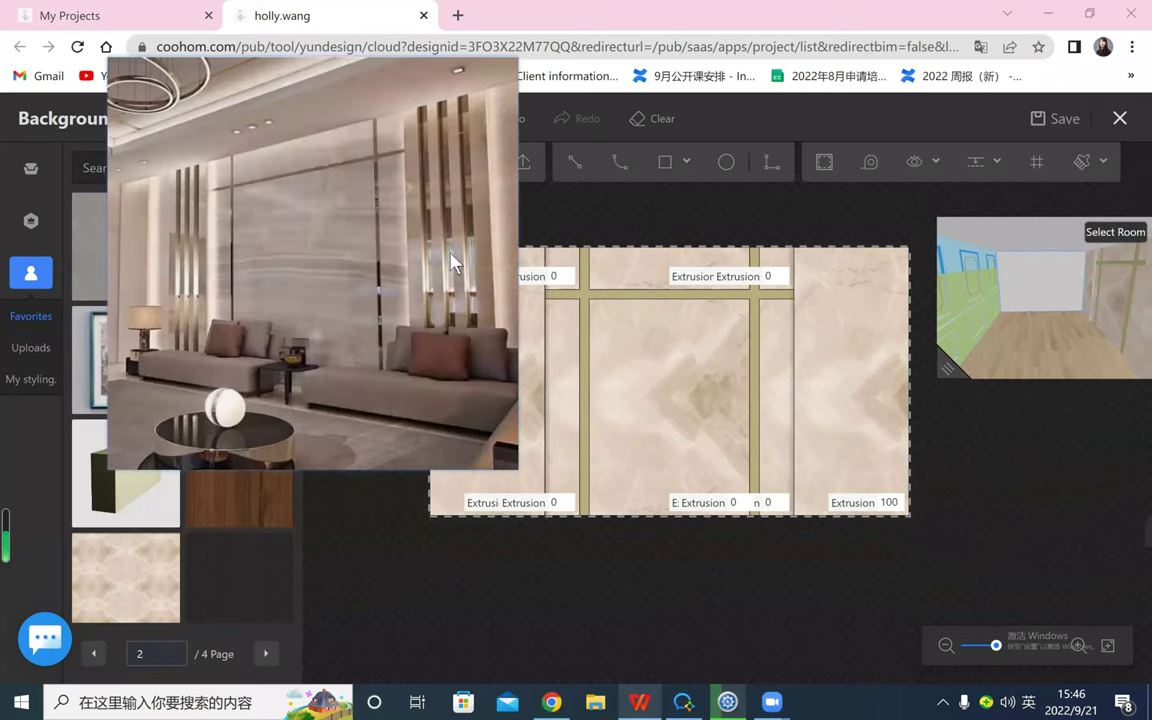
scroll(362, 259, down, 2)
scroll(362, 259, down, 1)
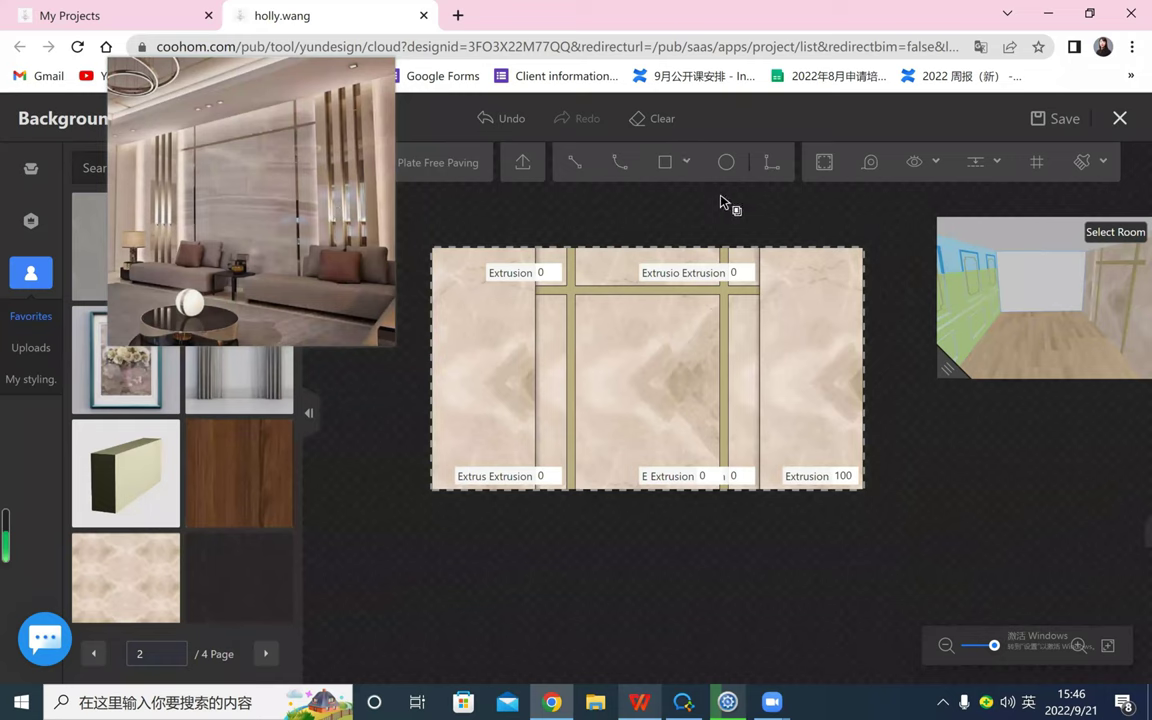
scroll(312, 198, down, 3)
click(667, 169)
right_click(877, 498)
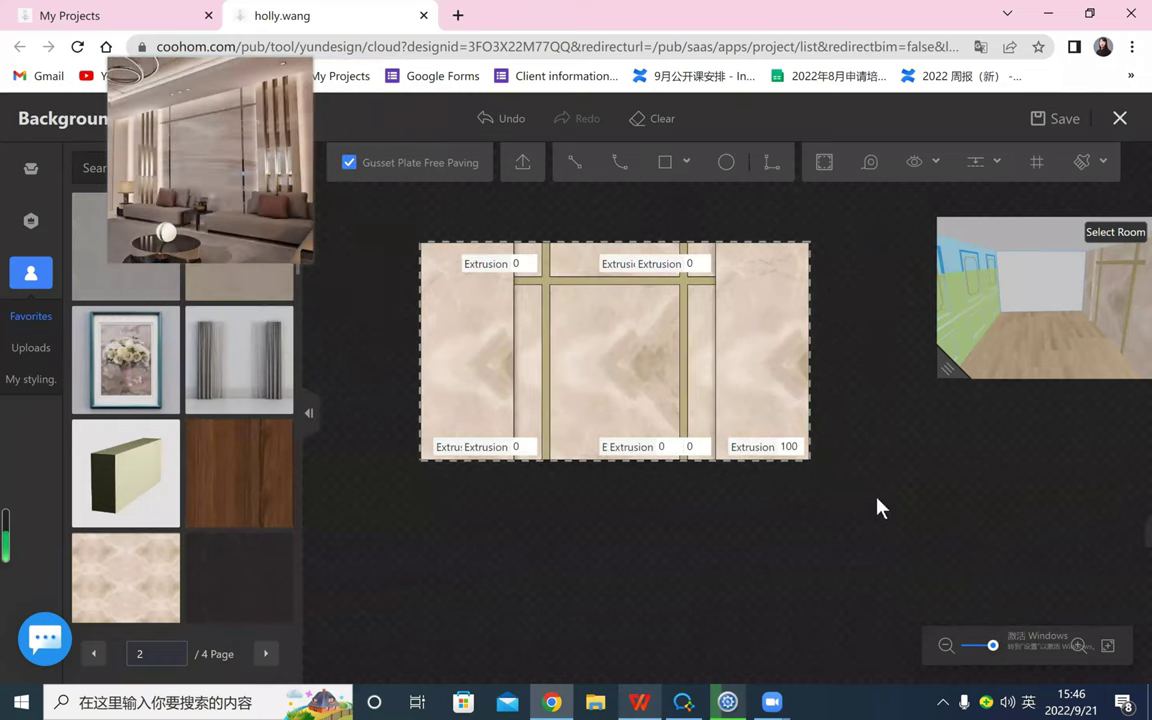
scroll(872, 492, up, 3)
right_drag(391, 190, 750, 313)
click(667, 166)
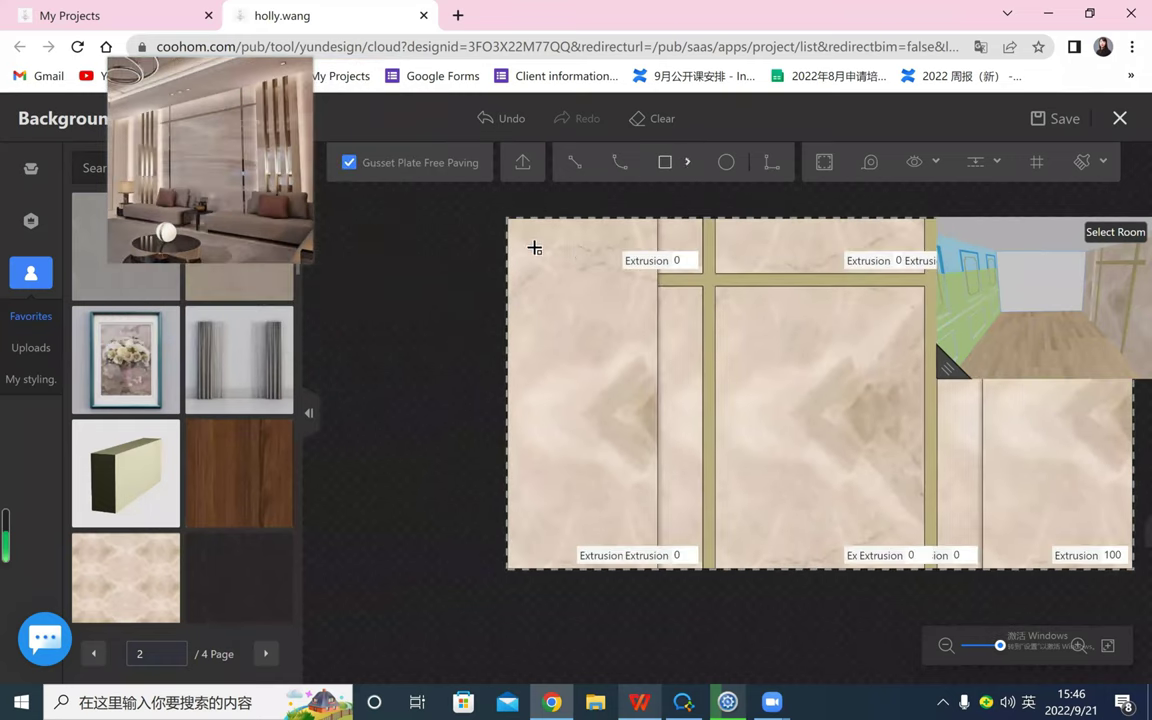
scroll(550, 345, down, 1)
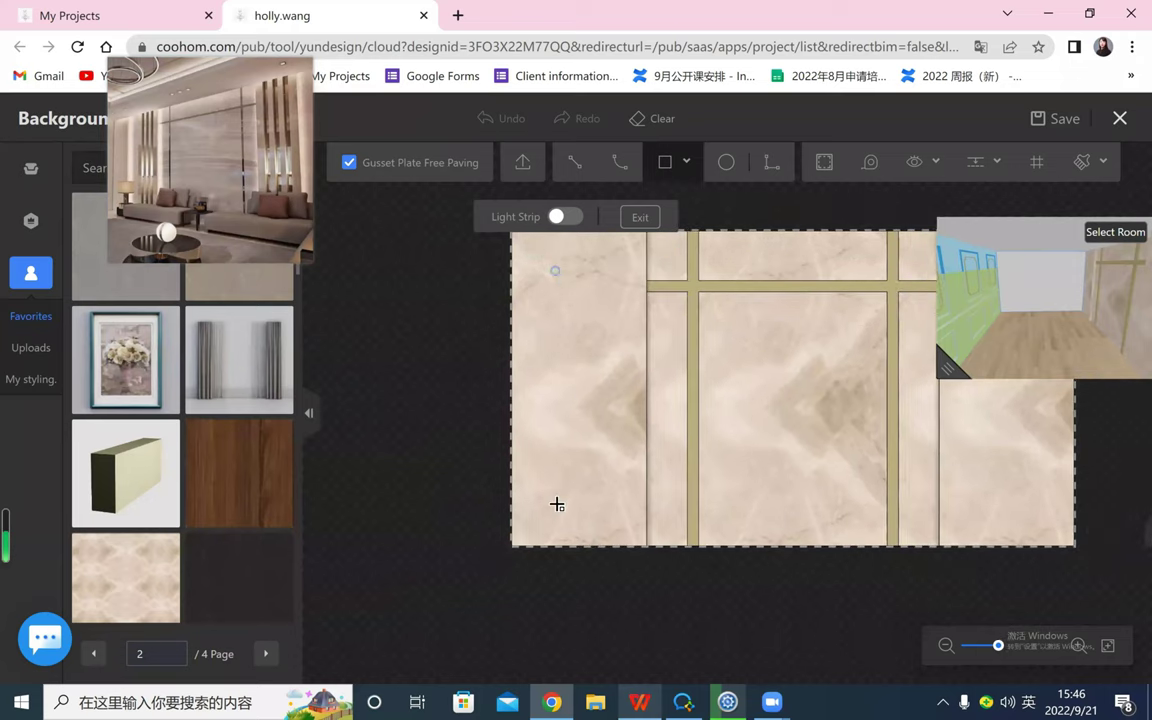
click(548, 545)
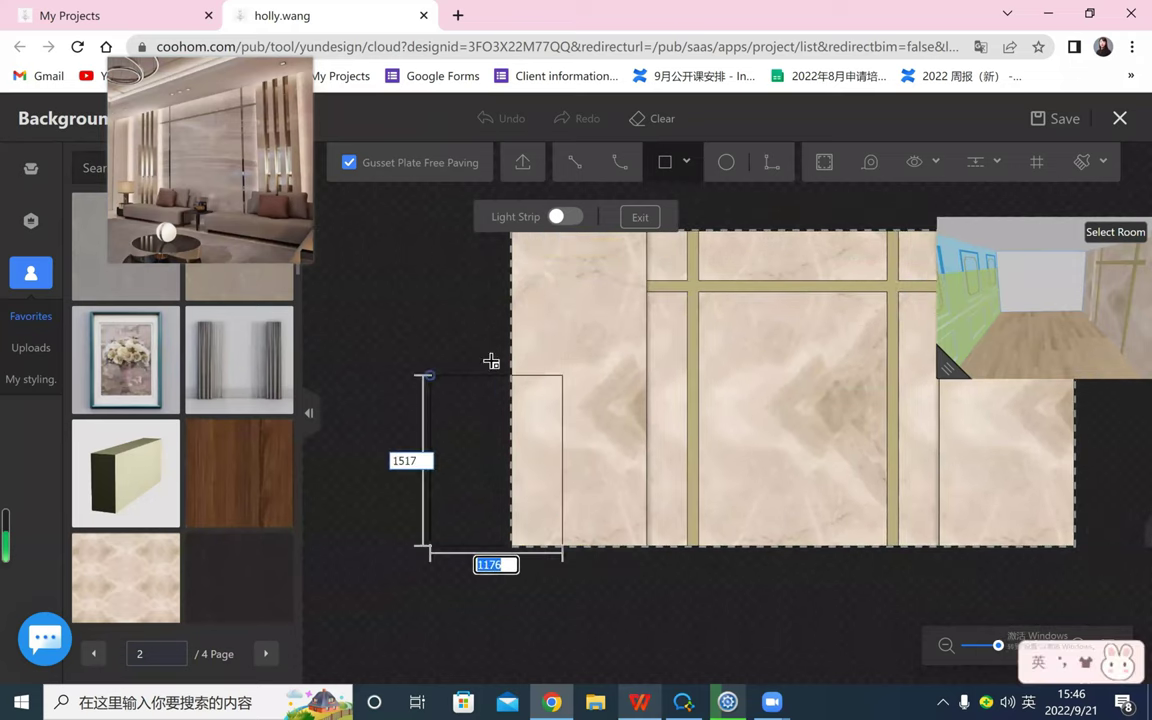
scroll(410, 319, down, 1)
key(Escape)
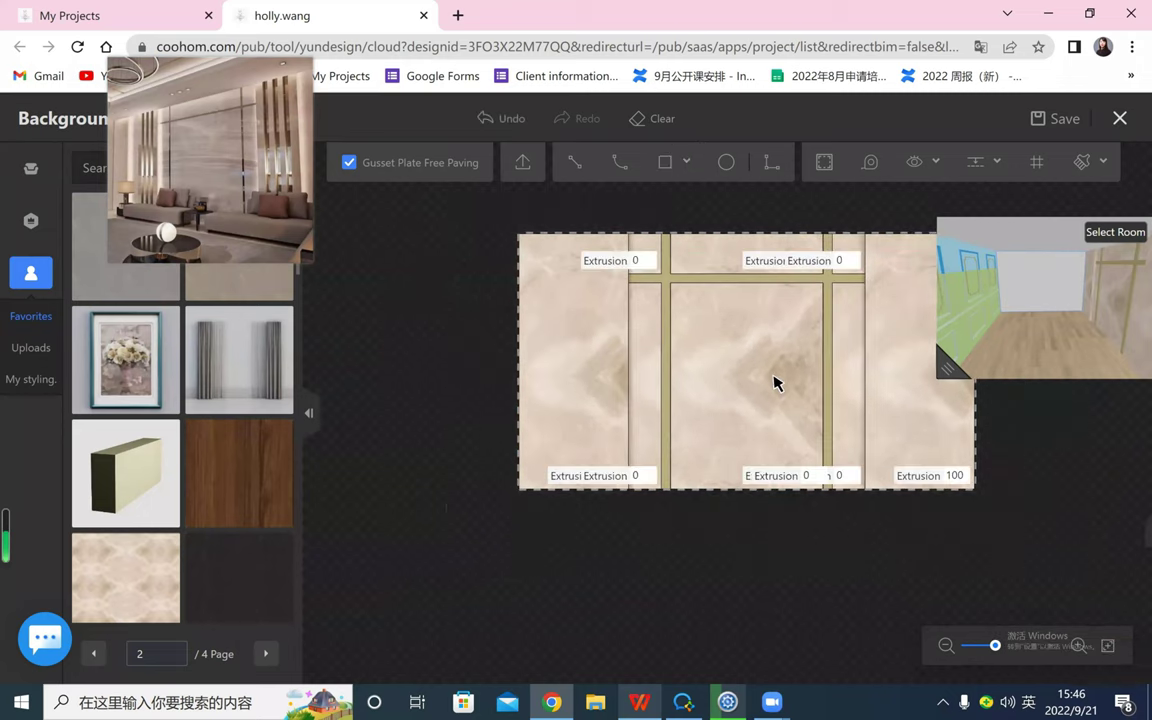
- Draw a full-height vertical rectangle about 99 mm wide and 2800 mm high near the outer edge of the left extruded panel
key(r)
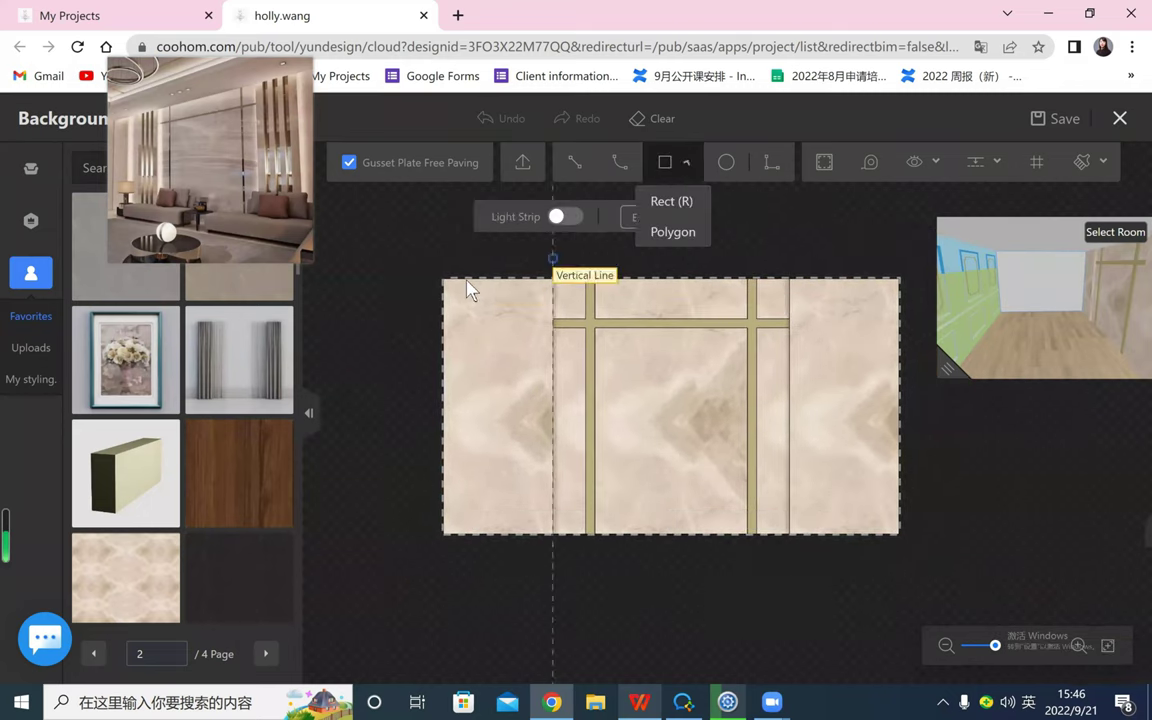
click(464, 280)
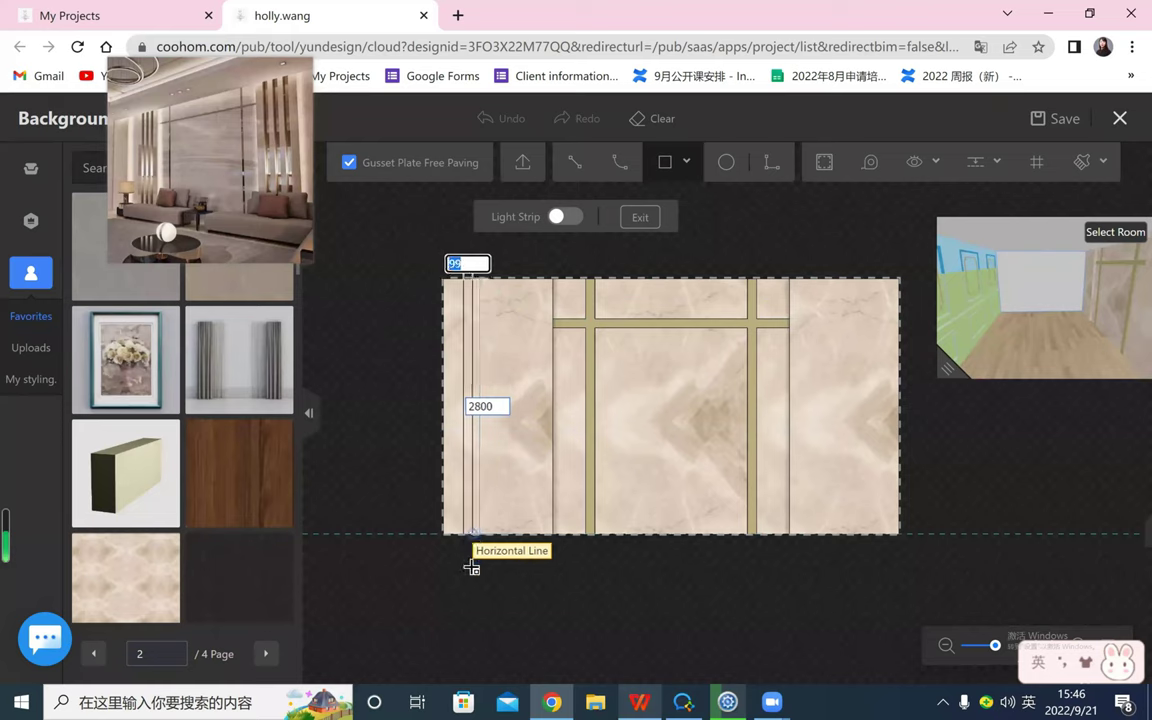
click(470, 565)
scroll(470, 585, up, 2)
scroll(466, 586, up, 1)
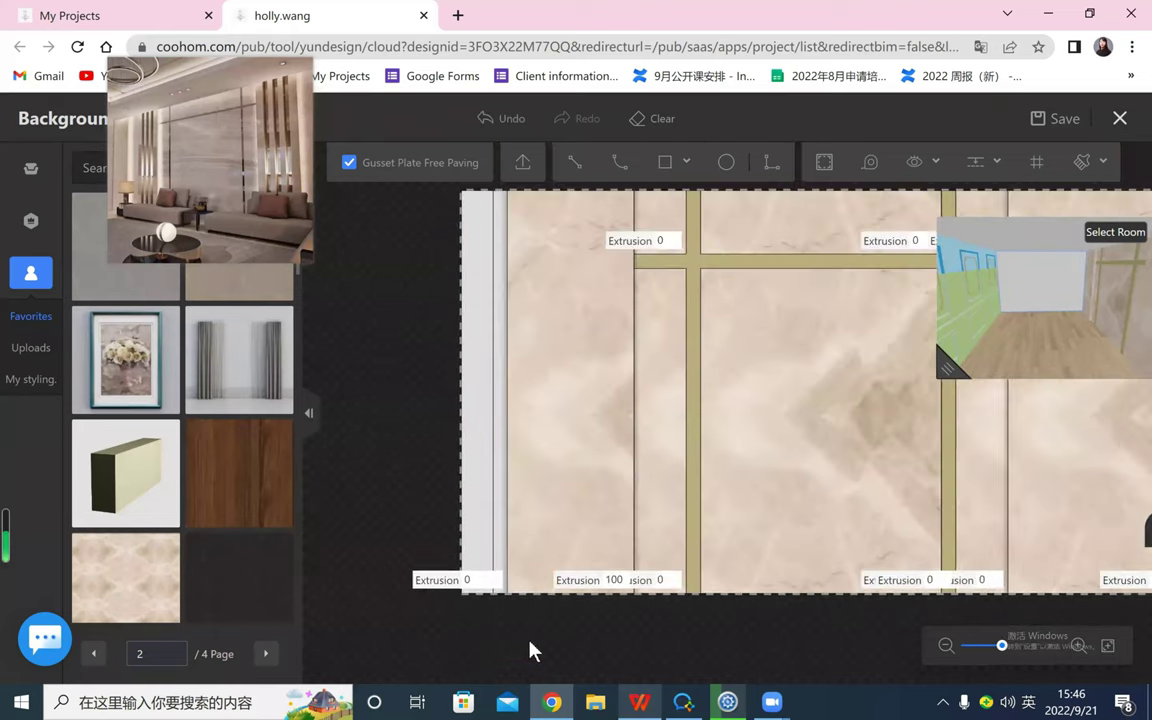
- Select the left edge line of the narrow vertical strip and show the dimensions of the wall sections in the layout
click(493, 231)
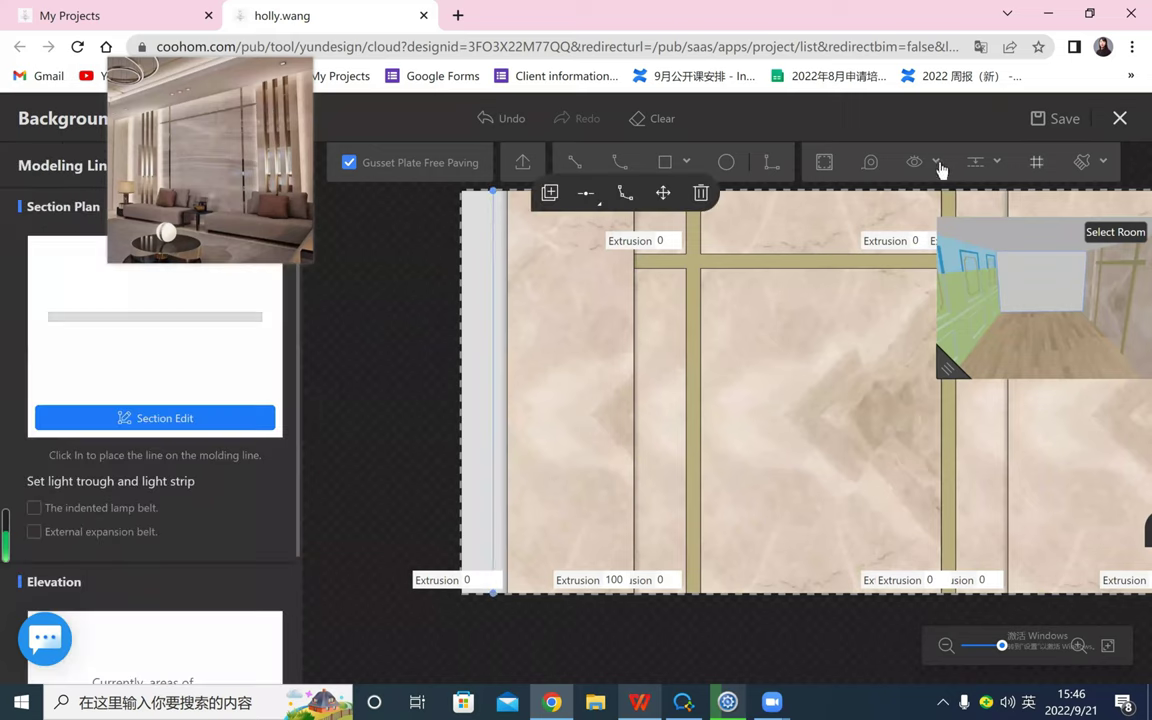
click(935, 163)
click(889, 233)
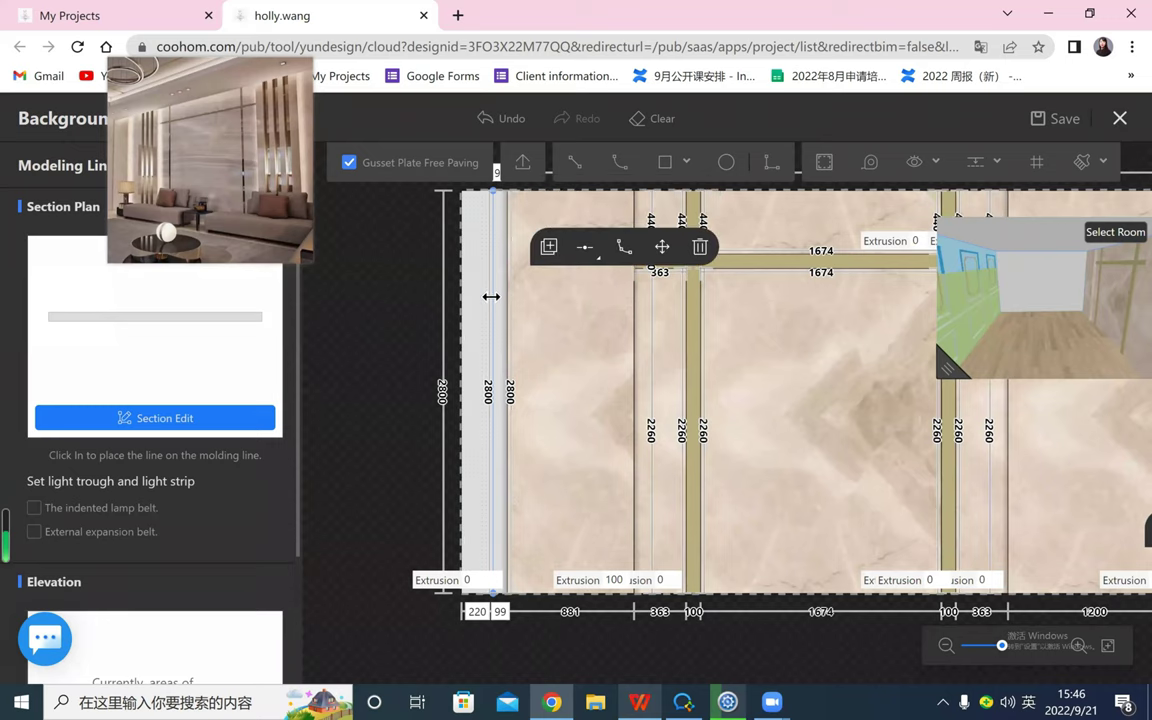
scroll(495, 524, down, 1)
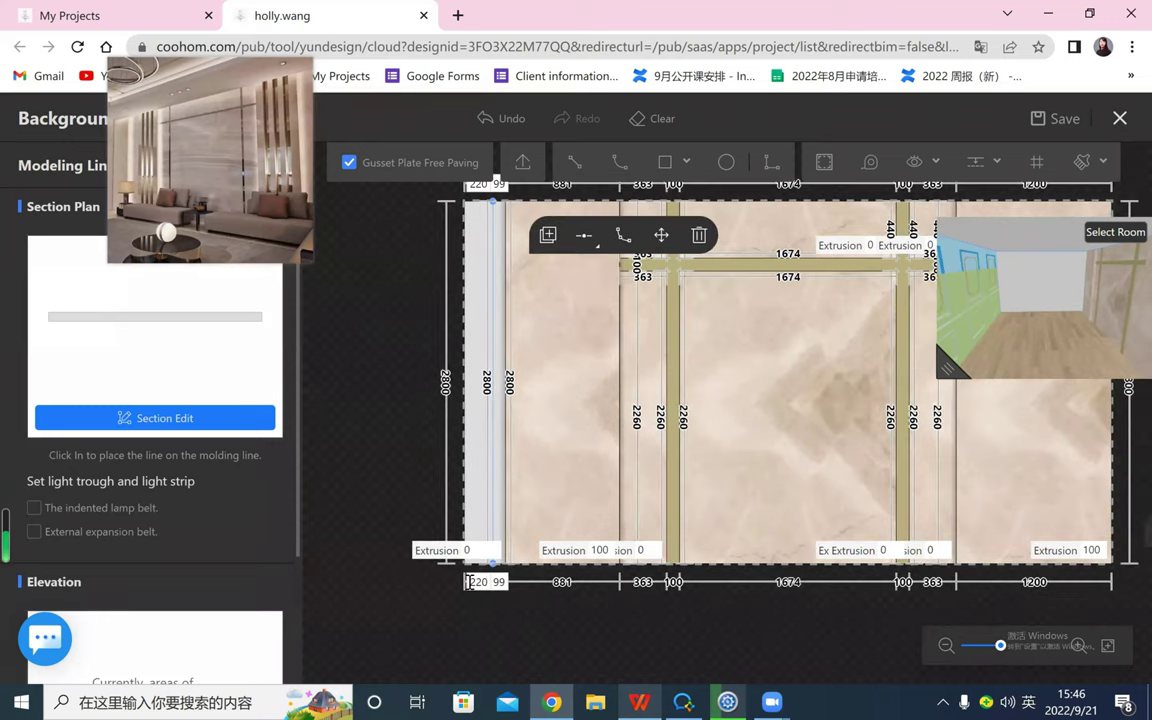
- Position the narrow vertical strip 200 mm from the wall's left edge and set its width to 100 mm
click(480, 582)
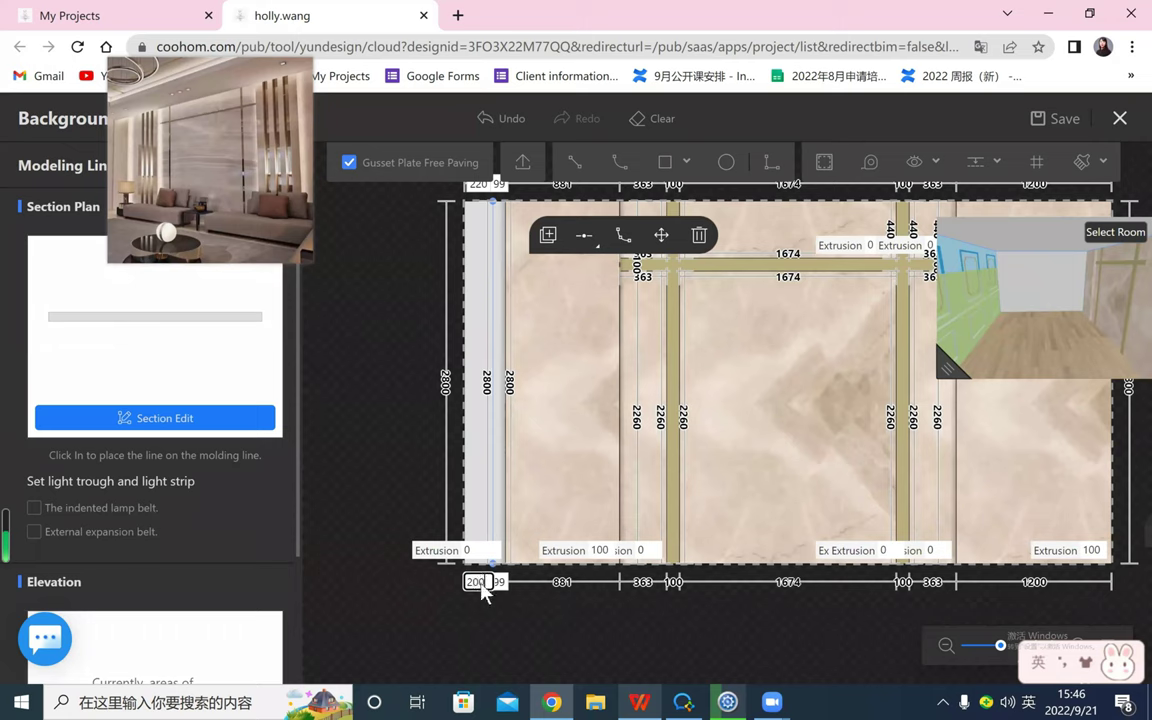
key(Return)
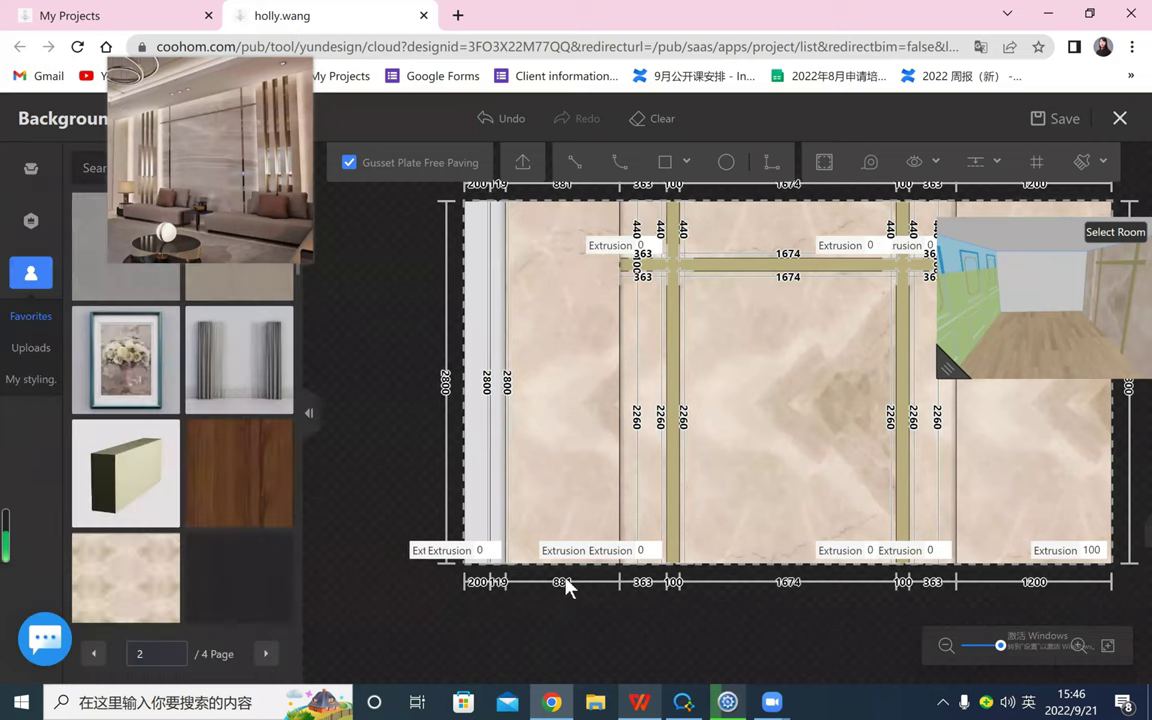
click(505, 429)
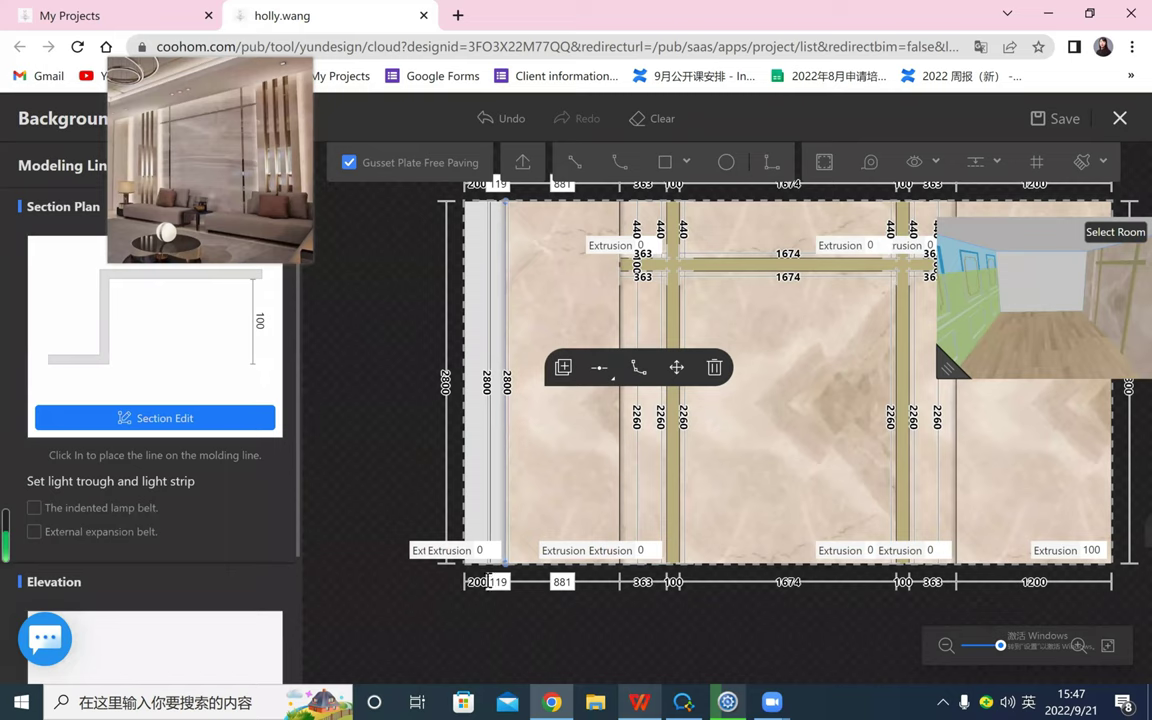
click(497, 581)
text(100)
key(Return)
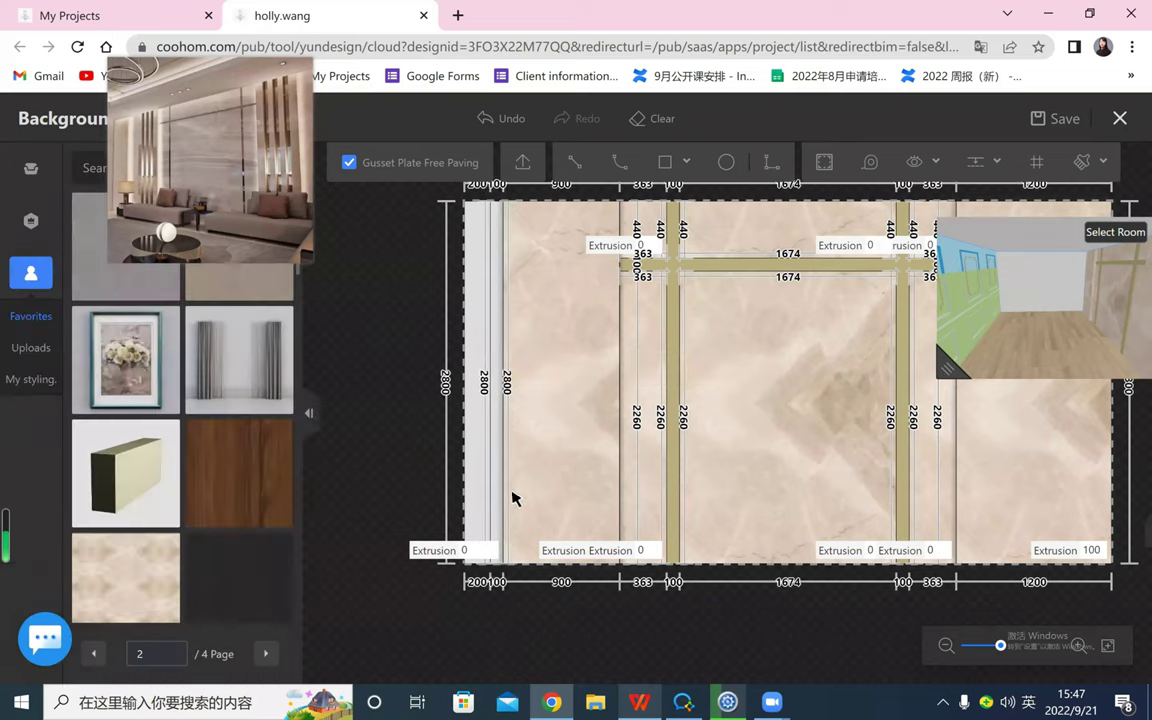
- Apply the favorite gold molding to the 100 mm wide vertical strip on the left extruded panel
click(491, 482)
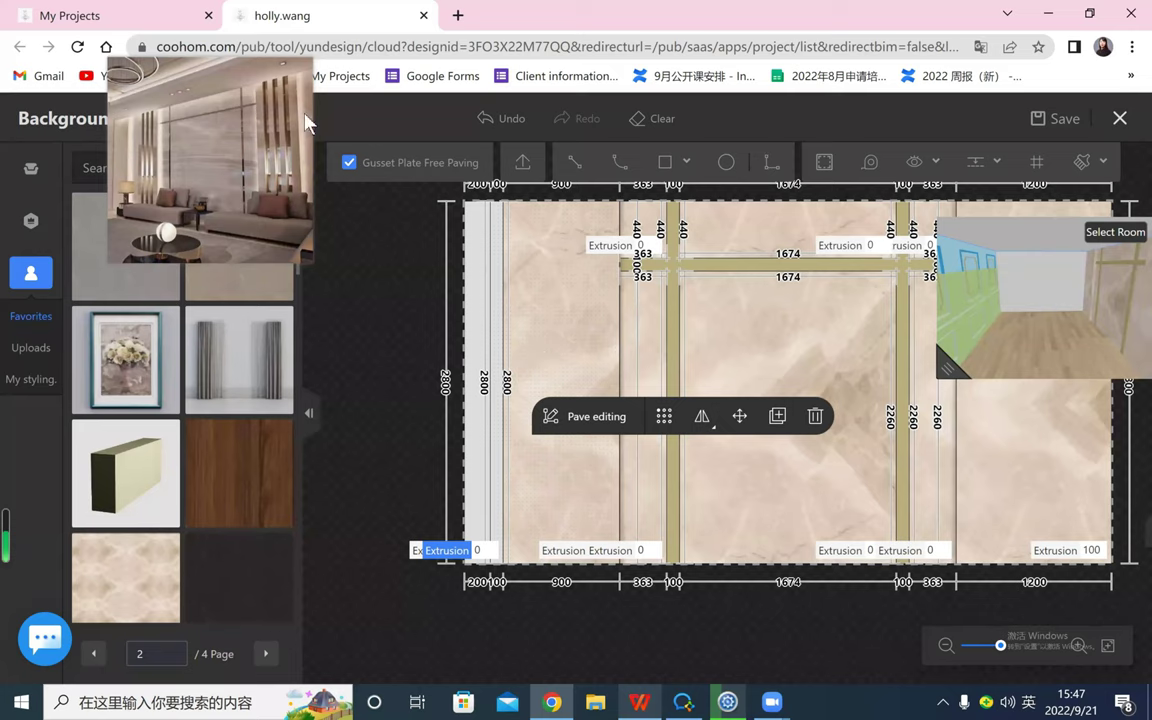
click(555, 624)
scroll(556, 625, up, 1)
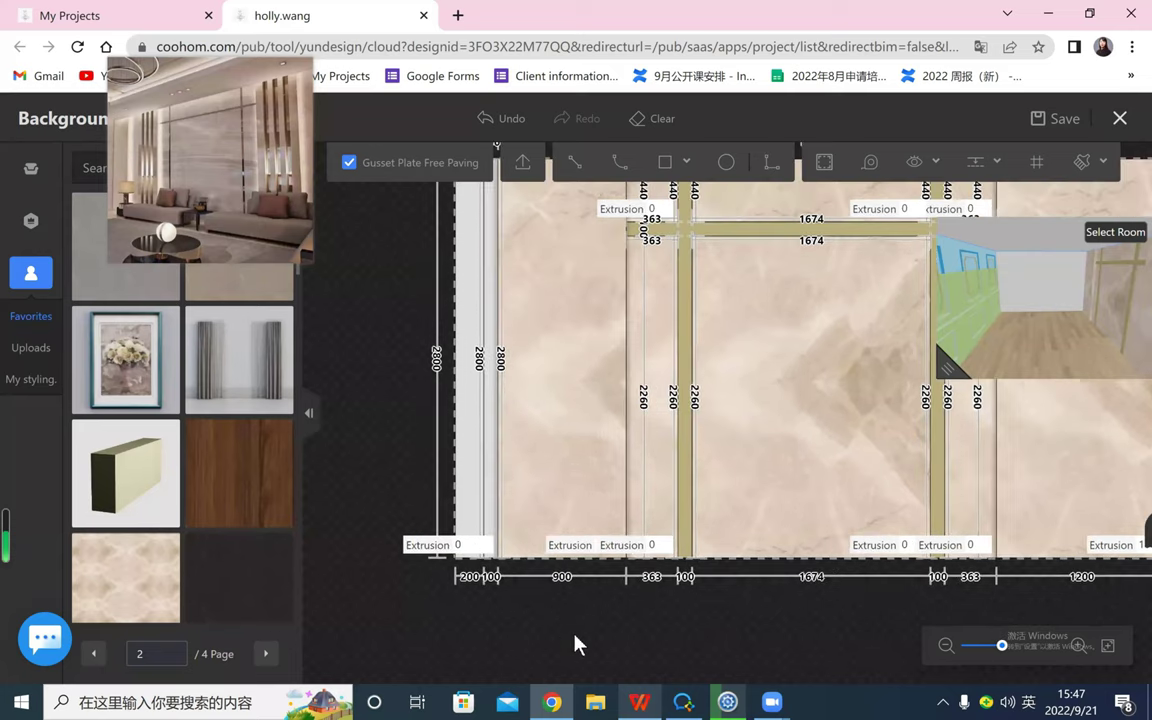
click(125, 475)
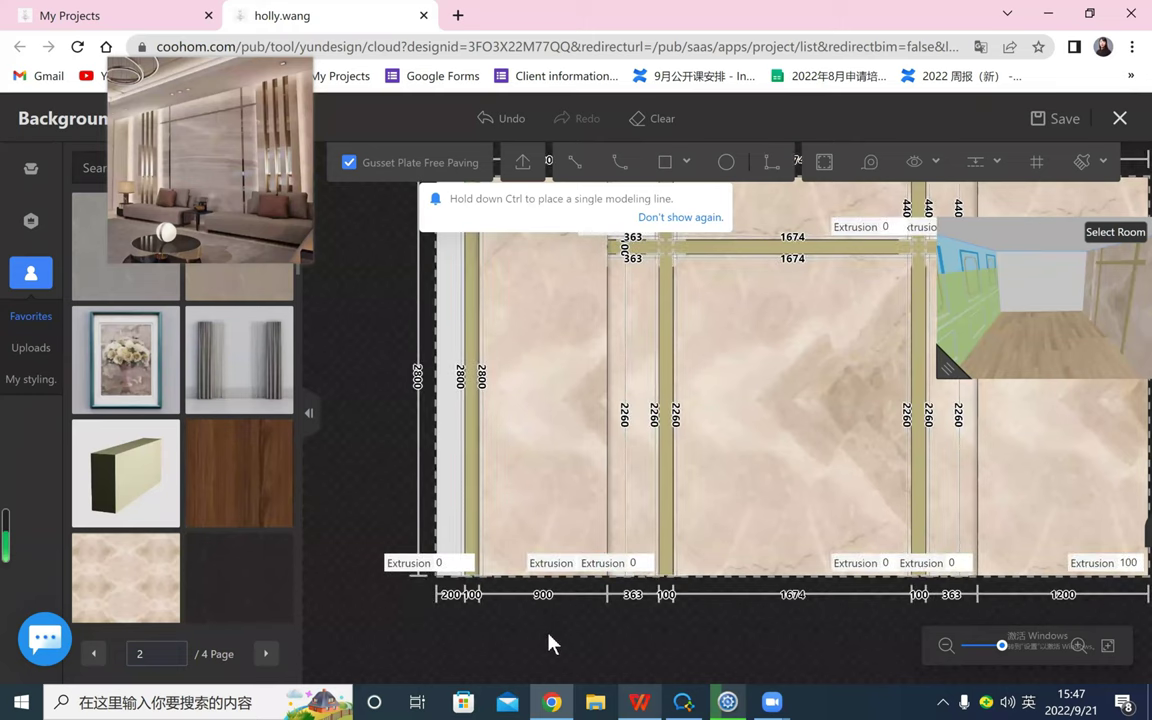
scroll(530, 636, down, 3)
scroll(528, 636, up, 3)
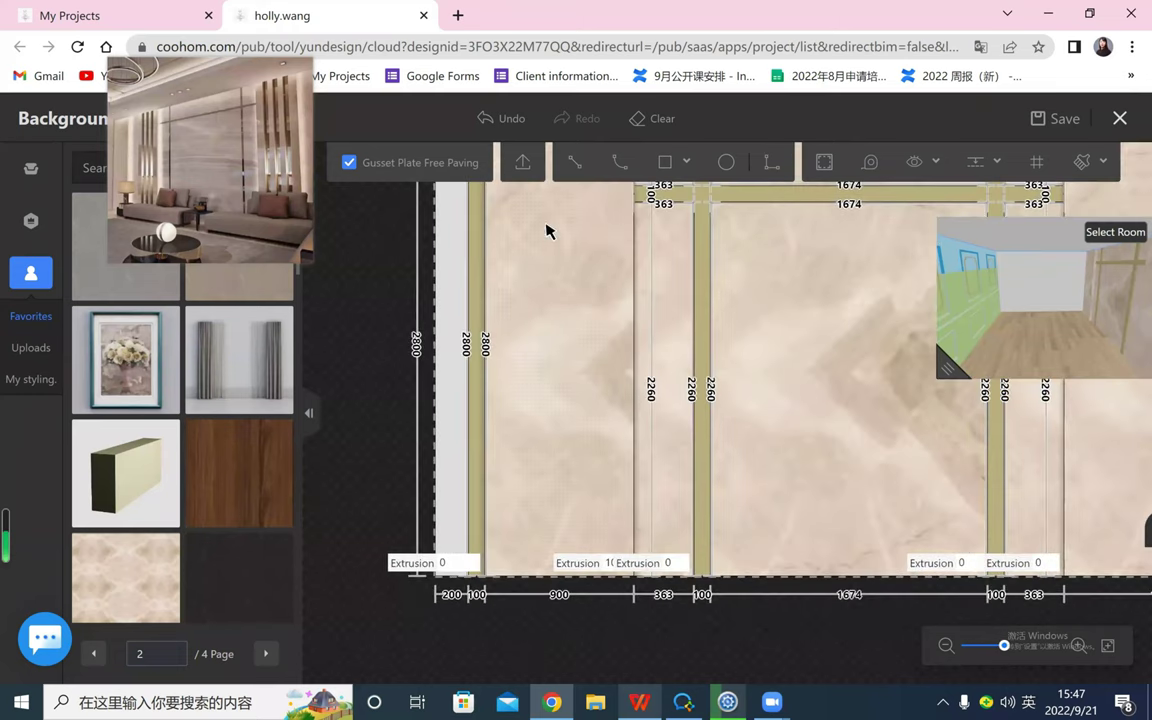
- Array the gold vertical strip by quantity, 3 on the X axis and 1 on the Y axis, with gaps of about 151 mm
drag(512, 601, 470, 191)
scroll(540, 501, down, 3)
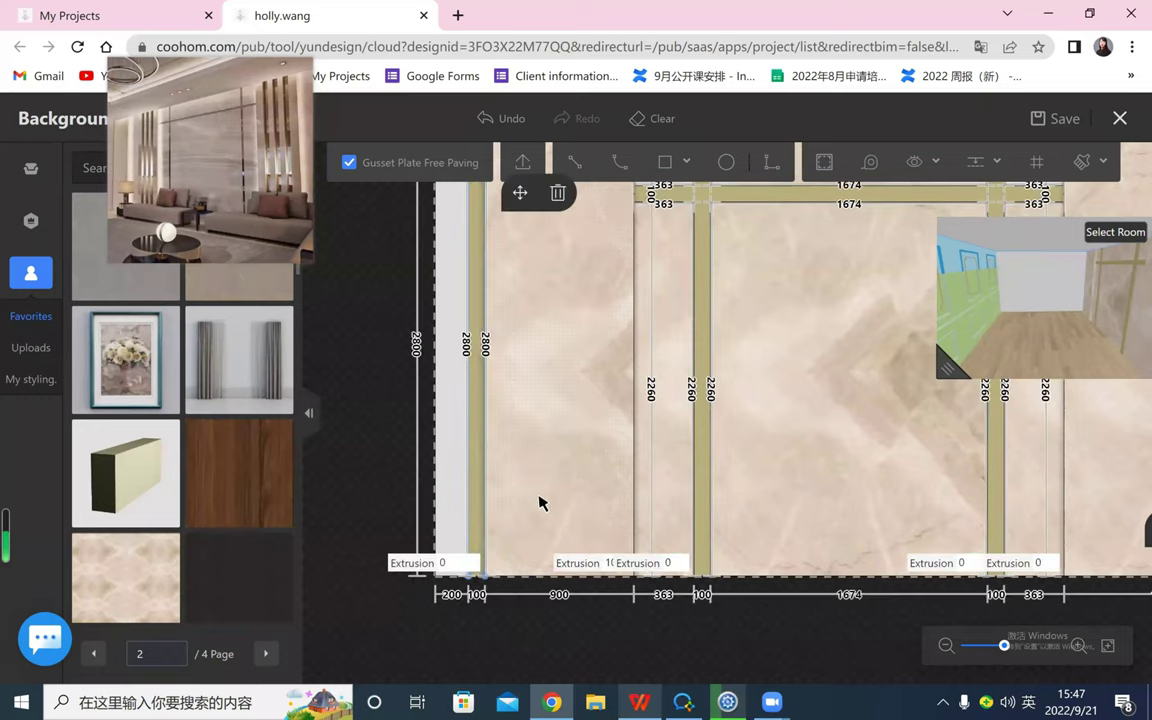
click(530, 603)
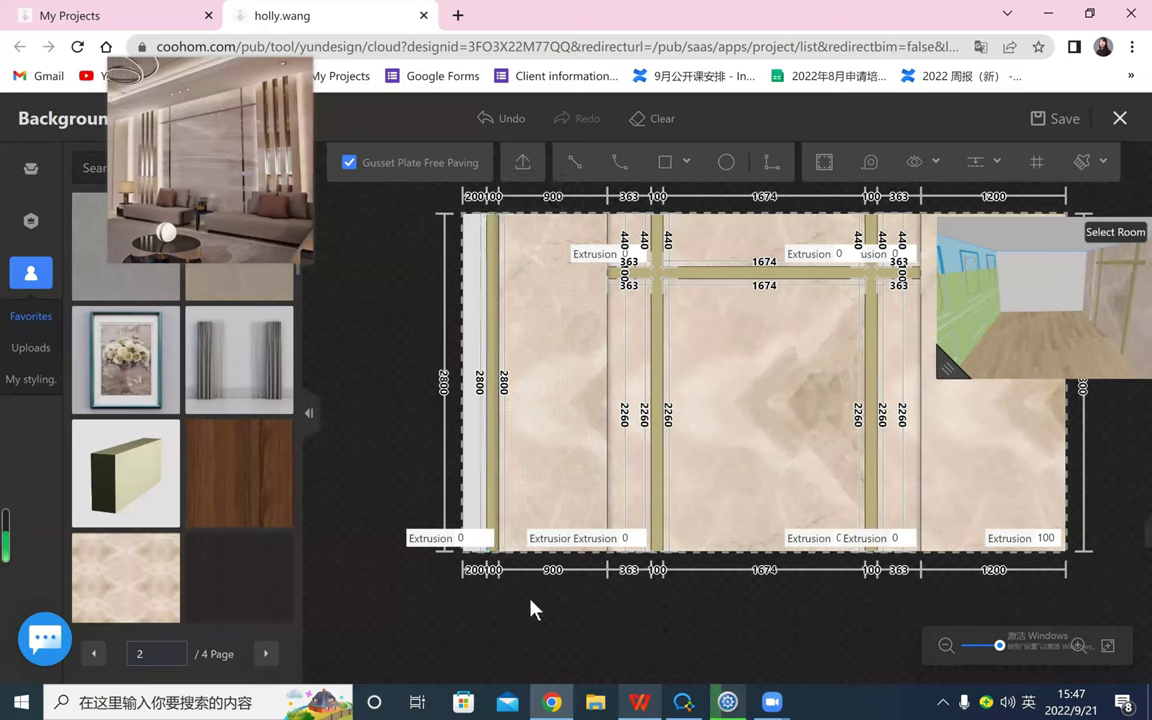
drag(521, 563, 487, 193)
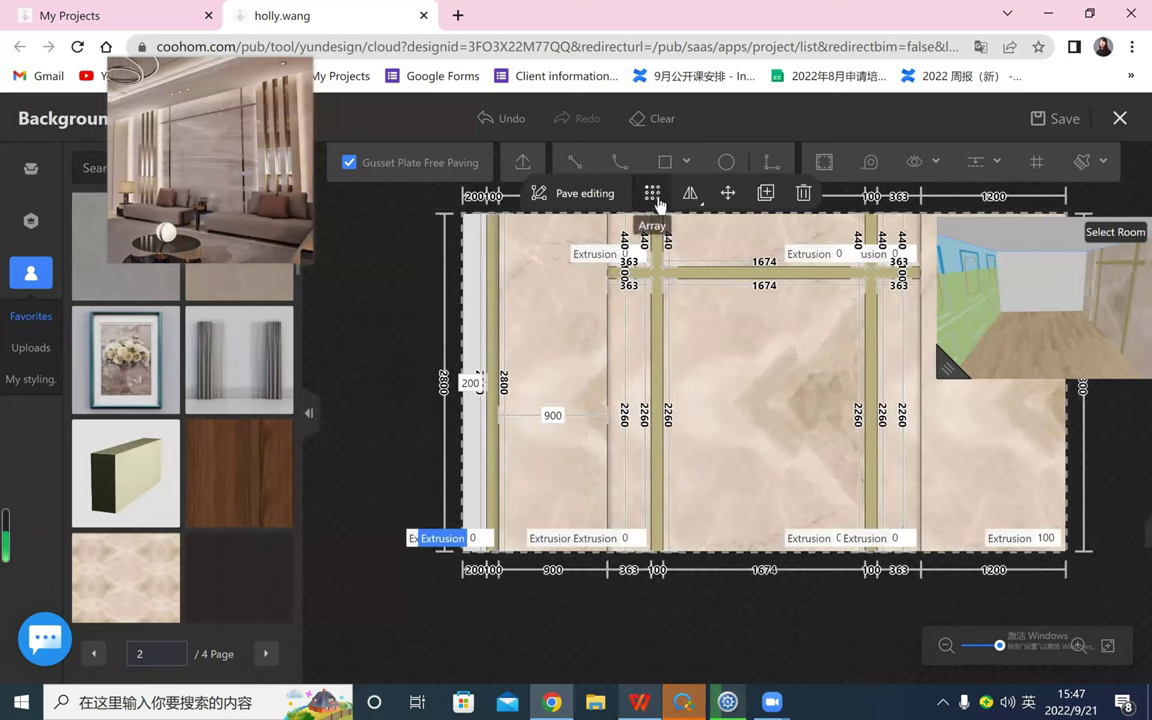
click(652, 195)
click(428, 646)
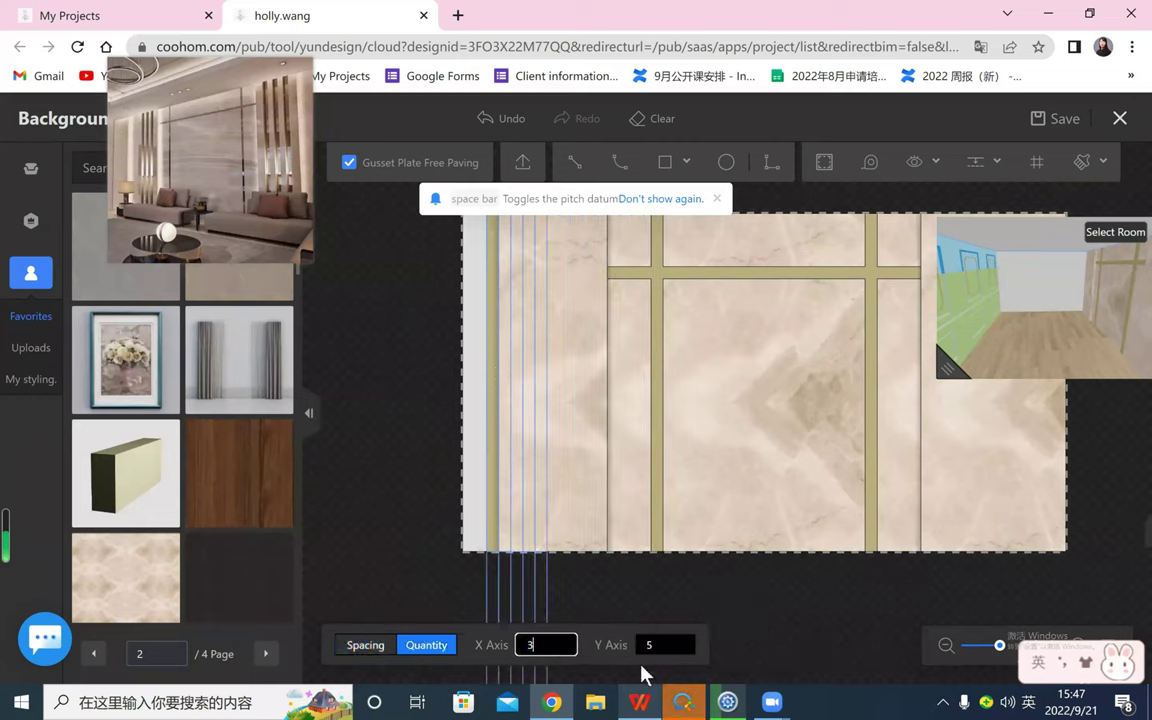
text(3)
key(Return)
key(Tab)
text(1)
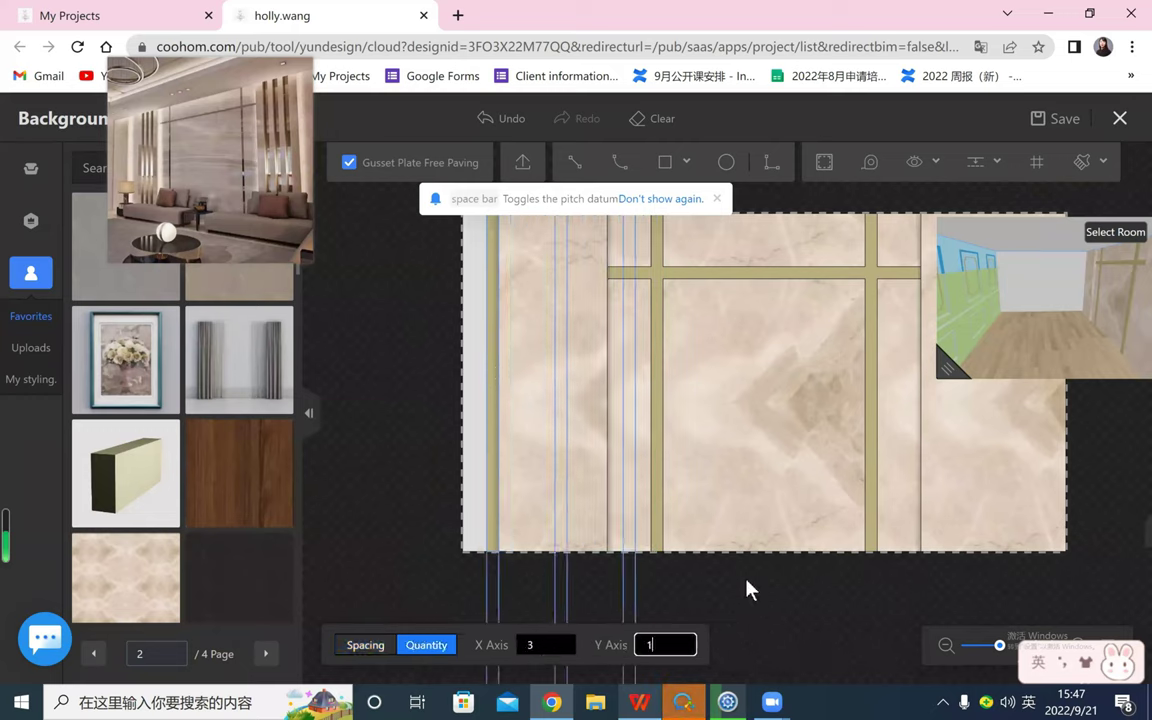
key(Return)
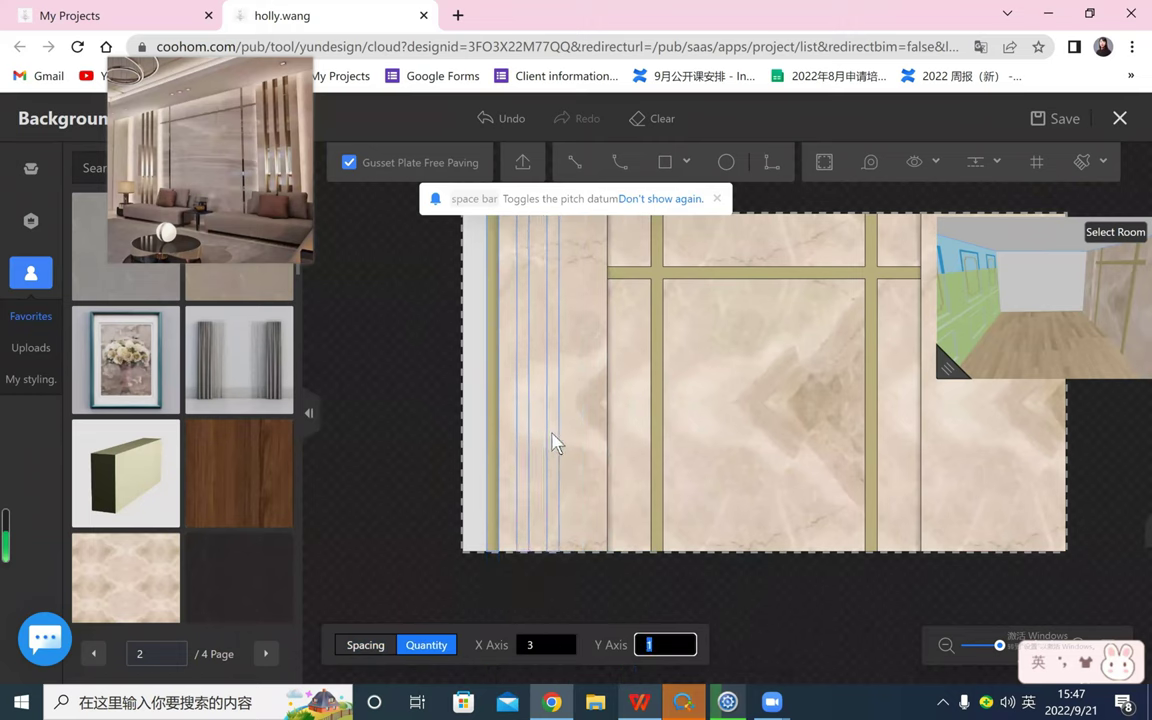
click(558, 443)
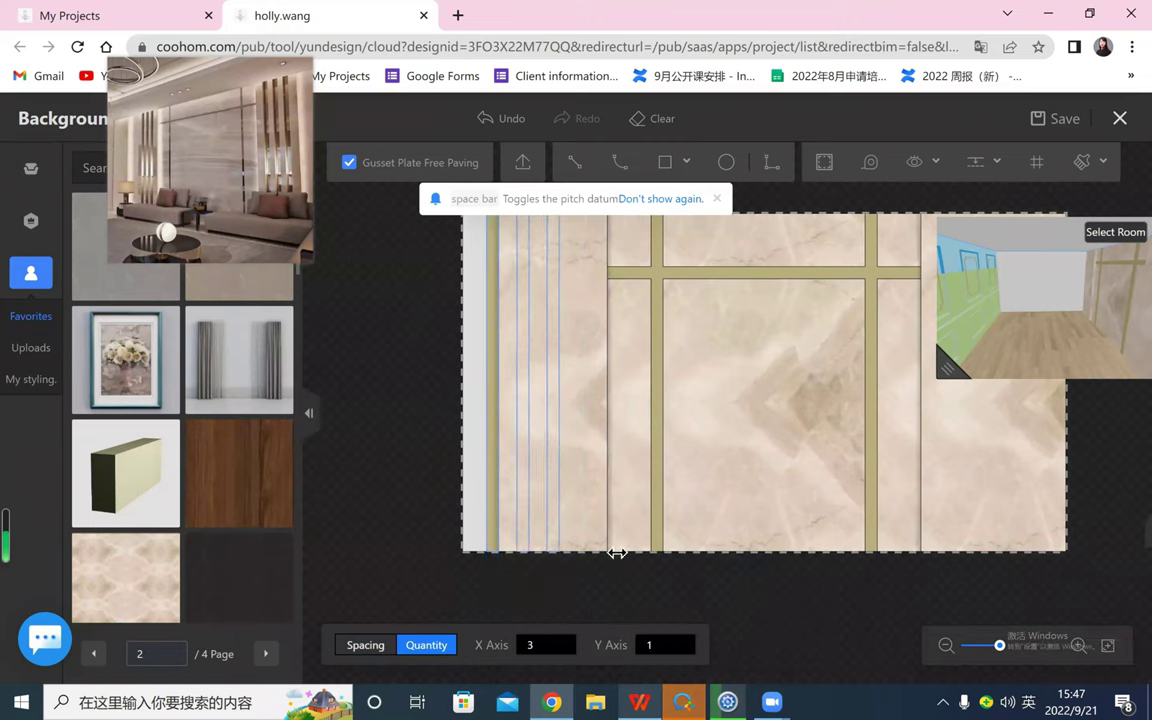
- Copy the marble paving with the material brush onto the three white sections beside and between the new gold strips
scroll(411, 590, up, 3)
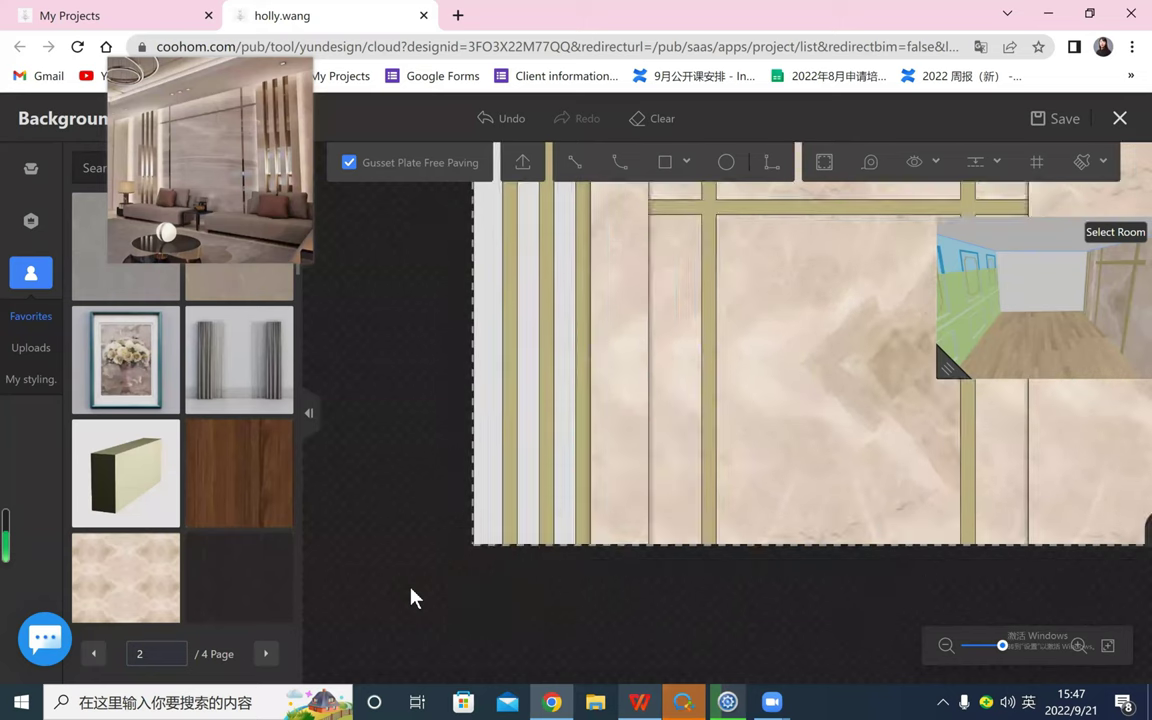
scroll(411, 590, down, 4)
scroll(537, 632, up, 1)
drag(588, 634, 537, 635)
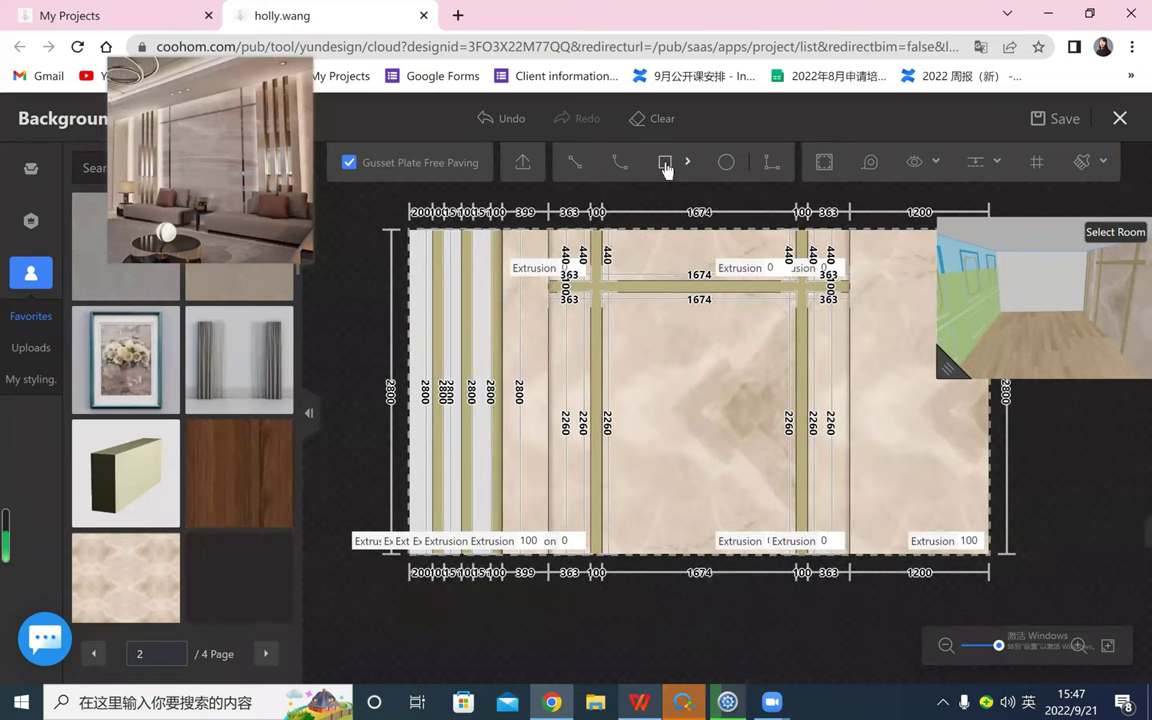
click(1082, 162)
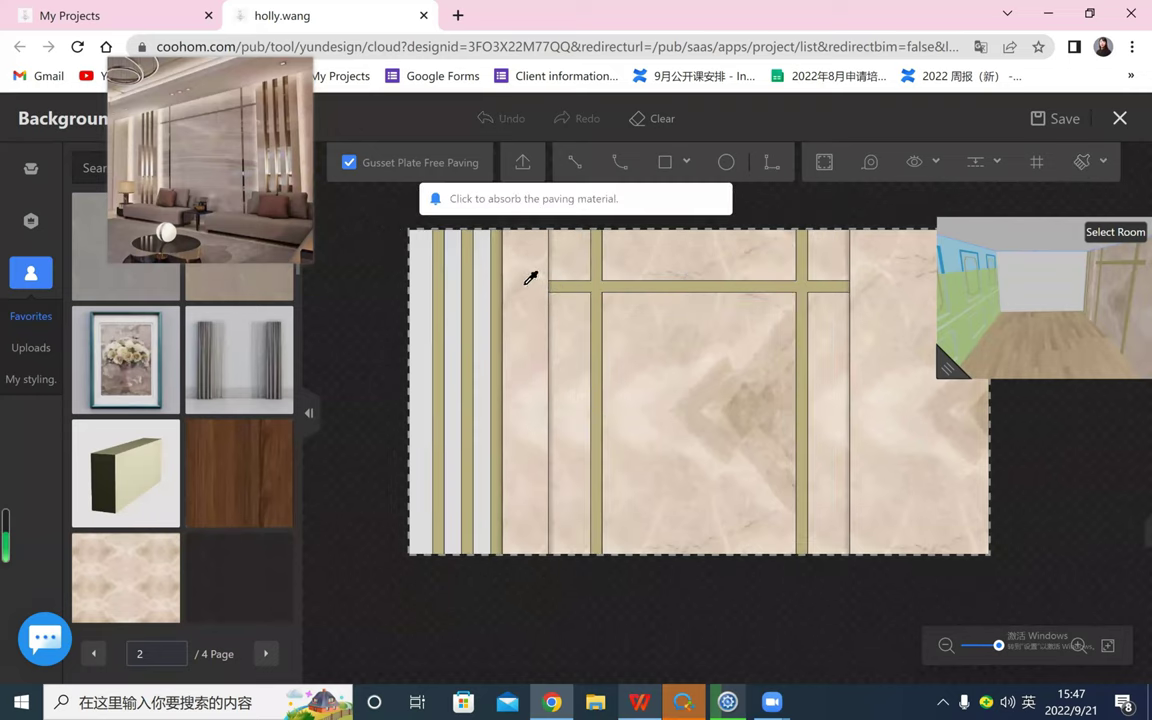
click(485, 260)
click(452, 266)
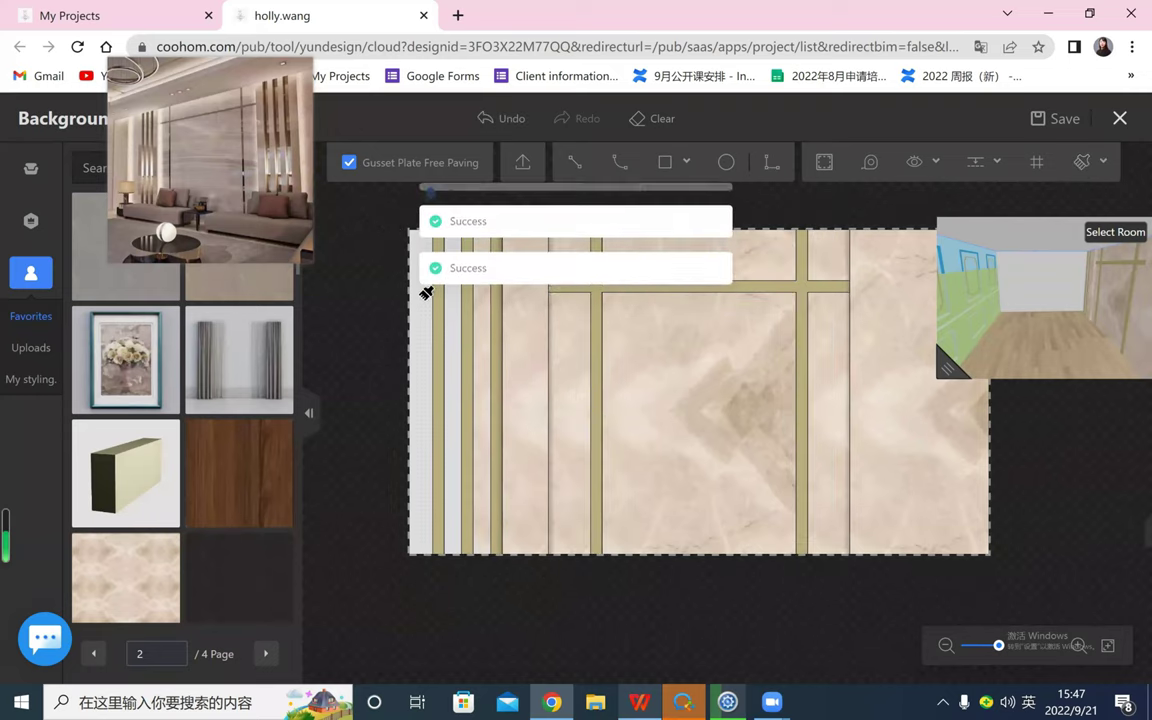
click(427, 290)
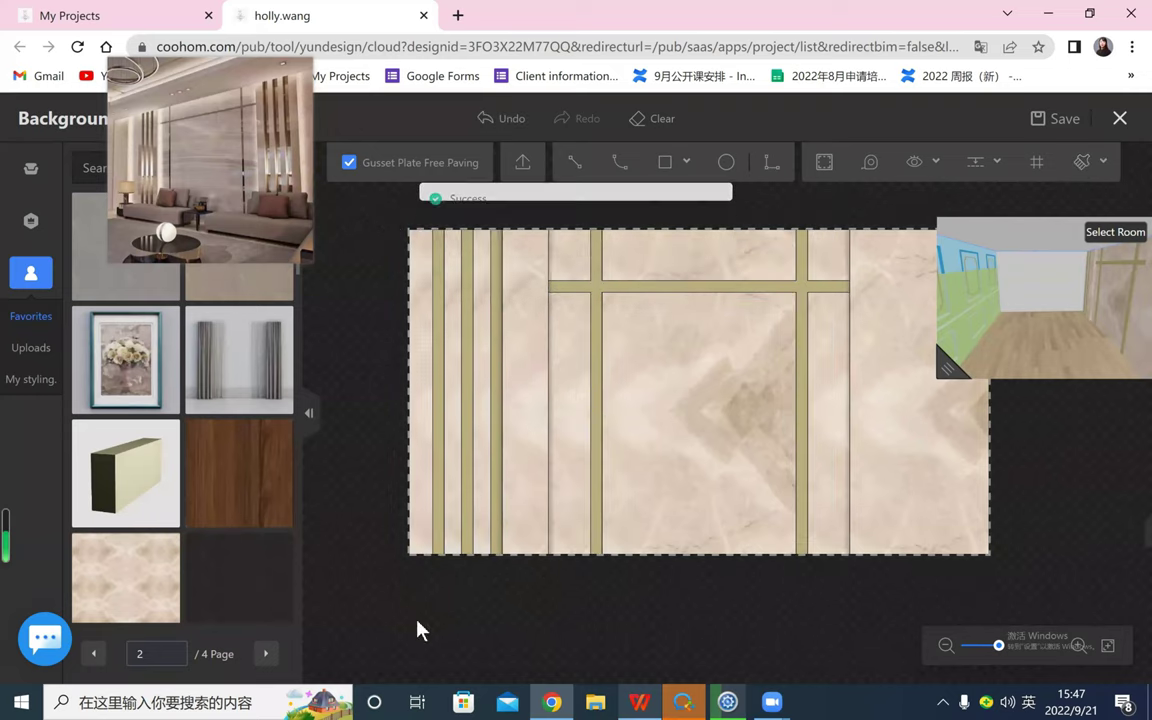
- Set the extrusion of the marble section between the second and third gold strips of the left panel to 100 mm
scroll(437, 616, down, 2)
scroll(476, 622, up, 5)
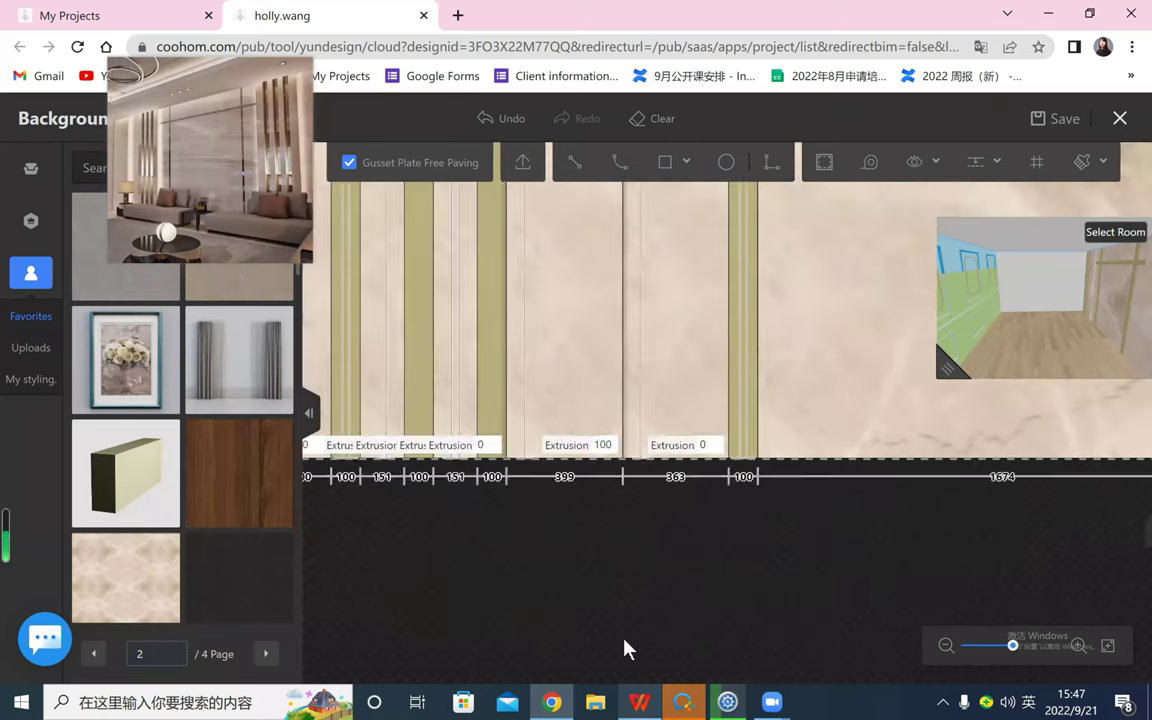
click(491, 403)
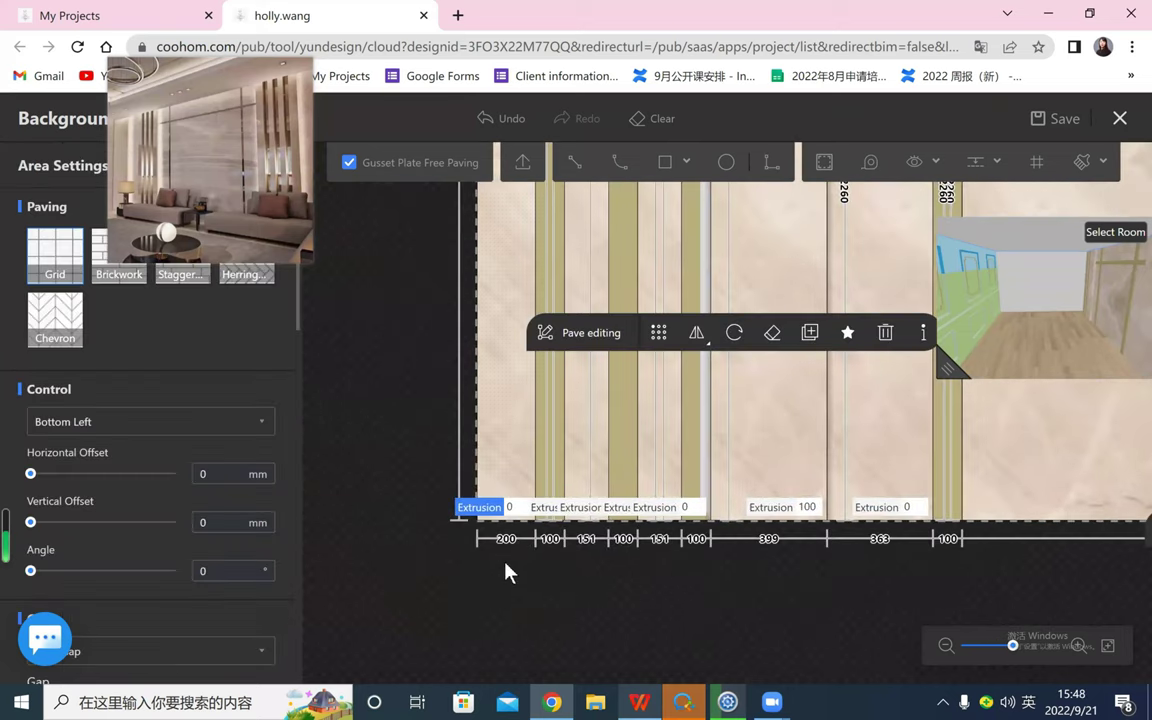
click(765, 452)
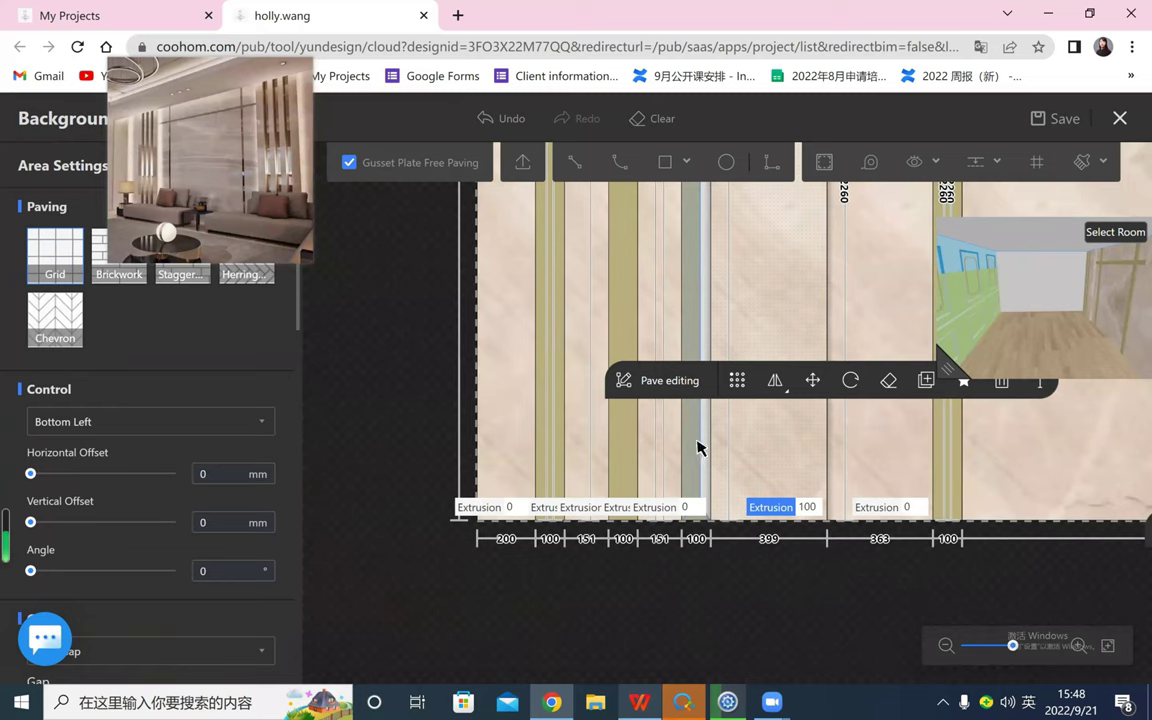
click(658, 448)
click(658, 445)
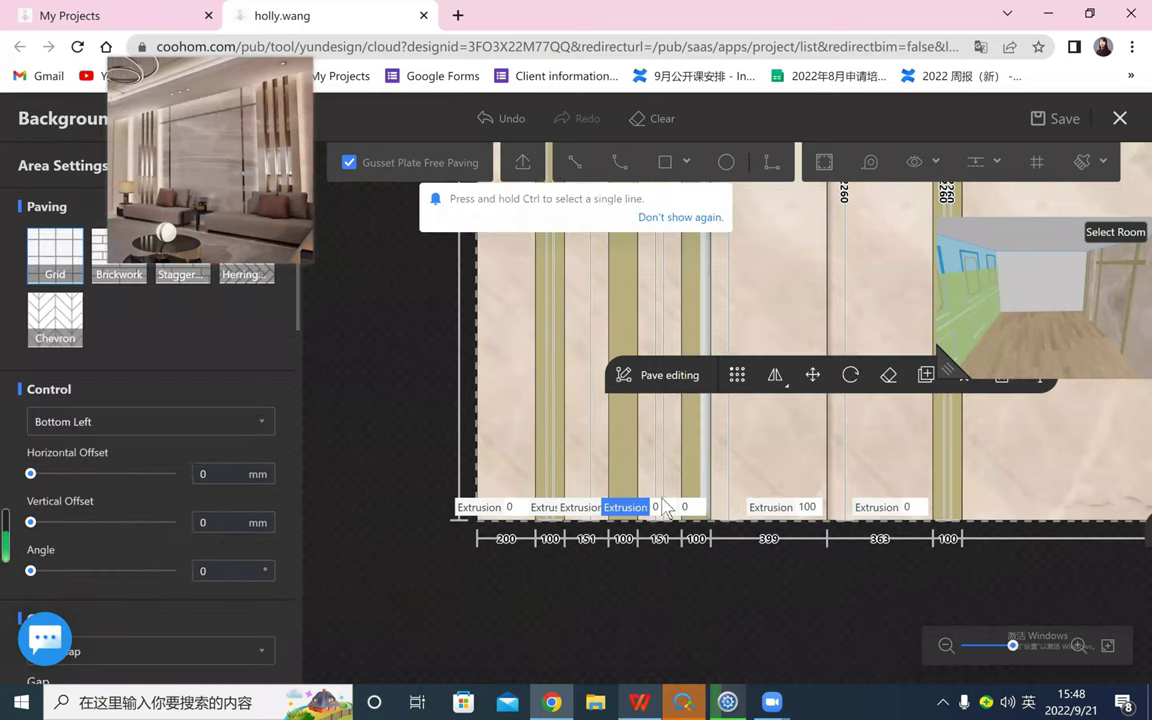
click(662, 506)
text(100)
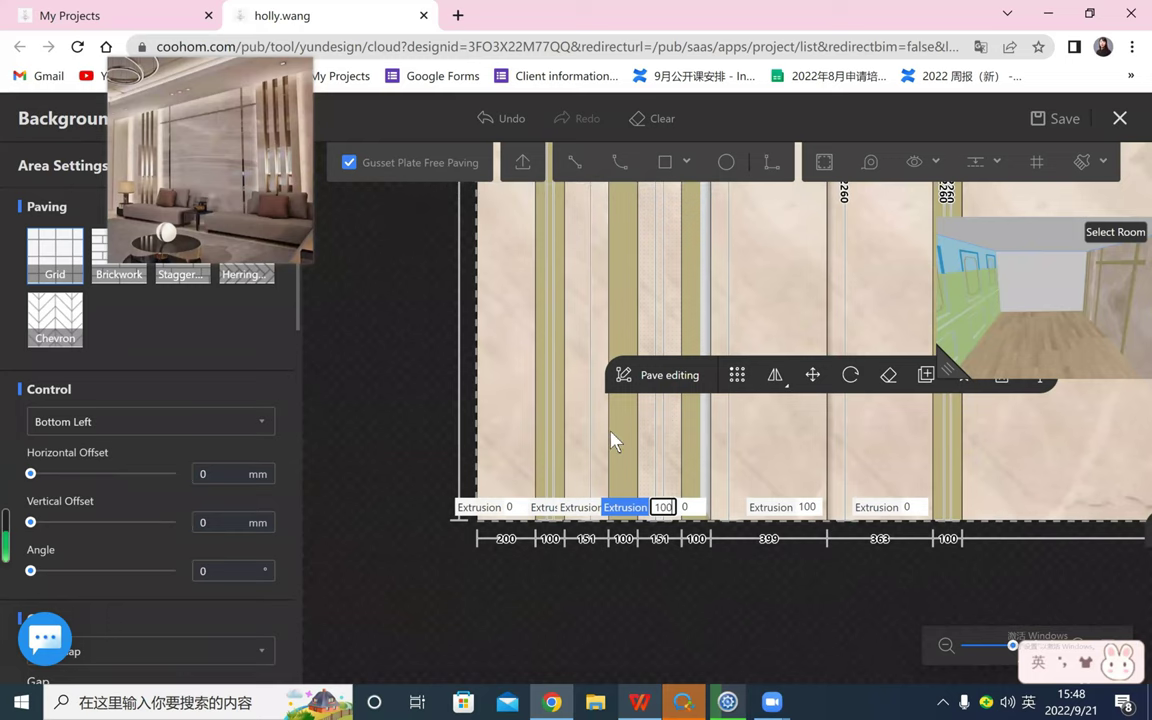
click(607, 553)
- Set the extrusion to 100 mm for the marble section between the first and second gold strips and for the outermost 200 mm section
click(624, 437)
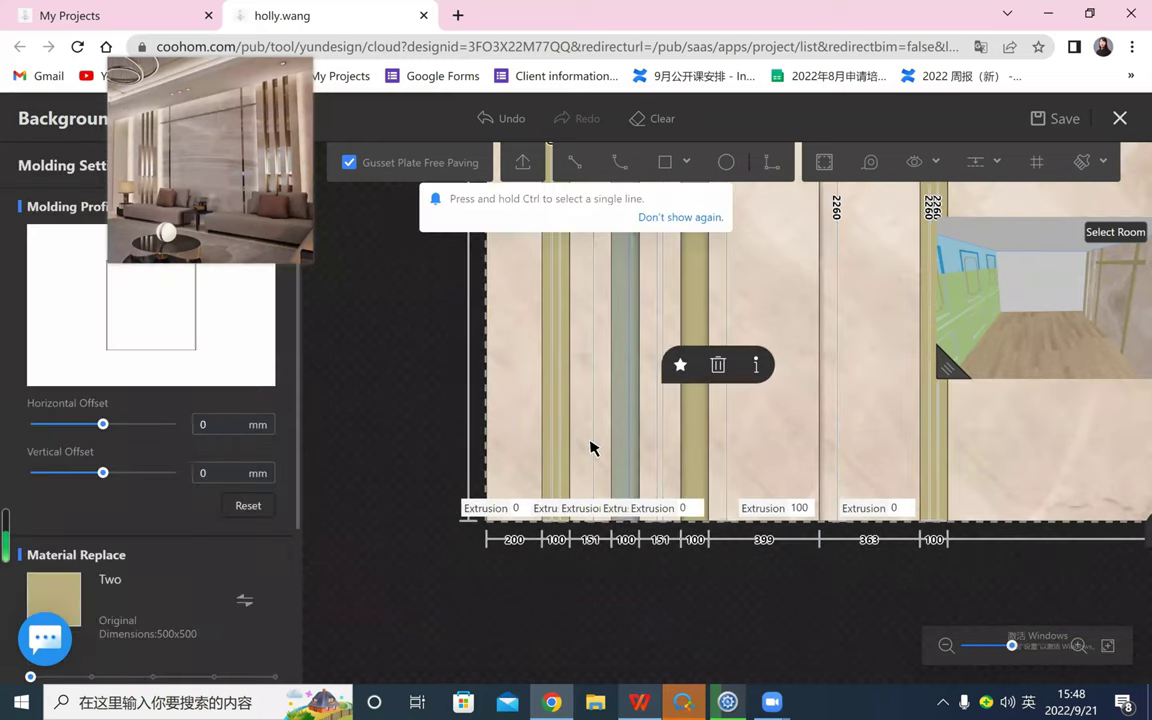
click(593, 510)
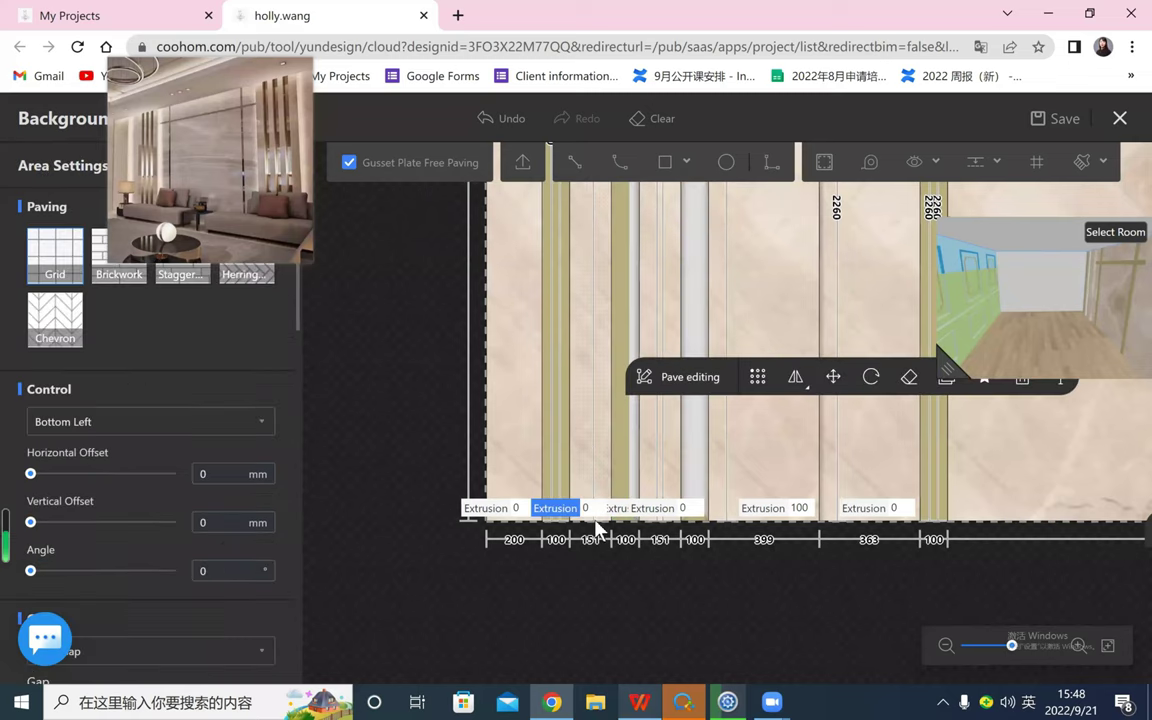
text(100)
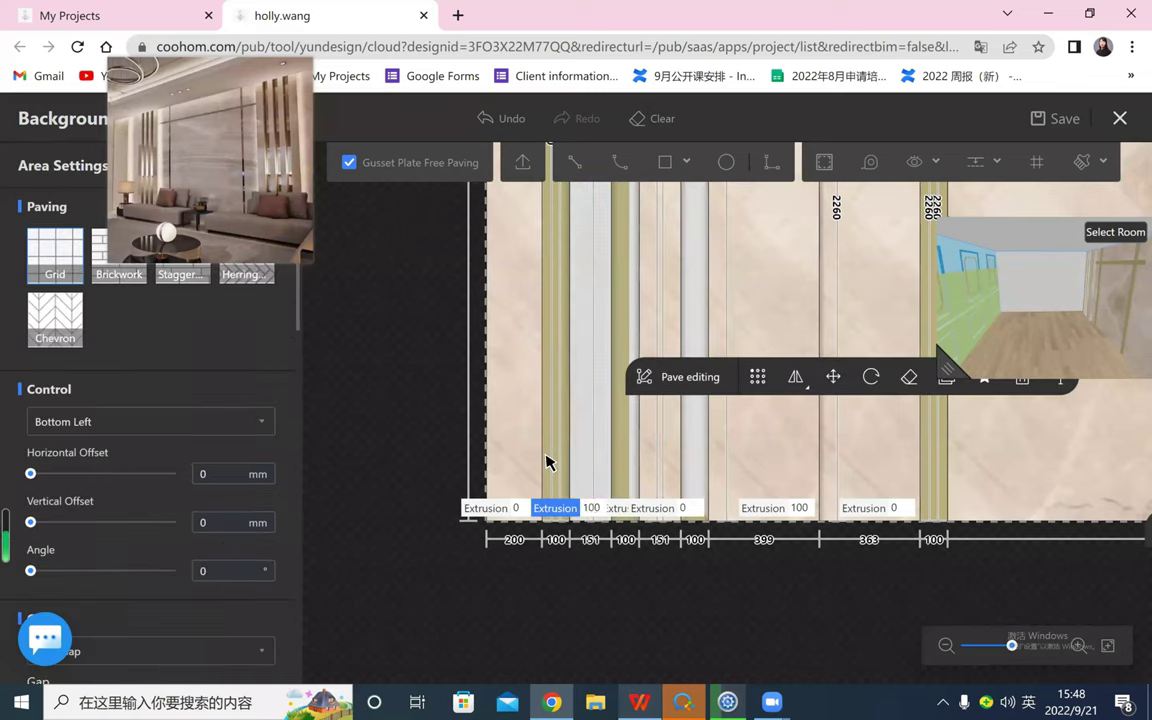
key(Return)
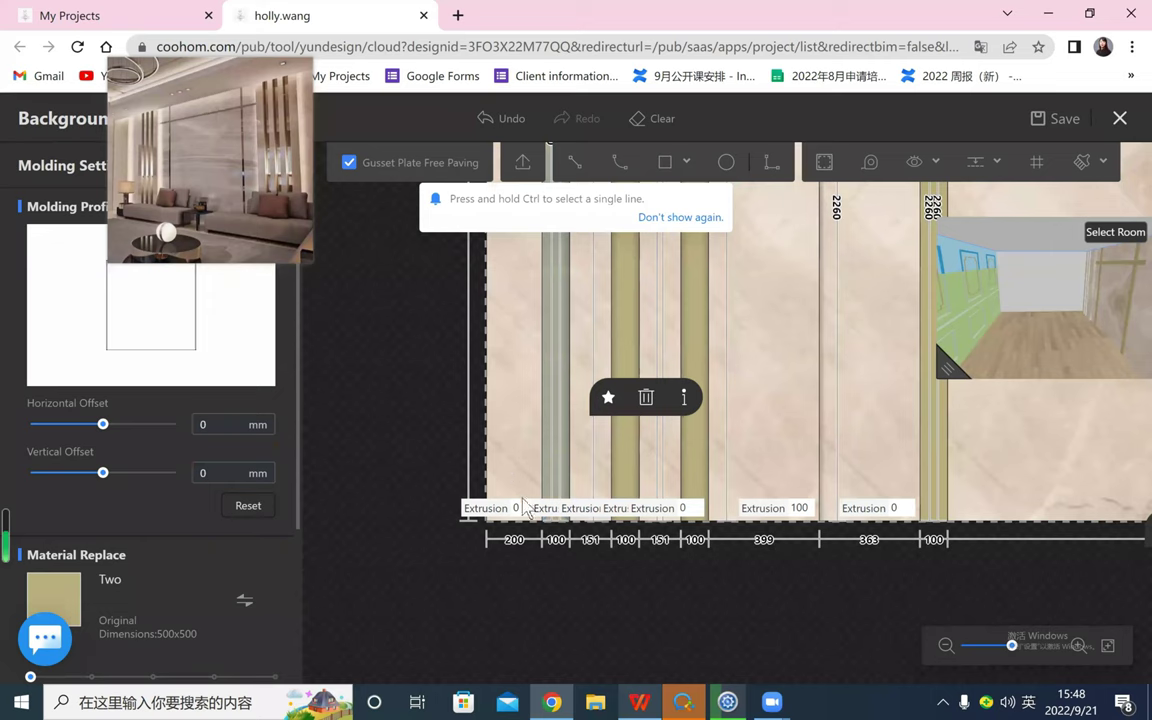
click(522, 502)
text(100)
key(Return)
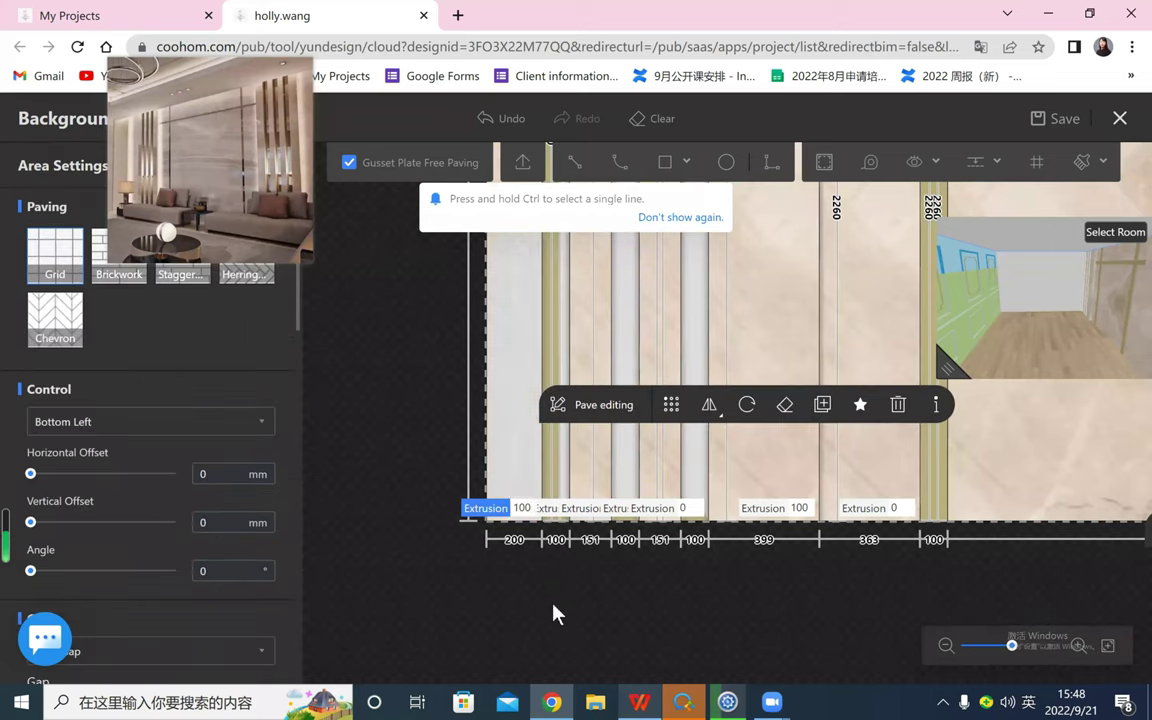
click(556, 614)
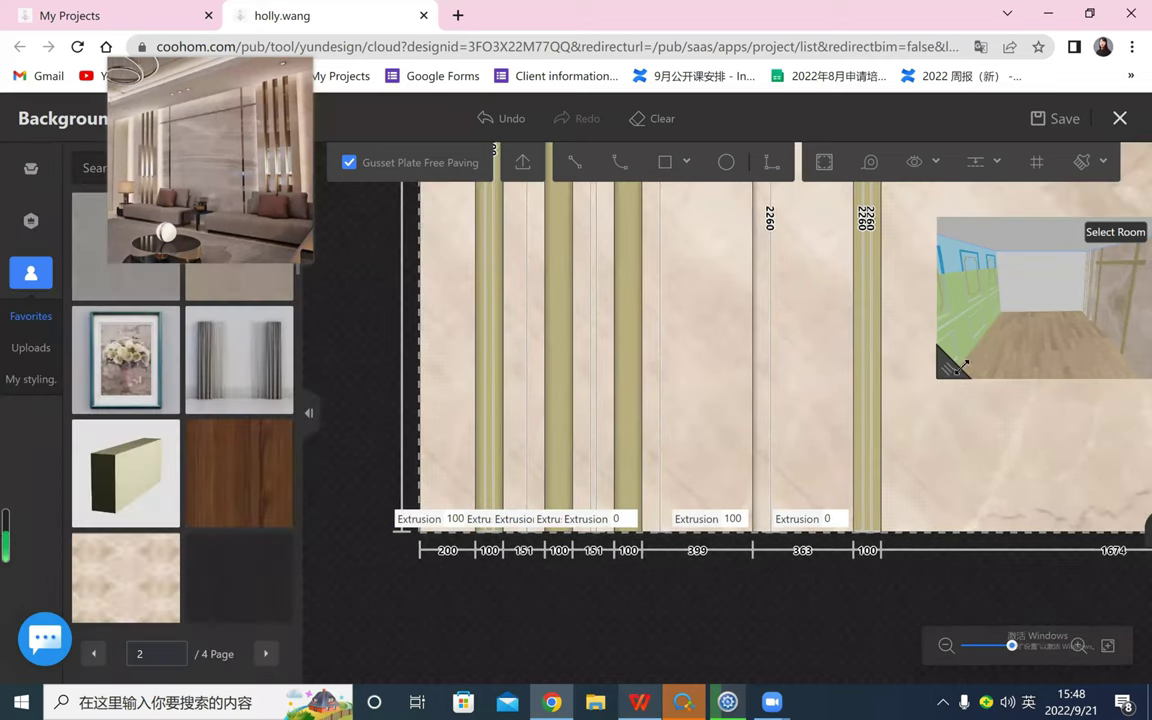
- Inspect the gold strips and extruded marble sections of the left panel in the enlarged 3D room preview, then shrink the preview
drag(948, 368, 325, 610)
drag(854, 496, 705, 618)
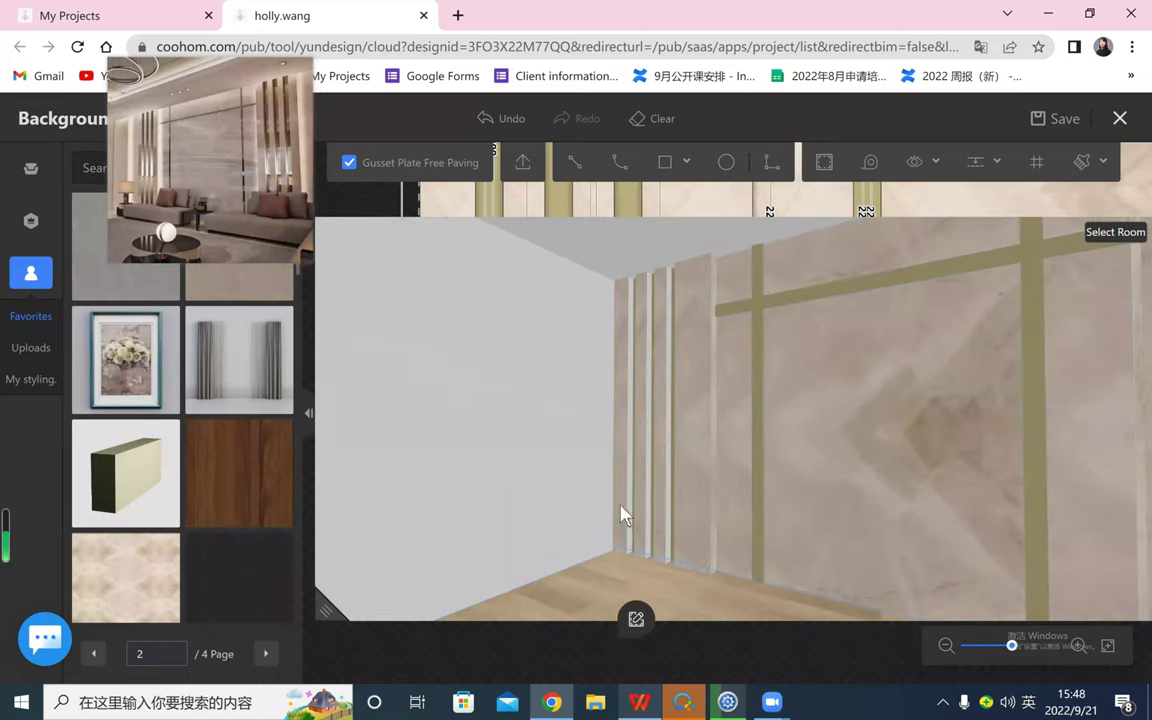
scroll(969, 491, up, 2)
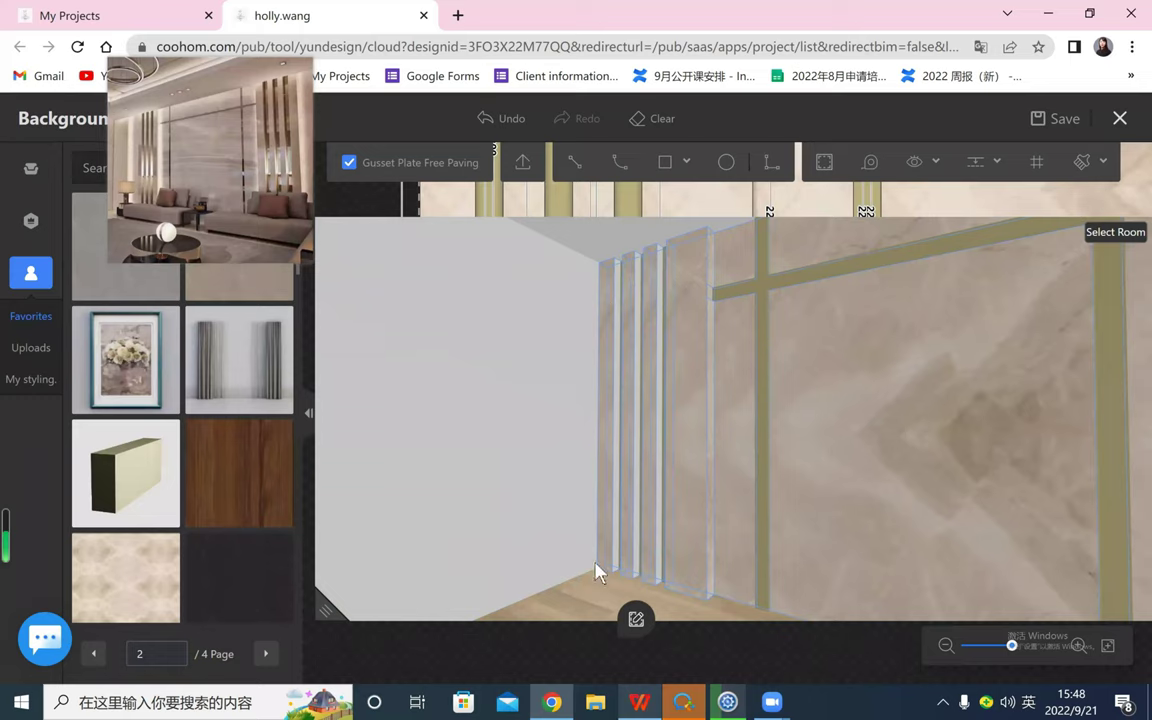
drag(562, 575, 355, 607)
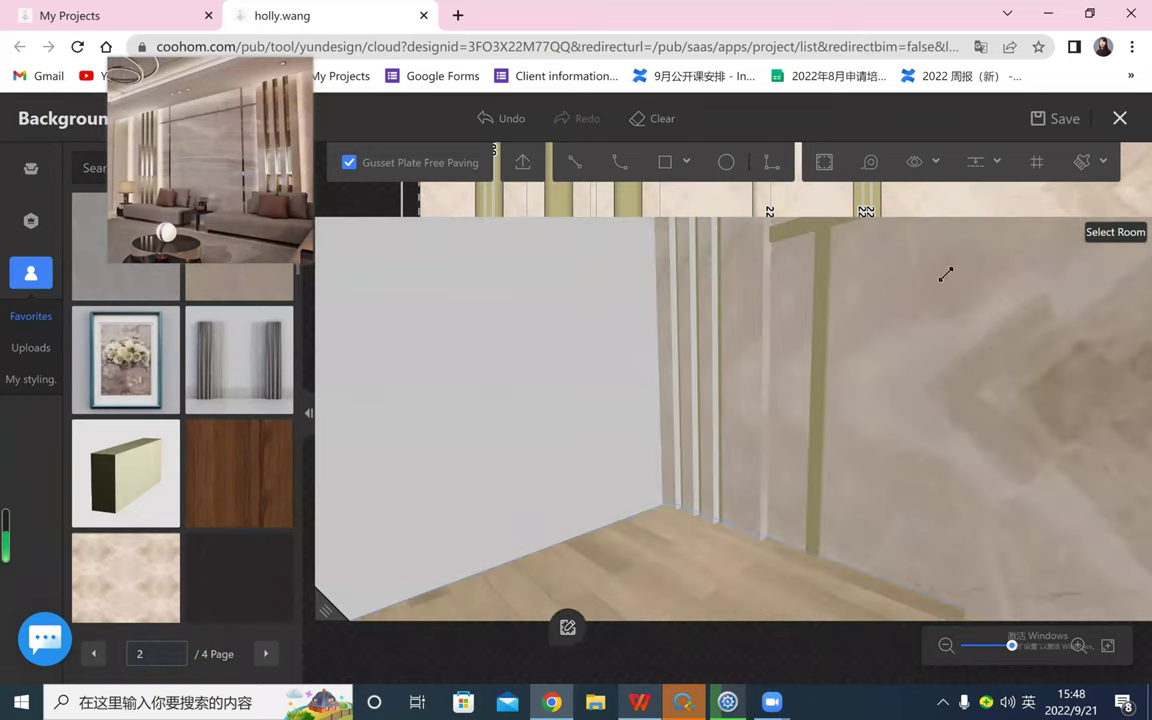
drag(945, 274, 851, 247)
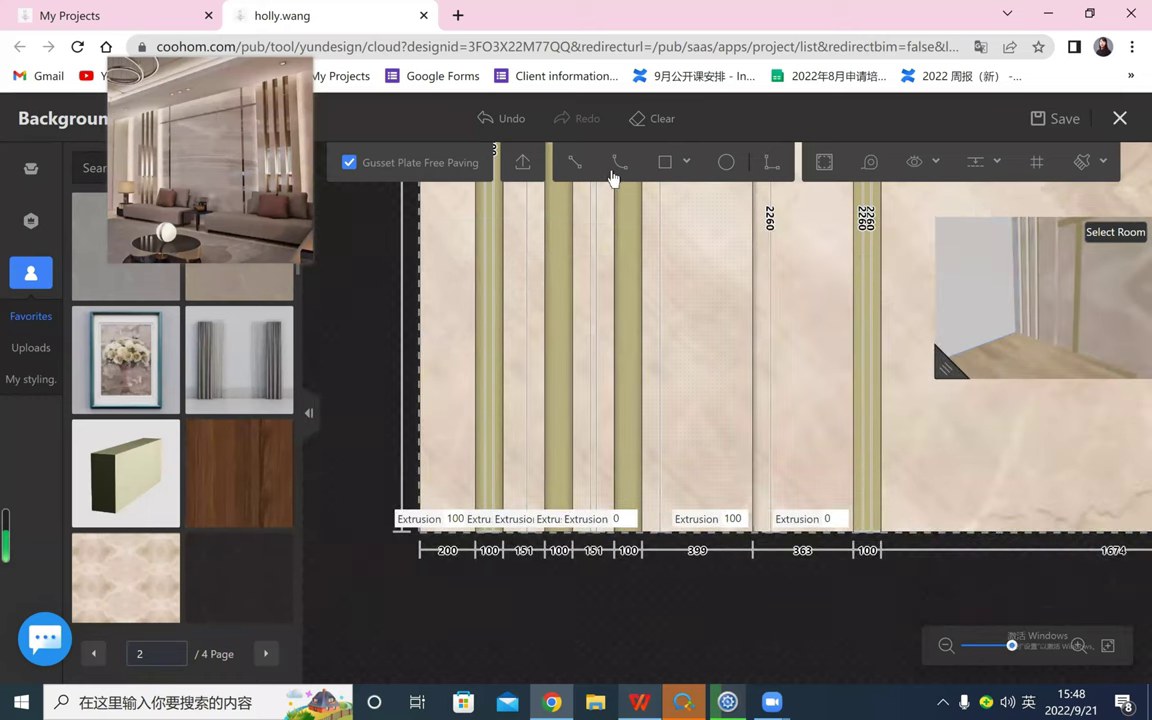
- Copy the moulding line on the inner edge of the left panel onto the side edges of its three gold strips
right_drag(728, 203, 674, 293)
scroll(684, 288, down, 2)
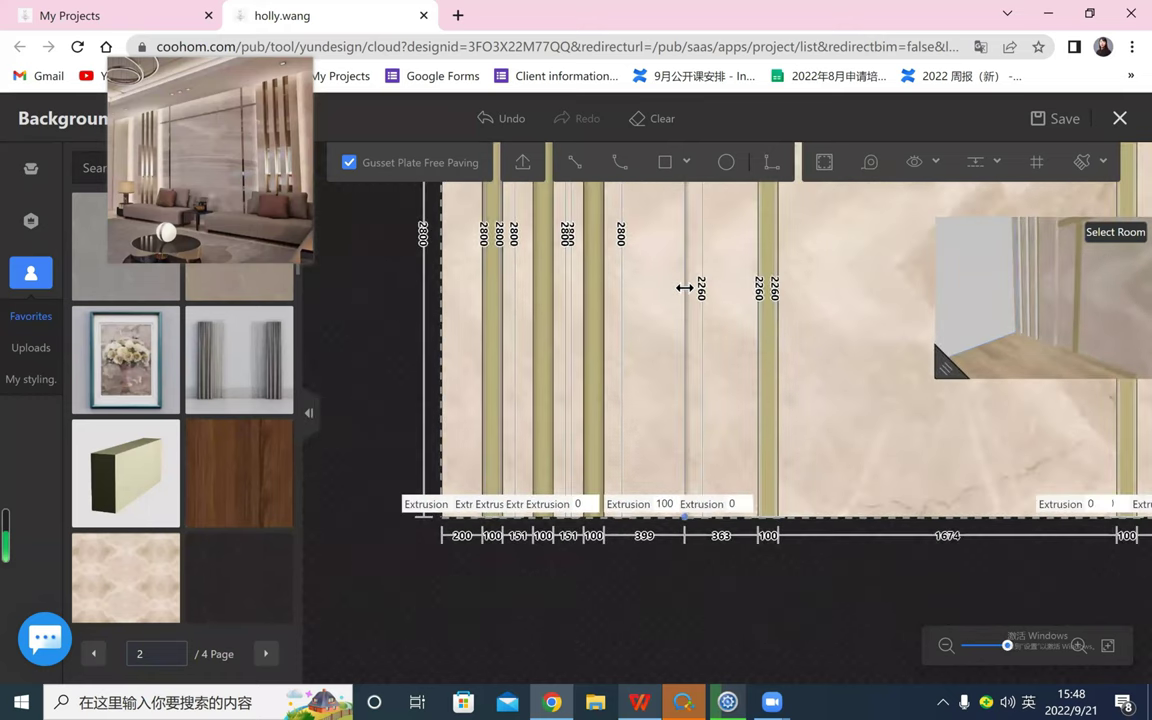
scroll(684, 288, down, 2)
scroll(684, 288, up, 1)
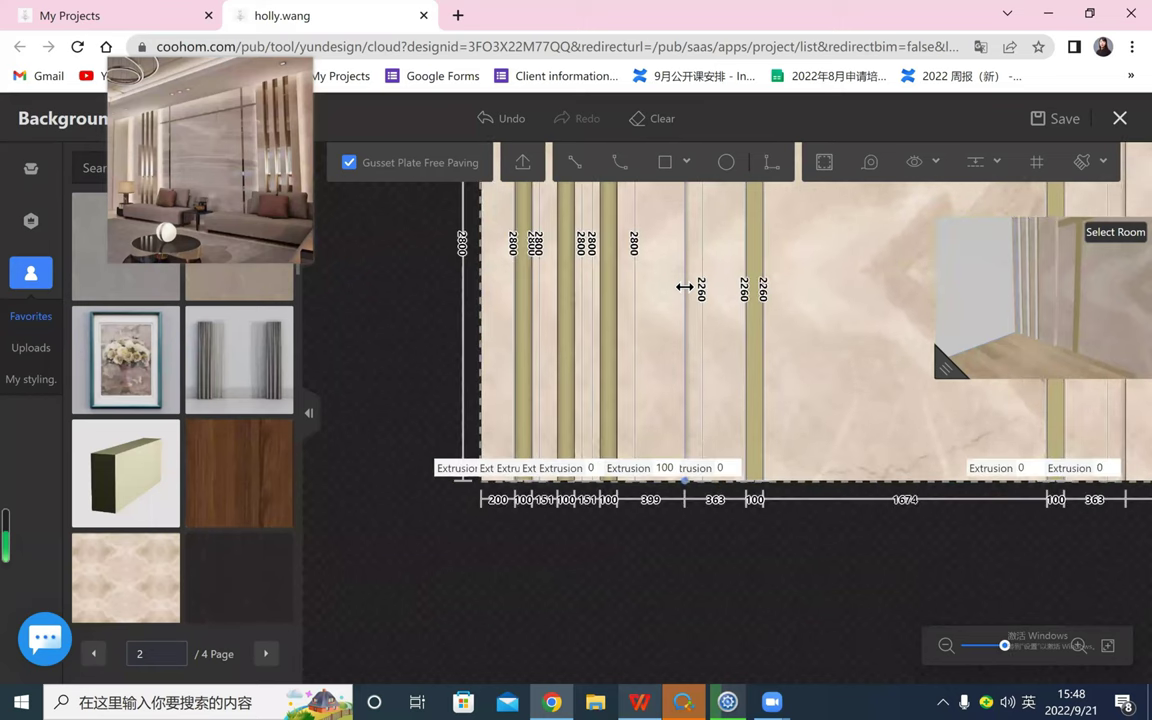
click(686, 401)
click(742, 229)
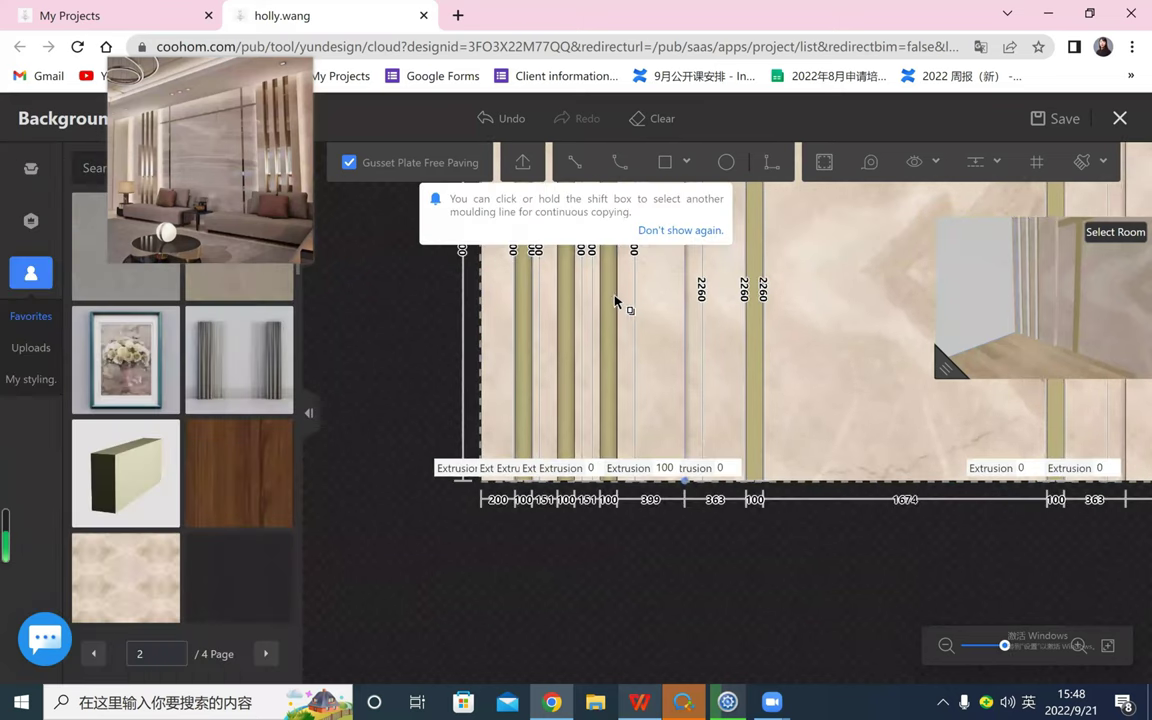
click(601, 301)
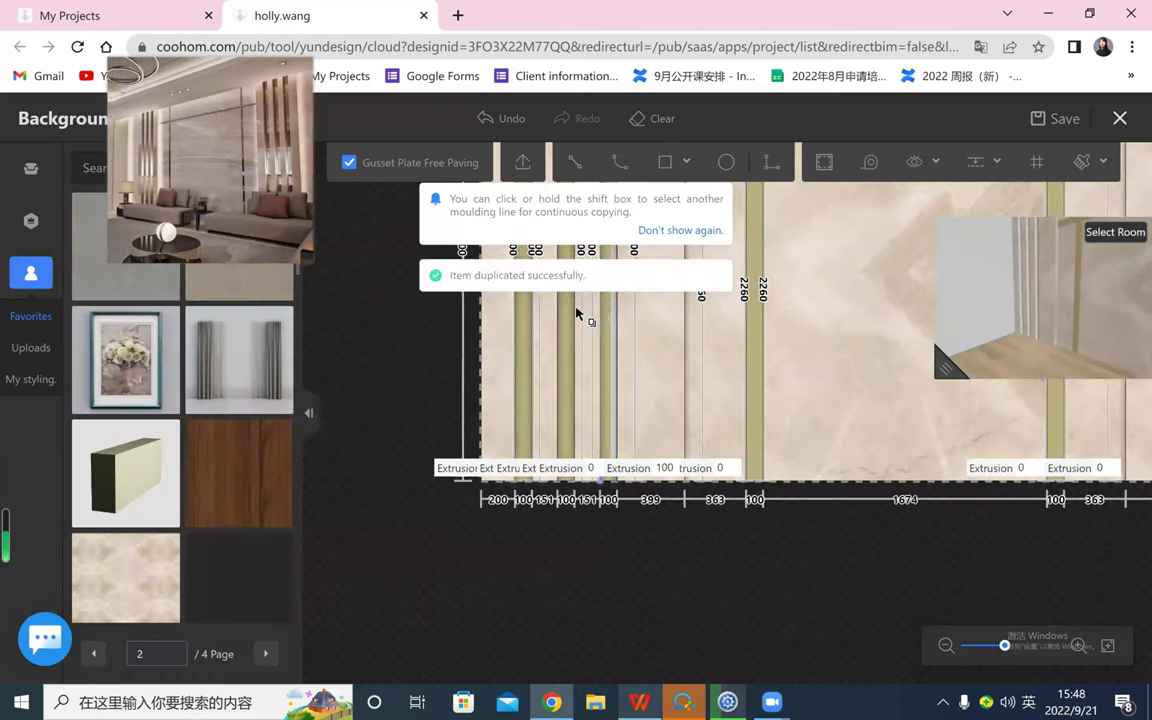
click(574, 308)
click(558, 316)
click(533, 318)
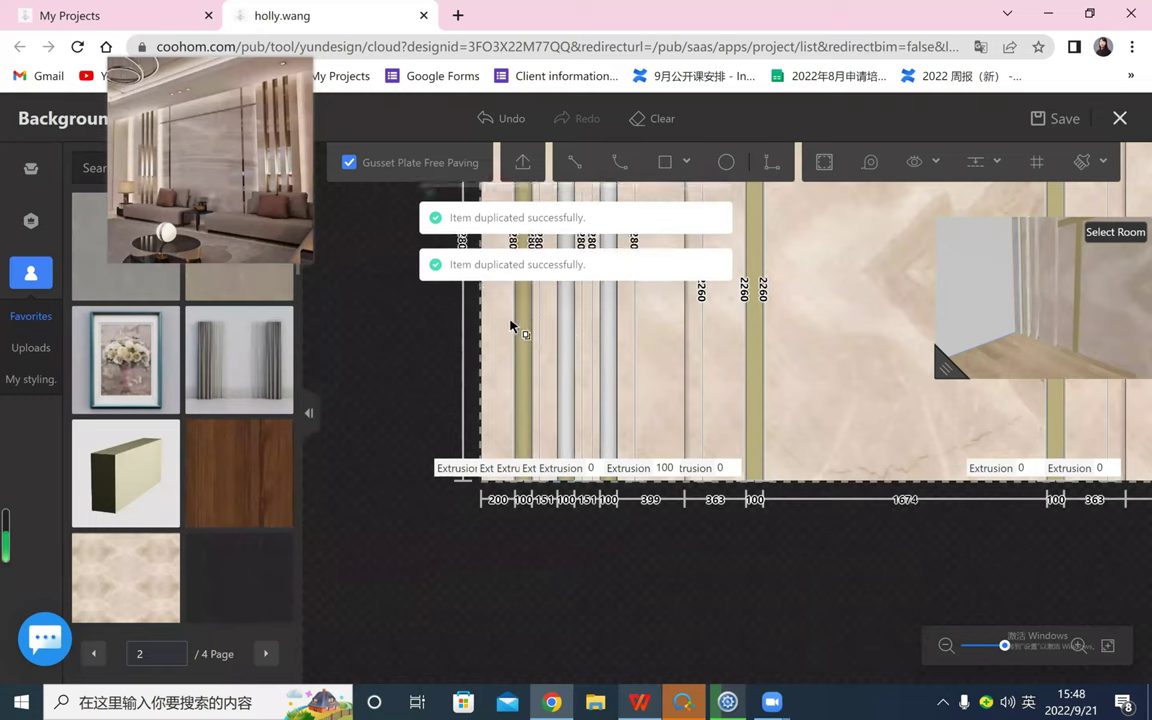
click(516, 326)
right_click(586, 566)
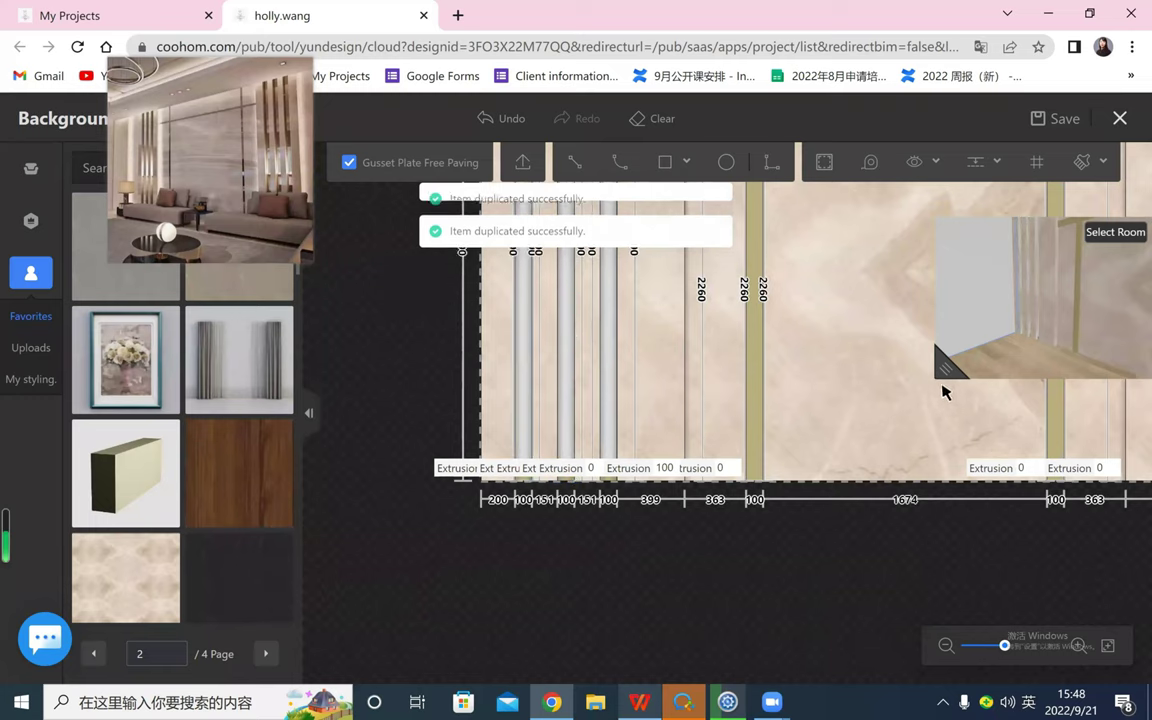
- Inspect the copied mouldings and the whole background wall in the enlarged 3D room preview, then shrink the preview
drag(945, 370, 330, 655)
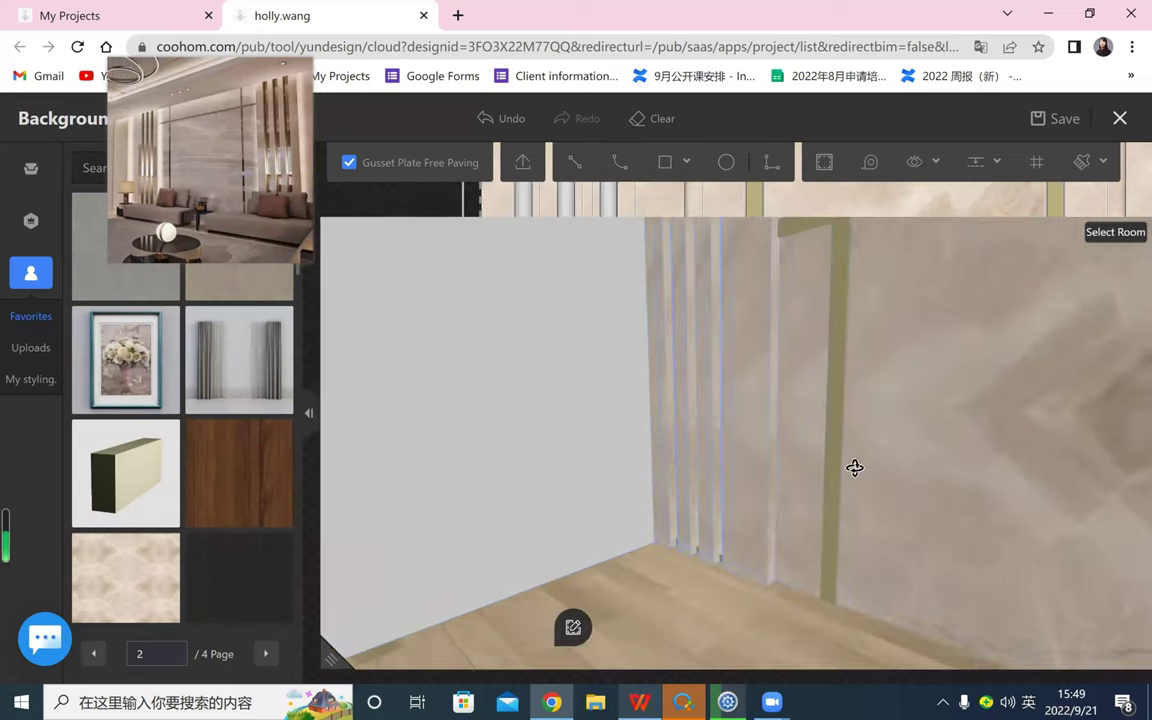
drag(855, 468, 1008, 332)
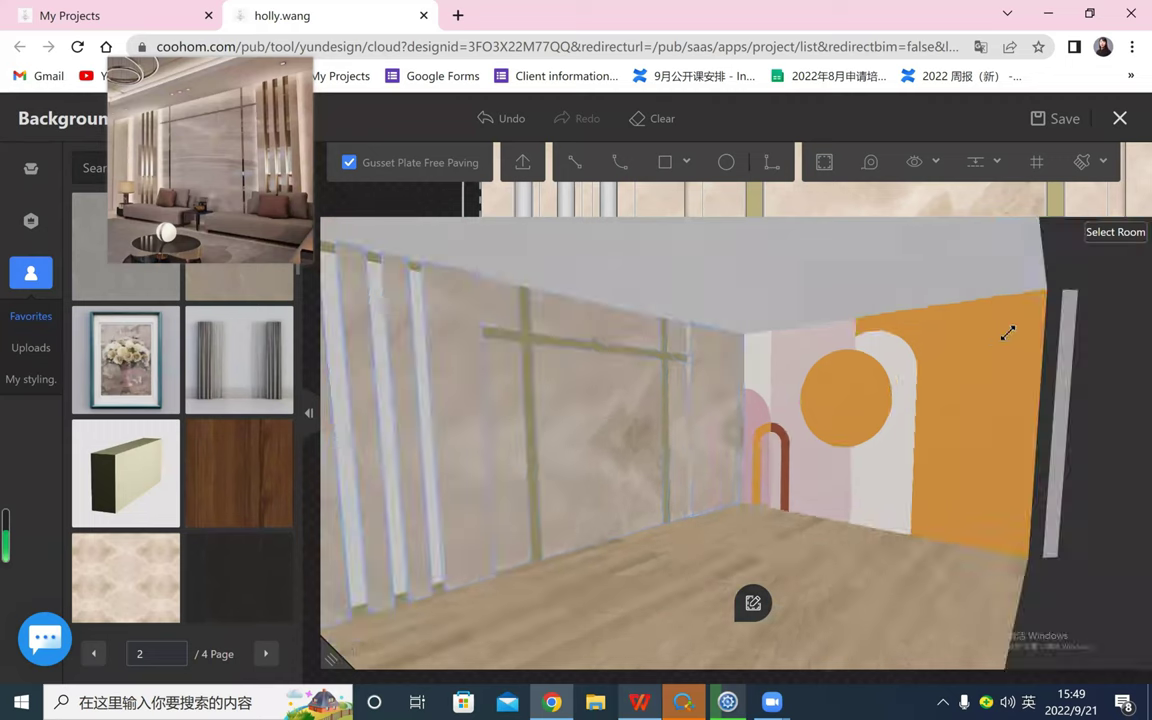
scroll(681, 590, down, 3)
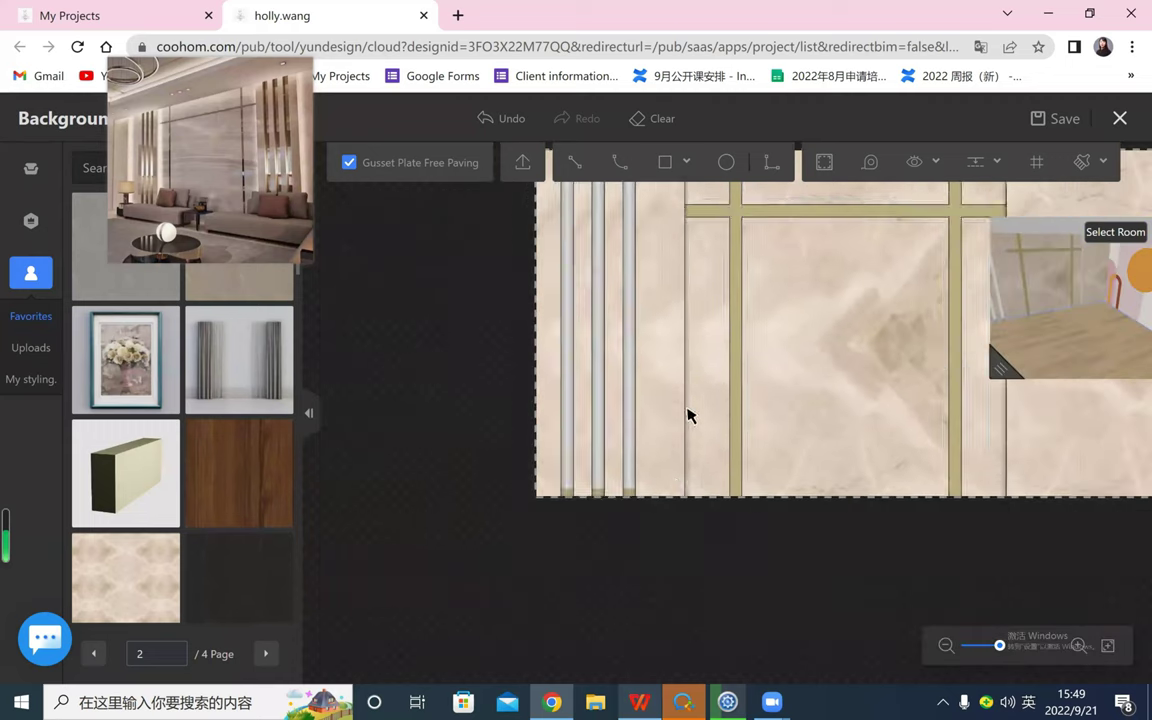
- Apply the gold moulding from Favorites to each of the three vertical strips of the left panel
right_drag(725, 286, 685, 347)
scroll(560, 280, up, 5)
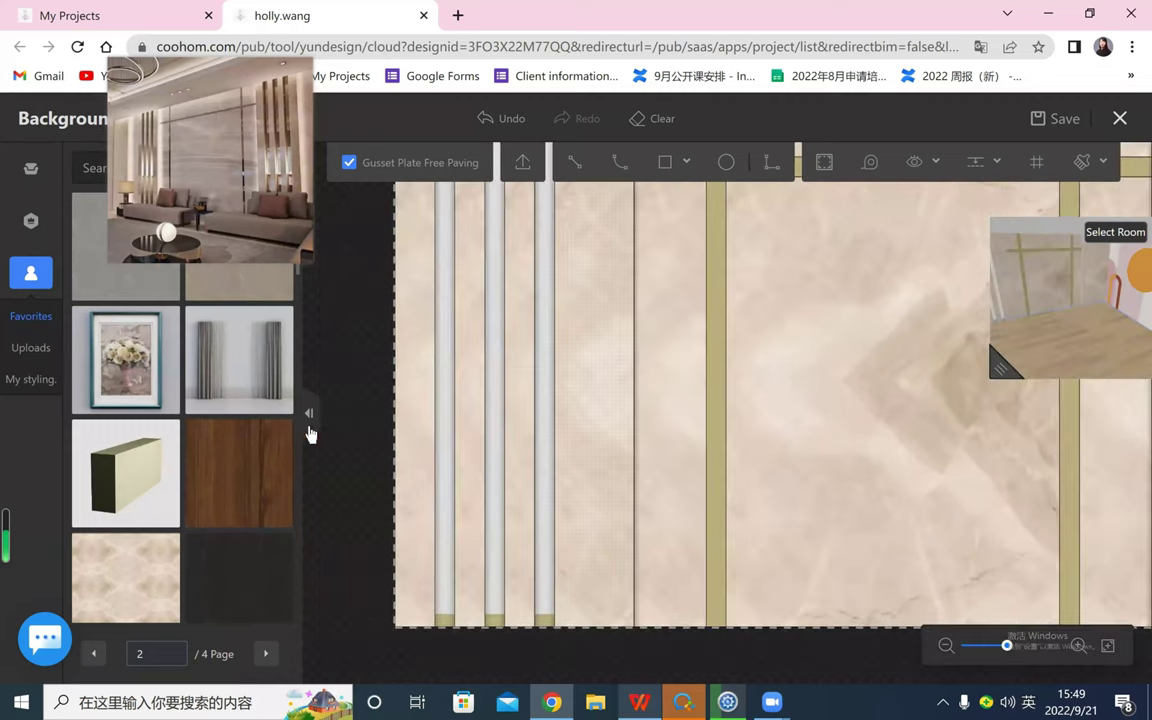
click(131, 476)
scroll(483, 275, down, 6)
scroll(483, 291, up, 4)
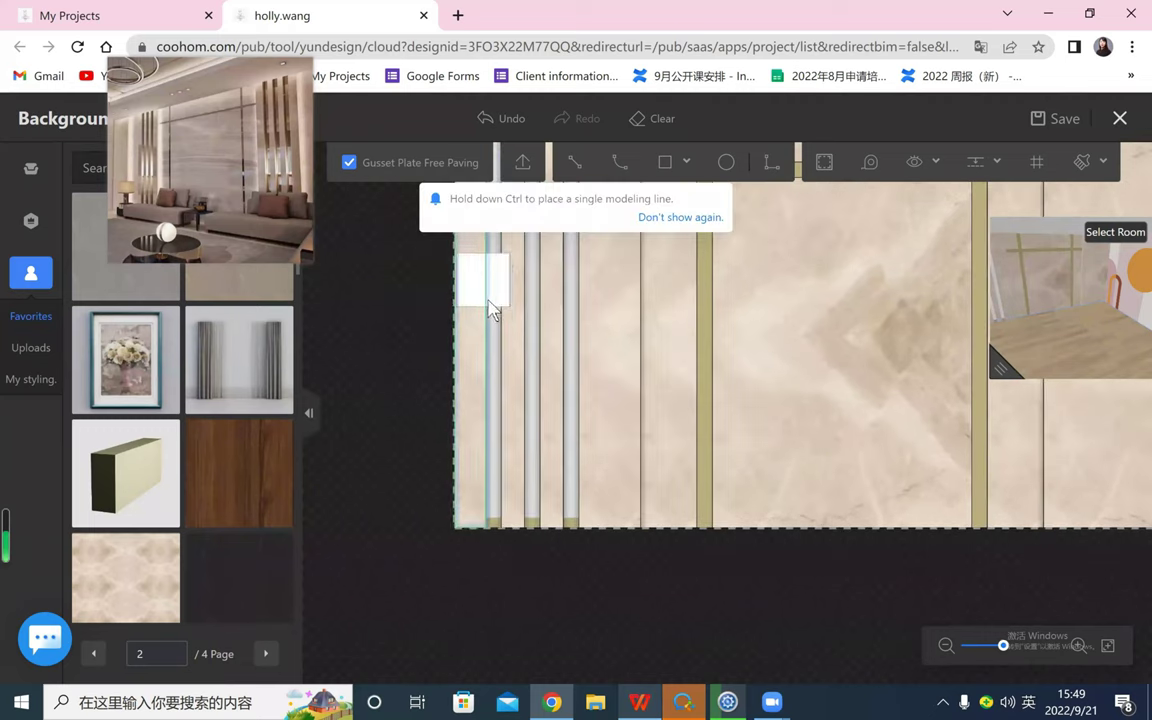
scroll(489, 301, up, 3)
click(491, 302)
click(141, 476)
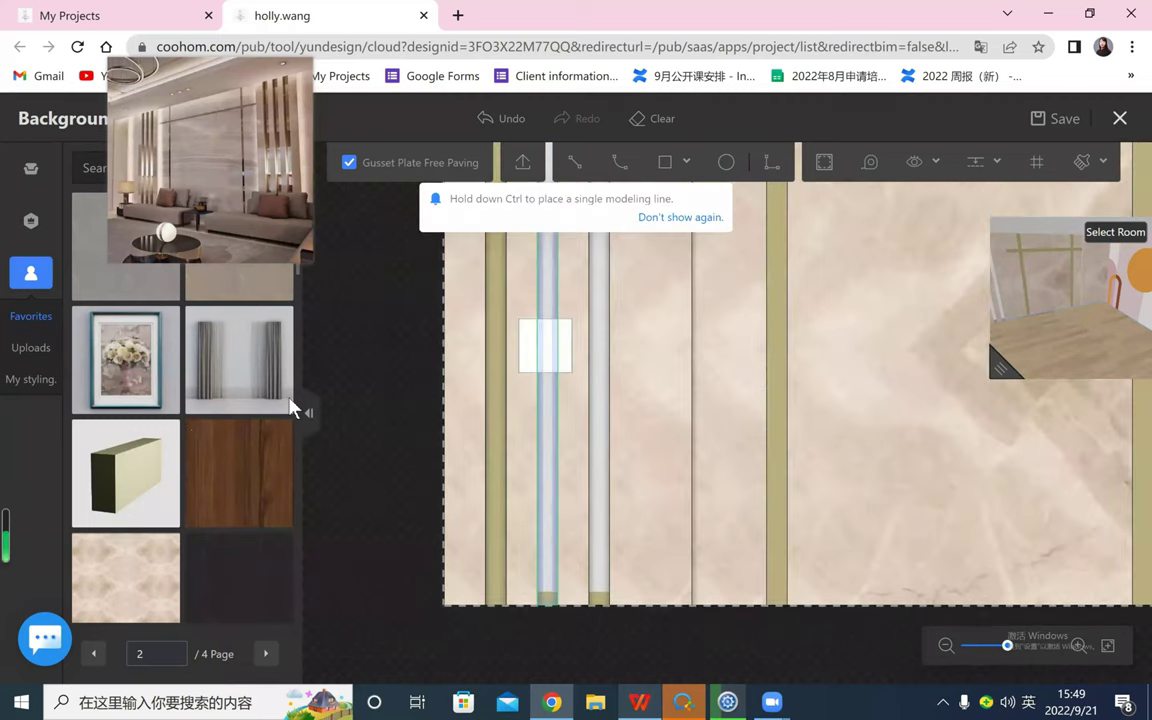
click(139, 474)
click(597, 358)
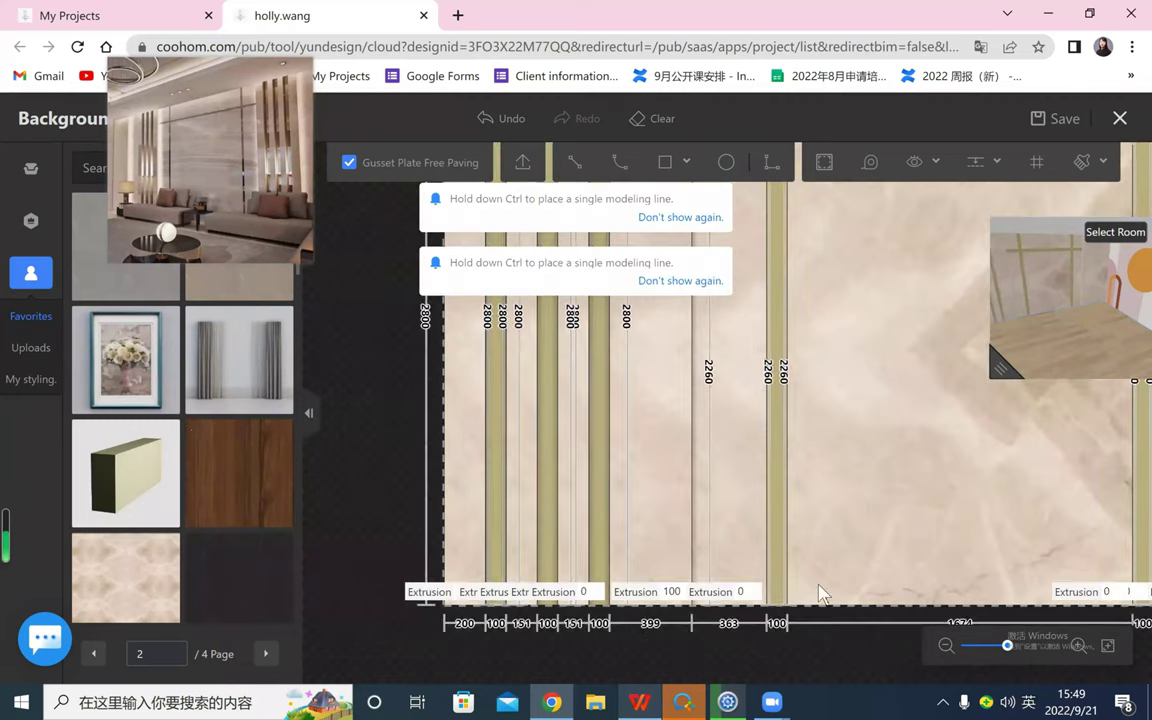
- Hide the Line Length, Line Spacing and Extrusion labels on the wall drawing
drag(648, 489, 532, 486)
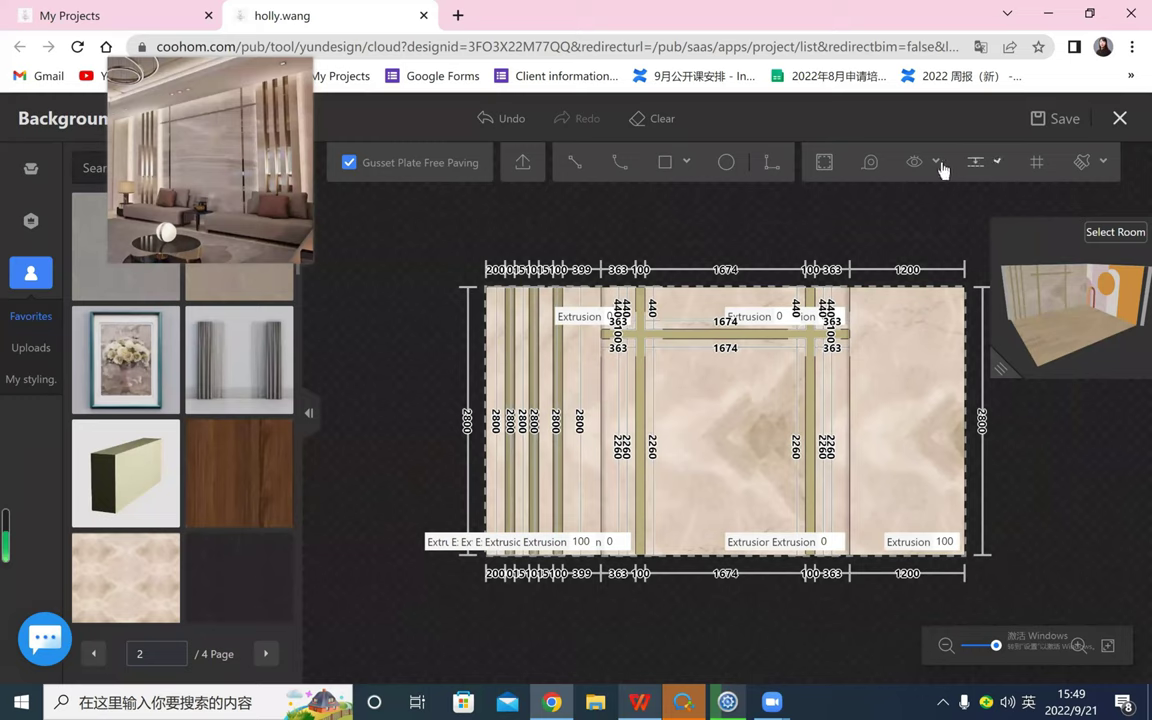
click(975, 164)
mouse_move(932, 163)
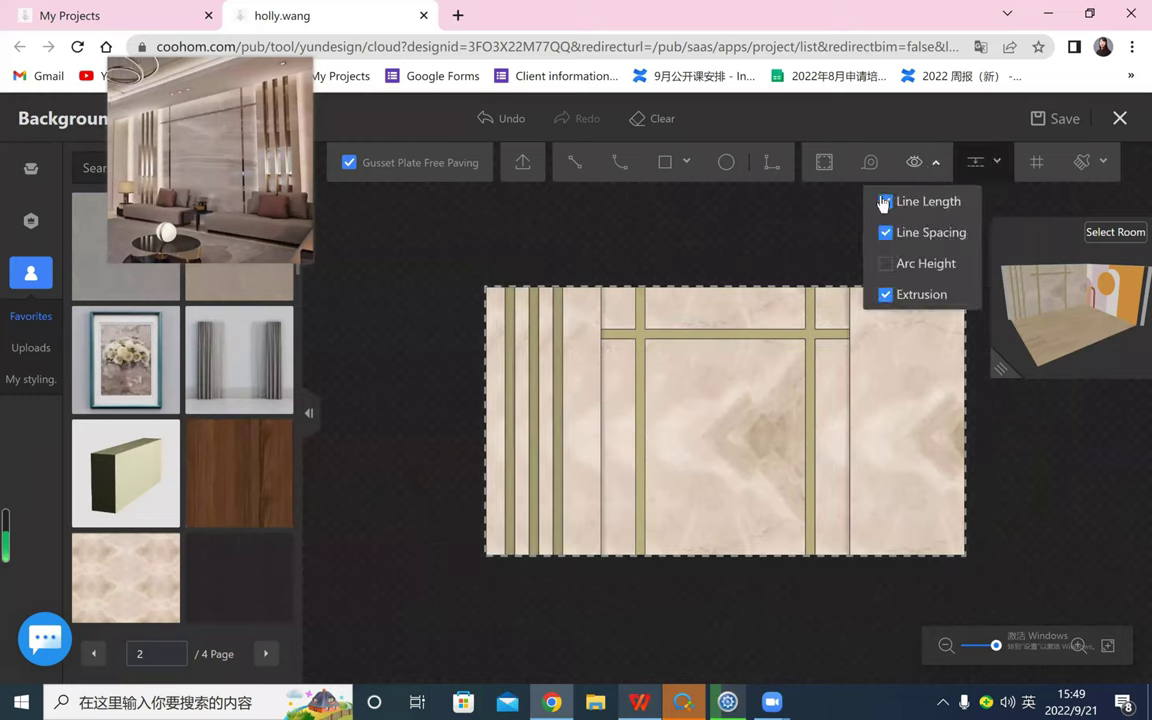
click(891, 203)
click(891, 230)
click(884, 296)
- Try to duplicate the entire left panel with its gold strips onto the right side section
scroll(603, 593, up, 1)
key(Escape)
drag(612, 569, 466, 248)
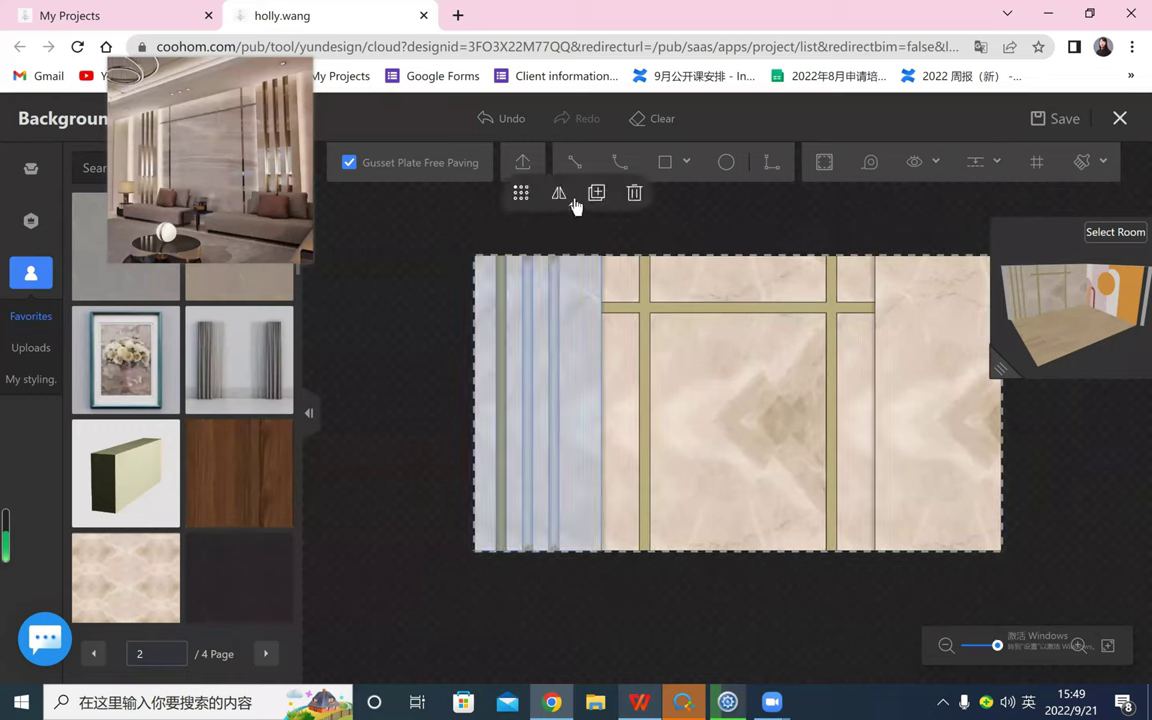
click(596, 203)
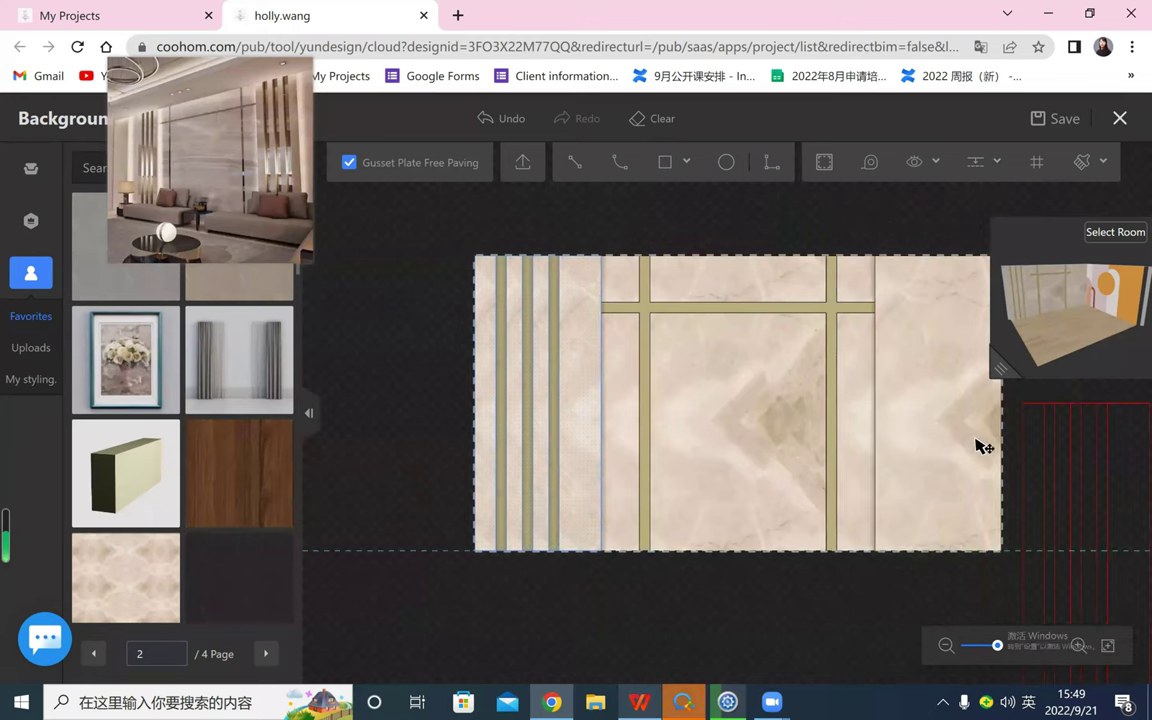
click(934, 402)
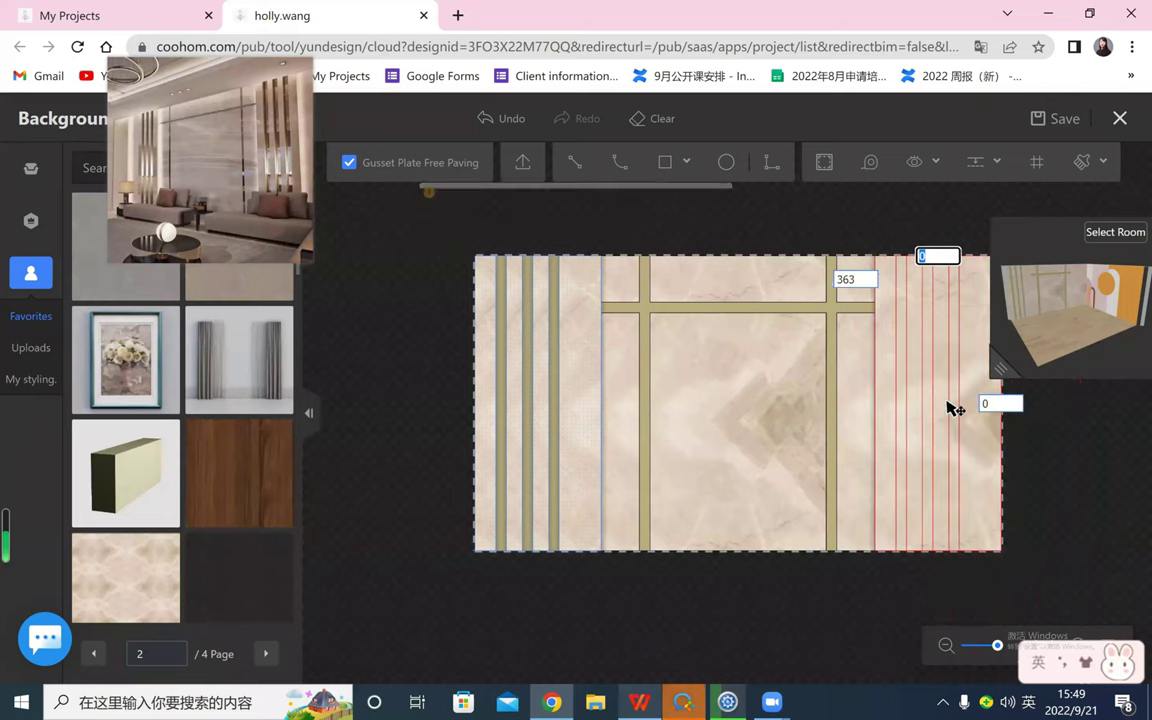
key(Escape)
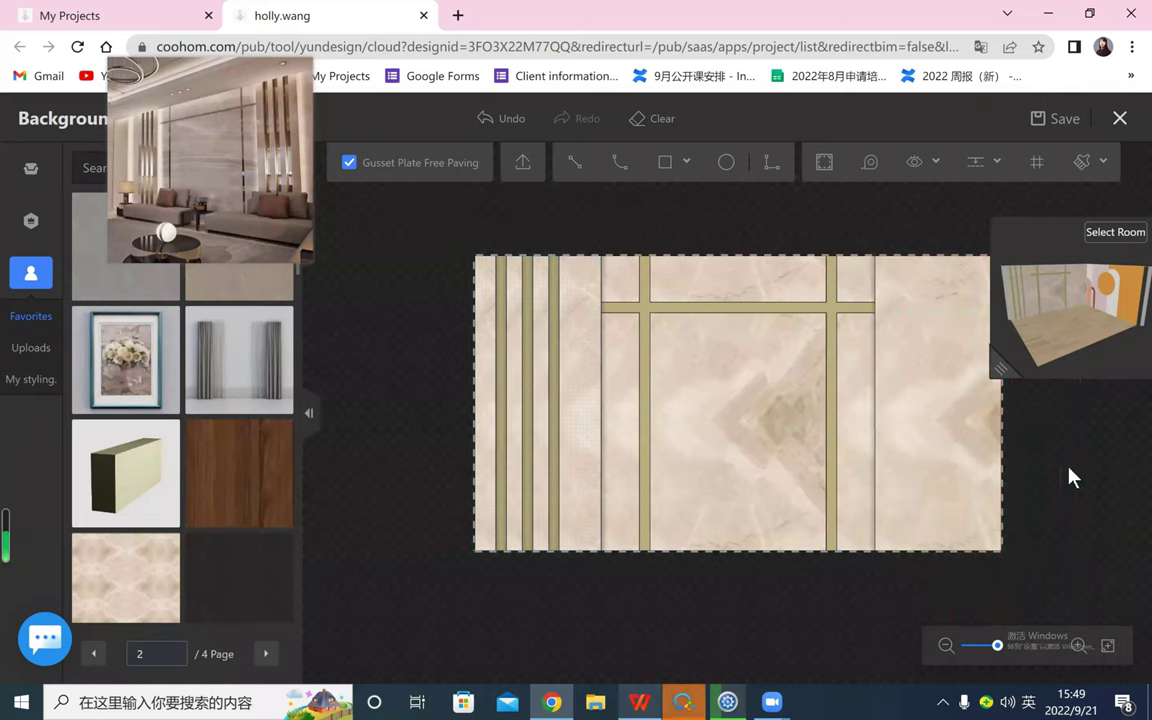
- Duplicate the three gold strips of the left panel and place them centred in the right panel, 299 mm from each side
drag(1042, 476, 951, 501)
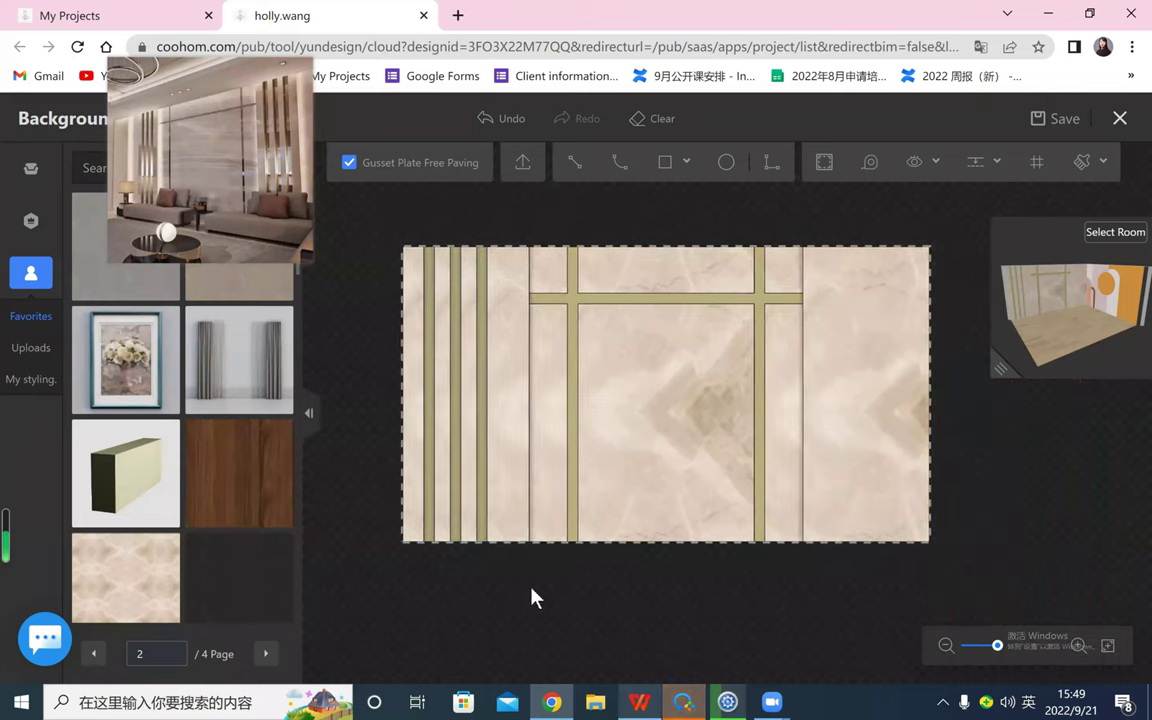
scroll(535, 594, up, 3)
scroll(533, 598, down, 2)
drag(529, 589, 444, 229)
click(446, 236)
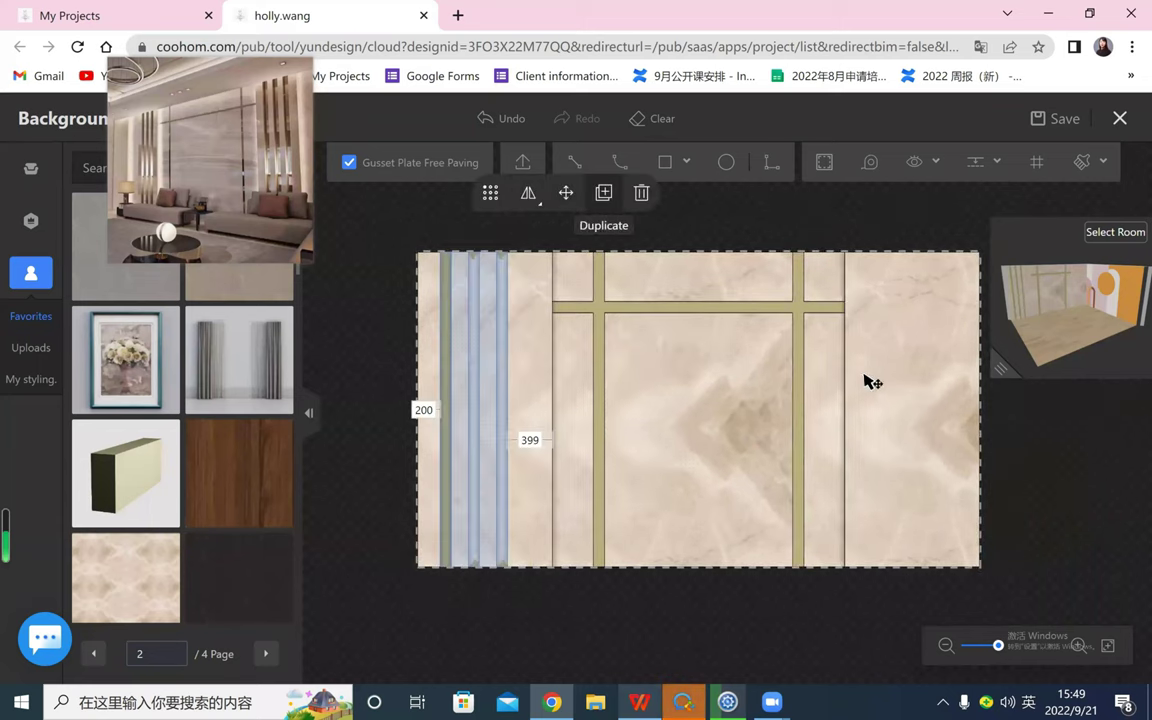
click(918, 412)
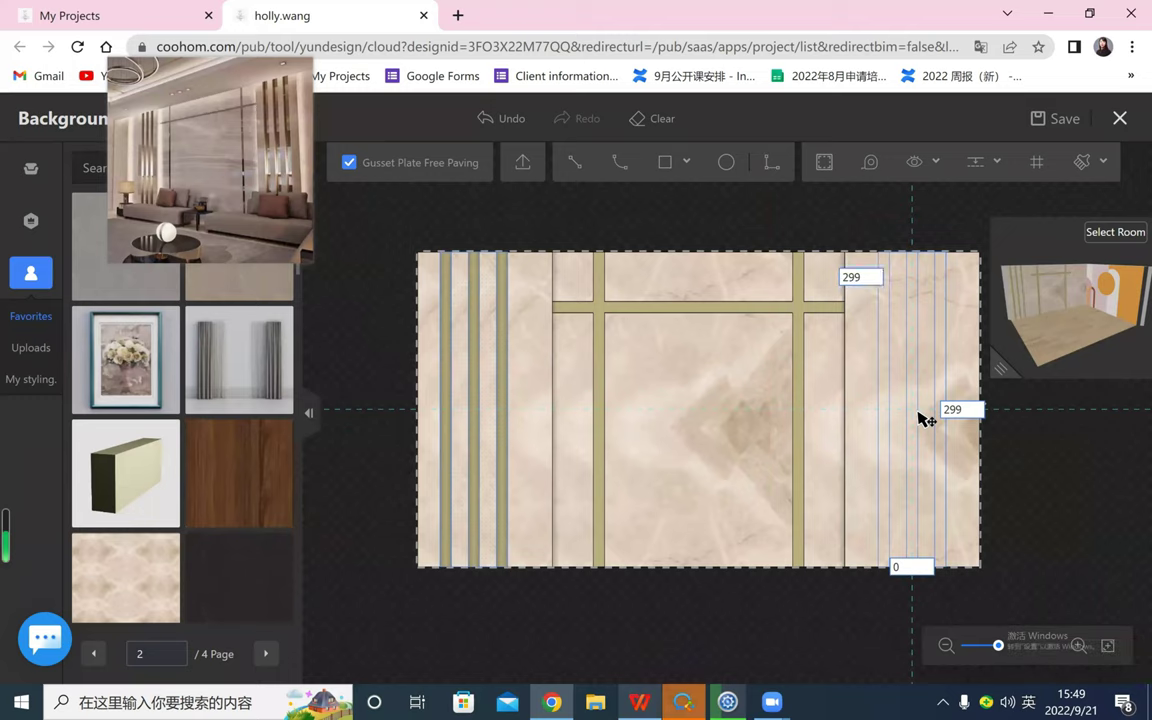
click(921, 417)
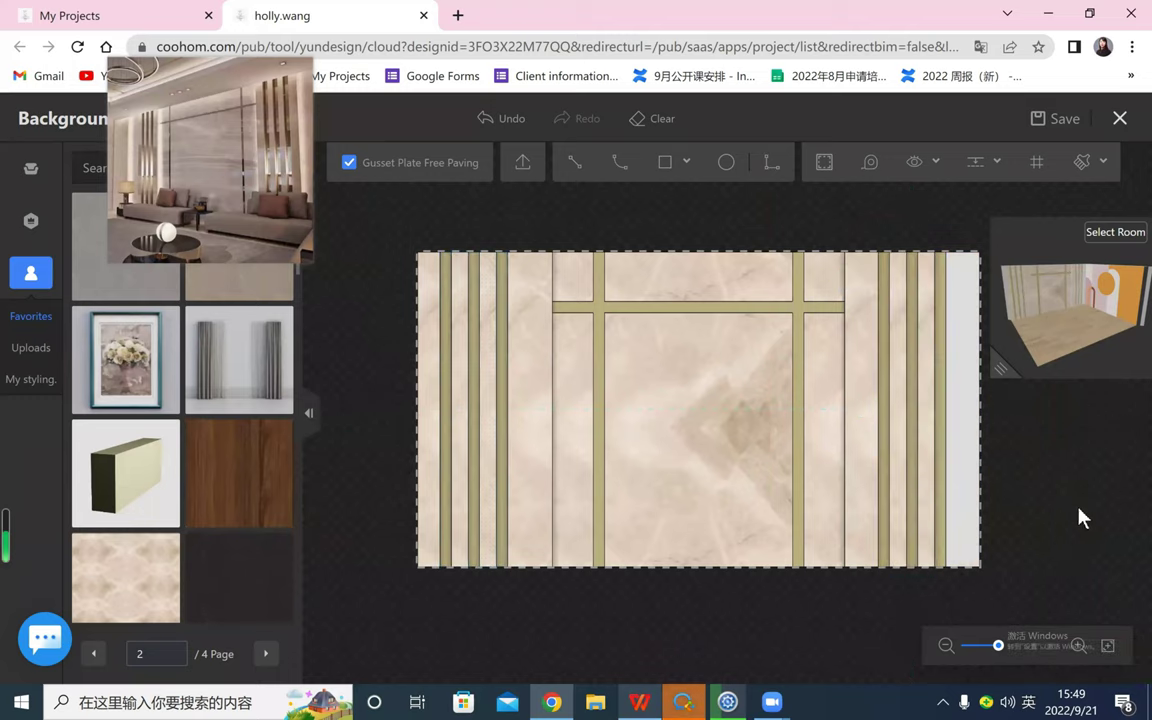
- Turn the Extrusion labels back on for the wall sections
scroll(1070, 518, up, 3)
scroll(930, 520, up, 1)
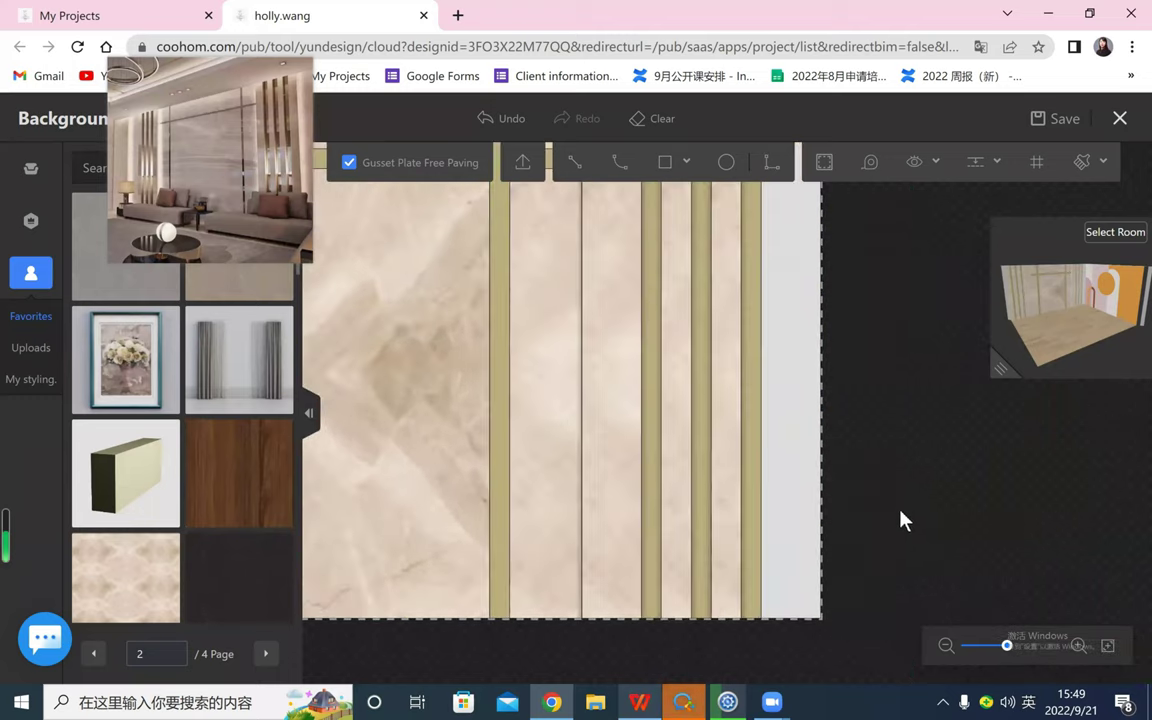
scroll(900, 519, down, 2)
click(674, 510)
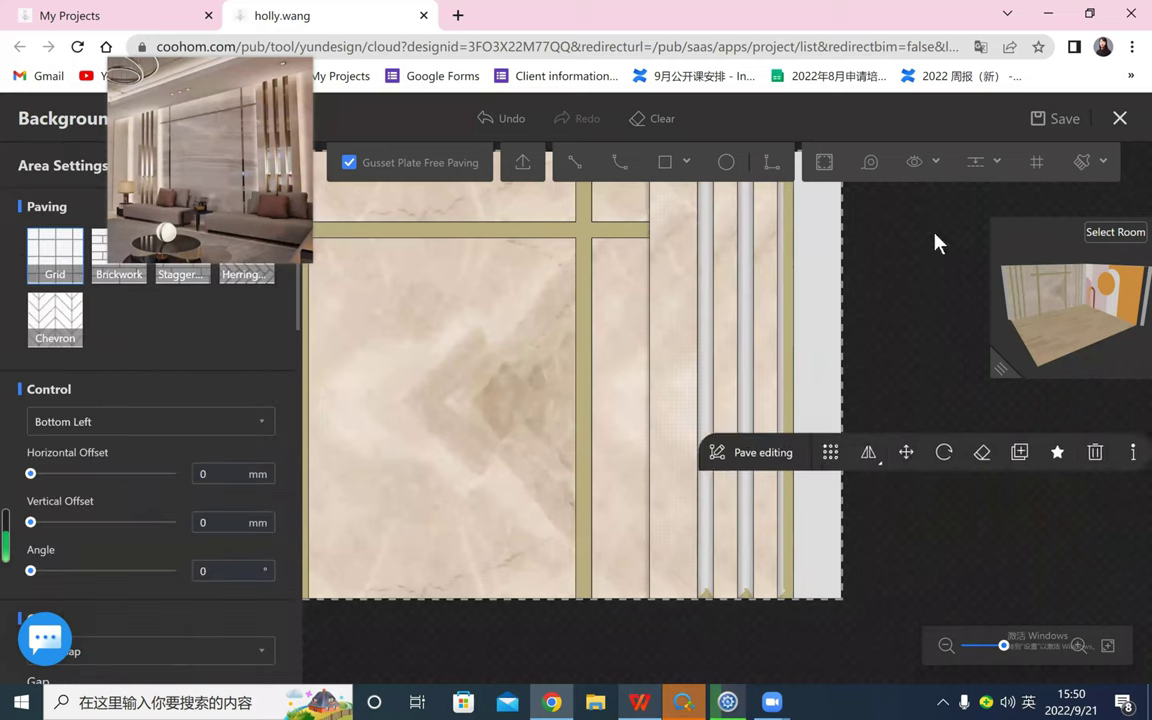
click(984, 157)
mouse_move(931, 161)
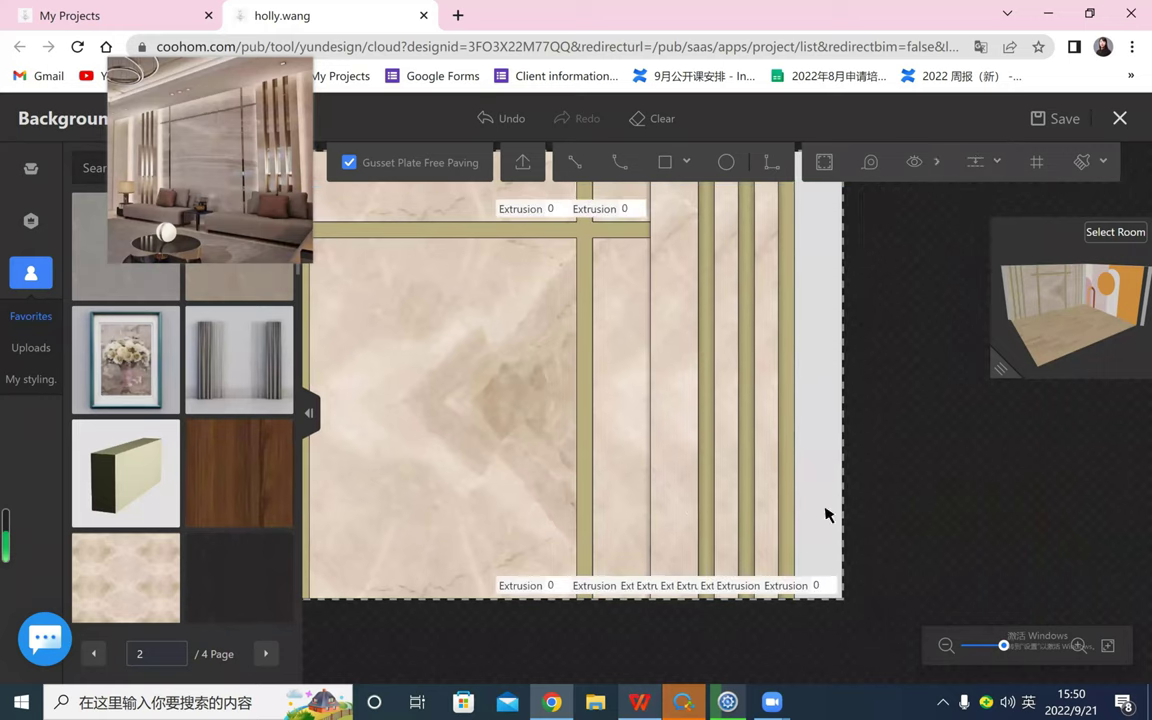
- Check the extrusion of the right panel's marble sections and set the outermost white section's extrusion to 100 mm
click(695, 545)
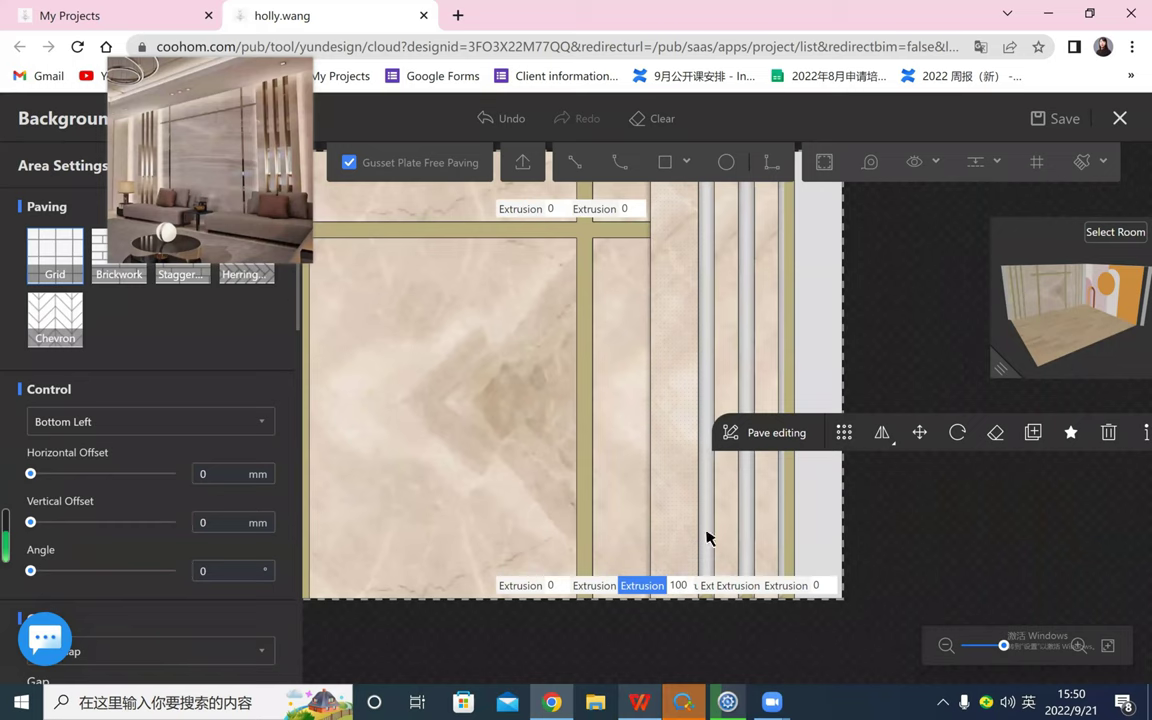
click(718, 527)
click(741, 508)
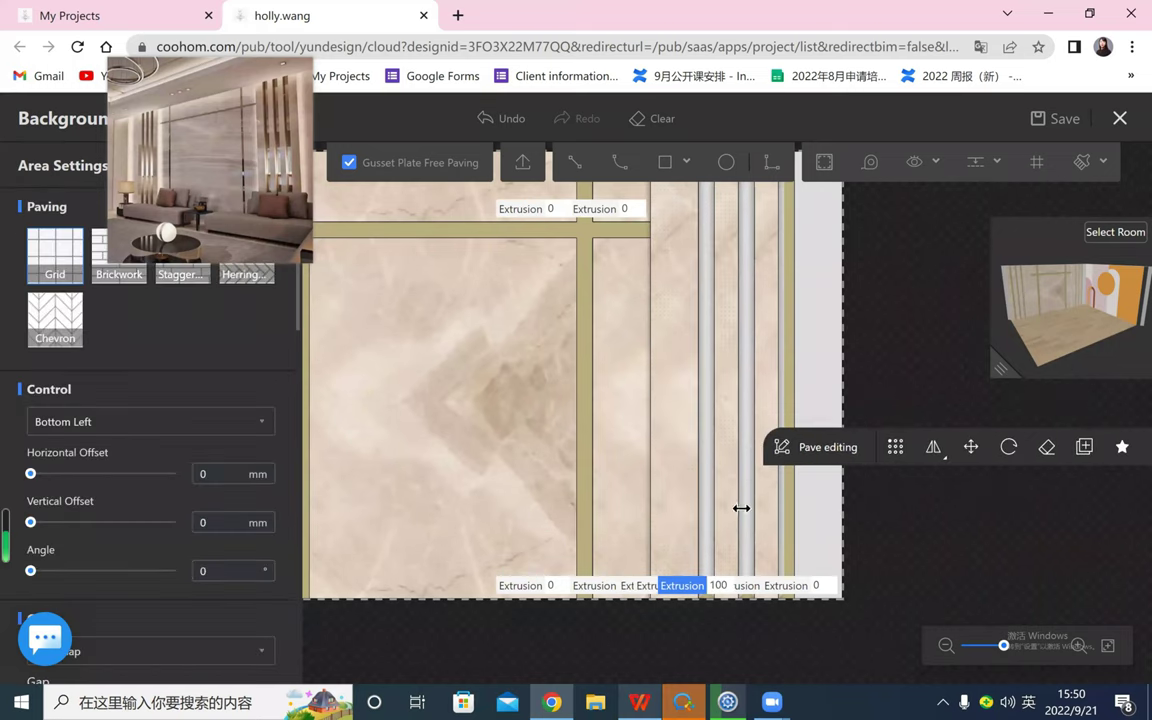
click(766, 512)
click(828, 565)
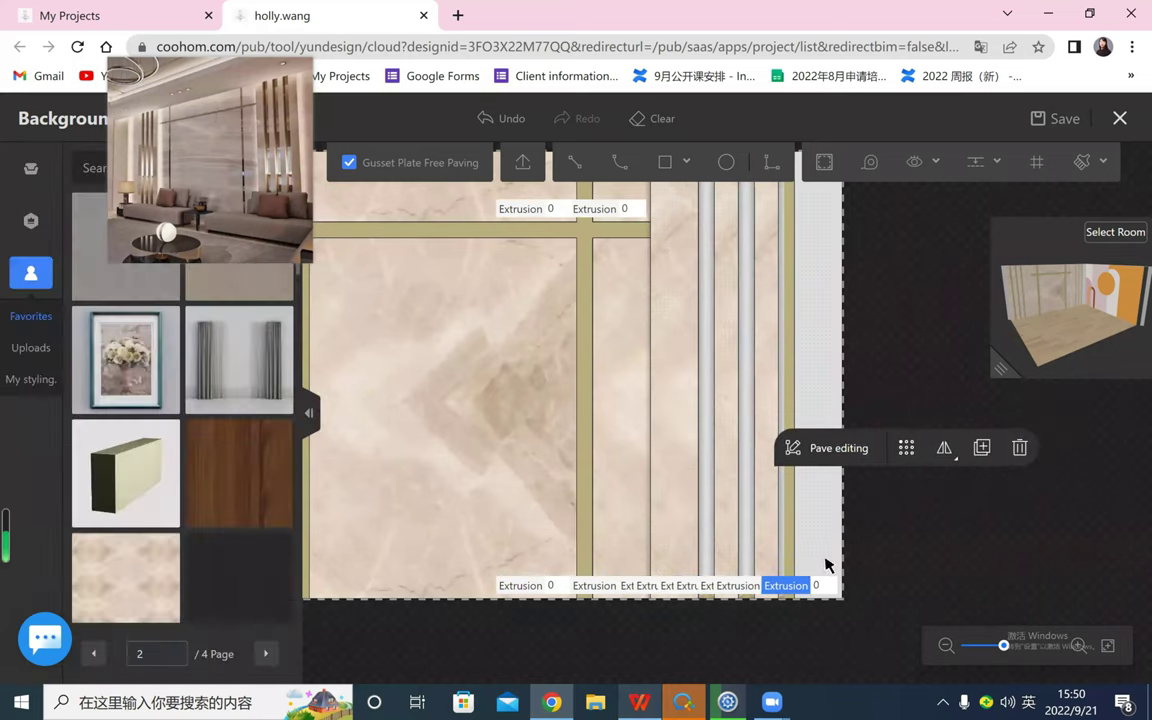
click(819, 586)
text(100)
click(941, 535)
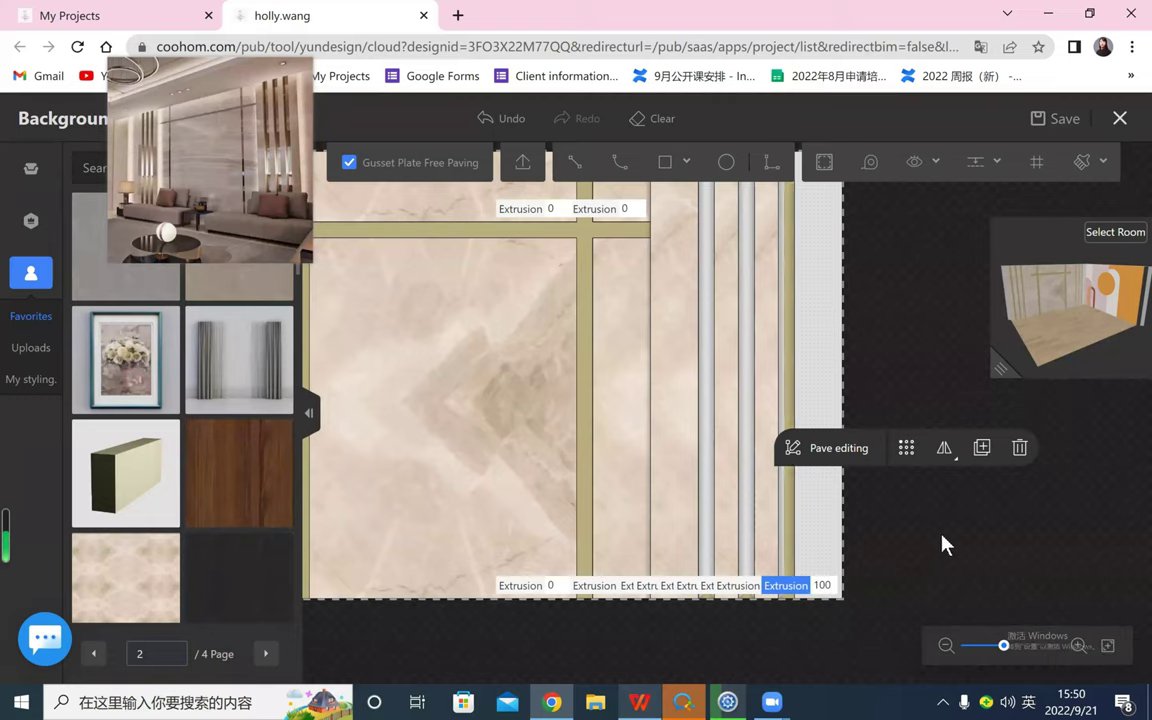
- Copy the marble paving with the material brush onto the outermost white section of the right panel
click(1079, 163)
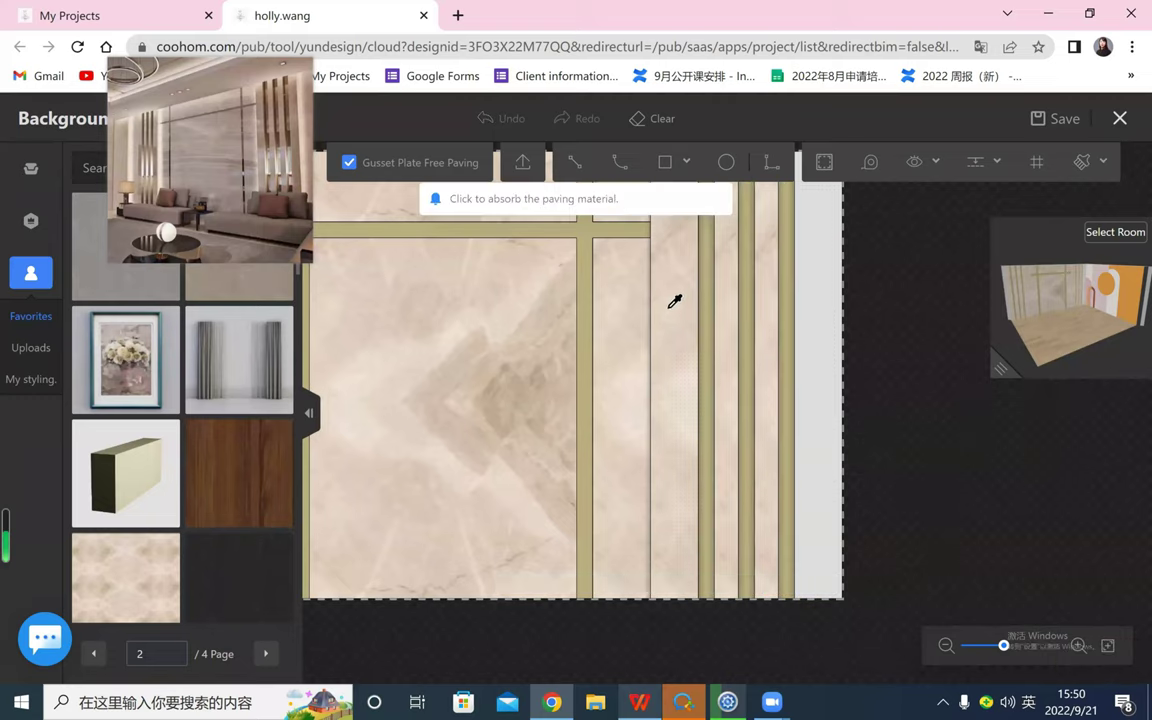
click(823, 301)
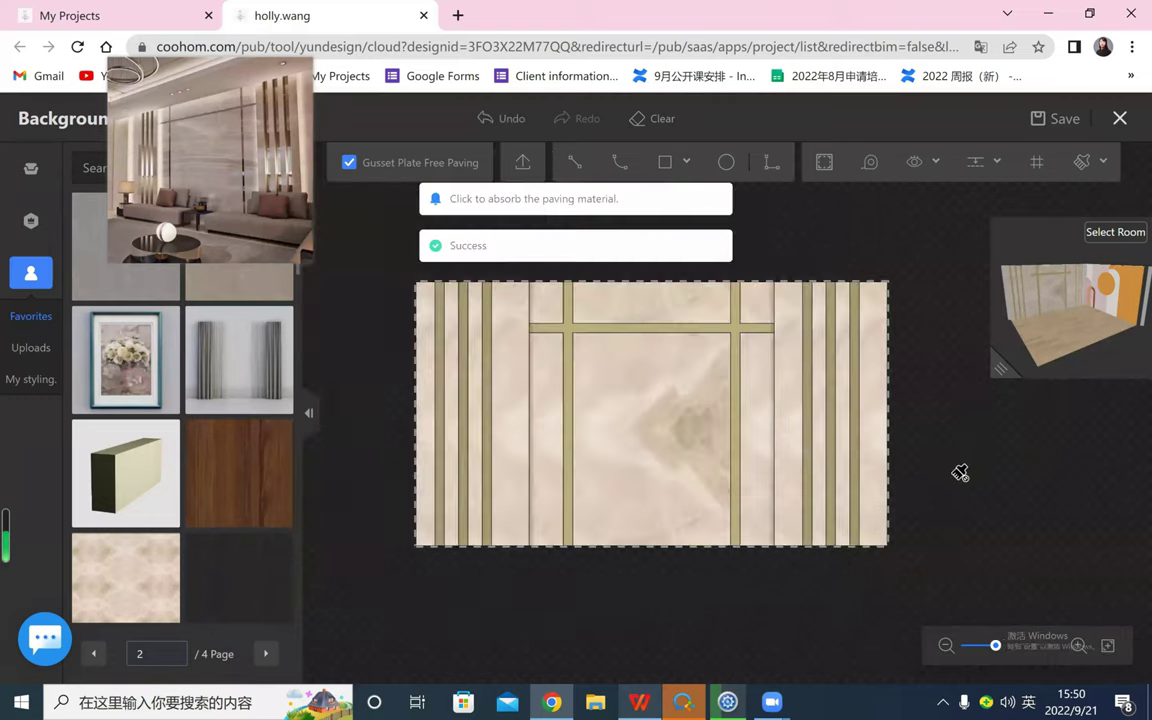
- Select the left panel's three vertical gold strips and move them sideways until they are centred in the panel
scroll(1010, 514, down, 1)
scroll(1010, 514, up, 3)
scroll(1010, 514, down, 3)
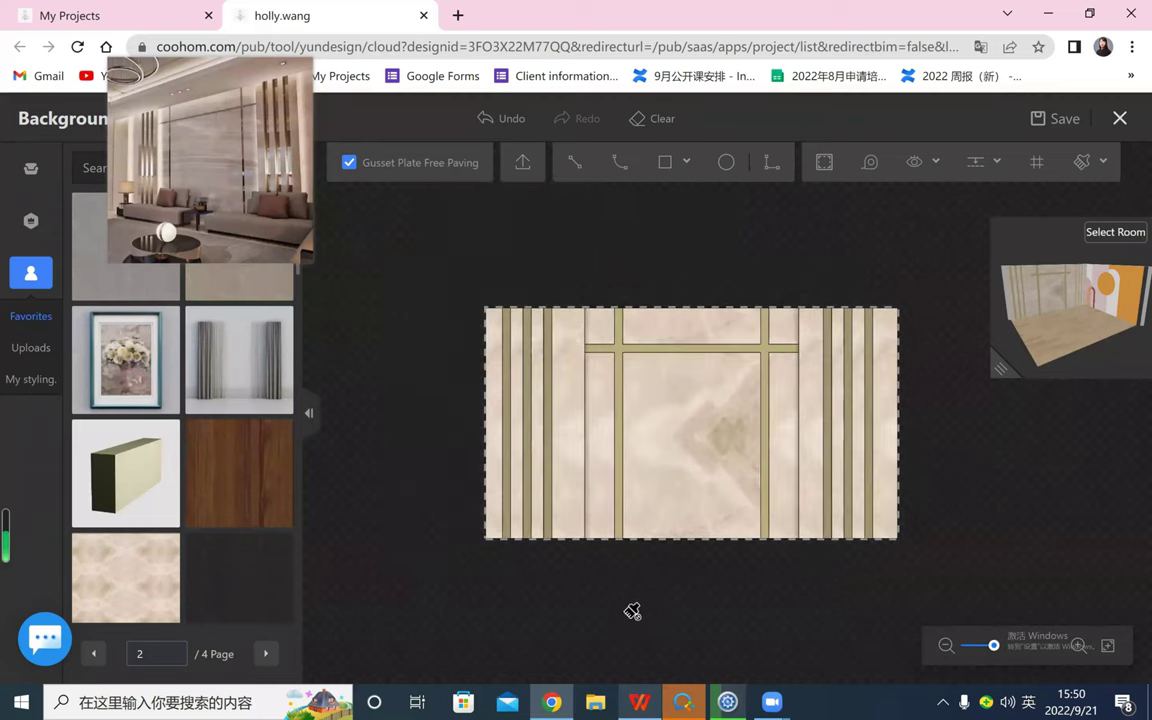
scroll(689, 607, up, 2)
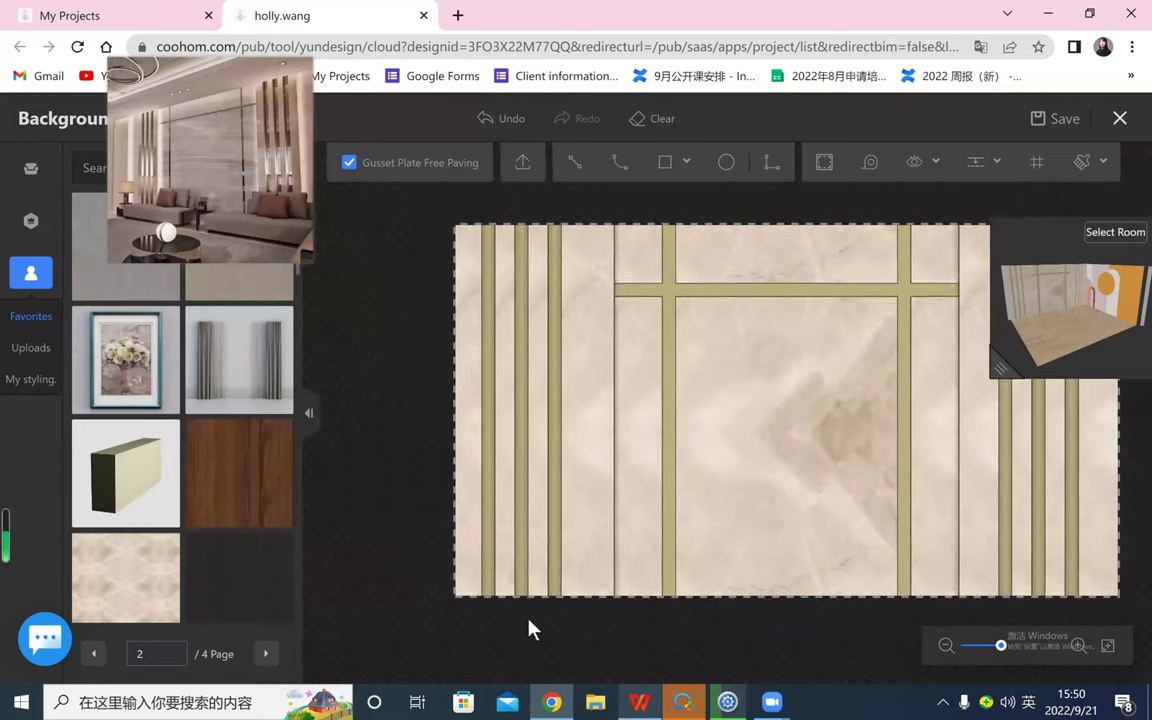
drag(585, 613, 472, 341)
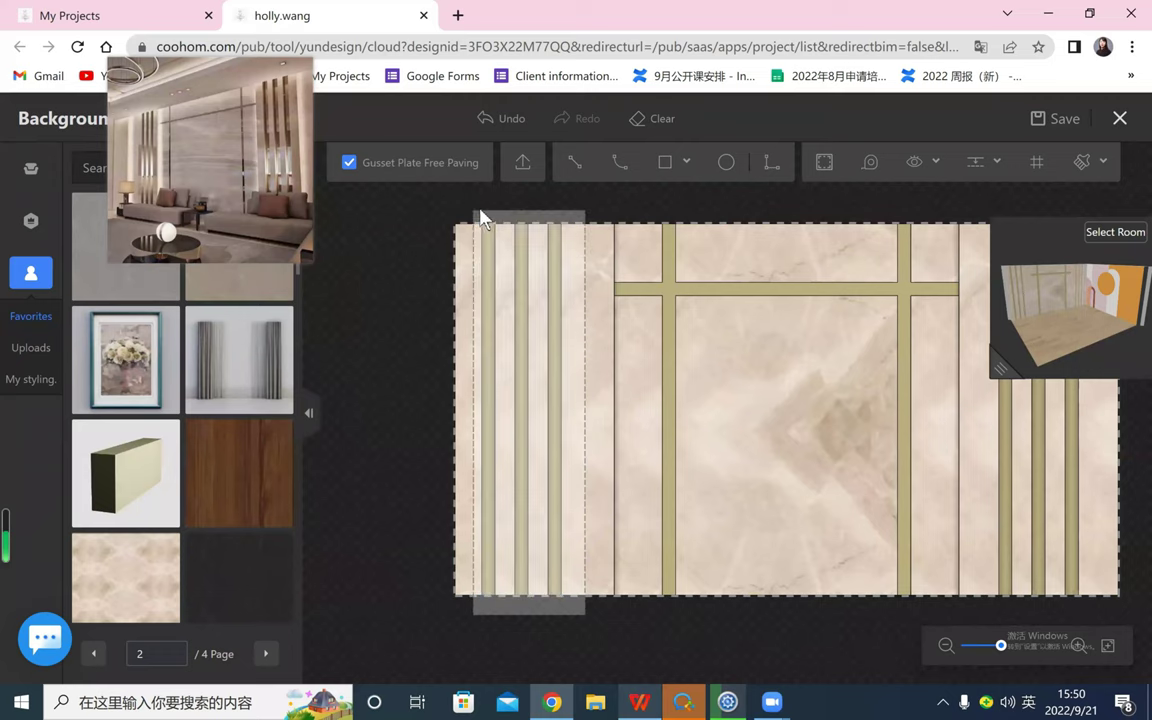
click(549, 309)
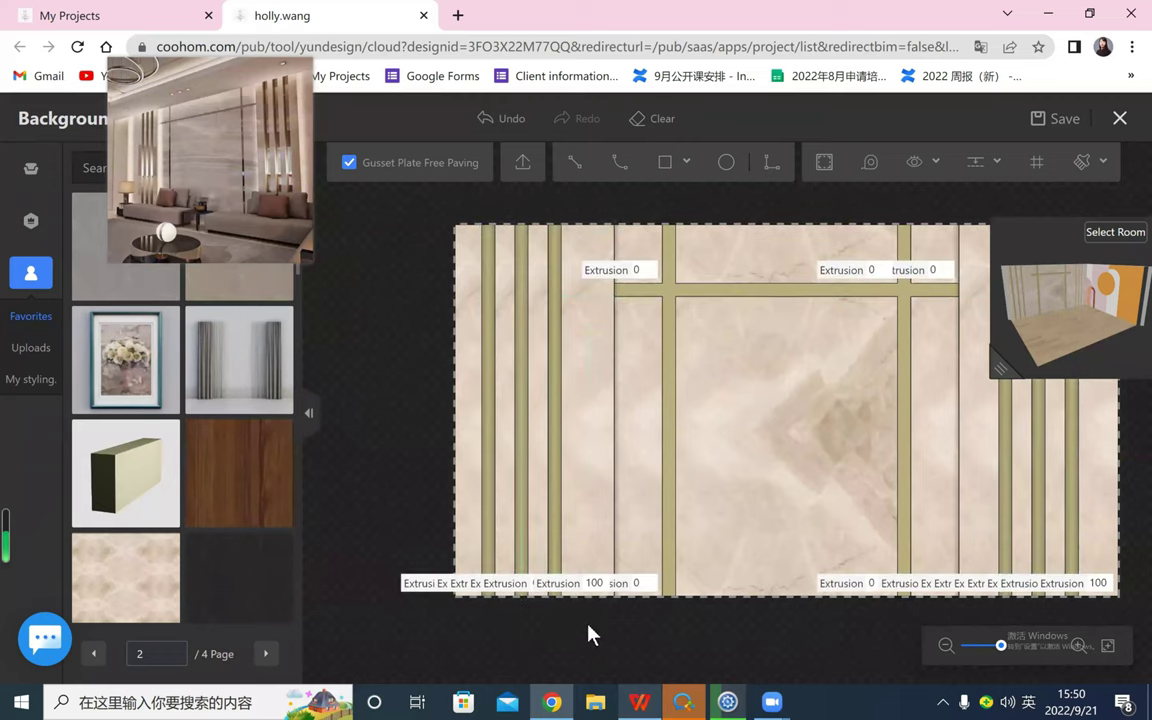
drag(586, 617, 476, 206)
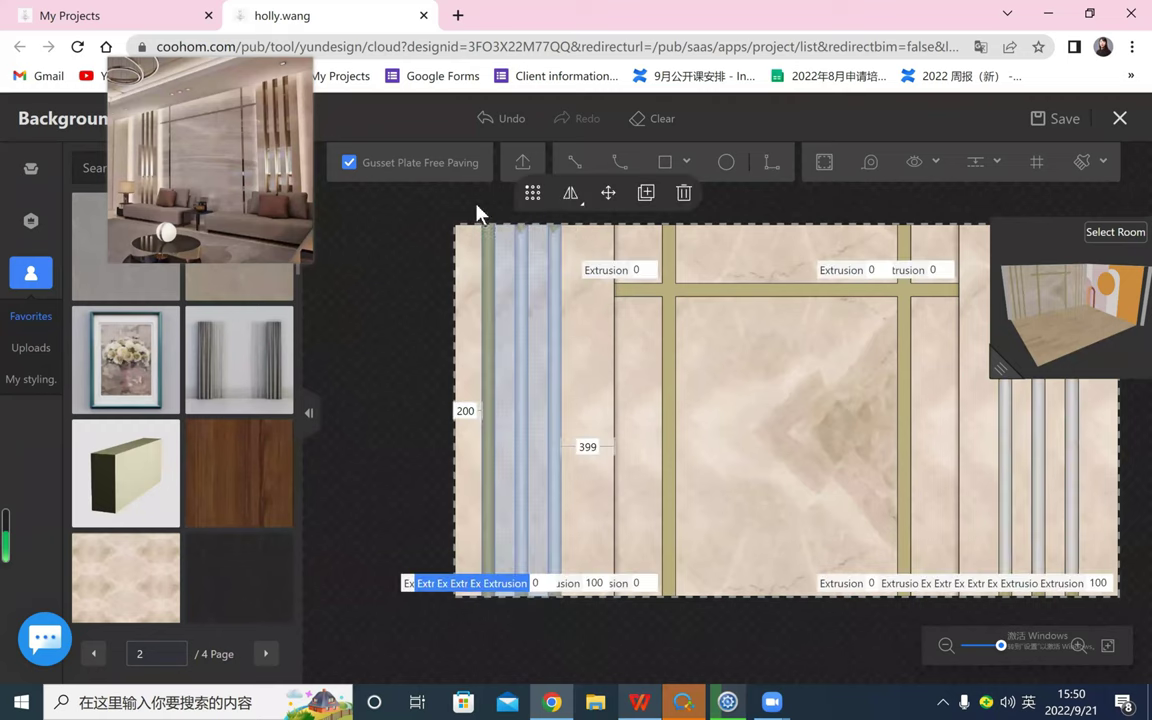
click(606, 194)
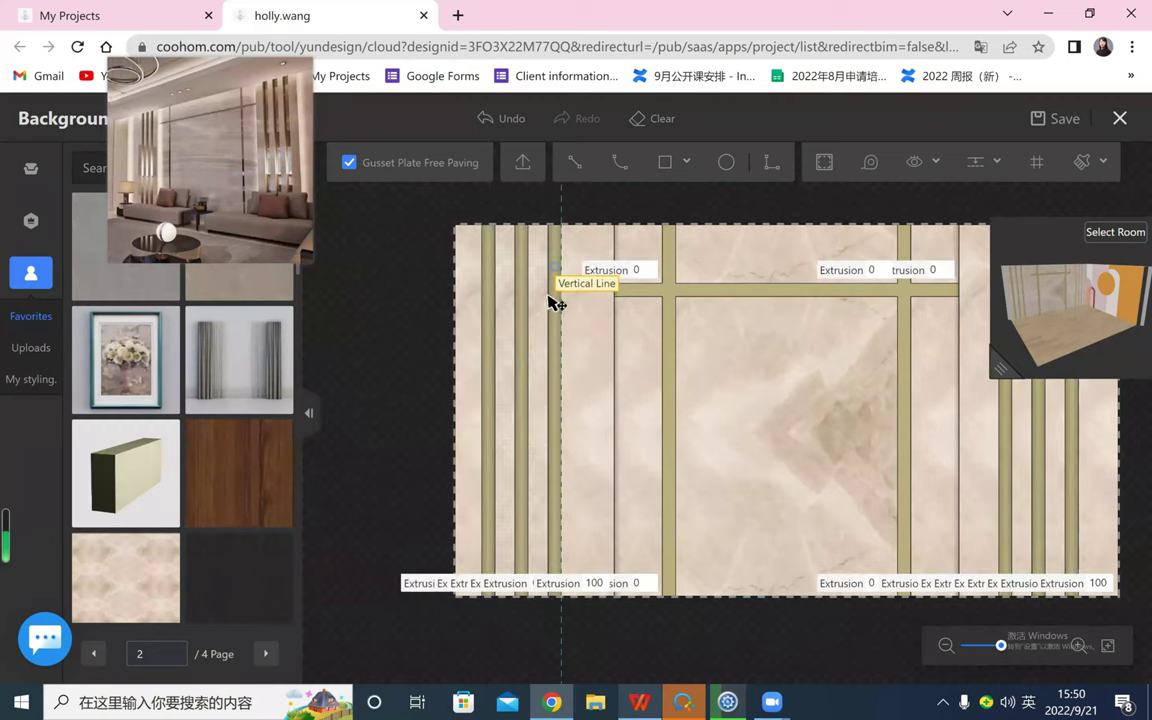
drag(535, 590, 470, 212)
click(600, 193)
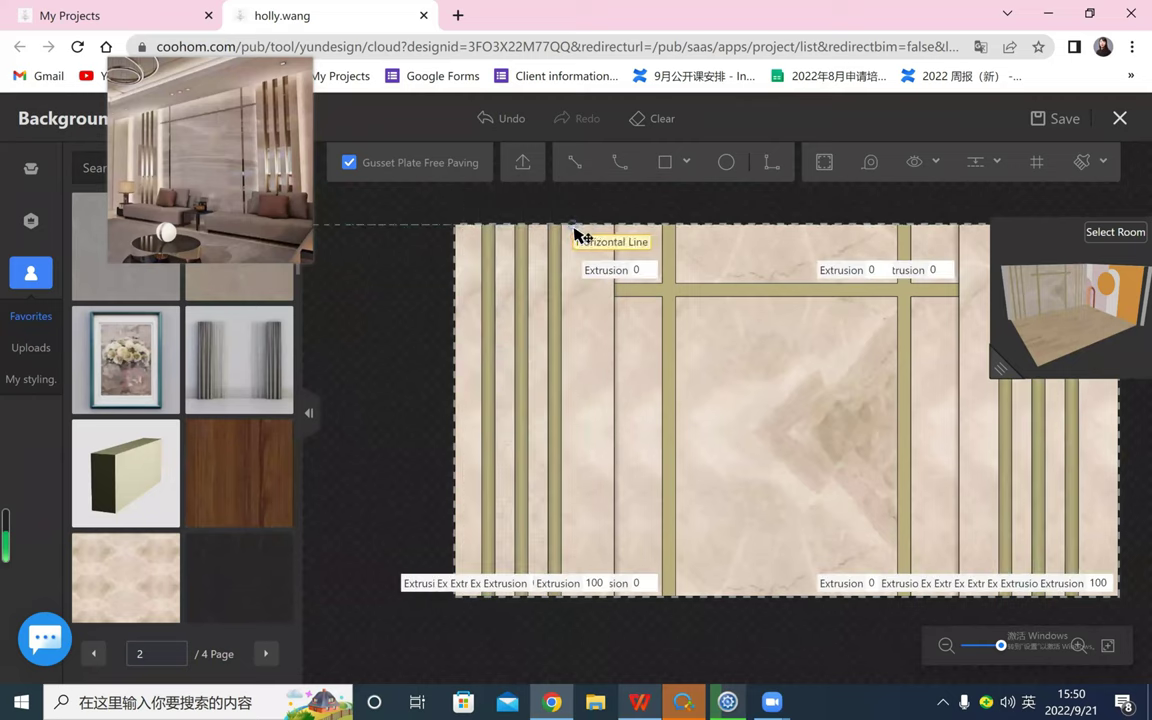
click(577, 235)
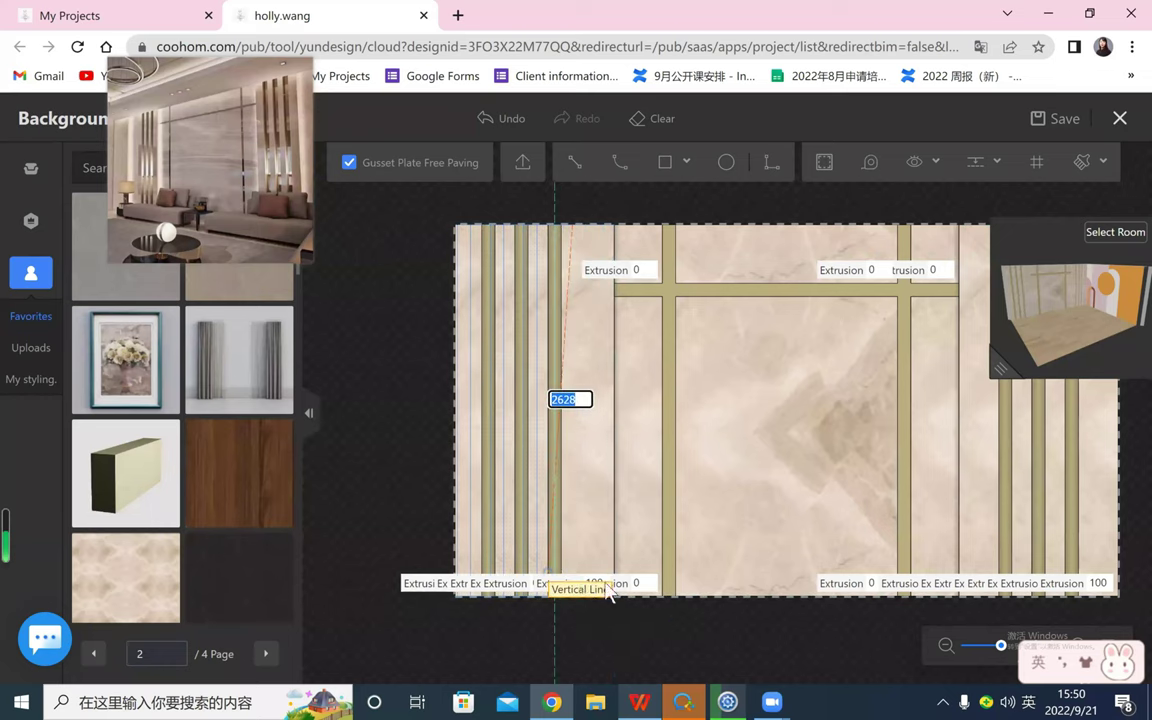
click(598, 601)
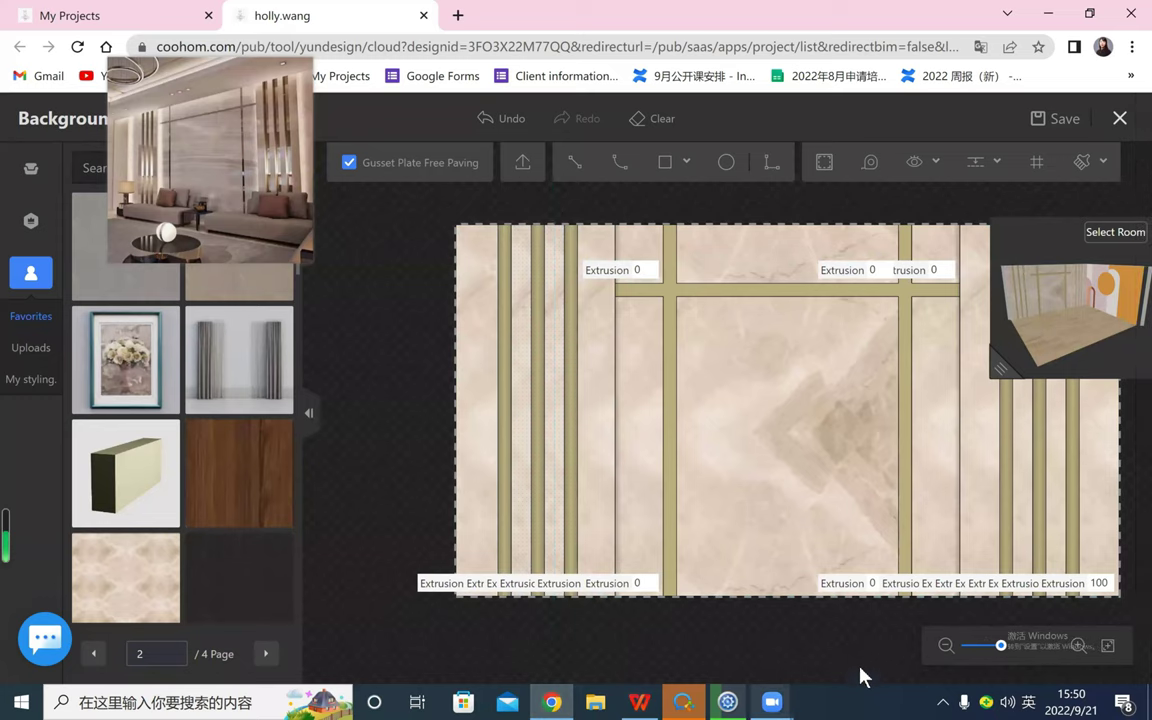
- Examine the background wall with both extruded side panels in an enlarged 3D room preview
scroll(874, 674, down, 2)
scroll(879, 658, up, 2)
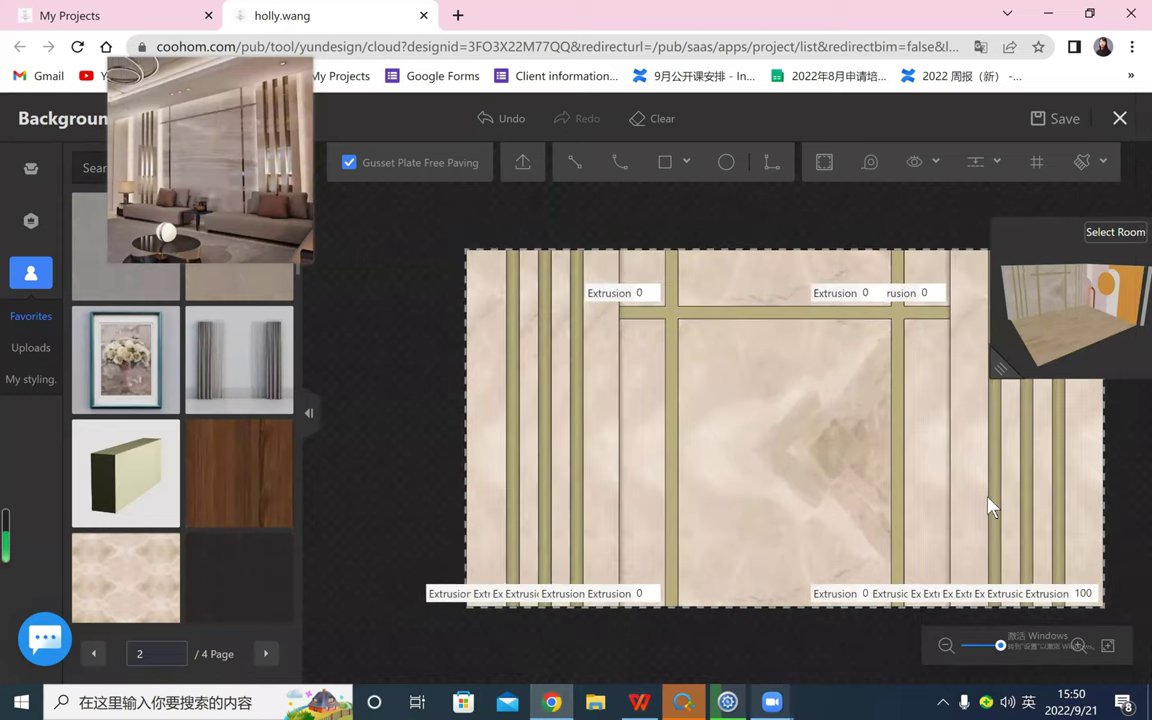
scroll(975, 503, down, 2)
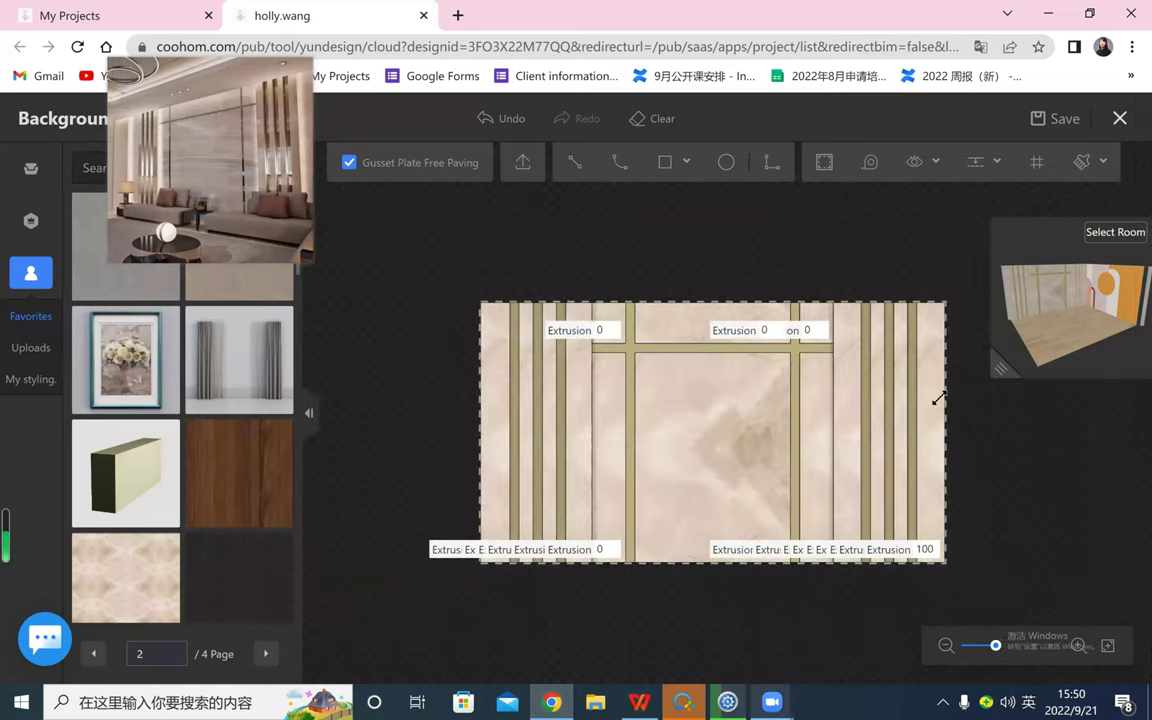
drag(939, 398, 616, 567)
scroll(842, 445, up, 3)
drag(850, 470, 930, 472)
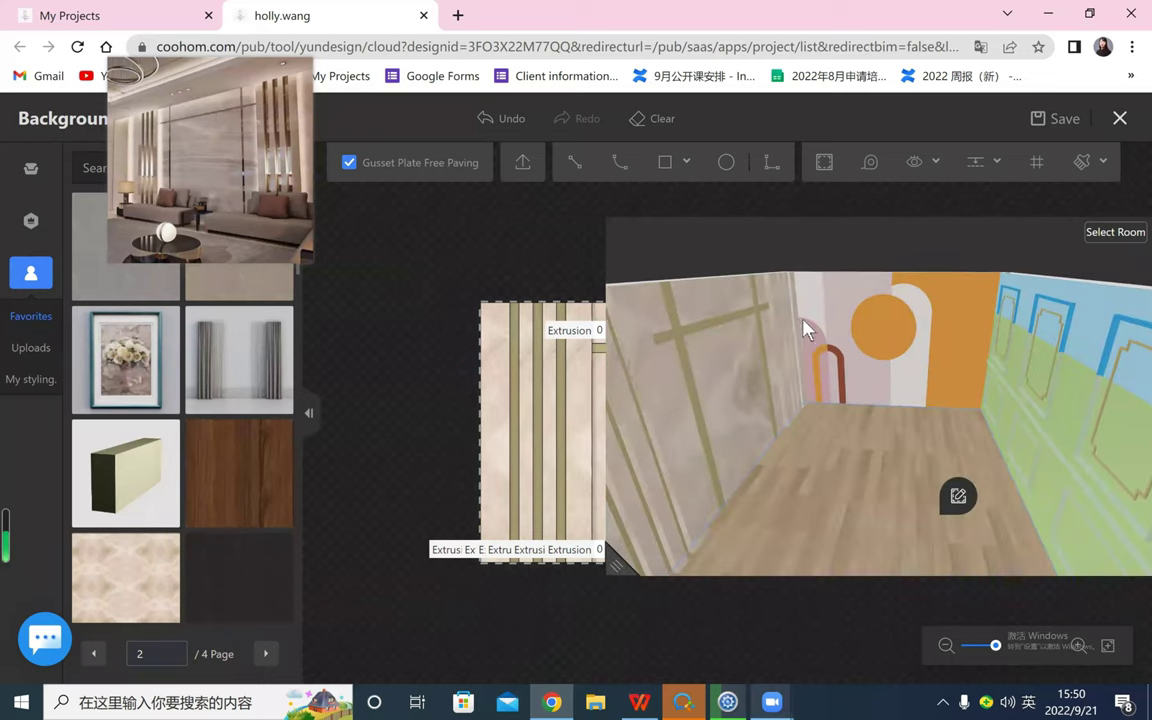
scroll(993, 455, up, 3)
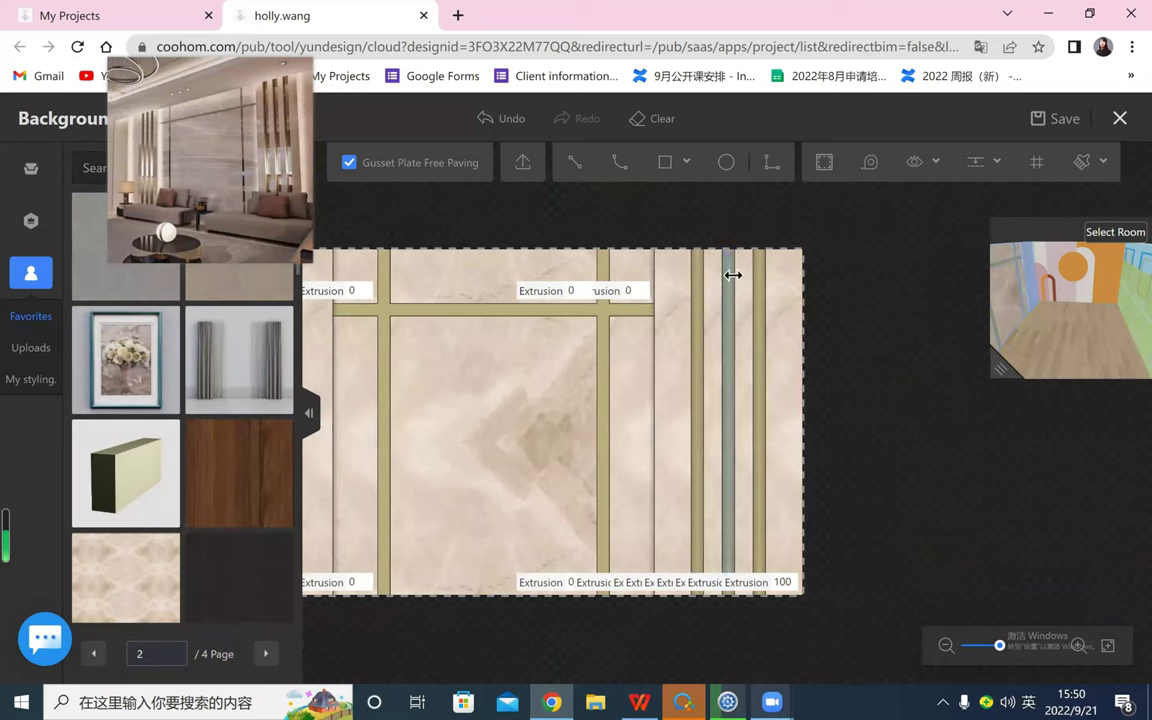
- Duplicate the moulding line at the upper edge of the right panel's outermost marble section and resize the 3D preview
click(755, 262)
click(773, 221)
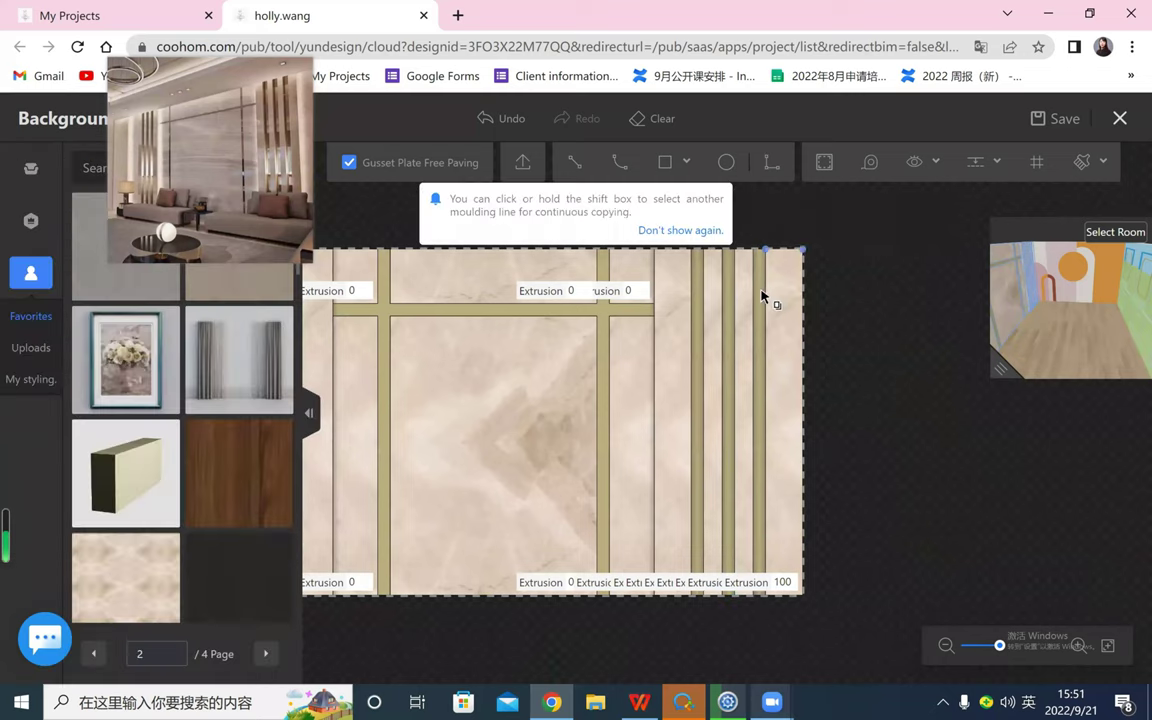
click(864, 378)
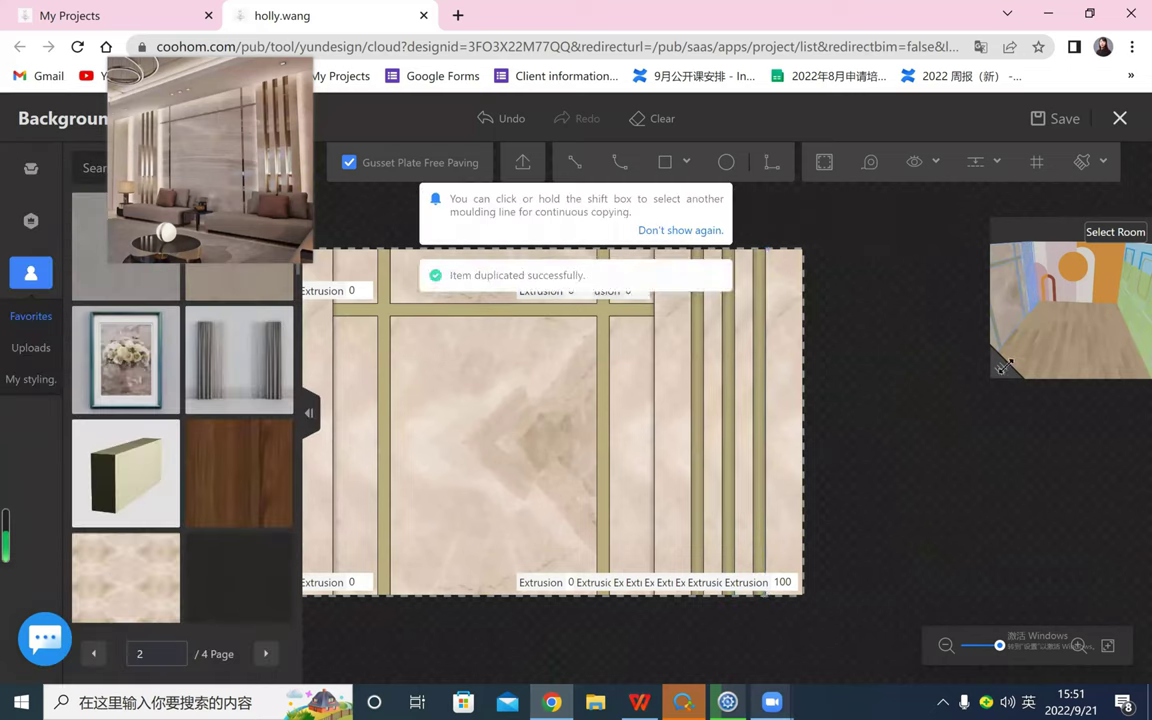
drag(1003, 368, 858, 390)
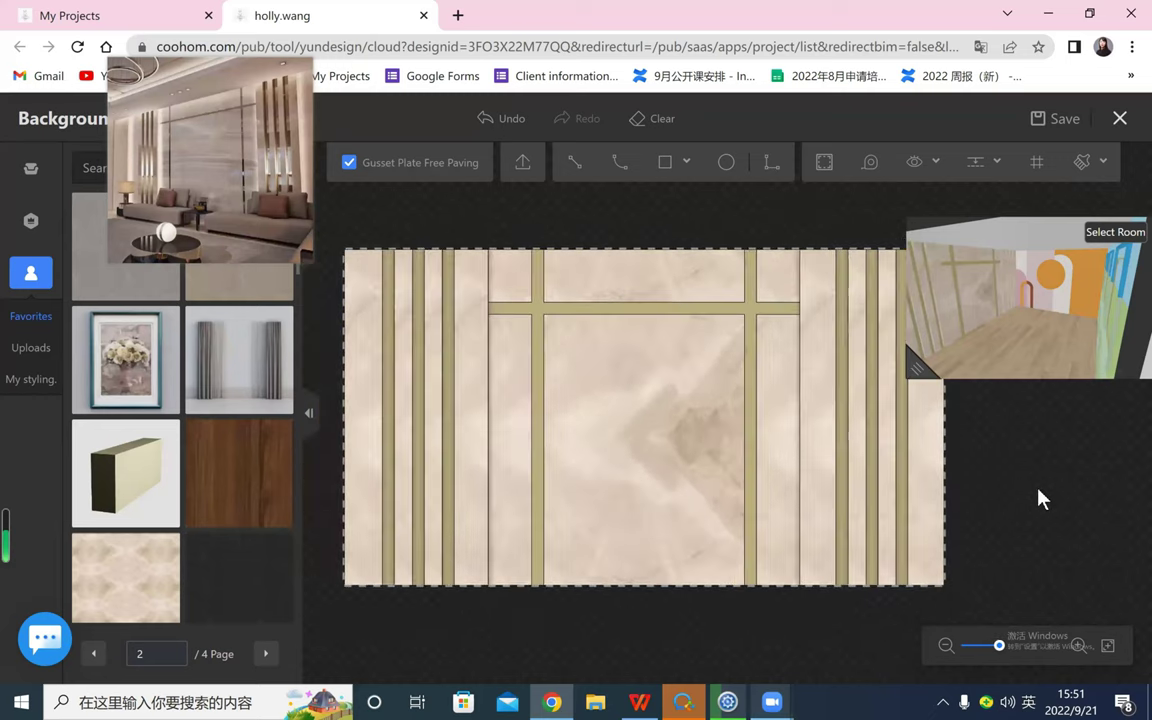
- Apply an indented light trough to the left panel's inner vertical edge below the horizontal gold strip
drag(307, 353, 343, 364)
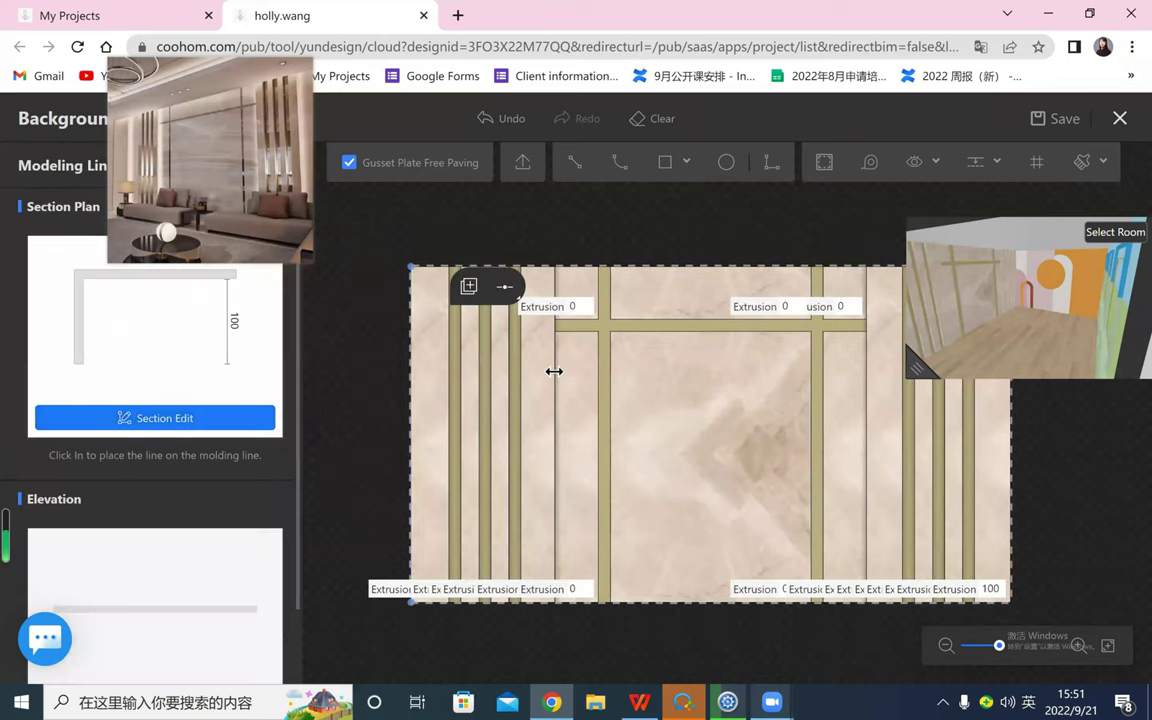
key(Escape)
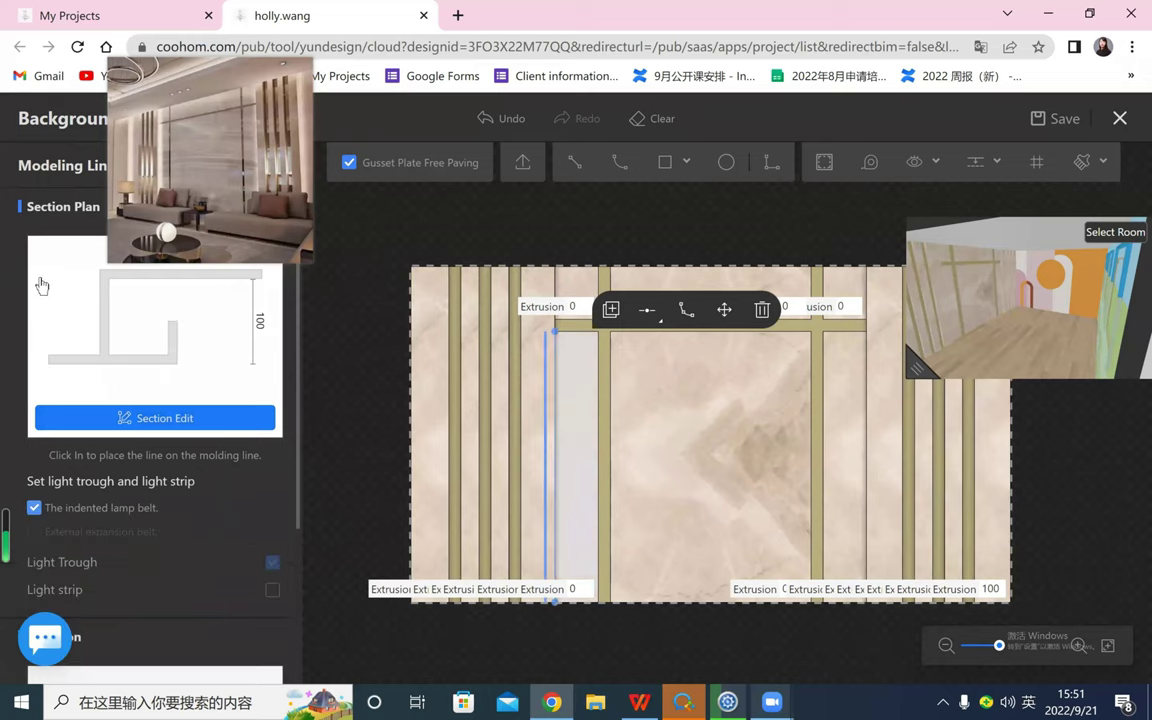
scroll(85, 350, down, 3)
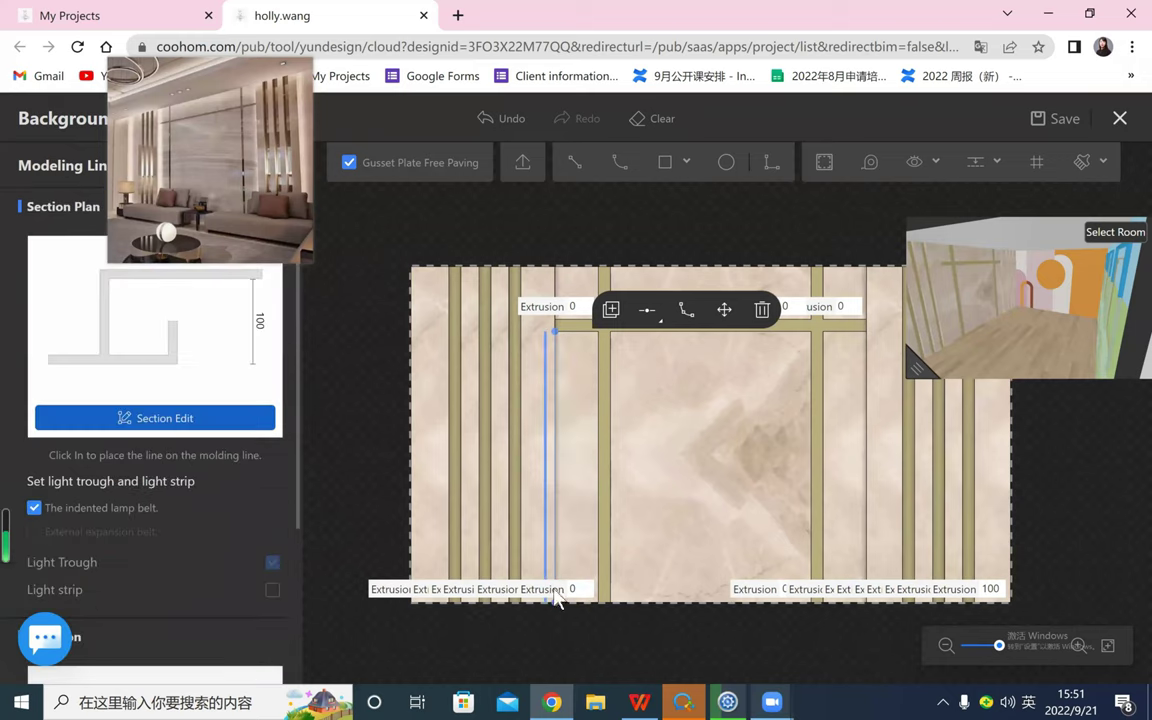
click(569, 342)
scroll(563, 380, up, 3)
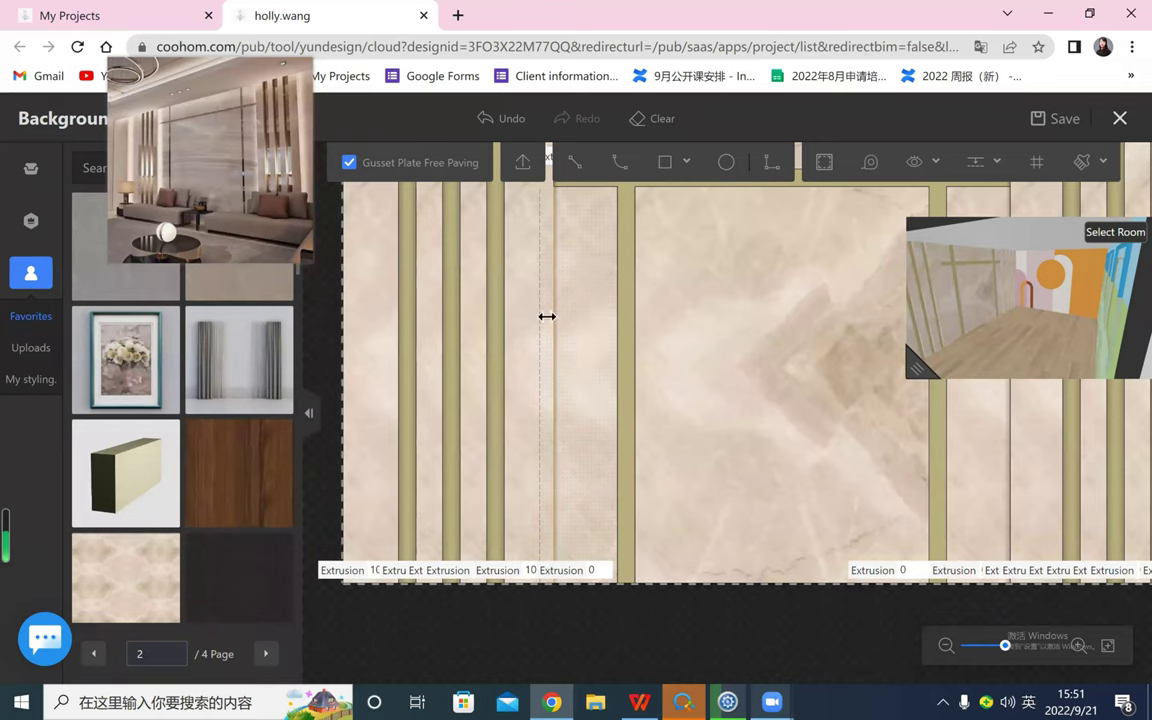
scroll(554, 392, down, 5)
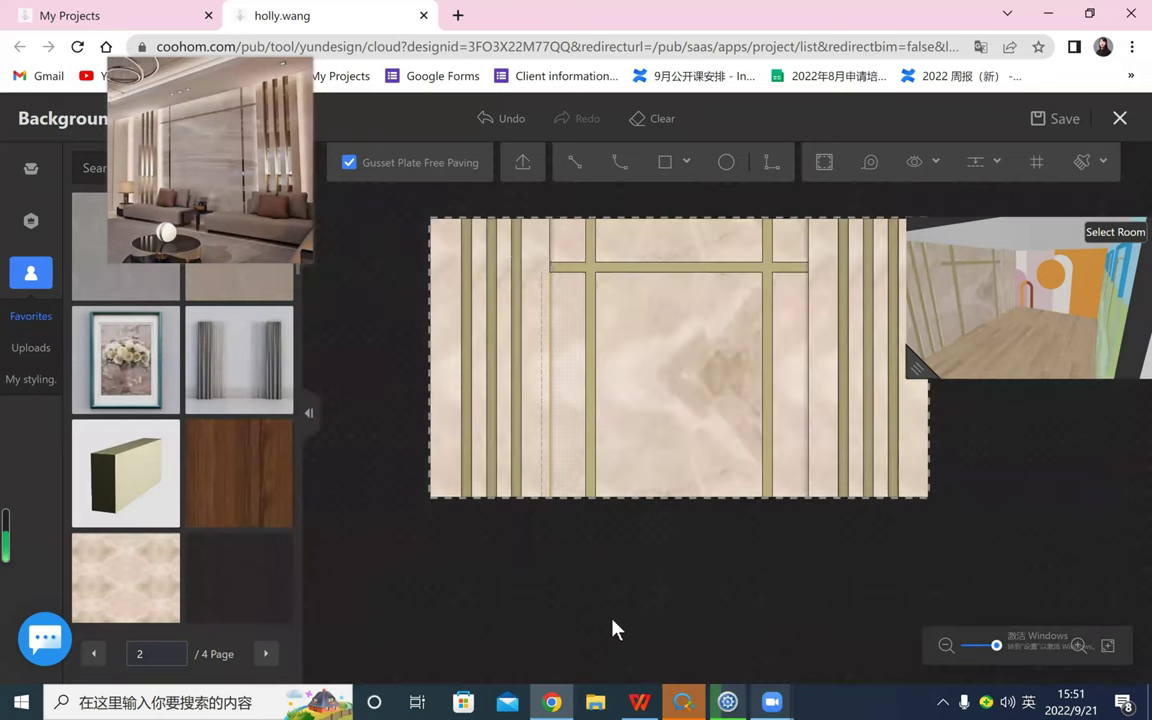
scroll(548, 411, up, 4)
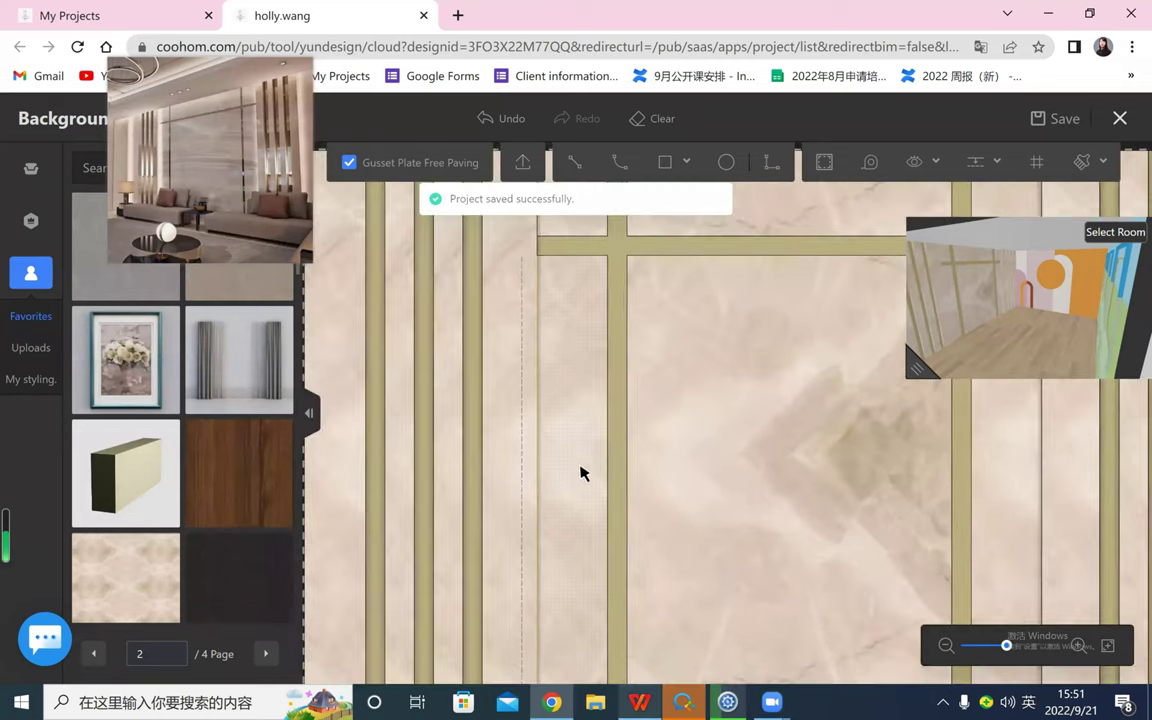
- Copy the light trough to the rest of the left panel's inner edge, both panels' outer edges and the right panel's inner edge
drag(546, 440, 545, 565)
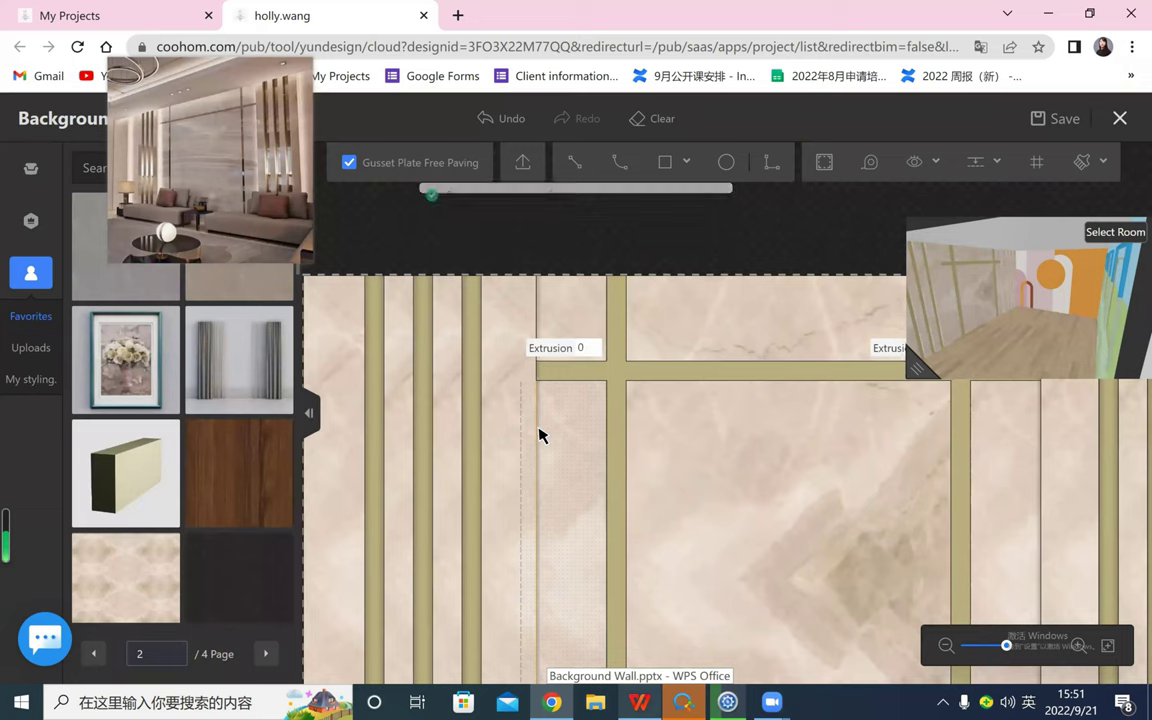
click(577, 377)
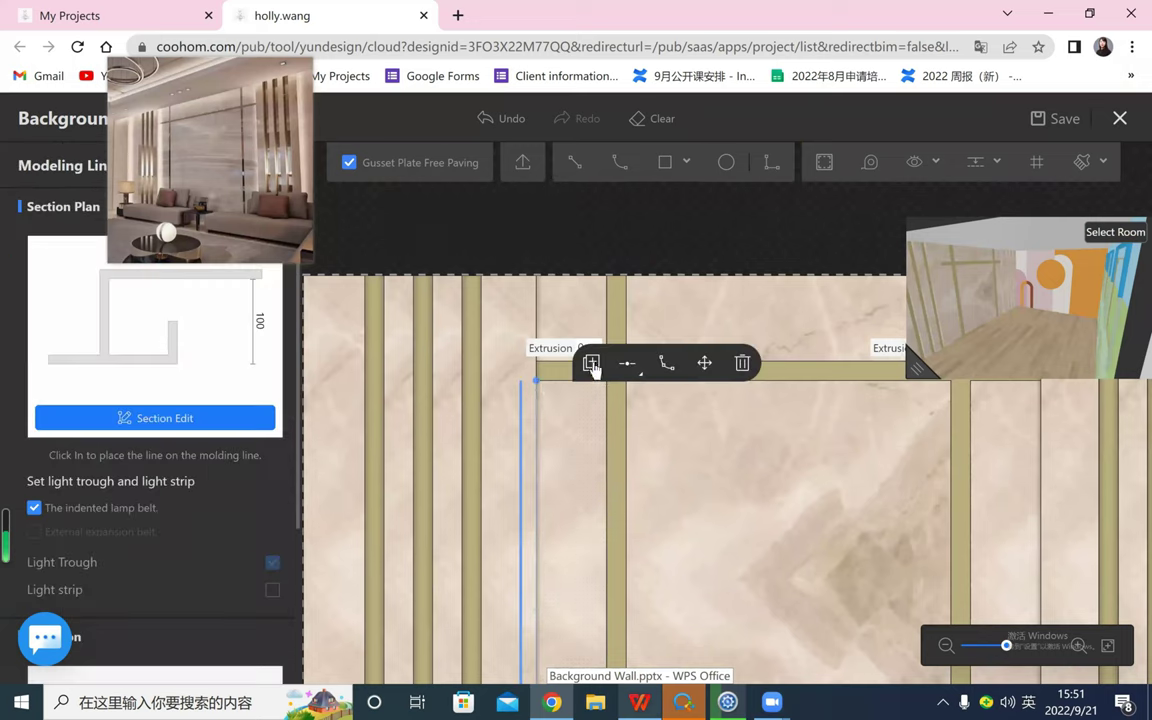
click(536, 308)
click(536, 489)
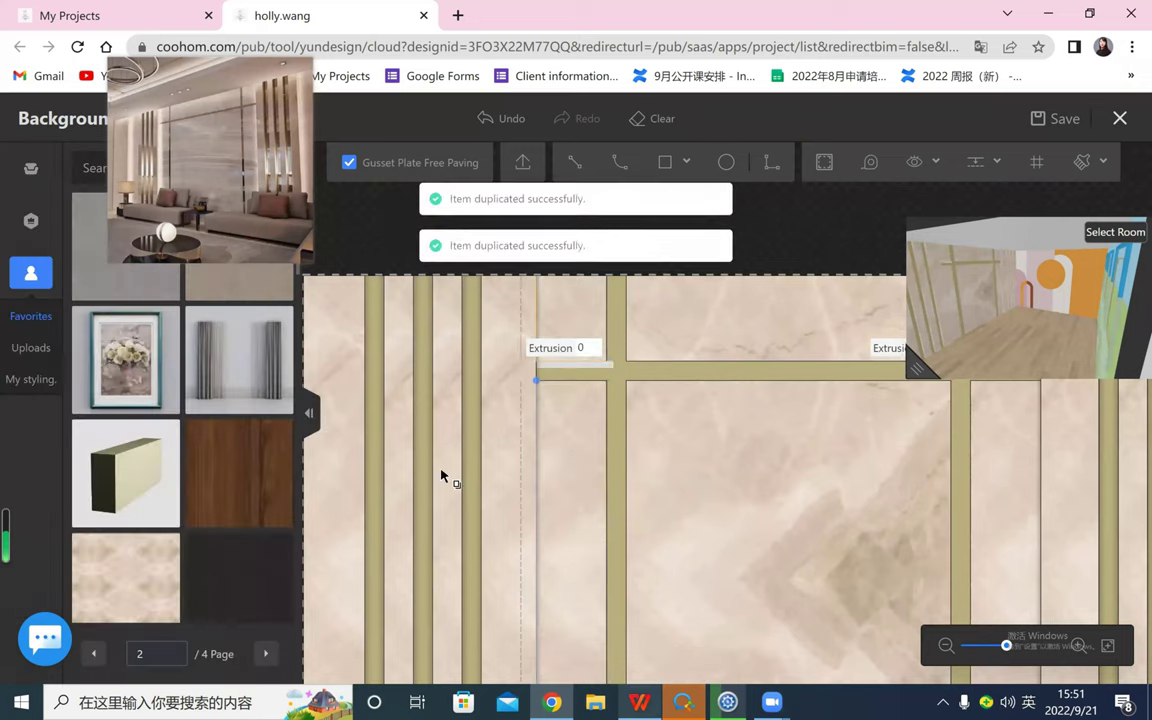
scroll(386, 442, down, 2)
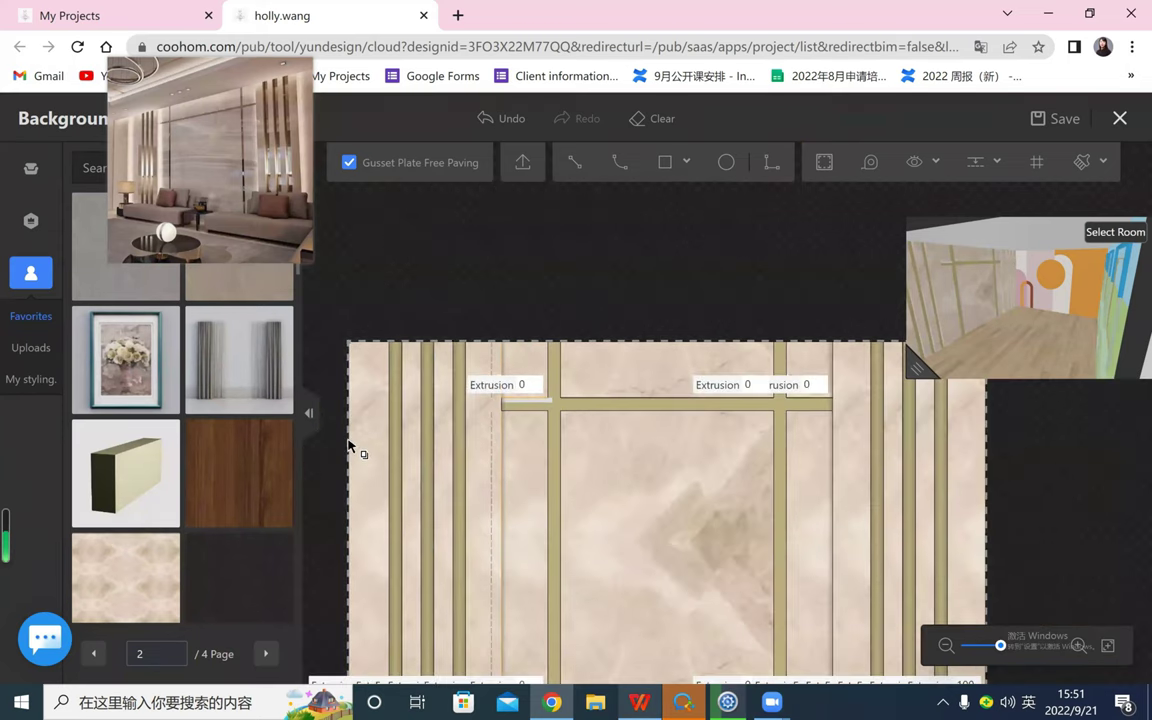
click(352, 464)
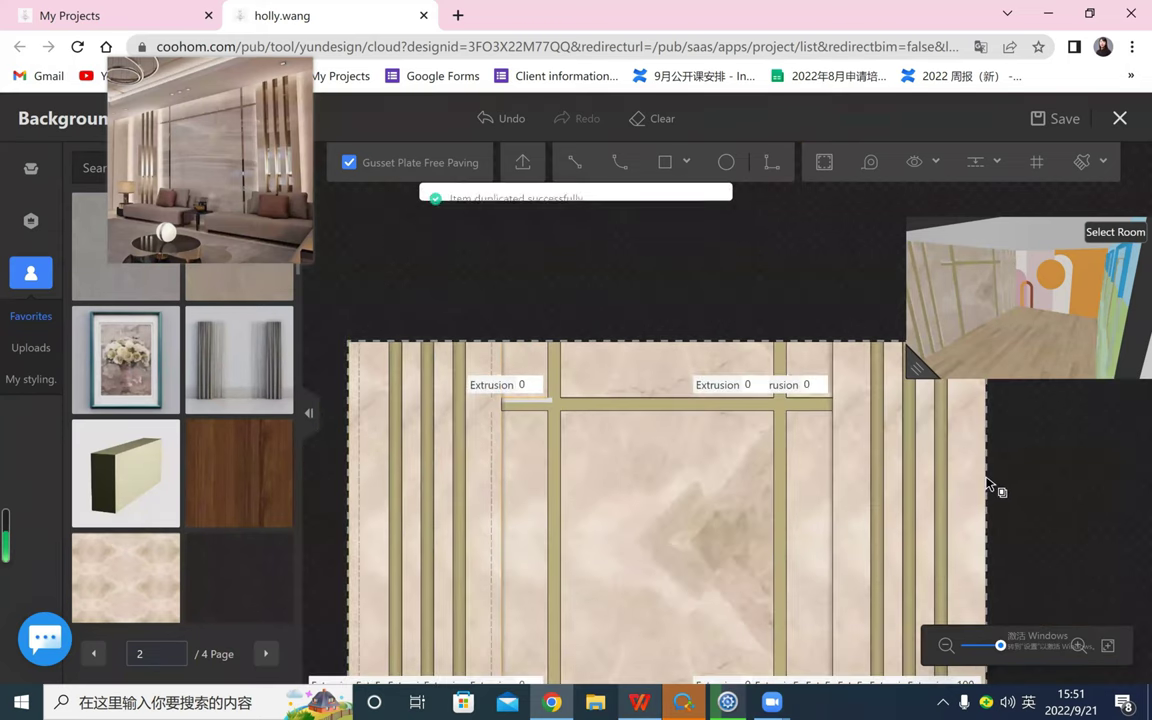
click(848, 380)
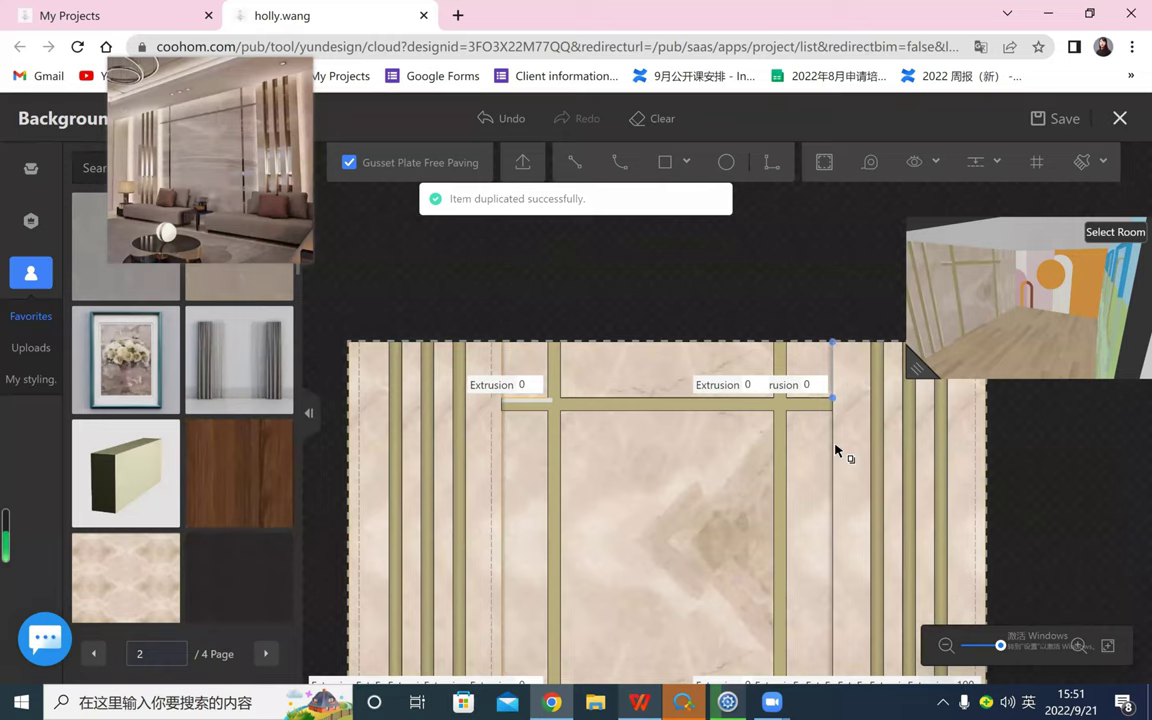
click(830, 468)
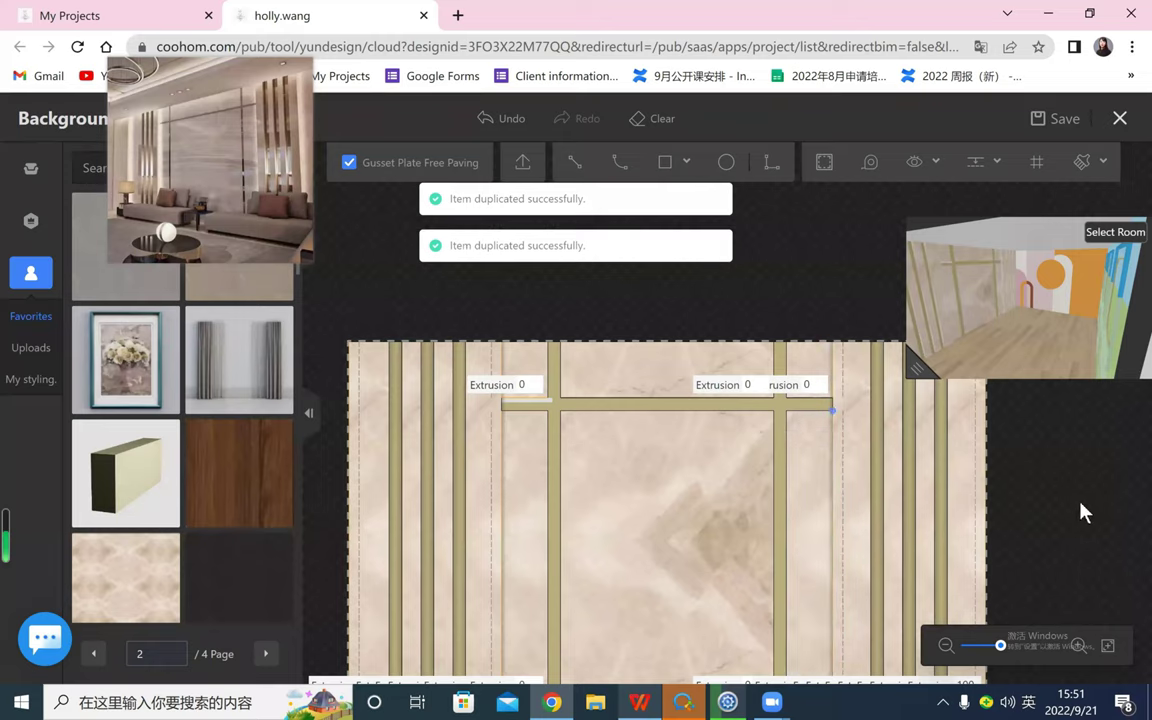
- Try to delete the short horizontal light-trough line along the left end of the horizontal gold strip
scroll(1040, 475, down, 3)
scroll(977, 419, up, 4)
right_drag(494, 254, 632, 339)
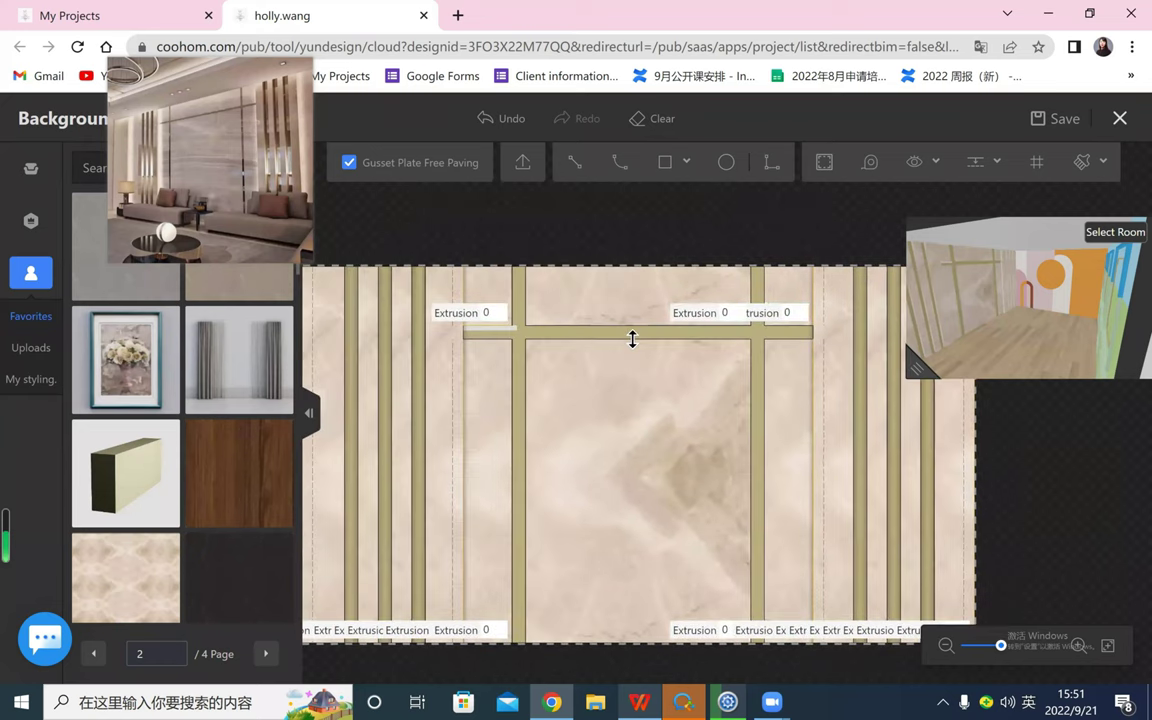
click(488, 325)
click(530, 320)
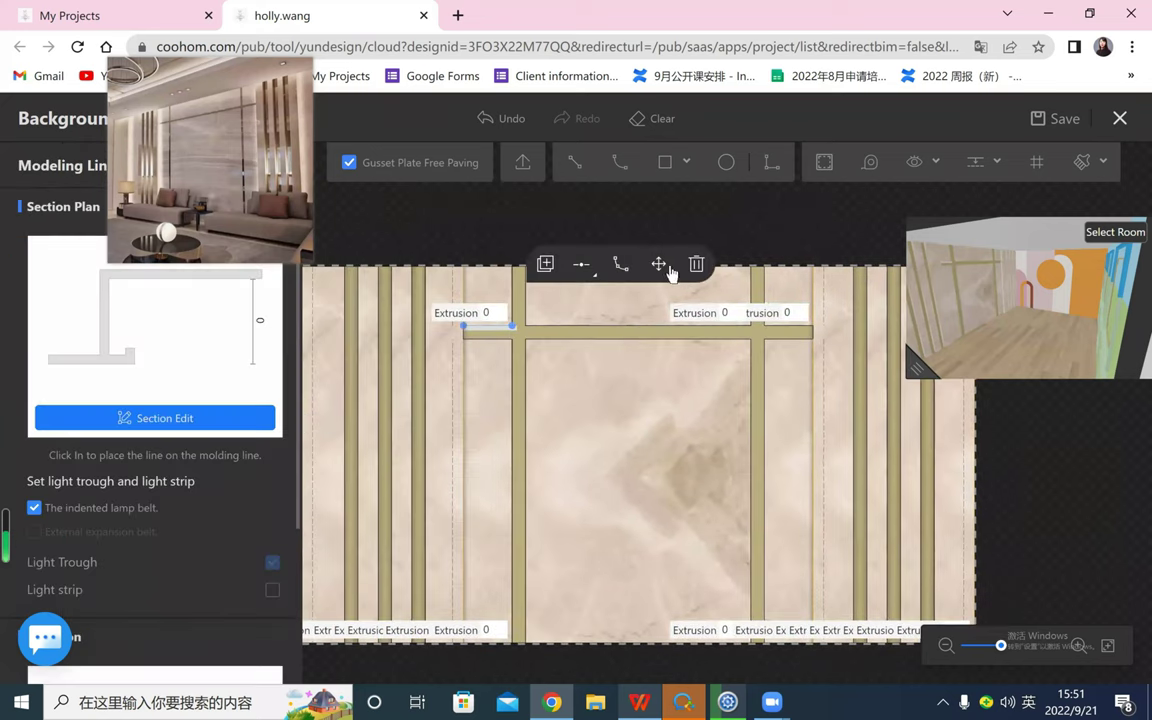
click(694, 265)
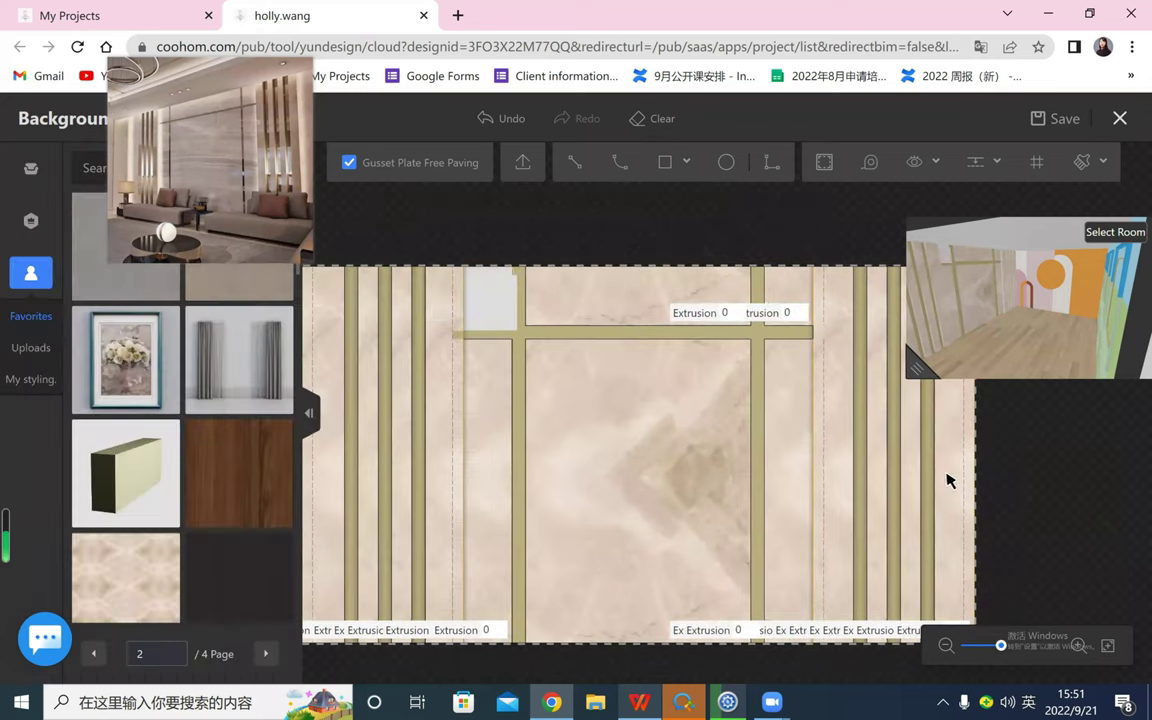
- Undo the deletion of the short horizontal light-trough line and check its section plan
click(500, 120)
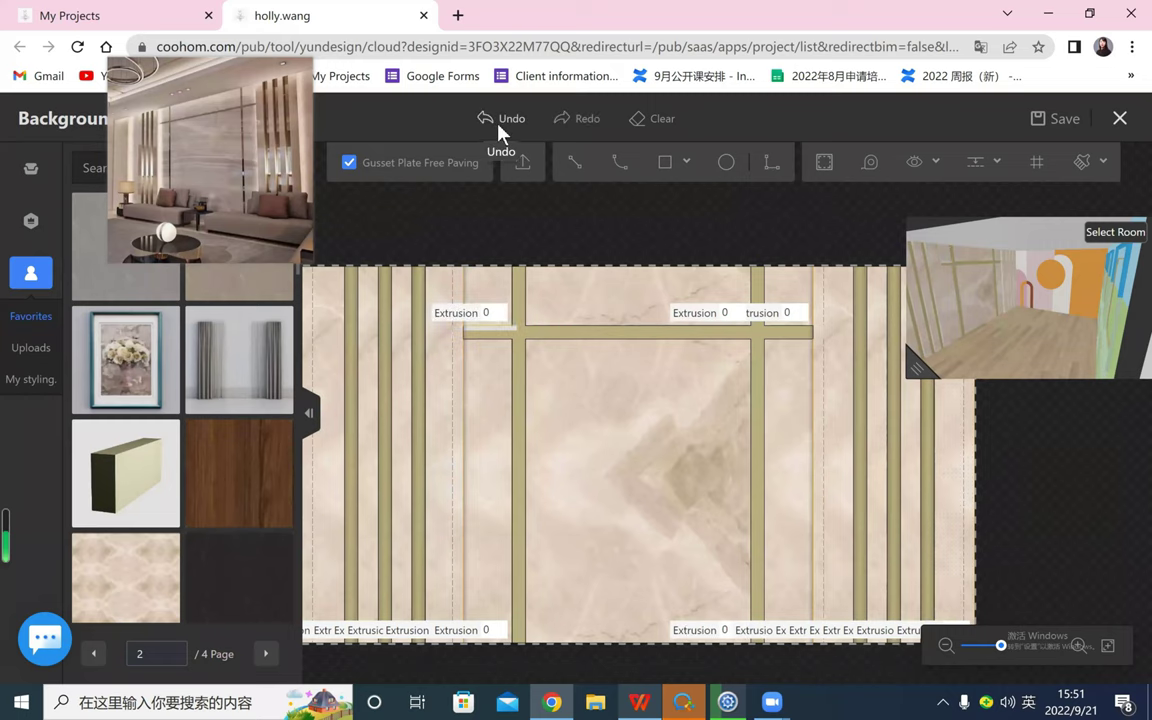
click(491, 327)
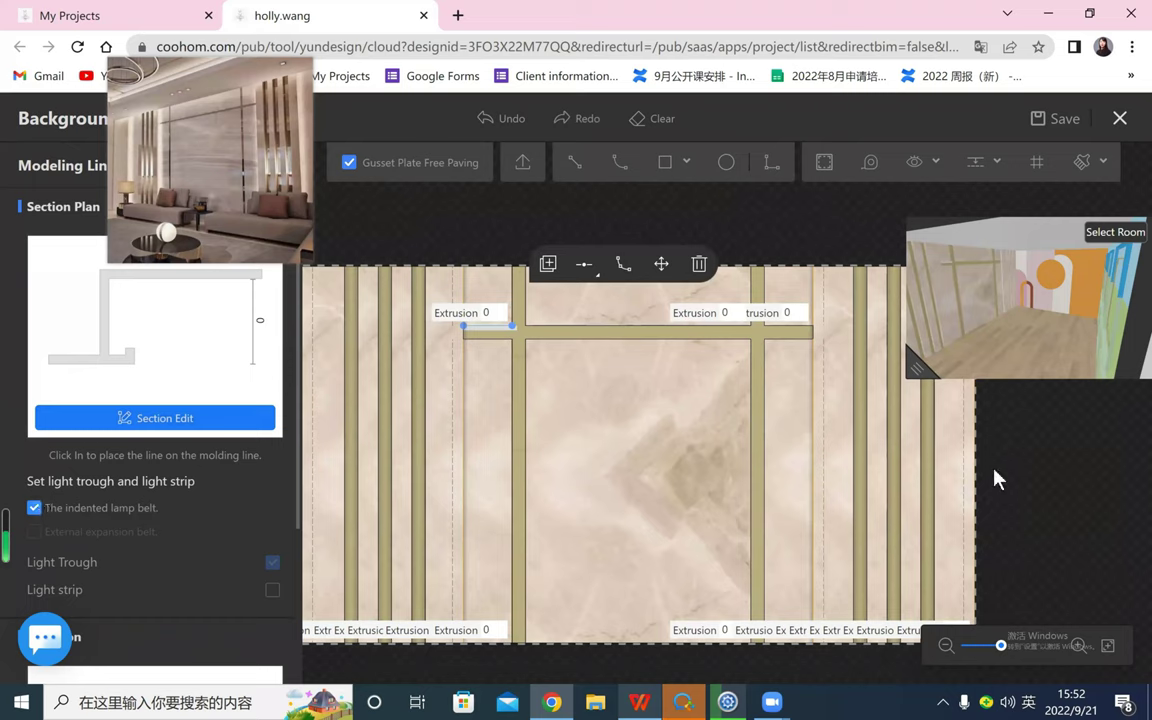
click(1068, 481)
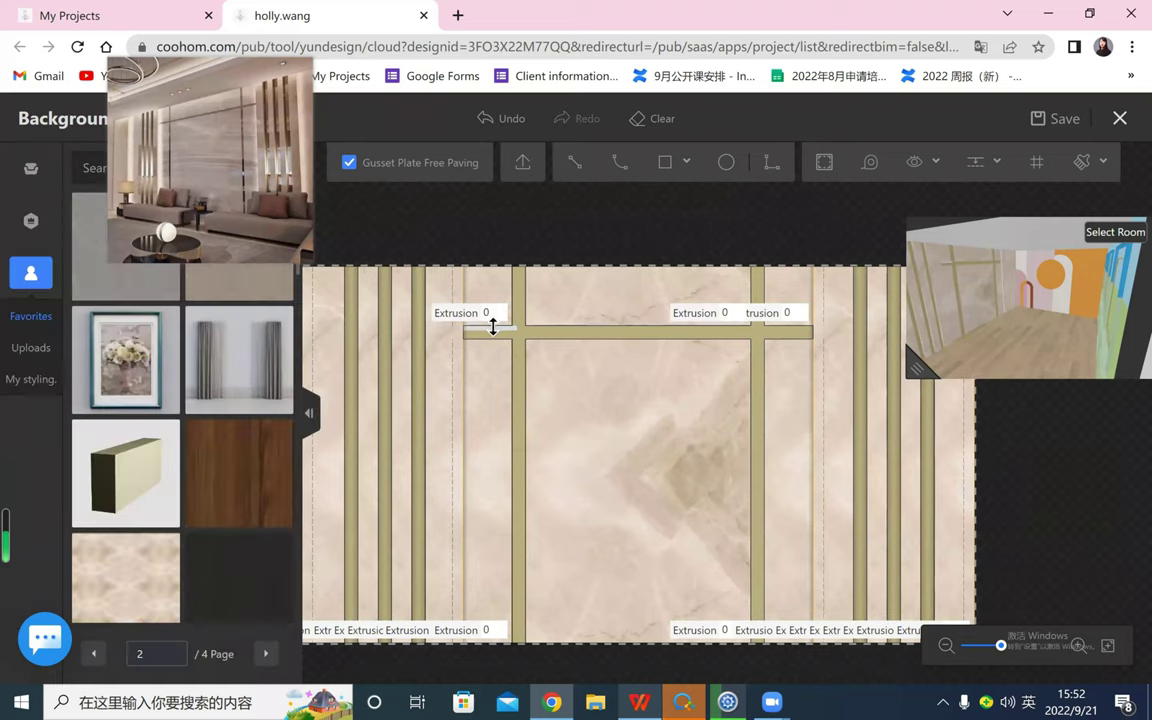
- Copy the plain section from the left vertical gold strip's edge to the short horizontal line above the horizontal strip, replacing its light trough
click(492, 327)
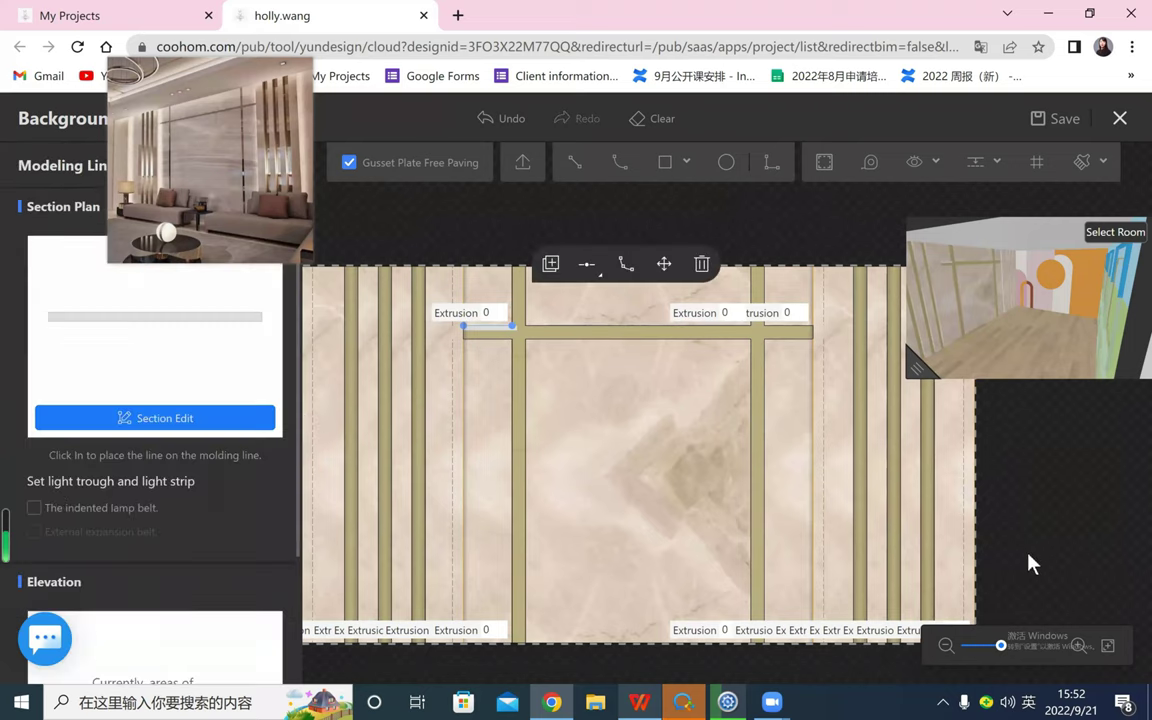
click(1062, 540)
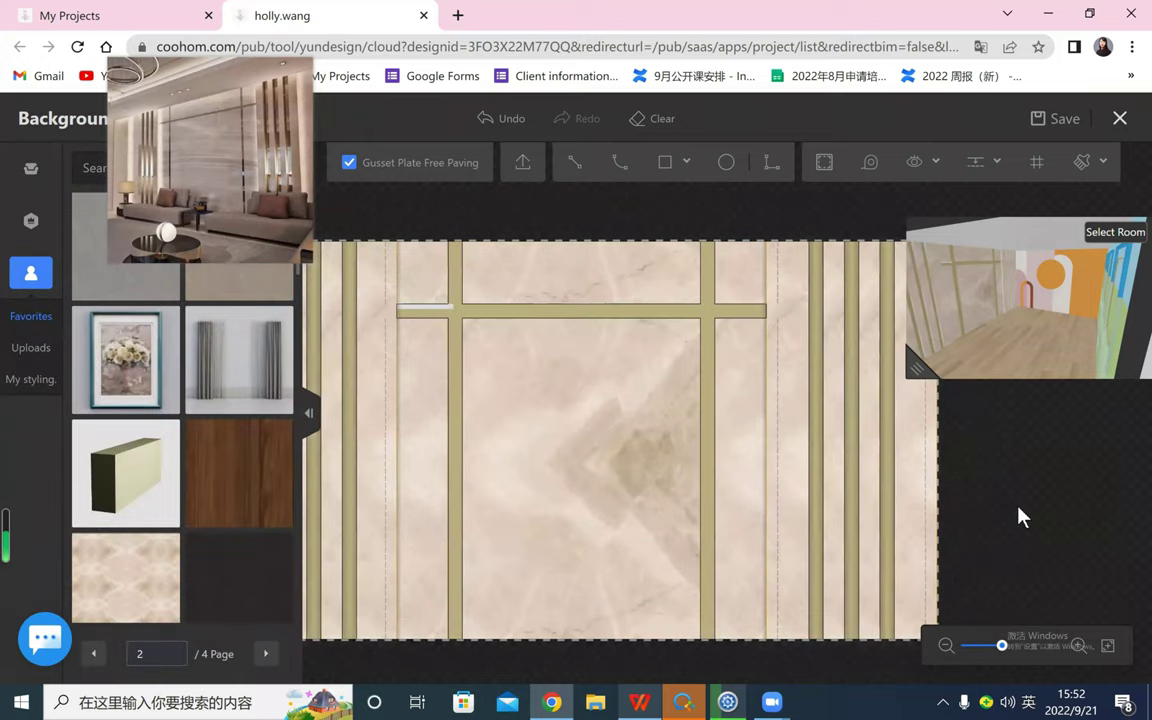
drag(1018, 506, 1064, 506)
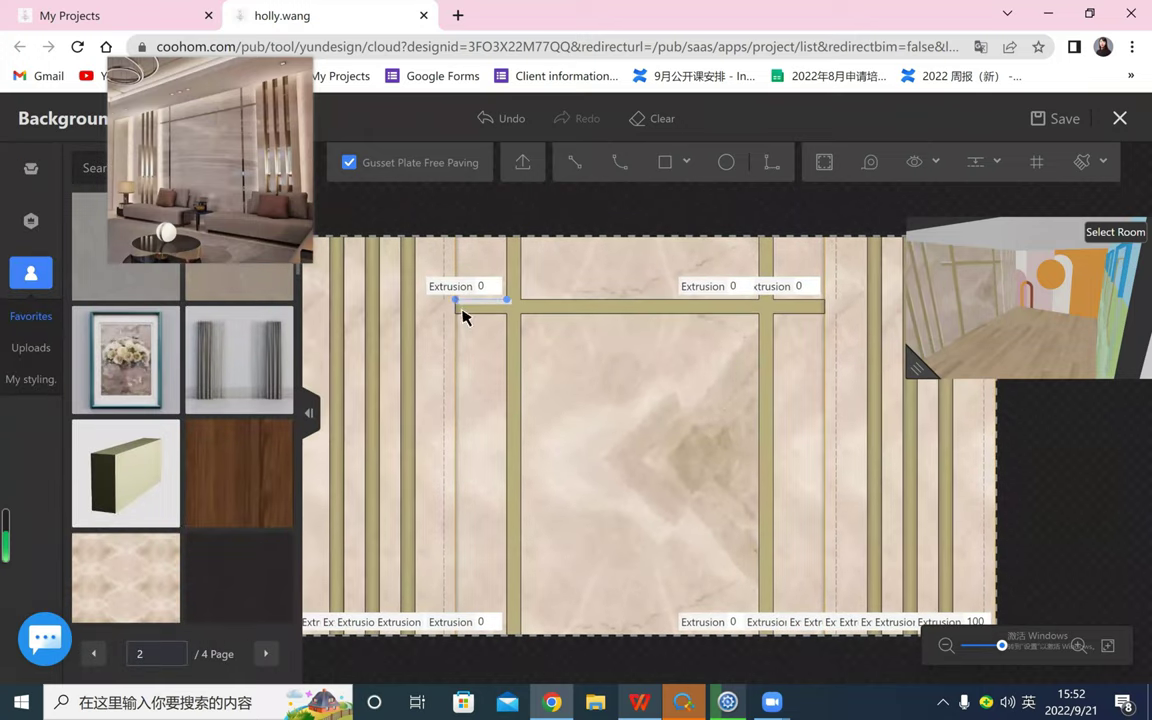
click(506, 250)
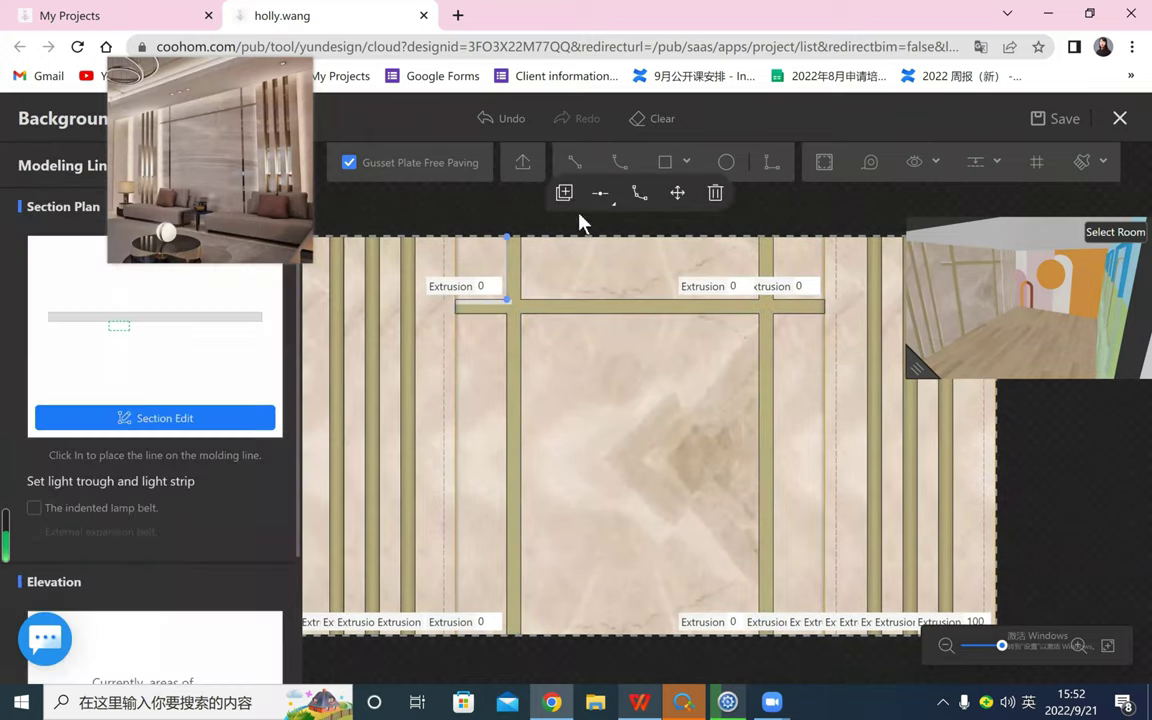
click(564, 192)
click(1019, 585)
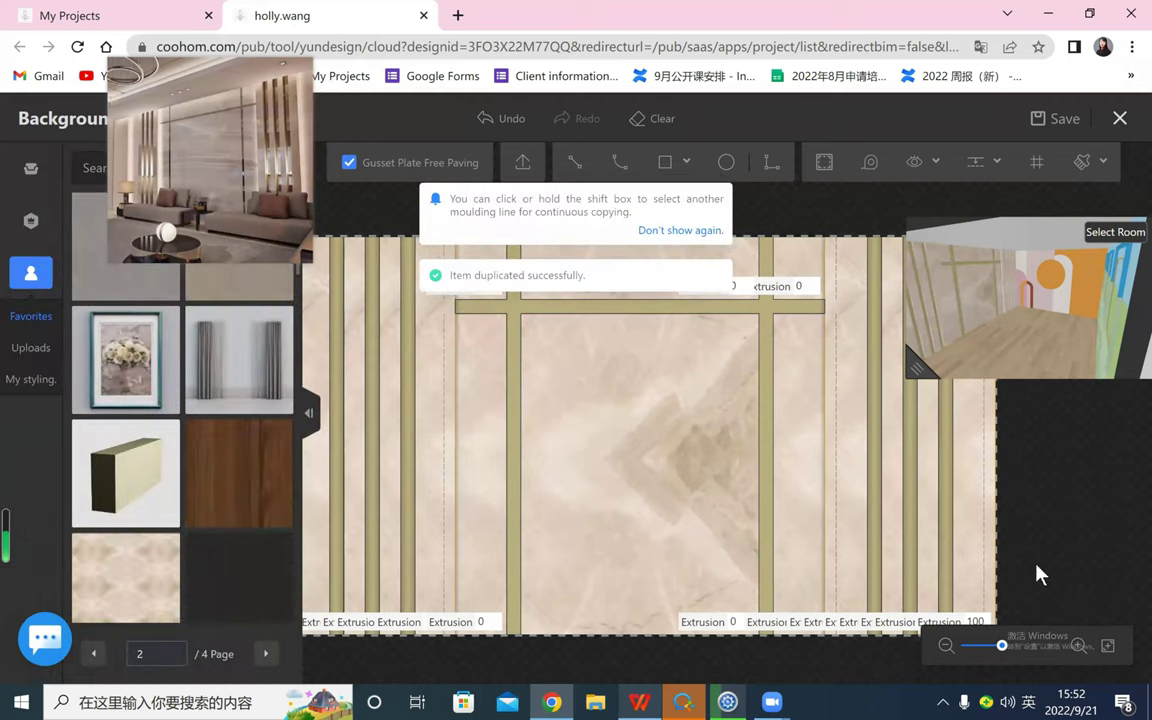
- Examine the finished marble background wall in the wall drawing and from several angles in the 3D room
scroll(1045, 557, down, 4)
drag(1045, 554, 926, 458)
scroll(925, 465, up, 6)
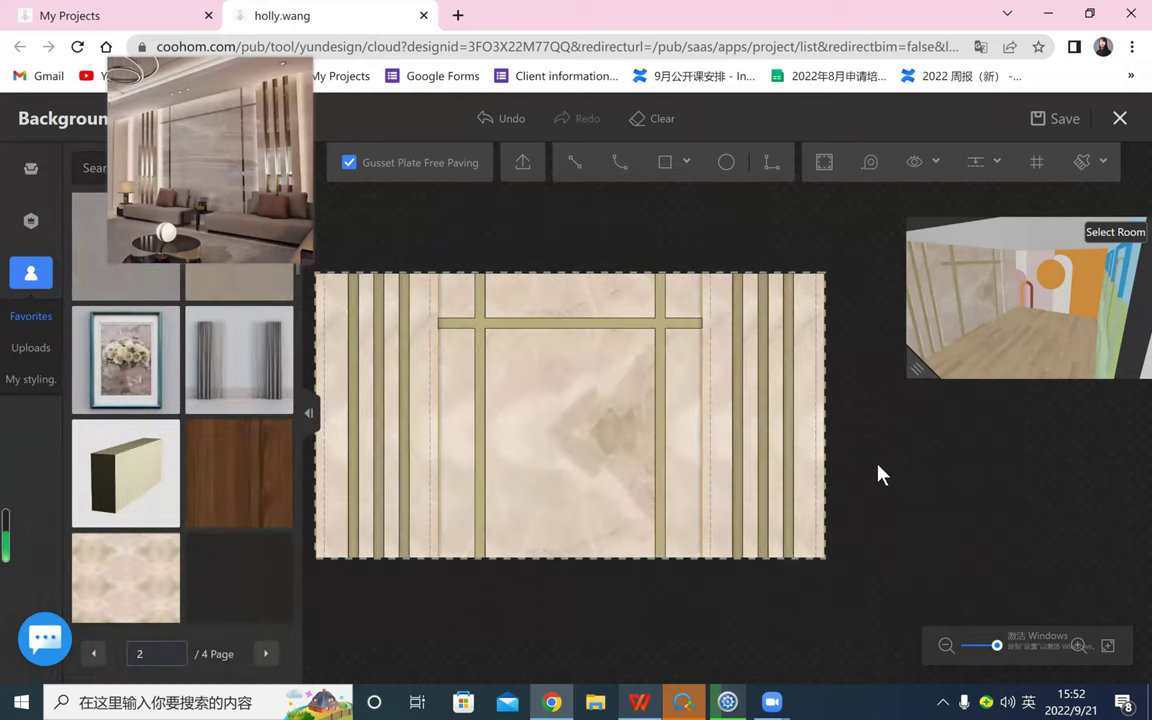
scroll(940, 480, up, 1)
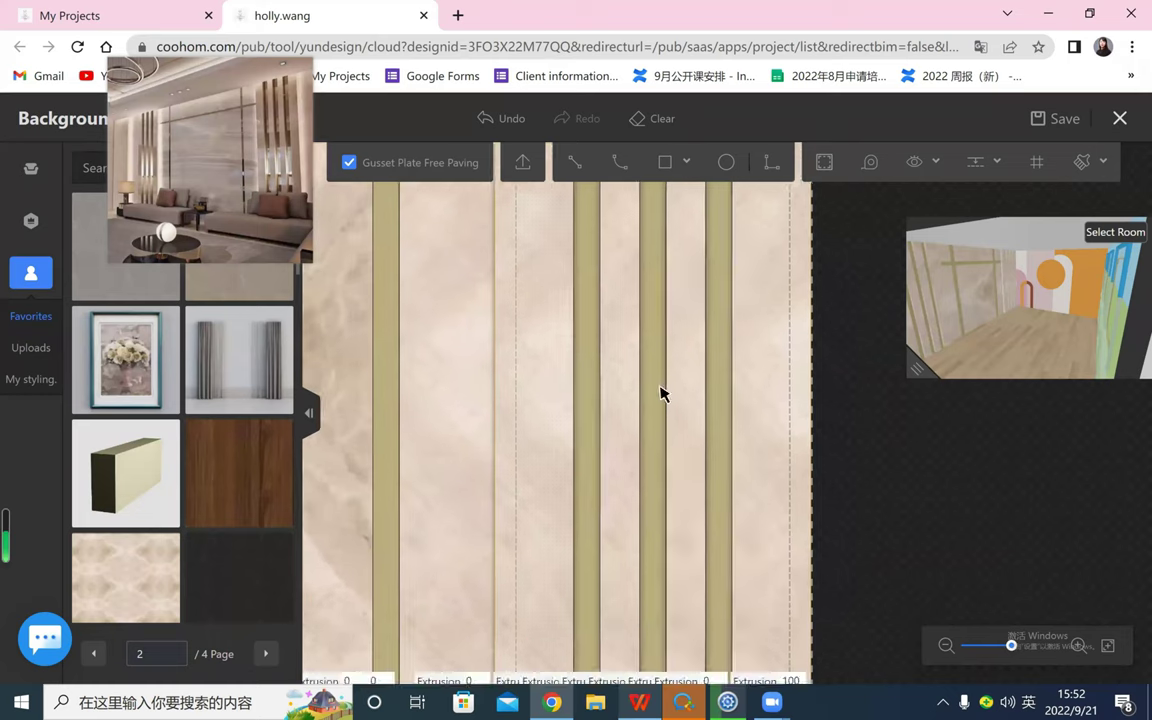
drag(661, 388, 791, 436)
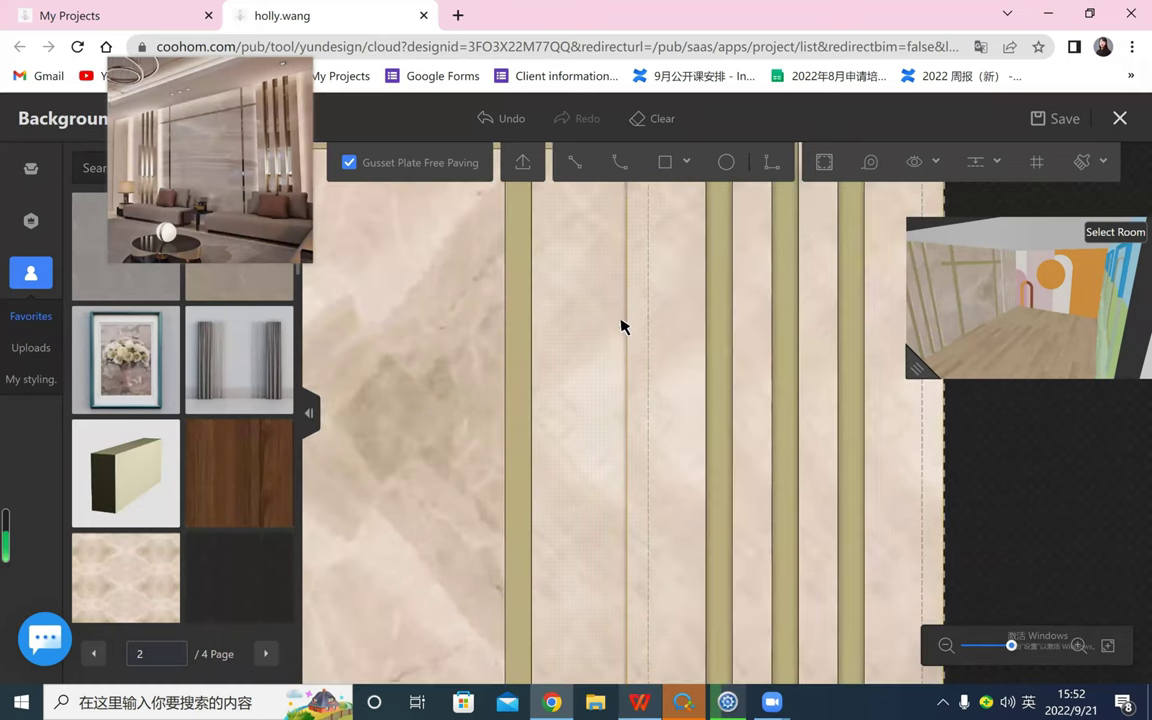
scroll(1021, 444, down, 4)
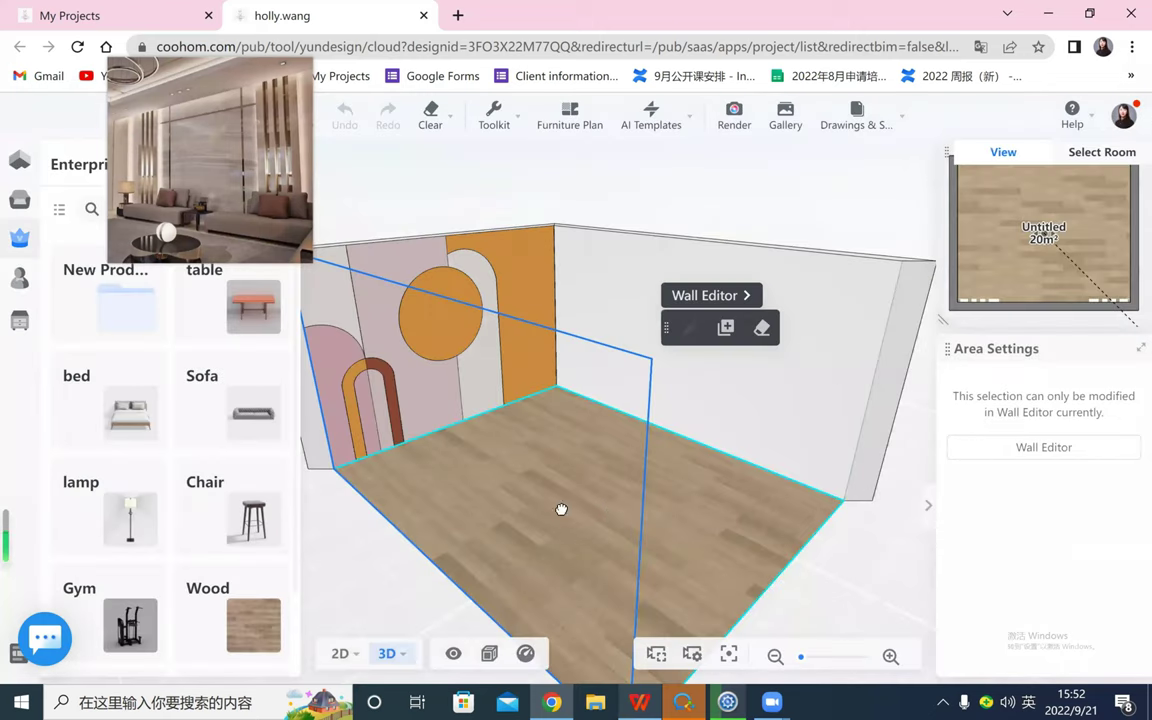
drag(561, 509, 182, 200)
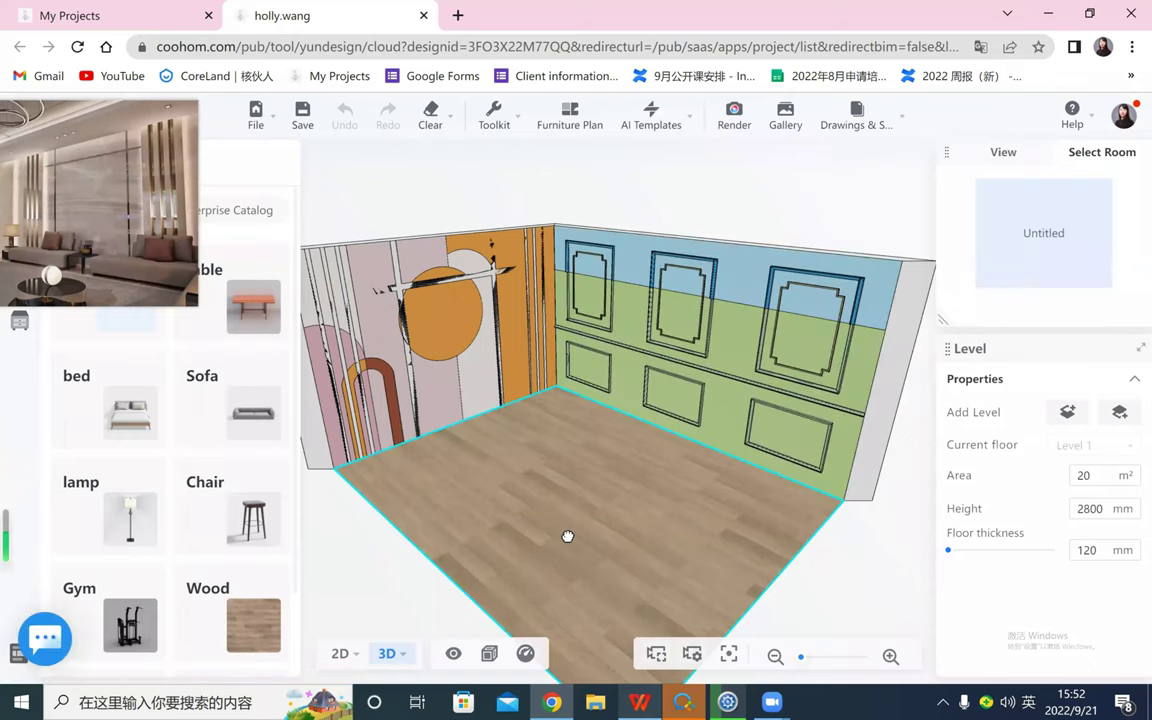
drag(510, 534, 417, 522)
drag(590, 525, 390, 515)
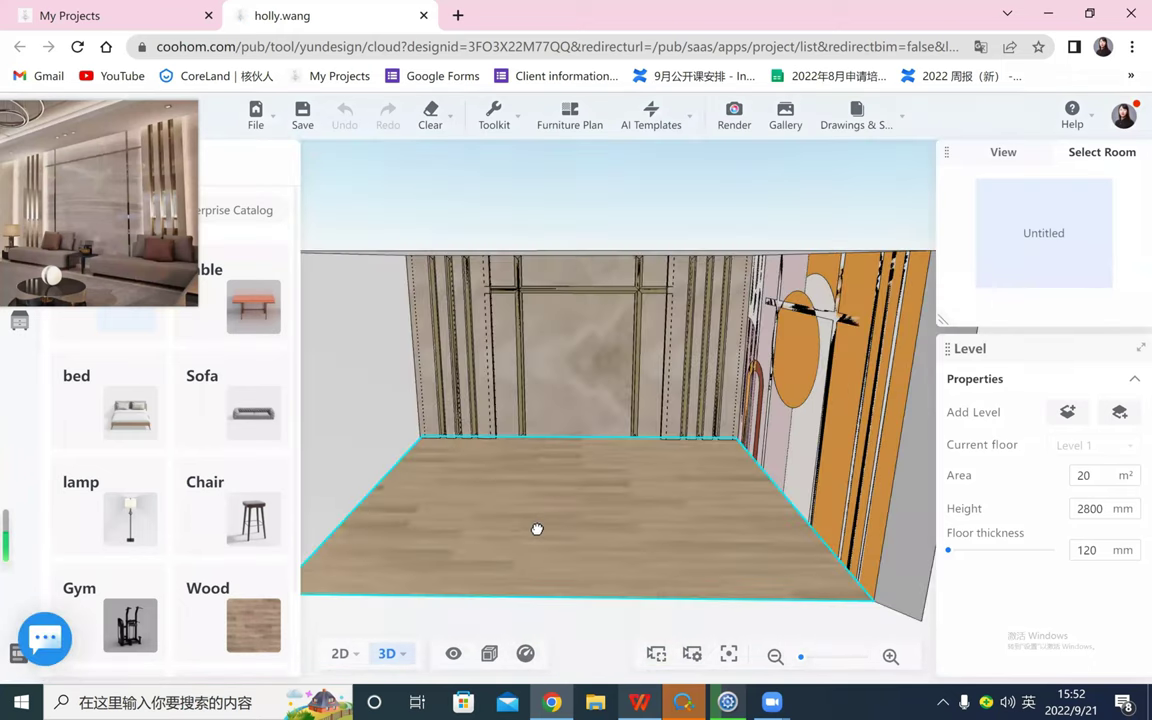
drag(537, 529, 518, 566)
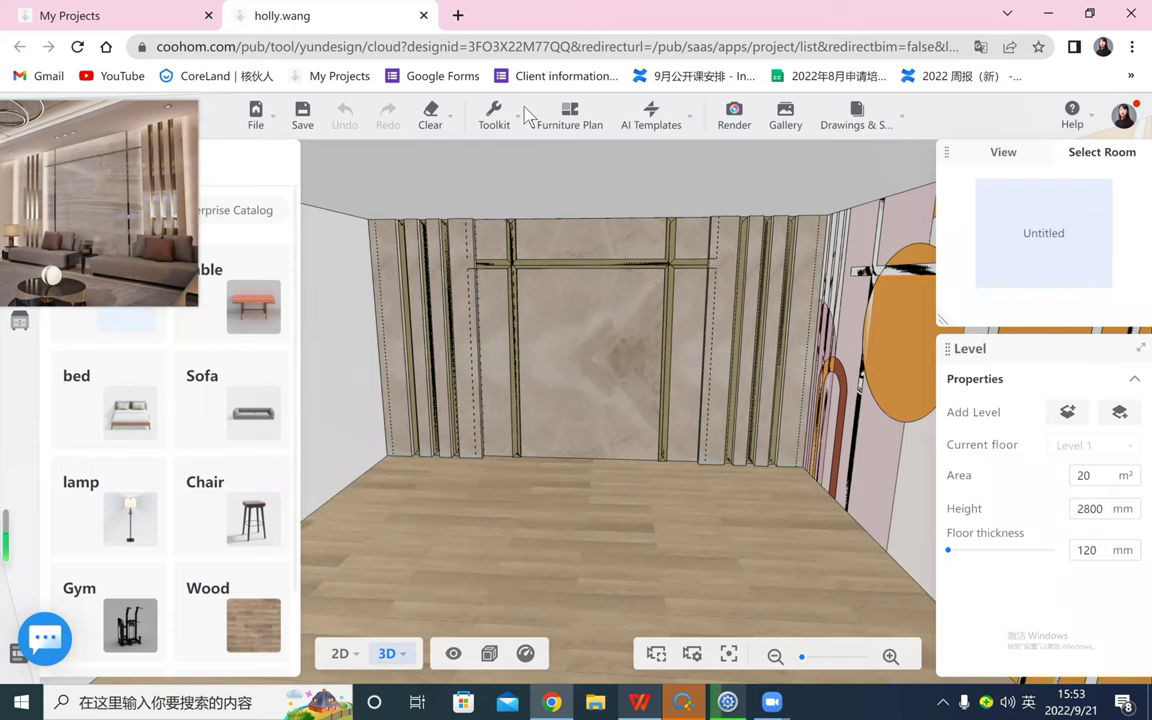
key(shift)
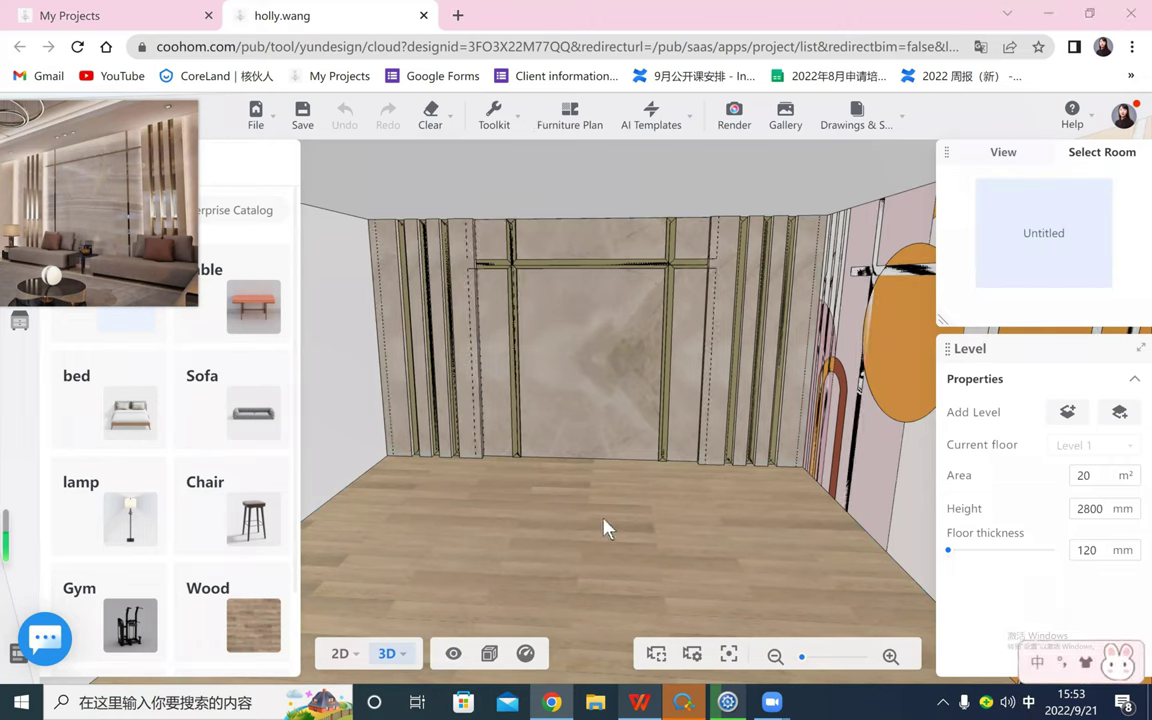
- Switch to Background Wall.pptx in WPS and view the bedroom reference image on slide 5 as a full-screen slide show
click(652, 703)
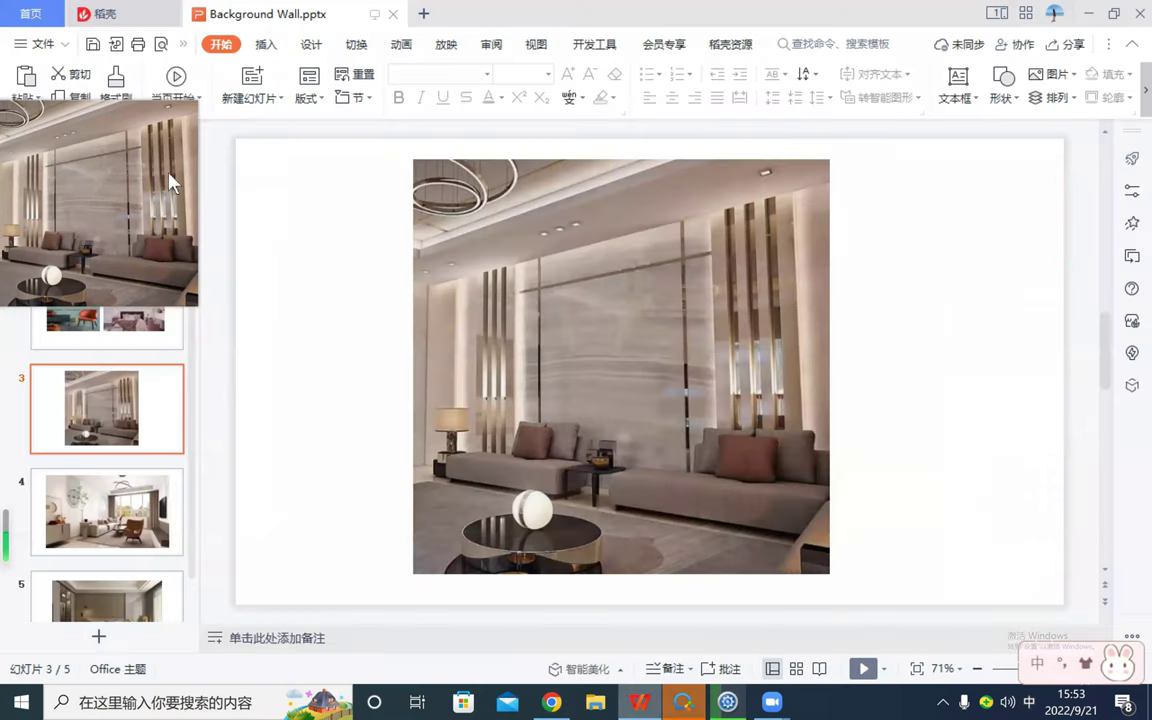
scroll(140, 330, down, 1)
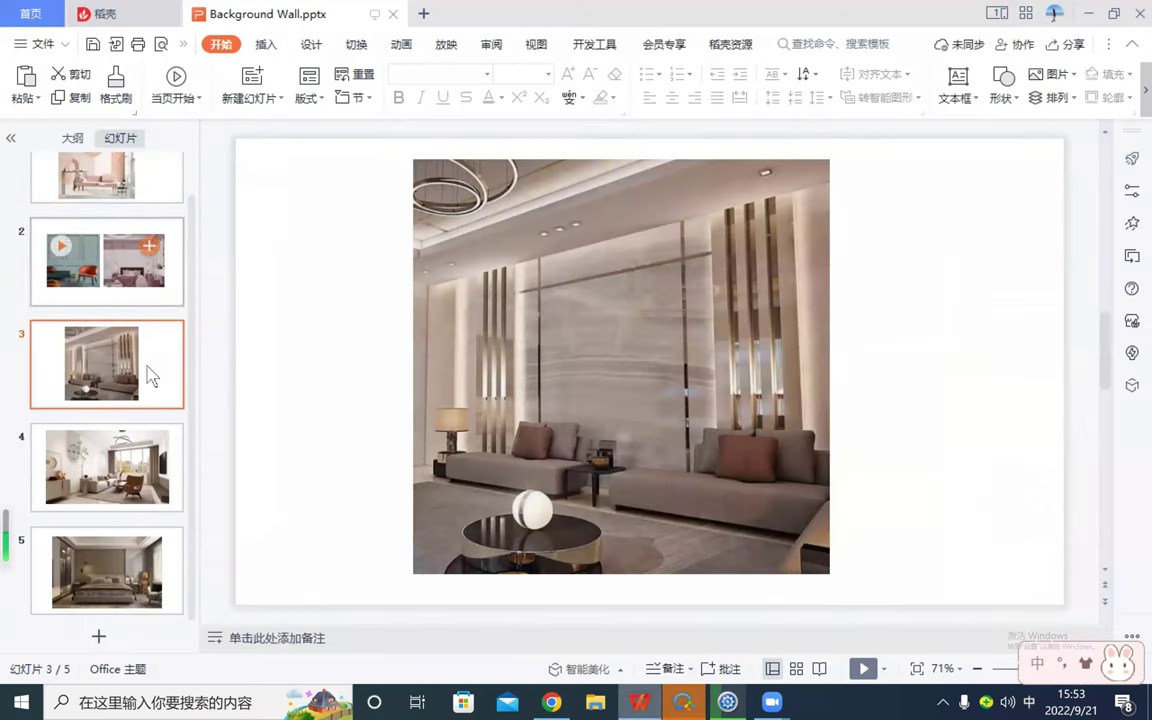
click(129, 585)
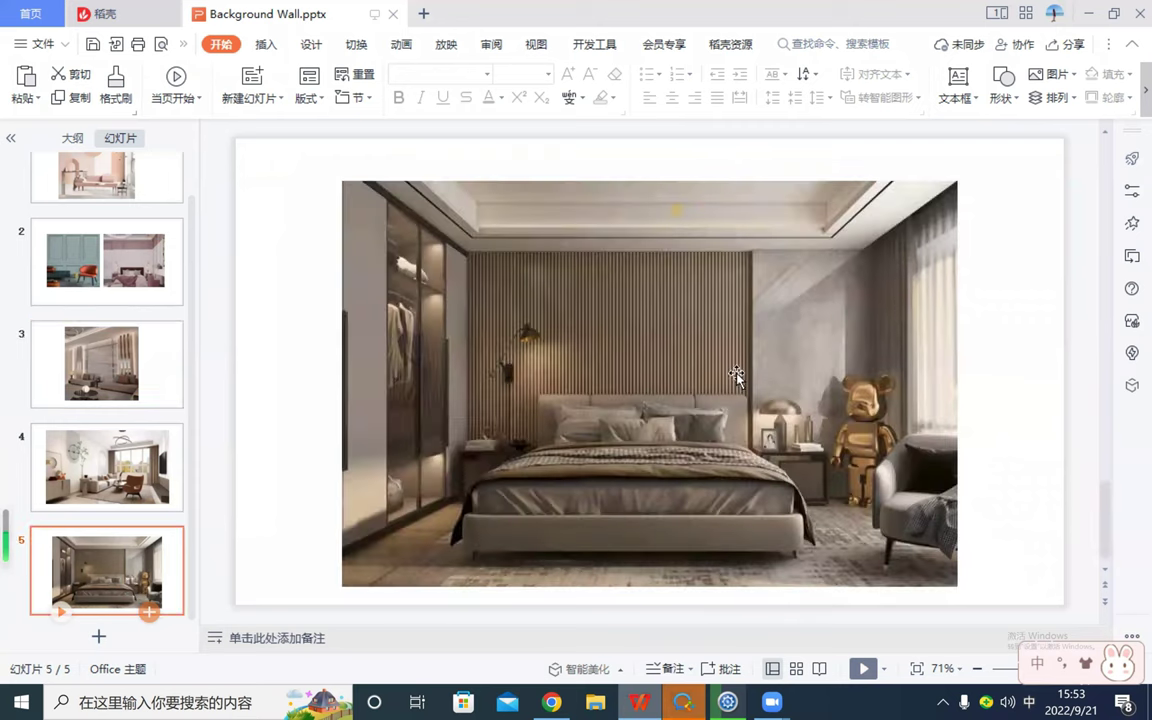
click(860, 669)
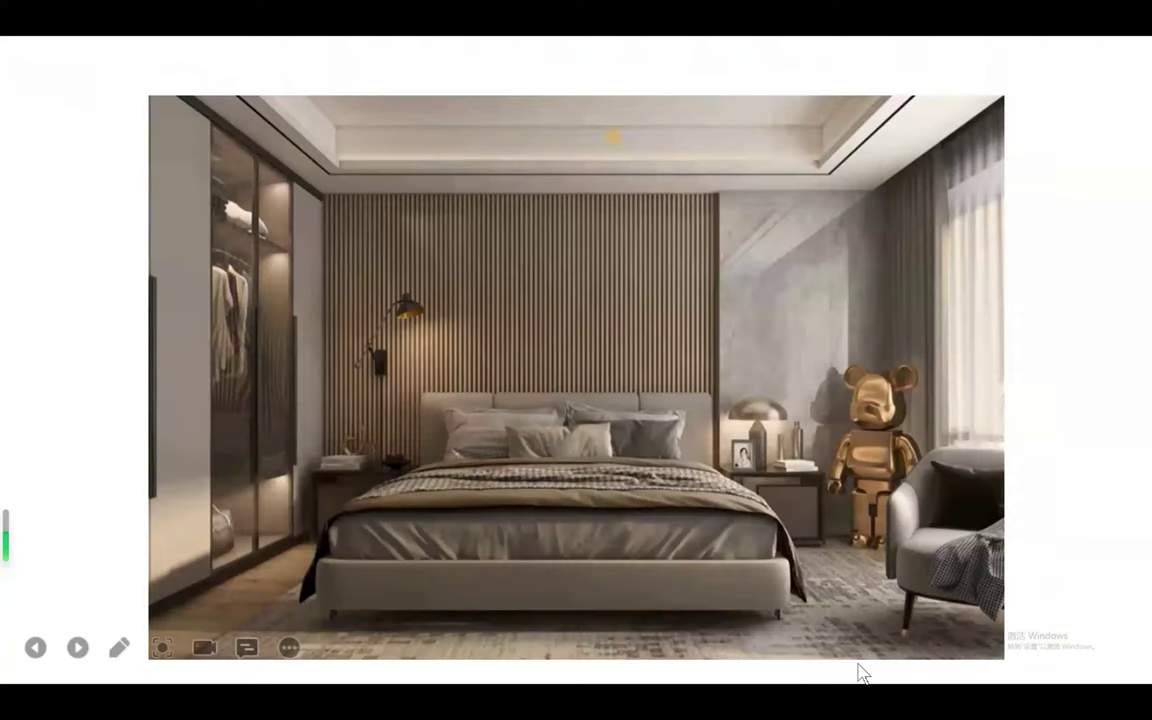
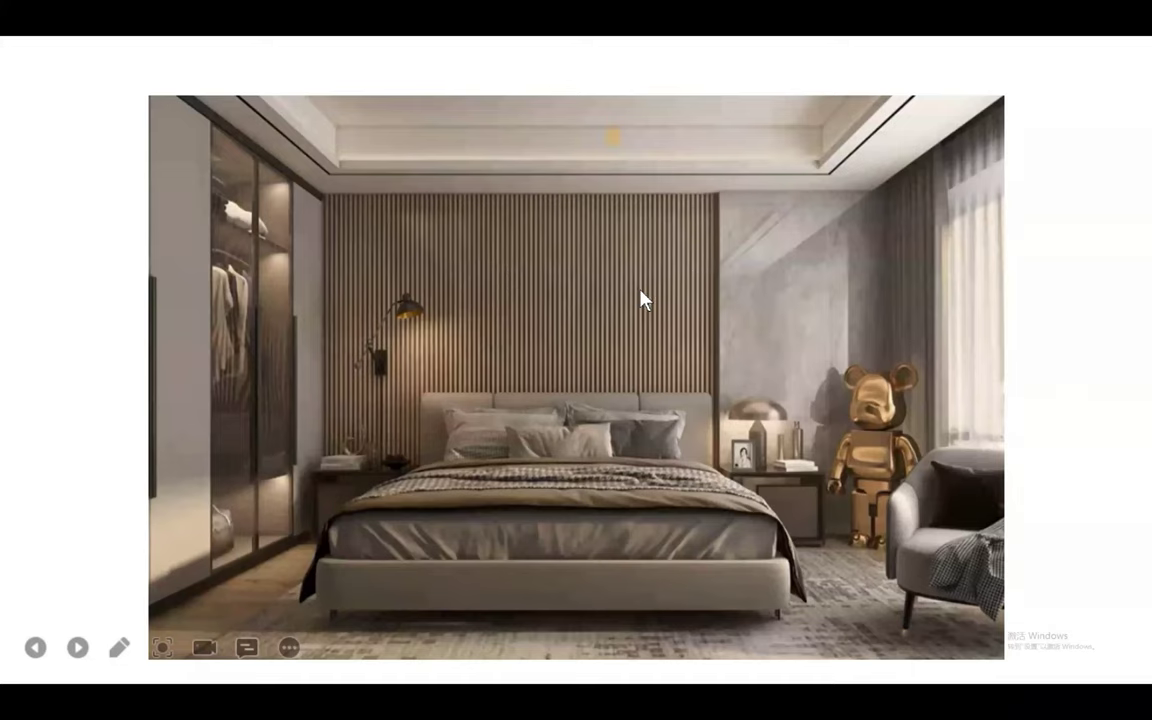
key(Escape)
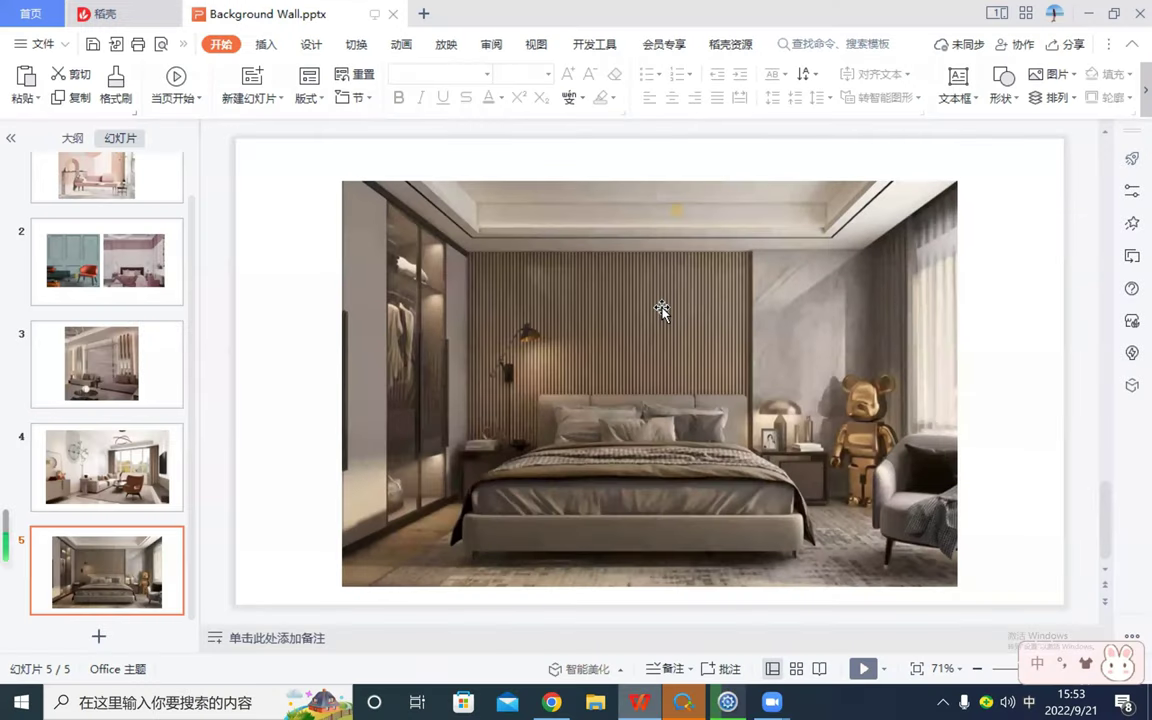
- Capture the bedroom image on slide 5 as a screenshot and pin it on top of the screen
key(XF86AudioMute)
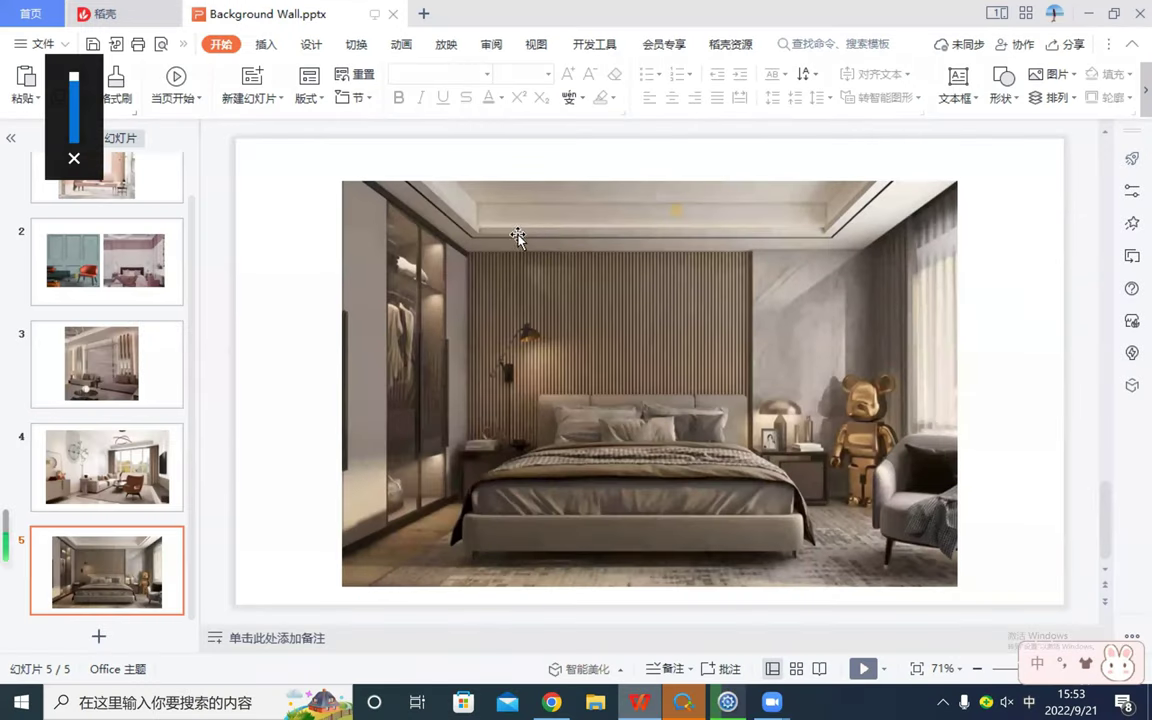
key(XF86AudioMute)
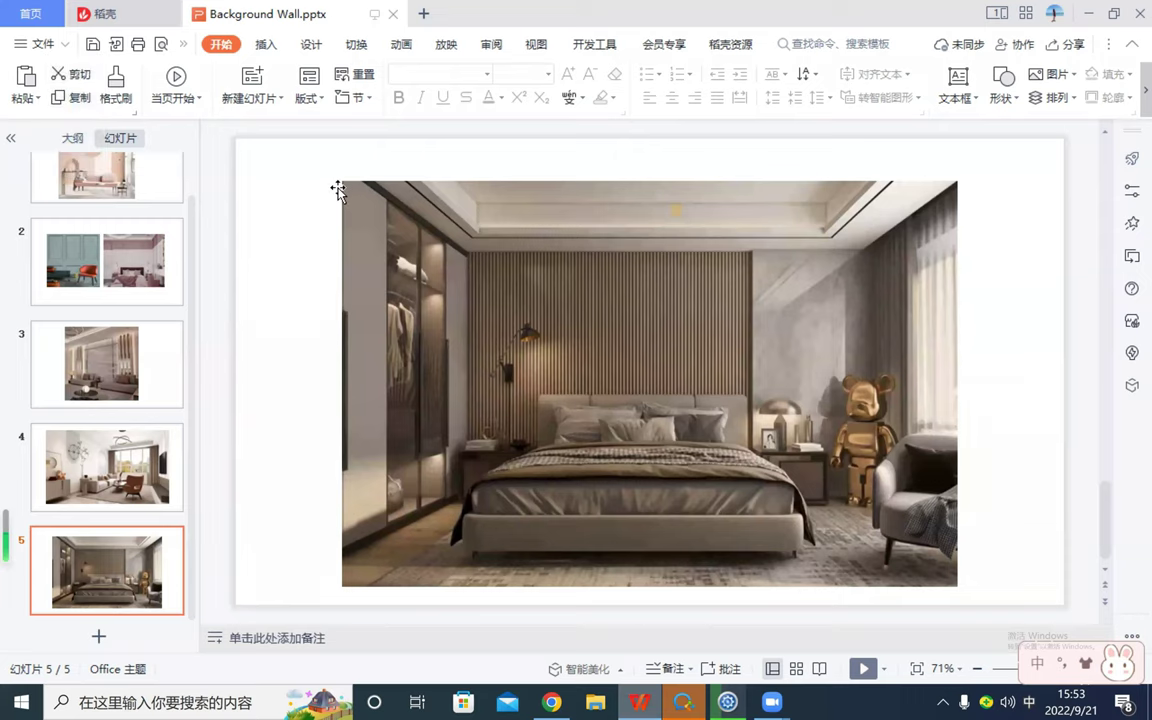
key(ctrl+alt+a)
drag(347, 181, 952, 584)
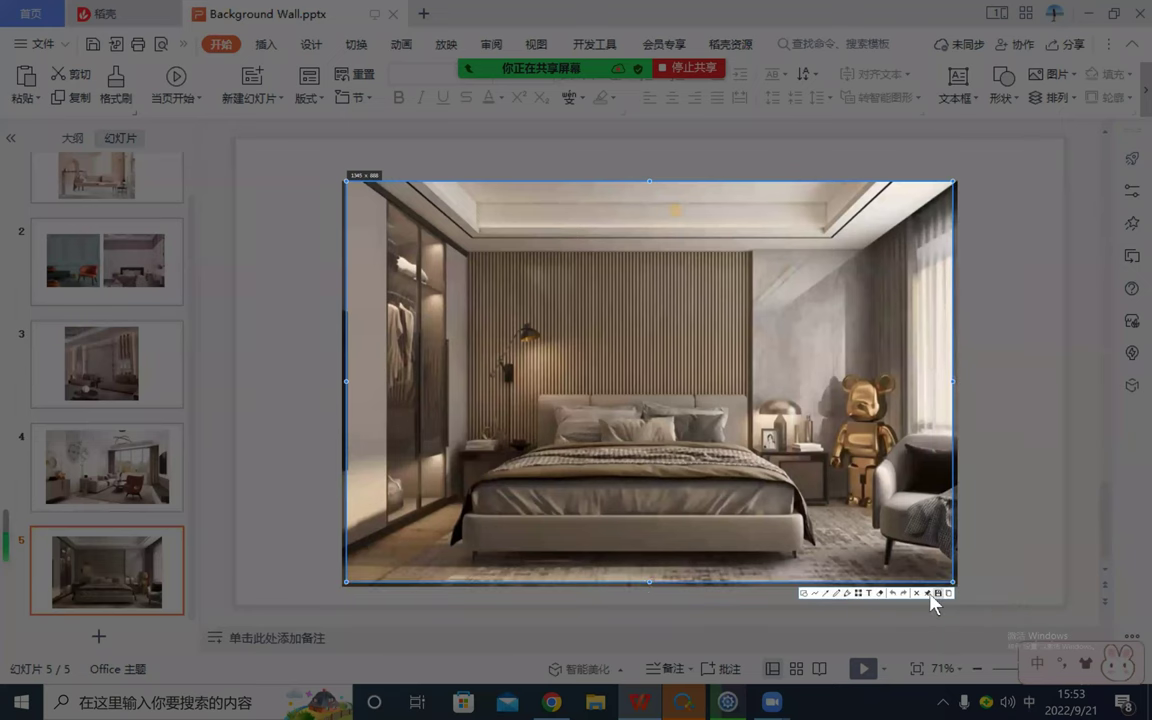
click(928, 593)
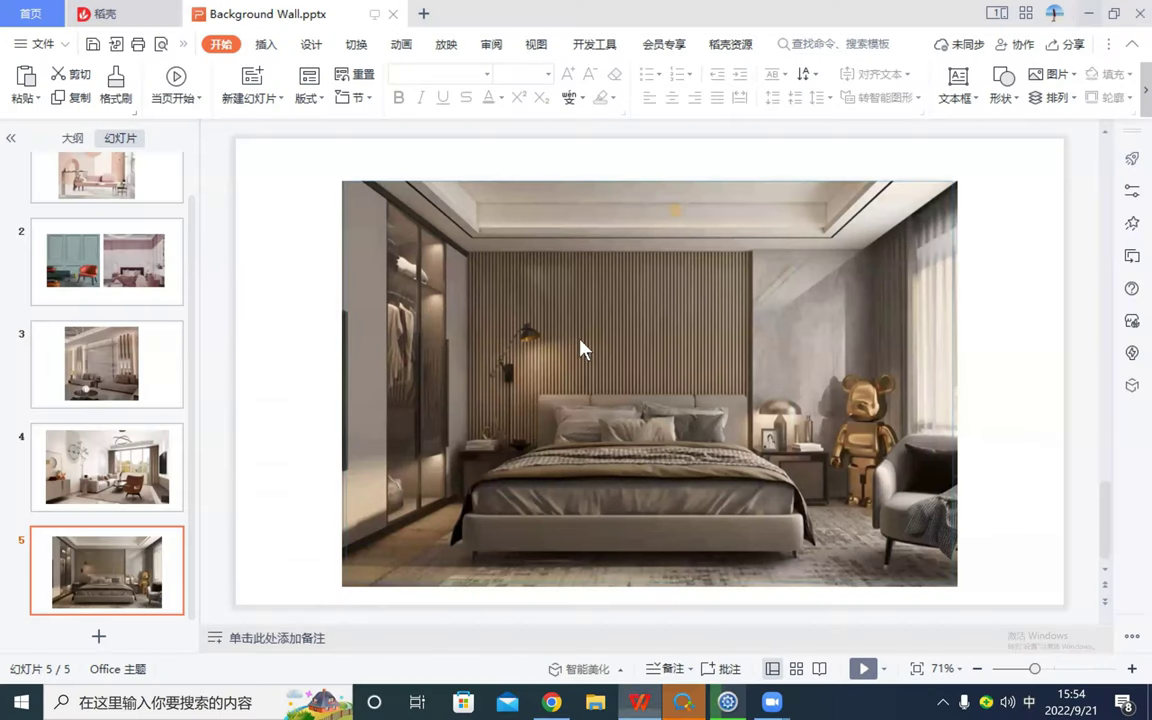
- Switch back to Coohom and shrink the pinned bedroom reference, placing it over the upper-left part of the workspace
key(alt+Tab)
drag(640, 440, 354, 329)
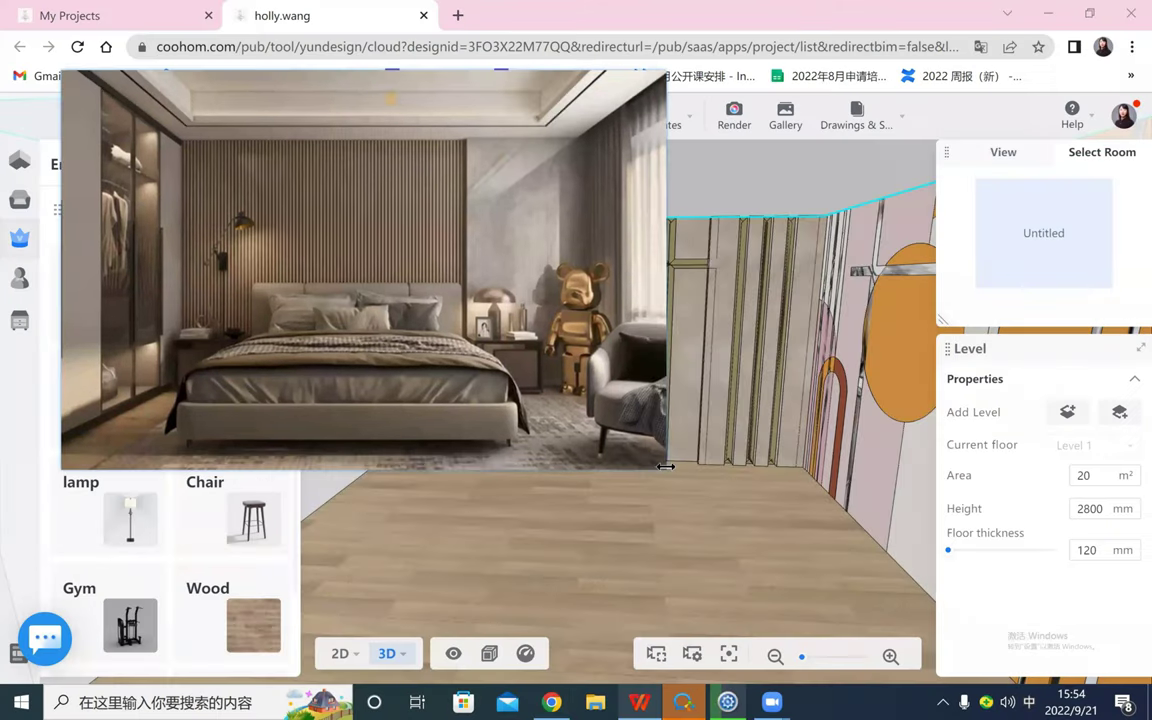
drag(666, 467, 403, 295)
- Open a blank wall of the 3D room in the Wall Editor
scroll(476, 509, down, 3)
drag(476, 509, 703, 220)
click(655, 285)
click(717, 203)
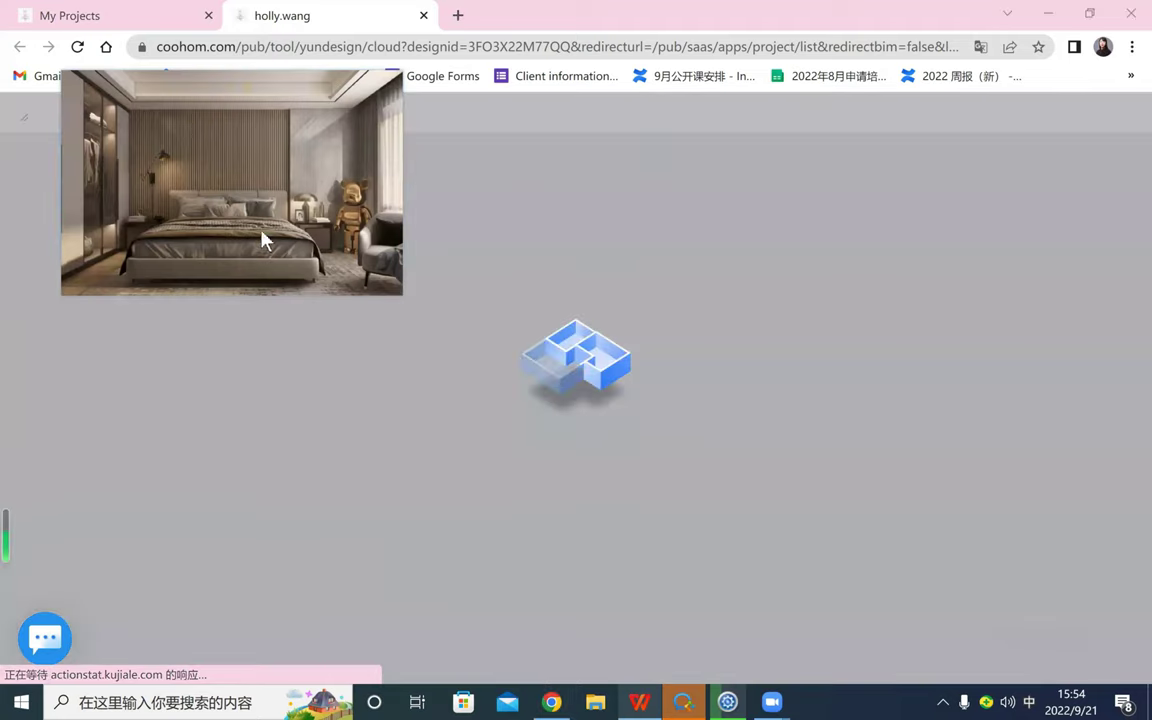
- Scale the pinned bedroom reference to 50% and position it clear of the enlarged blank wall
scroll(281, 205, up, 6)
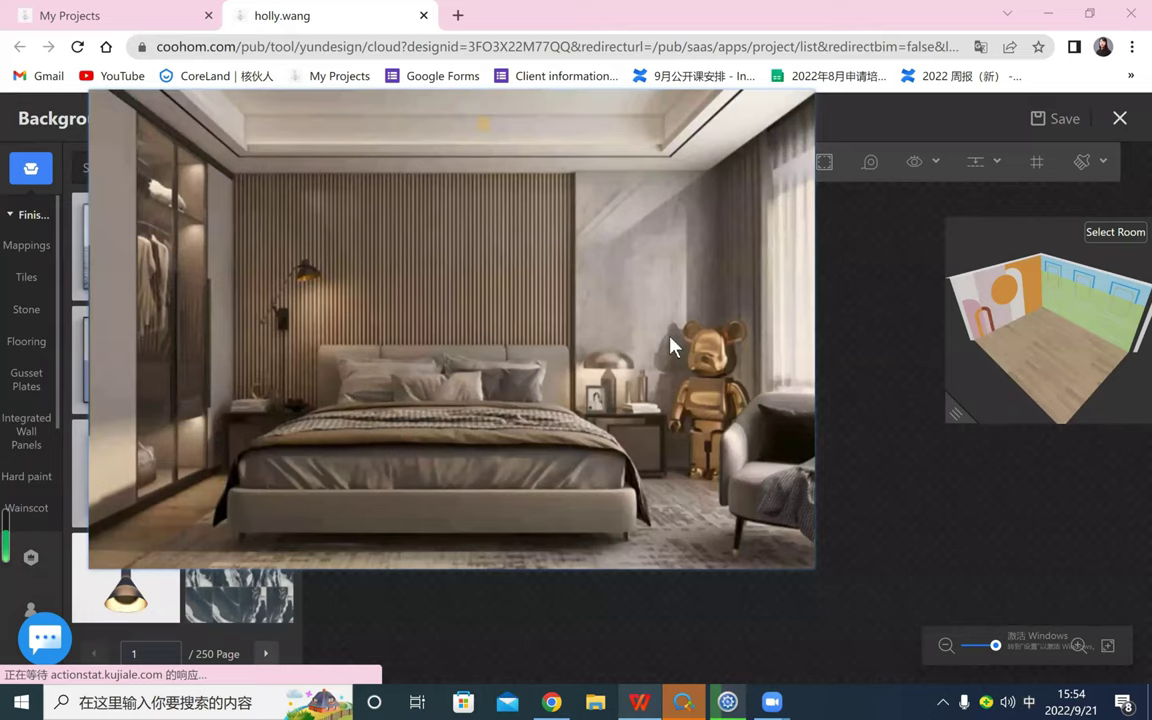
scroll(545, 303, down, 5)
scroll(921, 457, down, 1)
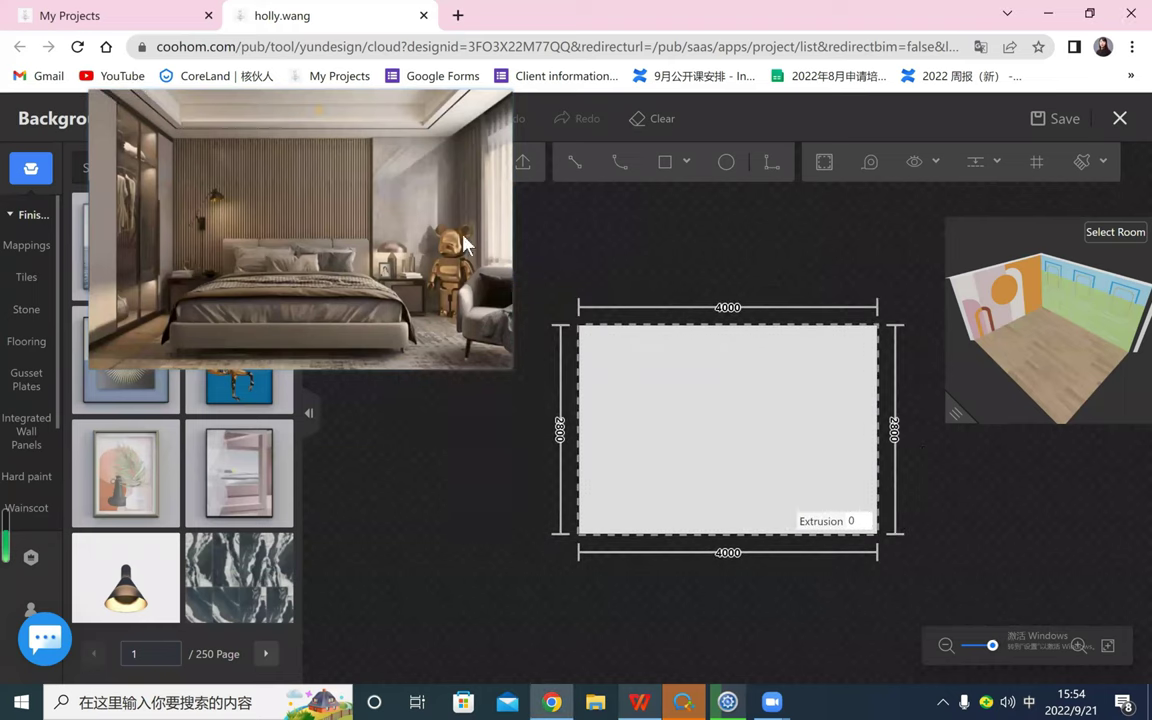
drag(480, 239, 397, 235)
scroll(918, 483, down, 3)
drag(918, 483, 869, 514)
scroll(869, 514, up, 1)
scroll(897, 476, up, 2)
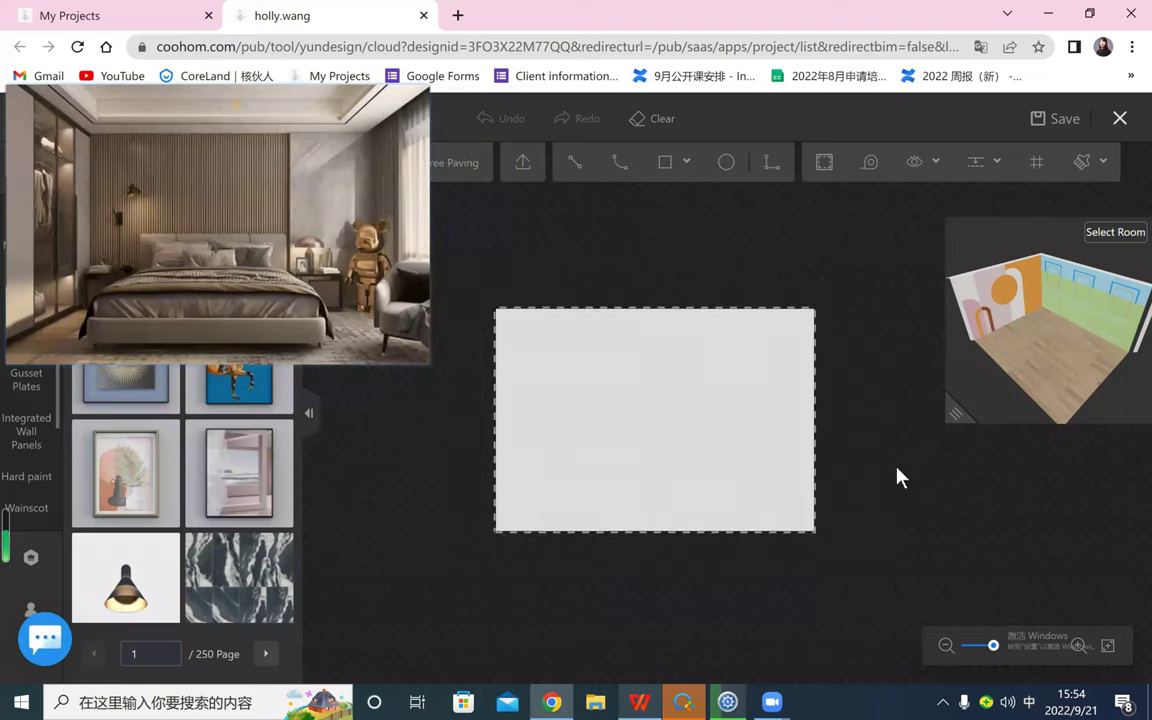
scroll(336, 214, down, 2)
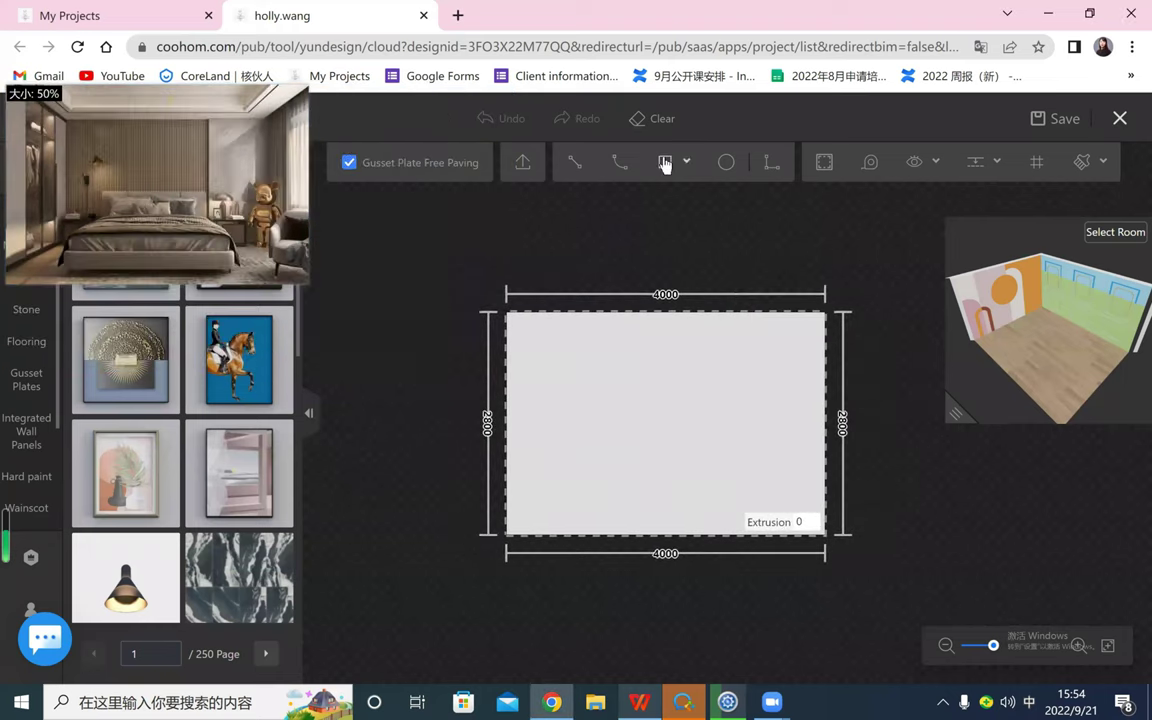
scroll(692, 234, up, 2)
drag(640, 368, 566, 310)
- Draw a full-height rectangle about 1427 mm wide at the right end of the blank wall
click(668, 162)
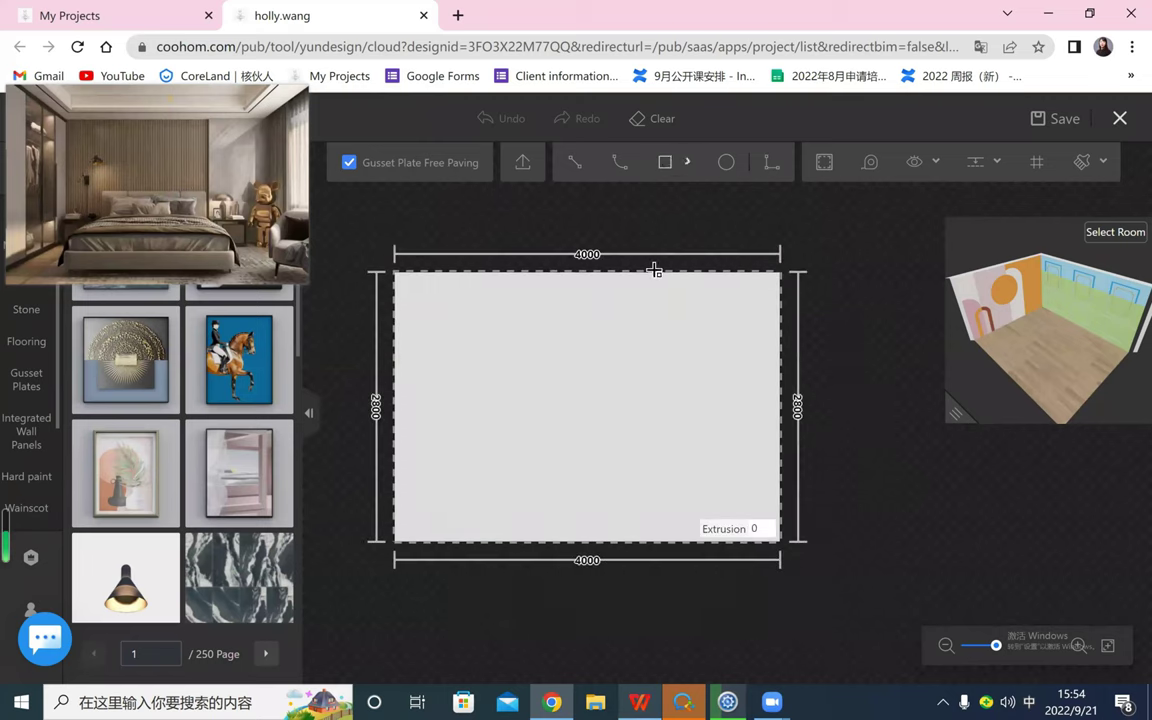
click(643, 270)
click(788, 546)
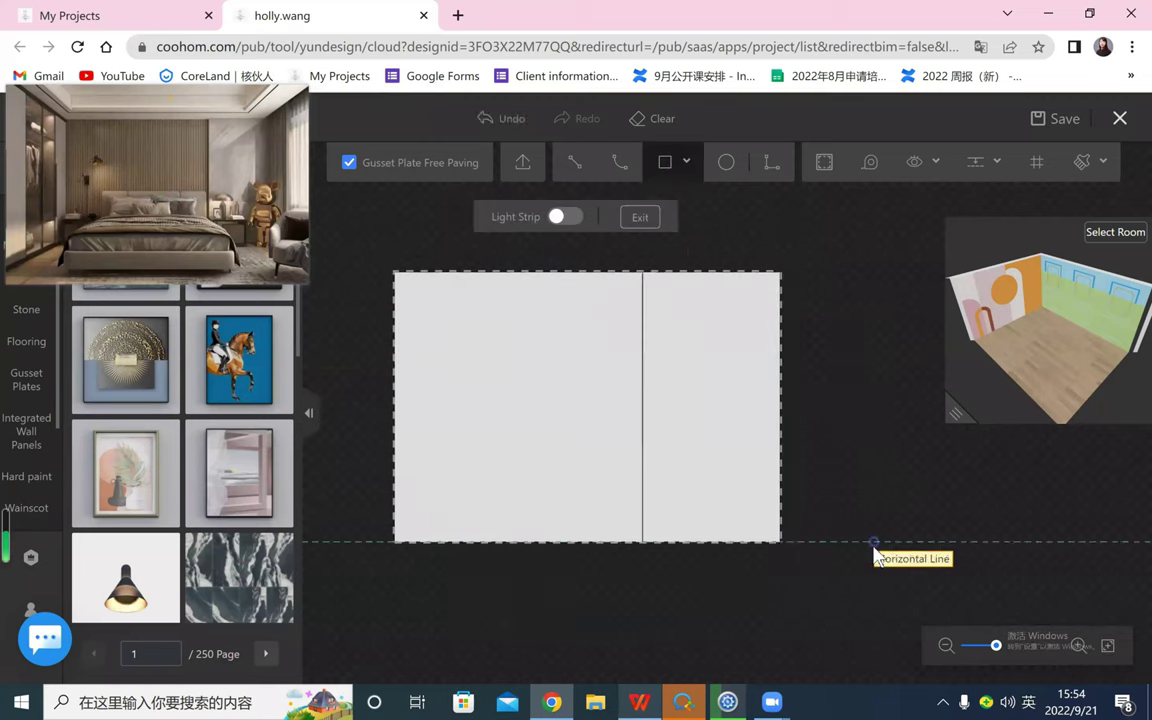
key(Escape)
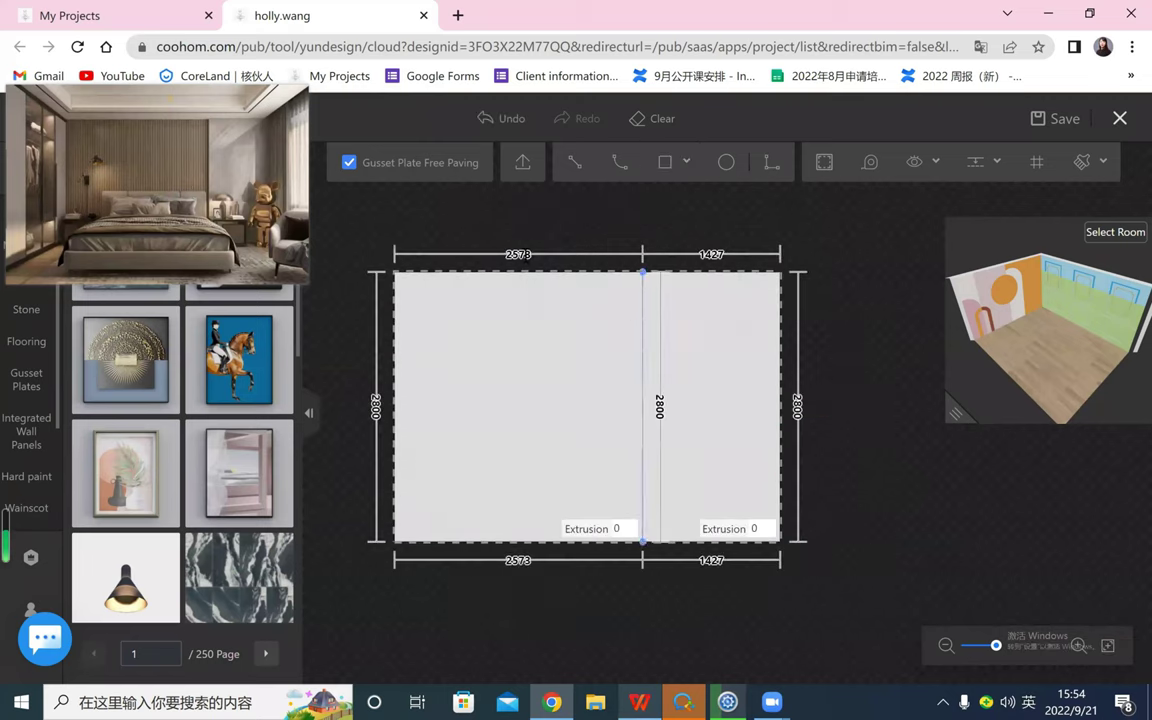
- Set the width of the wall section left of the vertical dividing line to 2500 mm
click(641, 435)
text(2500)
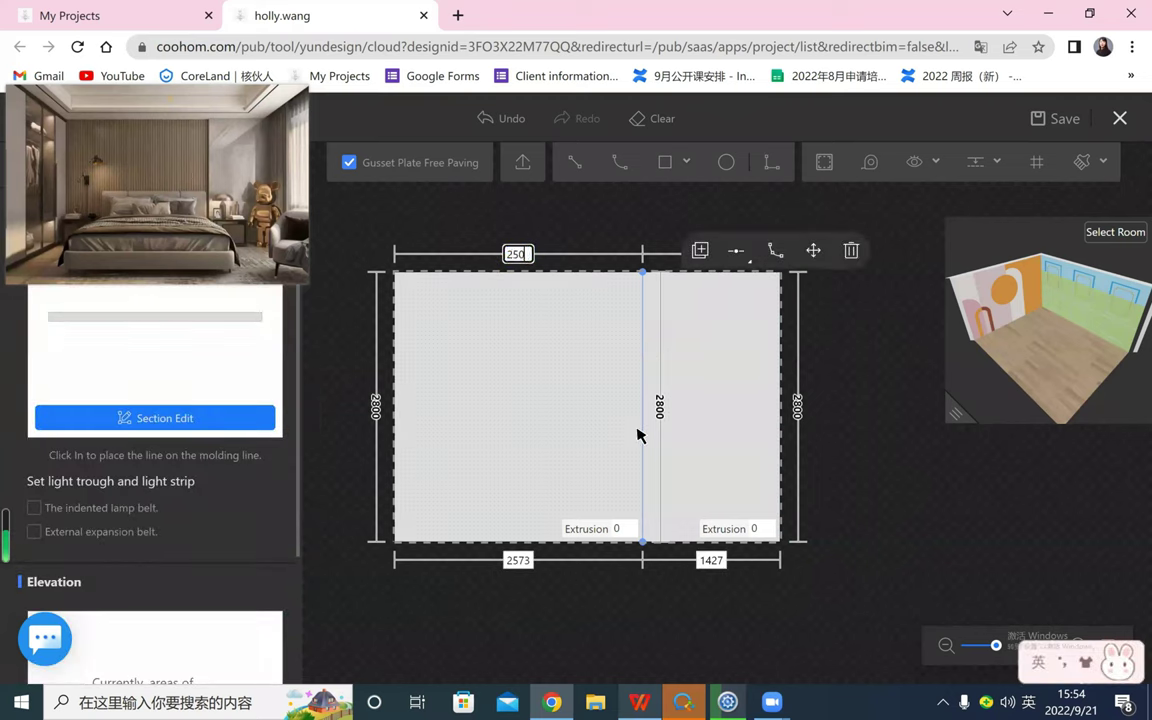
key(Return)
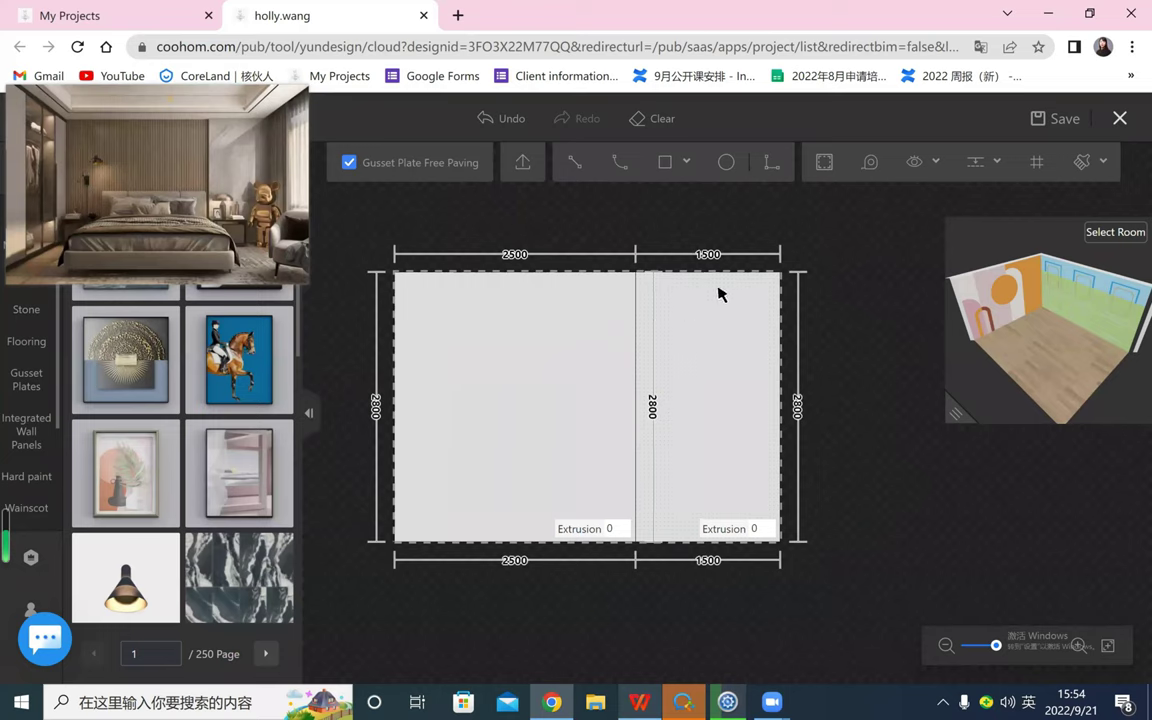
- Set the extrusion of the 1500 mm wide wall section to 100
click(762, 529)
text(1)
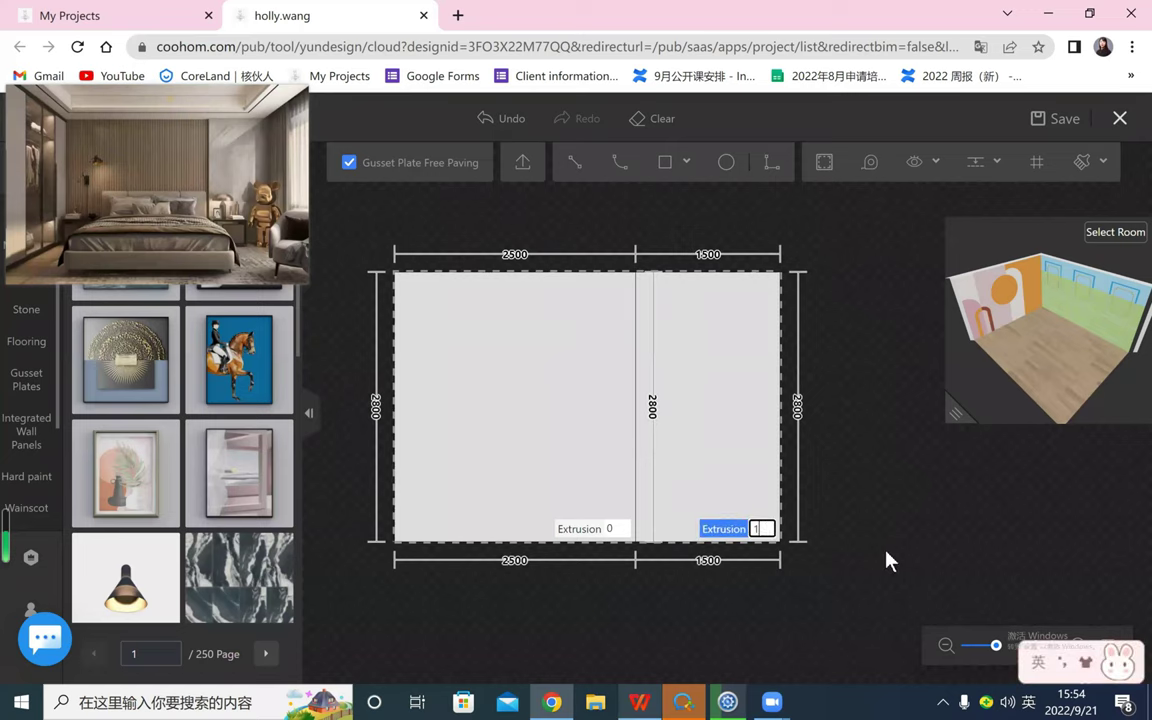
text(20)
key(Return)
scroll(882, 535, up, 2)
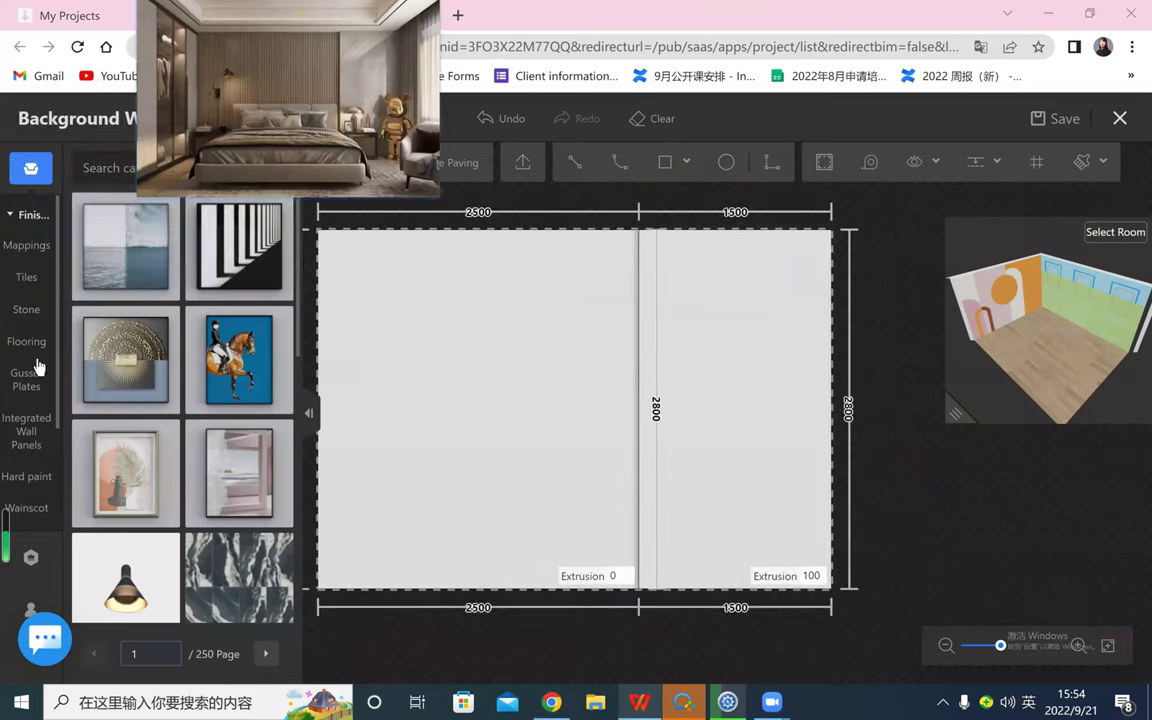
- Apply the plain brownish-beige marble from the Stone finishes to the extruded 1500 mm wide wall section
click(26, 305)
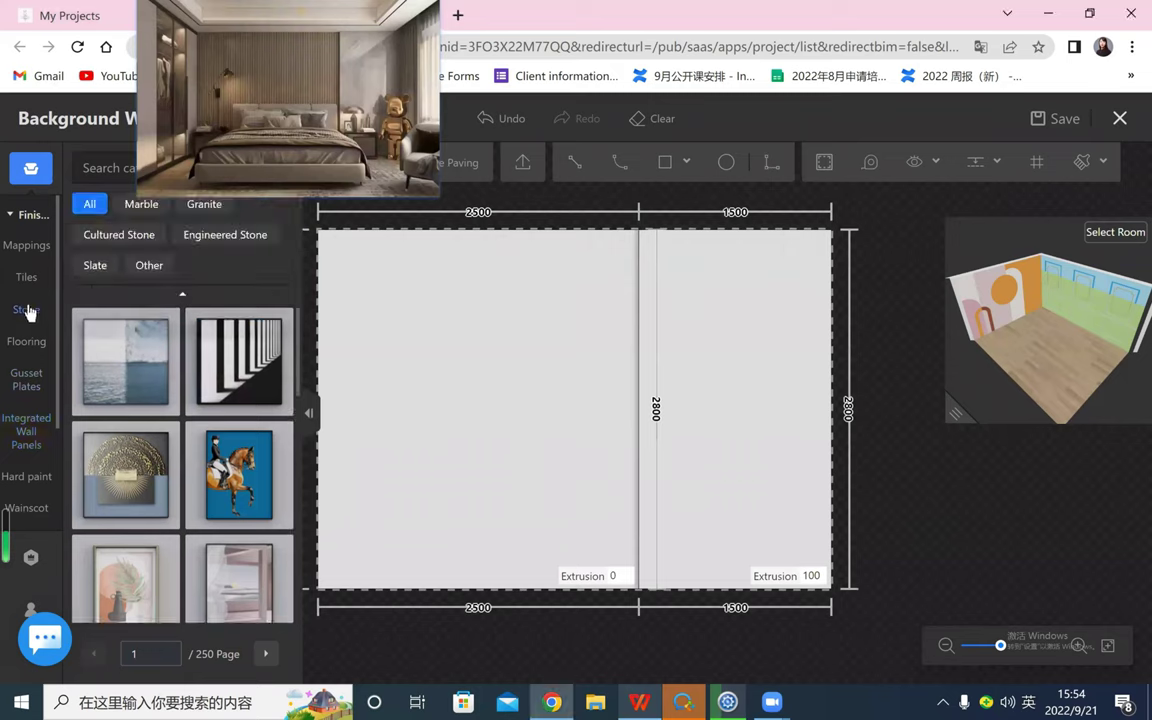
click(150, 210)
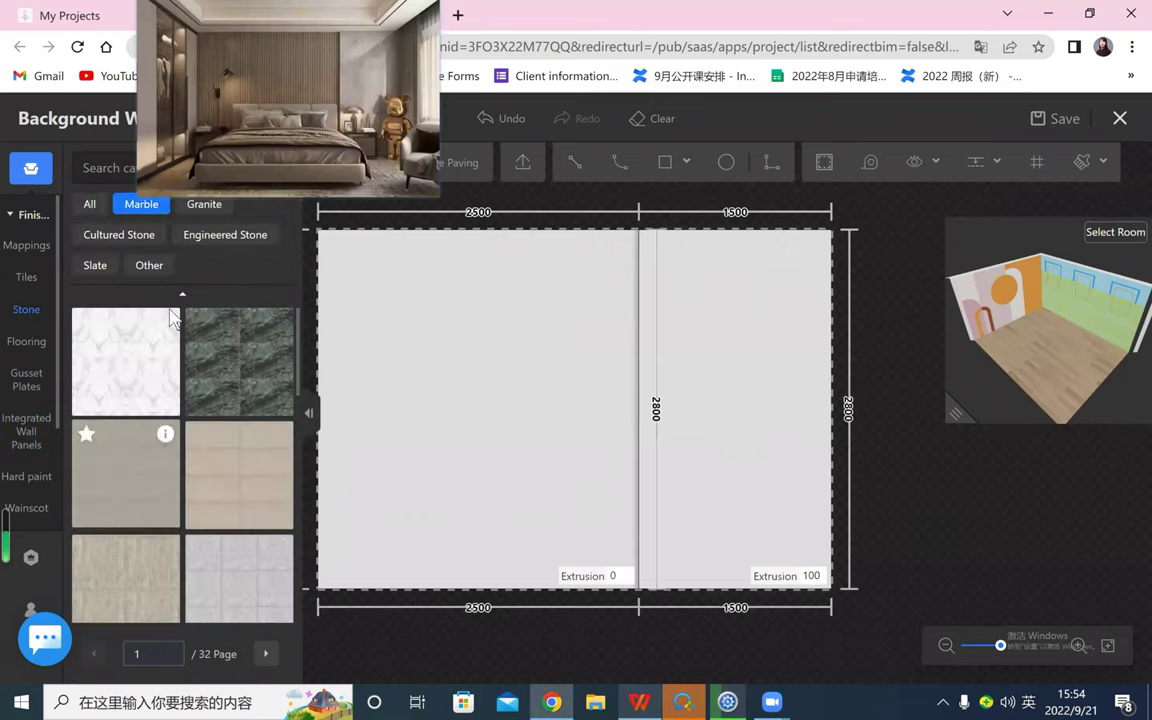
scroll(209, 452, down, 10)
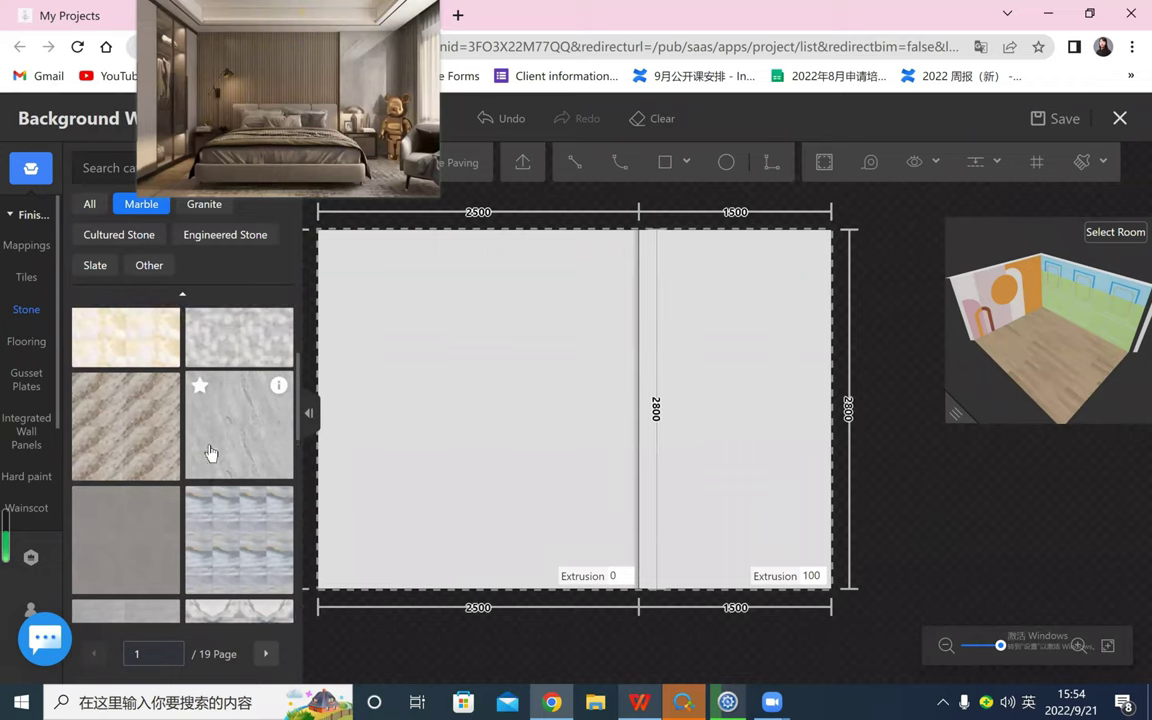
scroll(206, 452, up, 5)
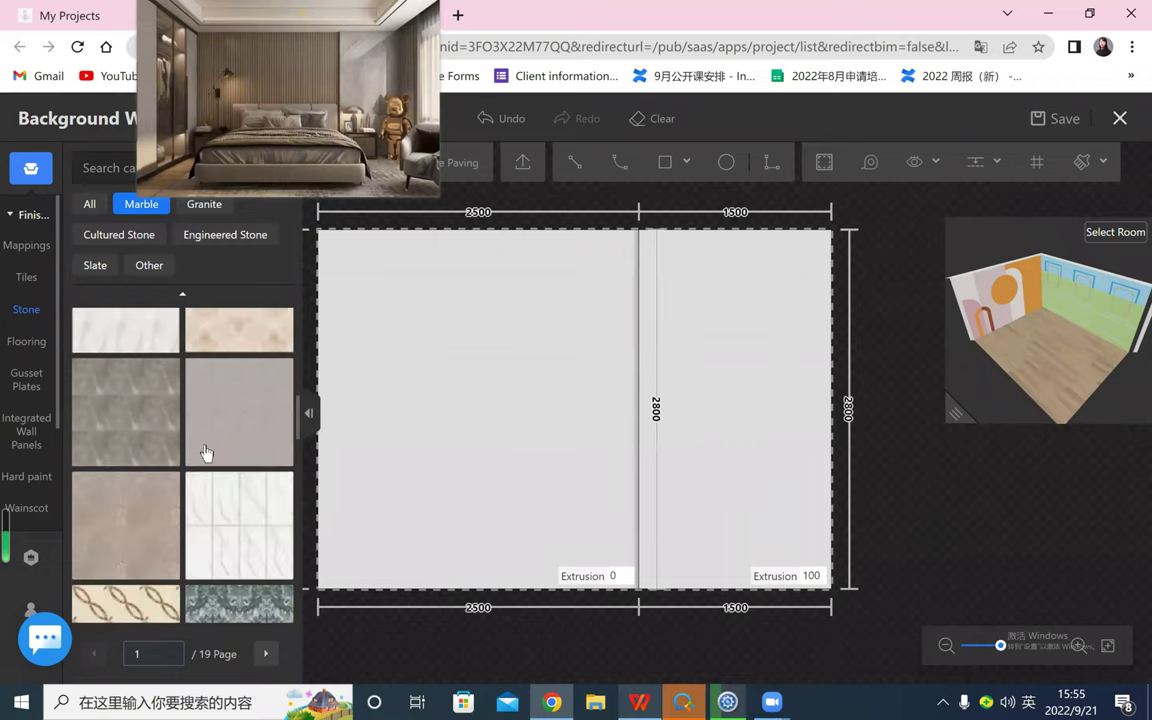
mouse_move(167, 487)
drag(809, 559, 780, 590)
drag(957, 507, 1110, 480)
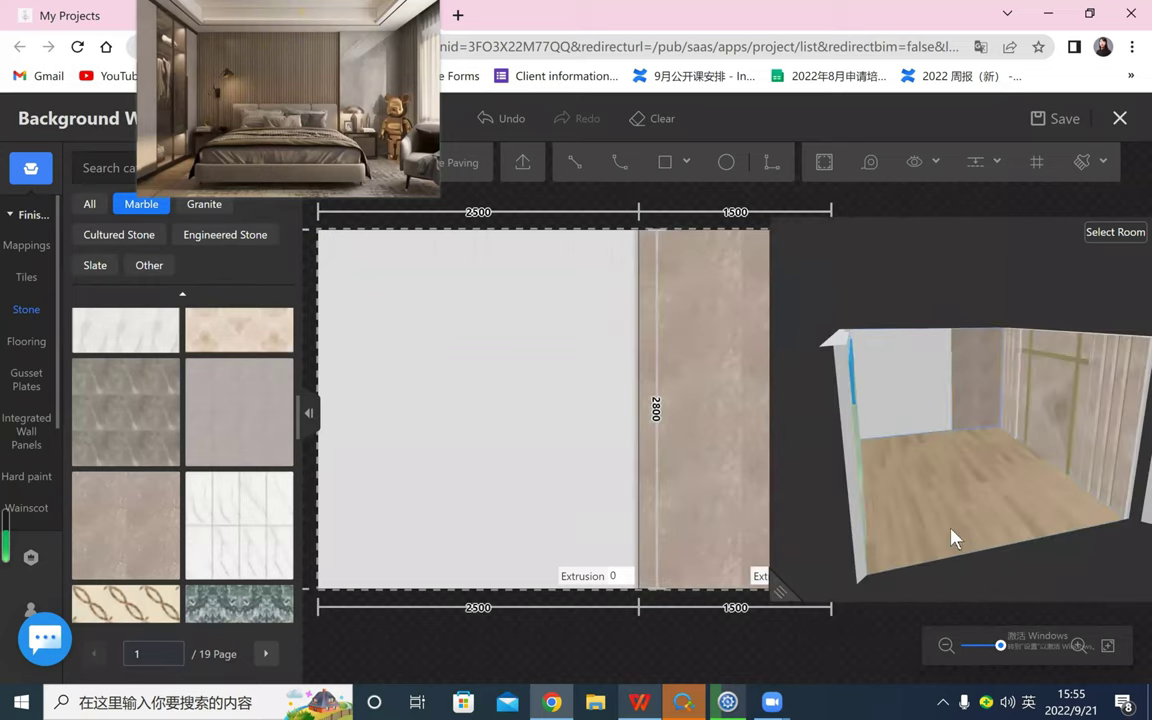
scroll(950, 528, up, 3)
drag(936, 527, 850, 562)
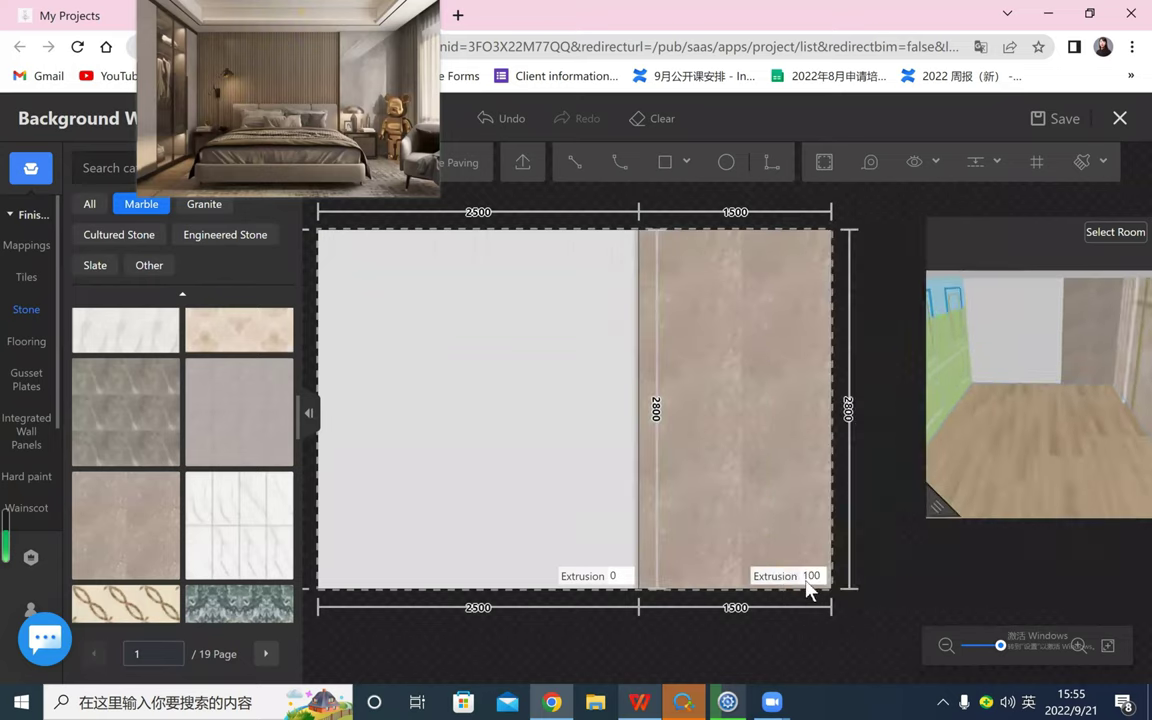
- Cover the exposed side face of the extruded section with the same brownish-beige marble and check it in the 3D preview
click(637, 407)
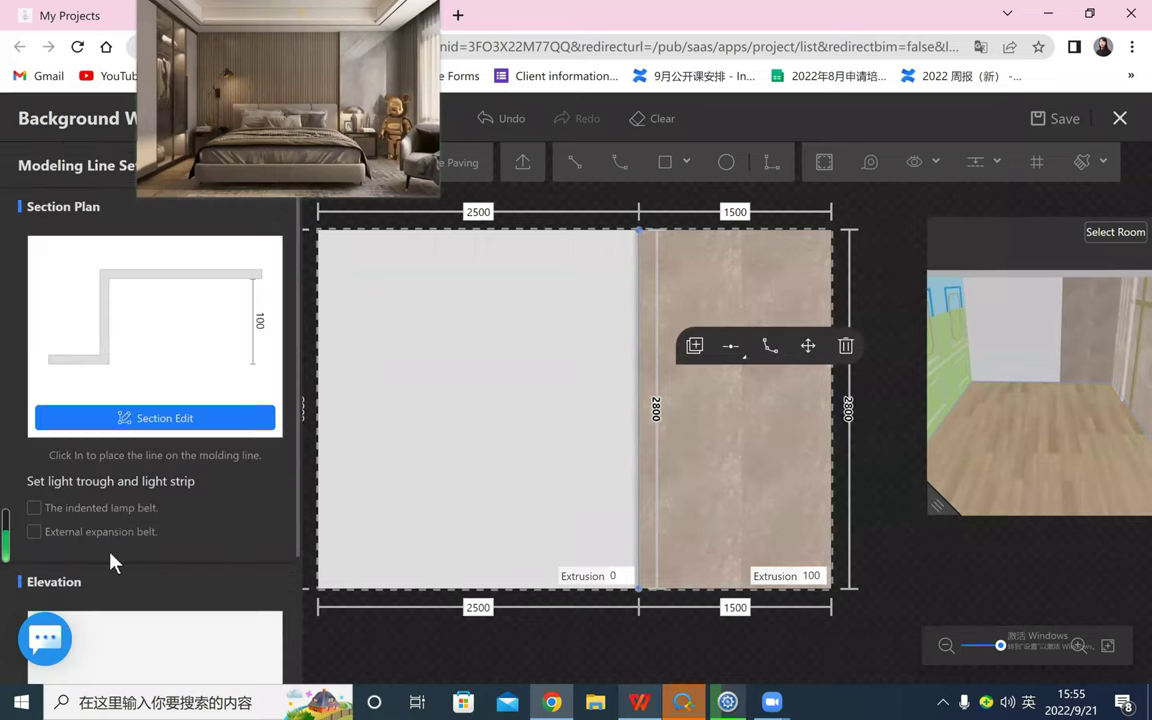
scroll(110, 555, down, 2)
click(130, 630)
click(26, 341)
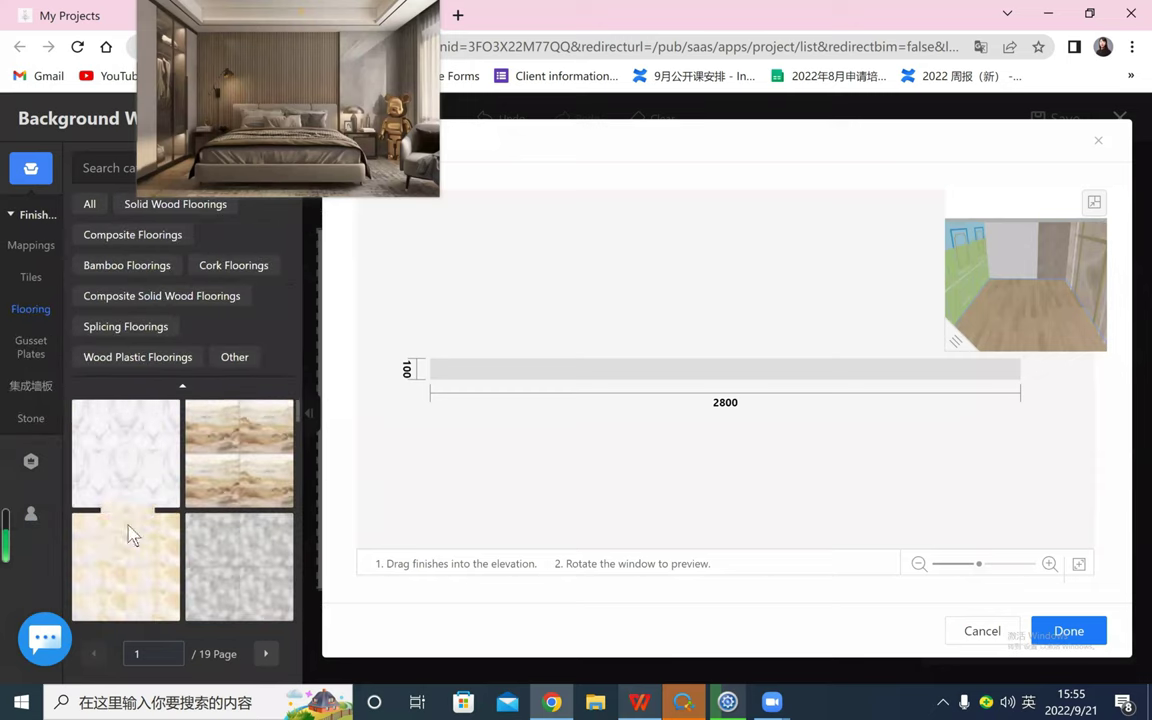
scroll(132, 535, down, 5)
drag(268, 477, 536, 373)
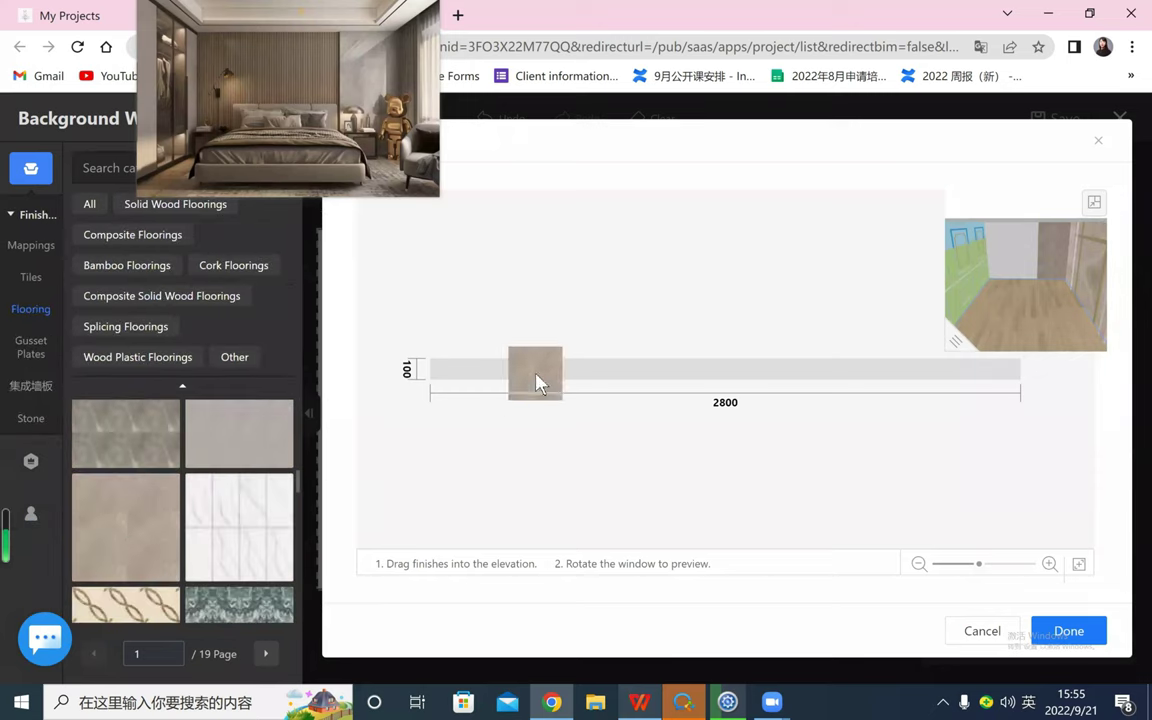
click(1071, 633)
drag(932, 508, 470, 582)
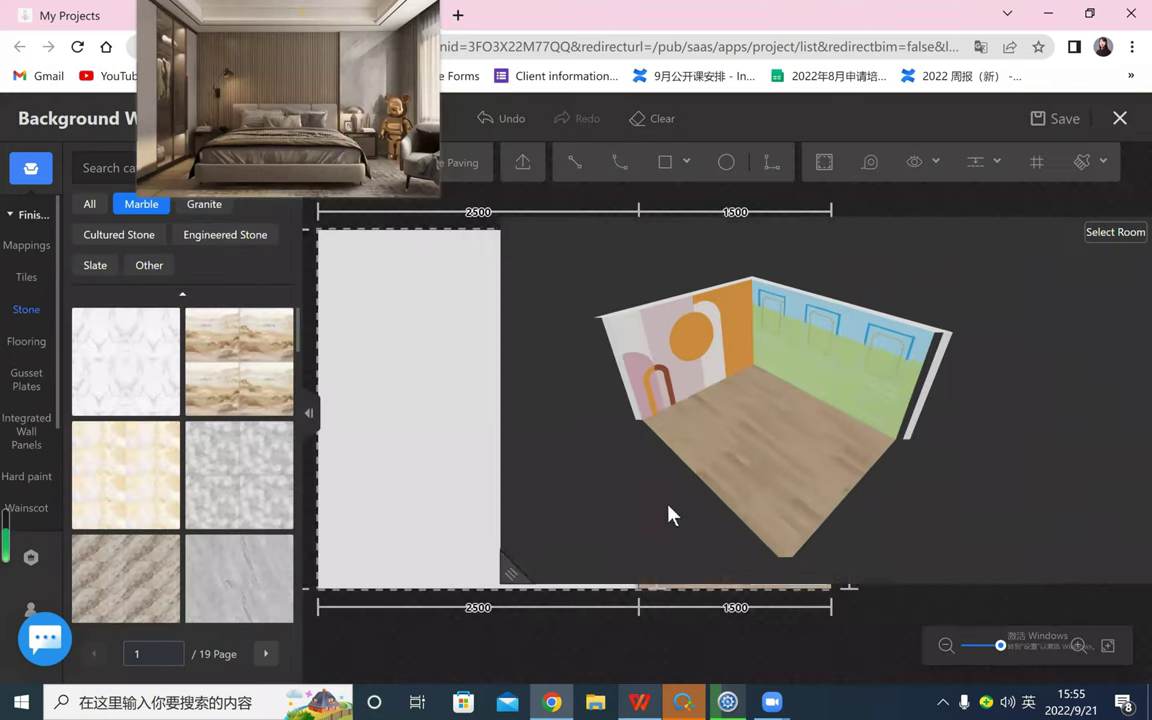
scroll(676, 516, up, 2)
drag(676, 516, 940, 520)
drag(743, 452, 519, 289)
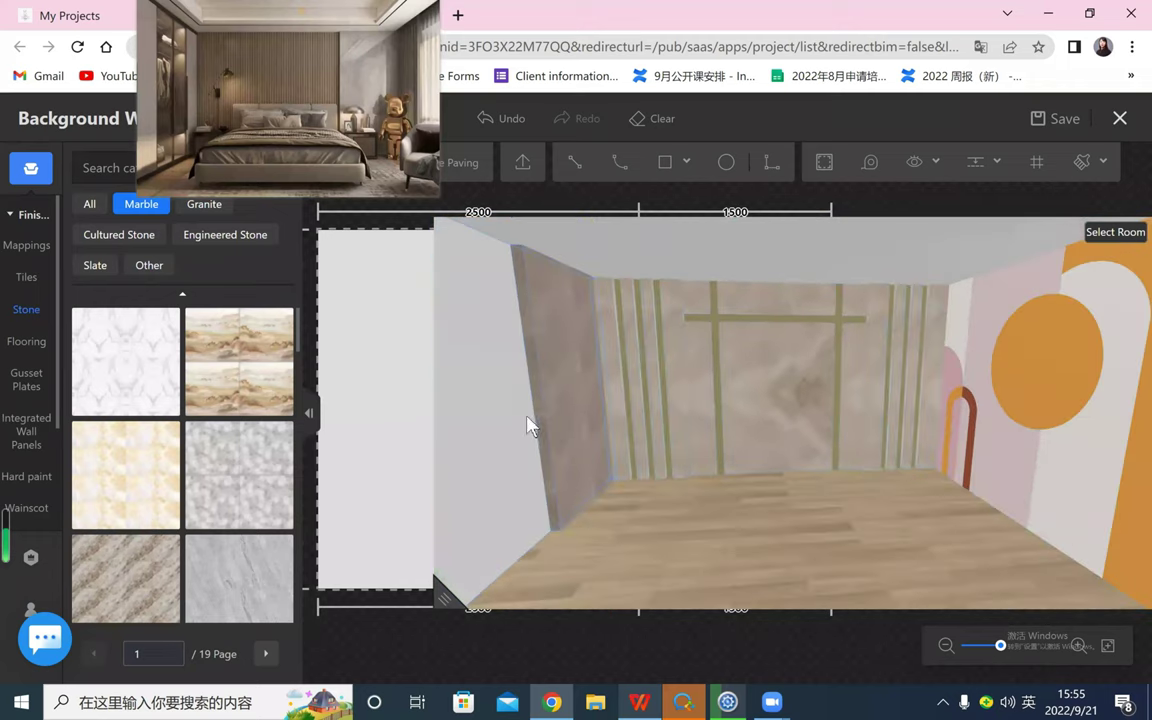
drag(869, 364, 886, 376)
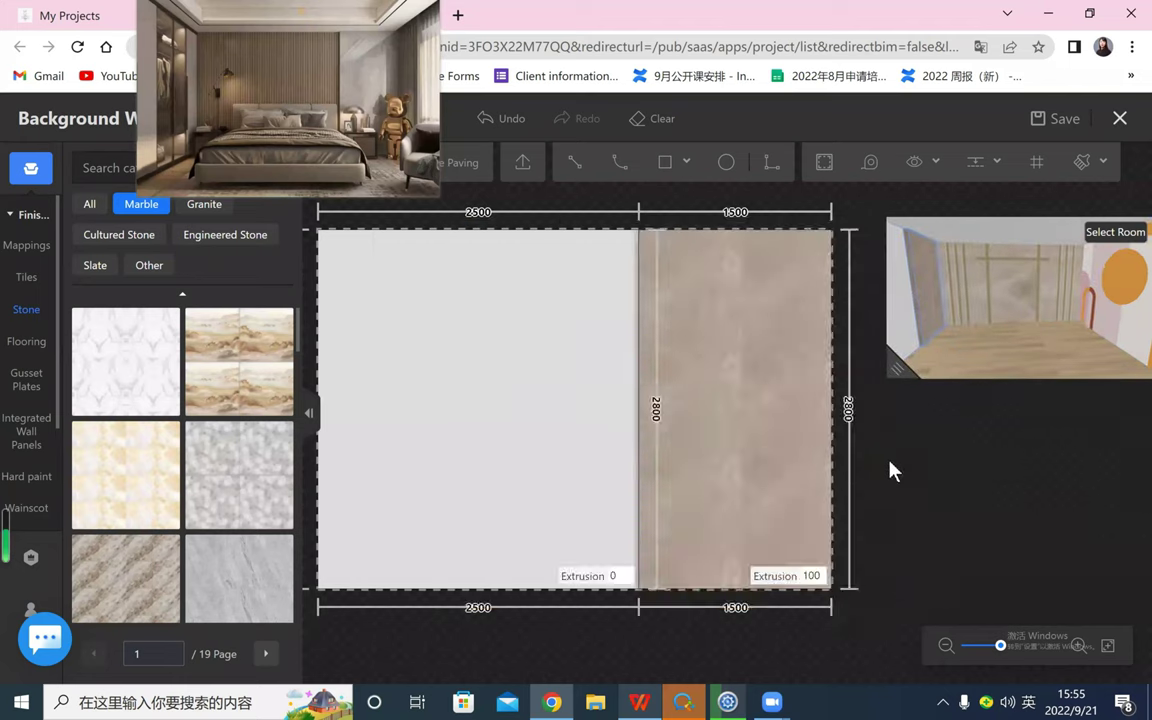
- Show the Wainscot models in the finishes library for the blank 2500 mm wide section
scroll(890, 466, down, 4)
drag(924, 481, 1127, 489)
scroll(966, 485, up, 3)
scroll(1008, 486, up, 3)
scroll(550, 342, down, 1)
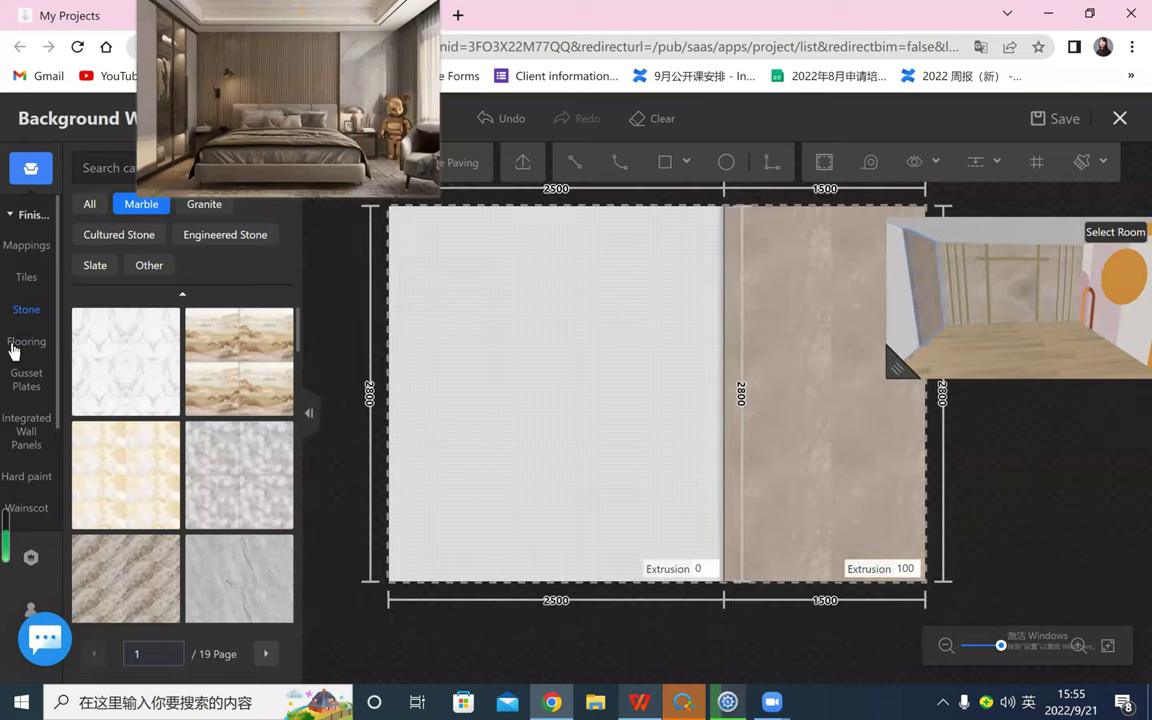
scroll(20, 370, down, 1)
scroll(20, 383, down, 1)
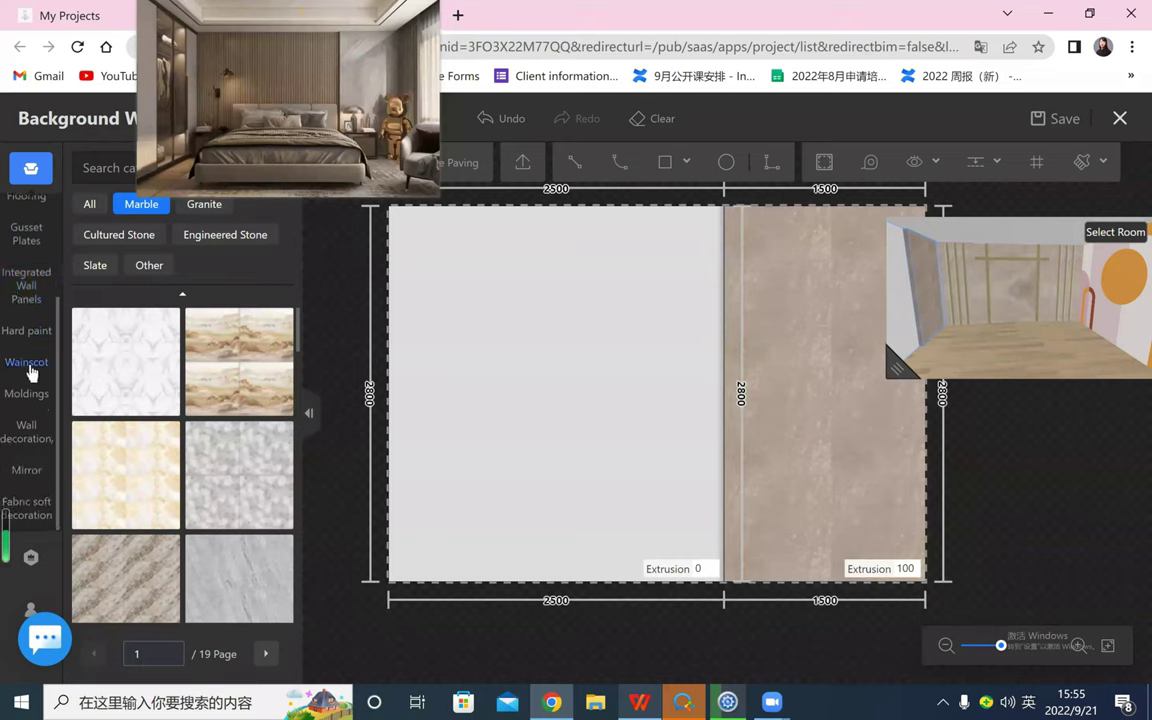
click(24, 370)
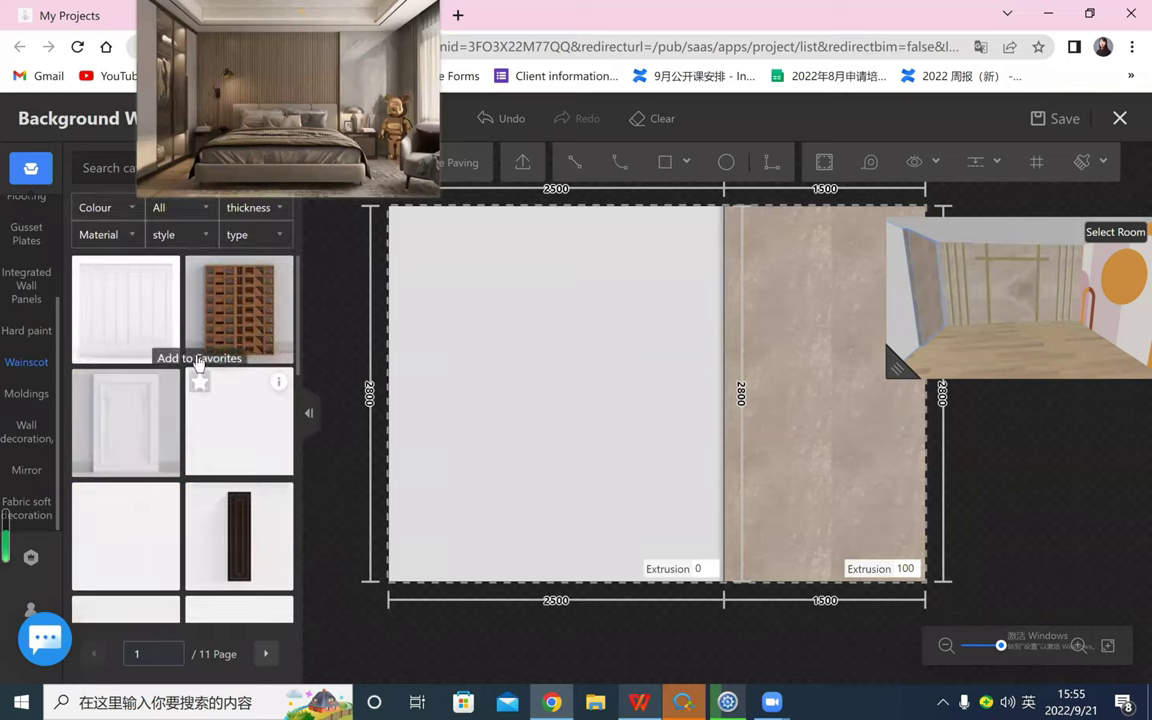
- Place the Vertical bar -800 wide background plate at the upper left corner of the blank 2500 mm wide section
scroll(208, 424, down, 1)
scroll(208, 424, down, 1)
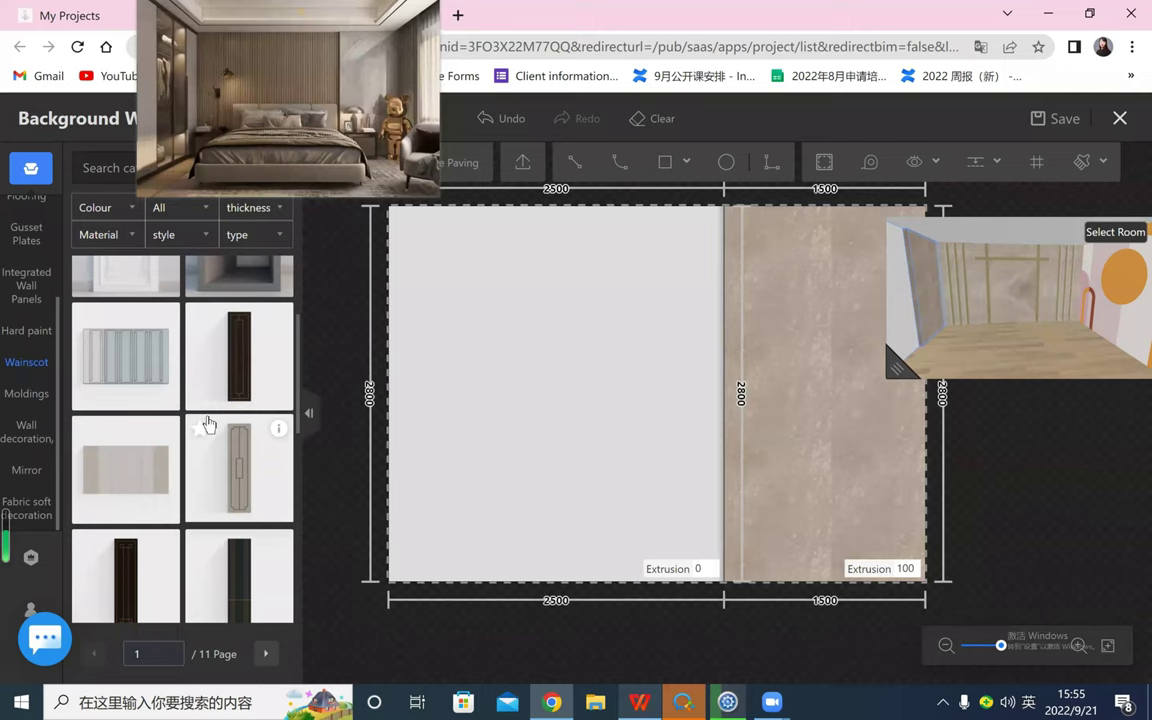
scroll(215, 430, down, 4)
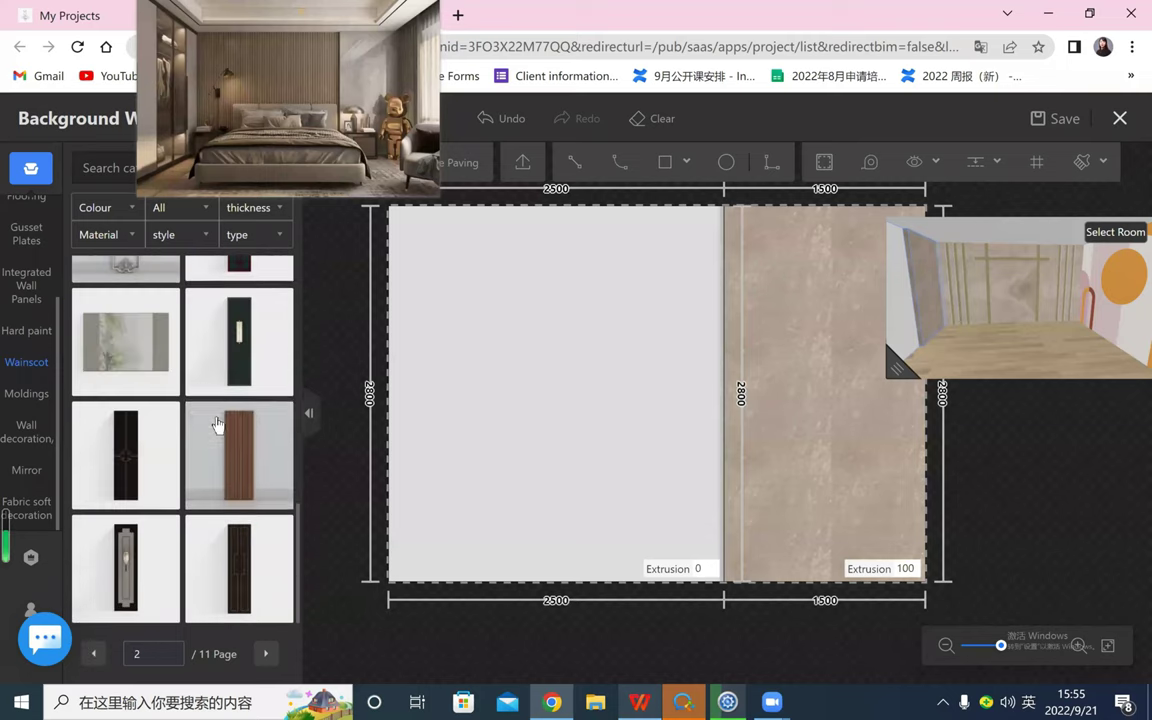
mouse_move(281, 327)
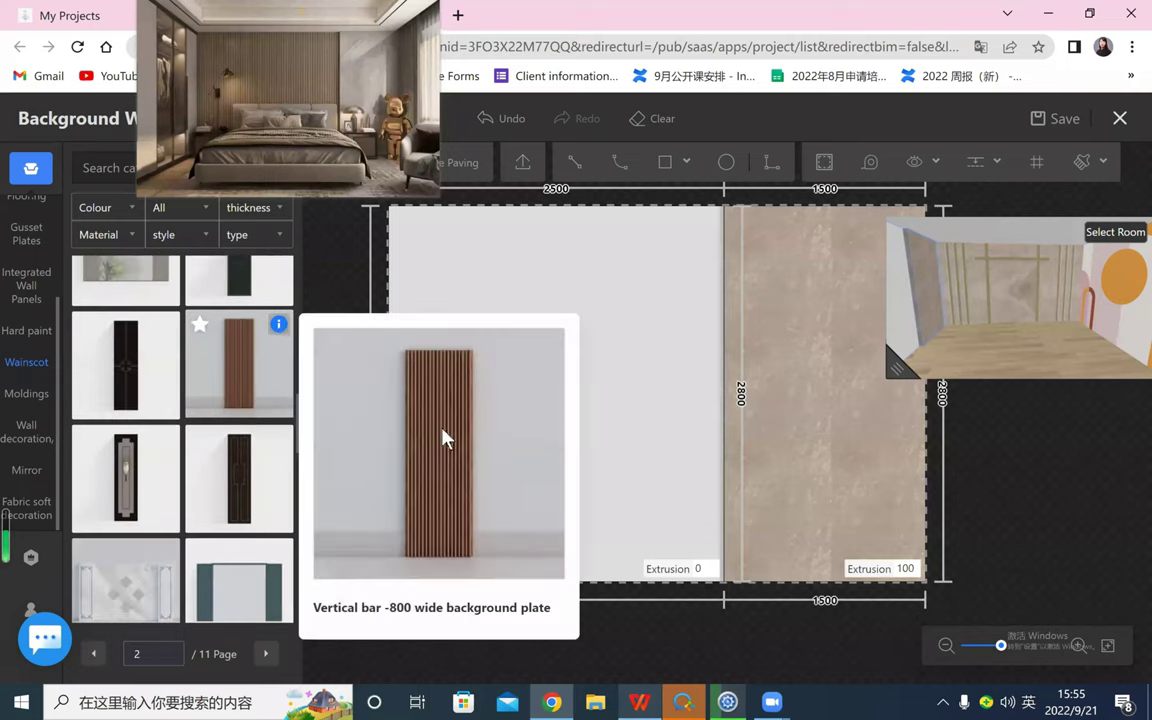
click(244, 372)
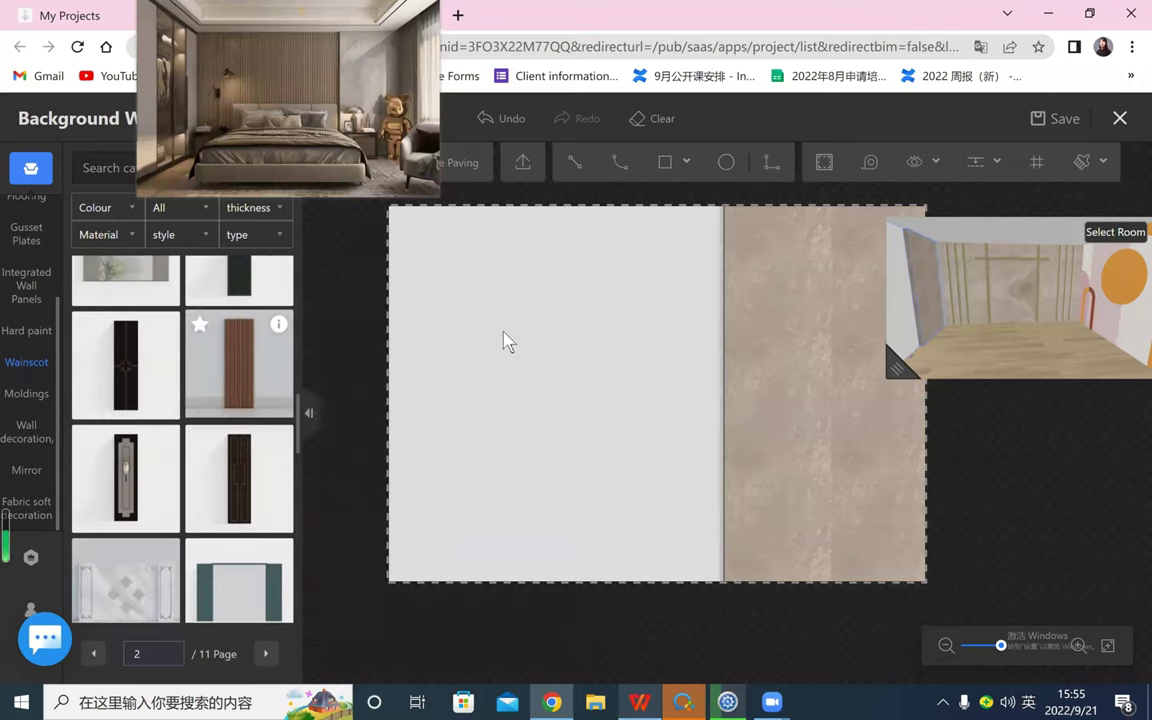
click(442, 380)
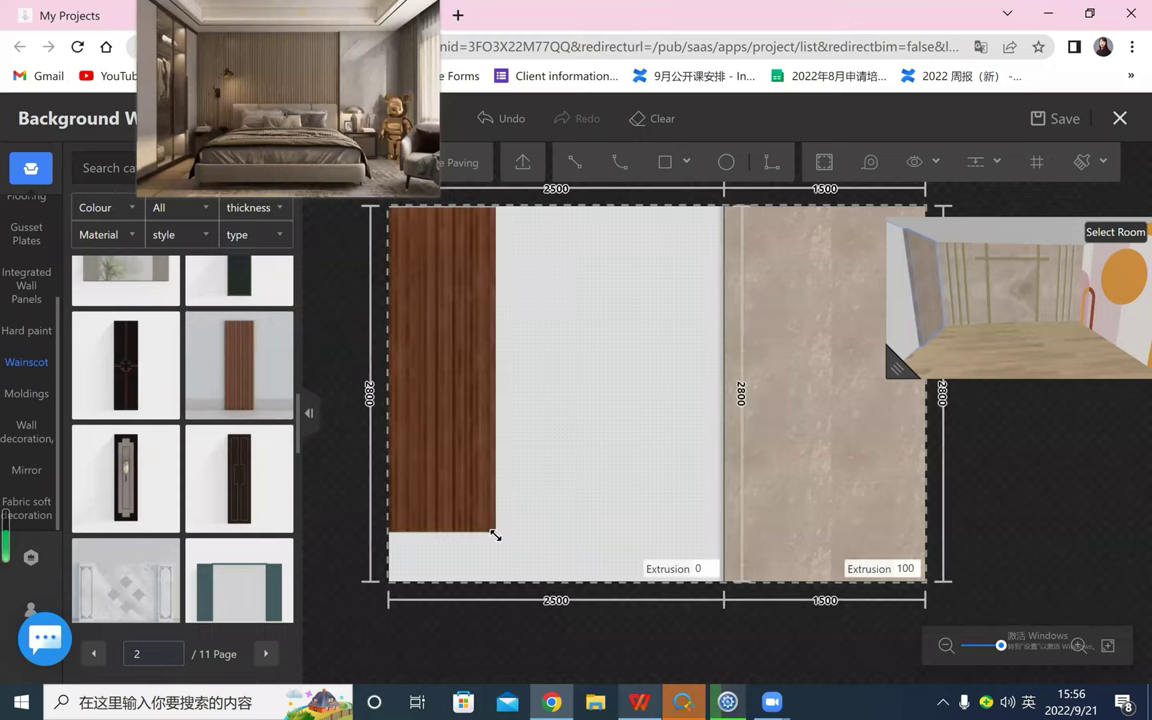
- Stretch the reddish-brown slatted panel to the full wall height and a length of about 1317 mm
click(445, 486)
drag(442, 532, 488, 555)
drag(470, 455, 510, 582)
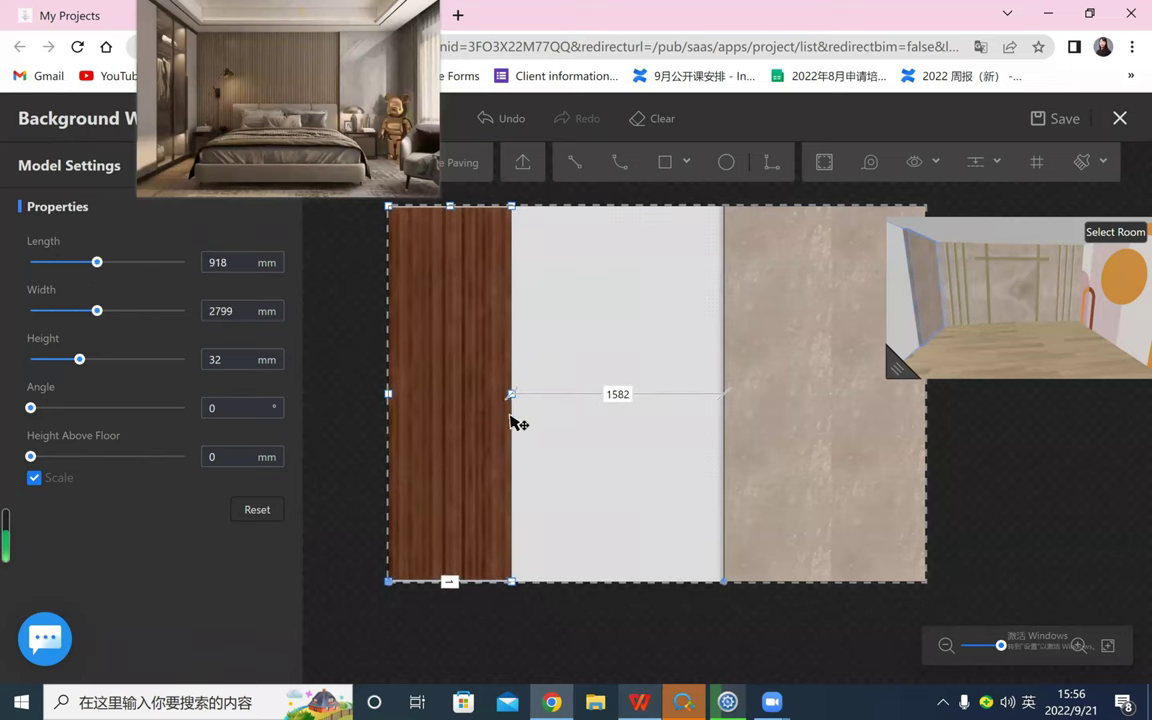
drag(508, 393, 682, 411)
drag(494, 396, 660, 403)
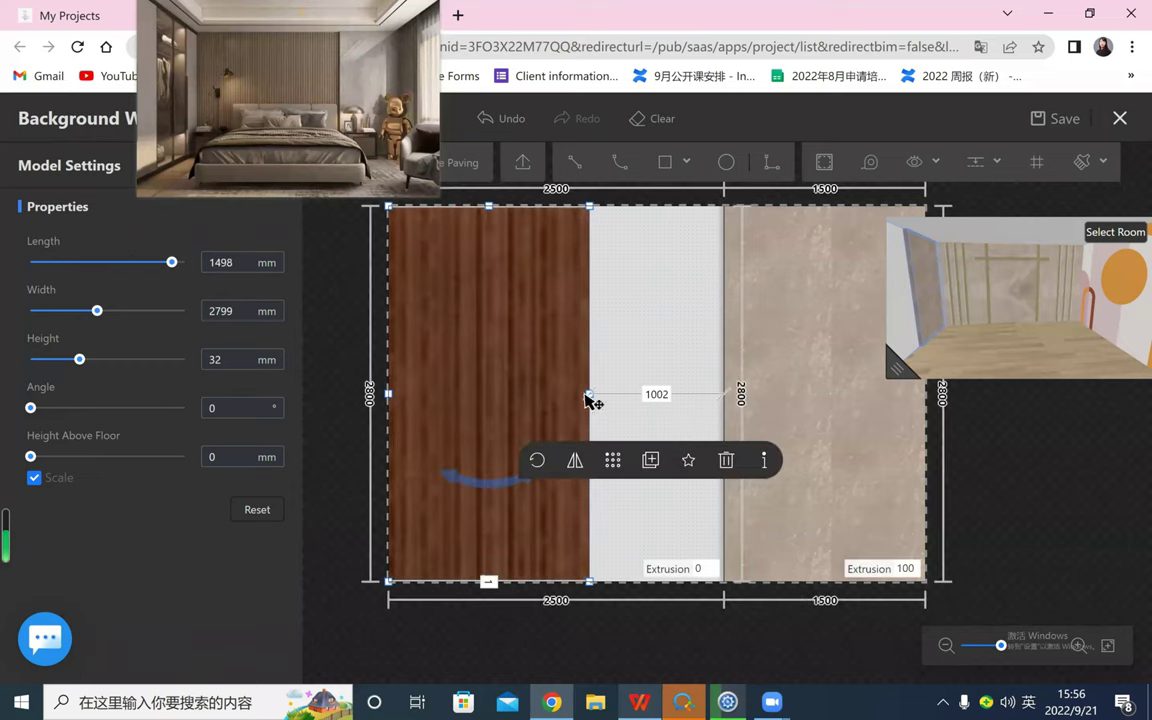
drag(416, 406, 442, 301)
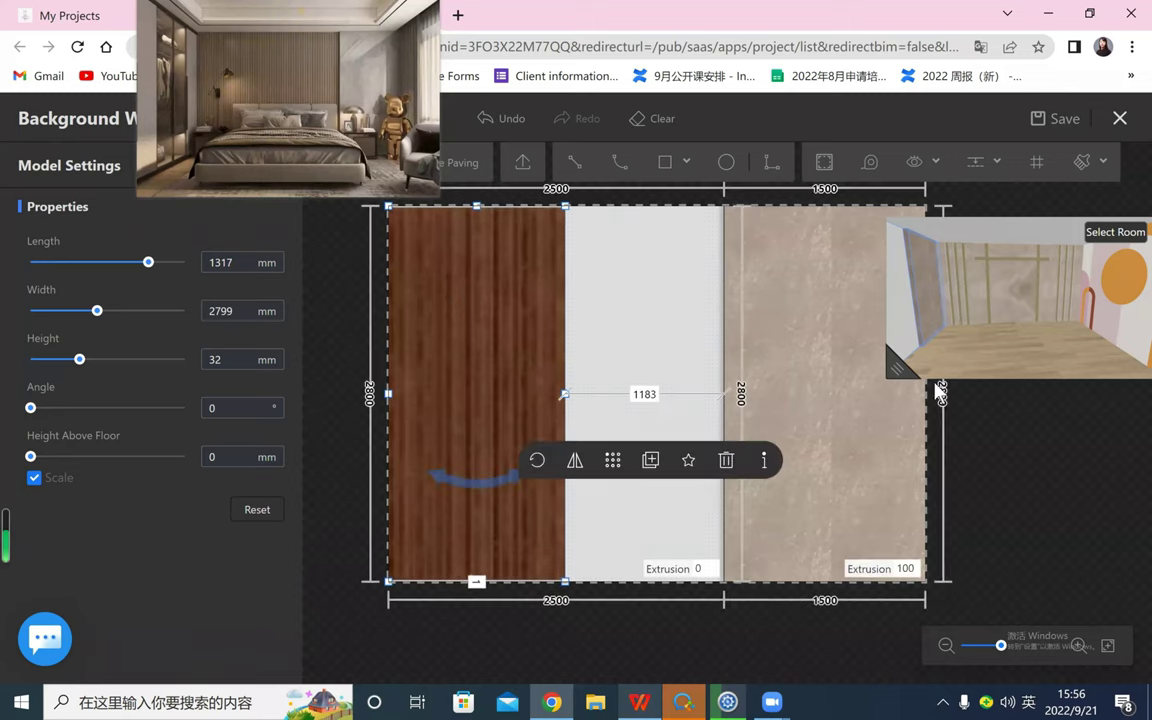
- Check the stretched reddish-brown panel in the 3D preview and delete it from the wall
drag(905, 371, 746, 598)
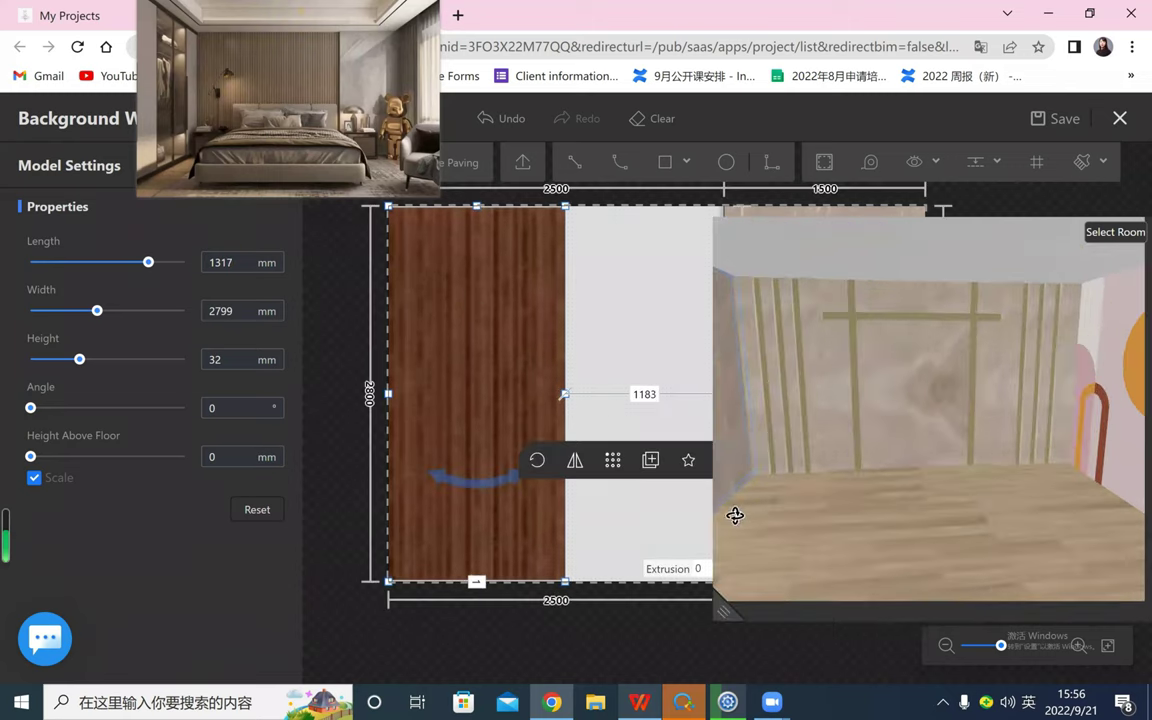
mouse_move(735, 514)
mouse_down()
mouse_move(882, 527)
mouse_move(882, 419)
mouse_move(740, 532)
mouse_up()
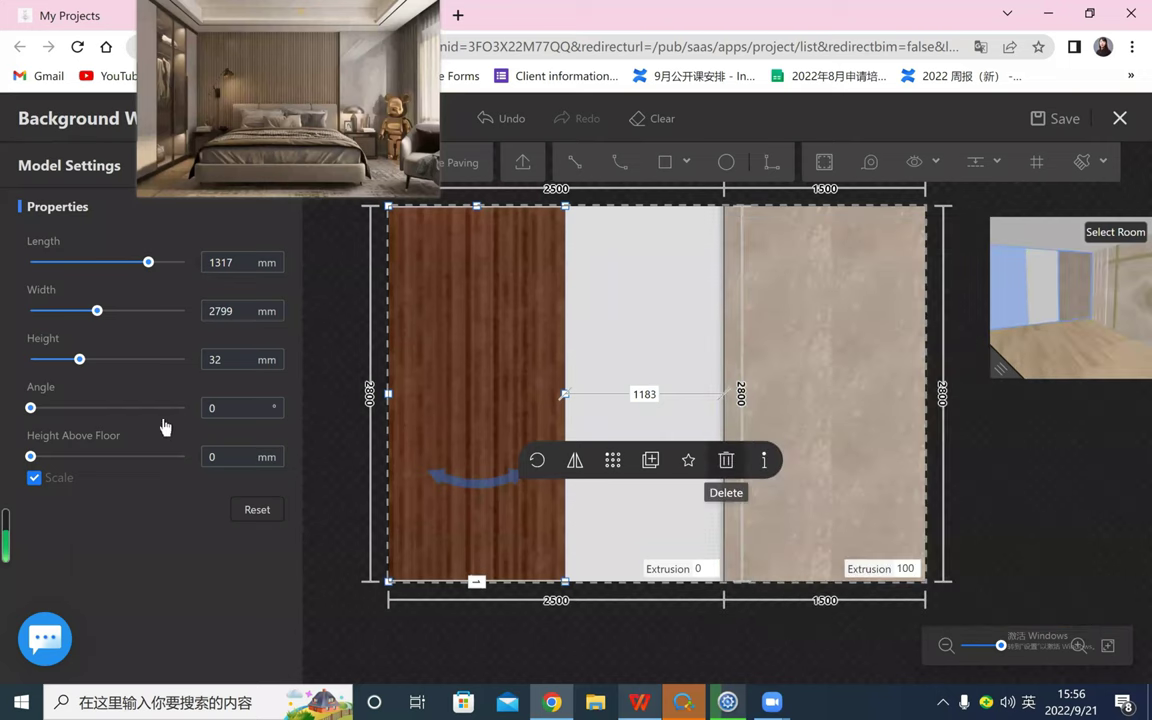
key(Delete)
- Place the square light-brown, finely slatted wainscot panel over the blank 2500 mm wide wall section
scroll(177, 447, down, 5)
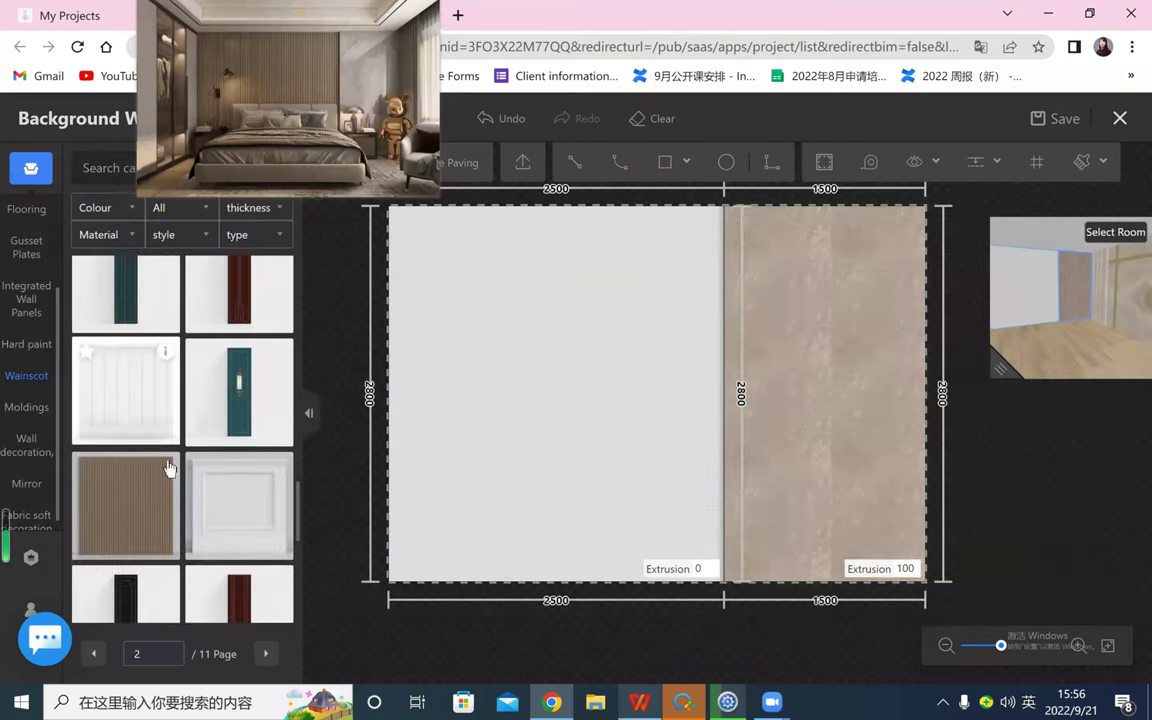
mouse_move(167, 466)
click(135, 512)
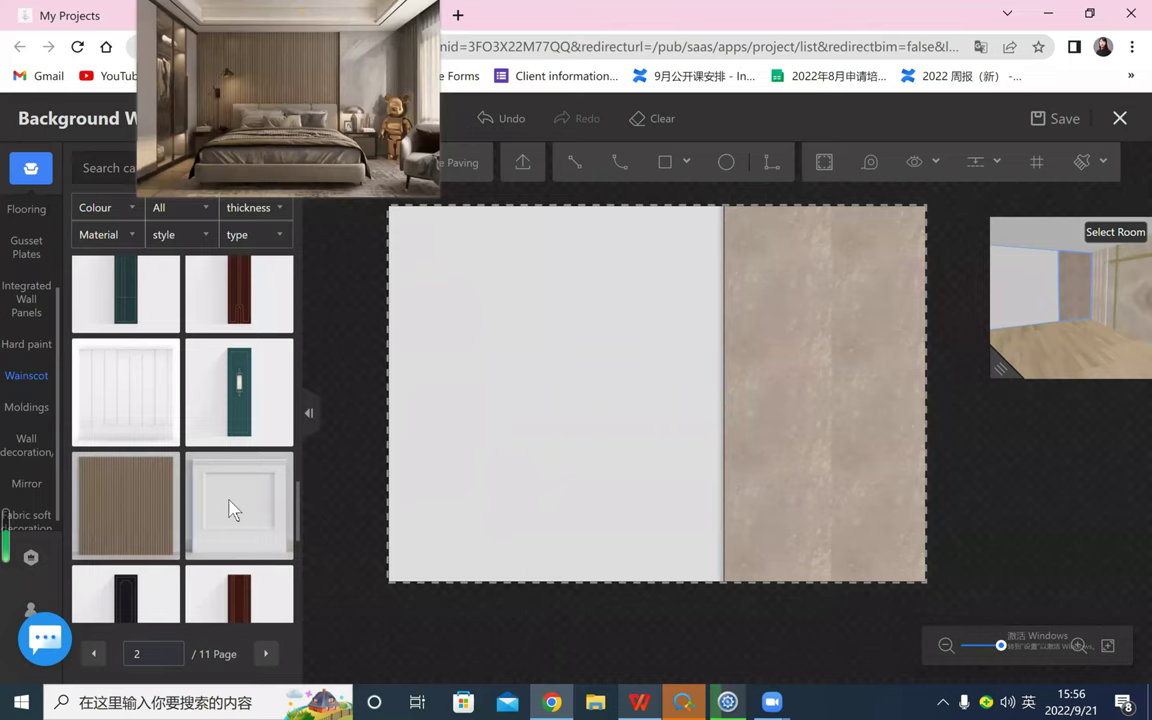
scroll(532, 566, down, 3)
scroll(385, 453, up, 3)
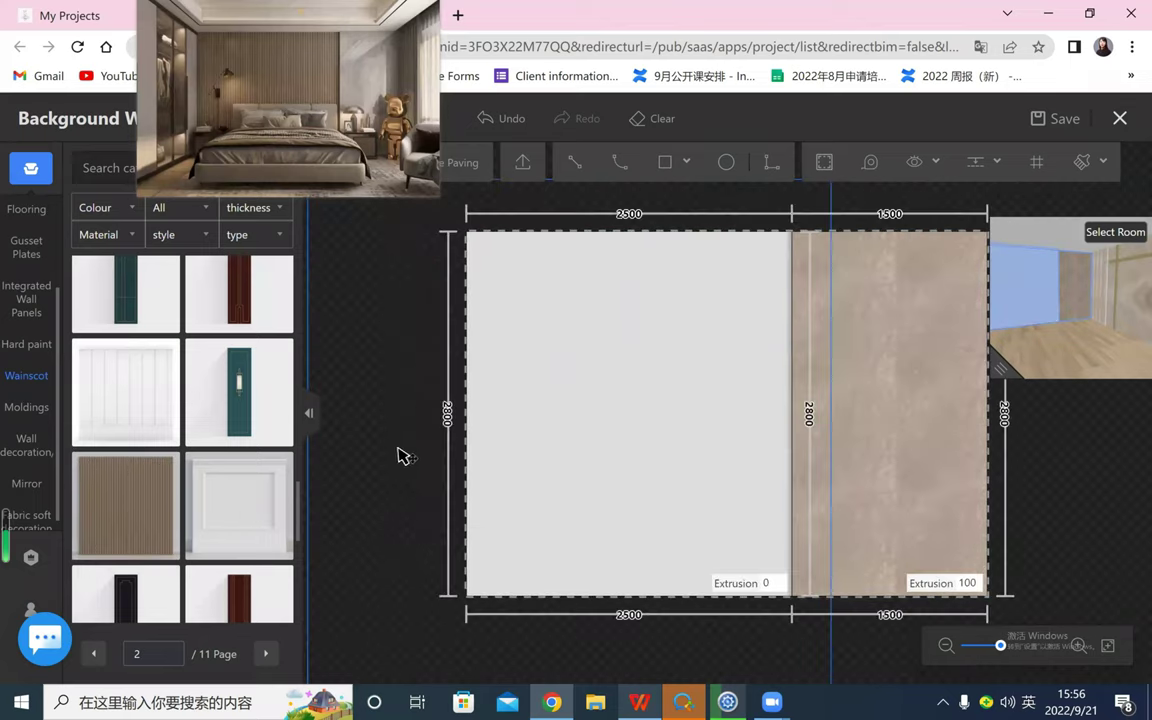
click(710, 566)
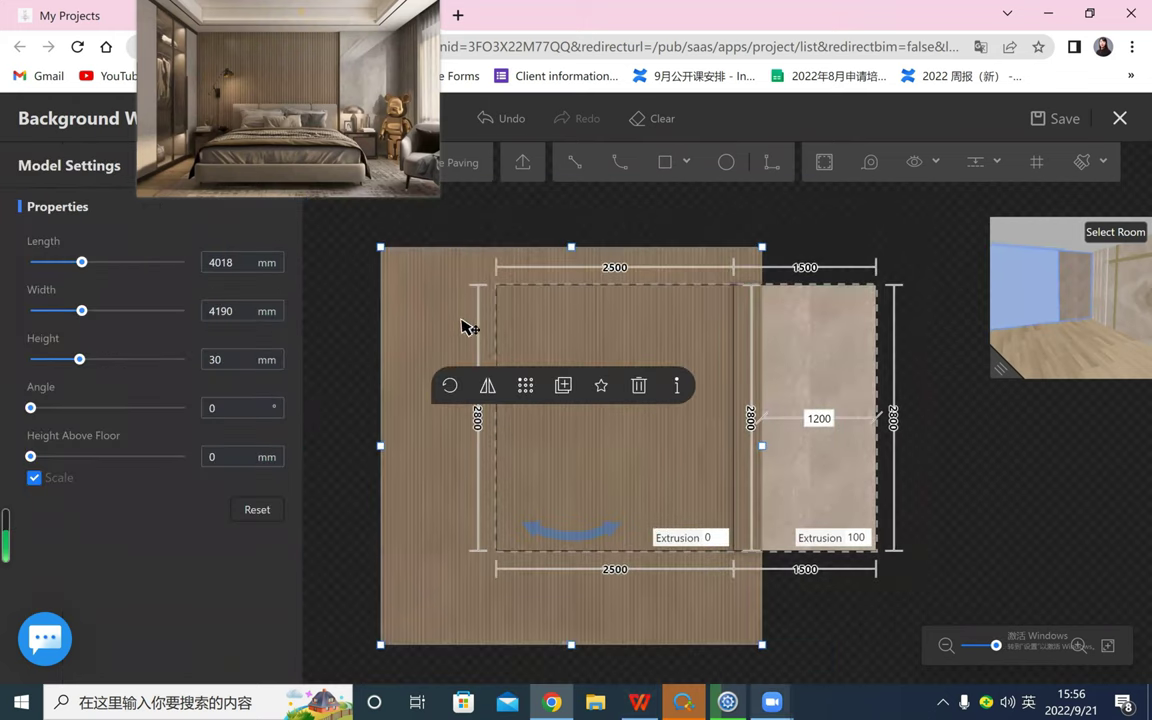
- Scale the slatted panel down to about 2025 by 2112 mm and align it with the wall's upper left corner
drag(762, 645, 573, 445)
drag(525, 306, 664, 345)
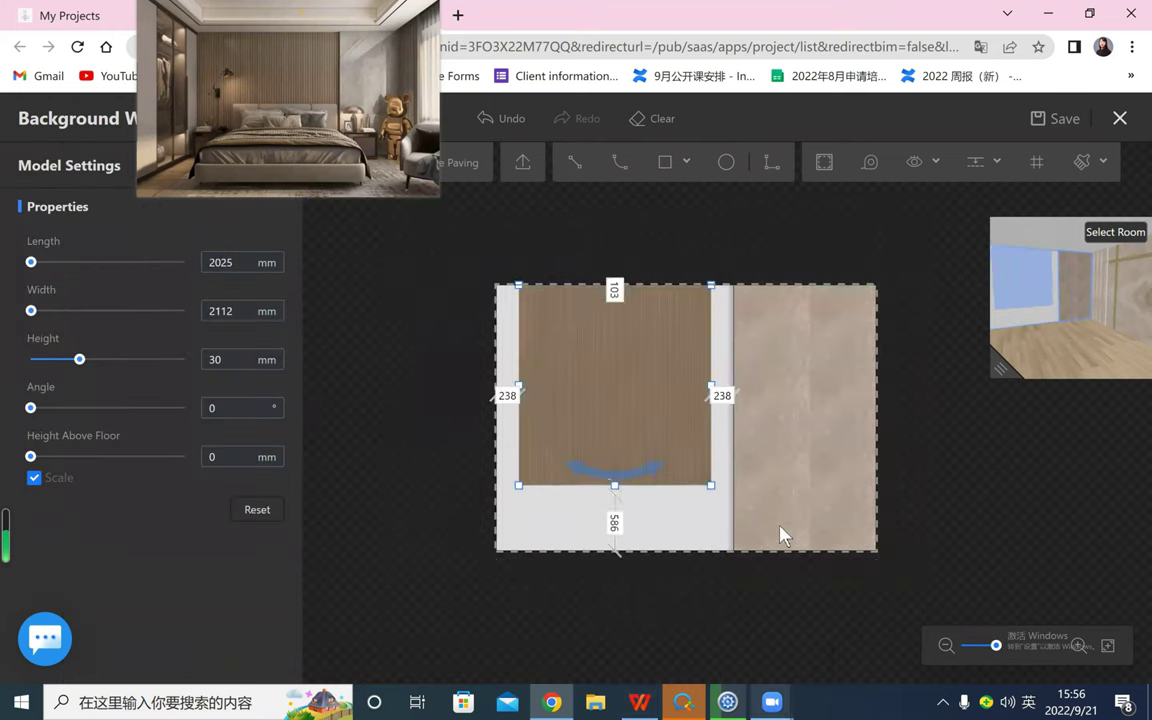
scroll(872, 499, up, 3)
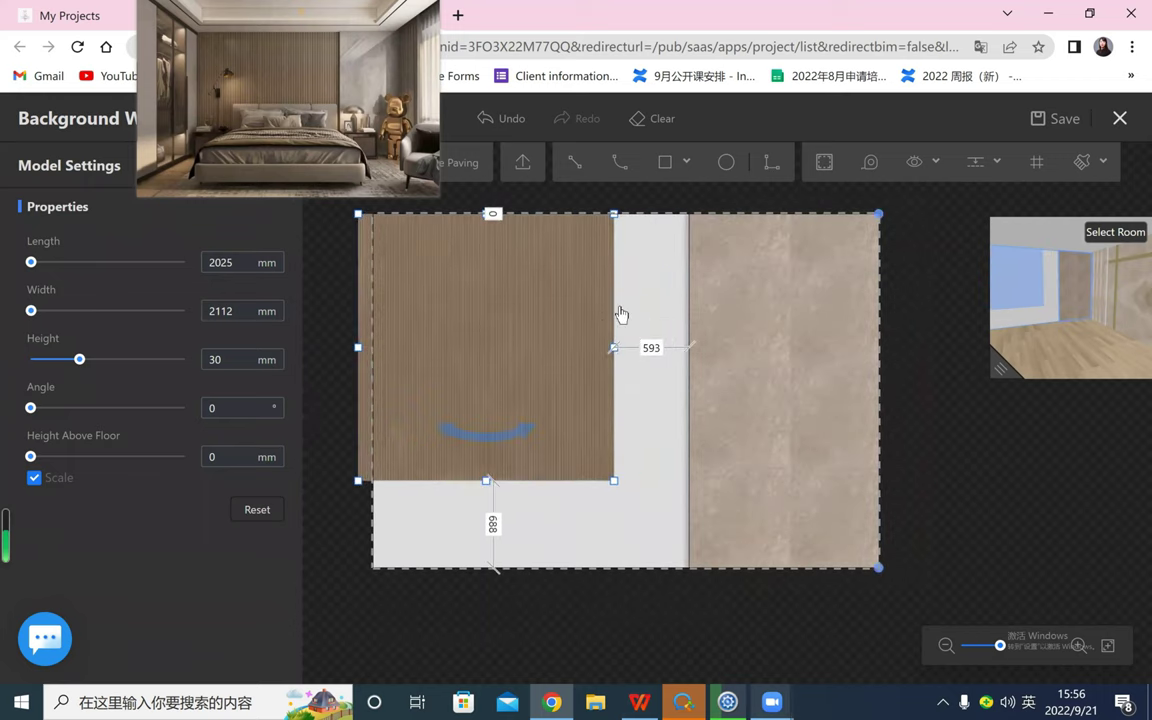
right_drag(621, 314, 662, 322)
mouse_move(400, 305)
mouse_down()
mouse_move(424, 303)
mouse_move(414, 304)
mouse_up()
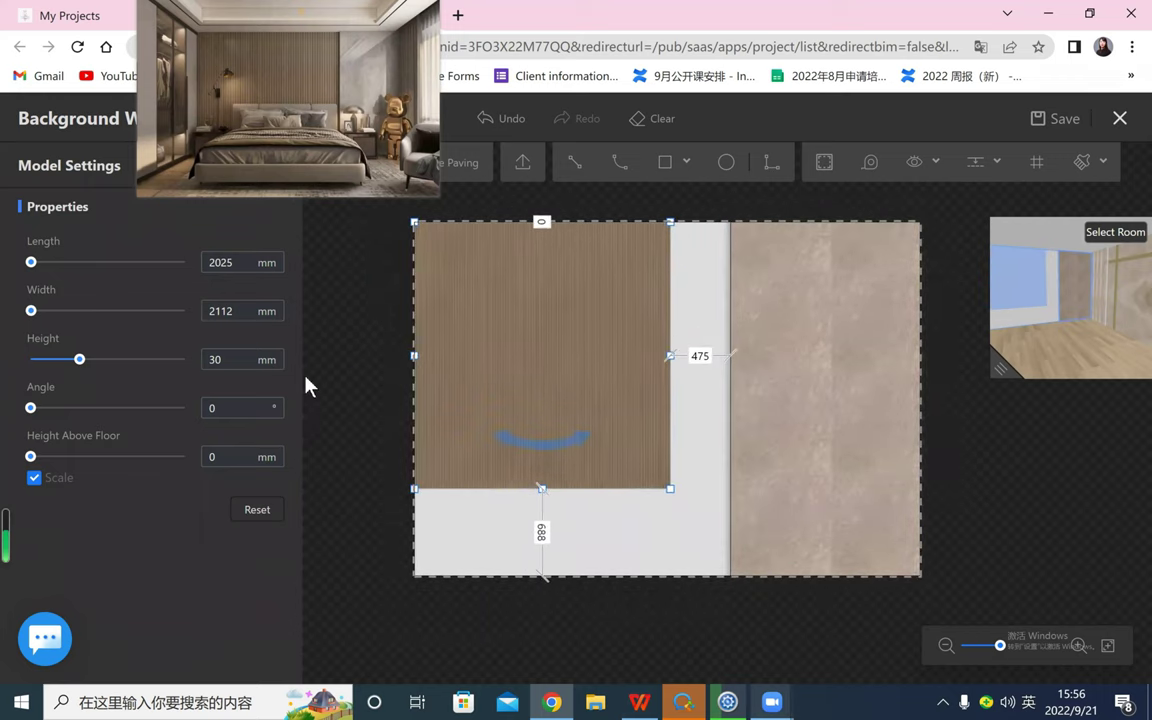
click(346, 334)
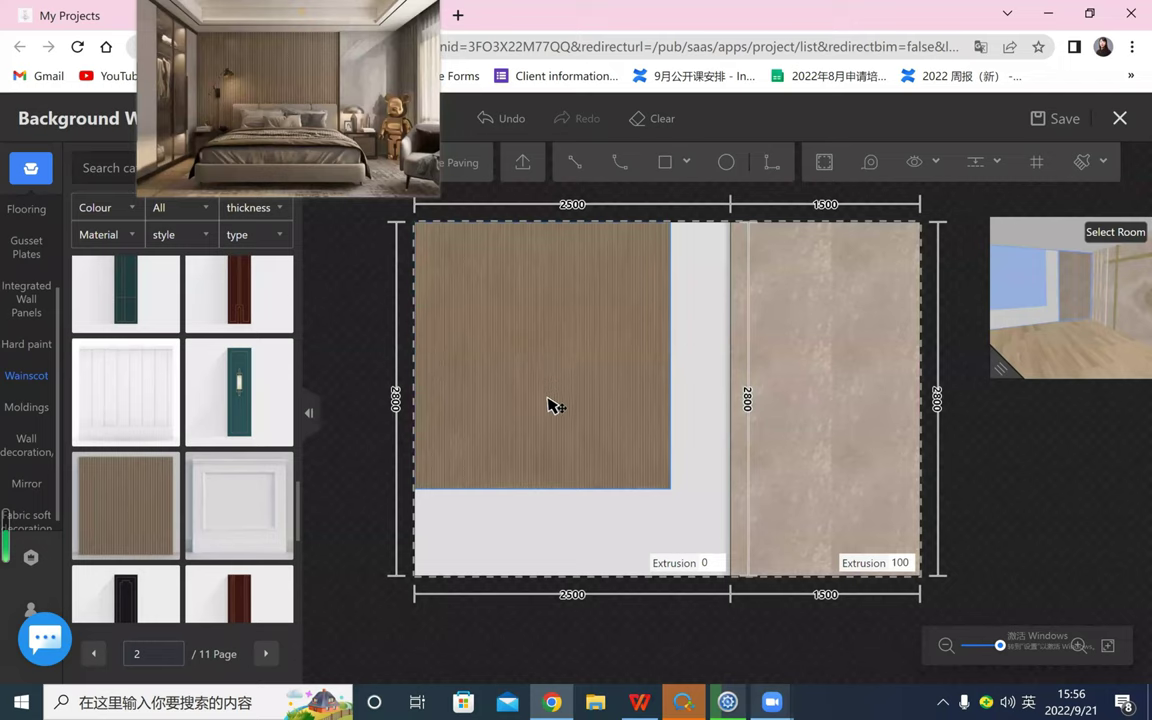
- Enlarge the slatted panel to about 2477 by 2583 mm and stretch it down to the full wall height
click(662, 472)
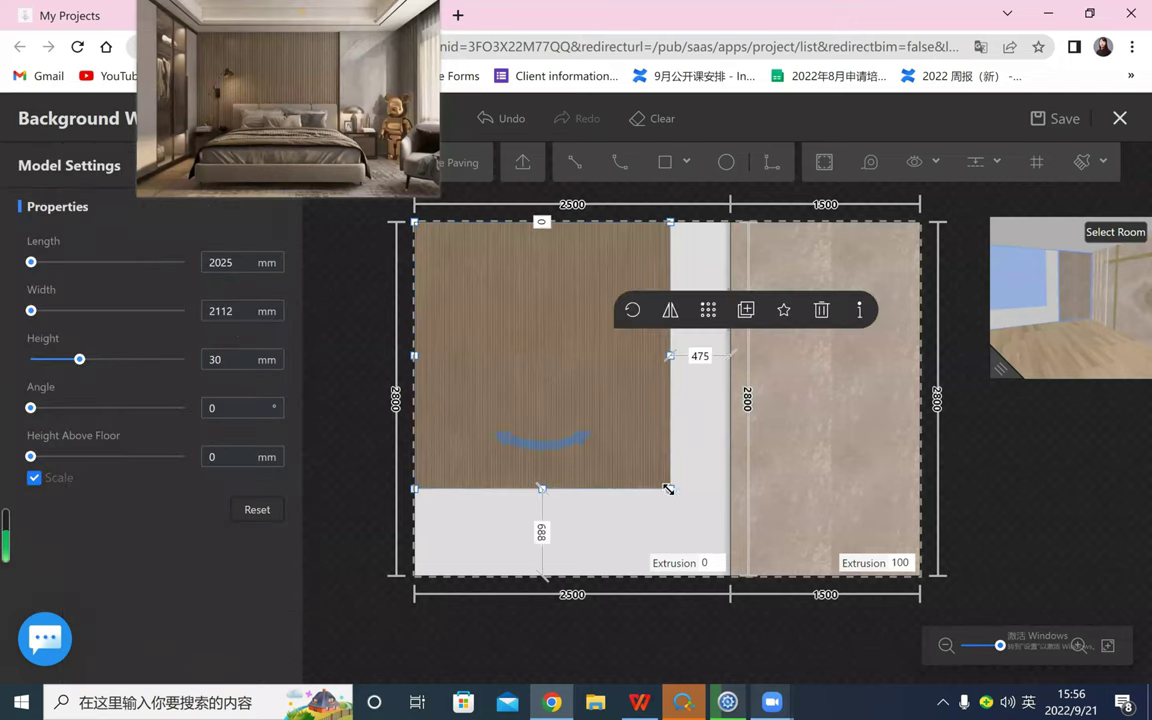
drag(713, 553, 712, 572)
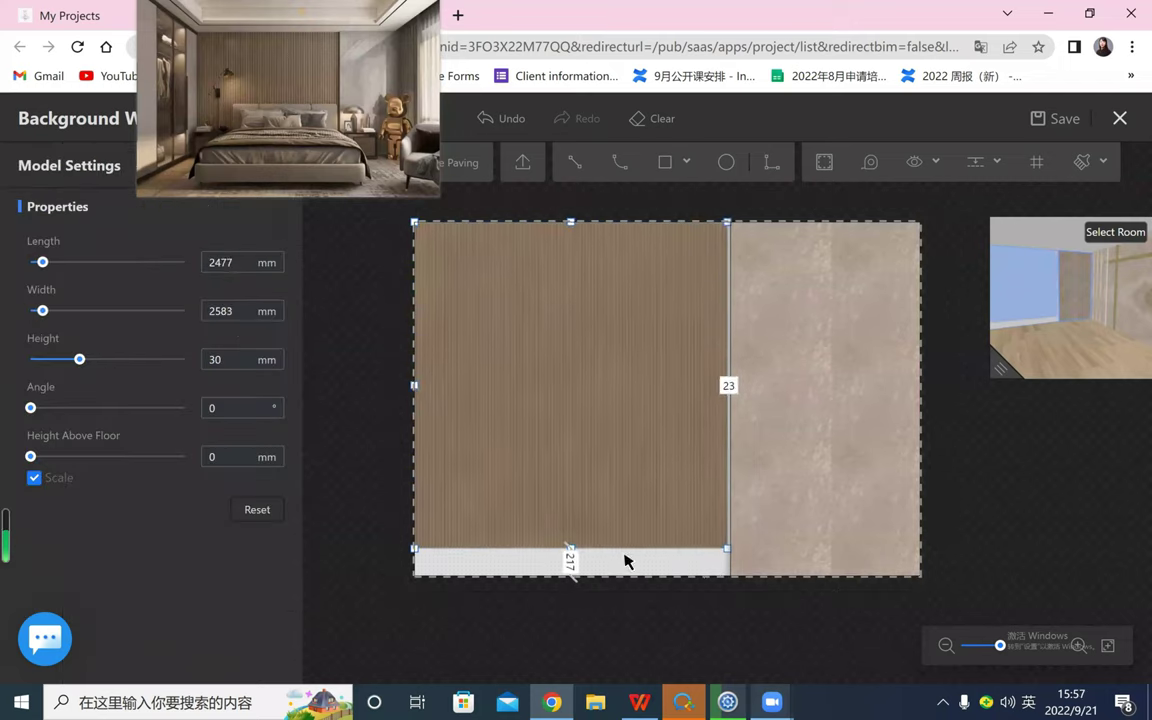
drag(578, 557, 572, 630)
click(571, 623)
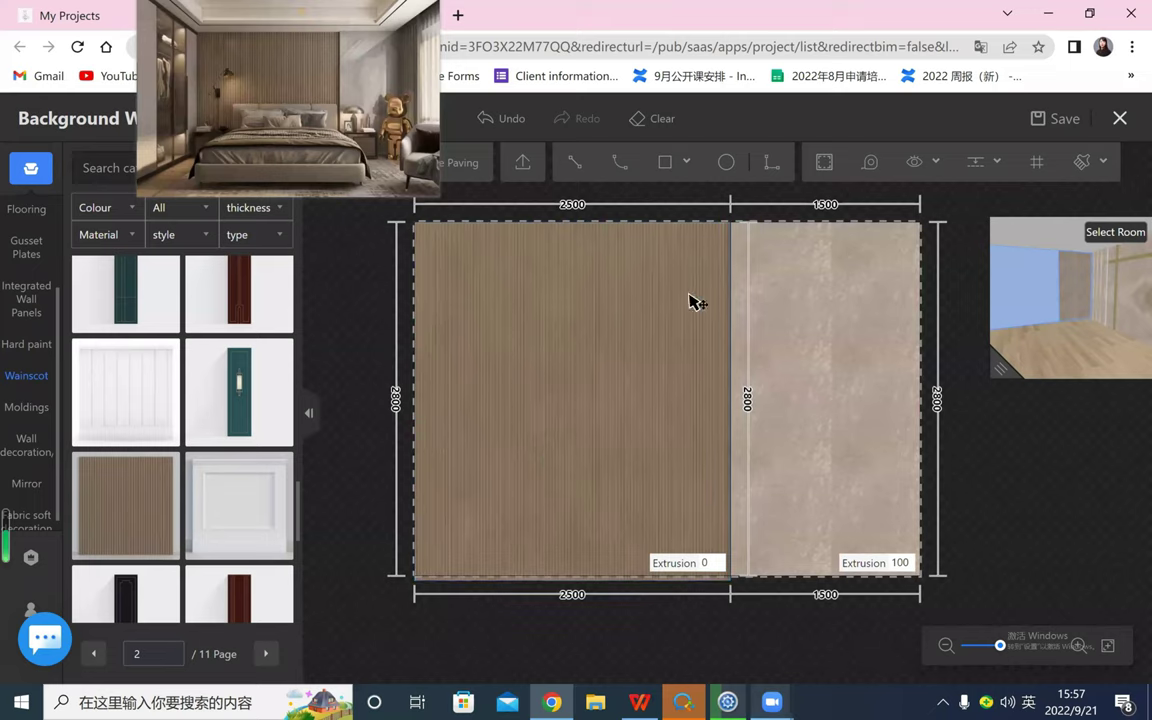
- Delete the light-brown slatted wainscot panel from the 2500 mm wide wall section
click(522, 120)
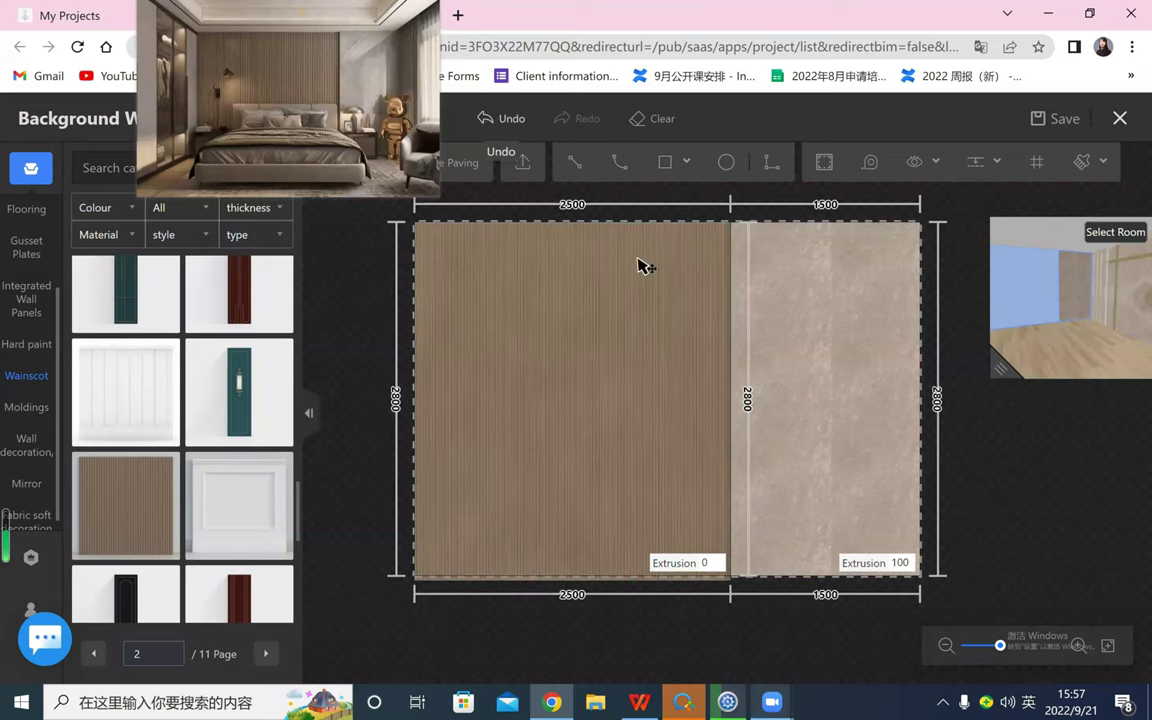
click(576, 314)
key(Delete)
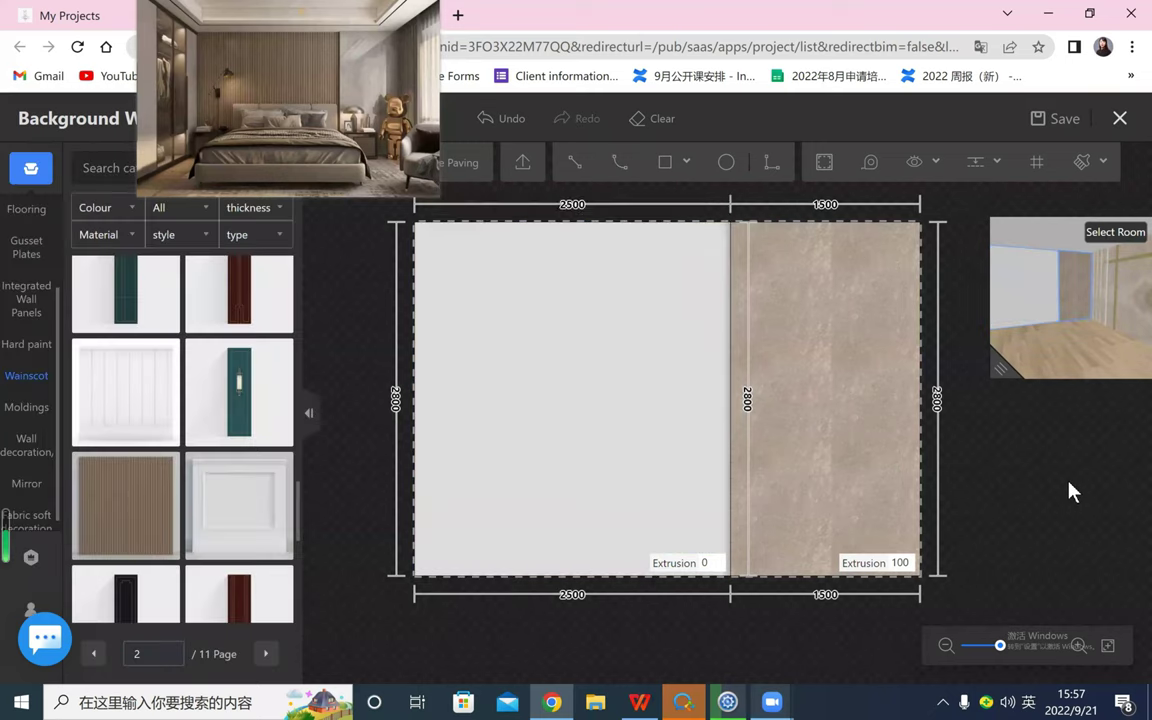
- Enlarge the bedroom reference image to examine the slatted wall's construction, and shrink it back beside the wall drawing
scroll(1068, 490, up, 1)
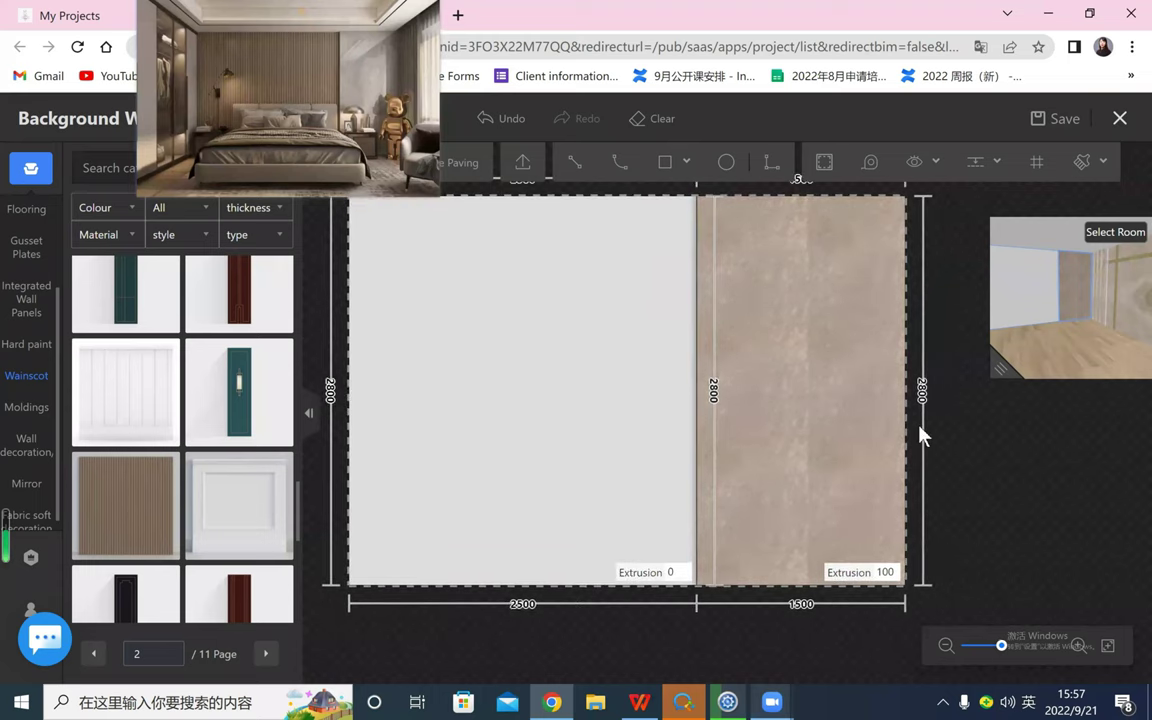
scroll(1036, 465, up, 2)
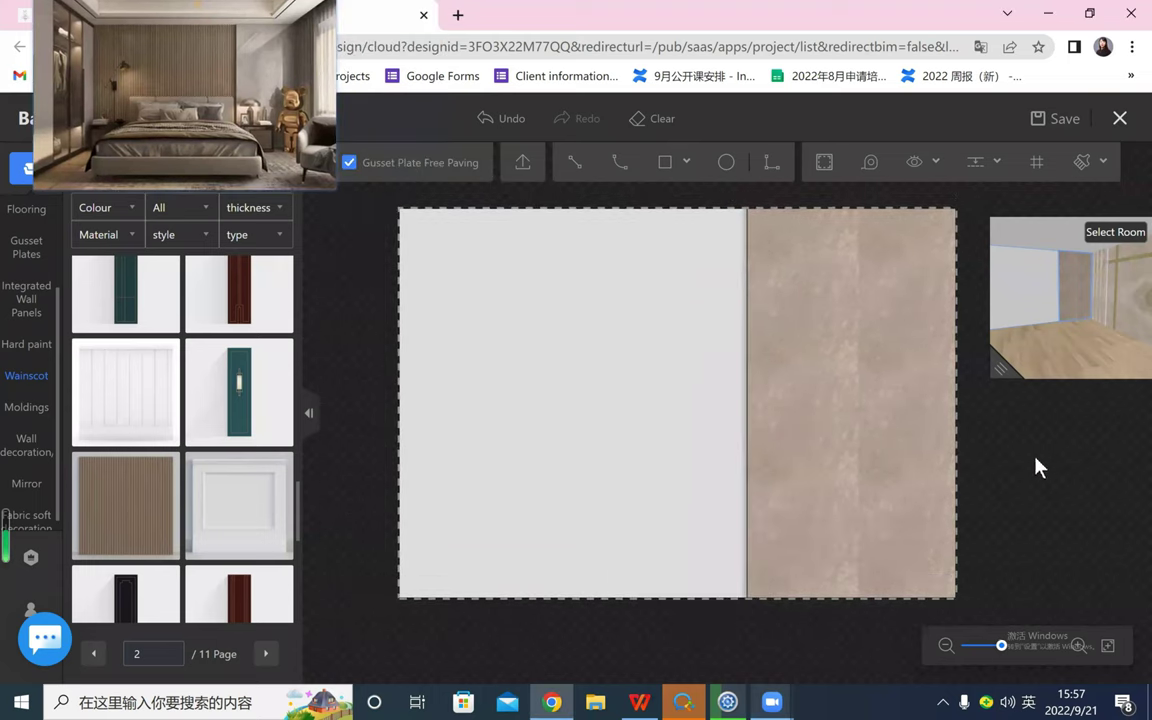
scroll(1060, 474, down, 1)
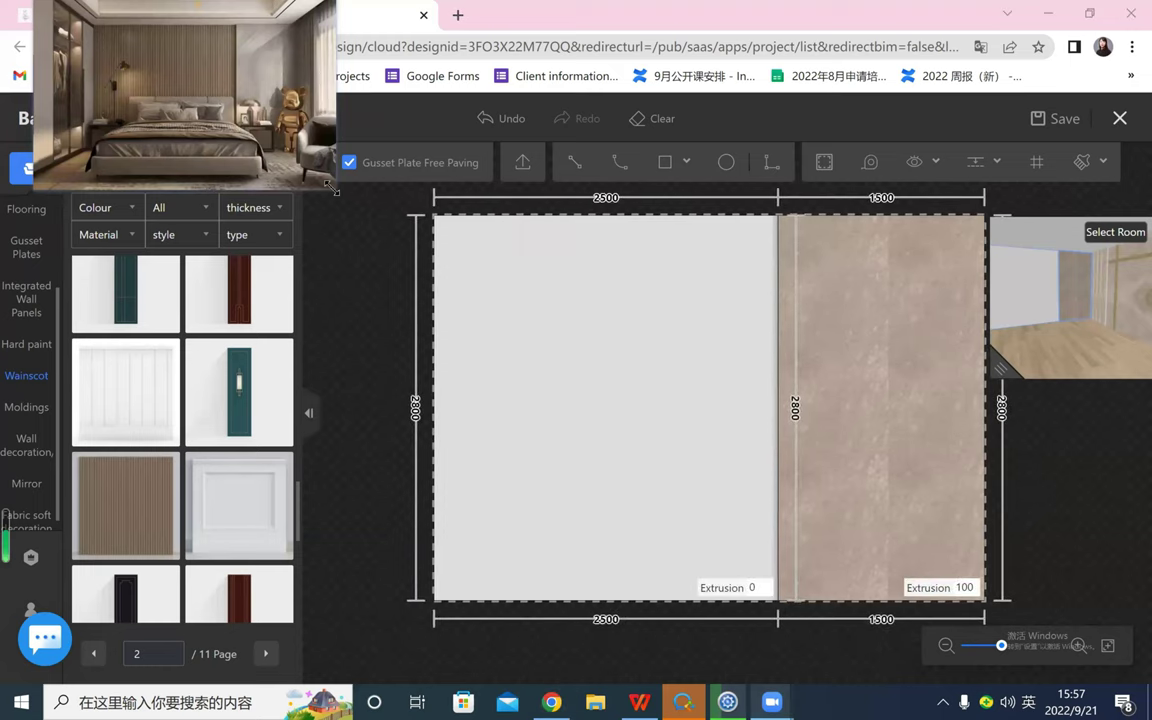
drag(331, 188, 1024, 645)
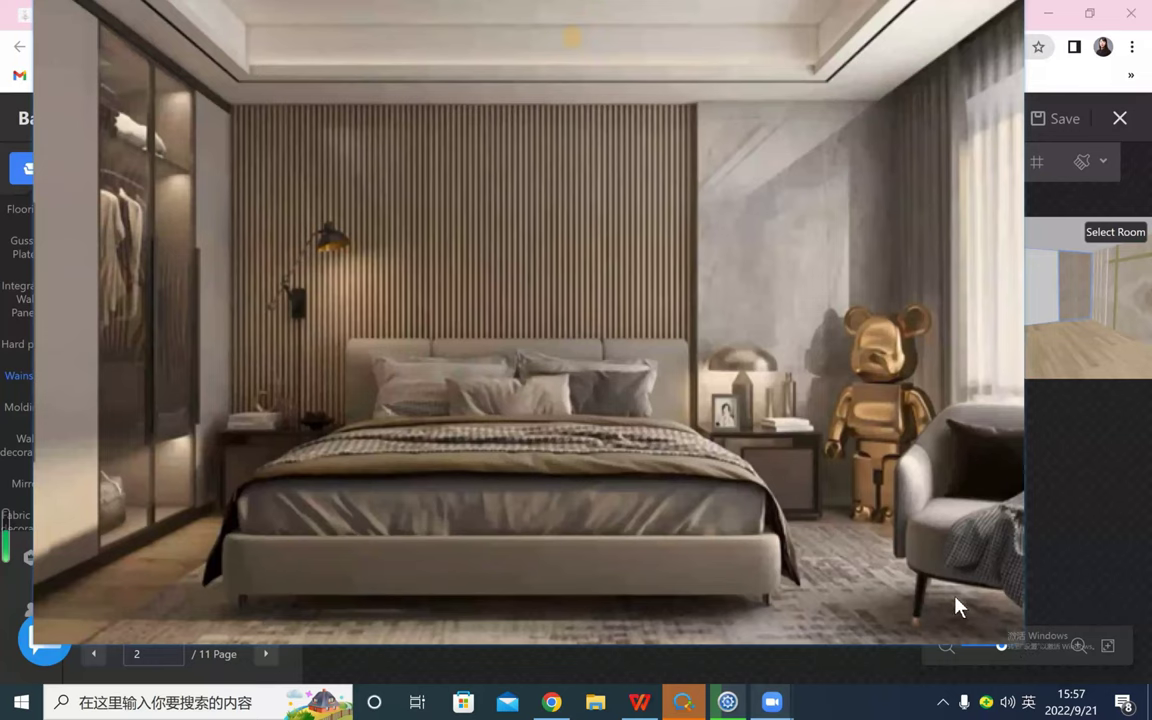
drag(681, 450, 325, 244)
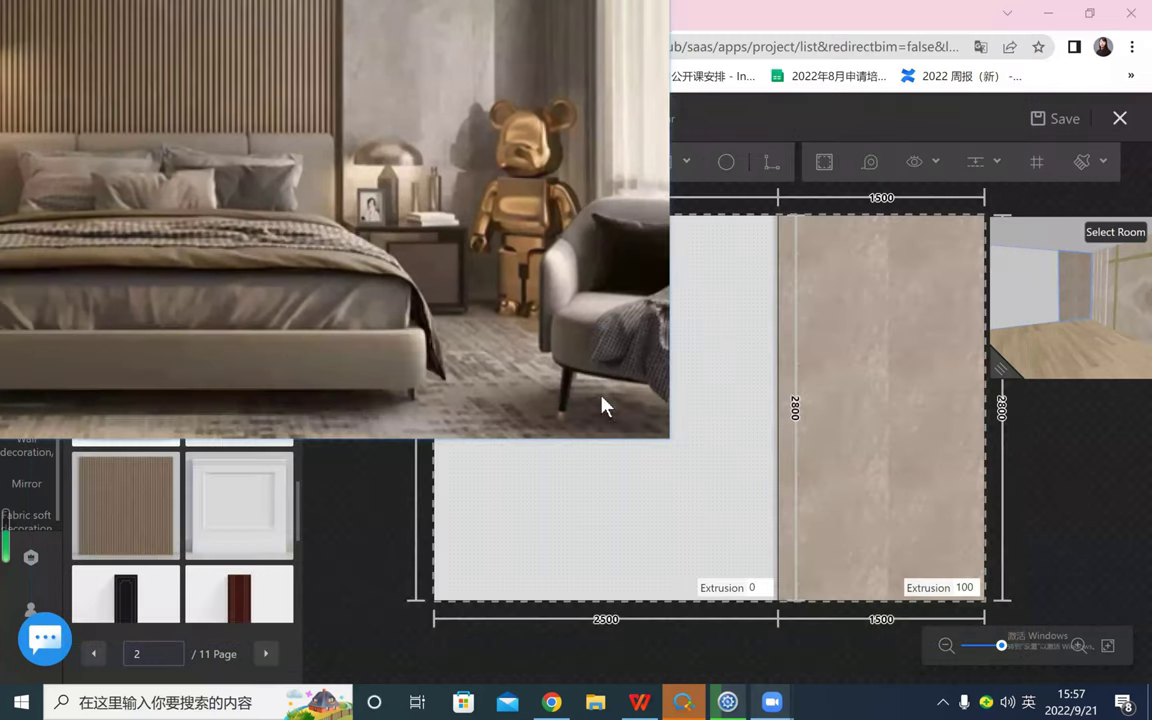
scroll(321, 222, down, 8)
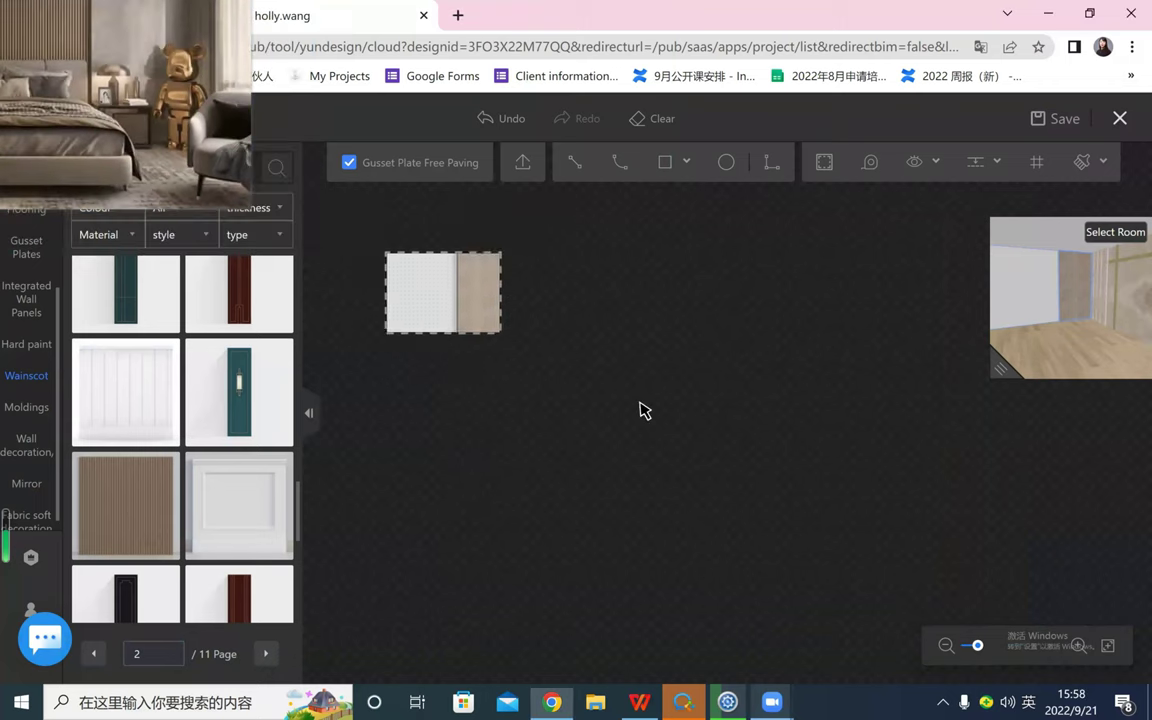
scroll(620, 420, up, 5)
scroll(676, 430, up, 1)
scroll(700, 440, down, 5)
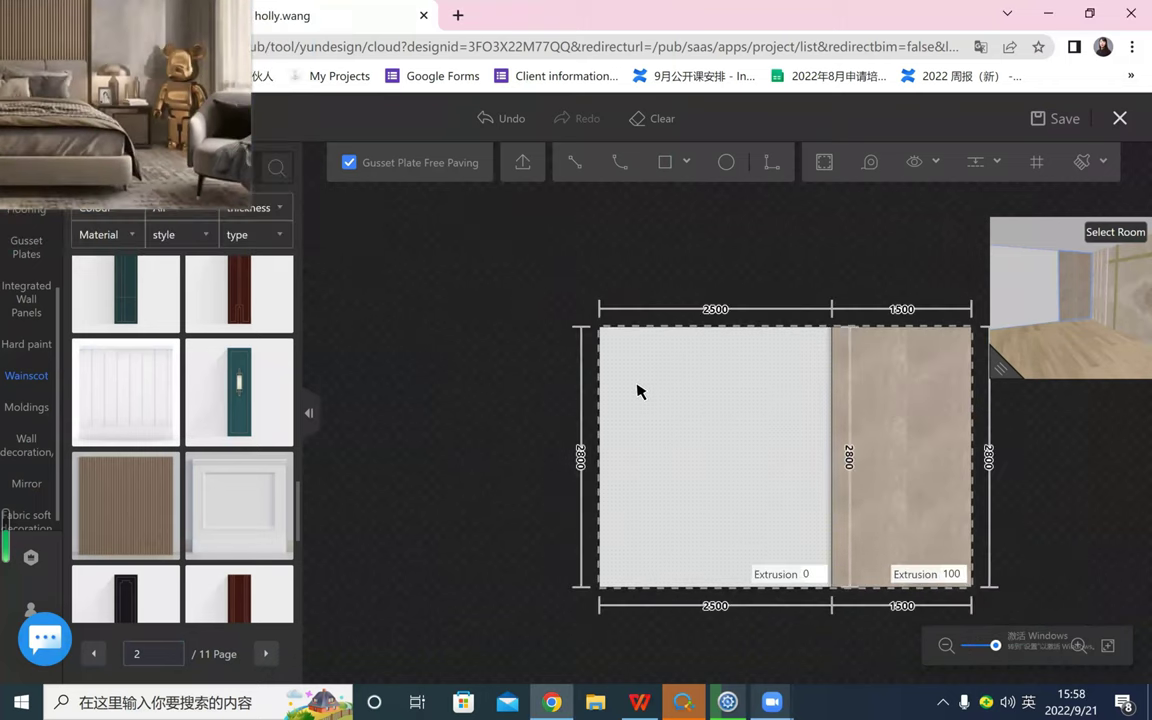
right_drag(638, 388, 543, 334)
scroll(632, 379, up, 3)
click(131, 70)
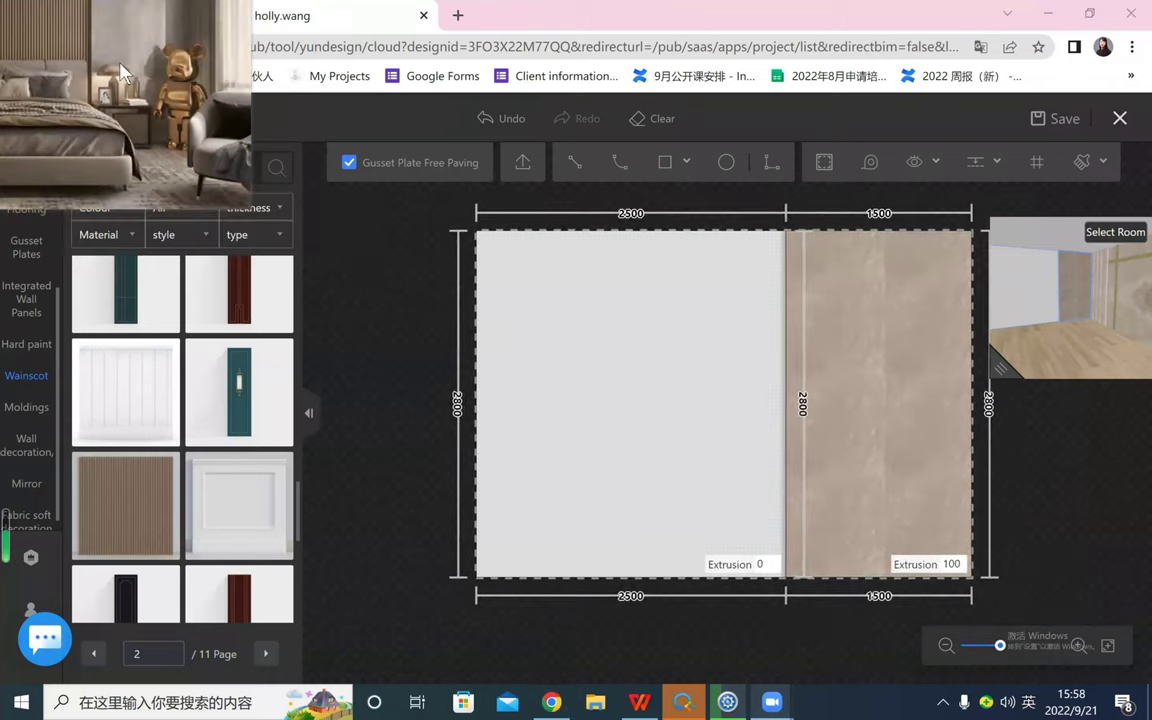
scroll(131, 70, down, 1)
- Draw a full-height rectangular strip along the blank section's left edge and set its width to 50 mm
click(664, 162)
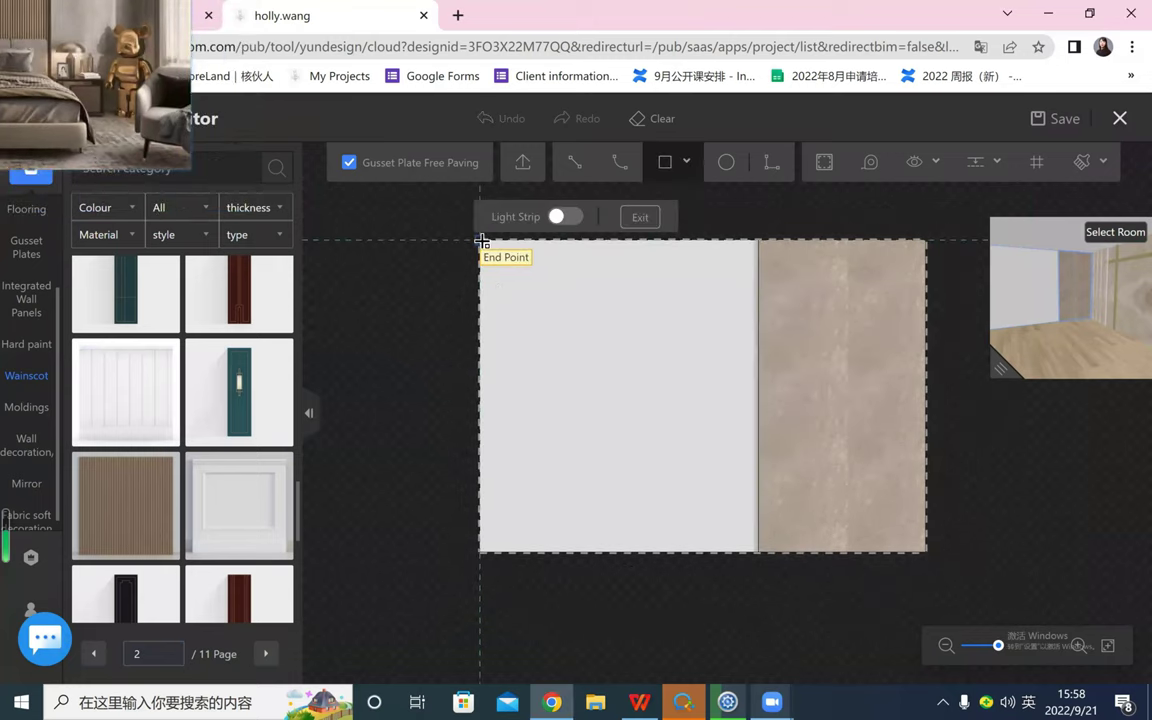
click(484, 242)
click(489, 553)
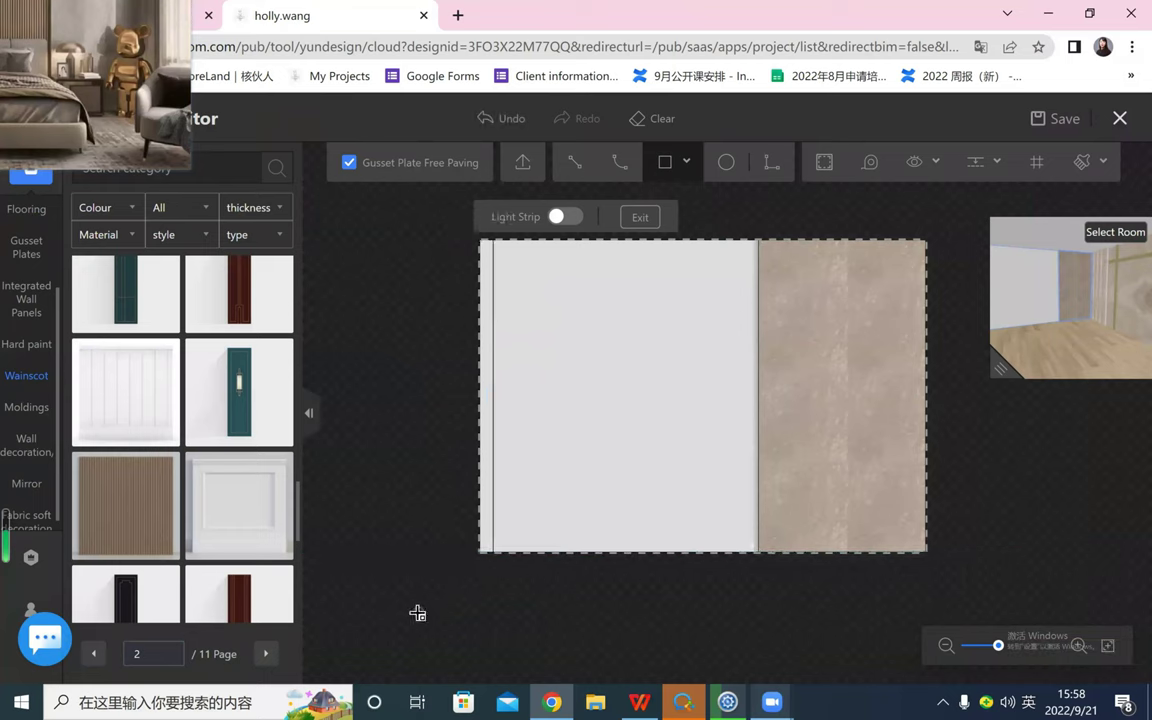
key(Escape)
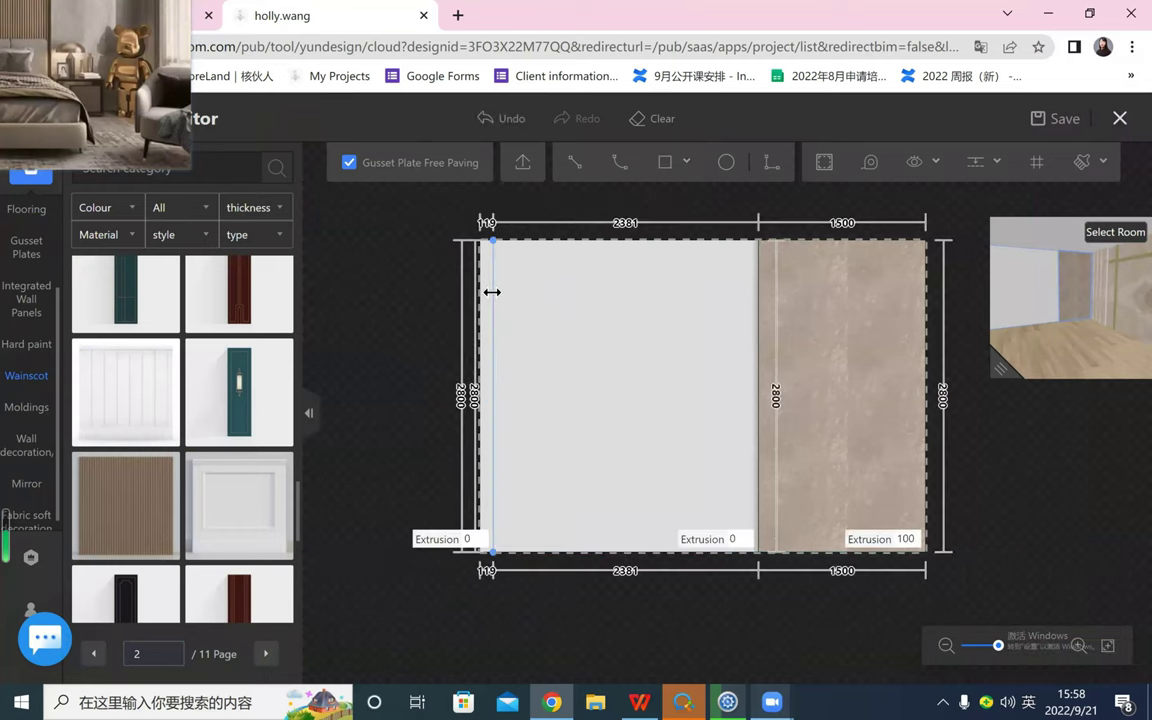
click(493, 250)
text(50)
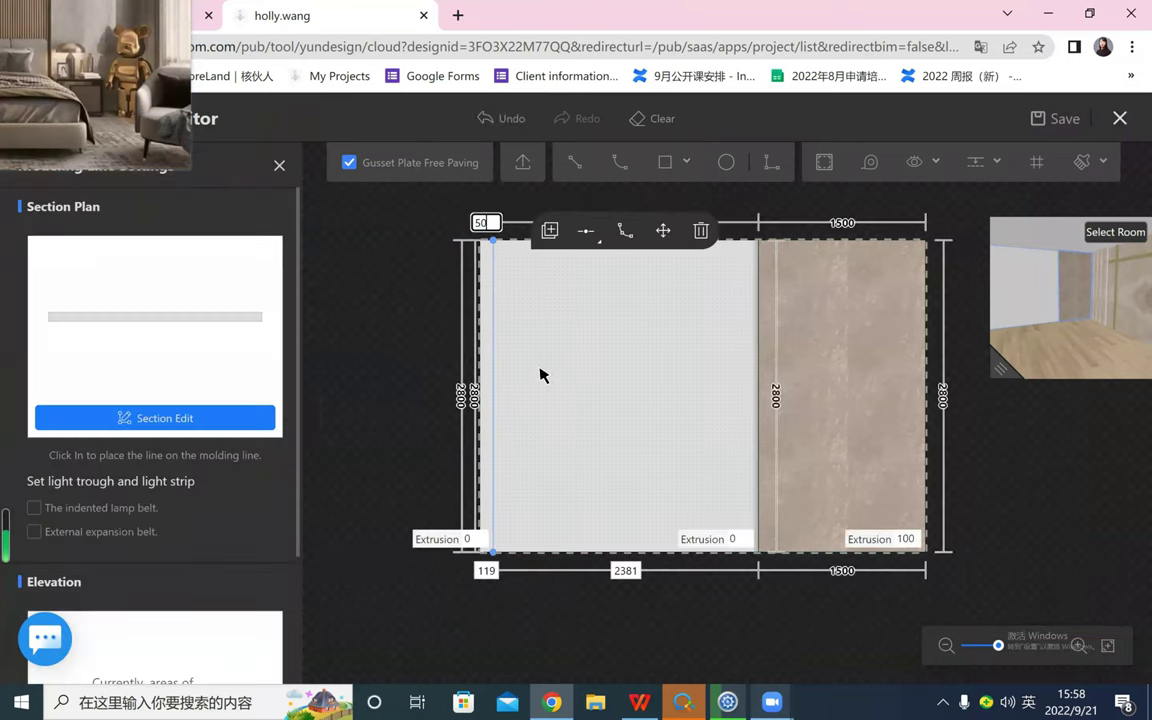
key(Return)
- Draw a second full-height strip directly beside the first one and set its width to 50 mm
click(662, 170)
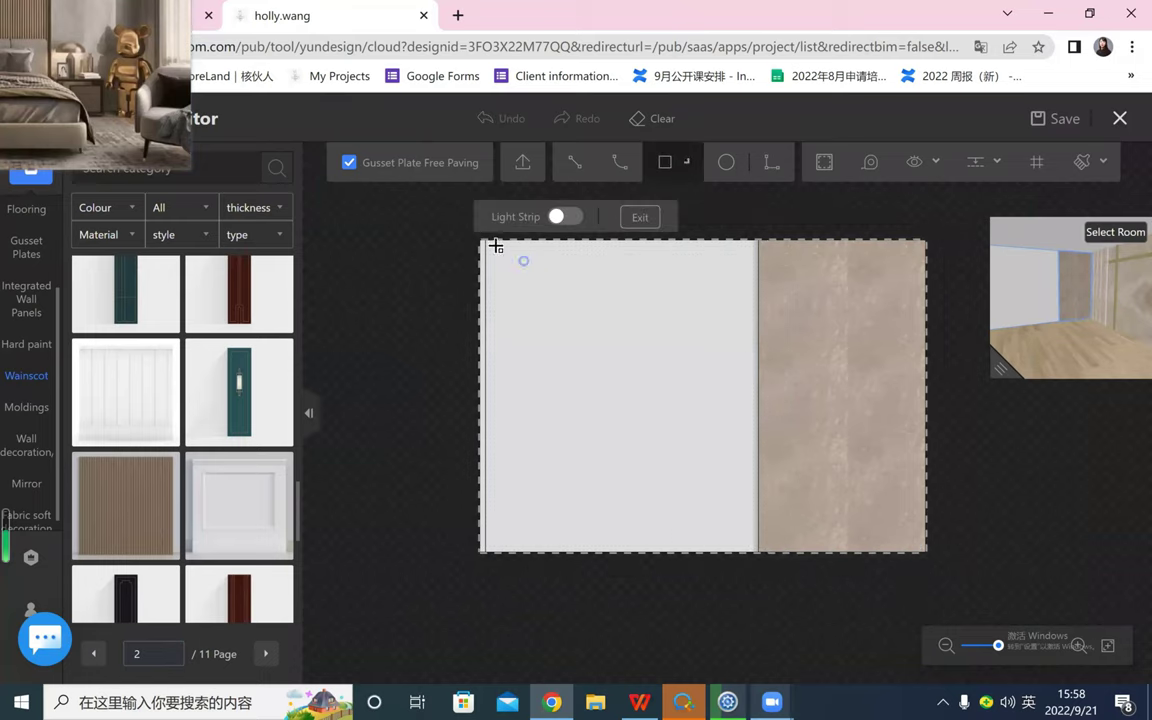
click(555, 548)
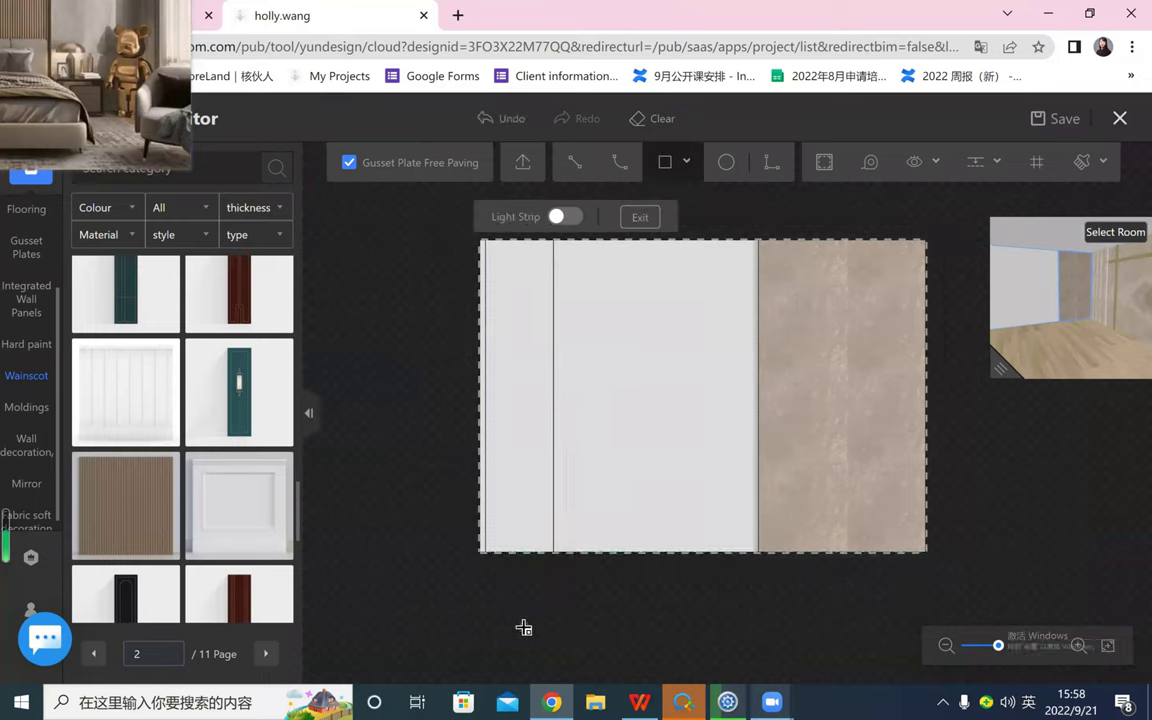
click(553, 300)
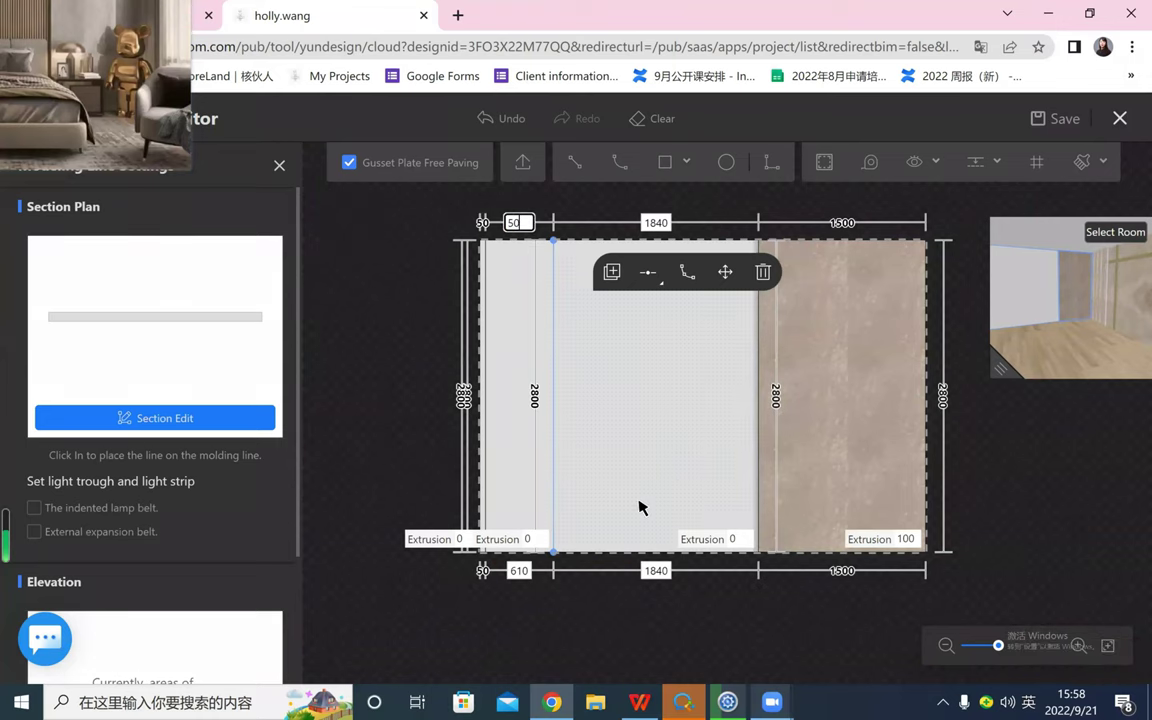
click(558, 632)
- Set the extrusion of the second 50 mm strip to 50, keeping the outer strip at 0
scroll(560, 627, up, 3)
drag(560, 365, 629, 648)
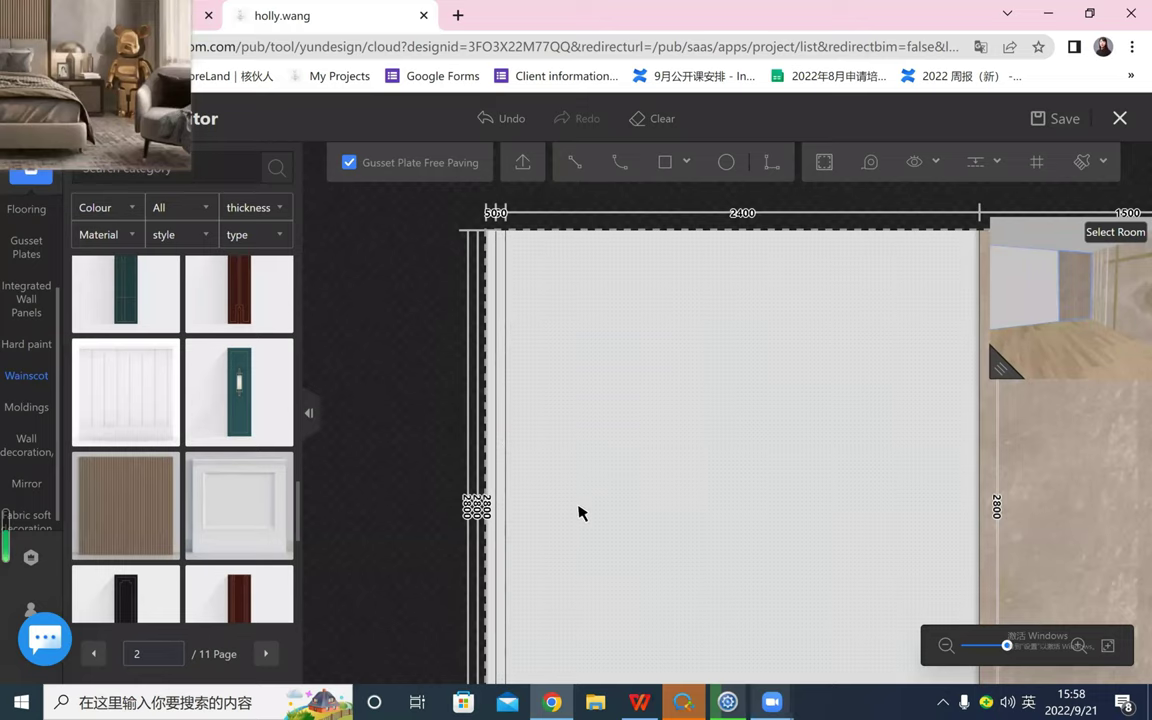
drag(579, 509, 563, 394)
scroll(508, 508, up, 3)
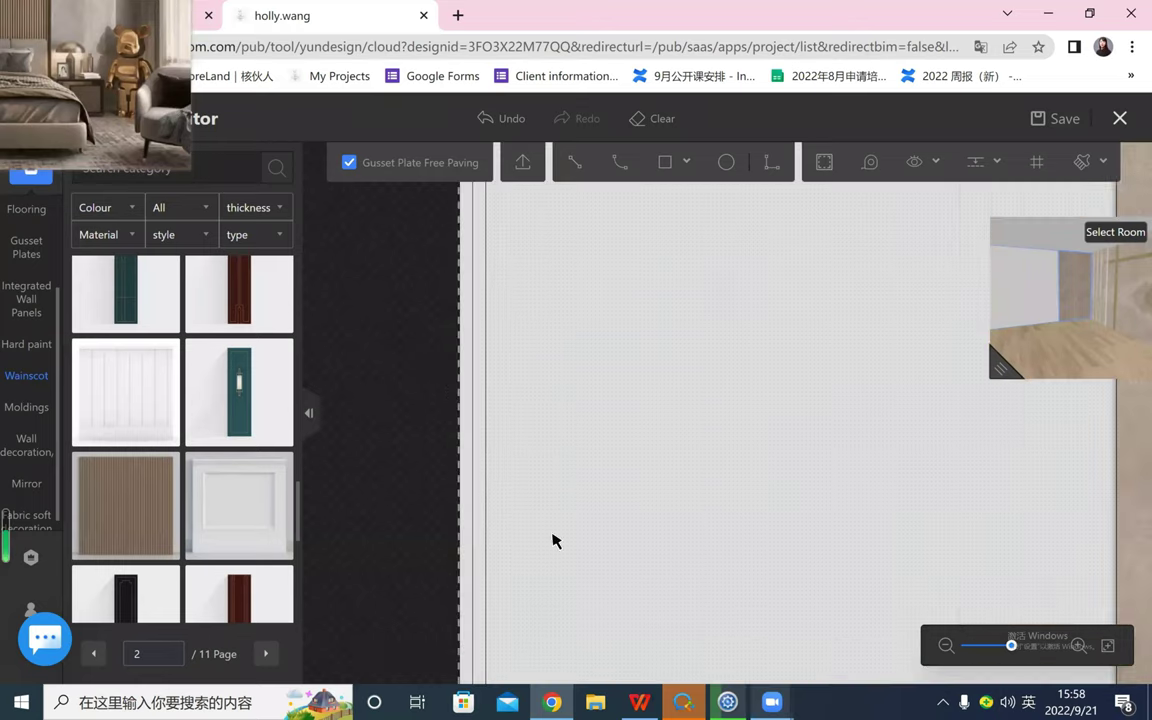
drag(553, 540, 555, 433)
click(479, 418)
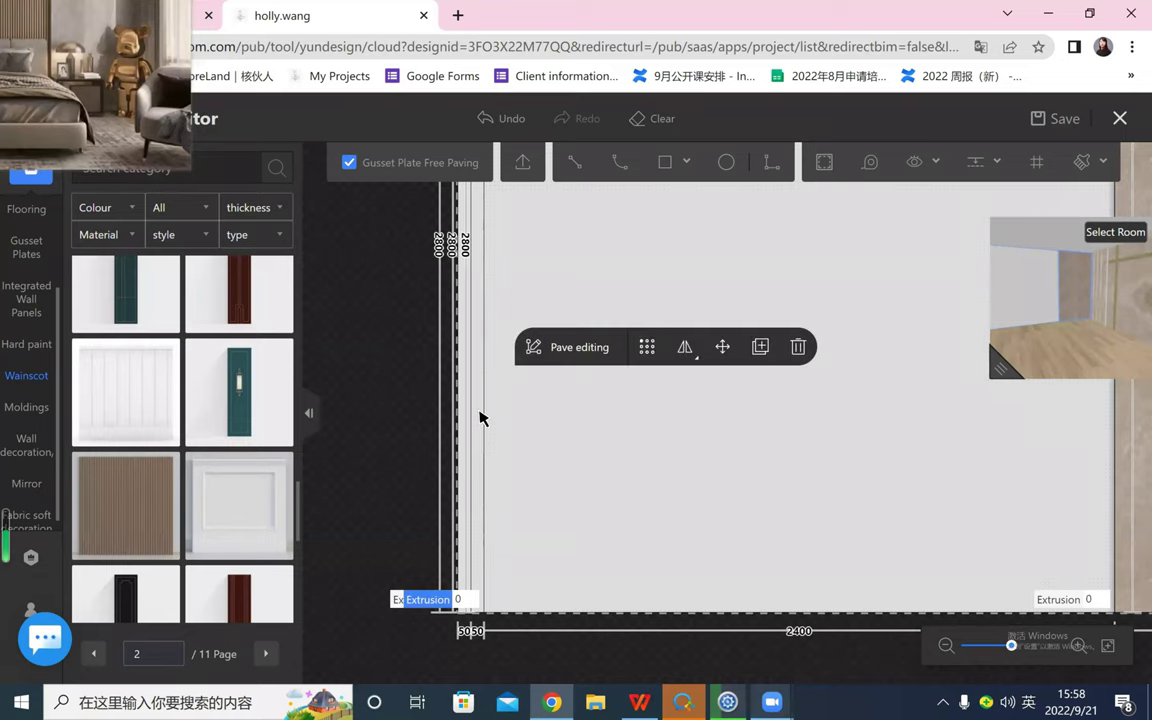
click(472, 600)
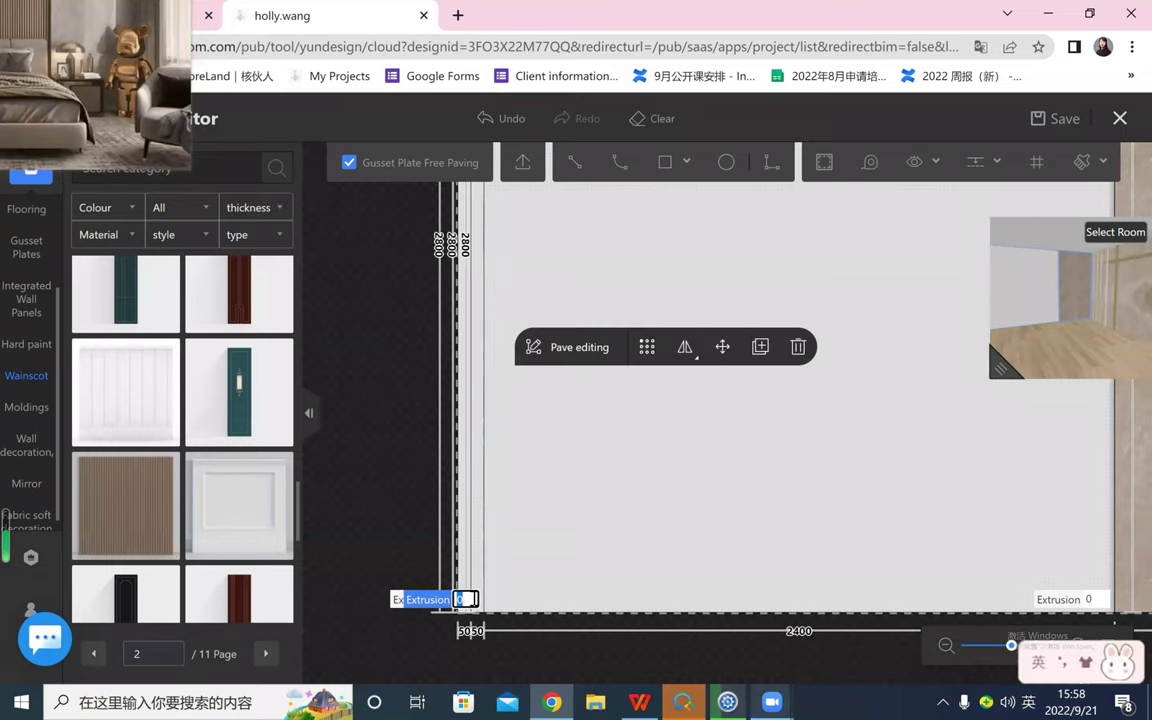
click(380, 450)
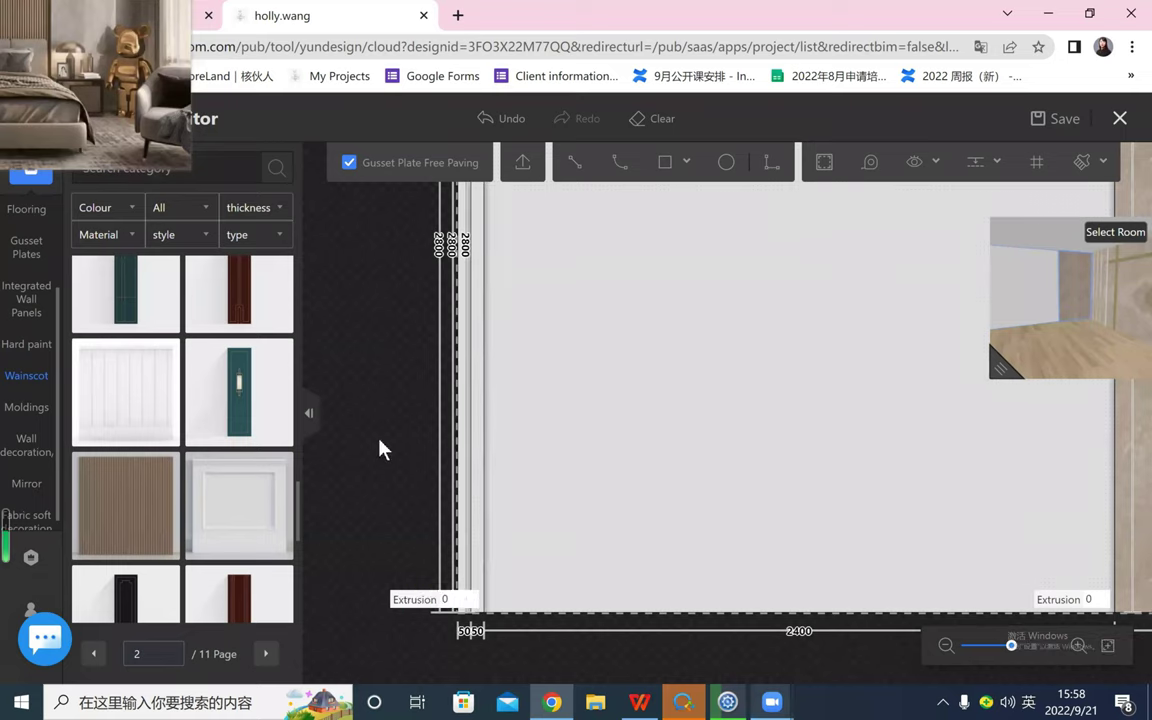
click(477, 588)
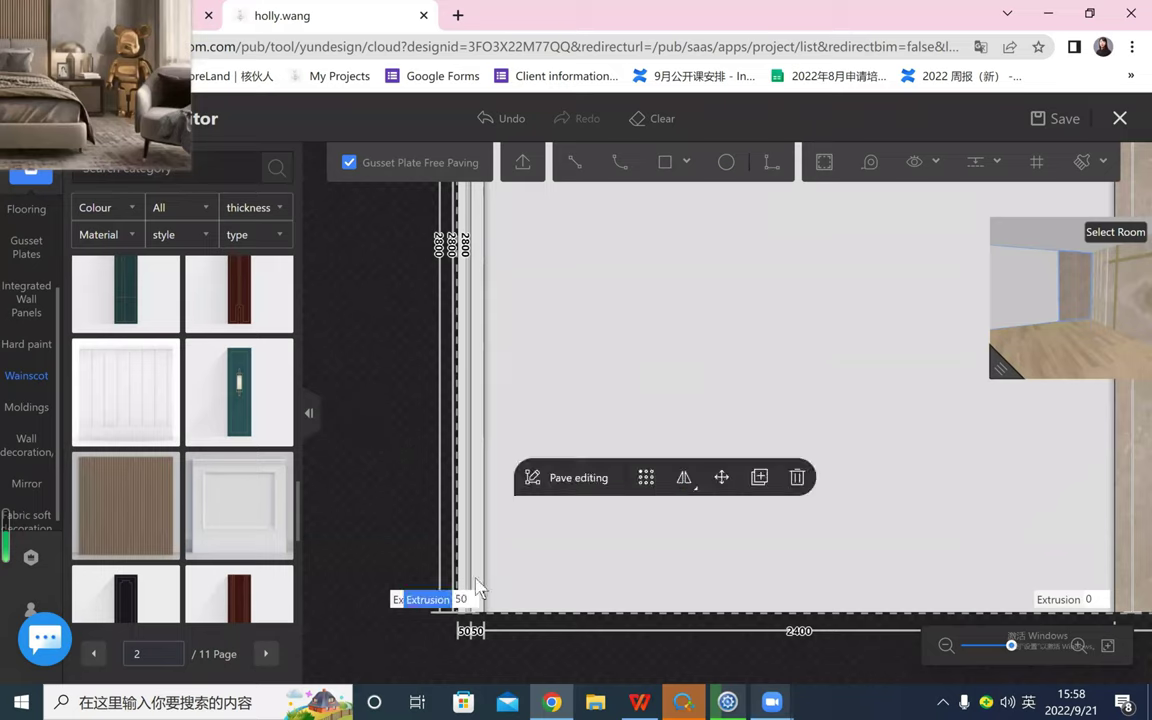
click(454, 580)
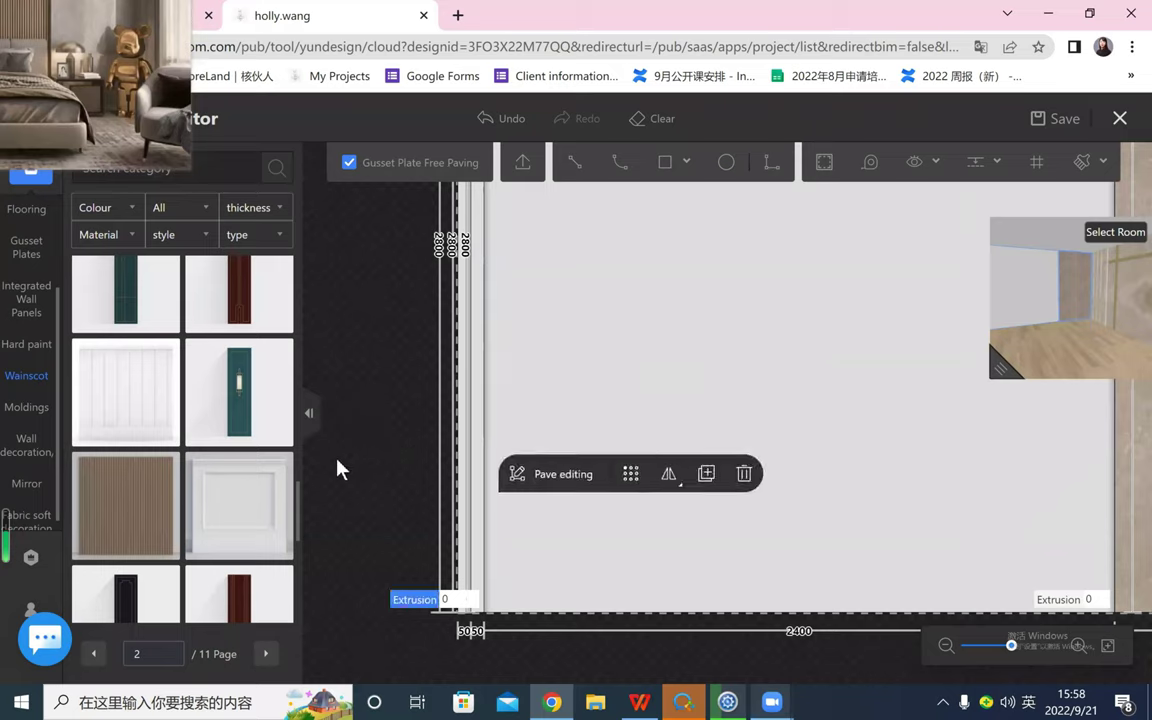
- Pave both 50 mm strips with the golden-brown wood texture from page 2 of the favorites
scroll(609, 442, down, 3)
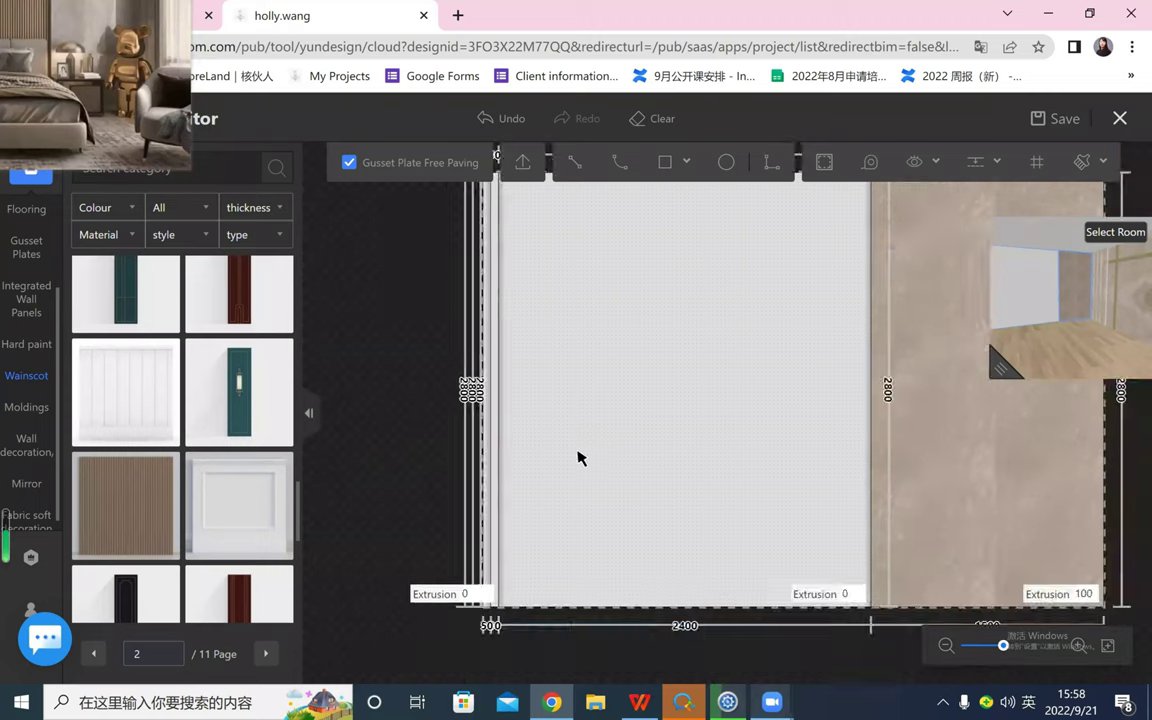
drag(578, 452, 550, 420)
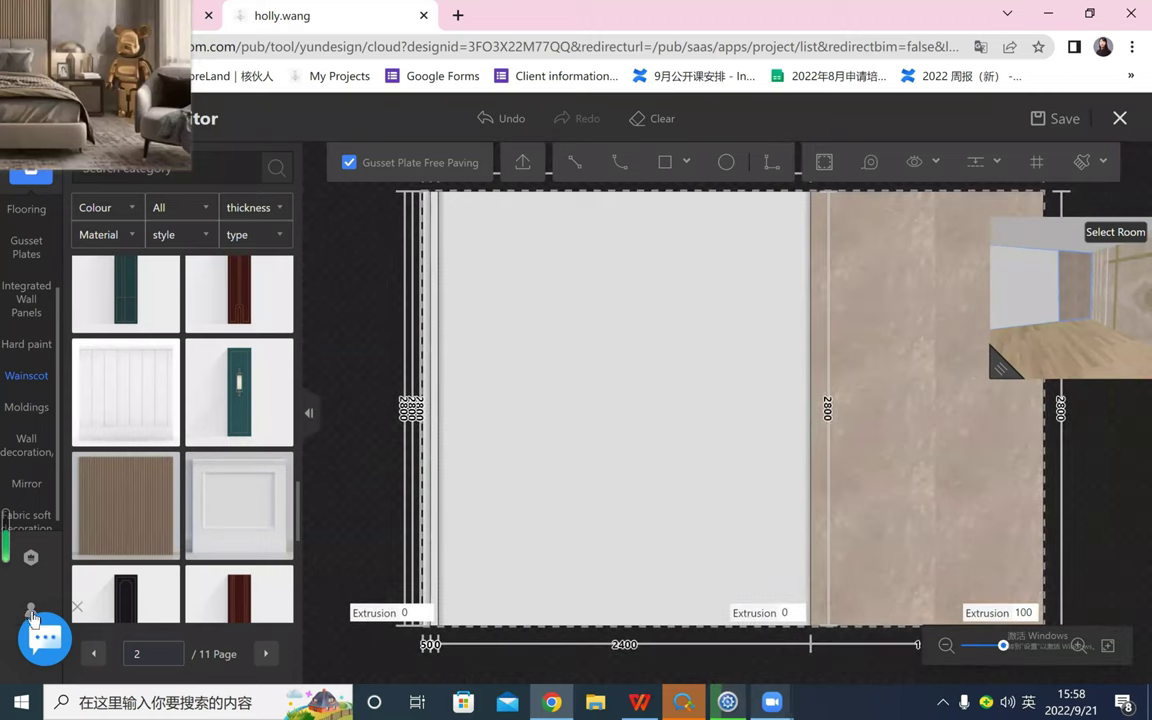
click(31, 612)
scroll(175, 500, down, 10)
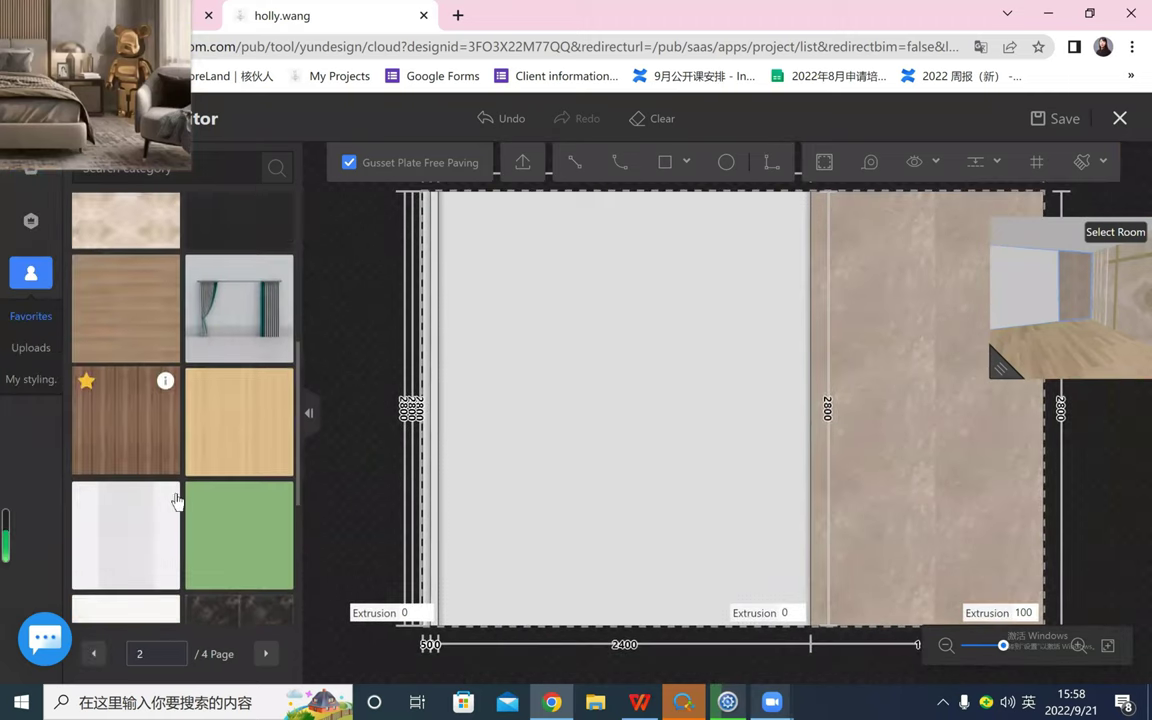
scroll(175, 497, down, 8)
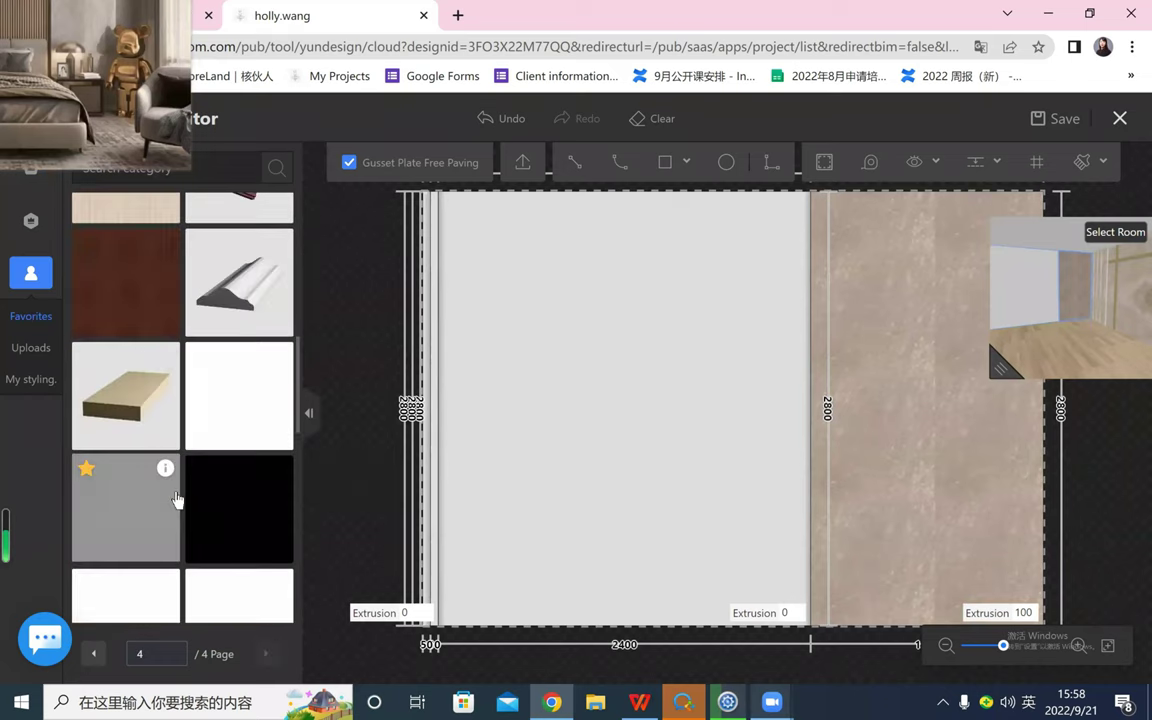
scroll(175, 497, up, 8)
scroll(175, 497, up, 6)
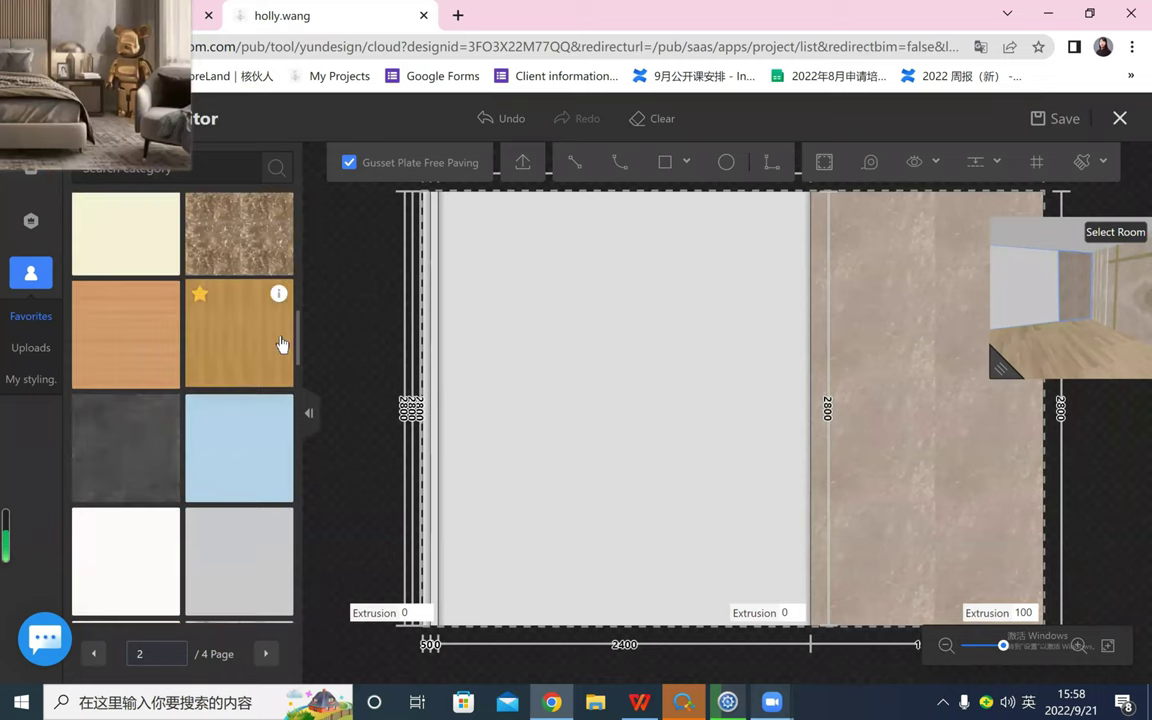
scroll(273, 347, up, 2)
scroll(520, 405, up, 3)
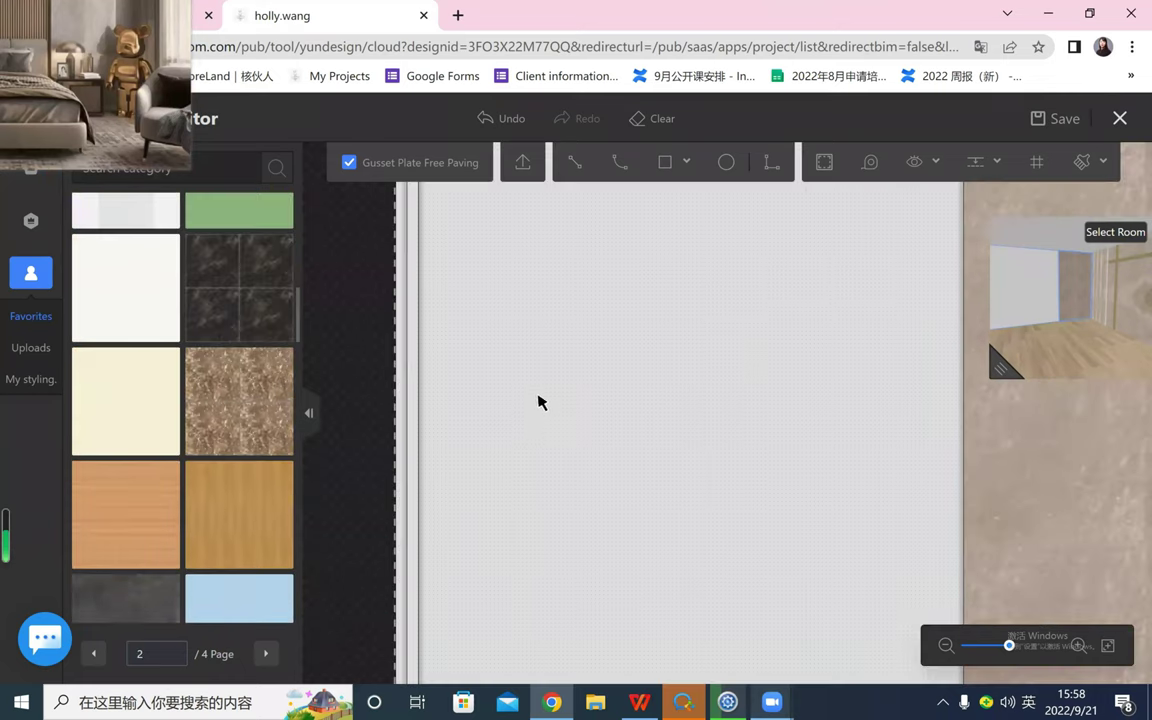
click(245, 535)
click(453, 424)
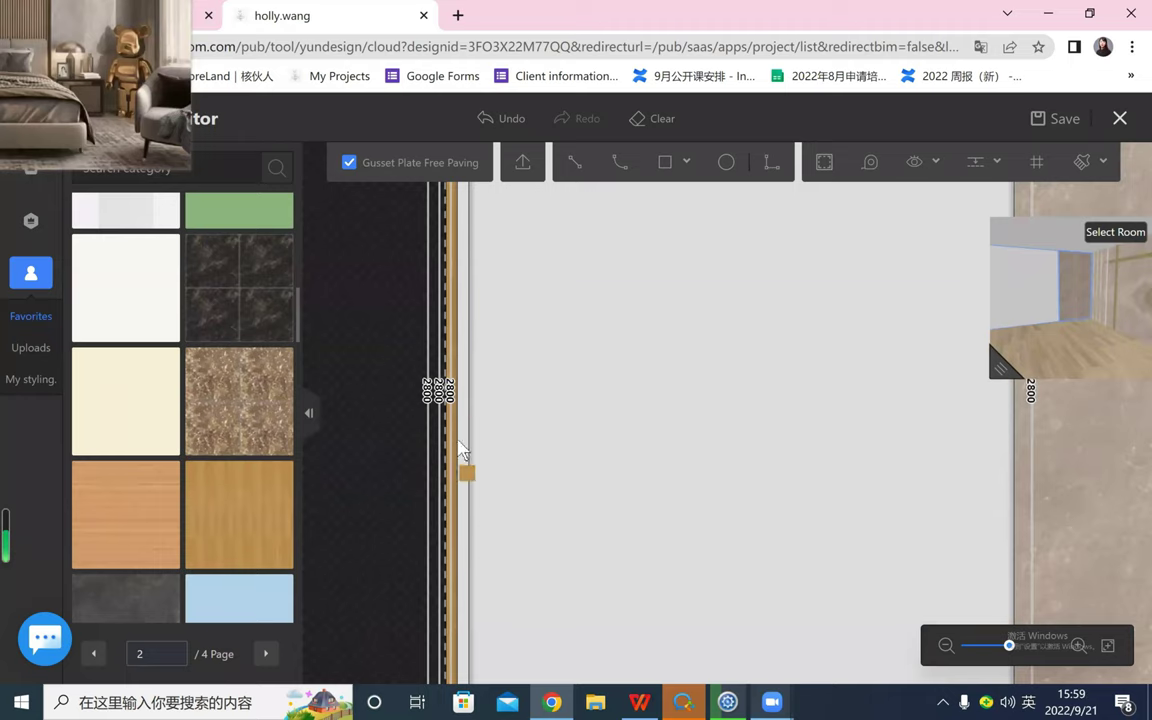
click(462, 440)
right_click(417, 530)
scroll(518, 440, down, 3)
scroll(523, 470, up, 2)
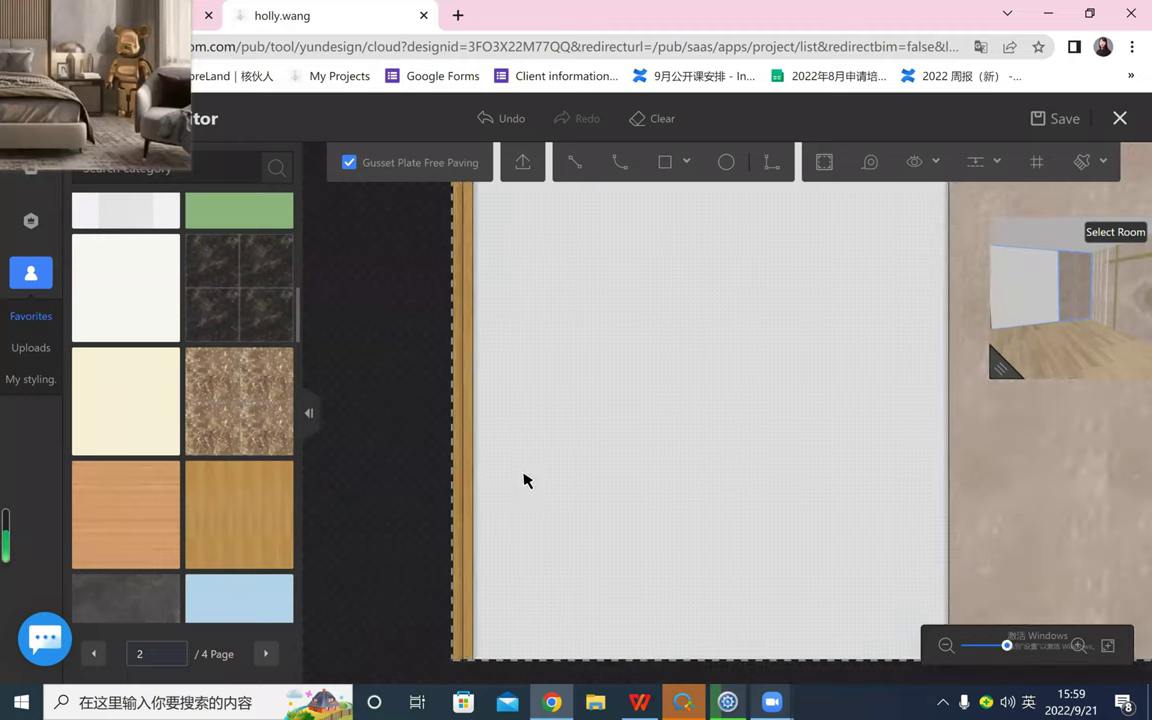
- Open the elevation of the second strip's edge line beside the blank section and accept it with the golden-brown wood finish
scroll(507, 450, up, 3)
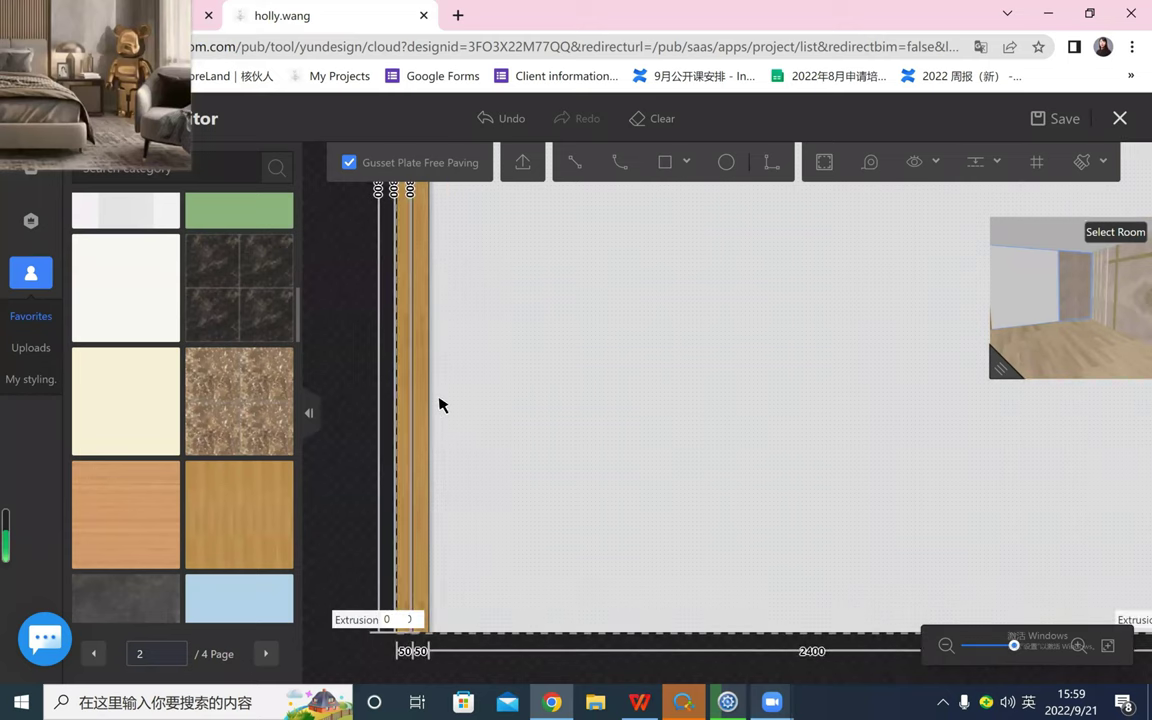
click(429, 396)
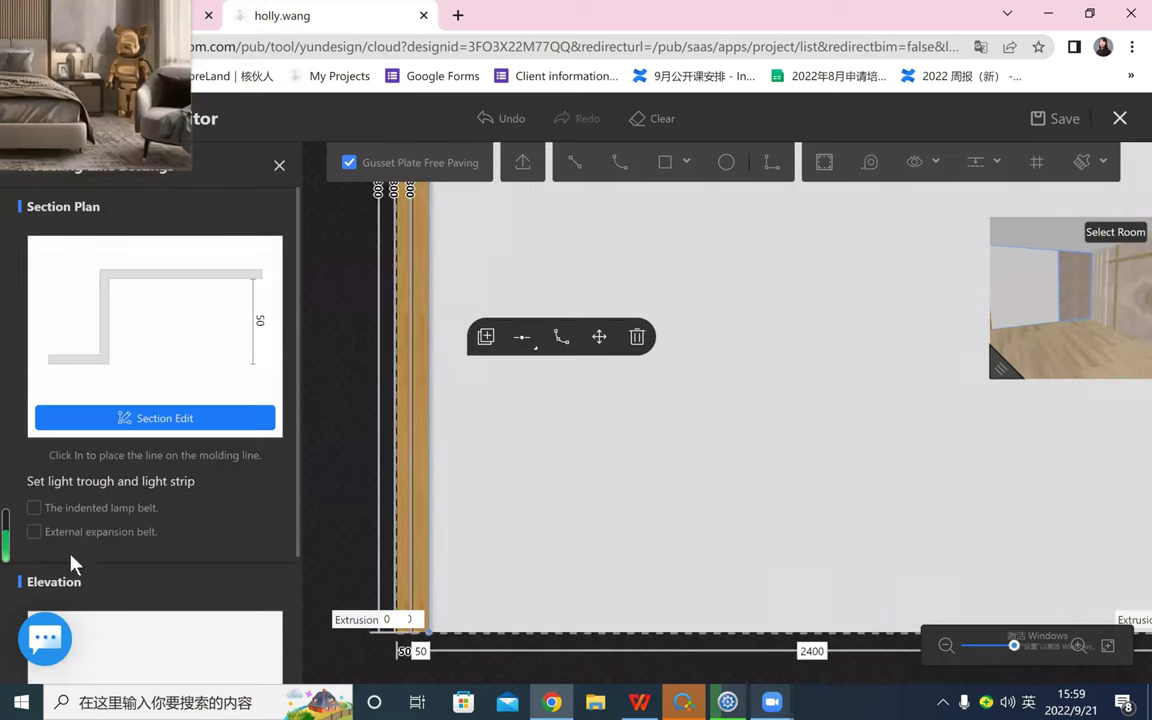
scroll(80, 570, down, 2)
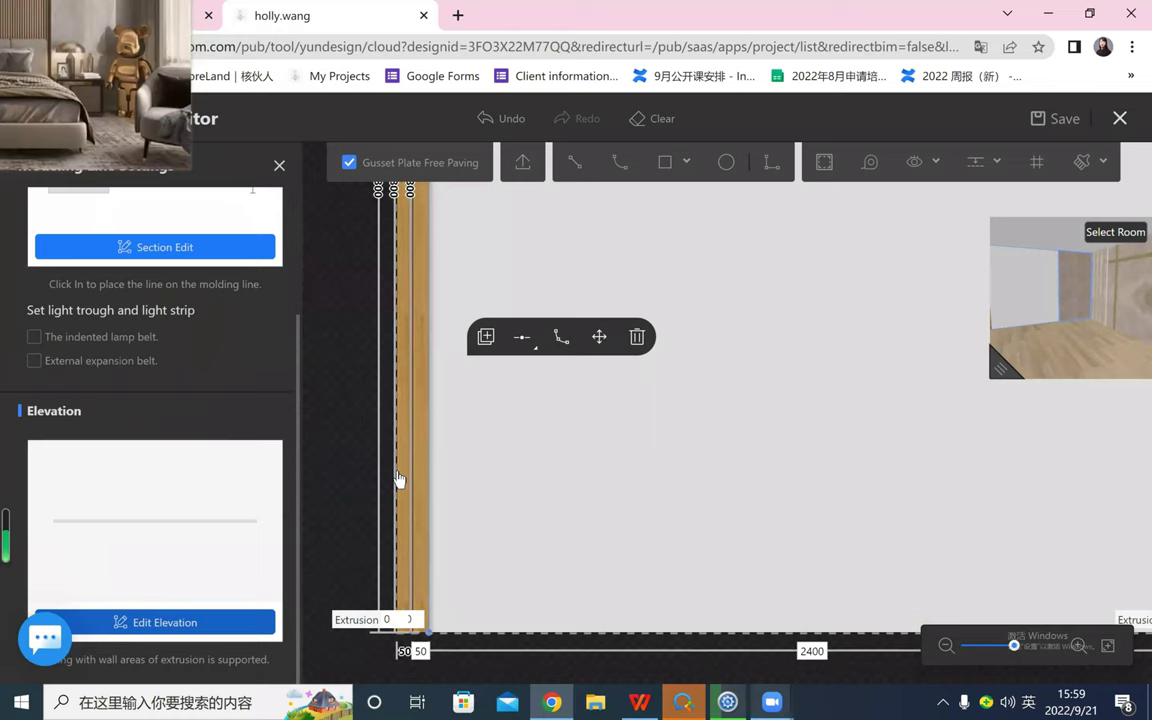
click(155, 622)
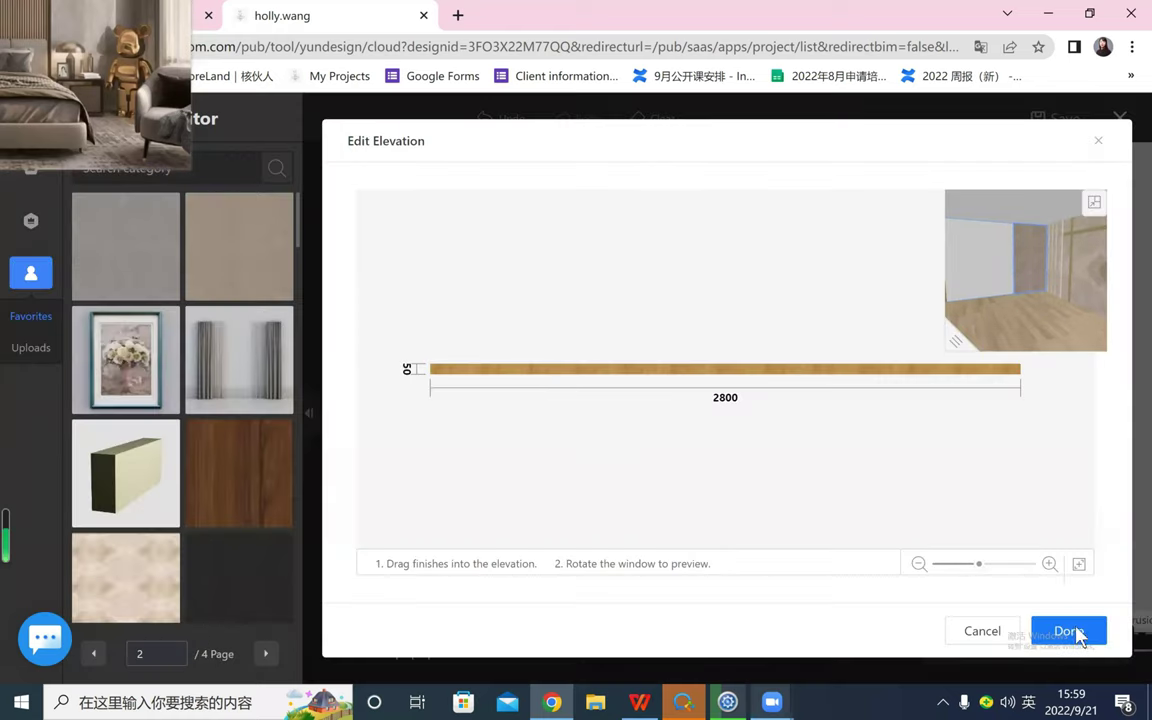
click(1068, 631)
- Duplicate the second strip's edge-line moulding settings onto the neighbouring strip edges
click(430, 316)
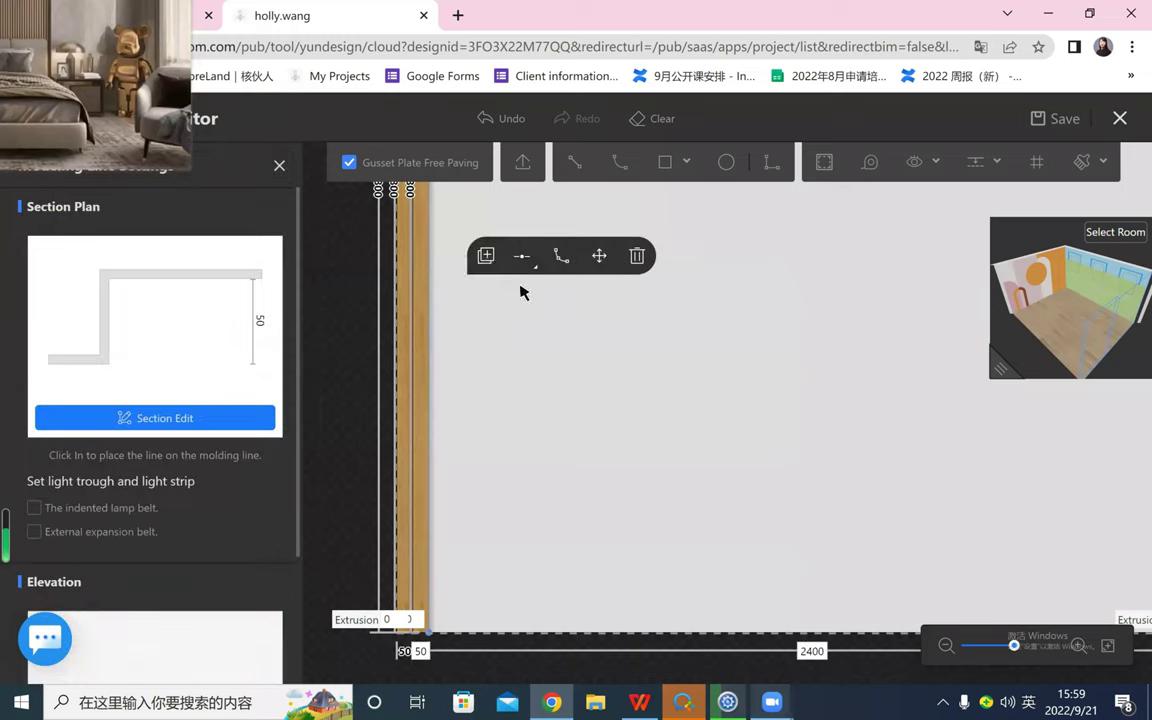
click(485, 255)
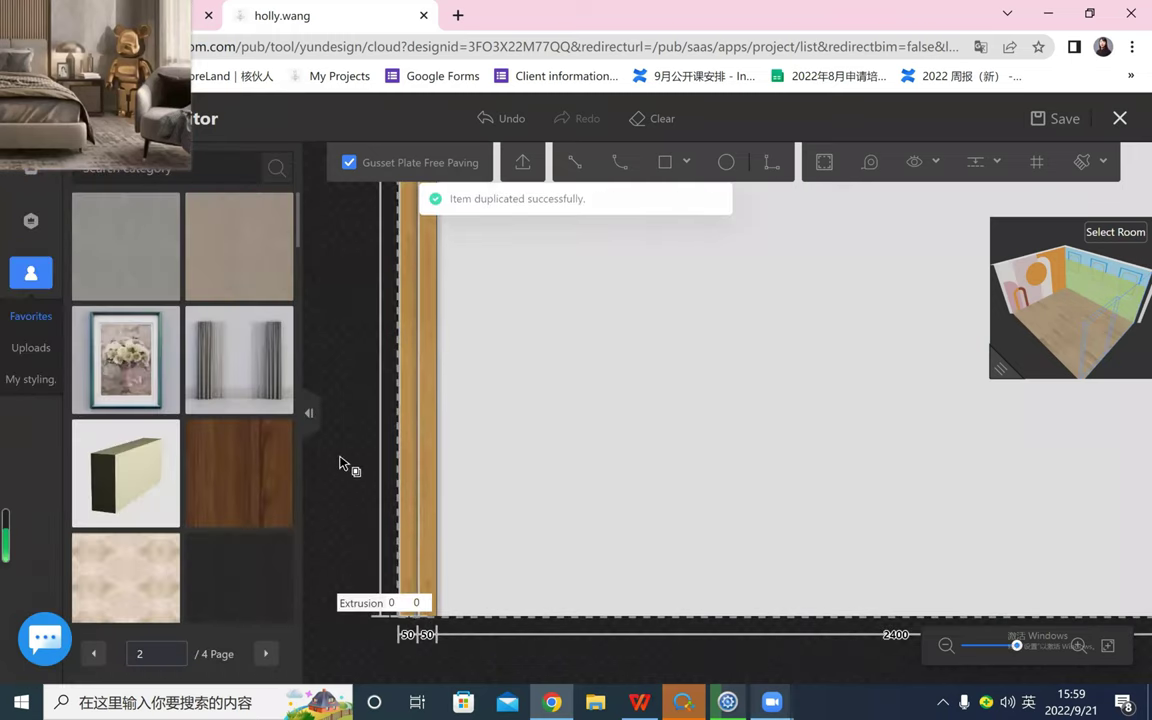
right_drag(531, 250, 558, 500)
right_drag(558, 280, 558, 545)
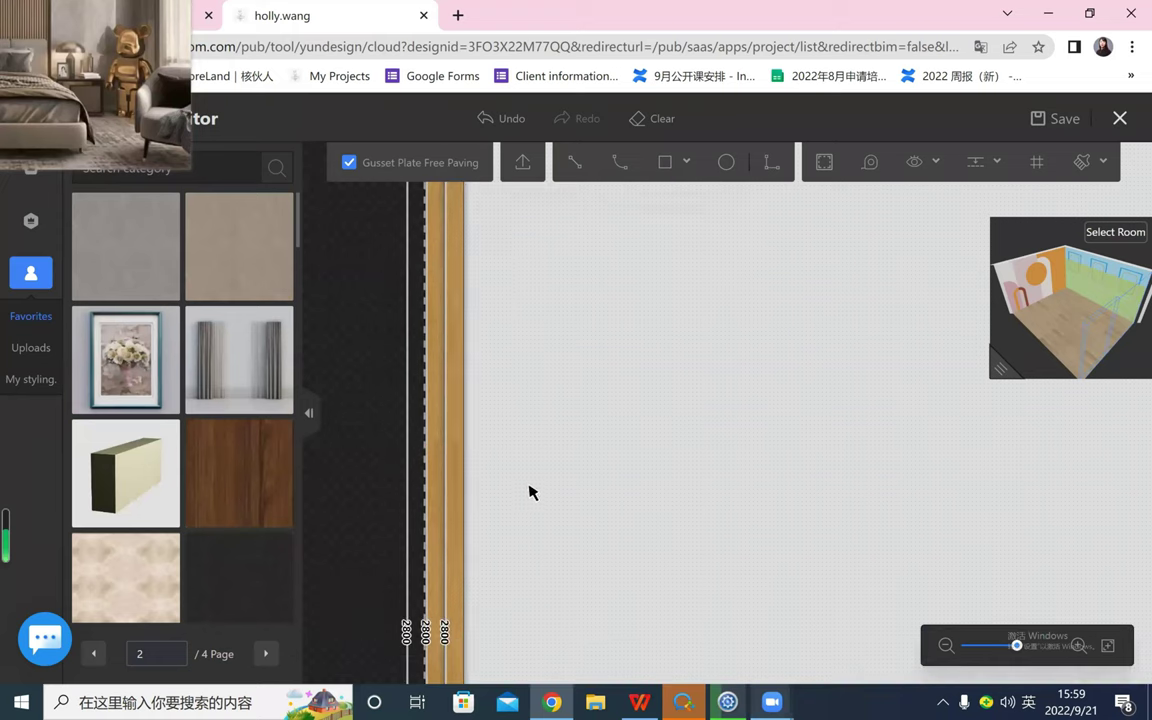
right_drag(525, 300, 529, 583)
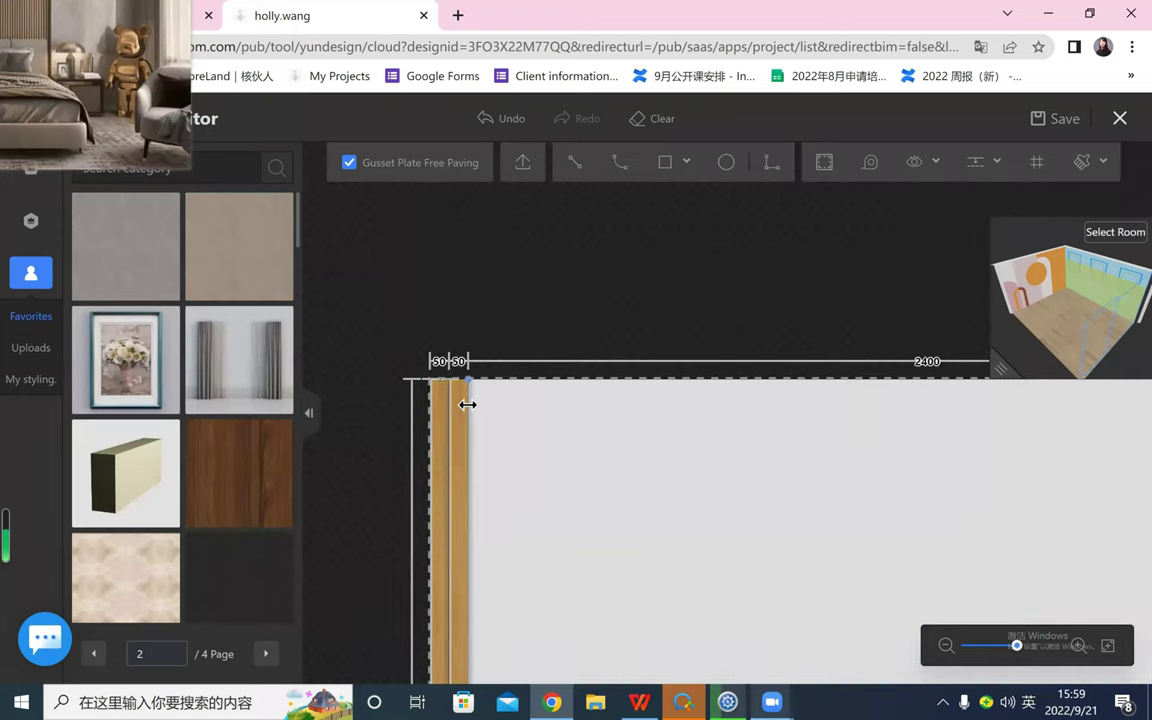
click(467, 404)
click(527, 342)
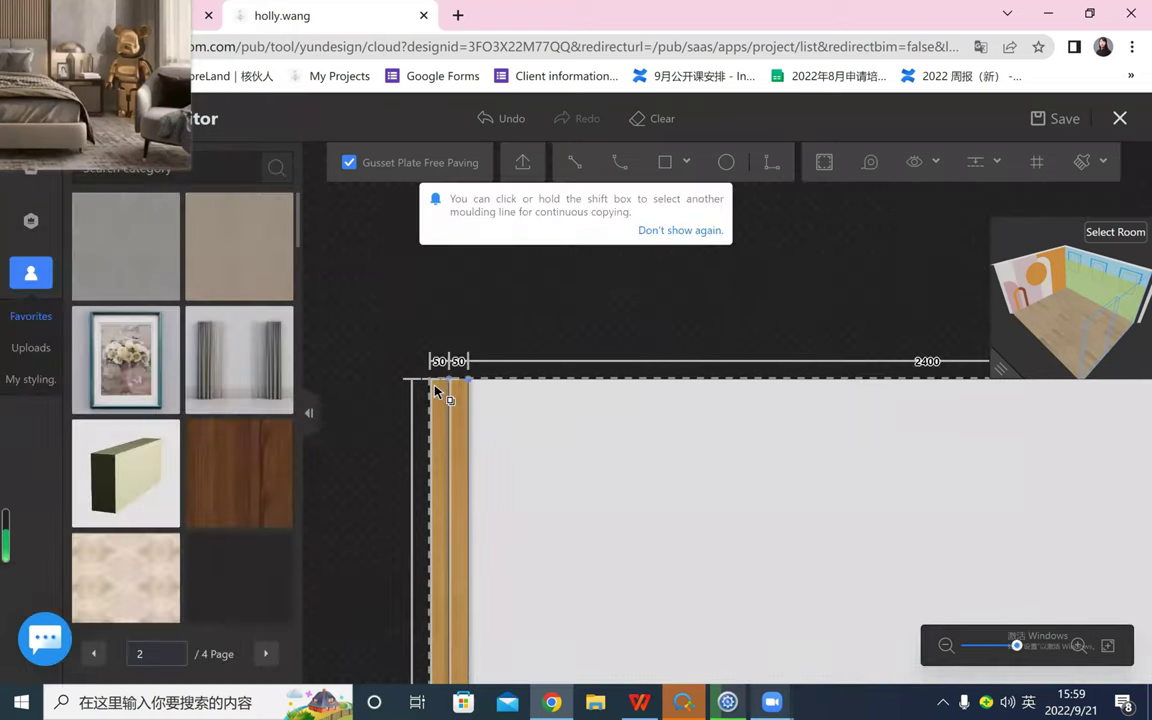
- Array both 50 mm wood strips across the blank section up to the marble edge with an X axis spacing of 100
scroll(358, 392, down, 3)
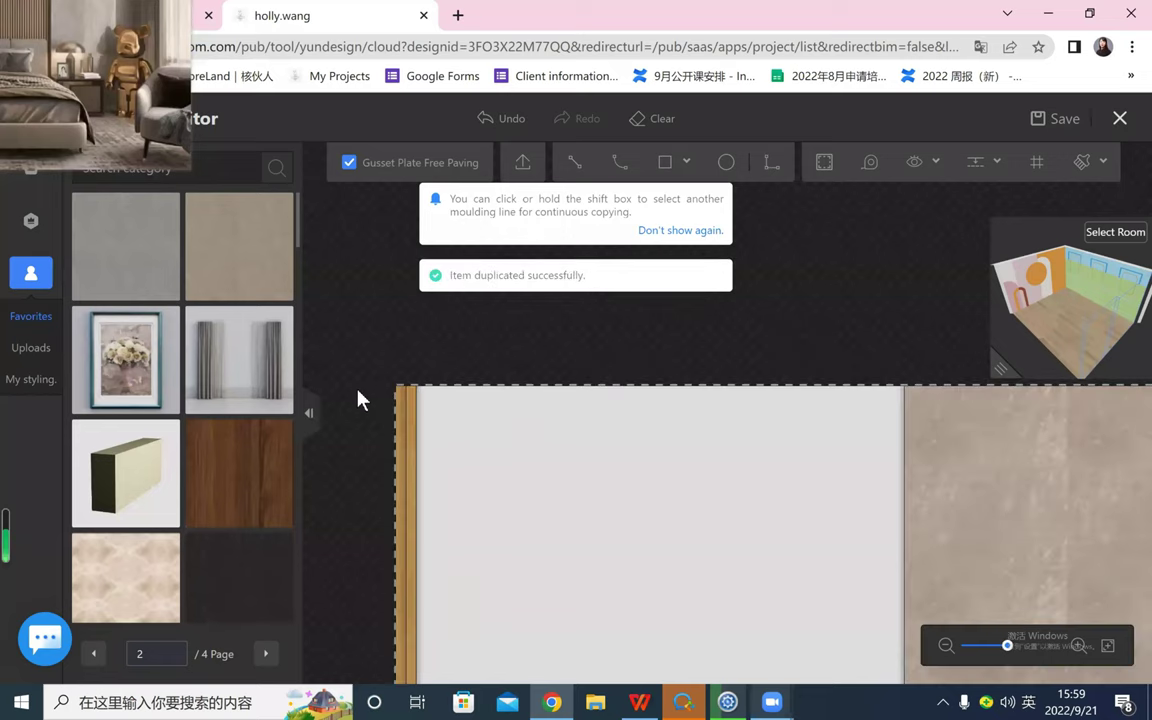
scroll(527, 391, down, 1)
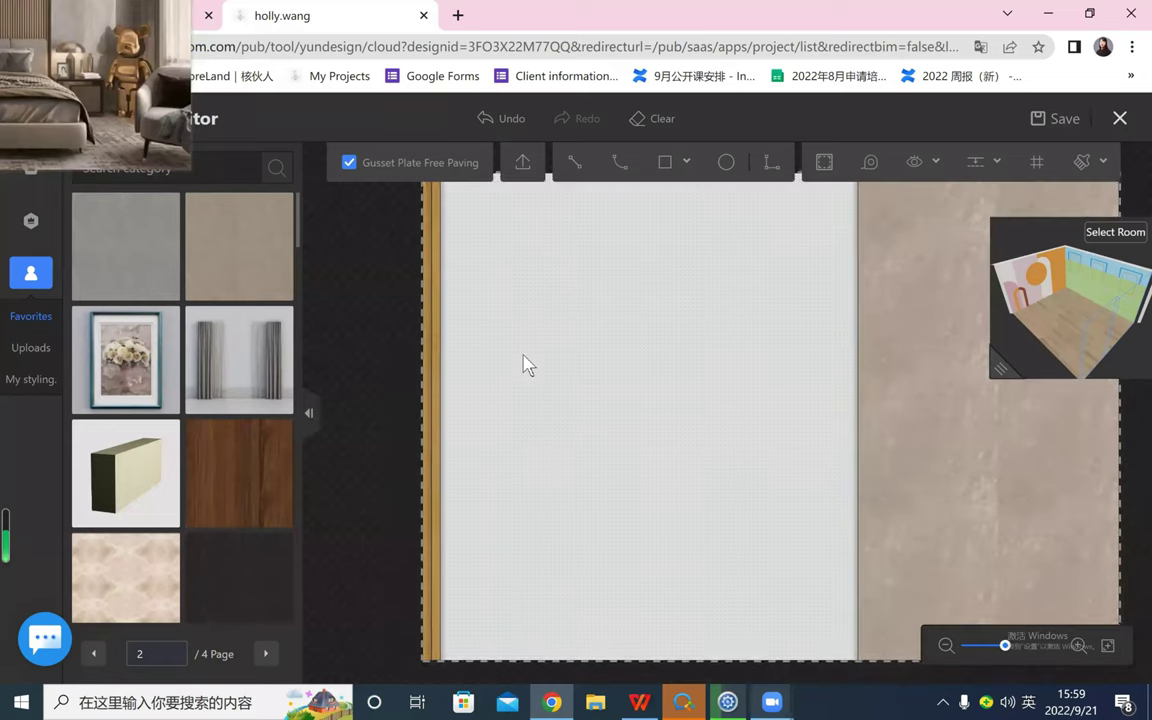
scroll(504, 355, down, 1)
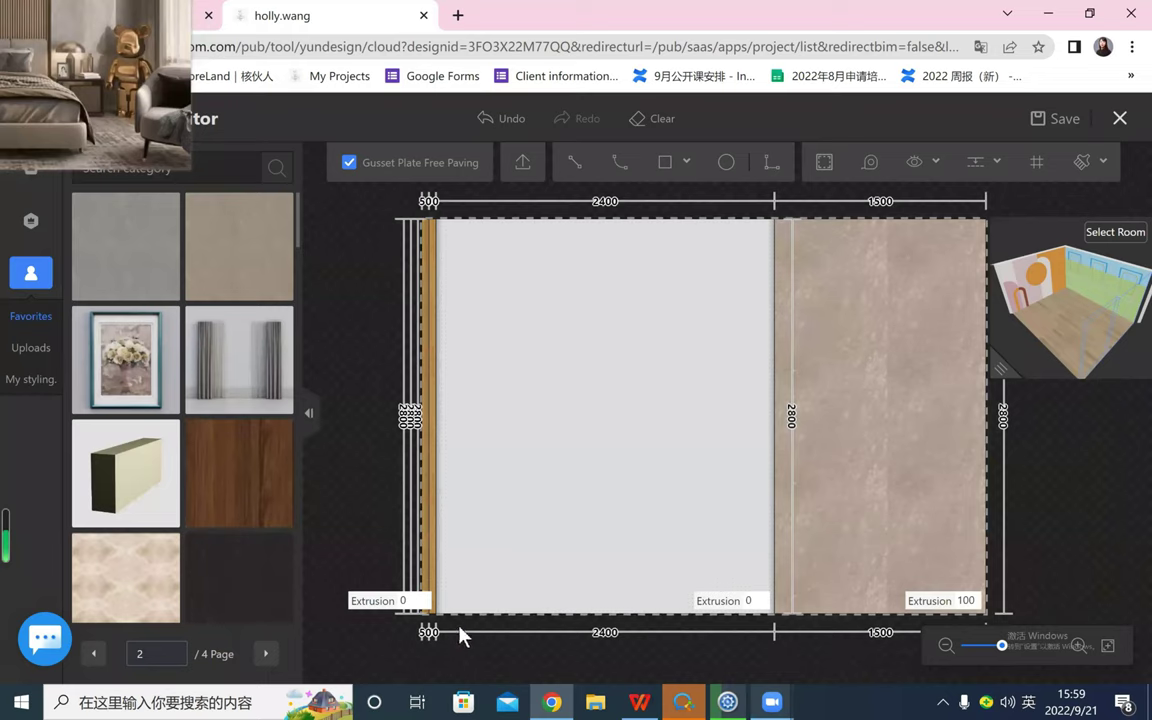
drag(460, 628, 408, 220)
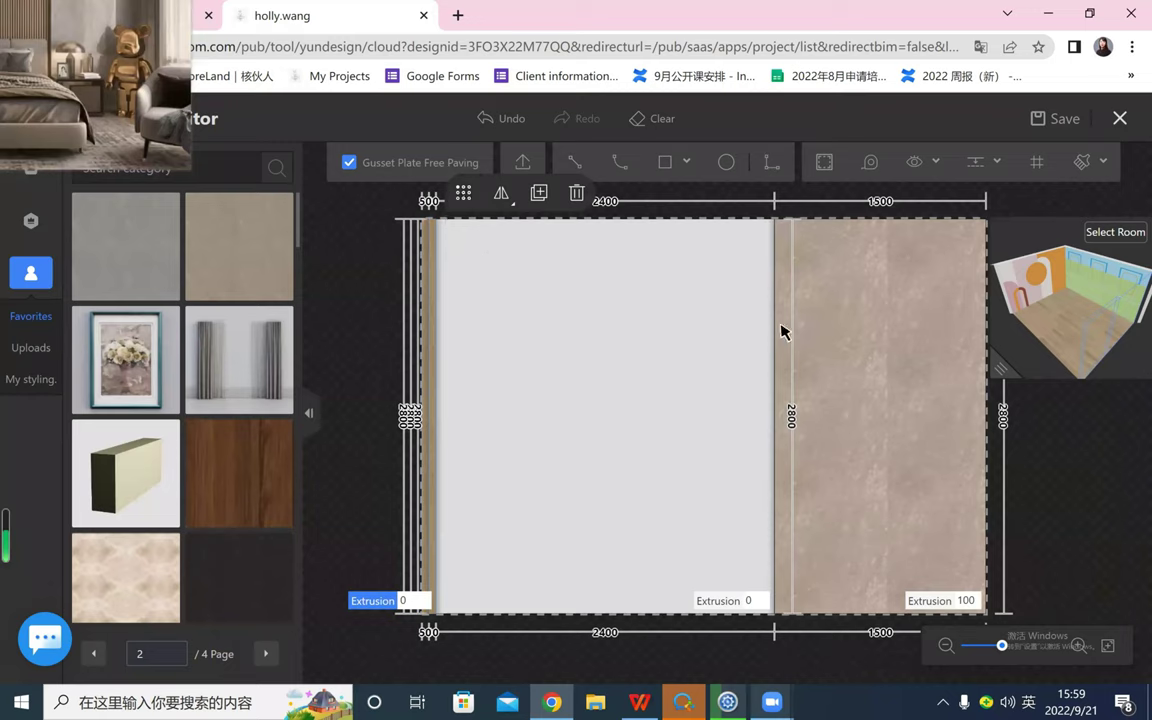
click(464, 195)
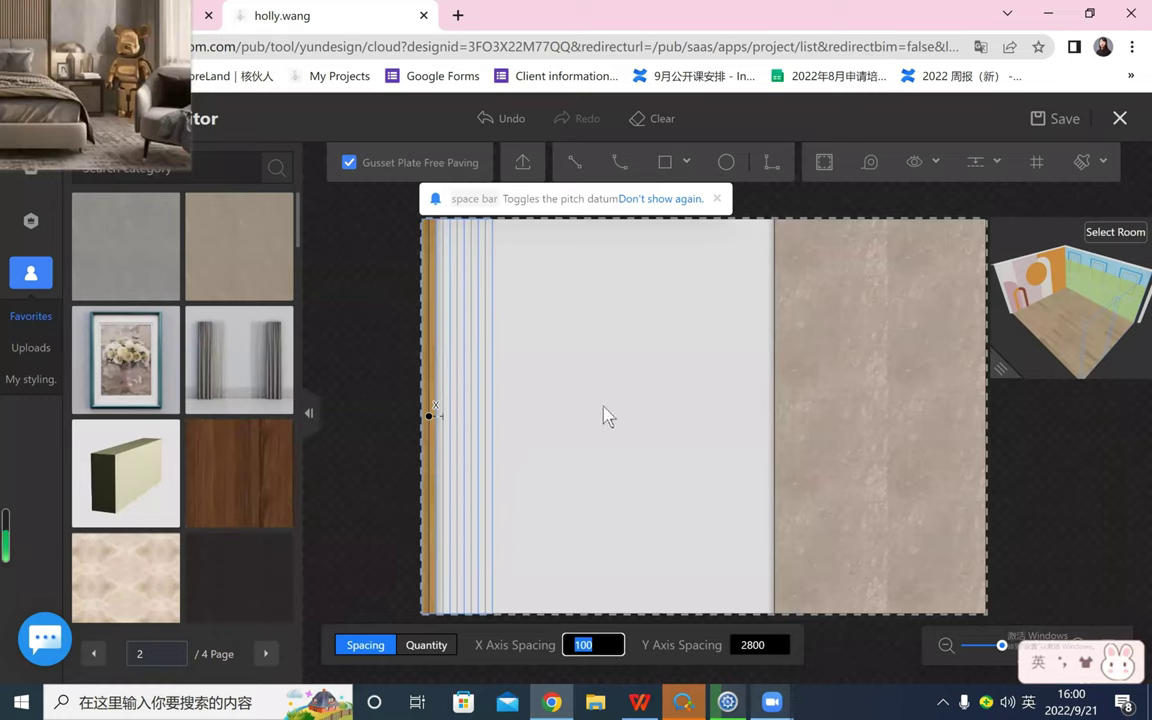
click(775, 390)
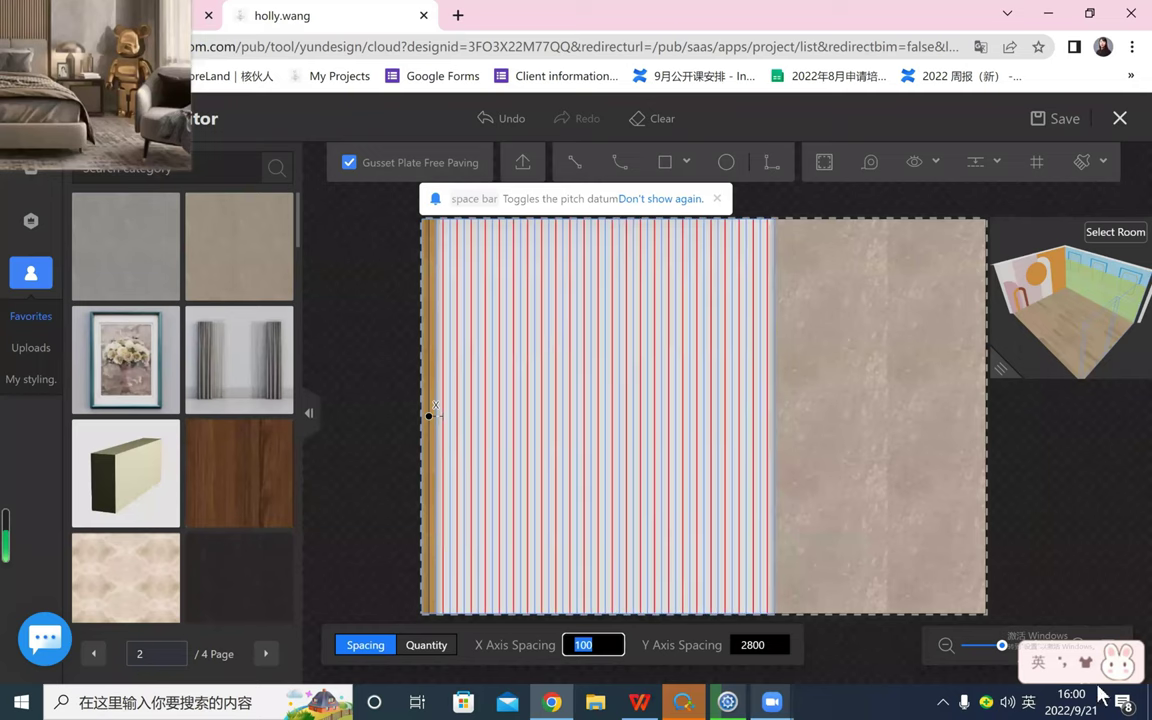
click(1068, 600)
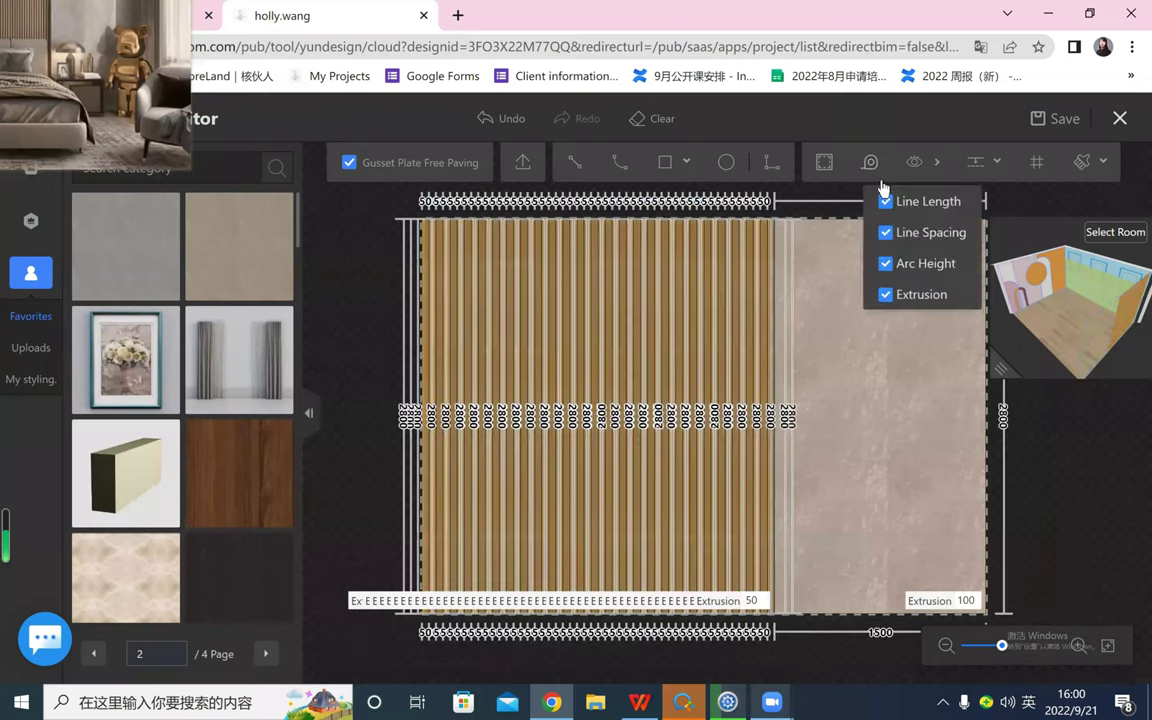
- Hide the Line Length, Line Spacing, Arc Height and Extrusion labels in the wall drawing
click(916, 163)
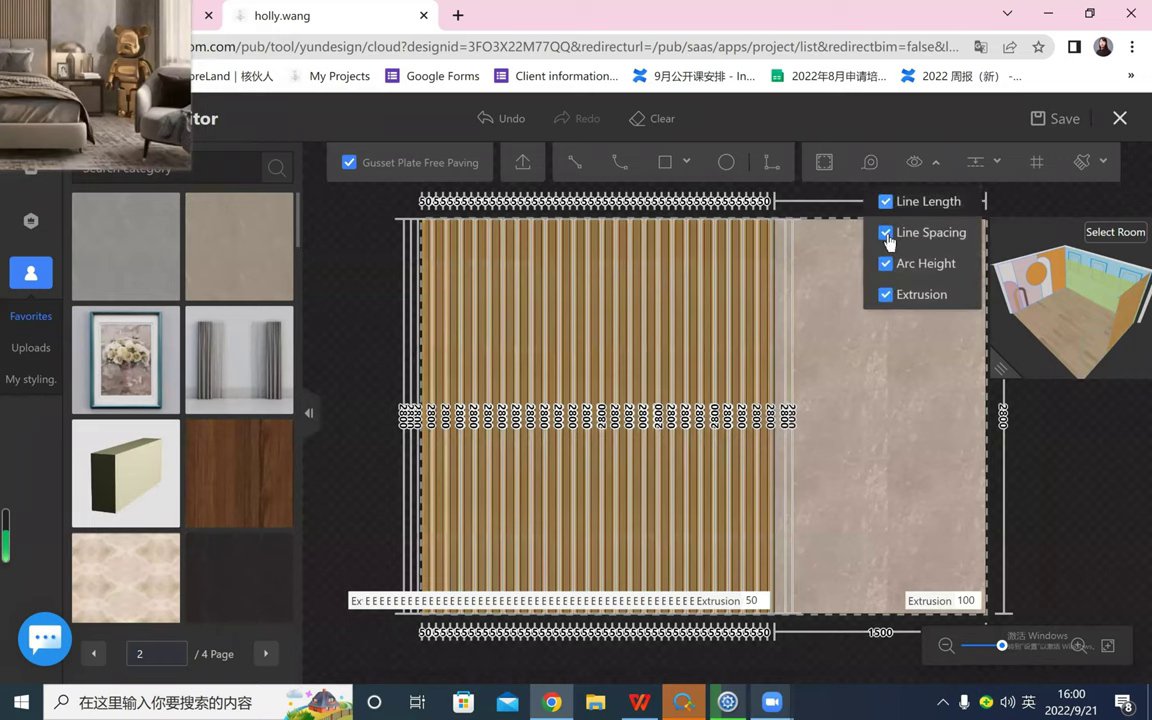
click(885, 201)
click(886, 233)
click(886, 264)
click(887, 294)
- Enlarge the 3D preview and examine the finished slatted wall and marble section from several angles
scroll(1120, 452, up, 1)
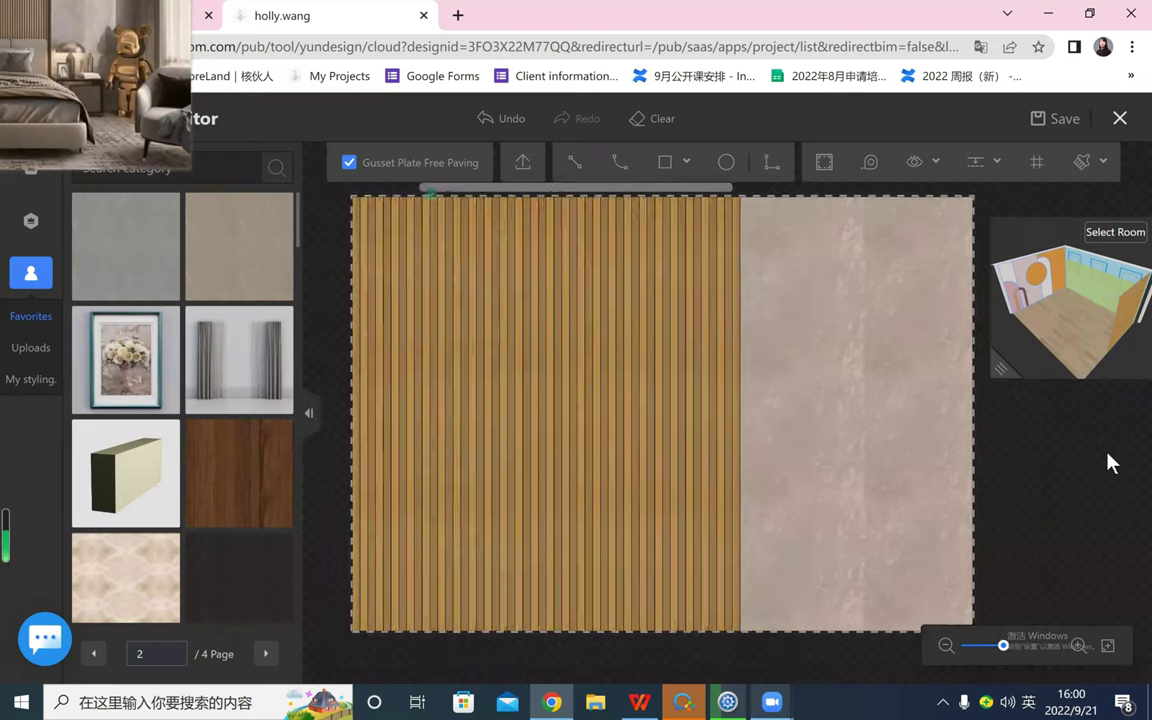
scroll(1108, 462, up, 1)
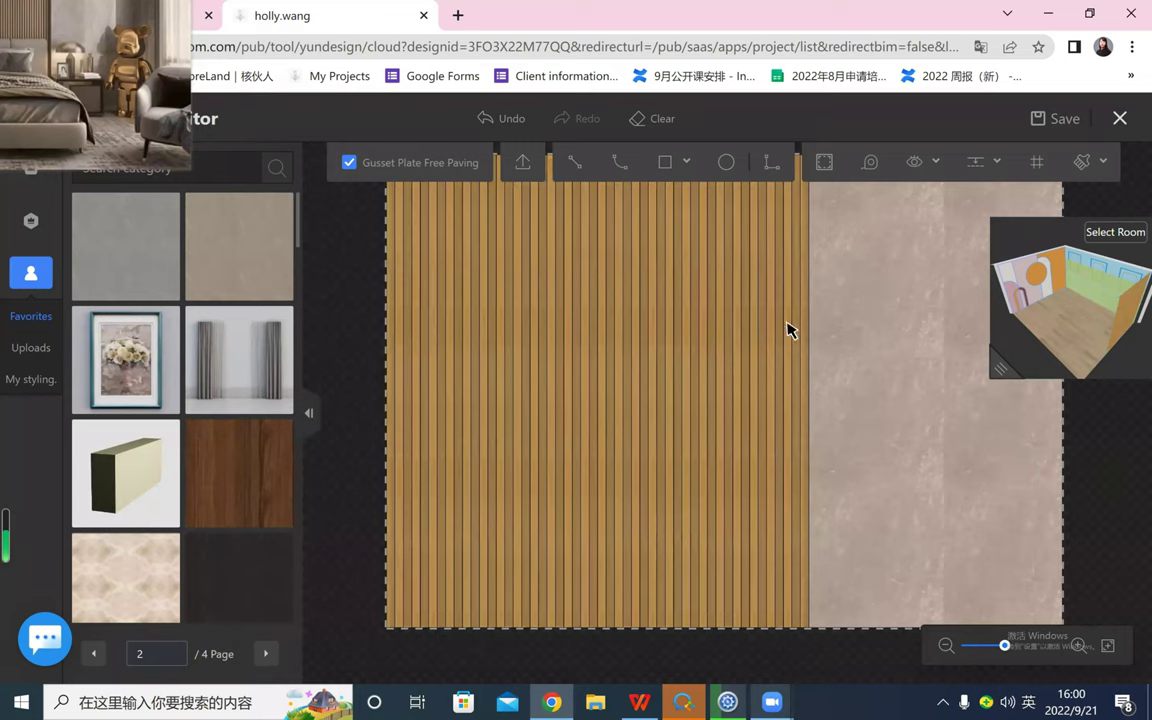
scroll(890, 450, up, 1)
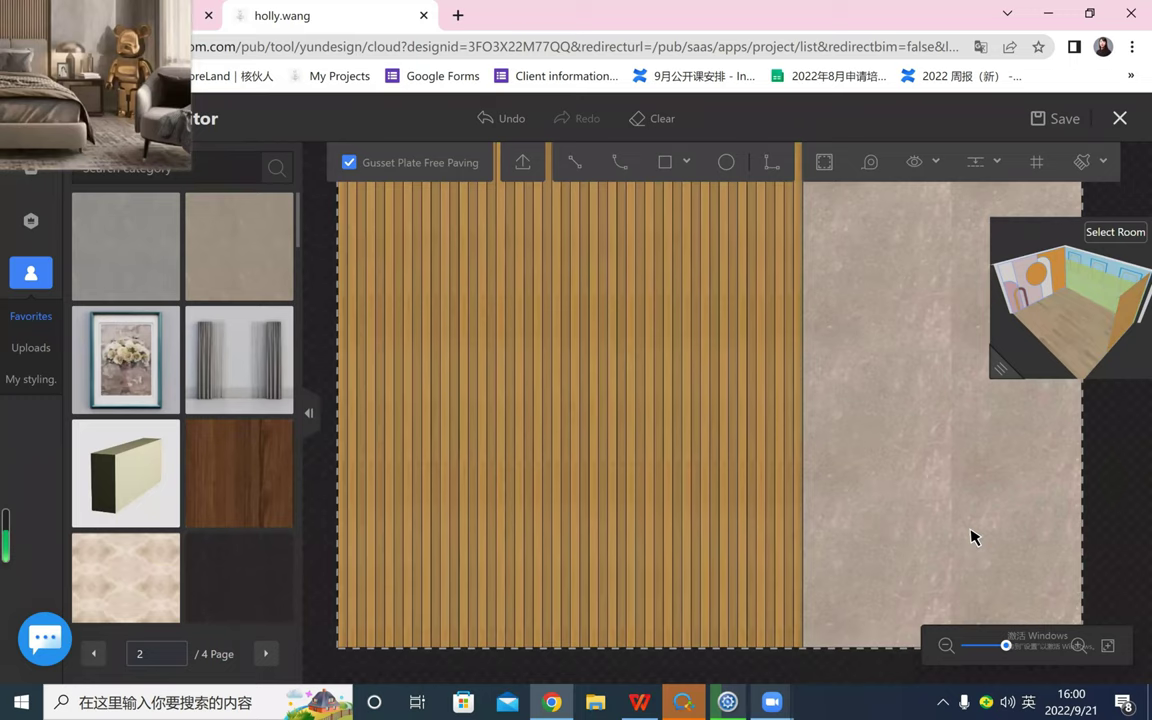
click(1000, 366)
scroll(678, 510, up, 3)
drag(664, 530, 895, 540)
drag(833, 511, 668, 460)
scroll(668, 462, down, 2)
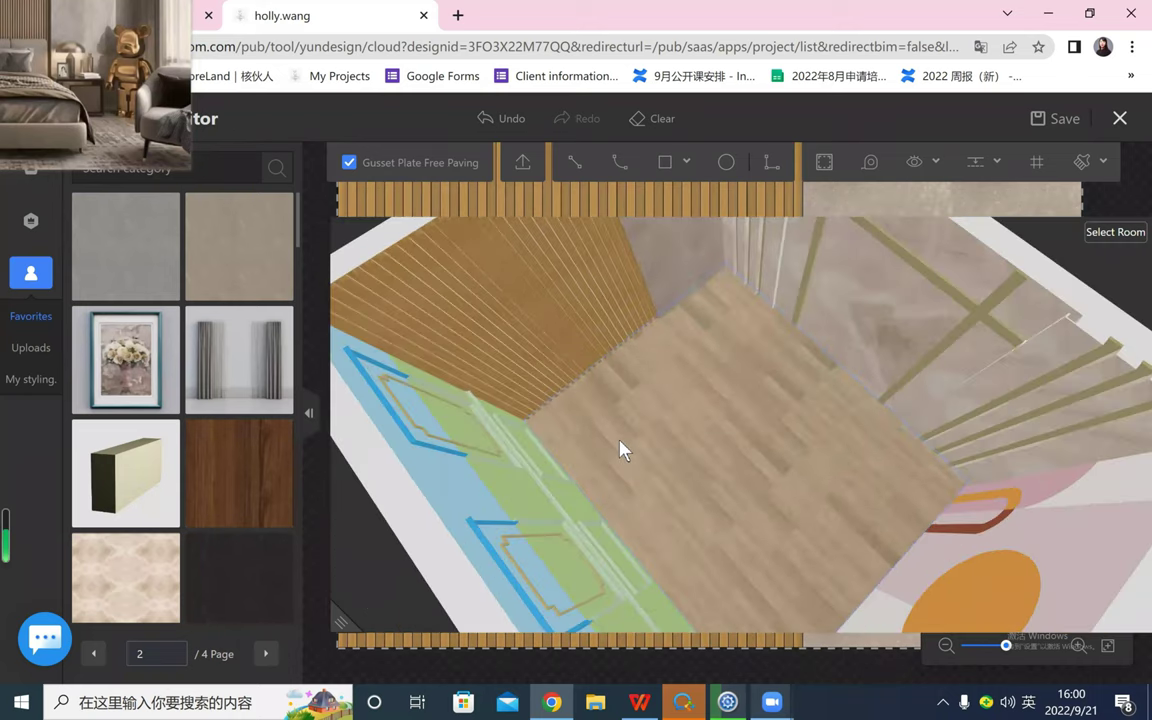
drag(711, 437, 483, 446)
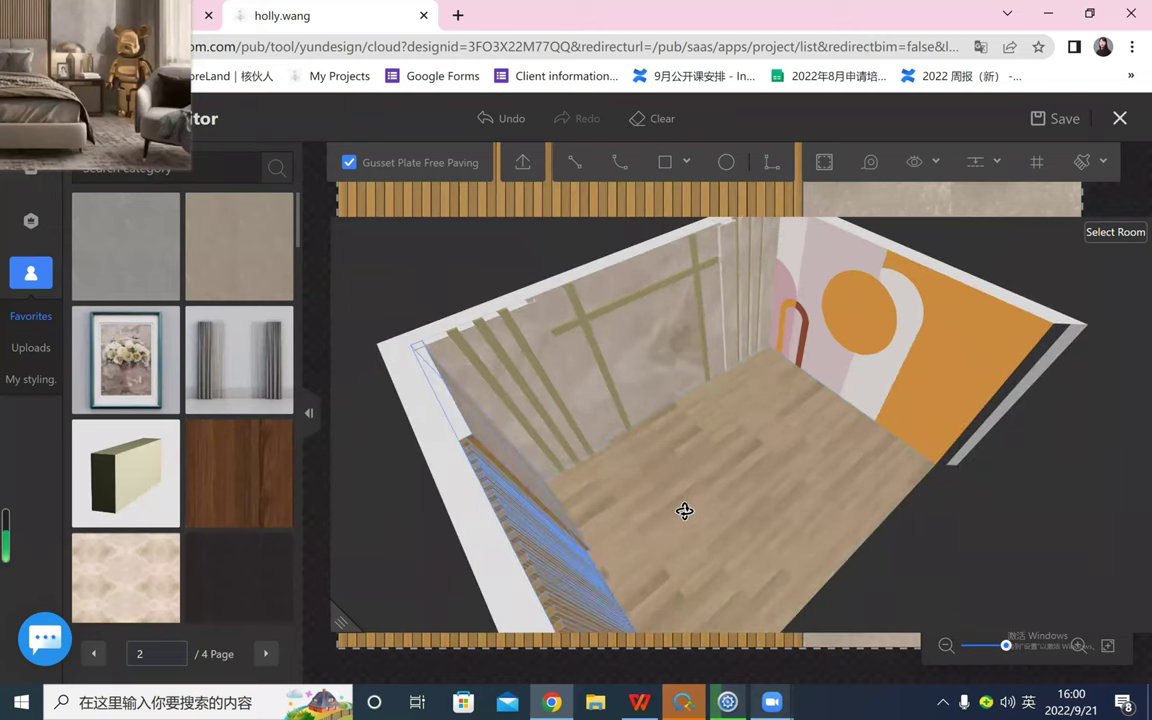
drag(686, 553, 476, 489)
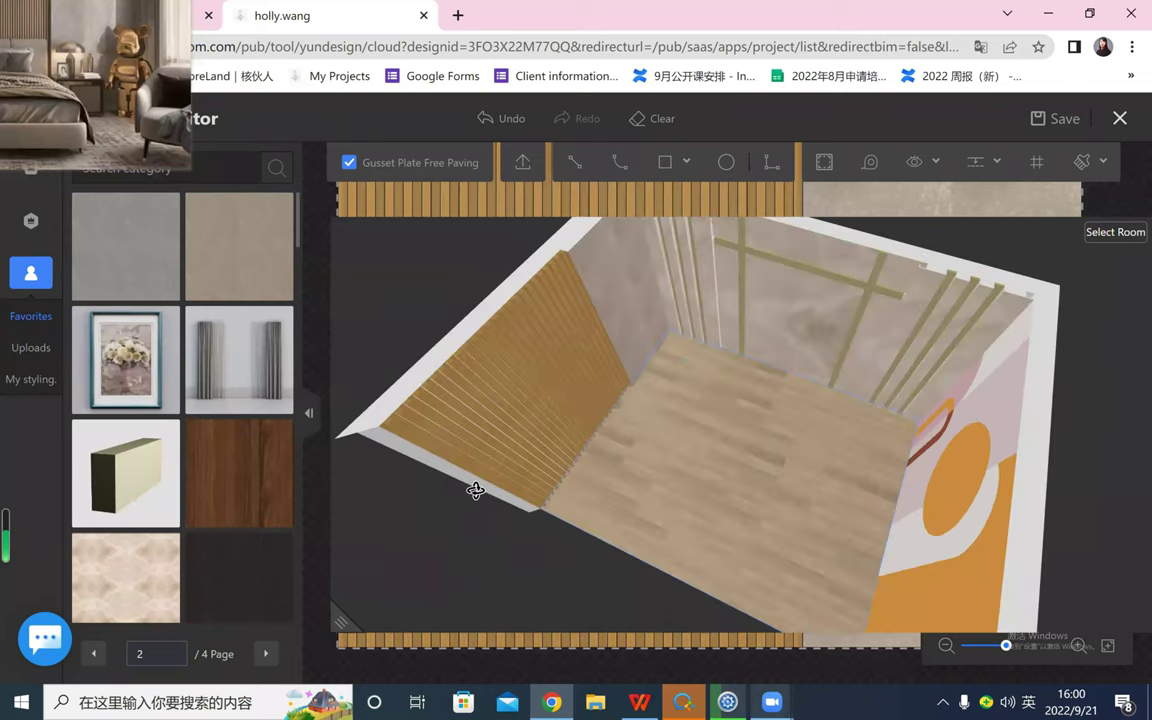
drag(738, 539, 868, 555)
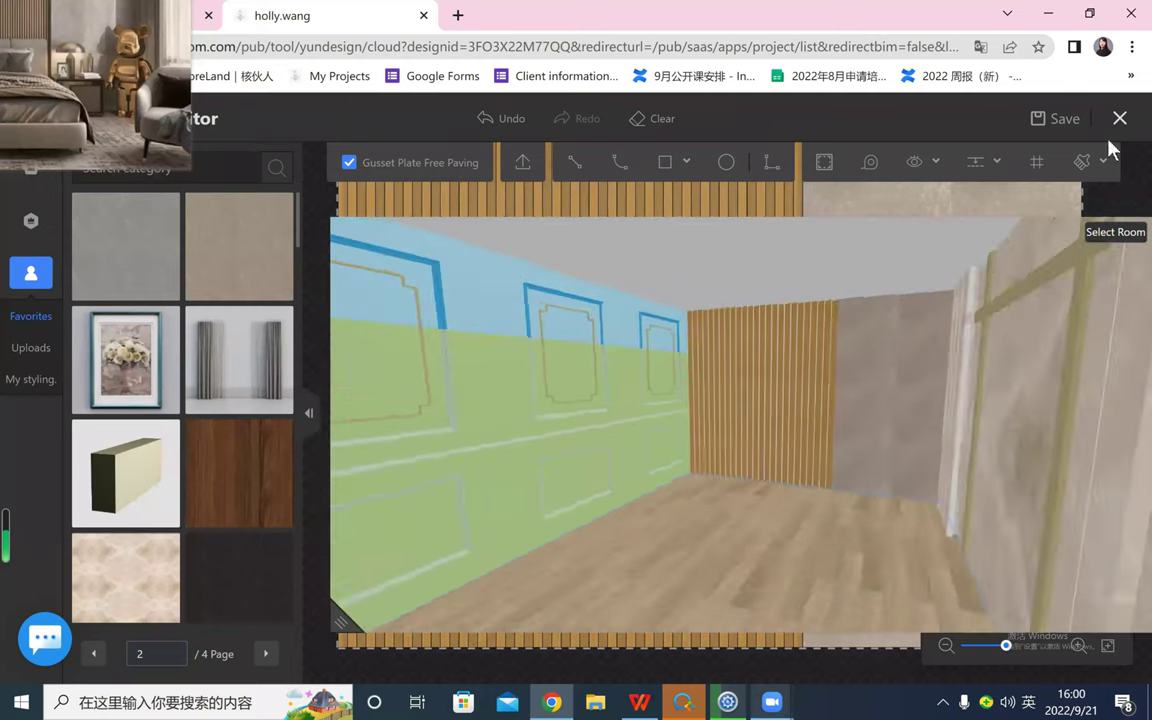
- Close the Wall Editor and look at the background wall from inside the room in the 3D view
click(1119, 119)
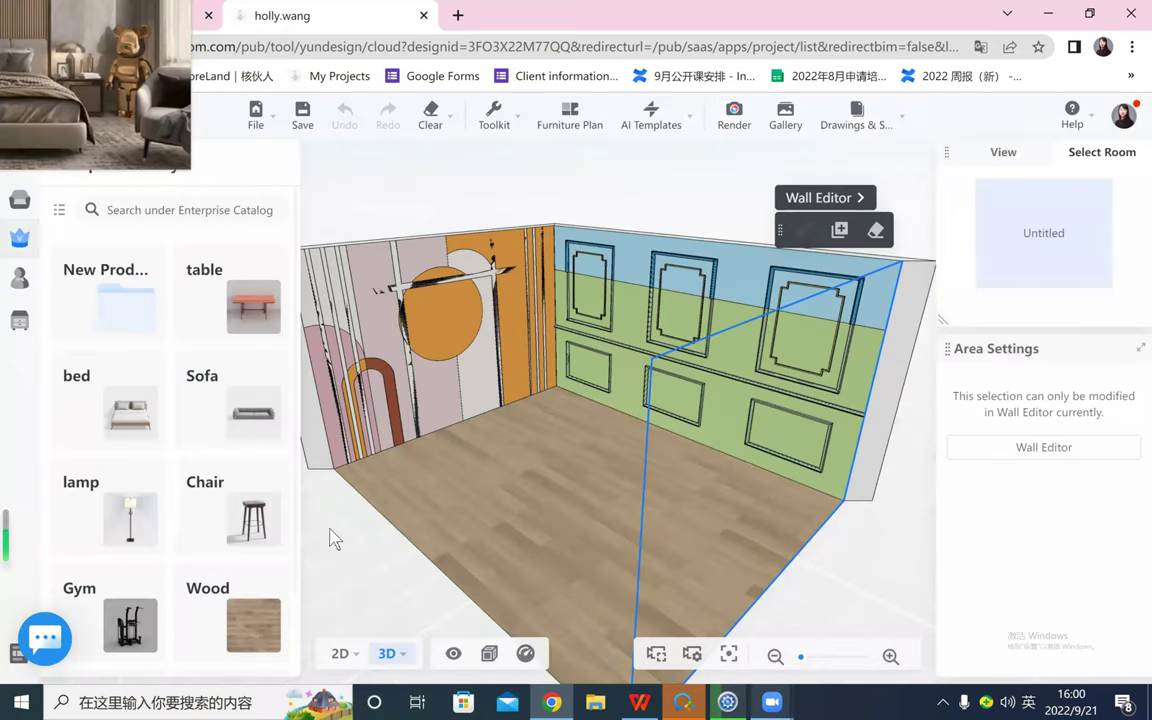
drag(661, 541, 722, 522)
scroll(722, 523, down, 3)
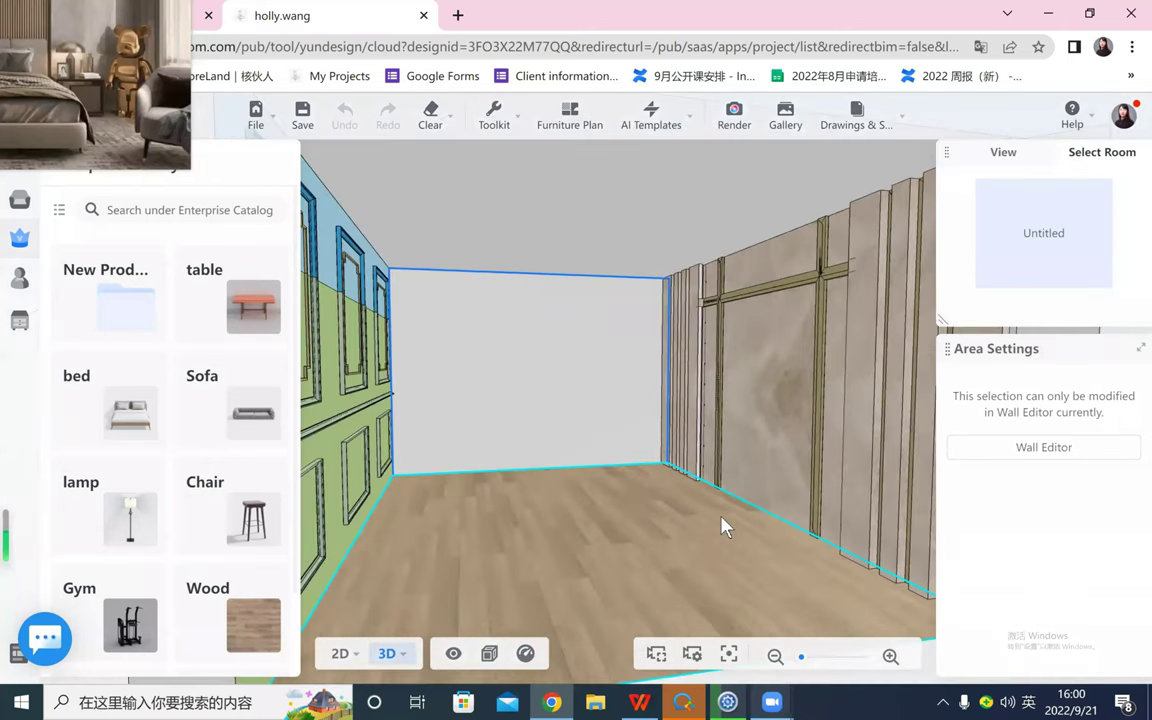
scroll(760, 560, up, 2)
mouse_move(589, 543)
mouse_down()
mouse_move(390, 515)
mouse_move(509, 568)
mouse_move(582, 531)
mouse_up()
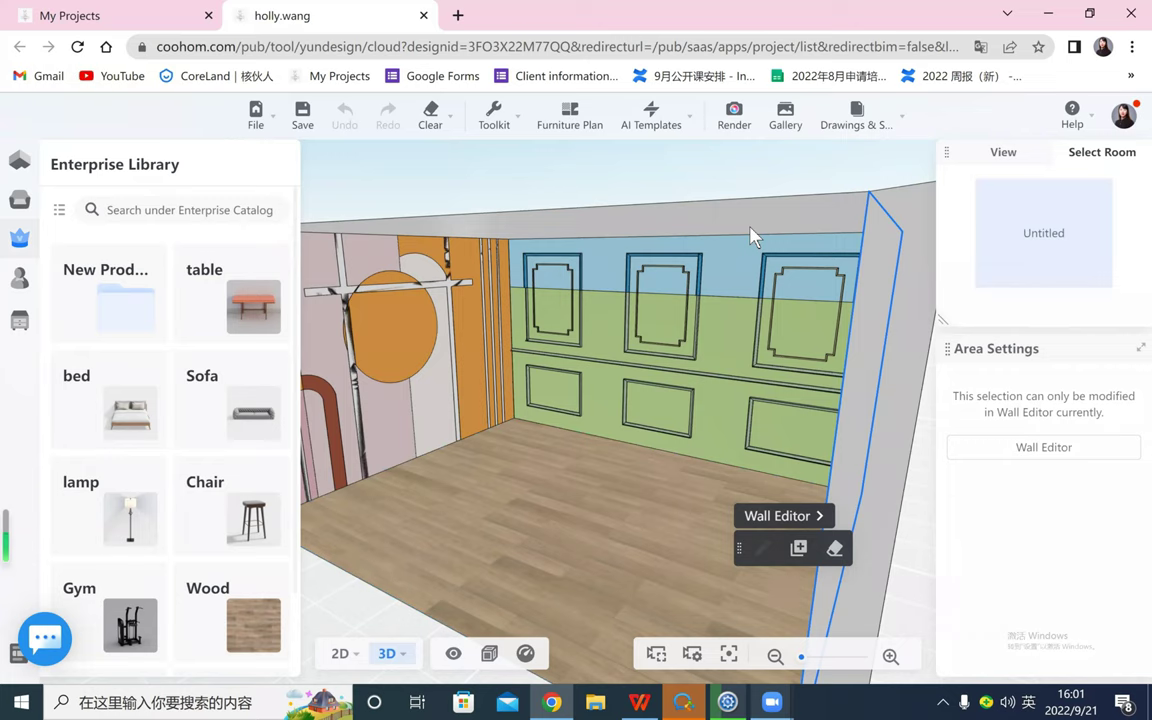
right_click(549, 291)
click(537, 424)
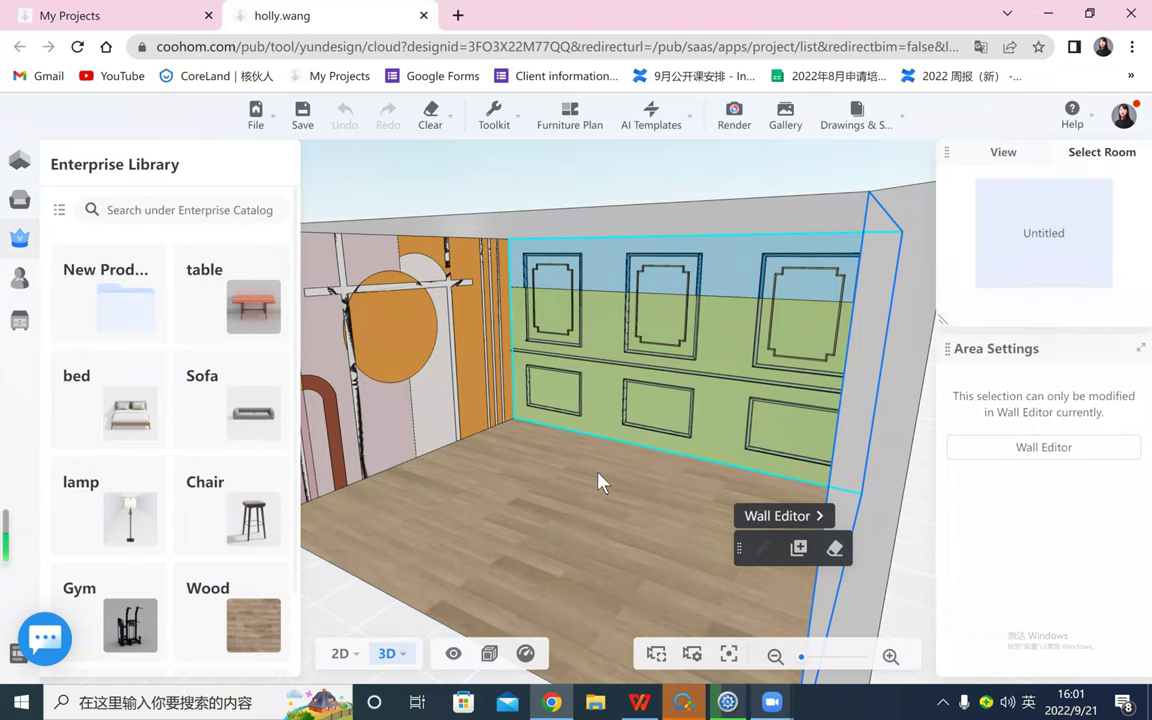
click(500, 113)
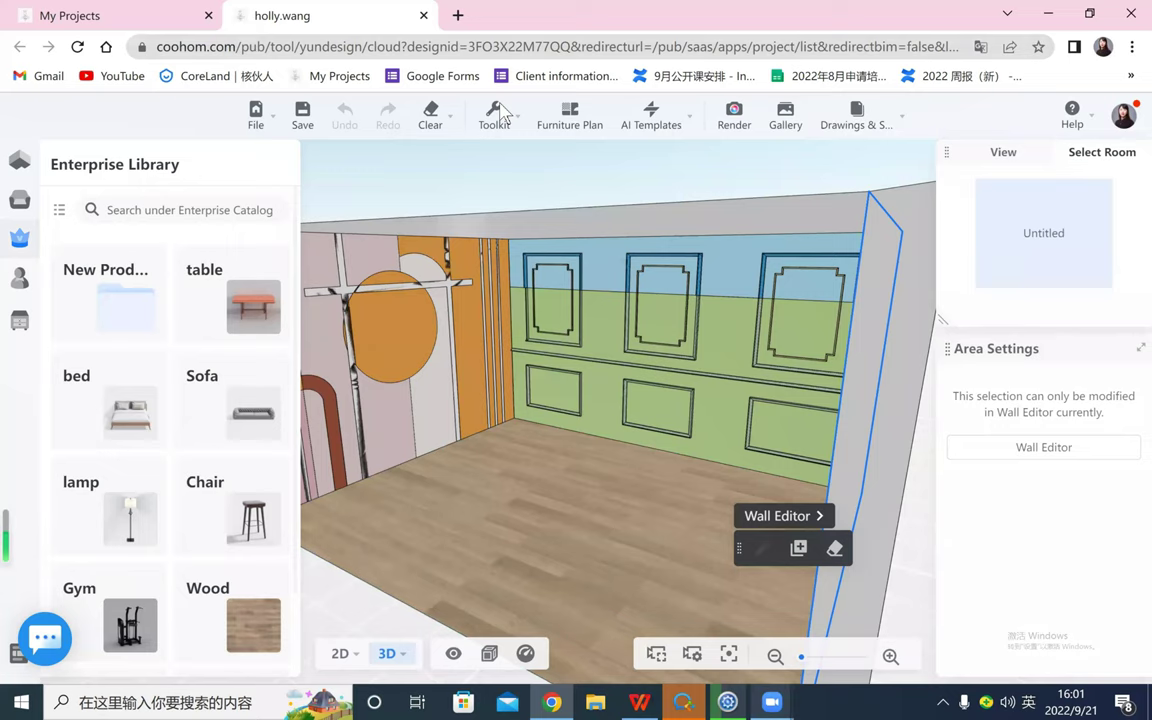
key(shift)
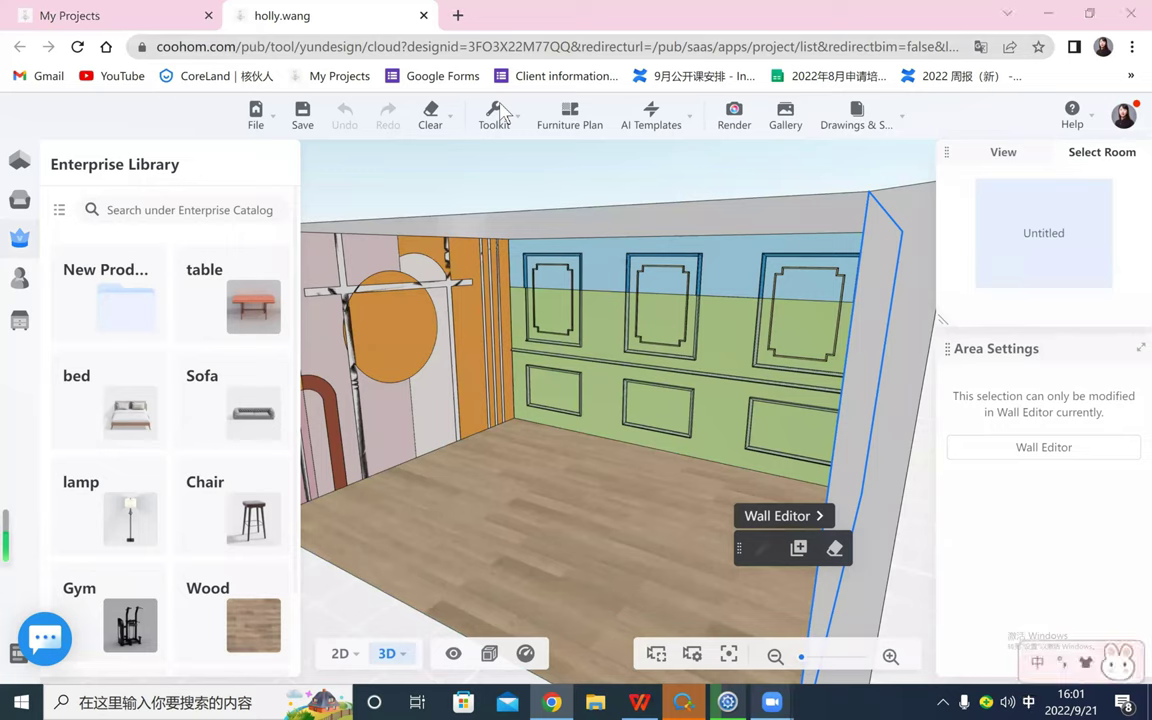